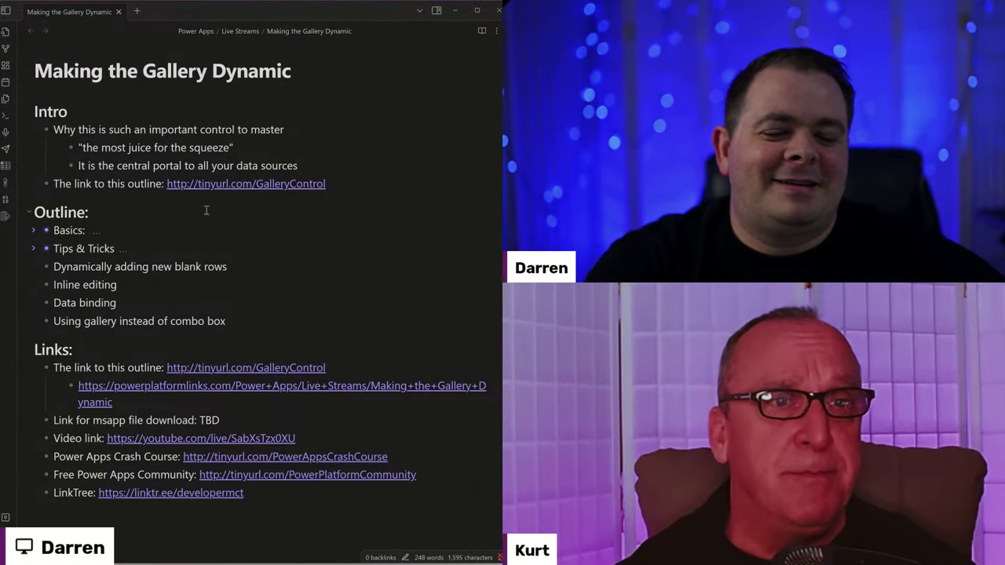
# Start a new empty bullet below 'It is the central portal to all your data sources'.
pyautogui.click(346, 168)
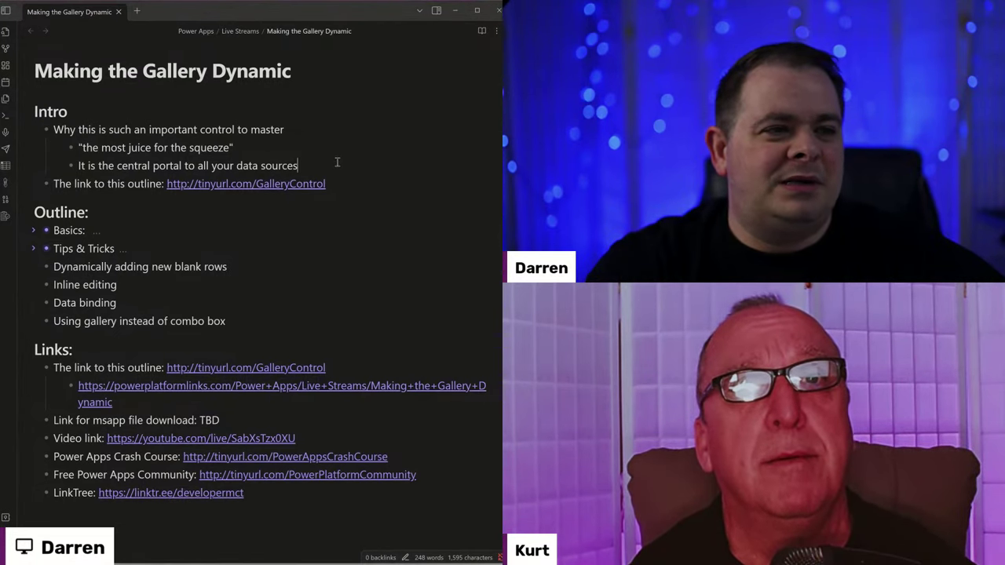
pyautogui.press('Return')
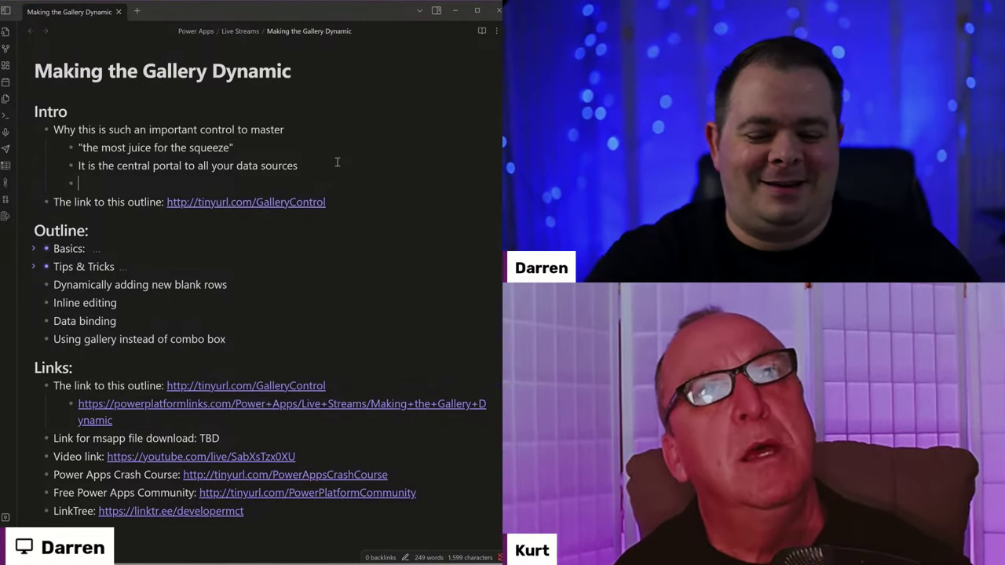
# Write 'Repeating controls:' and nest a 'Gallery <--' sub-bullet under it.
pyautogui.write('Rea')
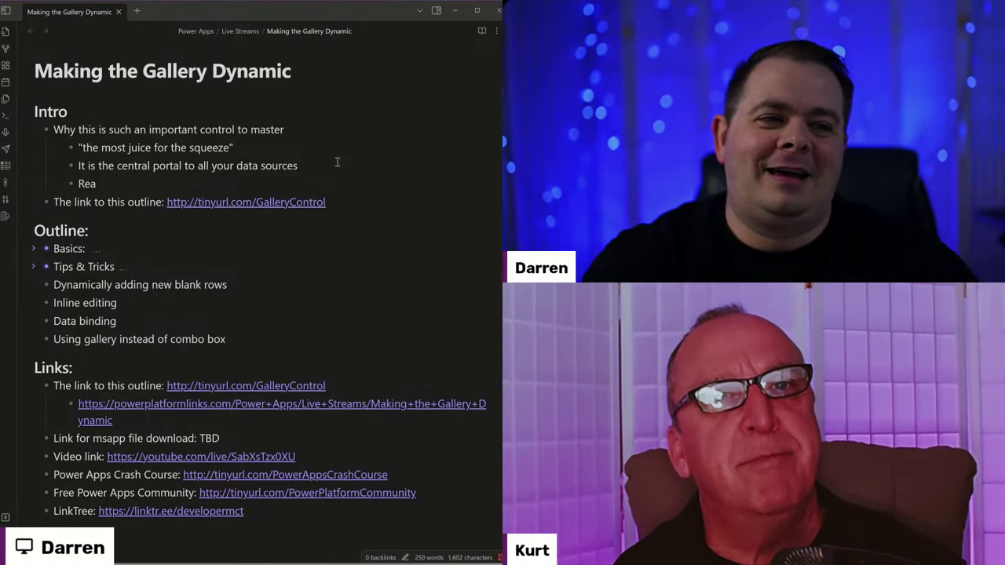
pyautogui.write('eating')
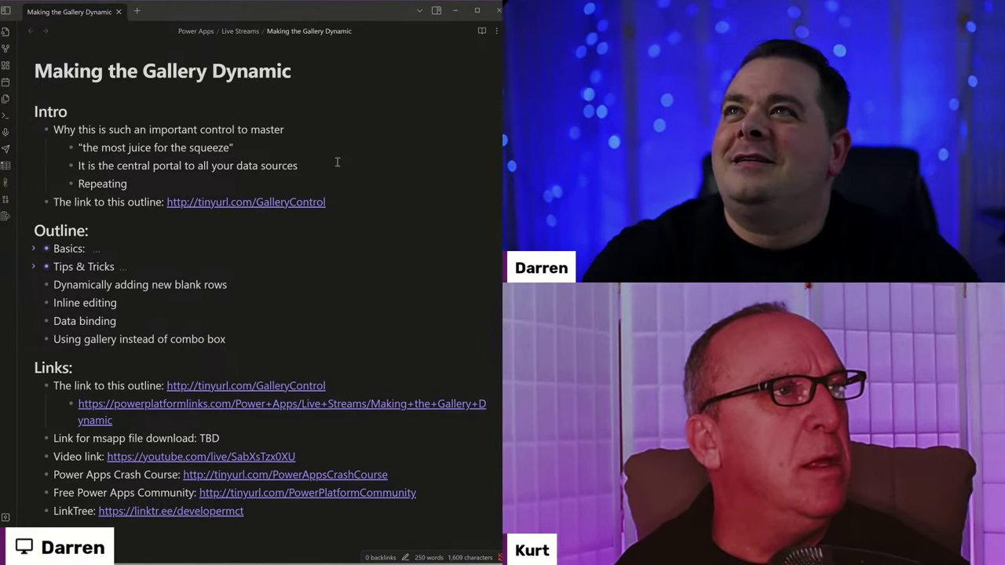
pyautogui.keyDown('ctrl'); pyautogui.scroll(3, 319, 246); pyautogui.keyUp('ctrl')
pyautogui.write('ng')
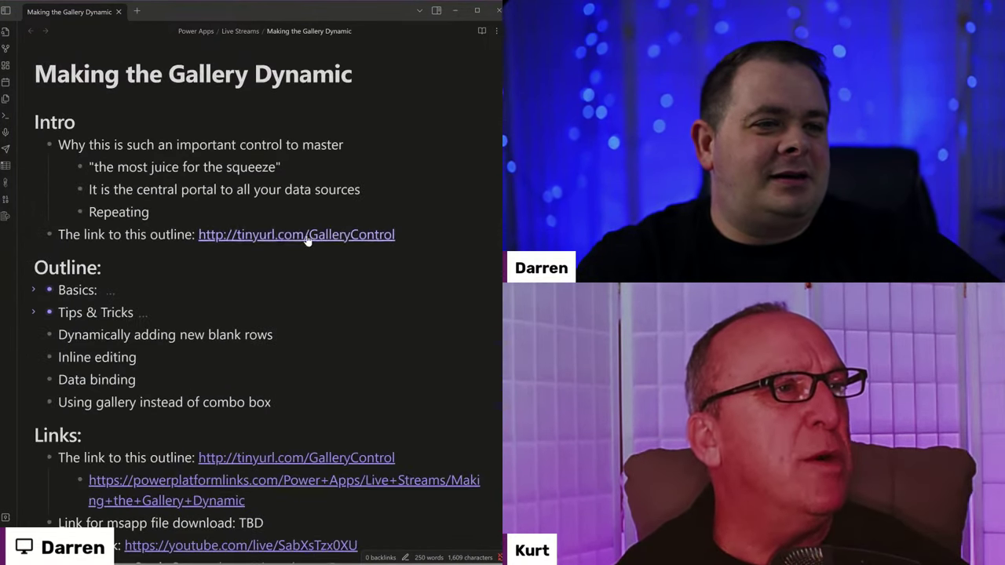
pyautogui.keyDown('ctrl'); pyautogui.scroll(1, 307, 241); pyautogui.keyUp('ctrl')
pyautogui.write('contro')
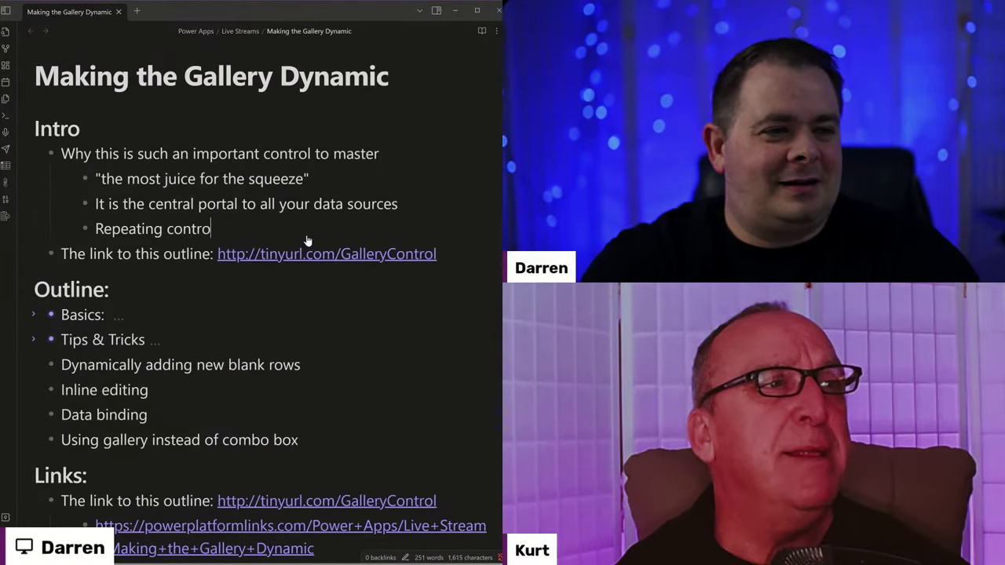
pyautogui.write('ls:')
pyautogui.press('Return')
pyautogui.press('Tab')
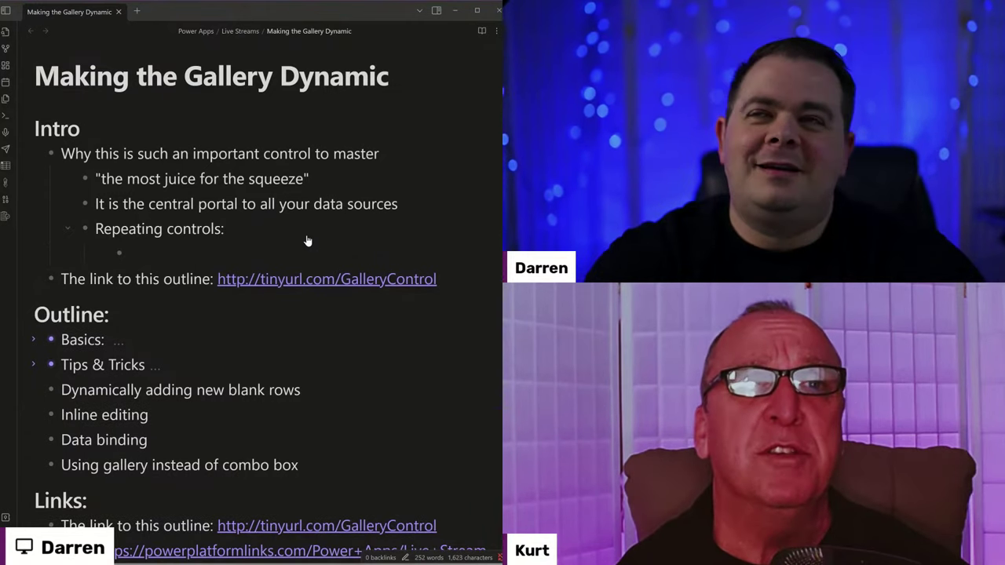
pyautogui.write('Gallery <')
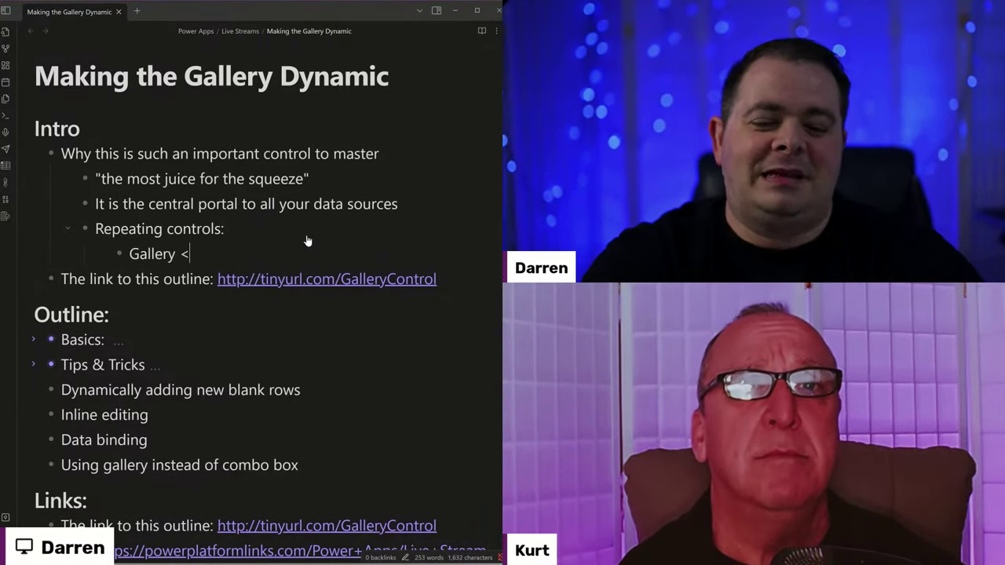
pyautogui.write('--')
# Add sub-bullets Listbox, Drop down list, Combo box, Table View and Grid (modern control).
pyautogui.press('Return')
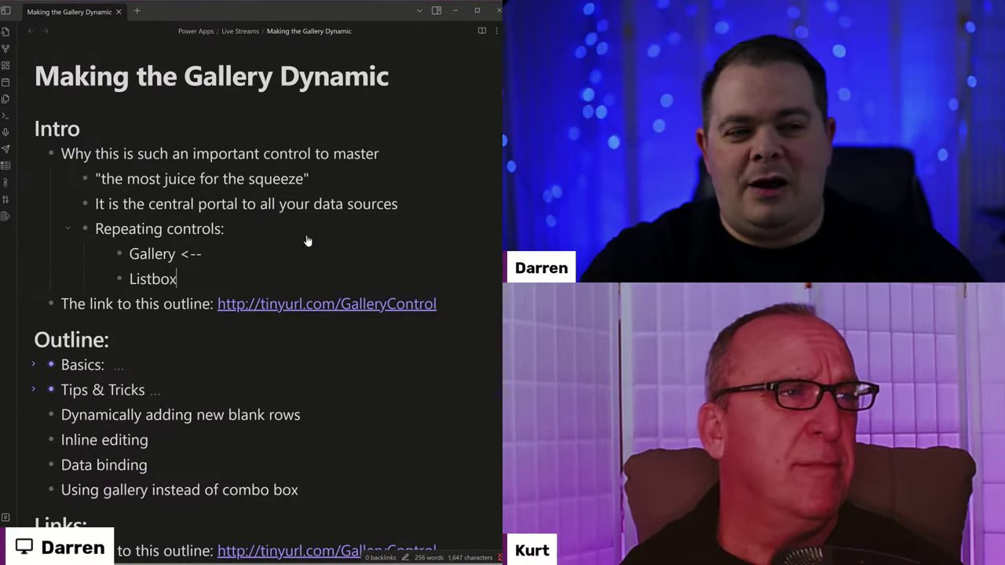
pyautogui.write('Listbox')
pyautogui.press('Return')
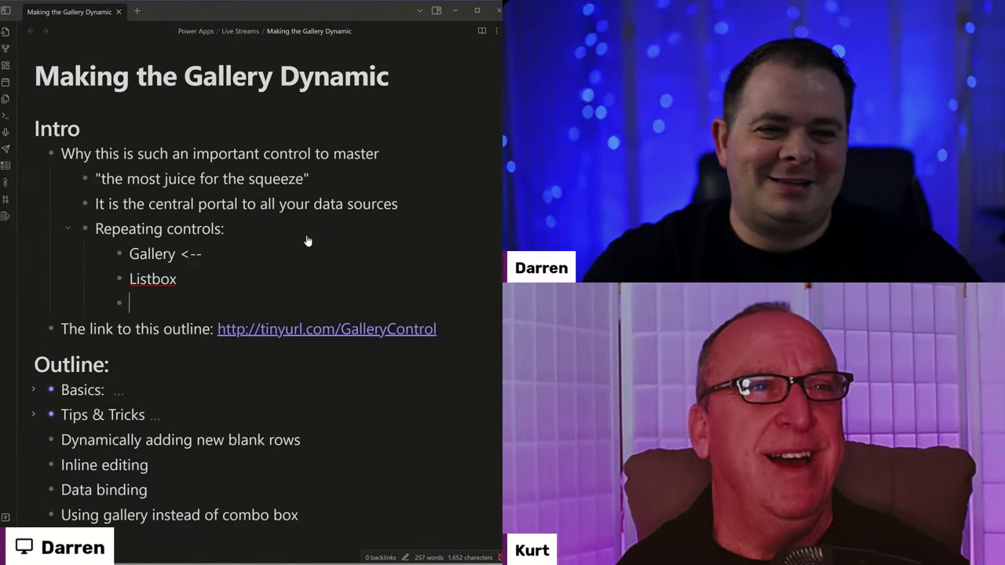
pyautogui.write('Drop down list')
pyautogui.press('Return')
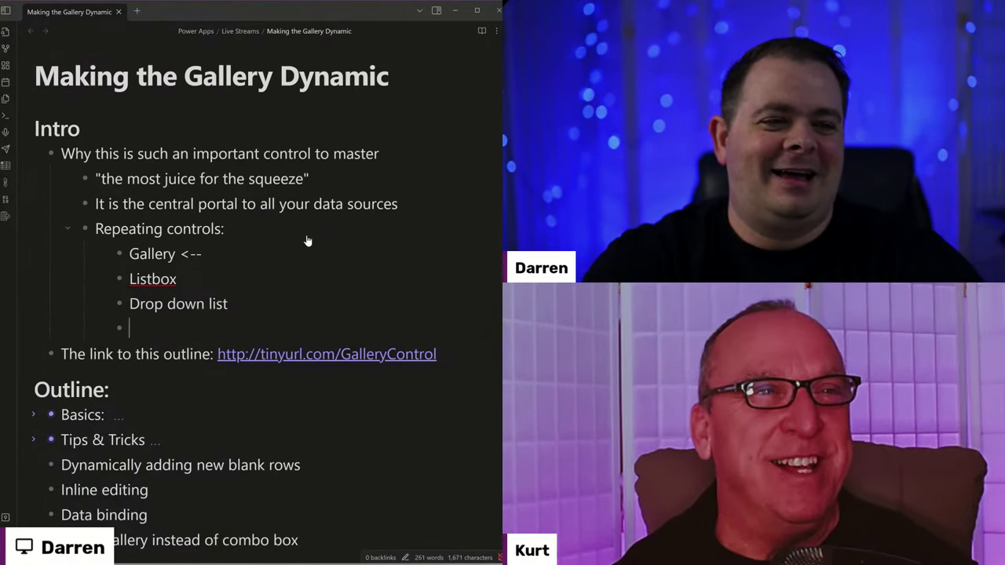
pyautogui.write('Combo box')
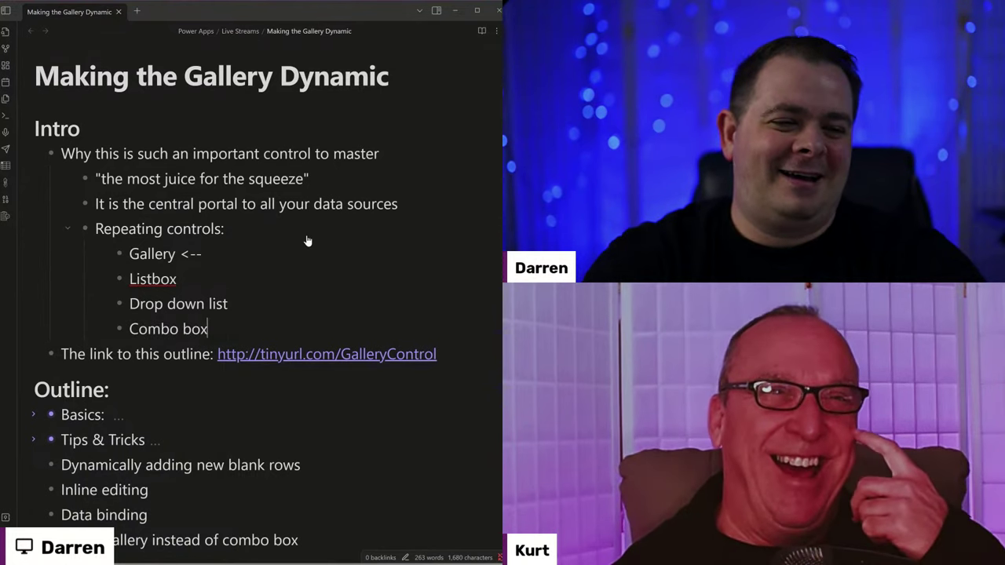
pyautogui.press('Return')
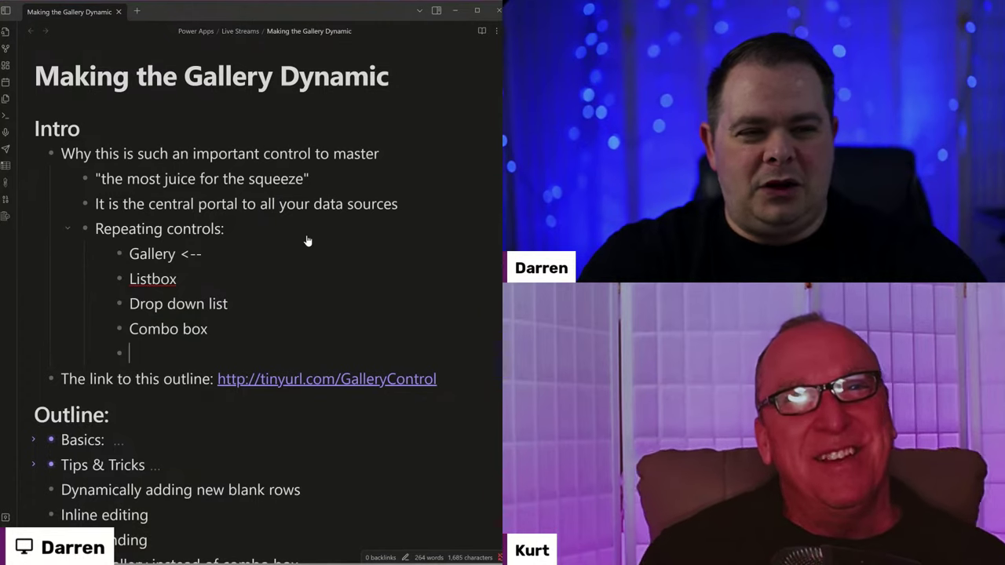
pyautogui.write('Tab')
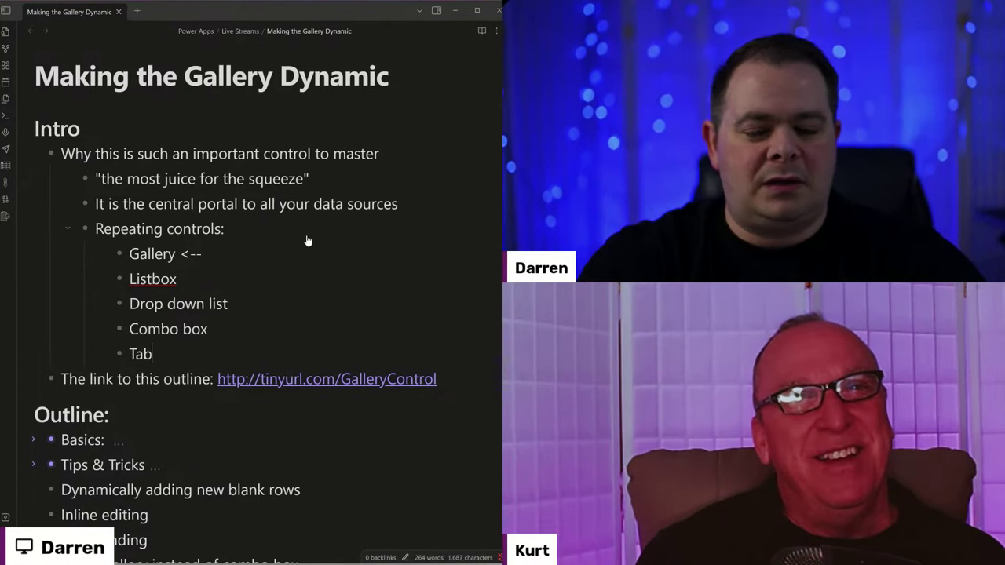
pyautogui.write('le View')
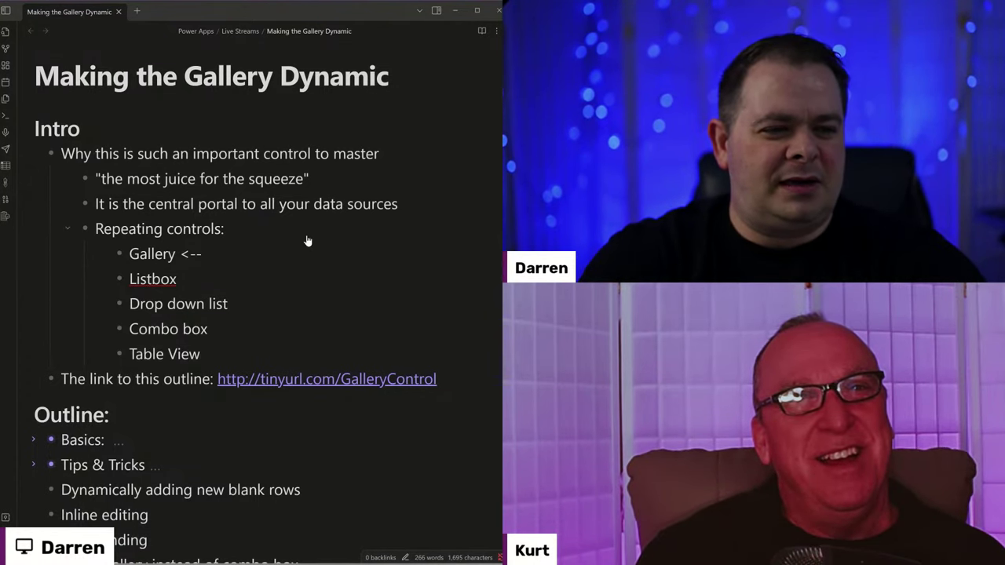
pyautogui.press('Return')
pyautogui.write('Grid')
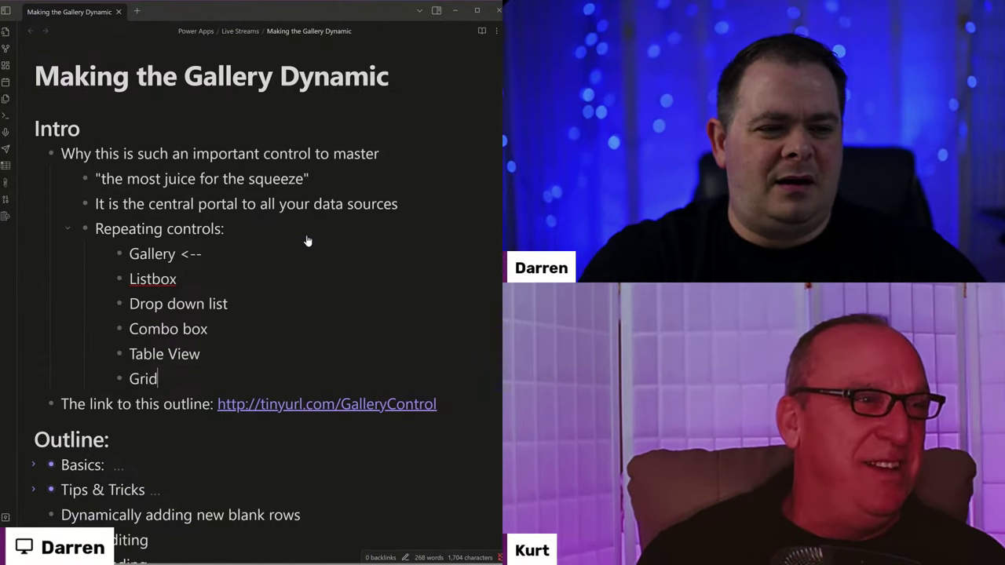
pyautogui.write(' (moder')
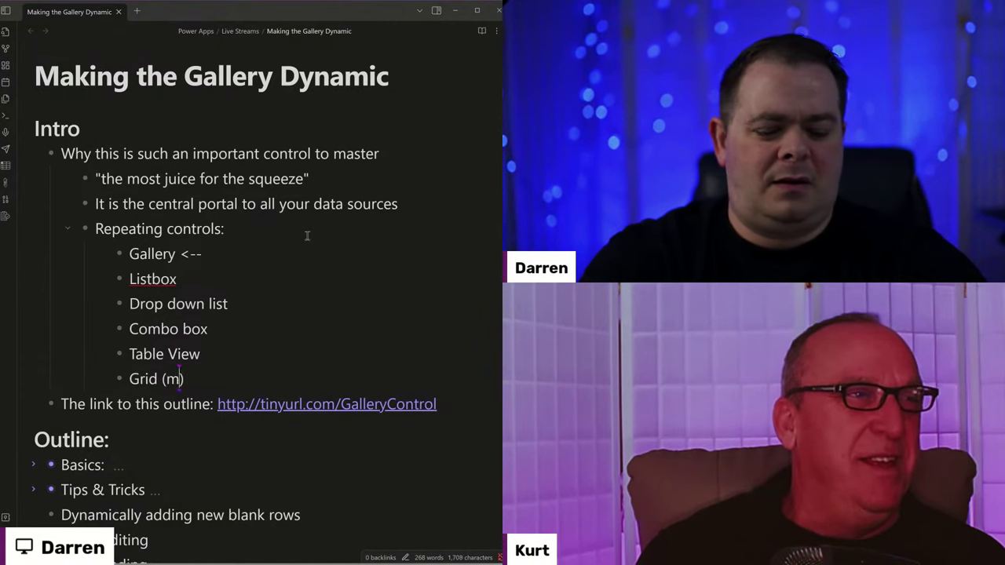
pyautogui.write('n control')
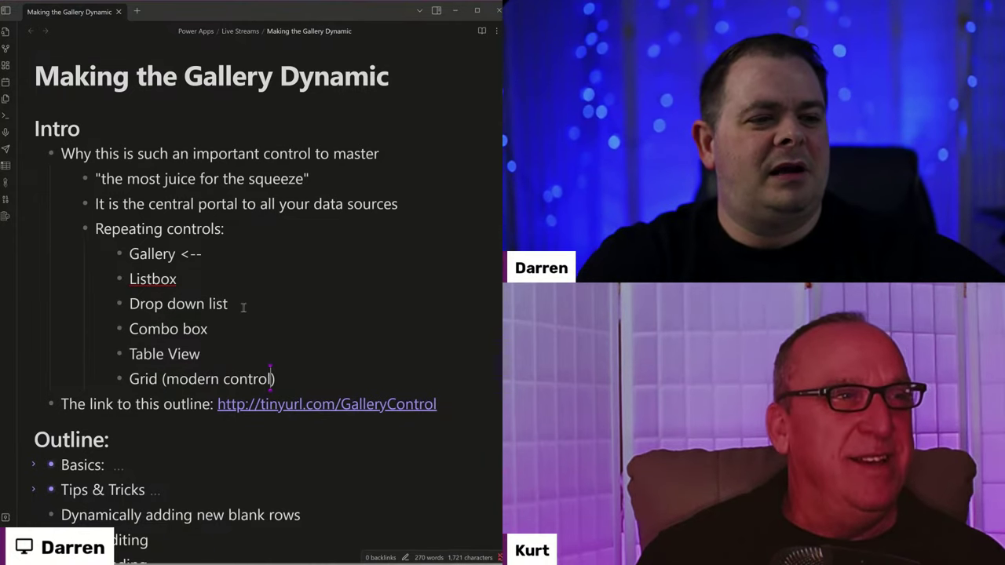
# Select the entries from Drop down list to Grid, then leave the caret after Table View.
pyautogui.moveTo(270, 376); pyautogui.dragTo(131, 303)
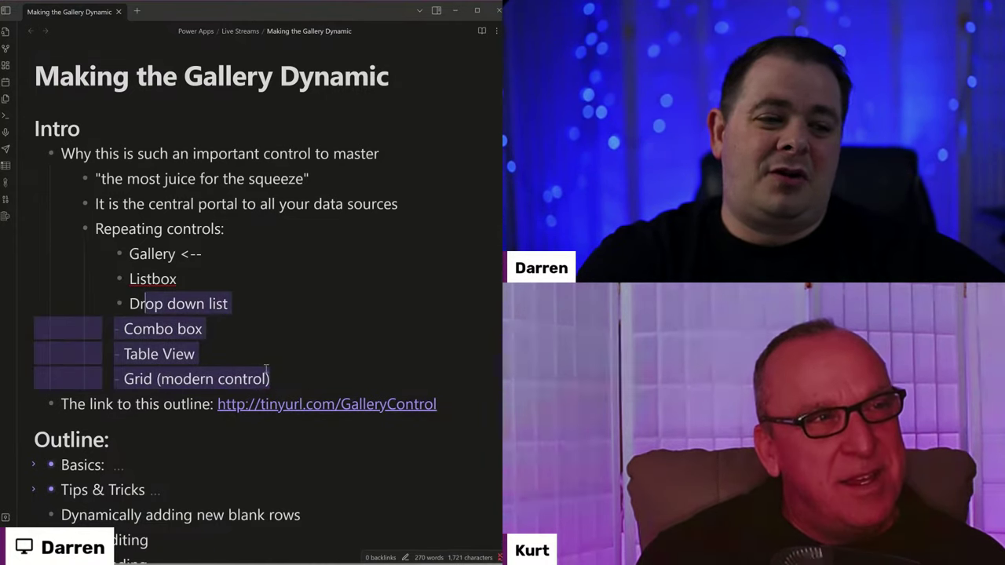
pyautogui.click(270, 369)
pyautogui.moveTo(135, 379); pyautogui.dragTo(279, 383)
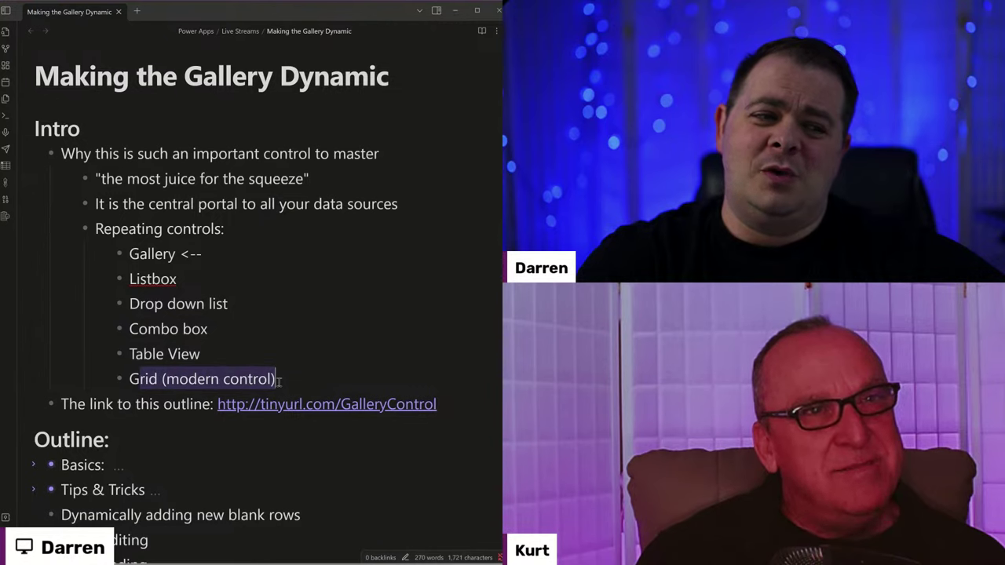
pyautogui.click(282, 349)
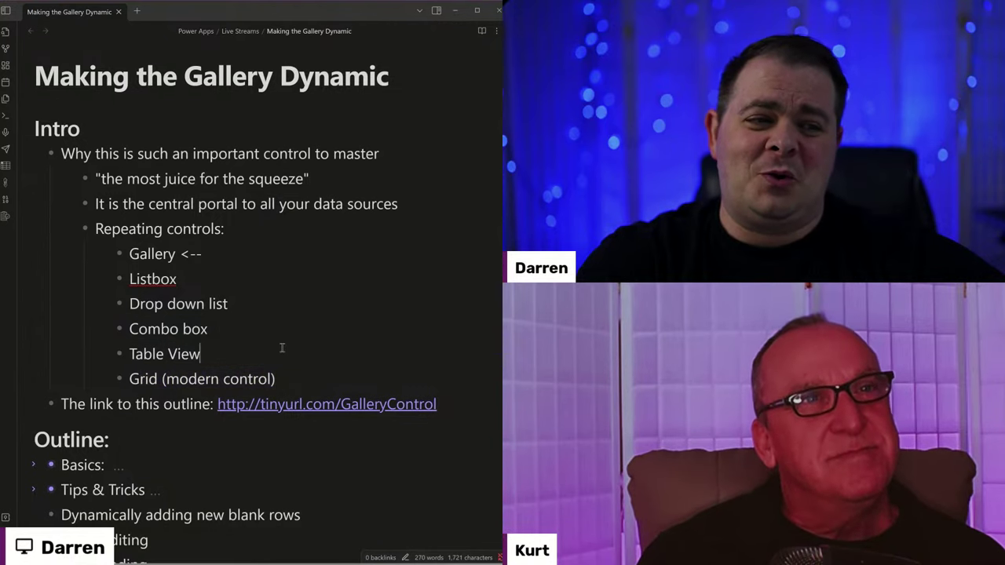
# Review the new list by selecting Drop down list, Listbox and Gallery in turn.
pyautogui.click(286, 276)
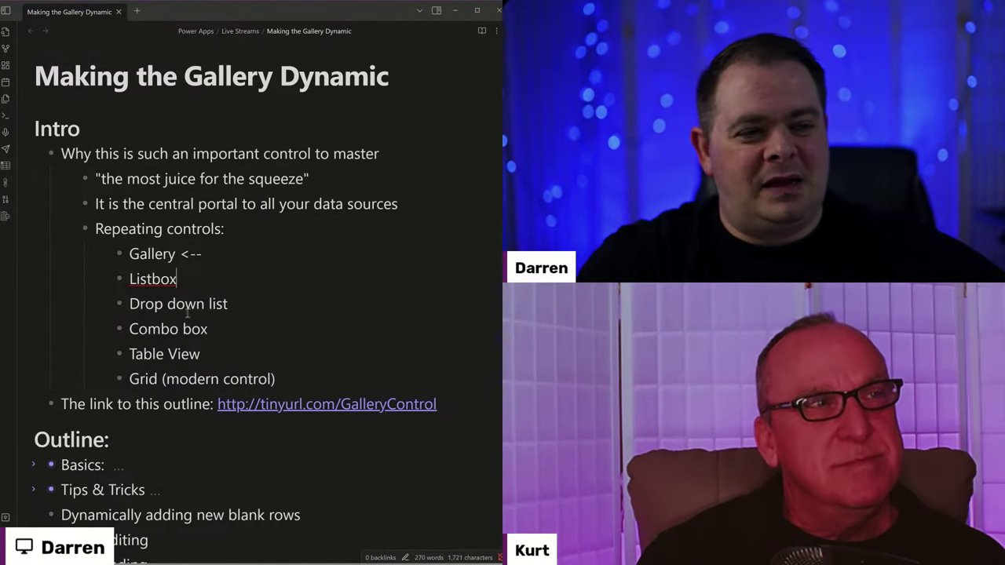
pyautogui.moveTo(235, 305); pyautogui.dragTo(129, 304)
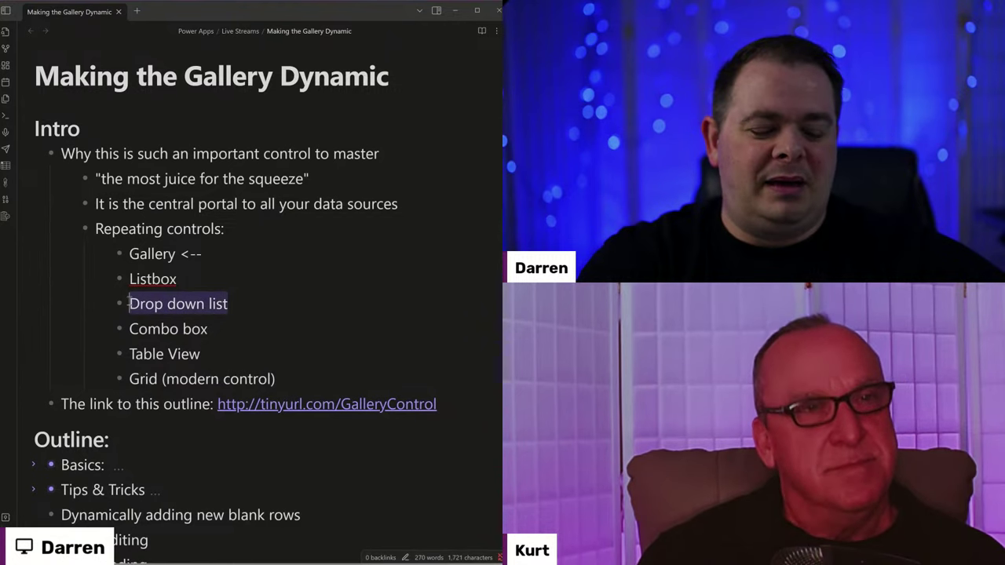
pyautogui.click(224, 279)
pyautogui.click(227, 293)
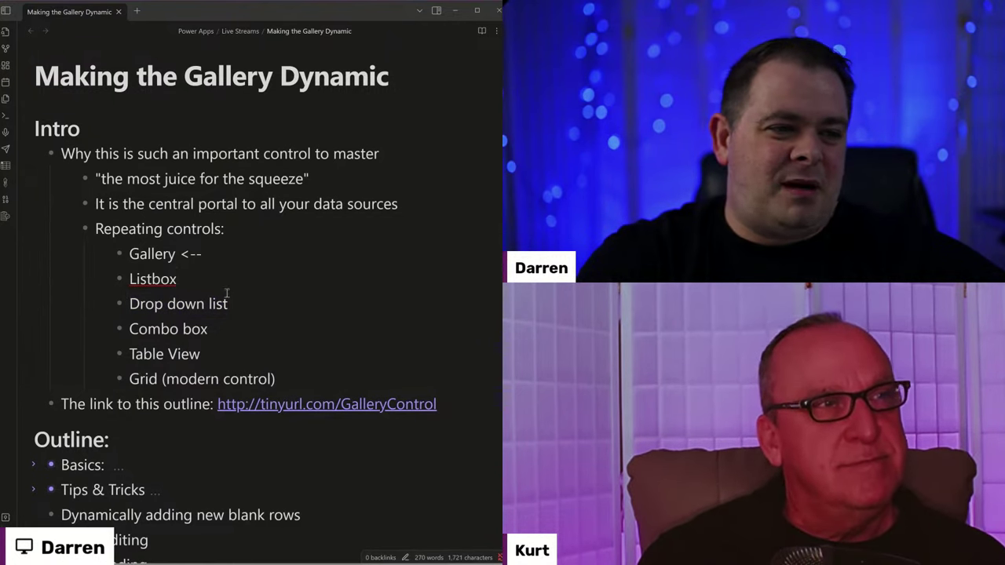
pyautogui.doubleClick(193, 279)
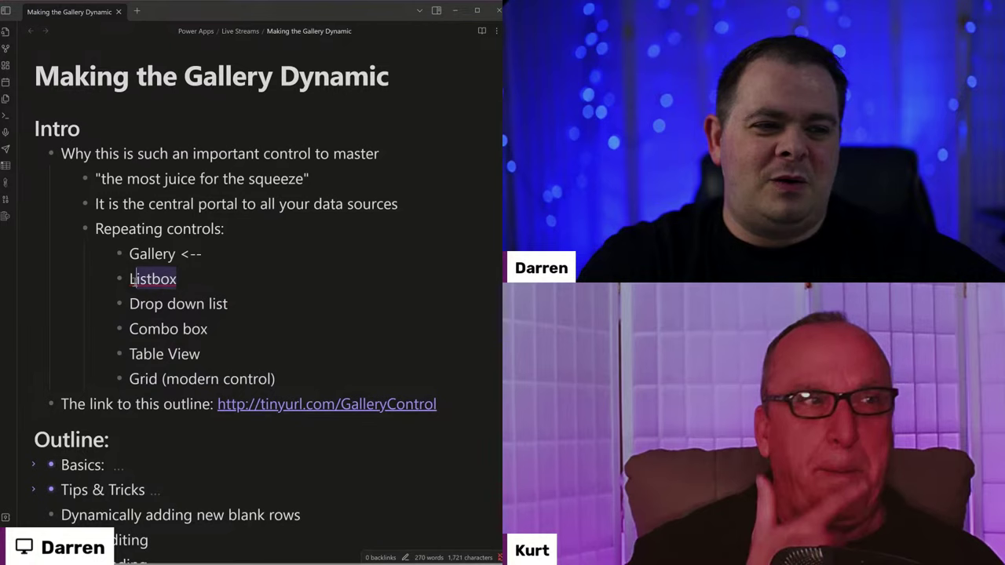
pyautogui.click(202, 281)
pyautogui.doubleClick(194, 278)
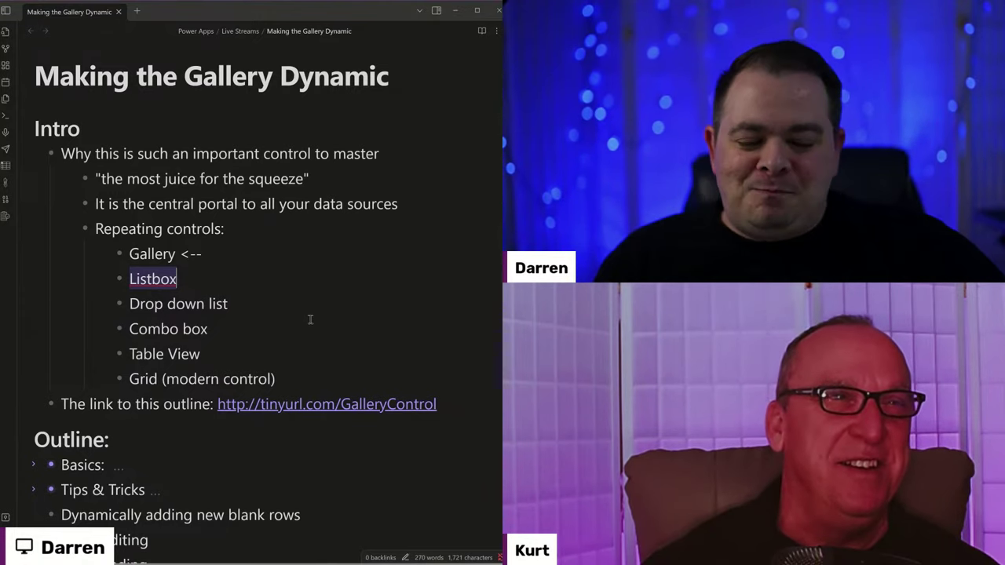
pyautogui.click(238, 278)
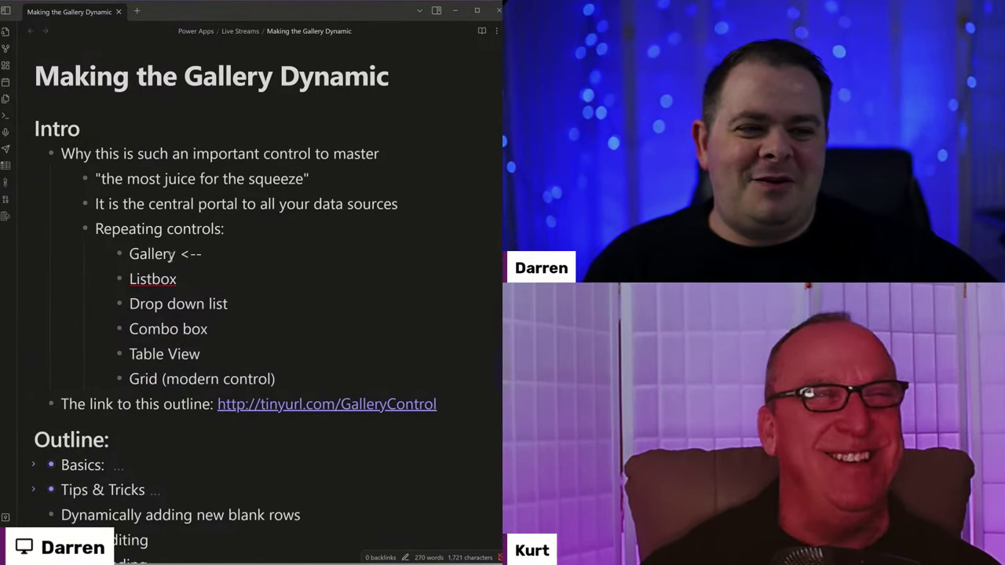
pyautogui.doubleClick(164, 254)
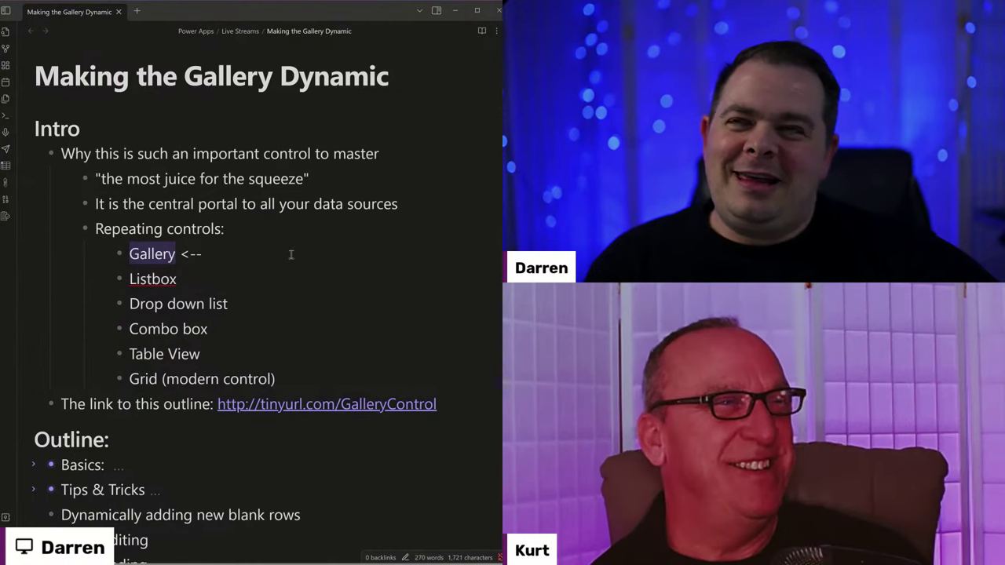
pyautogui.click(290, 251)
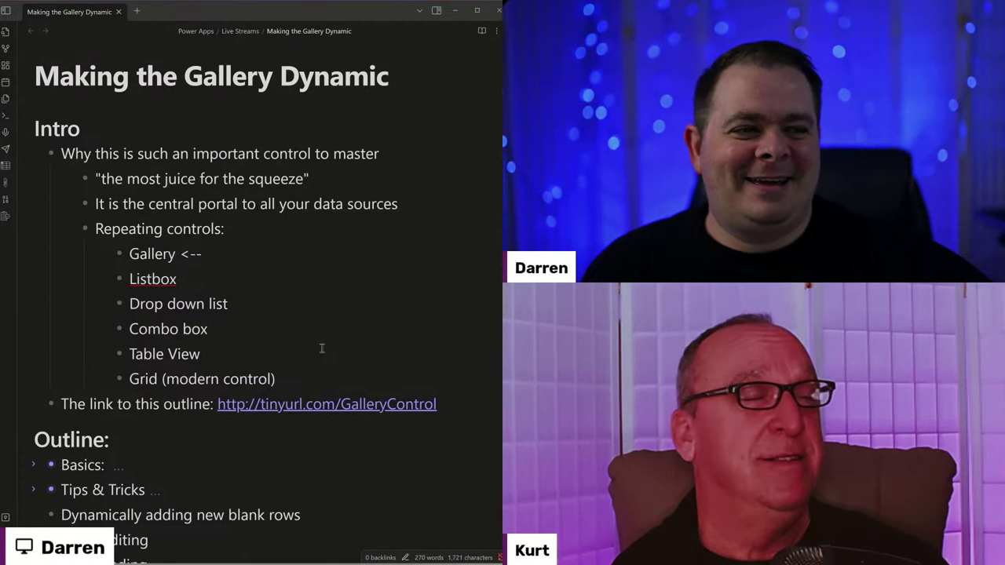
# Check the Grid and Repeating controls lines, then collapse the 'Why this is such an important control to master' bullet.
pyautogui.click(252, 257)
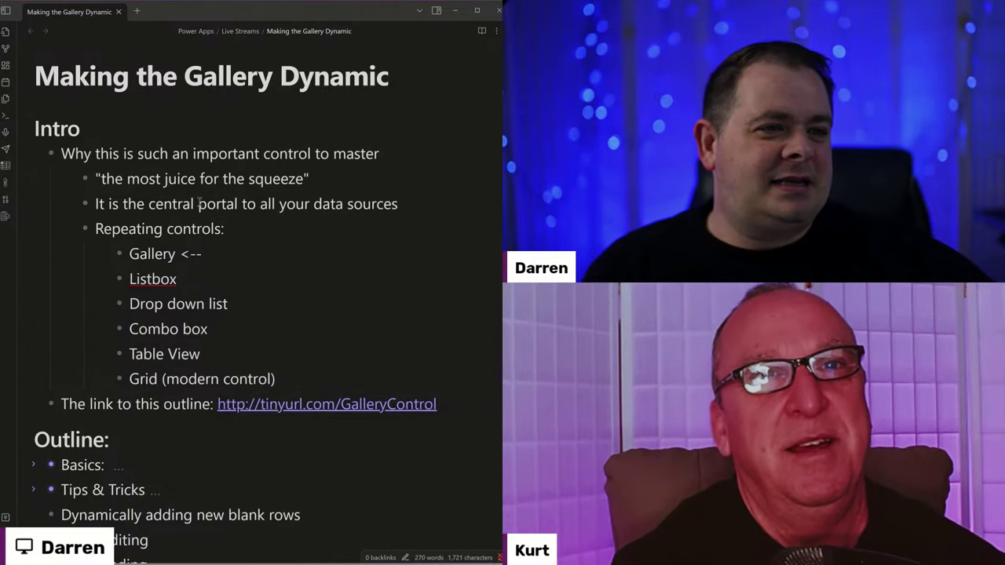
pyautogui.click(285, 374)
pyautogui.tripleClick(285, 375)
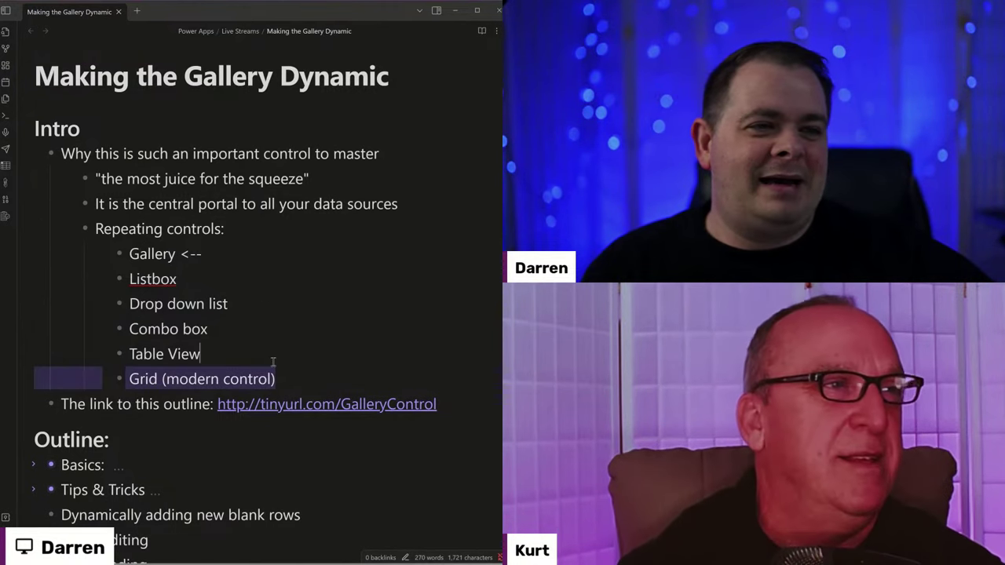
pyautogui.click(290, 273)
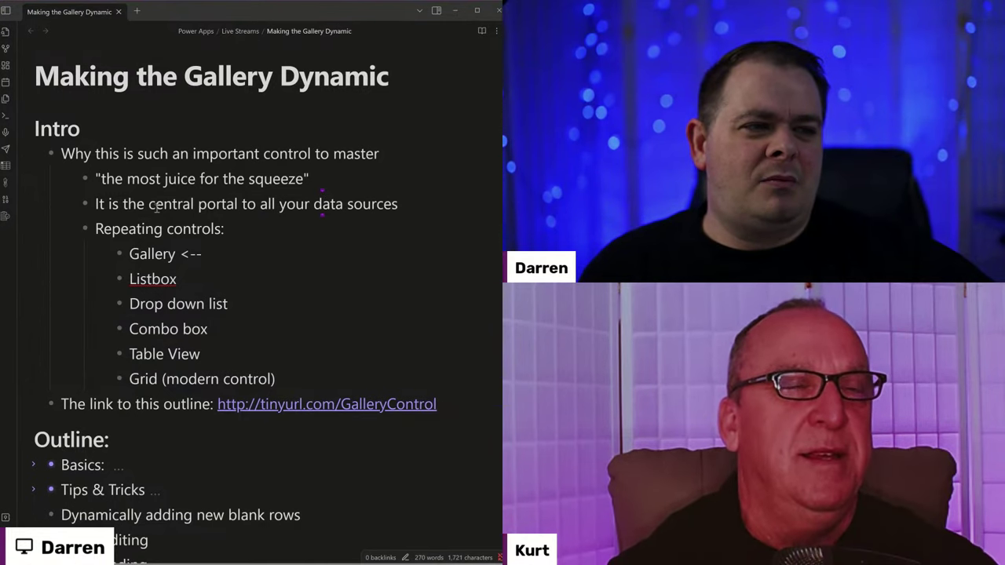
pyautogui.click(233, 229)
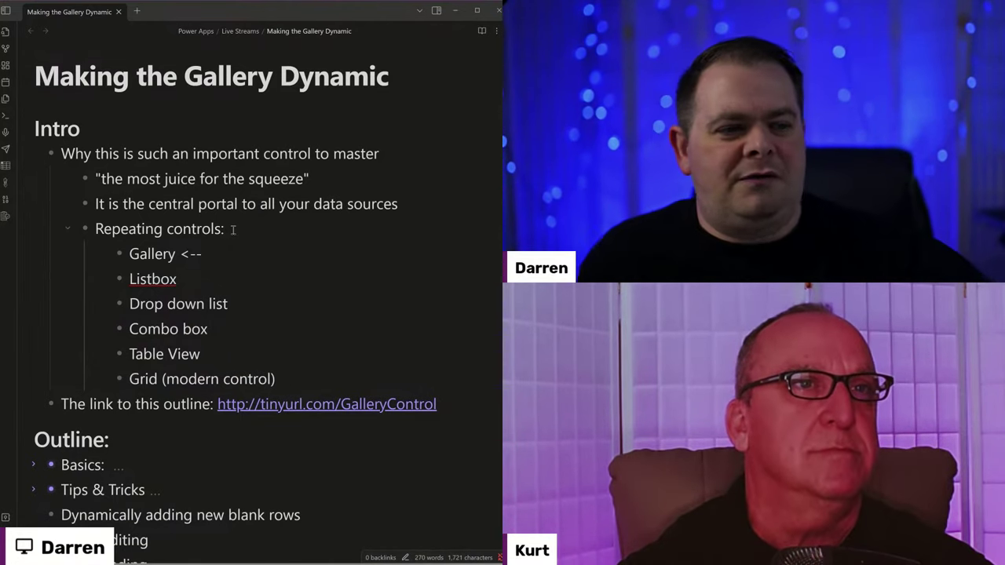
pyautogui.click(279, 381)
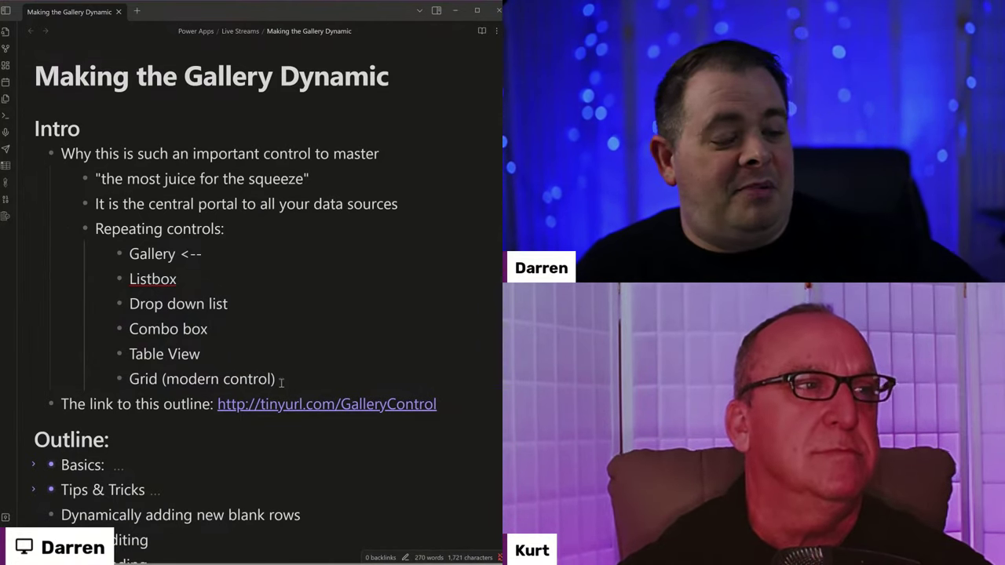
pyautogui.click(247, 232)
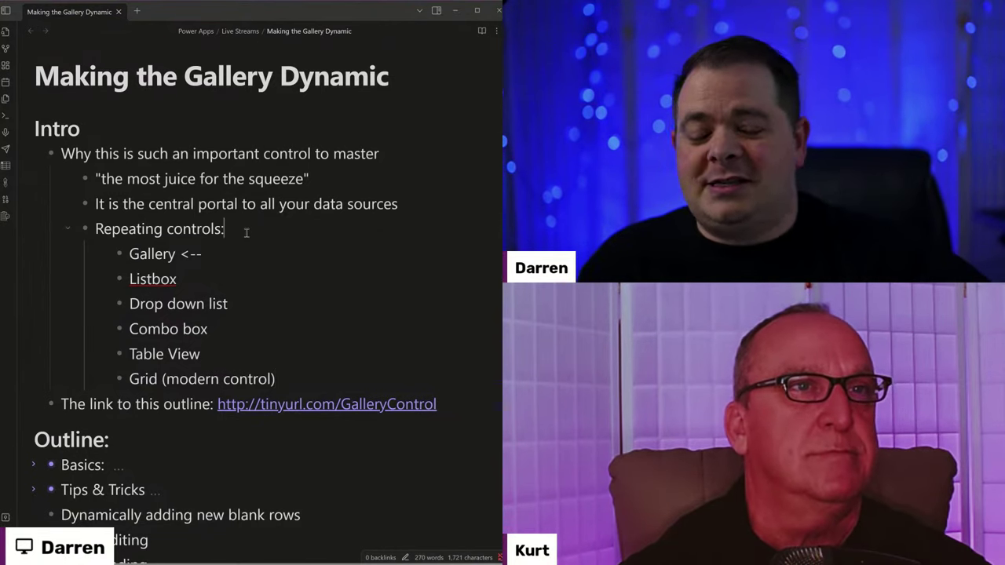
pyautogui.click(34, 154)
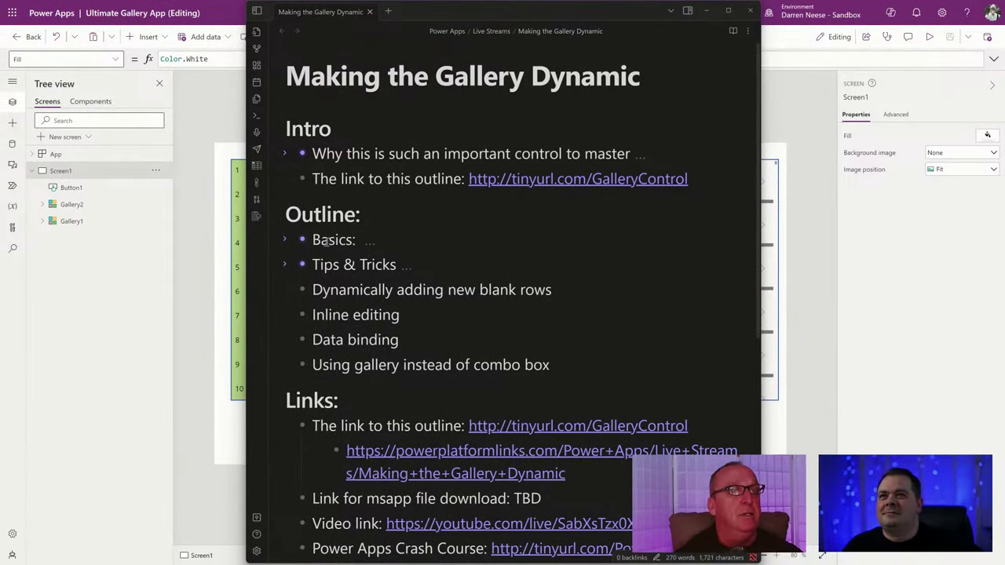
# Bring the Obsidian outline notes into focus.
pyautogui.click(646, 154)
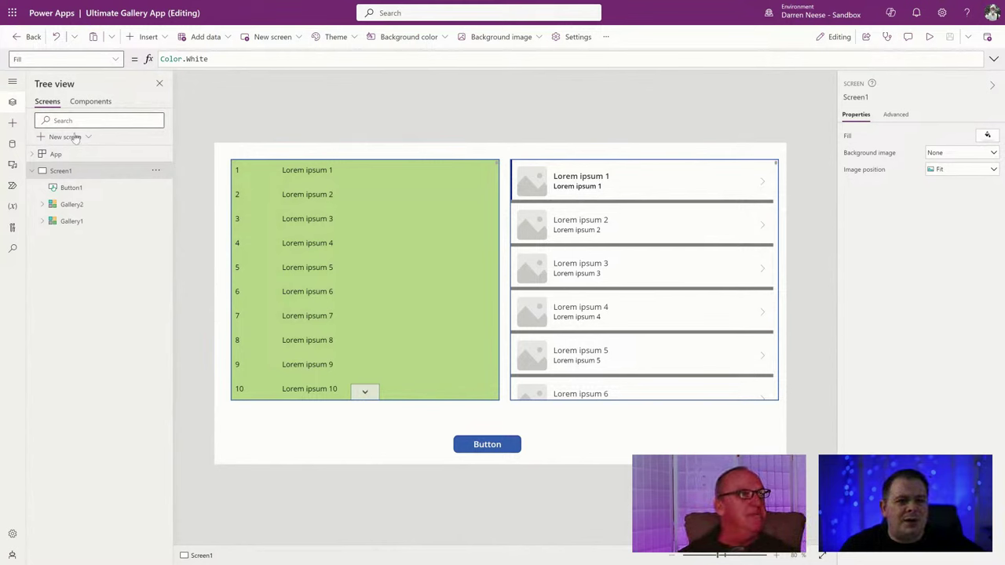
# Create a new blank Screen2 and search the Insert controls for 'gallery'.
pyautogui.click(69, 138)
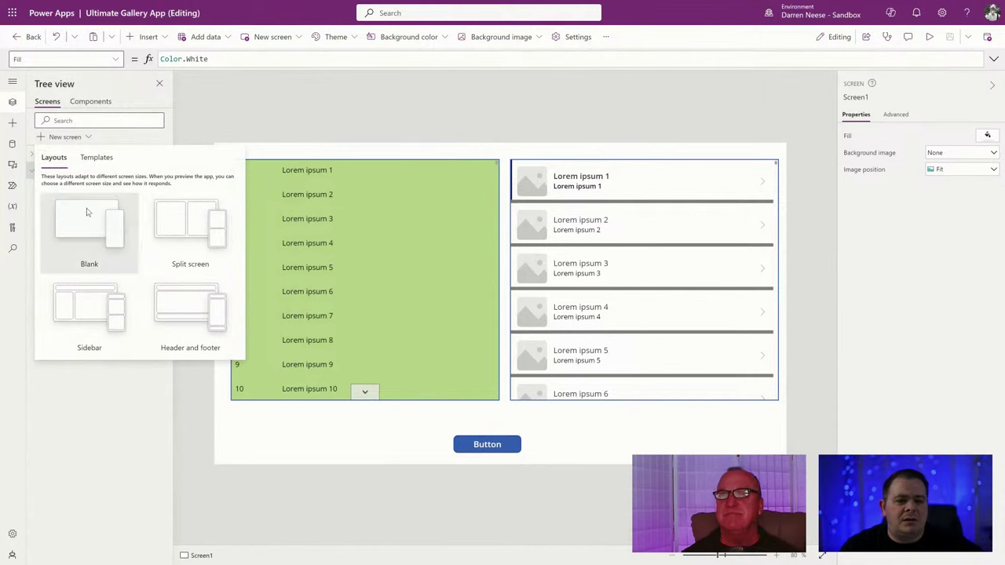
pyautogui.click(87, 210)
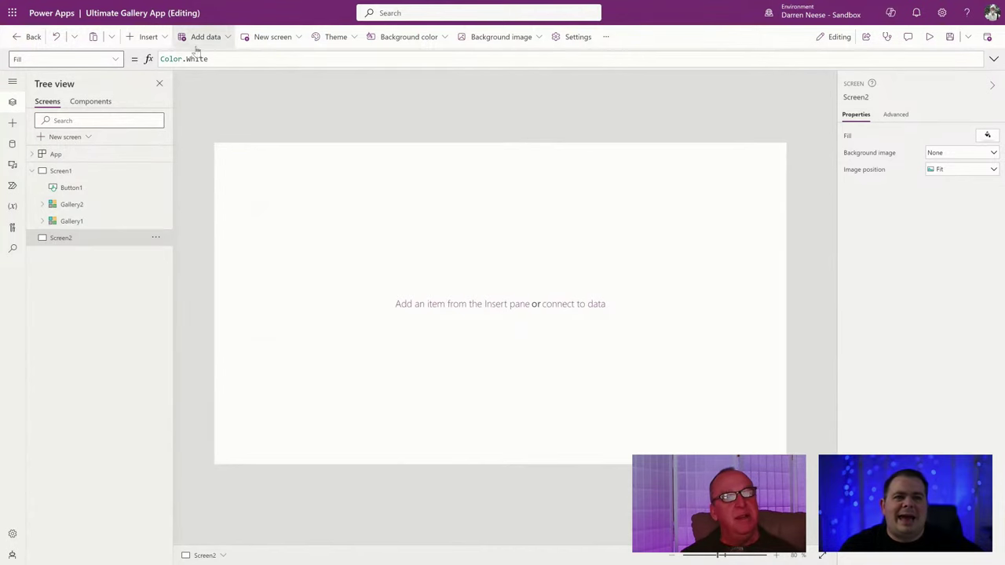
pyautogui.click(149, 38)
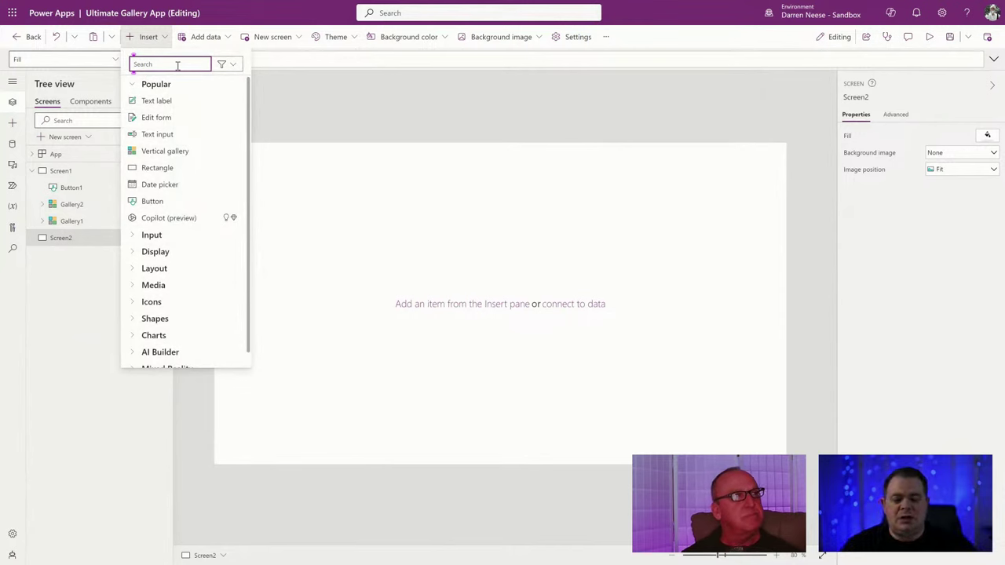
pyautogui.write('gallery')
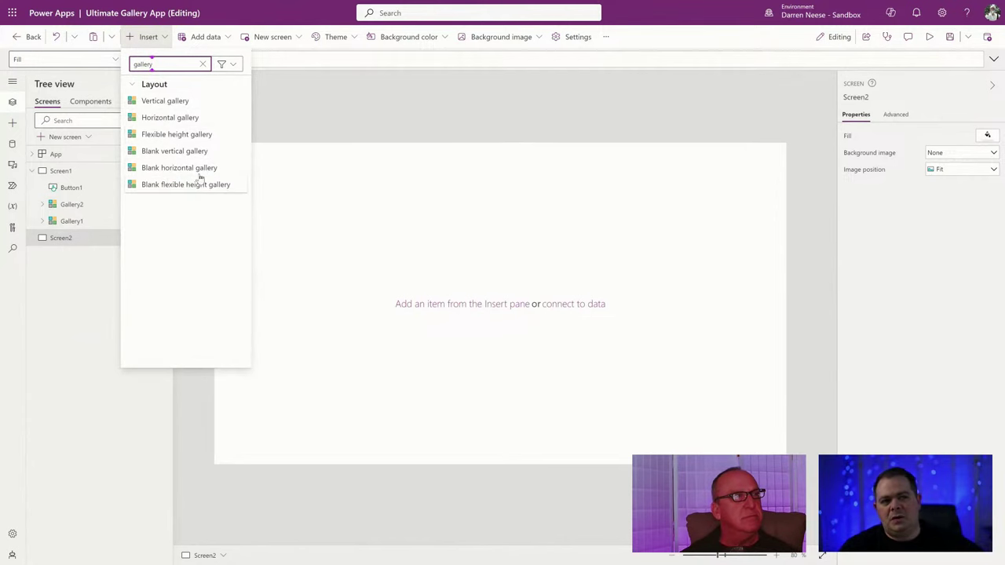
# Browse the control categories, then add a Vertical gallery, Gallery3, to Screen2.
pyautogui.doubleClick(144, 65)
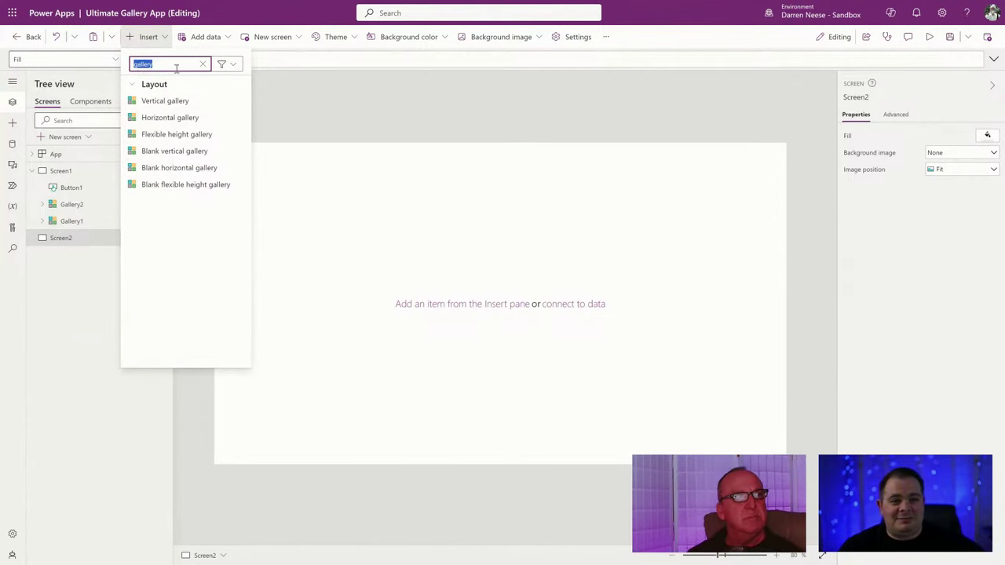
pyautogui.click(203, 65)
pyautogui.scroll(-1, 196, 241)
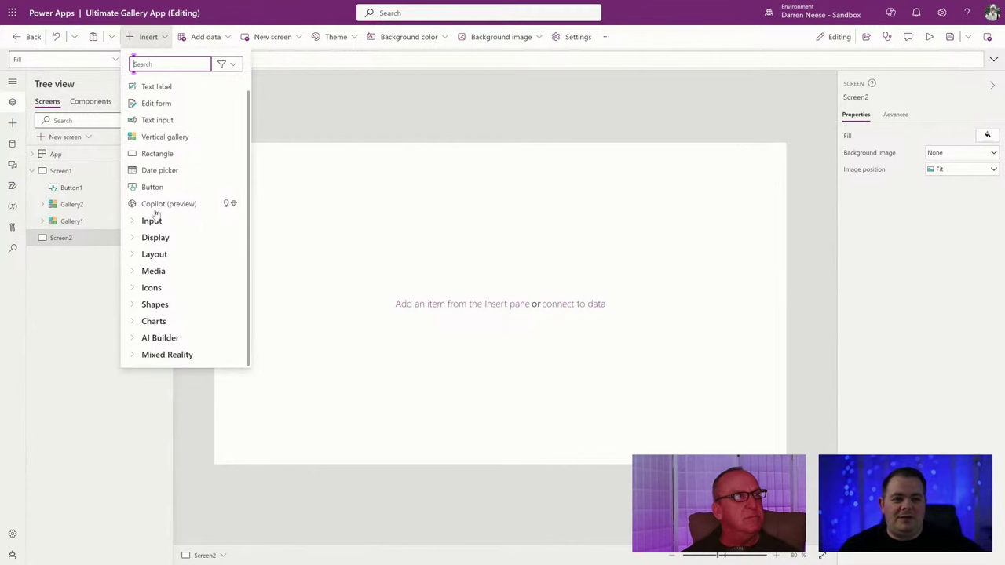
pyautogui.scroll(1, 198, 267)
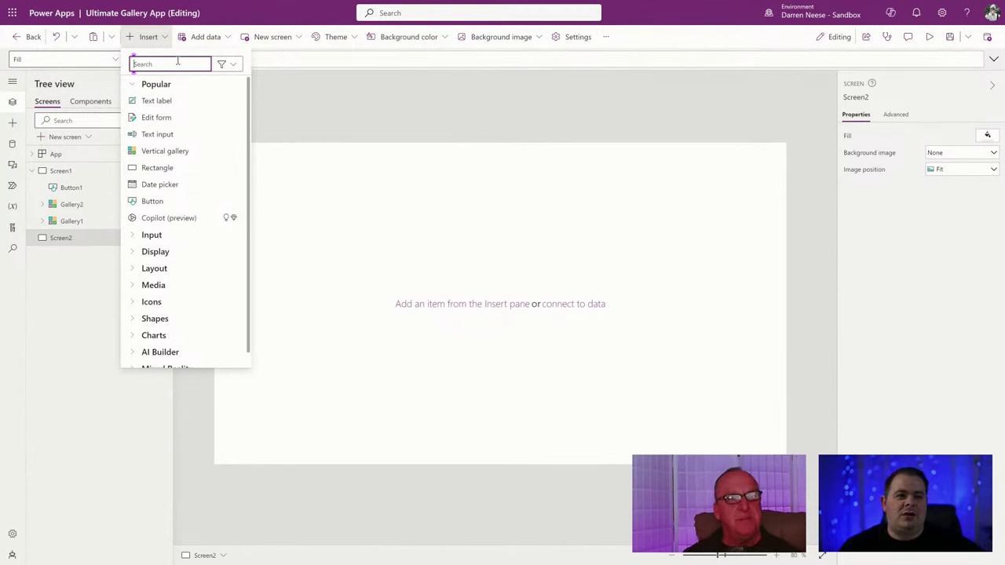
pyautogui.click(131, 252)
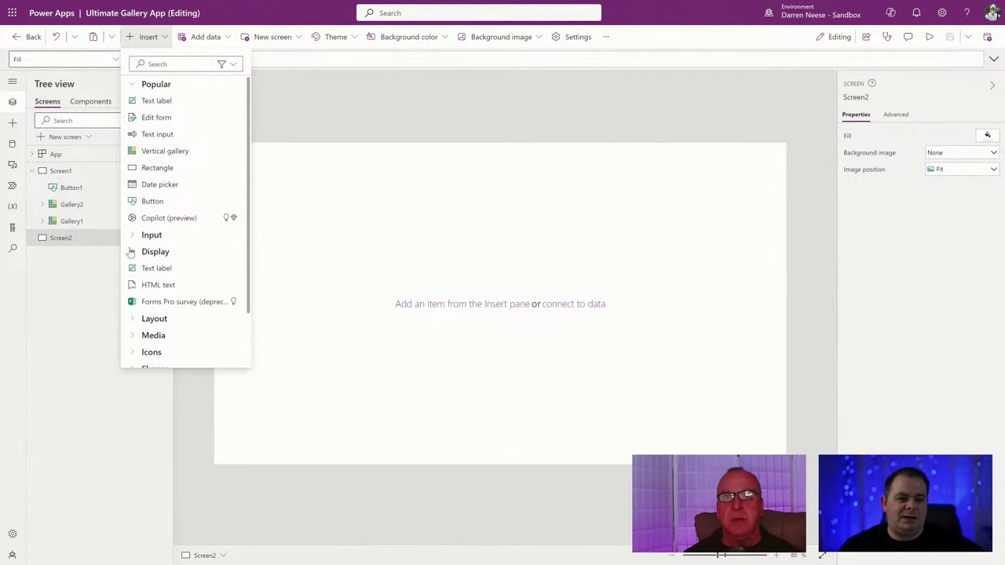
pyautogui.click(131, 252)
pyautogui.click(170, 66)
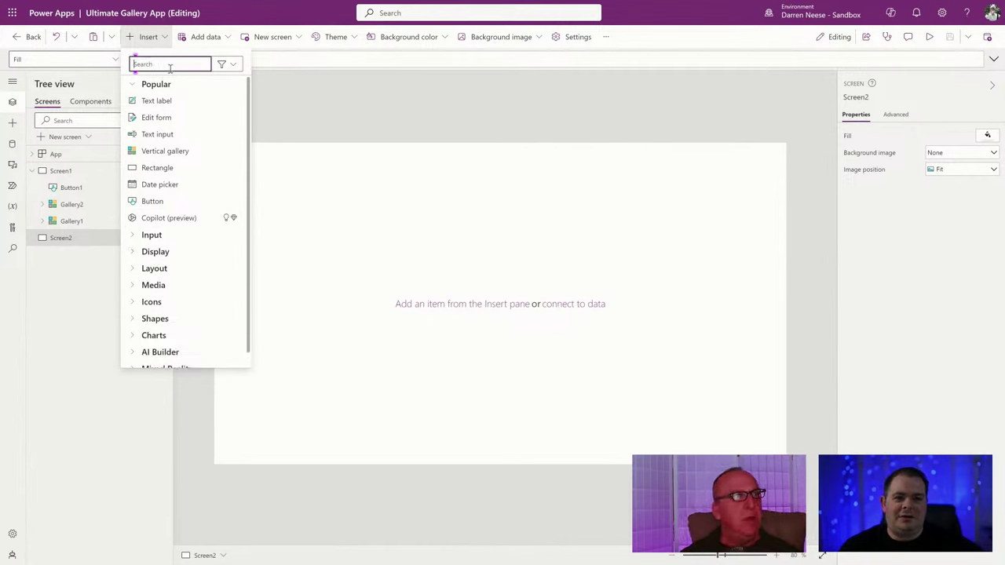
pyautogui.write('gallery')
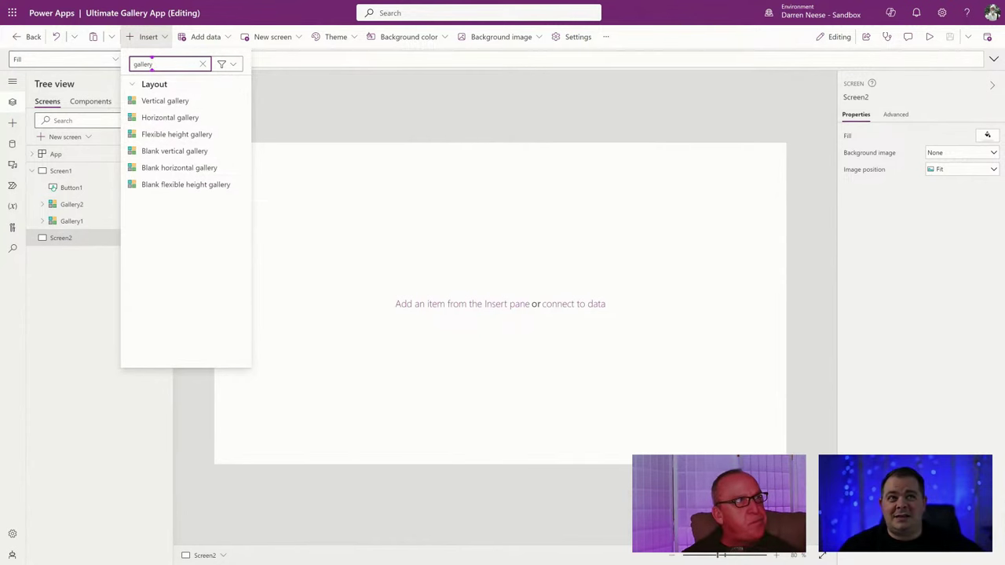
pyautogui.moveTo(9, 6)
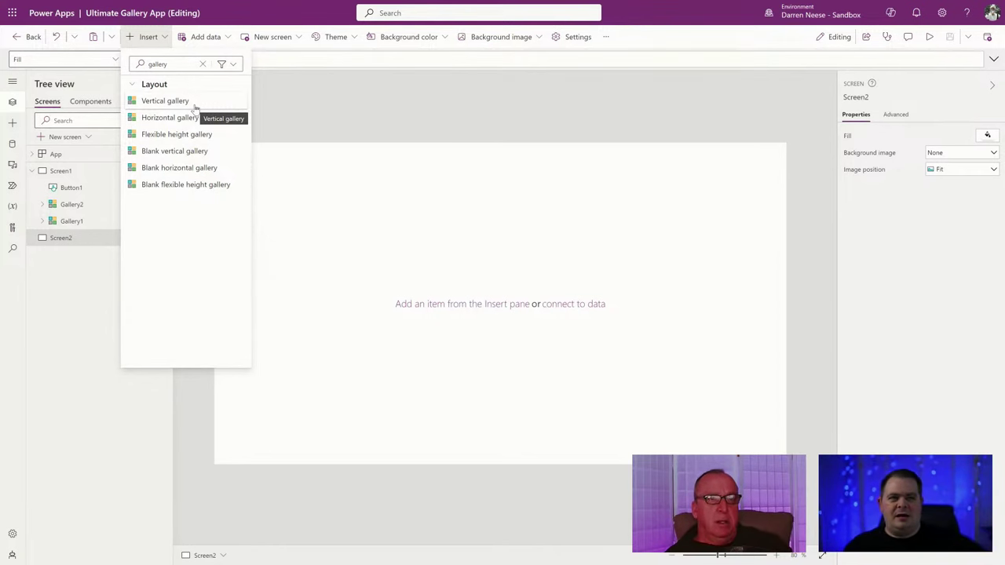
pyautogui.click(196, 108)
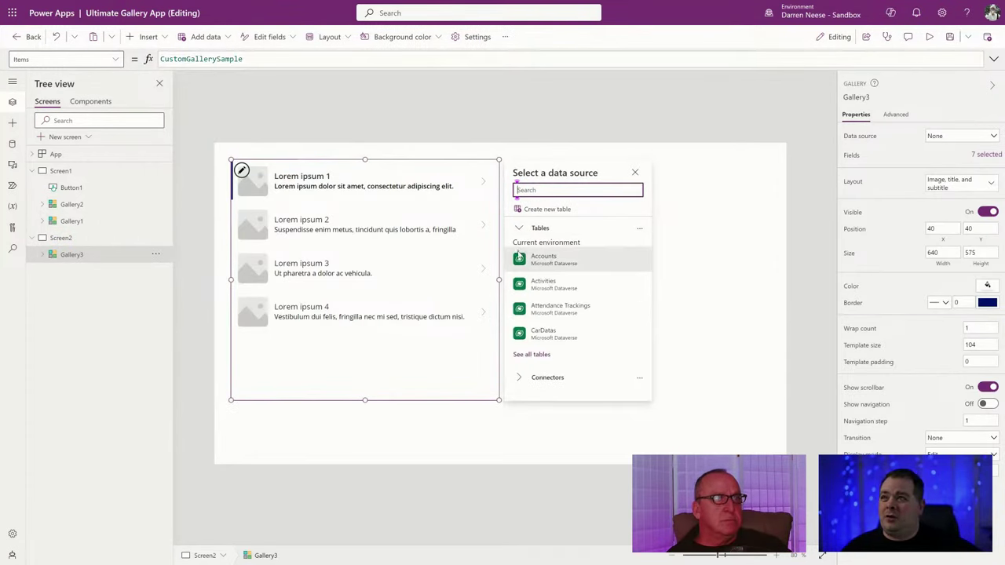
# Close the data source flyout, expand Gallery3 in the Tree view, and exit full screen with F11.
pyautogui.click(395, 365)
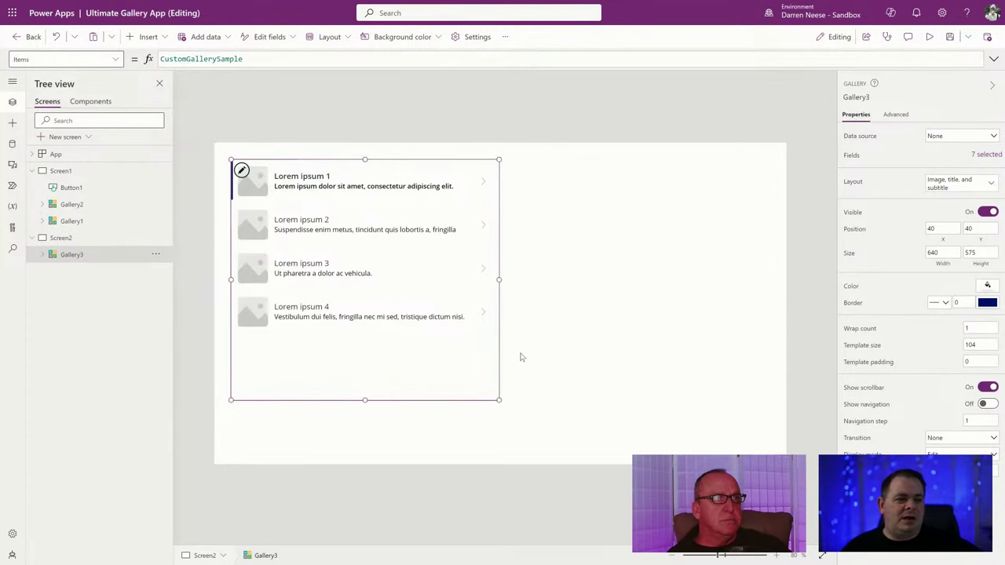
pyautogui.click(560, 330)
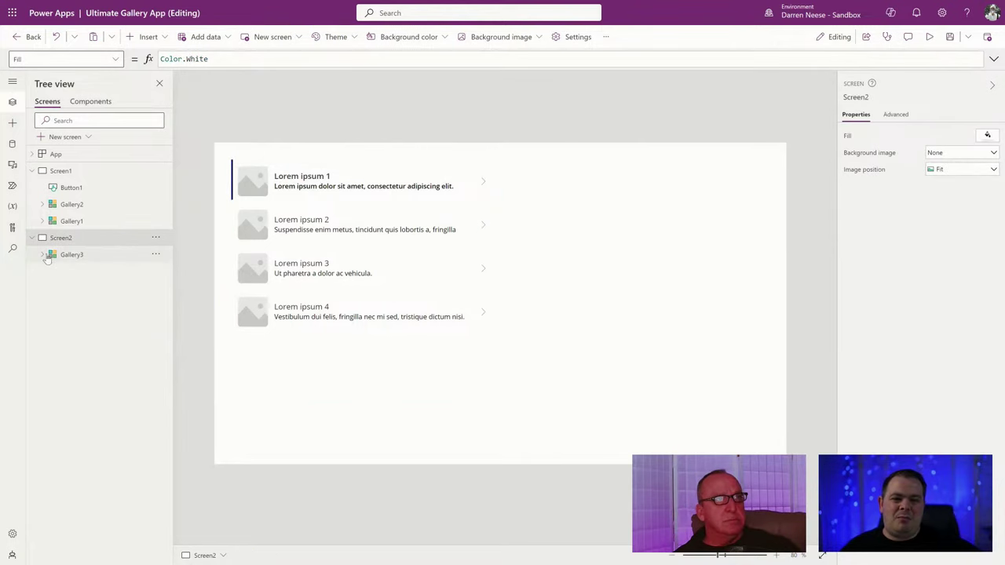
pyautogui.click(44, 255)
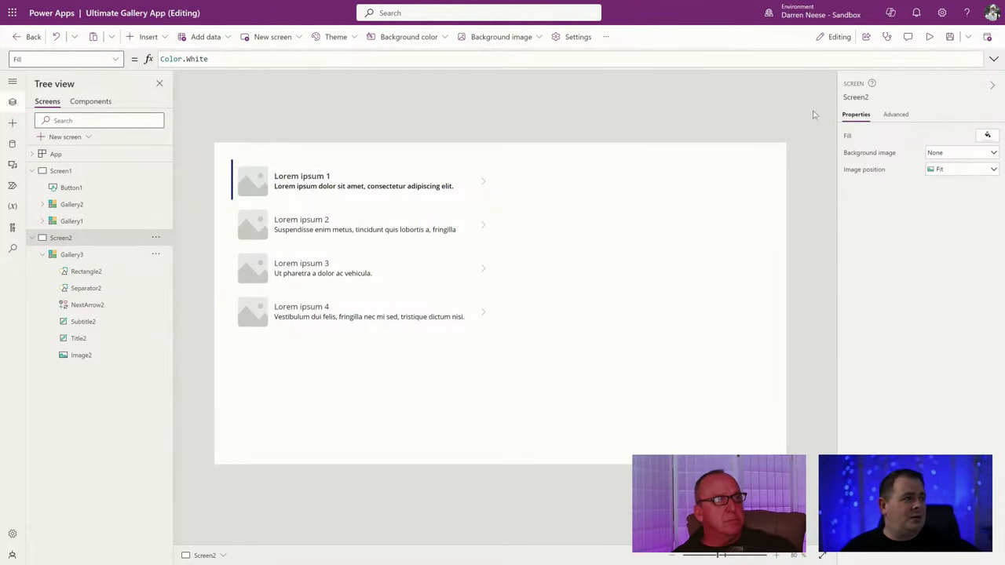
pyautogui.press('F11')
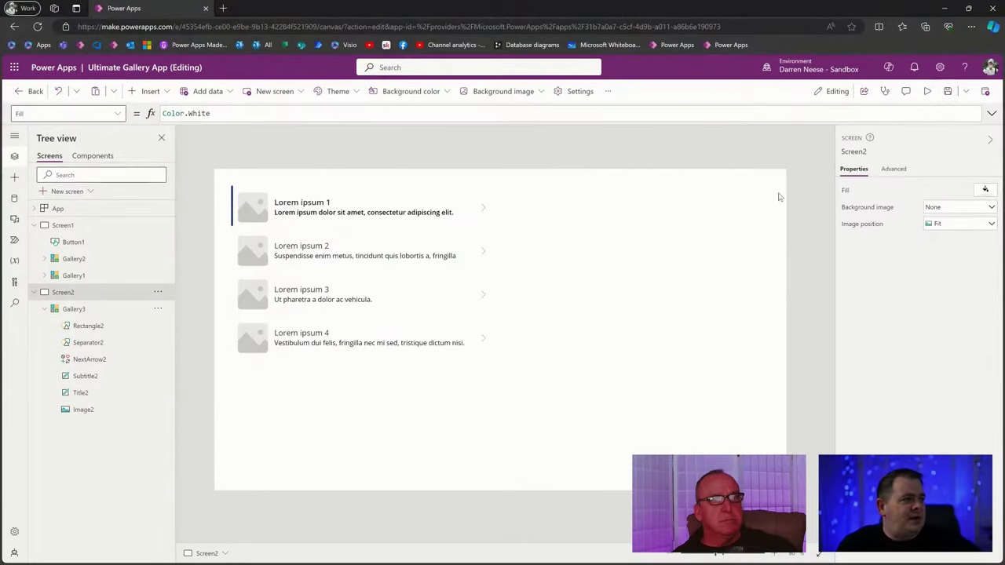
# Zoom the Edge page to 150% and select Gallery3 in the Tree view.
pyautogui.click(971, 27)
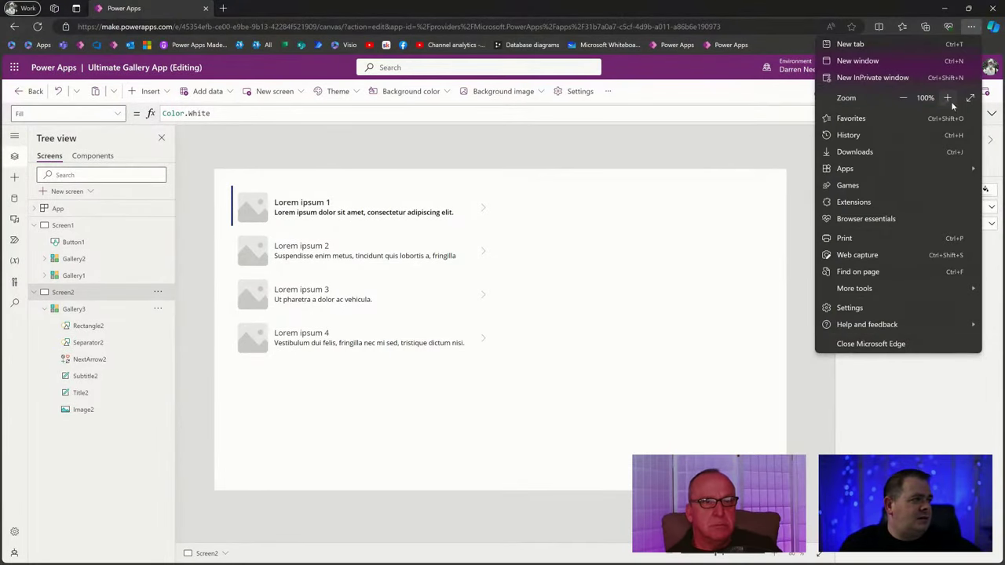
pyautogui.click(948, 97)
pyautogui.click(948, 97)
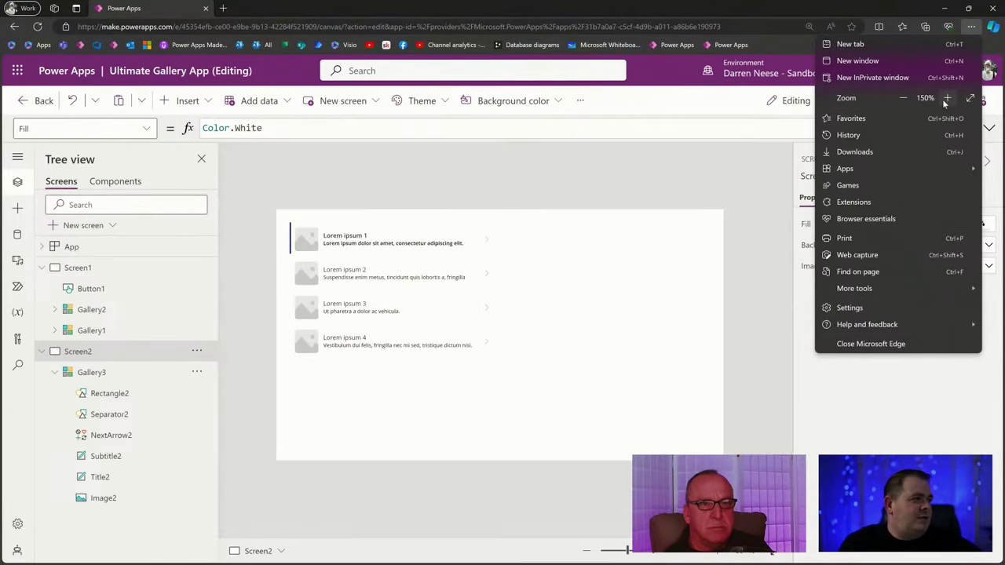
pyautogui.click(948, 98)
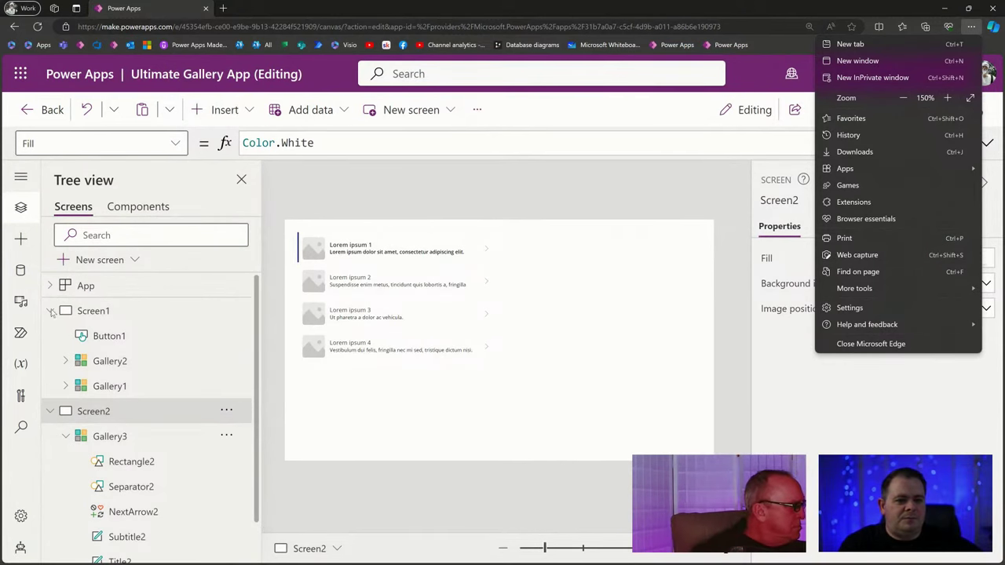
pyautogui.click(49, 311)
pyautogui.click(49, 311)
pyautogui.click(122, 362)
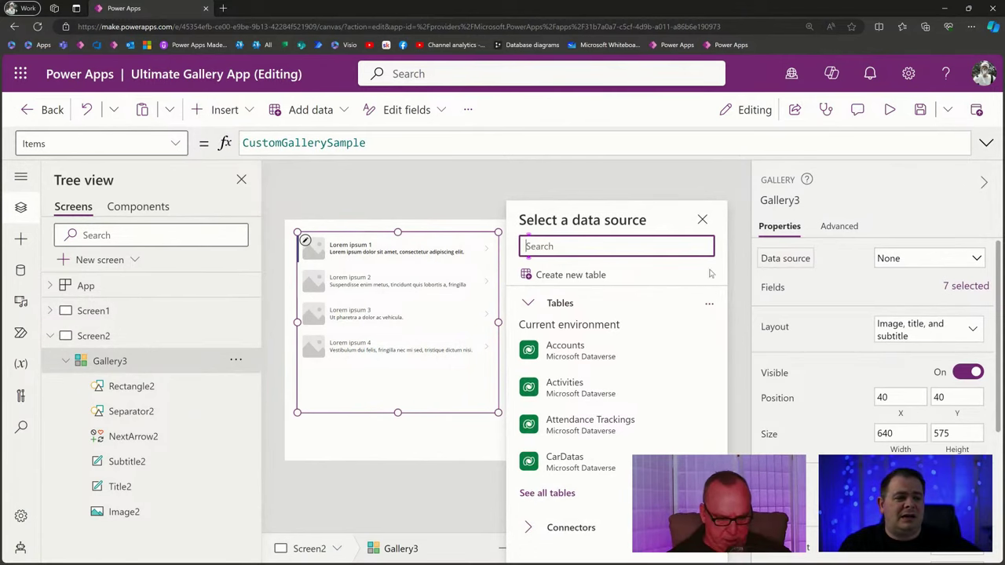
# Select Rectangle2, then preview the app and click through Gallery3's four items.
pyautogui.click(174, 388)
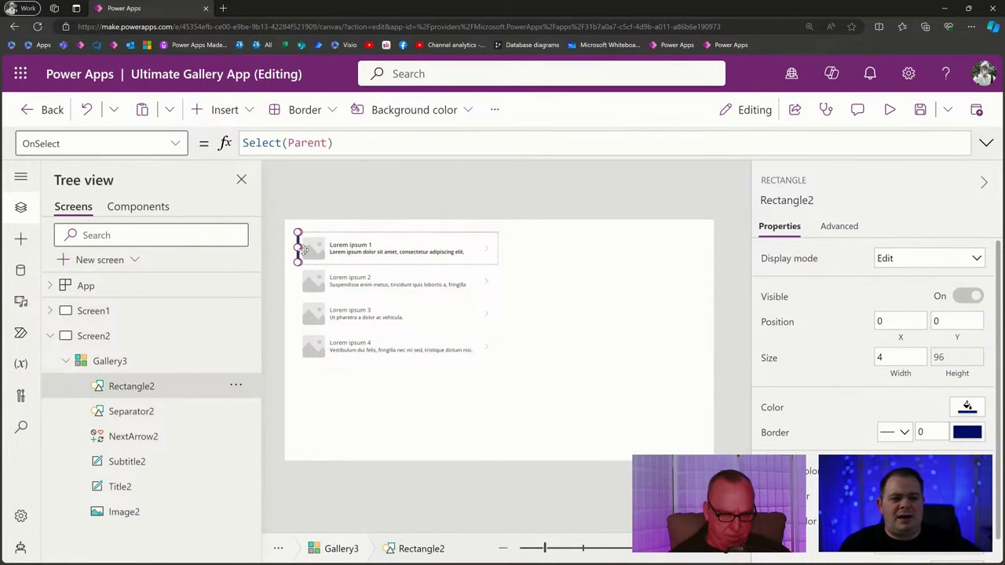
pyautogui.click(890, 110)
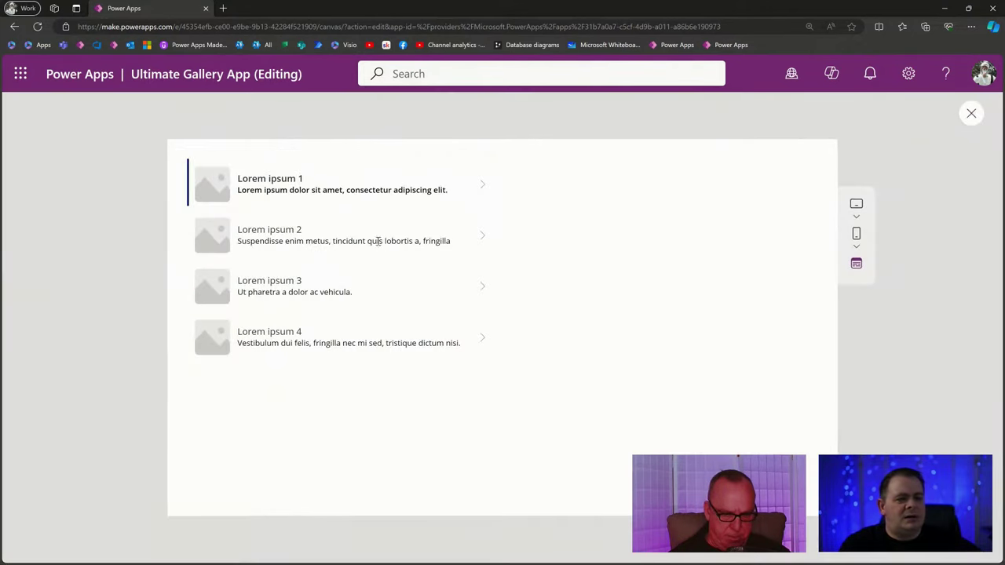
pyautogui.click(378, 240)
pyautogui.click(376, 287)
pyautogui.click(381, 342)
pyautogui.click(374, 186)
pyautogui.click(376, 216)
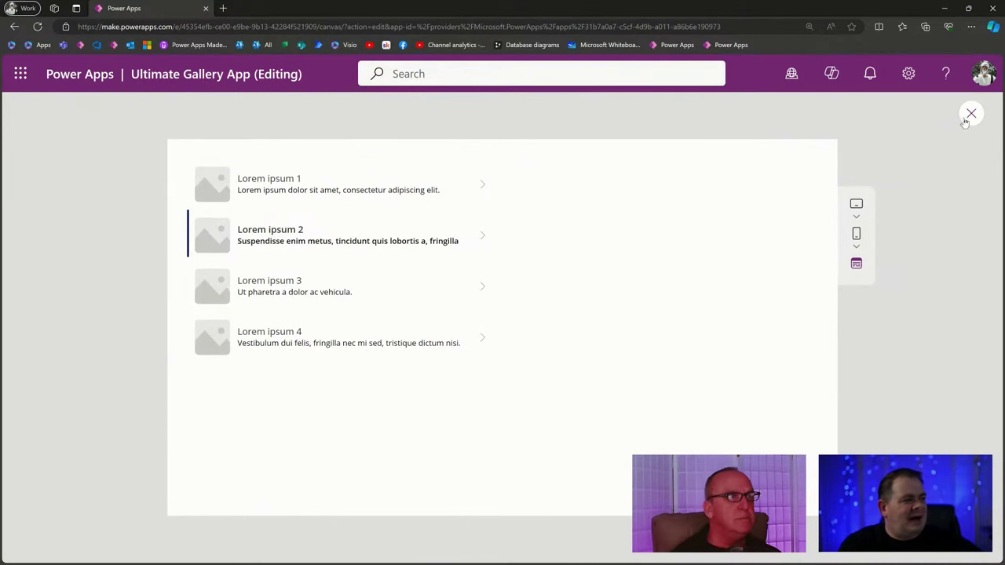
pyautogui.click(972, 113)
# Inspect Gallery3's Rectangle2, Separator2 and NextArrow2, then run the app in preview.
pyautogui.click(400, 312)
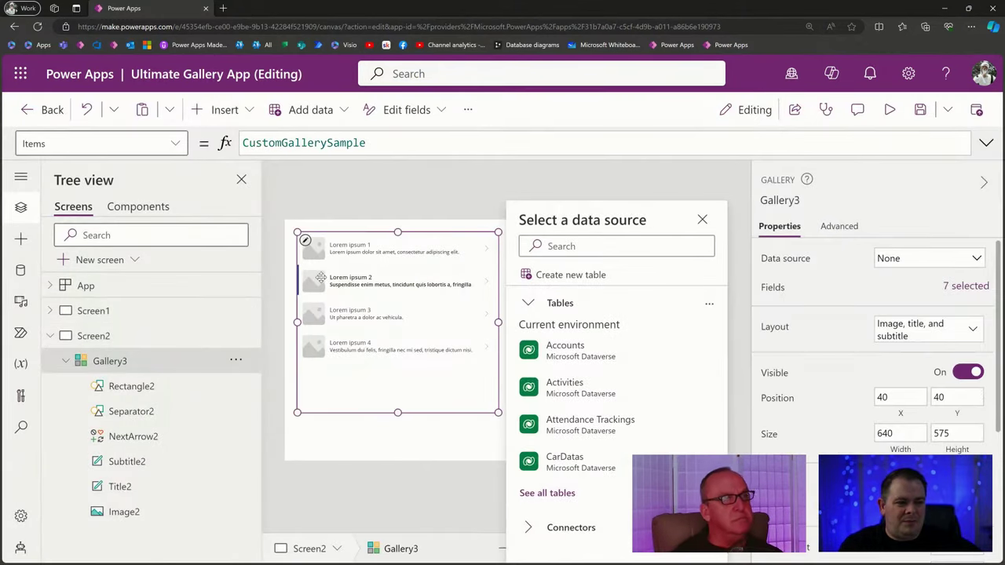
pyautogui.click(132, 386)
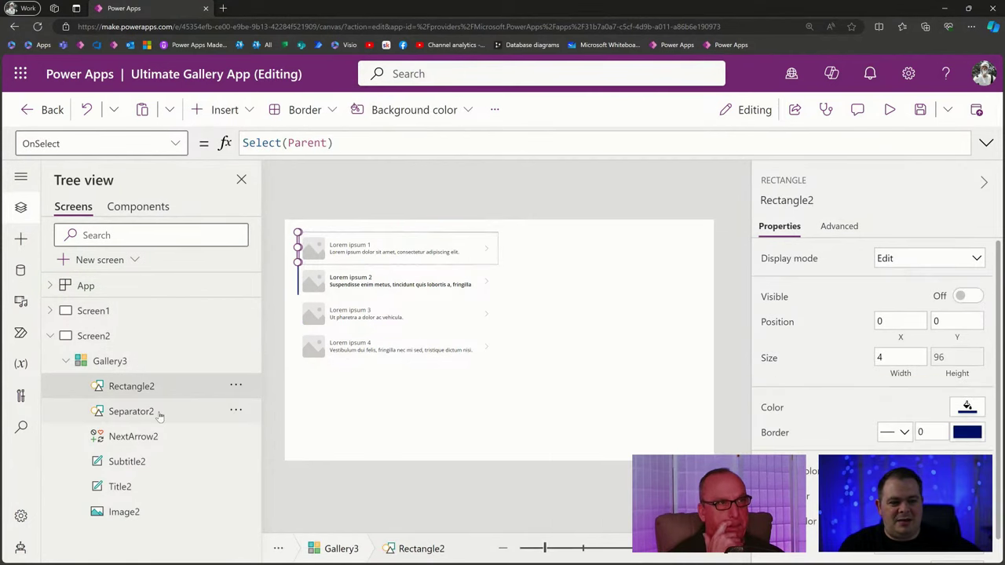
pyautogui.click(159, 413)
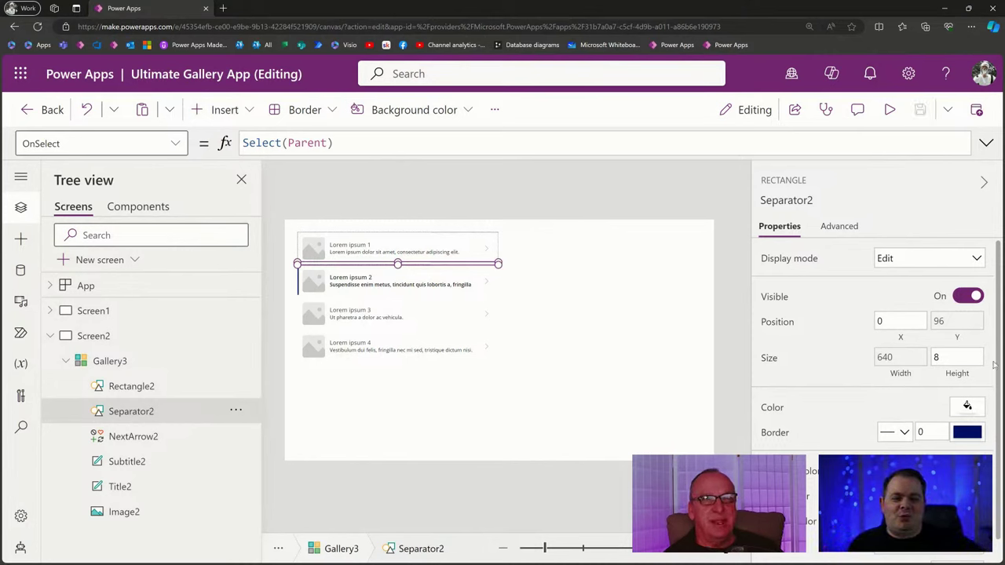
pyautogui.click(156, 442)
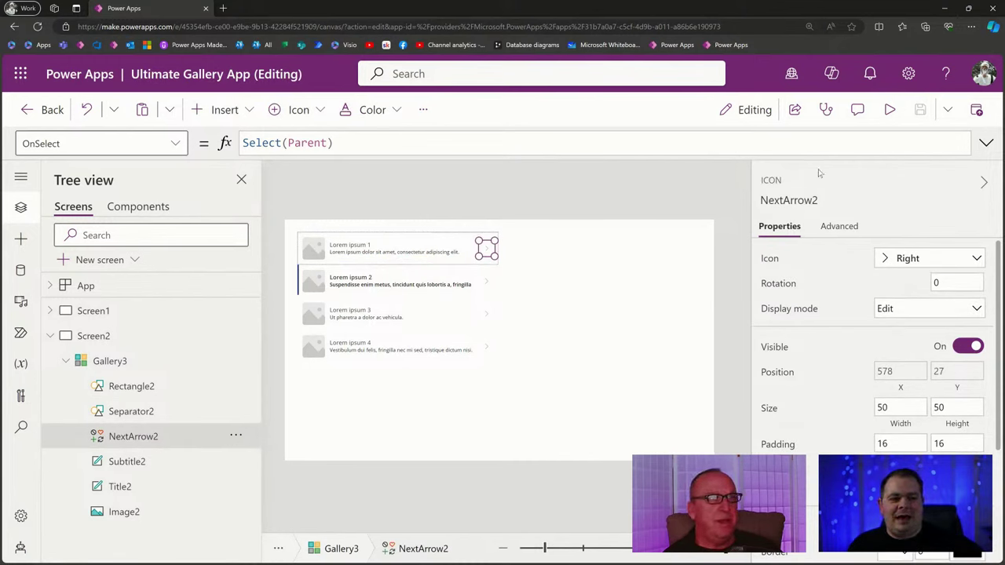
pyautogui.click(889, 109)
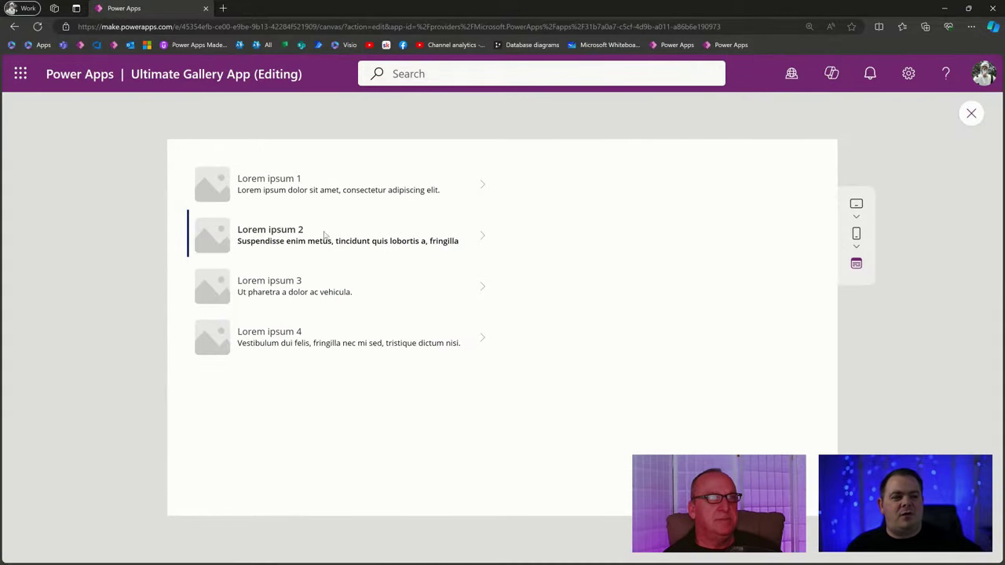
# Select Lorem ipsum rows 1–4 repeatedly to watch the selection bar, then close the preview.
pyautogui.click(344, 292)
pyautogui.click(377, 329)
pyautogui.click(405, 240)
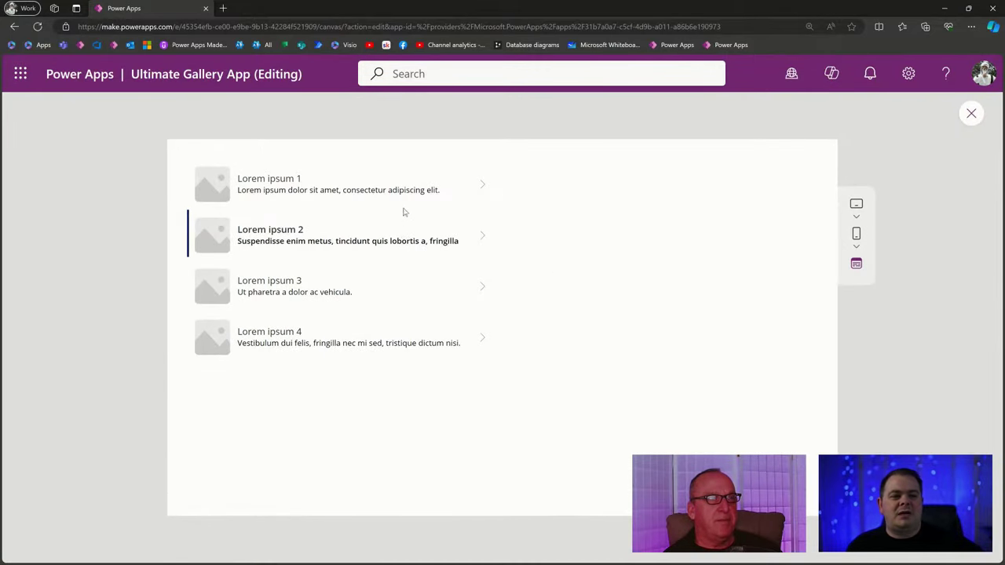
pyautogui.click(408, 190)
pyautogui.click(404, 289)
pyautogui.click(408, 341)
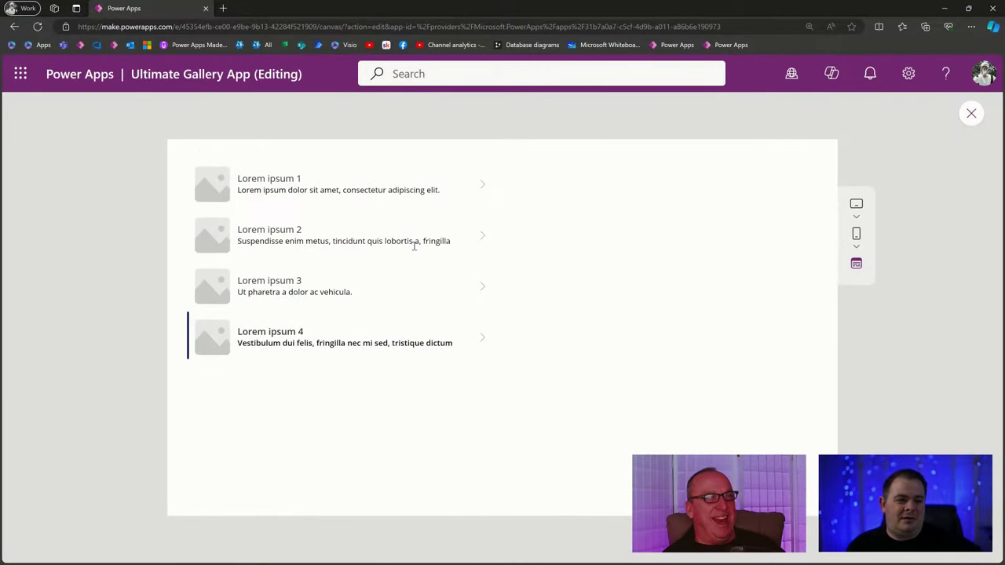
pyautogui.click(415, 242)
pyautogui.click(427, 189)
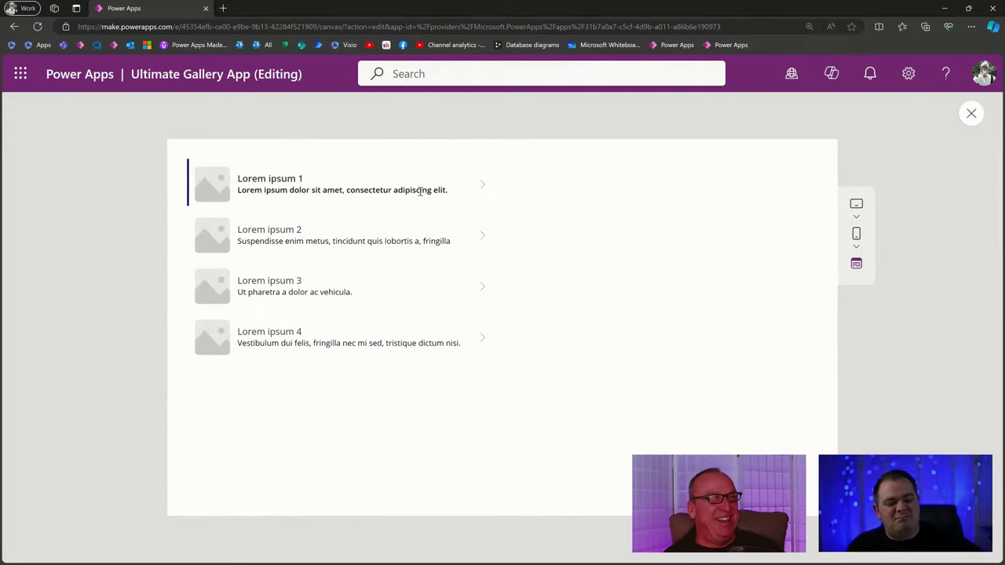
pyautogui.click(426, 286)
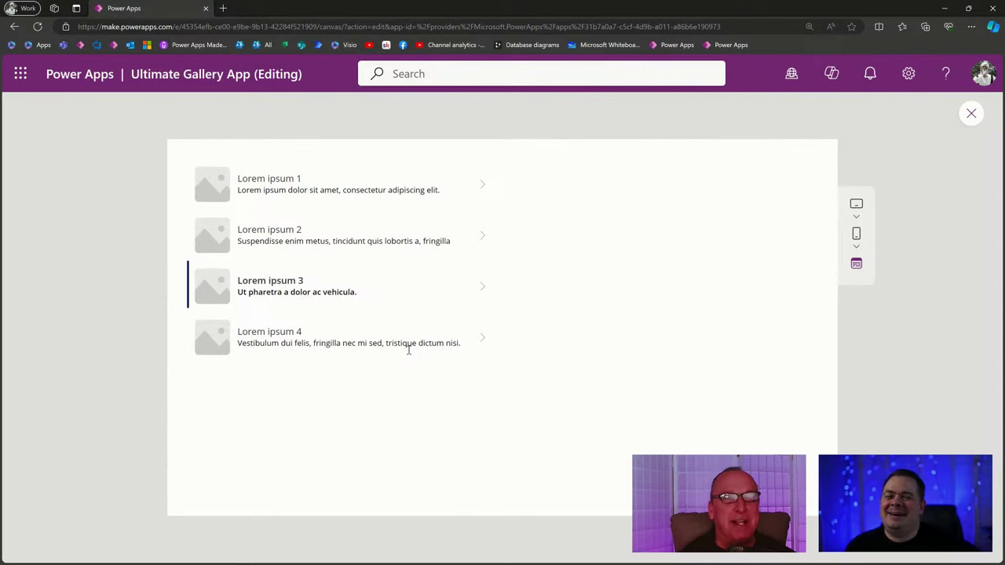
pyautogui.click(409, 351)
pyautogui.click(444, 240)
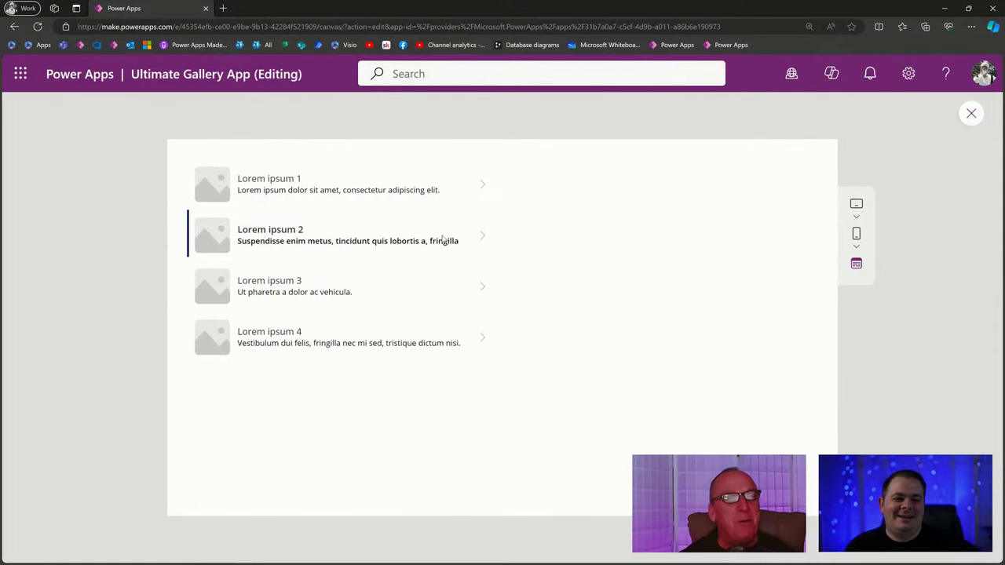
pyautogui.click(452, 189)
pyautogui.click(451, 237)
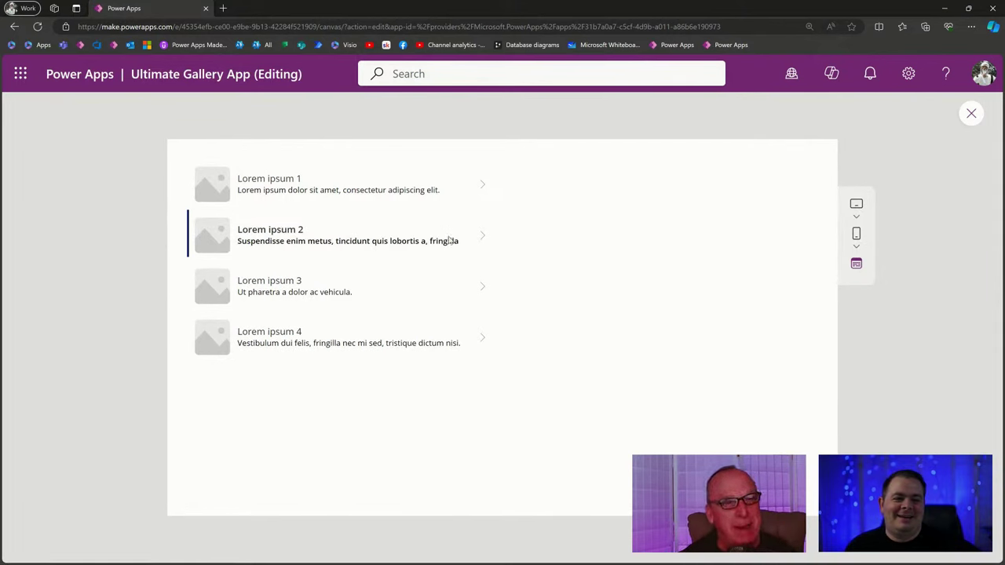
pyautogui.click(423, 308)
pyautogui.click(429, 360)
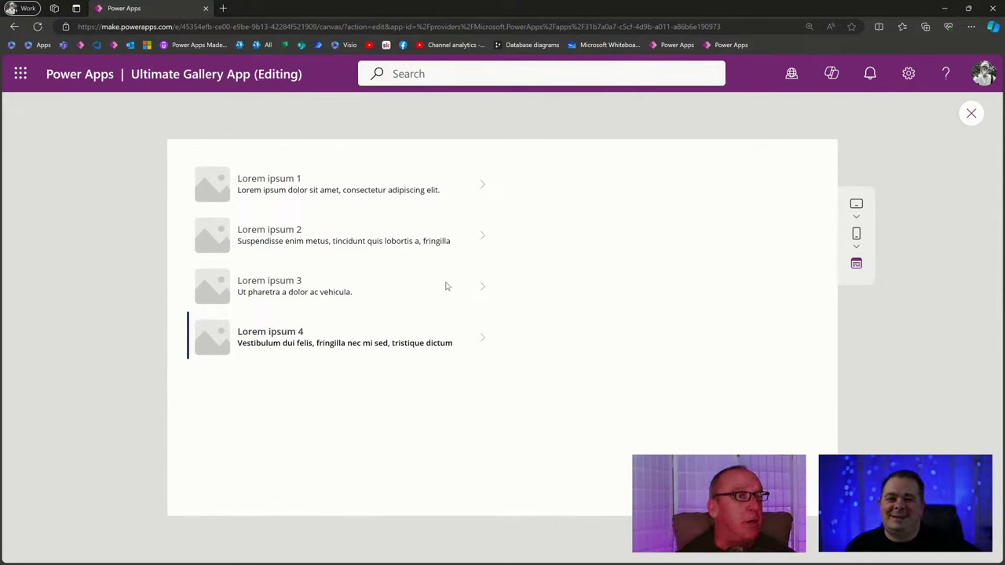
pyautogui.click(430, 193)
pyautogui.click(424, 240)
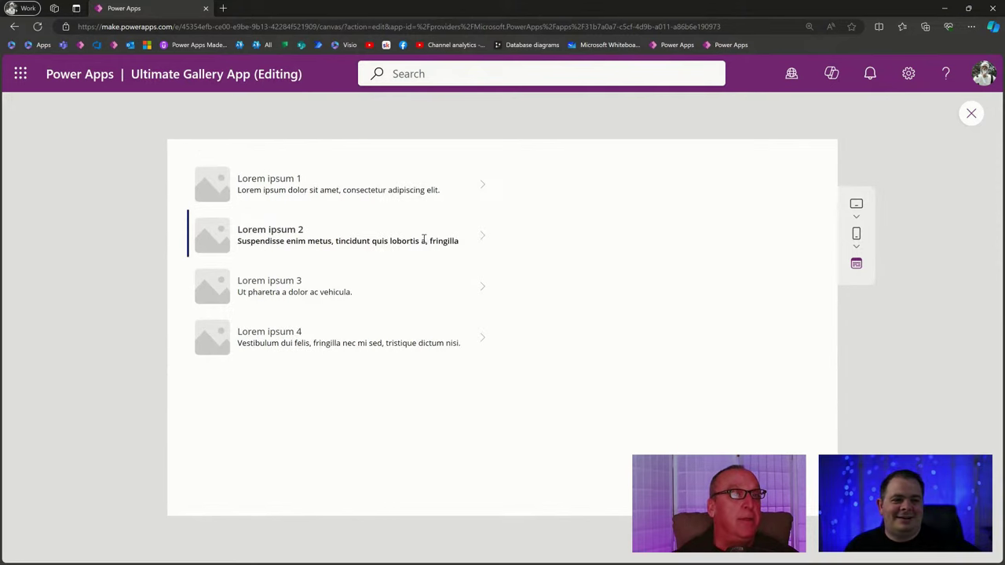
pyautogui.click(971, 113)
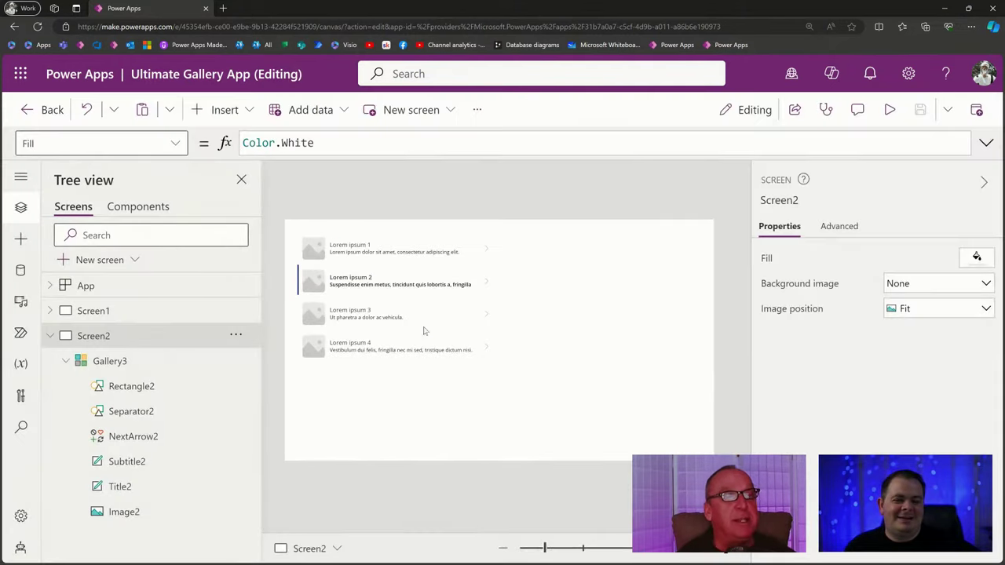
pyautogui.click(422, 321)
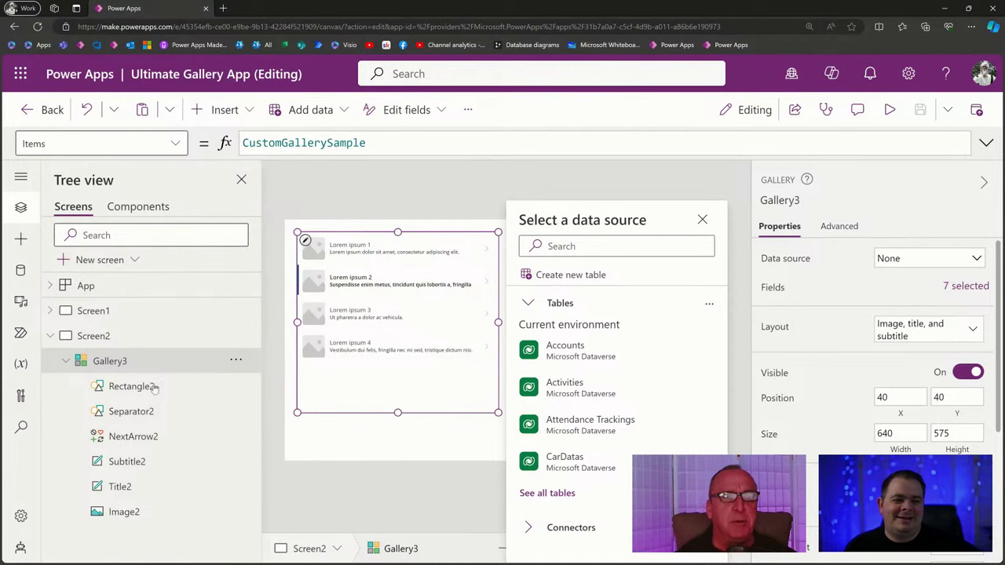
pyautogui.click(135, 462)
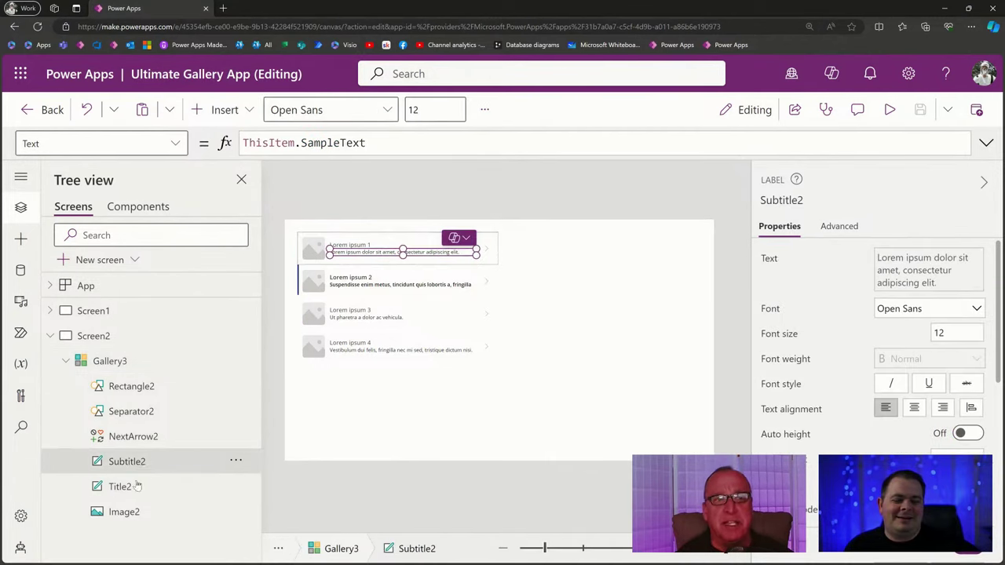
pyautogui.click(135, 487)
pyautogui.click(130, 515)
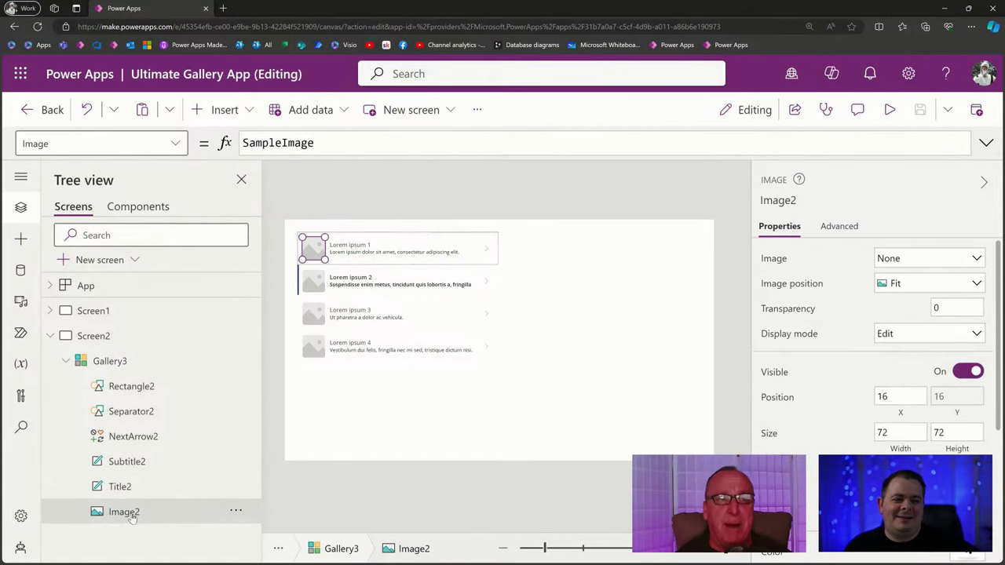
pyautogui.click(135, 461)
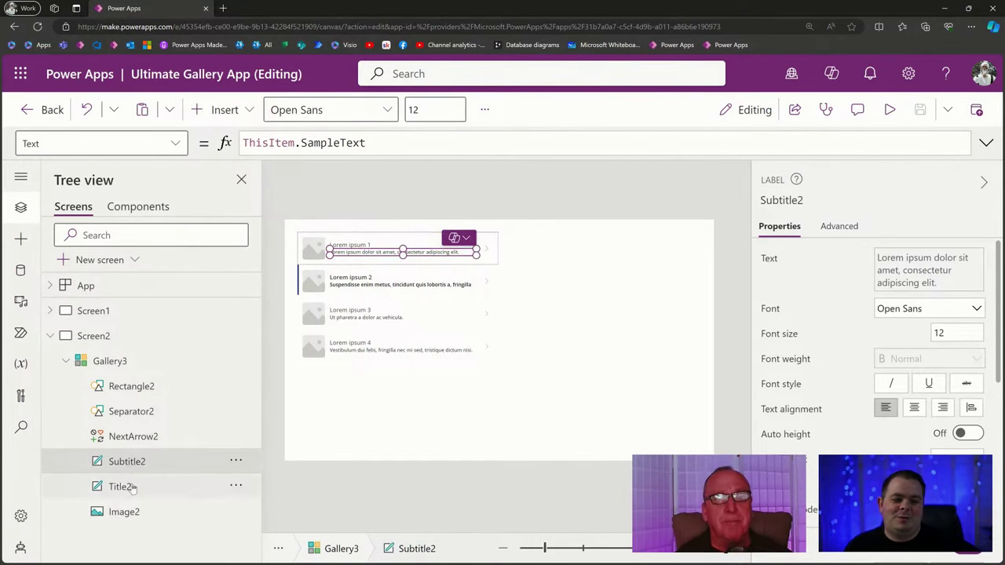
pyautogui.click(134, 488)
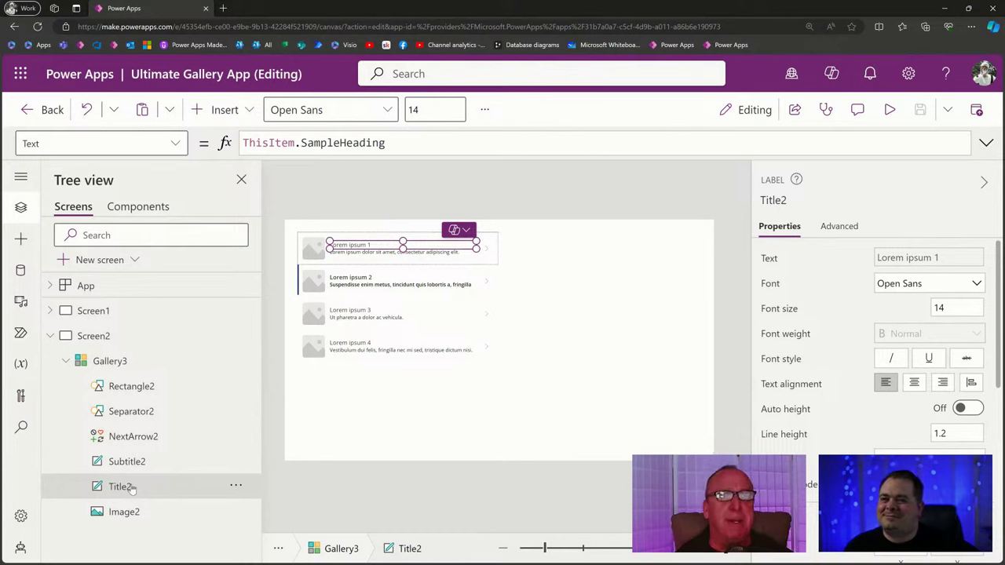
pyautogui.click(594, 368)
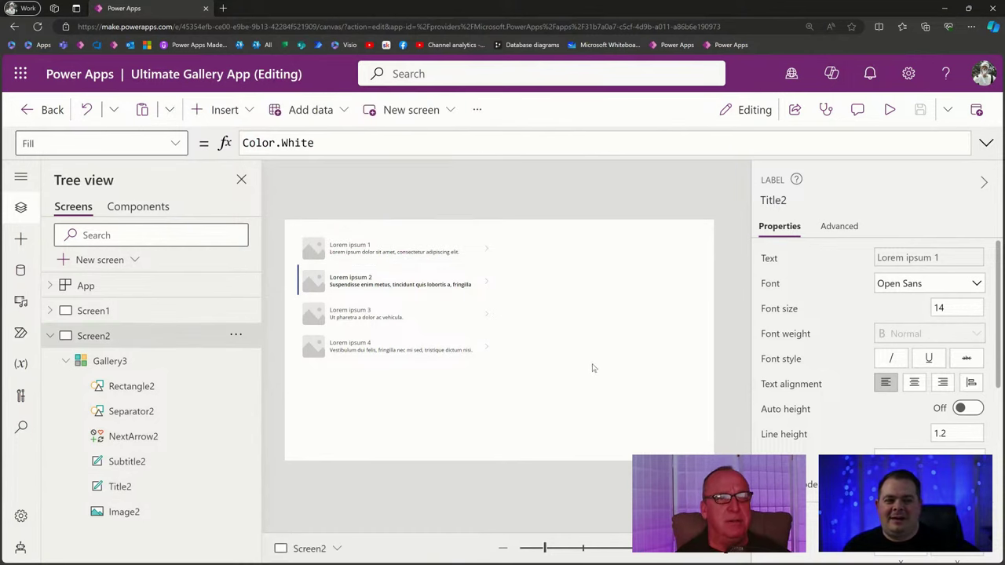
pyautogui.click(439, 322)
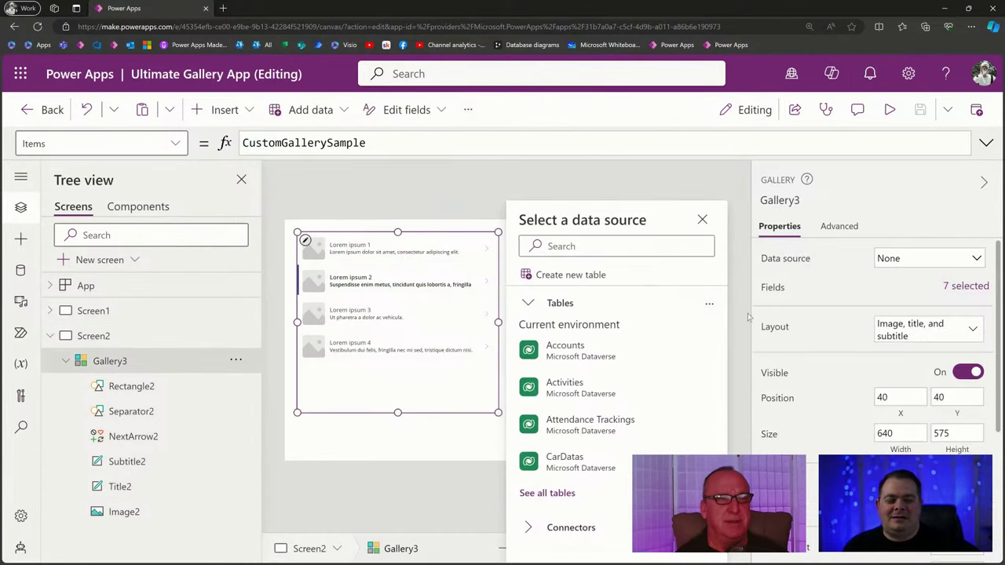
pyautogui.click(890, 110)
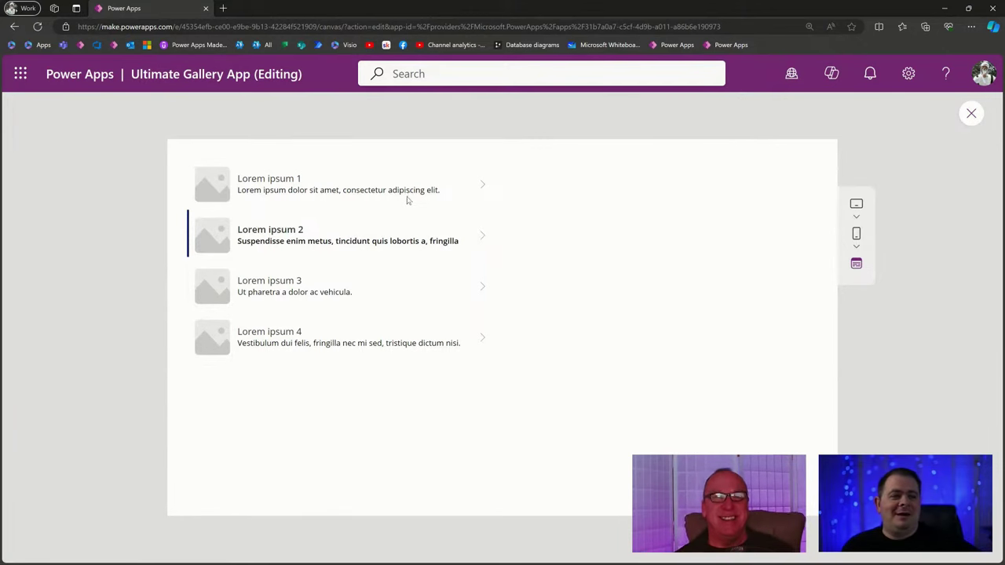
pyautogui.click(408, 201)
pyautogui.click(397, 292)
pyautogui.doubleClick(419, 242)
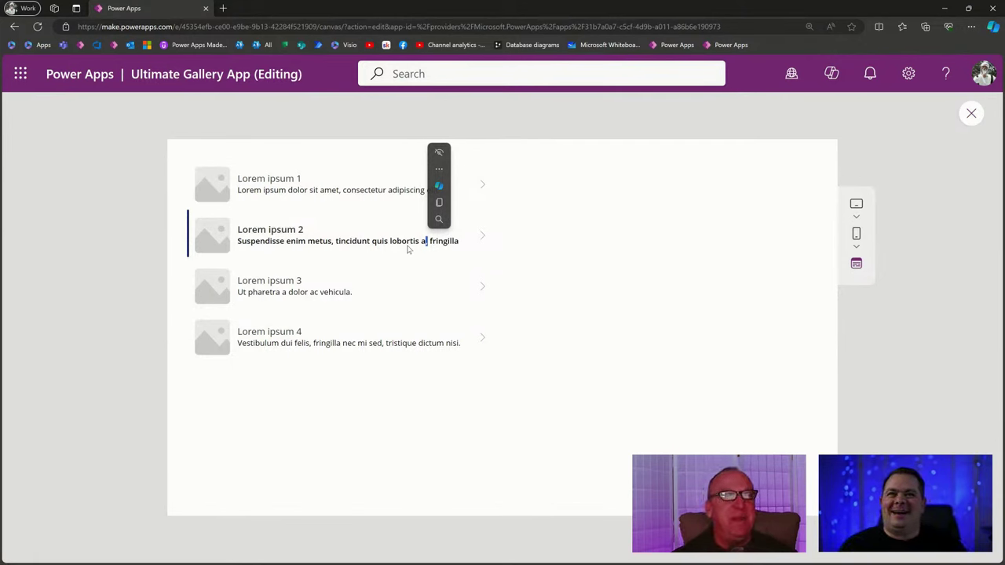
pyautogui.click(388, 298)
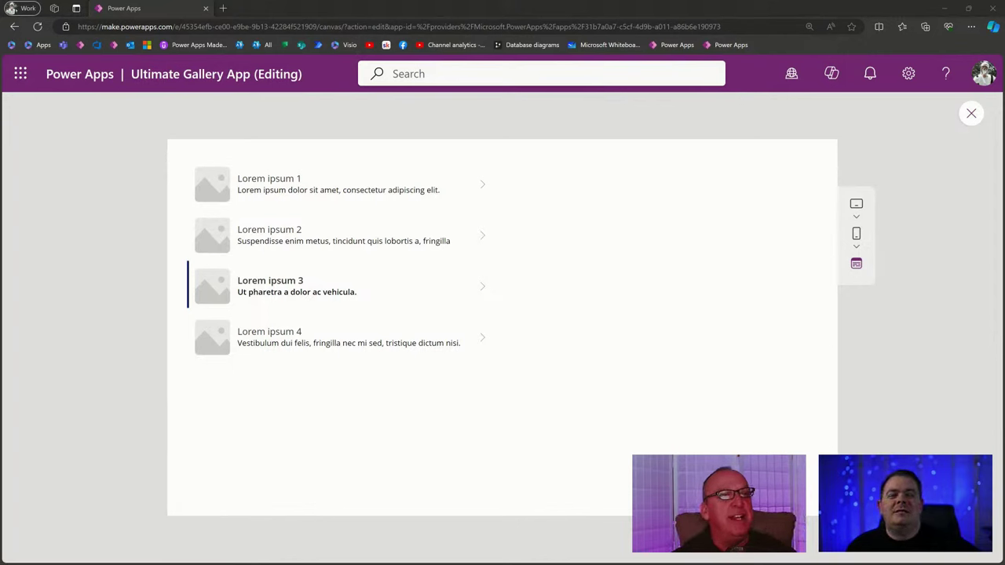
pyautogui.click(972, 113)
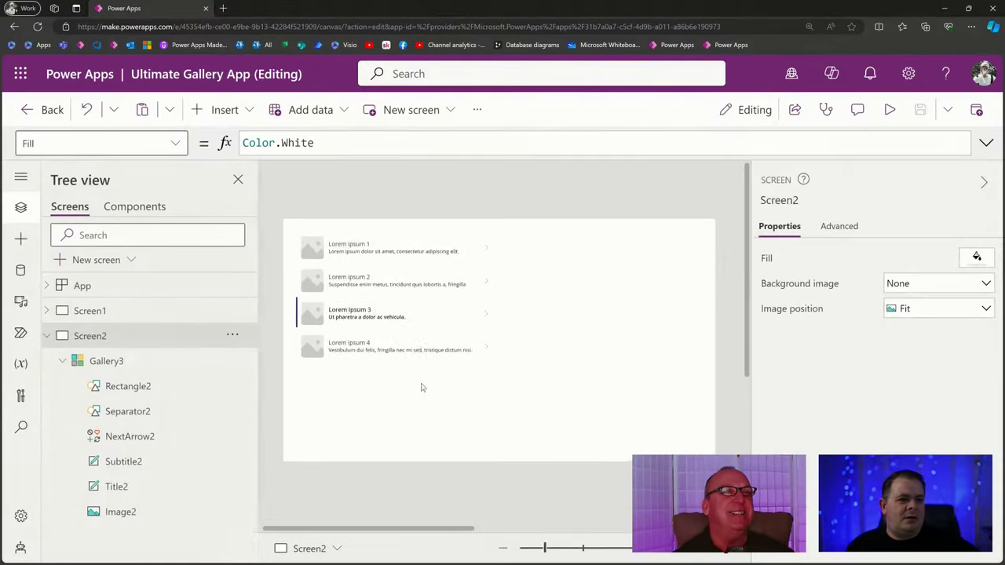
# Change Gallery3's Transition from Transition.None to Transition.Pop and run the app in preview.
pyautogui.click(418, 353)
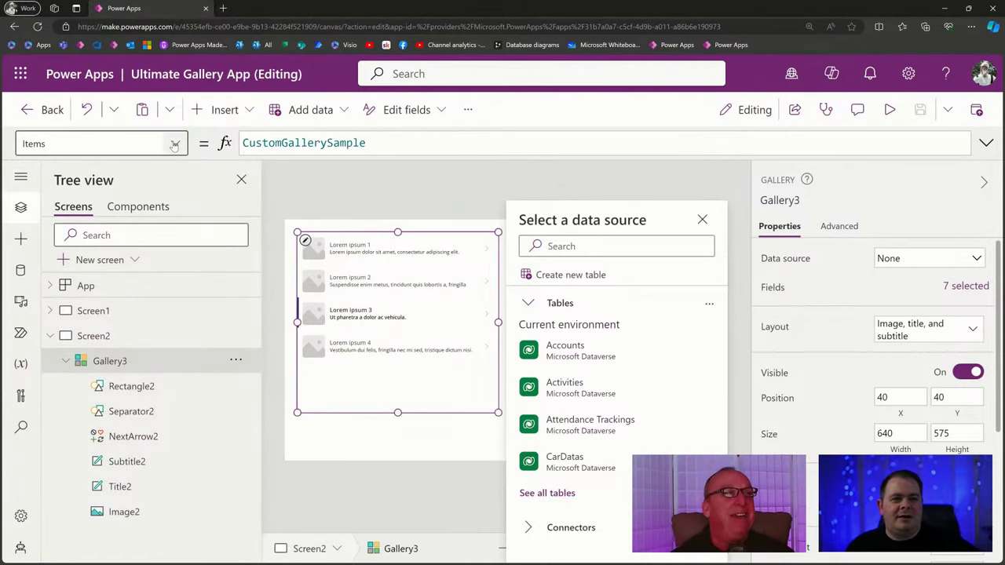
pyautogui.click(174, 146)
pyautogui.scroll(-5, 142, 346)
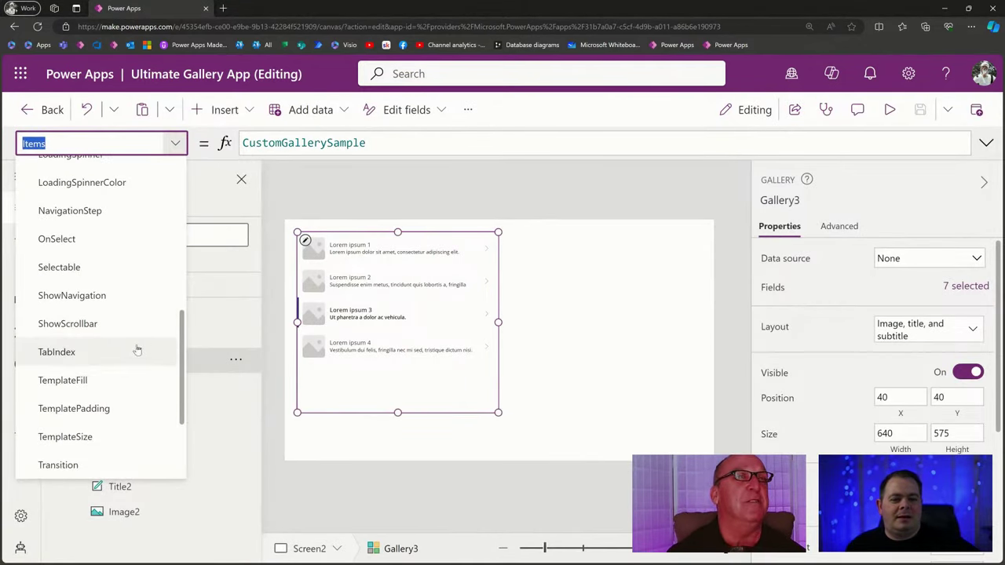
pyautogui.click(128, 462)
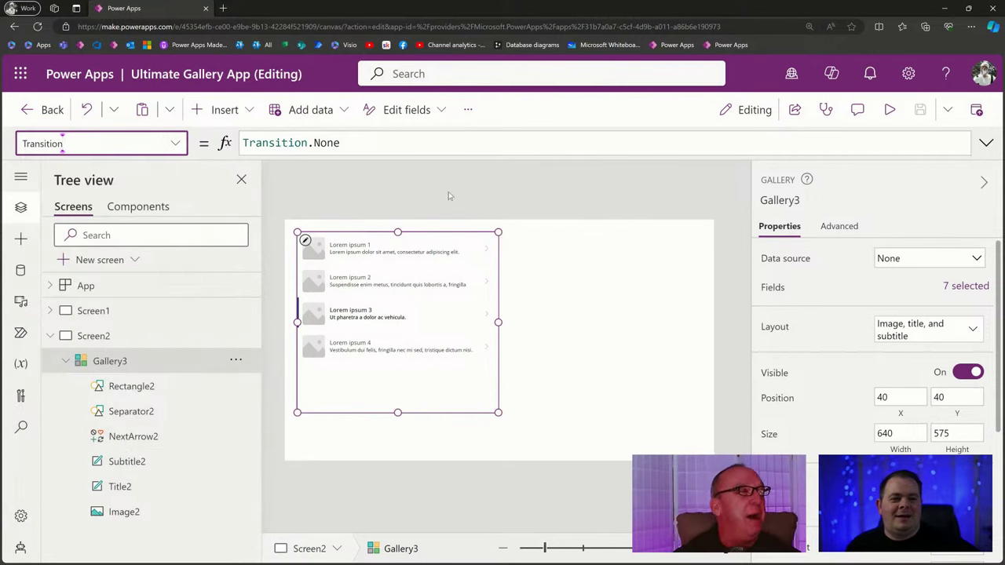
pyautogui.click(363, 142)
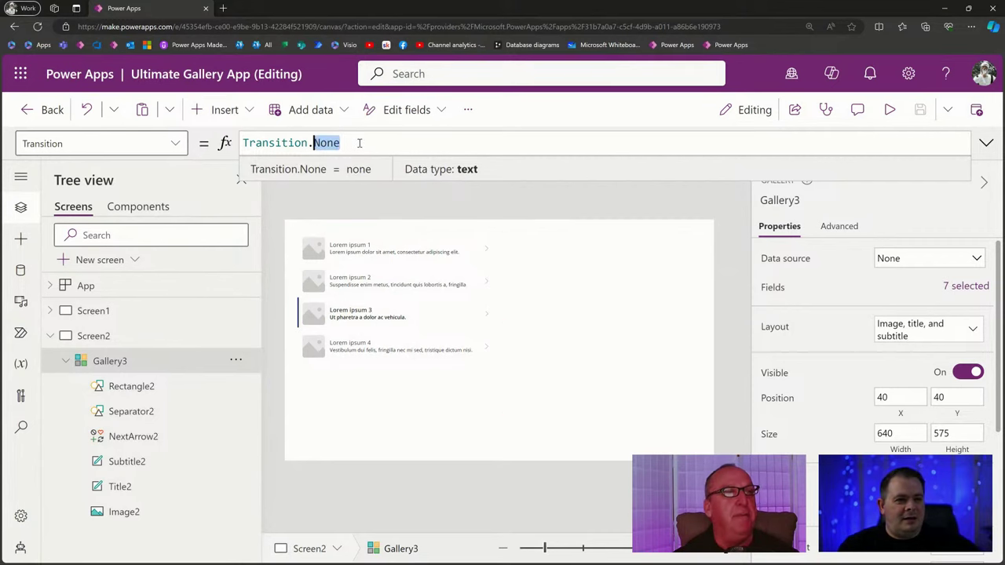
pyautogui.hotkey('ctrl', 'shift', 'Left')
pyautogui.press('BackSpace')
pyautogui.write('pop')
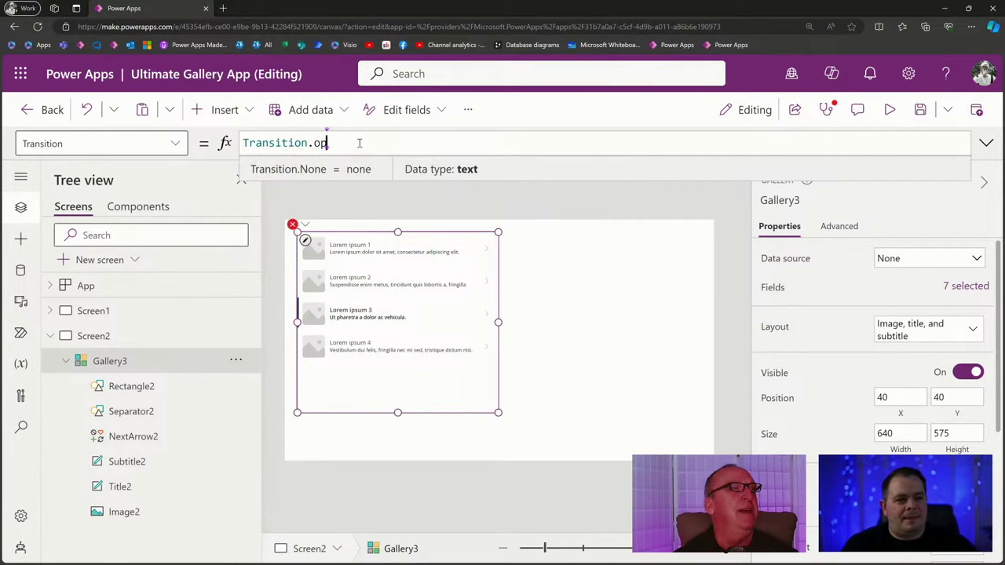
pyautogui.press('Tab')
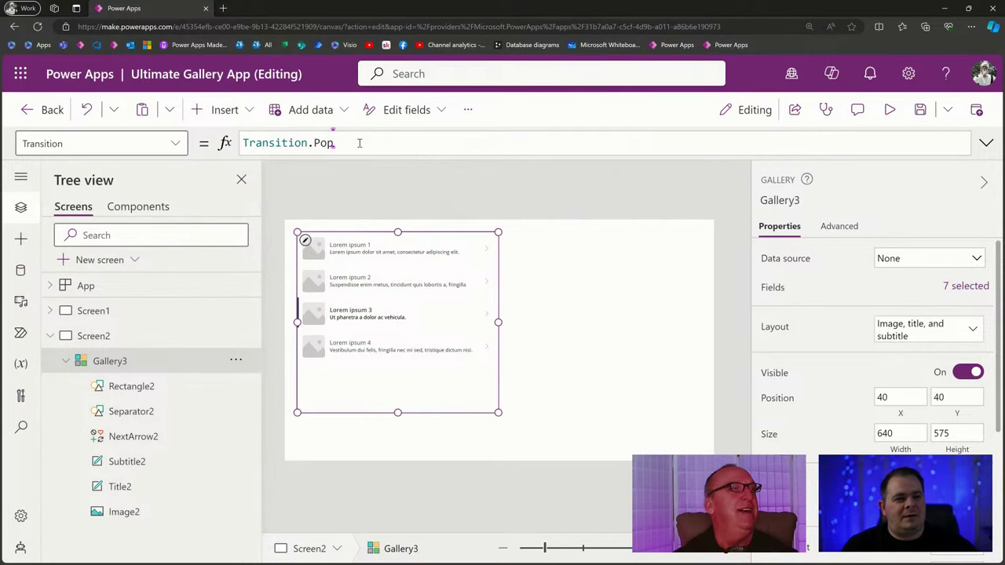
pyautogui.click(890, 110)
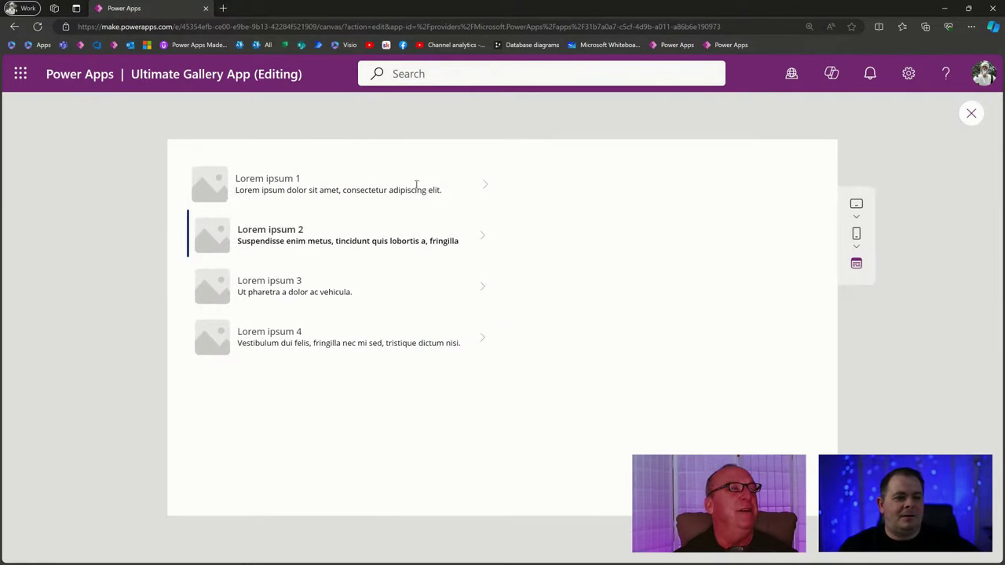
# Select the Lorem ipsum 3 row in the preview, then close it to return to Screen2's Gallery3.
pyautogui.click(440, 286)
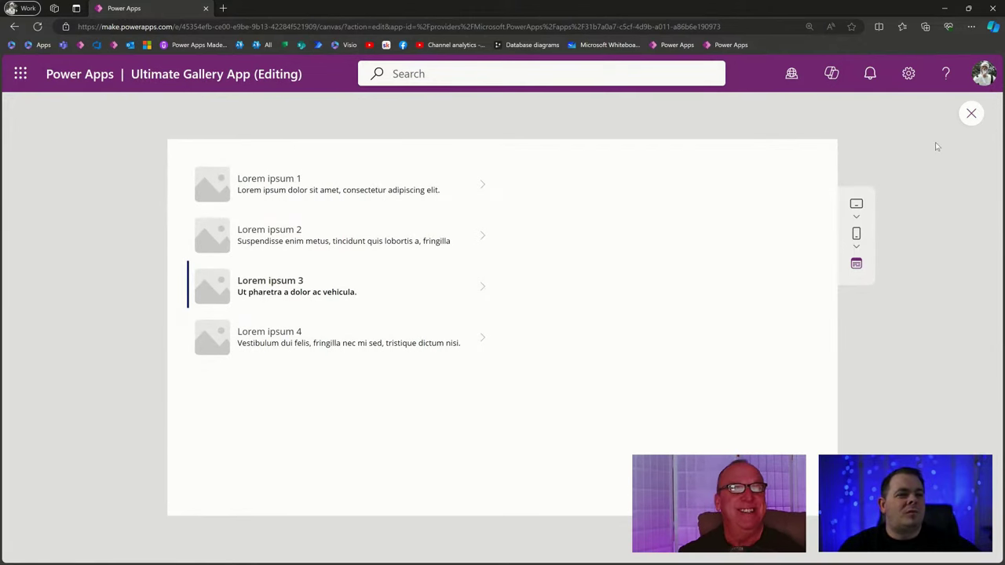
pyautogui.click(971, 113)
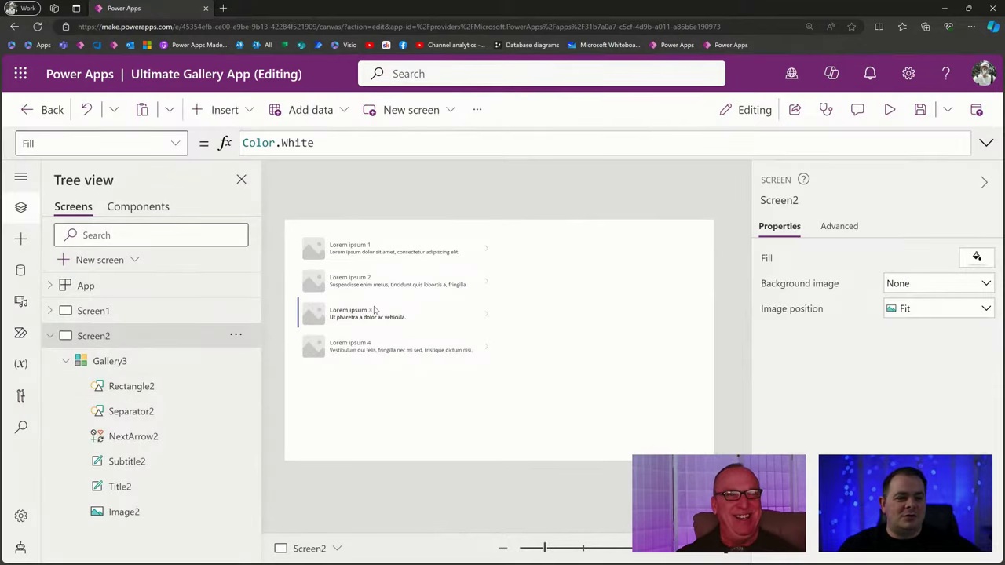
# Change Gallery3's Transition formula from Transition.Pop to Transition.Push.
pyautogui.click(376, 311)
pyautogui.click(382, 141)
pyautogui.doubleClick(382, 142)
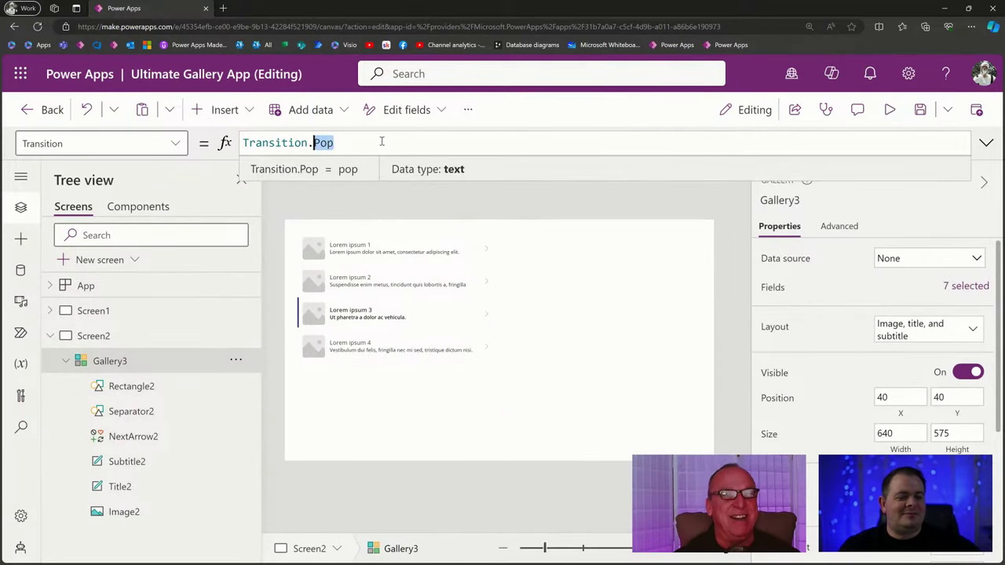
pyautogui.hotkey('shift', 'Left')
pyautogui.write('.')
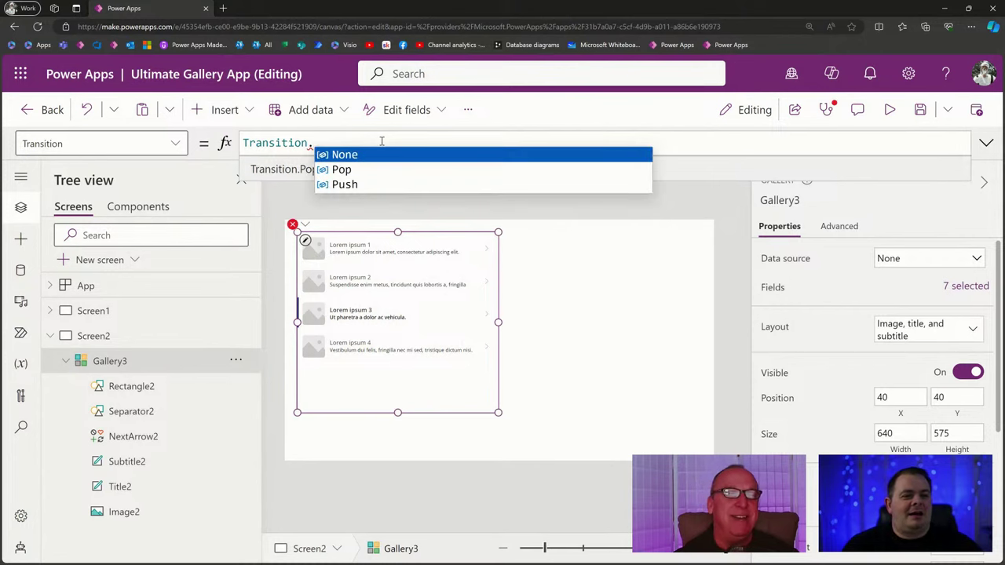
pyautogui.click(346, 185)
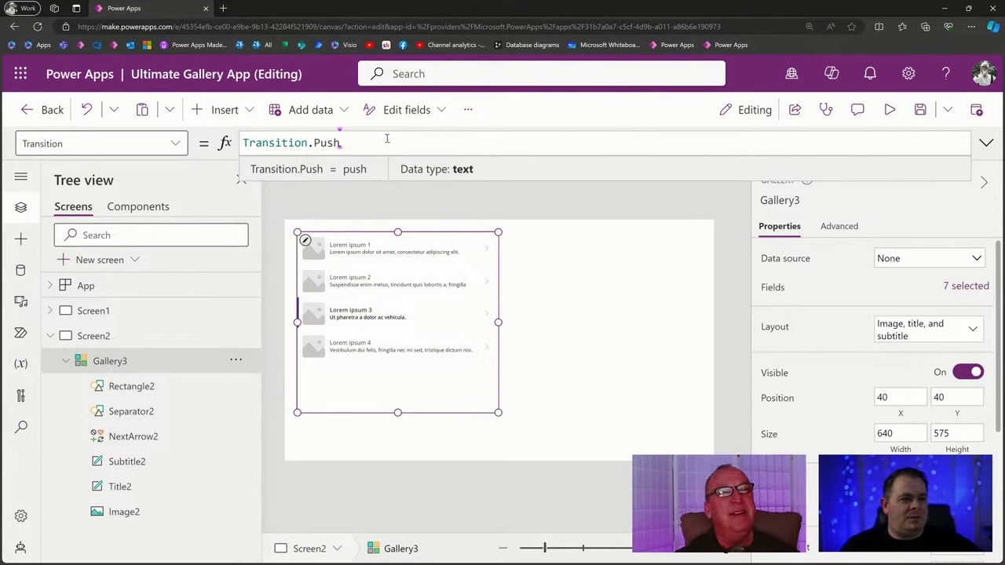
# Preview the app to test the Push transition, then close the preview.
pyautogui.click(891, 111)
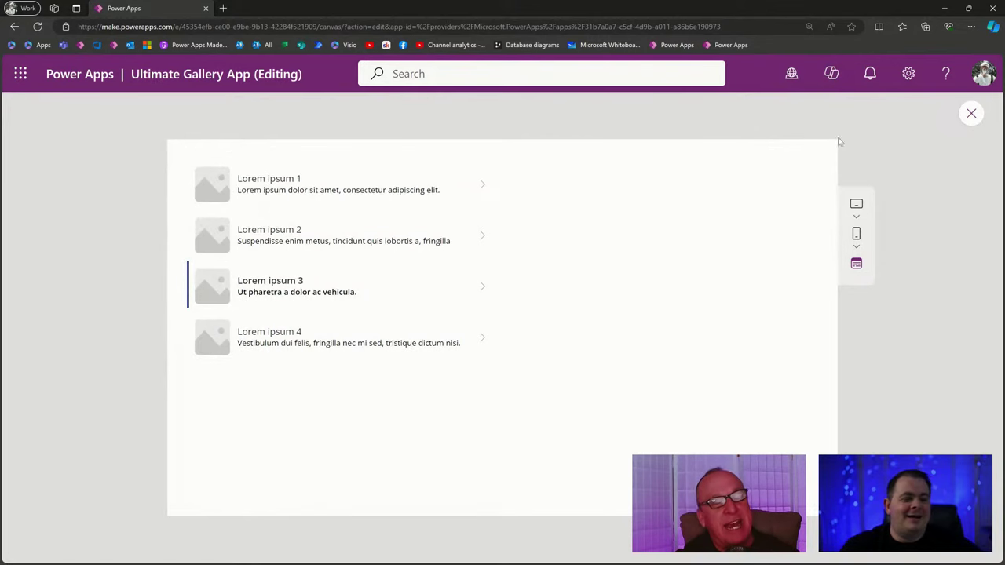
pyautogui.click(972, 113)
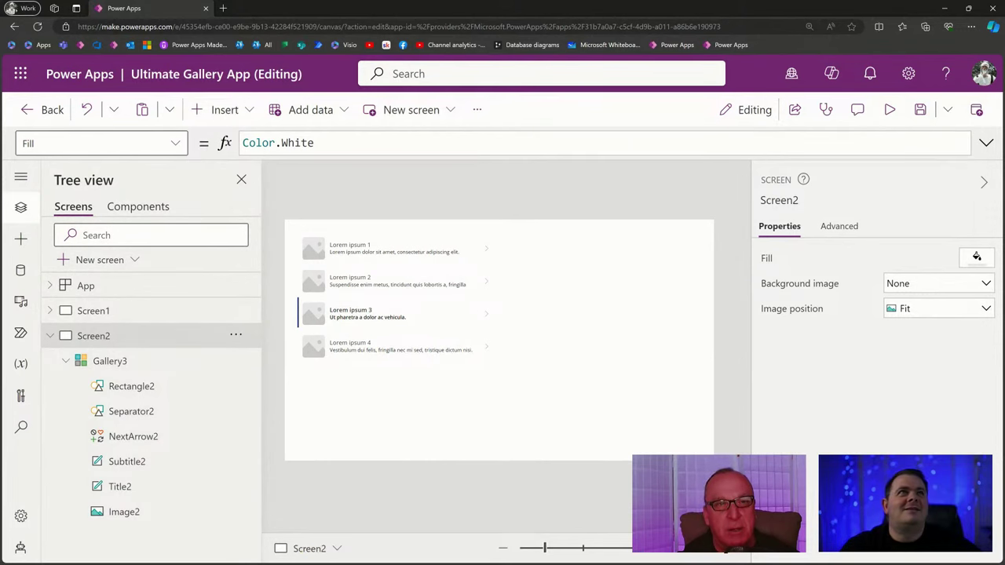
pyautogui.hotkey('alt', 'Tab')
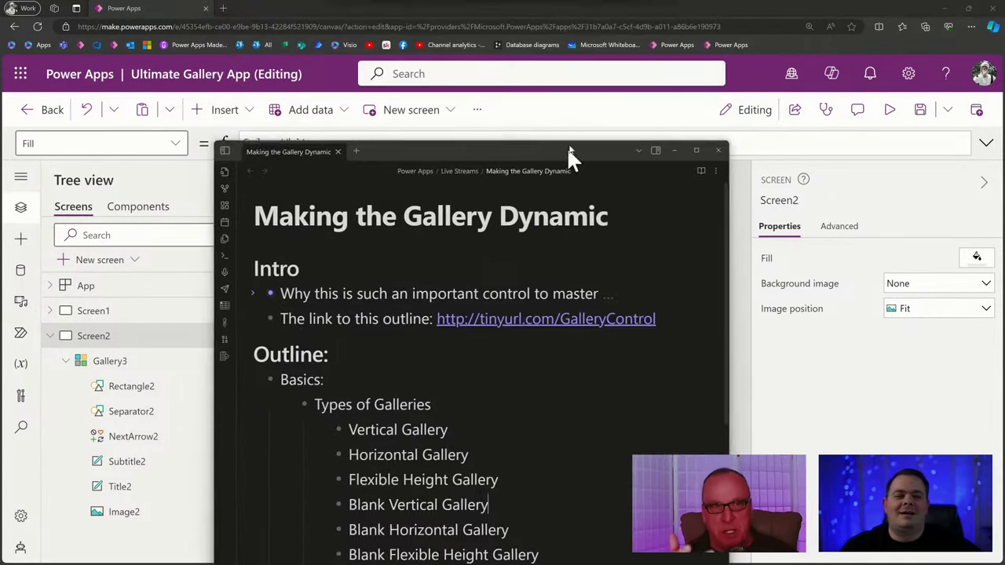
# Maximize the Obsidian notes, collapse Types of Galleries and expand Vital Properties.
pyautogui.moveTo(567, 146); pyautogui.dragTo(547, 69)
pyautogui.doubleClick(548, 69)
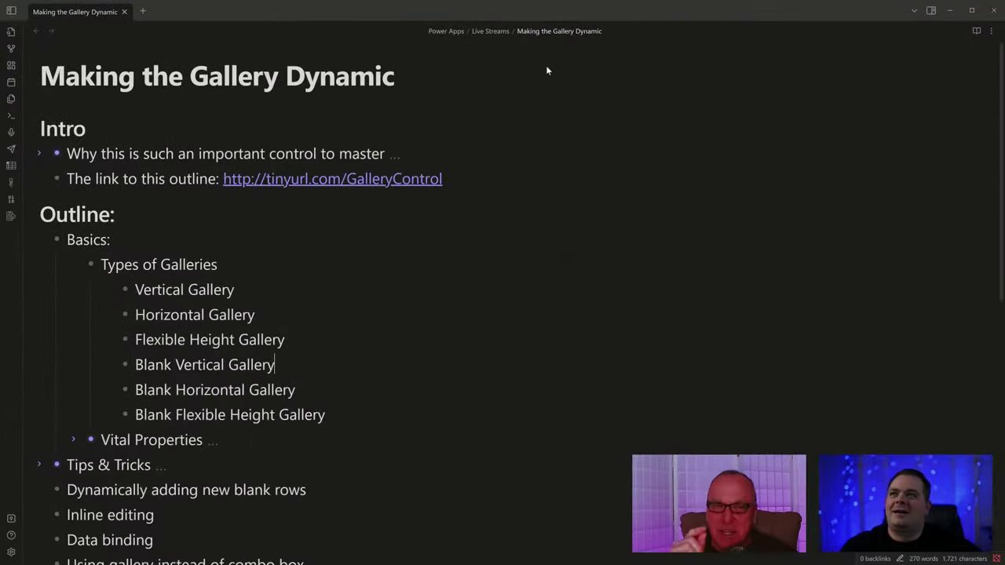
pyautogui.click(76, 265)
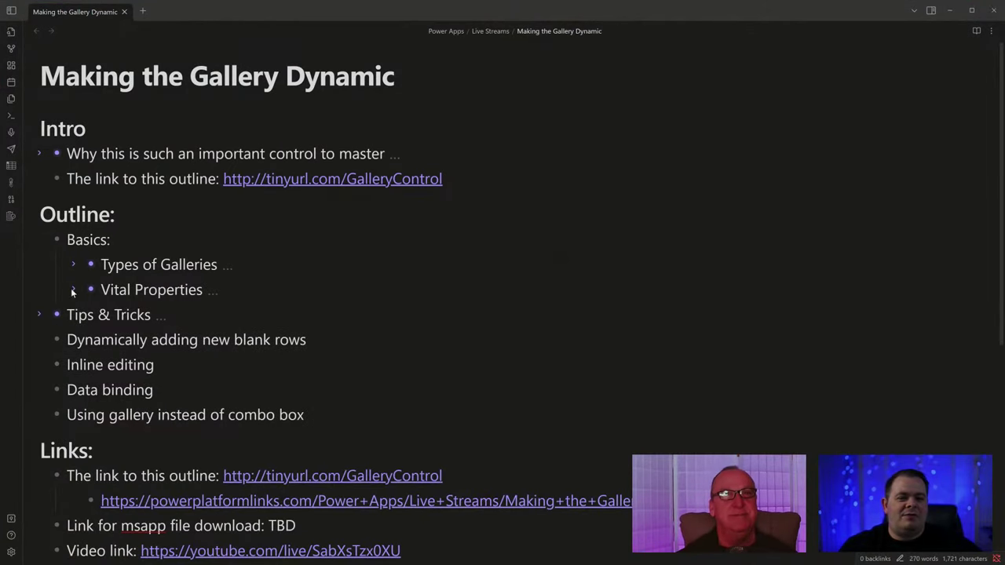
pyautogui.click(72, 290)
pyautogui.scroll(-3, 308, 371)
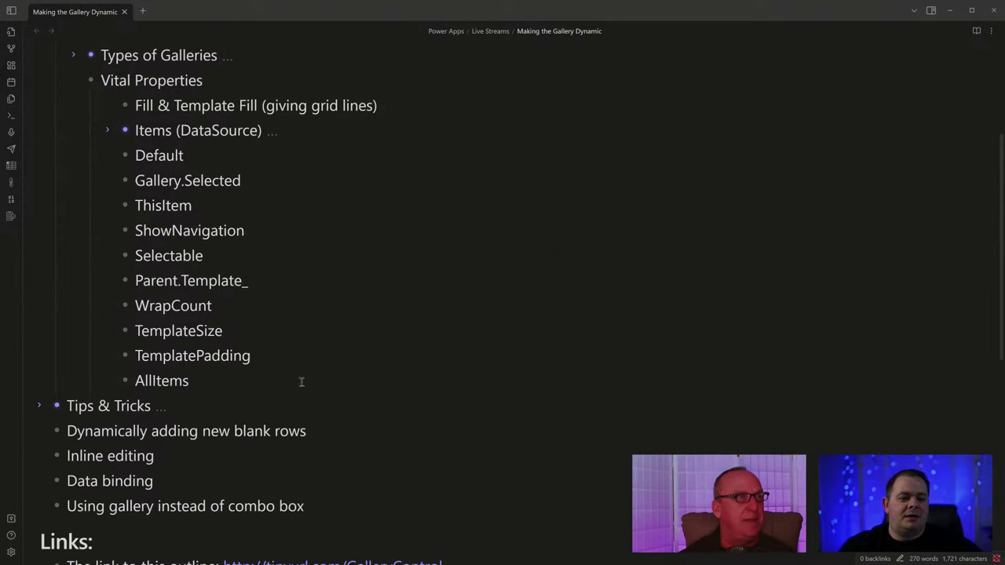
pyautogui.scroll(1, 386, 353)
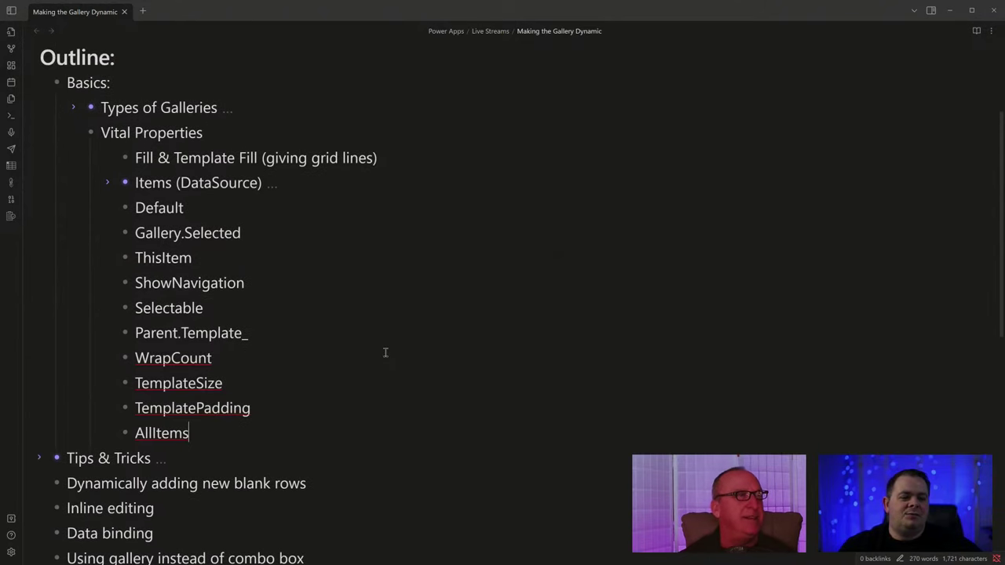
# Add a 'Transition' bullet after AllItems, then shrink the notes and select Gallery3.
pyautogui.press('Return')
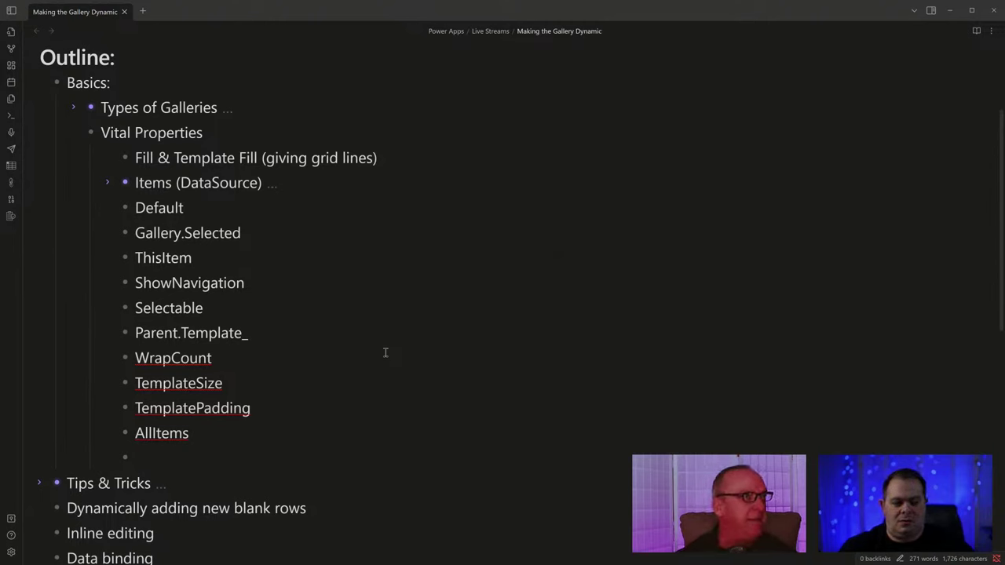
pyautogui.write('Trans')
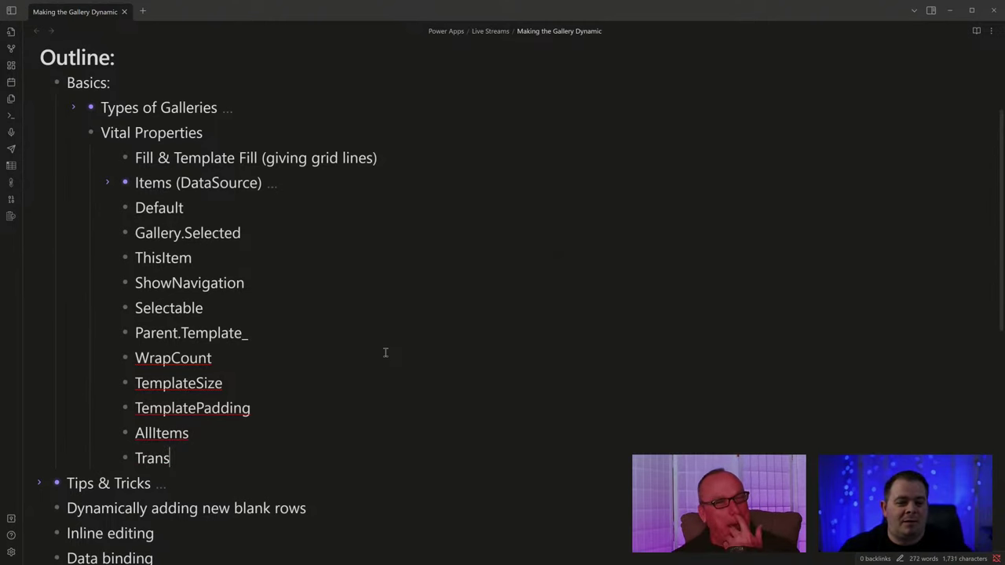
pyautogui.write('ition')
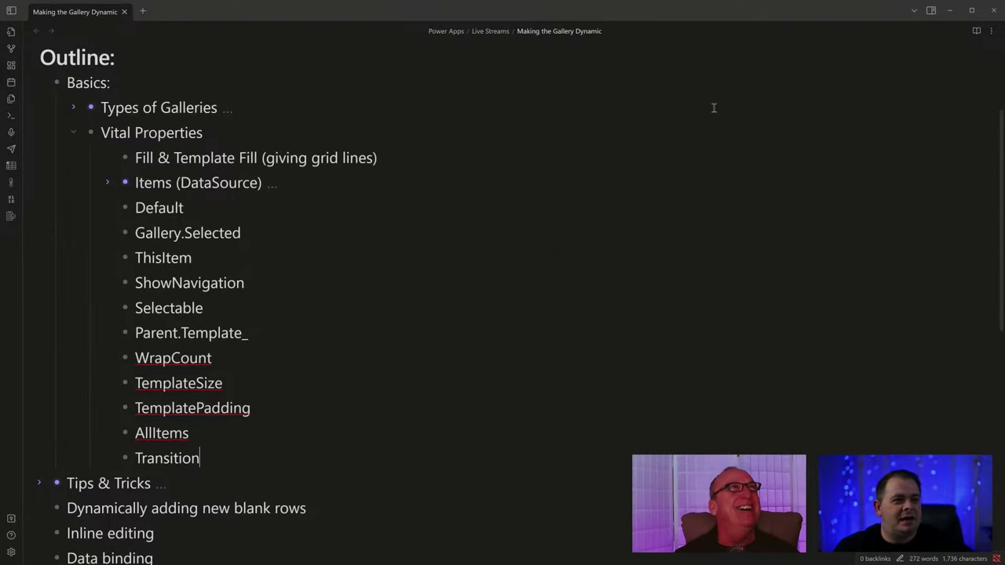
pyautogui.moveTo(687, 11); pyautogui.dragTo(318, 0)
pyautogui.click(385, 302)
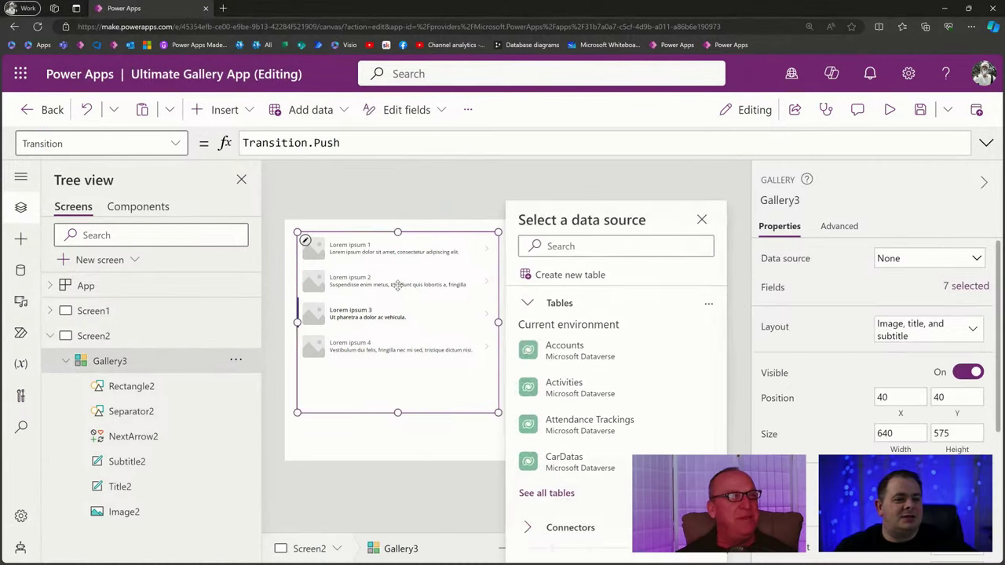
# Switch Gallery3's Transition from Transition.Push back to Transition.Pop and copy the formula.
pyautogui.click(355, 142)
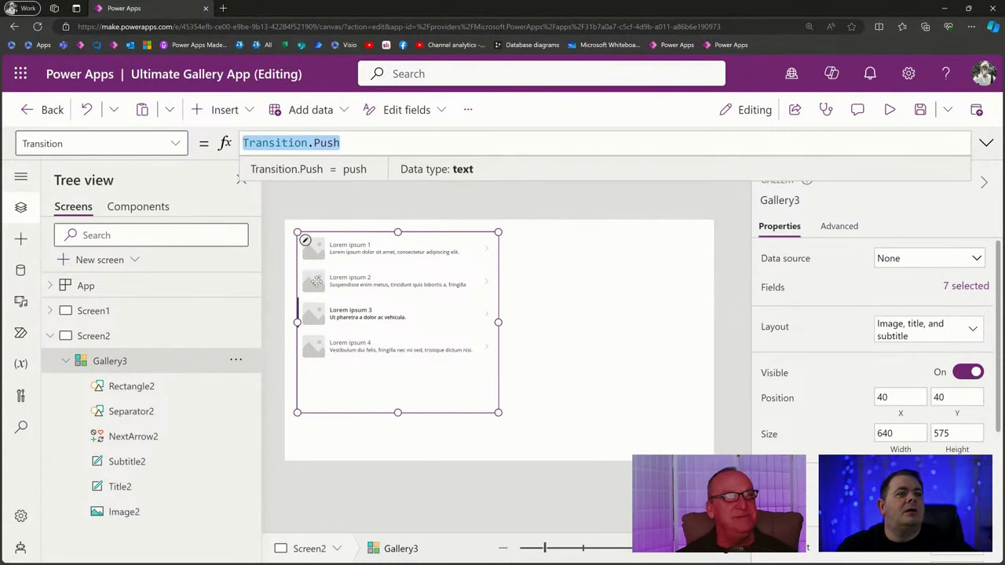
pyautogui.click(376, 145)
pyautogui.hotkey('ctrl', 'shift', 'Left')
pyautogui.hotkey('shift', 'Left')
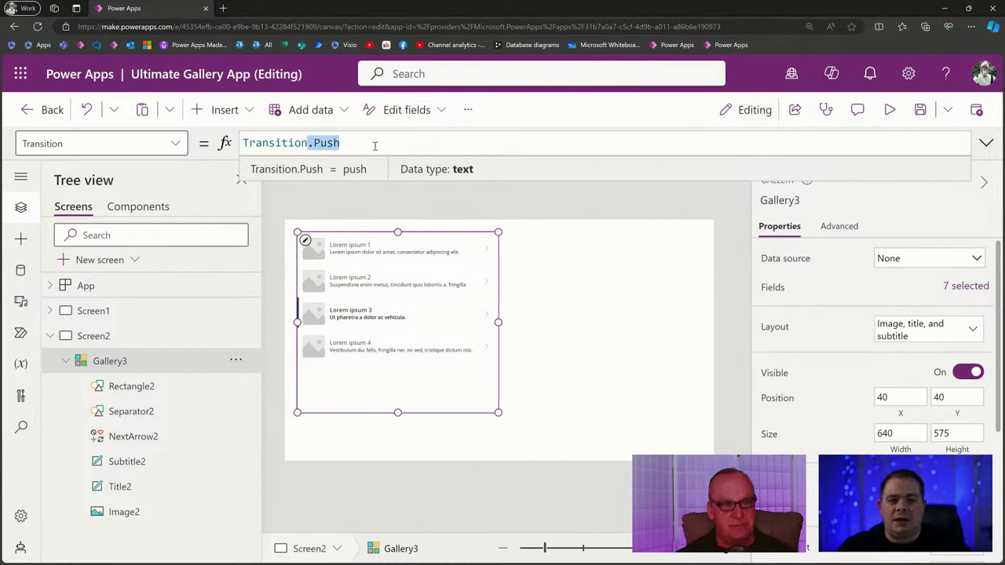
pyautogui.write('.')
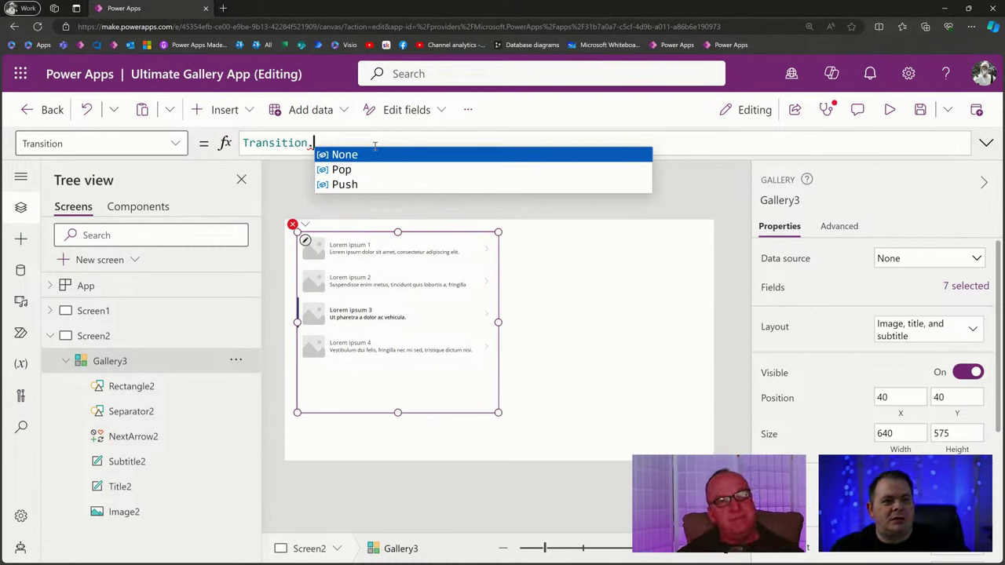
pyautogui.click(364, 173)
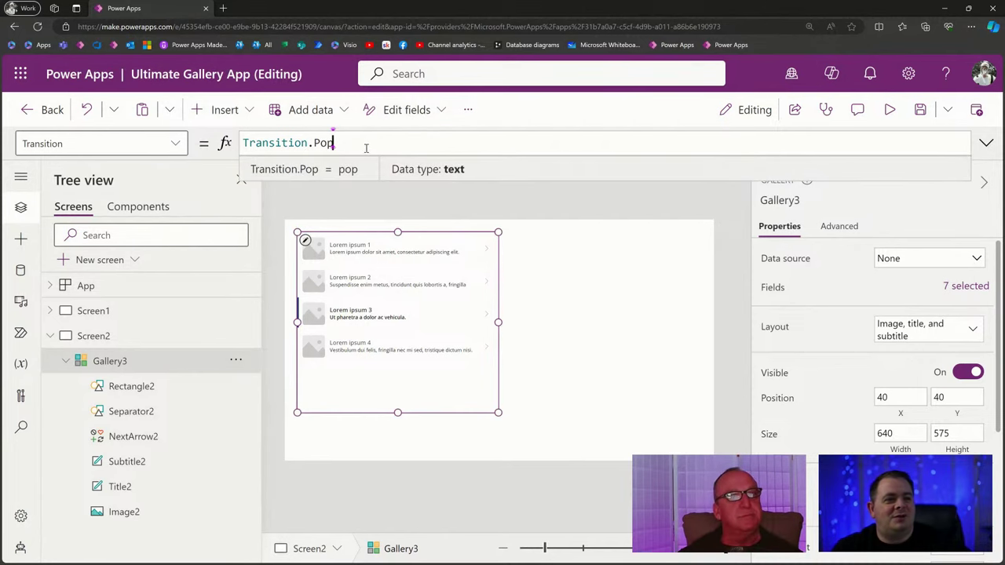
pyautogui.tripleClick(381, 142)
pyautogui.hotkey('ctrl', 'c')
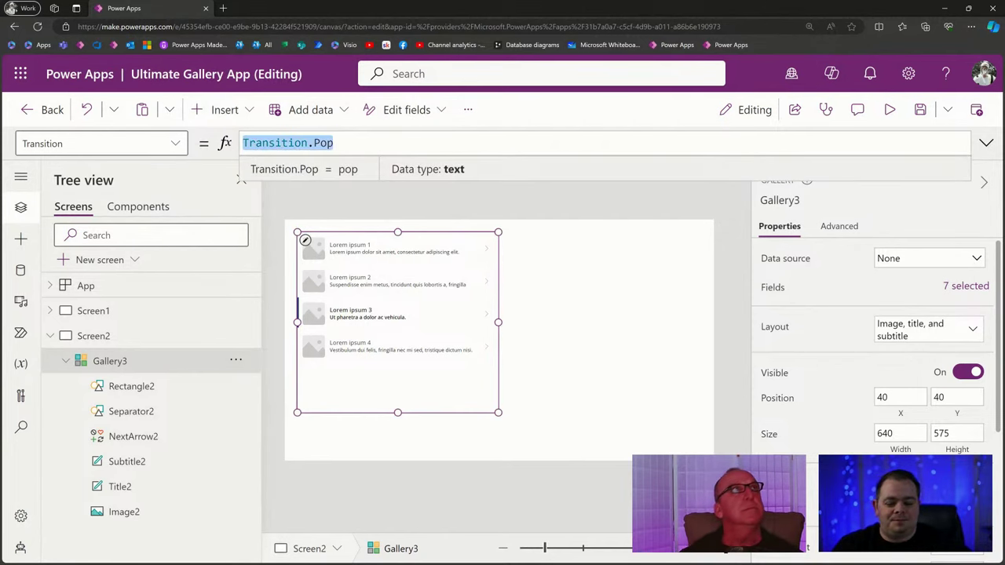
pyautogui.hotkey('alt', 'Tab')
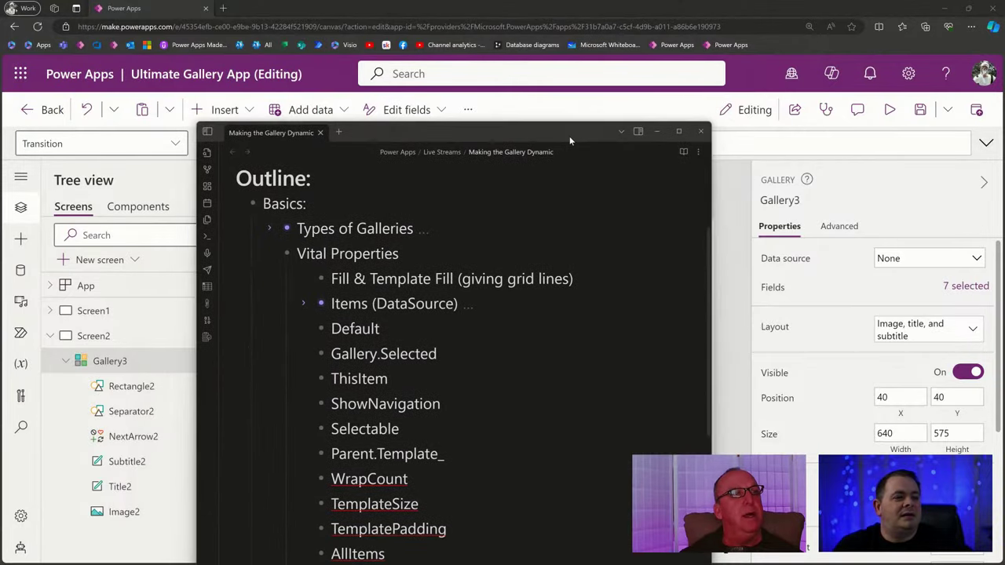
# Paste Transition.Pop after 'Transition:' in the outline, then cut it back out.
pyautogui.doubleClick(570, 135)
pyautogui.write(':')
pyautogui.hotkey('ctrl', 'v')
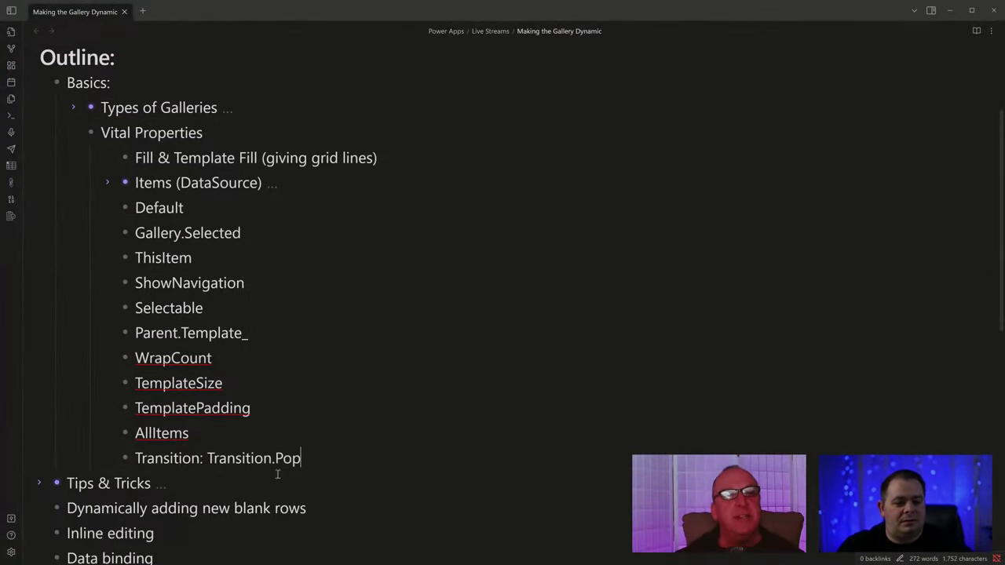
pyautogui.hotkey('ctrl', 'Left')
pyautogui.hotkey('ctrl', 'Left')
pyautogui.hotkey('ctrl', 'Left')
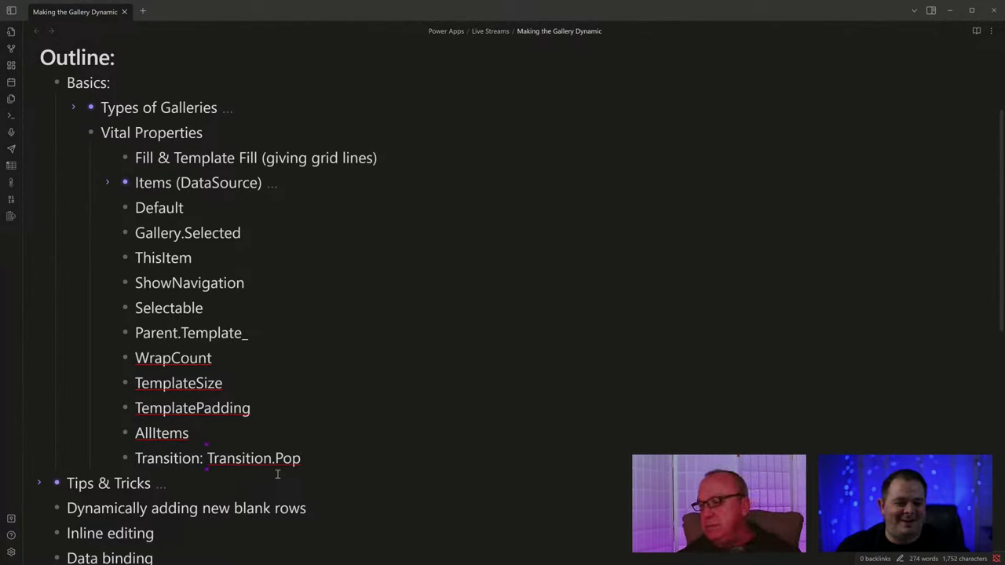
pyautogui.hotkey('shift', 'End')
pyautogui.hotkey('ctrl', 'x')
# Add Pop, Push and None (default) as sub-bullets under Transition.
pyautogui.press('Return')
pyautogui.write('Pop')
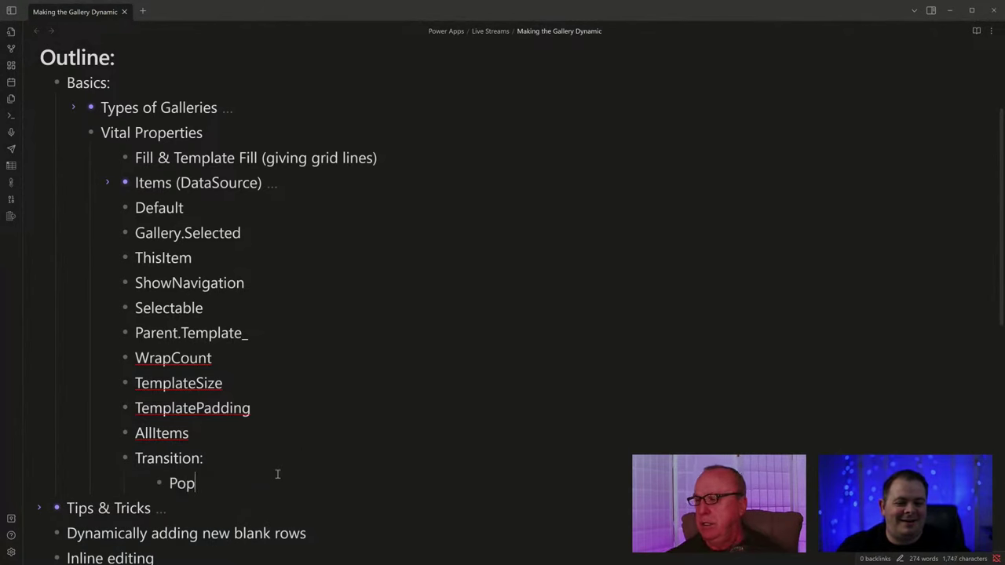
pyautogui.press('Return')
pyautogui.write('Push')
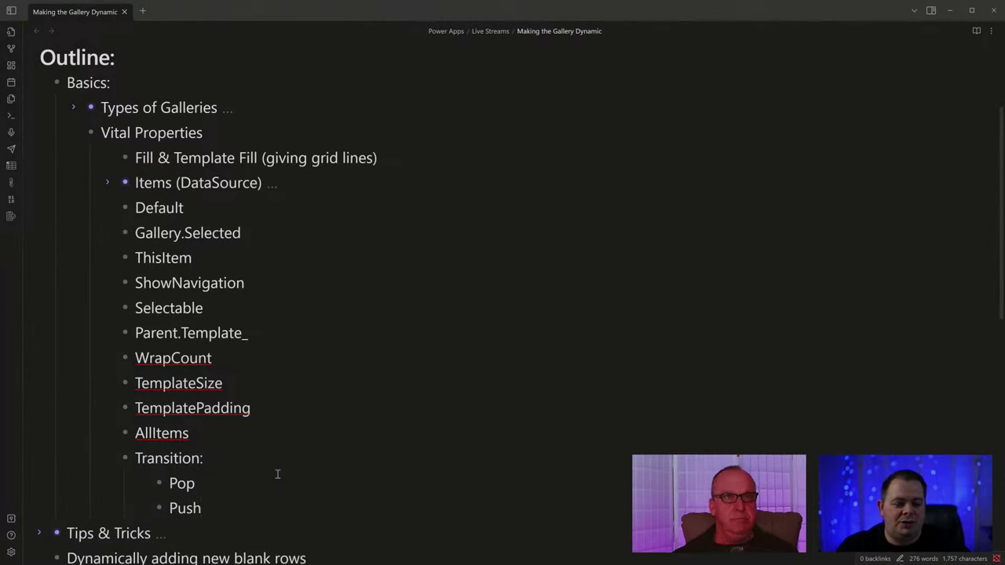
pyautogui.press('Return')
pyautogui.write('Non')
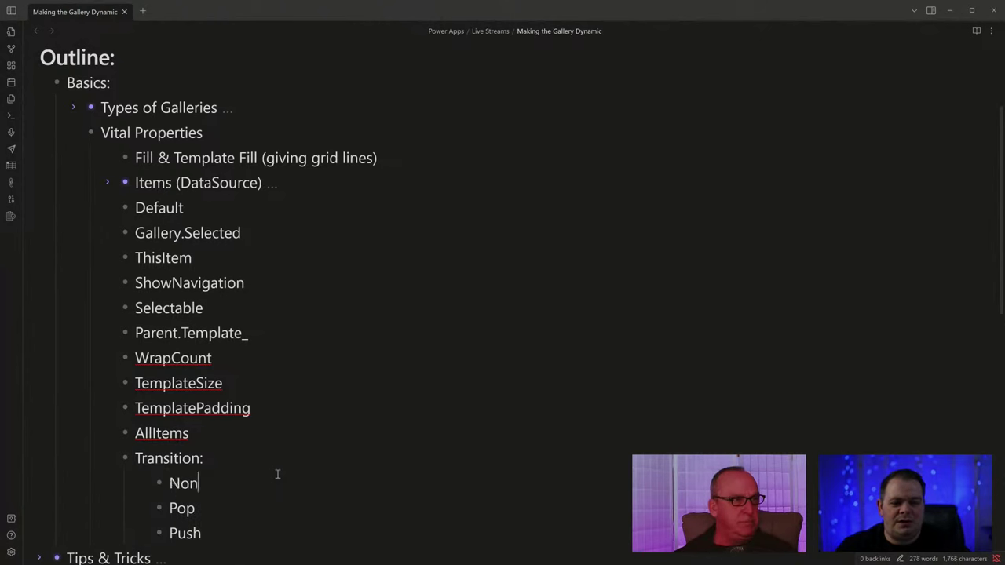
pyautogui.write('e (default')
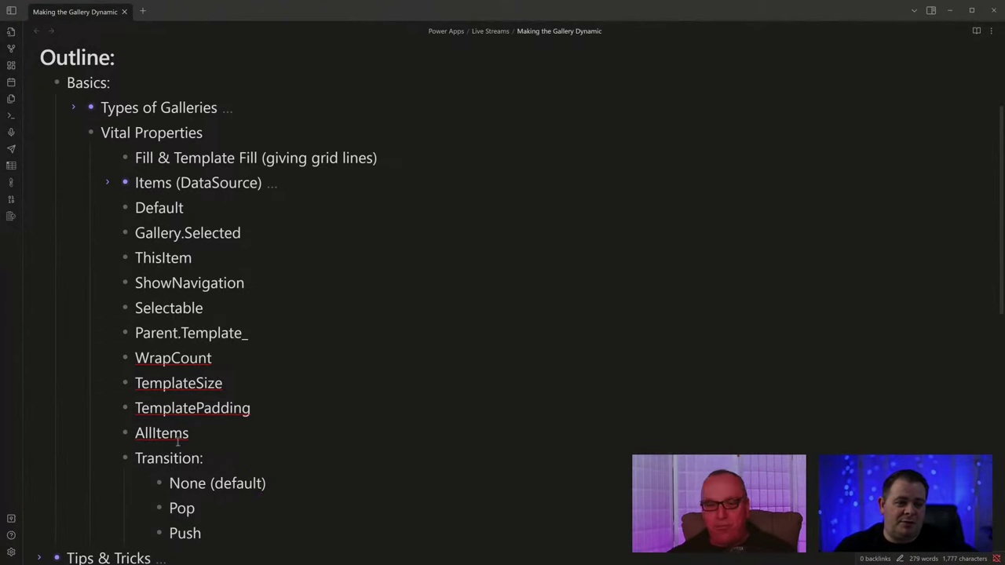
# Collapse the Transition sub-list and expand the Types of Galleries list.
pyautogui.click(112, 459)
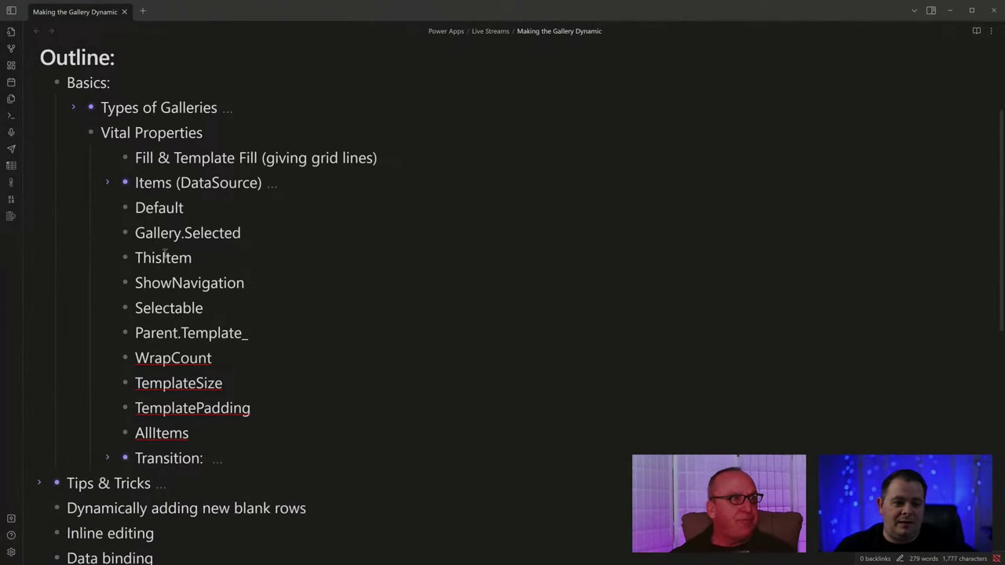
pyautogui.scroll(2, 124, 304)
pyautogui.scroll(-2, 126, 303)
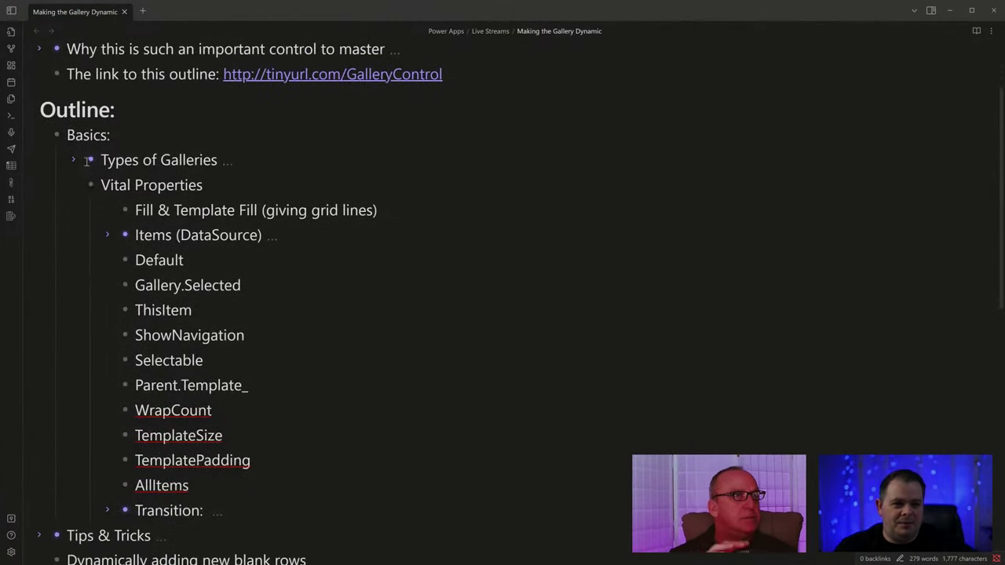
pyautogui.click(73, 160)
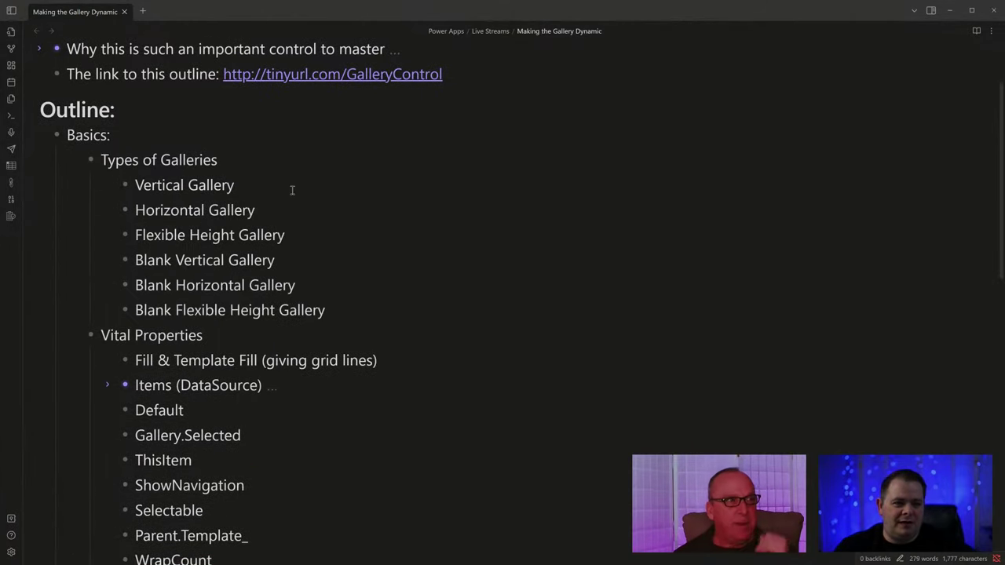
# Highlight the Vertical, Horizontal and Flexible Height Gallery lines, then move the notes aside.
pyautogui.click(311, 239)
pyautogui.moveTo(306, 235); pyautogui.dragTo(47, 186)
pyautogui.click(333, 236)
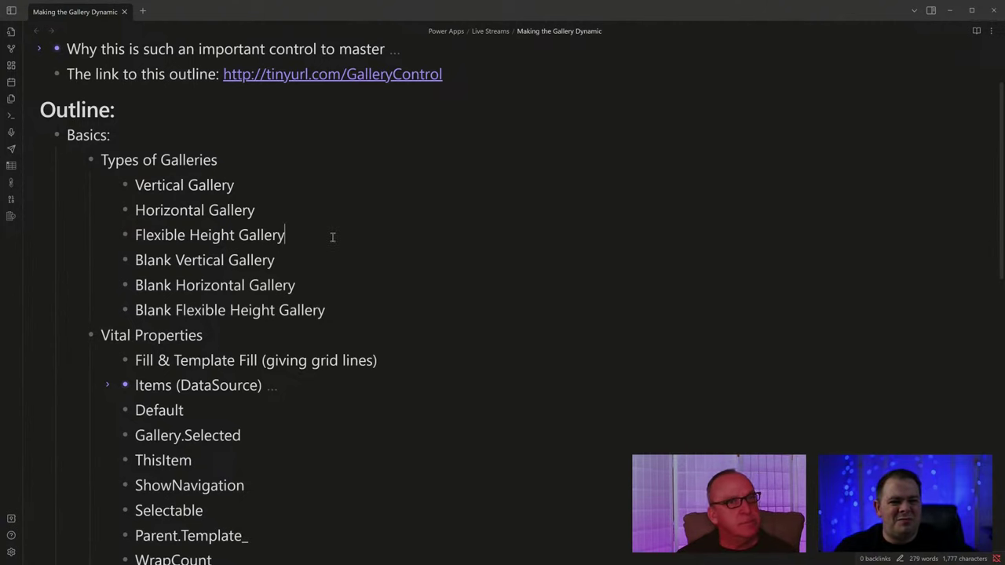
pyautogui.moveTo(327, 234); pyautogui.dragTo(51, 181)
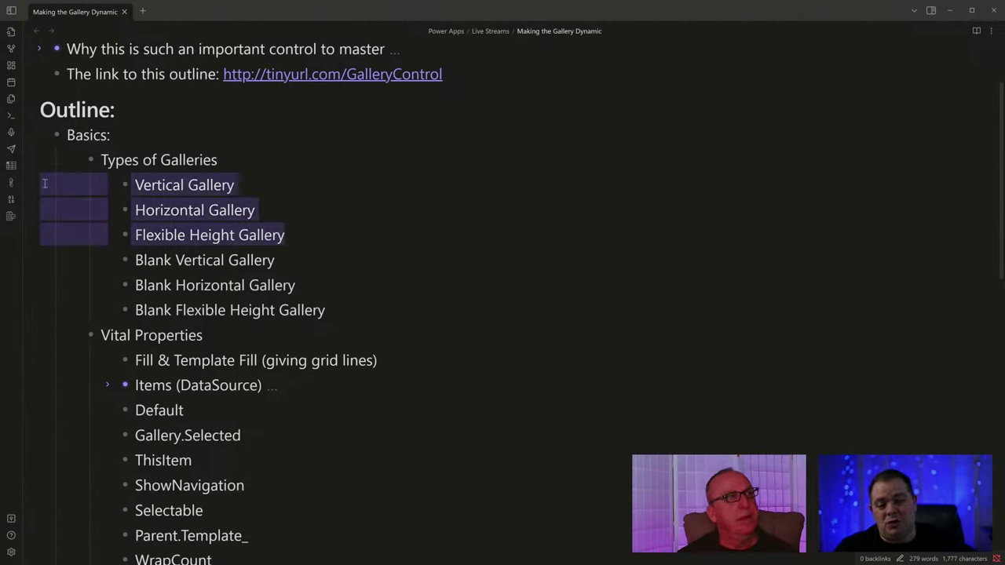
pyautogui.click(322, 238)
pyautogui.moveTo(330, 236); pyautogui.dragTo(61, 184)
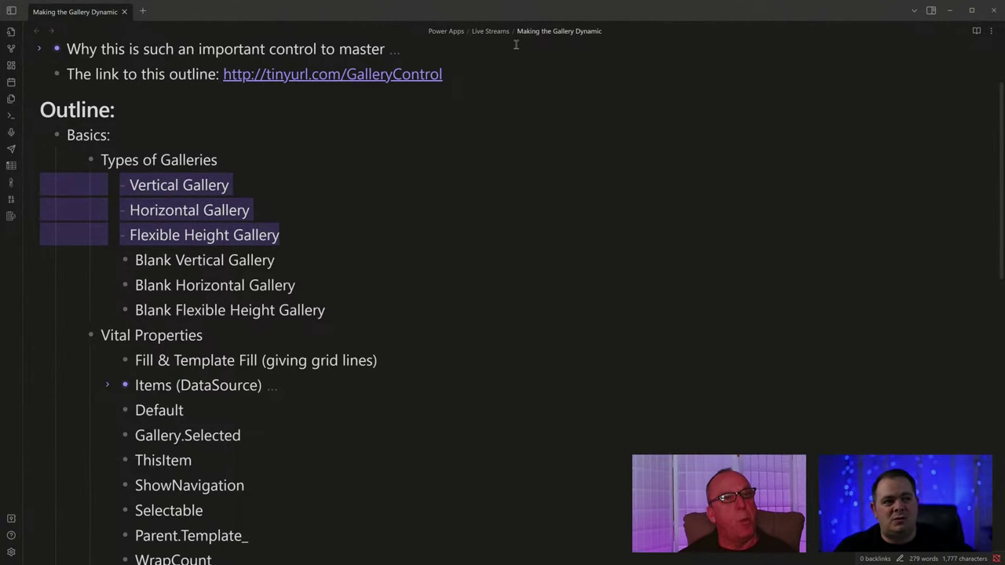
pyautogui.moveTo(528, 10); pyautogui.dragTo(314, 0)
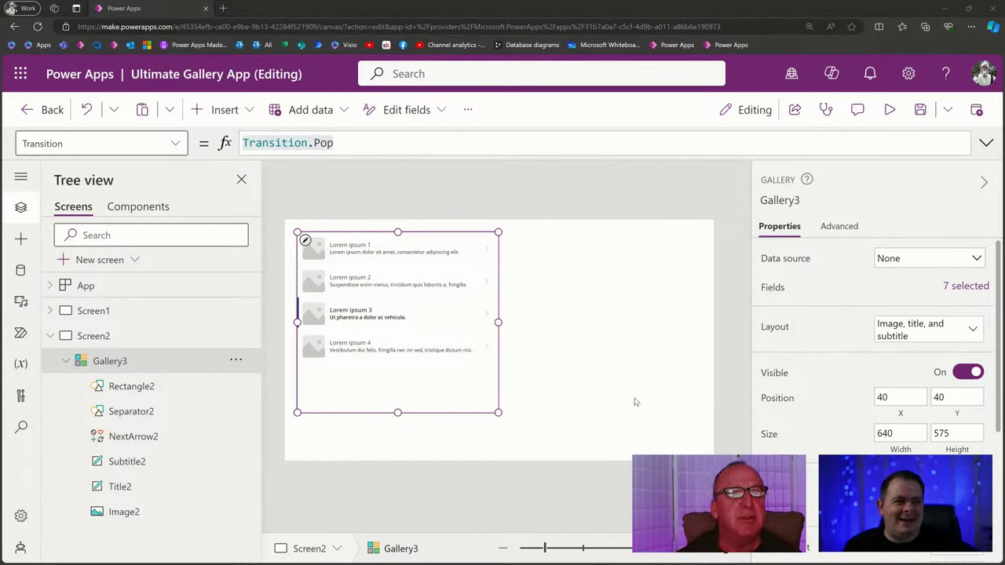
# Widen Gallery3 to 867 and select the image and title in its first row.
pyautogui.moveTo(498, 322); pyautogui.dragTo(569, 323)
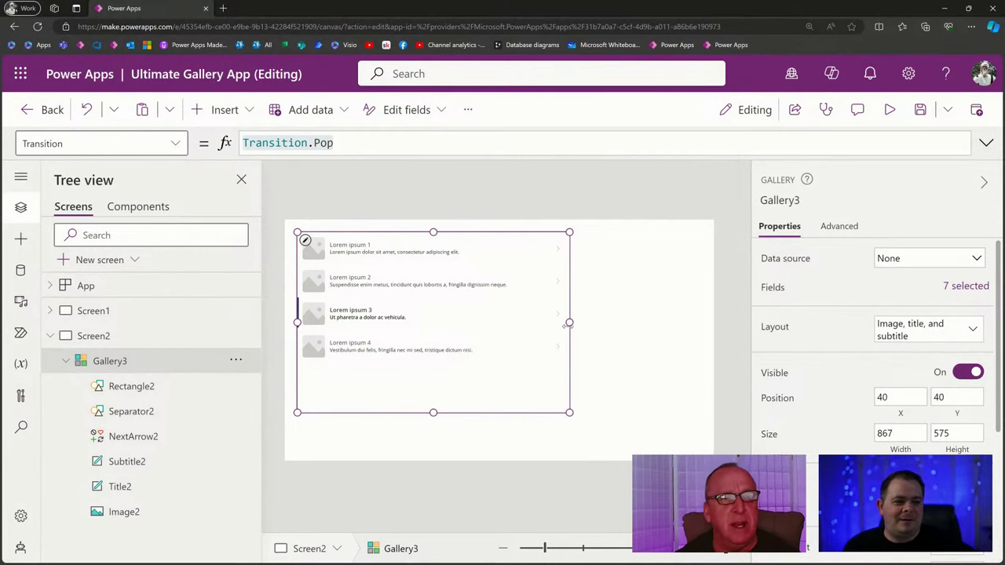
pyautogui.click(411, 248)
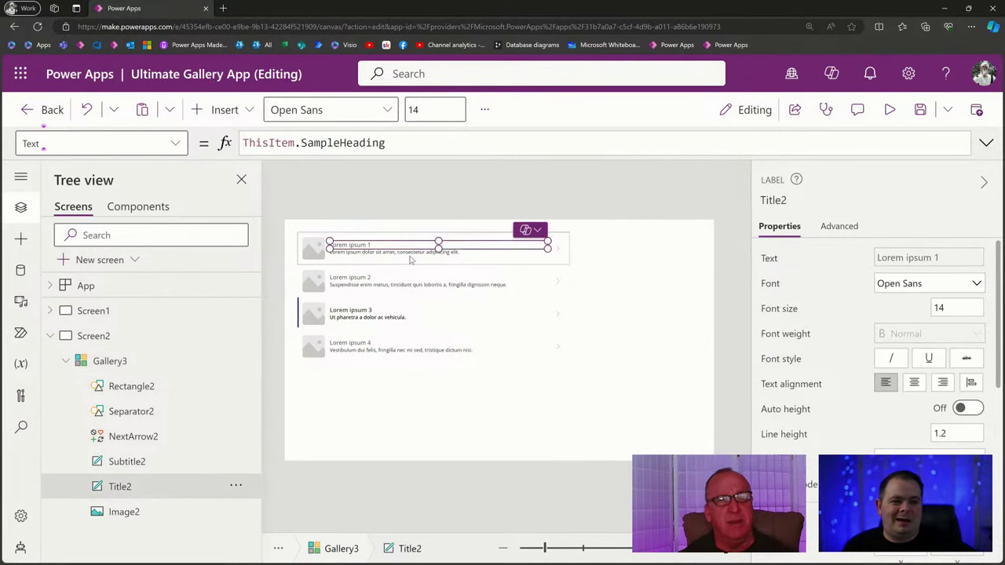
pyautogui.click(411, 260)
pyautogui.click(366, 248)
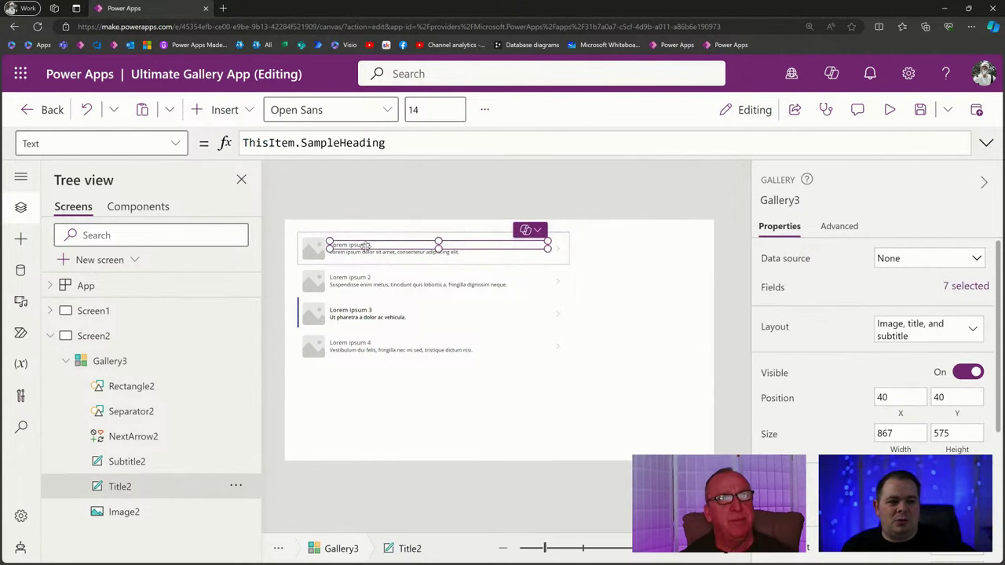
pyautogui.click(313, 248)
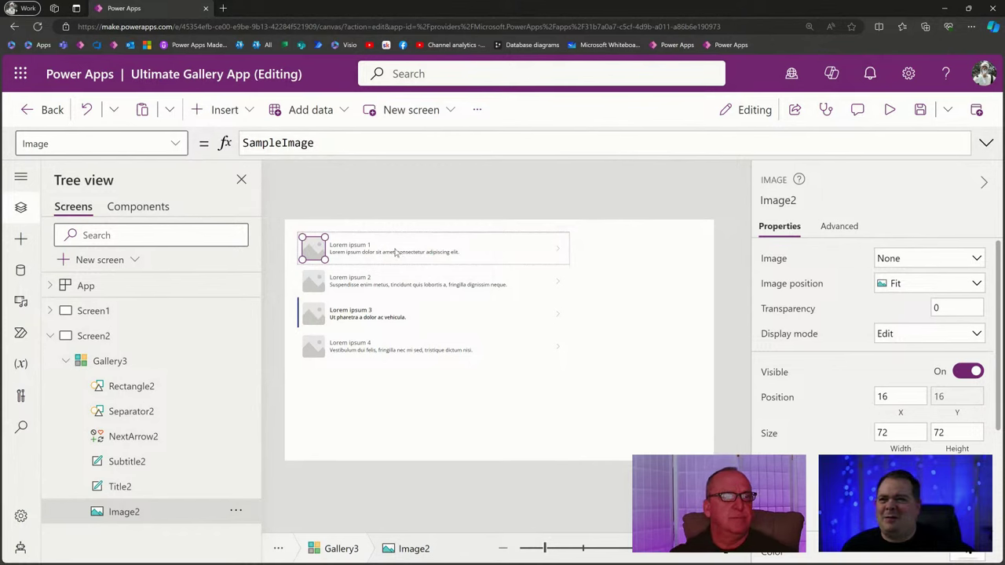
pyautogui.click(532, 213)
pyautogui.click(416, 440)
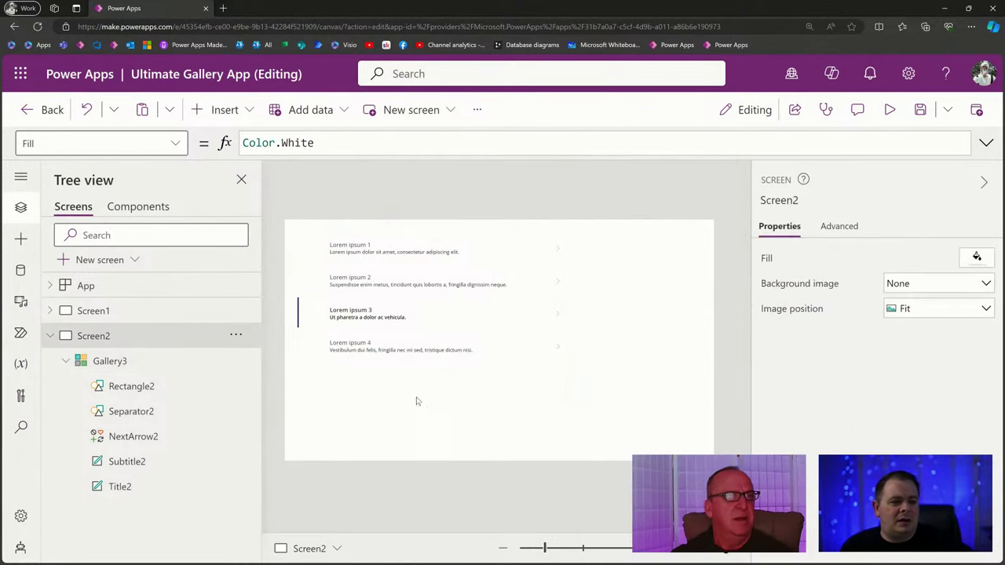
# Delete the Title2 label from Gallery3's template.
pyautogui.click(419, 248)
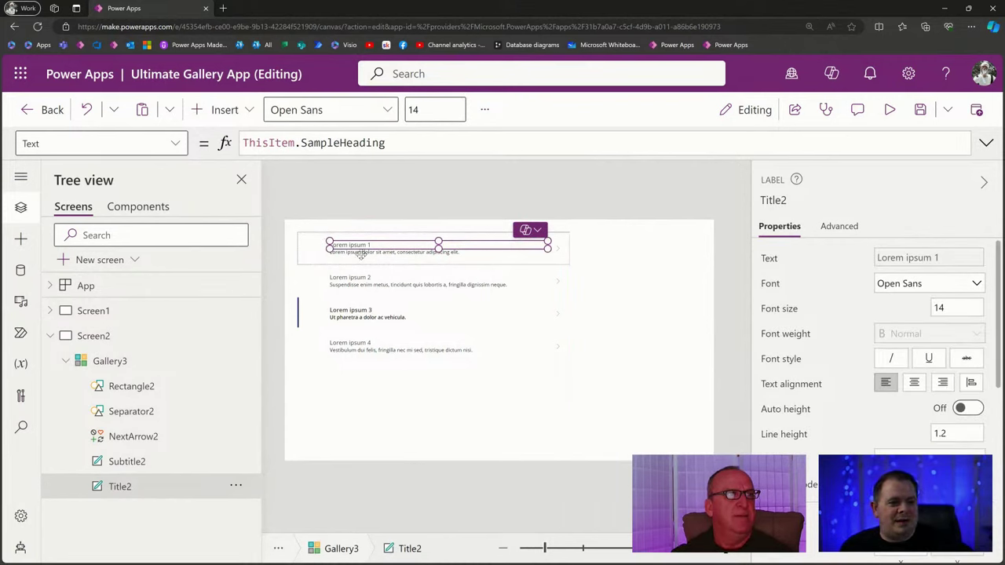
pyautogui.click(368, 253)
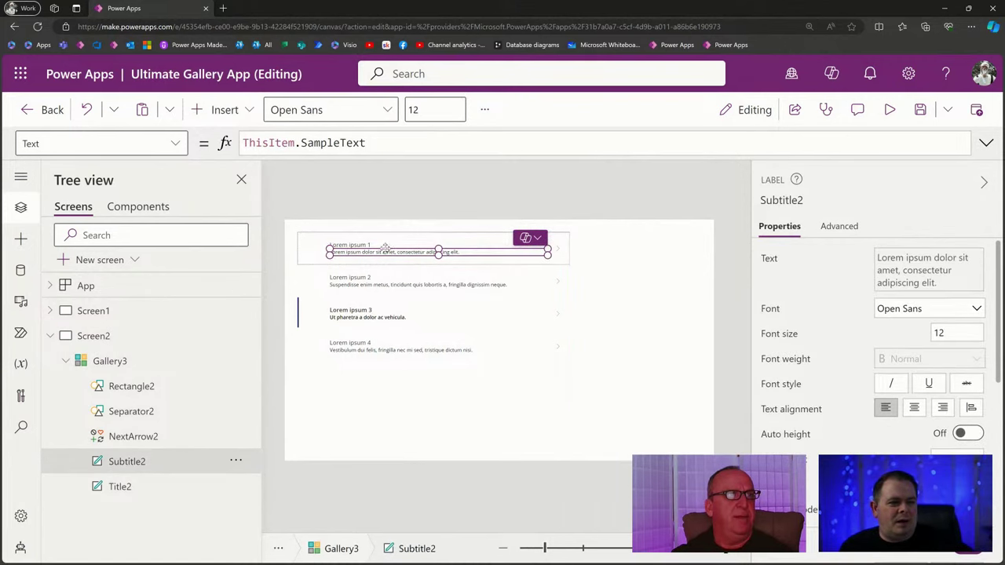
pyautogui.click(386, 245)
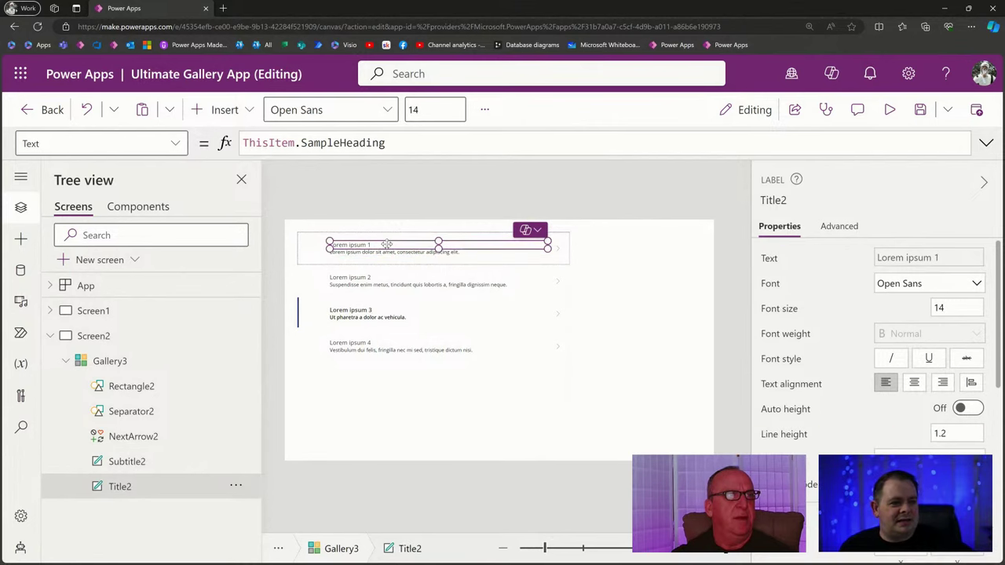
pyautogui.press('Delete')
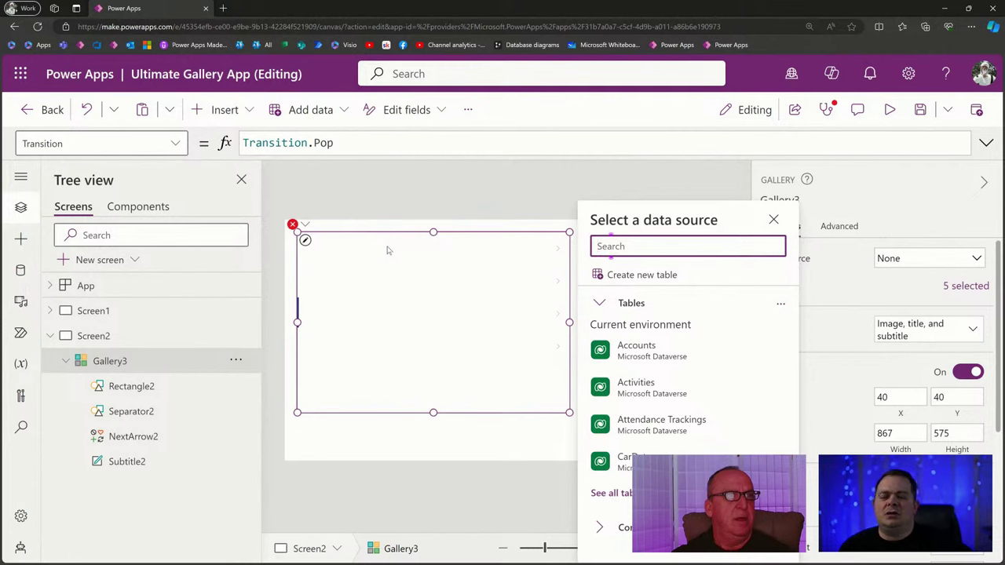
# Inspect the gallery's error and select the broken Title2.X position formula.
pyautogui.click(304, 227)
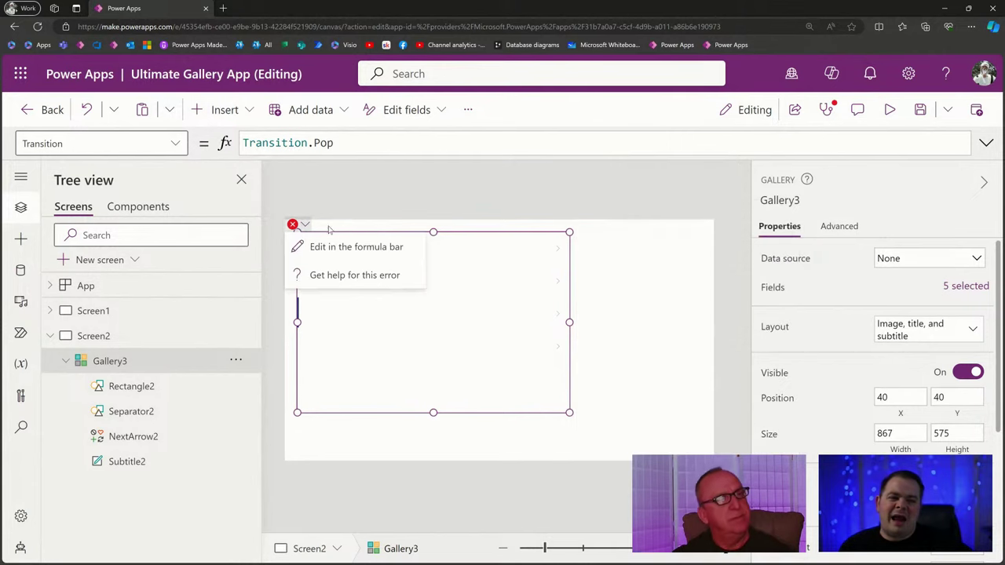
pyautogui.click(377, 248)
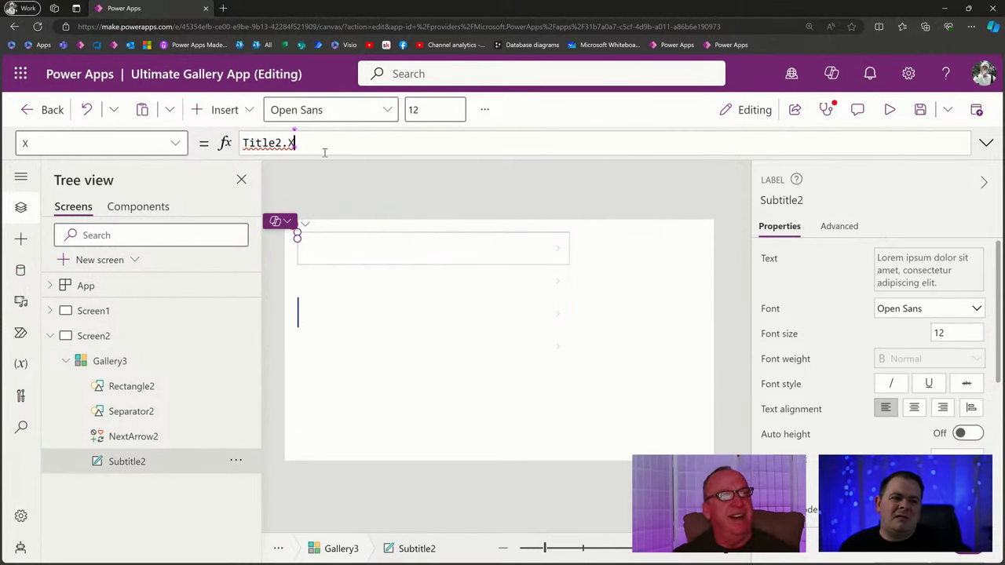
pyautogui.hotkey('ctrl', 'a')
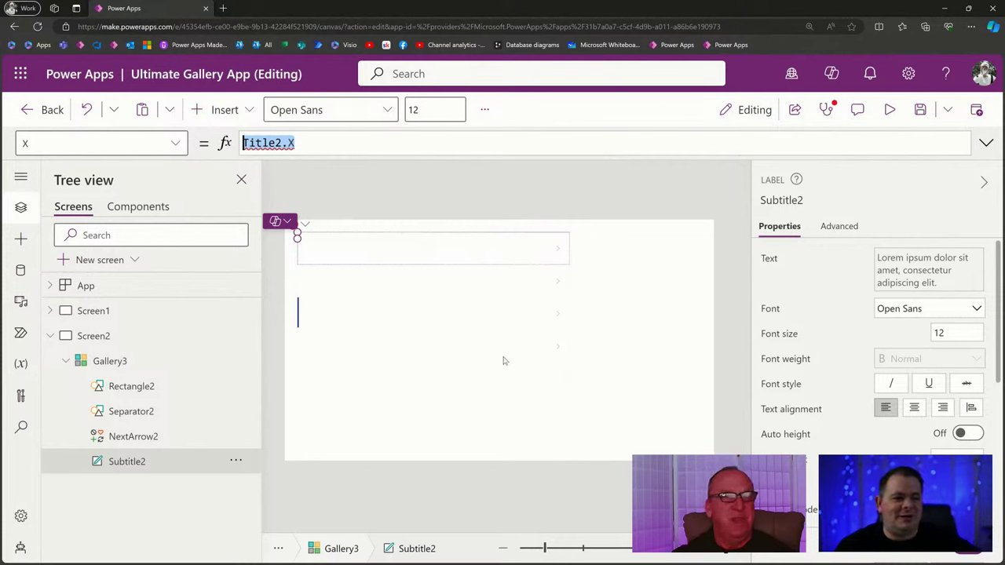
pyautogui.click(488, 335)
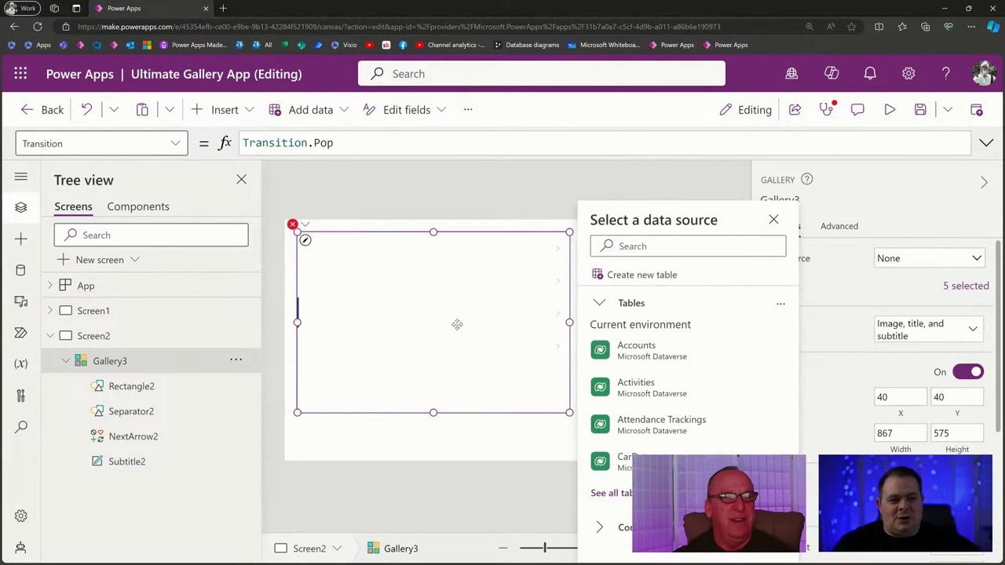
# Filter the Insert list to 'ga' to show the six gallery types, then select Screen2.
pyautogui.click(213, 111)
pyautogui.write('gak')
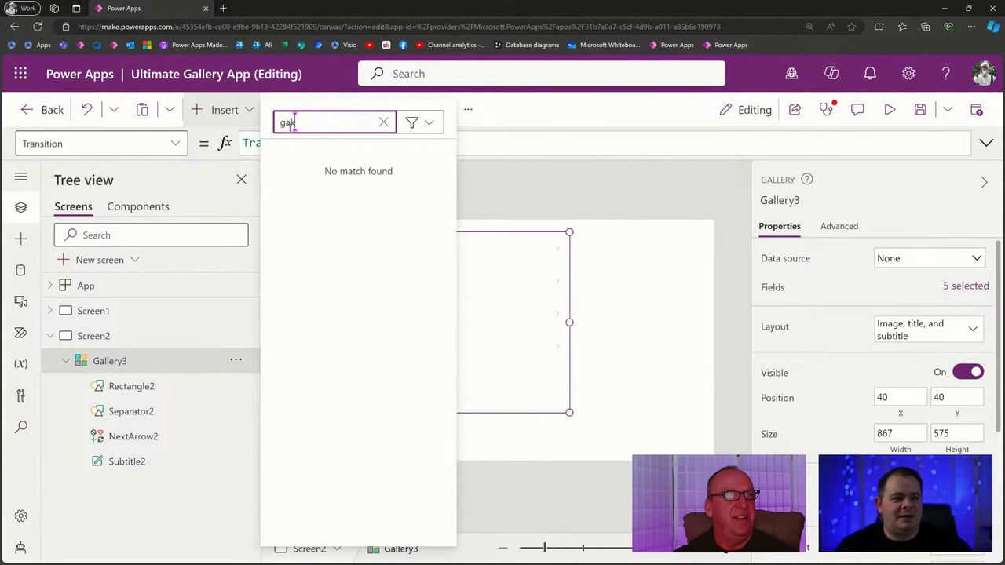
pyautogui.press('BackSpace')
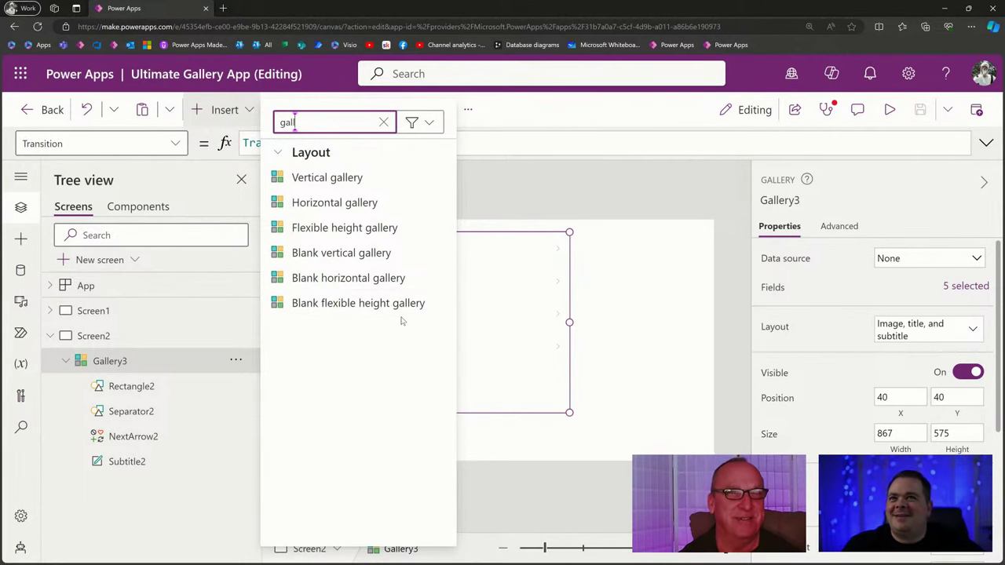
pyautogui.click(588, 209)
# Add a blank Screen3 and insert a blank gallery found by searching 'gall'.
pyautogui.click(74, 263)
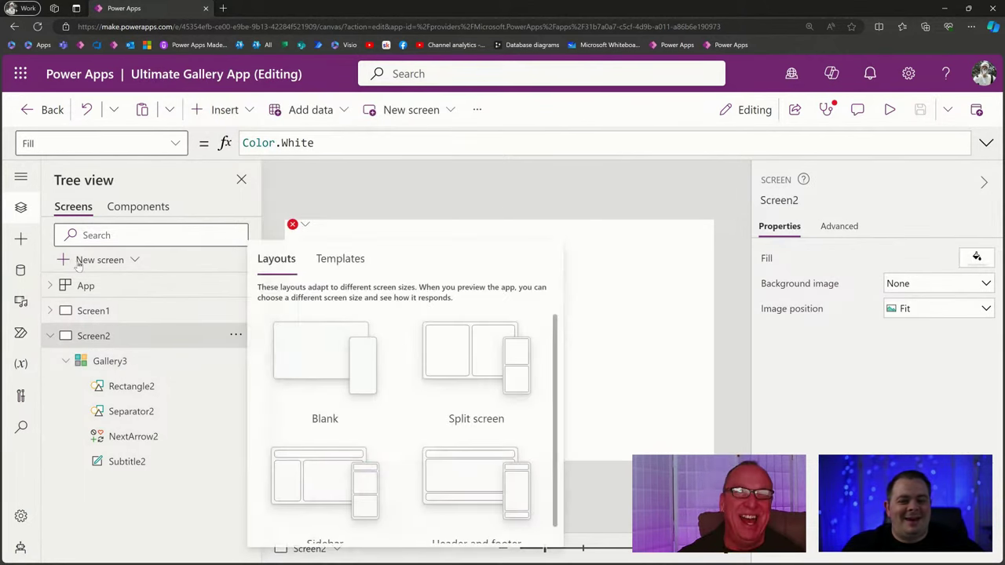
pyautogui.click(308, 353)
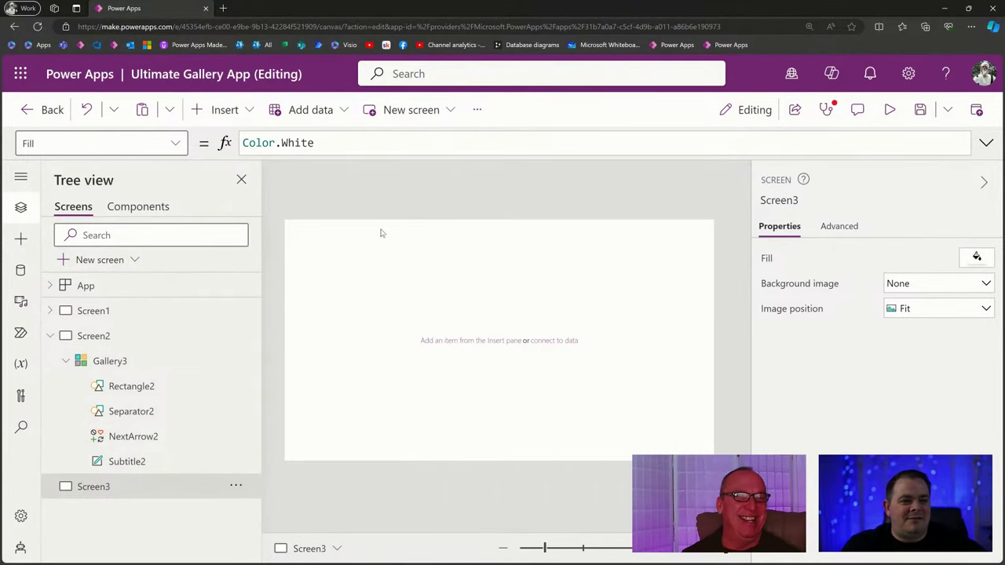
pyautogui.click(225, 110)
pyautogui.write('ga')
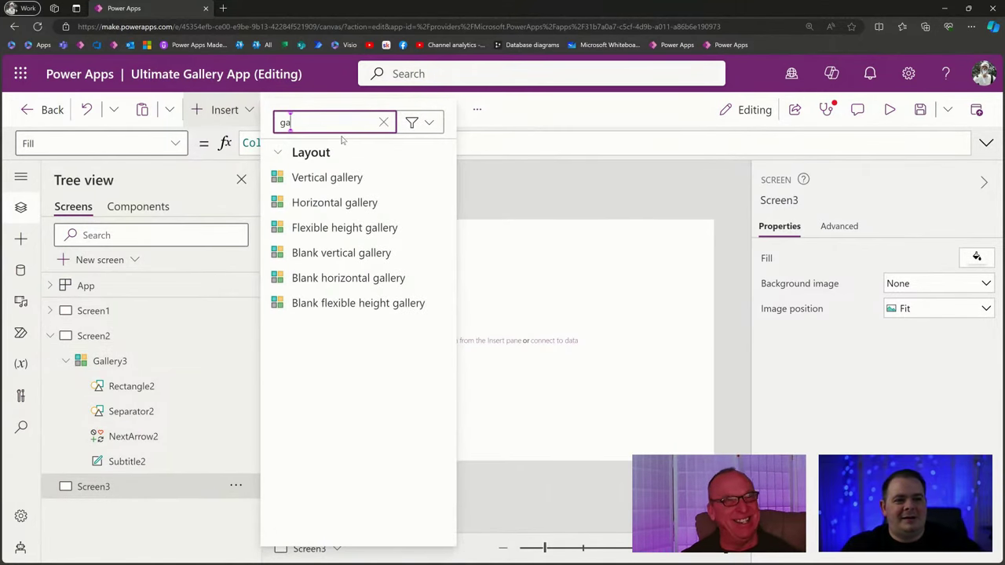
pyautogui.write('ll')
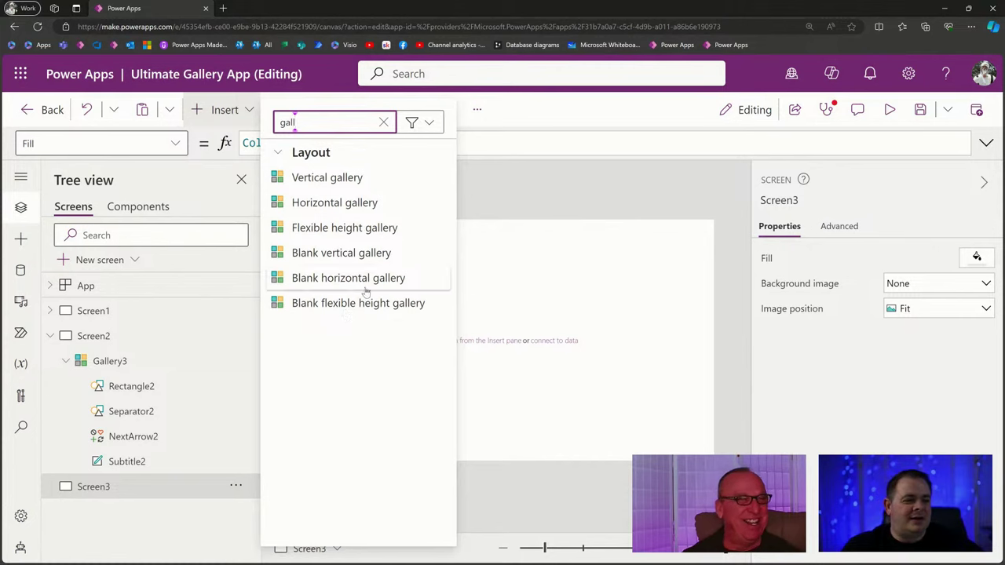
pyautogui.click(366, 290)
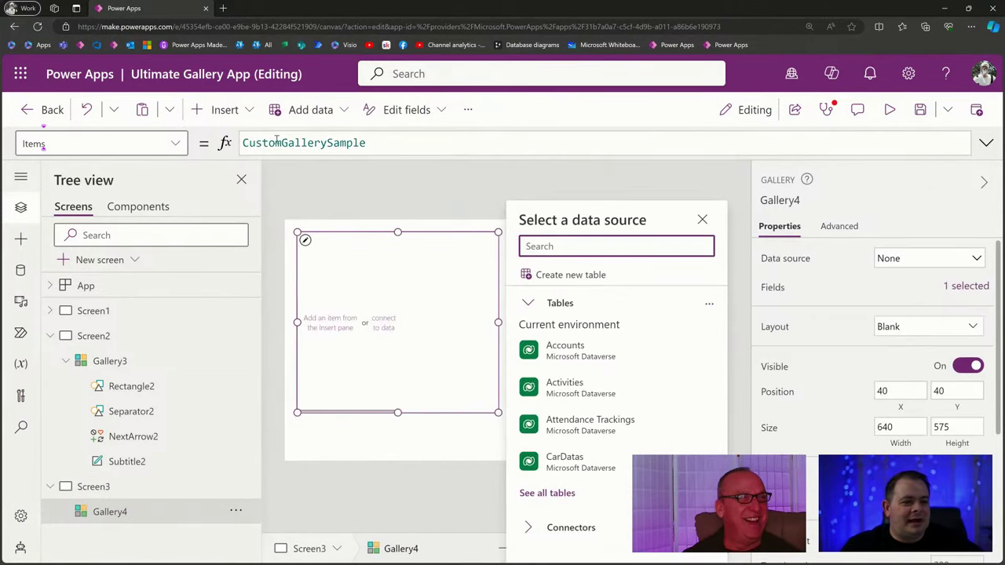
# Set Gallery4's Items to fxSampleData.
pyautogui.moveTo(388, 139); pyautogui.dragTo(231, 138)
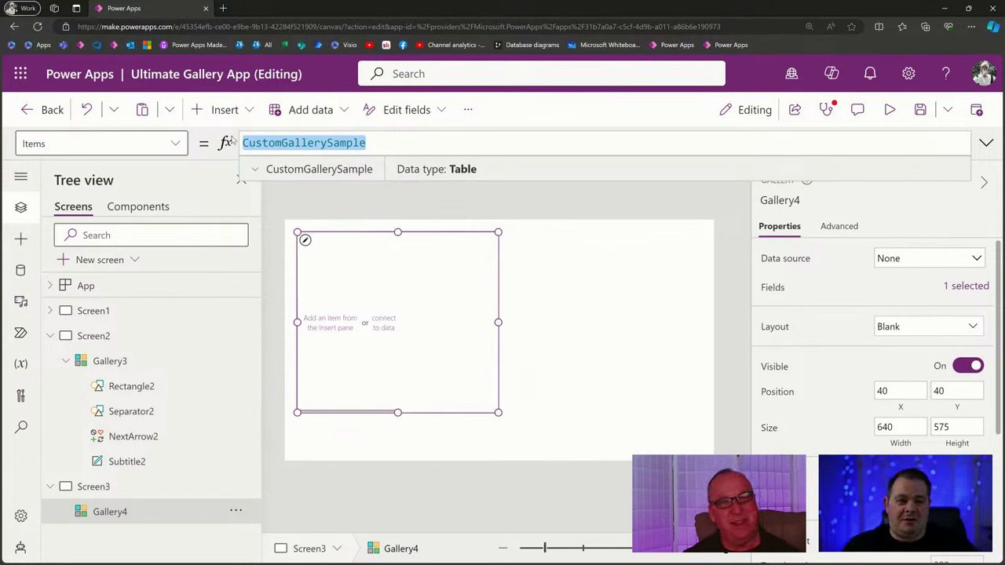
pyautogui.write('fx')
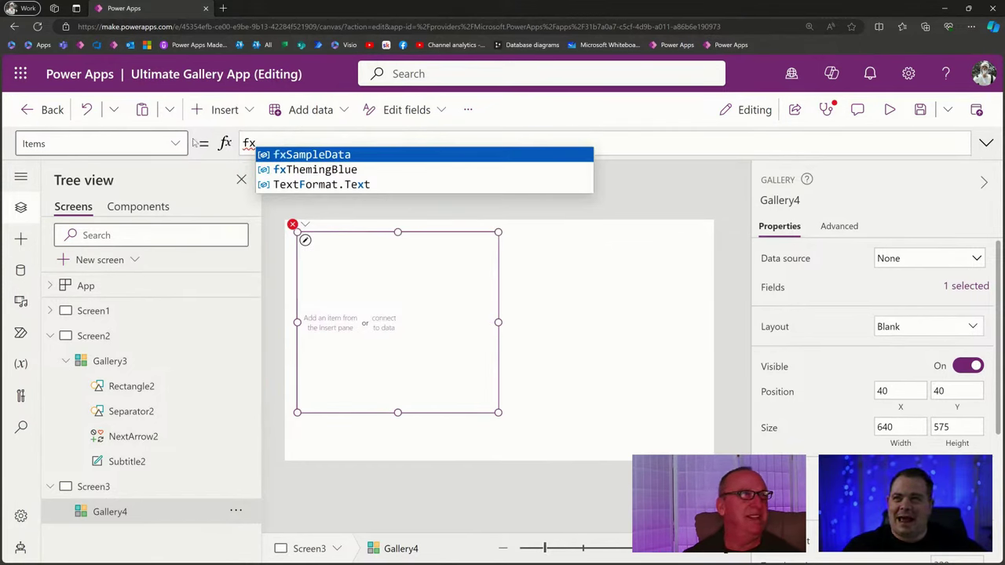
pyautogui.click(376, 161)
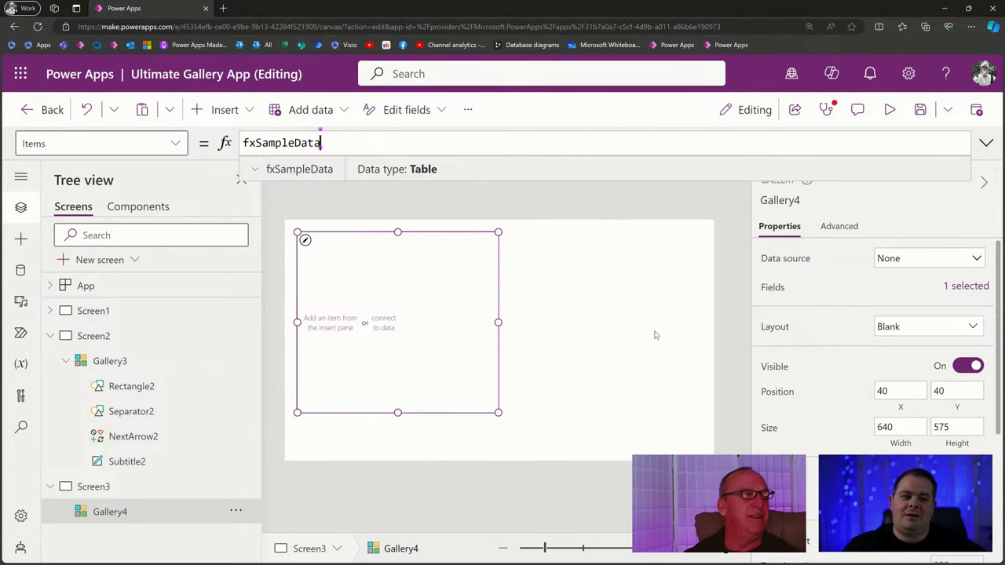
pyautogui.click(322, 327)
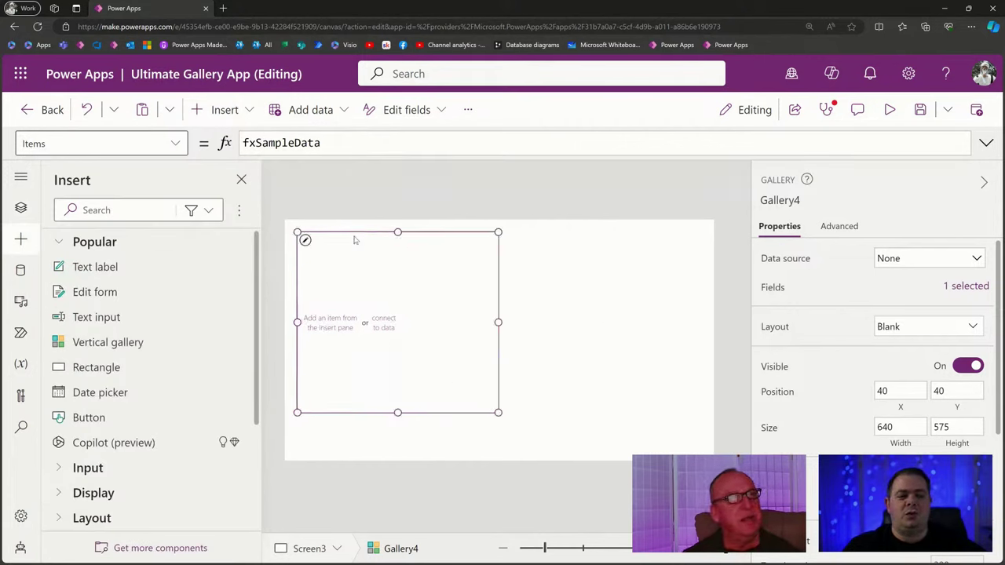
pyautogui.click(545, 371)
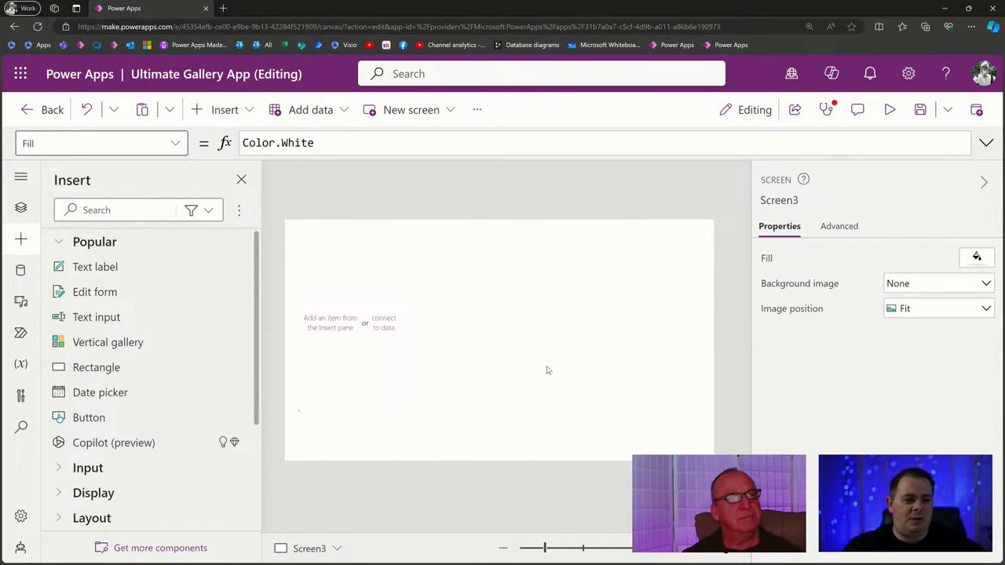
# Add a text label to Gallery4's template at its top-left corner.
pyautogui.click(332, 325)
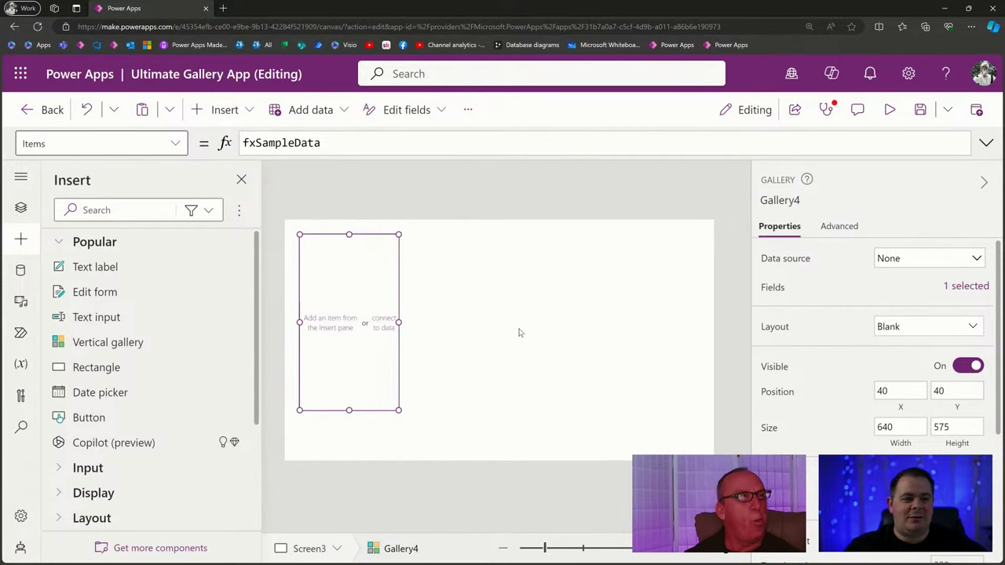
pyautogui.click(124, 269)
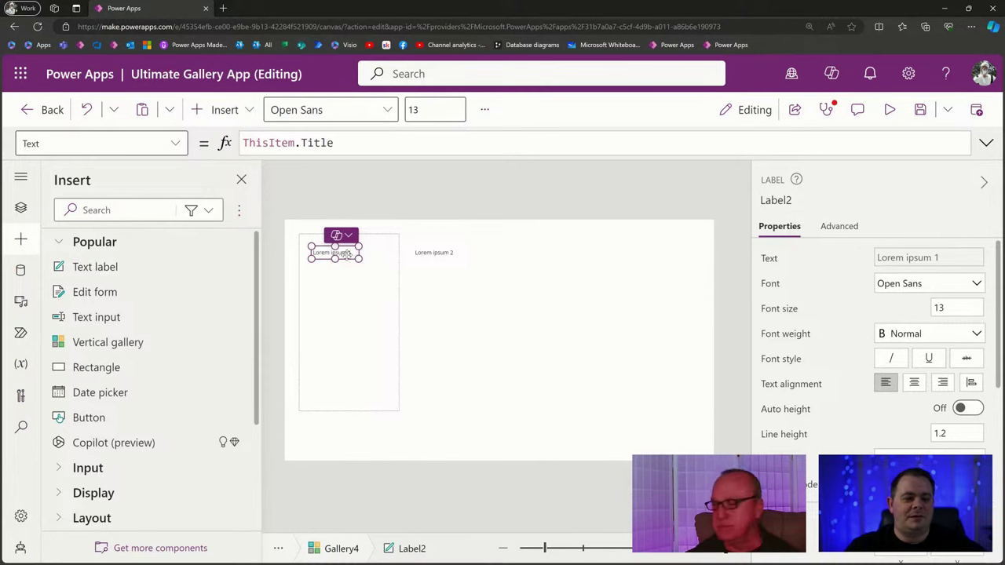
pyautogui.moveTo(350, 253); pyautogui.dragTo(339, 242)
# Size Gallery4 to 872 wide for three columns and place it at 68, 64.
pyautogui.click(471, 342)
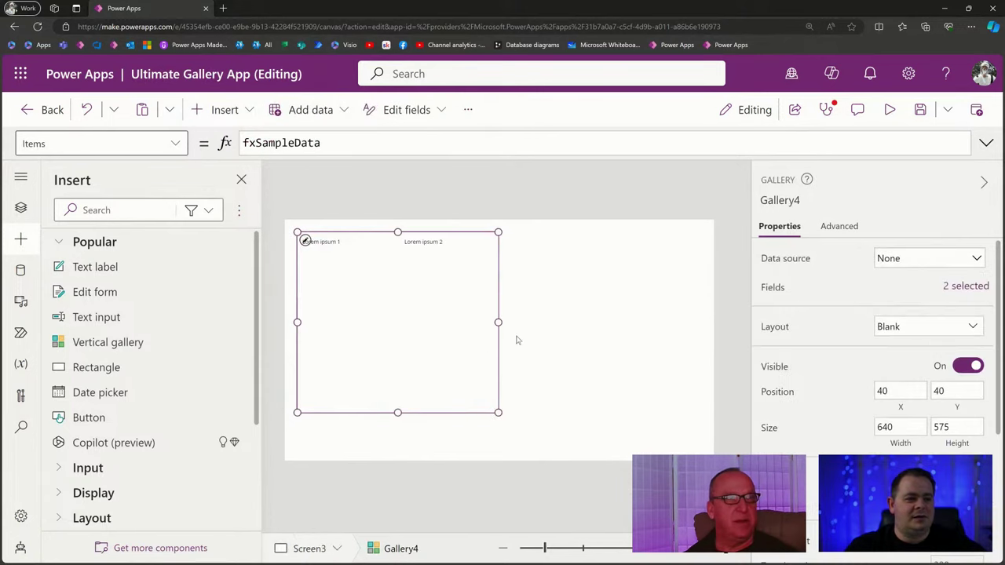
pyautogui.moveTo(509, 322); pyautogui.dragTo(499, 319)
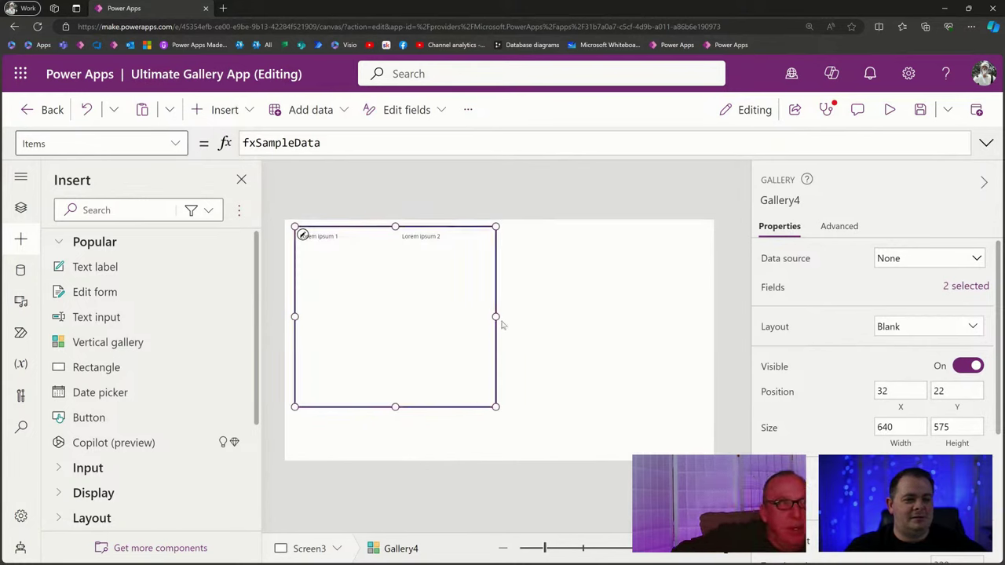
pyautogui.moveTo(496, 316); pyautogui.dragTo(696, 316)
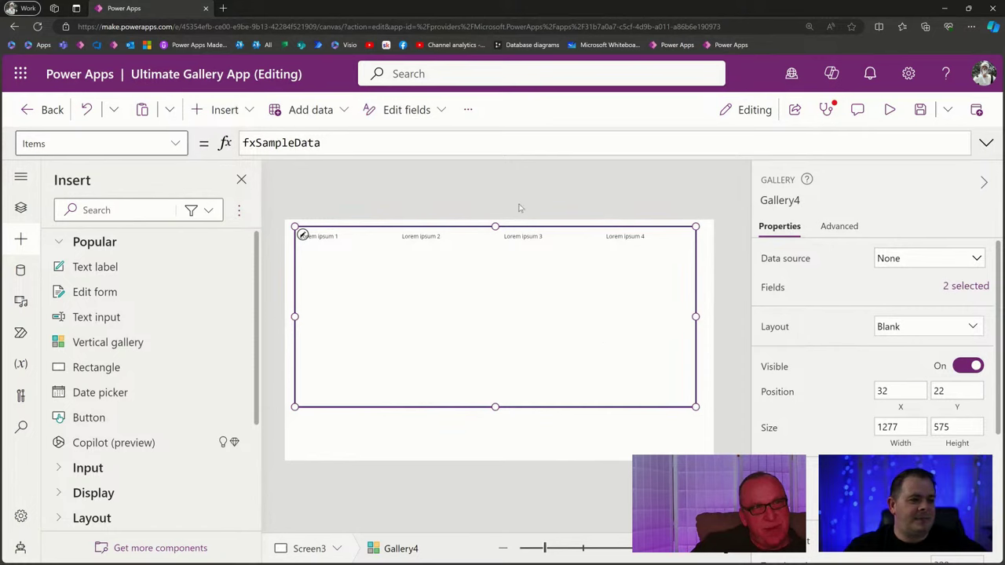
pyautogui.moveTo(522, 315); pyautogui.dragTo(526, 342)
pyautogui.moveTo(699, 343); pyautogui.dragTo(571, 343)
pyautogui.click(638, 336)
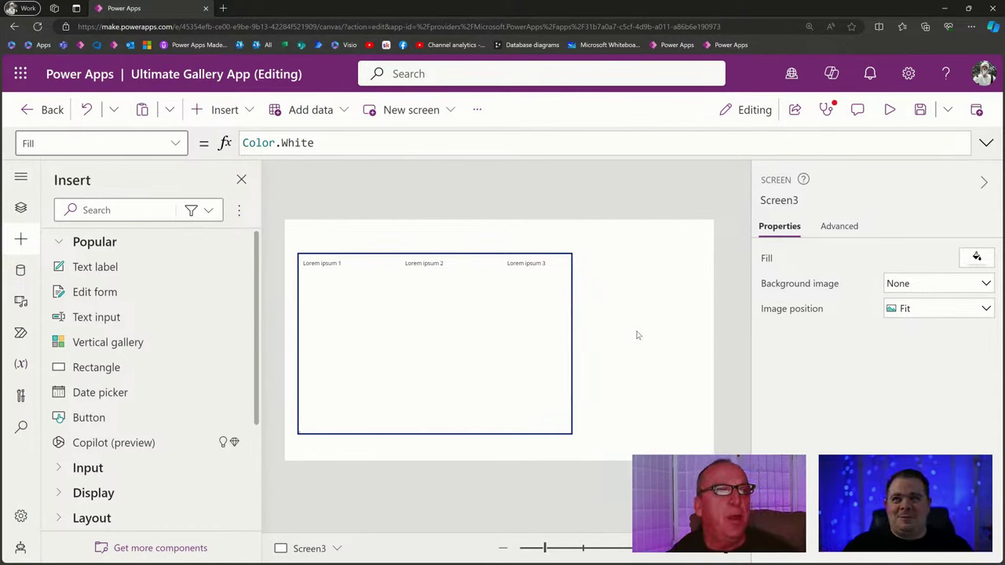
pyautogui.click(457, 345)
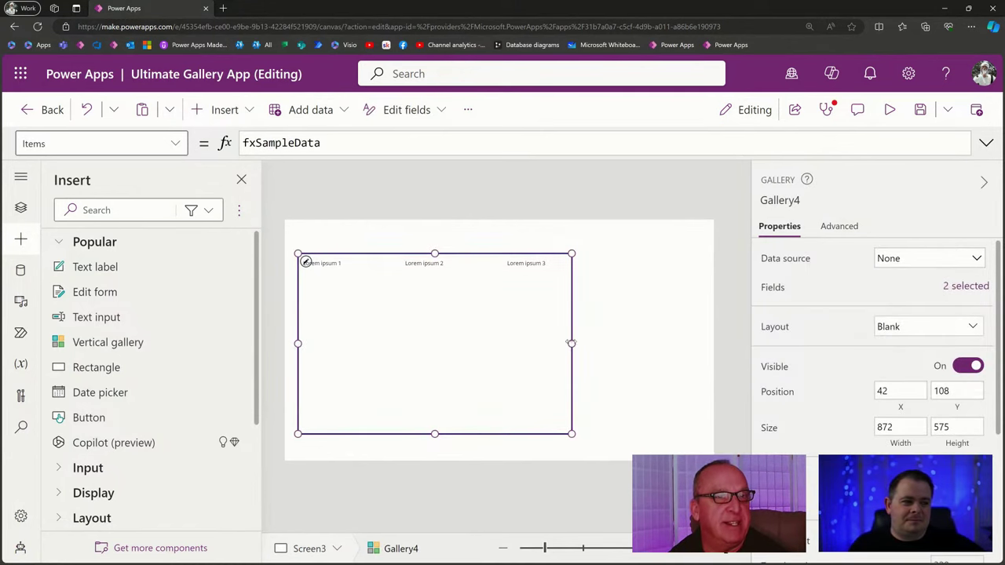
pyautogui.moveTo(577, 340); pyautogui.dragTo(584, 323)
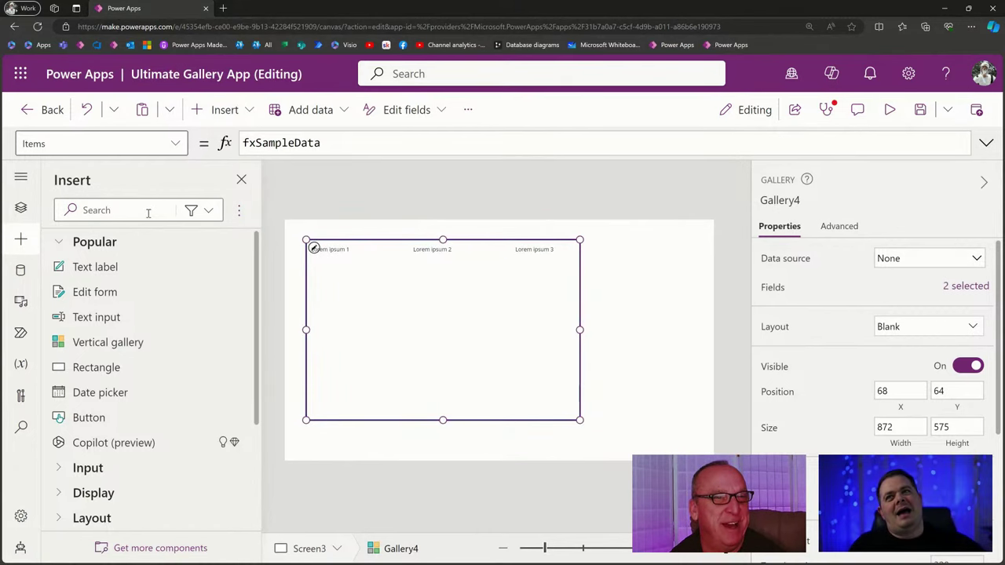
# Maximise Obsidian, add a 'Templated Galleries (don't recommend)' bullet, and nest the three templated gallery lines under it.
pyautogui.hotkey('alt', 'Tab')
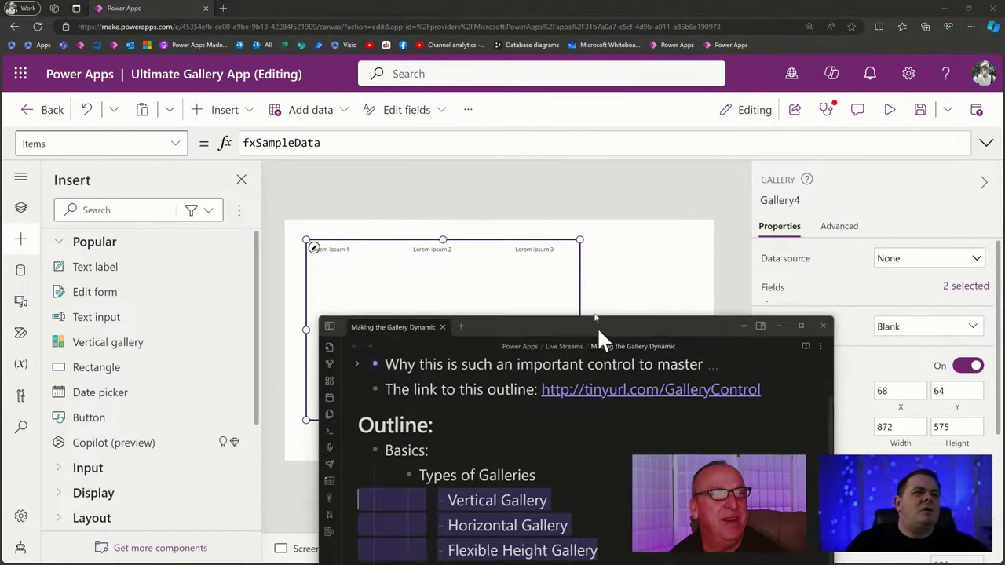
pyautogui.moveTo(597, 327); pyautogui.dragTo(526, 64)
pyautogui.doubleClick(526, 64)
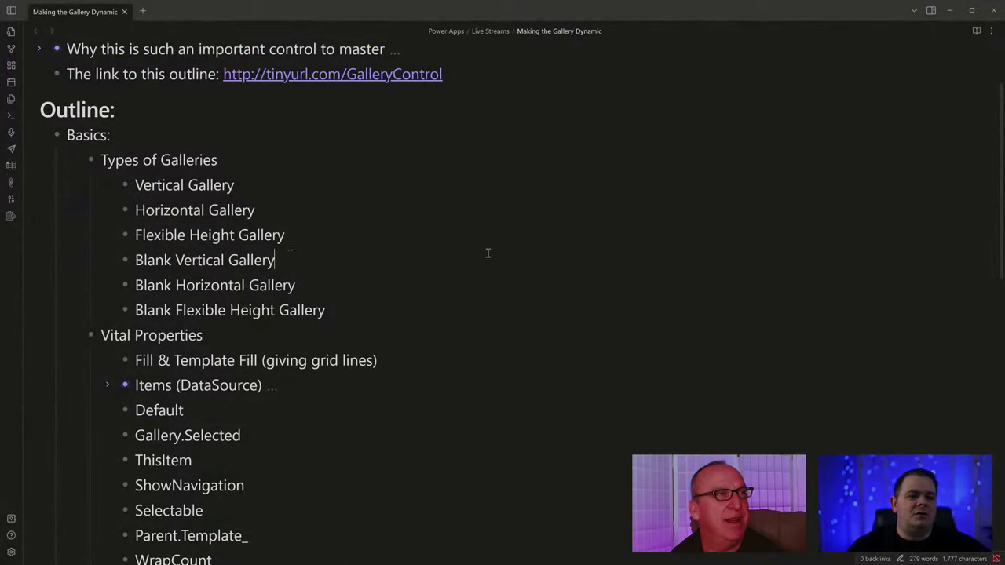
pyautogui.click(278, 162)
pyautogui.press('Return')
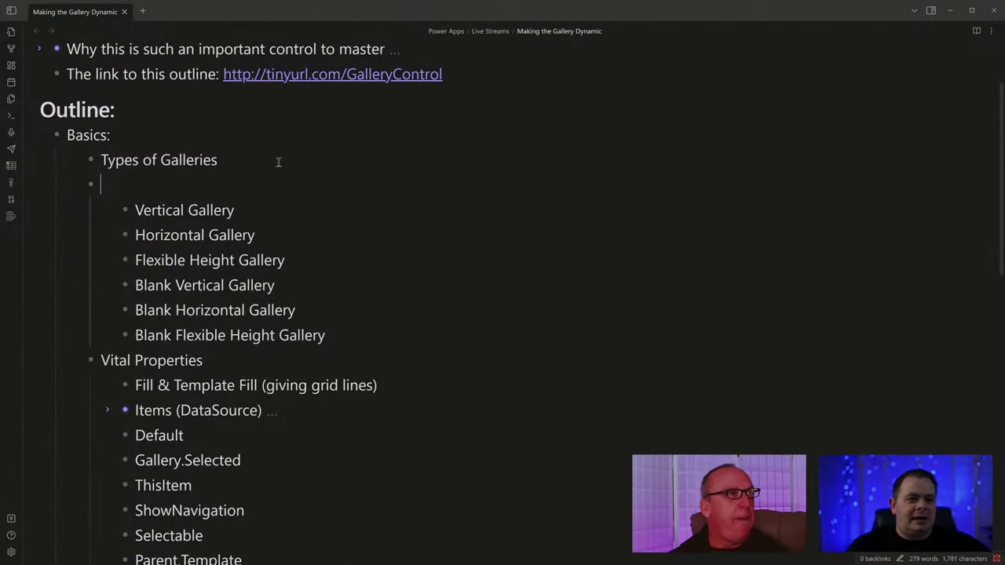
pyautogui.press('Tab')
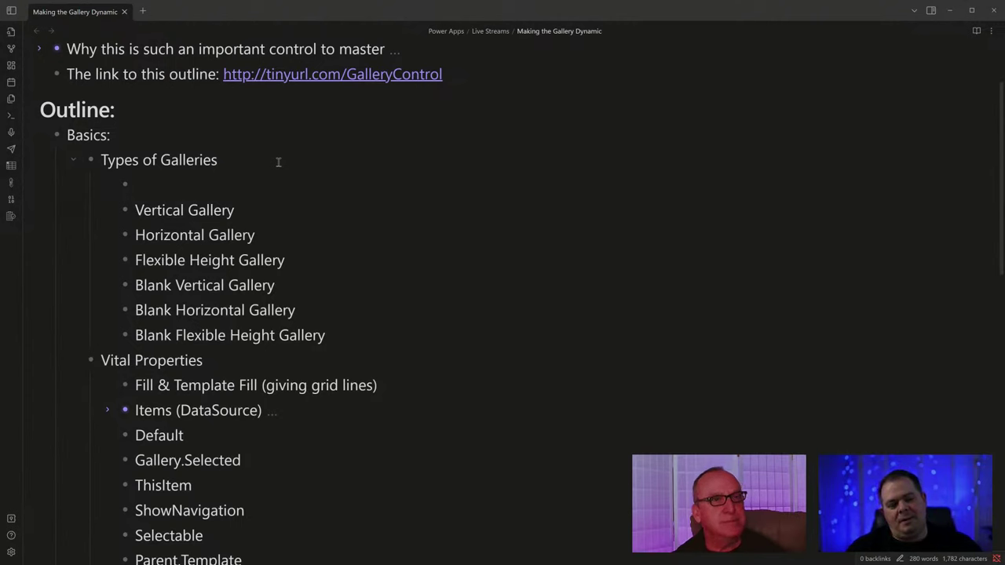
pyautogui.write("Templated Galleries (don't rec")
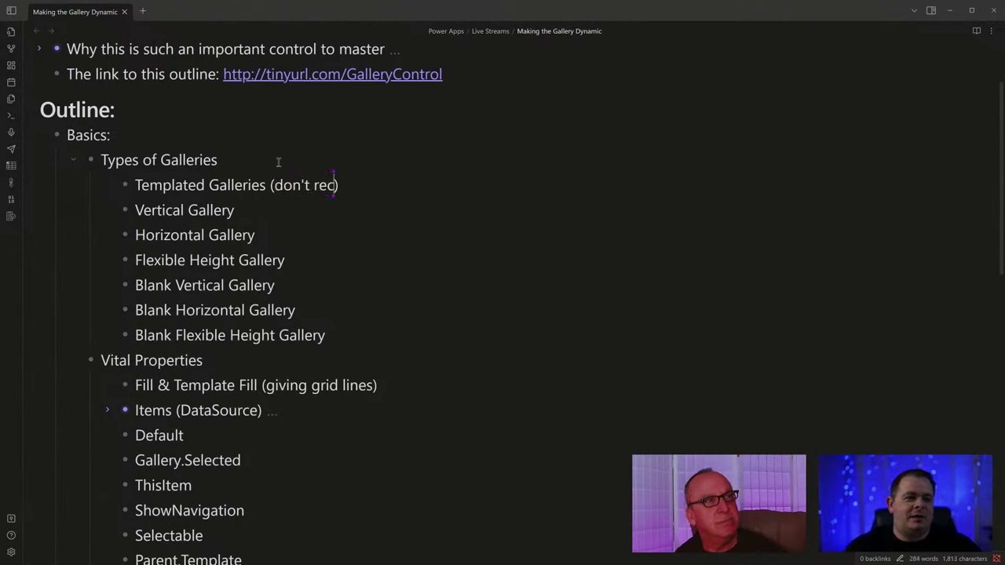
pyautogui.write('ommend')
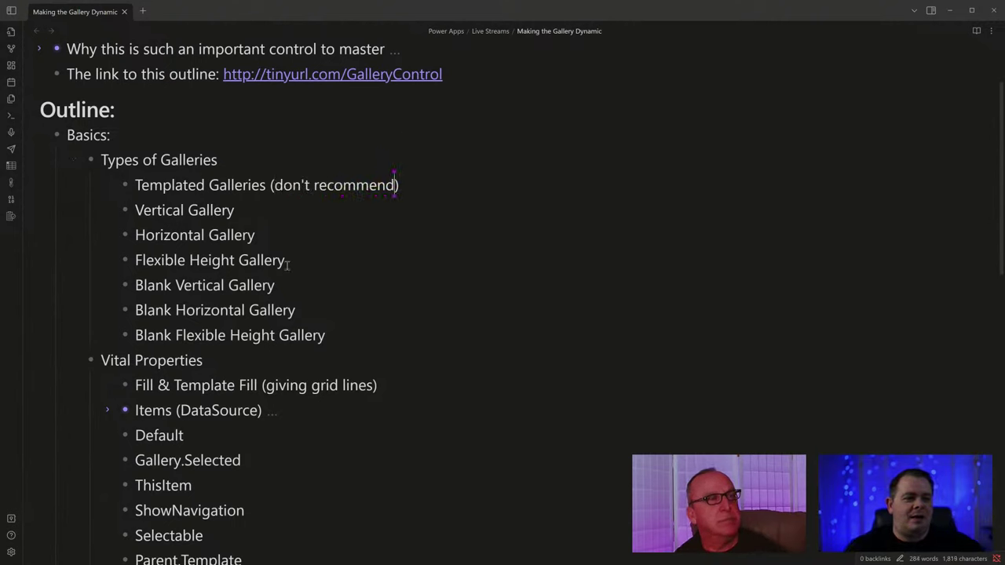
pyautogui.moveTo(289, 265); pyautogui.dragTo(114, 213)
pyautogui.press('Tab')
pyautogui.click(370, 296)
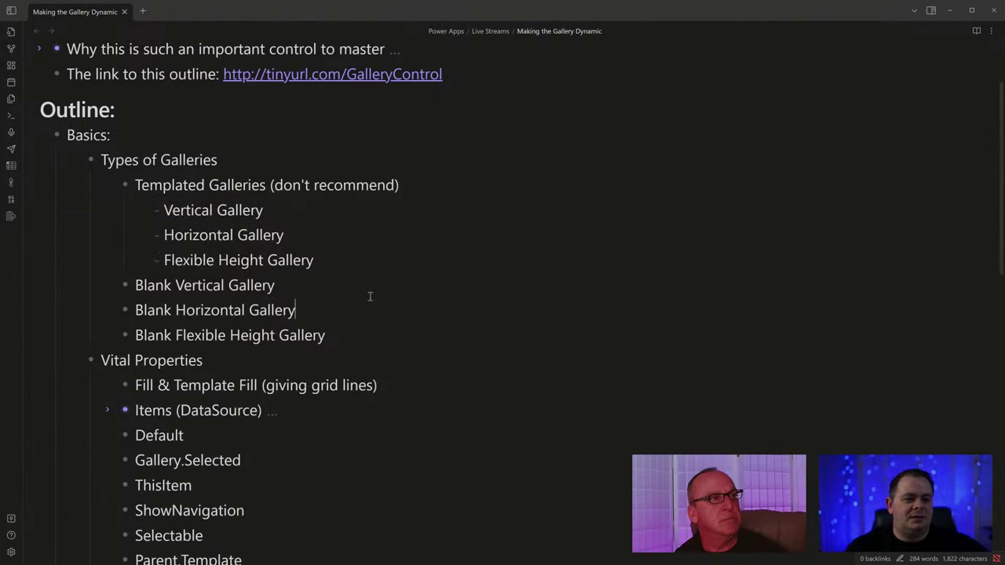
# Add a 'Blank Galleries' bullet and nest Blank Vertical, Blank Horizontal and Blank Flexible Height Gallery under it.
pyautogui.click(364, 265)
pyautogui.press('Return')
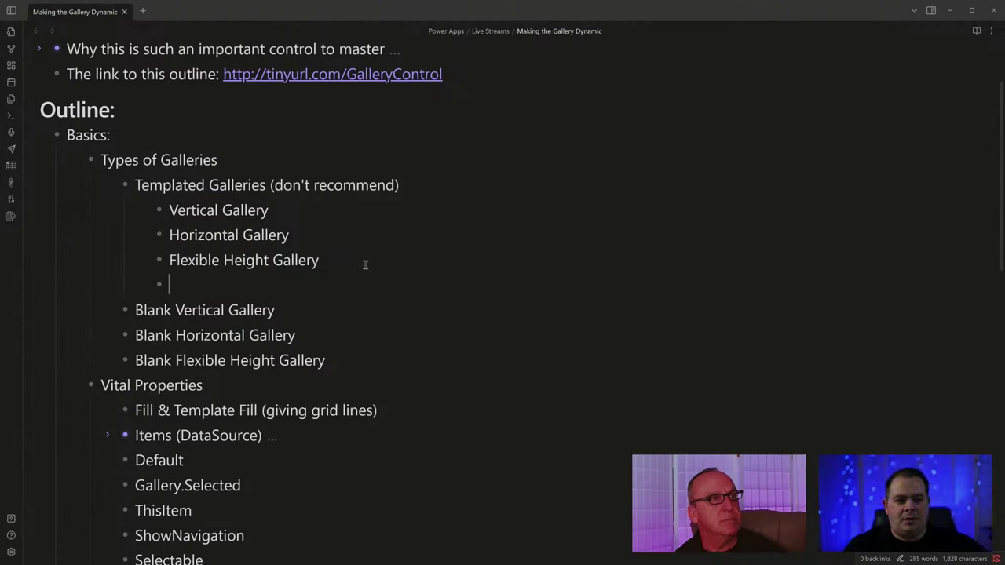
pyautogui.write('Blank')
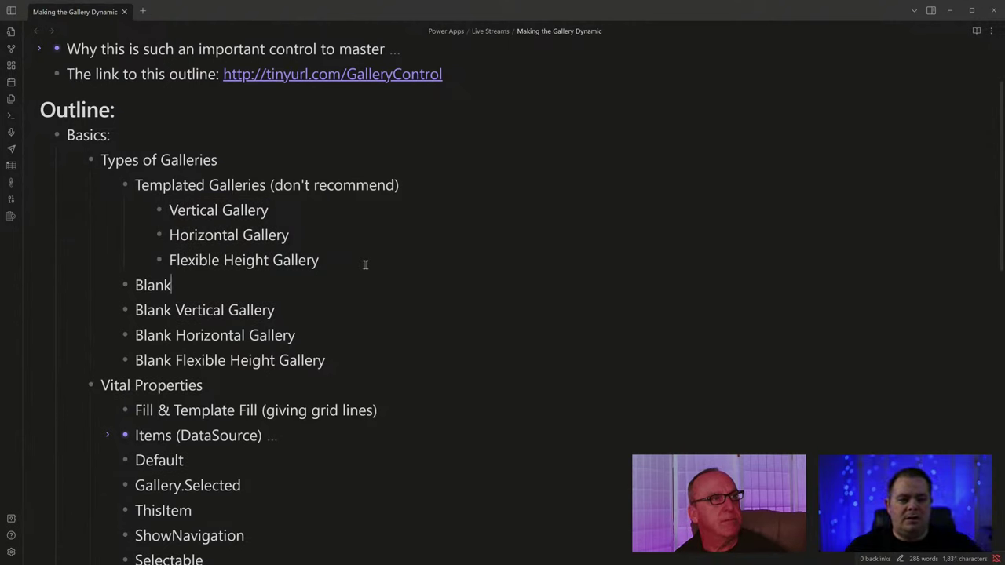
pyautogui.write(' Galleries')
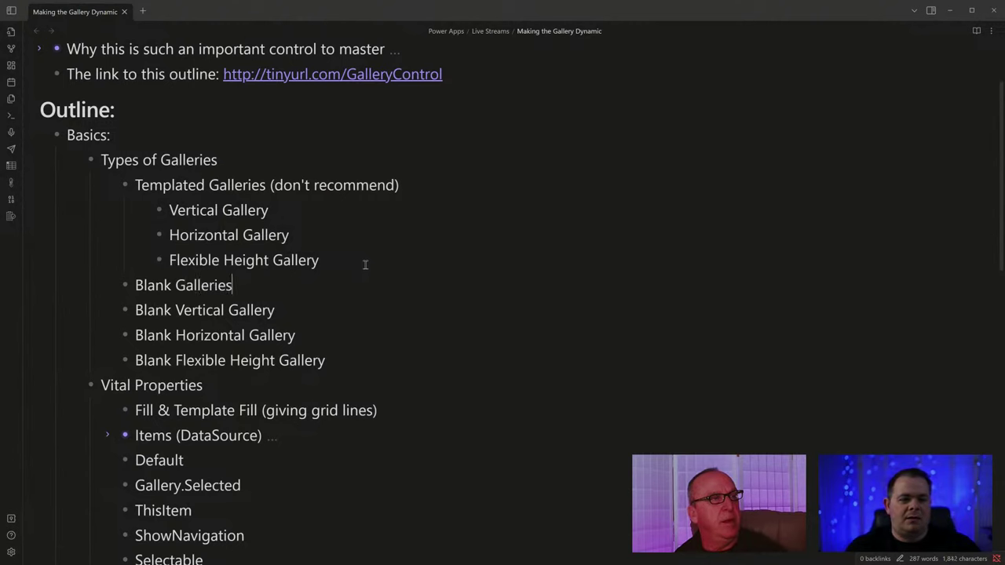
pyautogui.moveTo(341, 359); pyautogui.dragTo(94, 317)
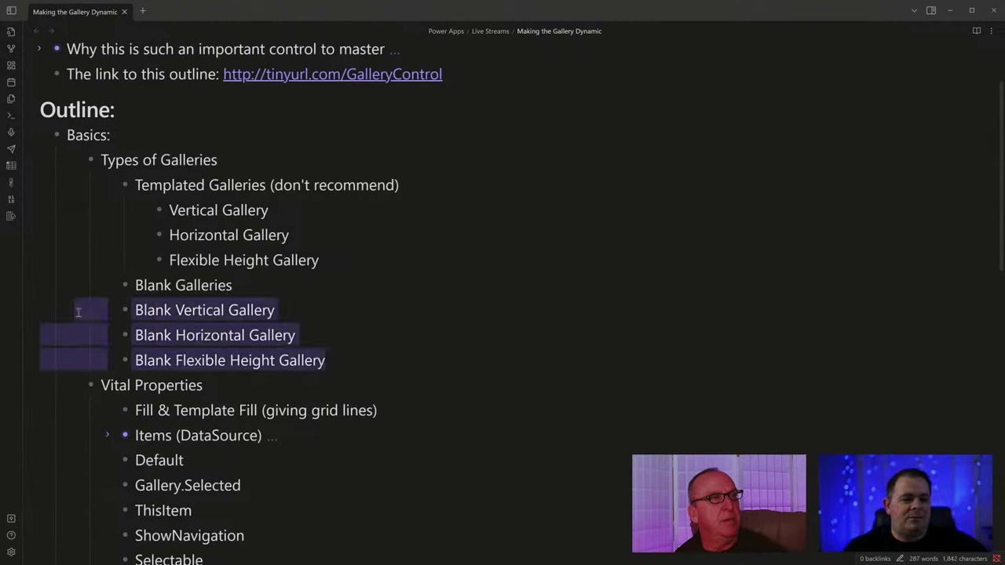
pyautogui.press('Tab')
pyautogui.click(373, 356)
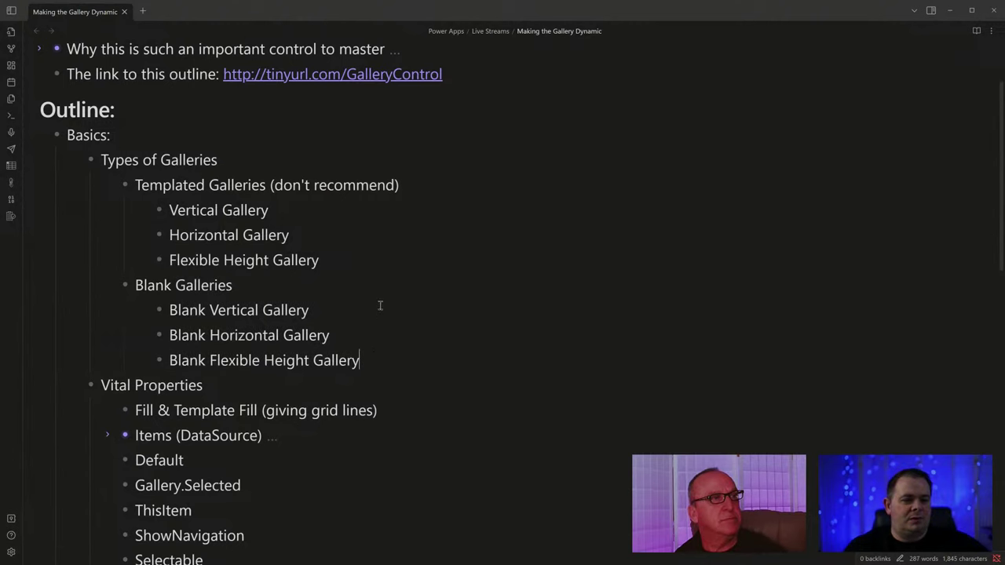
pyautogui.click(139, 194)
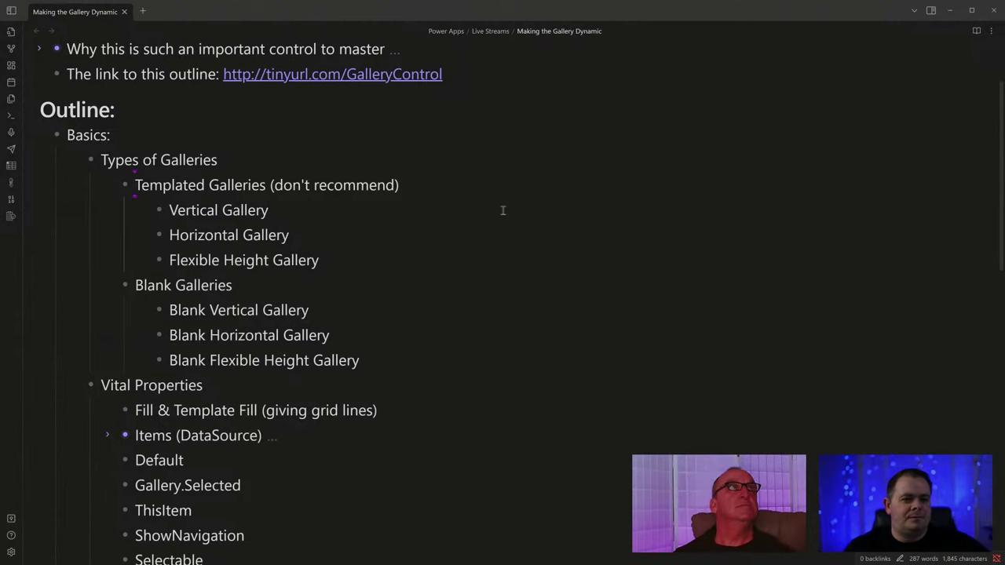
pyautogui.press('Return')
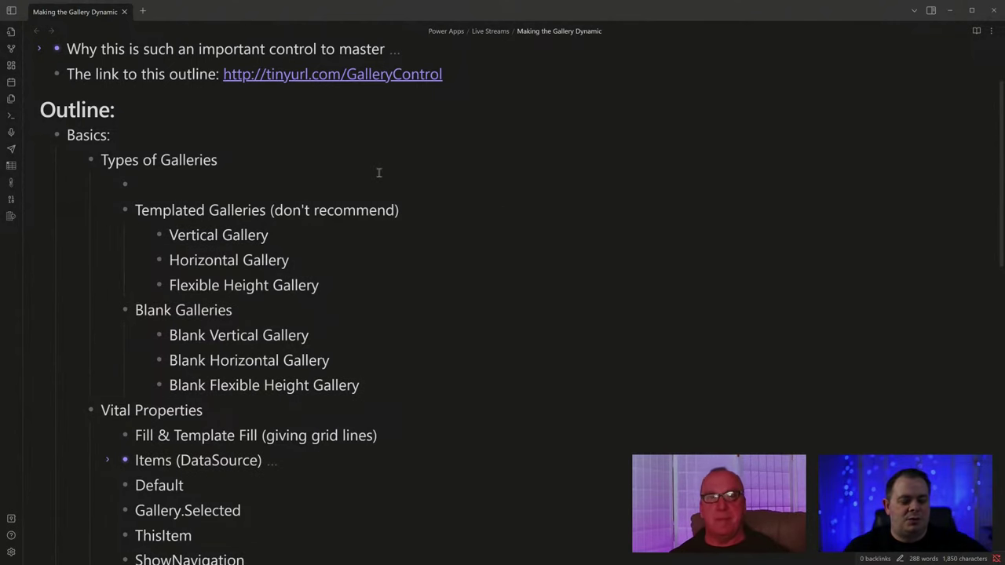
pyautogui.press('BackSpace')
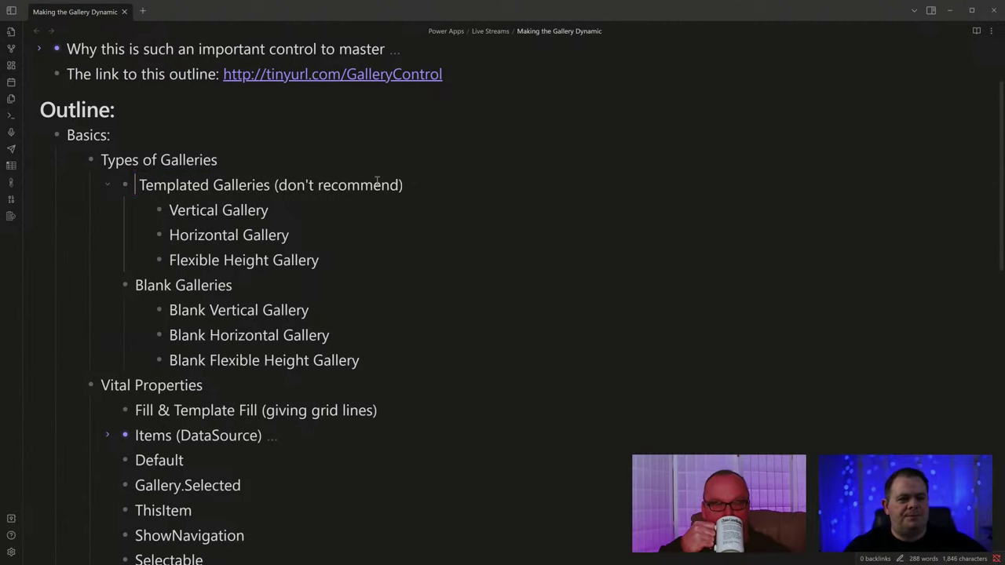
pyautogui.click(371, 338)
pyautogui.press('Return')
pyautogui.press('Tab')
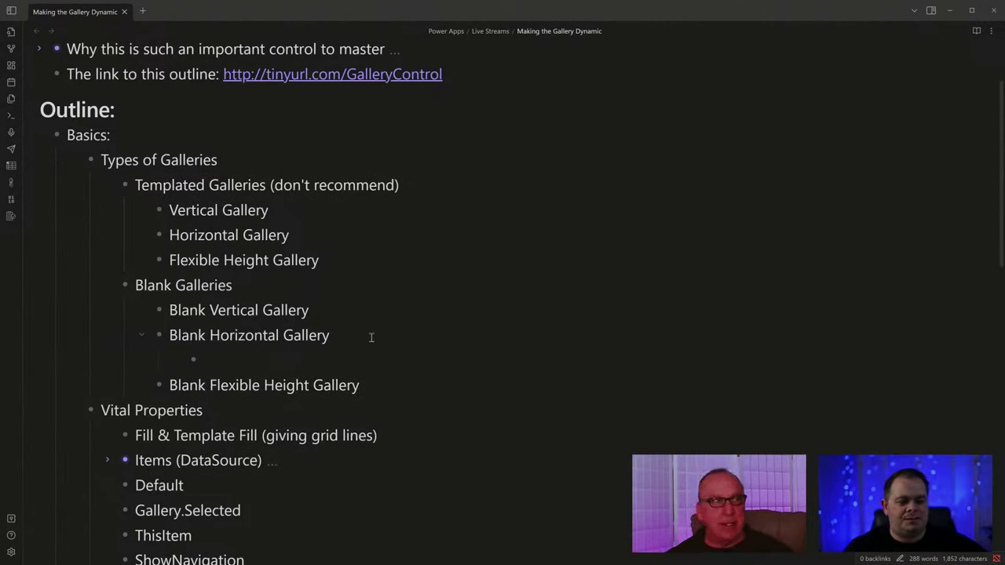
pyautogui.write('Us')
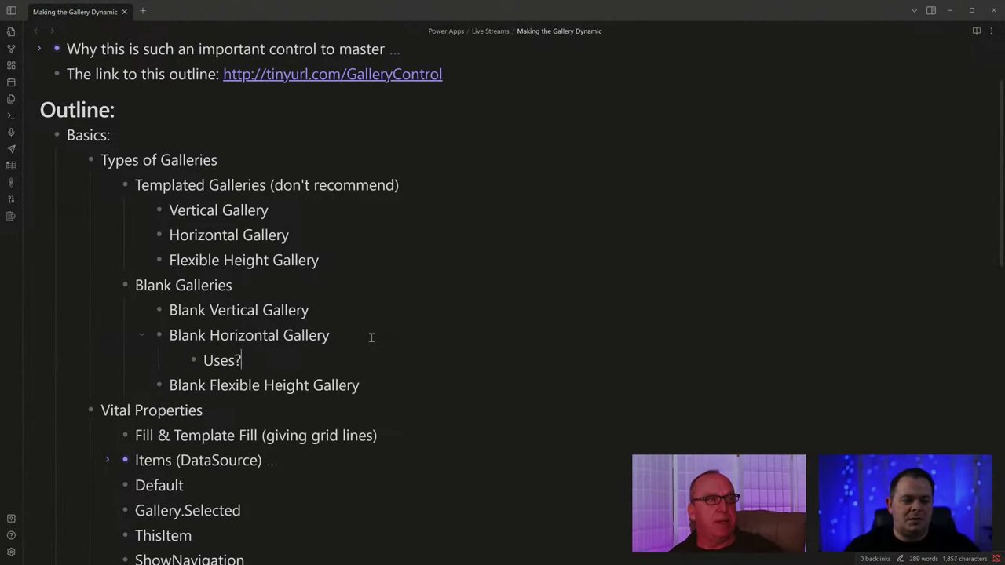
pyautogui.press('Return')
pyautogui.press('Tab')
pyautogui.write('Tab')
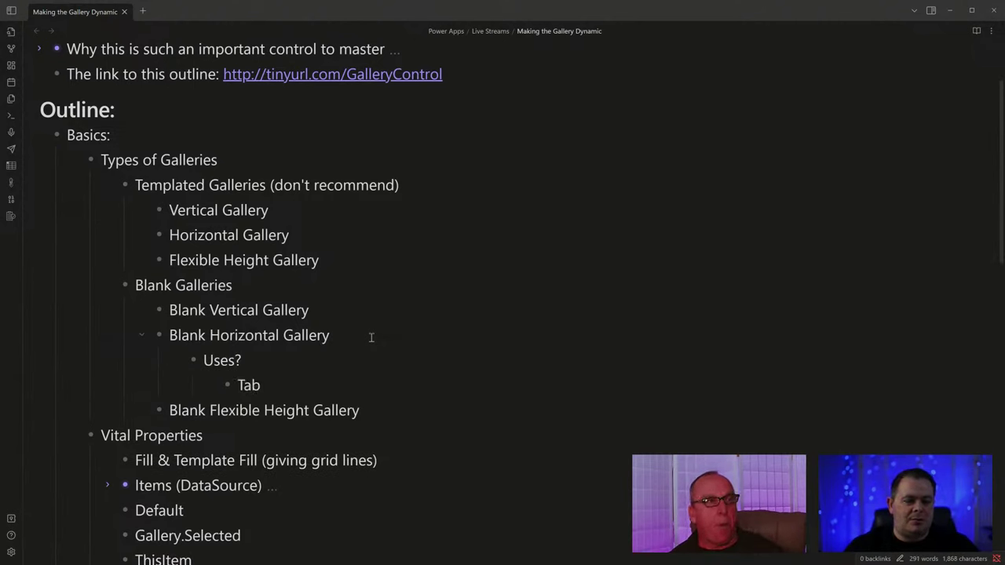
pyautogui.write('ing')
pyautogui.press('BackSpace')
pyautogui.press('BackSpace')
pyautogui.press('BackSpace')
pyautogui.write('b')
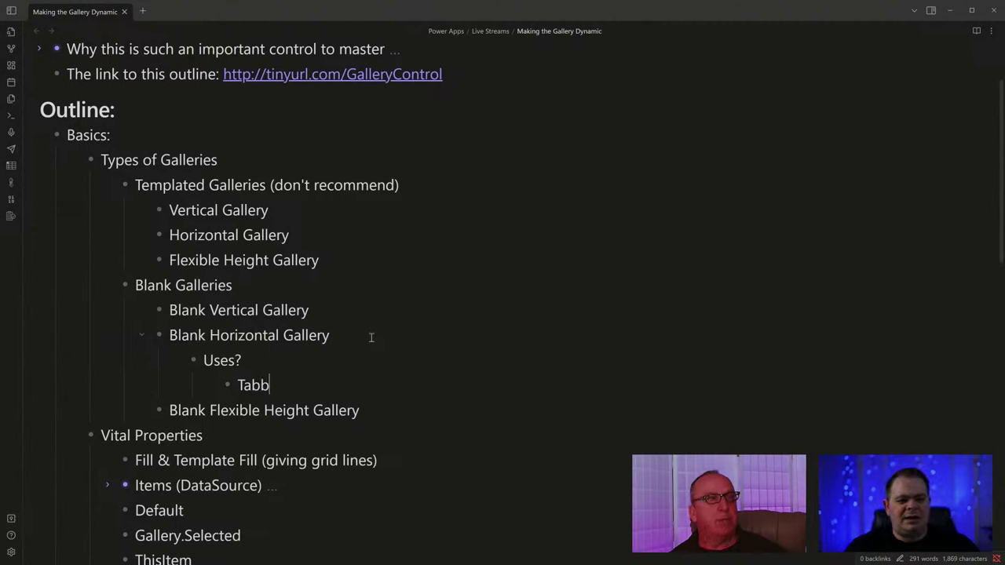
pyautogui.write('ing')
pyautogui.press('Return')
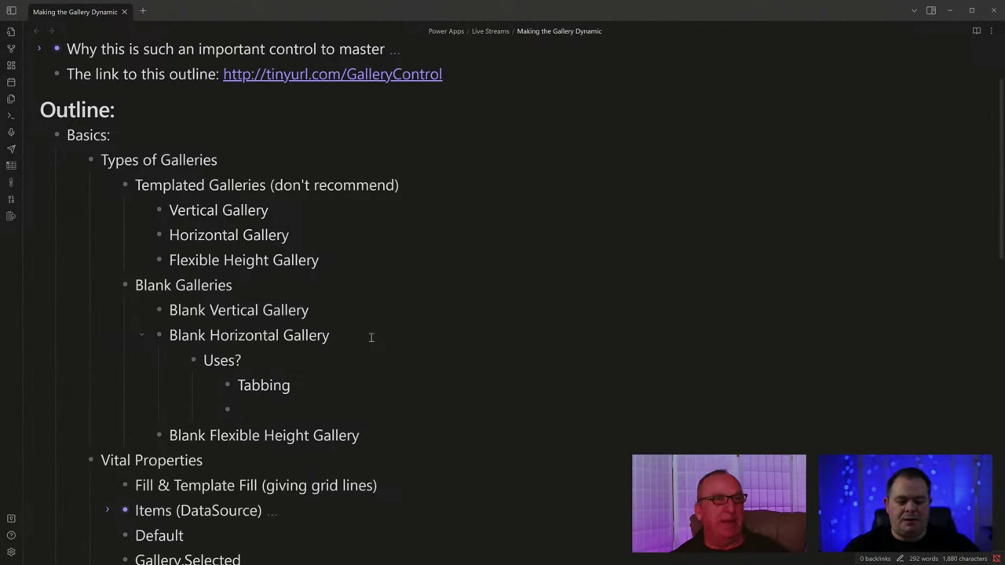
pyautogui.write('Nested Galleries')
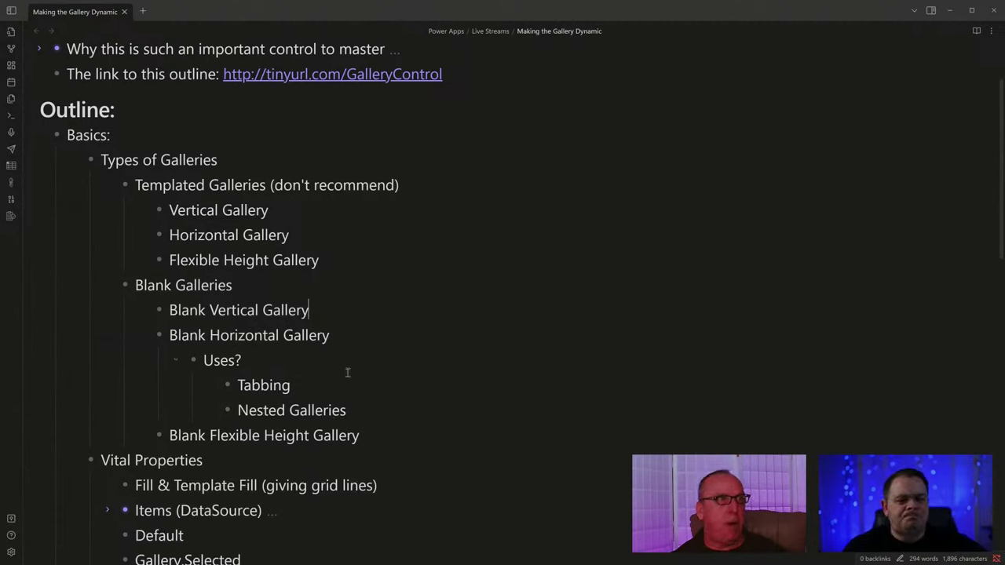
pyautogui.press('Return')
pyautogui.press('Tab')
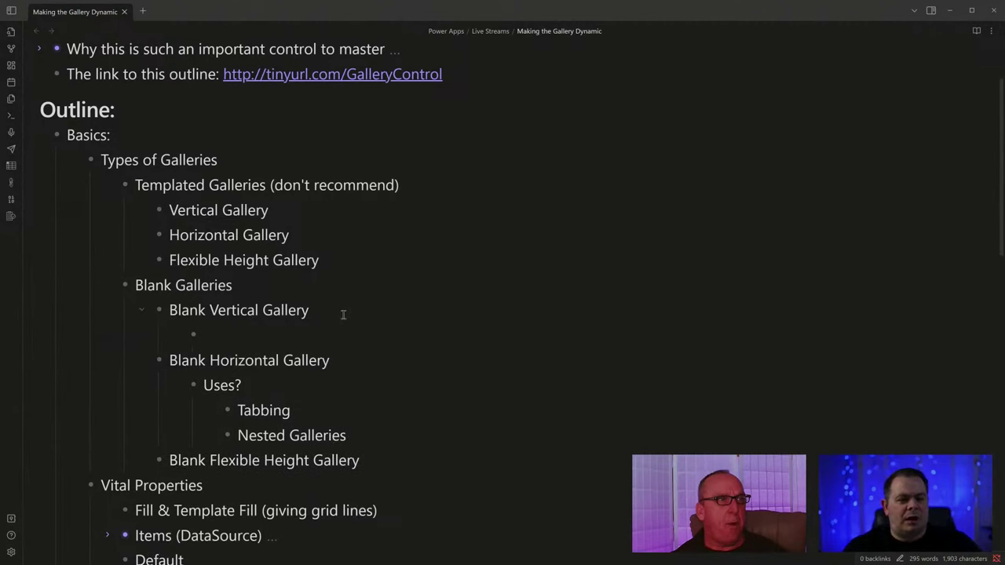
pyautogui.write('Used most!')
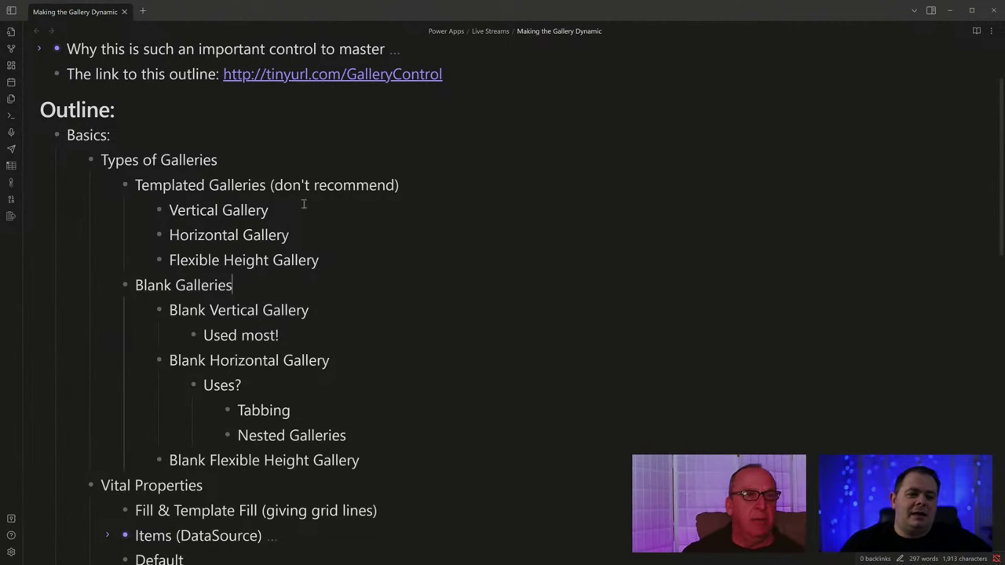
pyautogui.click(107, 187)
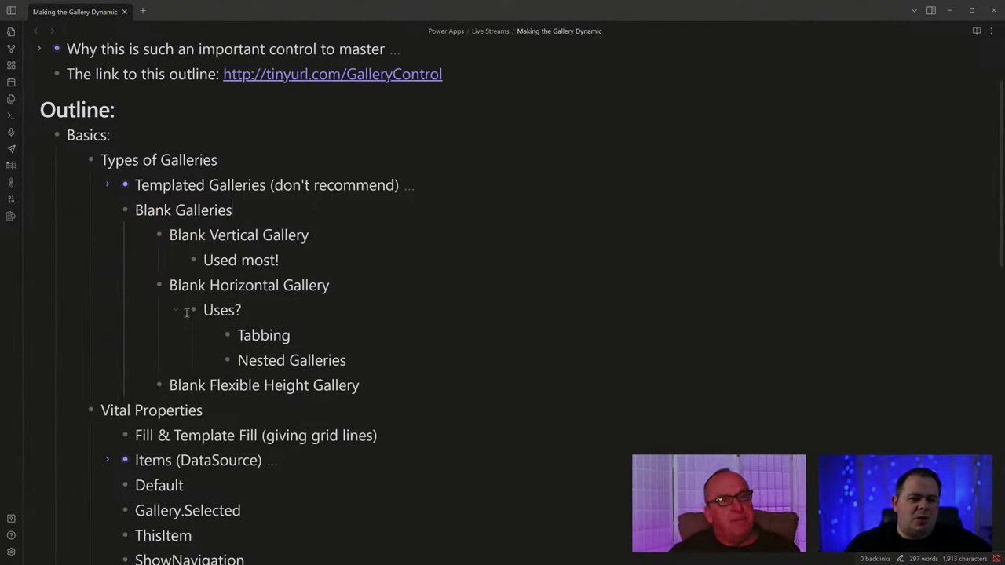
pyautogui.click(334, 317)
pyautogui.click(397, 380)
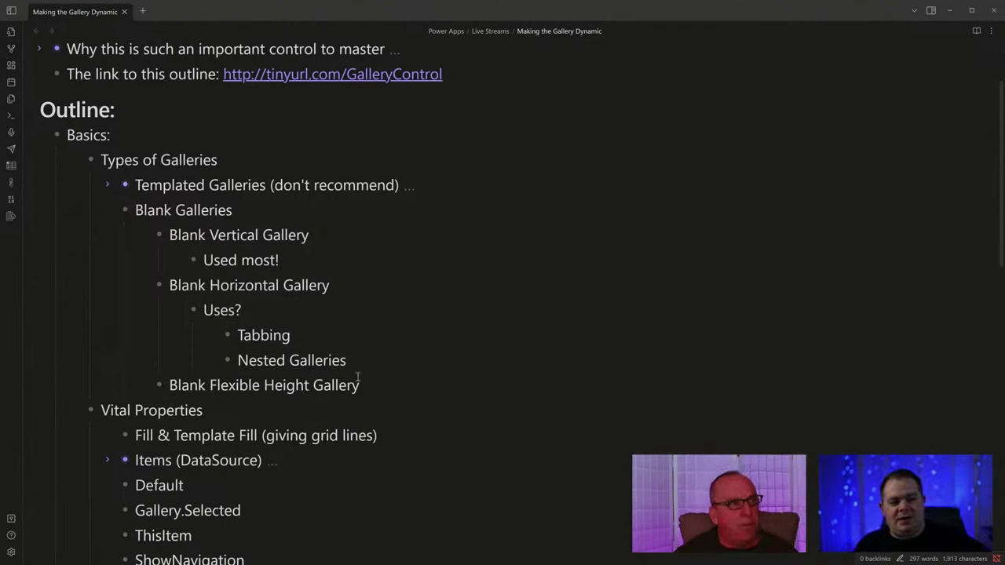
pyautogui.doubleClick(225, 384)
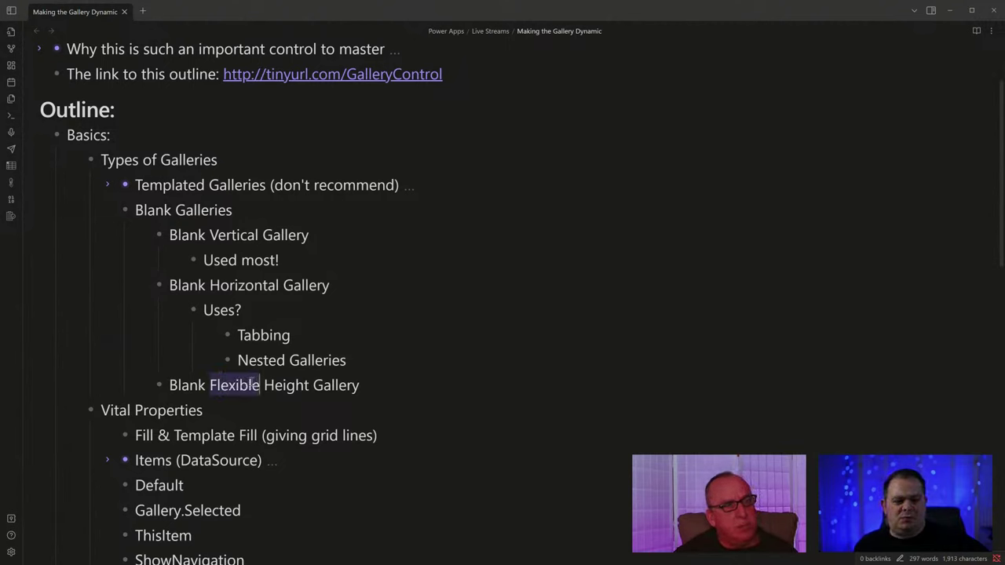
pyautogui.click(369, 374)
pyautogui.doubleClick(228, 386)
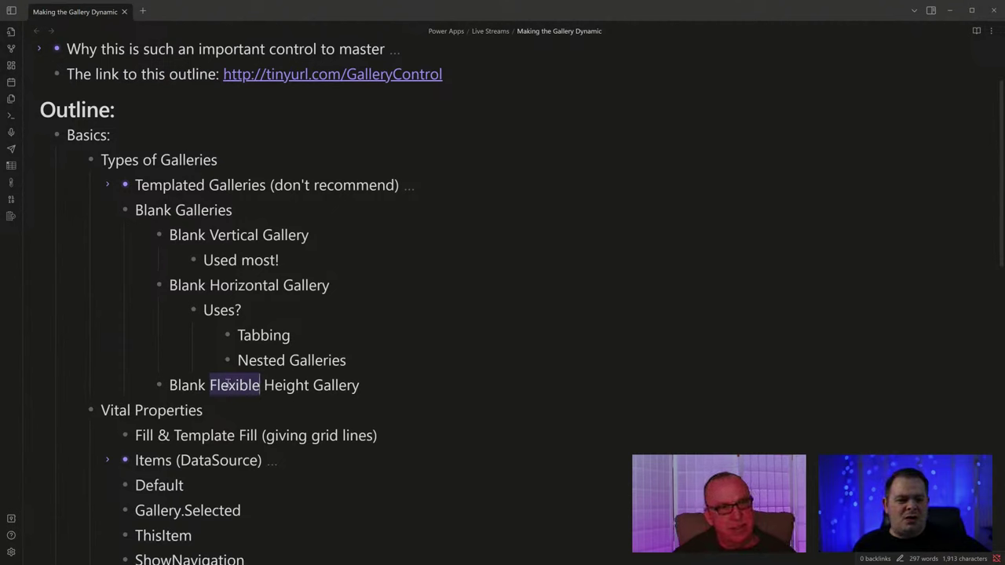
pyautogui.click(443, 387)
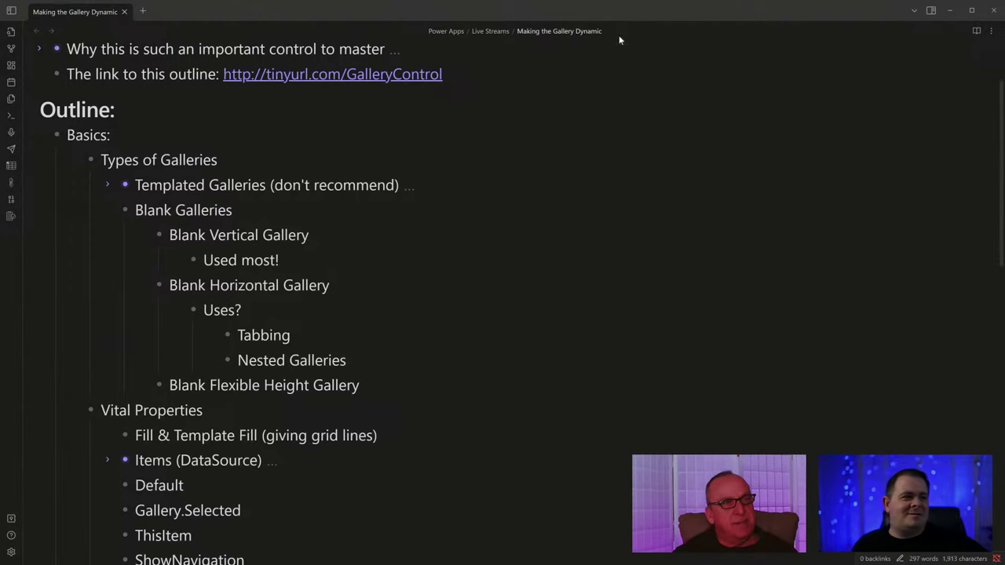
# Add a new blank screen, Screen4, from the Tree view and collapse Screen2 and Screen3.
pyautogui.moveTo(630, 8); pyautogui.dragTo(597, 0)
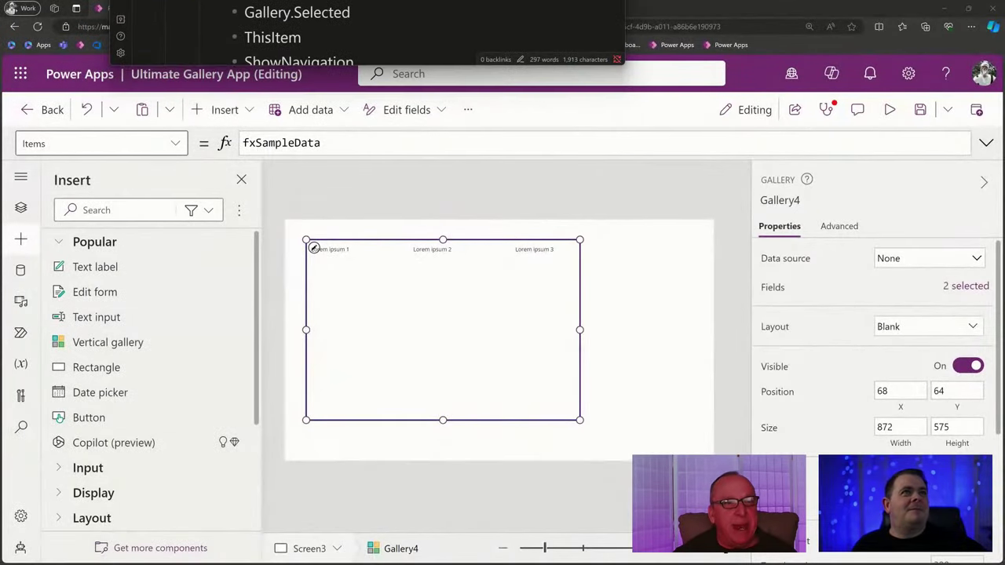
pyautogui.click(21, 208)
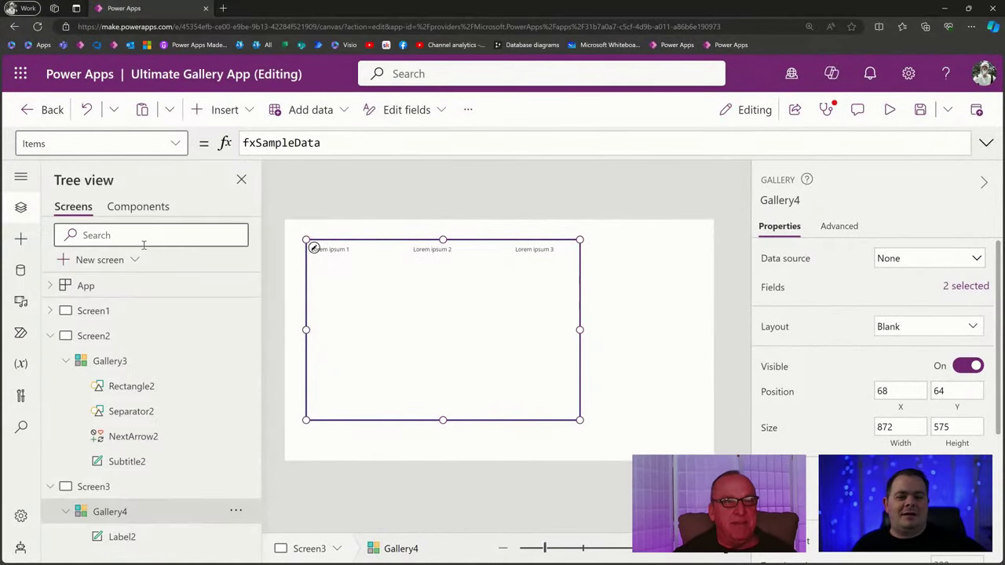
pyautogui.click(100, 260)
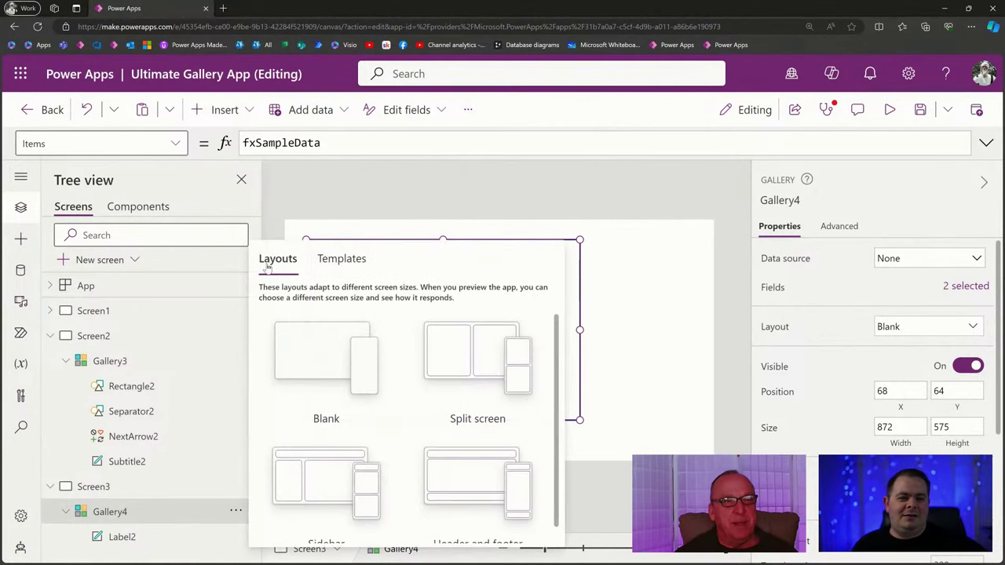
pyautogui.click(309, 344)
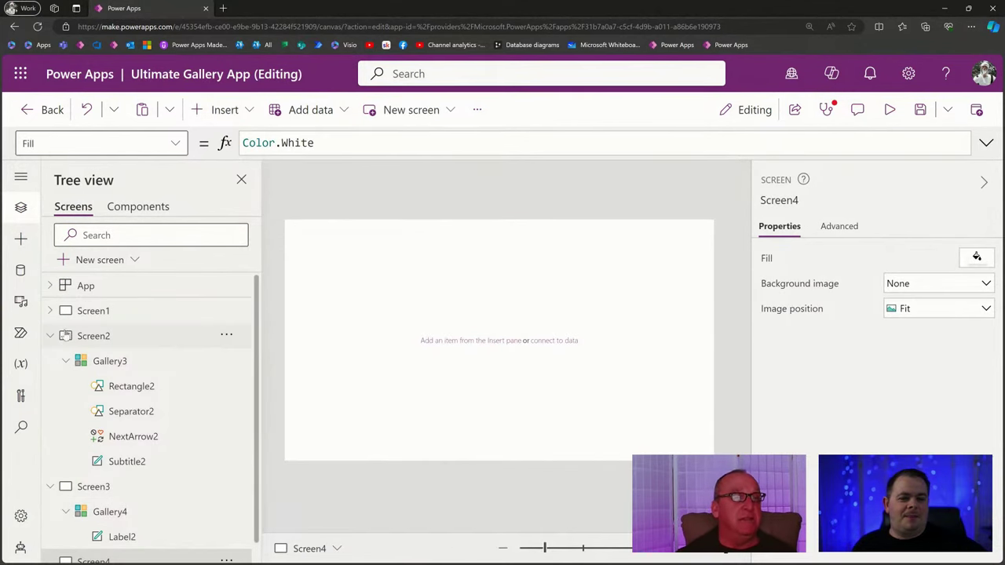
pyautogui.click(51, 336)
pyautogui.click(50, 360)
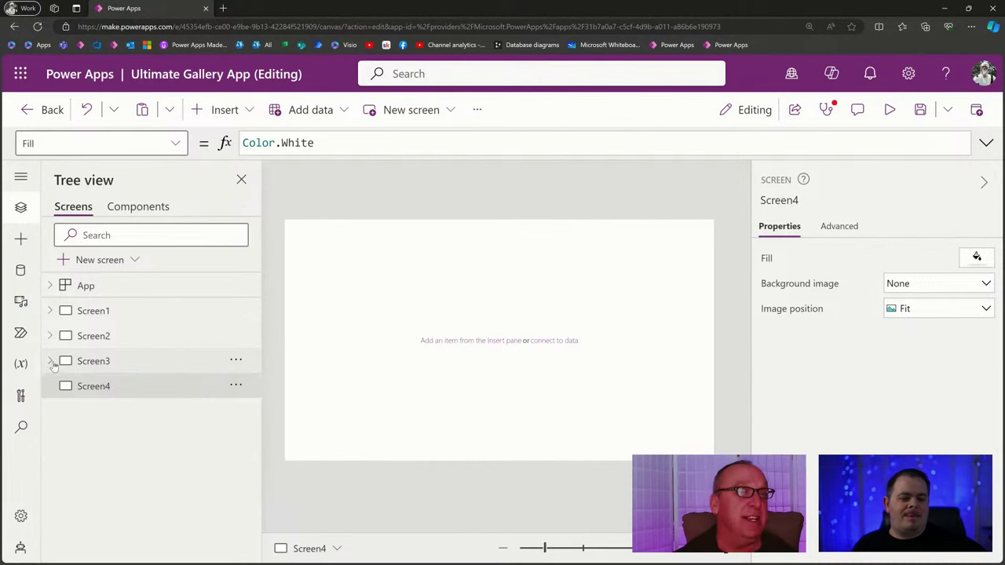
# Insert a blank flexible height gallery, enlarge it and place it along the screen's right side.
pyautogui.click(223, 110)
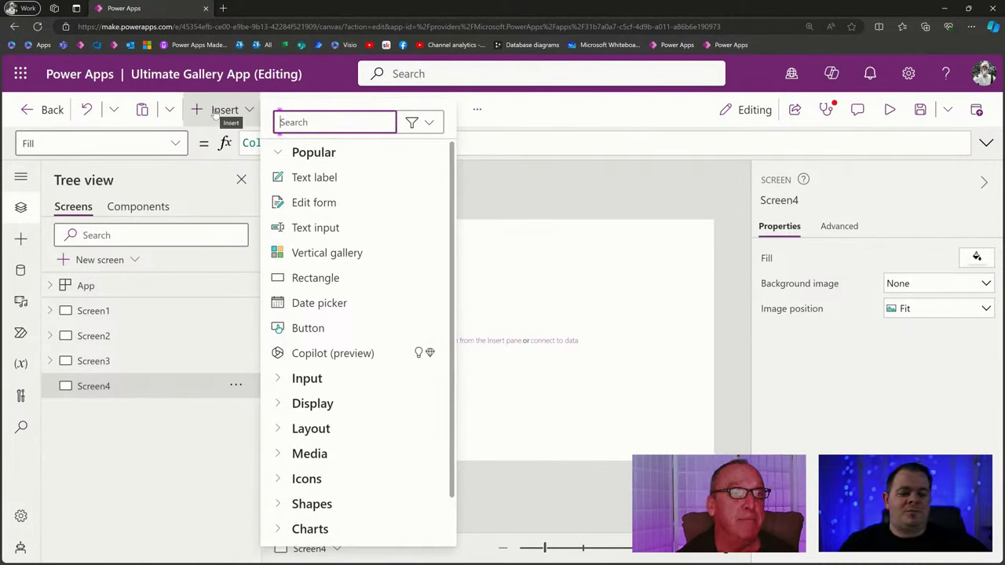
pyautogui.write('gall')
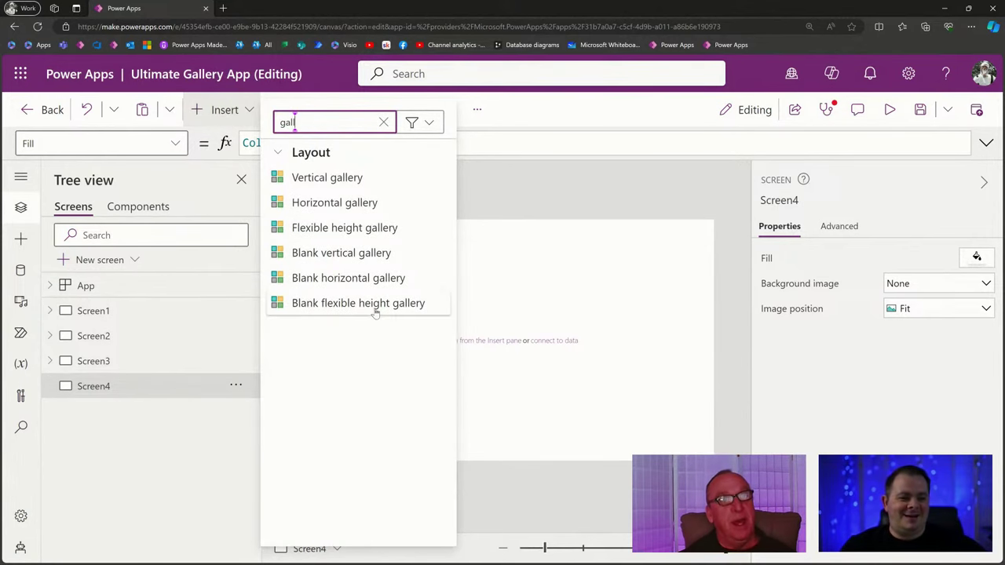
pyautogui.click(376, 304)
pyautogui.moveTo(498, 413); pyautogui.dragTo(482, 451)
pyautogui.moveTo(409, 400); pyautogui.dragTo(618, 398)
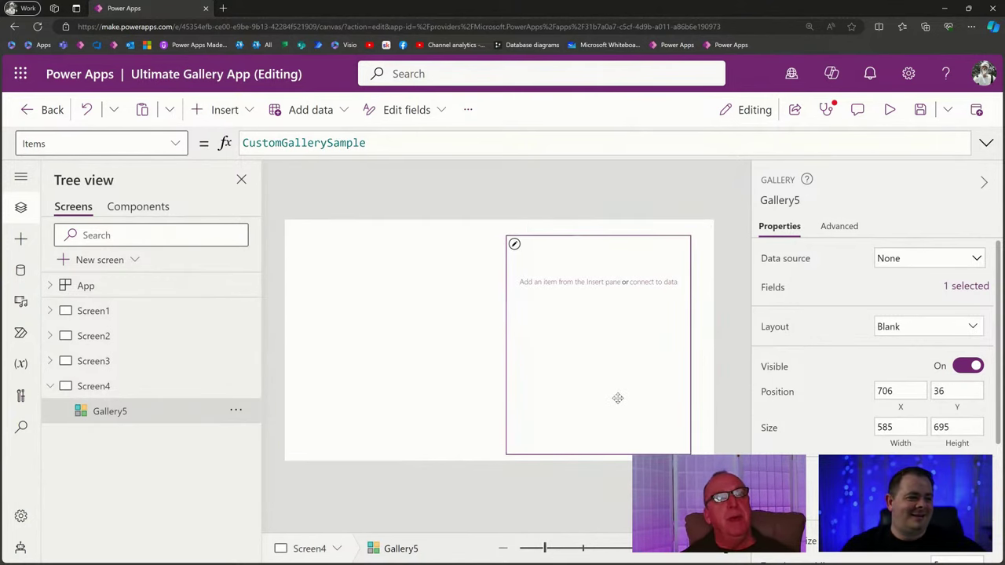
pyautogui.click(381, 372)
# Insert a blank vertical gallery on the left of Screen4 and make it taller.
pyautogui.click(224, 110)
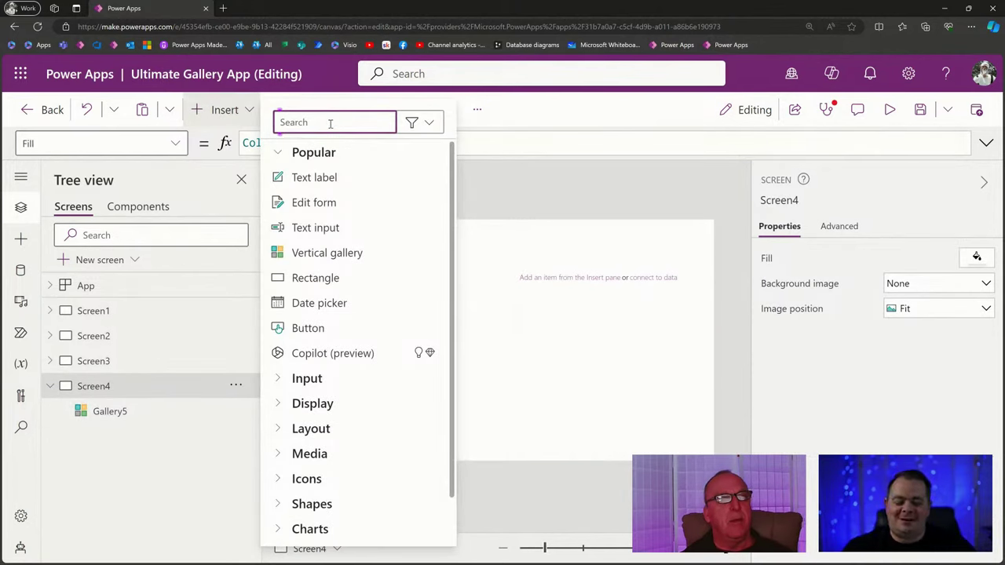
pyautogui.write('gallery')
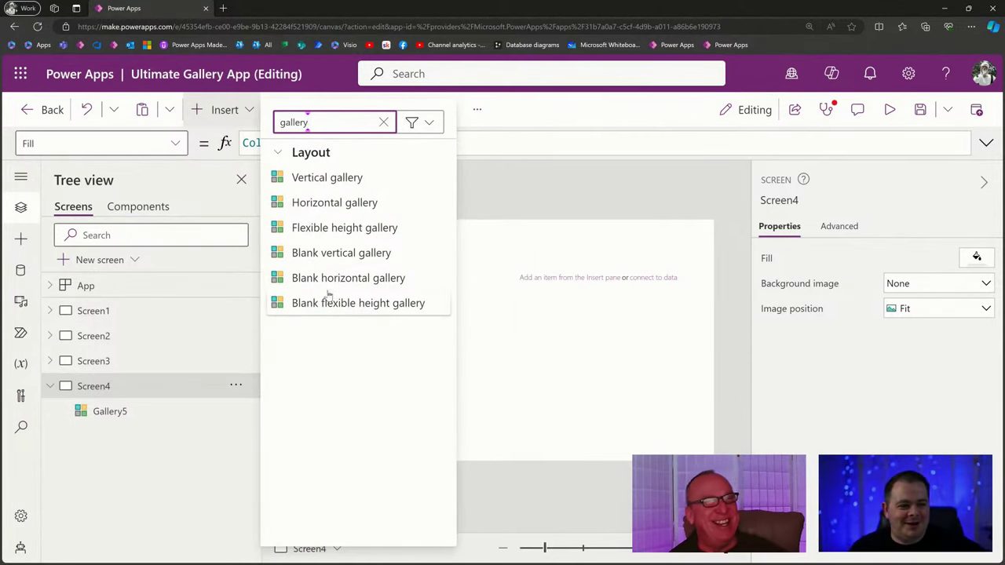
pyautogui.click(360, 259)
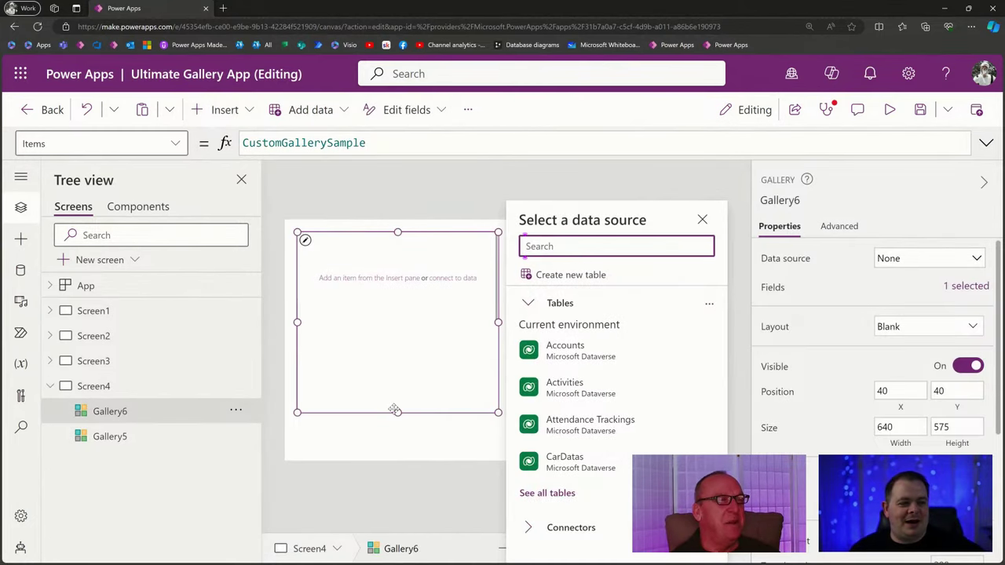
pyautogui.moveTo(398, 411); pyautogui.dragTo(397, 439)
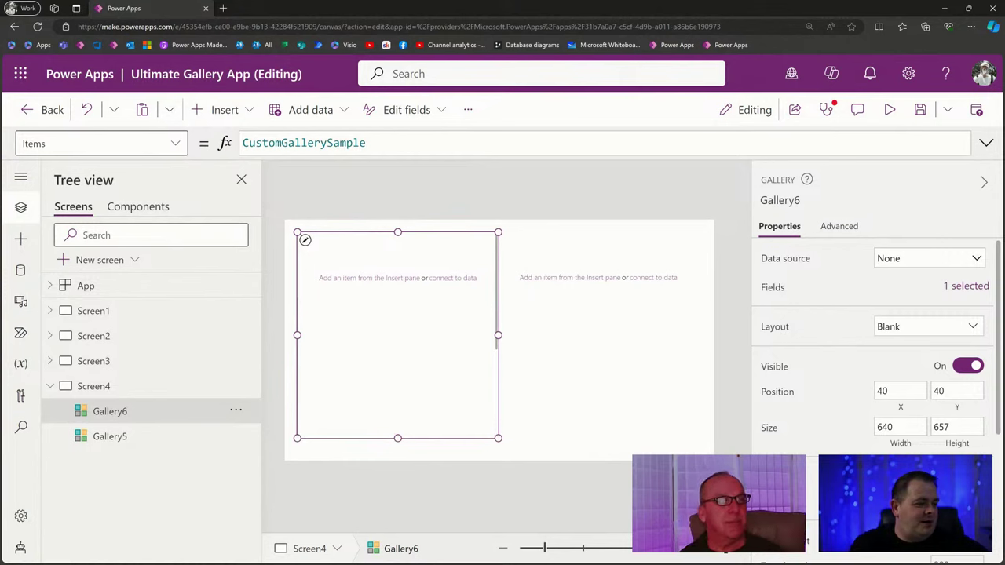
pyautogui.click(590, 359)
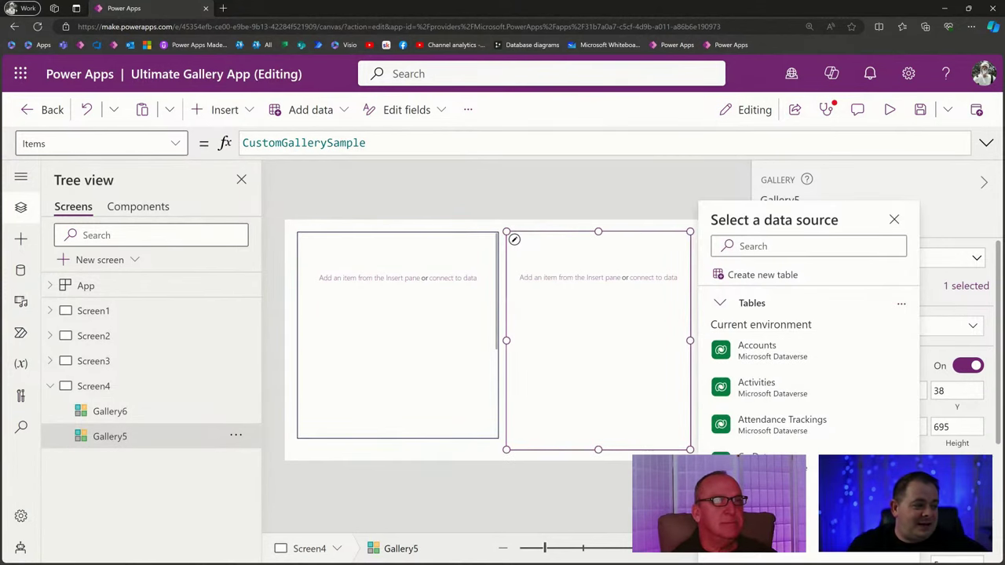
pyautogui.press('Escape')
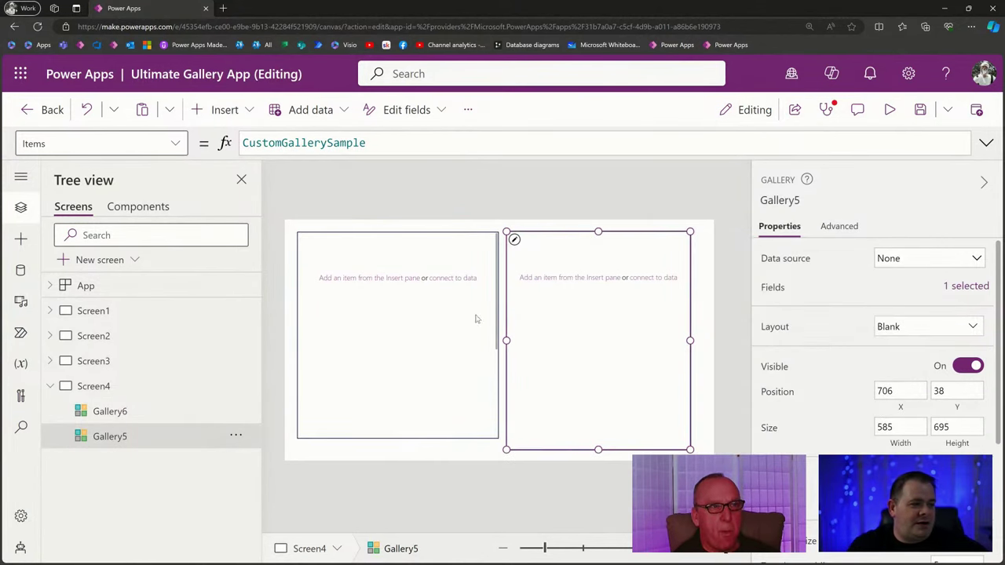
# Add a text label to each gallery's template, shrinking the vertical gallery's row height.
pyautogui.click(336, 278)
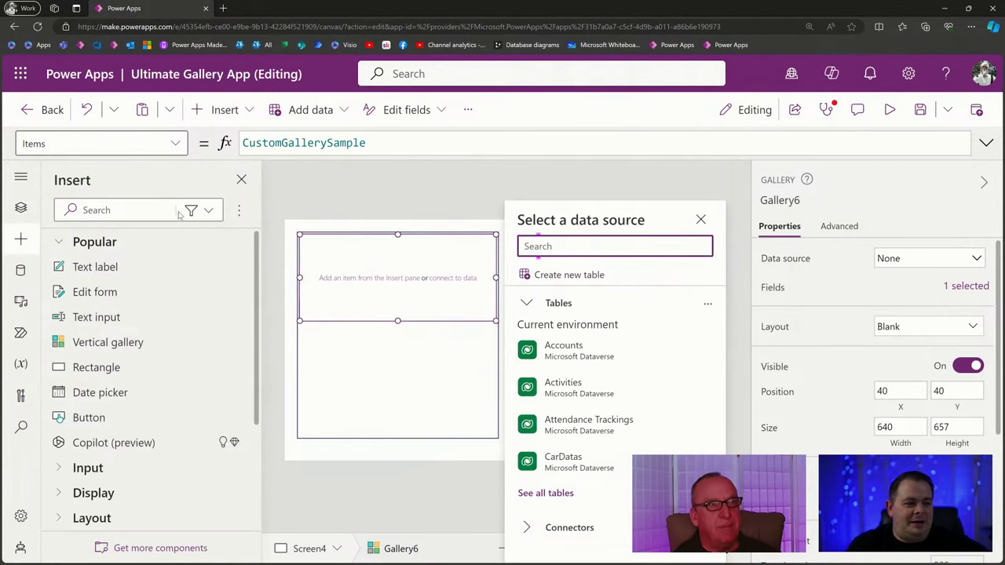
pyautogui.click(113, 269)
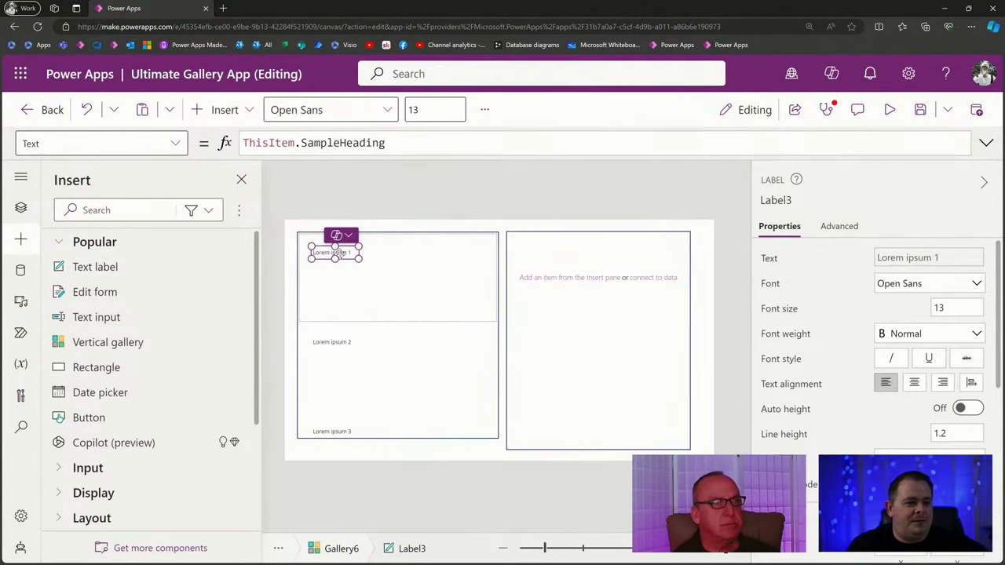
pyautogui.click(364, 270)
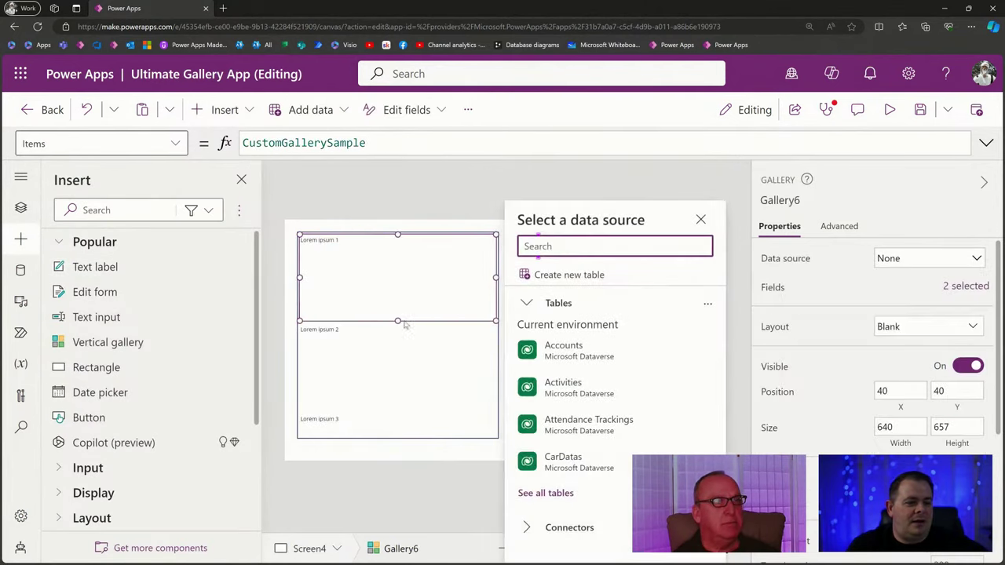
pyautogui.moveTo(399, 323); pyautogui.dragTo(398, 261)
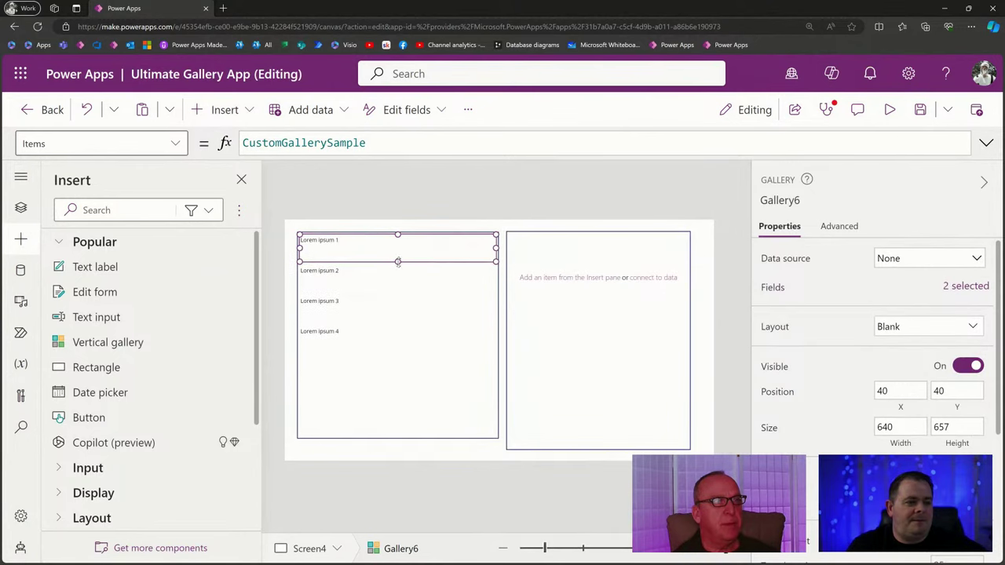
pyautogui.click(549, 281)
pyautogui.click(76, 267)
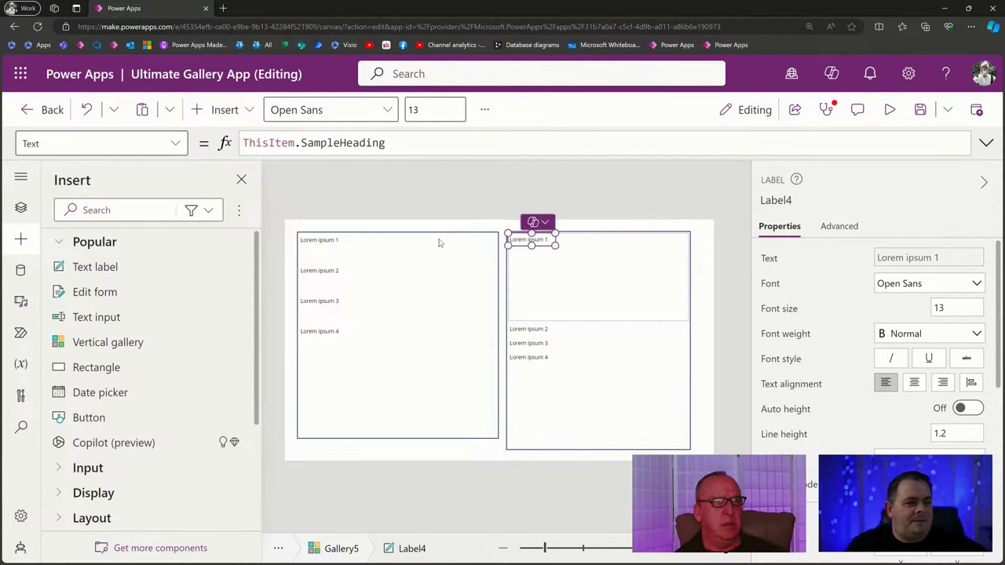
# Compare the template sizes of the vertical gallery (92) and the flexible height gallery (280).
pyautogui.click(509, 265)
pyautogui.click(424, 328)
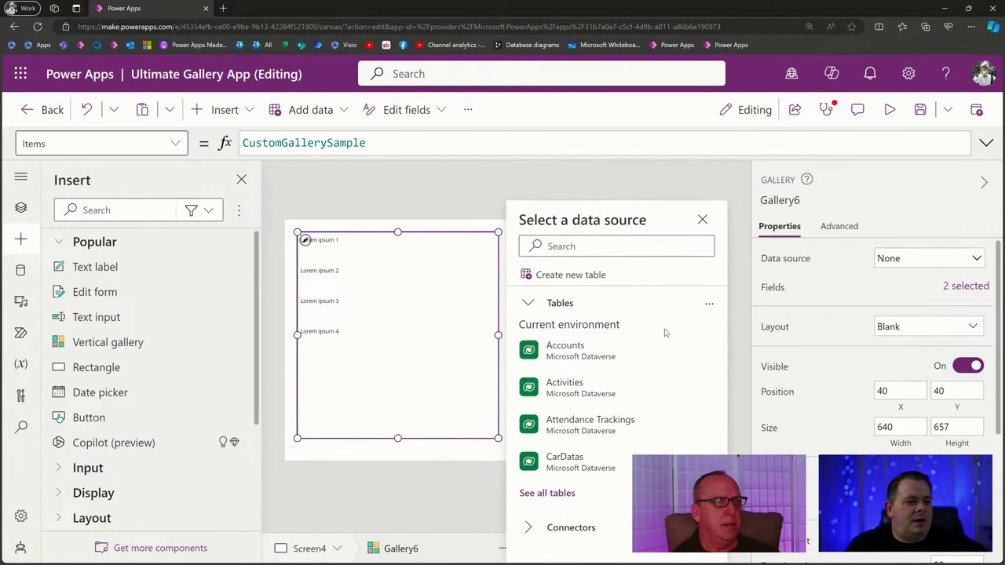
pyautogui.click(702, 220)
pyautogui.click(608, 409)
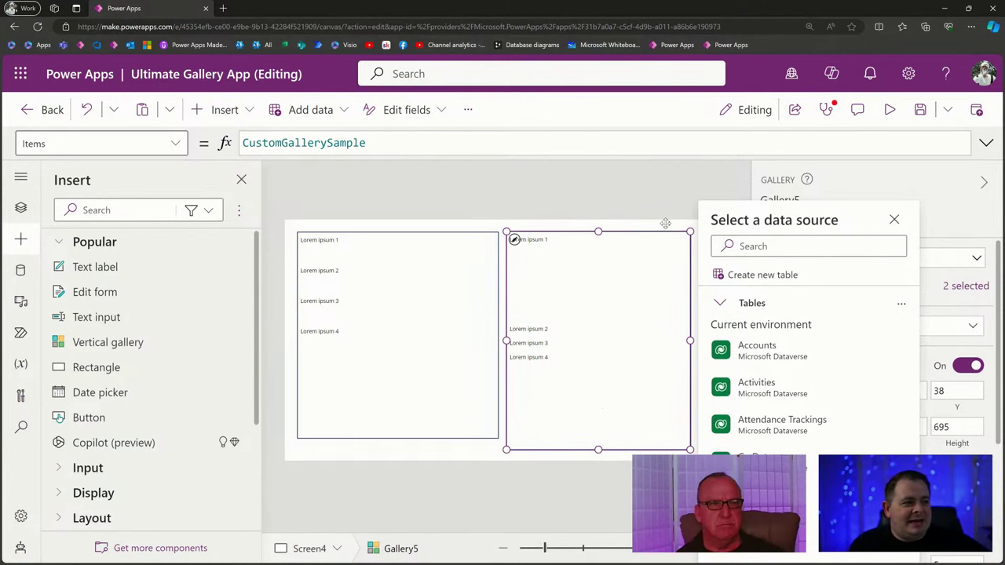
pyautogui.click(677, 194)
pyautogui.click(626, 399)
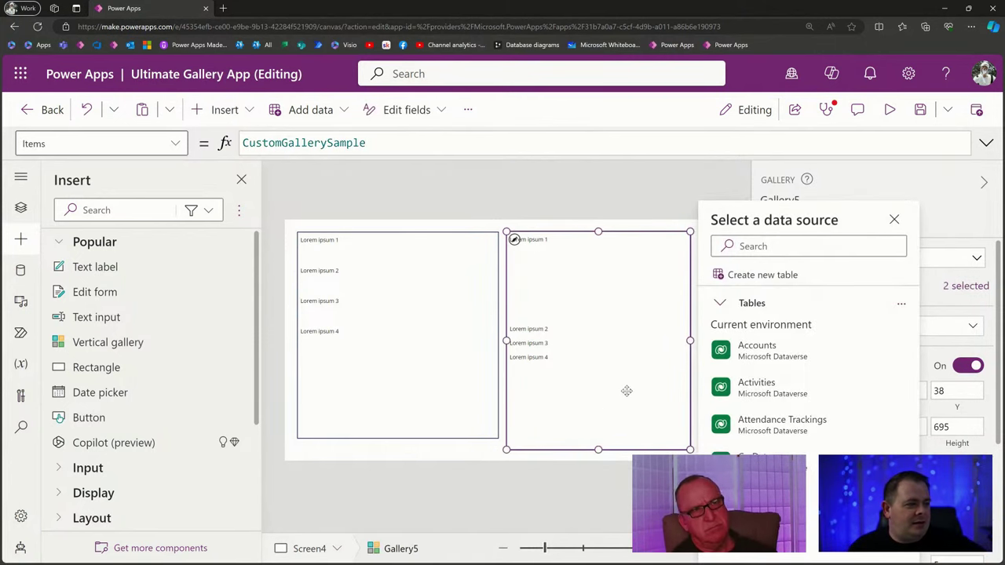
pyautogui.click(407, 382)
pyautogui.click(705, 223)
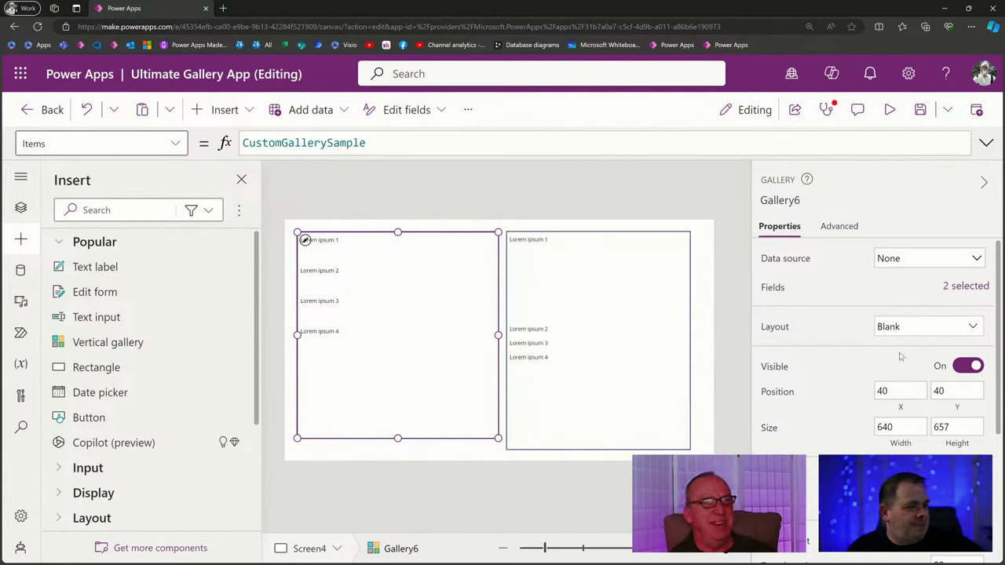
pyautogui.scroll(-2, 911, 365)
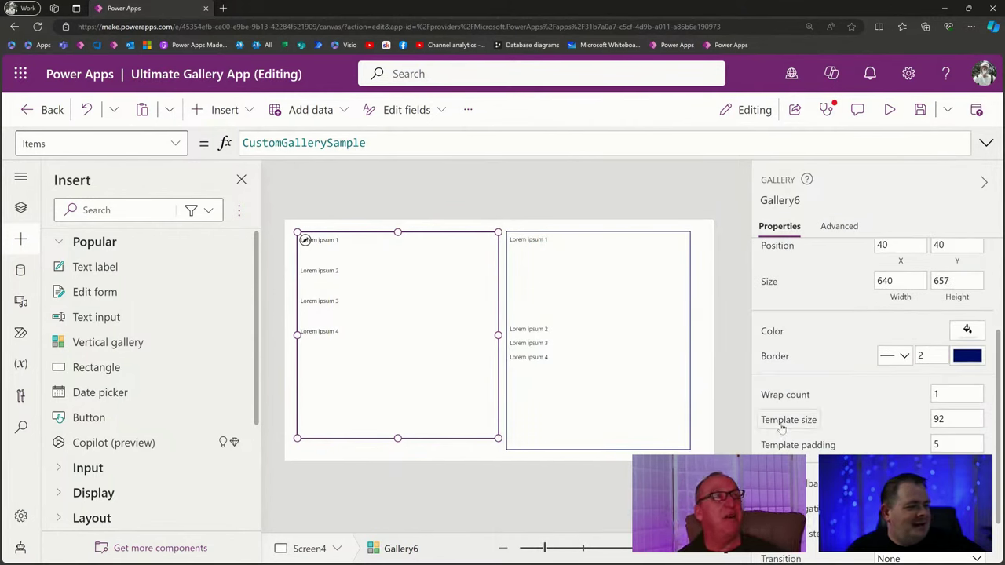
pyautogui.moveTo(954, 420); pyautogui.dragTo(902, 421)
pyautogui.click(611, 413)
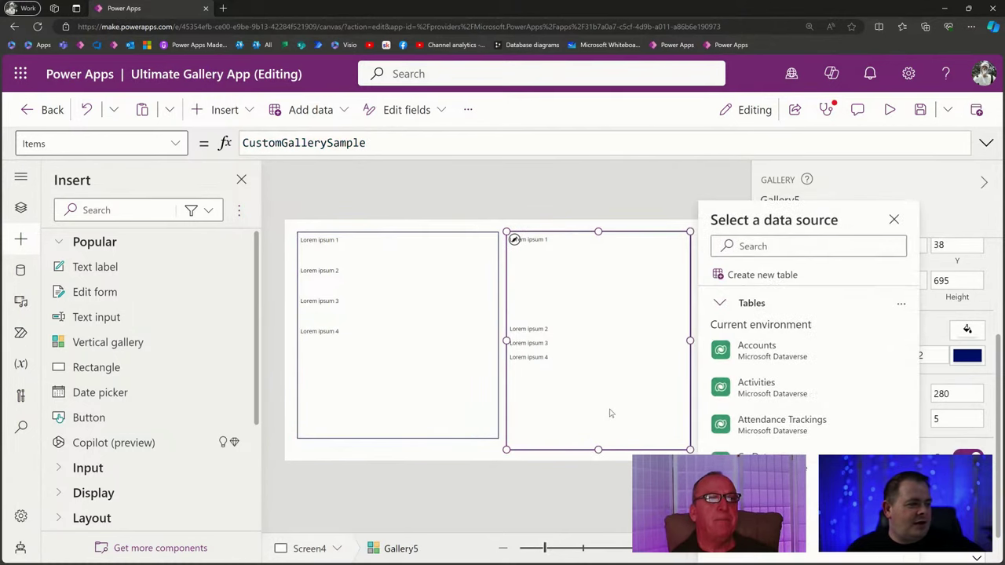
pyautogui.click(967, 391)
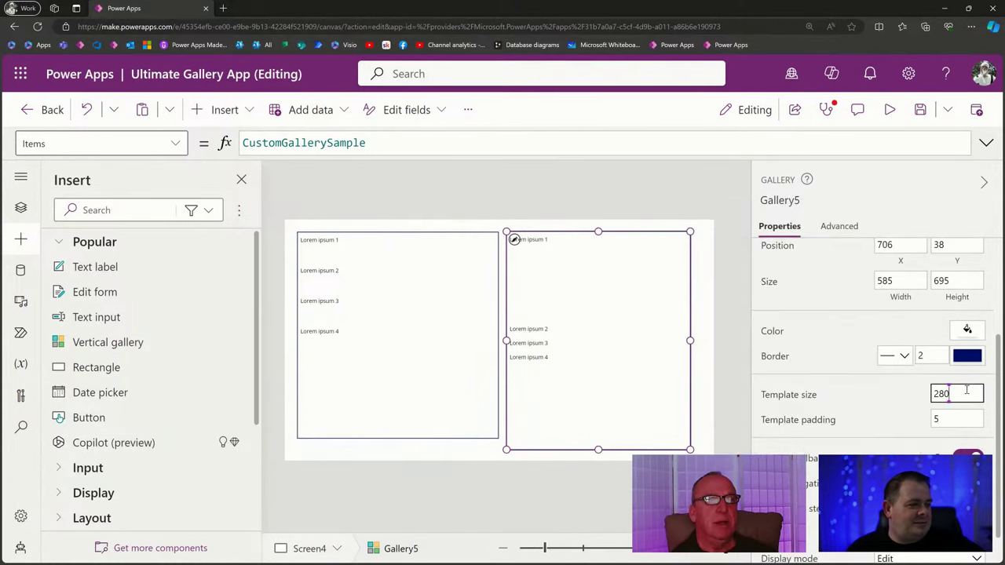
# Set the vertical gallery's Template size to 280 and preview the app.
pyautogui.click(402, 397)
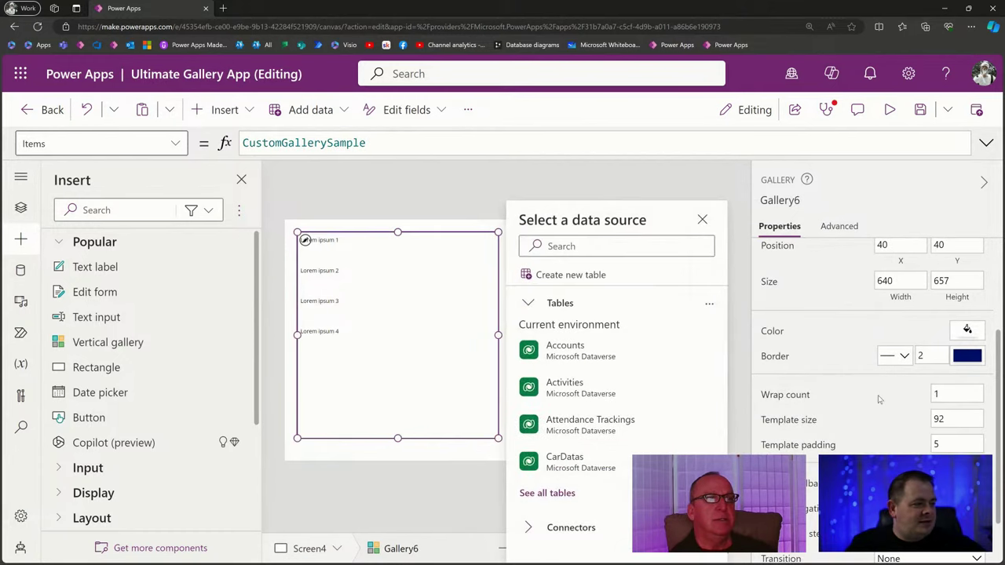
pyautogui.moveTo(951, 424); pyautogui.dragTo(880, 426)
pyautogui.write('280')
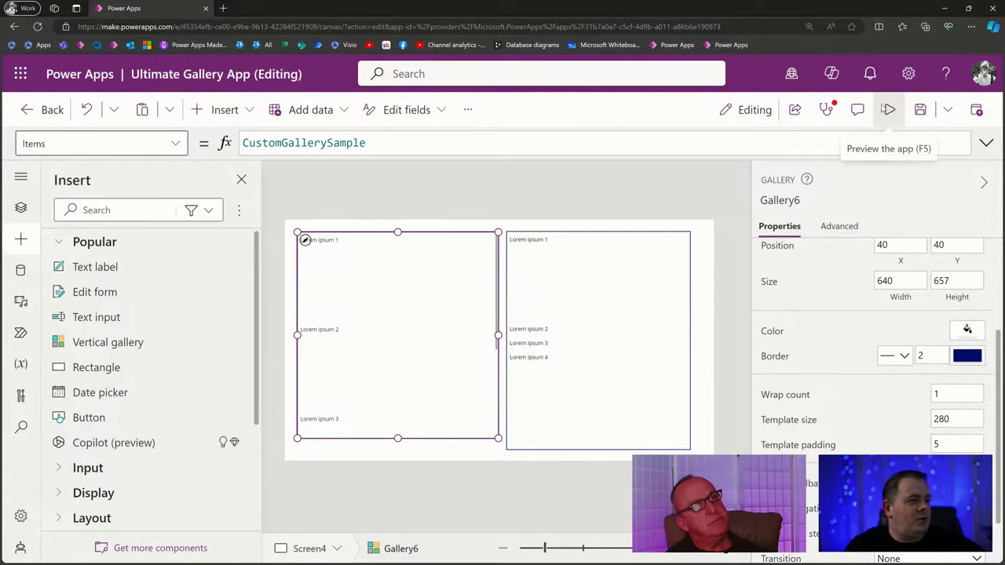
pyautogui.click(890, 110)
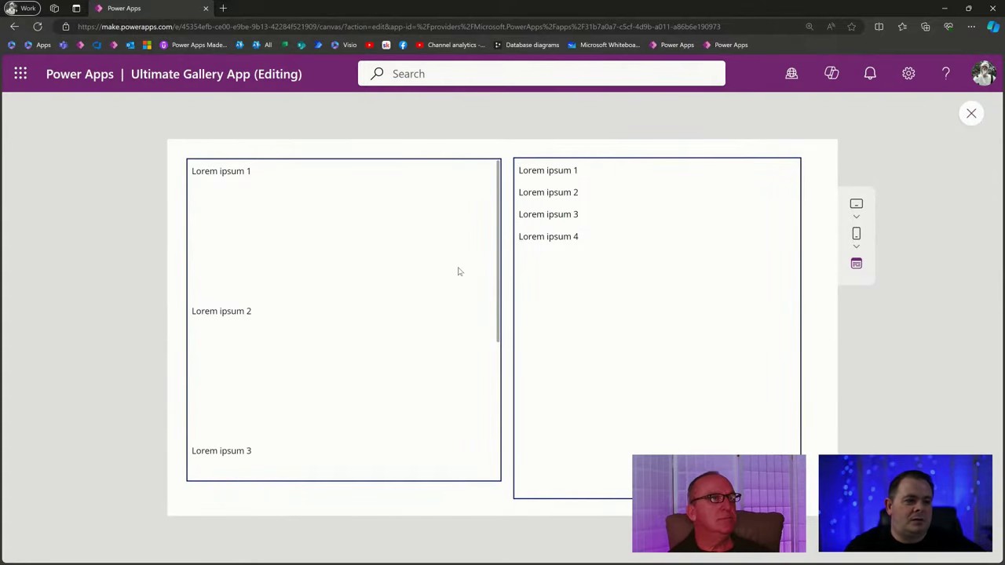
# Back in the editor, copy the right gallery's Lorem ipsum heading label and move the duplicate to the row's right side.
pyautogui.scroll(-3, 460, 271)
pyautogui.scroll(3, 462, 283)
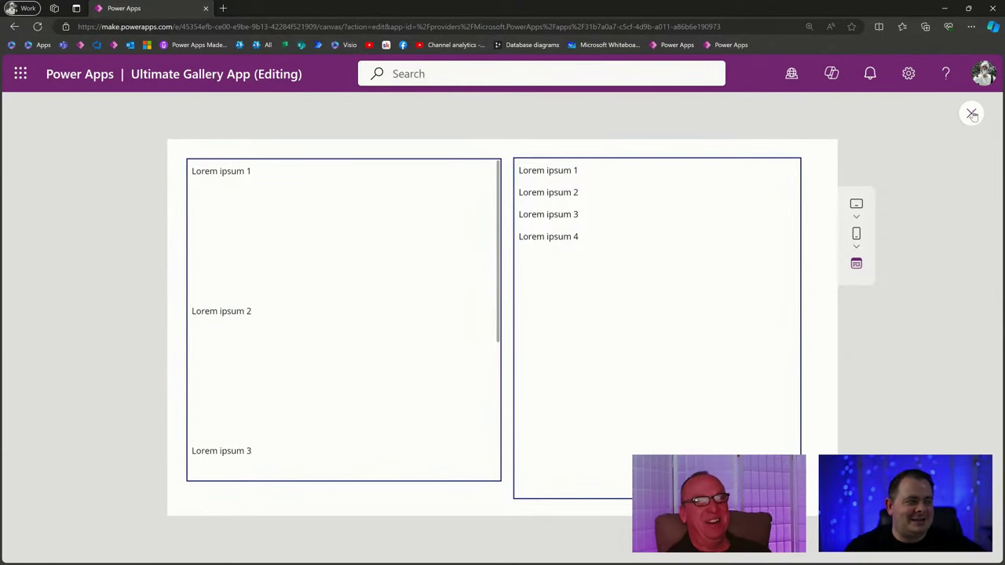
pyautogui.click(973, 114)
pyautogui.click(559, 247)
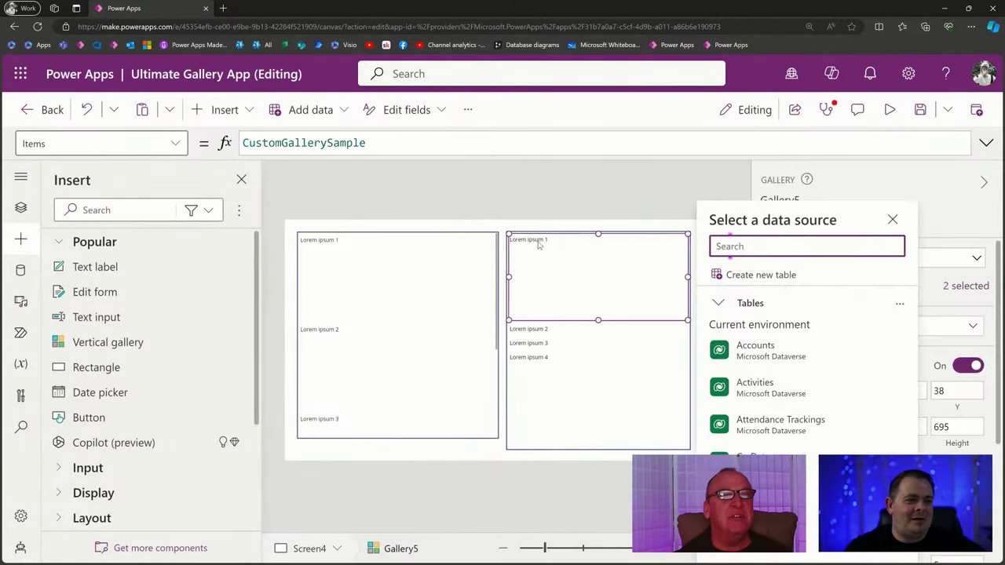
pyautogui.click(533, 245)
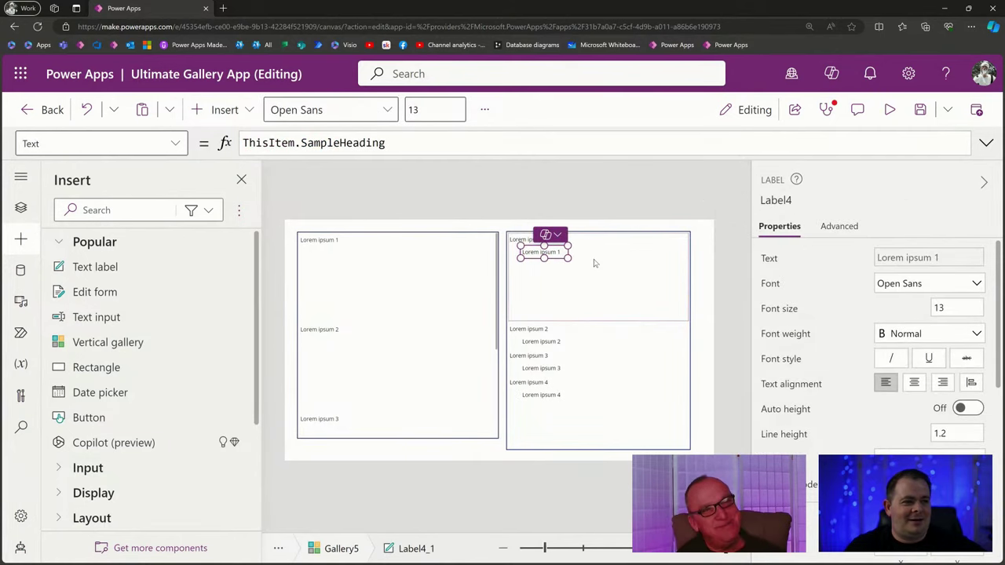
pyautogui.hotkey('ctrl', 'c')
pyautogui.hotkey('ctrl', 'v')
pyautogui.moveTo(555, 248); pyautogui.dragTo(658, 298)
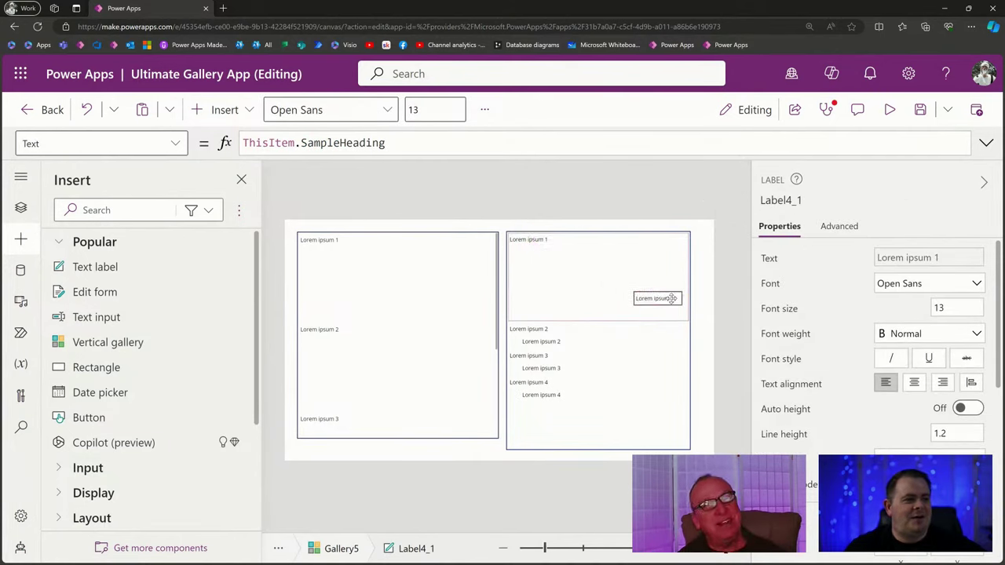
# Preview the app to see both galleries with the duplicated label.
pyautogui.click(890, 109)
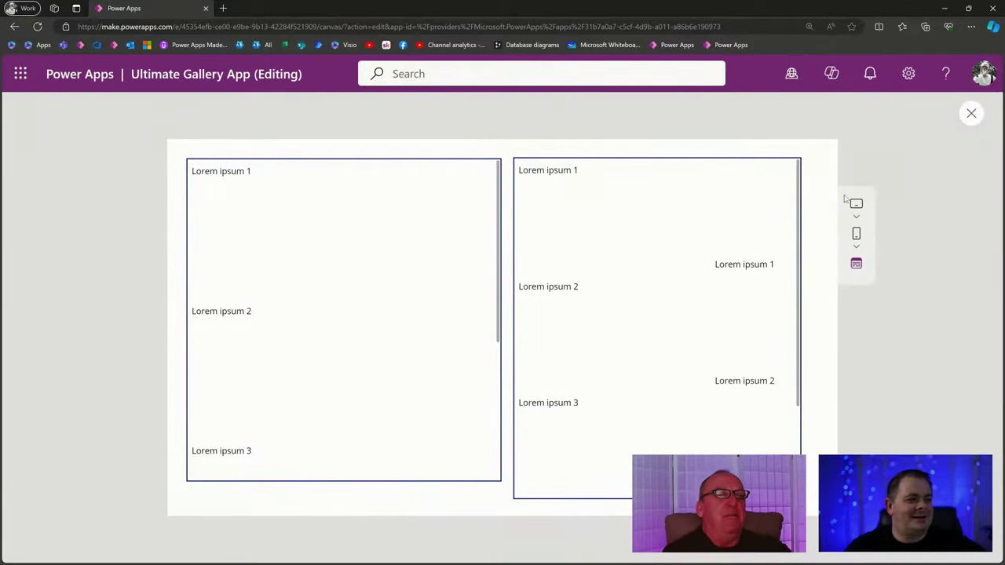
pyautogui.scroll(-2, 646, 366)
pyautogui.scroll(2, 644, 367)
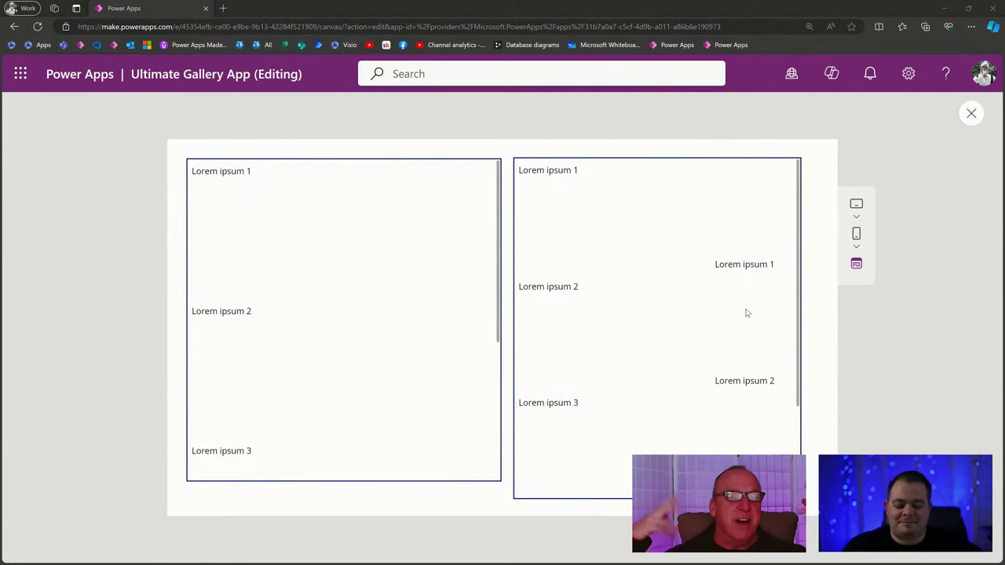
# Move the duplicated Lorem ipsum label Label4_1 up to the top-right of the gallery row.
pyautogui.click(971, 113)
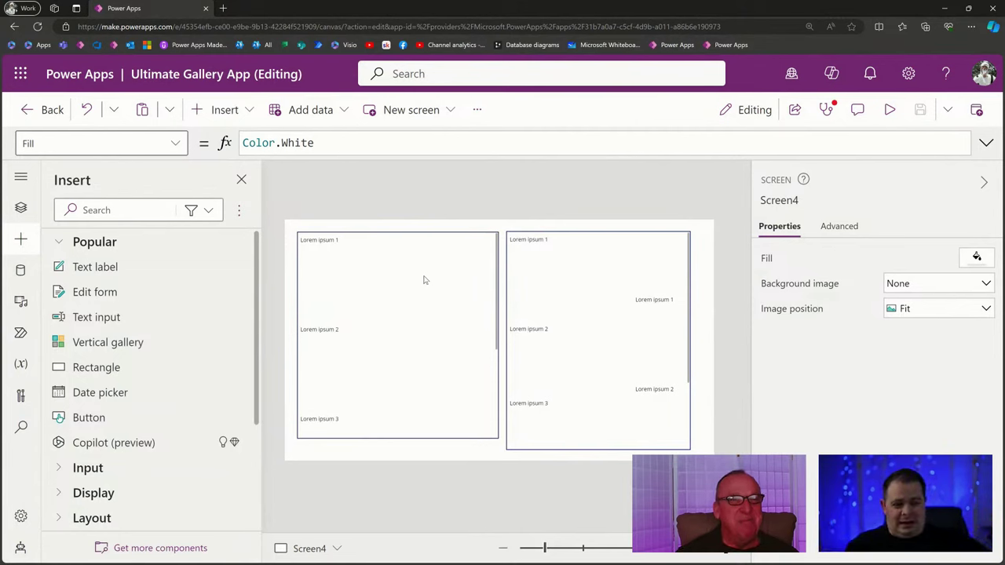
pyautogui.click(651, 305)
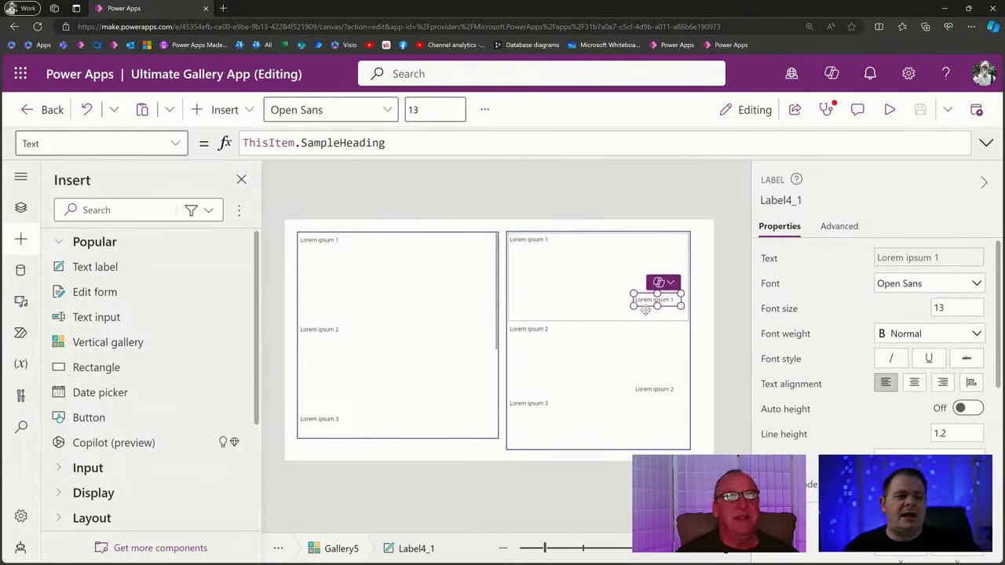
pyautogui.click(648, 299)
pyautogui.moveTo(649, 299); pyautogui.dragTo(646, 245)
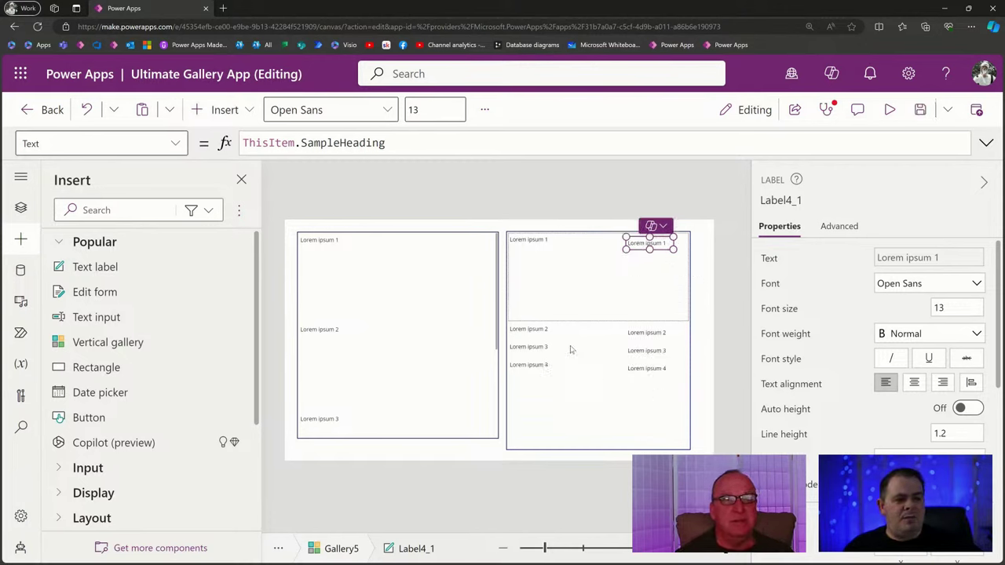
# Check the tighter two-column row layout in preview, then return to the editor.
pyautogui.click(891, 112)
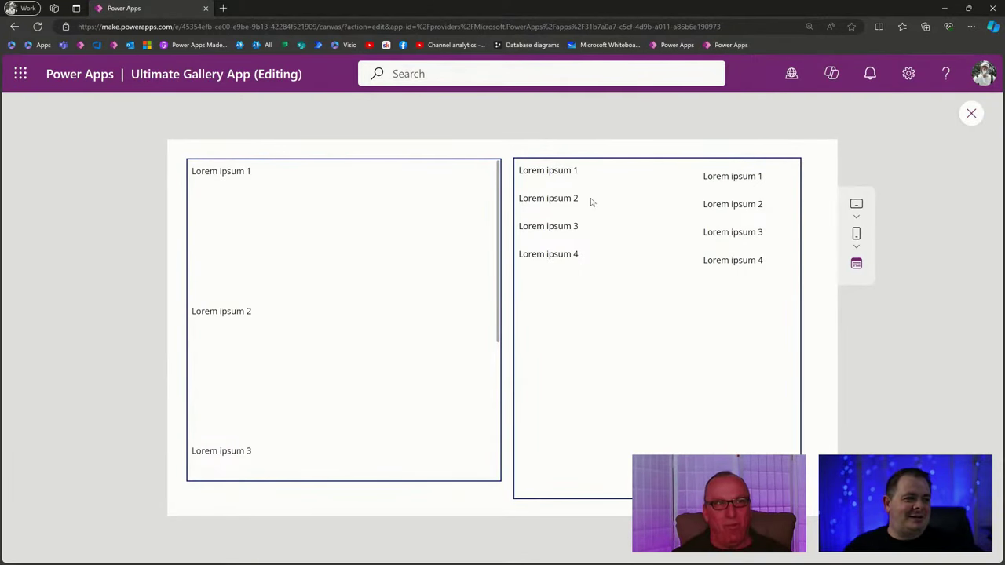
pyautogui.moveTo(529, 198); pyautogui.dragTo(770, 205)
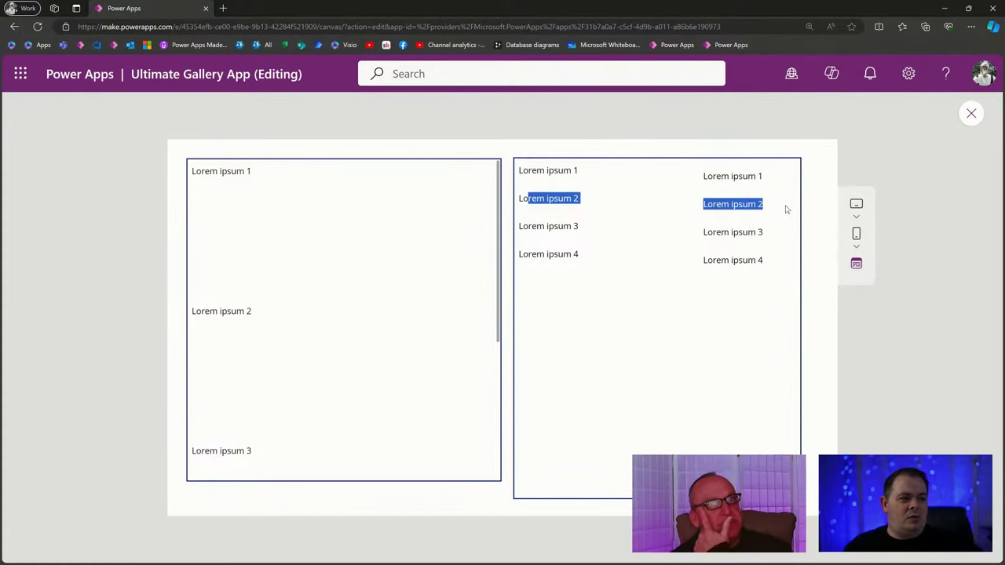
pyautogui.click(541, 199)
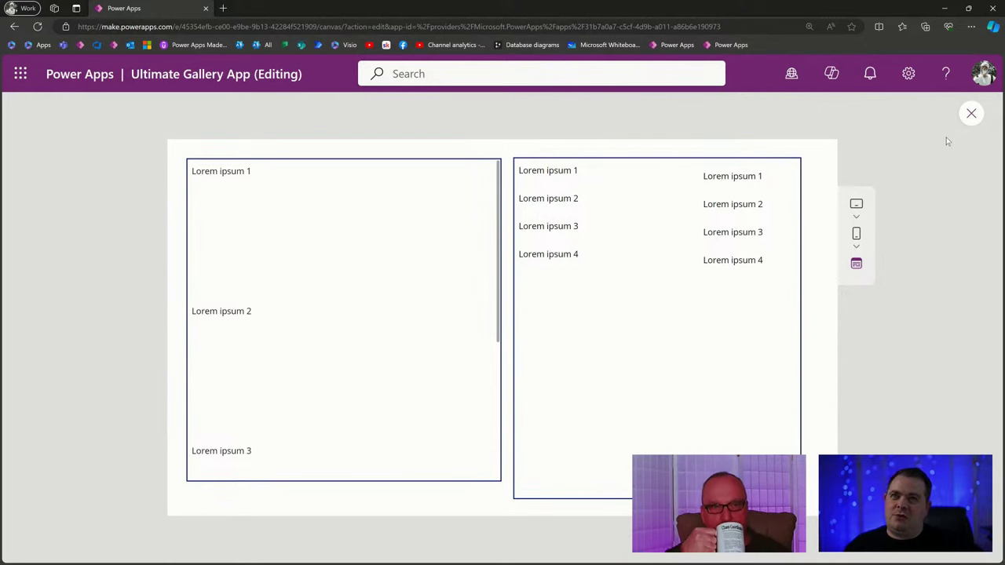
pyautogui.click(972, 114)
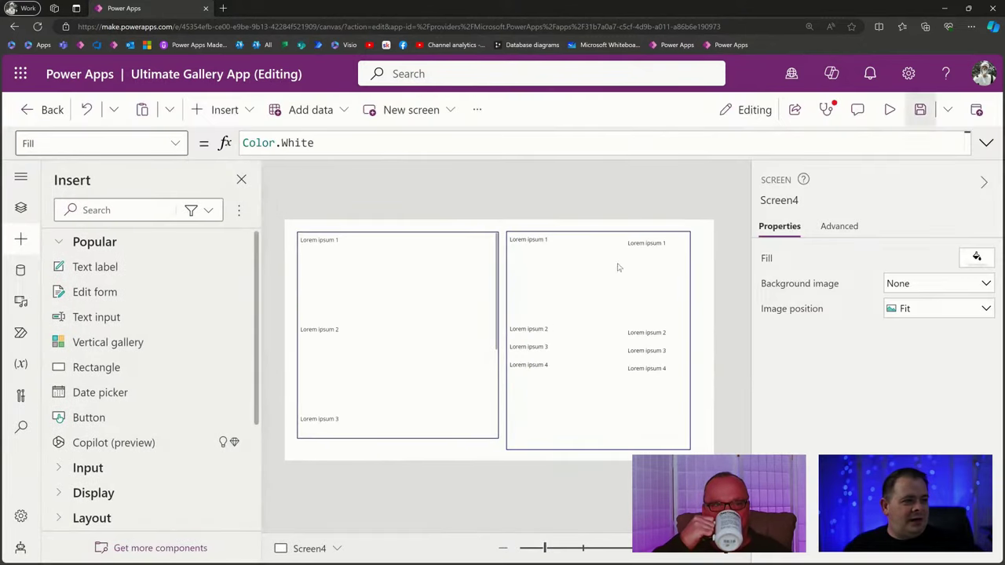
pyautogui.click(577, 350)
pyautogui.doubleClick(314, 140)
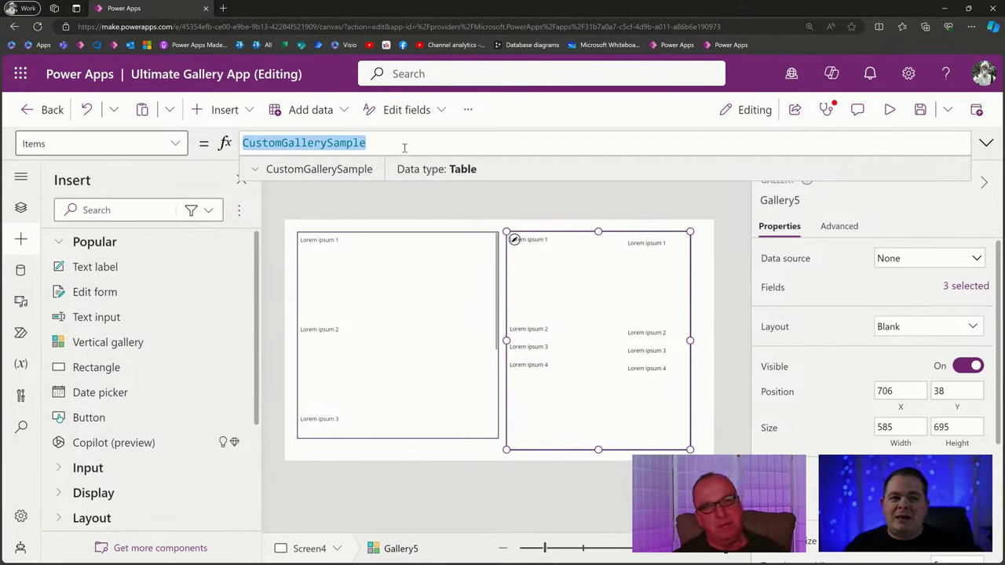
pyautogui.click(256, 171)
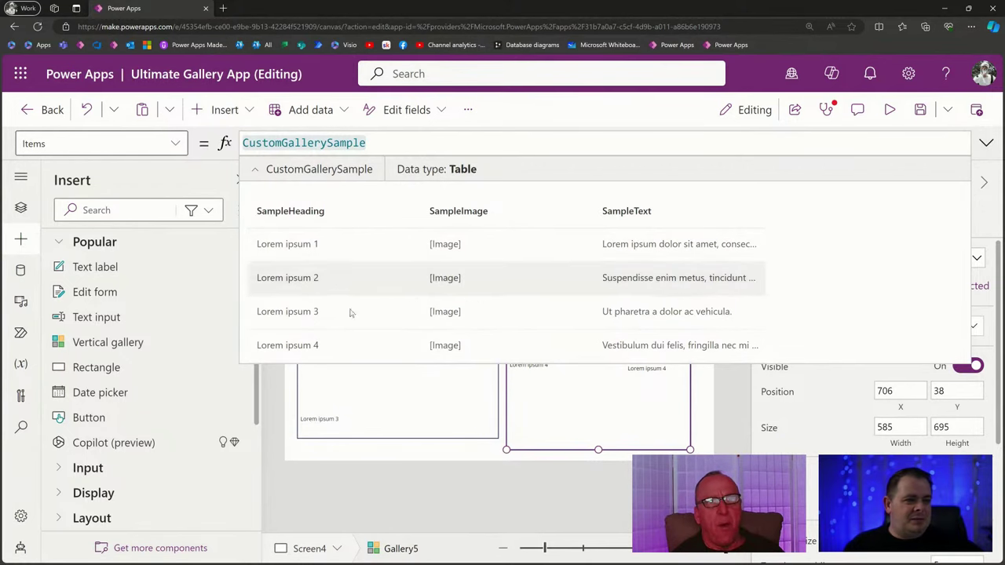
pyautogui.click(987, 143)
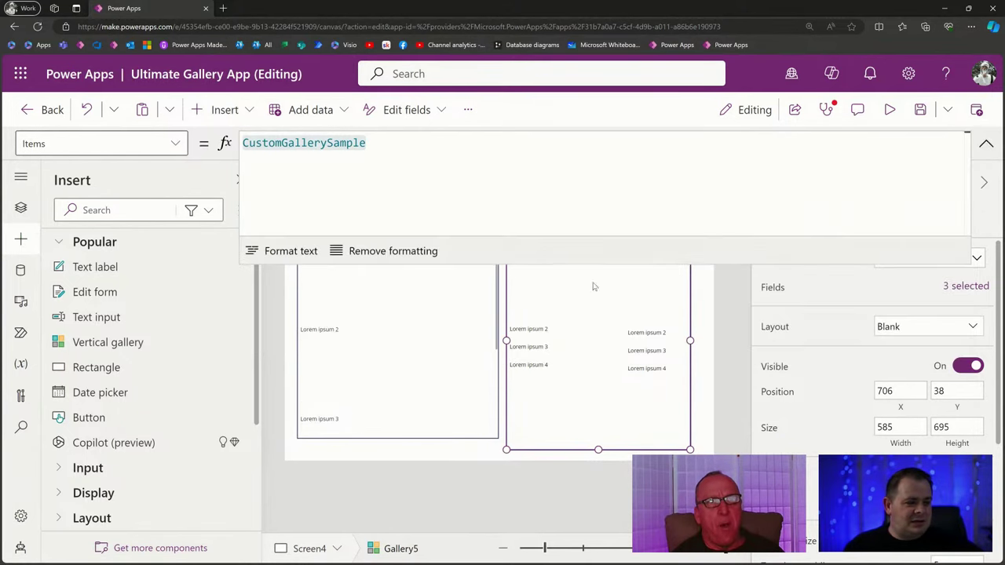
pyautogui.click(987, 143)
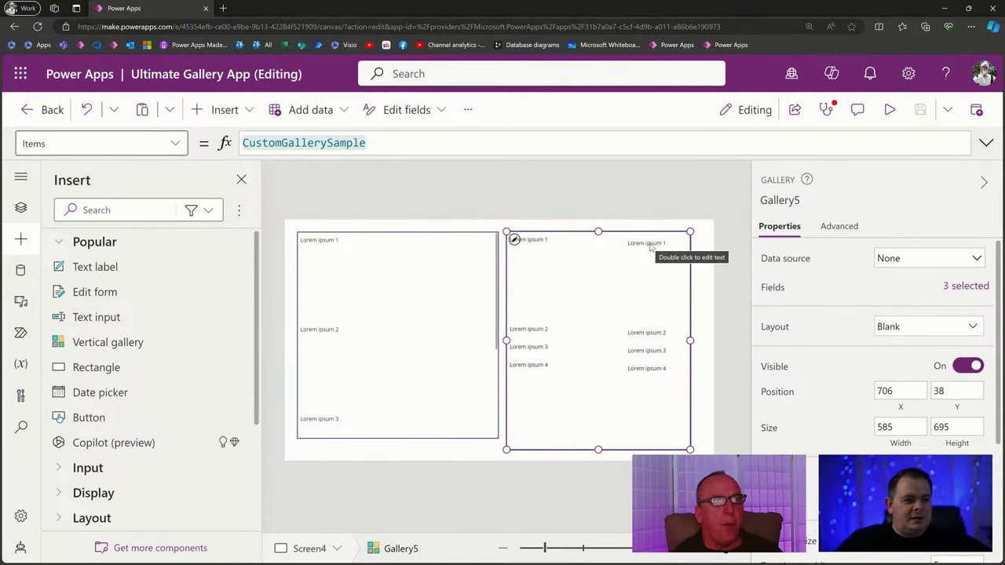
pyautogui.click(540, 241)
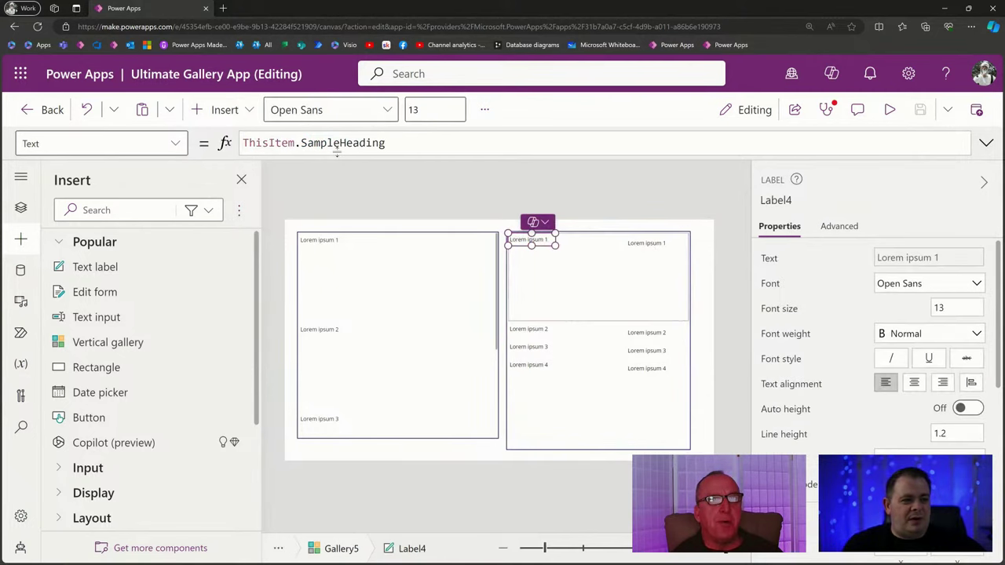
pyautogui.click(440, 140)
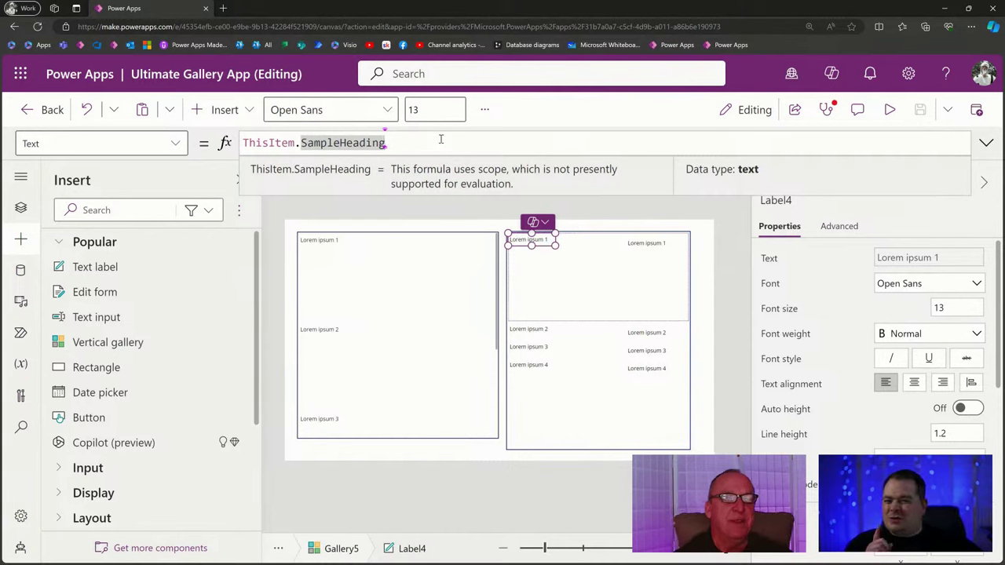
pyautogui.click(599, 374)
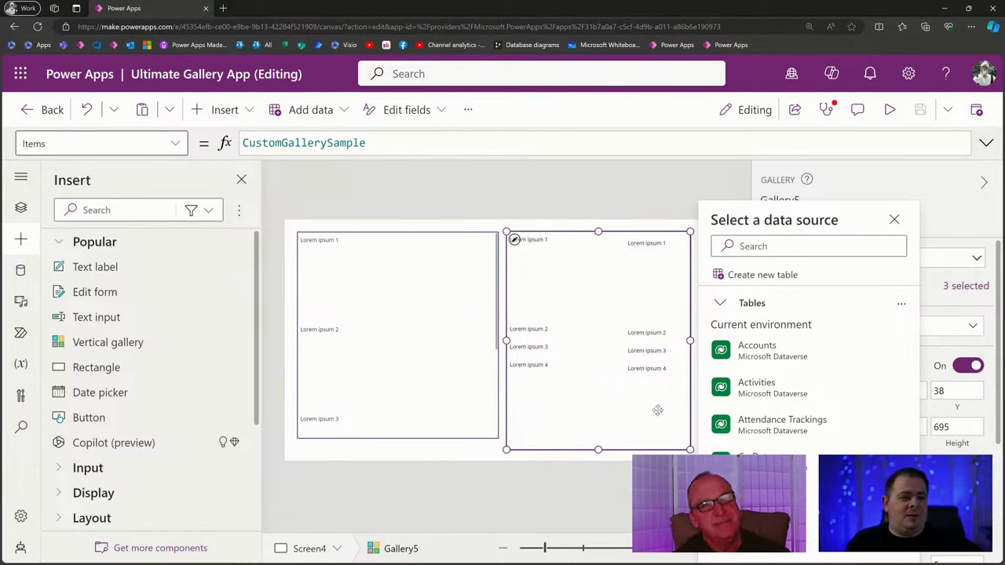
# Open Screen1, inspect the green Gallery1's Wrap count of 1, and start the preview.
pyautogui.click(386, 312)
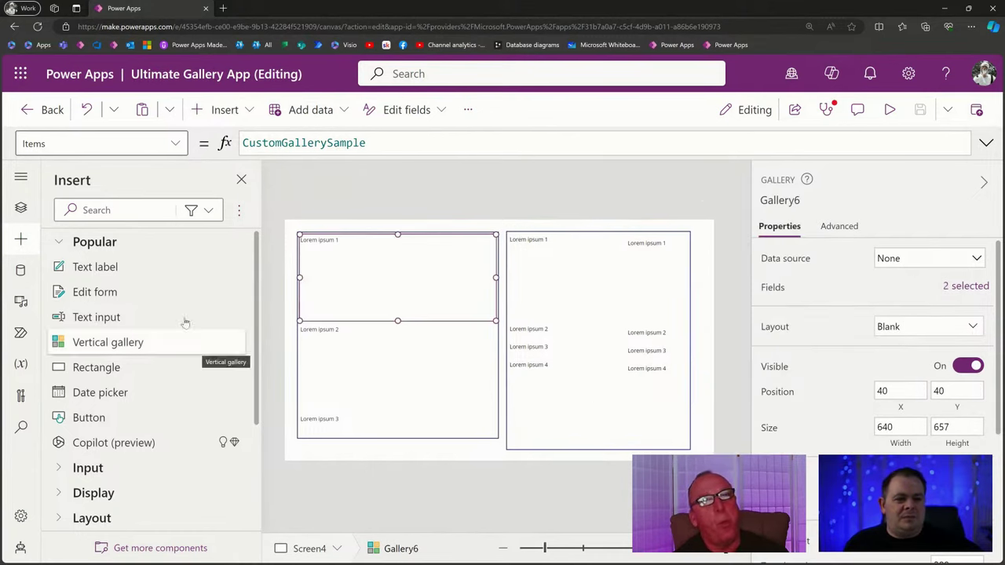
pyautogui.click(20, 207)
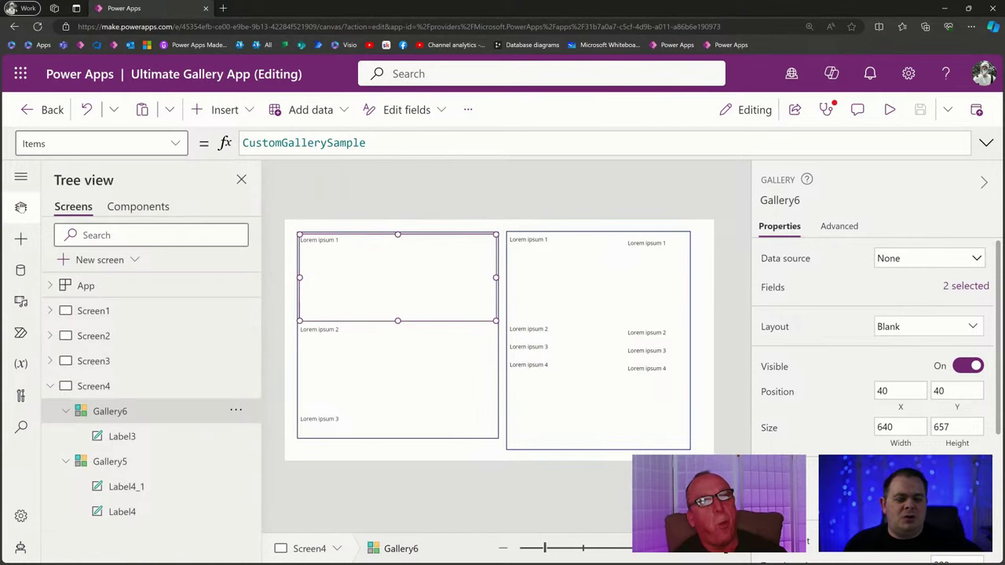
pyautogui.click(135, 314)
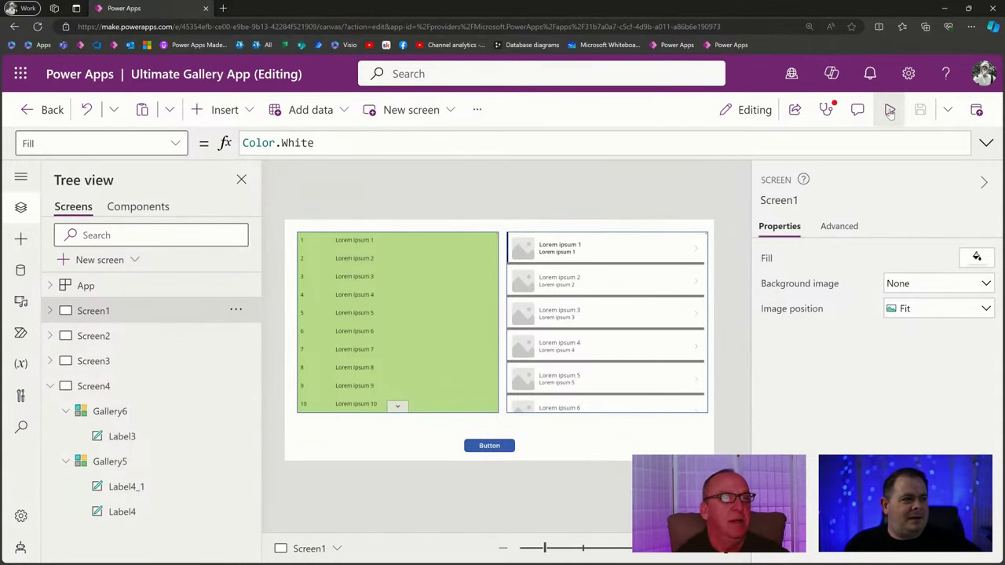
pyautogui.click(415, 322)
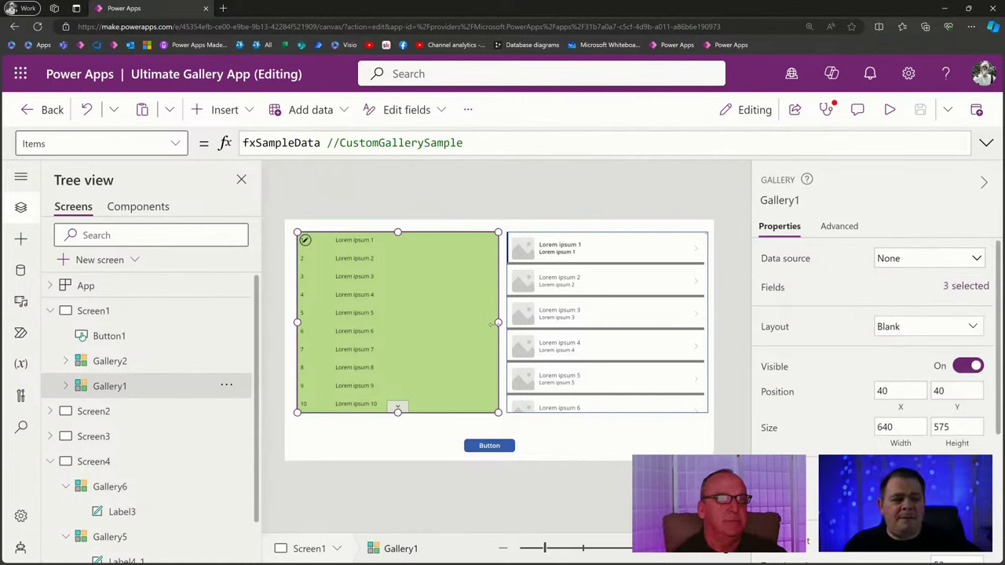
pyautogui.scroll(-1, 849, 359)
pyautogui.scroll(-1, 848, 359)
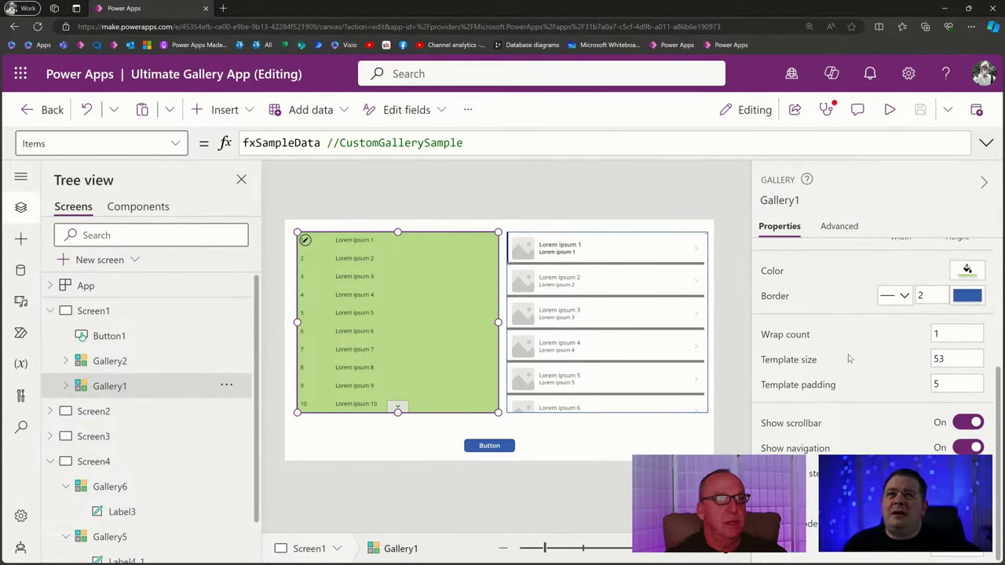
pyautogui.click(946, 335)
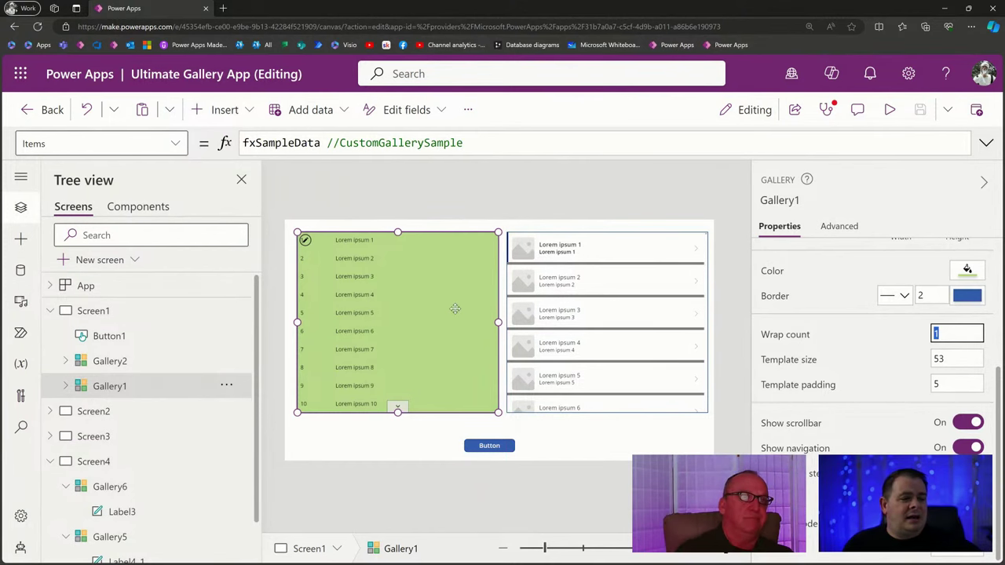
pyautogui.click(888, 112)
# Scroll the green gallery down to row 2688 in preview, then exit and reselect Gallery1.
pyautogui.scroll(-3, 501, 165)
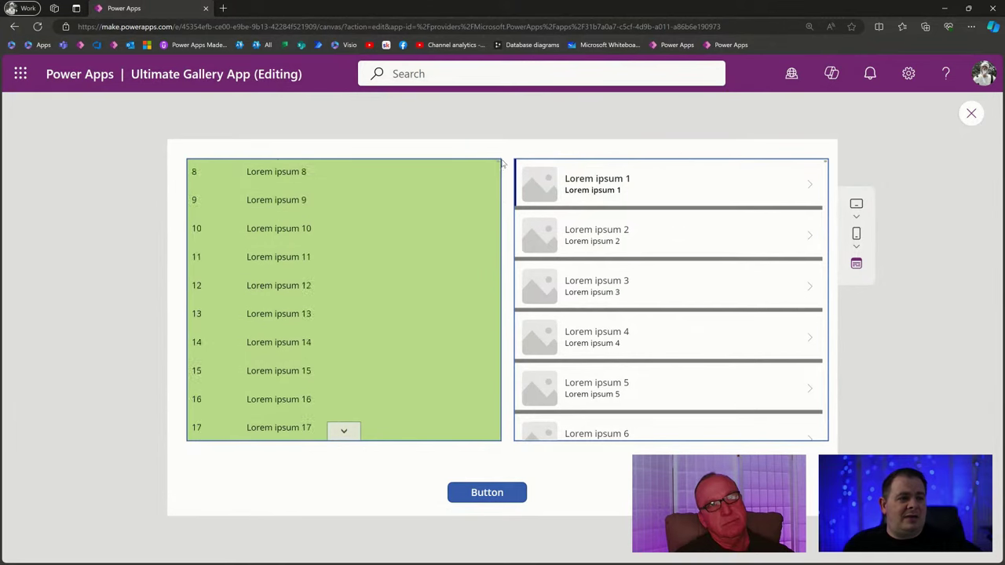
pyautogui.scroll(-2, 503, 164)
pyautogui.scroll(-2, 497, 226)
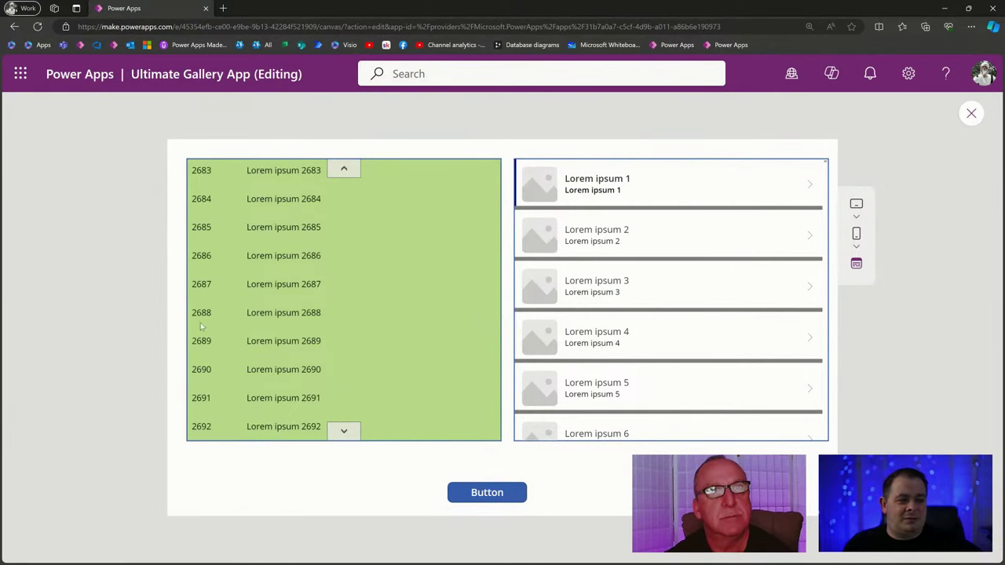
pyautogui.doubleClick(204, 312)
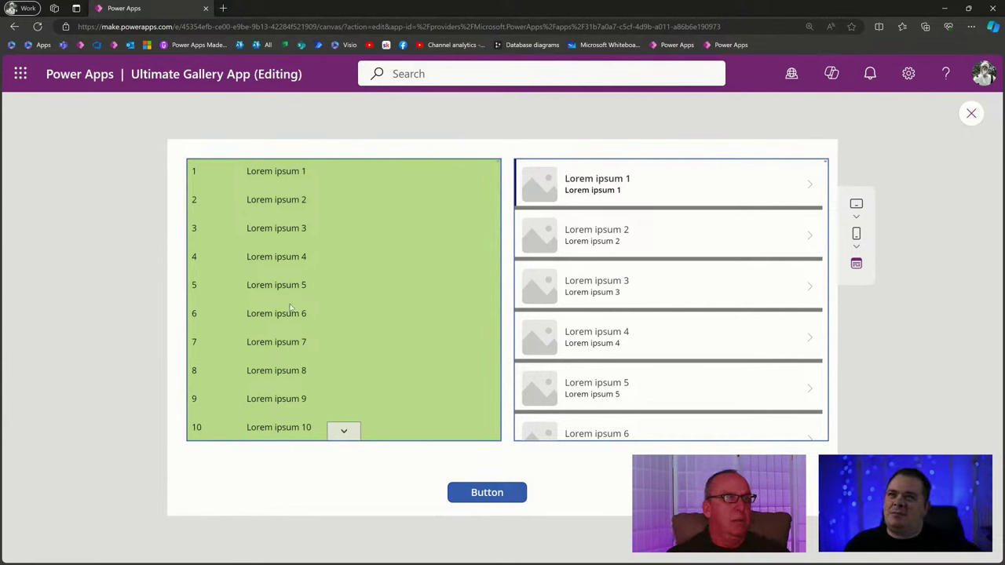
pyautogui.click(970, 112)
pyautogui.click(427, 328)
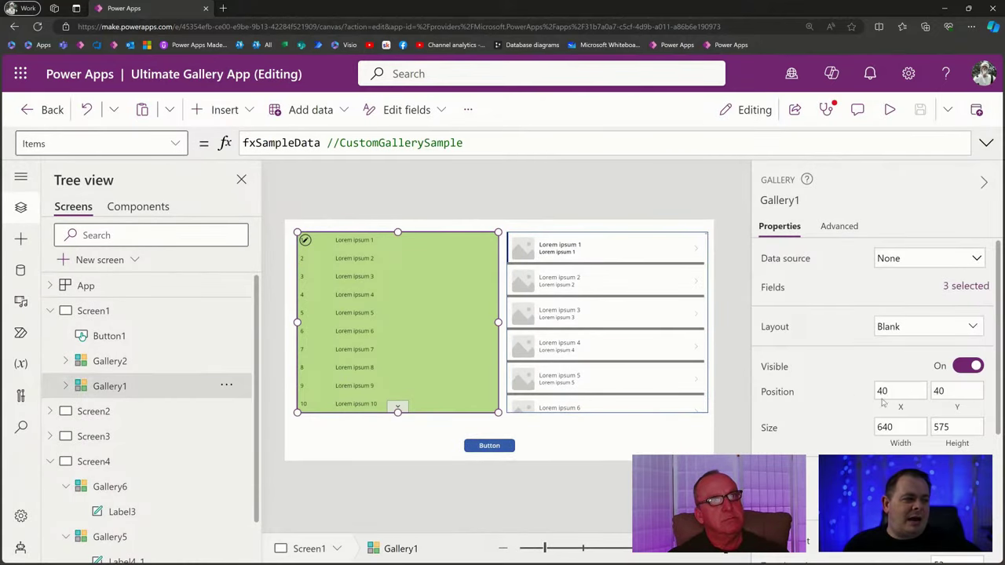
# Set Gallery1's Wrap count to 2, preview the two-column rows, then exit the preview.
pyautogui.scroll(-5, 883, 400)
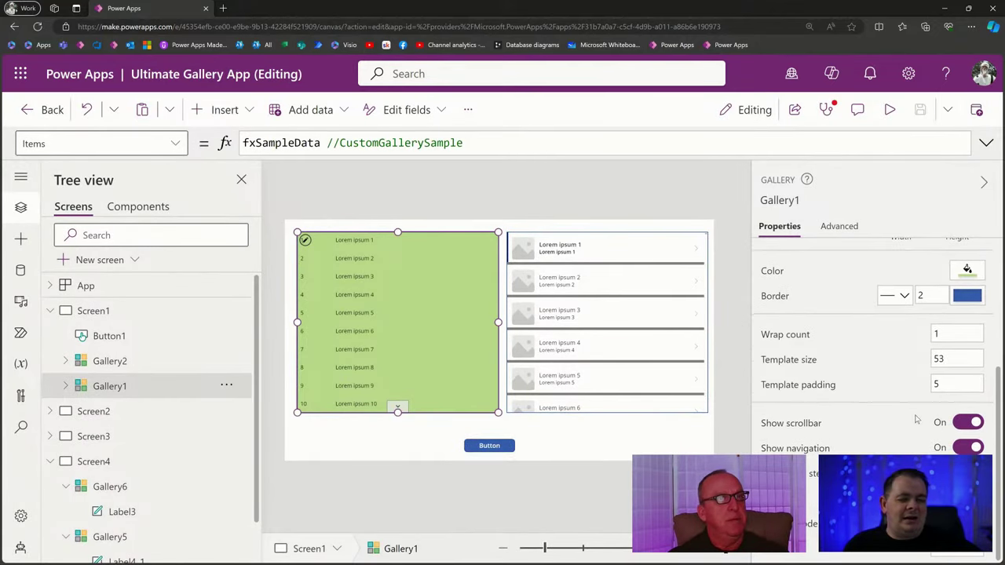
pyautogui.click(935, 336)
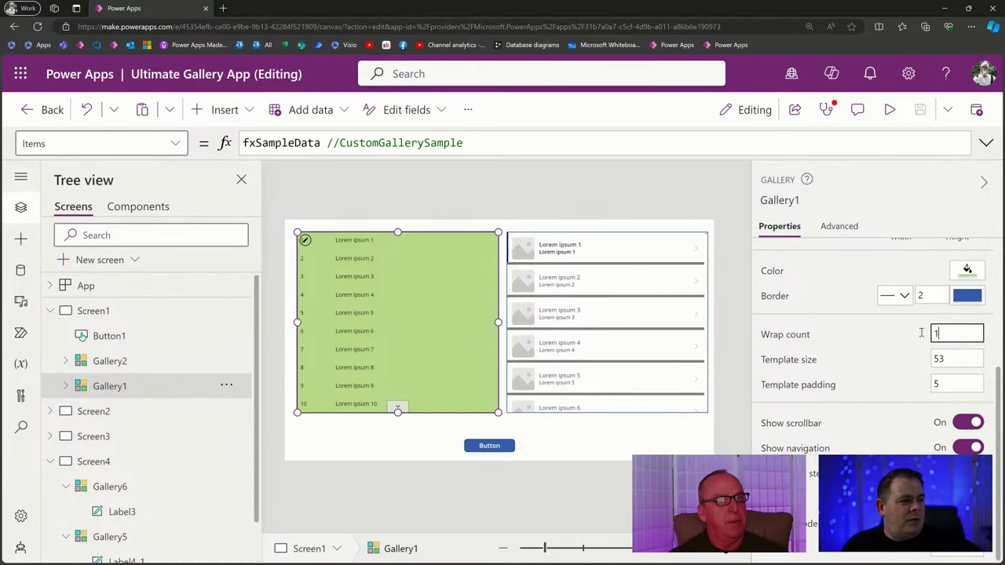
pyautogui.write('2')
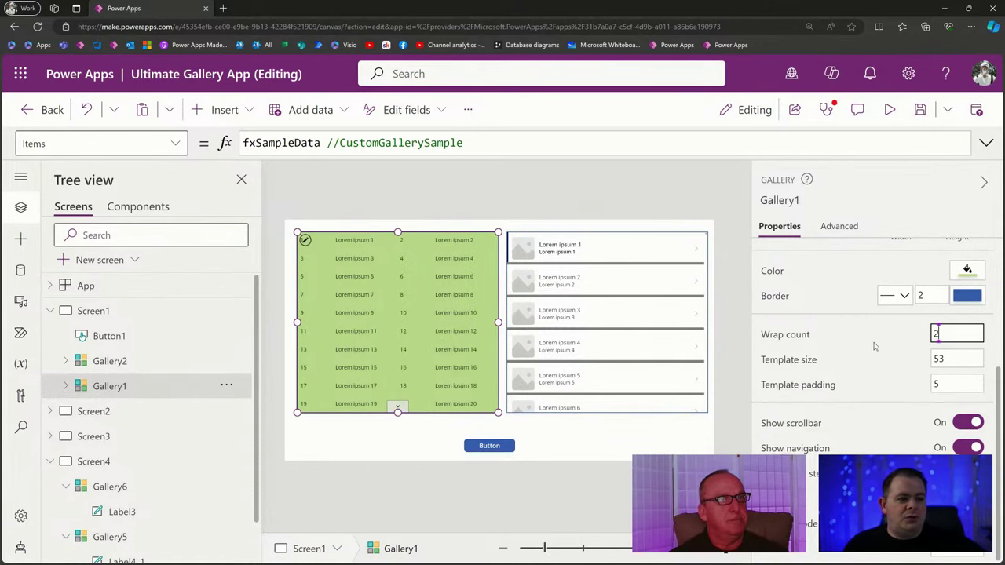
pyautogui.click(893, 111)
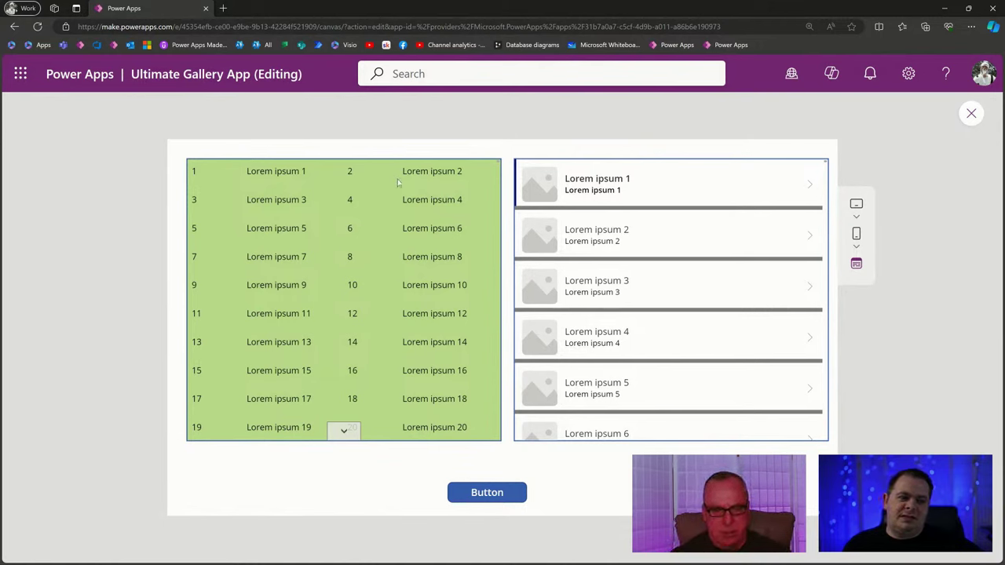
pyautogui.moveTo(266, 171); pyautogui.dragTo(272, 171)
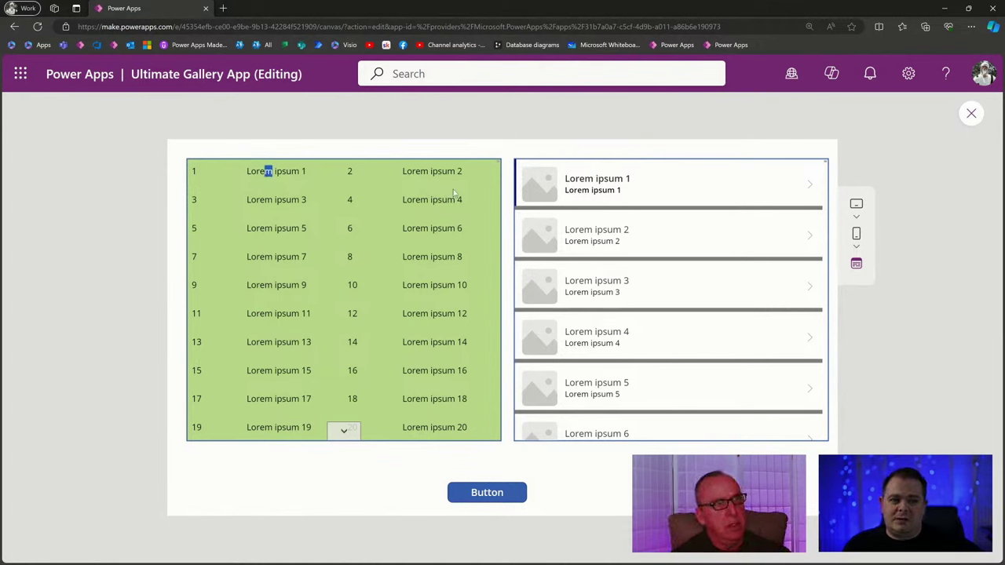
pyautogui.click(971, 113)
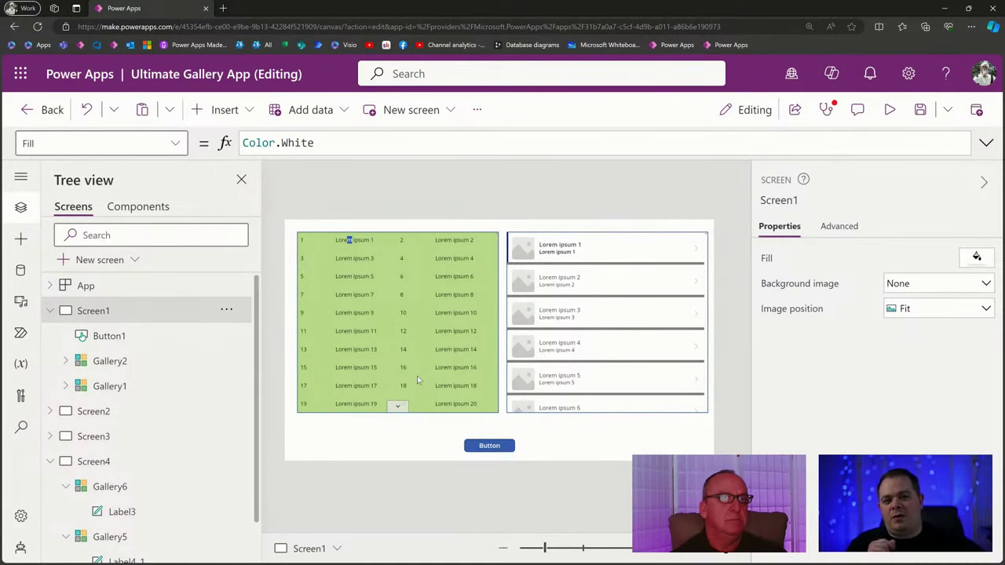
# Inspect Gallery1's WrapCount formula in its Properties.
pyautogui.click(426, 356)
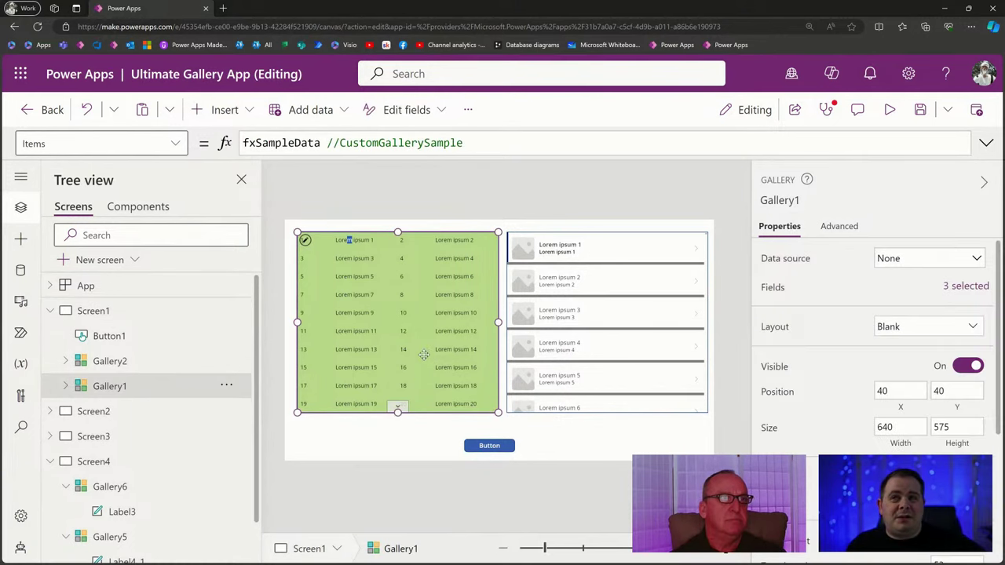
pyautogui.scroll(-3, 778, 385)
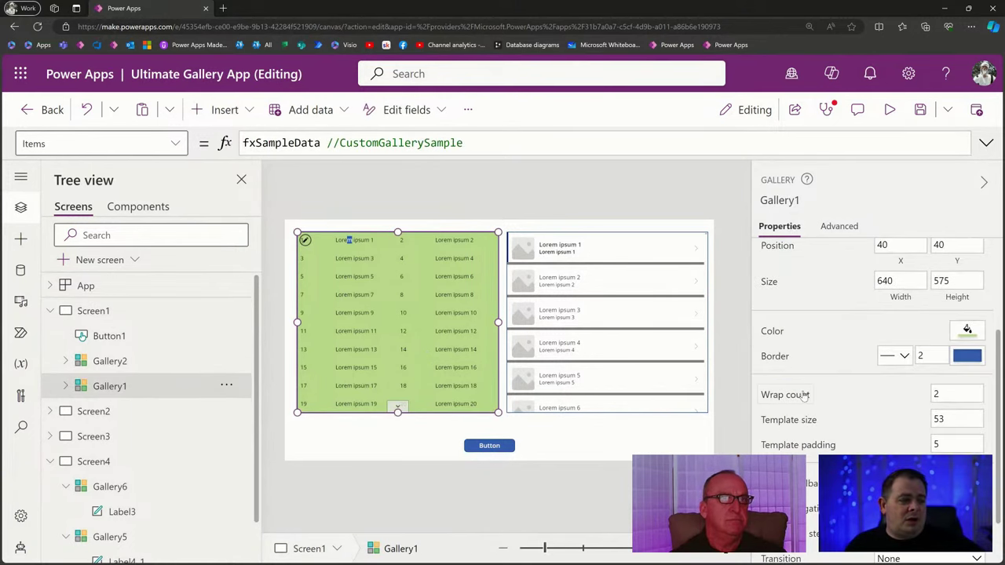
pyautogui.click(801, 395)
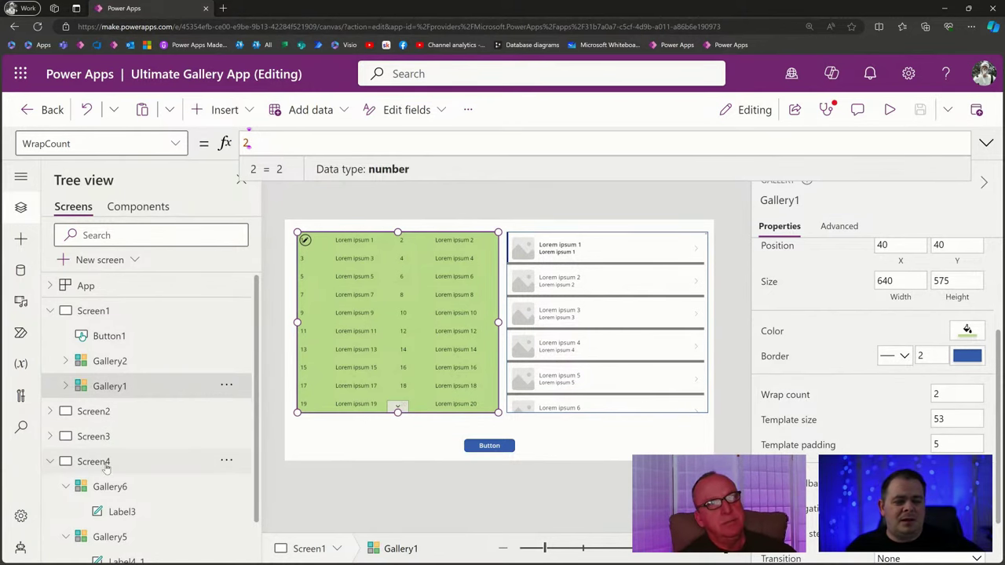
# On Screen4, inspect Gallery5 and Gallery6 properties, closing each data source picker, then return to Screen1.
pyautogui.click(93, 462)
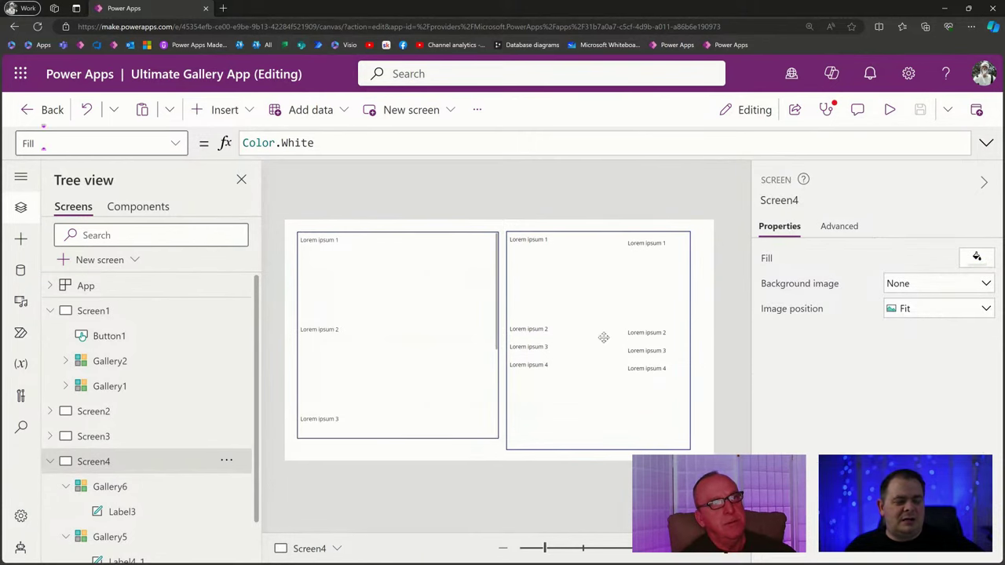
pyautogui.click(603, 338)
pyautogui.click(893, 220)
pyautogui.scroll(-3, 911, 369)
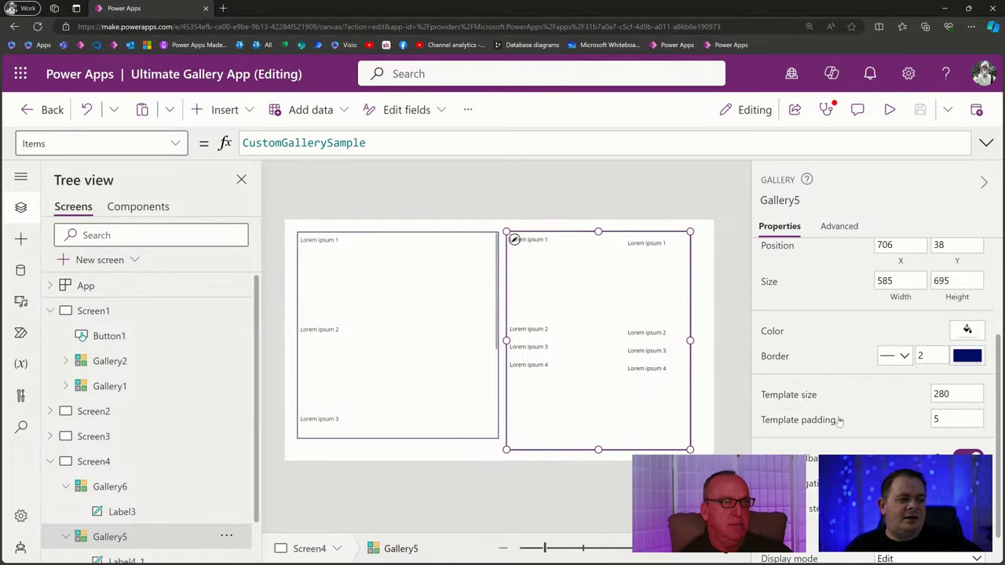
pyautogui.click(432, 393)
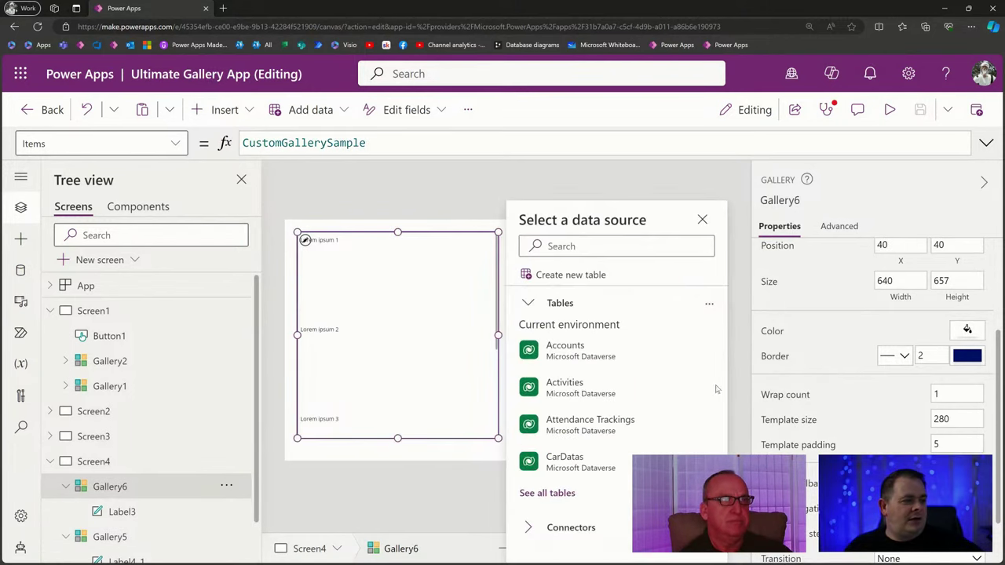
pyautogui.click(703, 219)
pyautogui.click(610, 342)
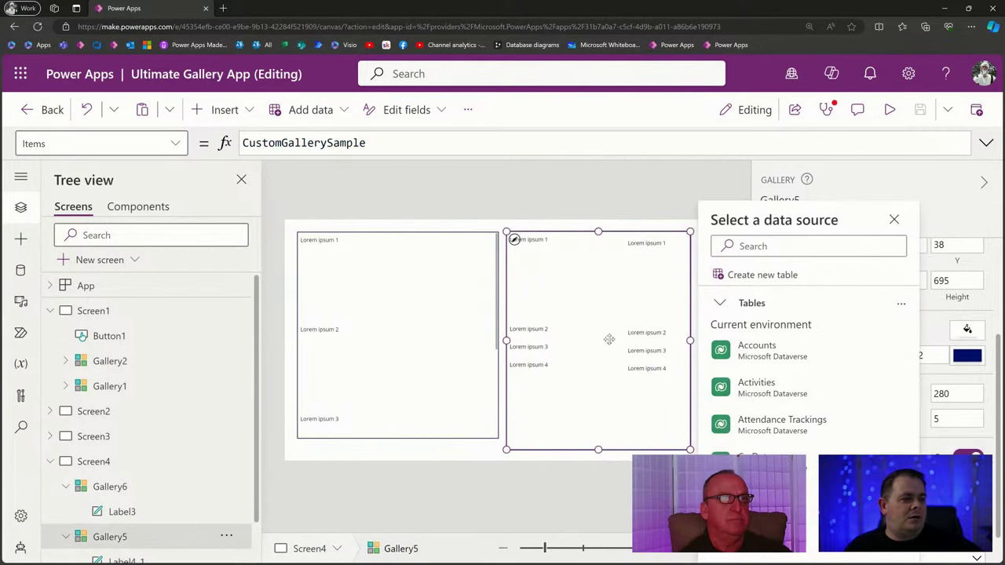
pyautogui.click(893, 220)
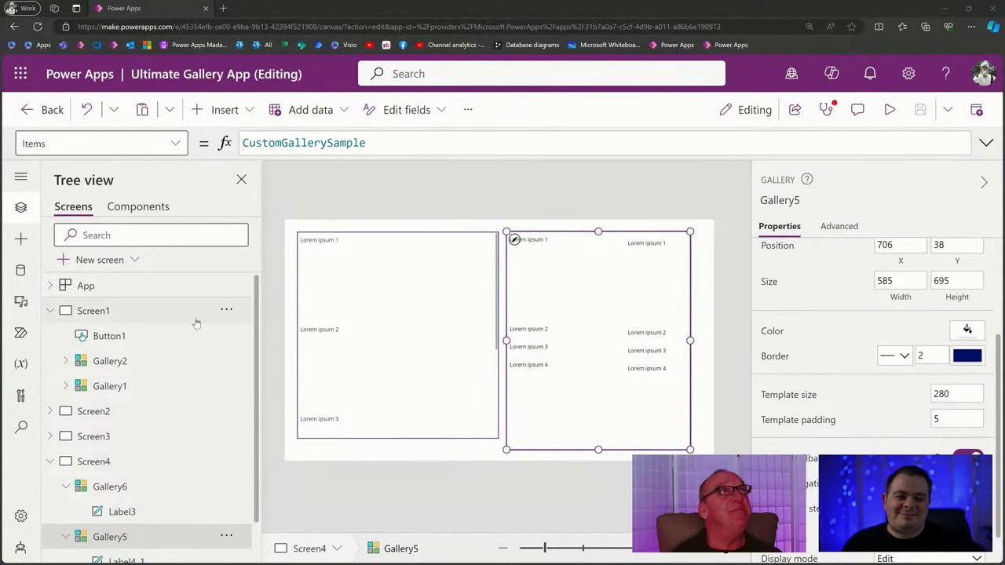
pyautogui.click(130, 315)
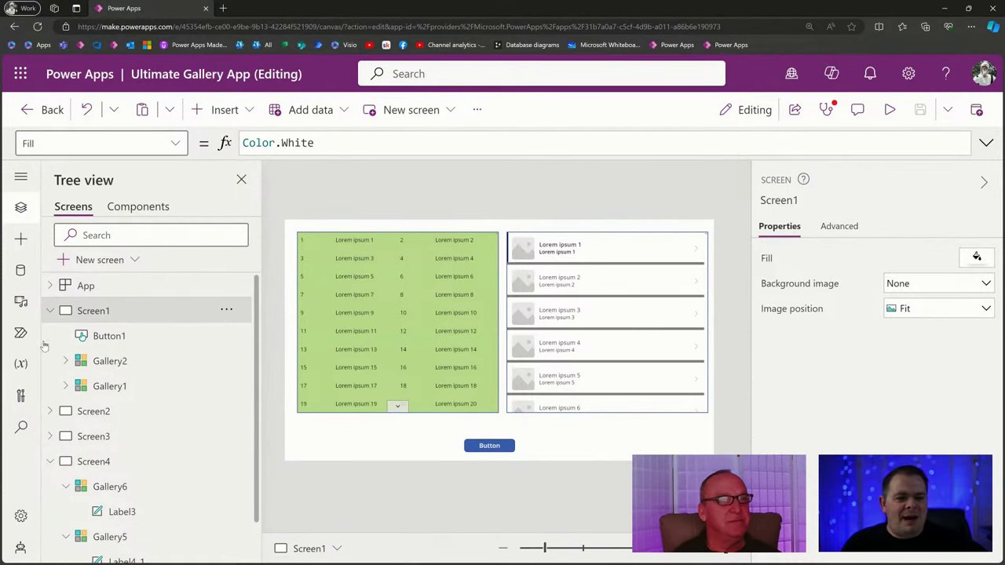
# Set Gallery1's Wrap count back to 1 and select Gallery2.
pyautogui.click(50, 461)
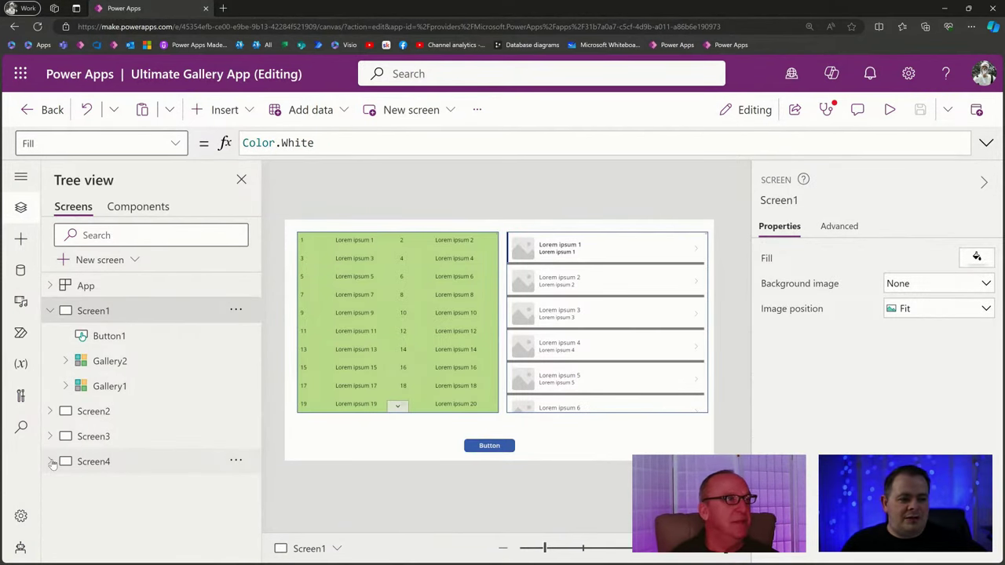
pyautogui.click(397, 363)
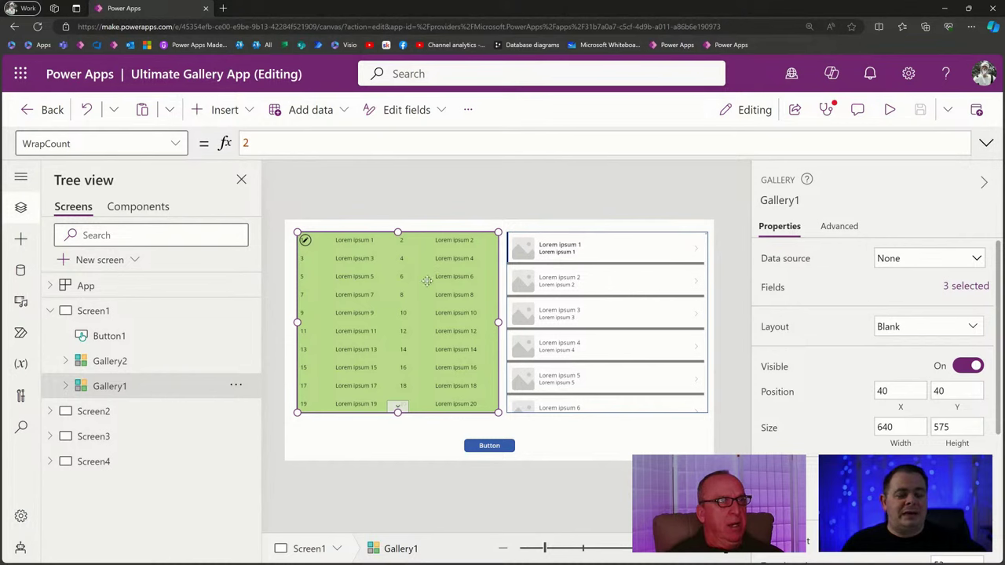
pyautogui.scroll(-3, 885, 393)
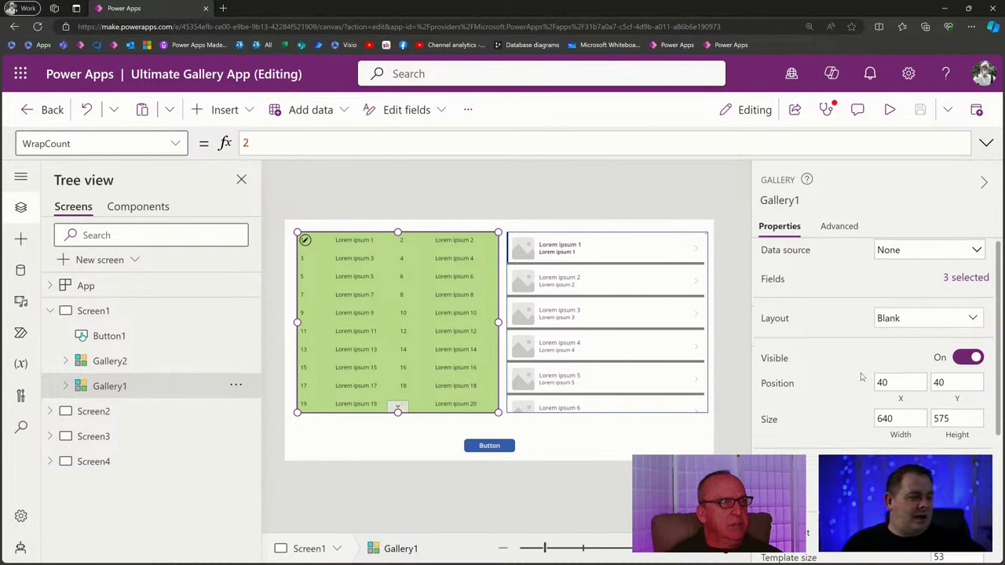
pyautogui.click(971, 397)
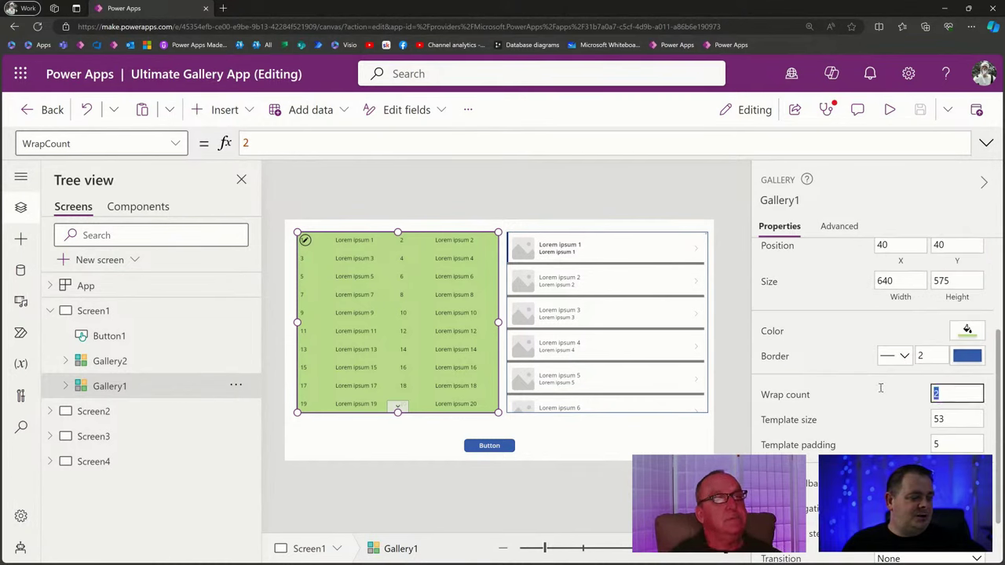
pyautogui.click(429, 217)
pyautogui.click(602, 311)
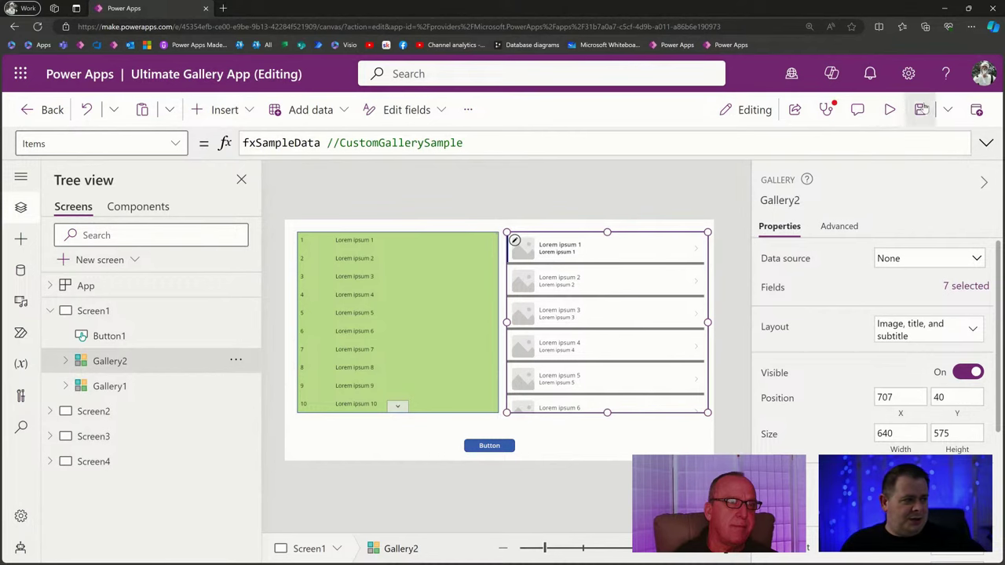
# Preview the app, selecting items 2 through 5 and then item 1 in Gallery2, then switch to the notes.
pyautogui.click(890, 109)
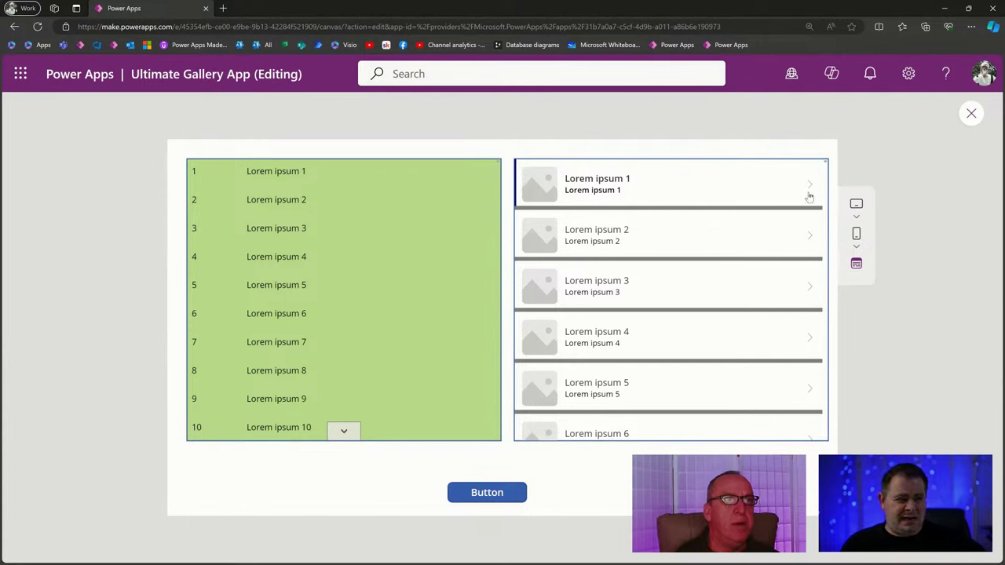
pyautogui.scroll(-8, 718, 314)
pyautogui.scroll(7, 707, 315)
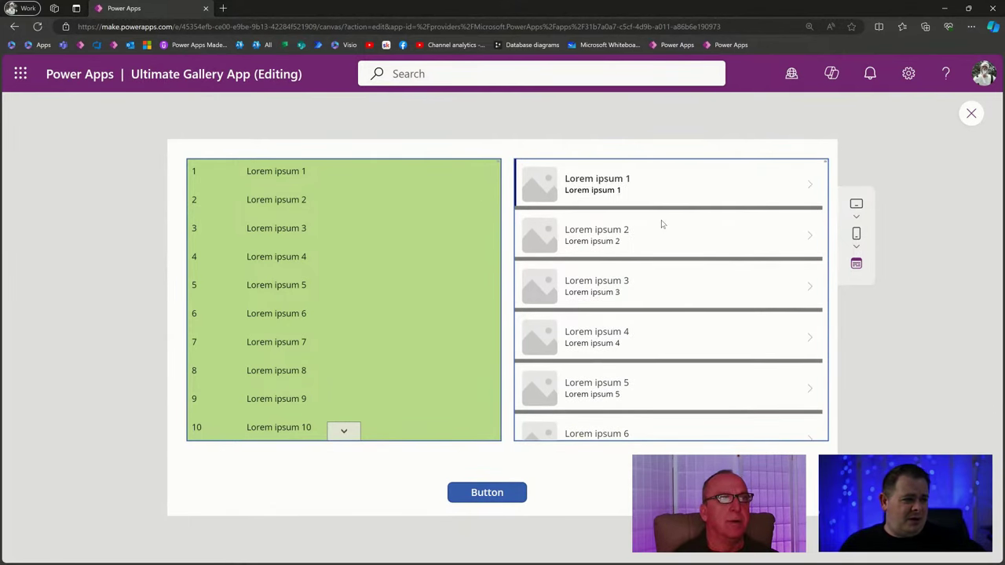
pyautogui.click(695, 243)
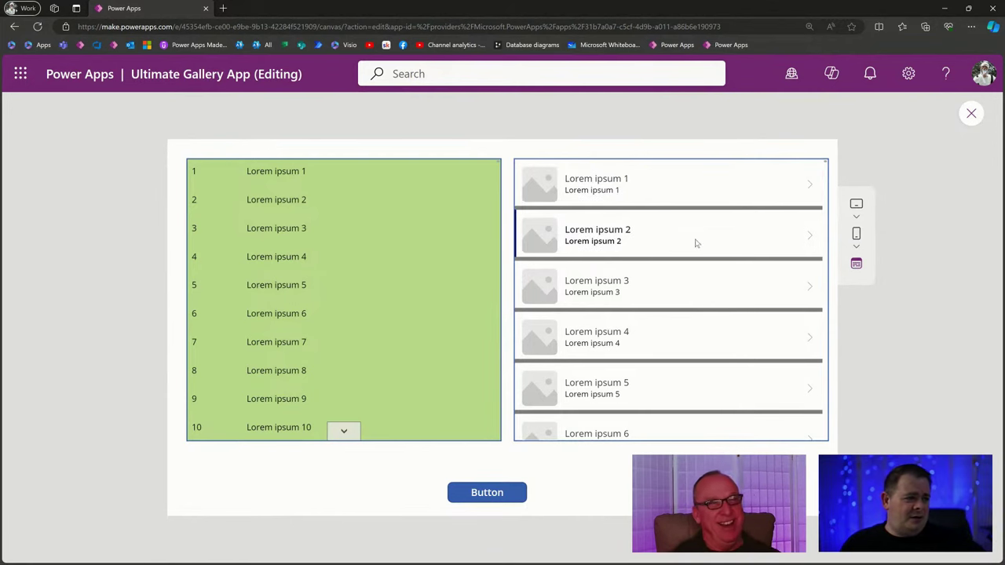
pyautogui.click(688, 303)
pyautogui.click(681, 353)
pyautogui.click(692, 404)
pyautogui.click(737, 196)
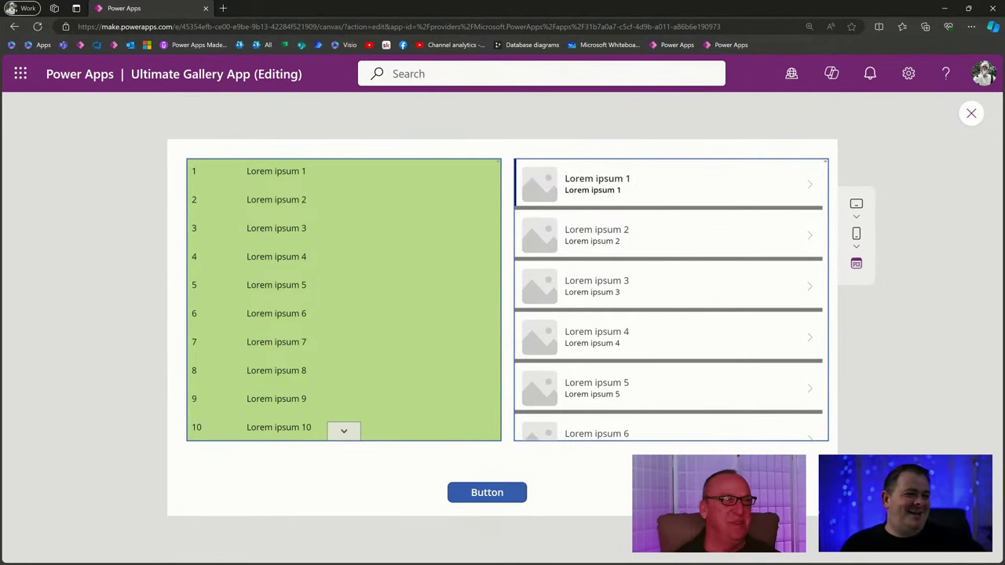
pyautogui.hotkey('alt', 'Tab')
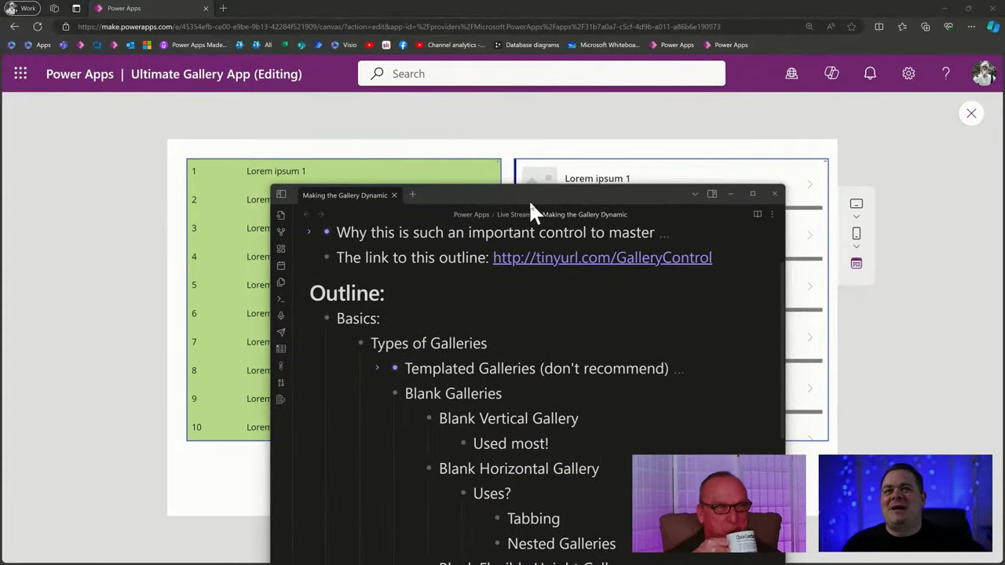
# Maximize Obsidian and insert an indented empty bullet after the Blank Horizontal Gallery line.
pyautogui.doubleClick(535, 200)
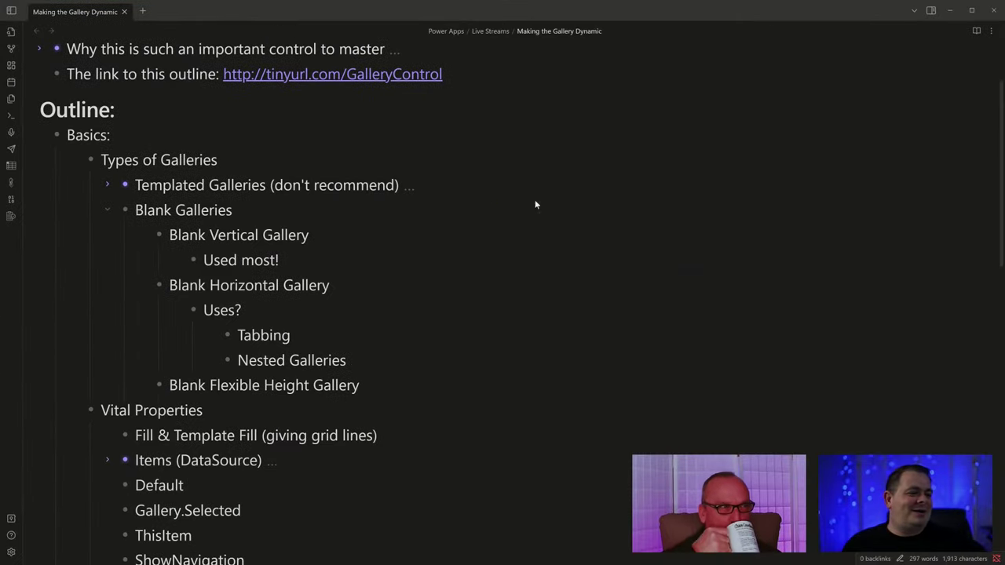
pyautogui.click(410, 286)
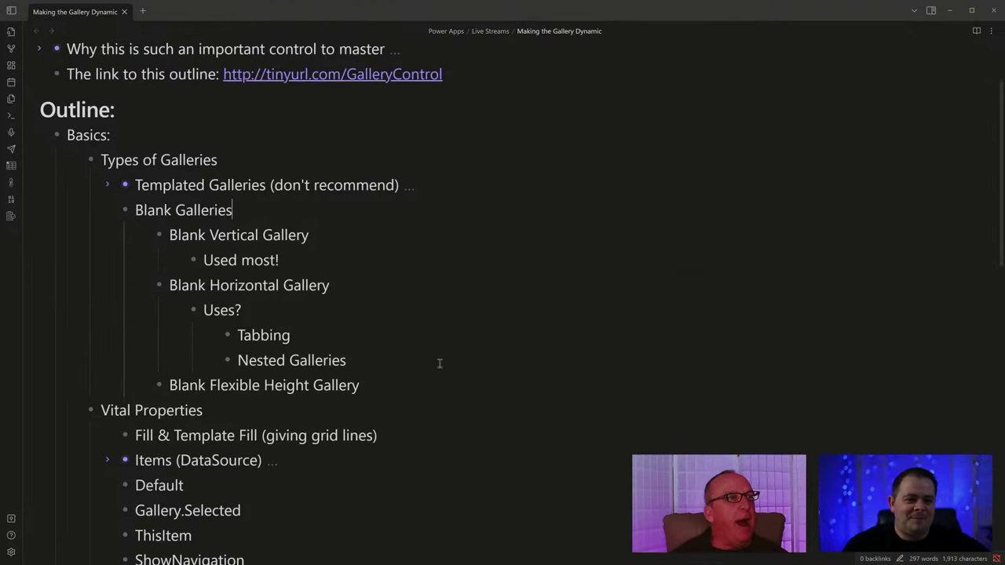
pyautogui.press('Return')
pyautogui.press('Tab')
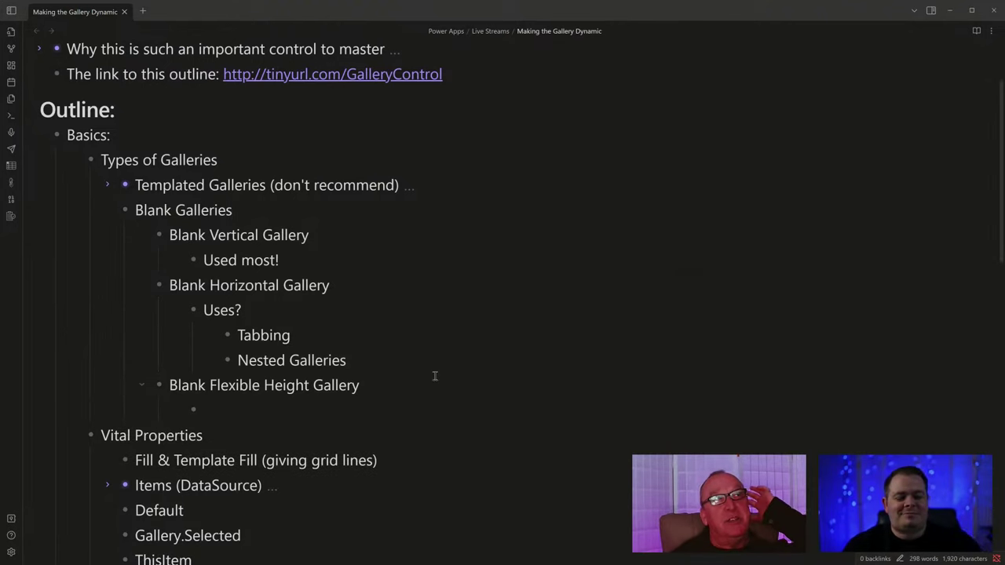
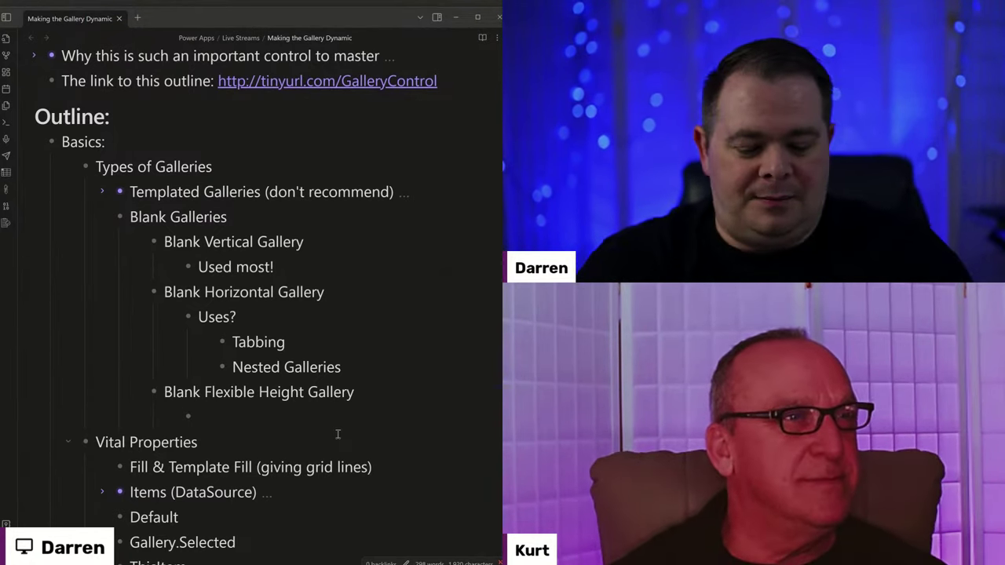
# Add the notes 'It is nice and flexible, but...' and 'Wrap Count' under Blank Flexible Height Gallery.
pyautogui.write('It')
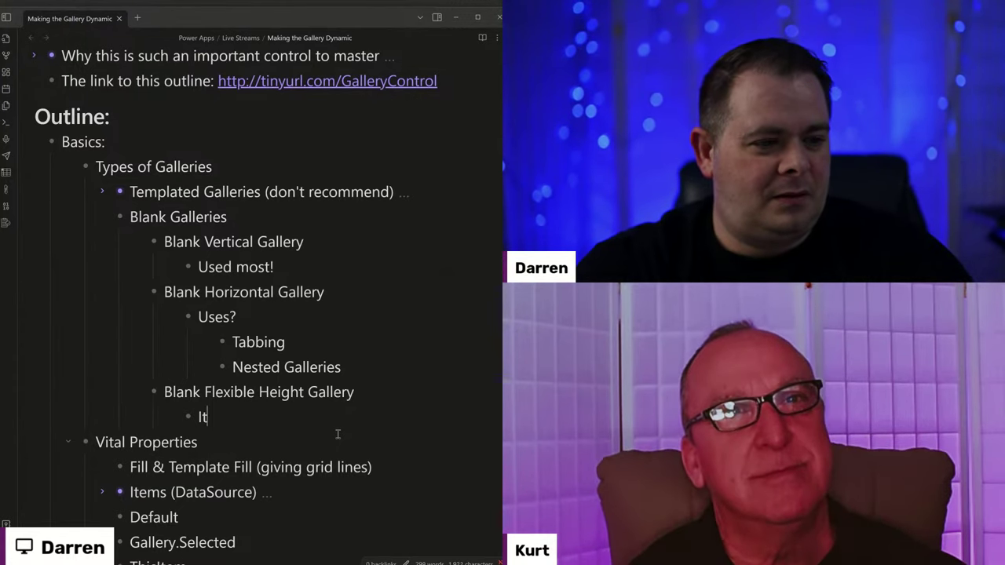
pyautogui.write(' is nice')
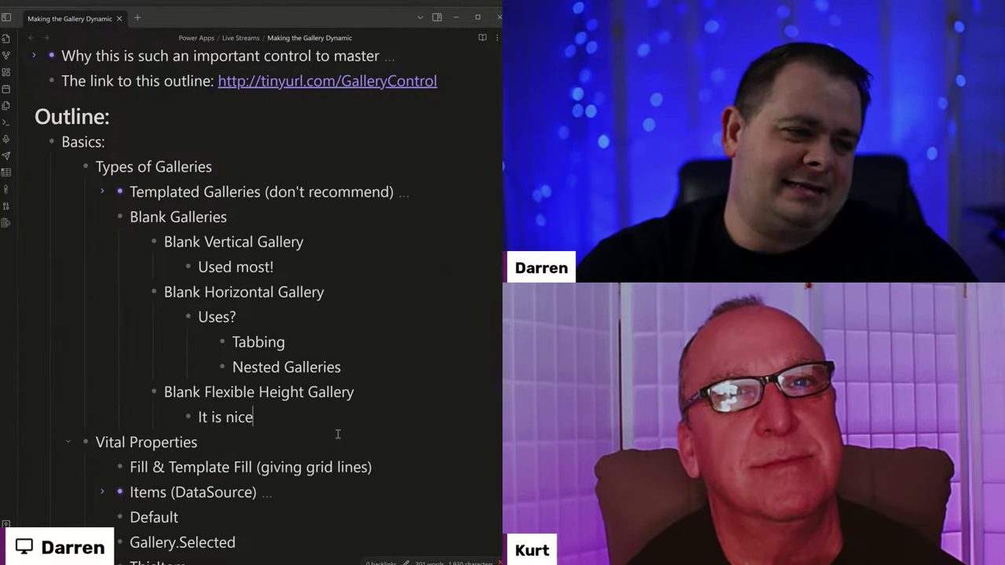
pyautogui.write(' and flexible, but...')
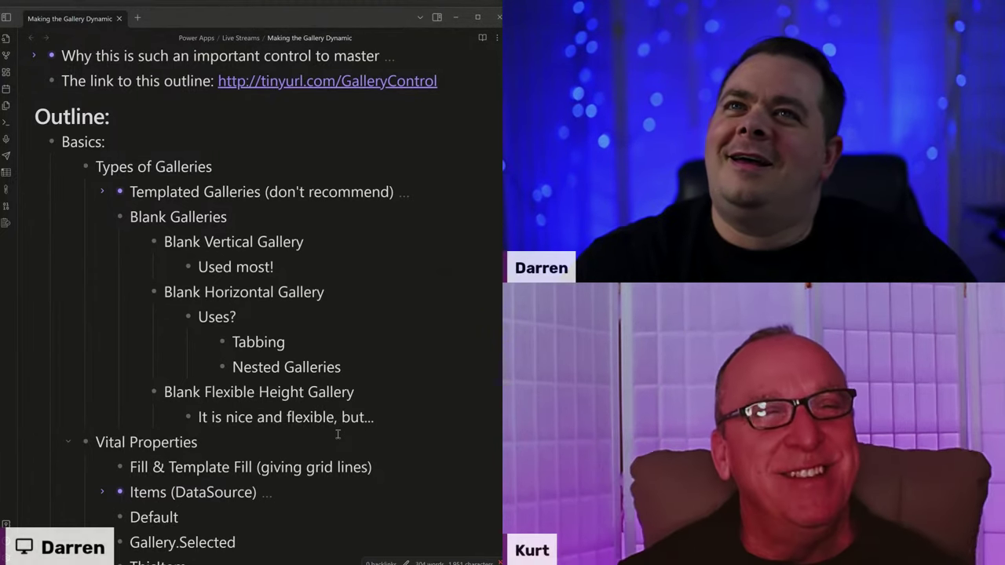
pyautogui.press('Return')
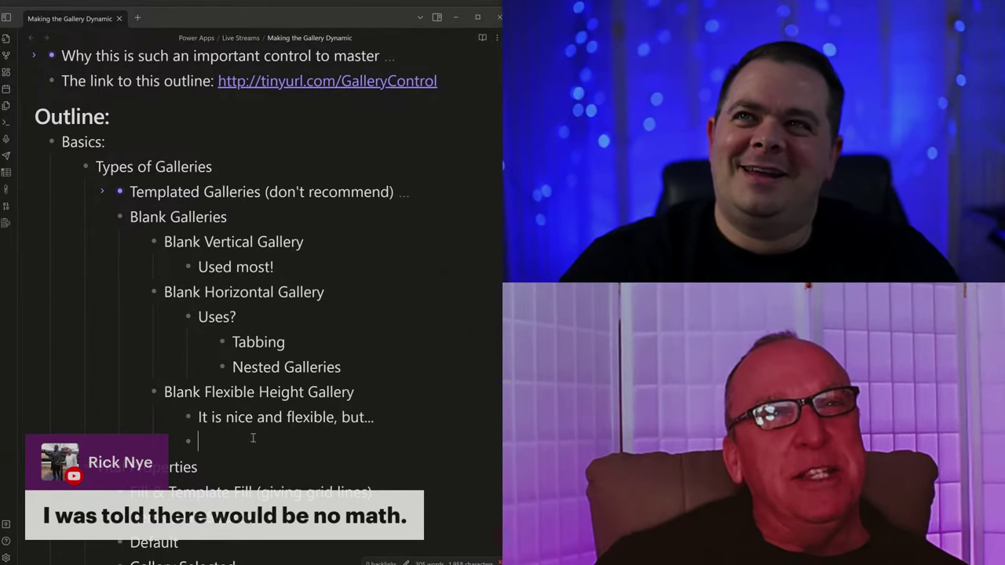
pyautogui.write('rap Count')
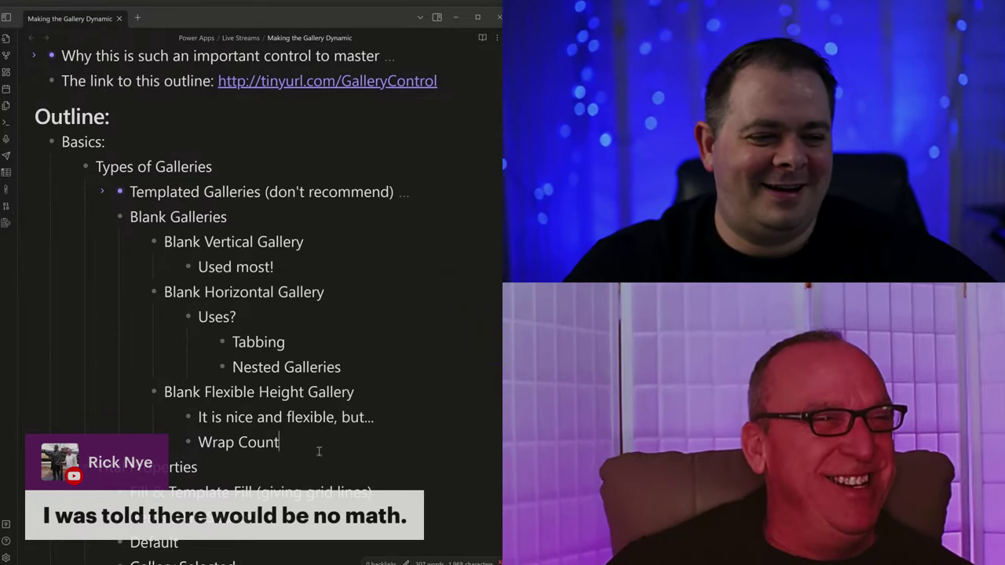
pyautogui.moveTo(319, 451); pyautogui.dragTo(126, 391)
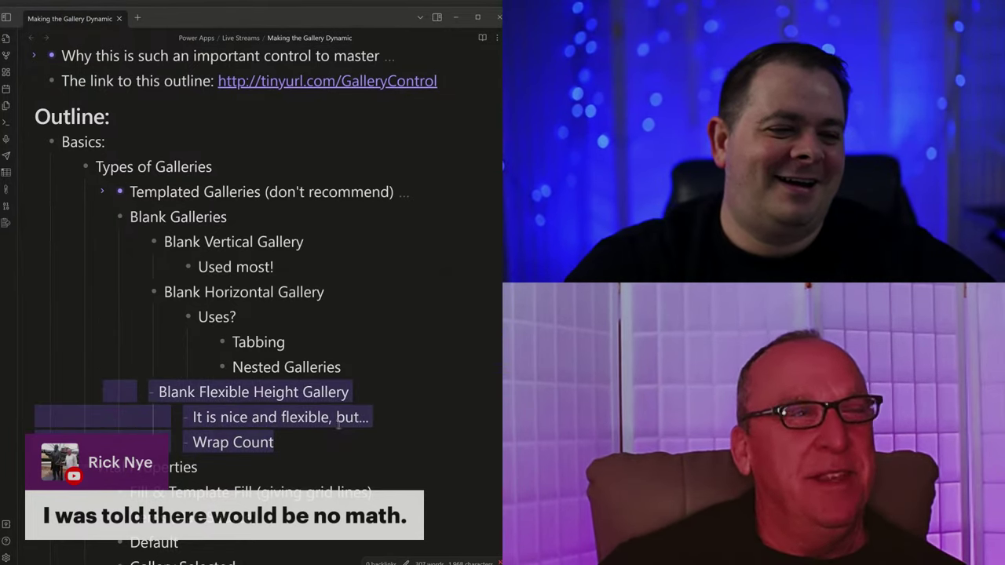
# Collapse the Blank Galleries and Types of Galleries sections in the Obsidian outline.
pyautogui.click(343, 424)
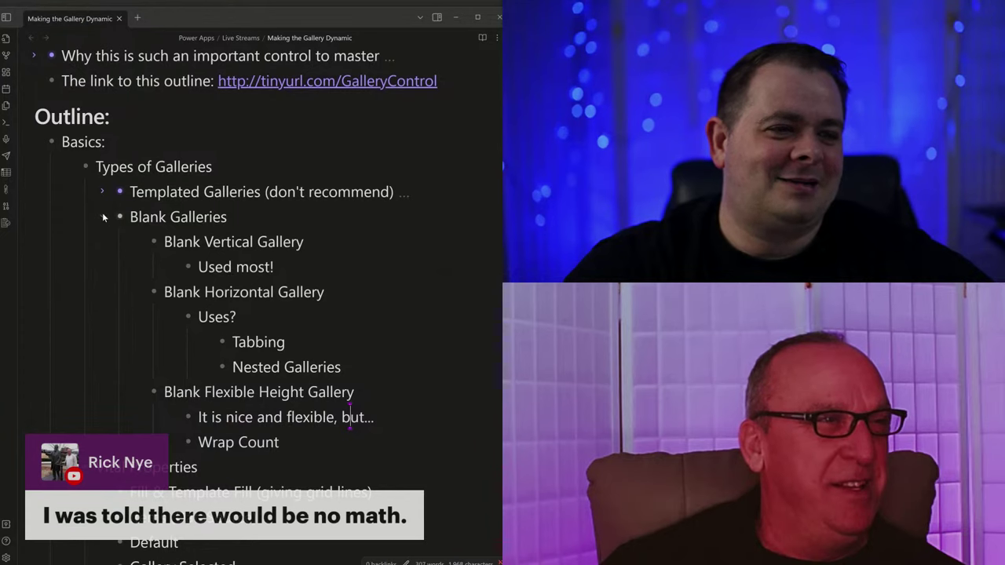
pyautogui.click(102, 217)
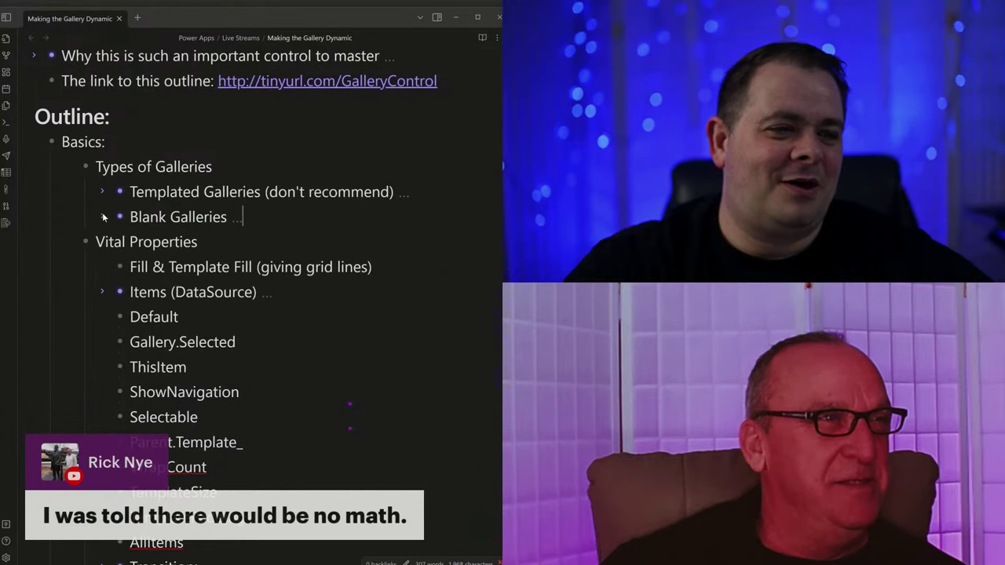
pyautogui.click(70, 168)
# Insert an empty bullet above 'Fill & Template Fill (giving grid lines)' under Vital Properties.
pyautogui.click(351, 190)
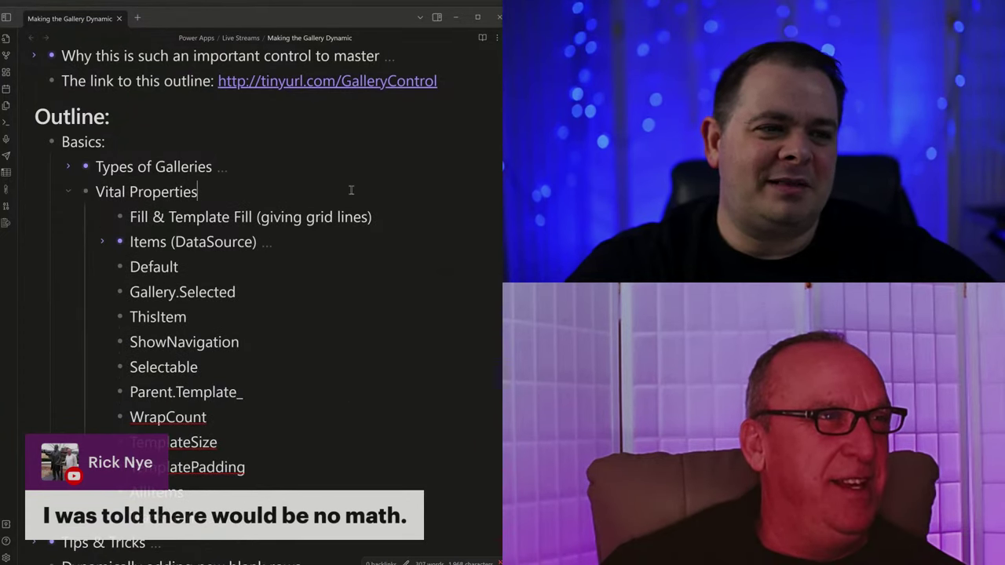
pyautogui.scroll(-2, 315, 357)
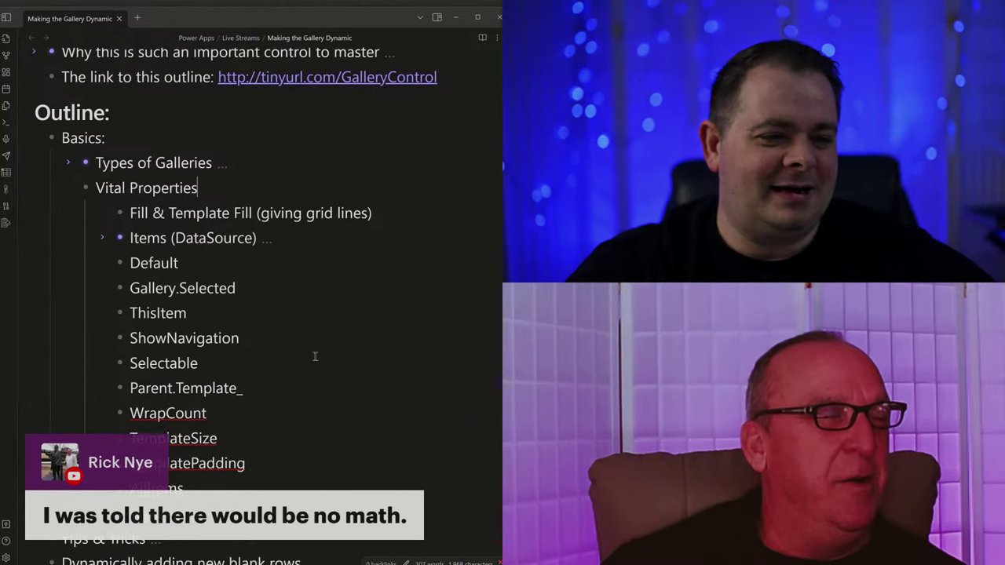
pyautogui.scroll(3, 316, 355)
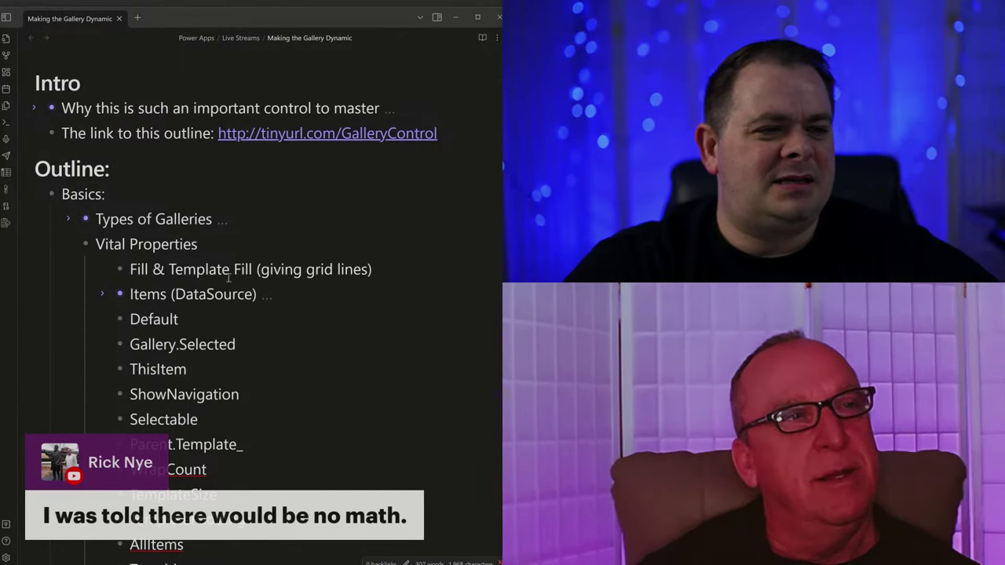
pyautogui.moveTo(132, 269); pyautogui.dragTo(407, 268)
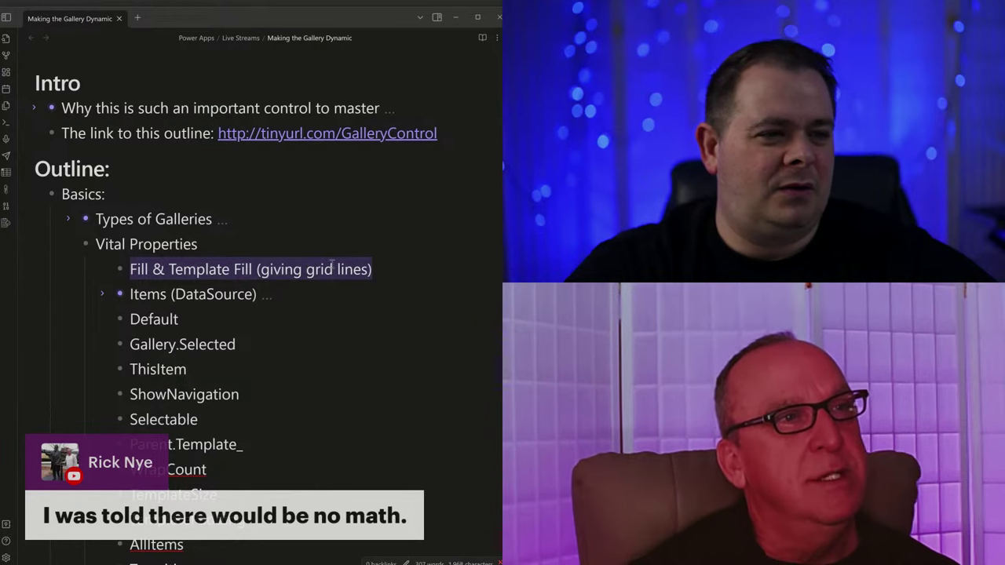
pyautogui.press('Left')
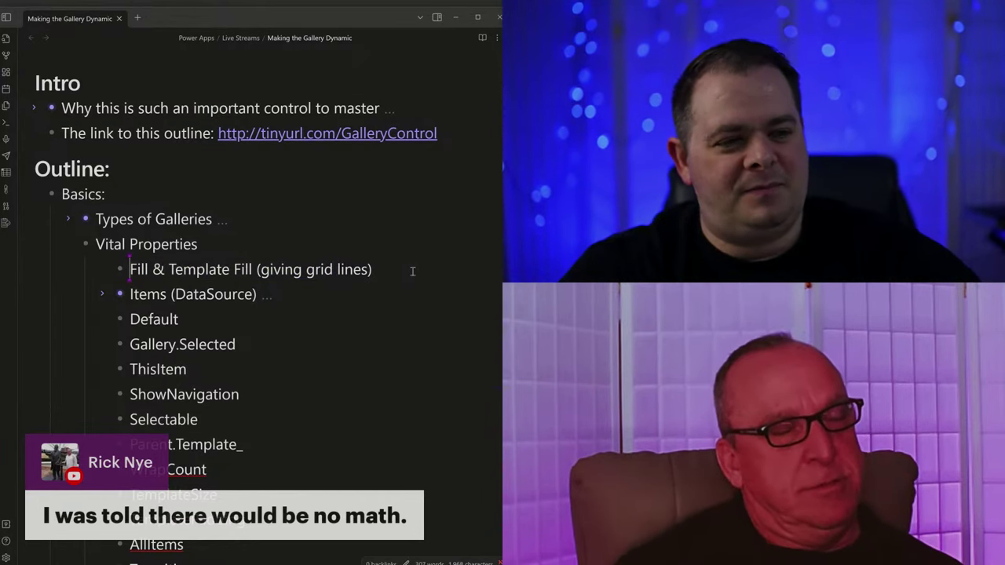
pyautogui.press('Return')
pyautogui.press('Up')
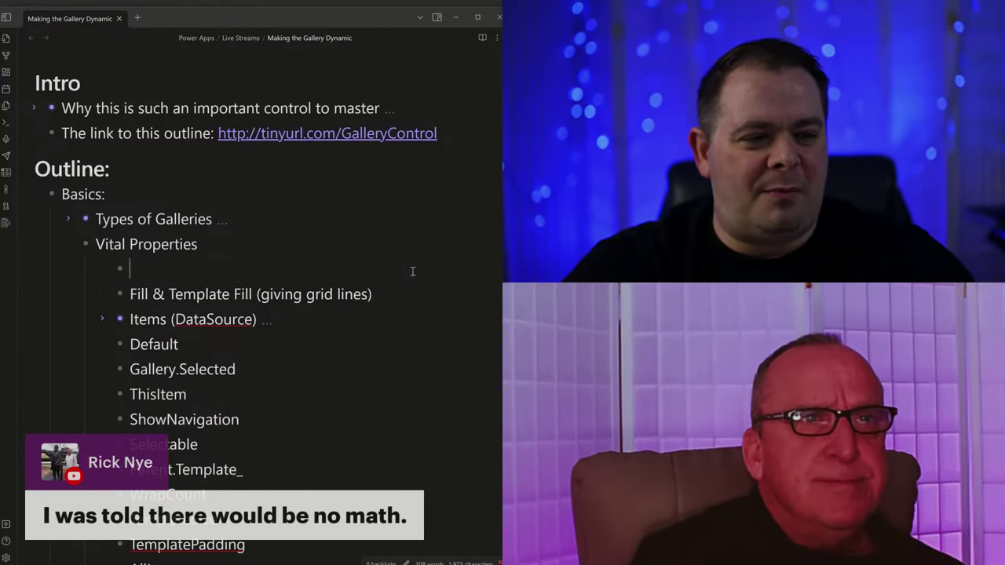
# Write '1st thing to change: border!' as the first Vital Properties bullet, then return to Power Apps.
pyautogui.write('1st thing')
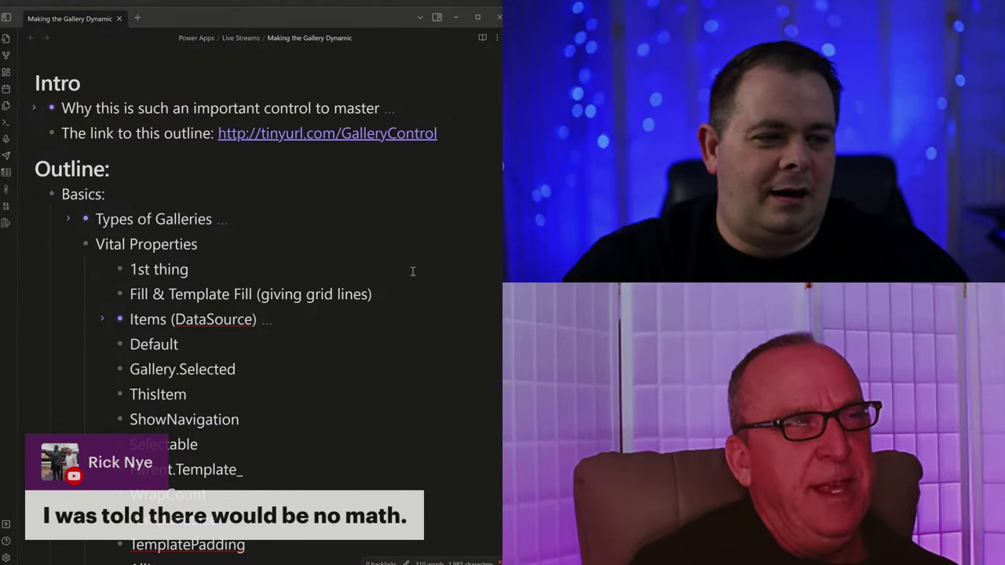
pyautogui.write(' I to change')
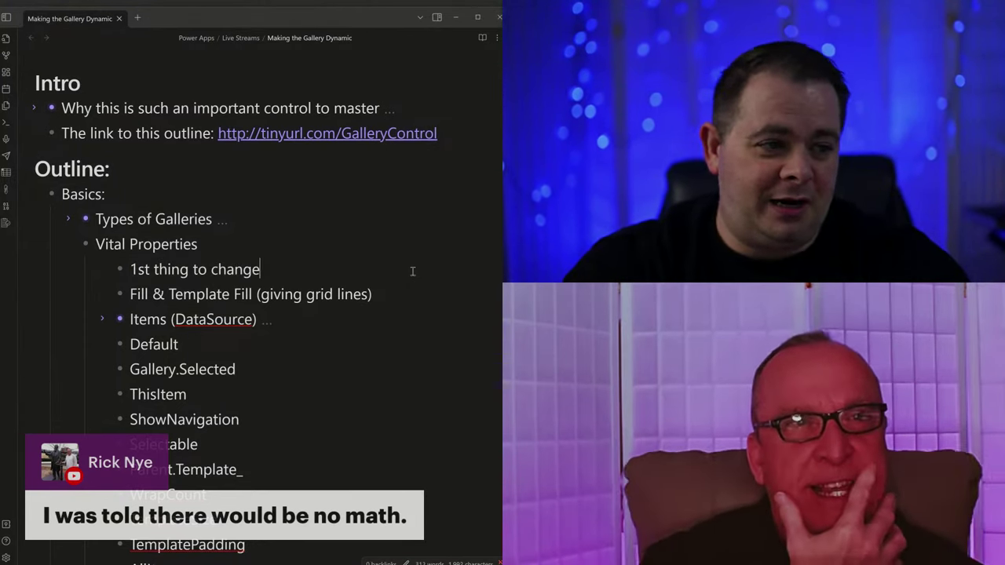
pyautogui.write(': border')
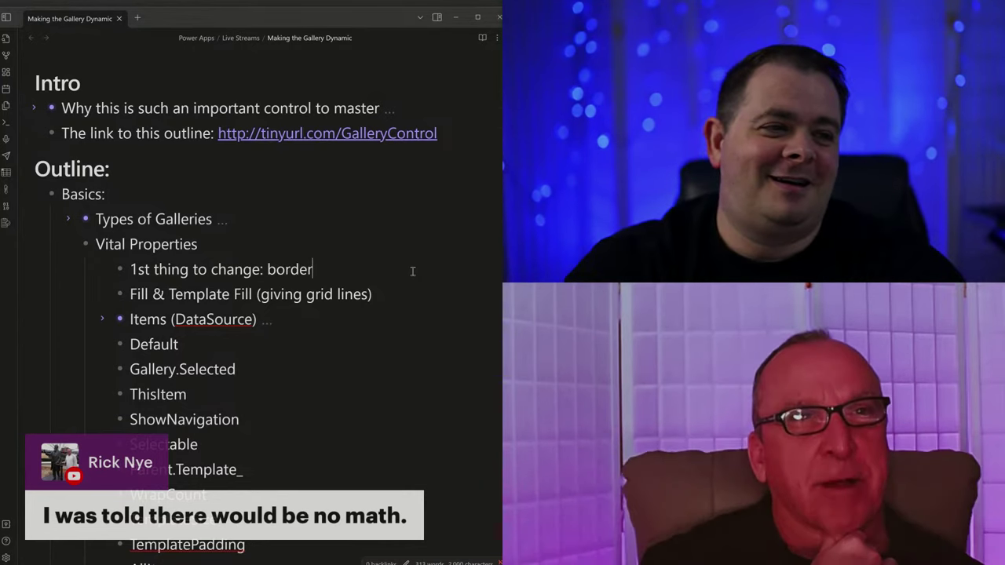
pyautogui.write('!')
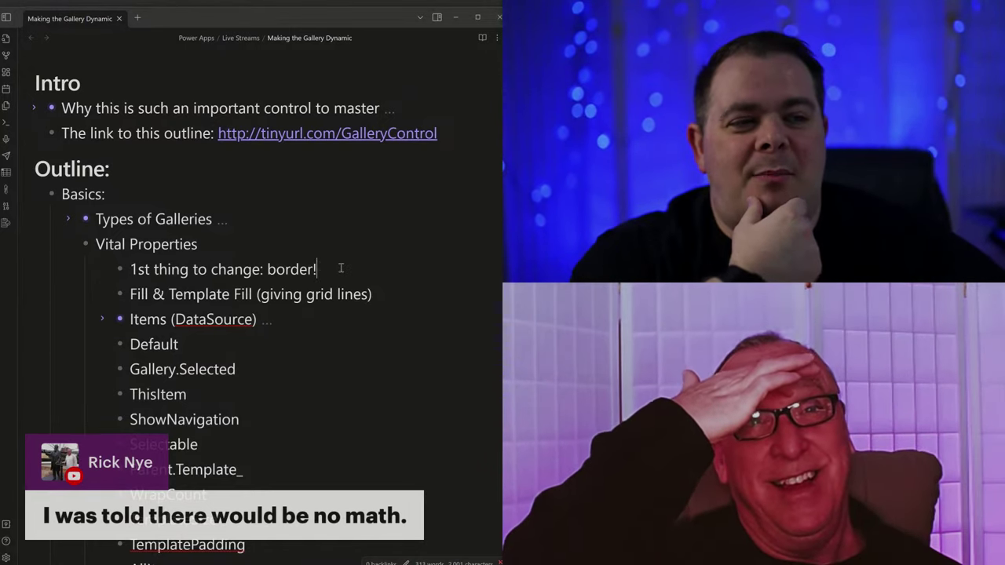
pyautogui.moveTo(322, 269); pyautogui.dragTo(131, 269)
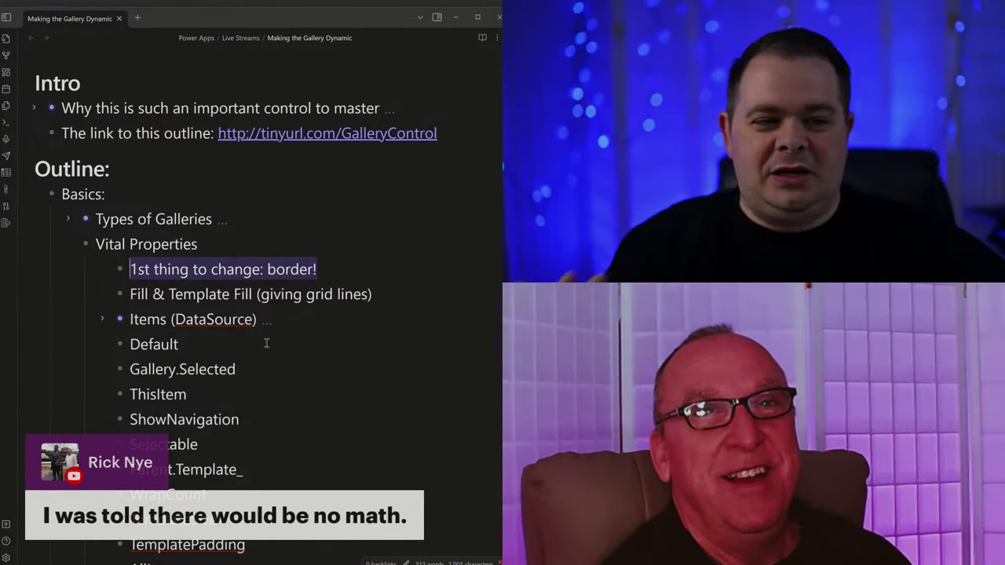
pyautogui.click(268, 346)
pyautogui.scroll(-2, 265, 327)
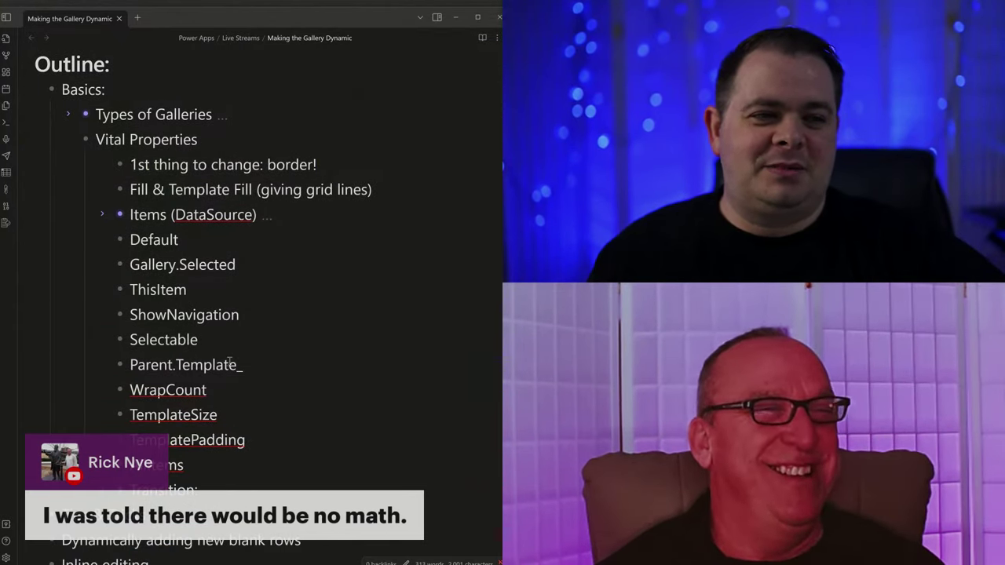
pyautogui.click(373, 163)
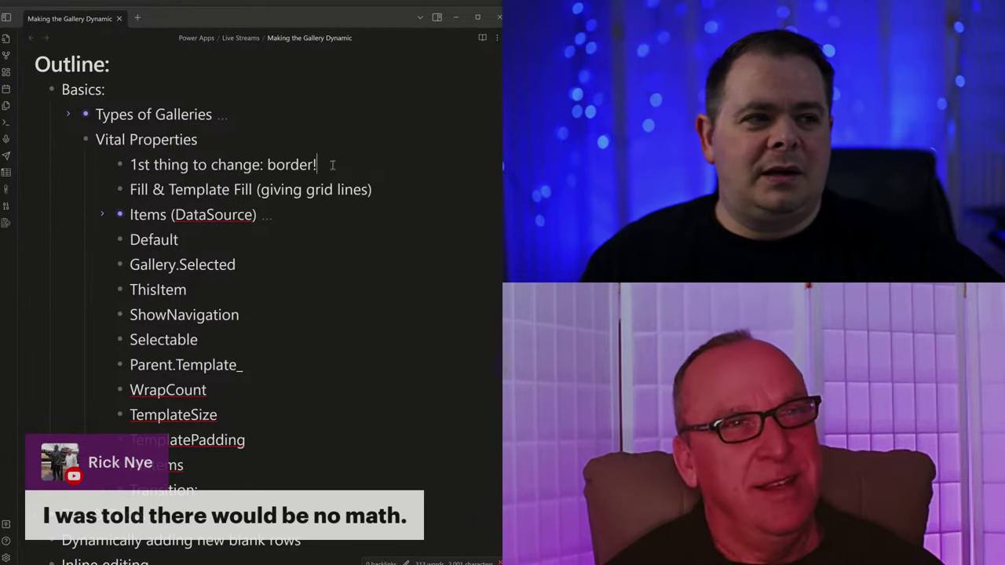
pyautogui.hotkey('alt', 'Tab')
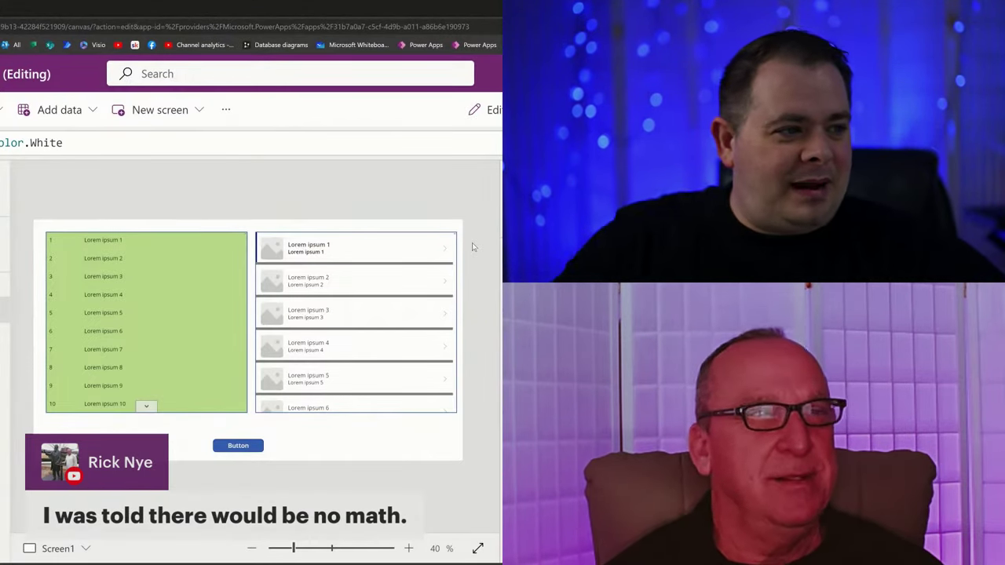
# Go fullscreen and open Screen2, selecting its empty vertical gallery without choosing a data source.
pyautogui.press('F11')
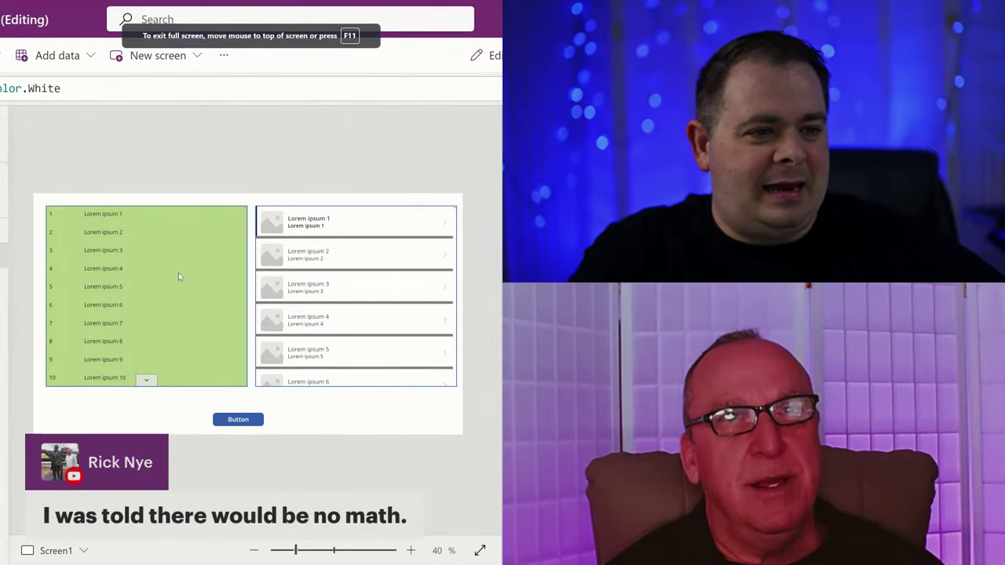
pyautogui.click(180, 269)
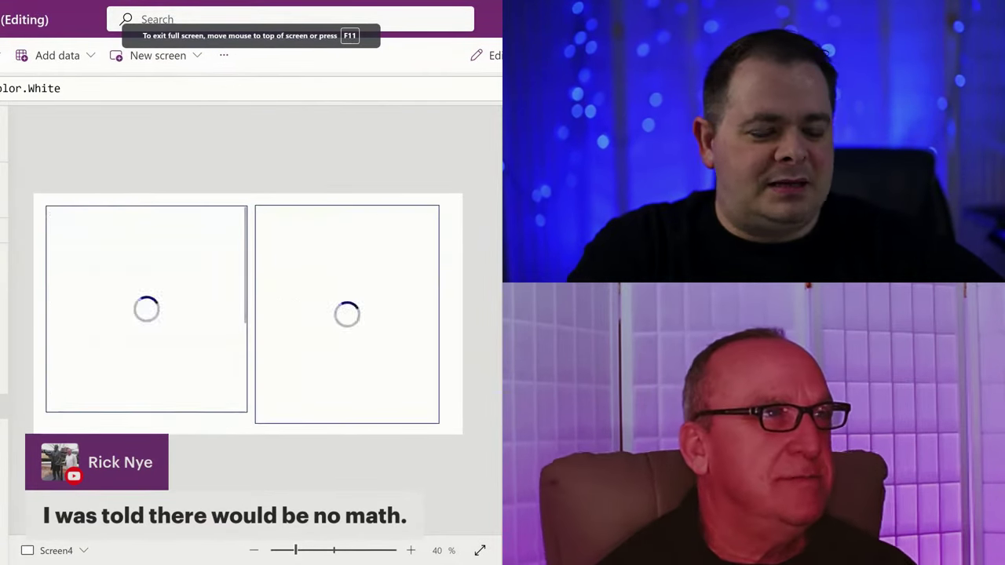
pyautogui.click(4, 379)
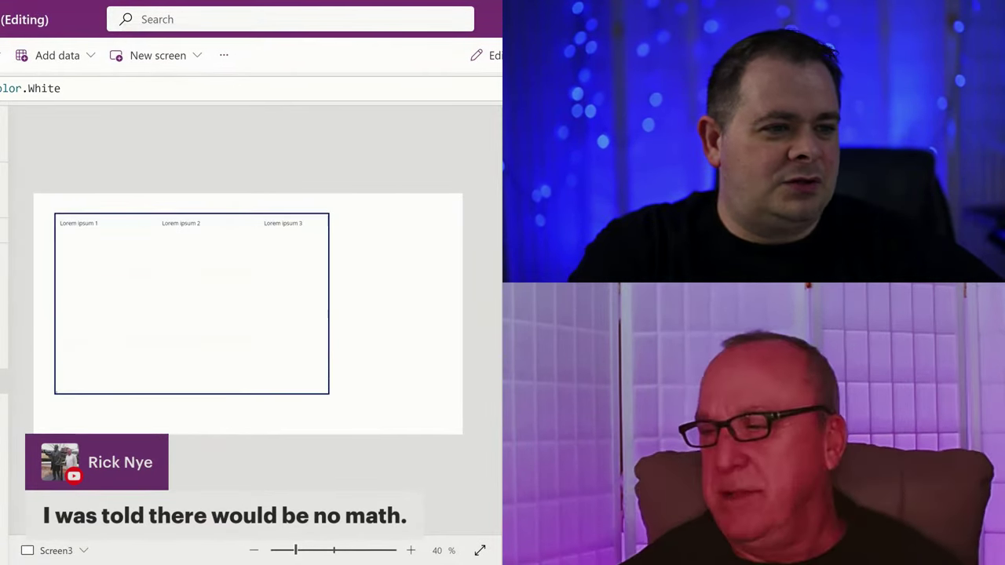
pyautogui.click(4, 358)
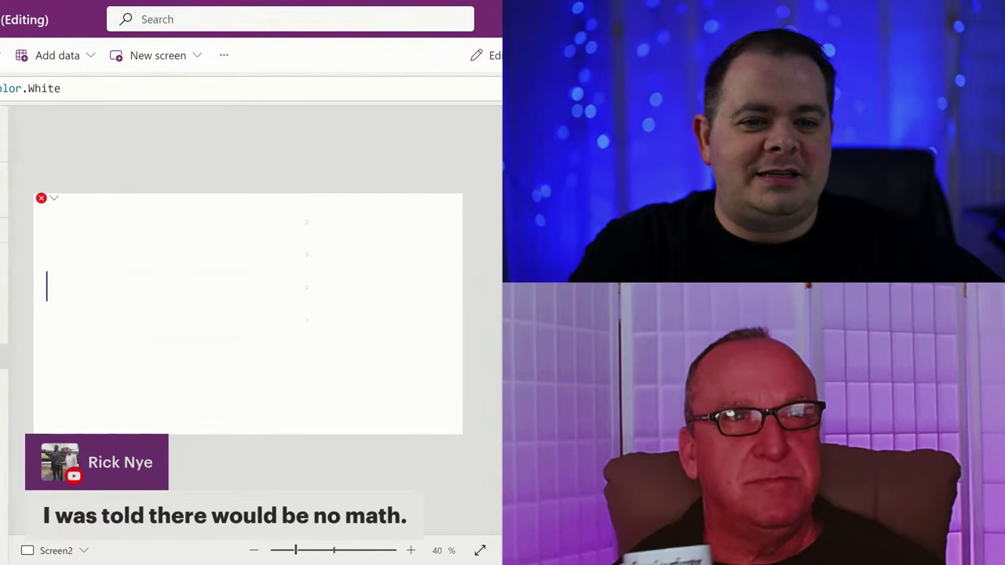
pyautogui.click(132, 290)
pyautogui.press('Escape')
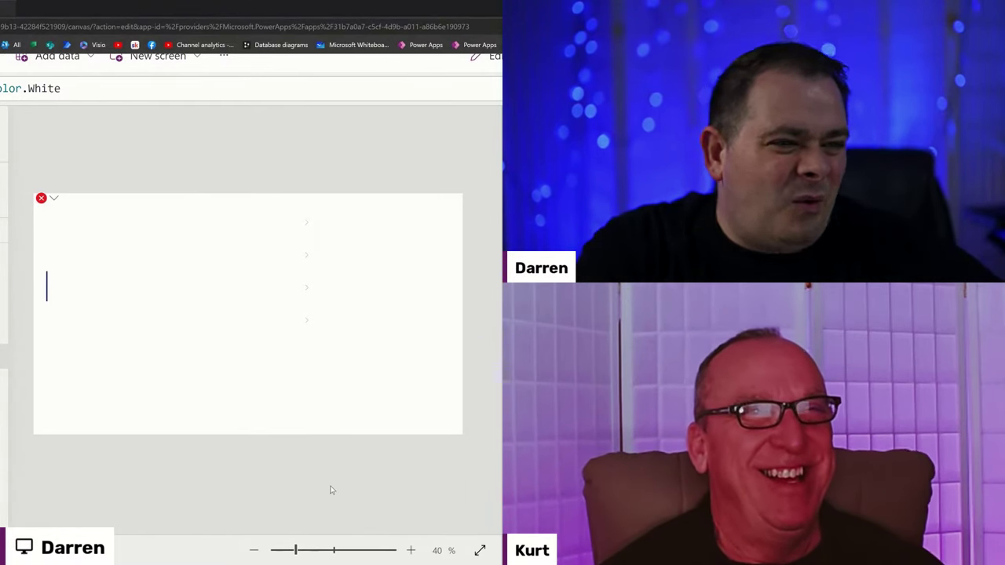
# Replace Subtitle2's erroring X position formula with 0 via the gallery's error menu.
pyautogui.click(228, 300)
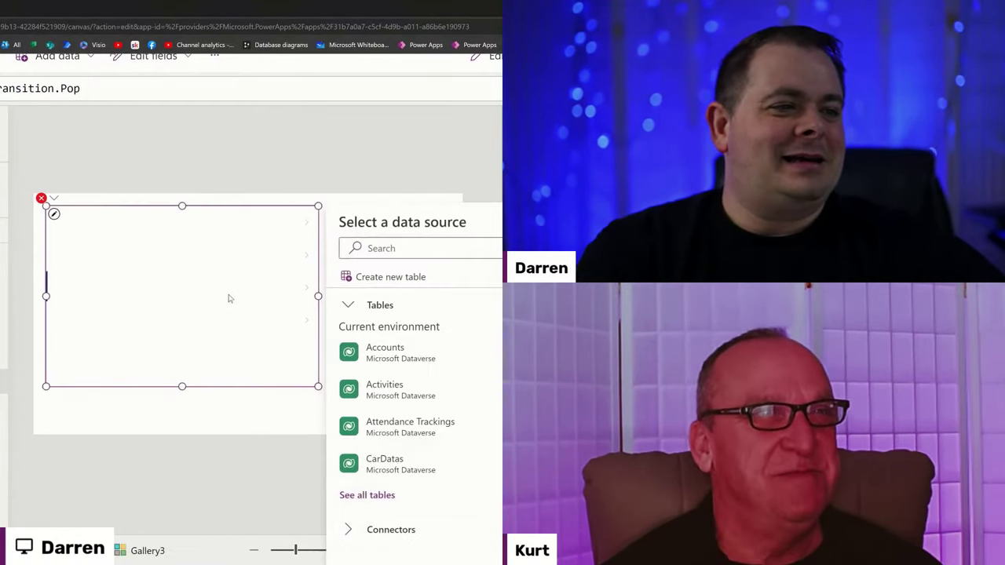
pyautogui.press('Escape')
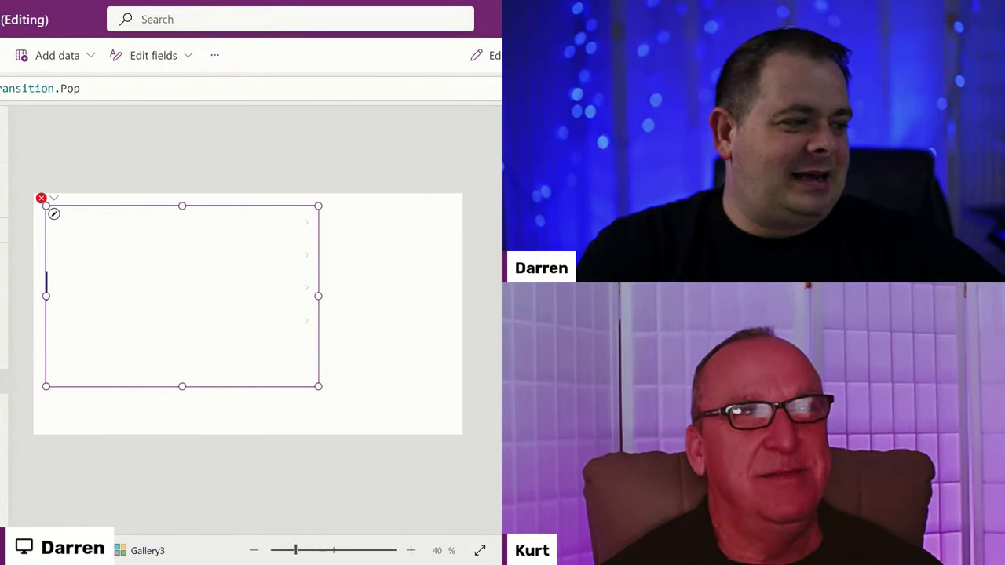
pyautogui.click(455, 367)
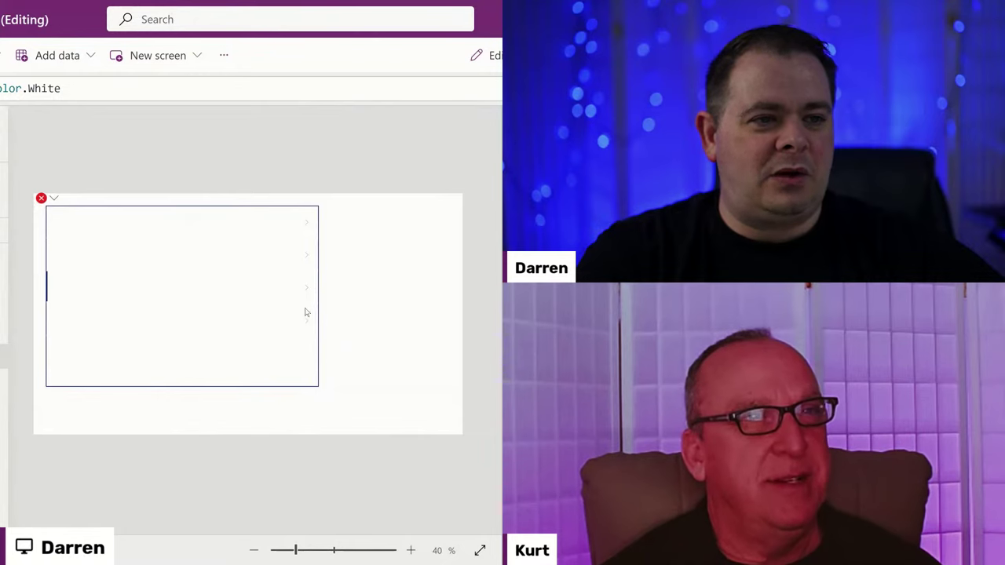
pyautogui.click(50, 198)
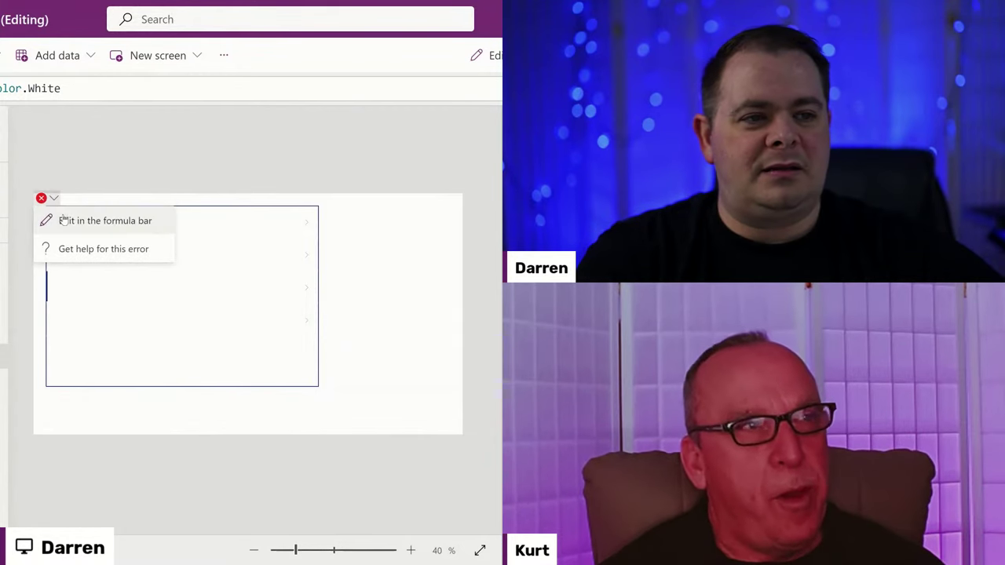
pyautogui.click(64, 220)
pyautogui.hotkey('ctrl', 'a')
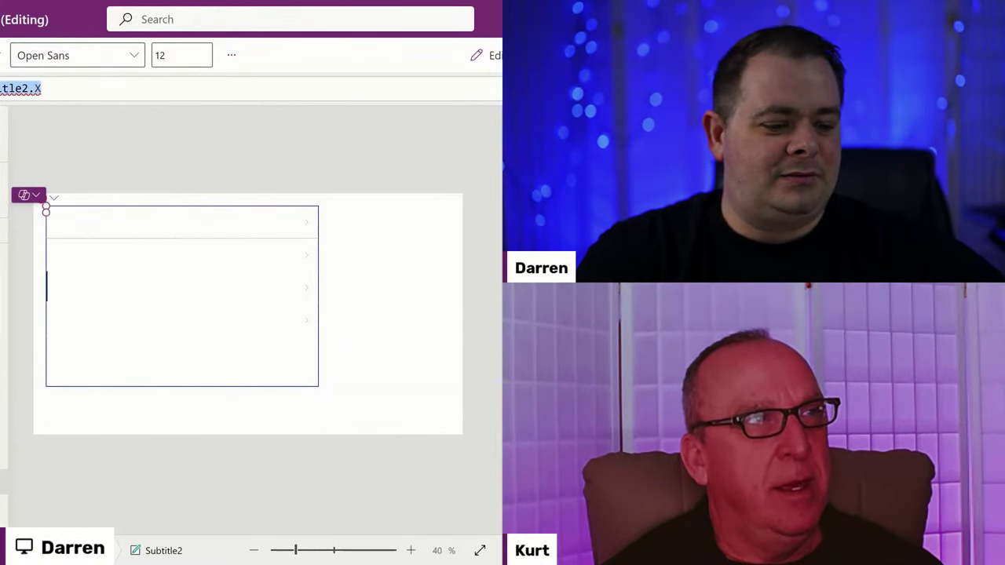
pyautogui.write('0')
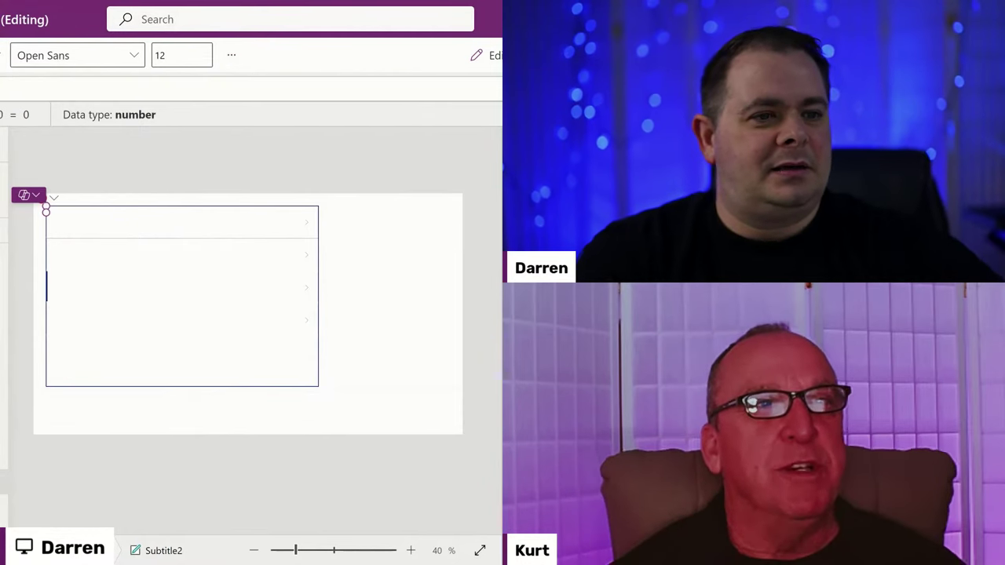
pyautogui.click(390, 287)
# Inspect Subtitle2's remaining Y position error, then deselect to show Screen1.
pyautogui.click(255, 337)
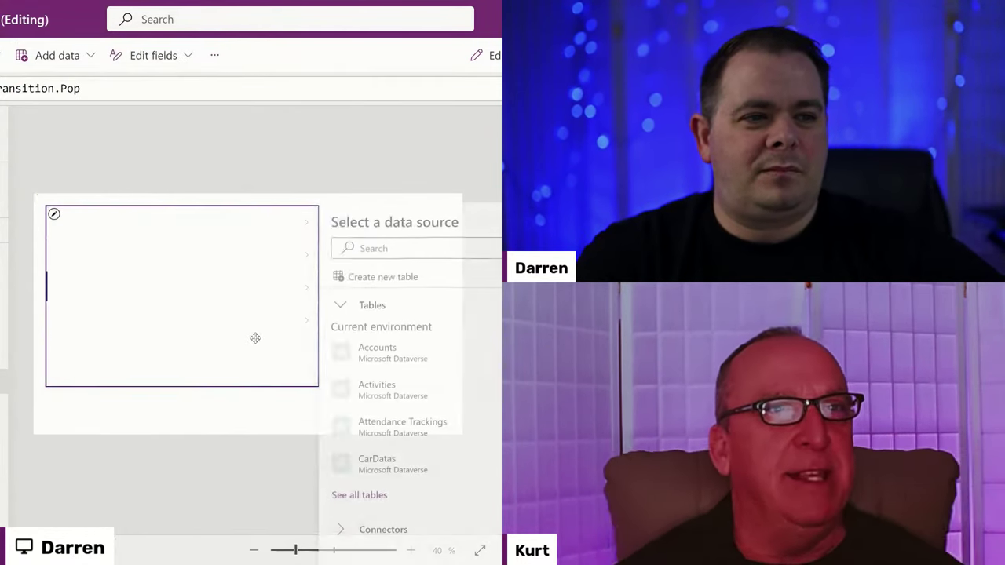
pyautogui.click(41, 197)
pyautogui.click(66, 214)
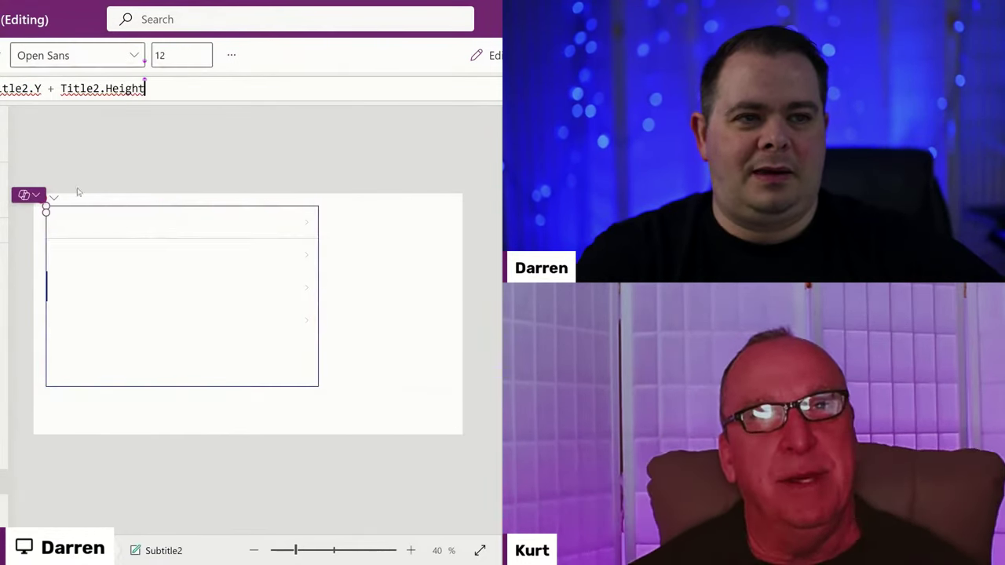
pyautogui.click(340, 260)
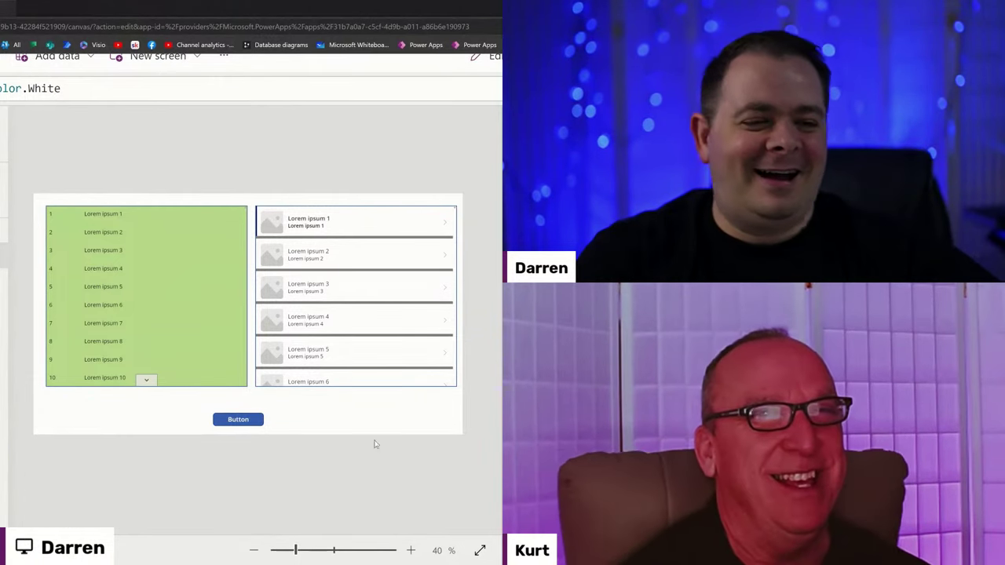
# Drag Button1 about 16 px right so it sits centred beneath the two galleries.
pyautogui.click(201, 347)
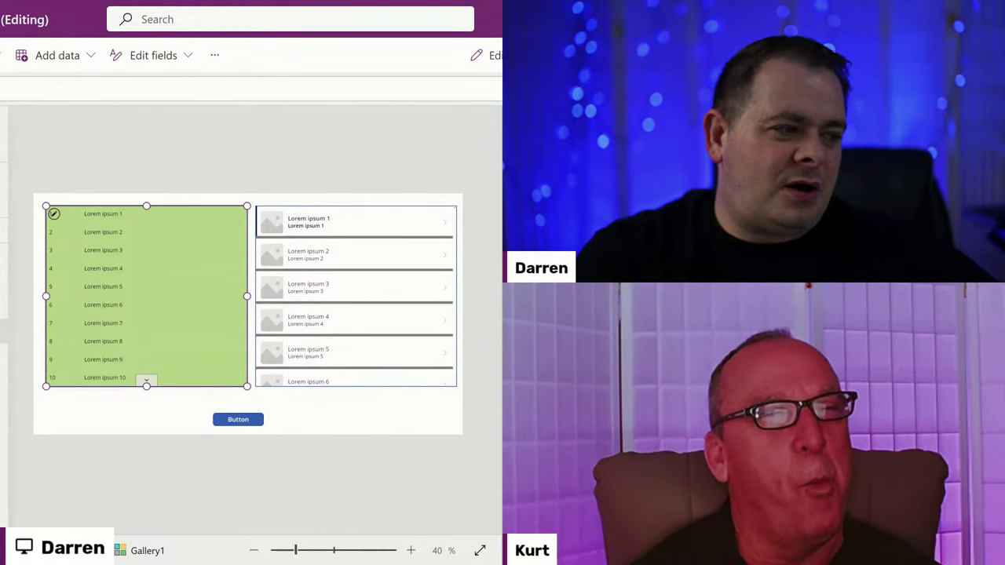
pyautogui.click(260, 474)
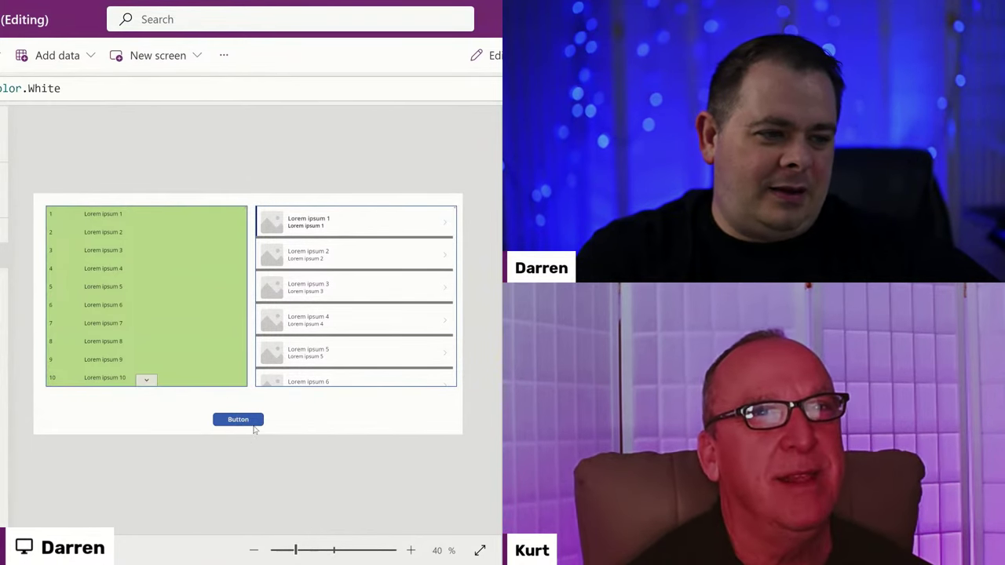
pyautogui.click(253, 420)
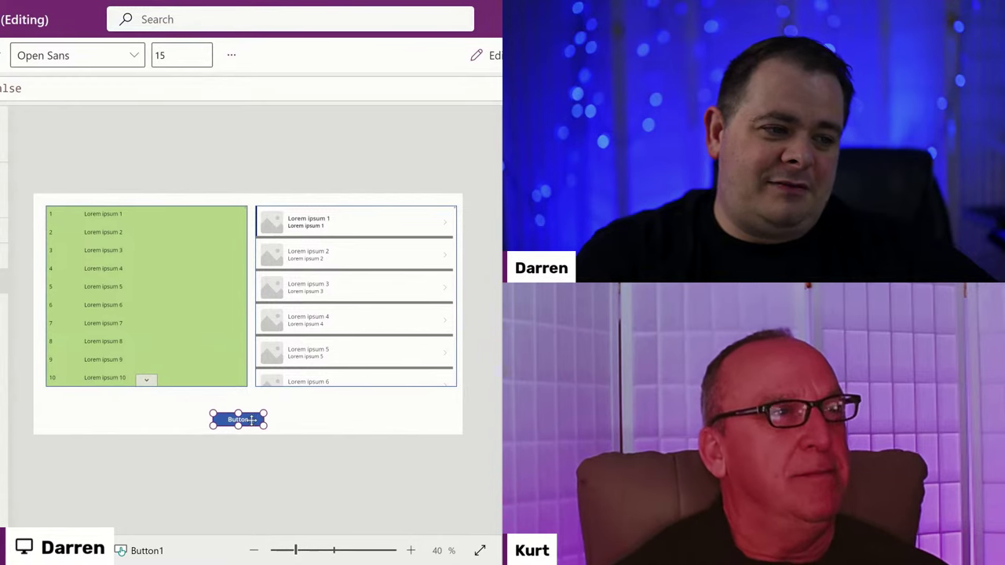
pyautogui.moveTo(251, 420); pyautogui.dragTo(265, 419)
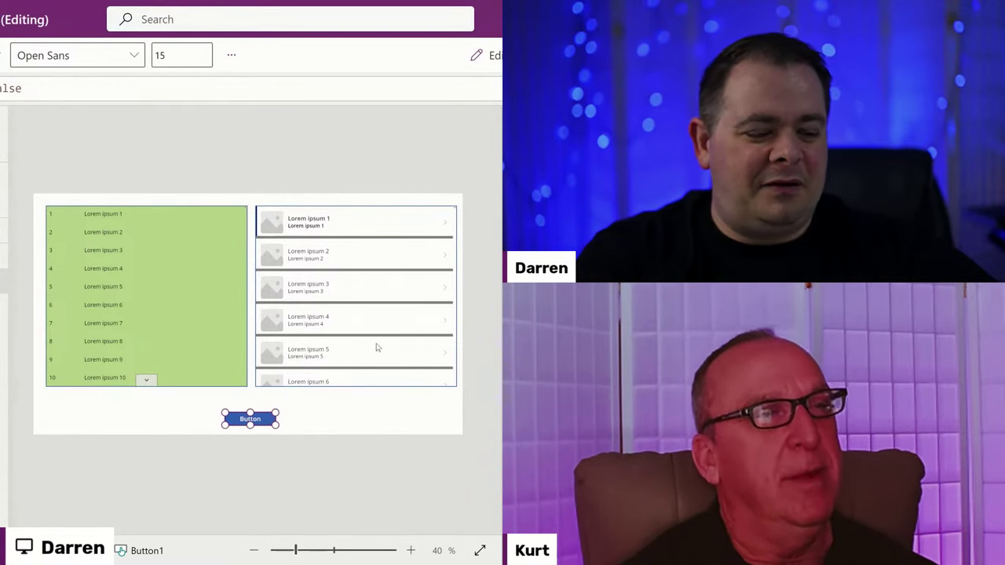
pyautogui.click(354, 415)
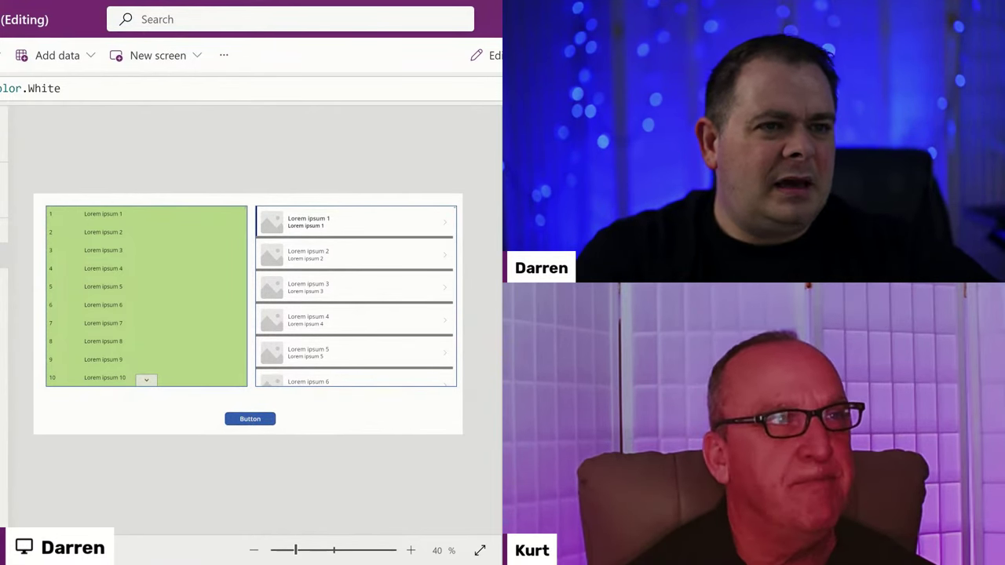
pyautogui.moveTo(74, 1)
pyautogui.hotkey('alt', 'Tab')
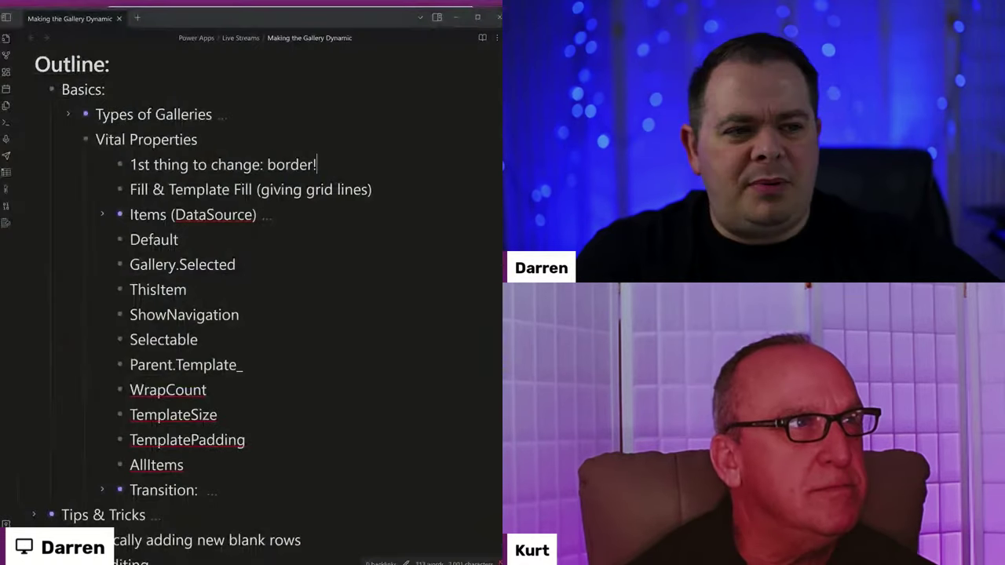
pyautogui.moveTo(325, 169); pyautogui.dragTo(132, 167)
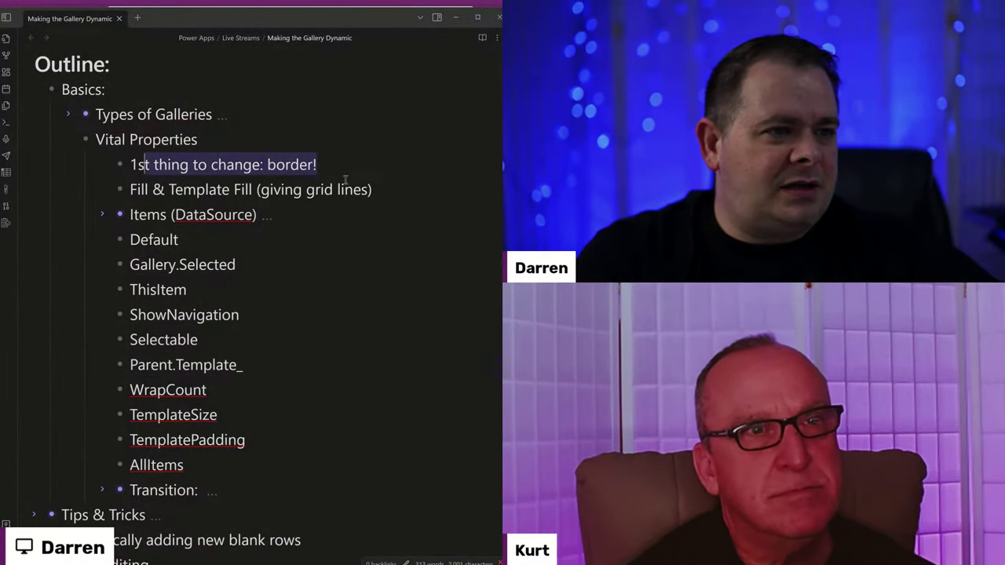
pyautogui.moveTo(374, 190); pyautogui.dragTo(137, 187)
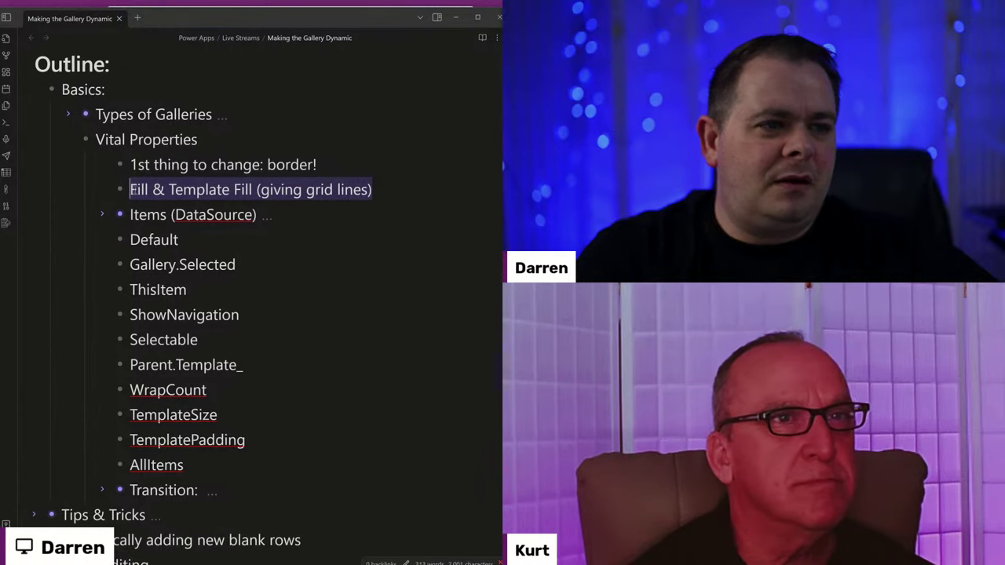
pyautogui.click(362, 189)
pyautogui.moveTo(168, 189); pyautogui.dragTo(306, 190)
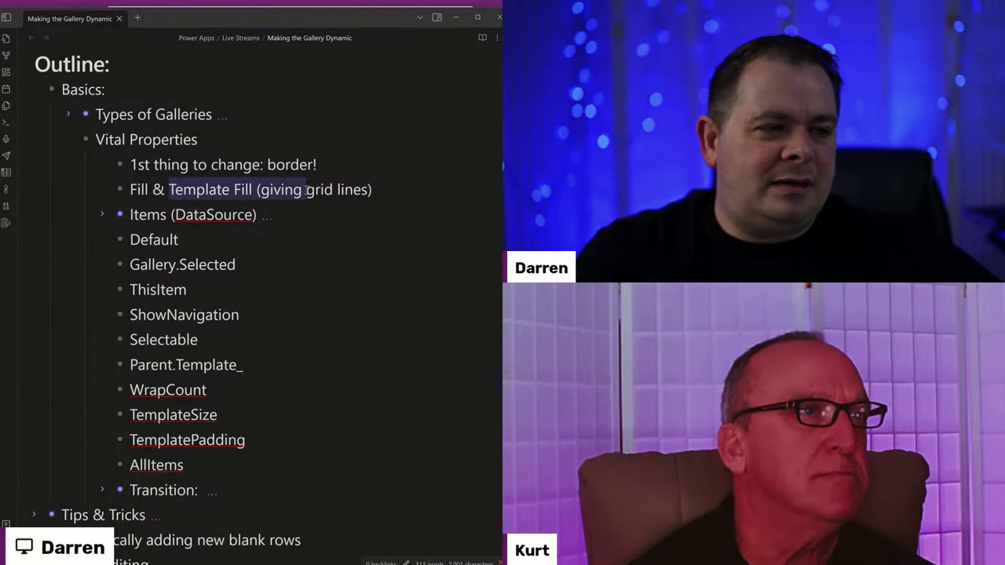
pyautogui.moveTo(372, 189); pyautogui.dragTo(122, 190)
pyautogui.hotkey('alt', 'Tab')
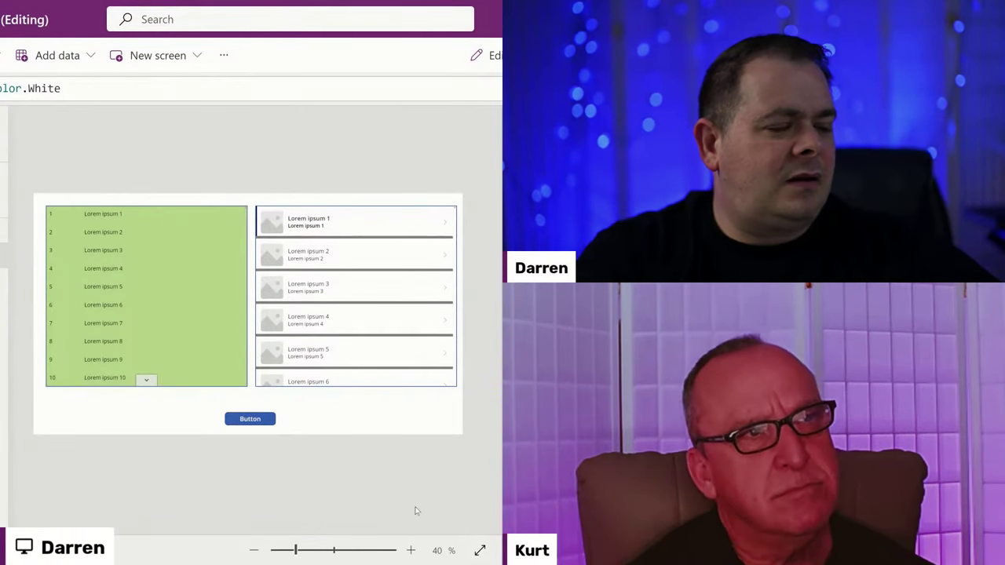
# Preview the app, pick items 2 and 3 in the image gallery, then select the green numbered gallery.
pyautogui.press('F5')
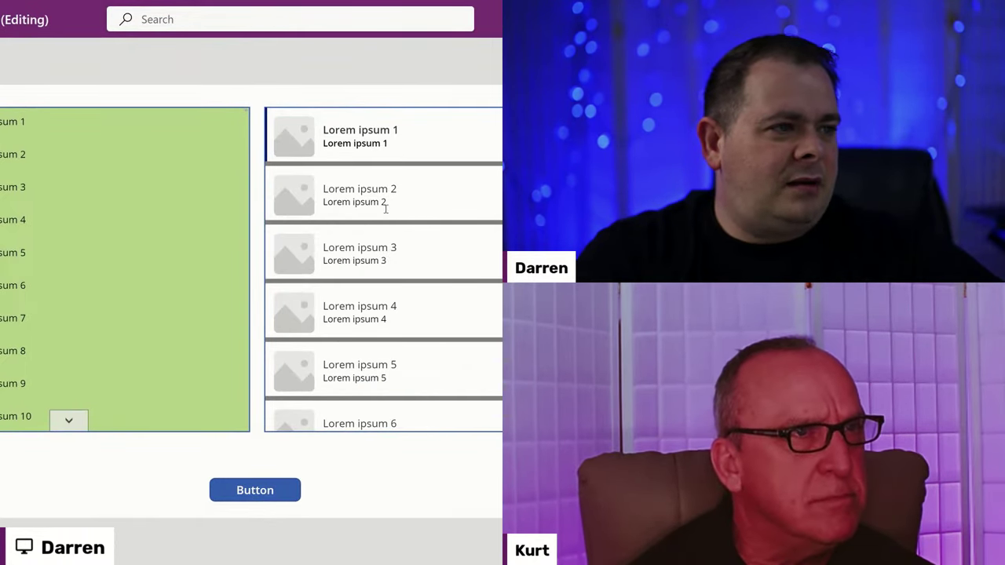
pyautogui.click(389, 197)
pyautogui.click(397, 249)
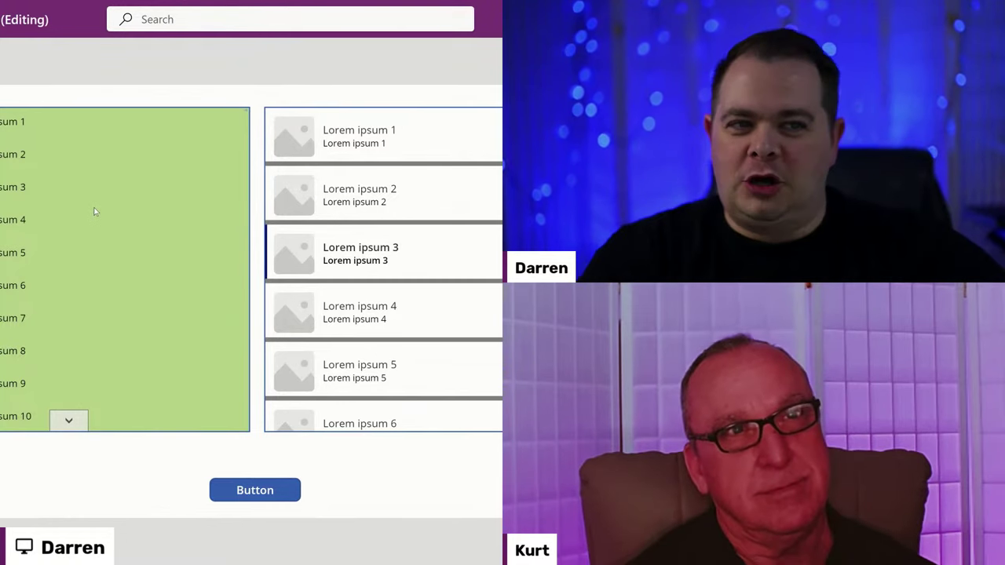
pyautogui.press('Escape')
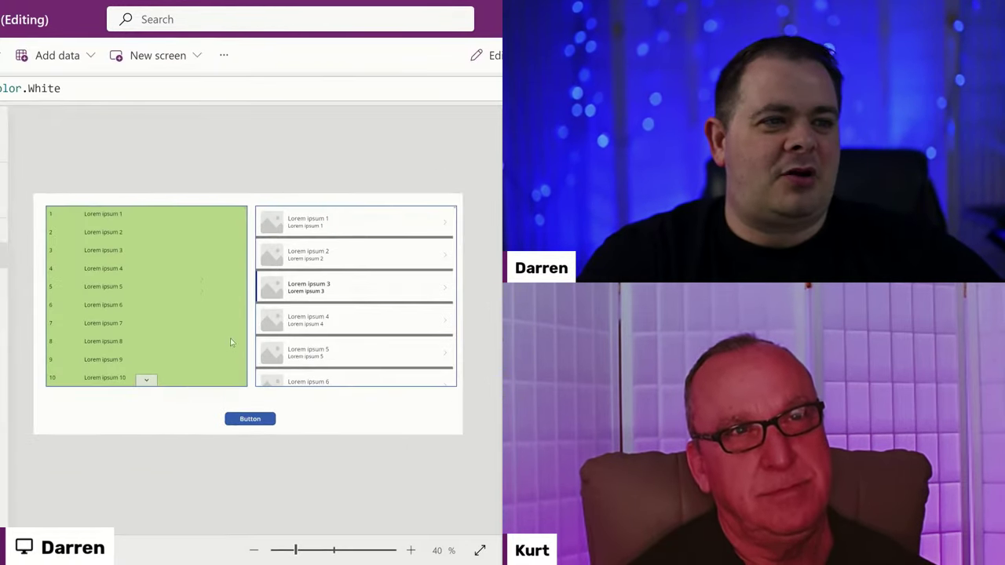
pyautogui.click(197, 289)
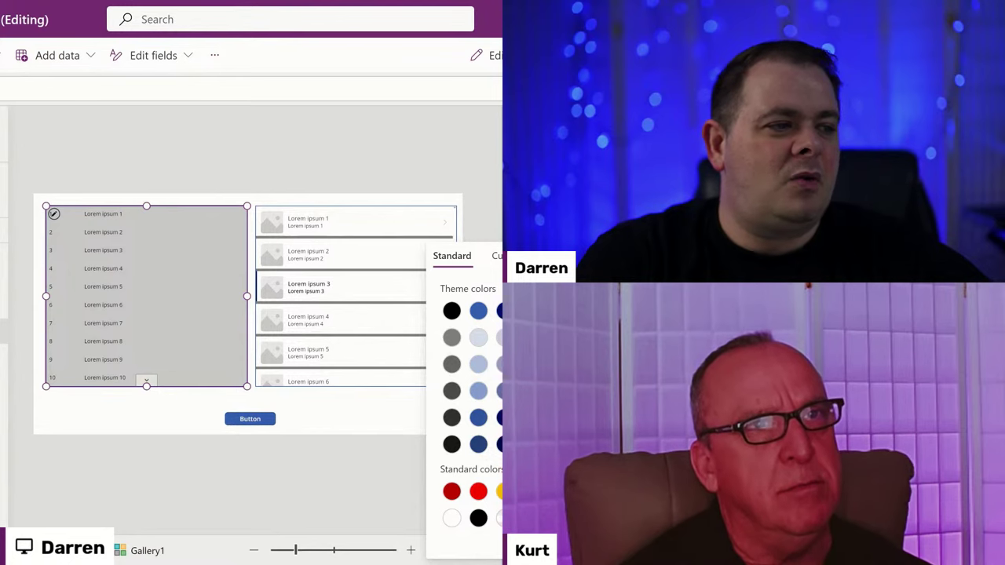
# Replace the numbered gallery's RGBA(0, 0, 0, 0) colour formula with Color.White.
pyautogui.click(282, 156)
pyautogui.click(152, 291)
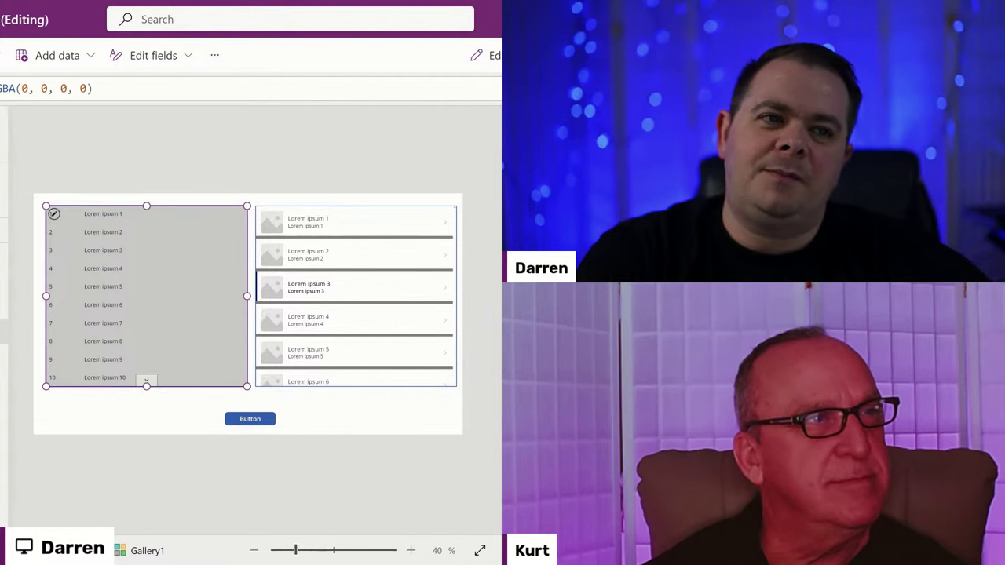
pyautogui.click(137, 91)
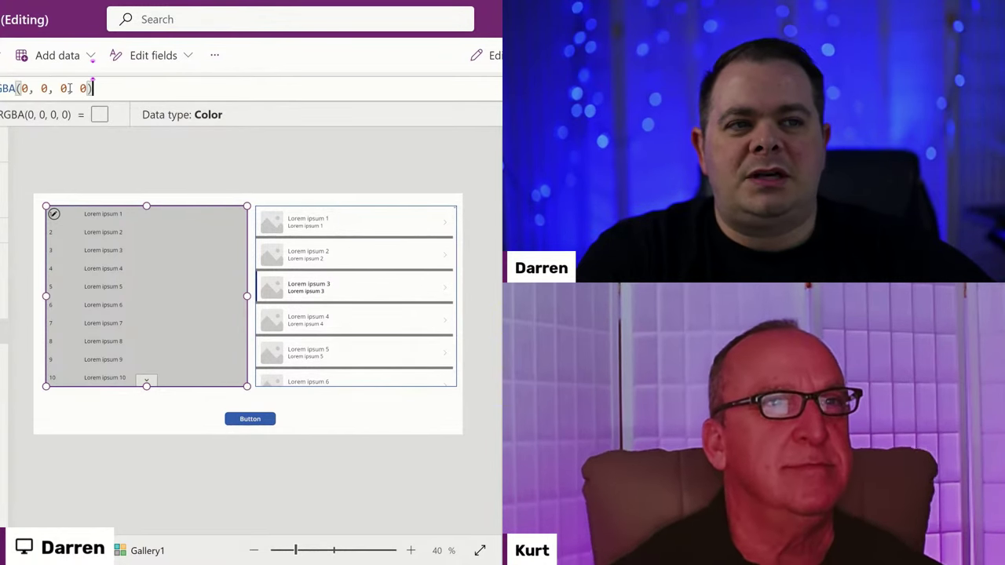
pyautogui.moveTo(68, 89); pyautogui.dragTo(22, 89)
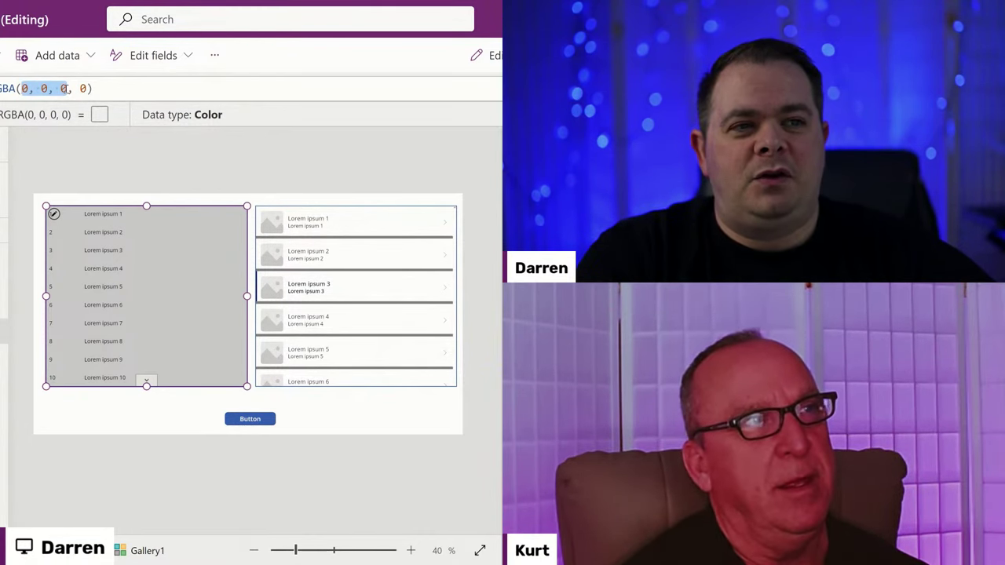
pyautogui.doubleClick(83, 89)
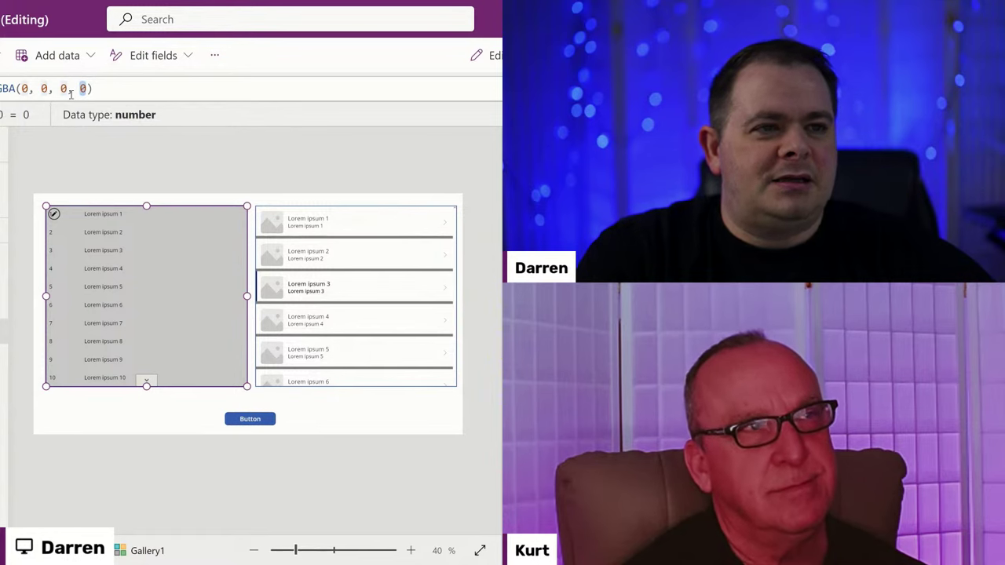
pyautogui.hotkey('ctrl', 'a')
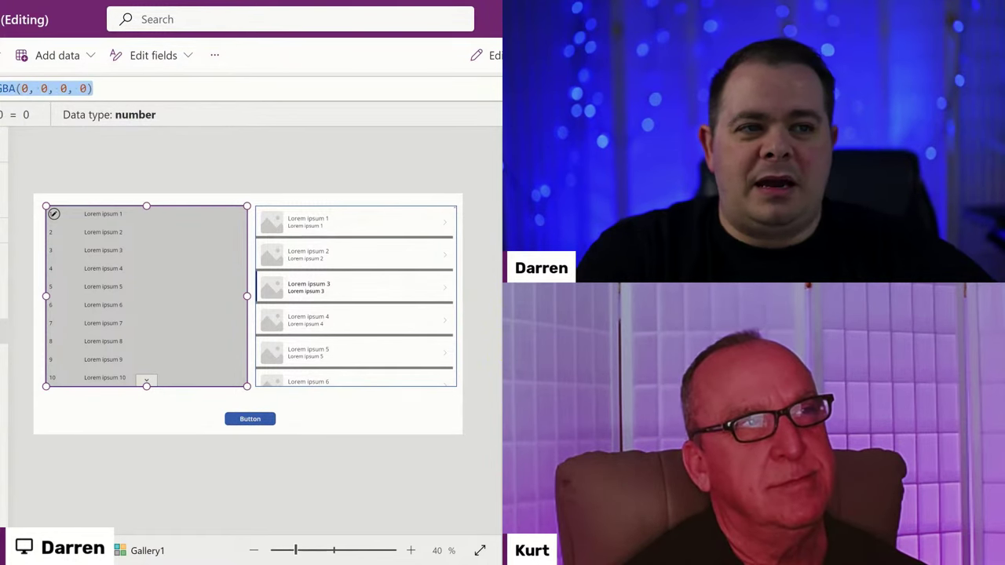
pyautogui.write('Color.')
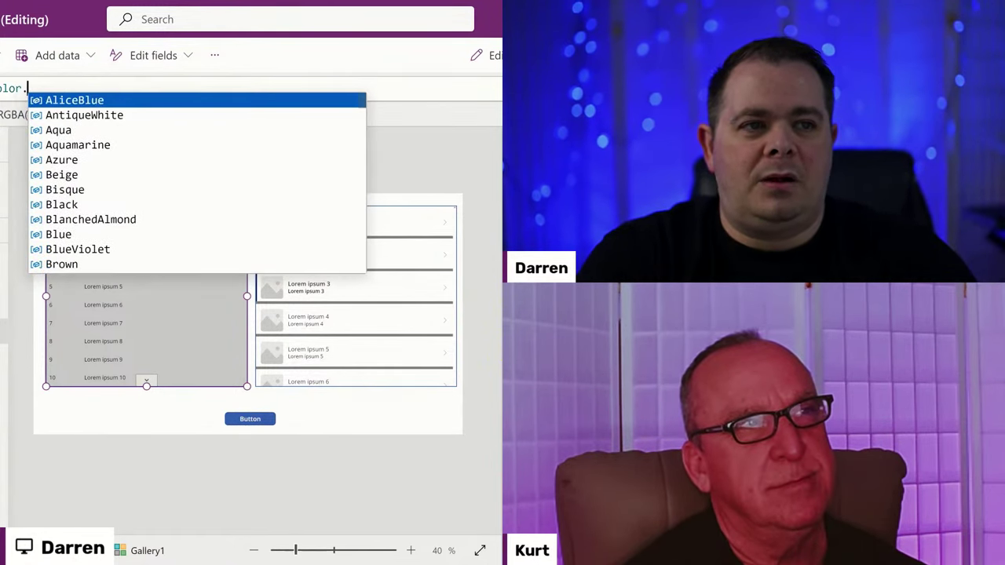
pyautogui.write('White')
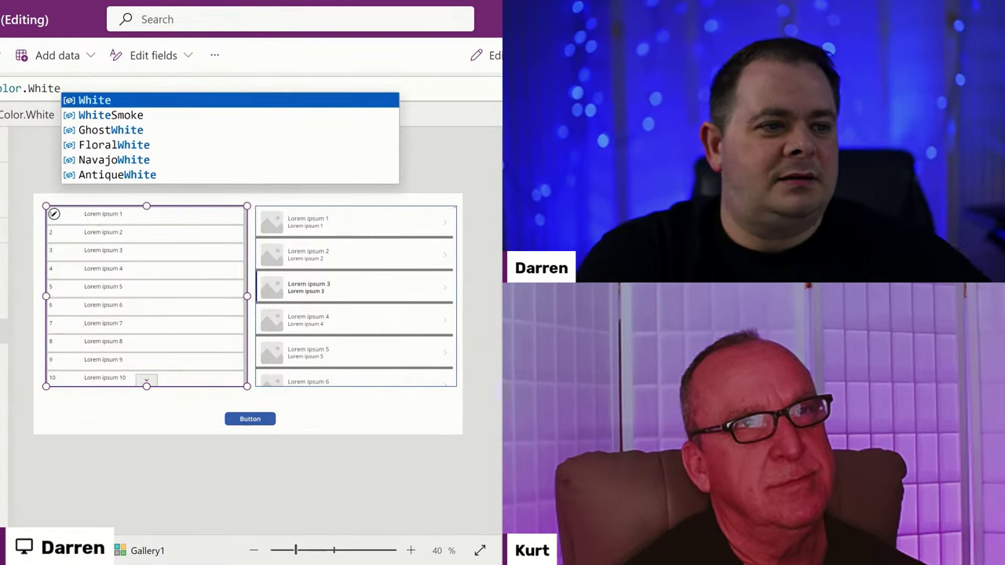
pyautogui.click(444, 162)
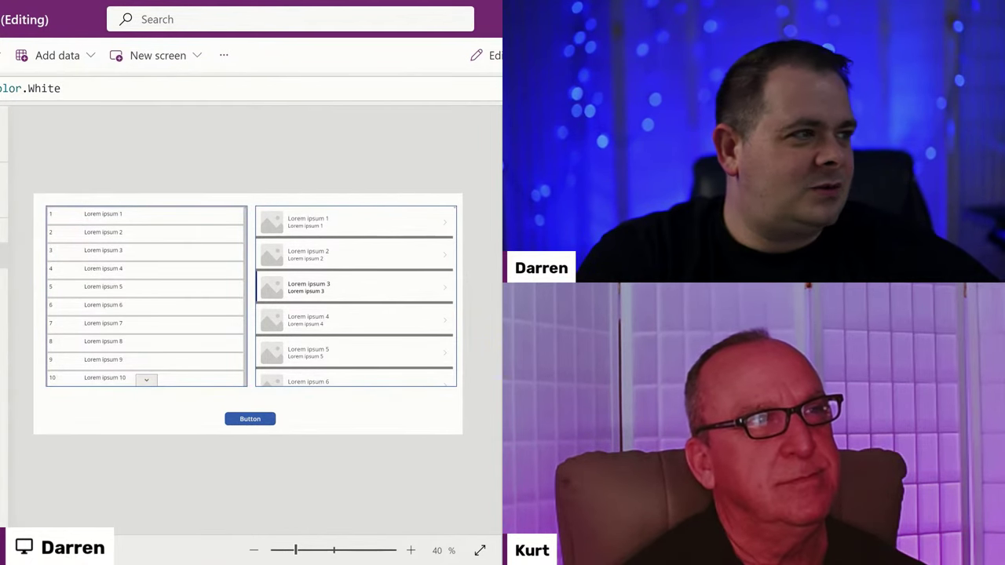
# Preview the app and scroll through the galleries before returning to editing.
pyautogui.press('F5')
pyautogui.scroll(-5, 201, 304)
pyautogui.scroll(5, 241, 337)
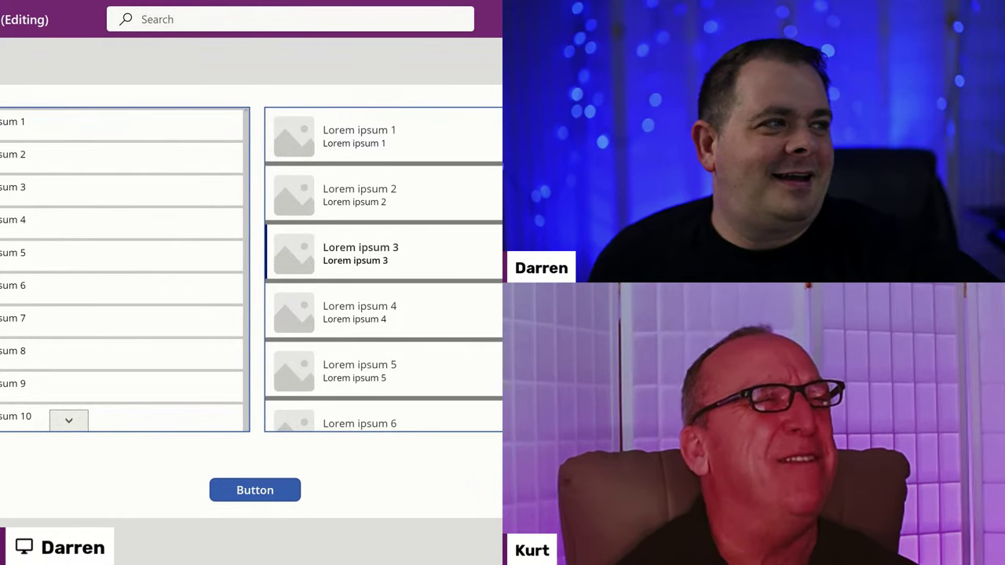
pyautogui.press('Escape')
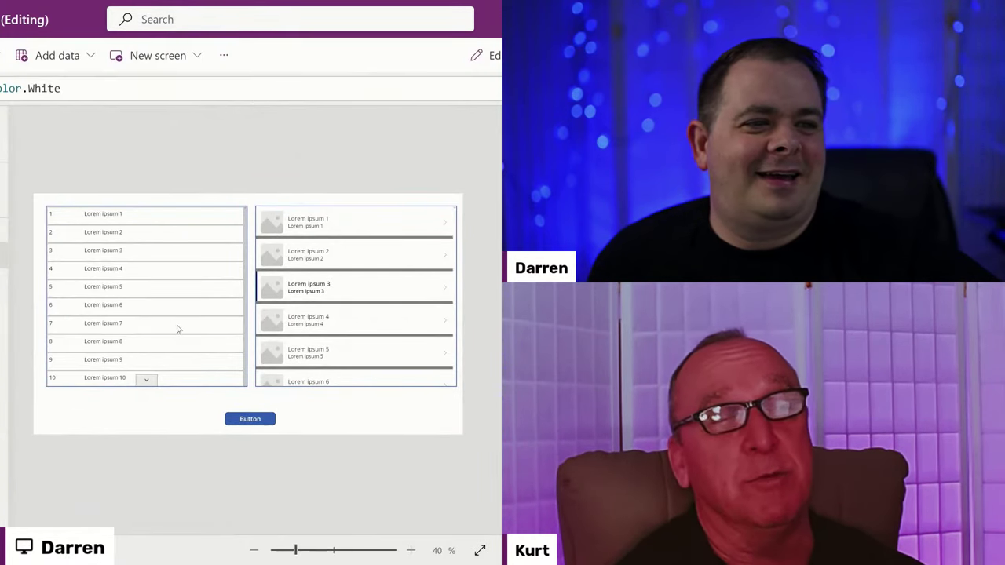
# Paste RGBA(202, 202, 202, 1) over the left gallery's Color.White formula and copy it.
pyautogui.click(176, 323)
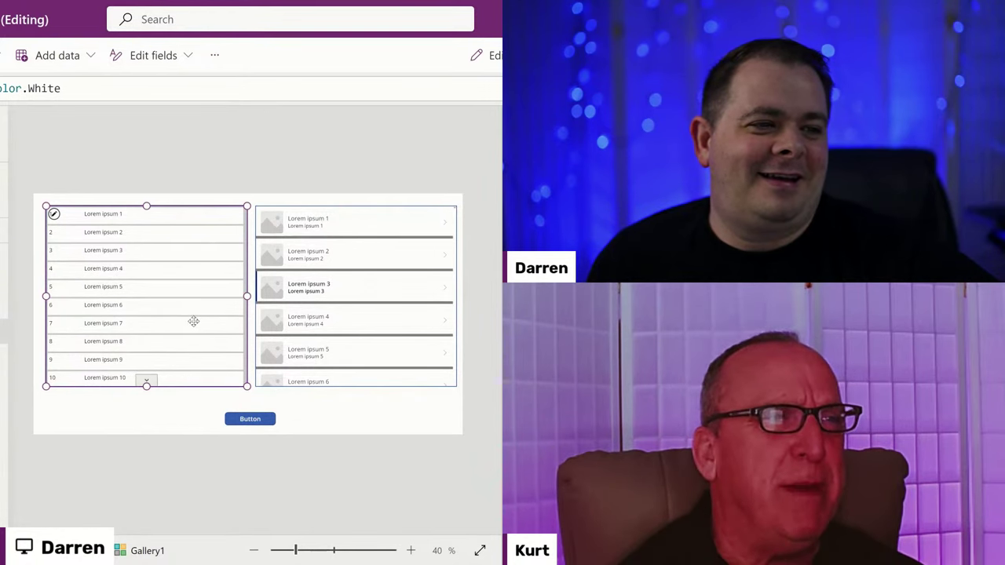
pyautogui.click(152, 94)
pyautogui.hotkey('ctrl', 'a')
pyautogui.write('RGBA(202, 202, 202, 1)')
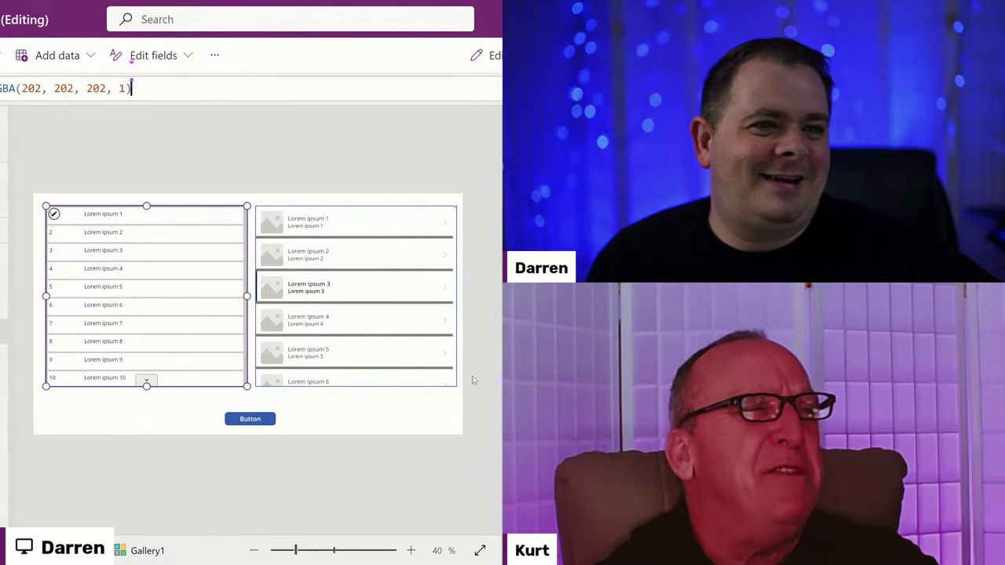
pyautogui.hotkey('ctrl', 'a')
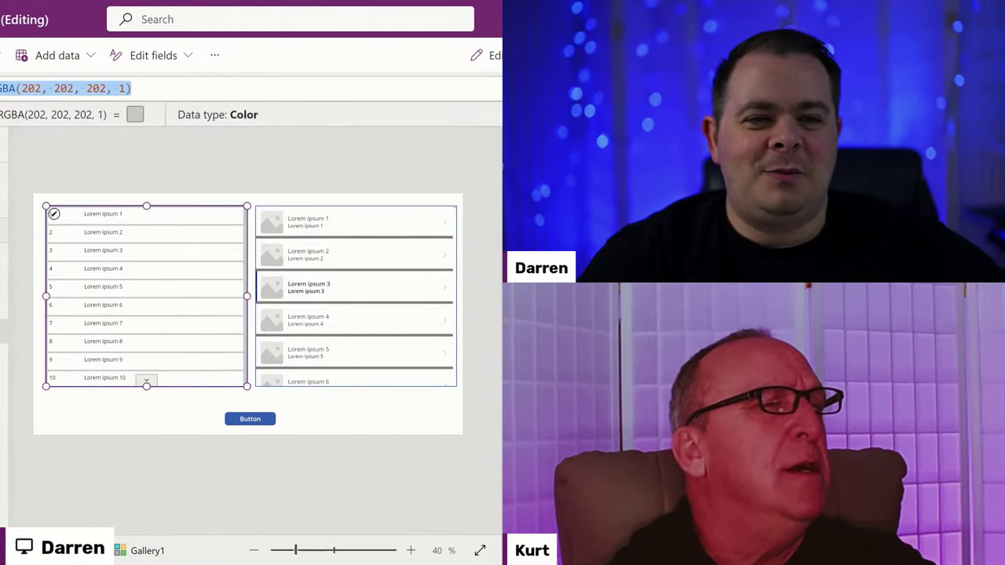
pyautogui.click(252, 179)
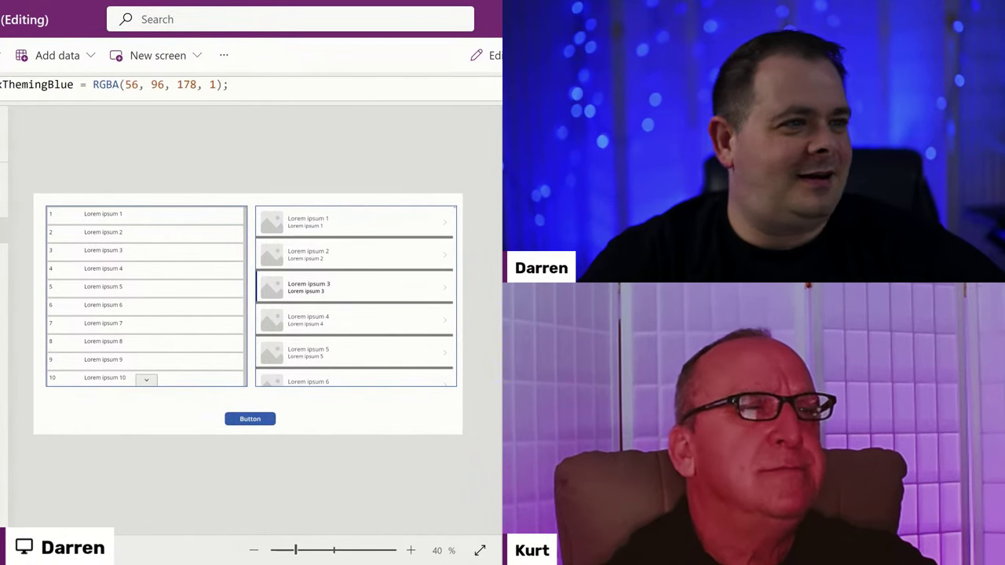
# Open the App Formulas, enlarge the editor and review fxSampleData's Sequence(5000) formula.
pyautogui.click(282, 87)
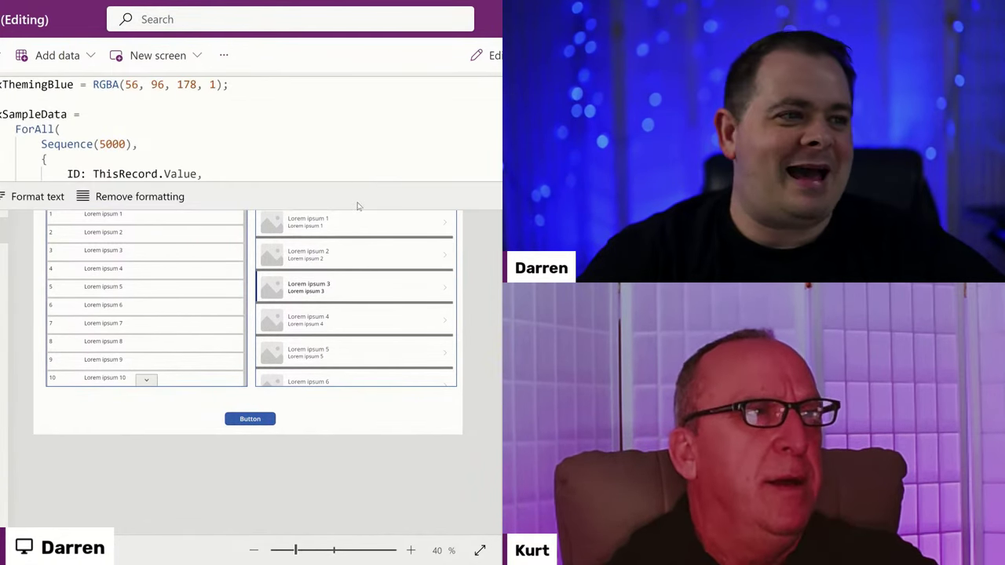
pyautogui.moveTo(358, 206); pyautogui.dragTo(359, 458)
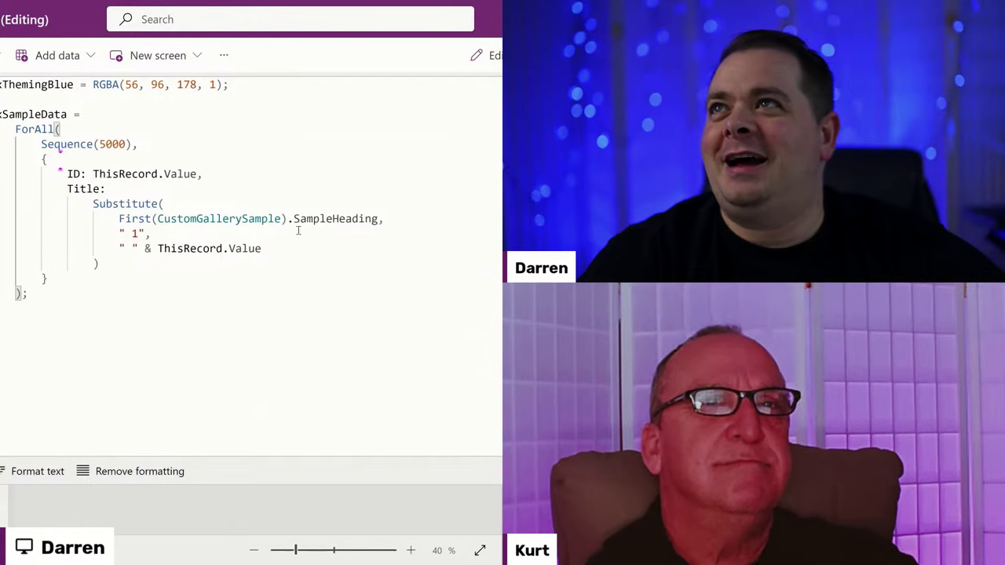
pyautogui.doubleClick(68, 143)
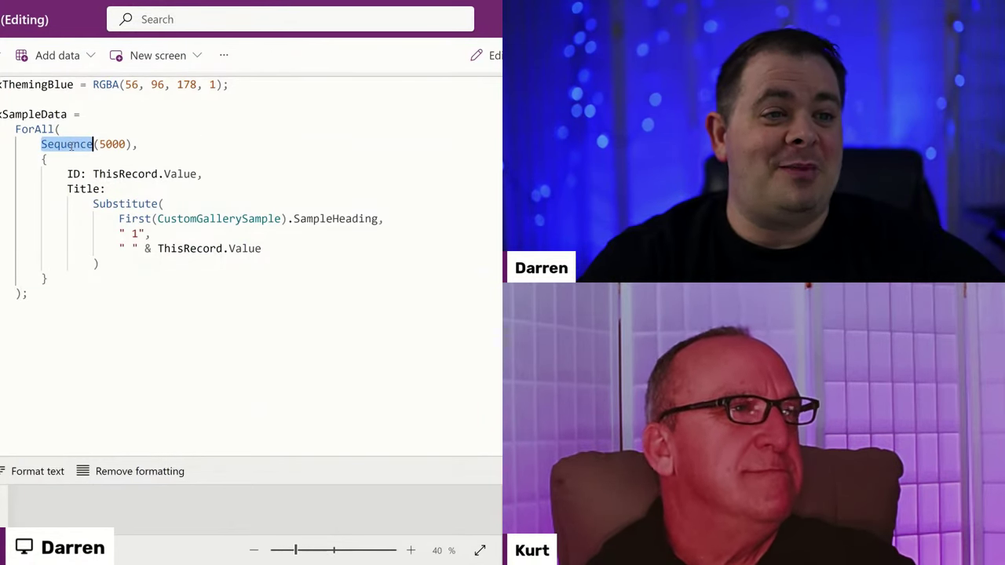
pyautogui.click(126, 144)
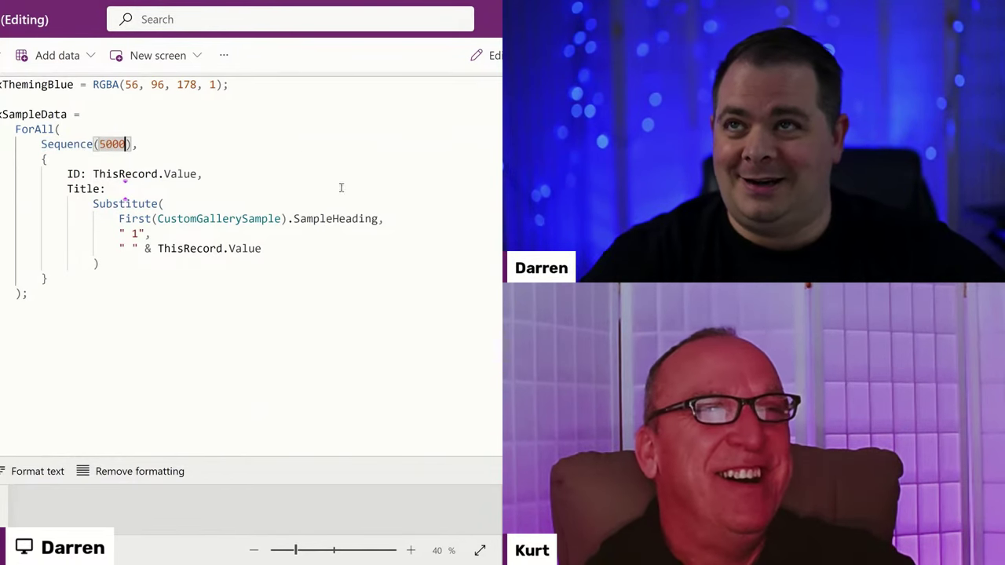
# Add fxThemingGray = RGBA(202, 202, 202, 1); below fxThemingBlue and collapse the editor.
pyautogui.click(263, 88)
pyautogui.press('Return')
pyautogui.write('f')
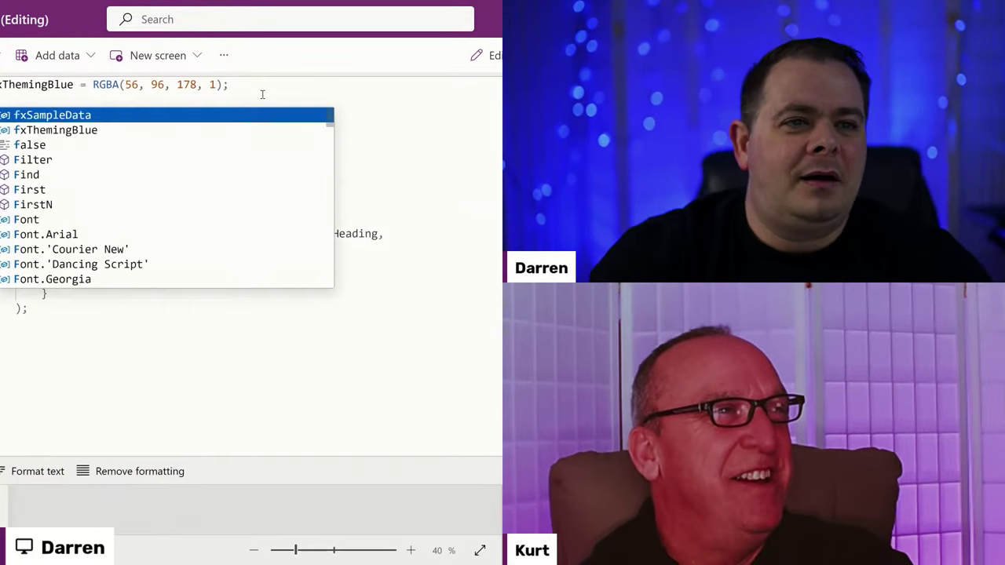
pyautogui.write('xThe')
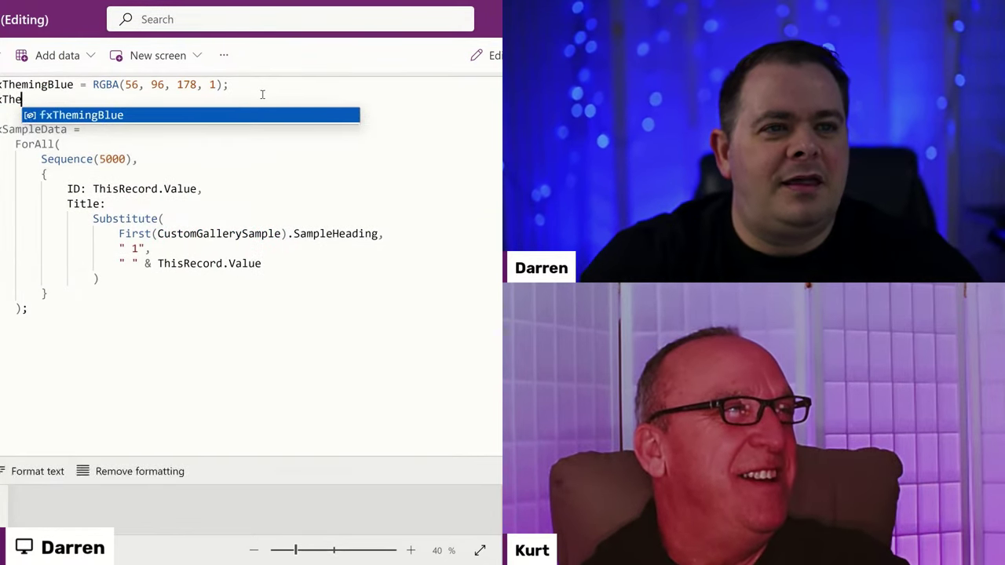
pyautogui.write('mingGr')
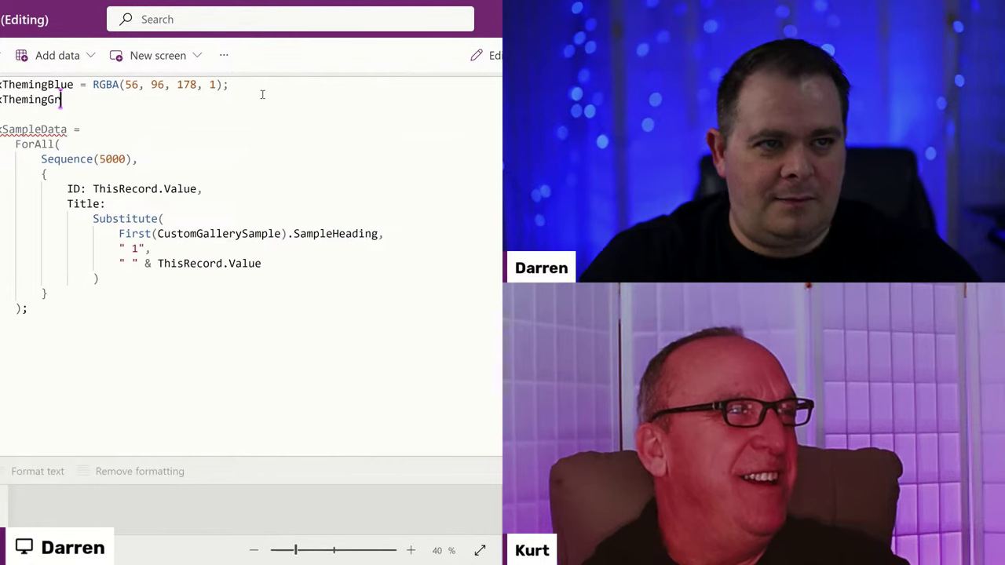
pyautogui.write('ay = RGBA(202, 202, 202, 1);')
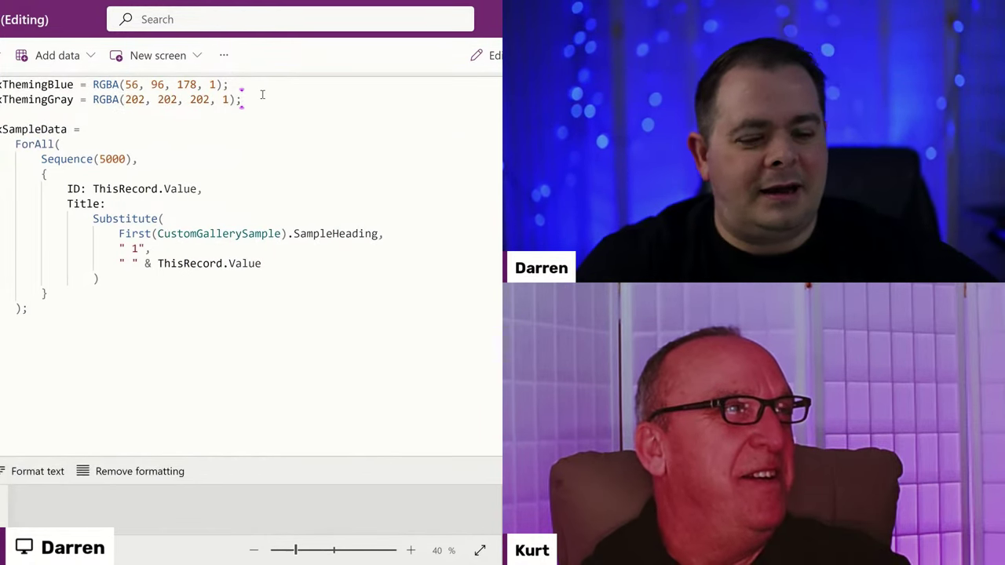
pyautogui.press('Delete')
pyautogui.click(194, 325)
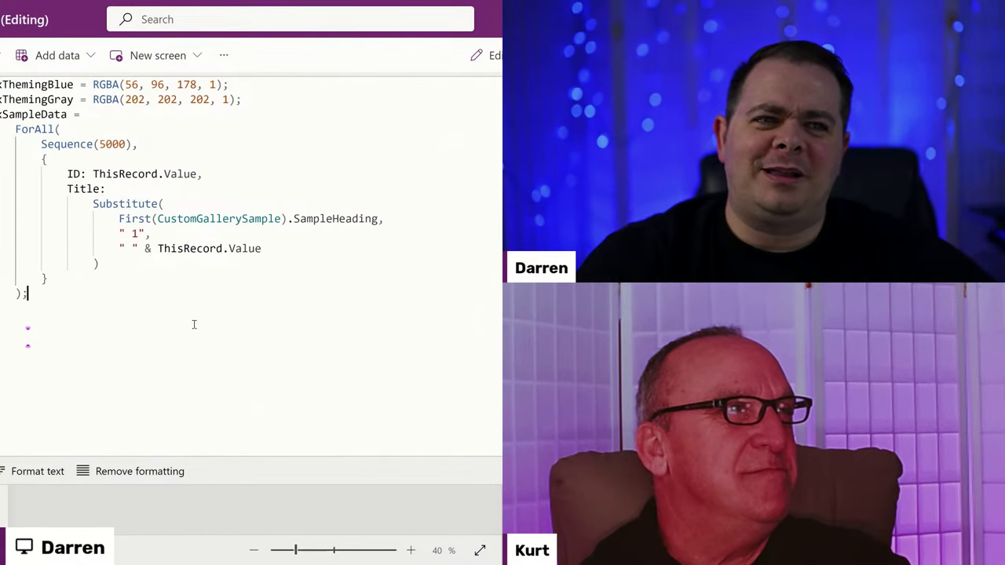
pyautogui.click(45, 159)
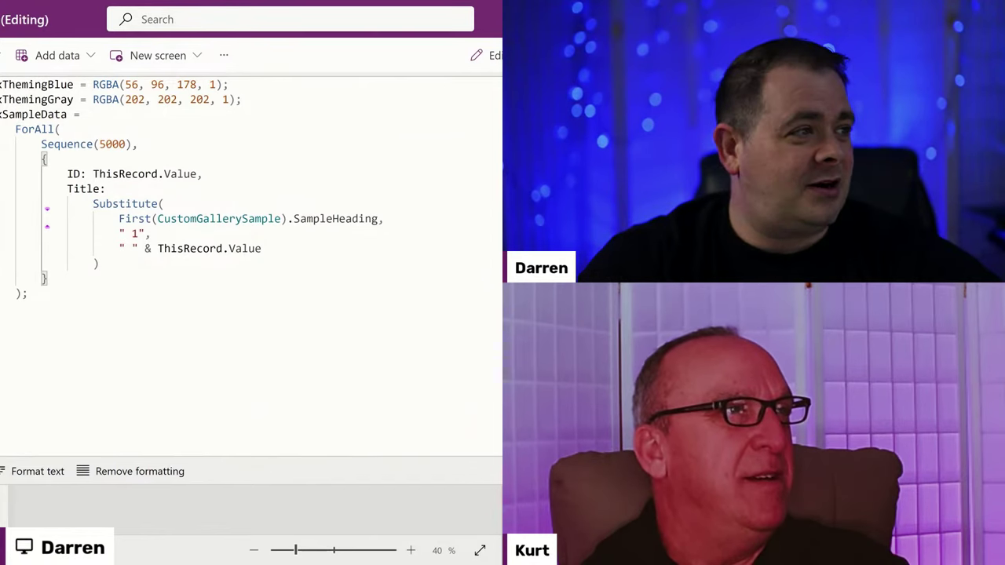
pyautogui.press('Escape')
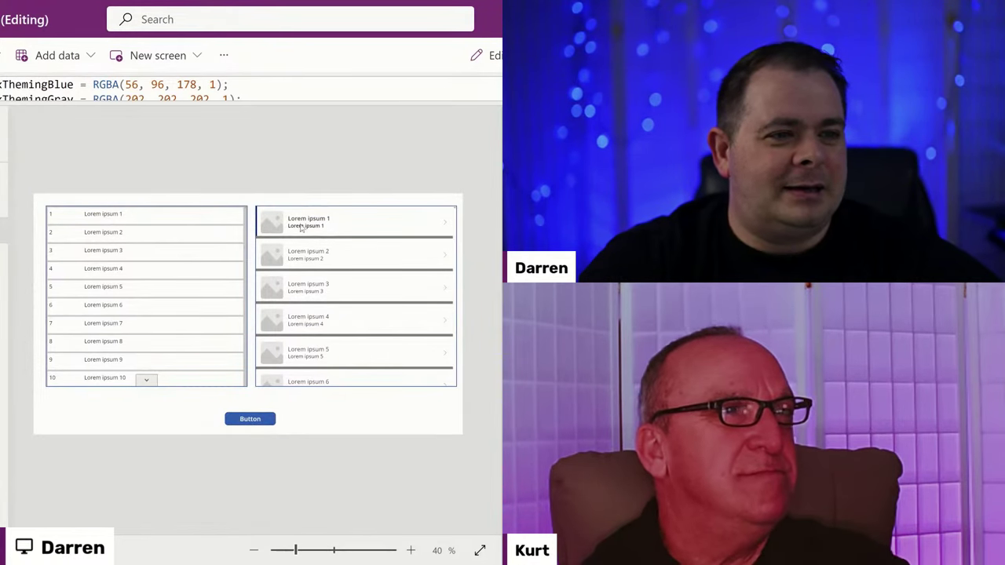
# Replace the left gallery's colour formula with fxThemingGray.
pyautogui.click(168, 339)
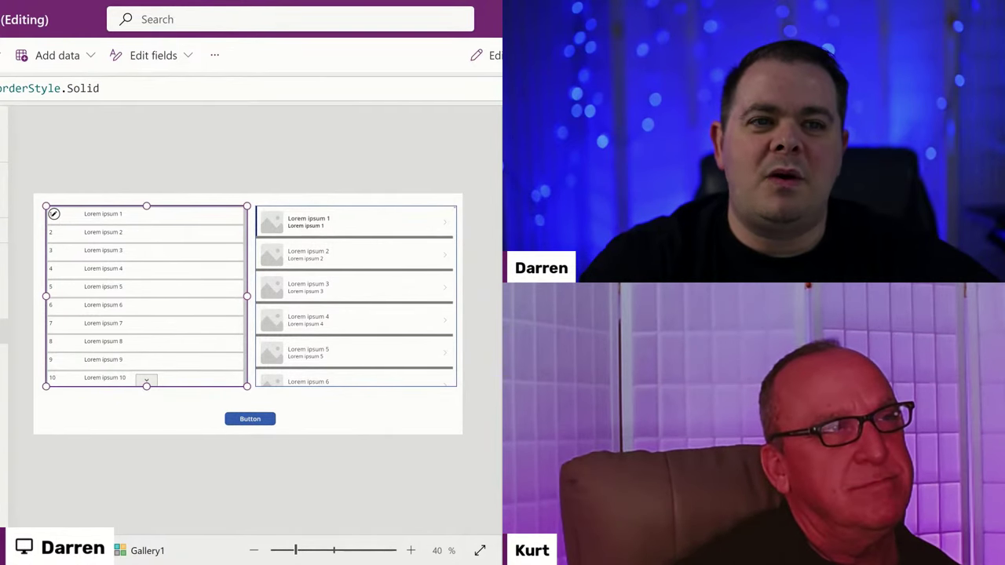
pyautogui.click(106, 86)
pyautogui.hotkey('ctrl', 'a')
pyautogui.write('fx')
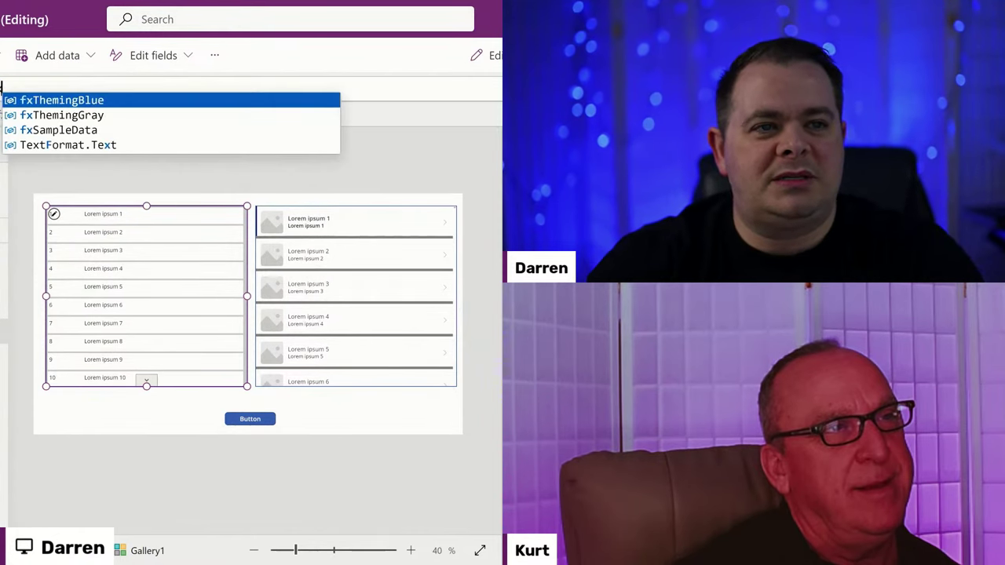
pyautogui.click(62, 114)
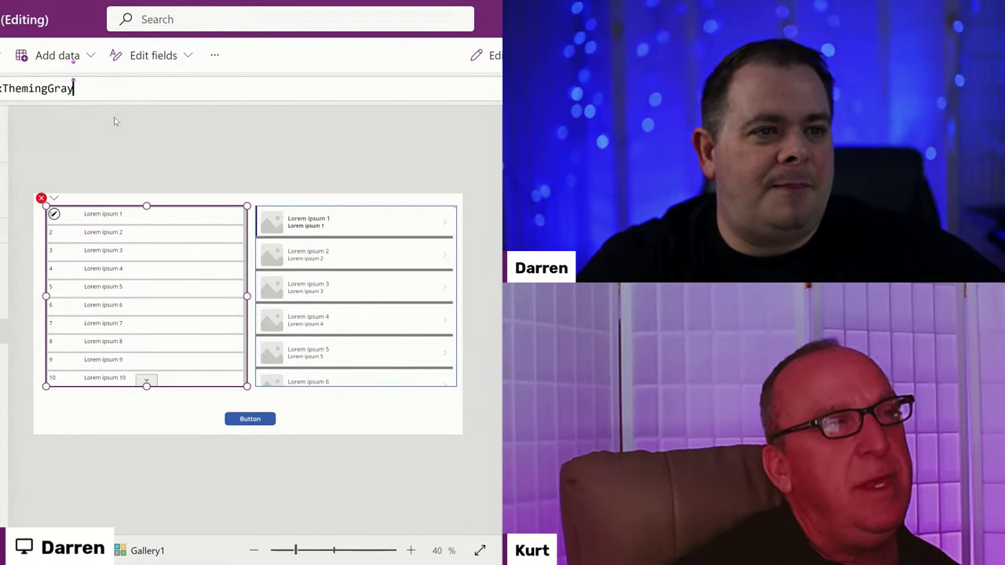
pyautogui.doubleClick(38, 89)
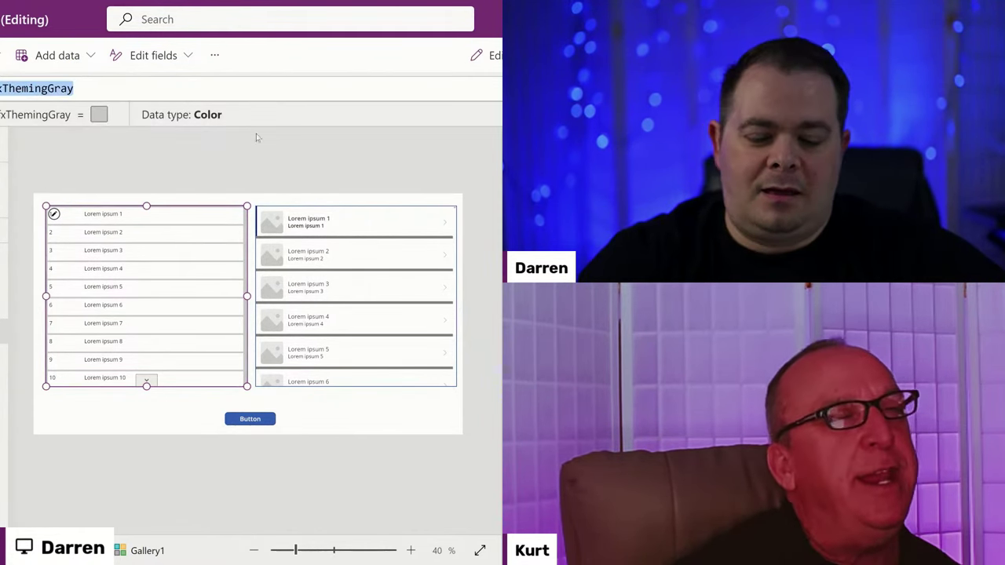
# Deselect the gallery and preview the restyled screen with F5, then exit preview.
pyautogui.click(388, 159)
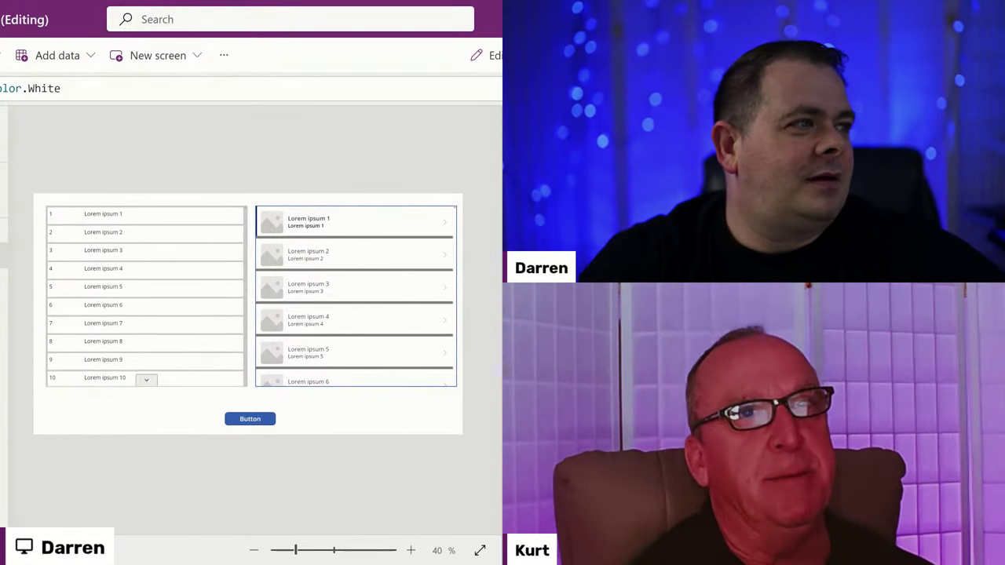
pyautogui.press('F5')
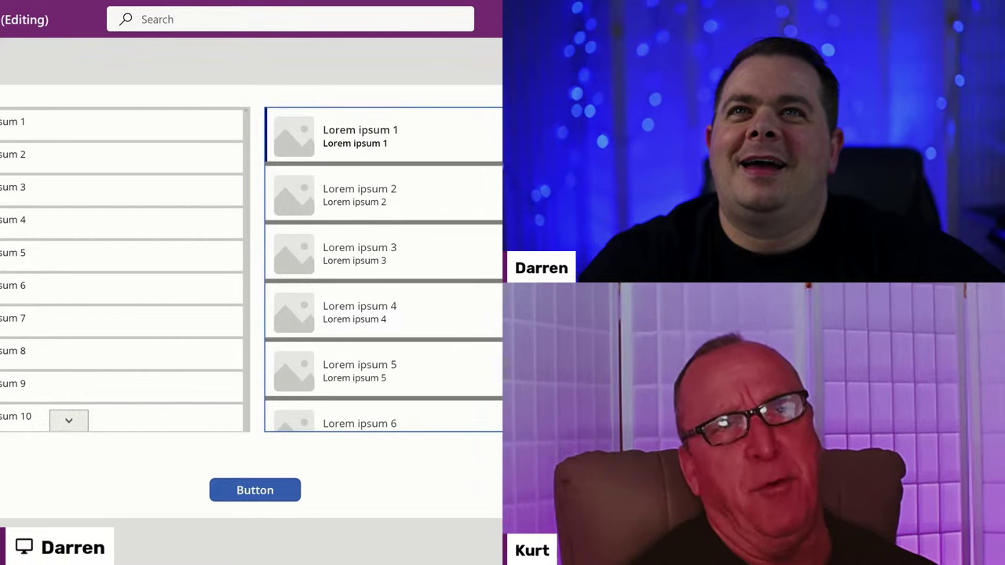
pyautogui.press('Escape')
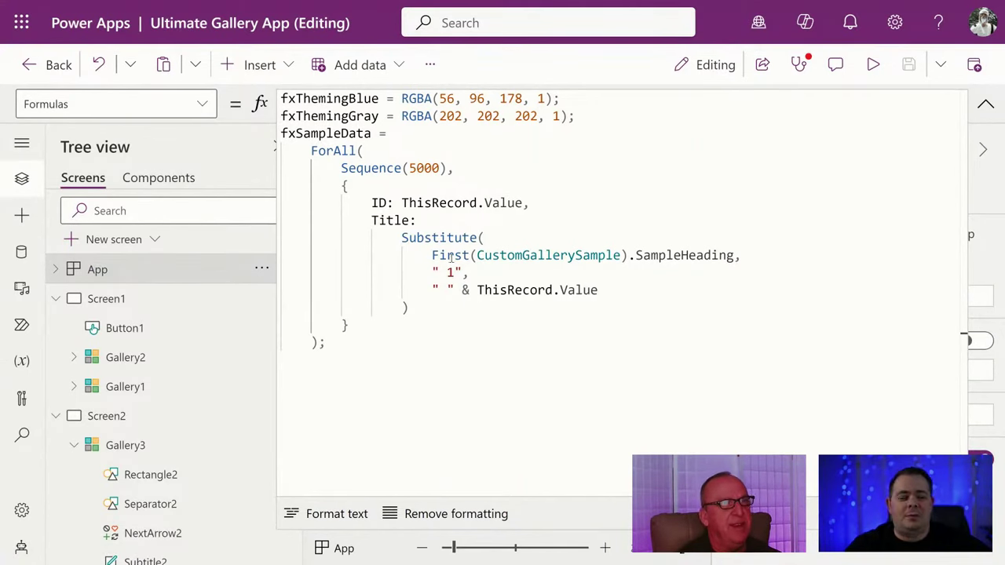
pyautogui.click(532, 180)
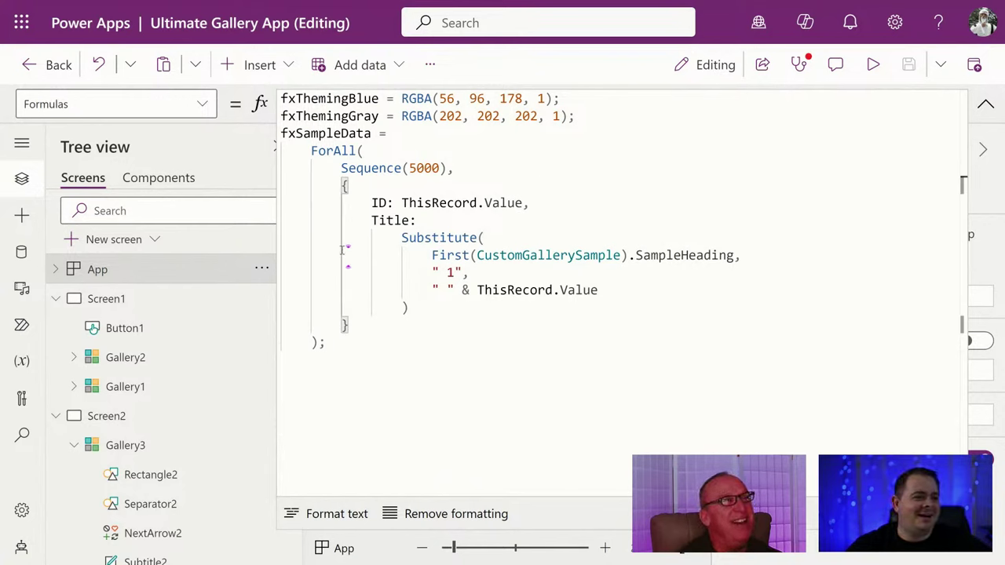
pyautogui.click(395, 344)
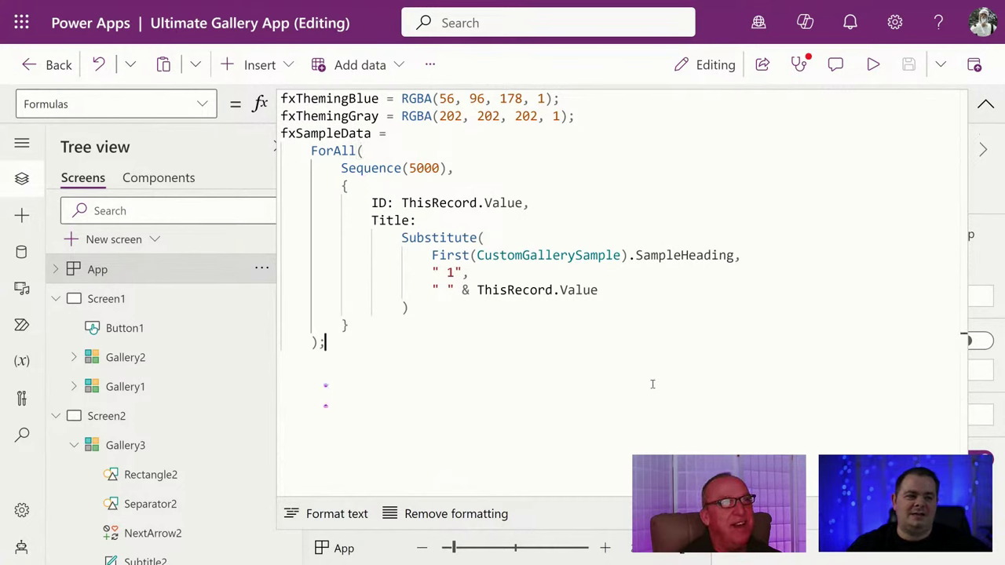
pyautogui.press('BackSpace')
pyautogui.press('BackSpace')
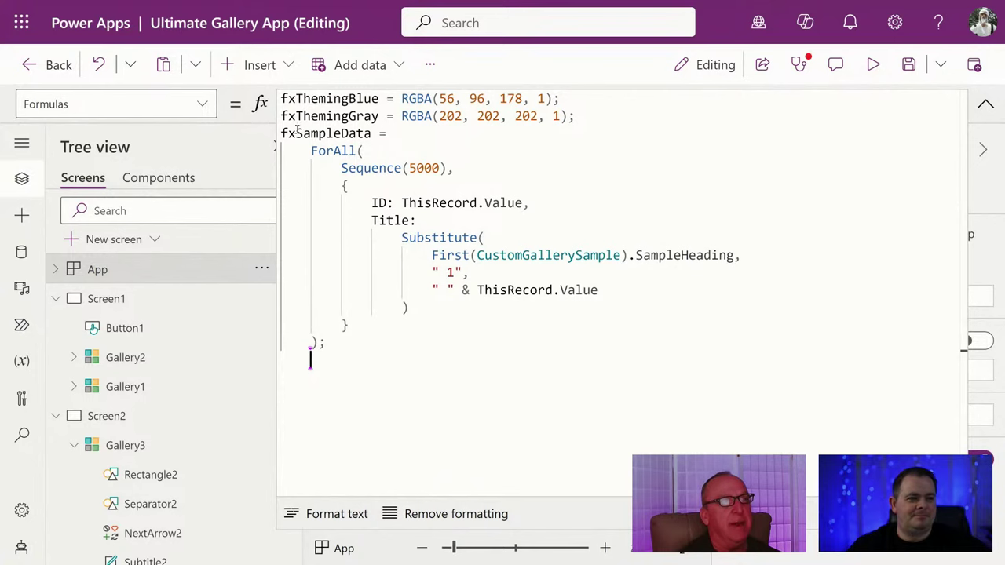
pyautogui.moveTo(296, 133); pyautogui.dragTo(372, 133)
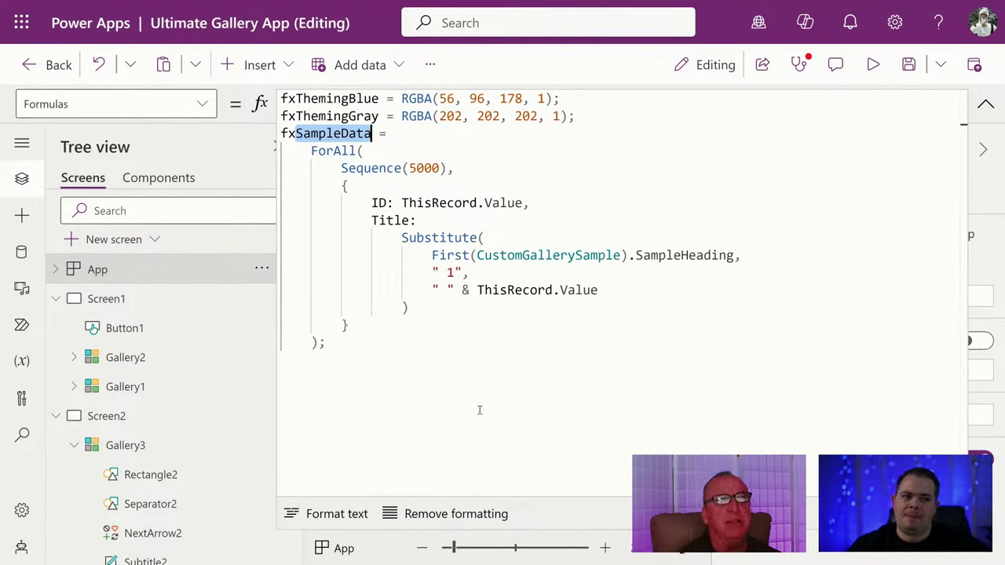
pyautogui.click(557, 413)
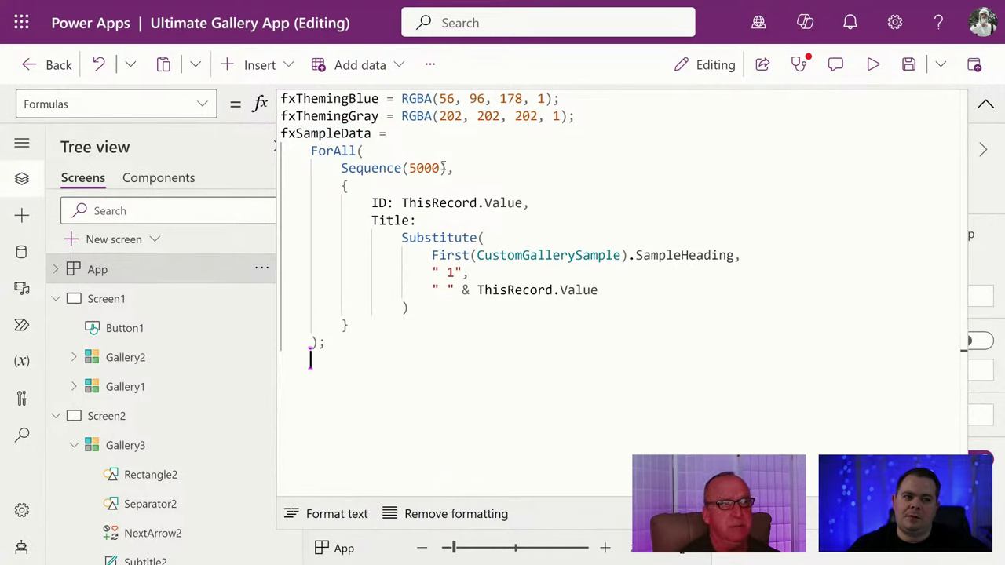
pyautogui.click(377, 168)
pyautogui.moveTo(445, 168); pyautogui.dragTo(341, 168)
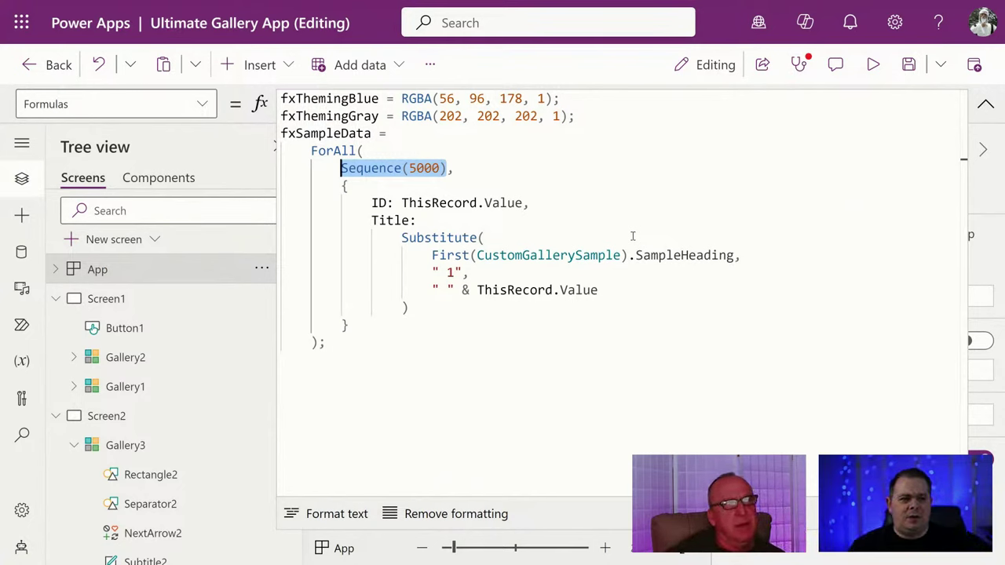
pyautogui.doubleClick(501, 202)
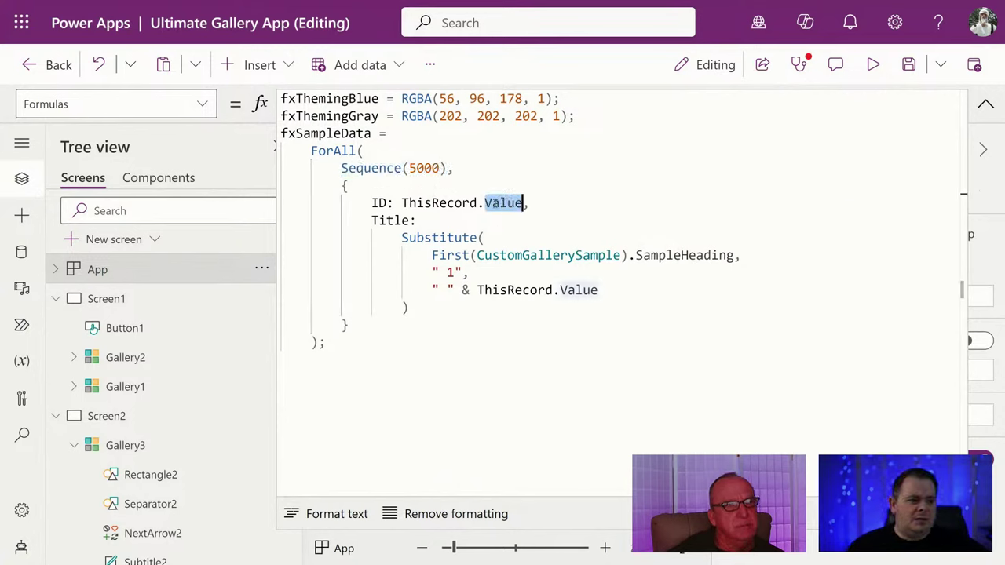
pyautogui.doubleClick(450, 203)
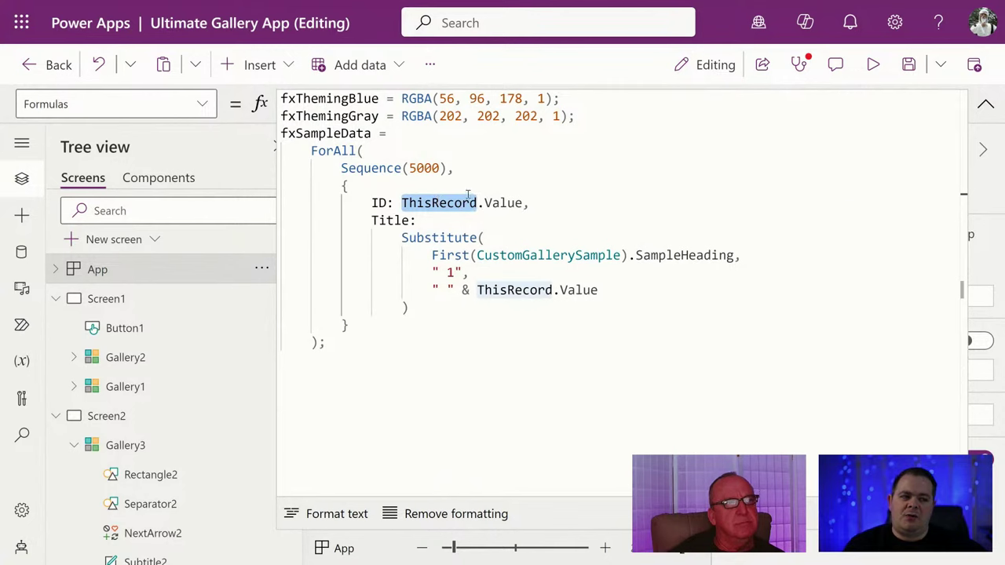
pyautogui.doubleClick(351, 168)
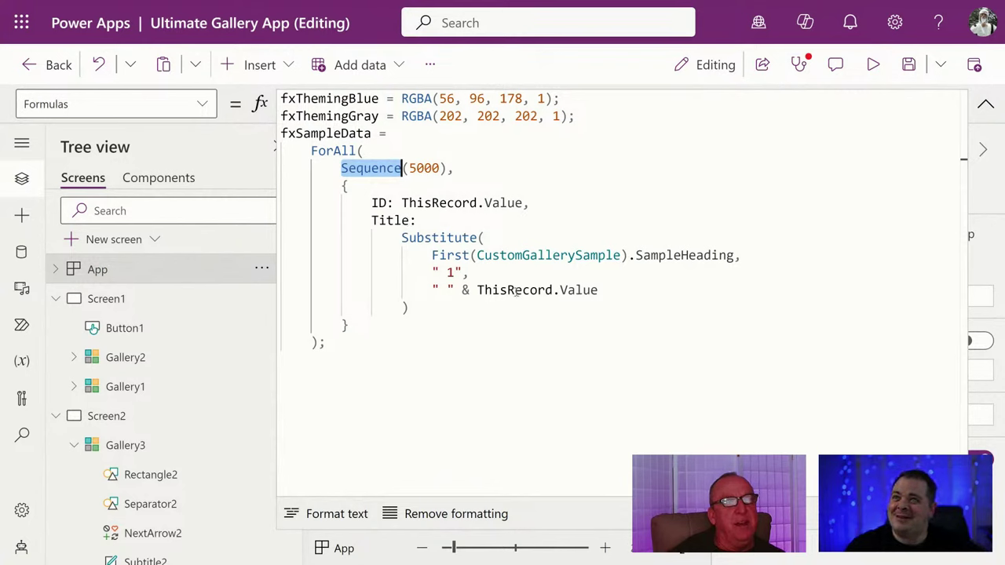
pyautogui.click(424, 220)
pyautogui.click(478, 255)
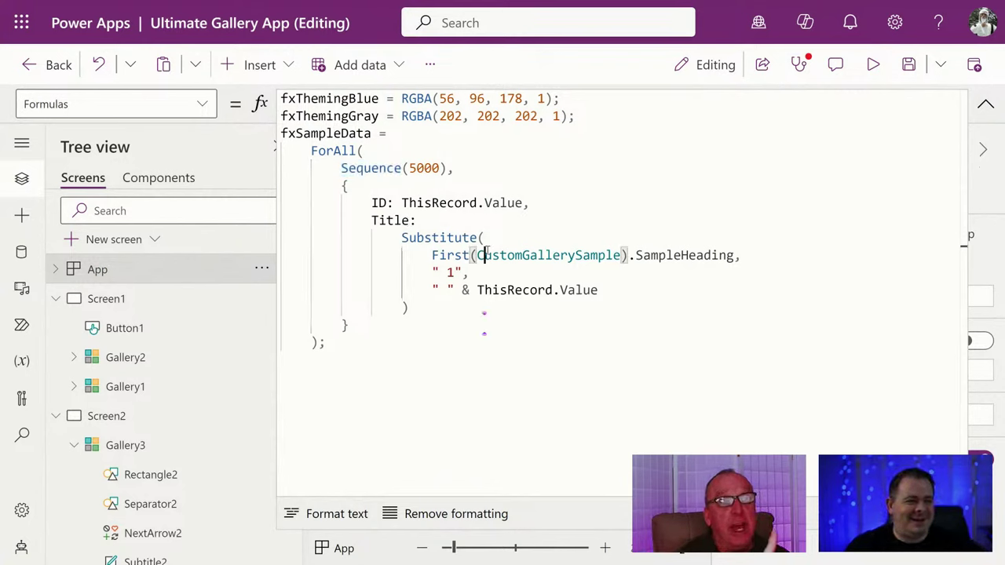
pyautogui.doubleClick(502, 203)
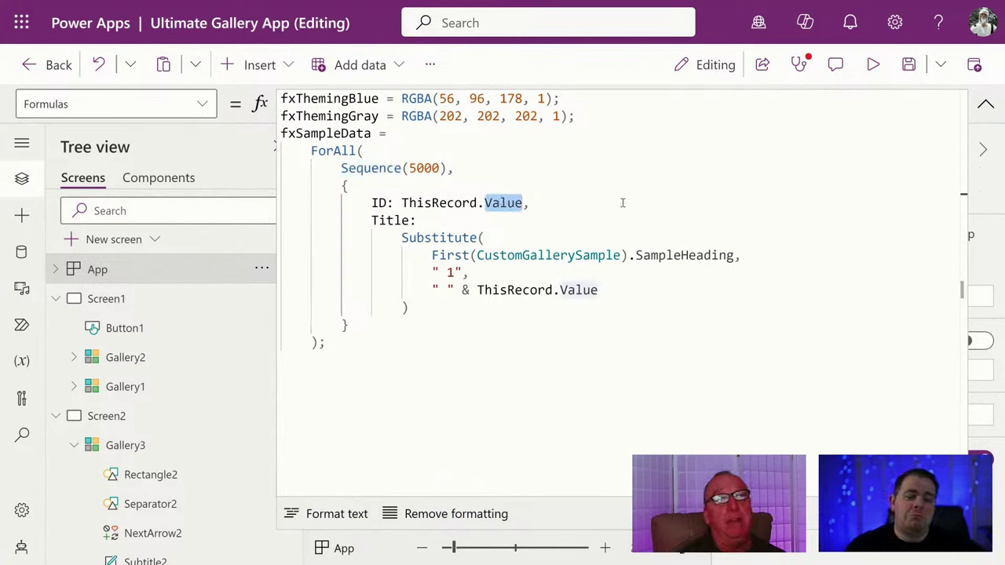
# Add the alias 'As My' after Sequence(5000) in fxSampleData.
pyautogui.click(531, 203)
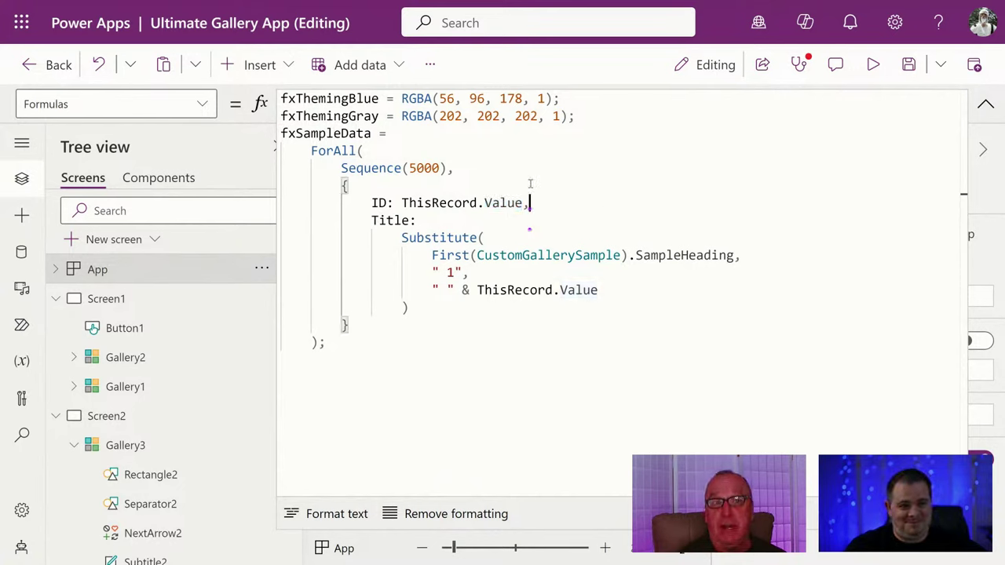
pyautogui.click(450, 168)
pyautogui.write('As ')
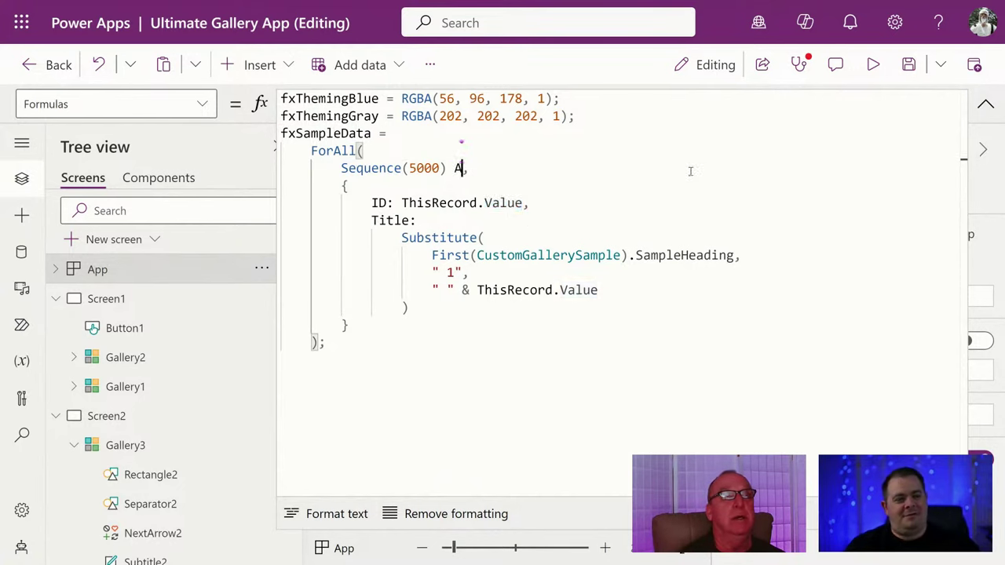
pyautogui.write('My')
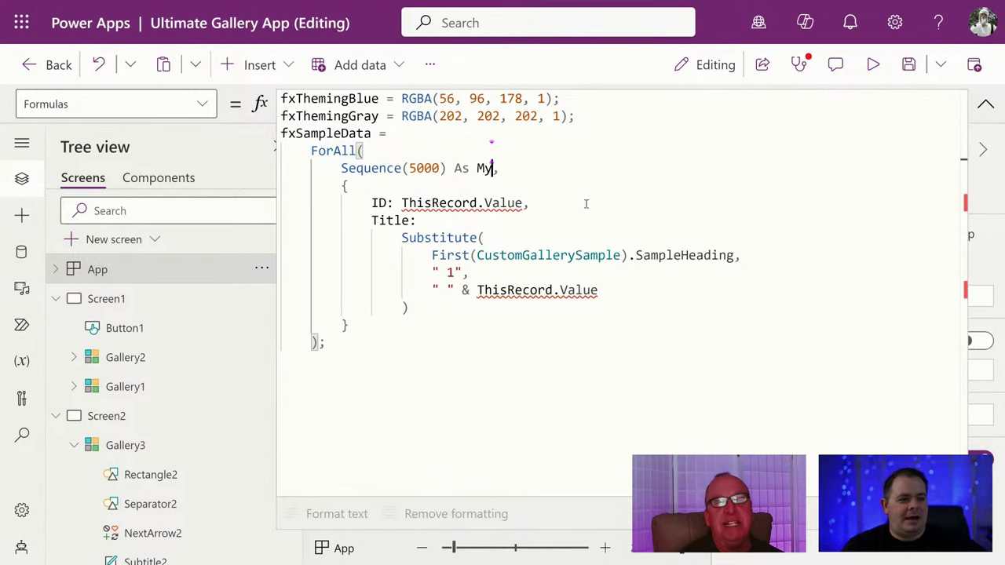
# Change ThisRecord.Value to My.Value in both the ID and Title lines, then apply the formula.
pyautogui.click(586, 204)
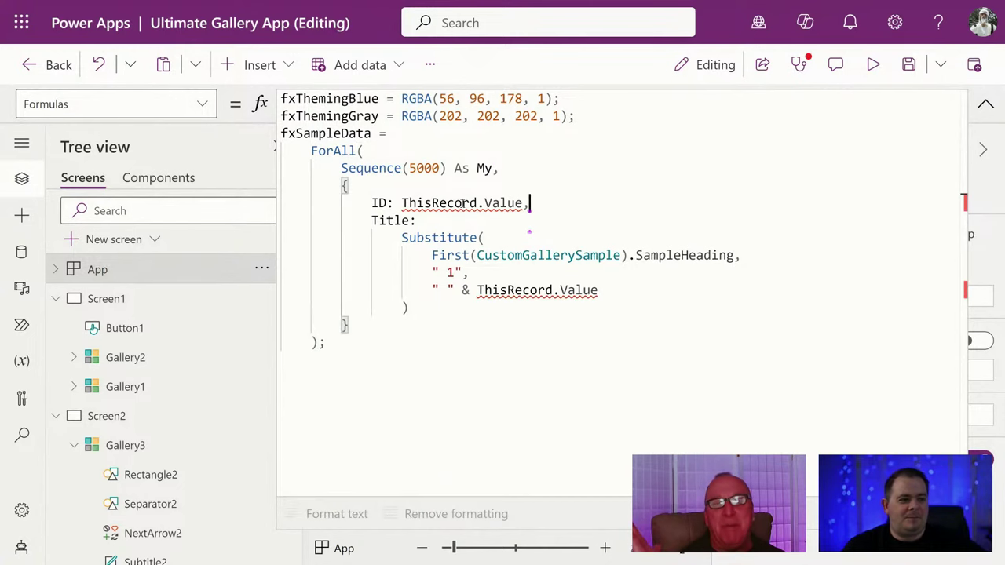
pyautogui.doubleClick(462, 204)
pyautogui.write('My')
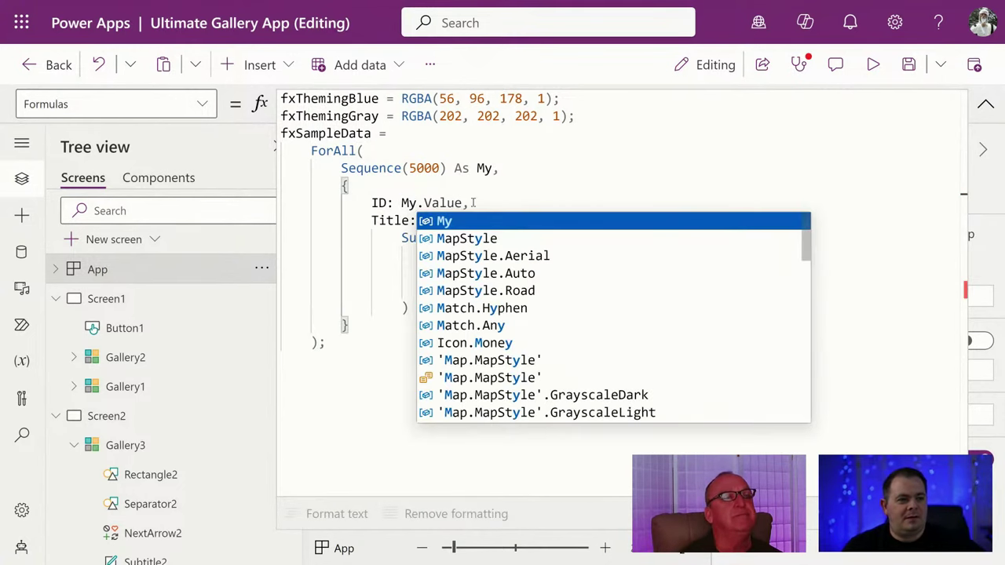
pyautogui.click(537, 183)
pyautogui.doubleClick(518, 290)
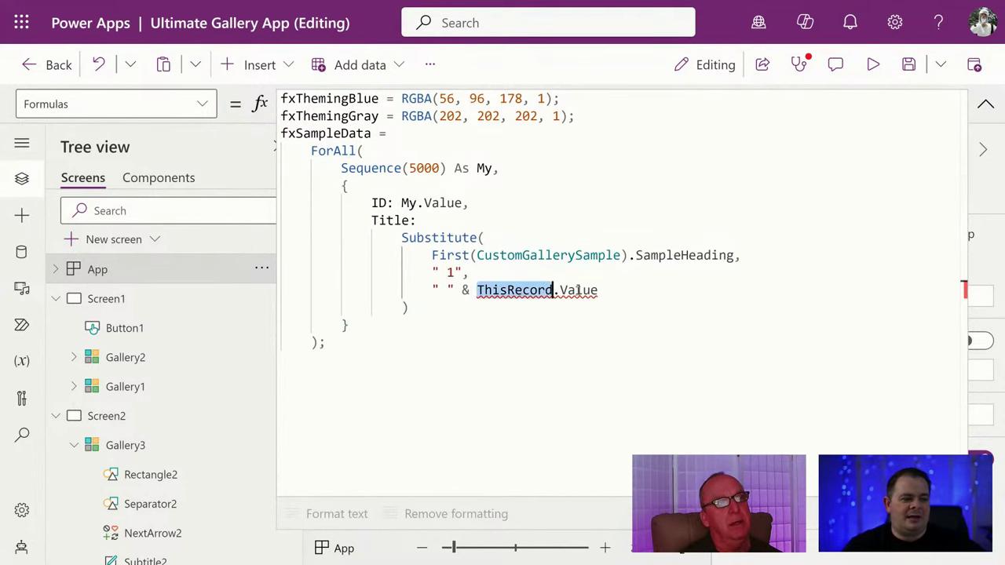
pyautogui.write('My')
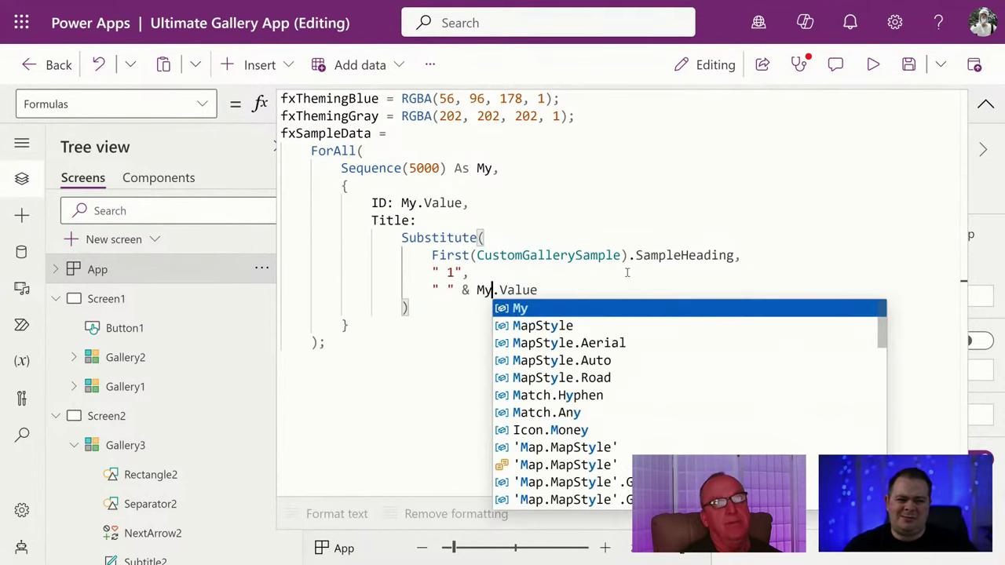
pyautogui.click(627, 188)
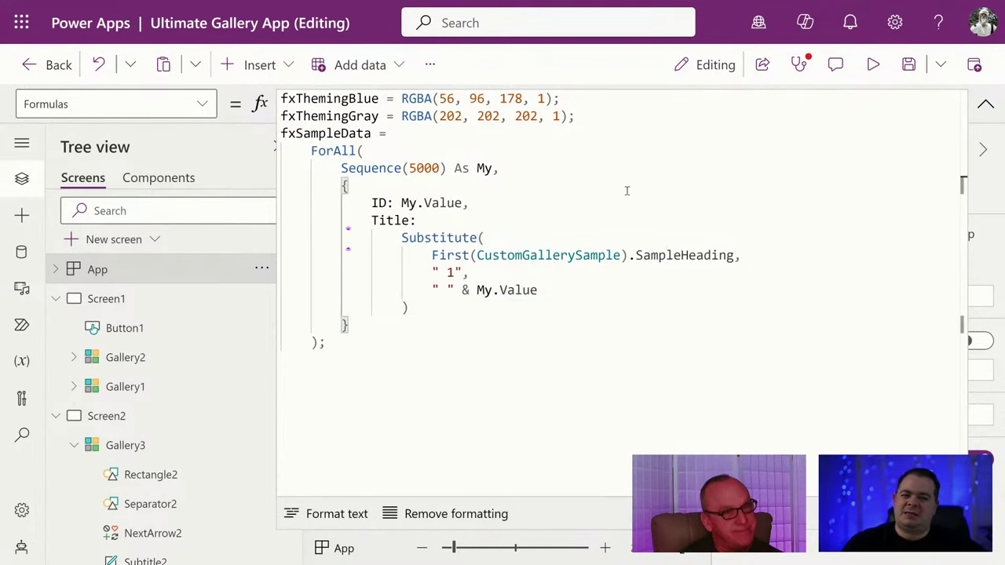
pyautogui.click(475, 387)
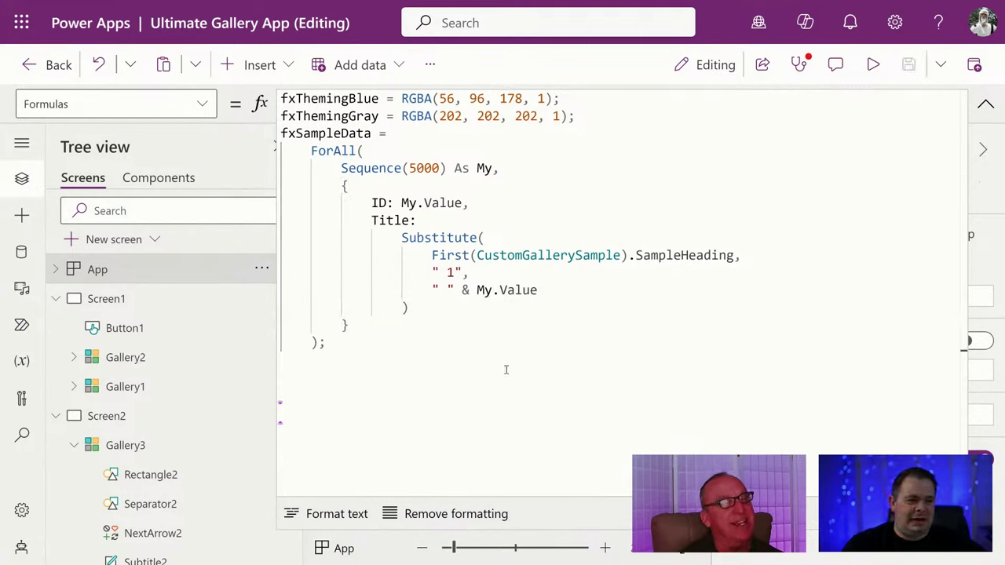
pyautogui.click(660, 204)
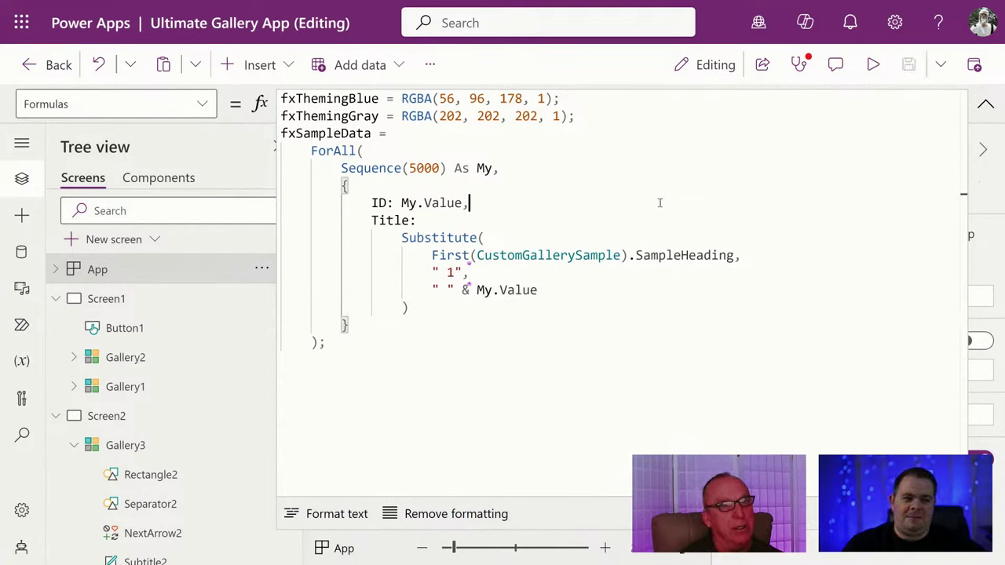
pyautogui.doubleClick(481, 168)
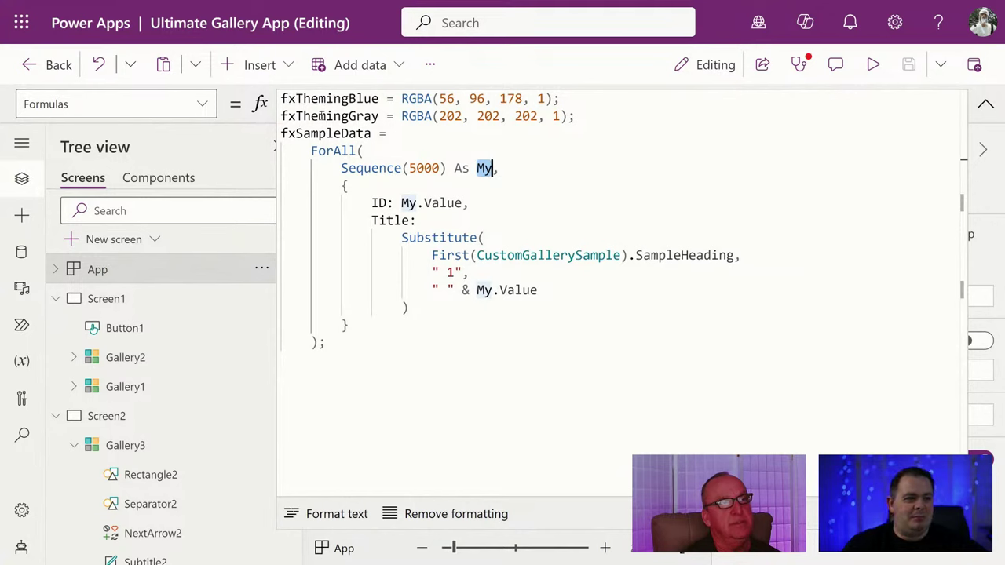
pyautogui.click(610, 190)
pyautogui.click(533, 229)
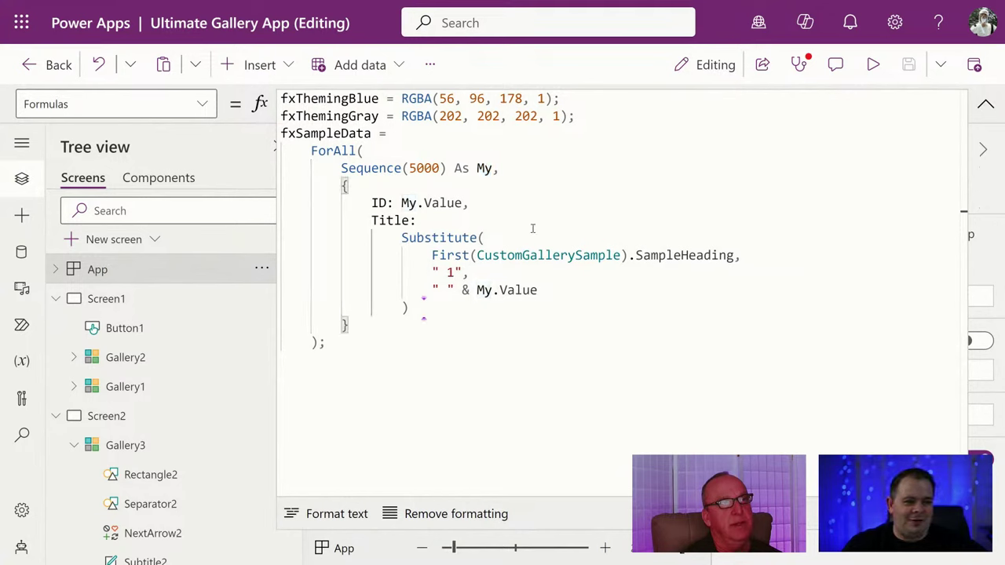
pyautogui.click(531, 242)
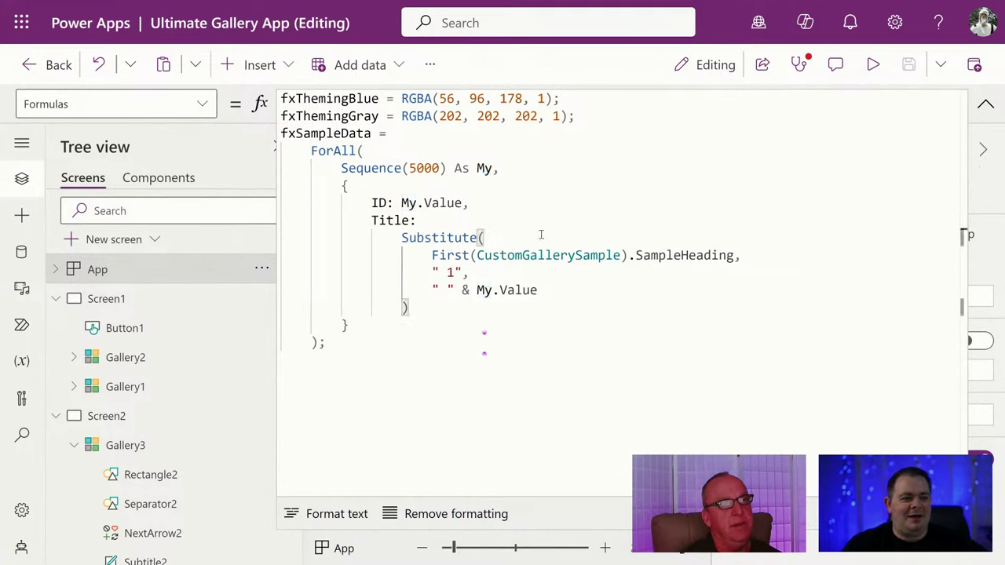
pyautogui.click(534, 207)
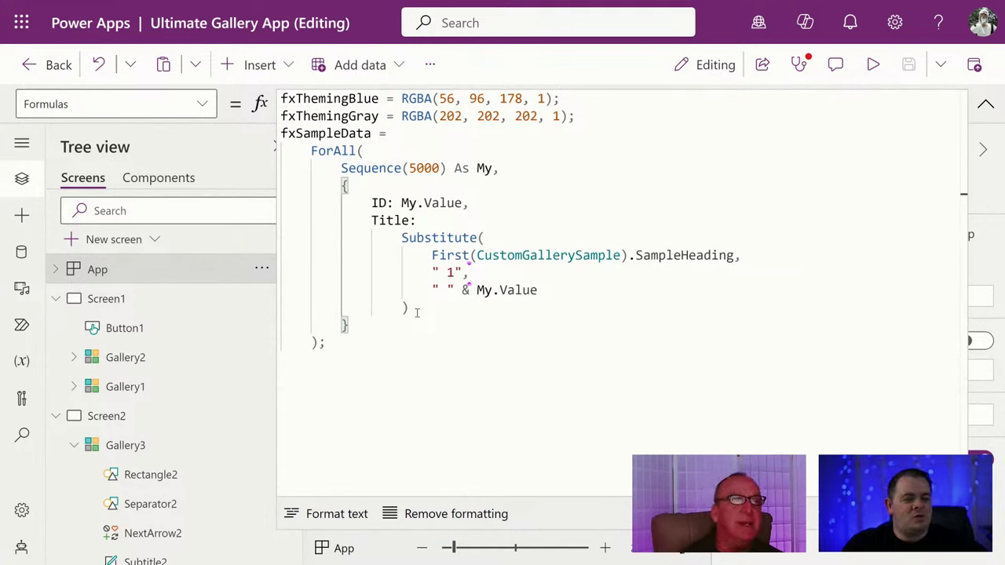
pyautogui.click(515, 406)
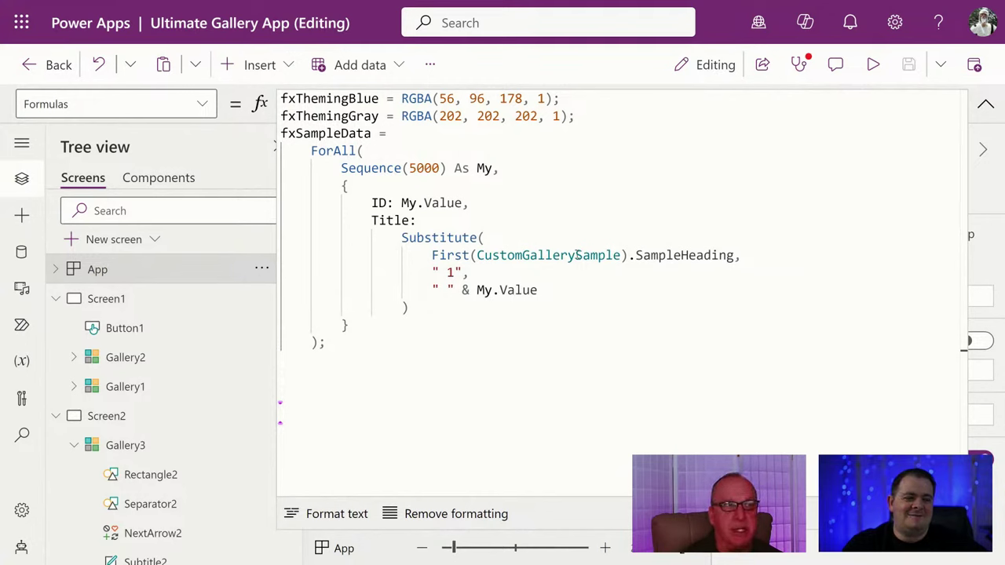
pyautogui.moveTo(477, 255); pyautogui.dragTo(621, 256)
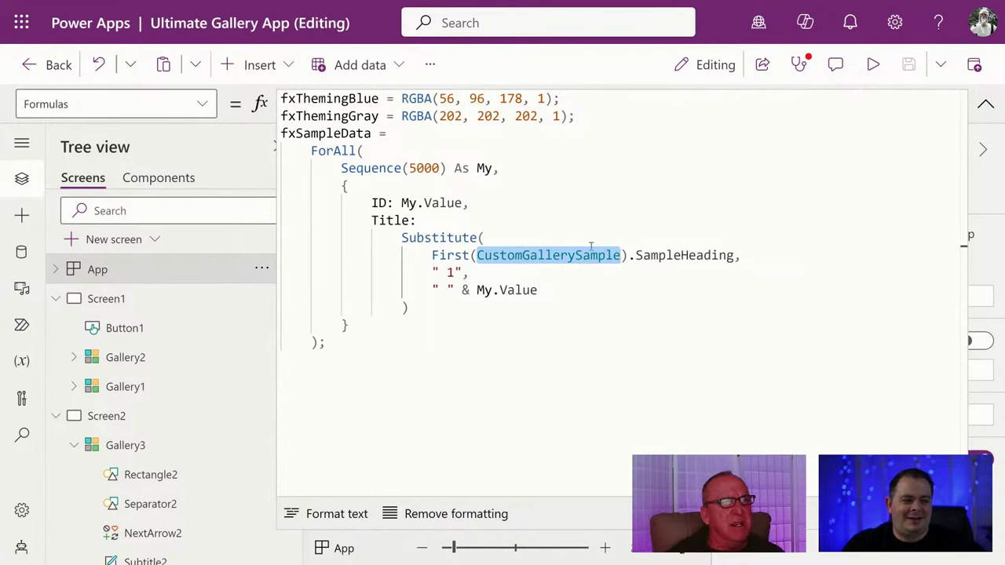
pyautogui.click(589, 222)
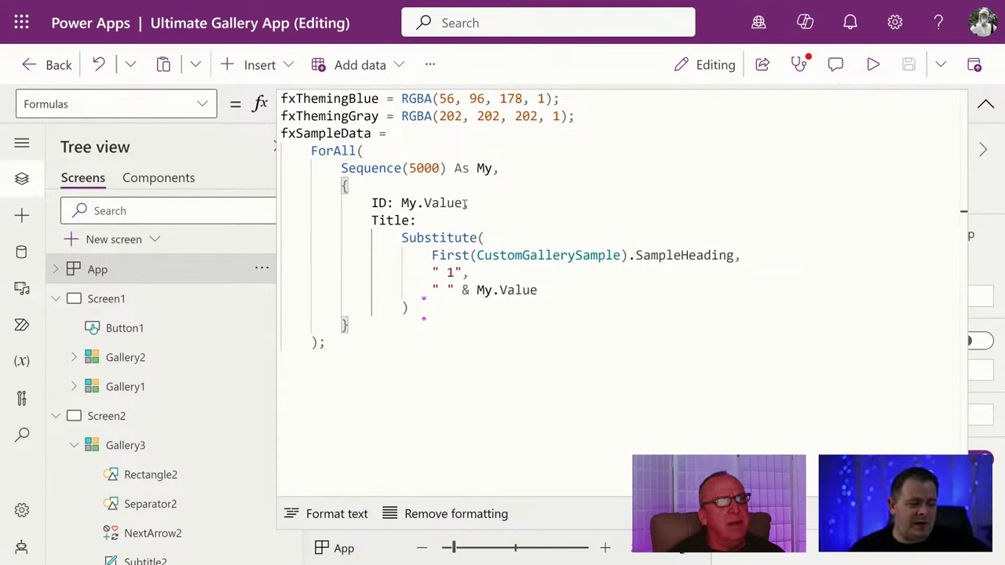
pyautogui.moveTo(462, 203); pyautogui.dragTo(402, 203)
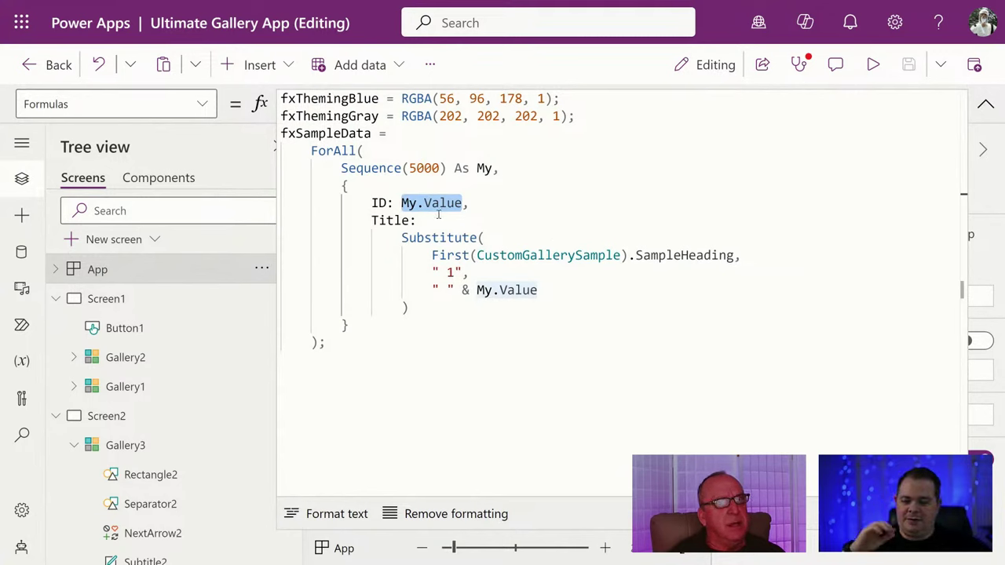
pyautogui.click(498, 253)
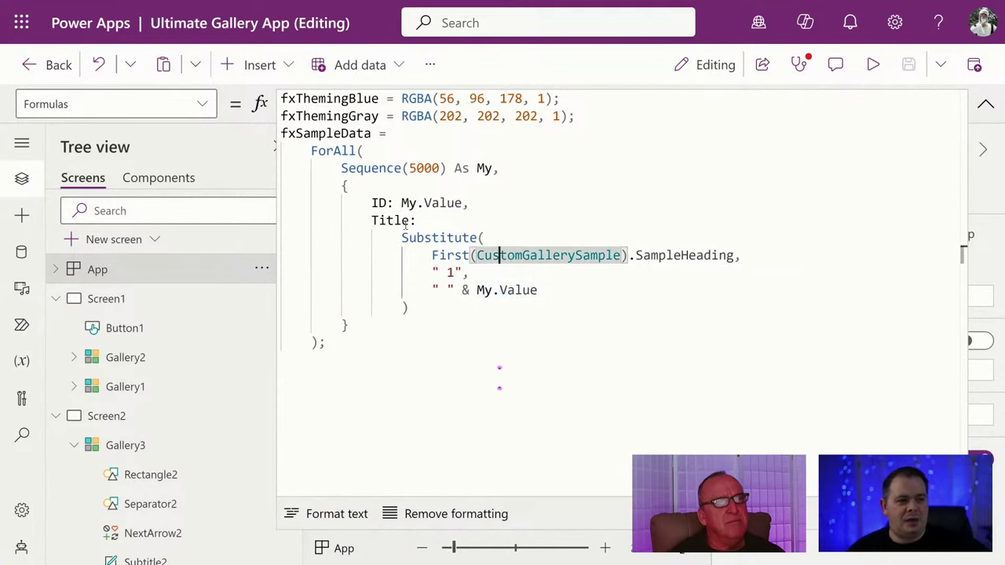
pyautogui.doubleClick(391, 221)
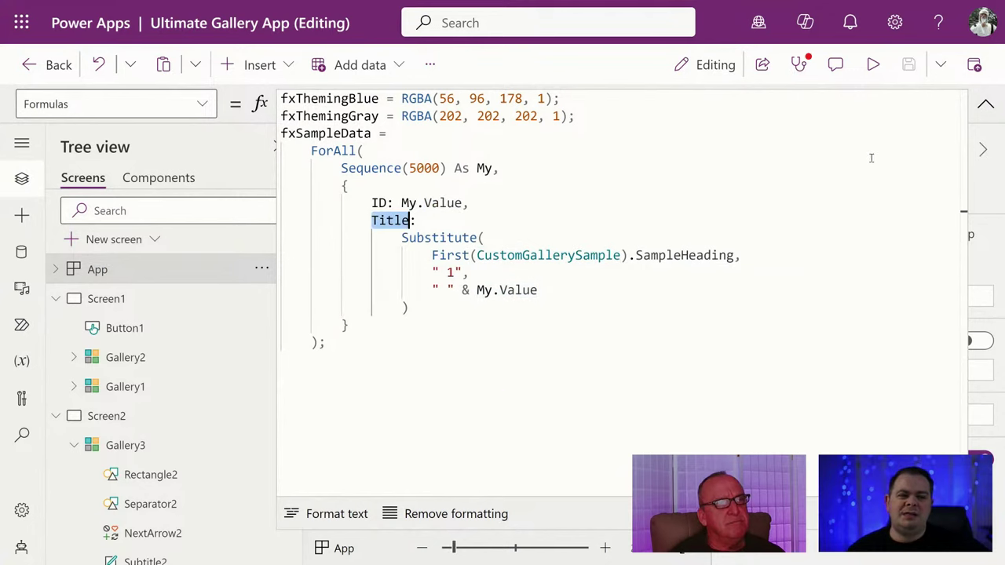
# Collapse the formula editor and run the app in preview, then return to editing.
pyautogui.click(986, 105)
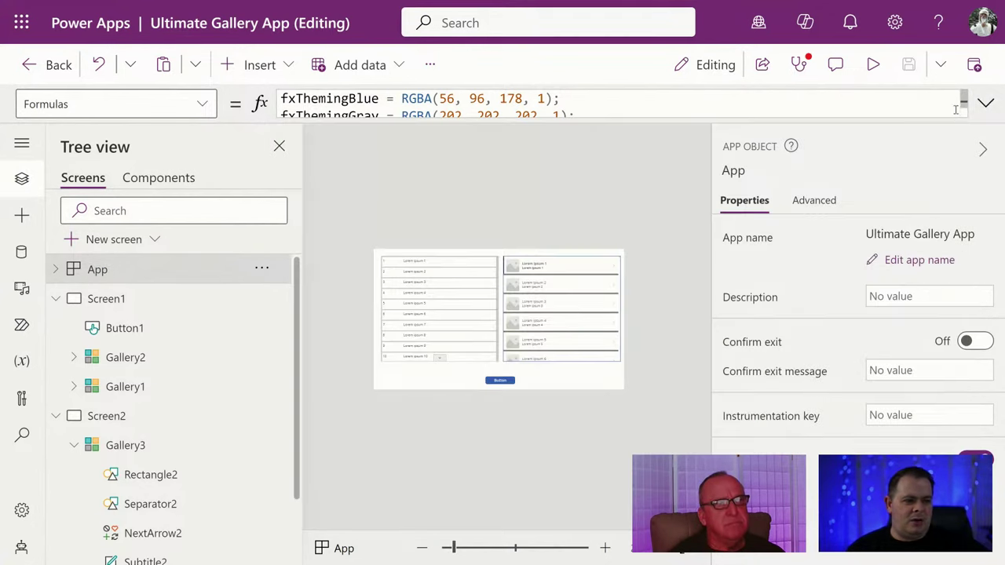
pyautogui.click(875, 66)
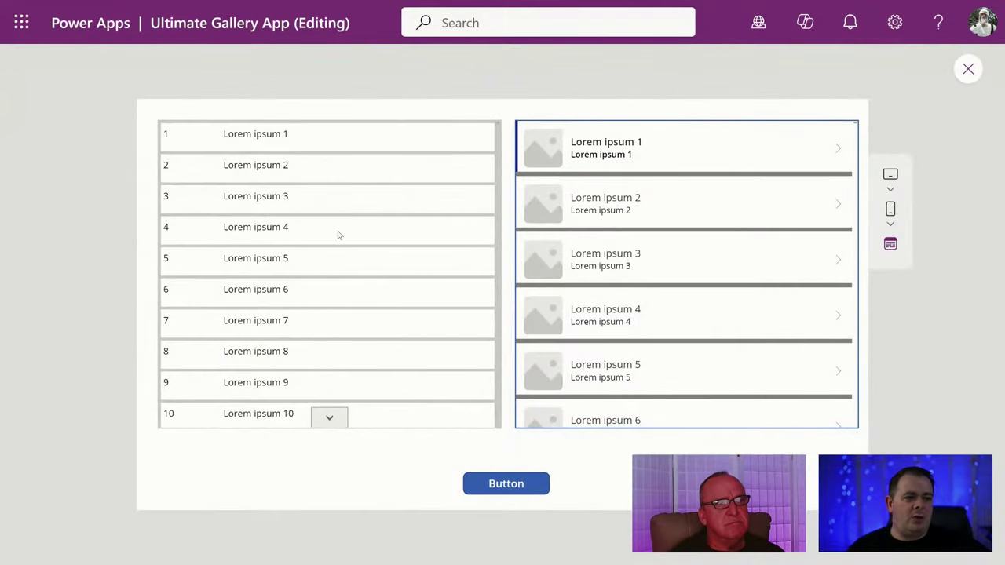
pyautogui.click(968, 70)
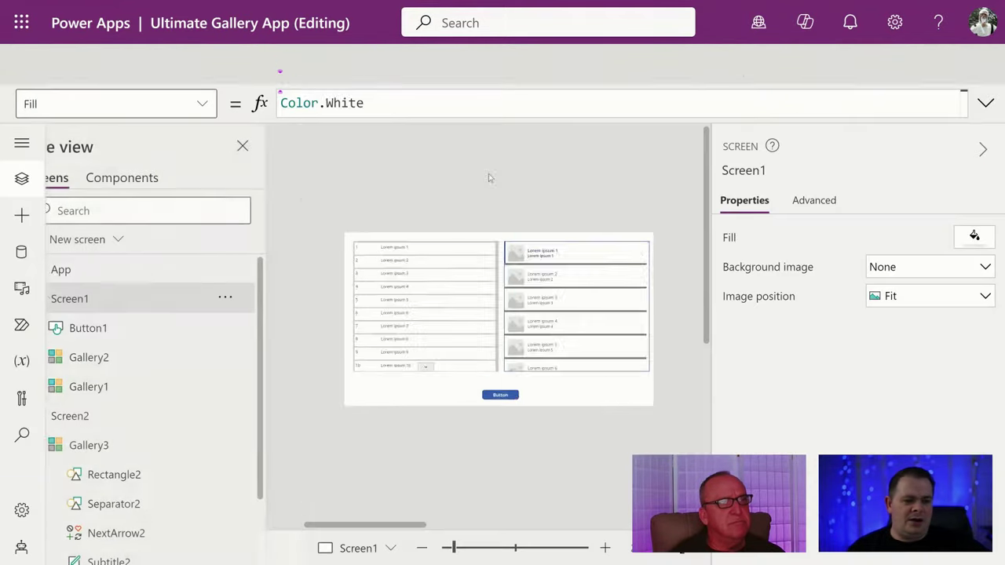
# Go through Screen2 and Screen3 to Screen4, select Gallery6, and preview its CustomGallerySample Items table.
pyautogui.click(111, 422)
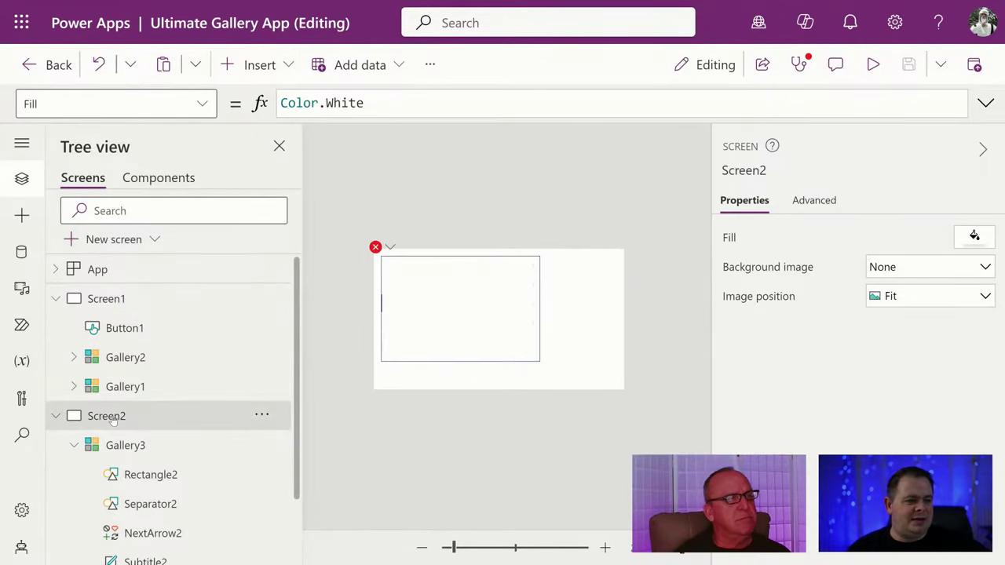
pyautogui.click(57, 417)
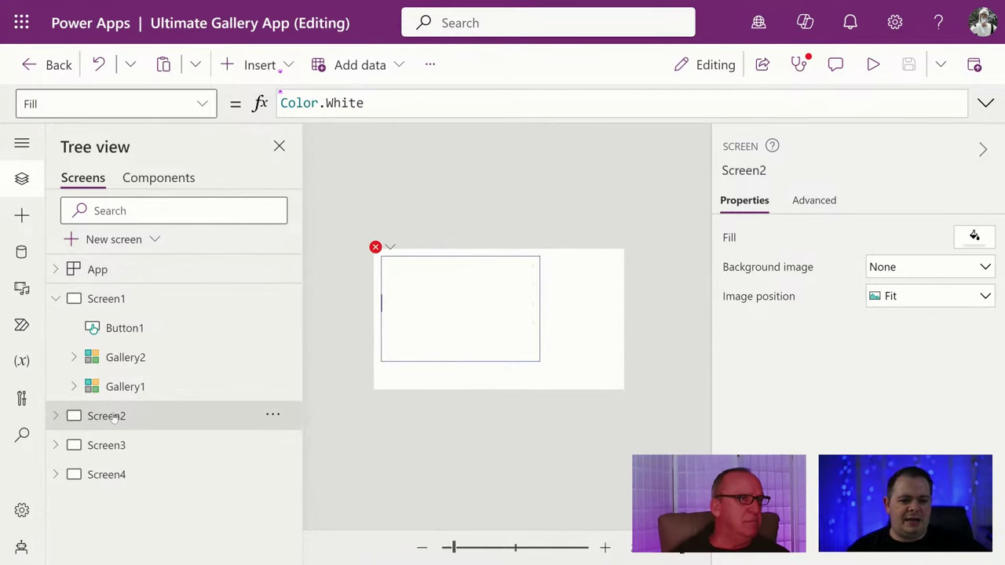
pyautogui.click(144, 445)
pyautogui.click(146, 474)
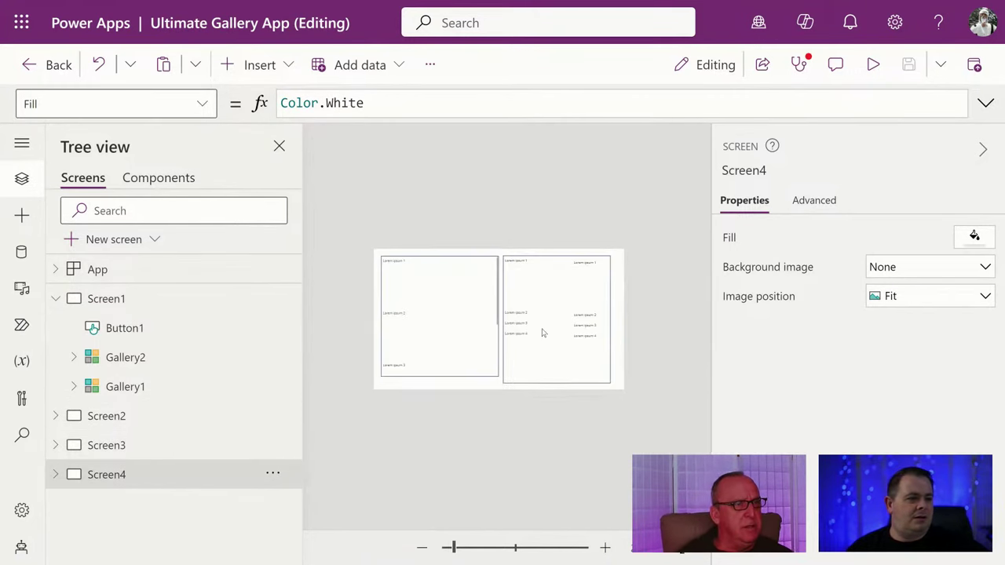
pyautogui.click(424, 288)
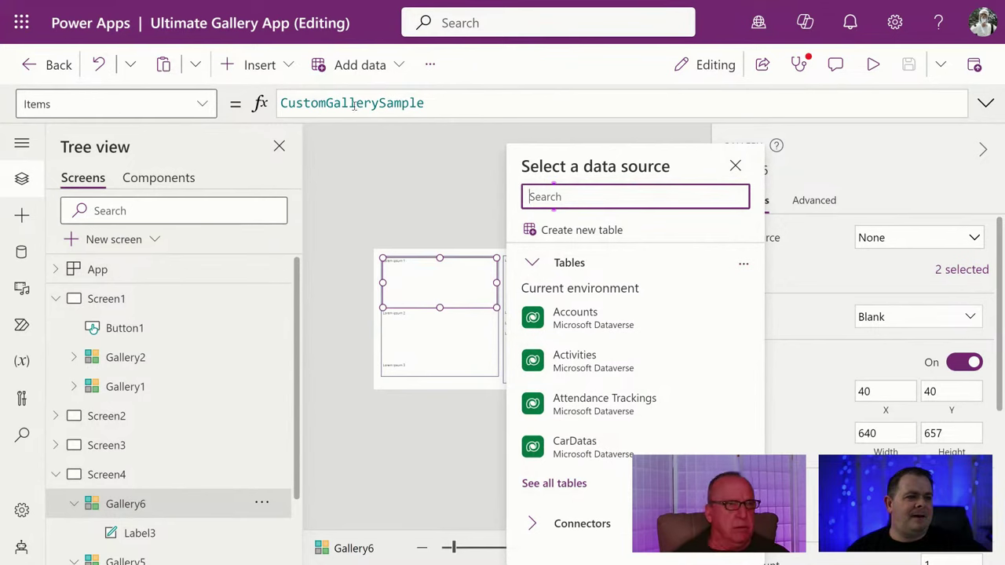
pyautogui.click(346, 102)
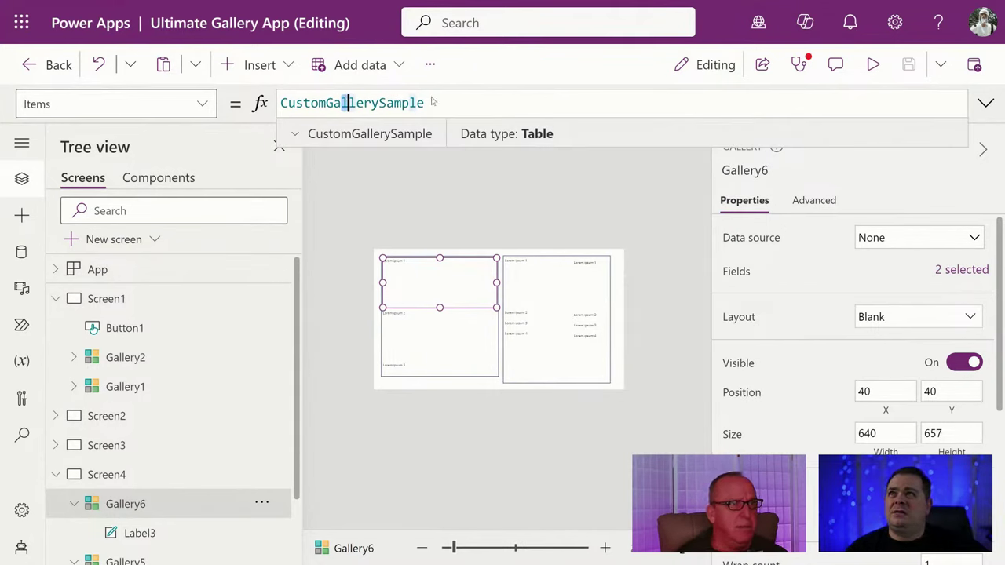
pyautogui.moveTo(431, 102); pyautogui.dragTo(273, 105)
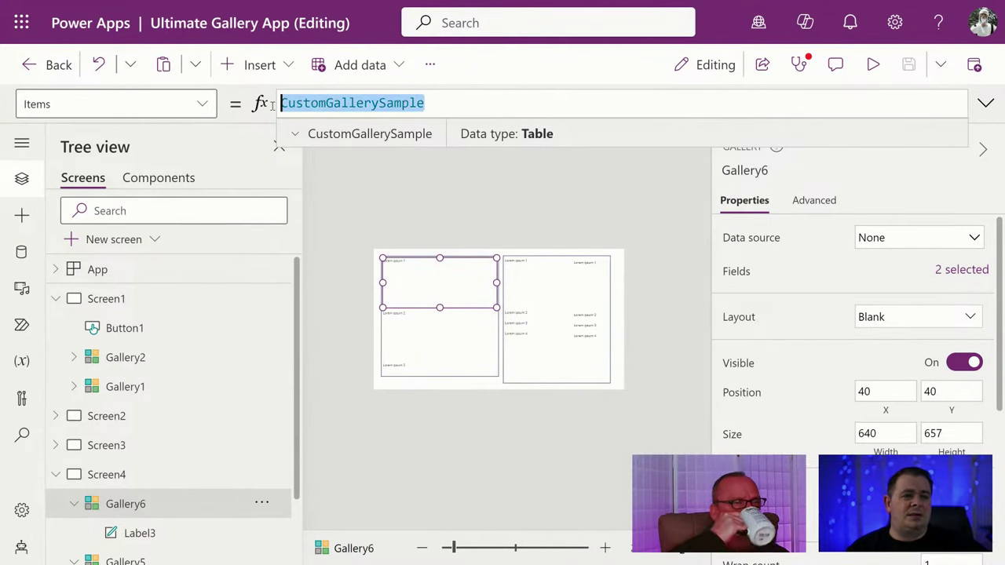
pyautogui.click(295, 135)
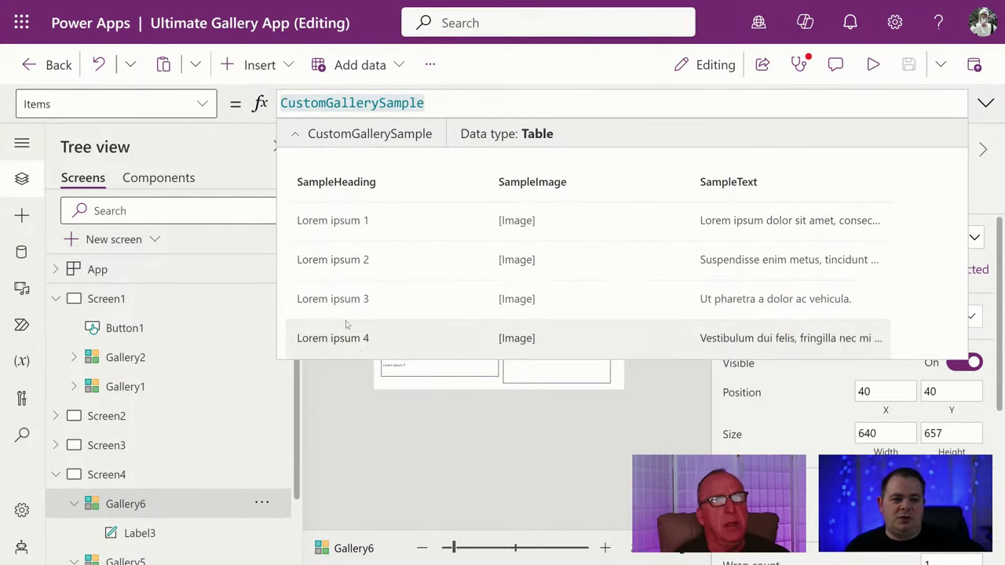
# Show the expanded App Formulas and highlight the First(CustomGallerySample).SampleHeading expression.
pyautogui.click(134, 269)
pyautogui.click(986, 103)
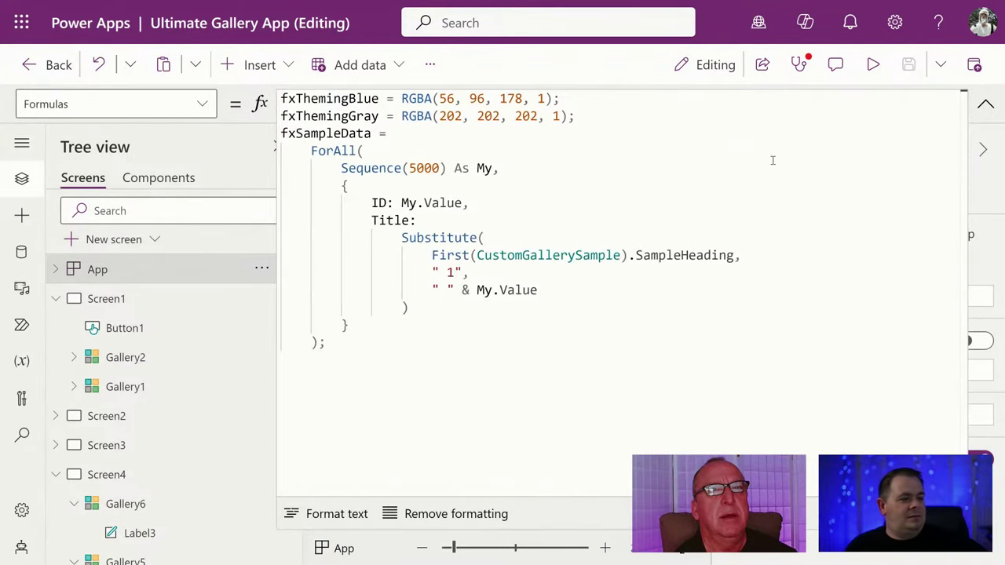
pyautogui.click(498, 326)
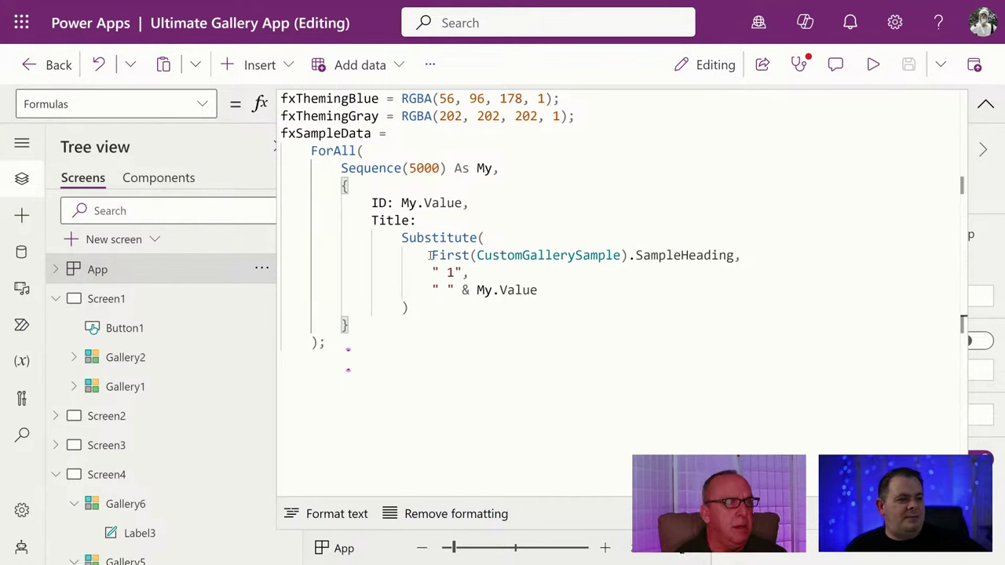
pyautogui.moveTo(431, 255); pyautogui.dragTo(735, 255)
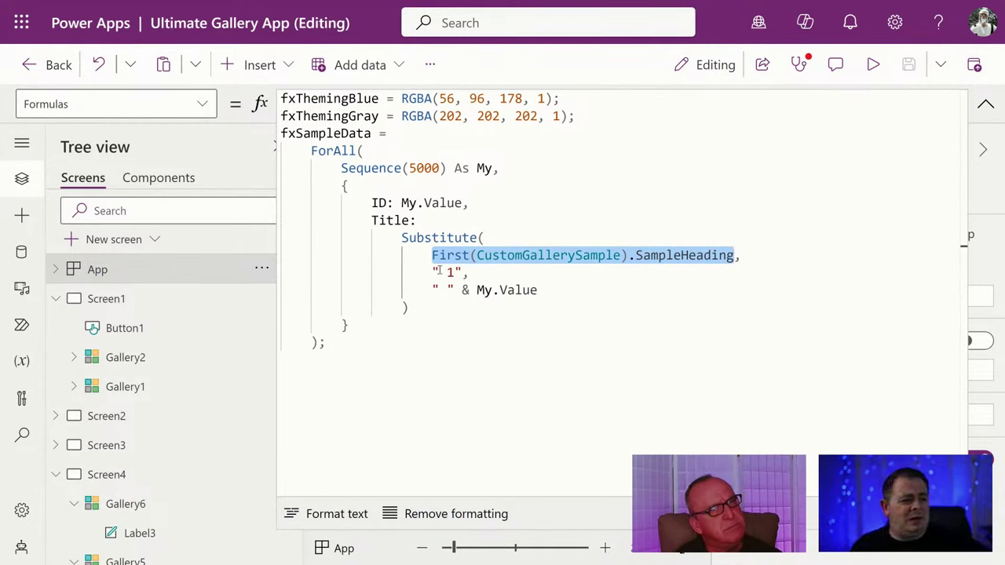
# Trace My.Value in the Title back to the Sequence(5000) As My clause.
pyautogui.click(573, 290)
pyautogui.click(479, 168)
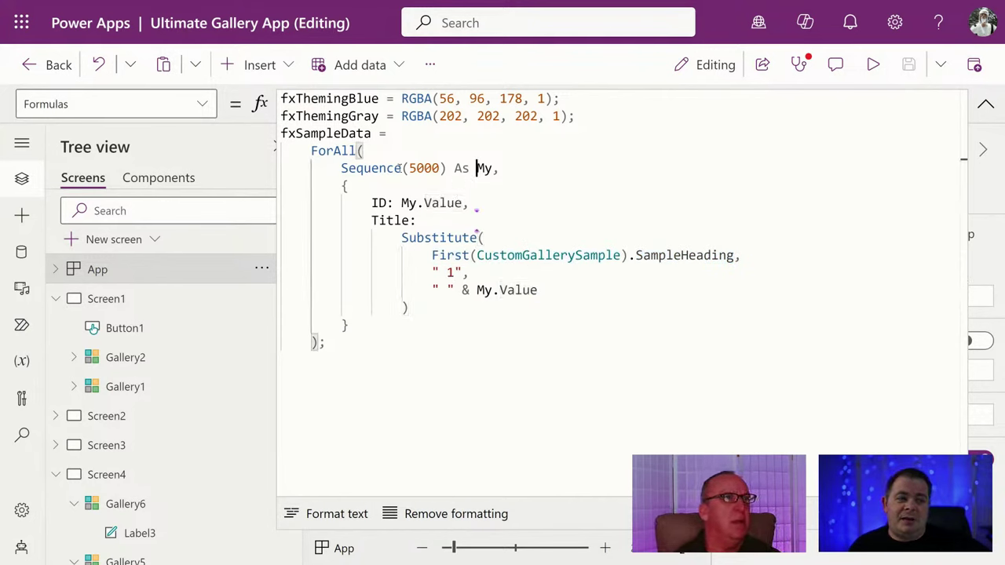
pyautogui.moveTo(340, 168); pyautogui.dragTo(503, 168)
pyautogui.click(538, 290)
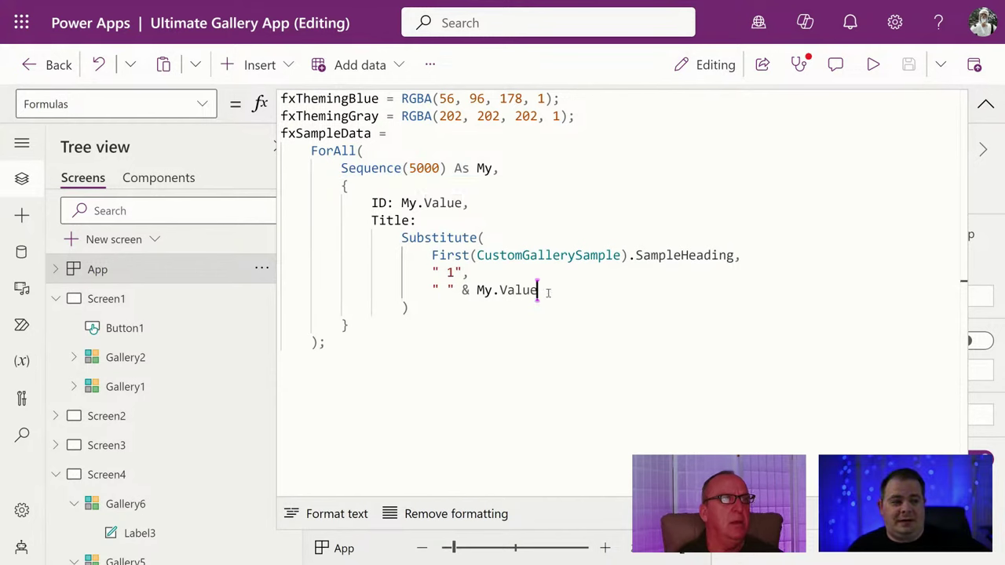
pyautogui.click(633, 322)
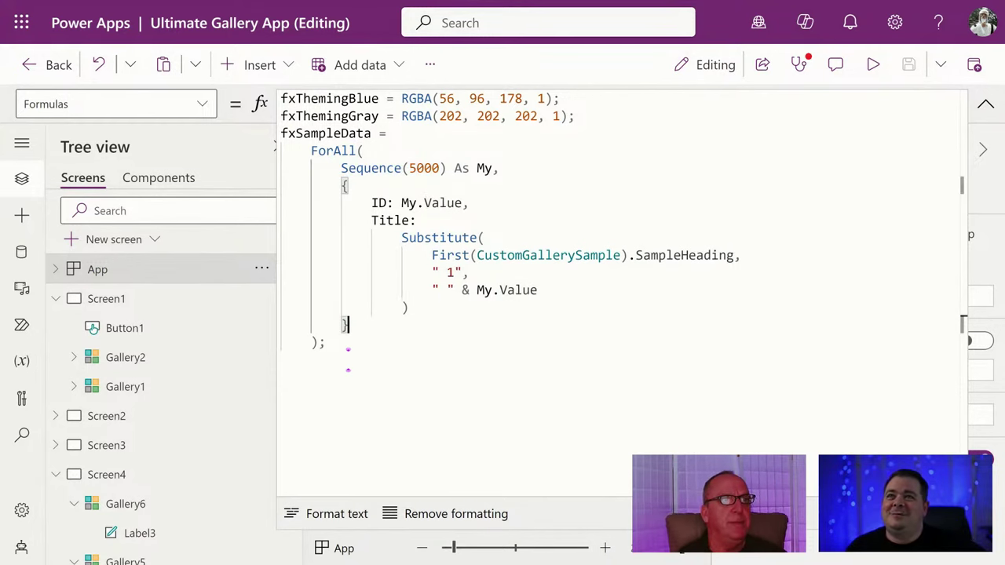
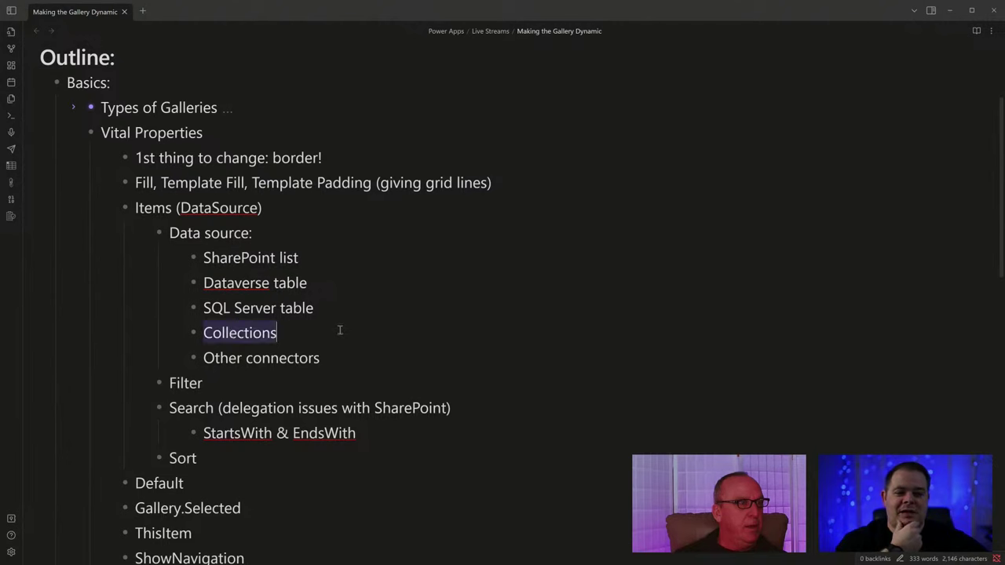
# Add an Office365Outlook bullet under Other connectors in the data source outline.
pyautogui.click(339, 332)
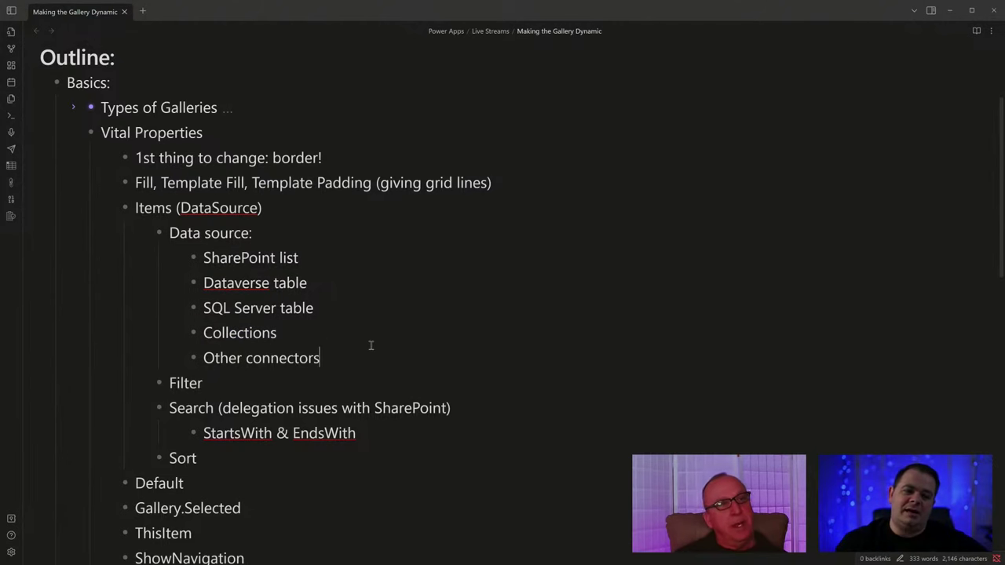
pyautogui.press('Return')
pyautogui.write('Office')
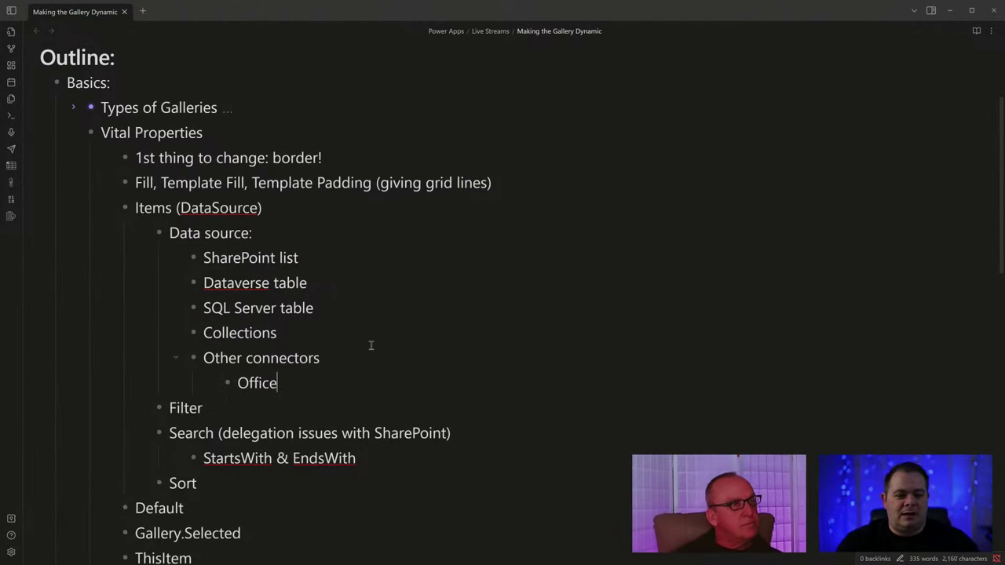
pyautogui.write('365Outlo')
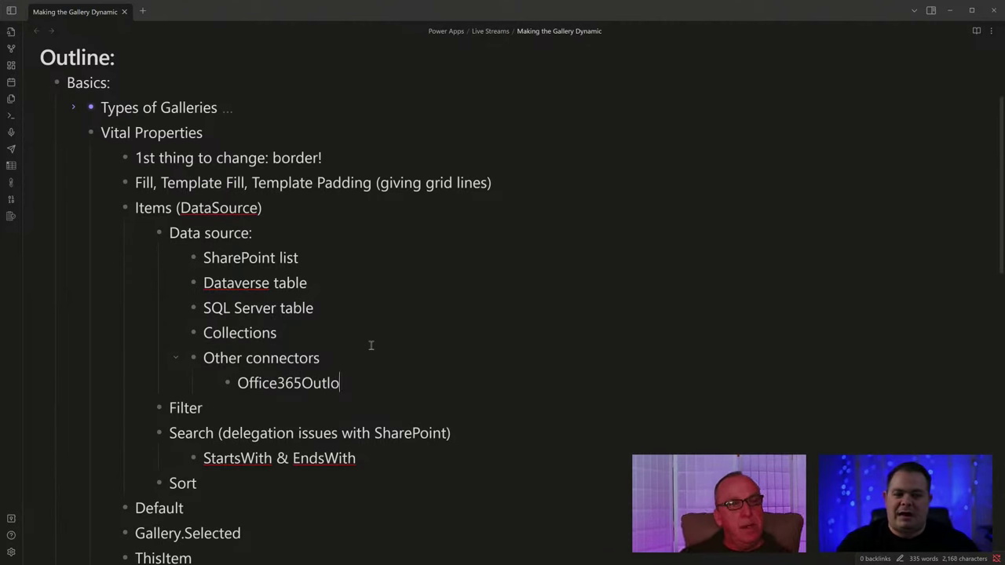
pyautogui.write('ok')
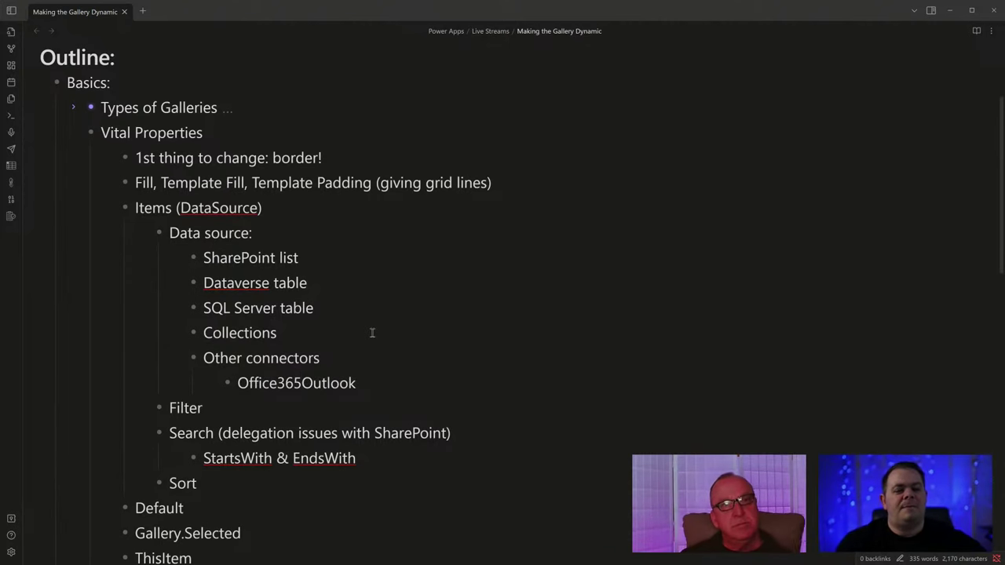
# Highlight the data source entries and the word Collections, then hide the Obsidian notes.
pyautogui.moveTo(368, 385); pyautogui.dragTo(49, 258)
pyautogui.doubleClick(336, 337)
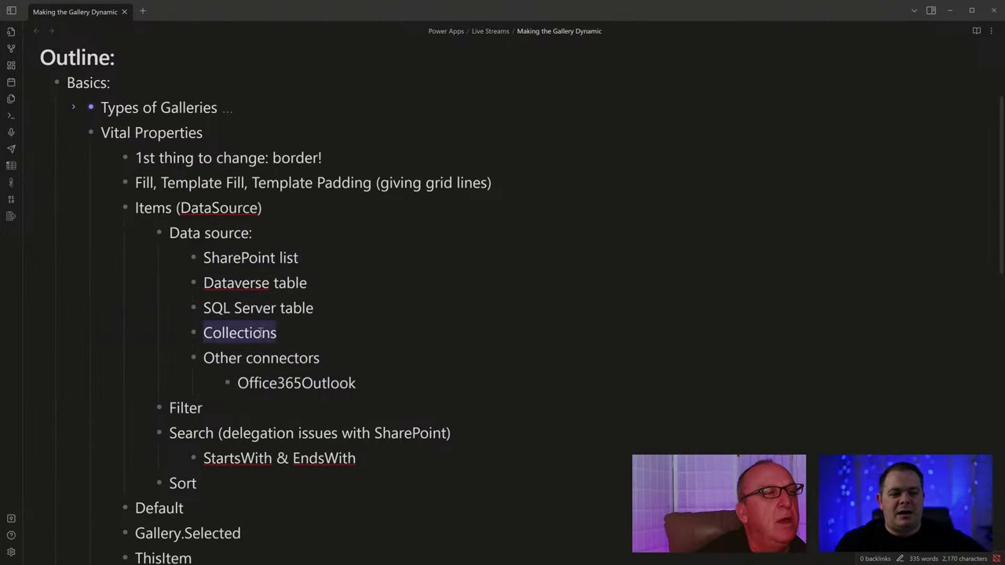
pyautogui.click(336, 336)
pyautogui.doubleClick(235, 325)
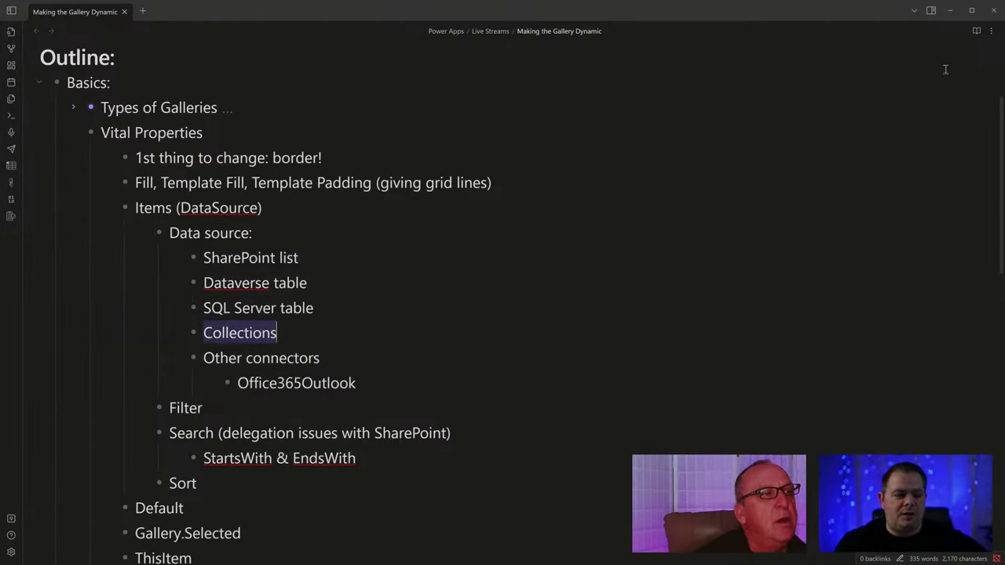
pyautogui.click(948, 14)
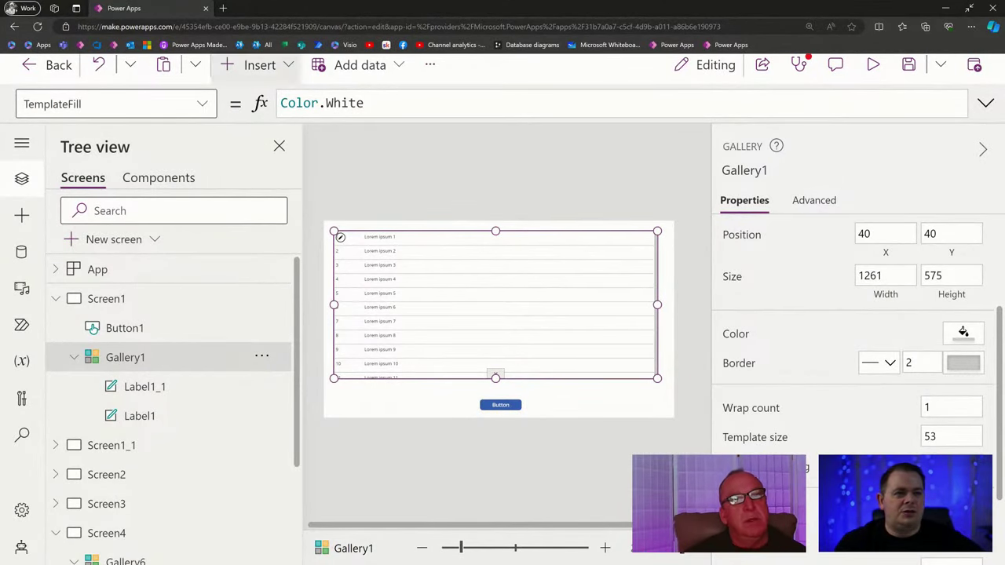
# In a new tab, open the team site's Site contents page, exit full screen, and return to Power Apps.
pyautogui.click(224, 8)
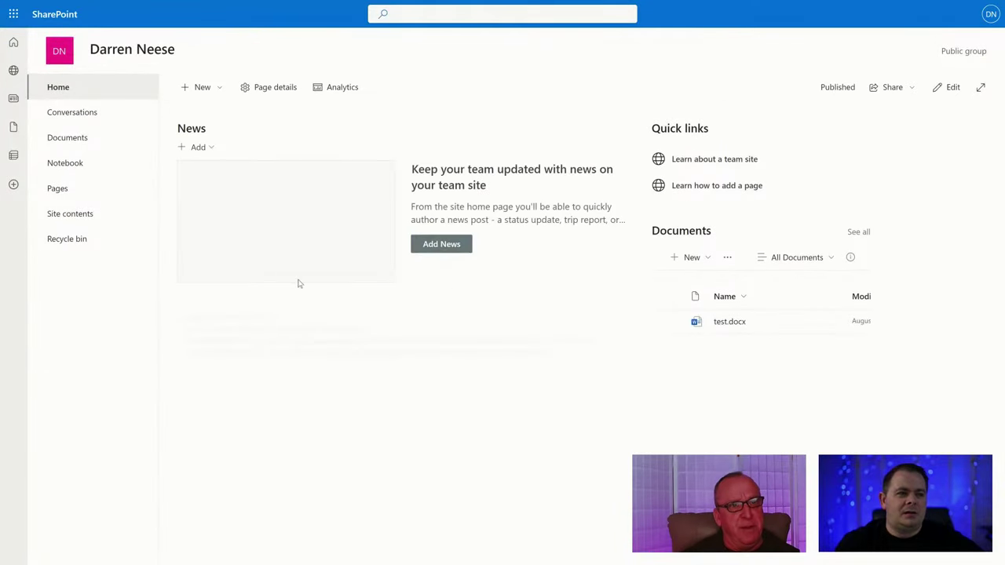
pyautogui.click(87, 214)
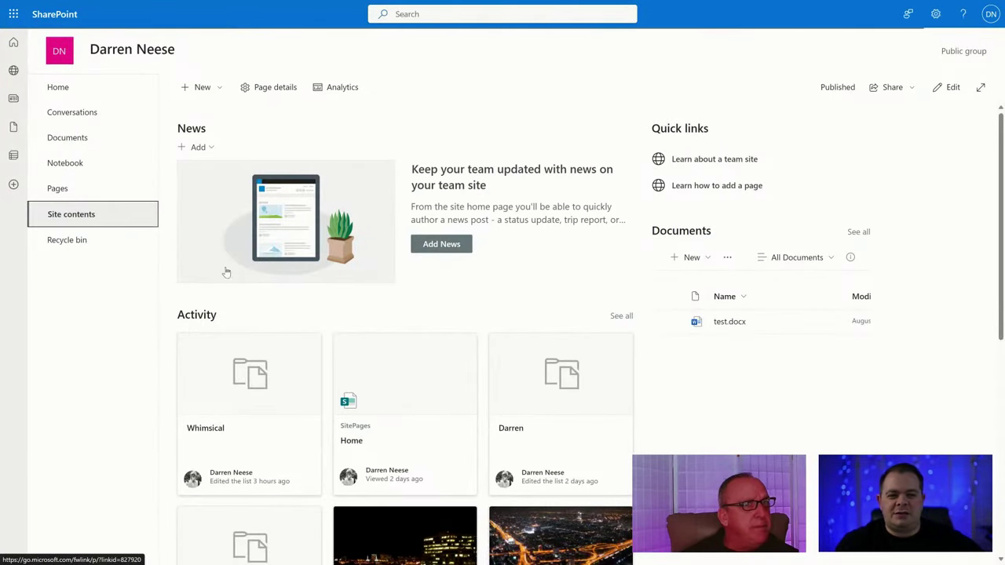
pyautogui.click(118, 248)
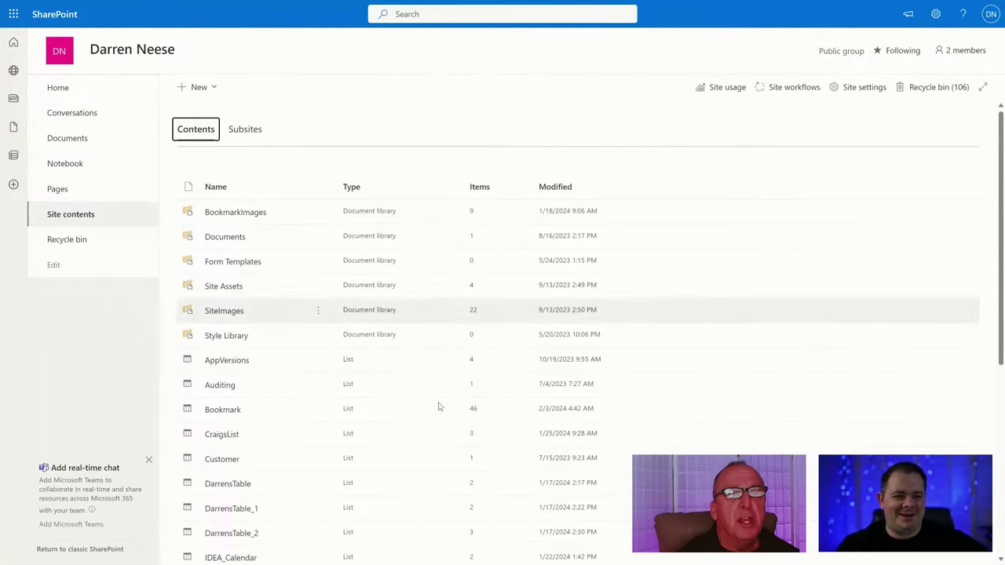
pyautogui.scroll(-3, 439, 407)
pyautogui.scroll(3, 496, 426)
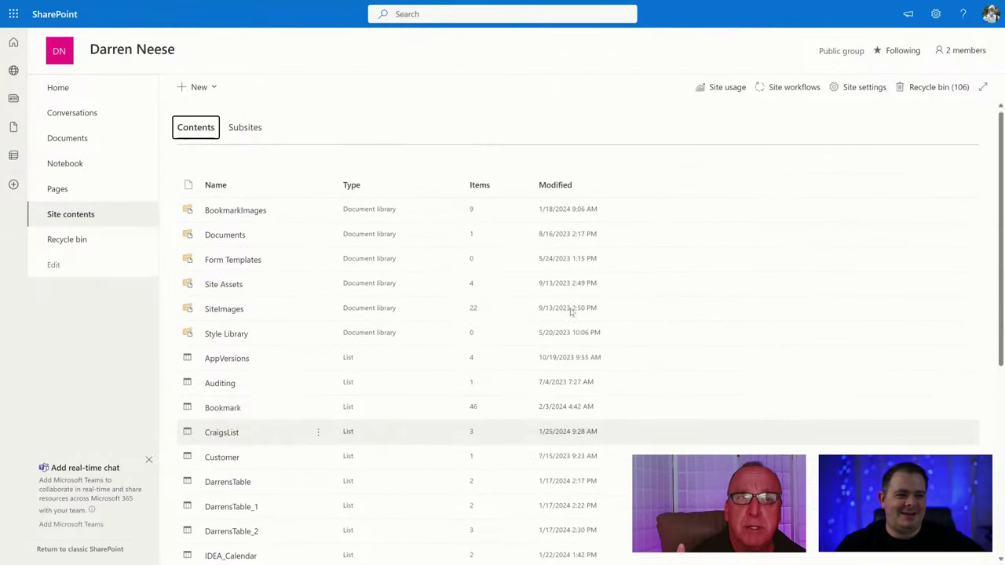
pyautogui.click(665, 132)
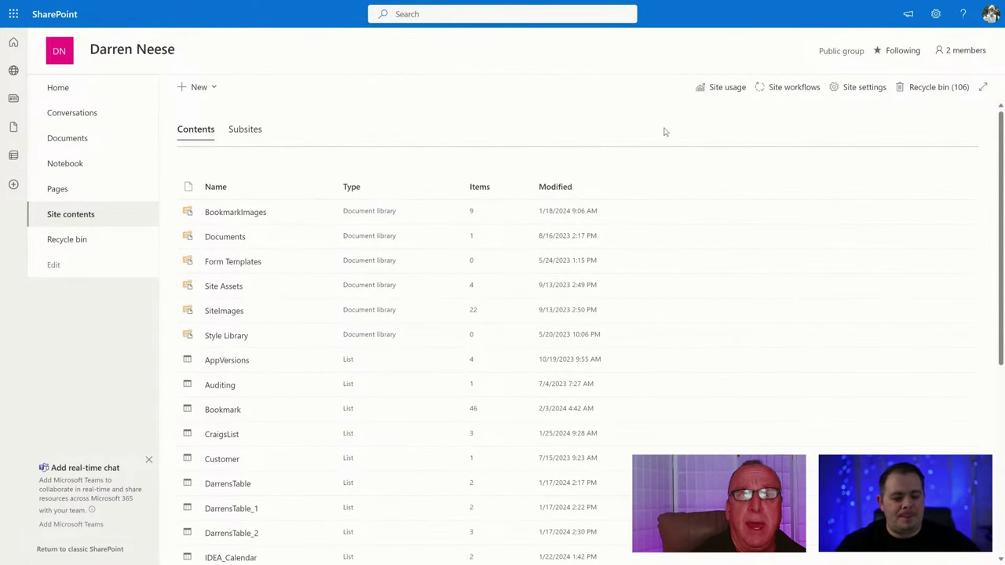
pyautogui.press('F11')
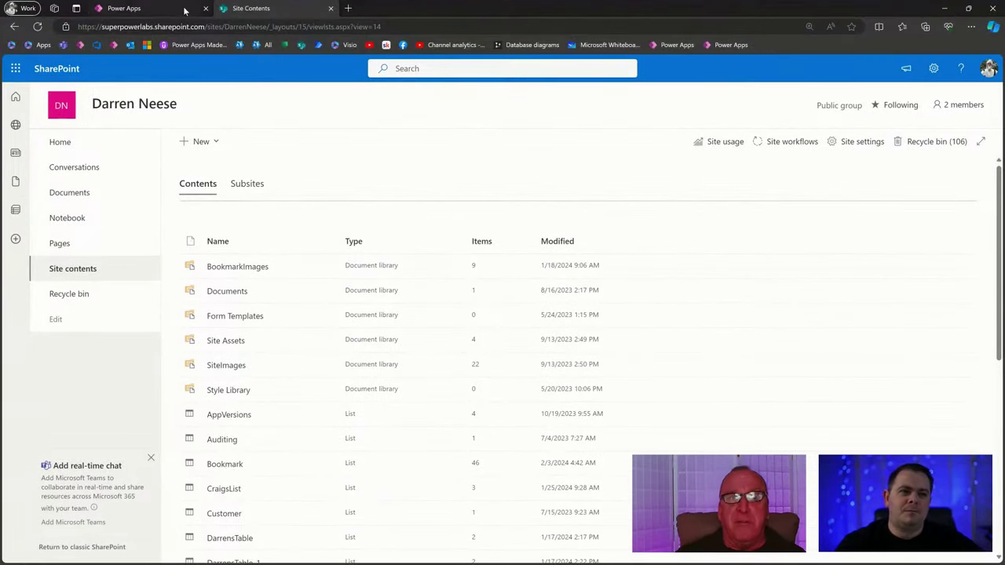
pyautogui.click(184, 8)
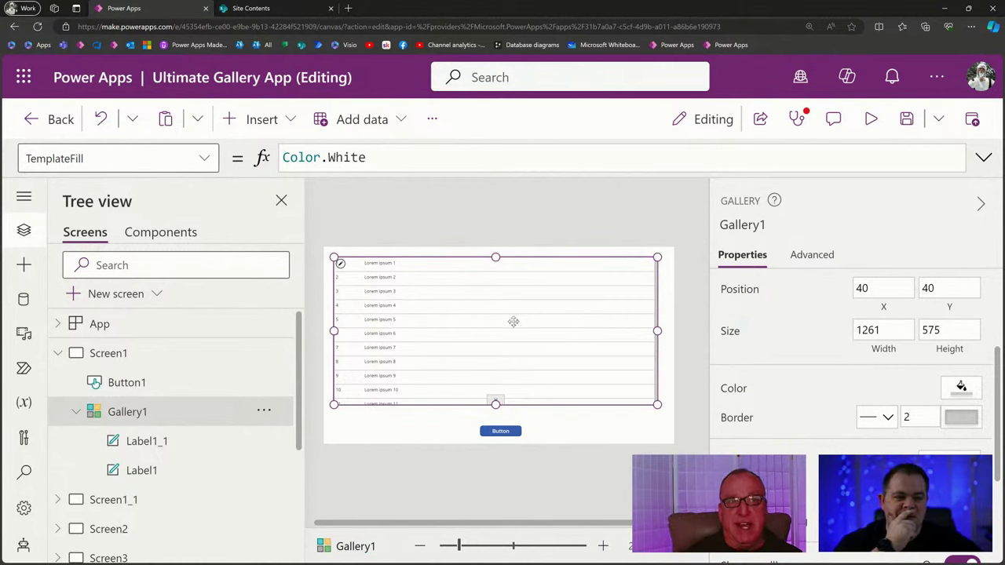
# Drag Gallery1's top edge down to Y 168 with height 446, then return to the notes.
pyautogui.moveTo(500, 257); pyautogui.dragTo(501, 290)
pyautogui.click(533, 281)
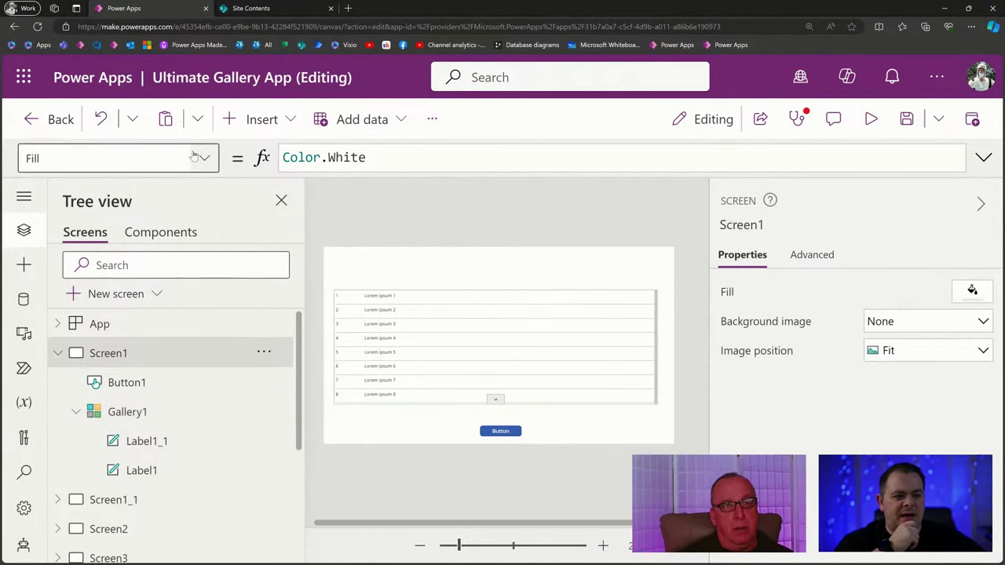
pyautogui.click(277, 124)
pyautogui.click(267, 118)
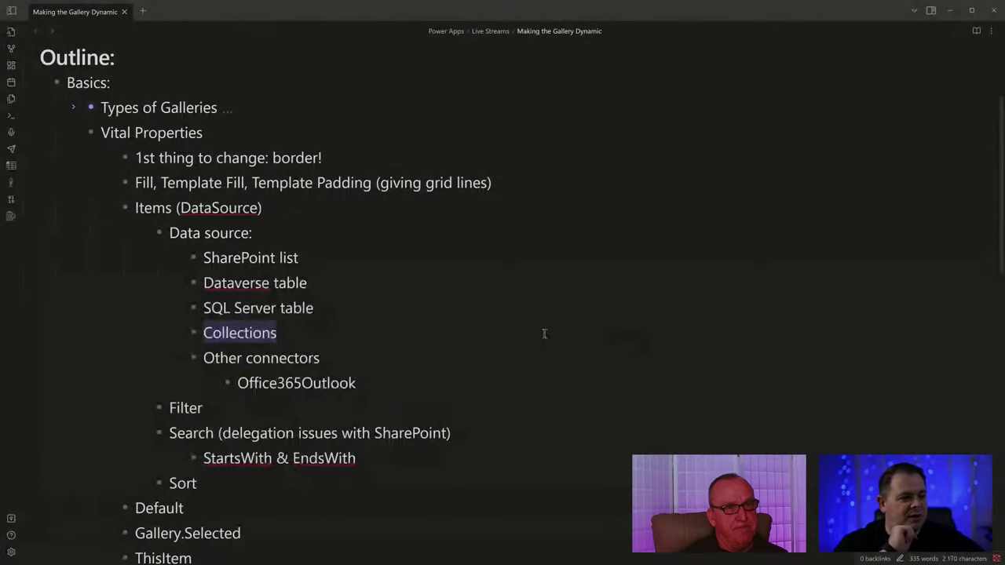
pyautogui.click(512, 332)
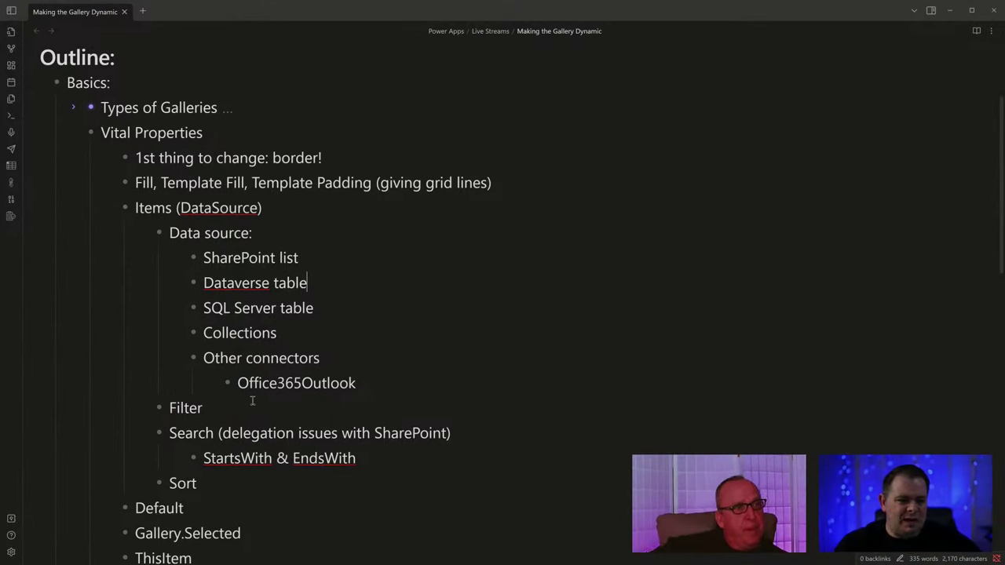
# Add an Array(["yes", "no", "maybe"]) bullet above SharePoint list, then hide the notes.
pyautogui.press('Home')
pyautogui.press('Return')
pyautogui.write('Arr')
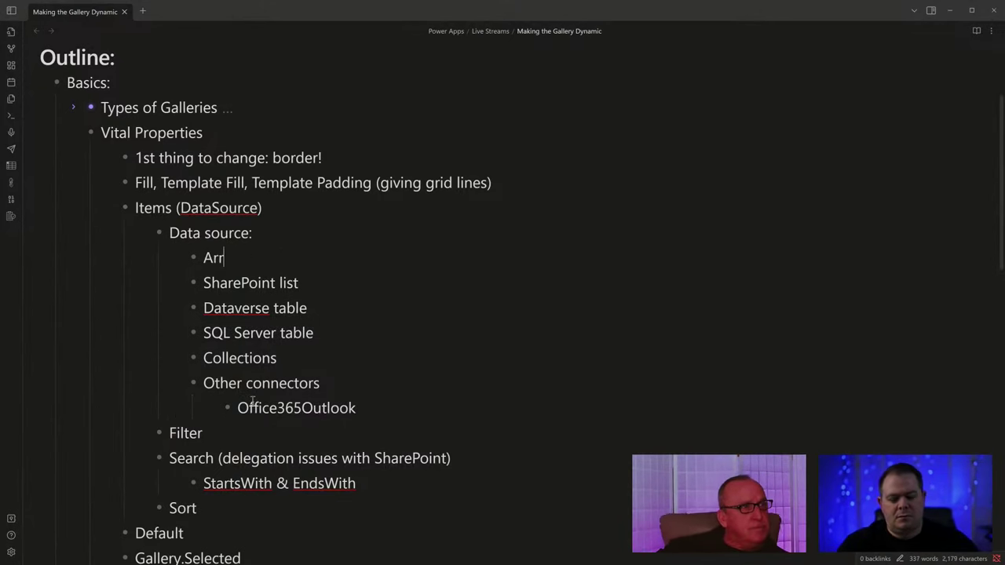
pyautogui.write('ay (')
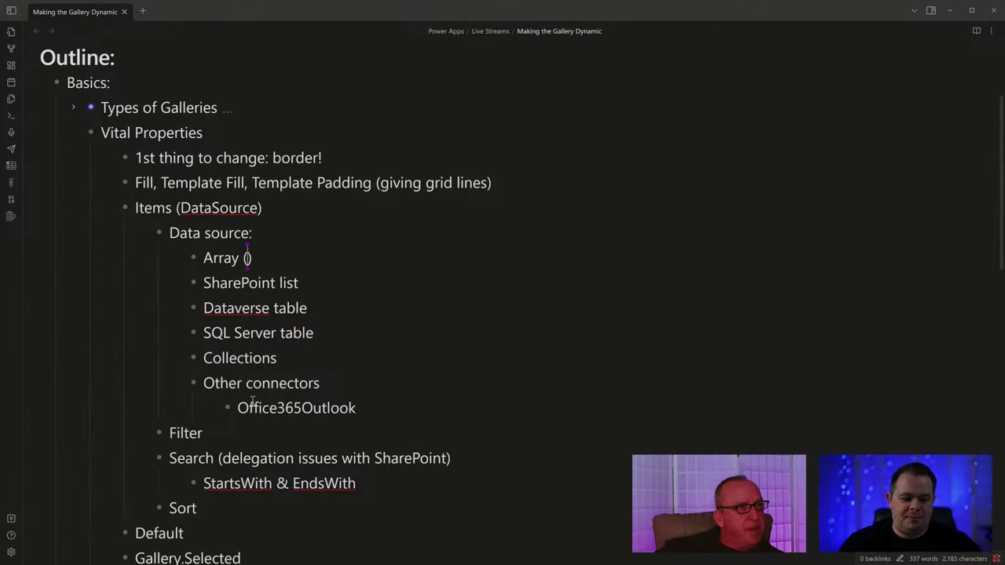
pyautogui.write('""')
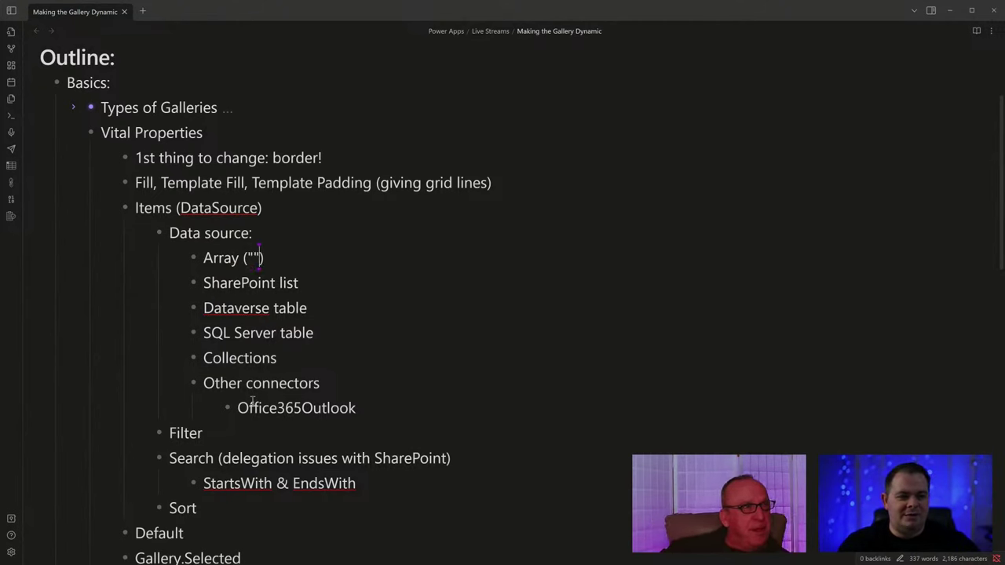
pyautogui.press('Left')
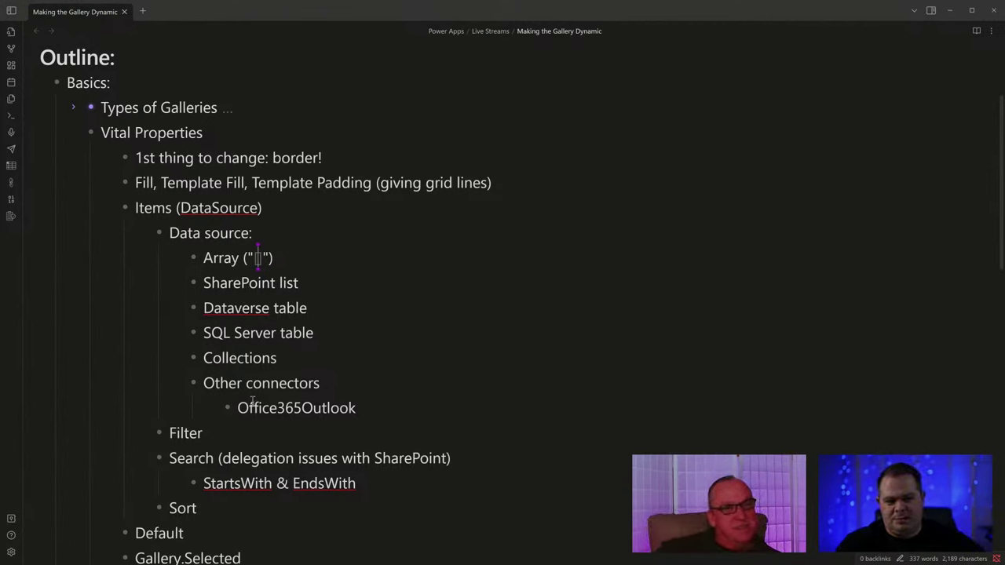
pyautogui.press('BackSpace')
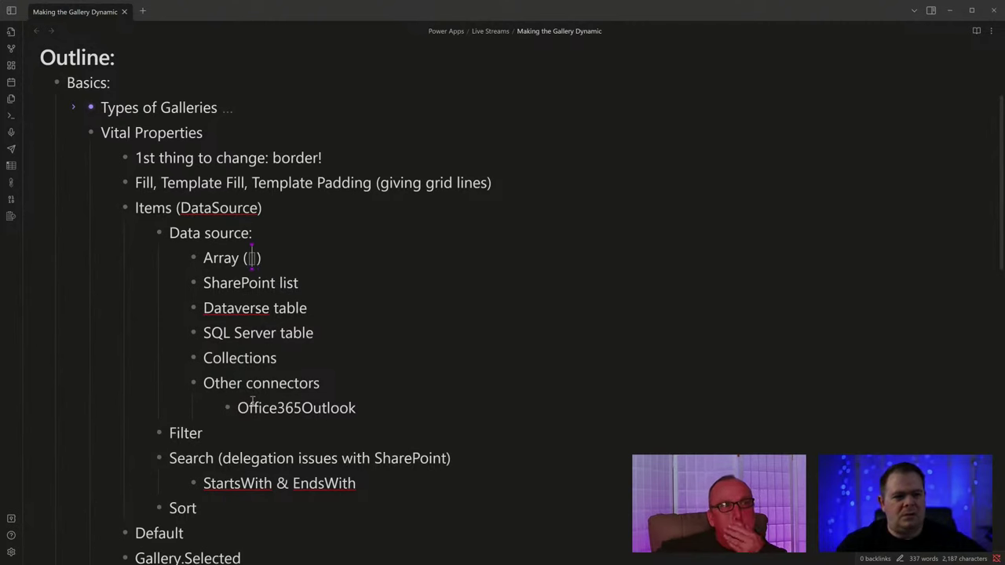
pyautogui.write('"yes')
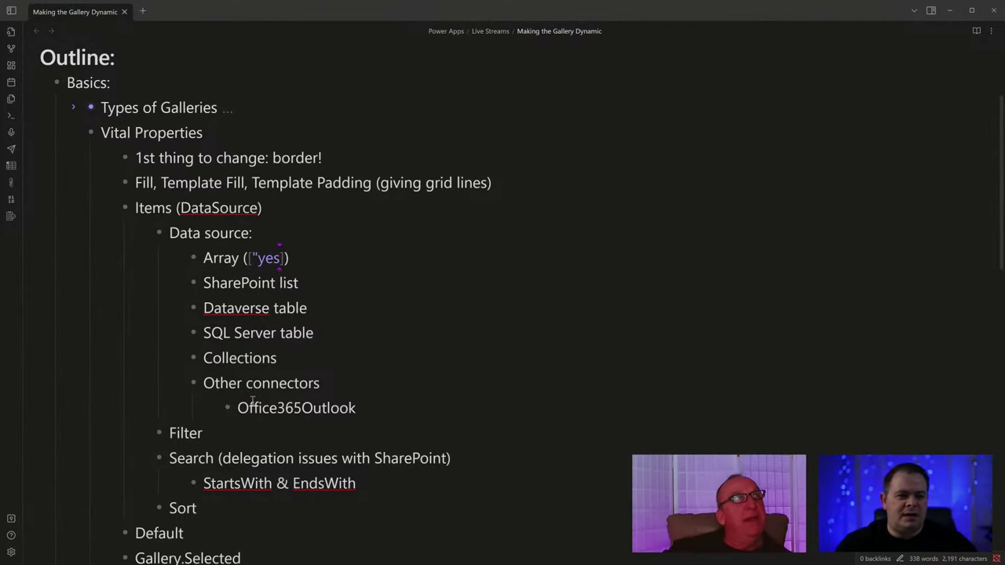
pyautogui.write('", "no')
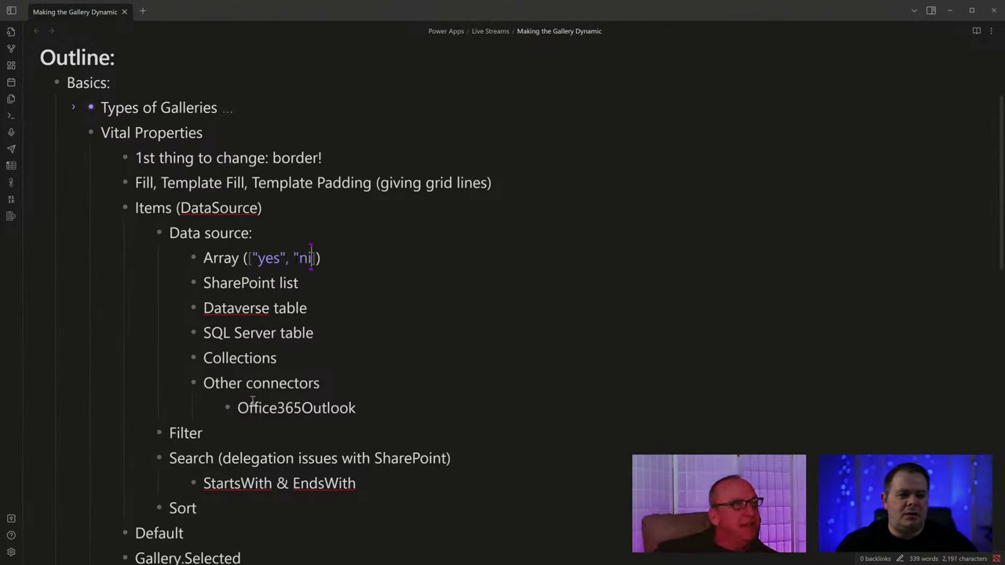
pyautogui.write('", "mayb')
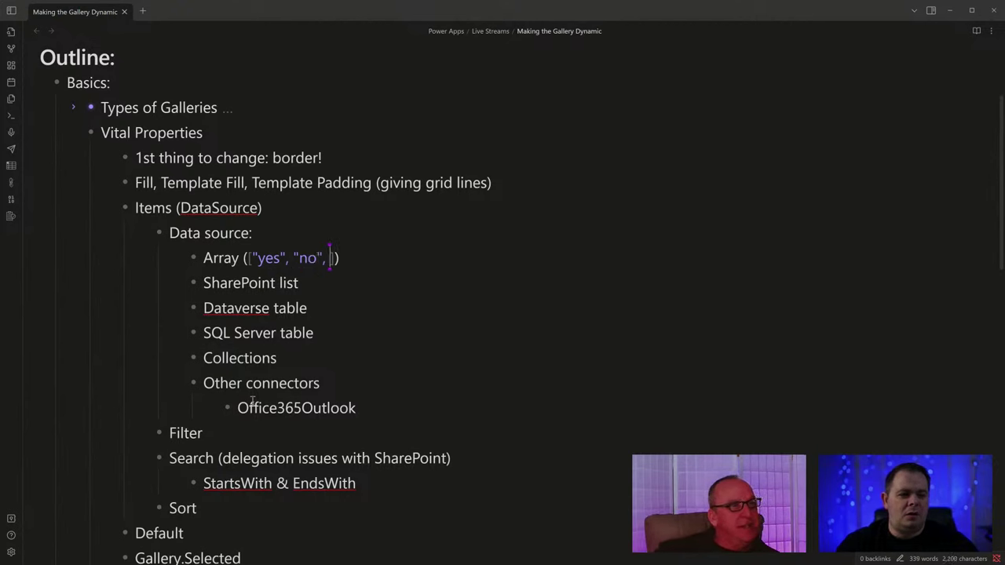
pyautogui.write('e"')
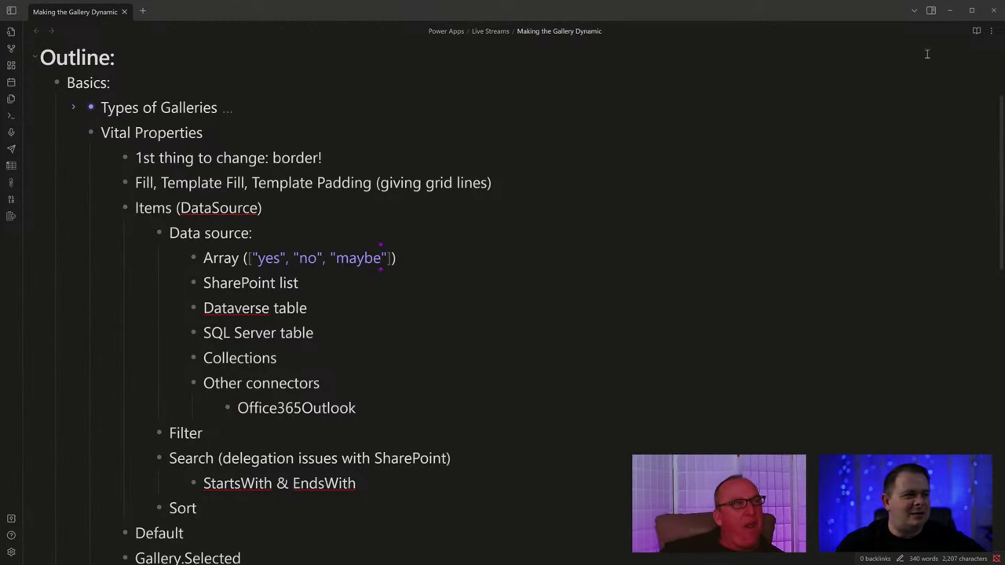
pyautogui.click(949, 11)
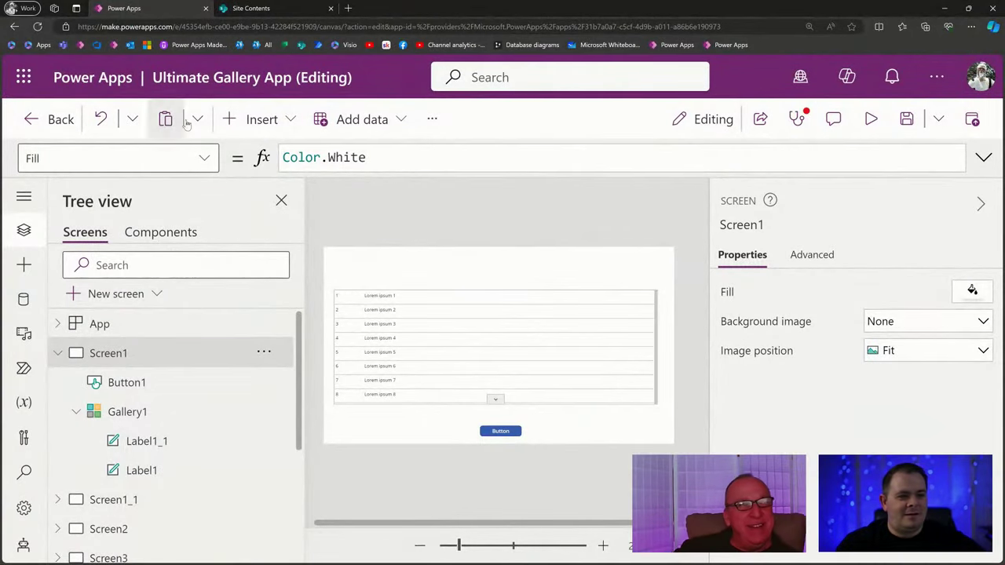
# Insert a Drop down control on Screen1, nudge it slightly left, then switch to SharePoint.
pyautogui.click(256, 118)
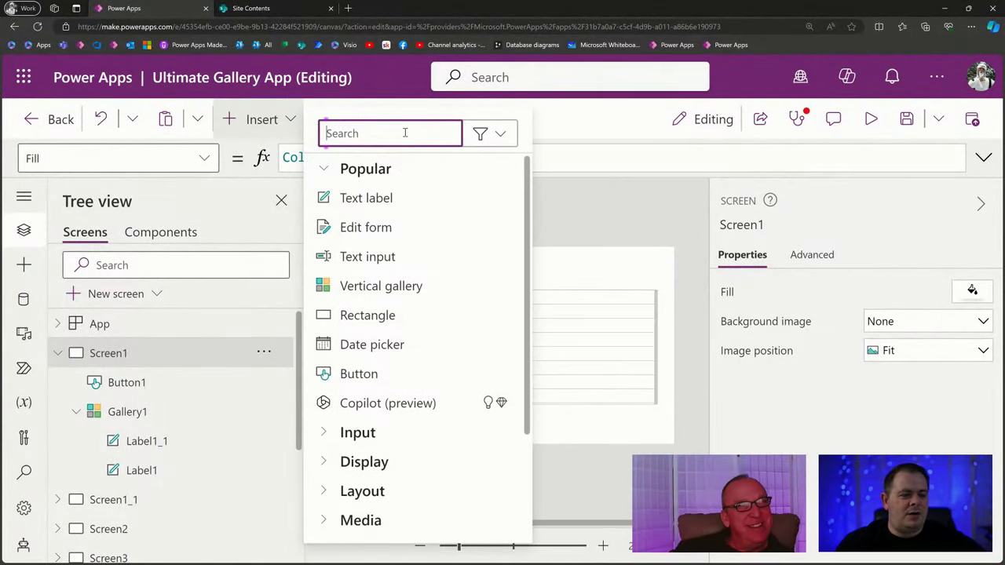
pyautogui.write('drop')
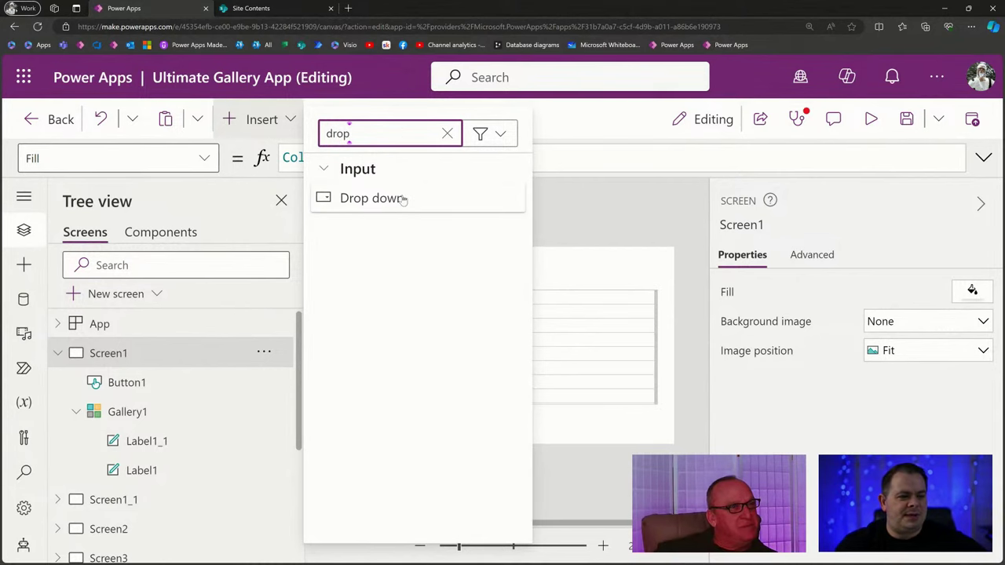
pyautogui.click(399, 201)
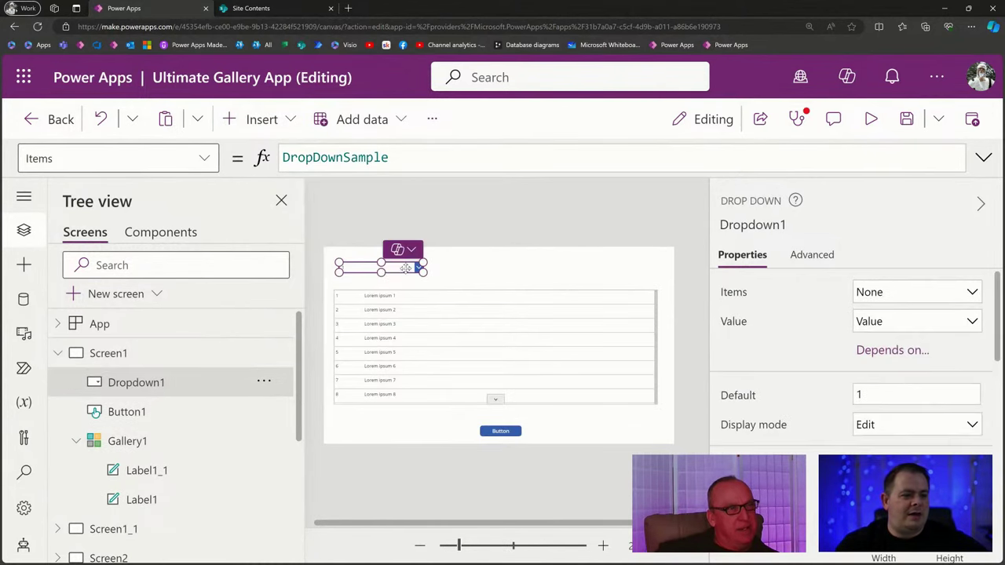
pyautogui.moveTo(402, 268); pyautogui.dragTo(395, 271)
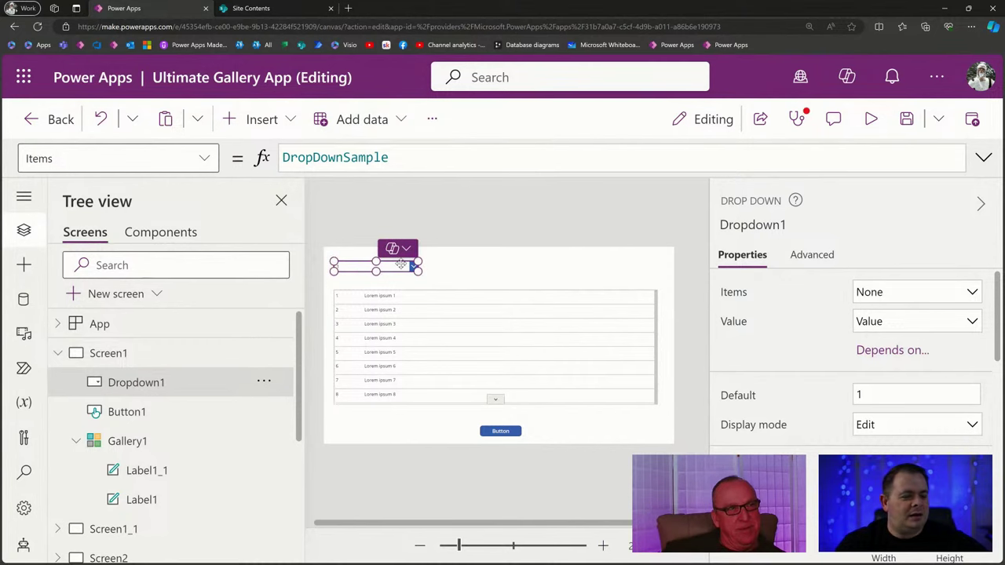
pyautogui.click(291, 11)
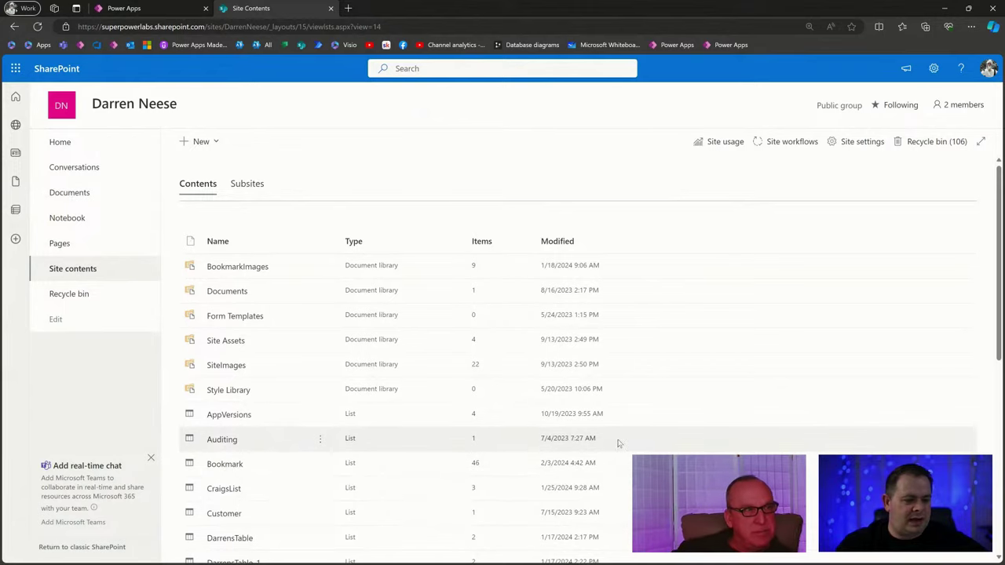
pyautogui.scroll(-4, 451, 451)
pyautogui.scroll(-1, 452, 451)
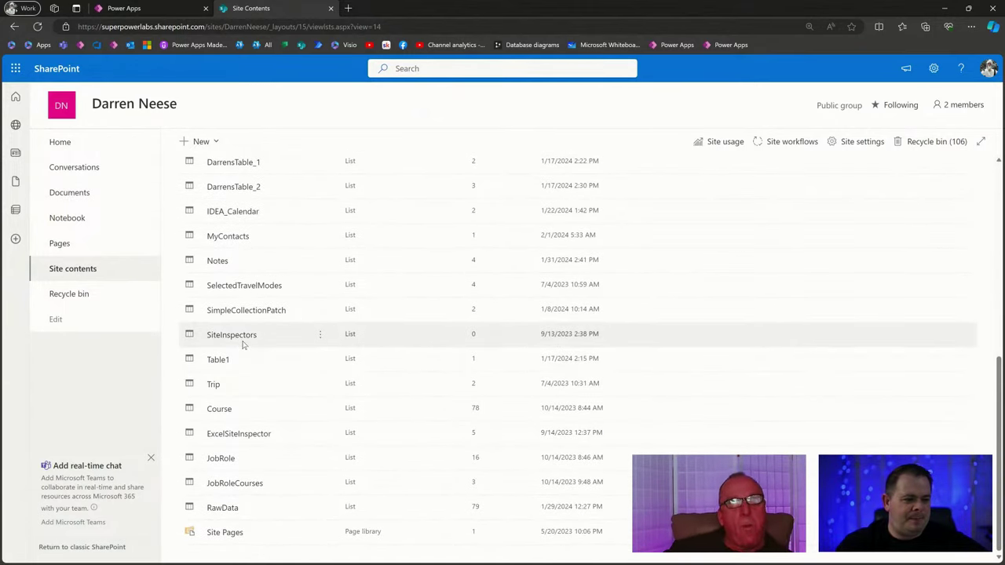
pyautogui.scroll(3, 243, 344)
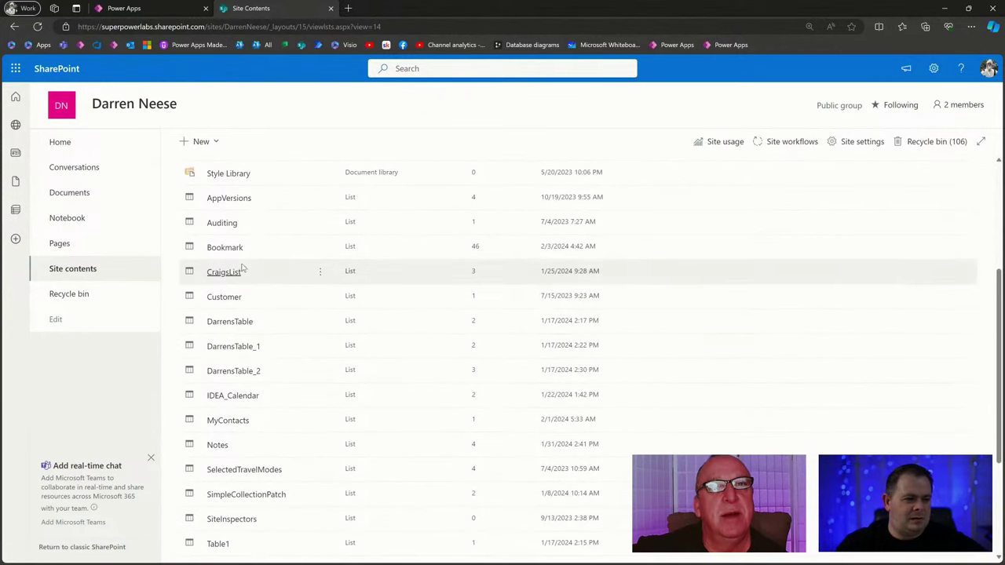
pyautogui.scroll(-3, 471, 445)
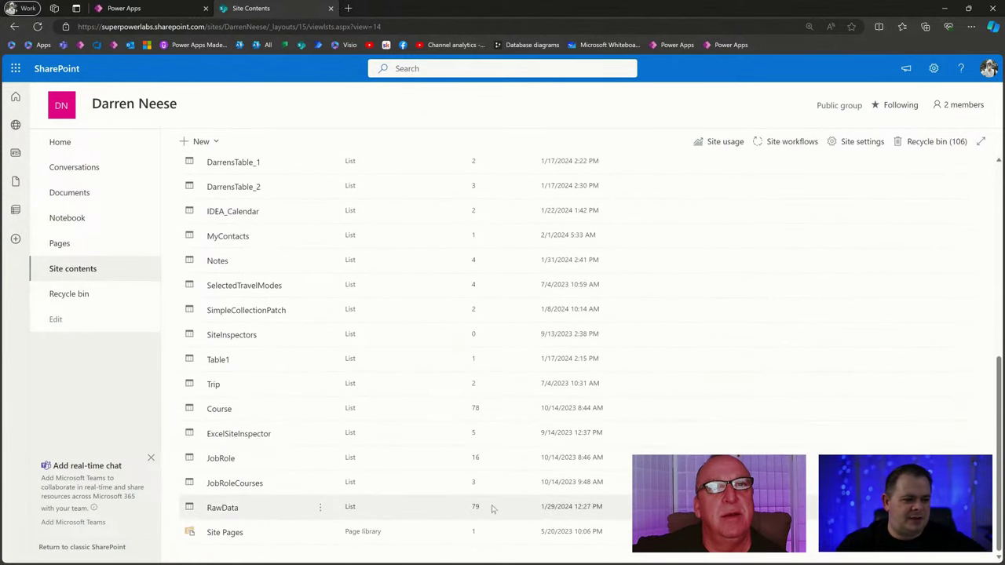
# With Gallery1 selected, add the SharePoint connector as a data source using the existing connection.
pyautogui.click(140, 7)
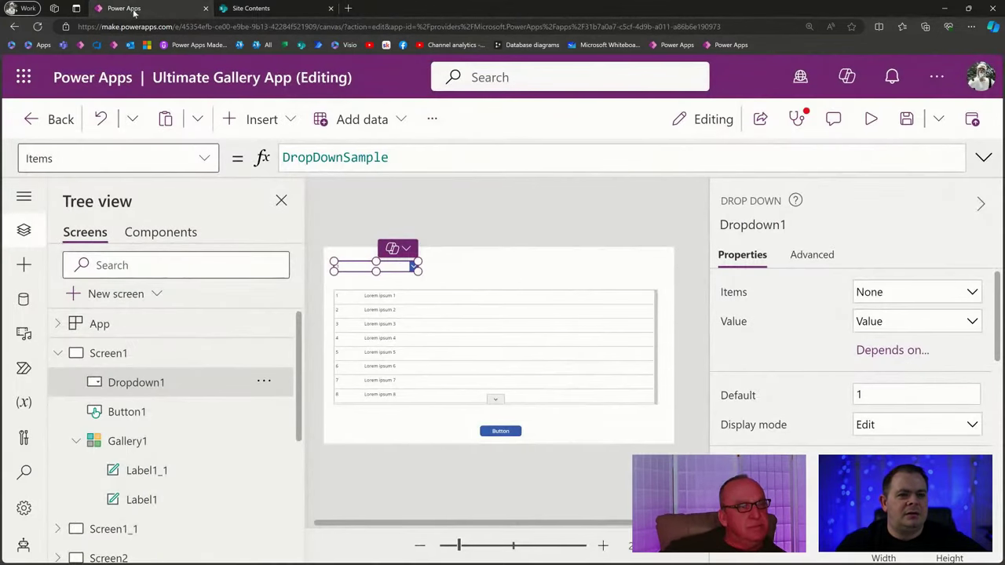
pyautogui.click(461, 354)
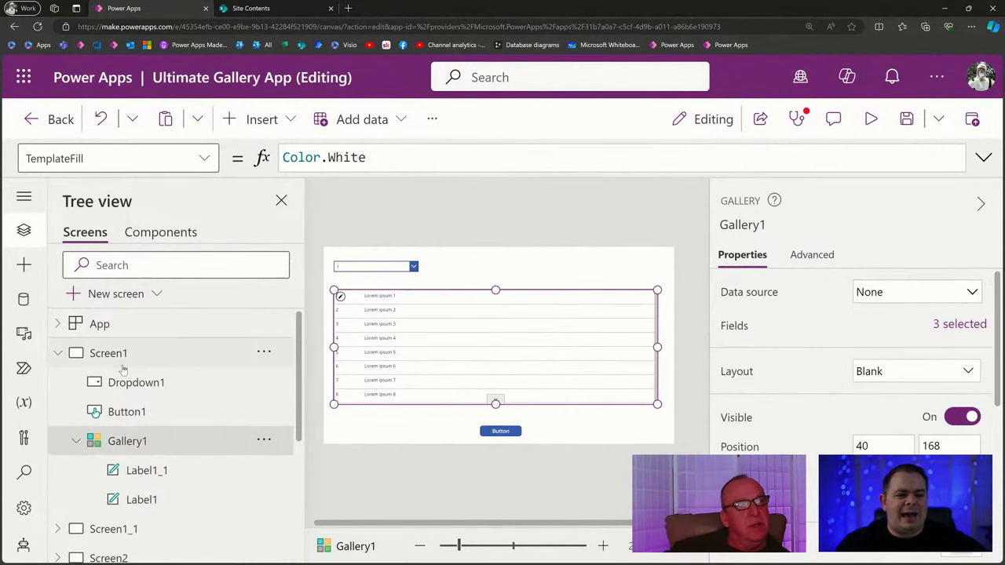
pyautogui.click(24, 300)
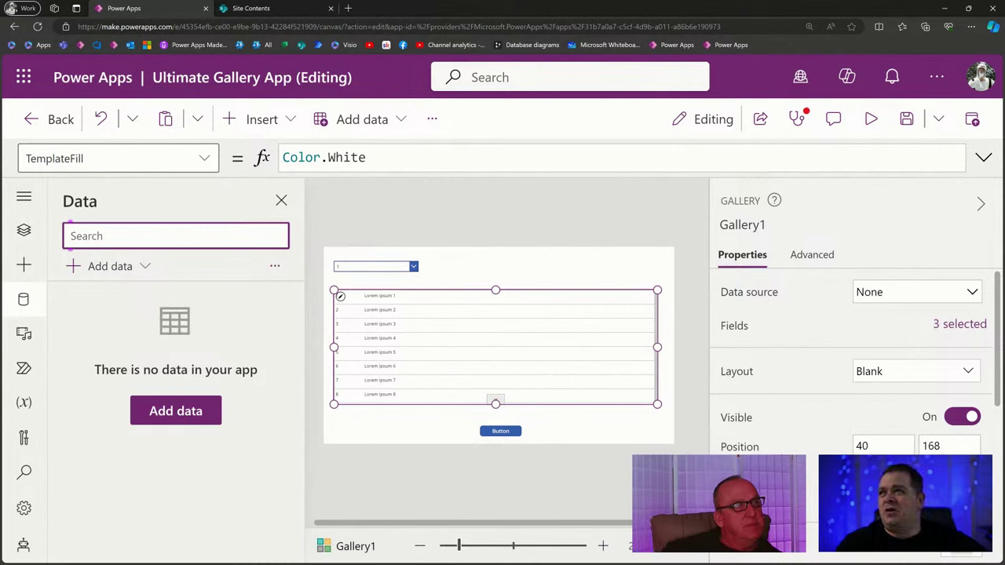
pyautogui.click(201, 418)
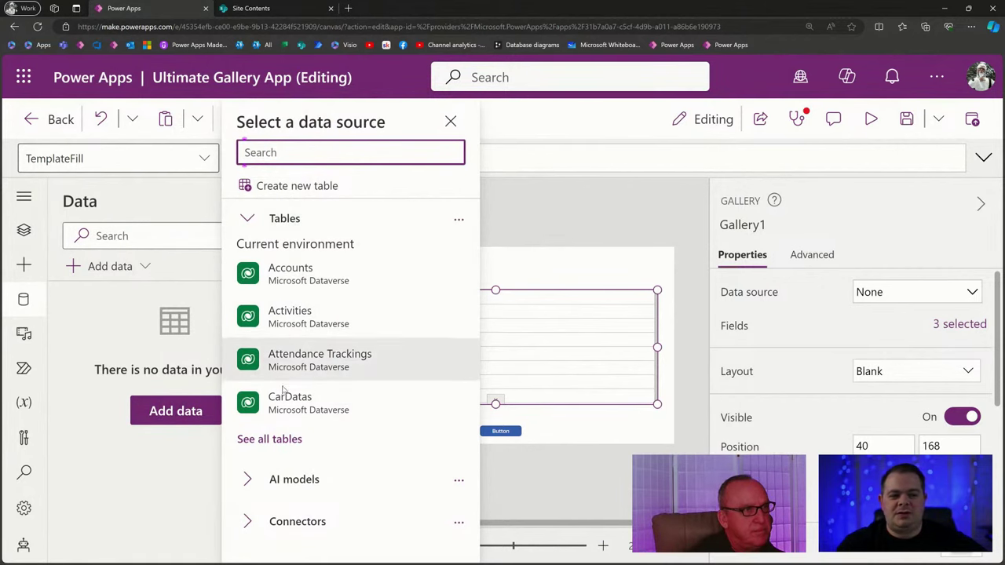
pyautogui.click(248, 220)
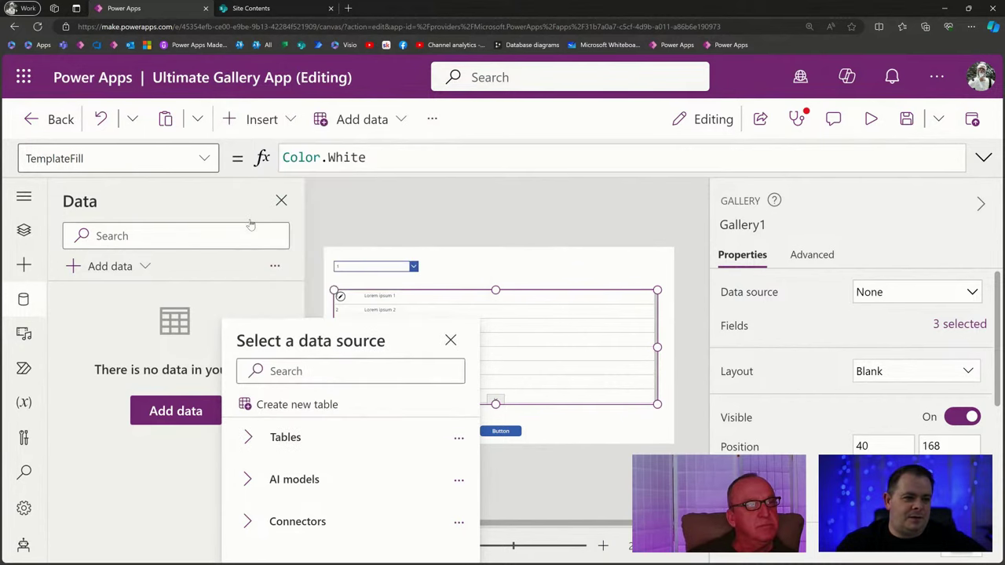
pyautogui.click(248, 525)
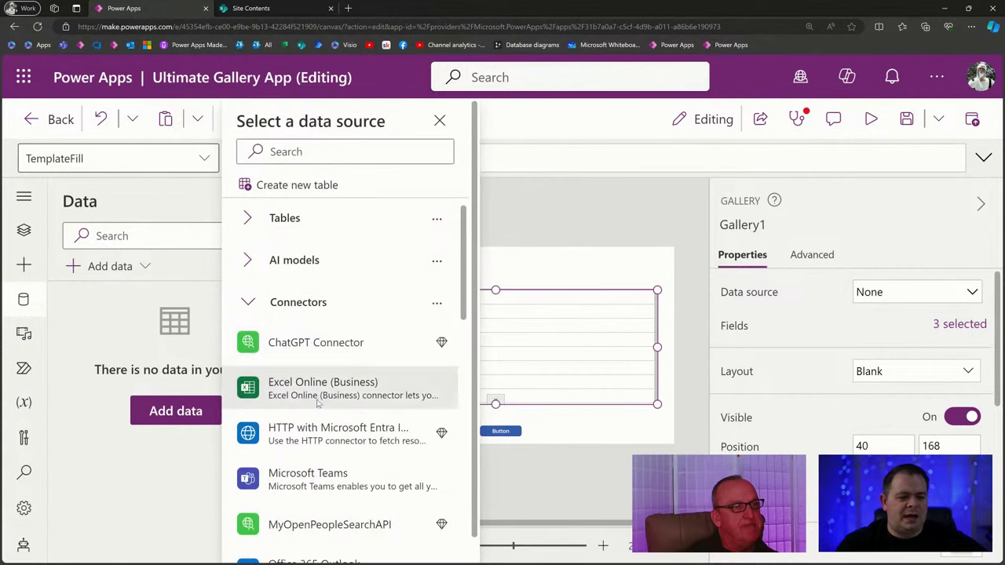
pyautogui.scroll(-3, 345, 345)
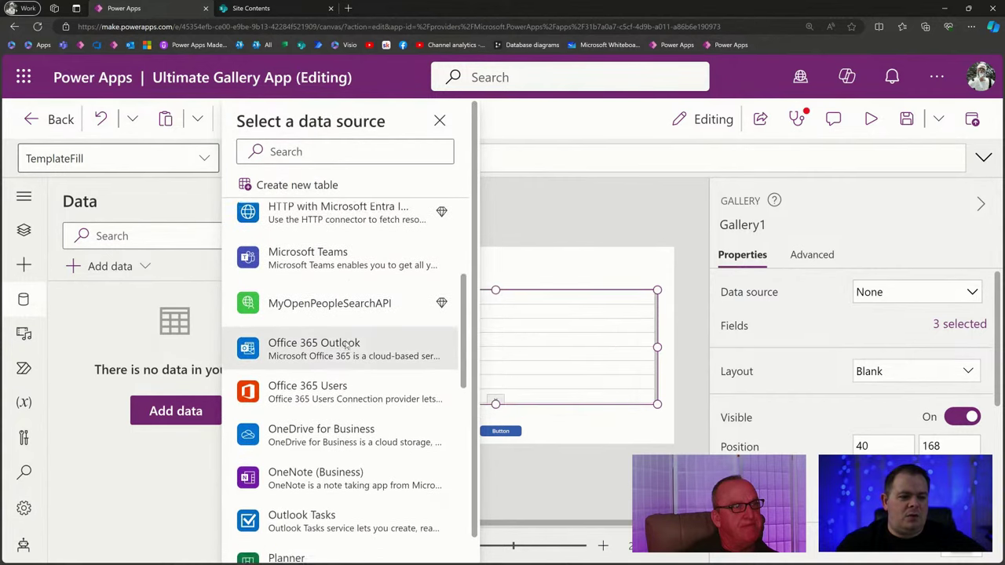
pyautogui.scroll(-3, 346, 346)
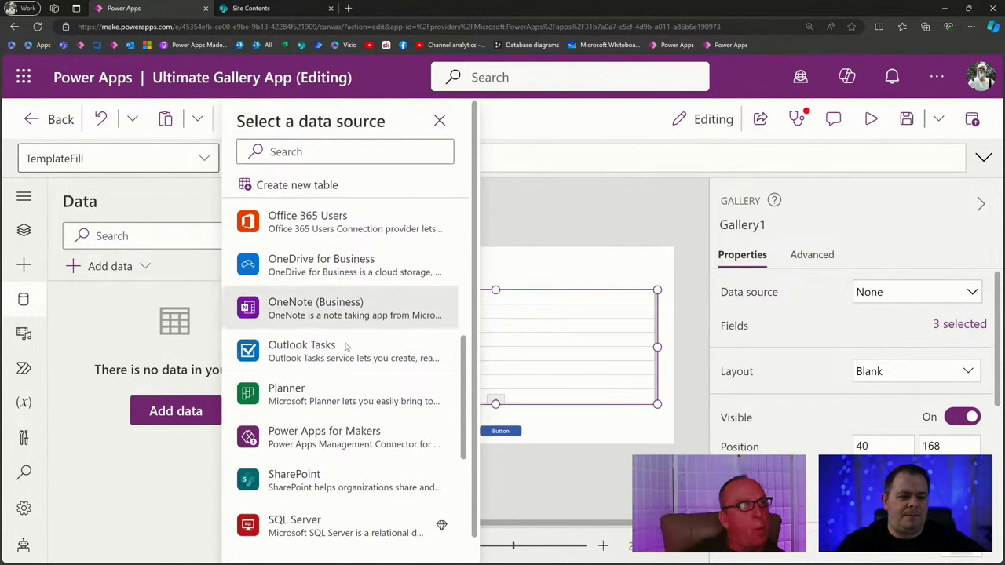
pyautogui.click(333, 459)
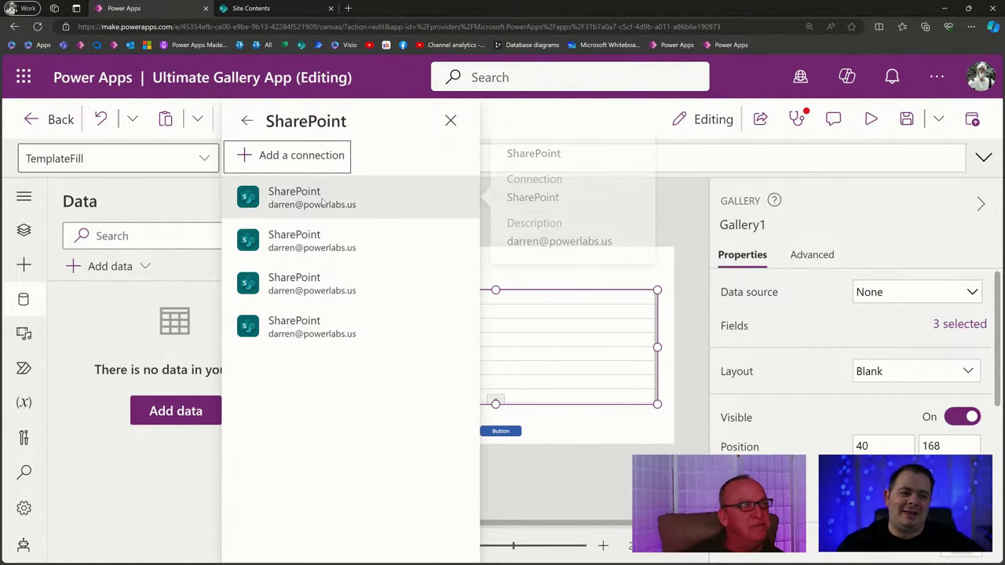
pyautogui.click(322, 201)
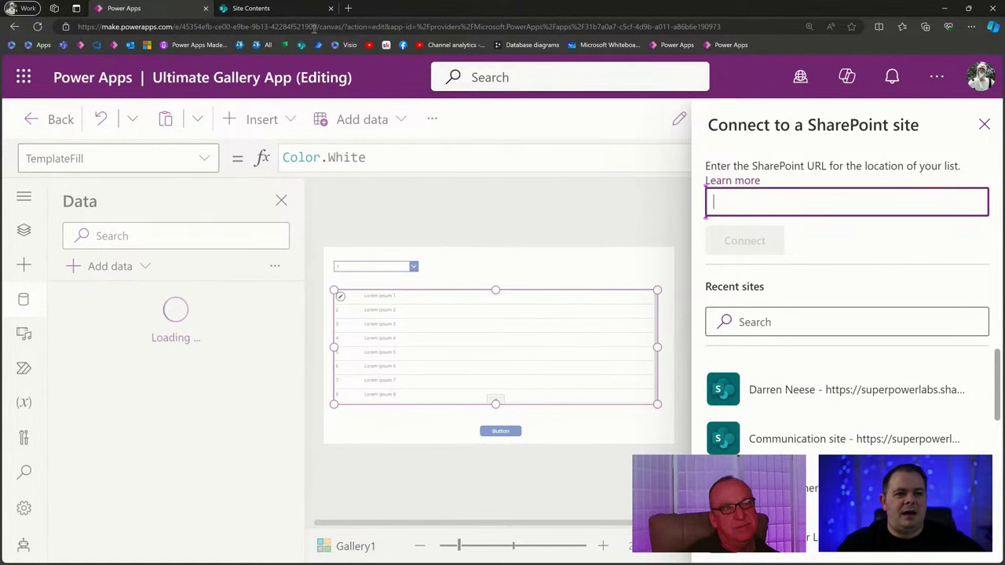
# Copy the SharePoint site's web address from its home page and return to Power Apps.
pyautogui.click(293, 7)
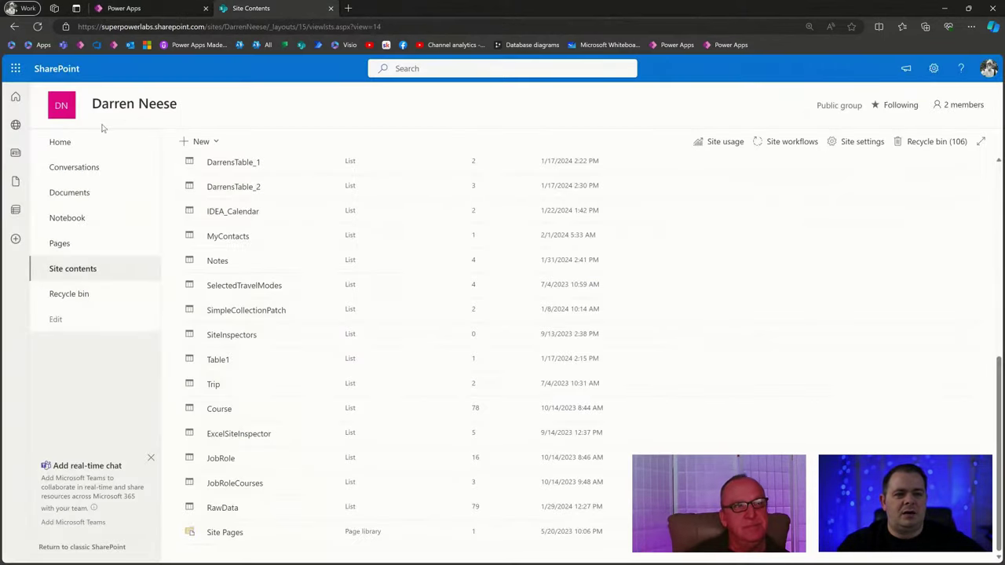
pyautogui.click(61, 108)
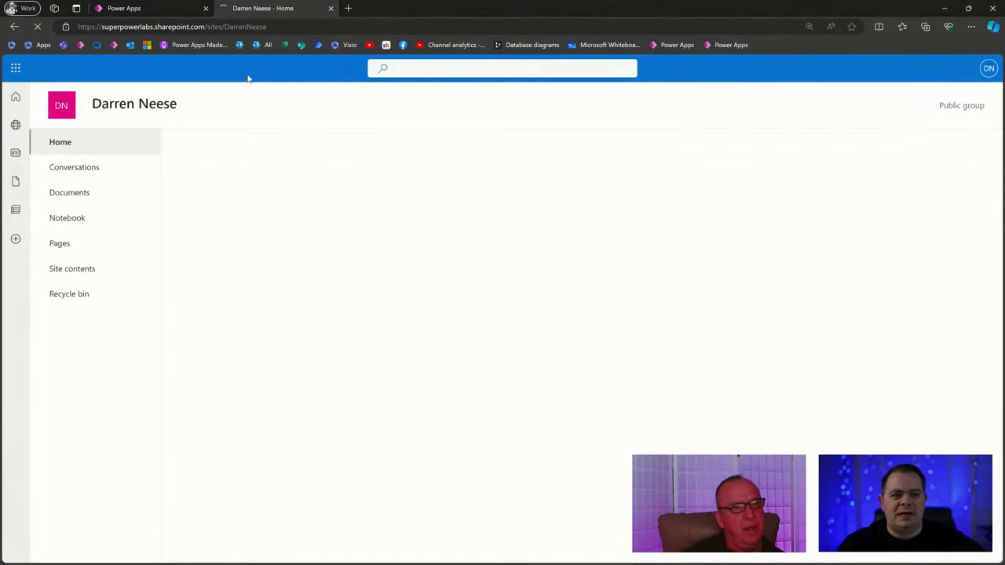
pyautogui.click(288, 25)
pyautogui.hotkey('ctrl', 'c')
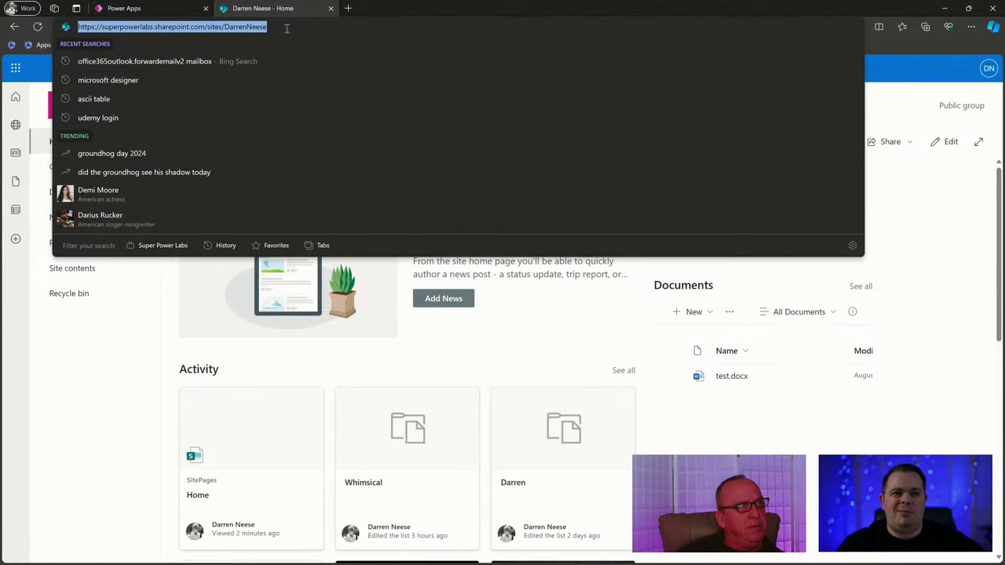
pyautogui.click(137, 9)
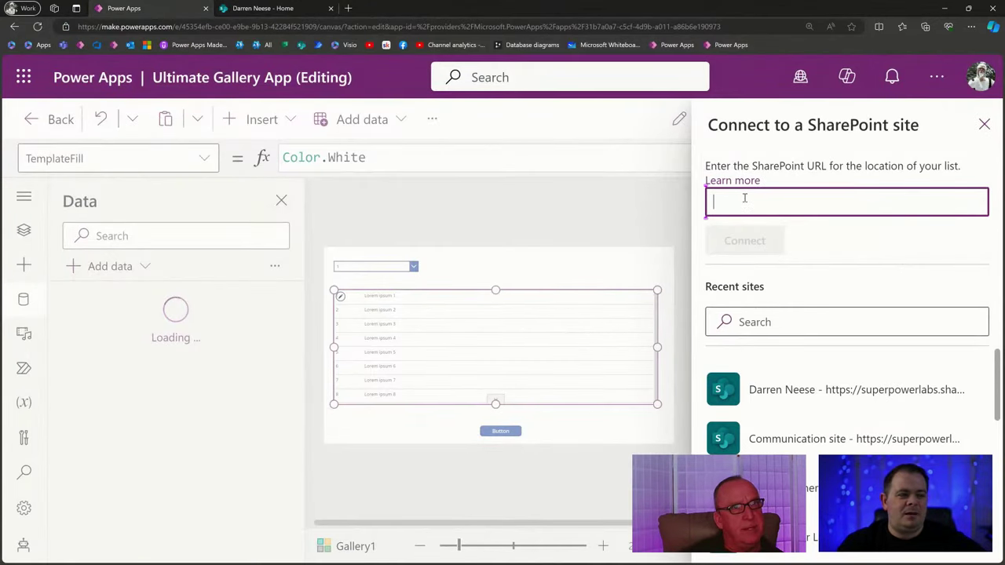
# Connect to the pasted SharePoint site URL and add its RawData list.
pyautogui.hotkey('ctrl', 'v')
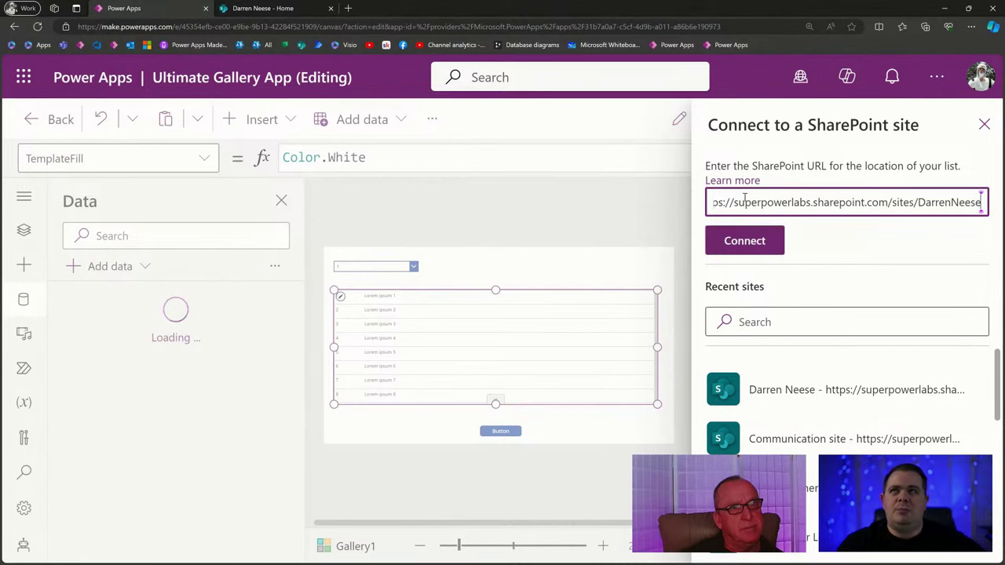
pyautogui.click(747, 242)
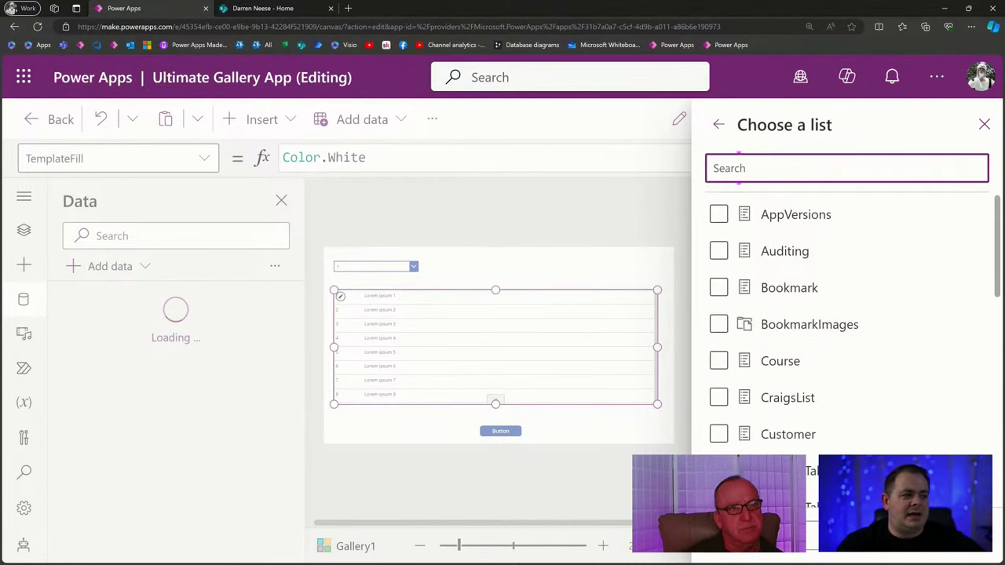
pyautogui.moveTo(998, 228); pyautogui.dragTo(998, 451)
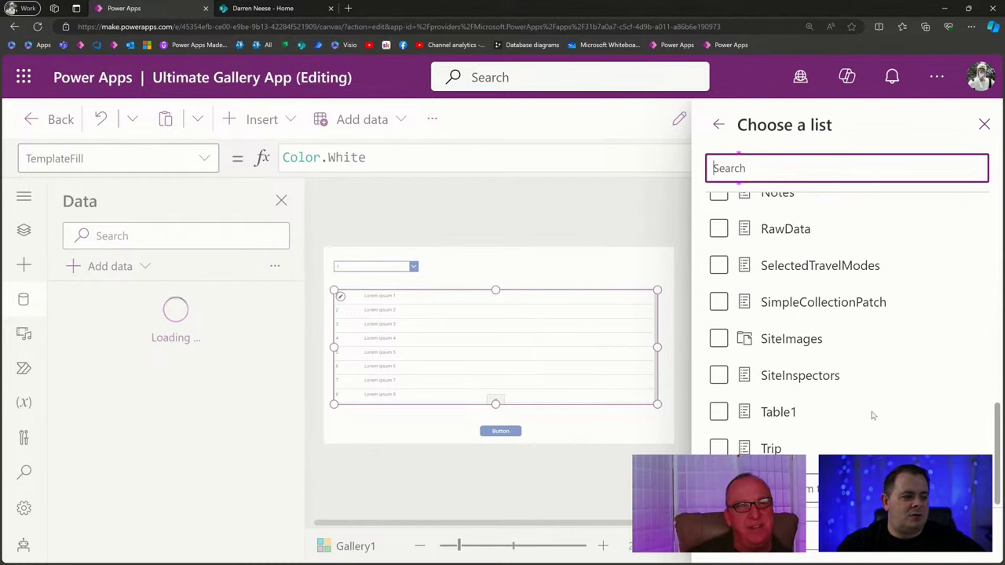
pyautogui.click(719, 229)
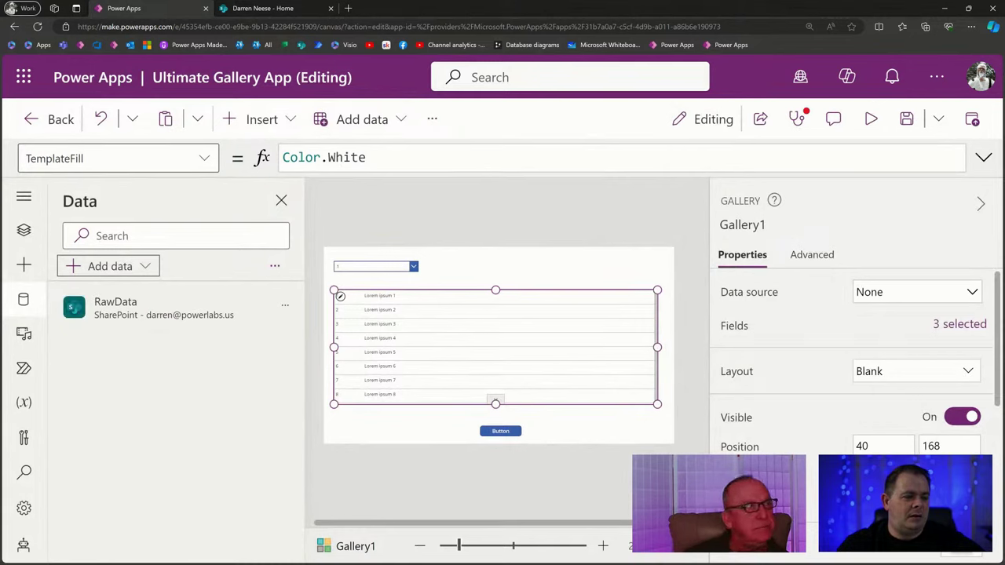
pyautogui.click(24, 231)
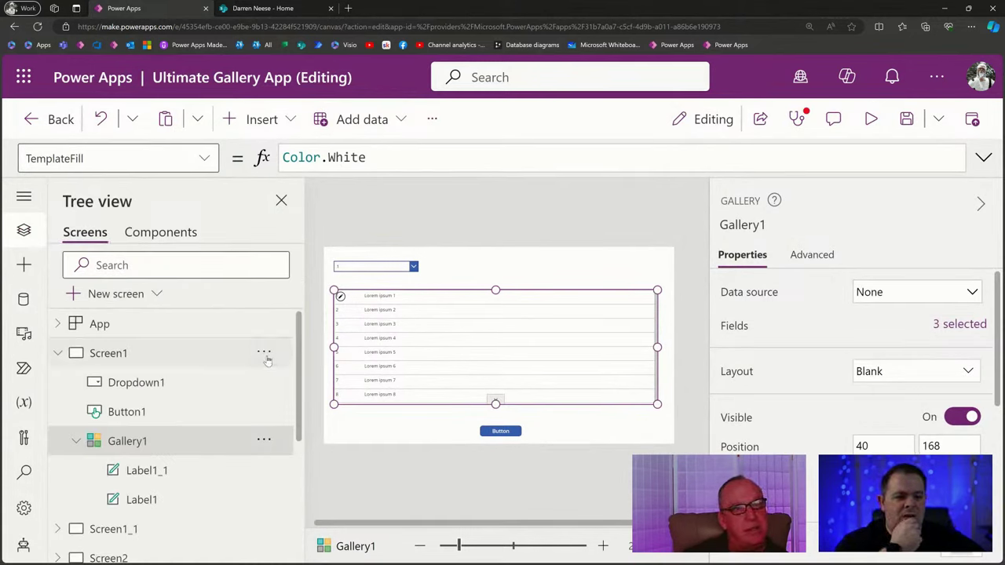
# Duplicate Screen1, go back to the original screen, and hide the favourites bar.
pyautogui.click(264, 353)
pyautogui.click(369, 372)
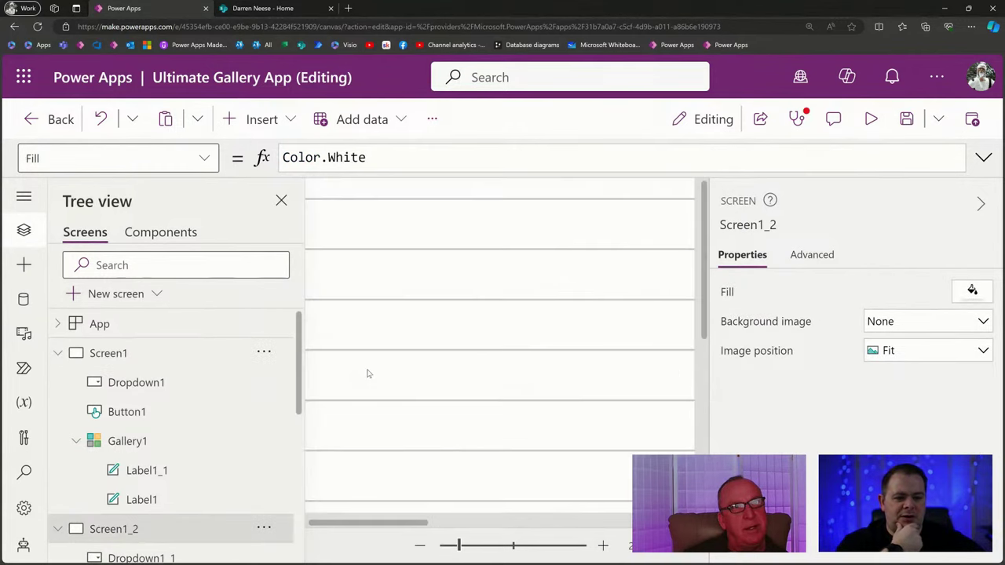
pyautogui.click(186, 359)
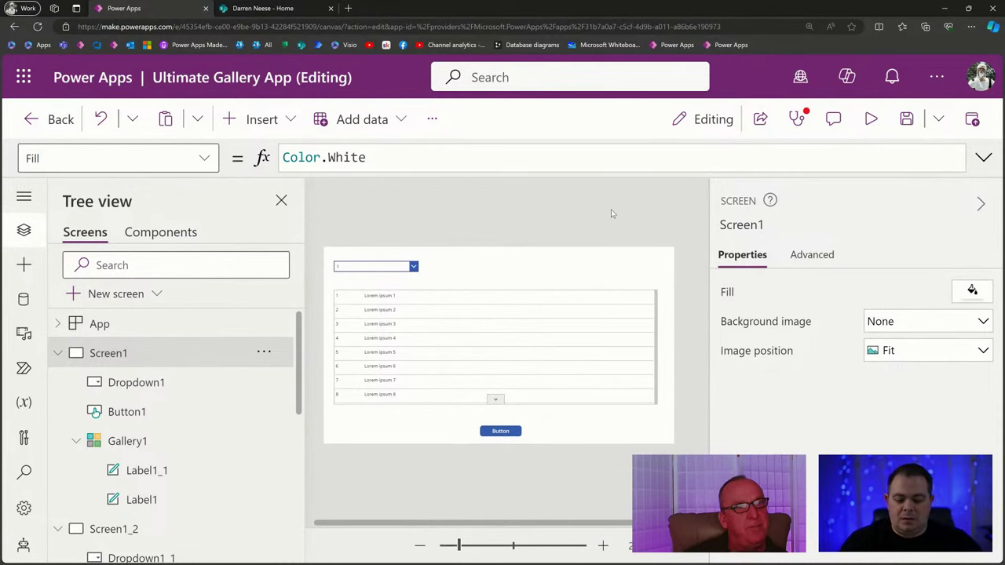
pyautogui.hotkey('ctrl', 'shift', 'b')
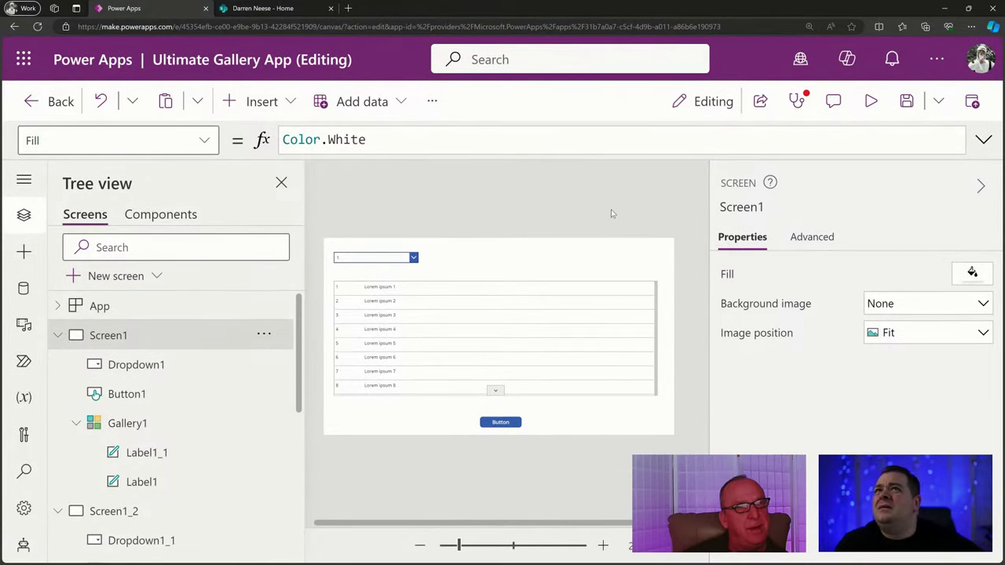
# Replace Gallery1's Items formula with RawData and preview the RawData columns.
pyautogui.click(491, 329)
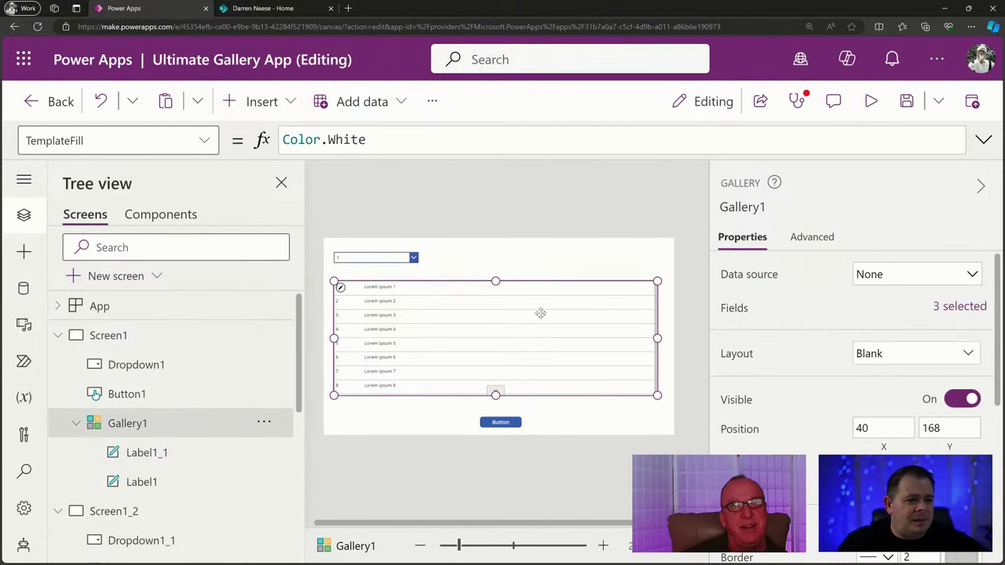
pyautogui.click(750, 277)
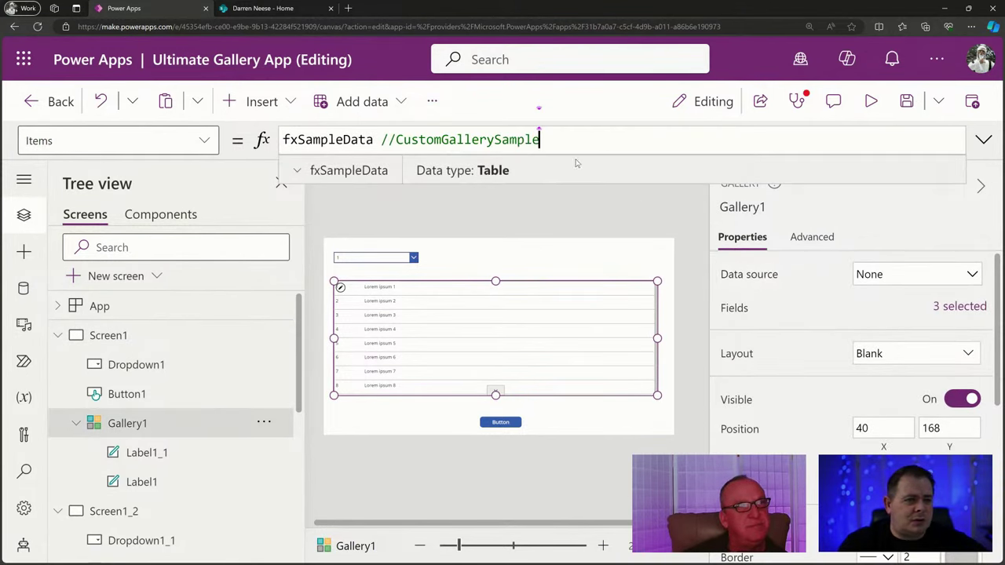
pyautogui.moveTo(582, 139); pyautogui.dragTo(262, 141)
pyautogui.write('Ra')
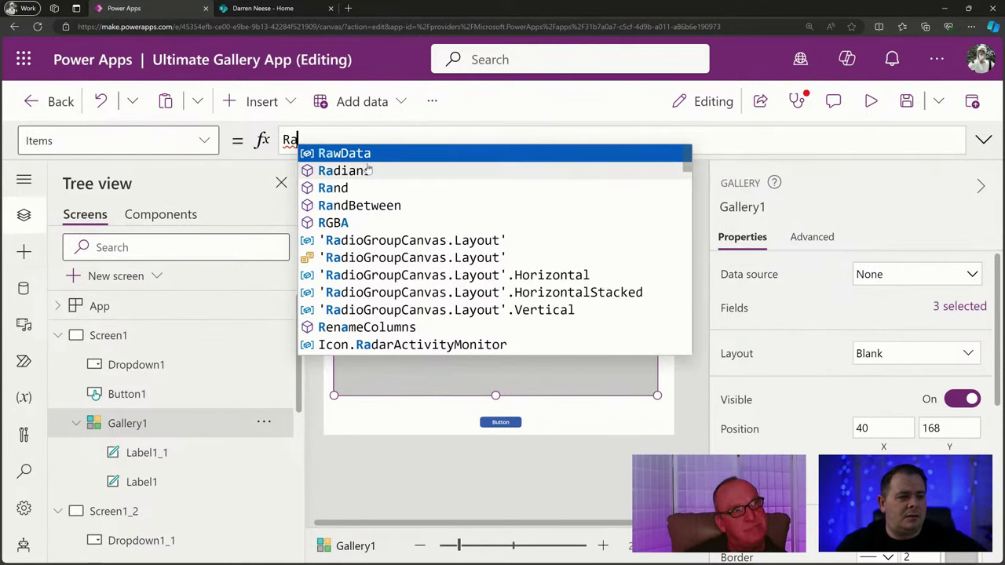
pyautogui.click(370, 153)
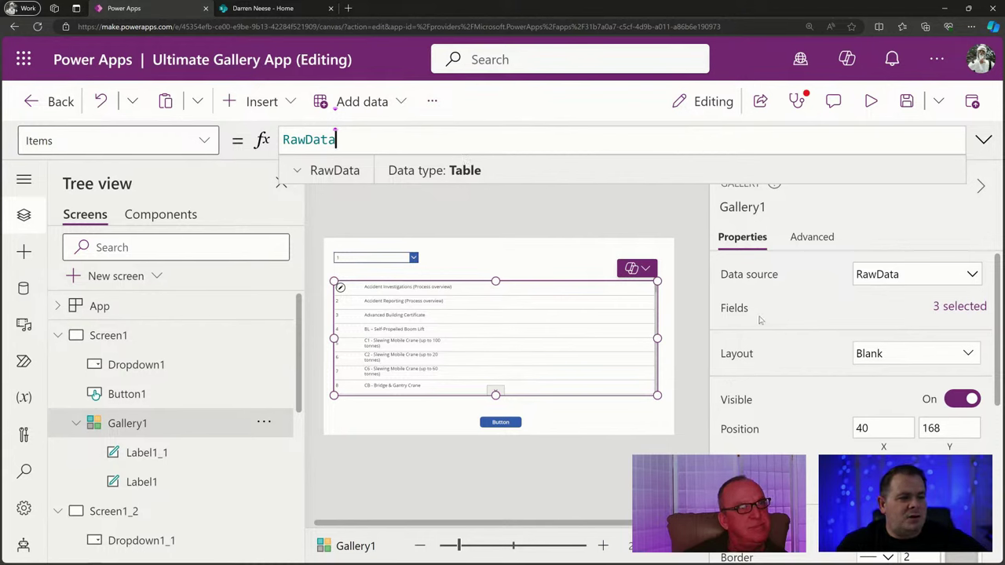
pyautogui.click(972, 275)
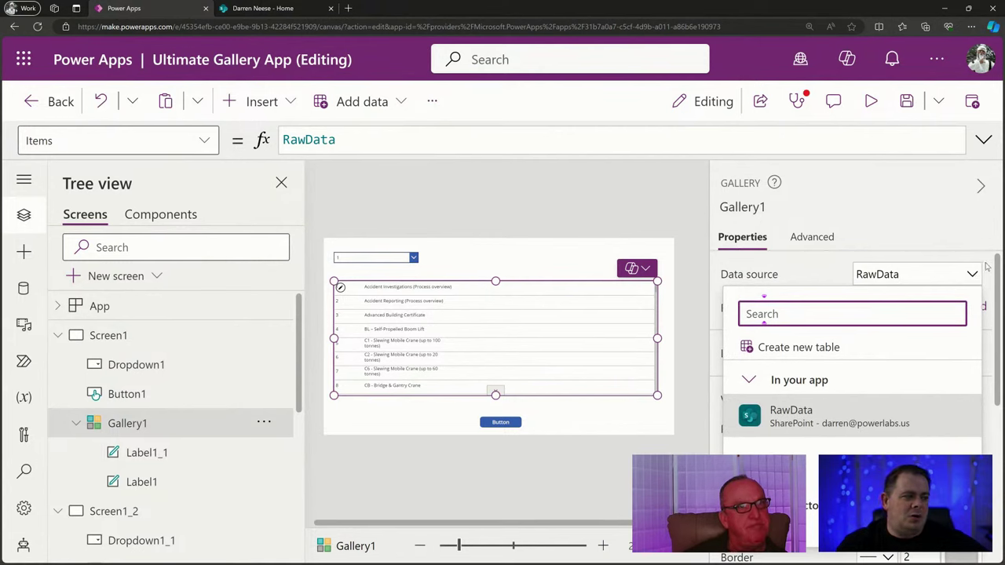
pyautogui.click(914, 248)
pyautogui.click(452, 139)
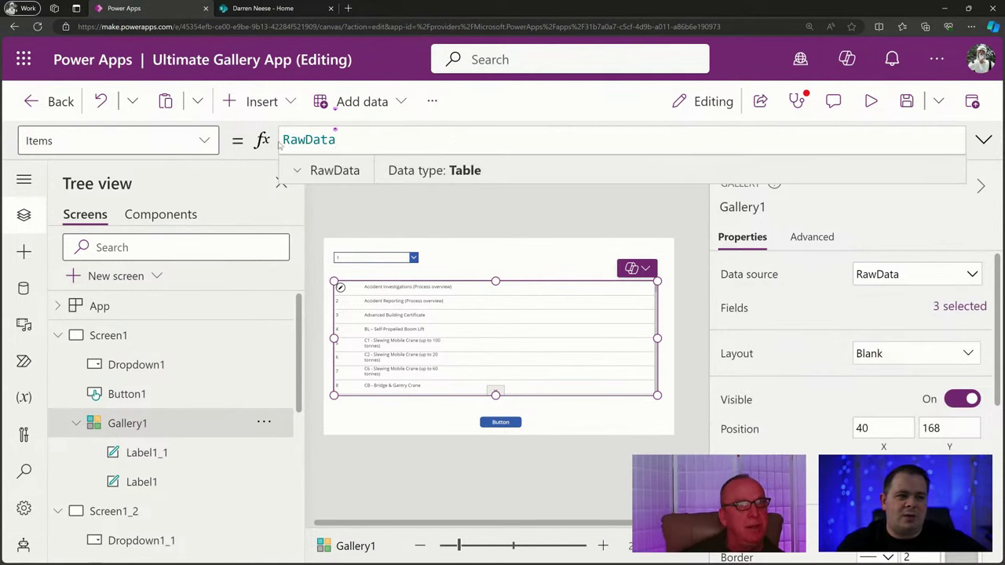
pyautogui.click(297, 172)
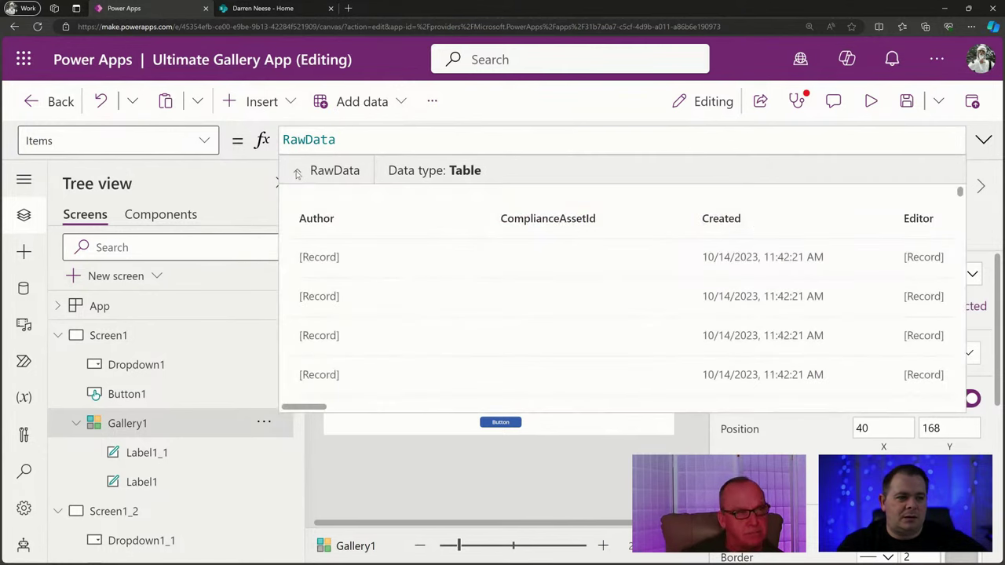
pyautogui.click(296, 172)
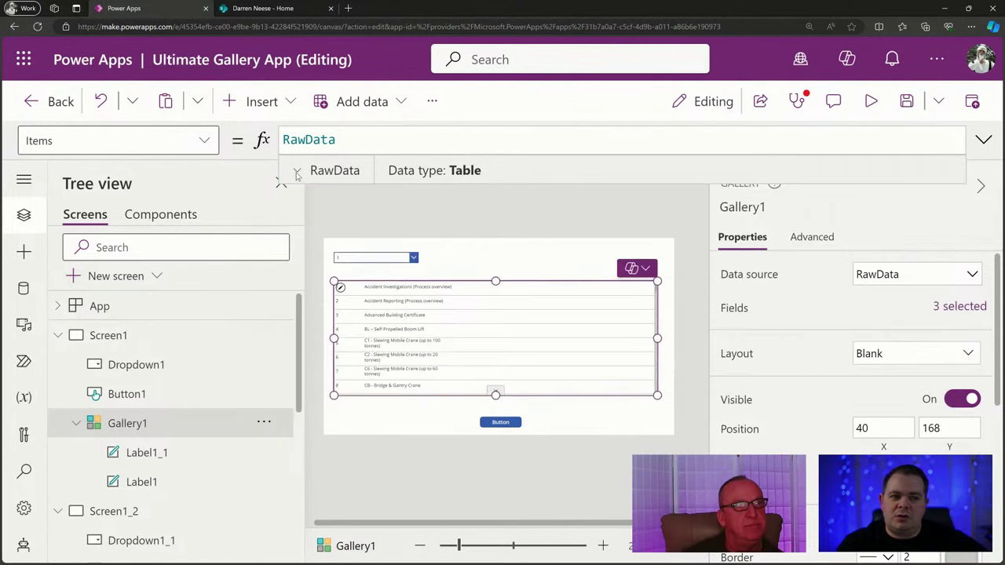
pyautogui.click(297, 172)
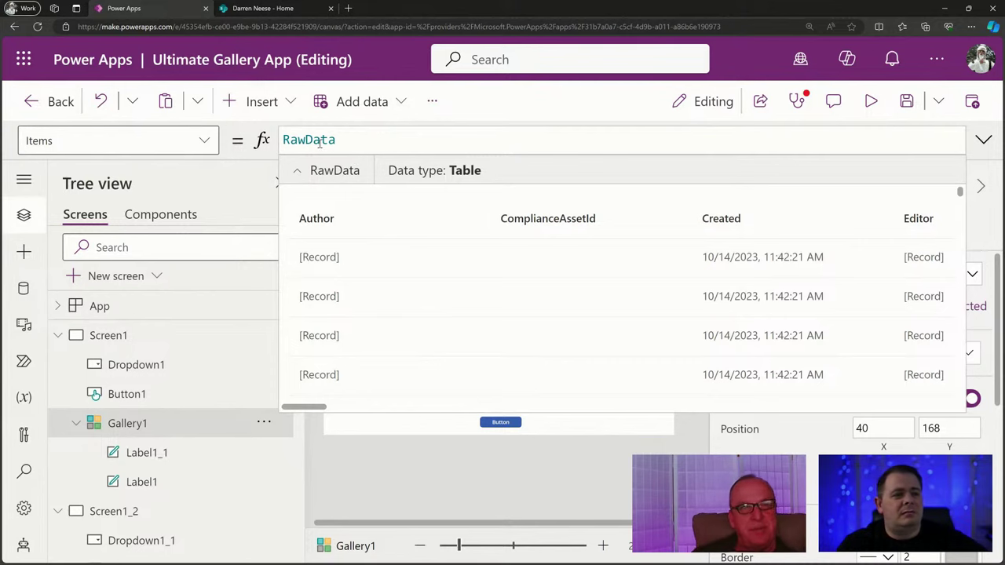
pyautogui.doubleClick(314, 140)
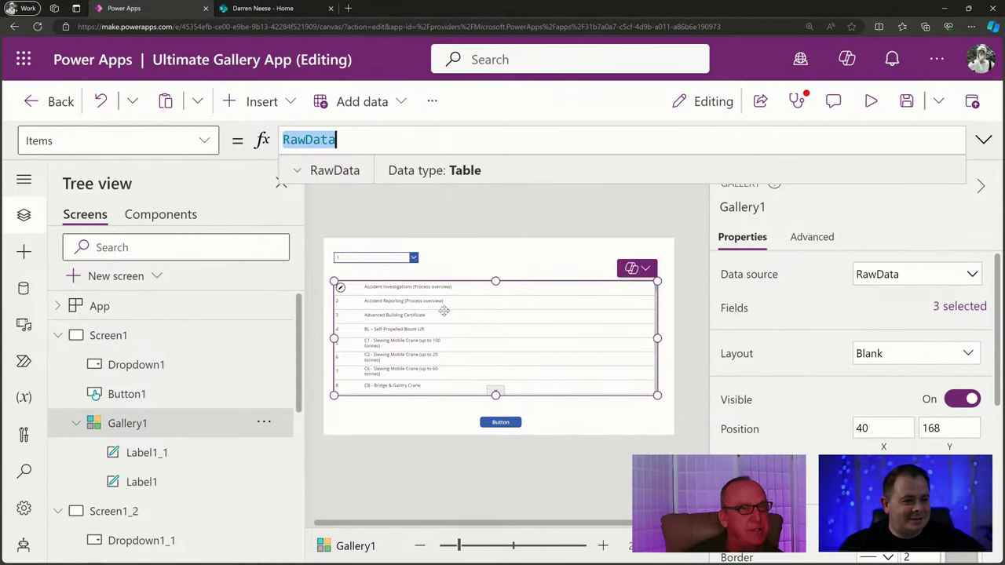
# Widen the gallery row's title label so full item titles fit.
pyautogui.click(459, 293)
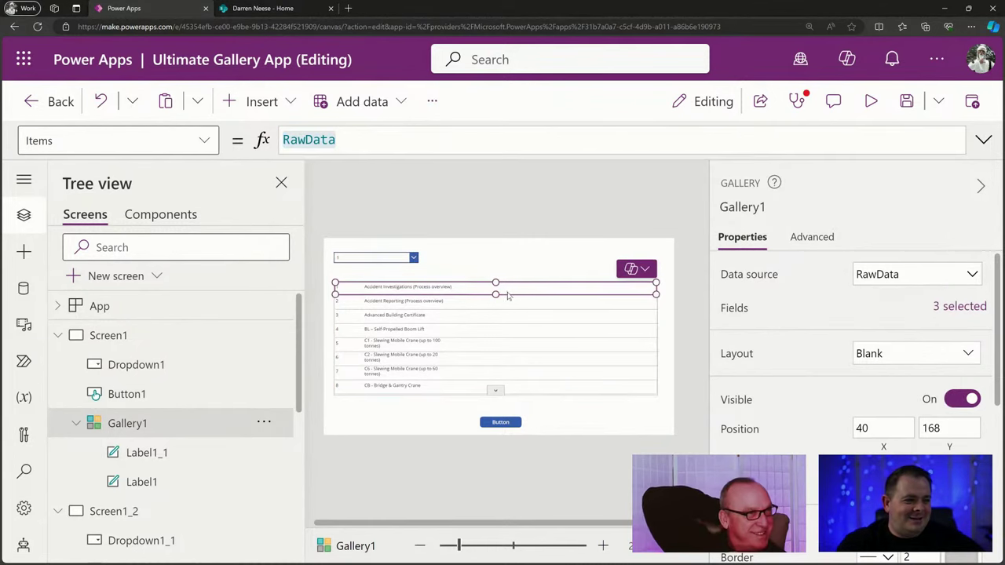
pyautogui.click(422, 289)
pyautogui.moveTo(456, 294); pyautogui.dragTo(565, 295)
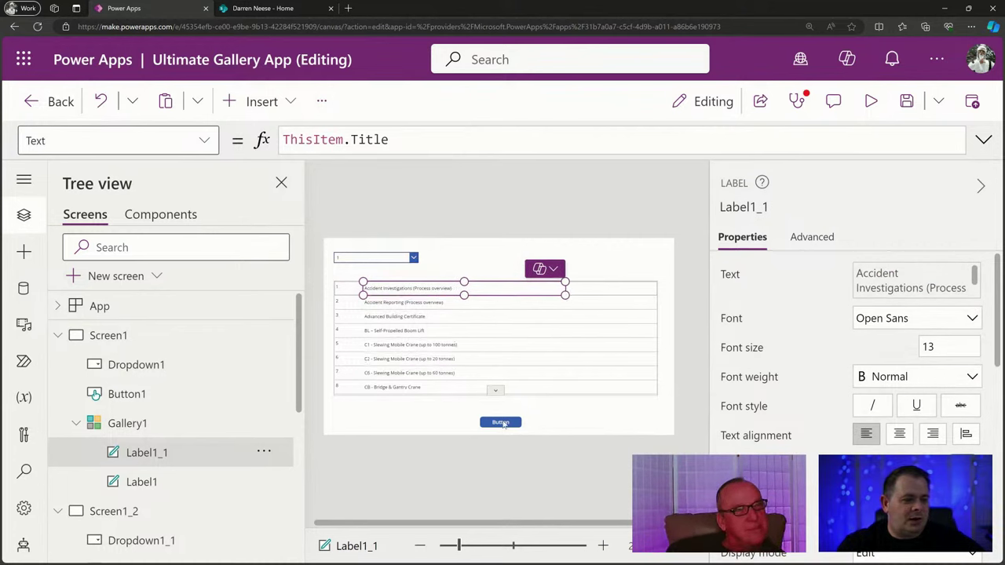
# Save the app, test it in preview, then show the App's Formulas defining fxThemingBlue.
pyautogui.click(906, 101)
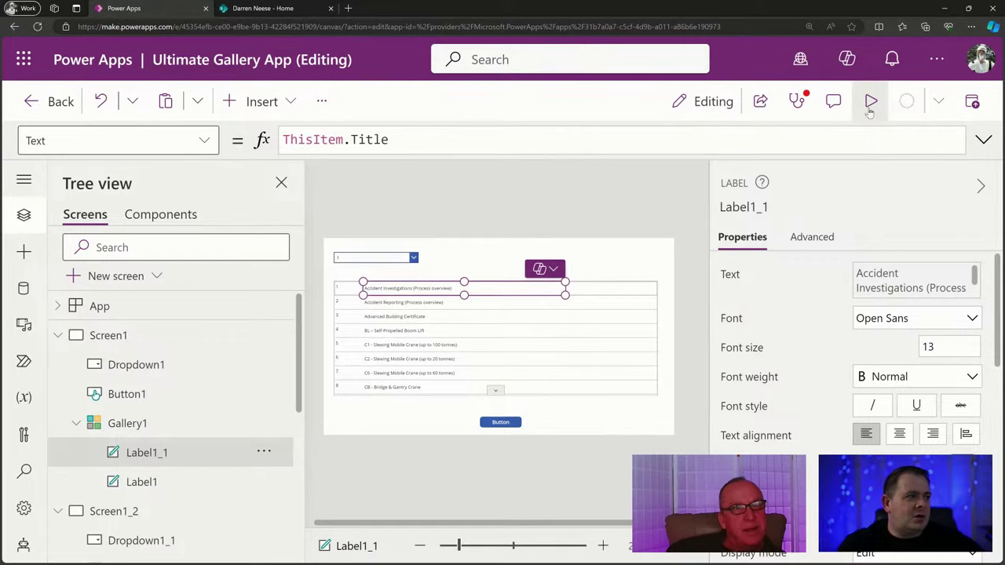
pyautogui.click(870, 102)
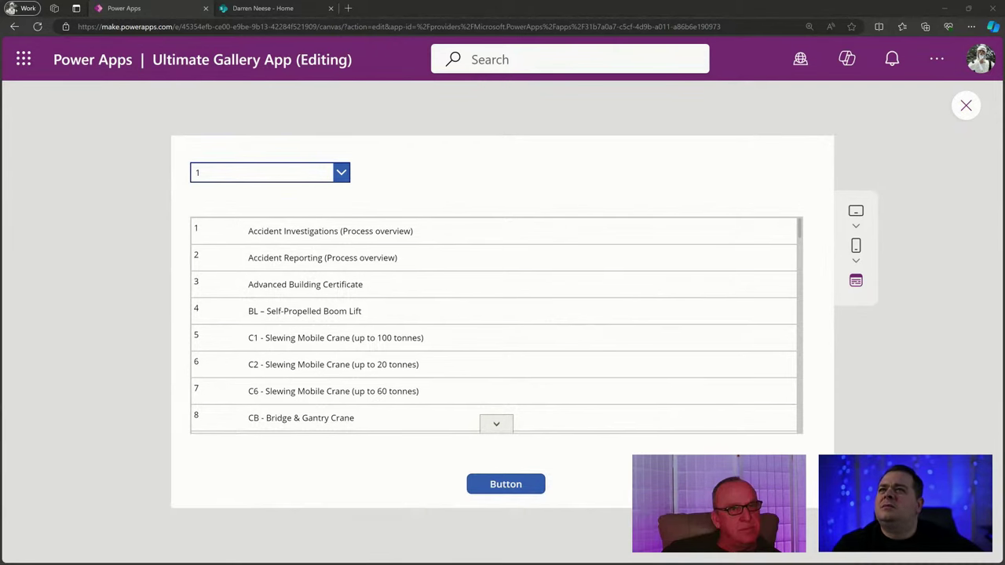
pyautogui.click(966, 105)
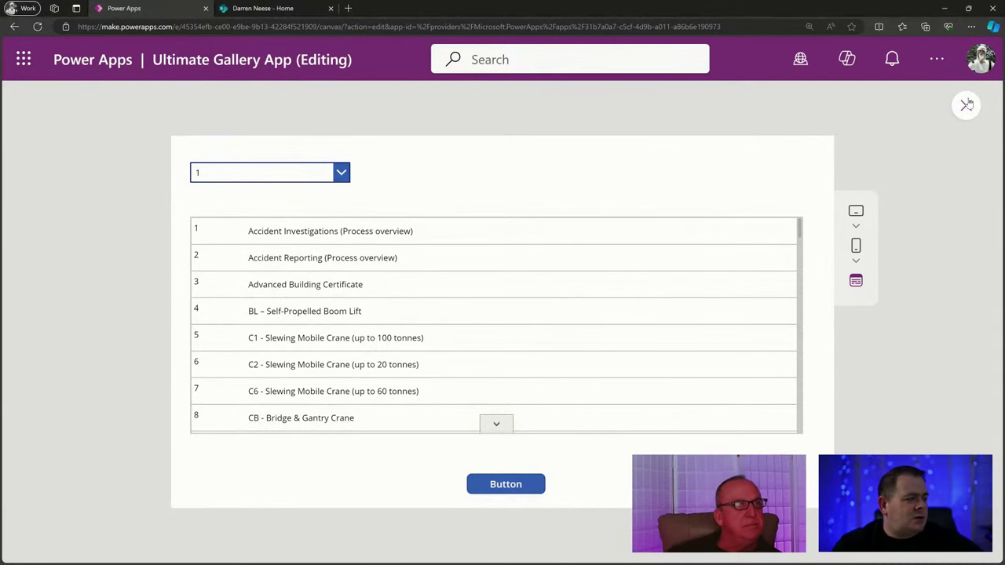
pyautogui.click(140, 306)
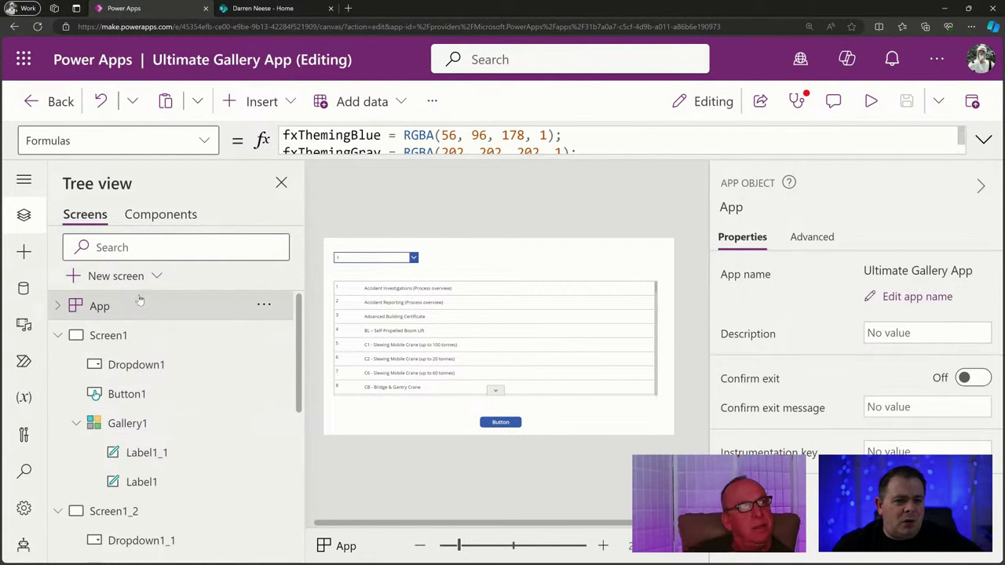
pyautogui.click(985, 139)
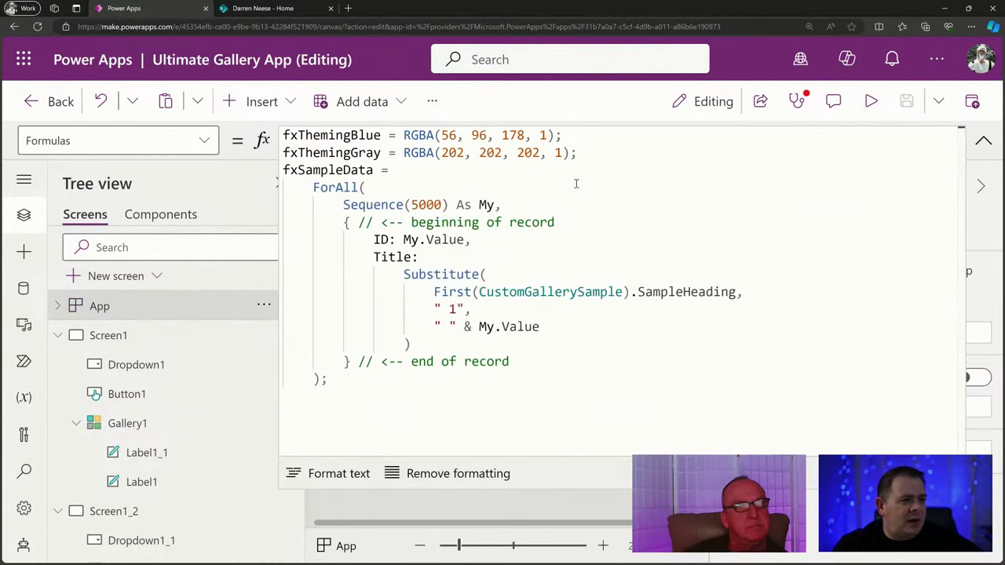
pyautogui.click(563, 135)
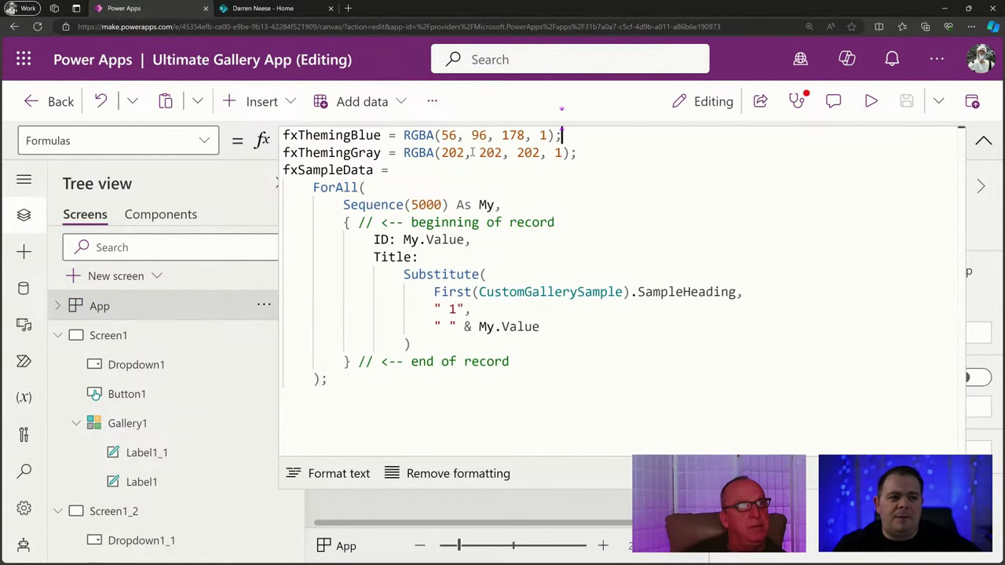
pyautogui.click(417, 135)
pyautogui.doubleClick(418, 136)
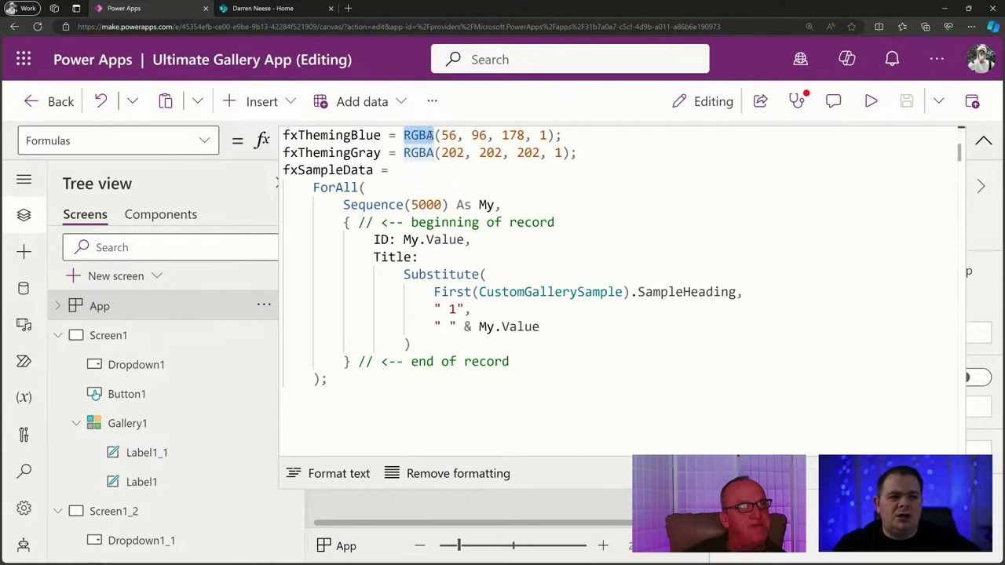
pyautogui.click(475, 136)
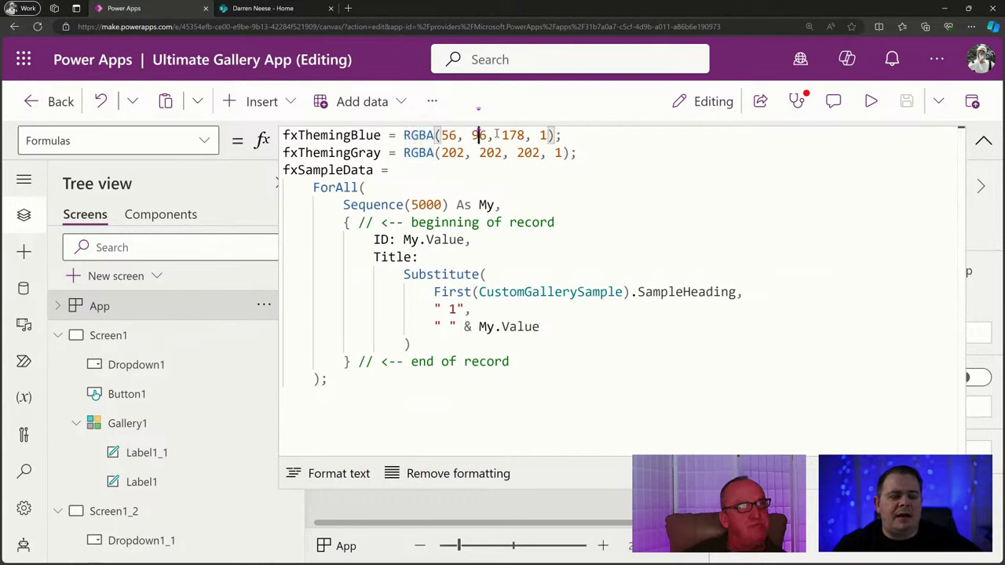
pyautogui.doubleClick(513, 135)
pyautogui.doubleClick(448, 135)
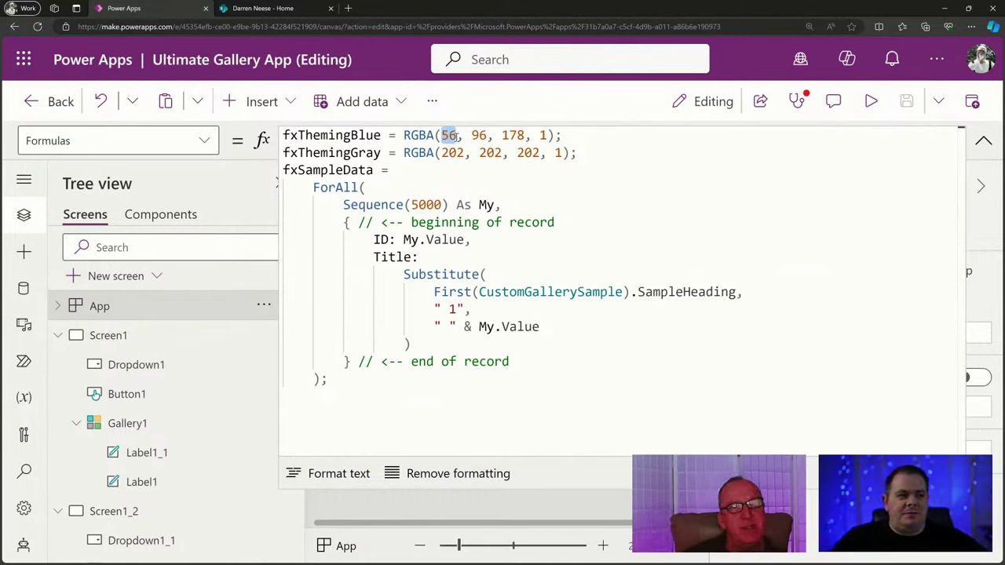
pyautogui.click(545, 135)
pyautogui.doubleClick(544, 135)
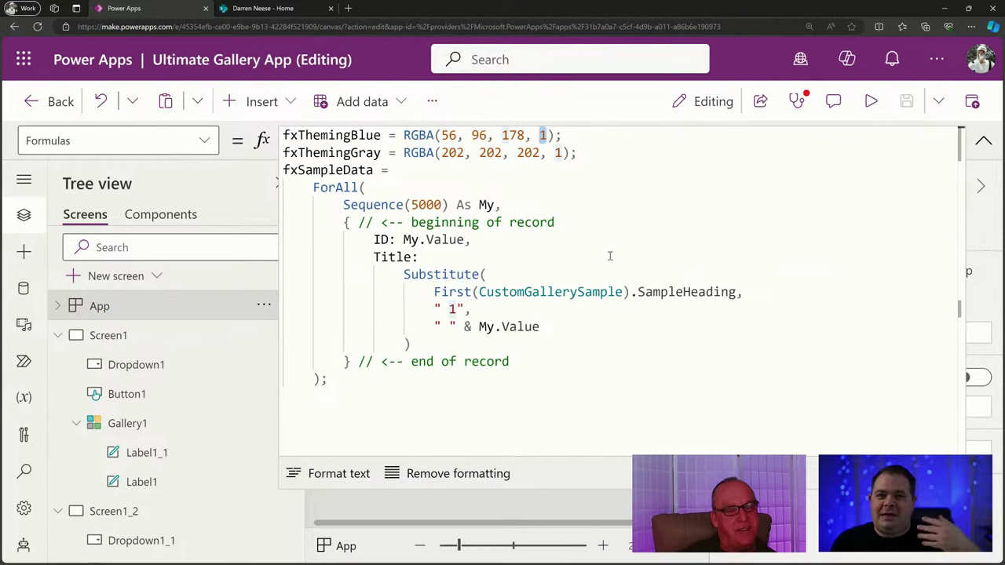
pyautogui.click(645, 161)
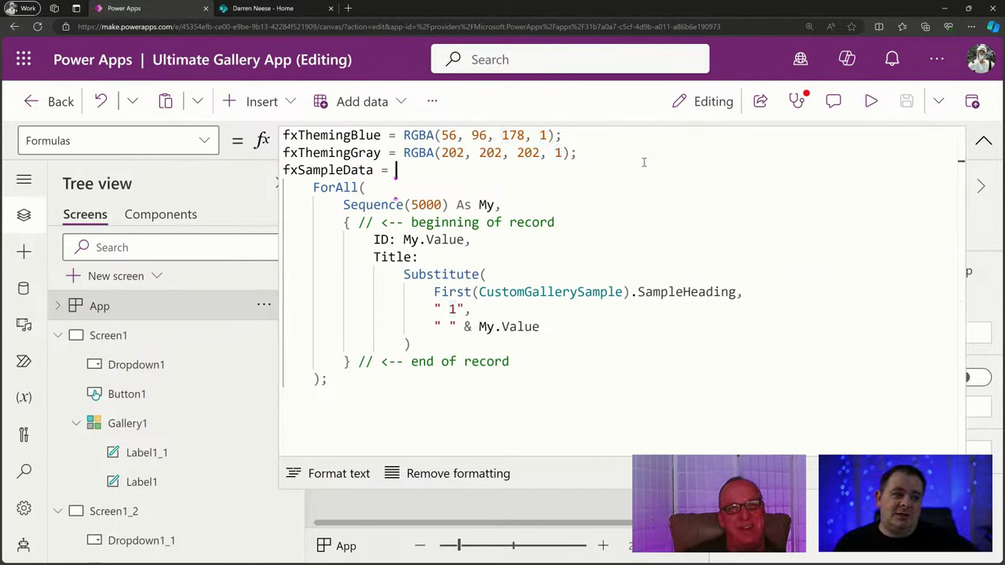
pyautogui.click(625, 151)
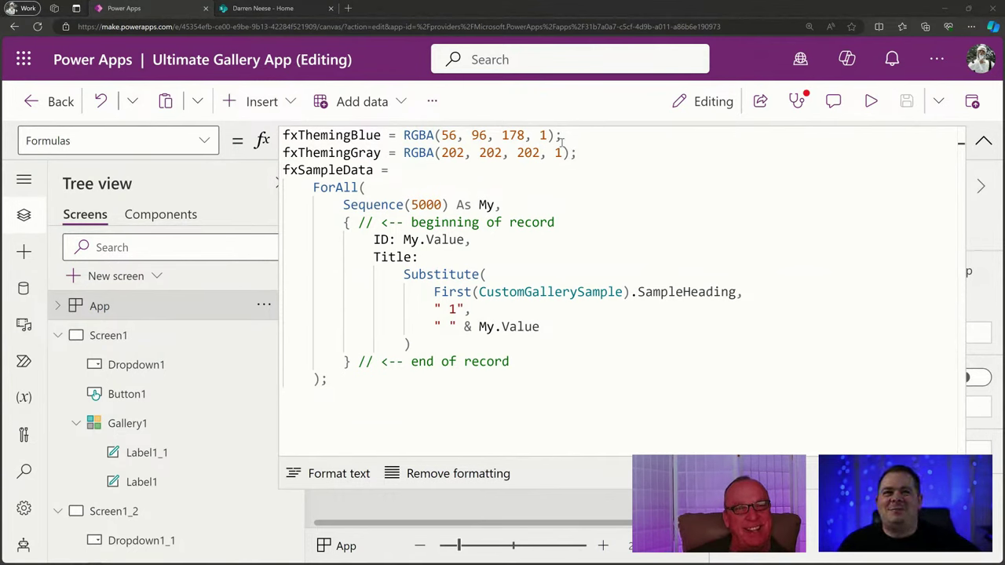
pyautogui.moveTo(618, 152); pyautogui.dragTo(284, 135)
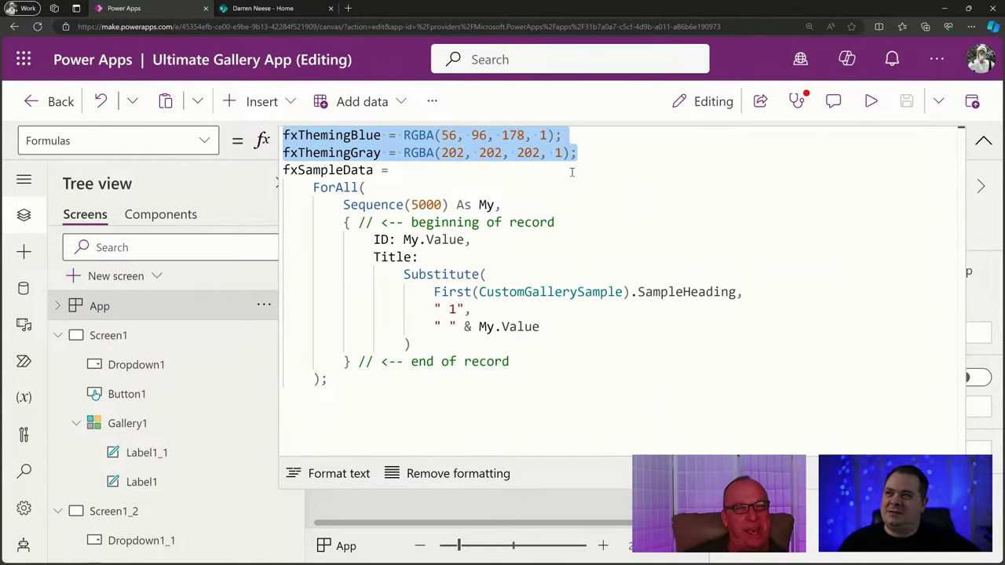
pyautogui.click(611, 152)
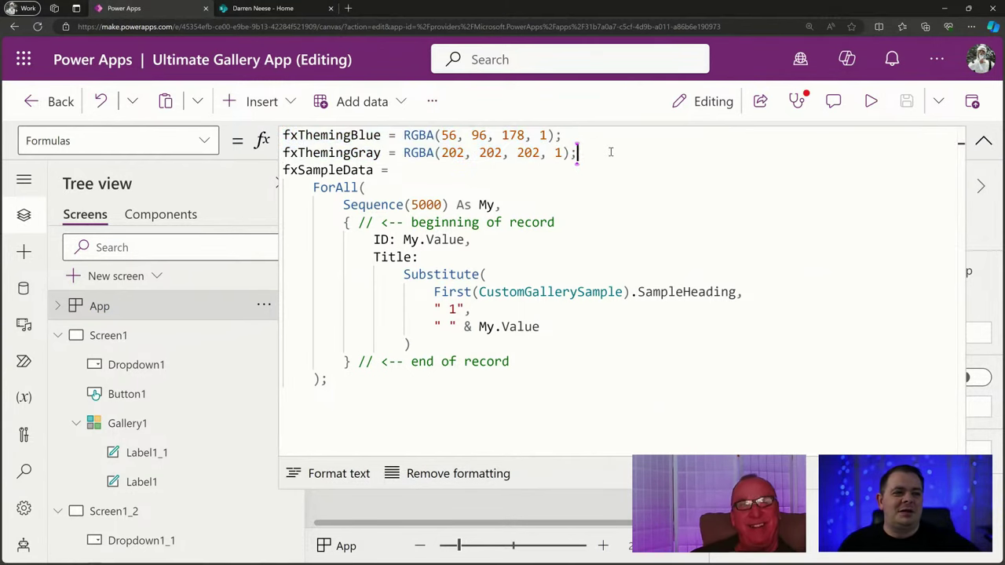
pyautogui.click(652, 224)
pyautogui.click(586, 361)
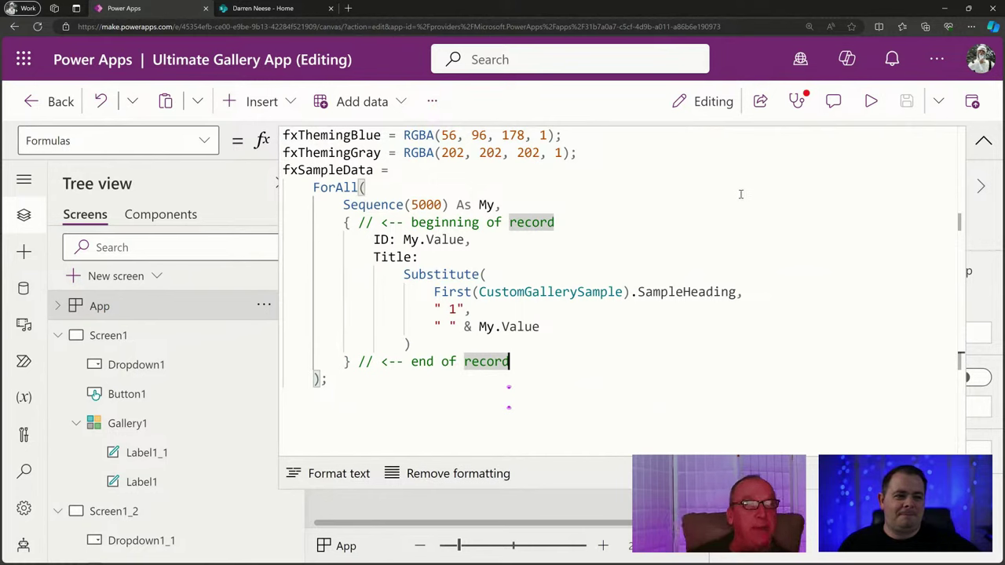
pyautogui.click(637, 153)
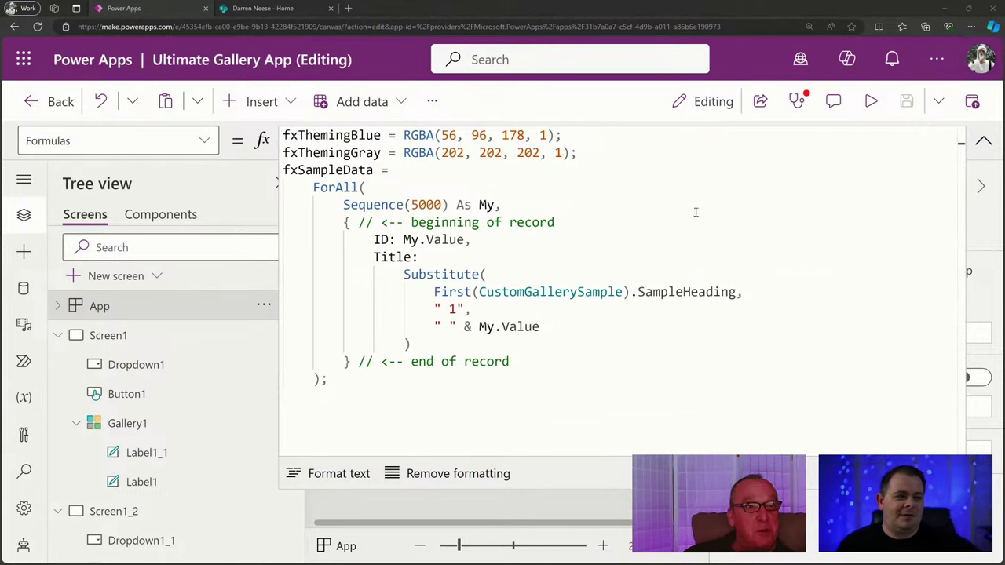
pyautogui.click(644, 158)
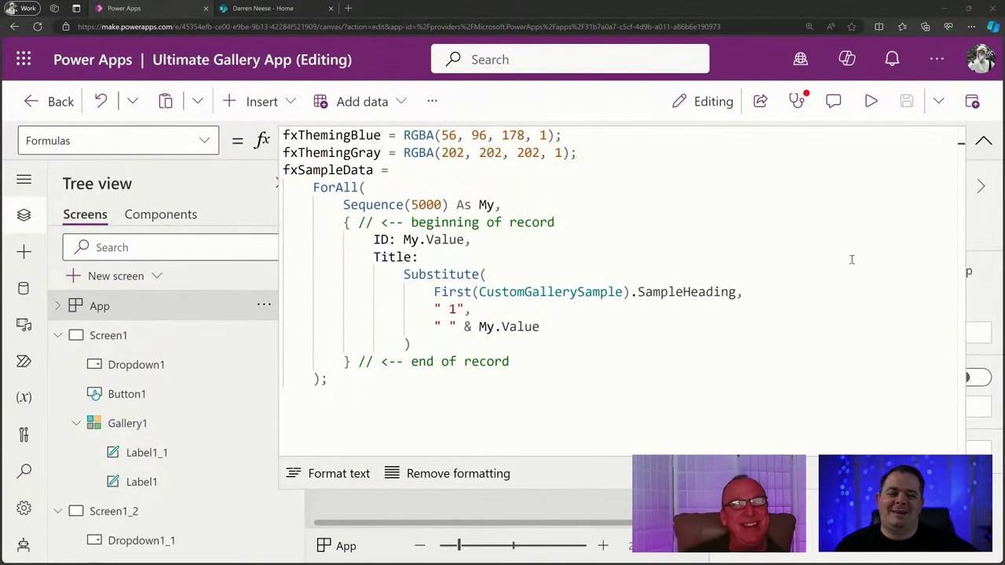
pyautogui.click(983, 141)
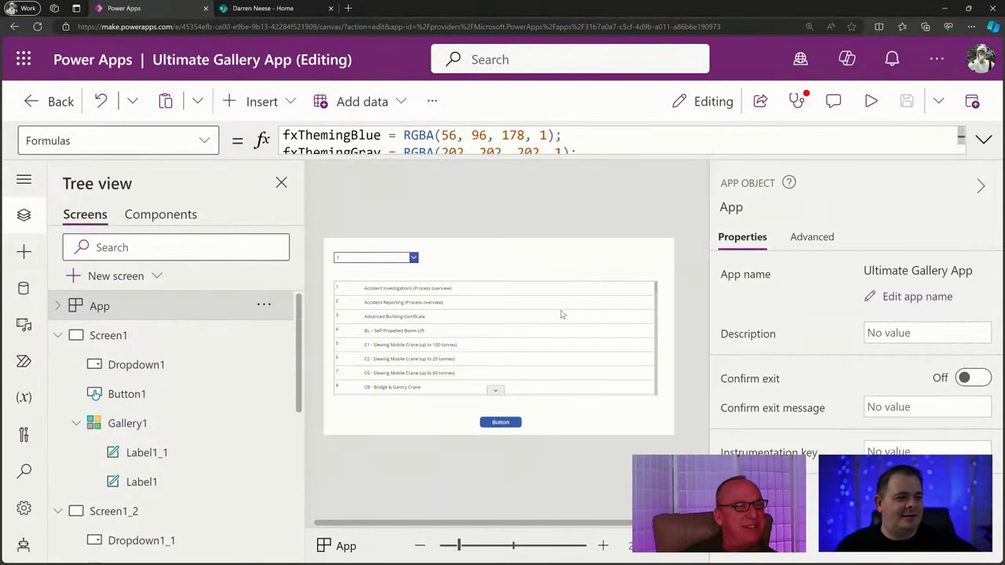
pyautogui.click(454, 323)
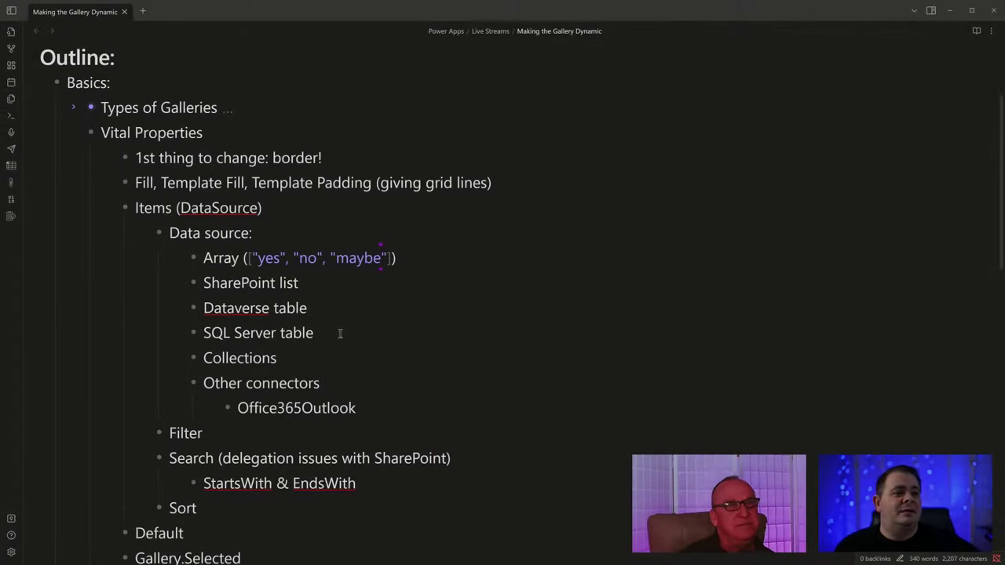
# Highlight the array example in the notes, then Alt+Tab back to Power Apps Studio.
pyautogui.moveTo(396, 258); pyautogui.dragTo(204, 260)
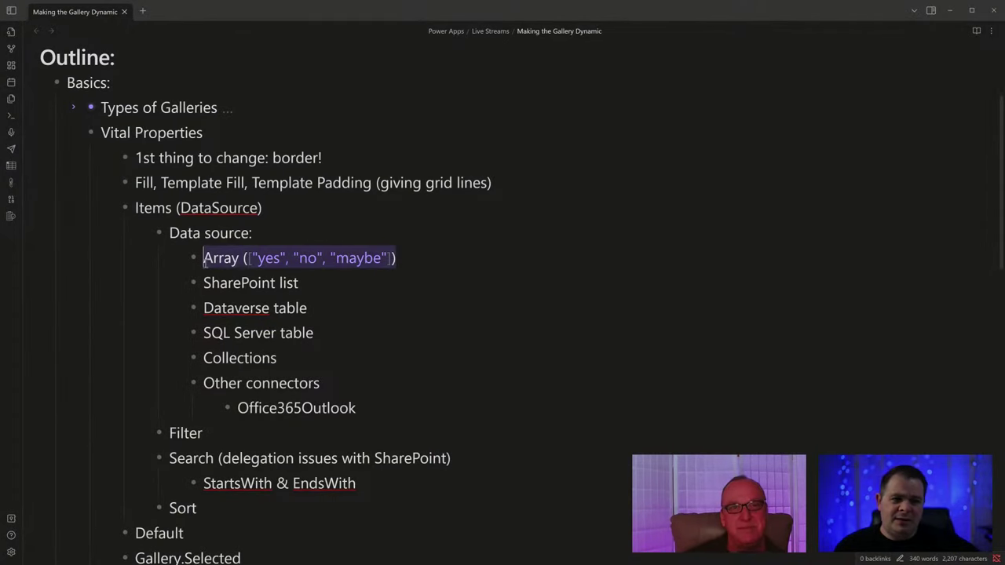
pyautogui.hotkey('alt', 'Tab')
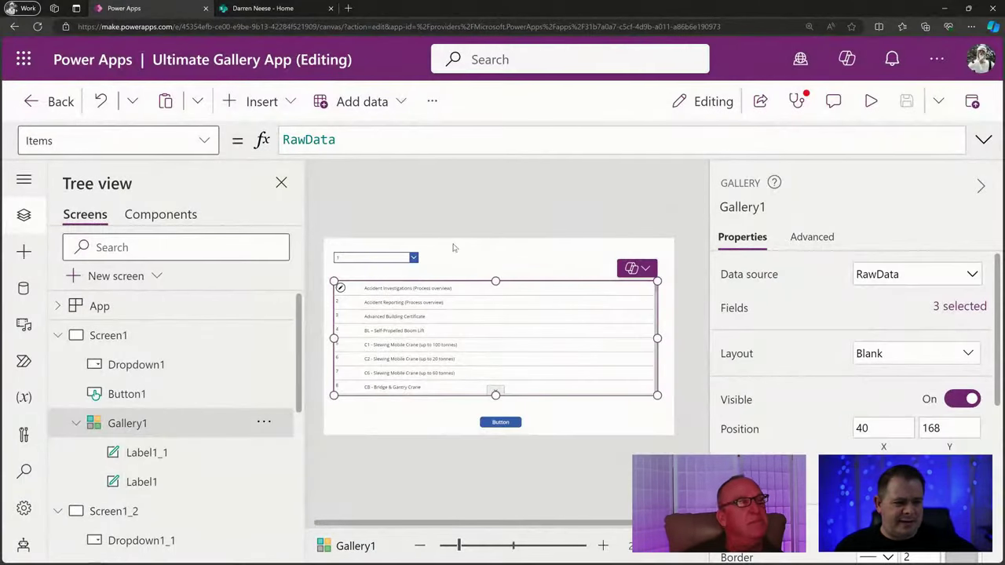
pyautogui.click(395, 261)
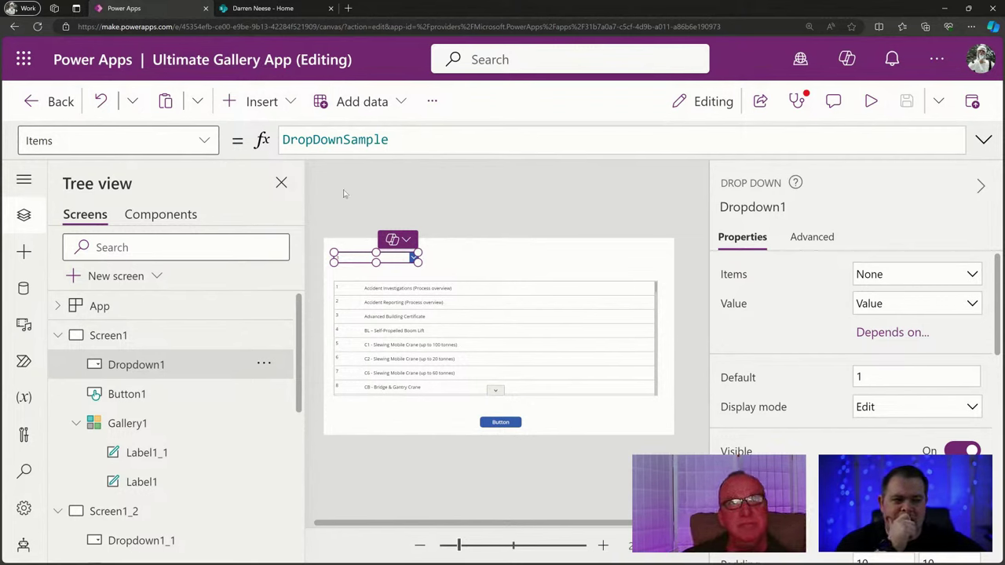
pyautogui.click(259, 102)
pyautogui.write('rad')
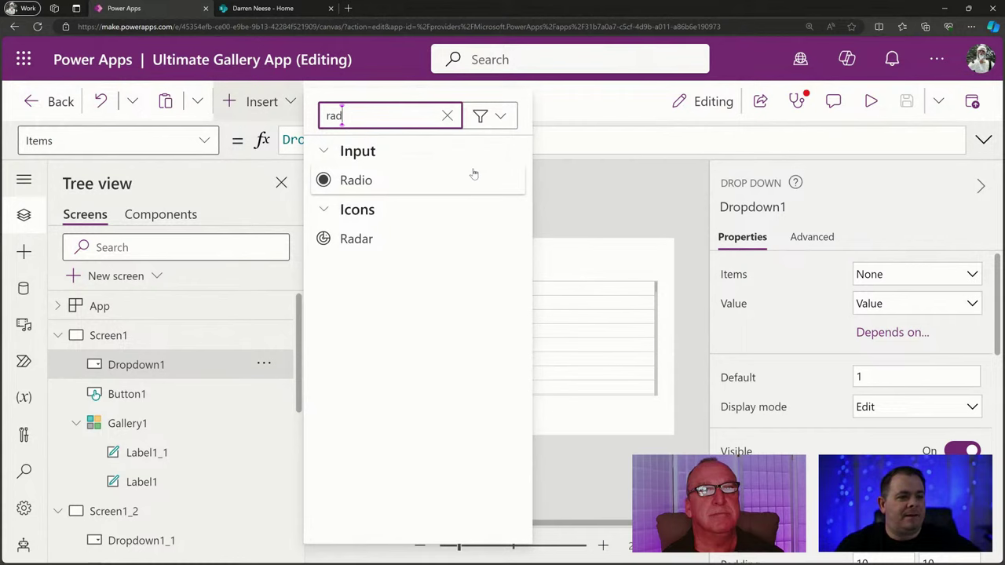
pyautogui.click(465, 181)
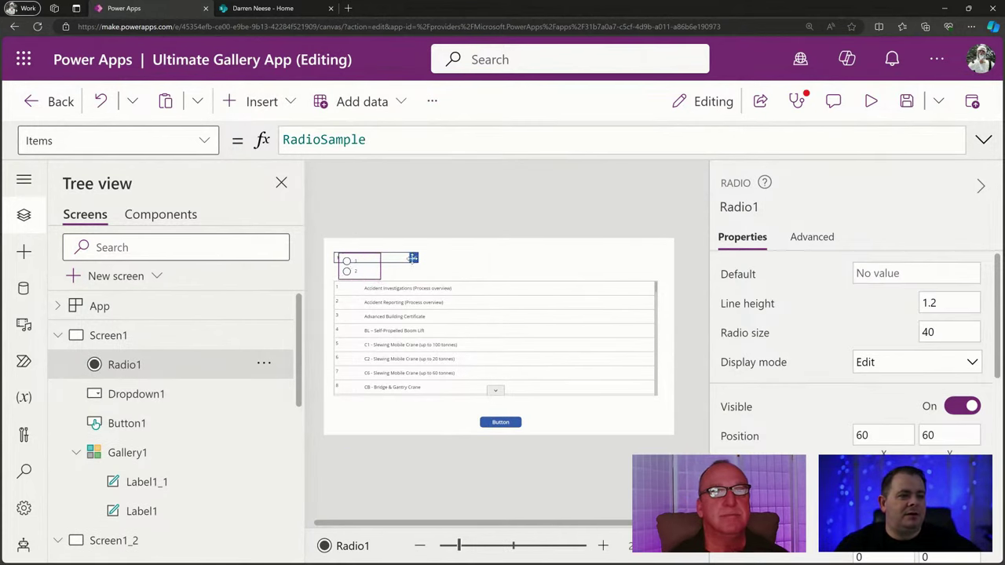
pyautogui.moveTo(348, 265); pyautogui.dragTo(472, 260)
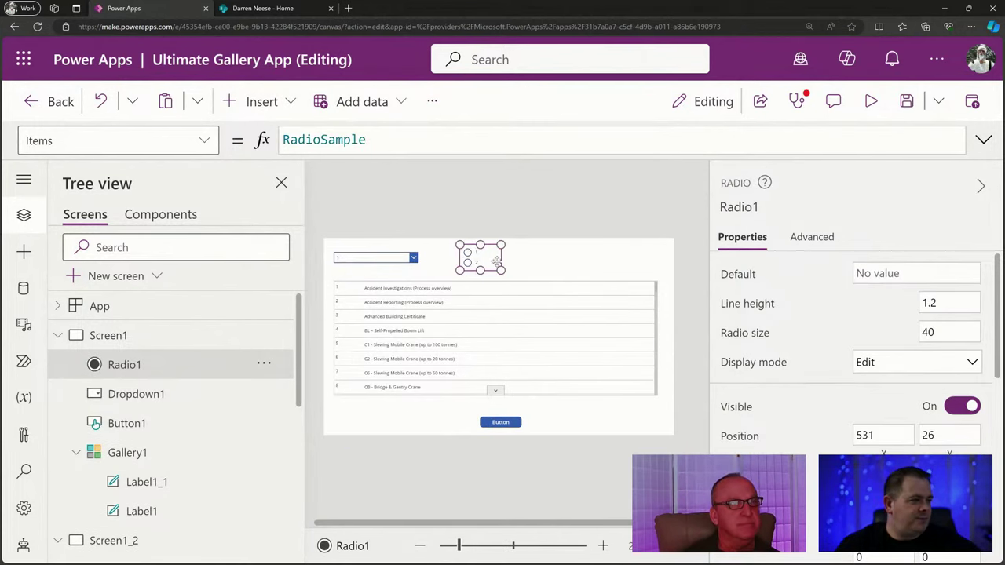
pyautogui.click(487, 251)
pyautogui.press('Delete')
pyautogui.click(408, 259)
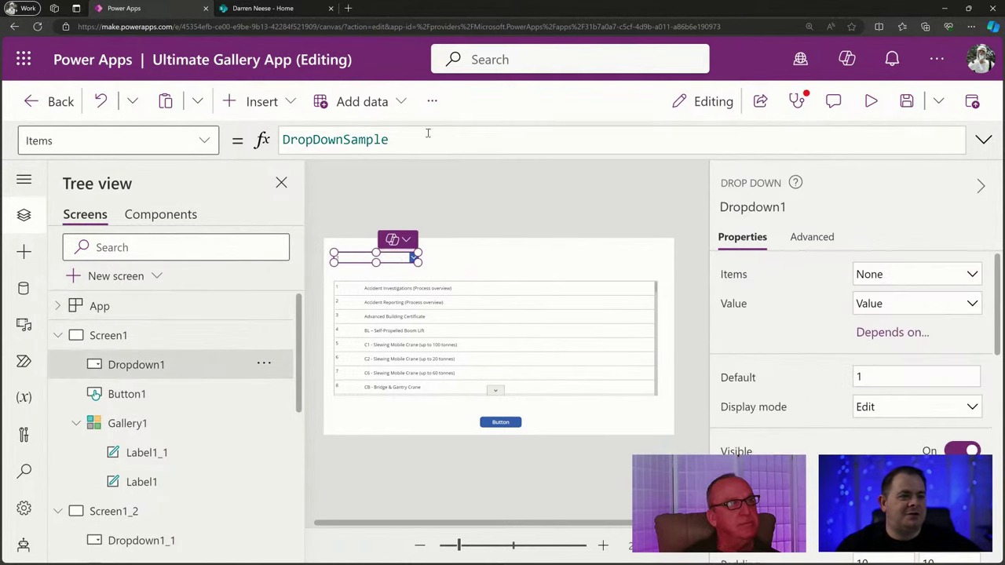
pyautogui.doubleClick(340, 139)
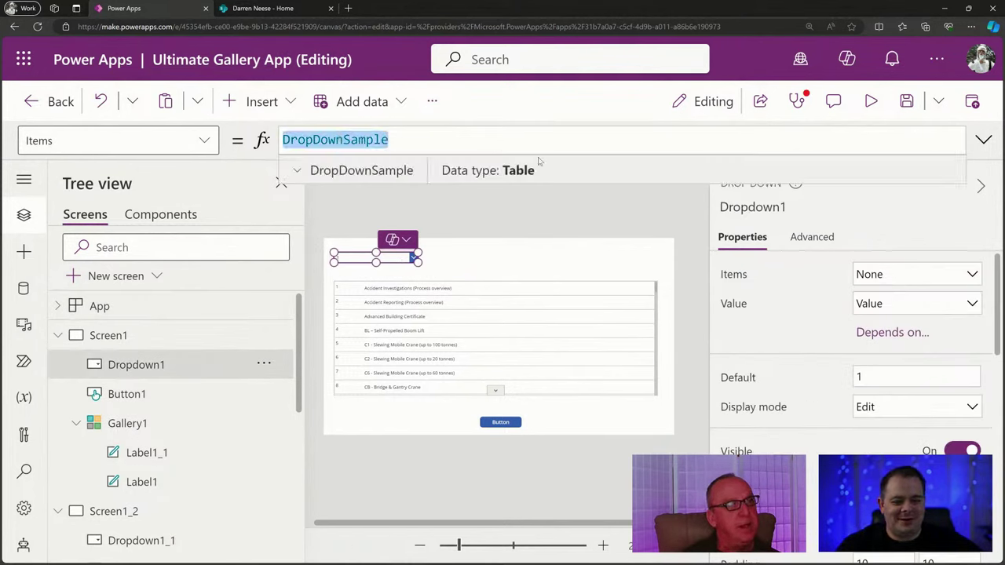
# Enter the choices "Yes", "No" and "Maybe" as Dropdown1's Items list.
pyautogui.write('[]')
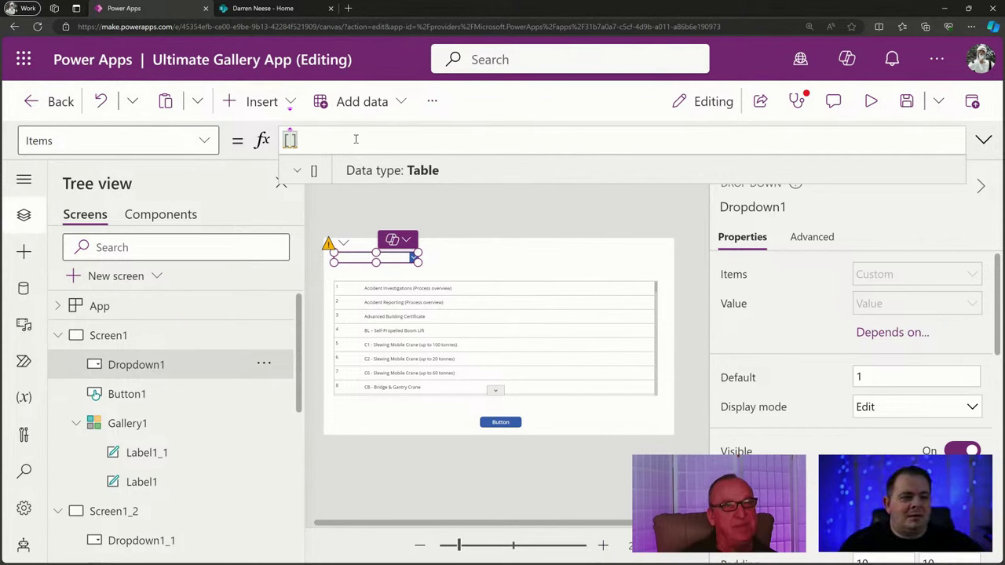
pyautogui.write('"", ""')
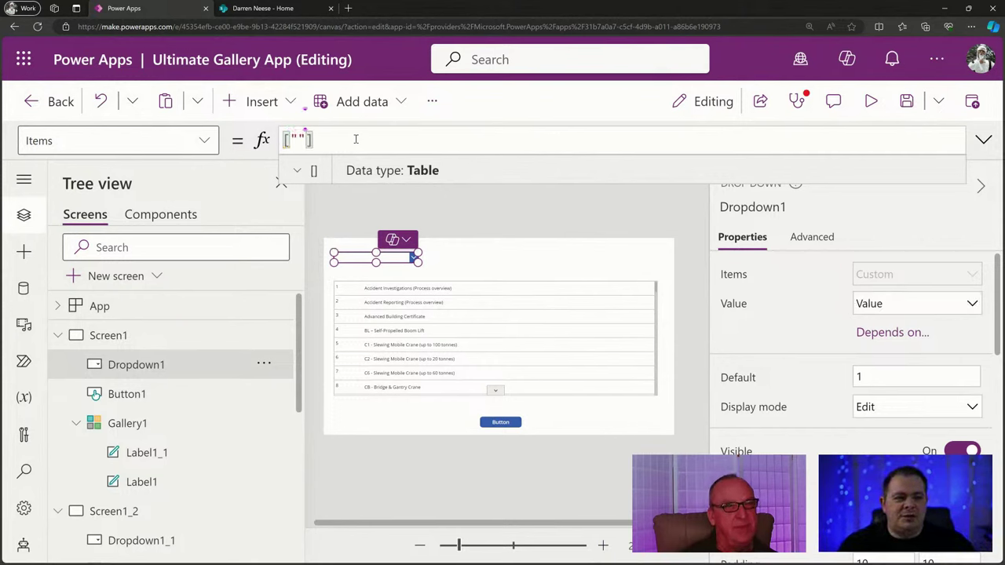
pyautogui.write(', ""')
pyautogui.hotkey('ctrl', 'Left')
pyautogui.hotkey('ctrl', 'Left')
pyautogui.hotkey('ctrl', 'Left')
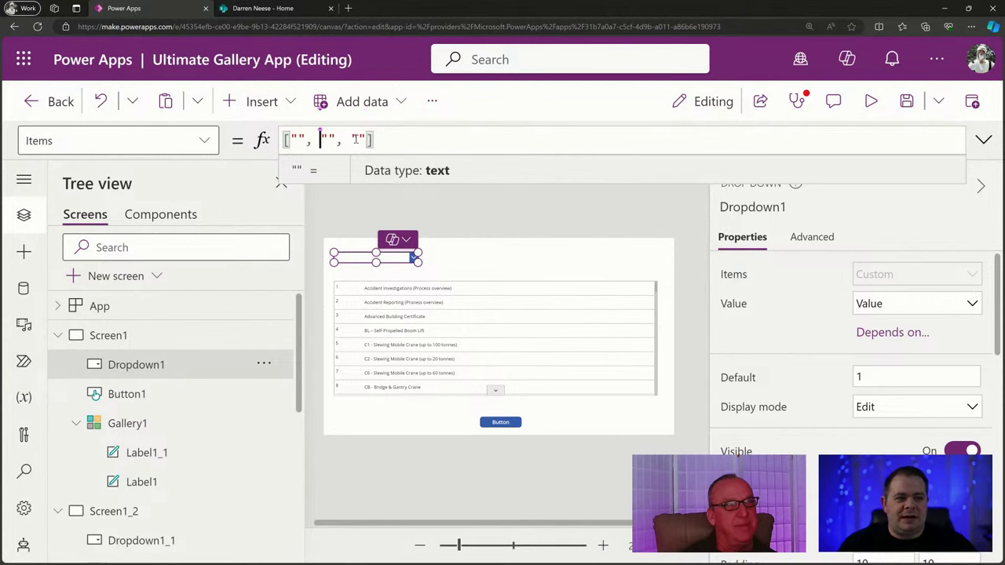
pyautogui.press('Right')
pyautogui.press('Right')
pyautogui.write('Yes')
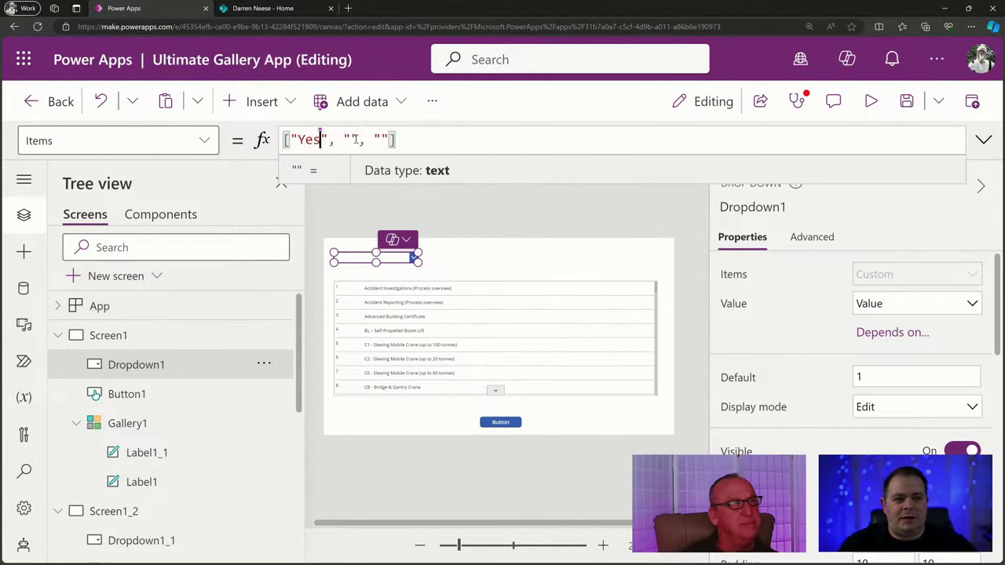
pyautogui.press('Right')
pyautogui.press('Right')
pyautogui.press('Right')
pyautogui.press('Right')
pyautogui.write('No')
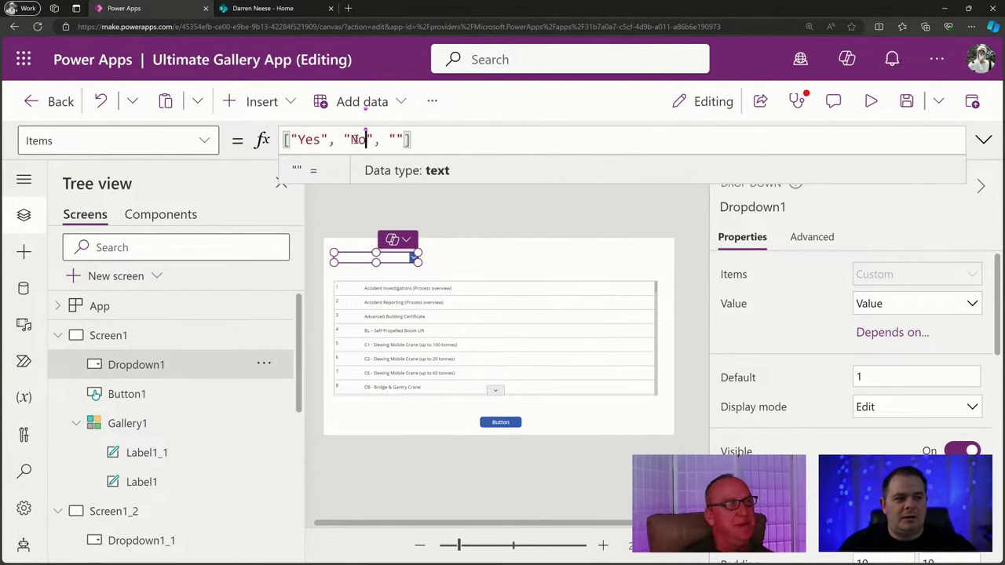
pyautogui.press('Right')
pyautogui.press('Right')
pyautogui.press('Right')
pyautogui.press('Right')
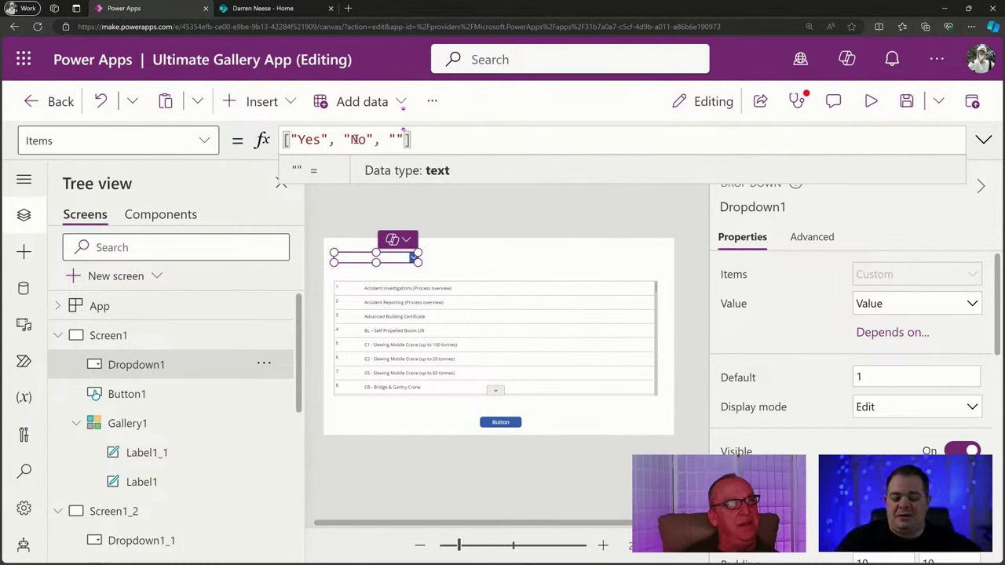
pyautogui.write('Maybe')
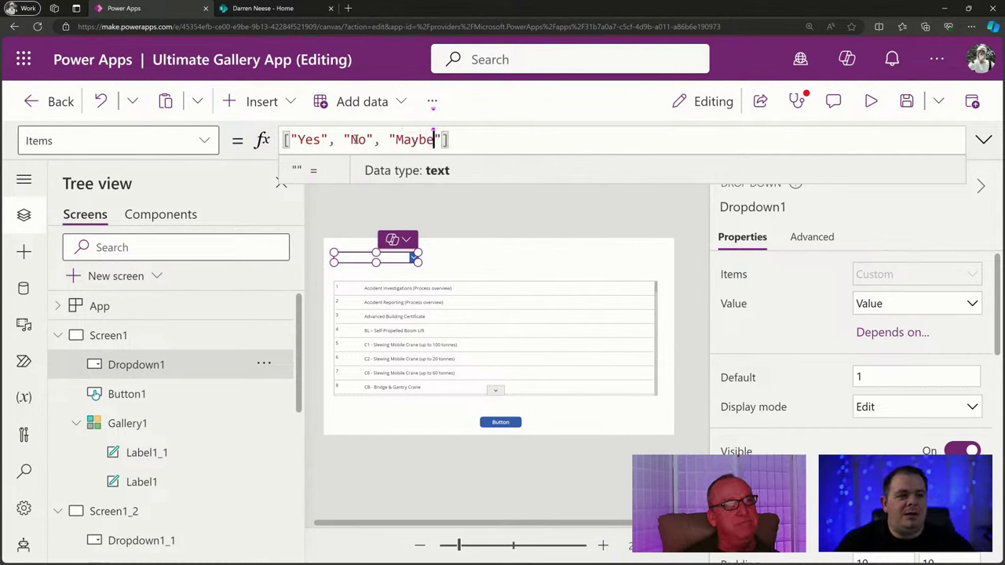
# Add a leading blank "" choice to the list and run the app in preview.
pyautogui.press('Home')
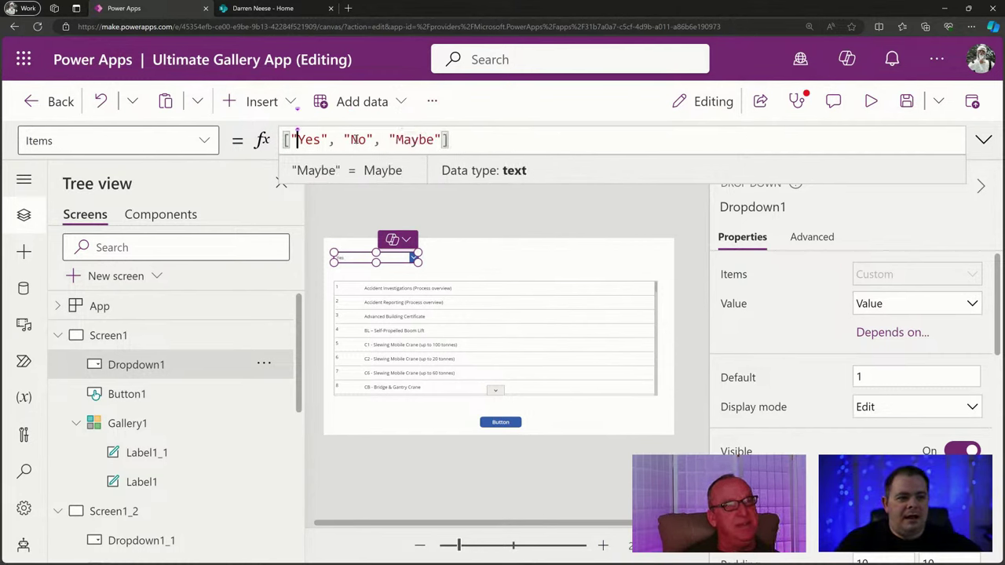
pyautogui.write('"",')
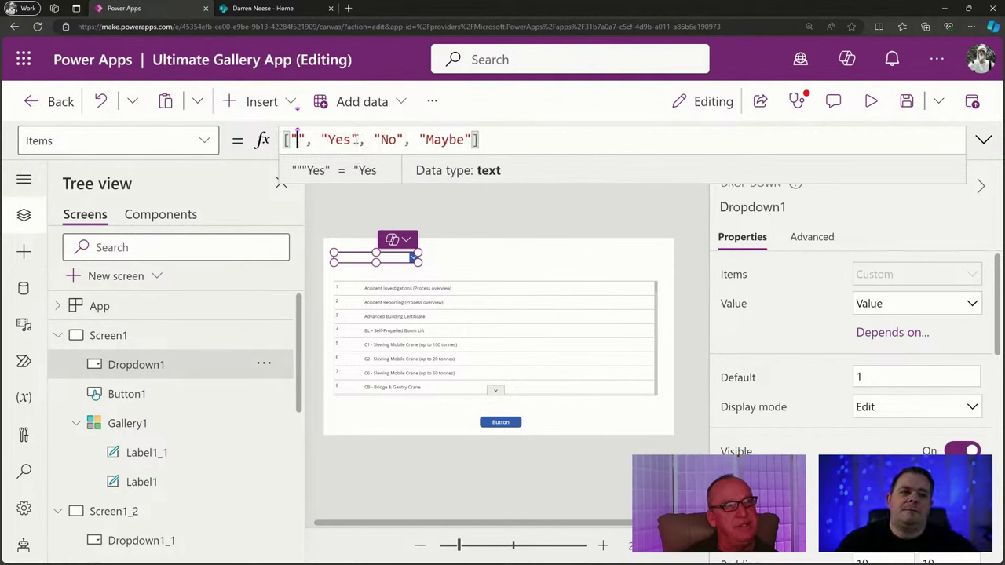
pyautogui.click(502, 142)
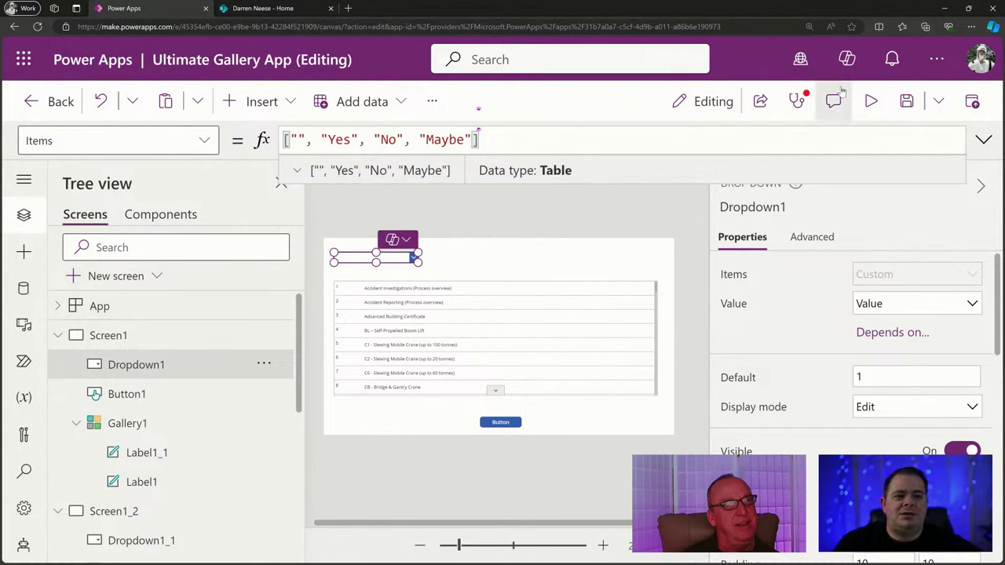
pyautogui.click(871, 101)
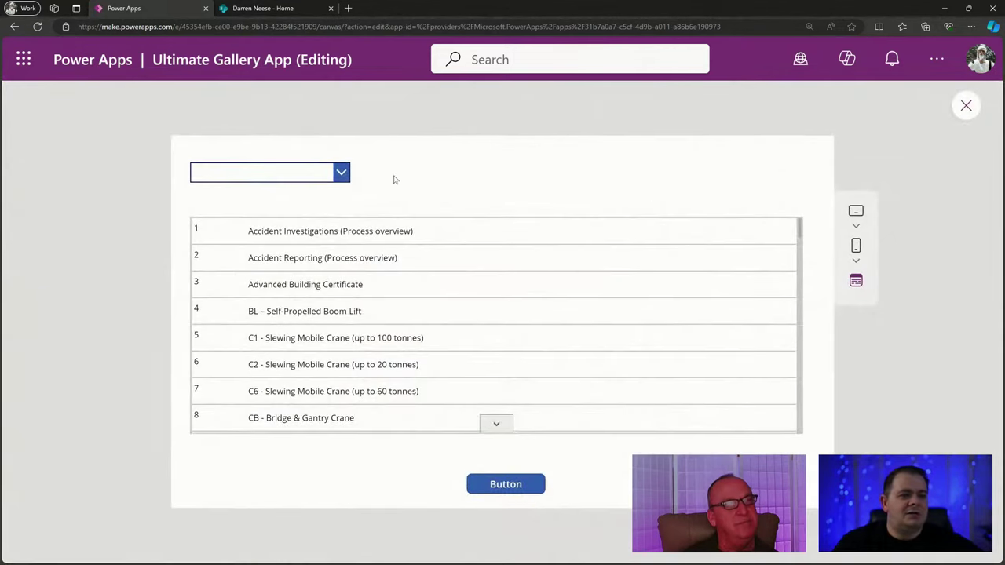
# In preview, pick No in the dropdown, recheck its list, then close preview.
pyautogui.click(319, 177)
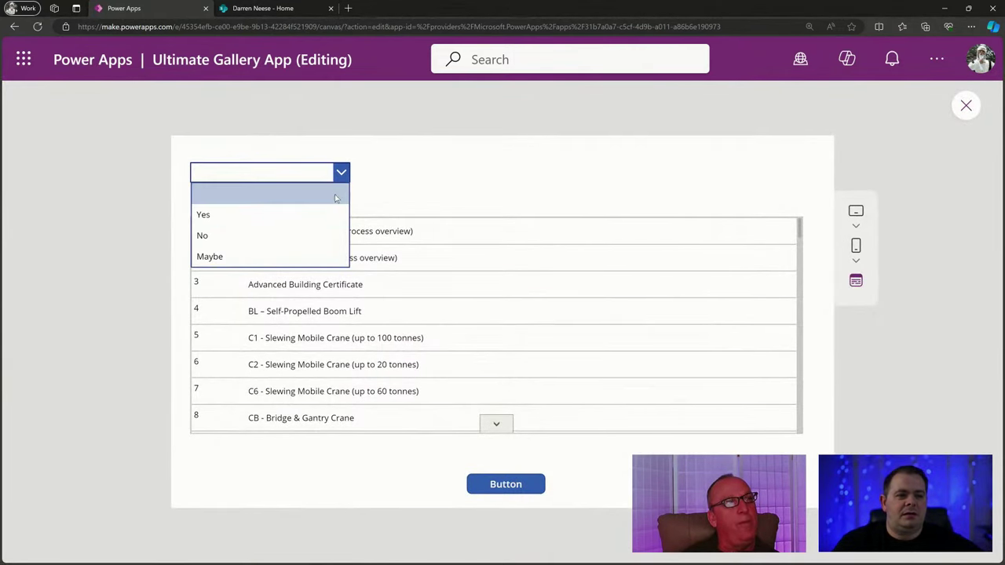
pyautogui.click(331, 235)
pyautogui.click(341, 173)
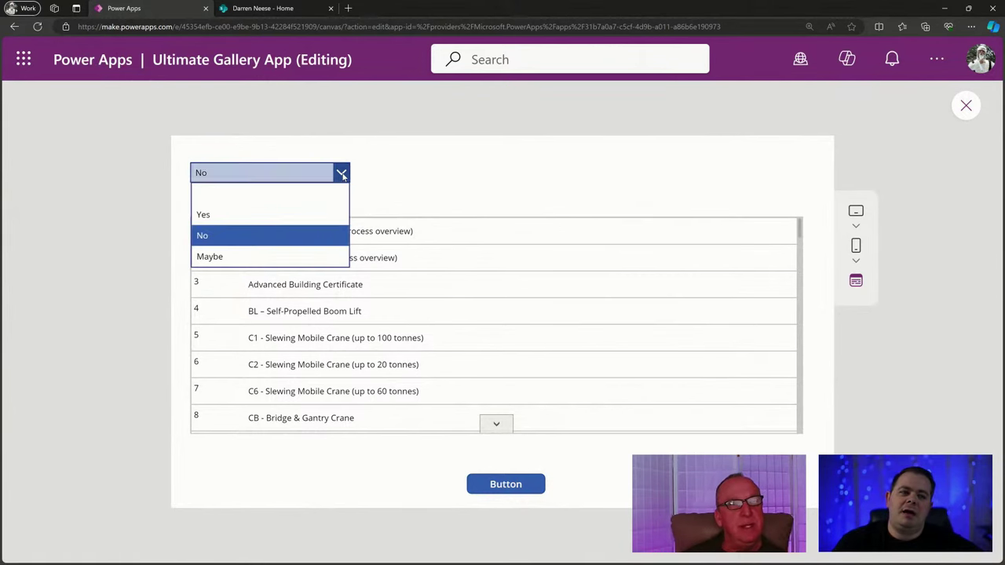
pyautogui.click(463, 177)
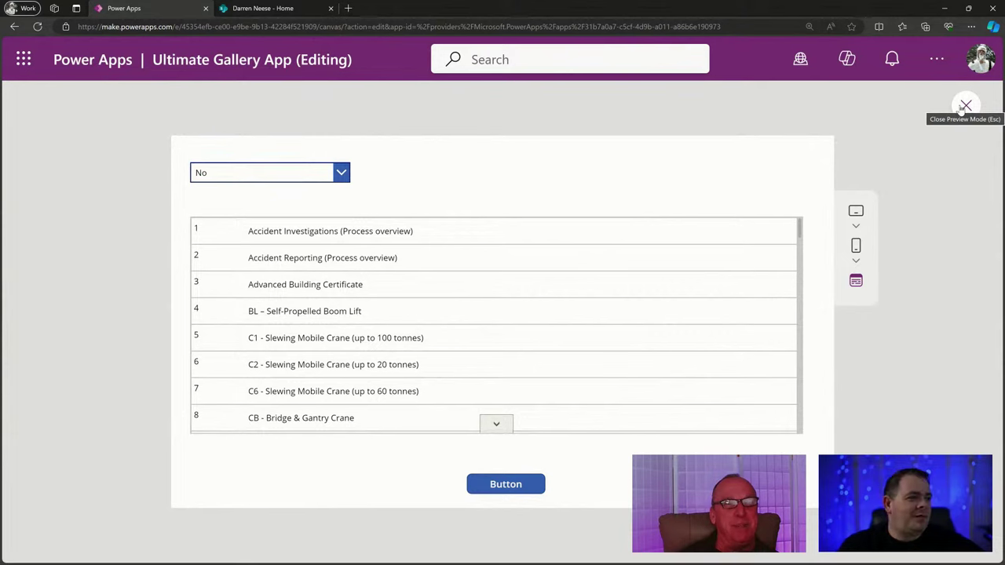
pyautogui.click(318, 174)
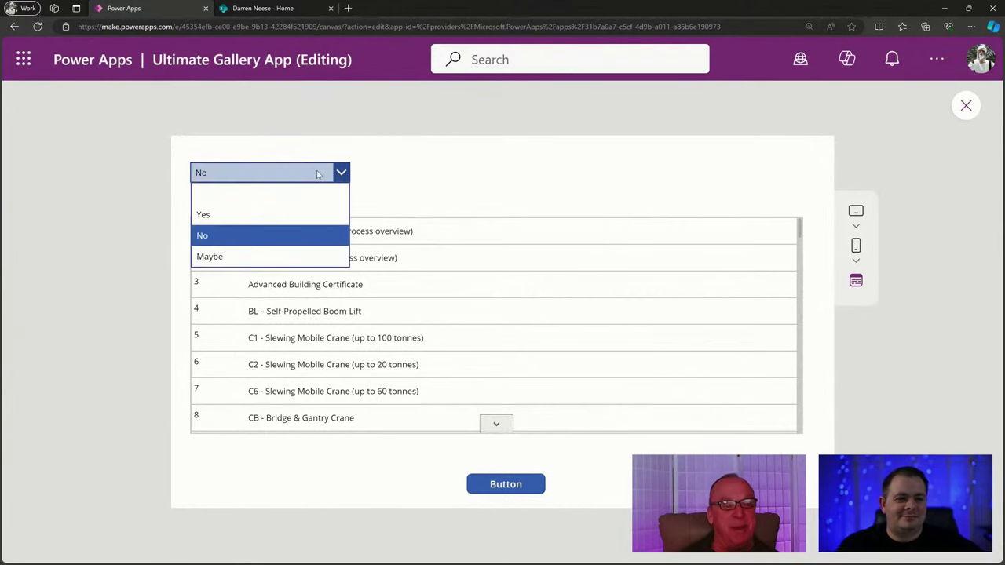
pyautogui.click(429, 168)
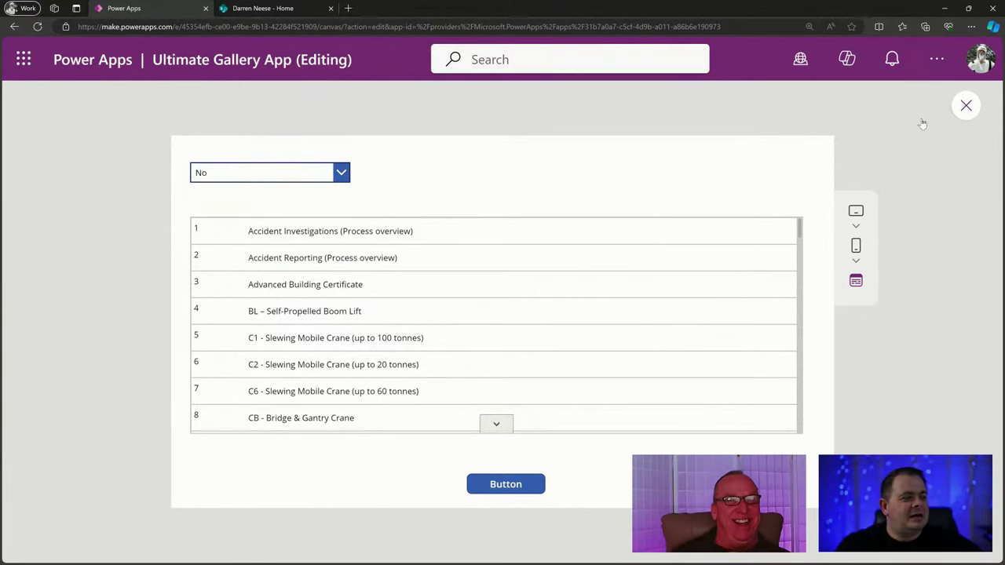
pyautogui.click(966, 106)
pyautogui.click(366, 262)
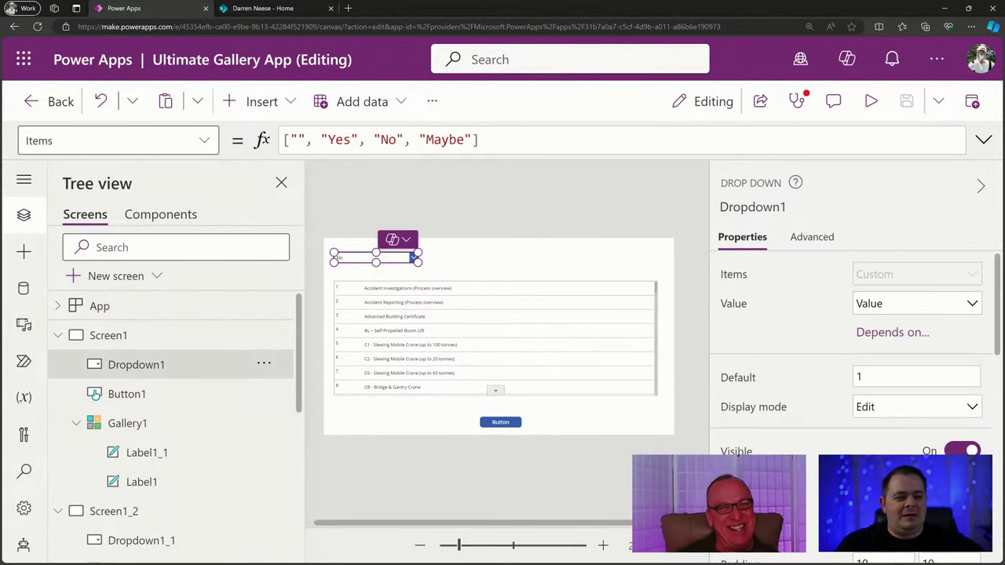
pyautogui.moveTo(462, 547); pyautogui.dragTo(463, 547)
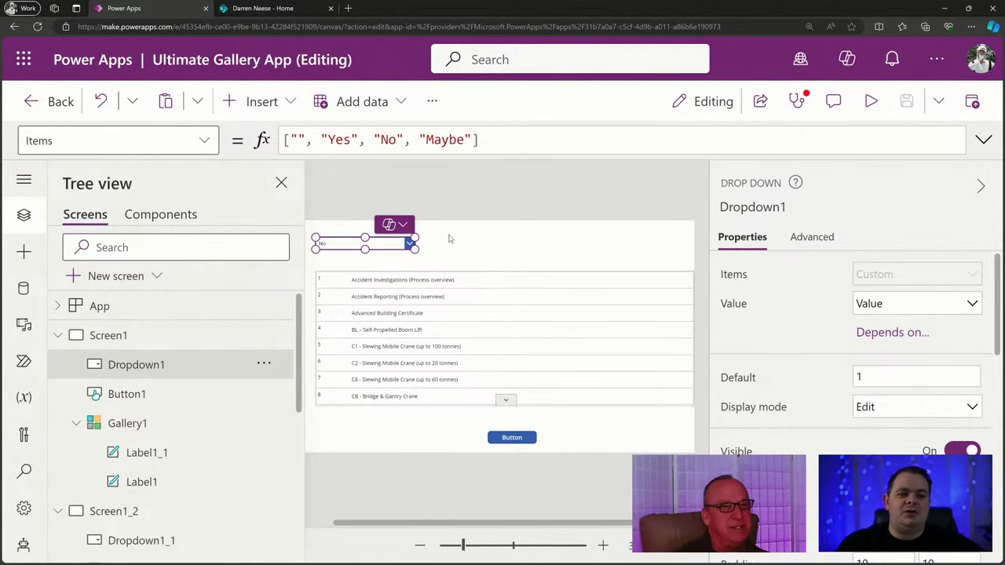
pyautogui.click(444, 243)
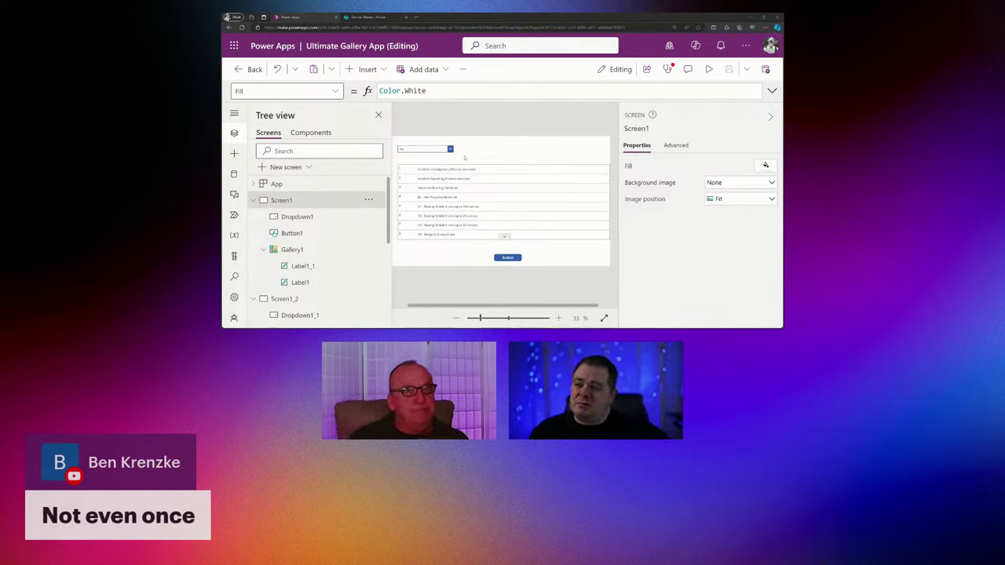
pyautogui.click(429, 149)
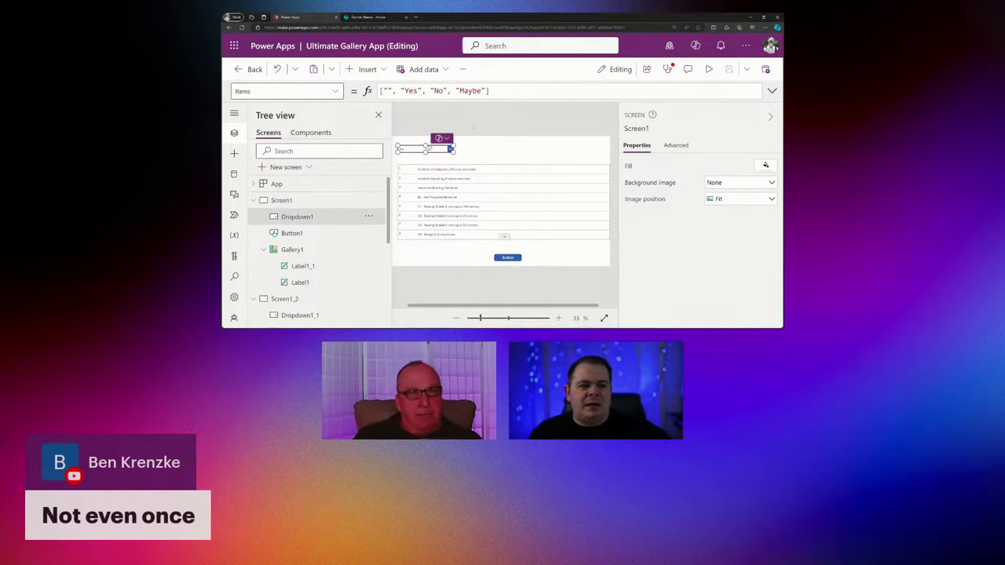
pyautogui.click(510, 91)
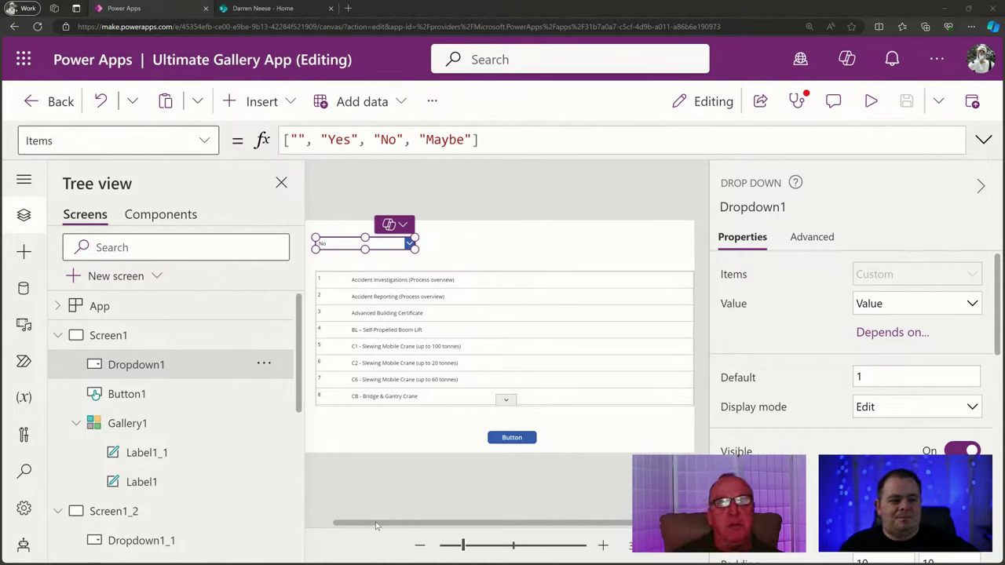
# Hide Tree view and properties, then narrow Gallery1 to about half width.
pyautogui.moveTo(370, 523); pyautogui.dragTo(357, 524)
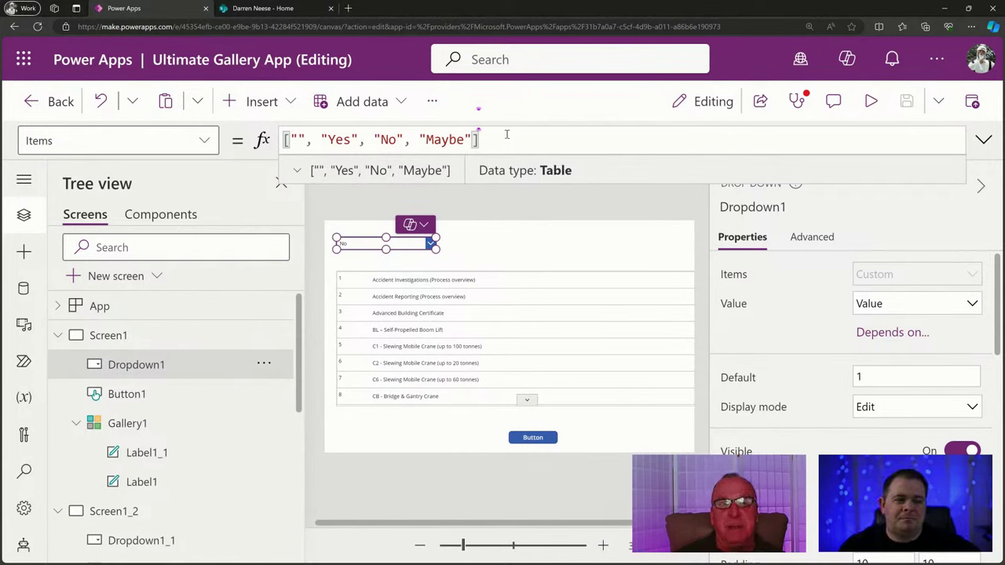
pyautogui.moveTo(498, 139); pyautogui.dragTo(284, 140)
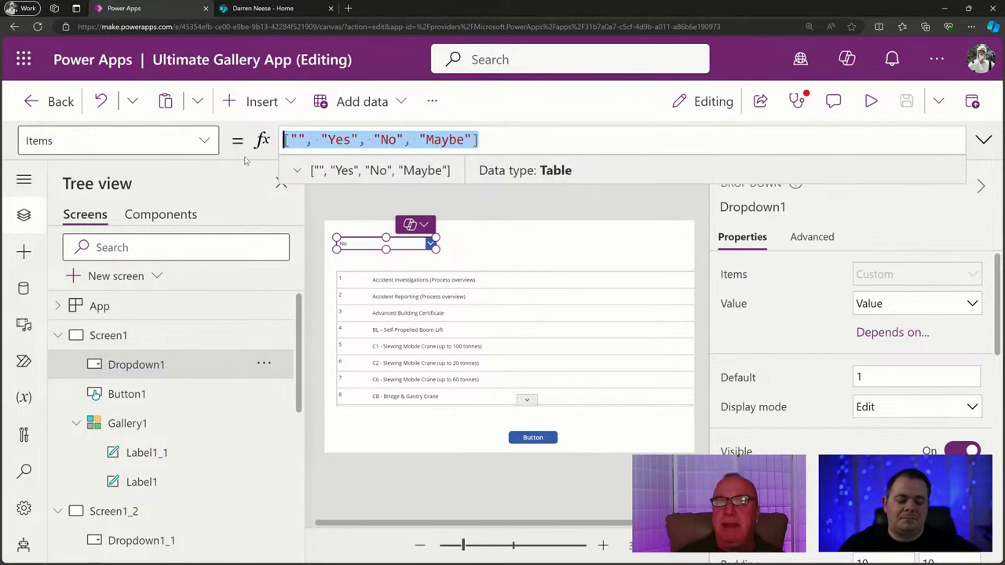
pyautogui.click(484, 553)
pyautogui.moveTo(488, 554); pyautogui.dragTo(463, 554)
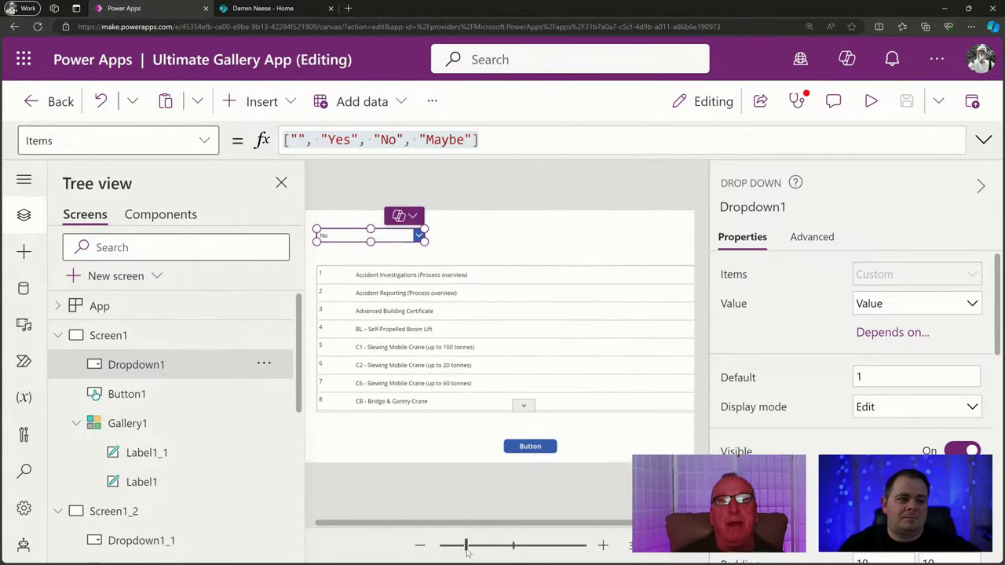
pyautogui.click(980, 185)
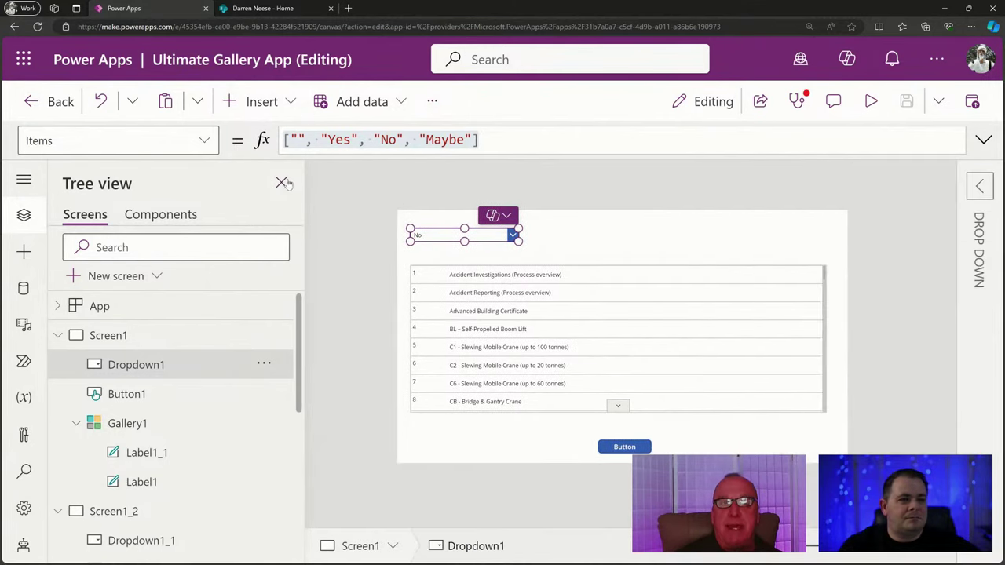
pyautogui.click(281, 183)
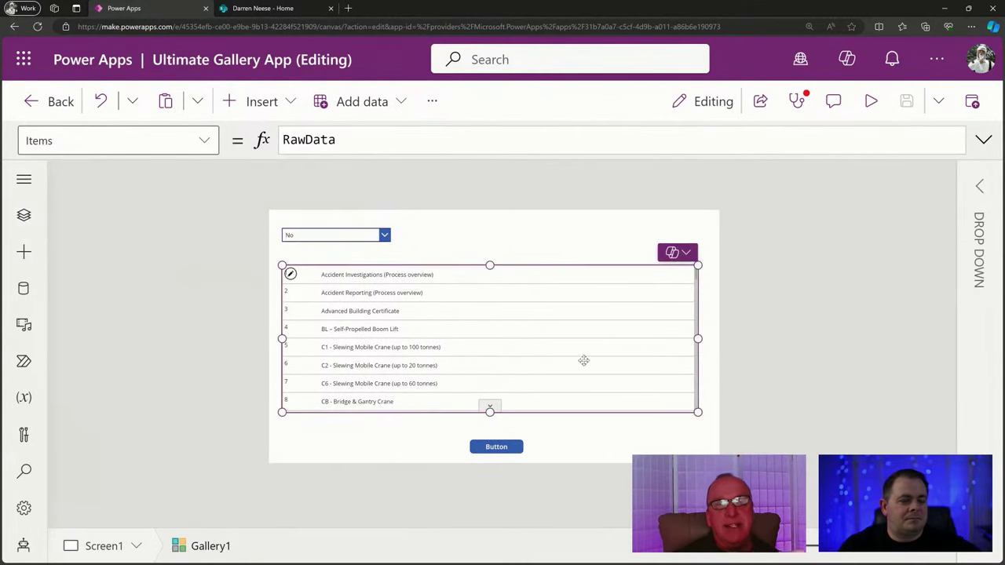
pyautogui.click(559, 373)
pyautogui.moveTo(654, 342); pyautogui.dragTo(567, 354)
# Copy and paste Gallery1, placing the duplicate Gallery1_3 beside the original.
pyautogui.hotkey('ctrl', 'c')
pyautogui.hotkey('ctrl', 'v')
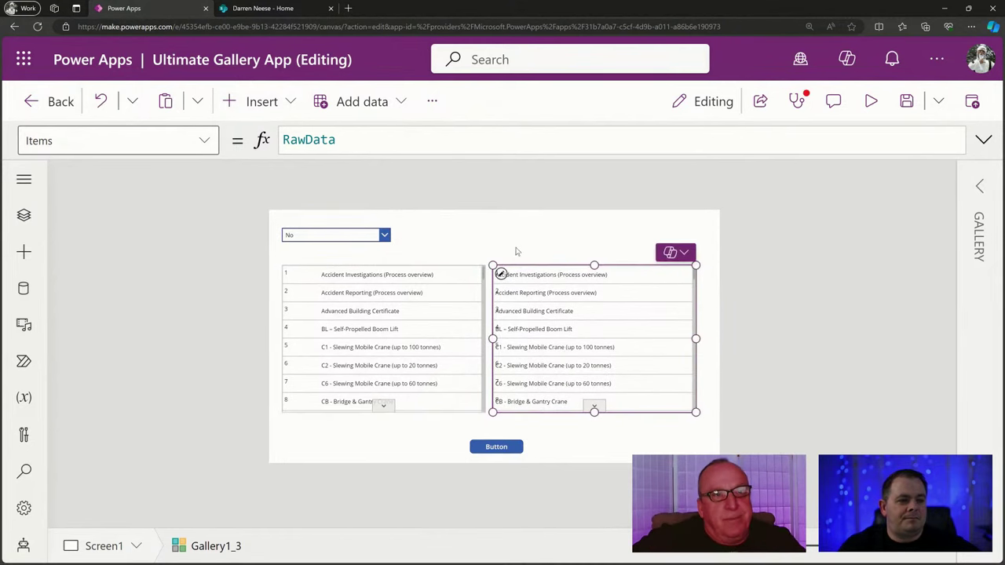
pyautogui.click(495, 251)
pyautogui.click(345, 236)
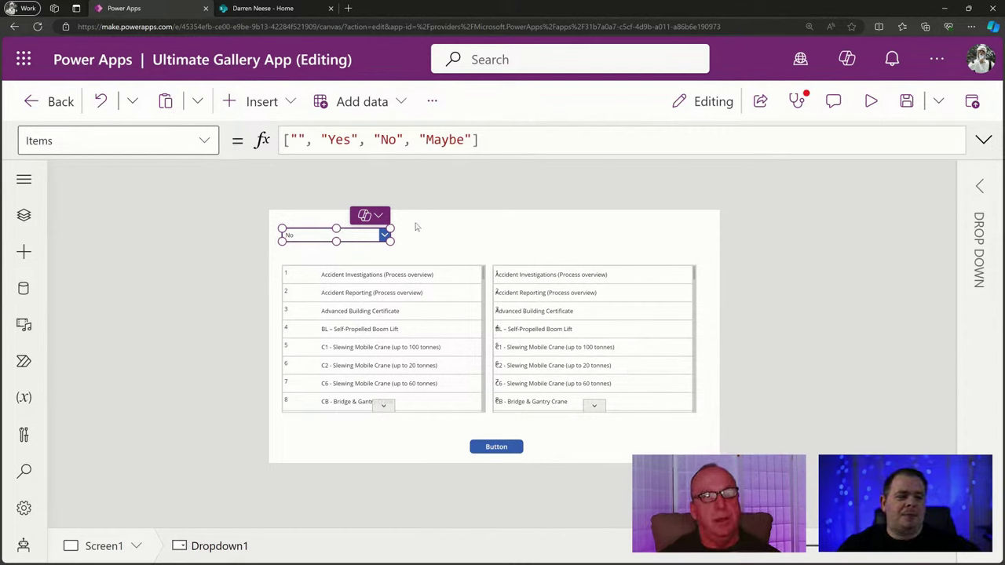
# Save the app with Ctrl+S and reopen the Tree view outline of controls.
pyautogui.tripleClick(503, 141)
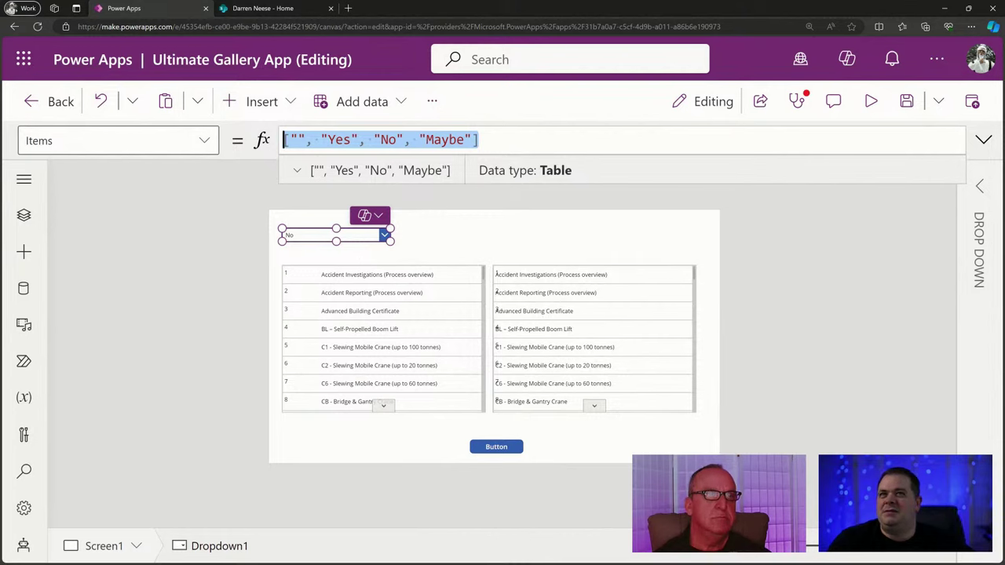
pyautogui.hotkey('alt', 'Tab')
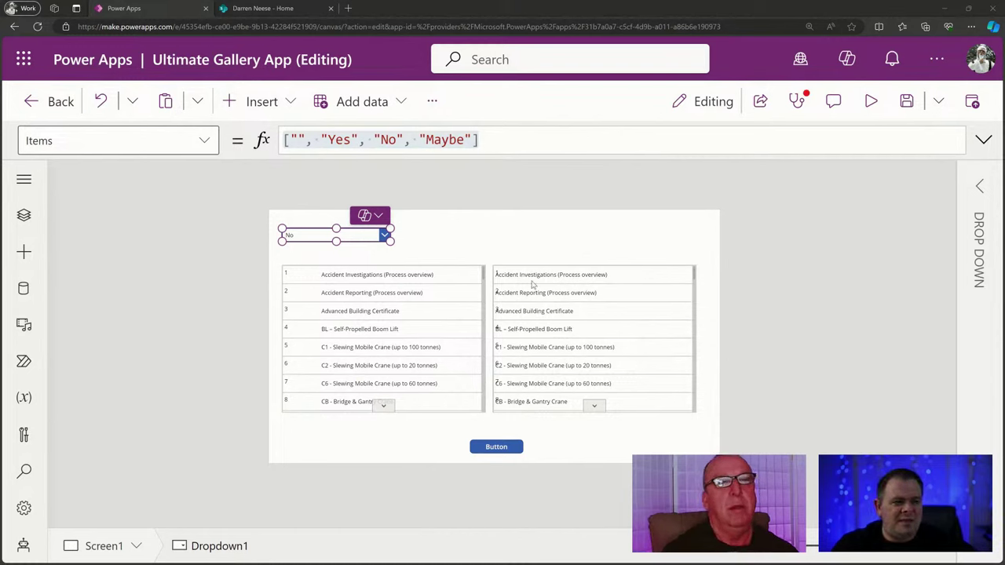
pyautogui.click(500, 139)
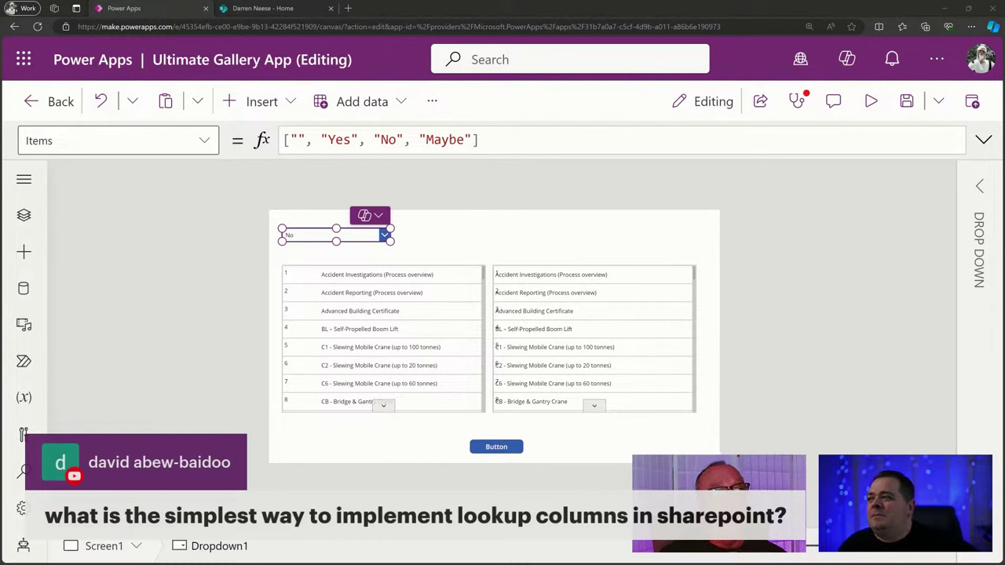
pyautogui.hotkey('ctrl', 's')
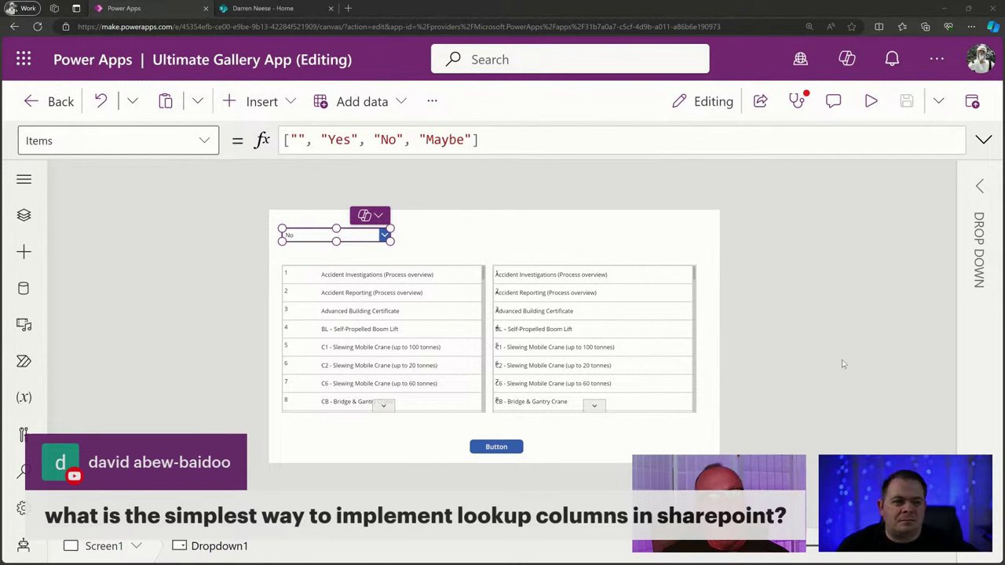
pyautogui.moveTo(527, 147); pyautogui.dragTo(248, 132)
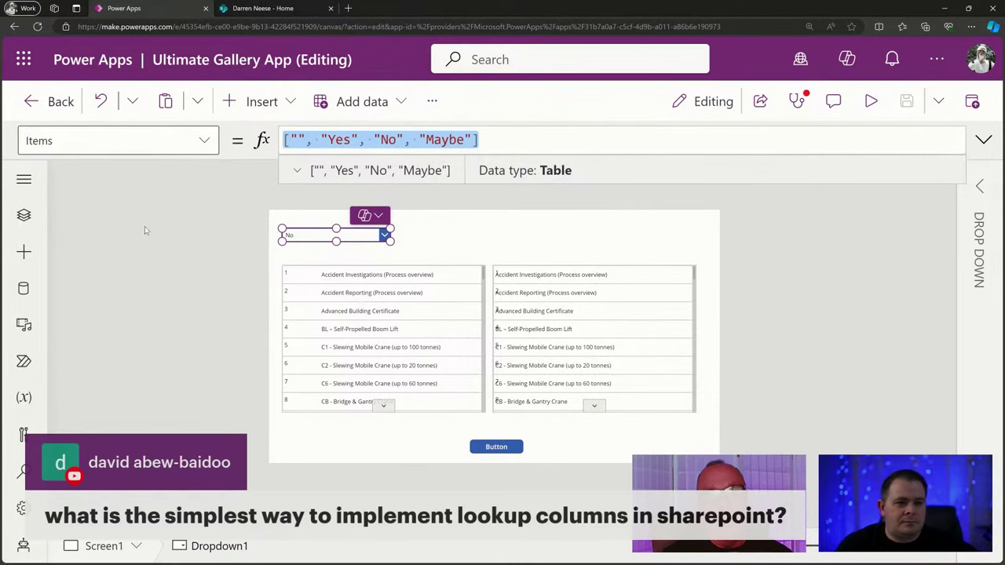
pyautogui.click(23, 215)
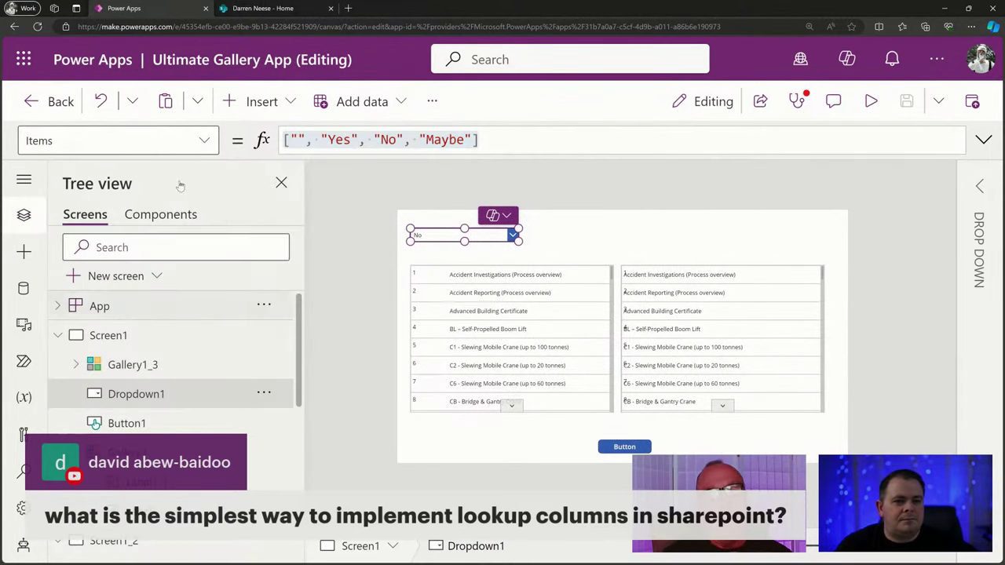
# Add fxYesNoMaybe = ["", "Yes", "No", "Maybe"]; below fxThemingGray in the App Formulas.
pyautogui.click(149, 306)
pyautogui.click(984, 141)
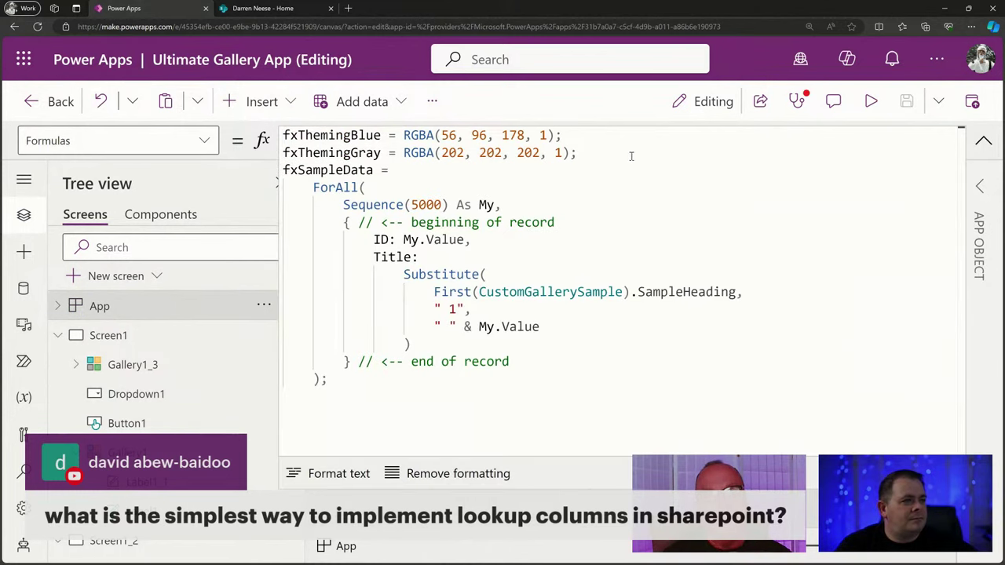
pyautogui.click(630, 157)
pyautogui.press('Return')
pyautogui.write('fx')
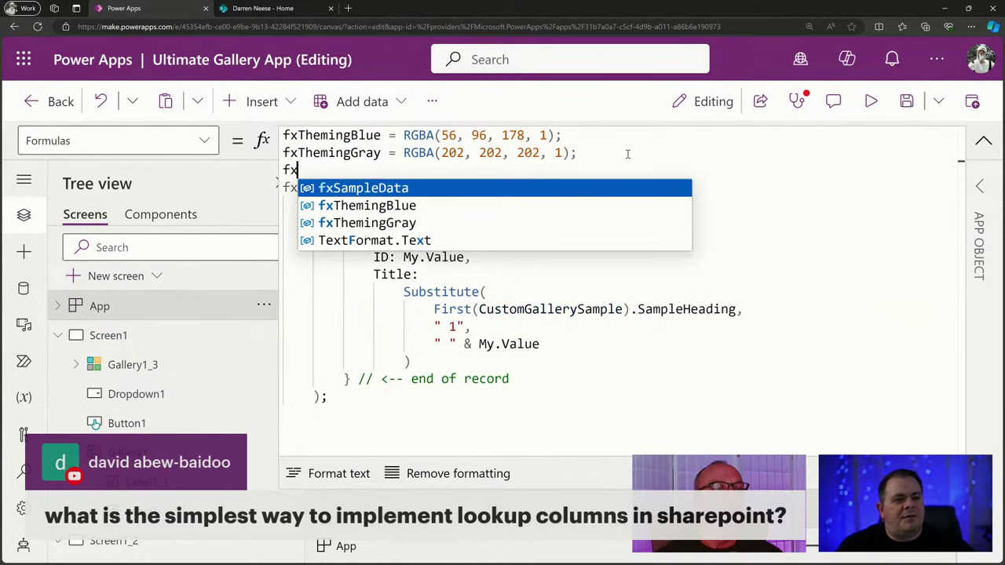
pyautogui.write('YesNoM')
pyautogui.write('aybe =')
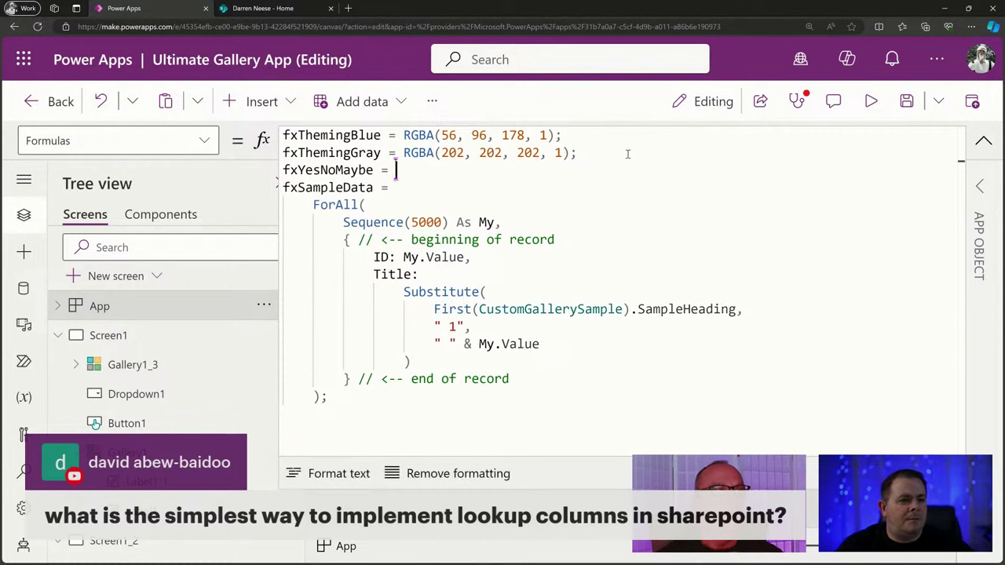
pyautogui.hotkey('ctrl', 'v')
pyautogui.write(';')
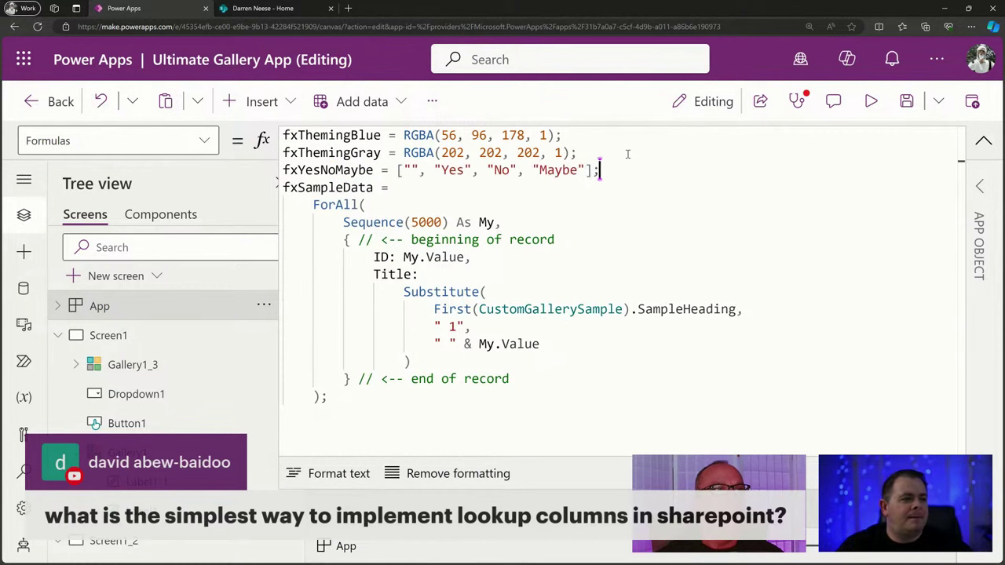
pyautogui.click(637, 297)
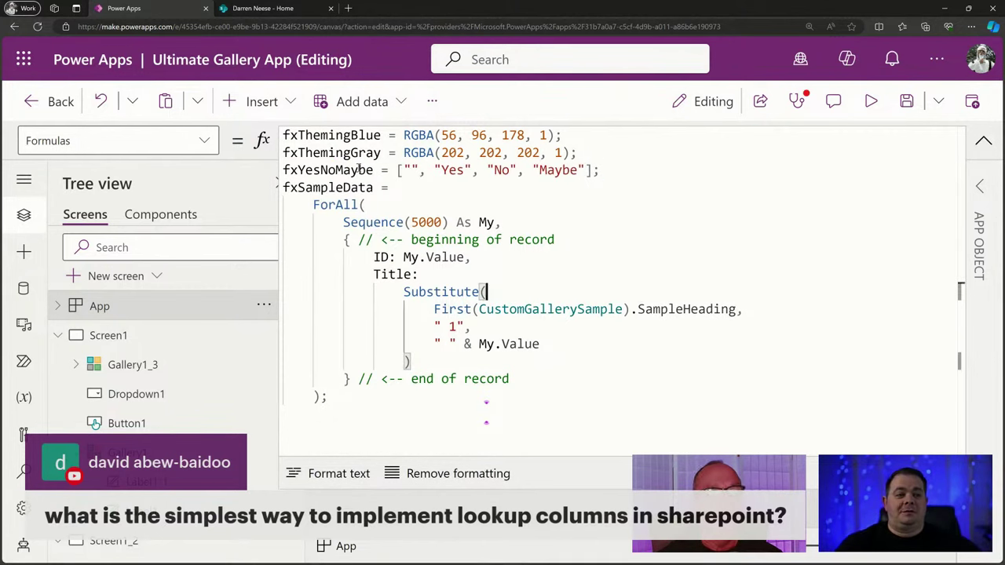
pyautogui.doubleClick(360, 170)
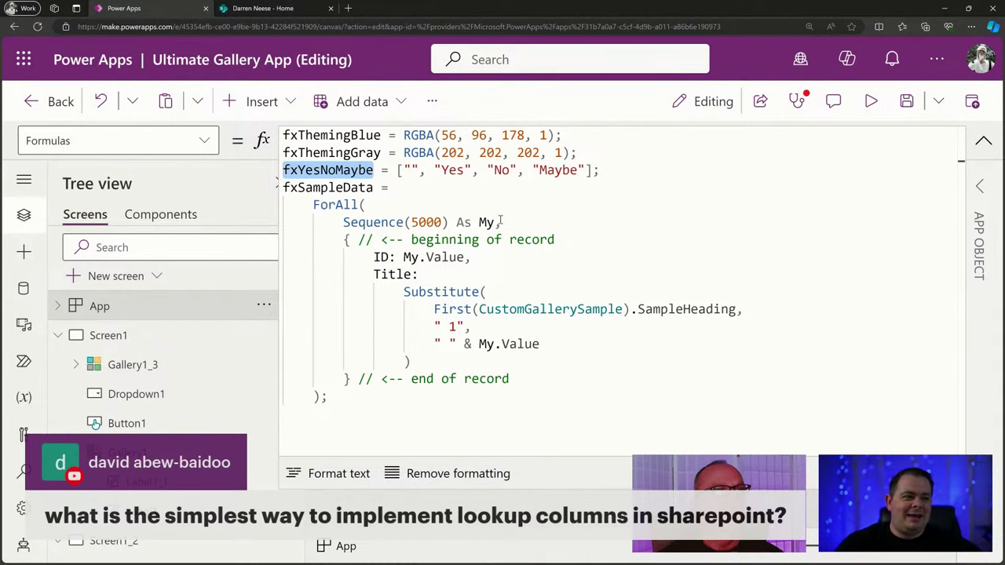
pyautogui.click(983, 141)
pyautogui.click(471, 235)
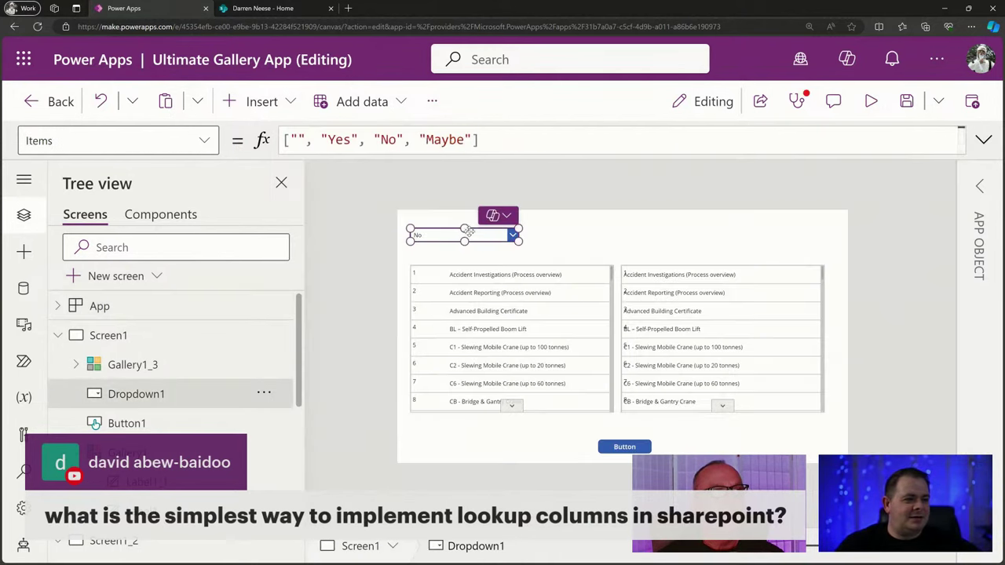
# Replace Dropdown1's Items formula with fxYesNoMaybe.
pyautogui.click(474, 142)
pyautogui.moveTo(476, 140); pyautogui.dragTo(270, 140)
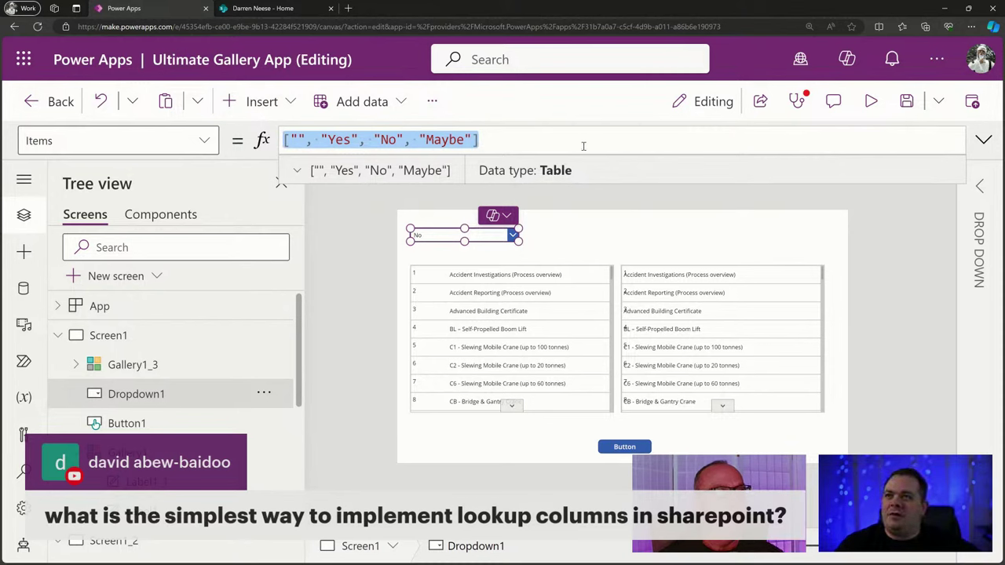
pyautogui.click(476, 140)
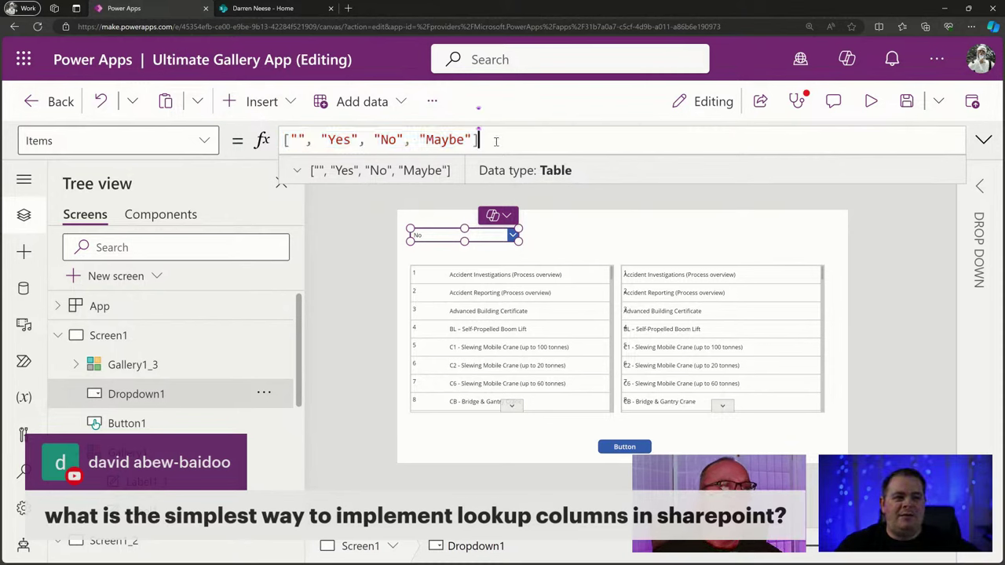
pyautogui.moveTo(478, 140); pyautogui.dragTo(285, 140)
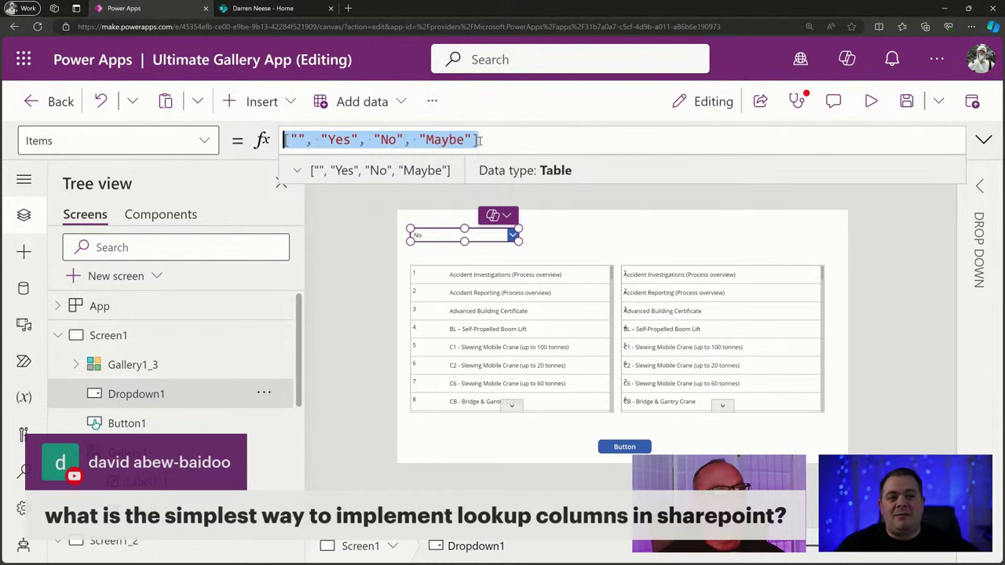
pyautogui.click(506, 138)
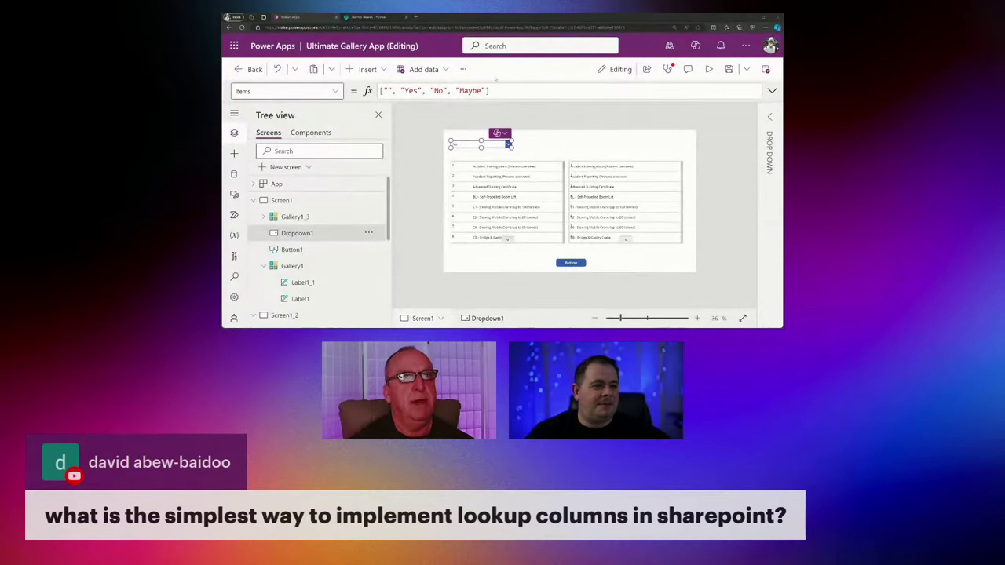
pyautogui.moveTo(504, 92); pyautogui.dragTo(383, 90)
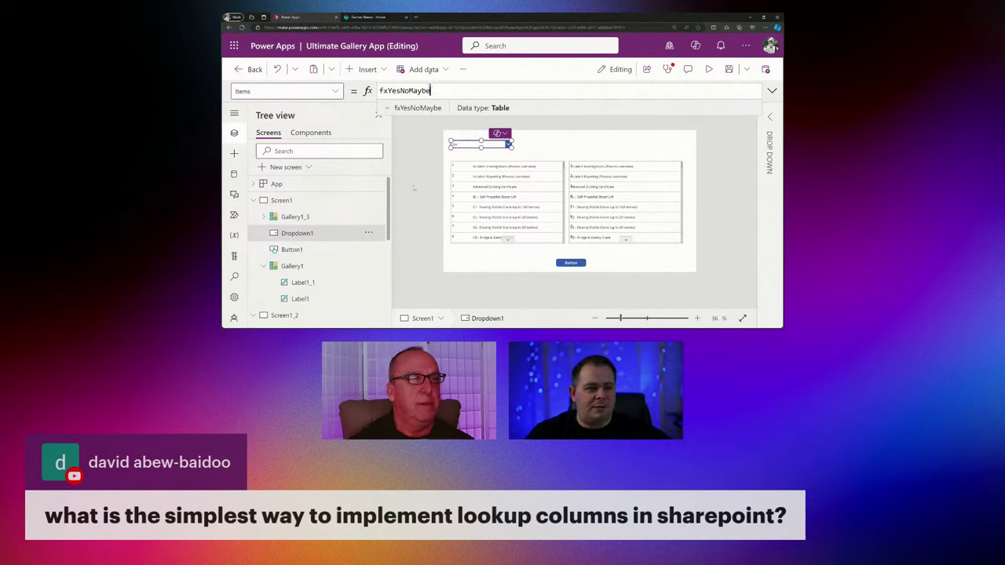
pyautogui.click(417, 180)
pyautogui.click(468, 144)
pyautogui.click(425, 179)
# Preview the app with F5, check the dropdown's choices, and exit preview.
pyautogui.press('F5')
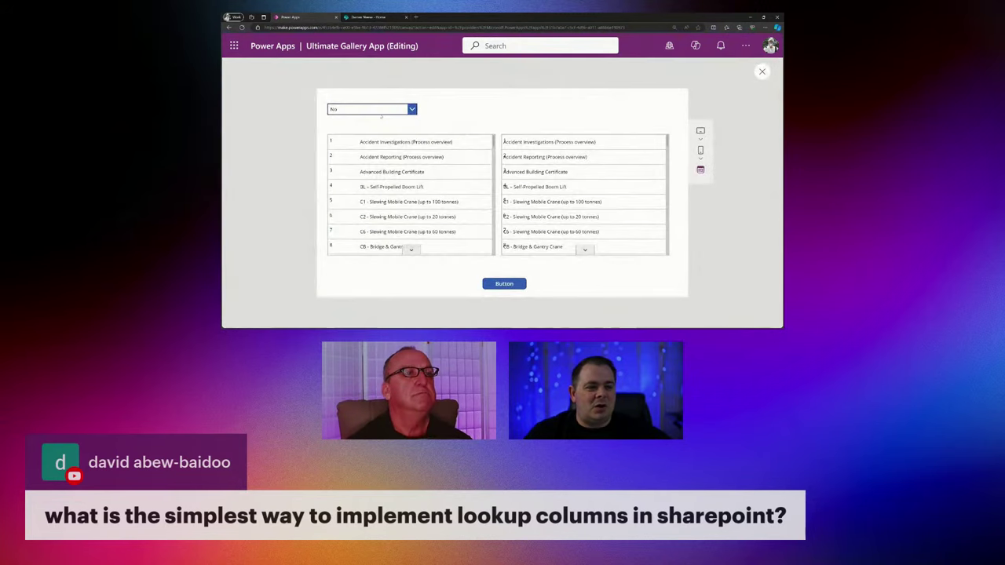
pyautogui.click(371, 109)
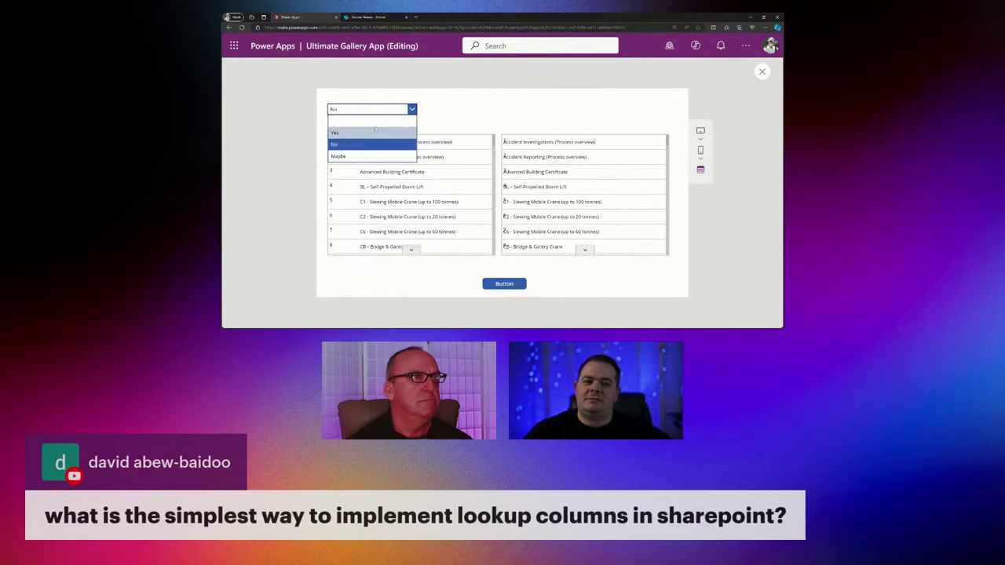
pyautogui.click(461, 110)
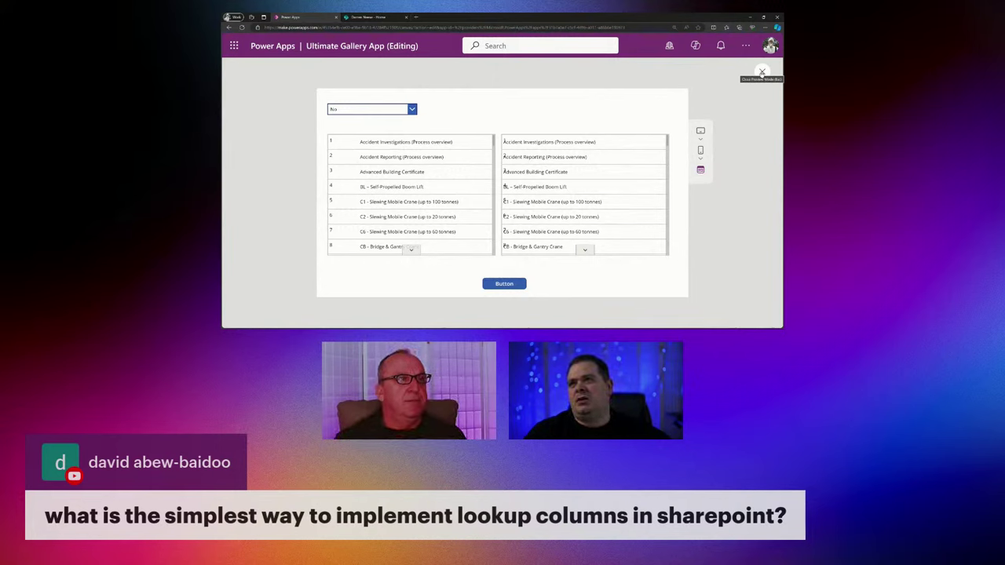
pyautogui.click(762, 72)
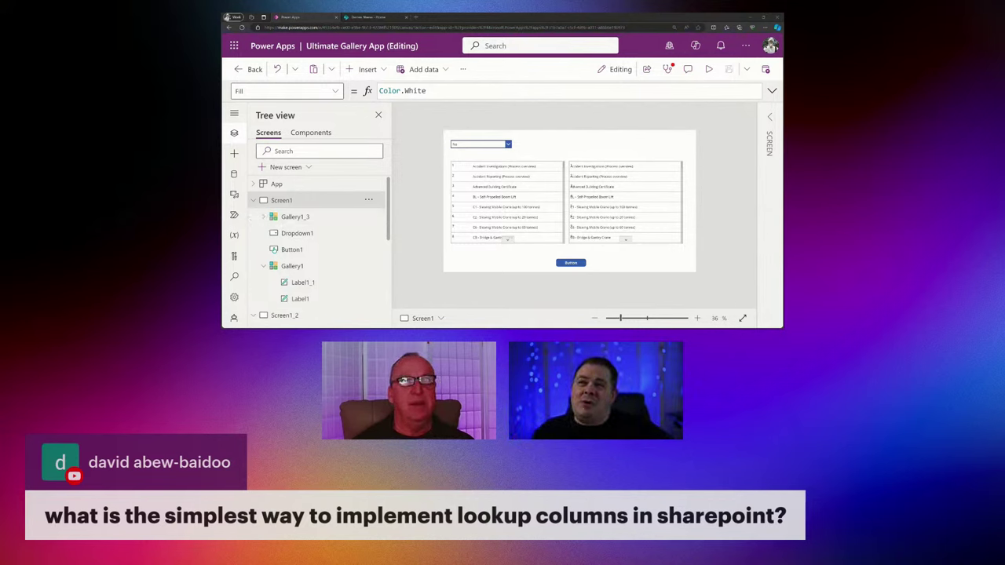
# Switch to the browser showing YouTube results for Power Apps relationship tutorials.
pyautogui.hotkey('alt', 'Tab')
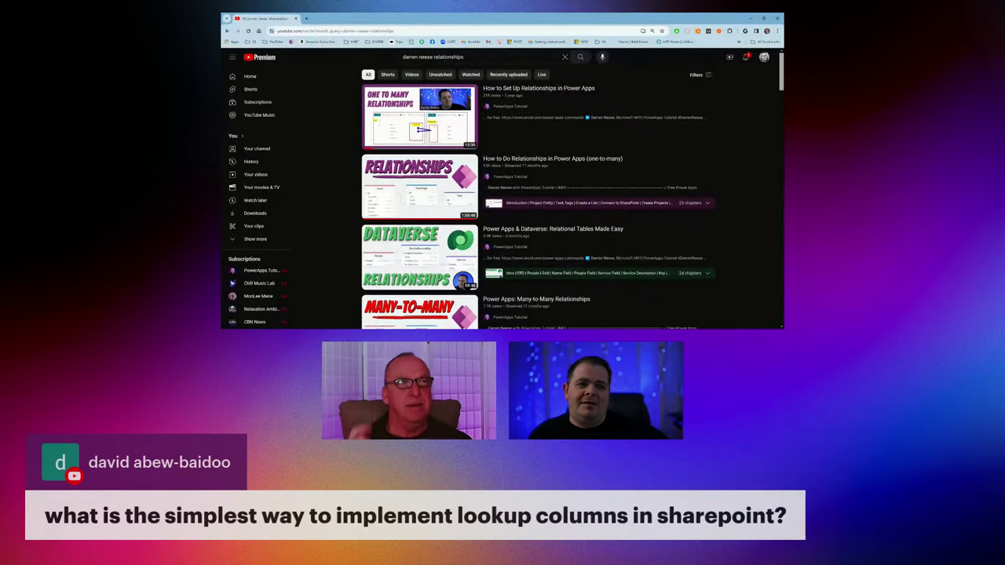
# Copy the first relationships video's share link and return to Power Apps.
pyautogui.click(464, 57)
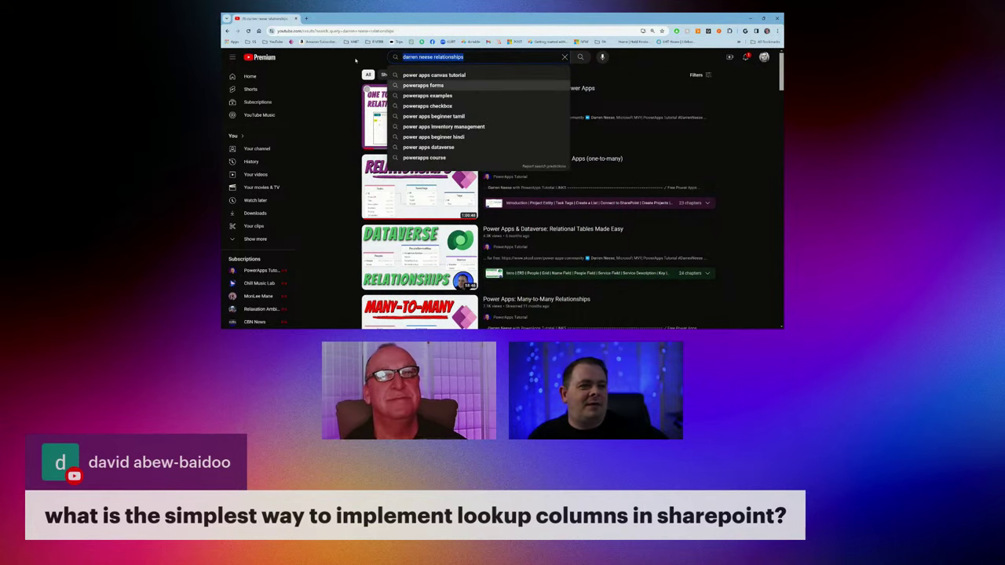
pyautogui.click(626, 165)
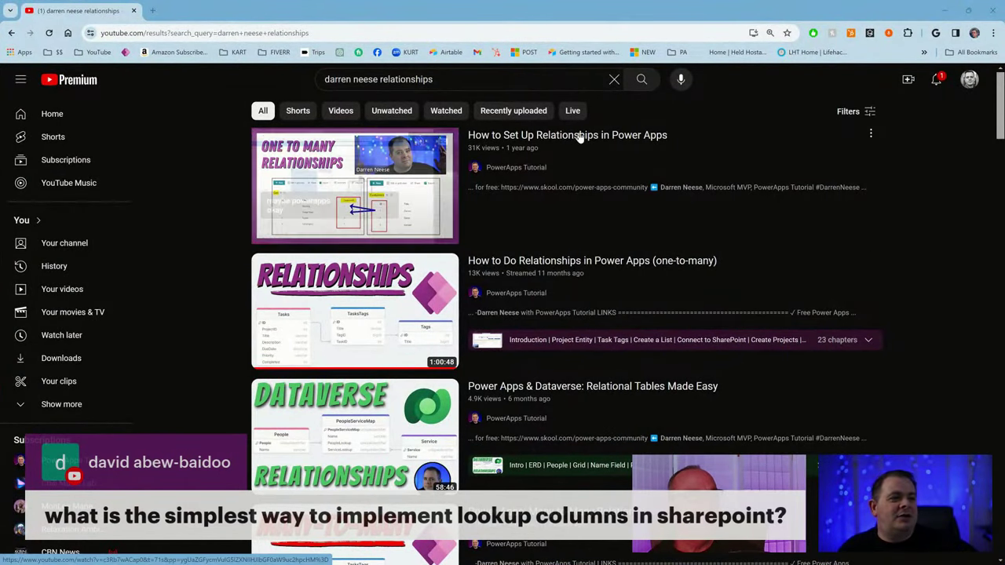
pyautogui.moveTo(542, 145)
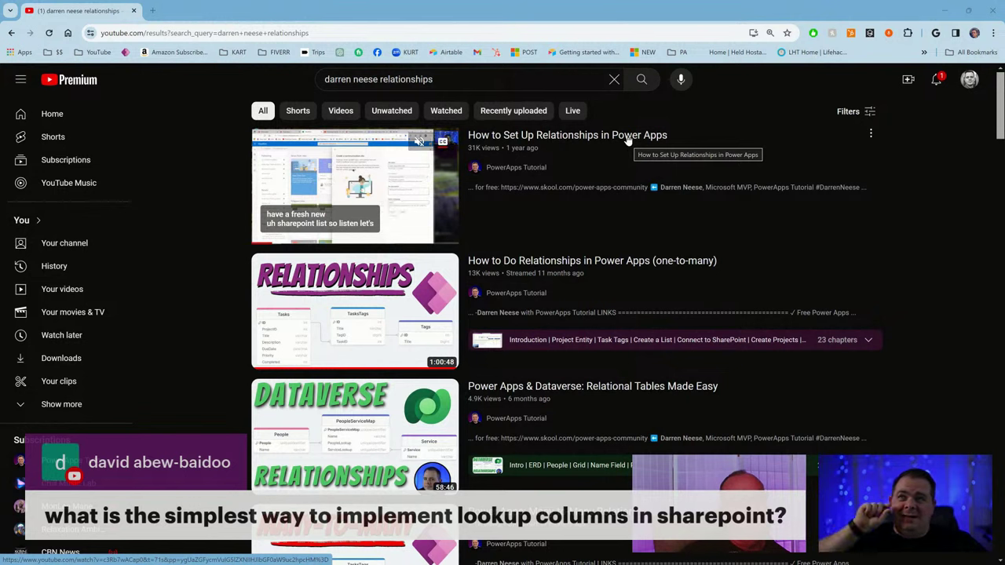
pyautogui.click(871, 134)
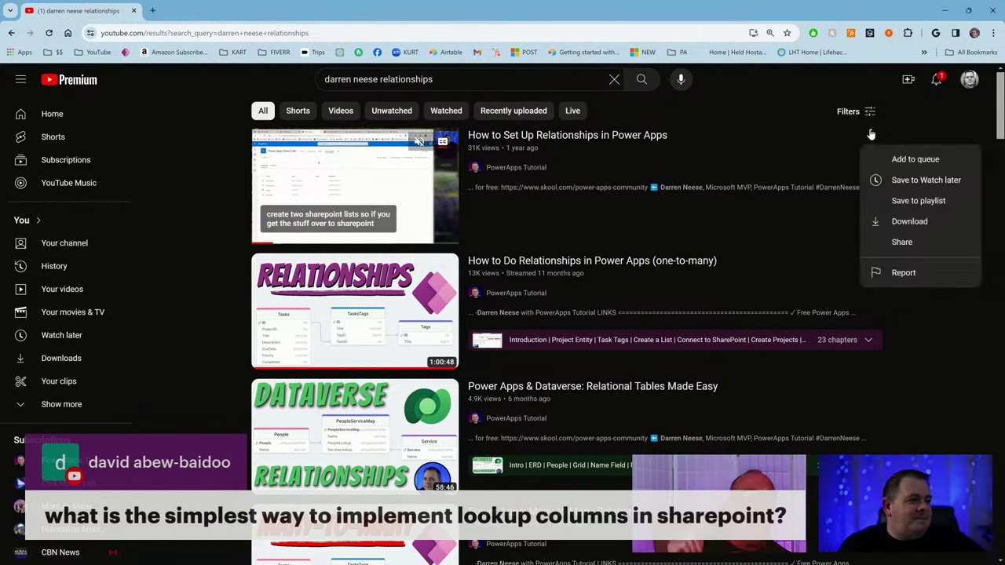
pyautogui.click(903, 242)
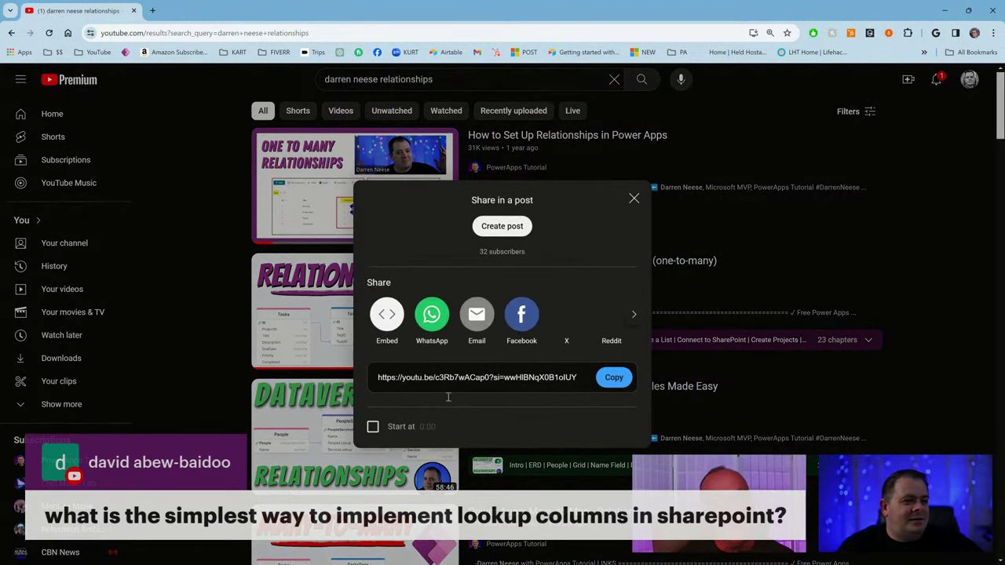
pyautogui.hotkey('ctrl', 'c')
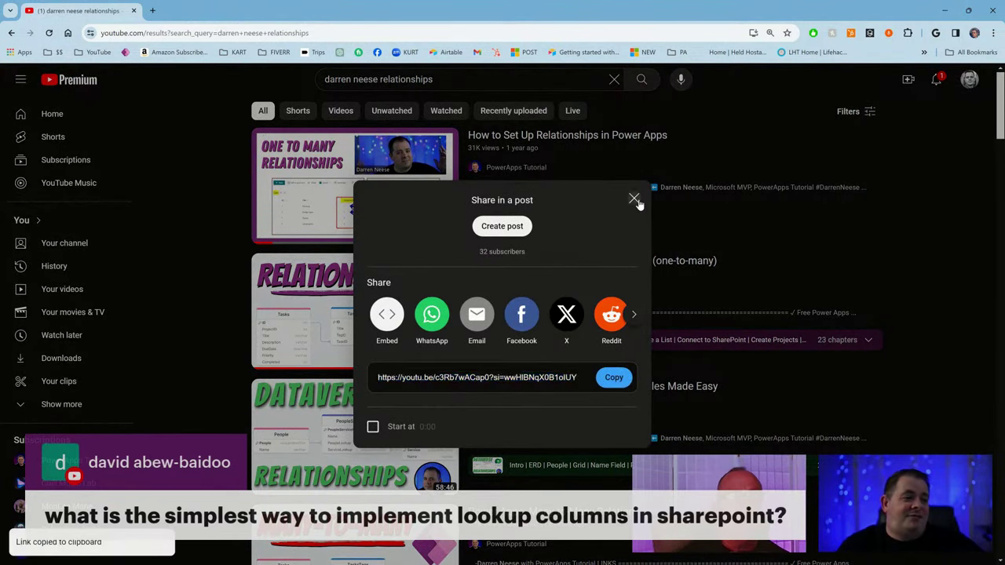
pyautogui.click(635, 198)
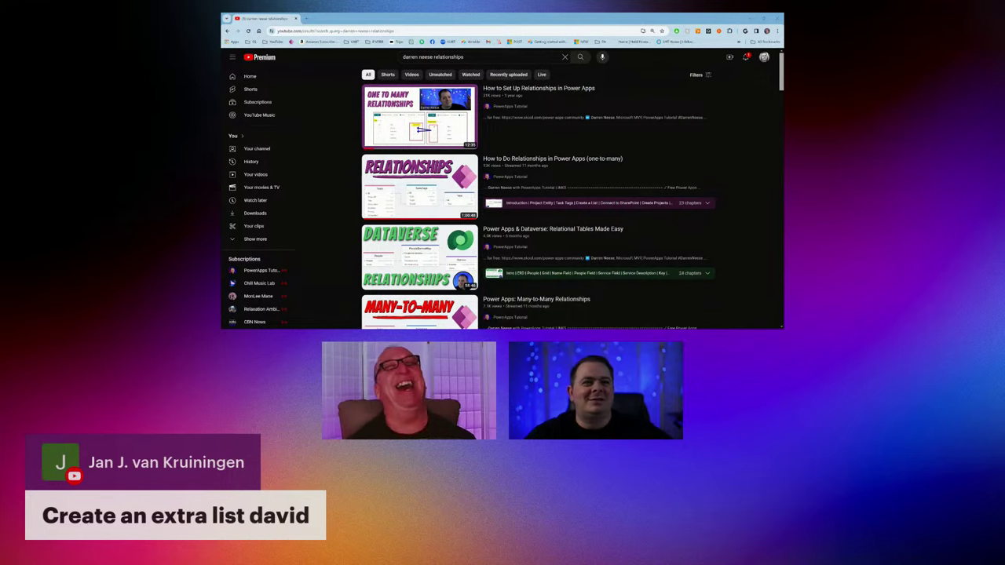
pyautogui.hotkey('alt', 'Tab')
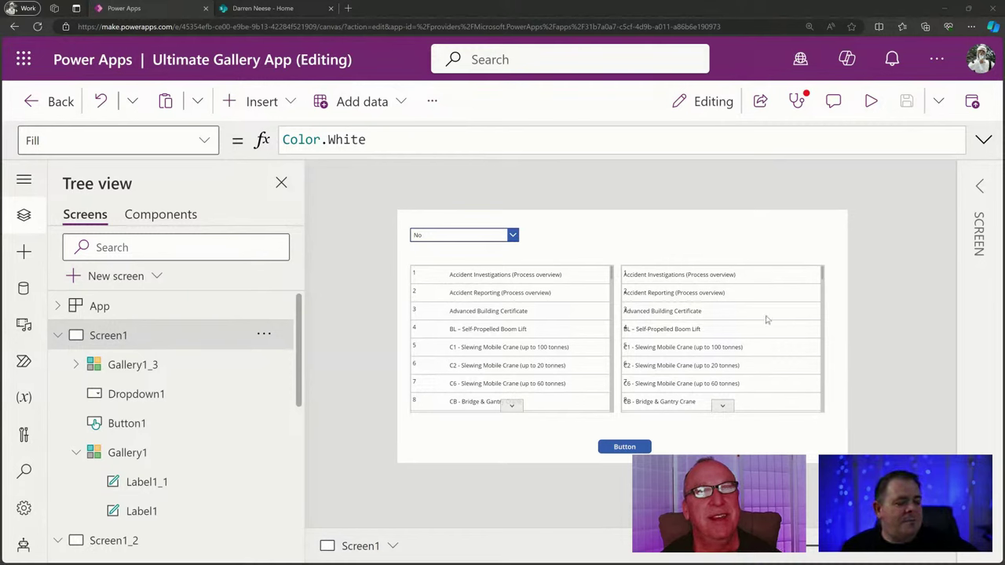
# Delete the Label1_7 title label from Gallery1_3, leaving only row numbers.
pyautogui.click(498, 235)
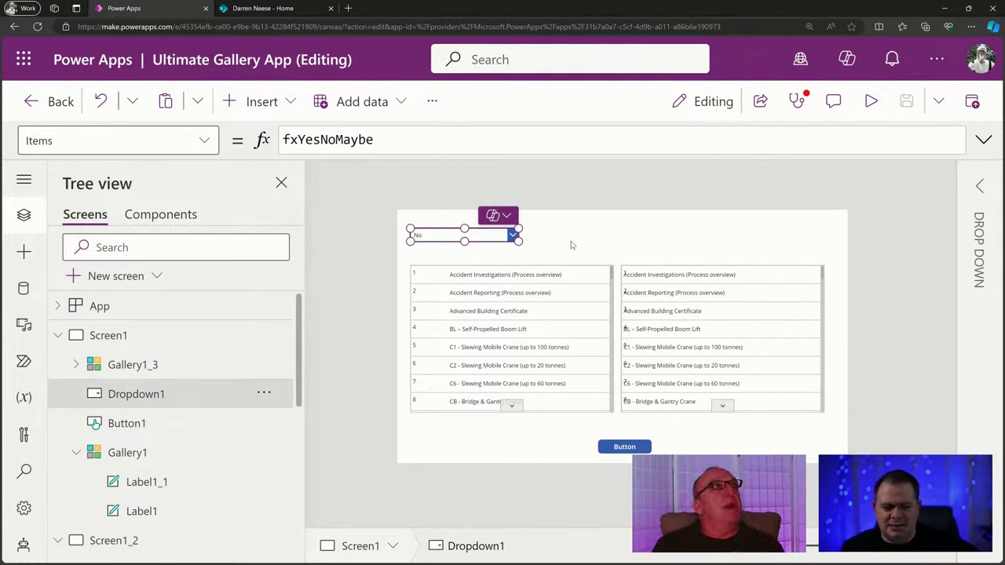
pyautogui.click(695, 302)
pyautogui.click(855, 253)
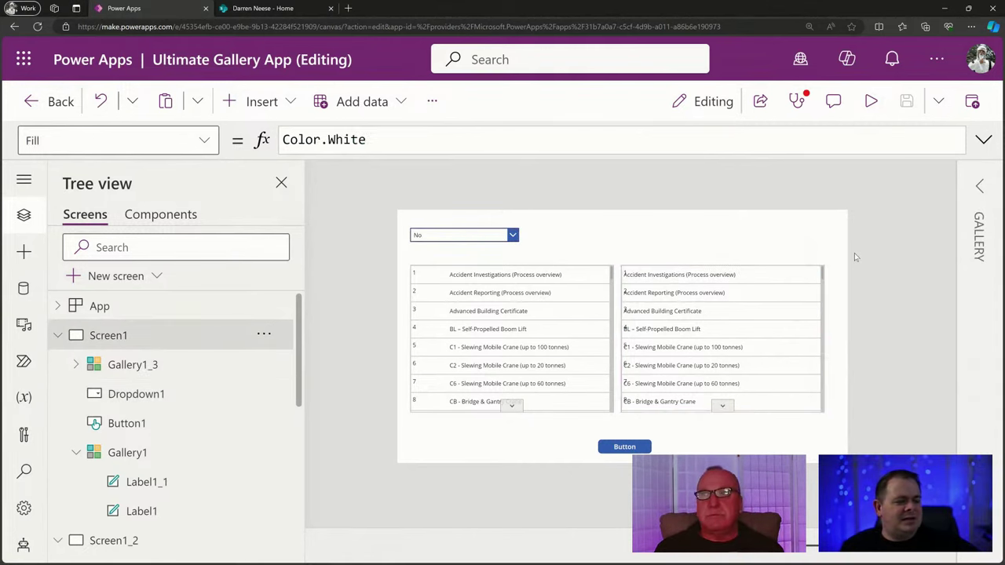
pyautogui.click(667, 275)
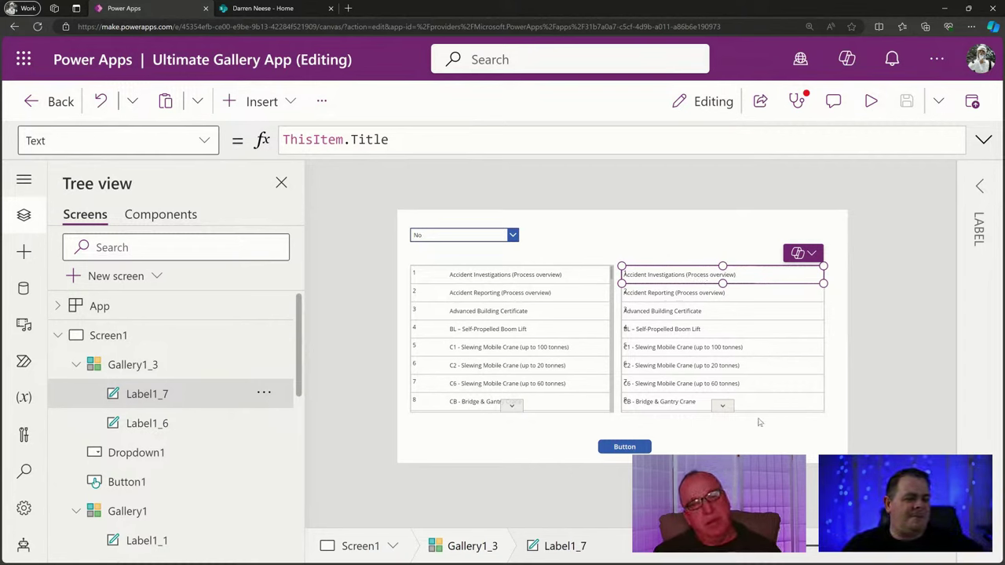
pyautogui.click(263, 397)
pyautogui.press('Escape')
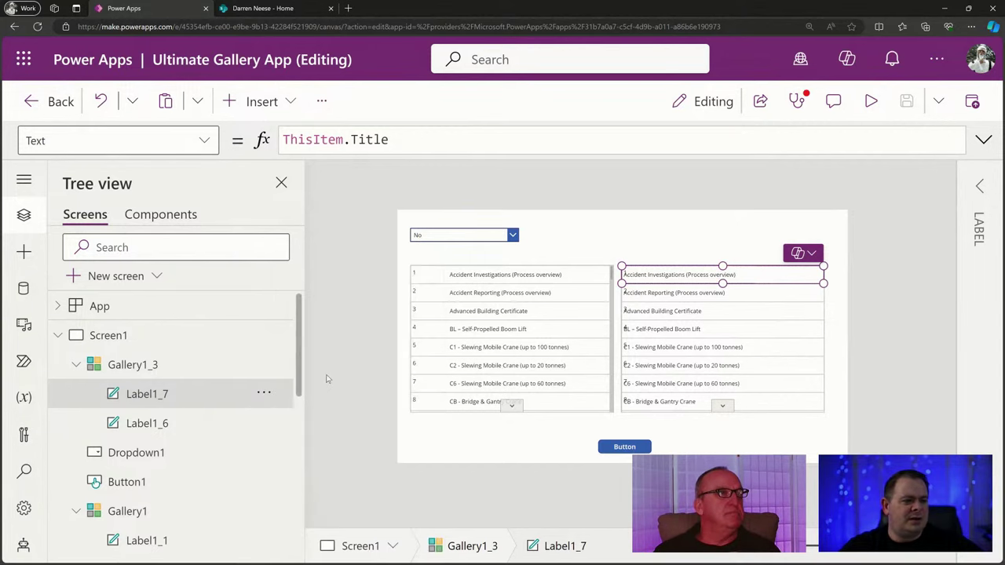
pyautogui.press('Delete')
pyautogui.click(489, 233)
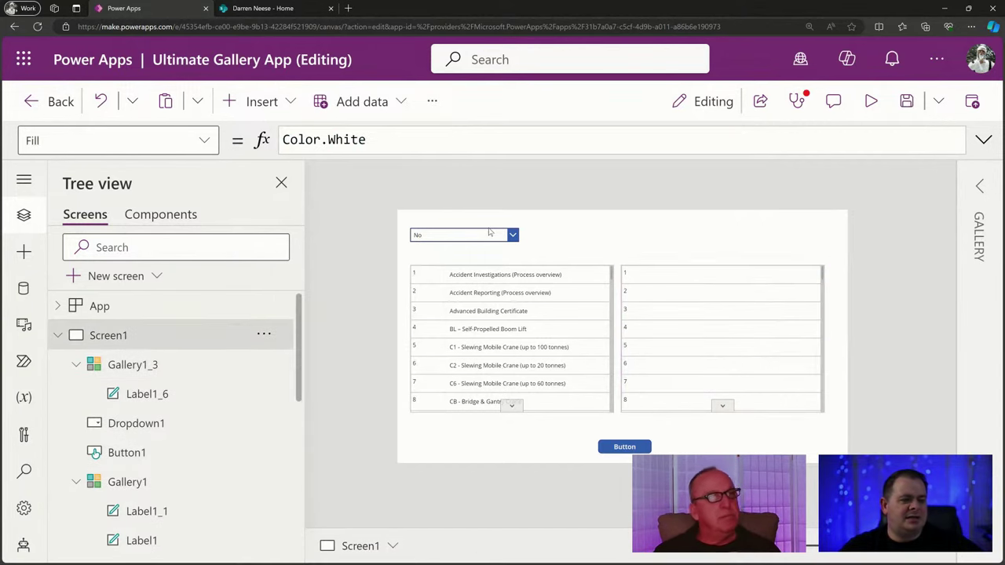
pyautogui.click(489, 234)
# Paste fxYesNoMaybe over RawData as Gallery1_3's Items.
pyautogui.doubleClick(411, 140)
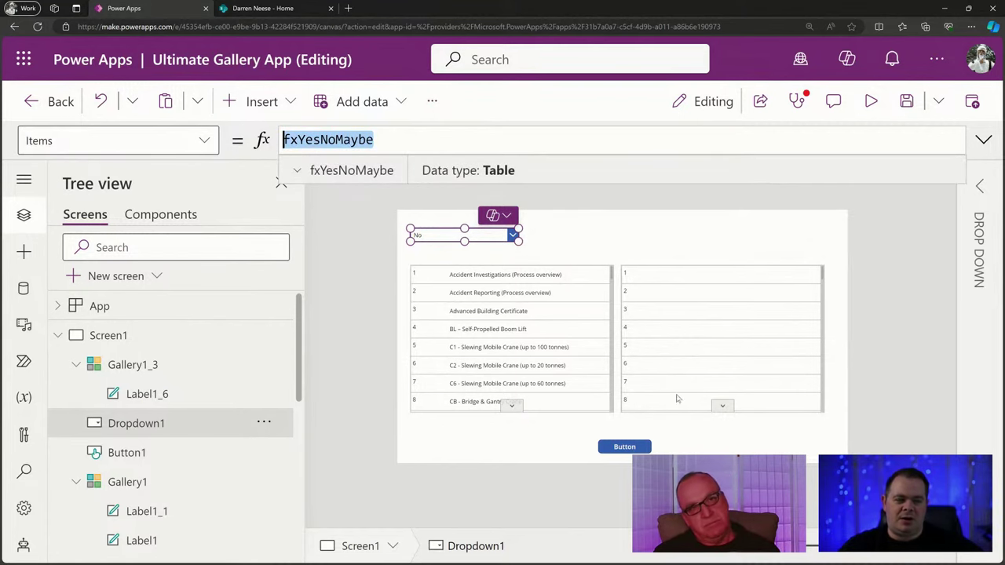
pyautogui.click(707, 325)
pyautogui.moveTo(377, 141); pyautogui.dragTo(220, 135)
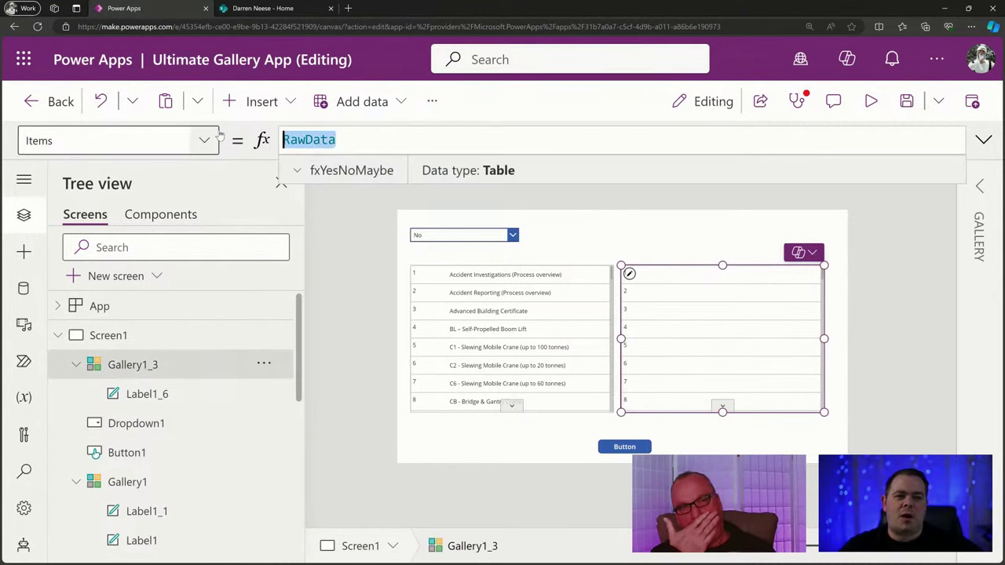
pyautogui.hotkey('ctrl', 'v')
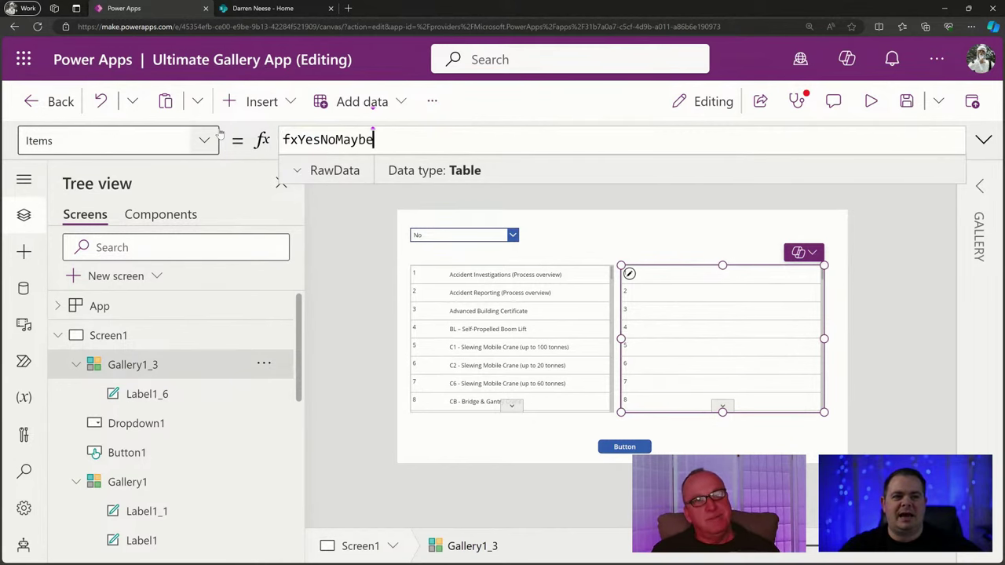
pyautogui.click(892, 260)
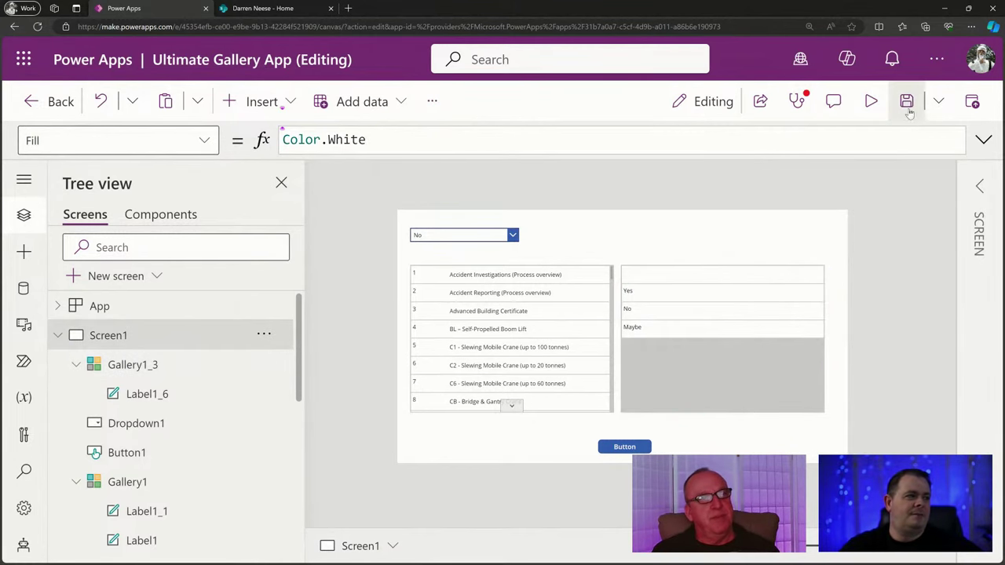
# Preview the app, then open the expanded App Formulas at the fxYesNoMaybe list.
pyautogui.click(871, 101)
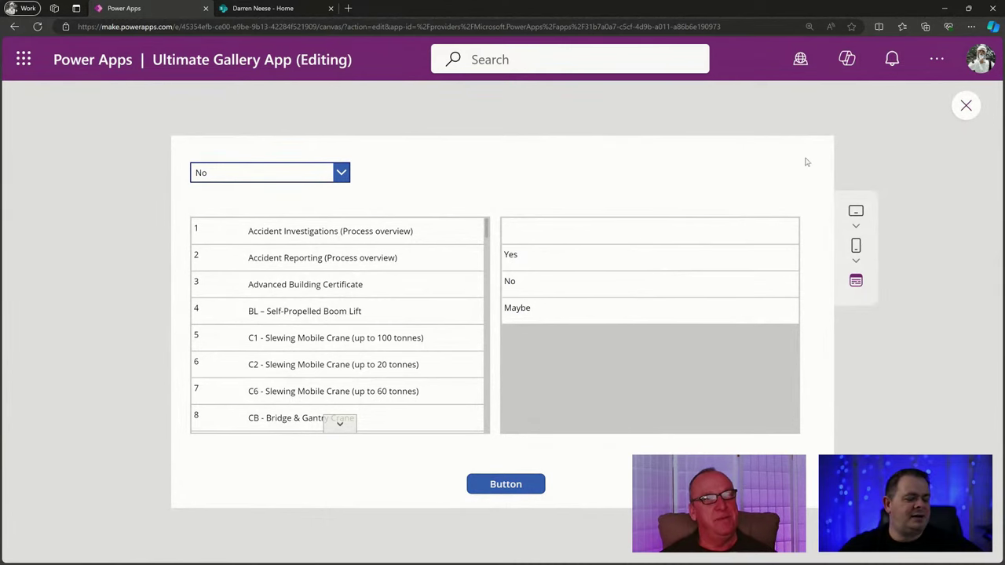
pyautogui.press('Escape')
pyautogui.click(634, 275)
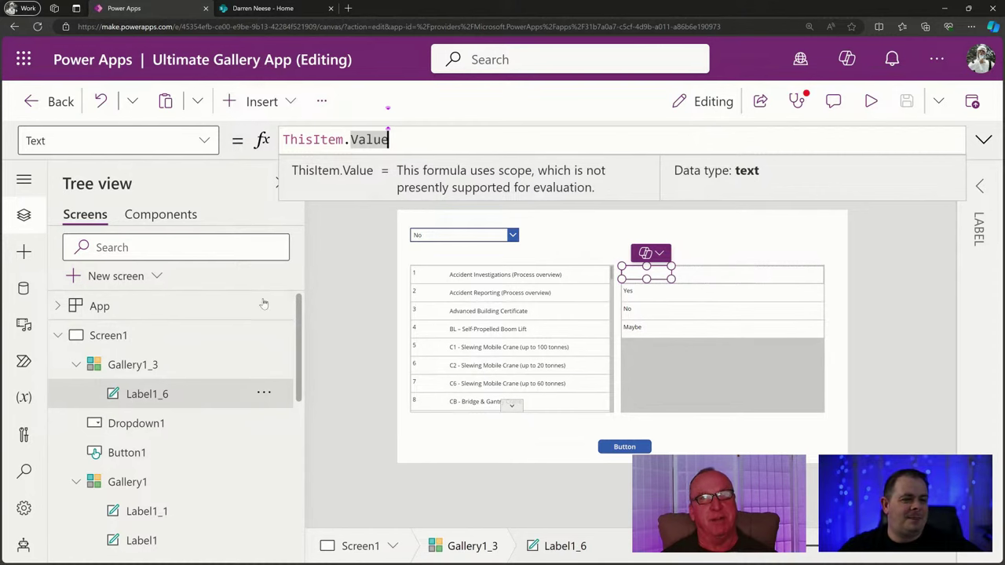
pyautogui.click(157, 309)
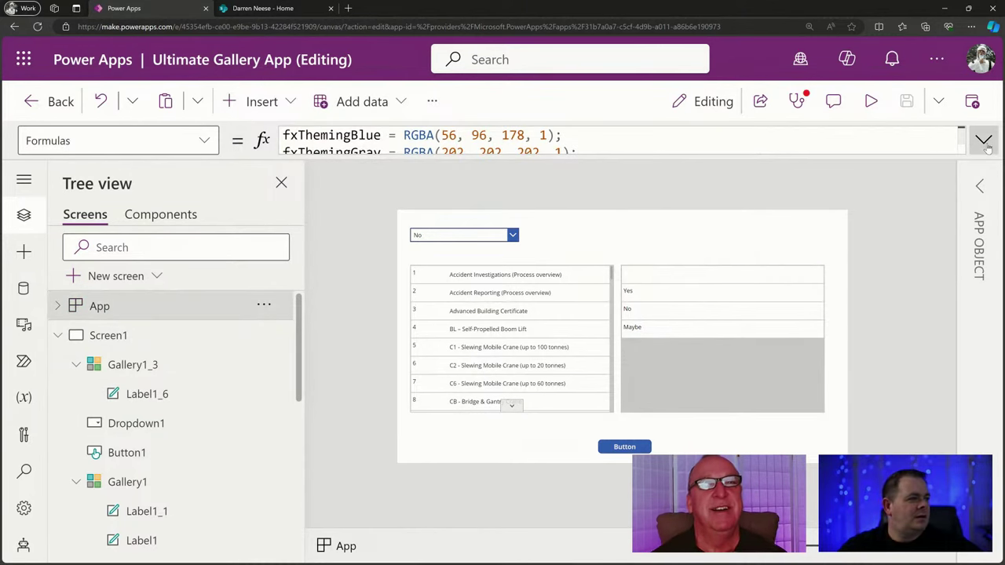
pyautogui.click(984, 141)
pyautogui.click(396, 171)
# Move the fxYesNoMaybe list onto its own line and point out the sample record's ID and Title fields.
pyautogui.hotkey('shift', 'Return')
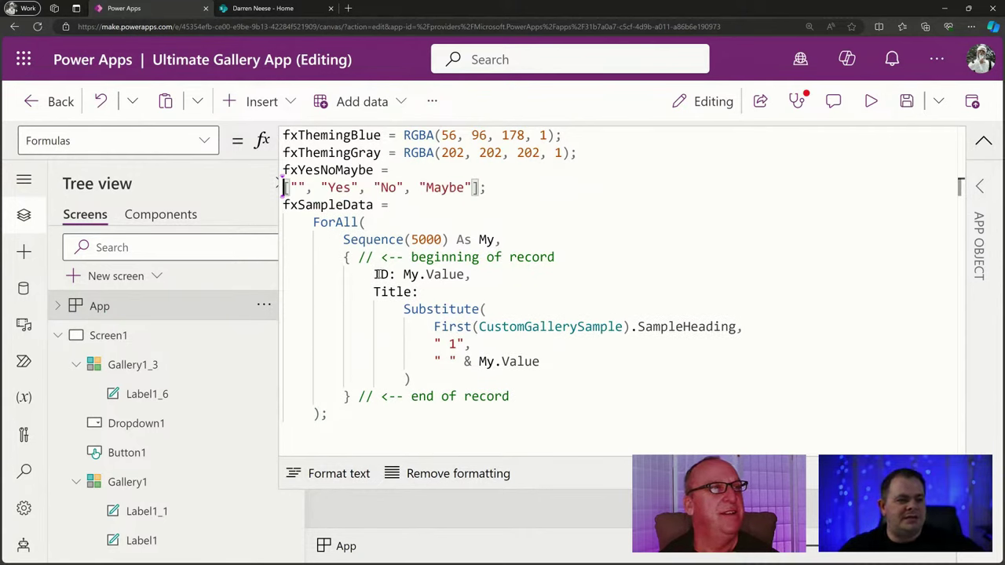
pyautogui.doubleClick(382, 275)
pyautogui.doubleClick(390, 291)
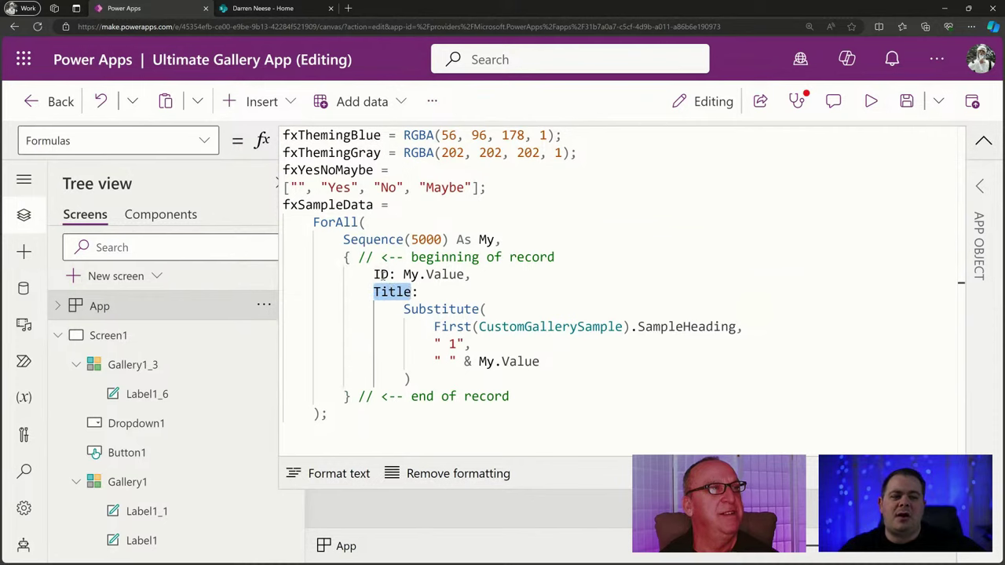
pyautogui.doubleClick(380, 274)
pyautogui.doubleClick(385, 292)
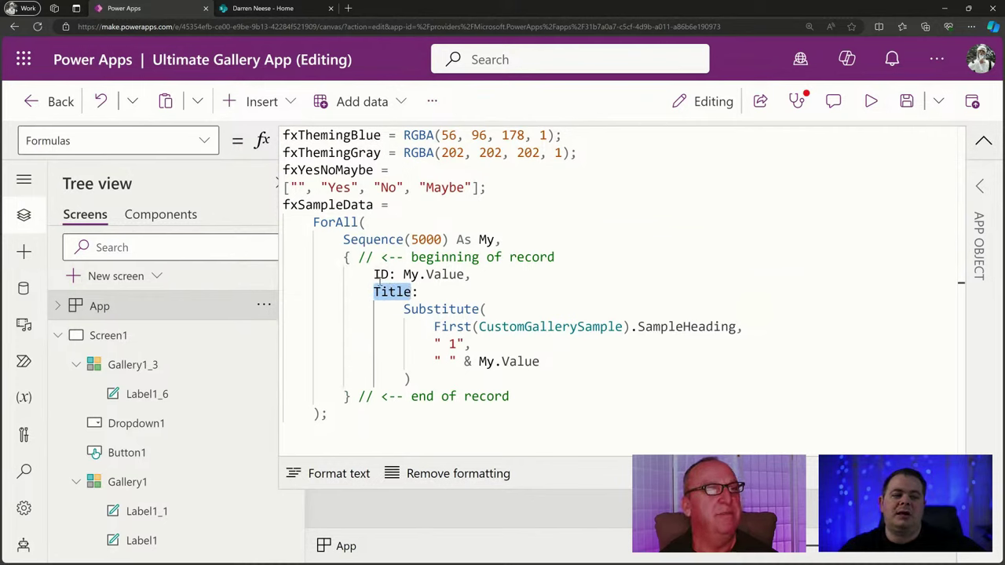
pyautogui.doubleClick(380, 275)
pyautogui.doubleClick(393, 293)
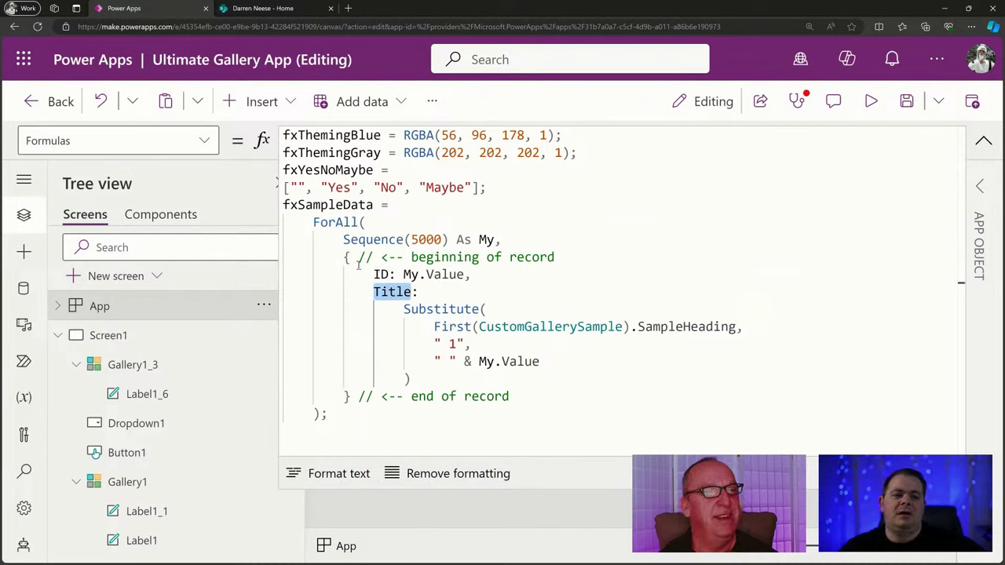
# Add blank lines around the fxYesNoMaybe declaration and indent its list line.
pyautogui.click(497, 187)
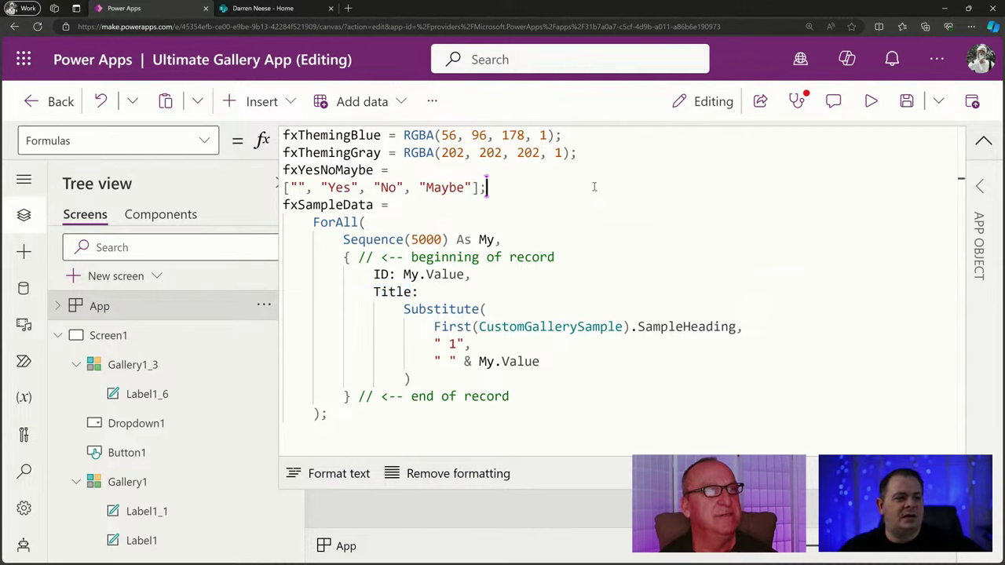
pyautogui.press('Return')
pyautogui.press('Up')
pyautogui.press('Up')
pyautogui.press('End')
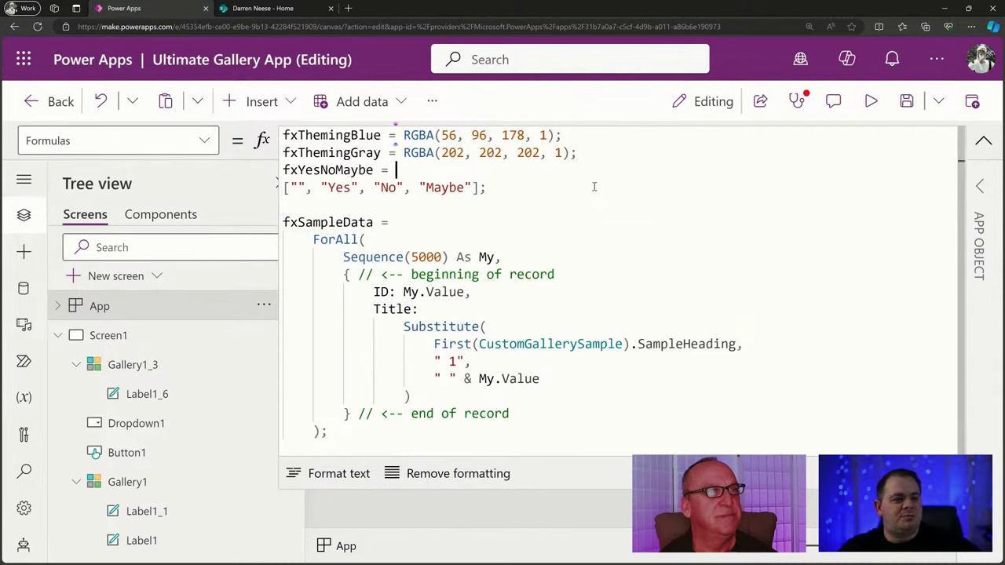
pyautogui.press('End')
pyautogui.press('Return')
pyautogui.press('Down')
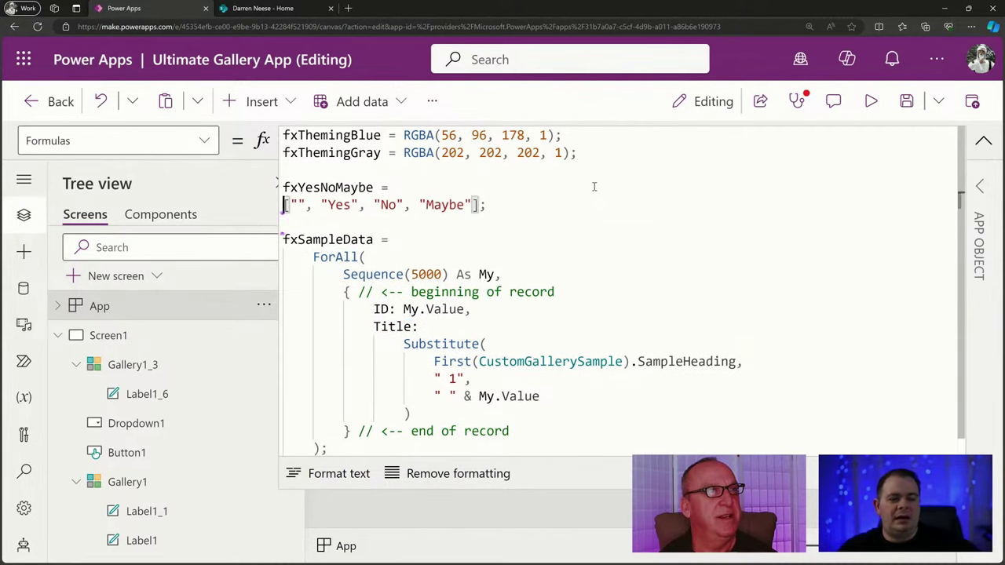
pyautogui.press('Tab')
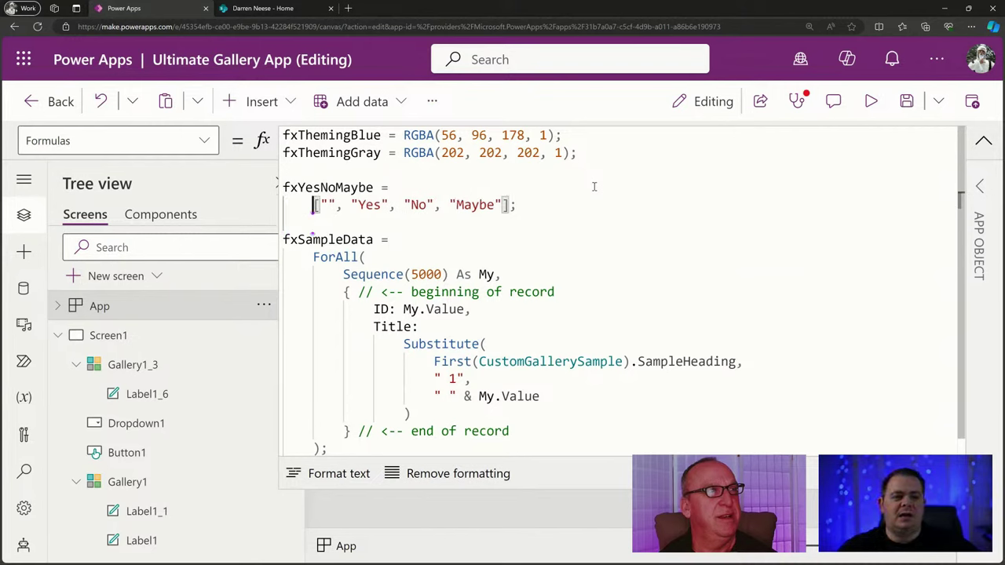
# Put "", "Yes", "No", "Maybe" and the closing bracket each on separate lines.
pyautogui.press('Right')
pyautogui.press('Right')
pyautogui.press('Right')
pyautogui.press('Right')
pyautogui.press('Right')
pyautogui.press('Return')
pyautogui.press('Up')
pyautogui.press('Right')
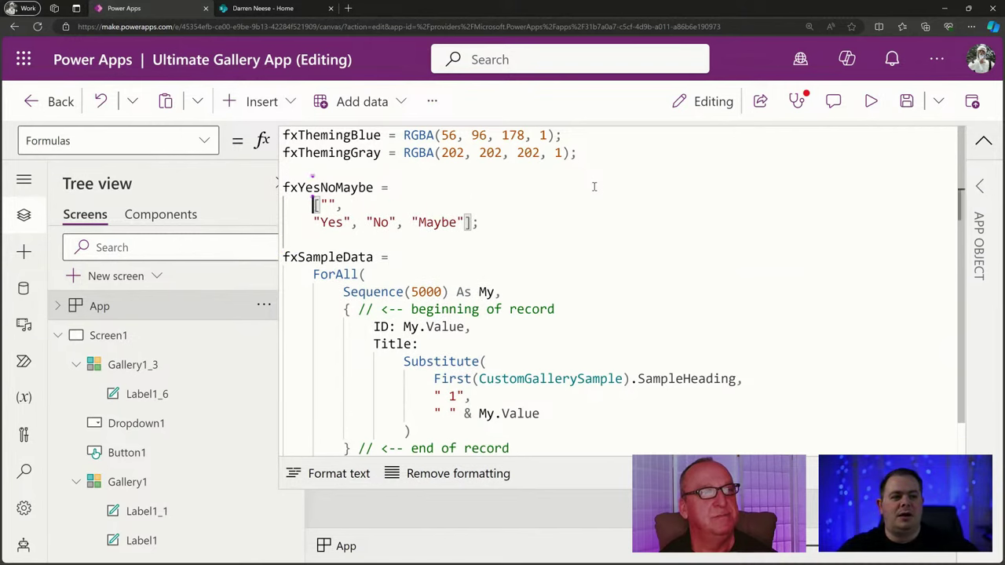
pyautogui.press('Return')
pyautogui.press('Down')
pyautogui.press('Home')
pyautogui.press('Tab')
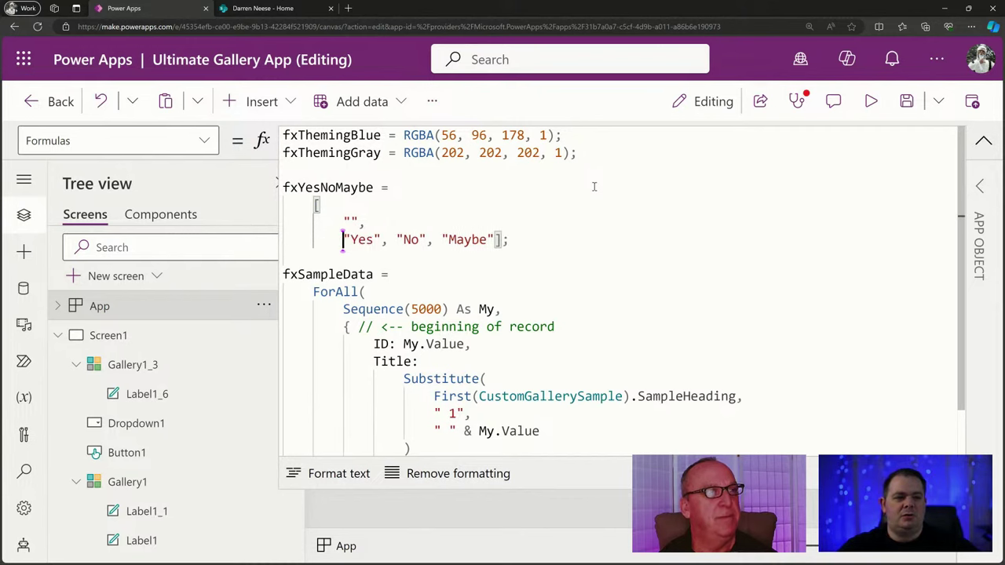
pyautogui.press('Right')
pyautogui.press('Right')
pyautogui.press('Right')
pyautogui.press('Right')
pyautogui.press('Right')
pyautogui.press('Right')
pyautogui.press('Right')
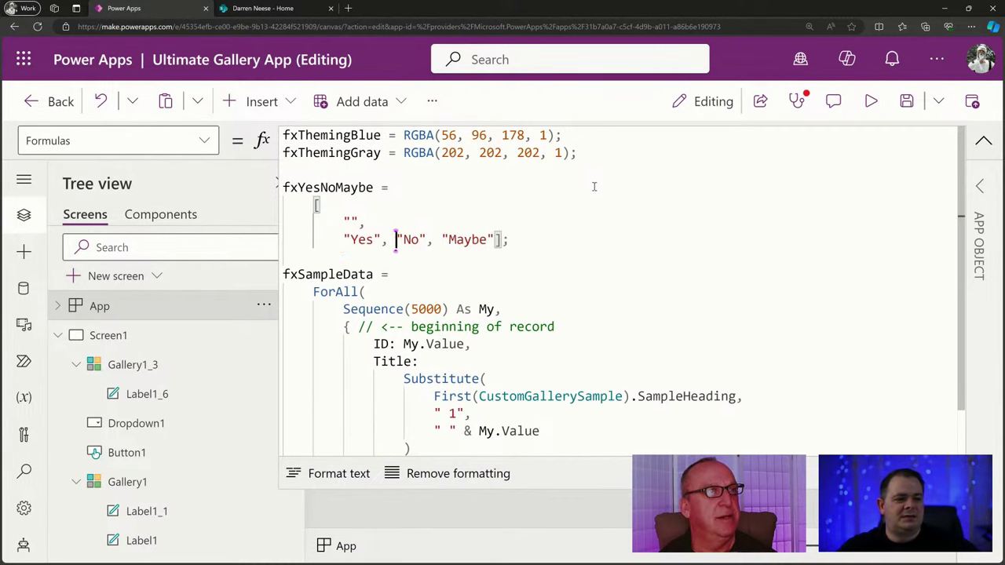
pyautogui.press('Return')
pyautogui.press('Right')
pyautogui.press('Right')
pyautogui.press('Right')
pyautogui.press('Right')
pyautogui.press('Right')
pyautogui.press('Right')
pyautogui.press('Right')
pyautogui.press('Right')
pyautogui.press('Right')
pyautogui.press('Right')
pyautogui.press('Right')
pyautogui.press('Right')
pyautogui.press('Left')
pyautogui.press('Left')
pyautogui.press('Left')
pyautogui.press('Left')
pyautogui.press('Left')
pyautogui.press('Left')
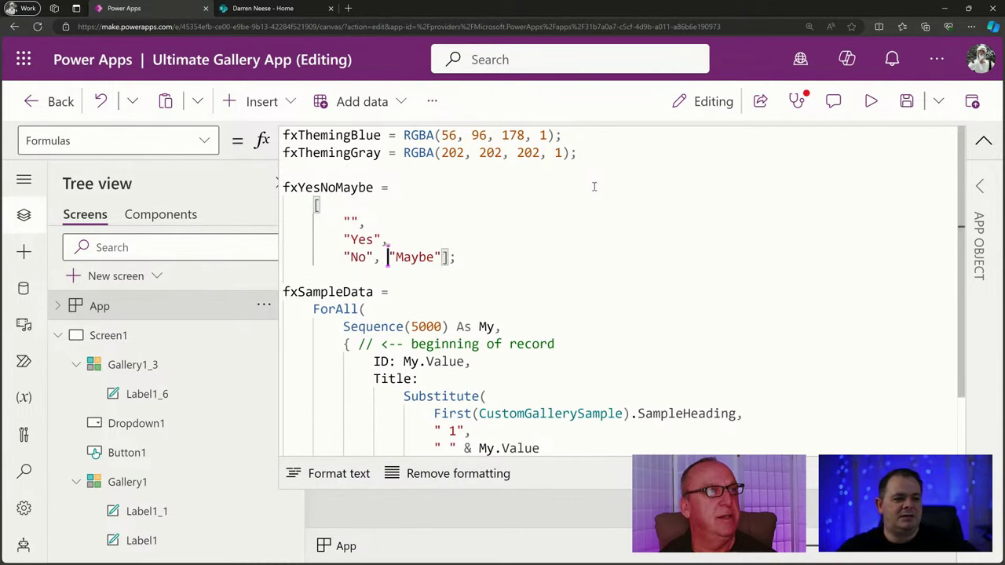
pyautogui.press('Return')
pyautogui.press('Return')
pyautogui.hotkey('shift', 'Tab')
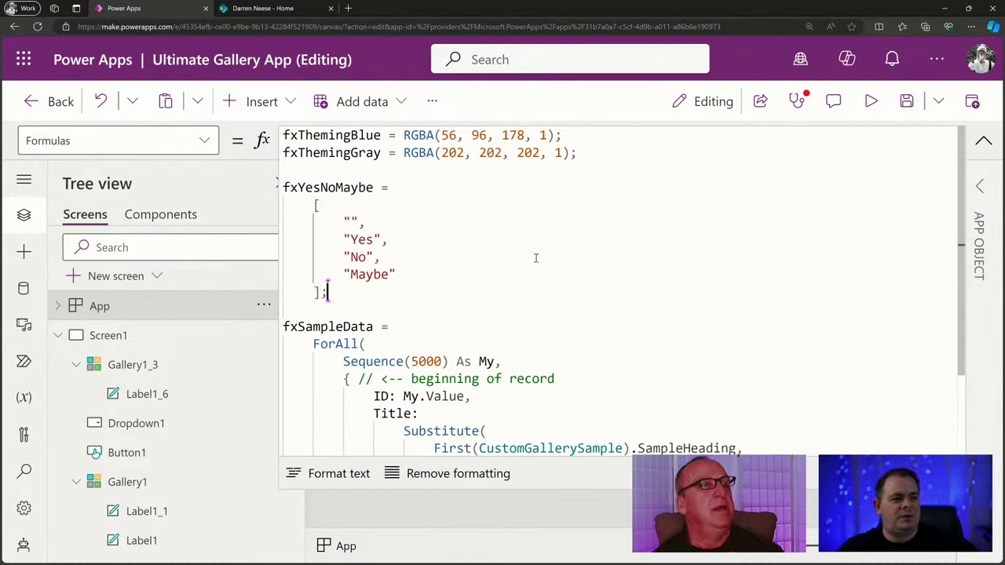
pyautogui.click(464, 265)
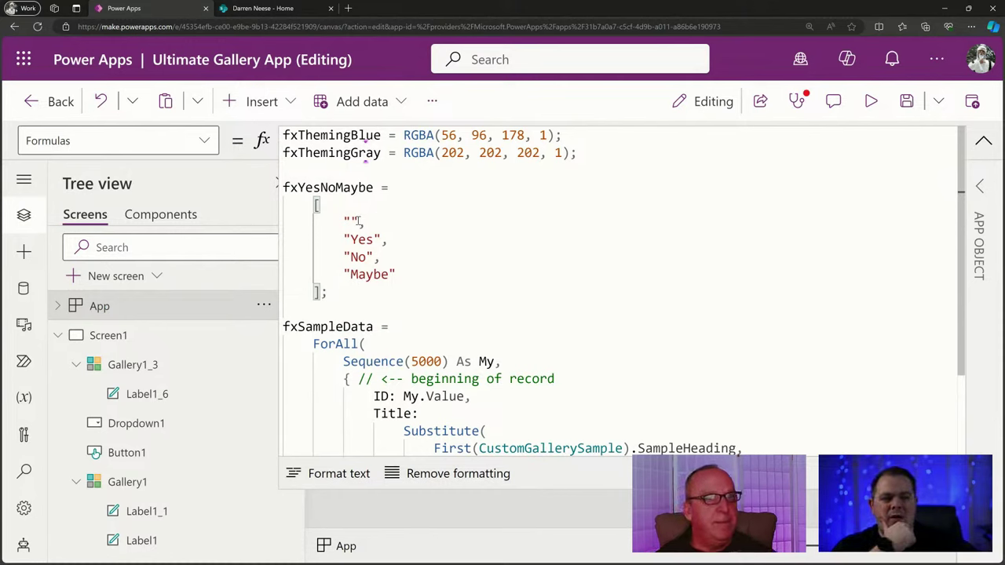
# Review the fxYesNoMaybe table definition and place the caret at the start of the blank "" line.
pyautogui.scroll(-2, 549, 257)
pyautogui.scroll(2, 549, 258)
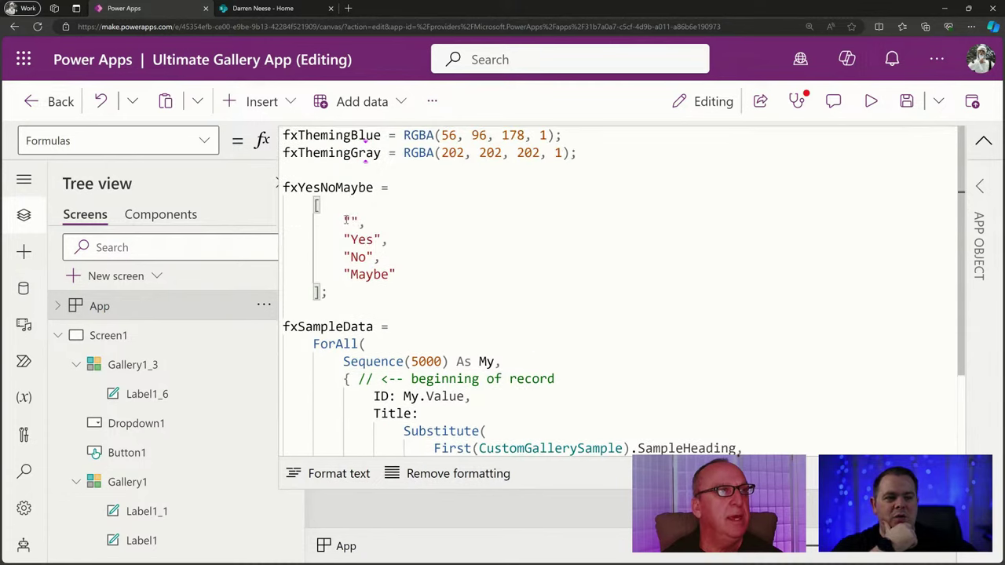
pyautogui.moveTo(357, 222); pyautogui.dragTo(343, 221)
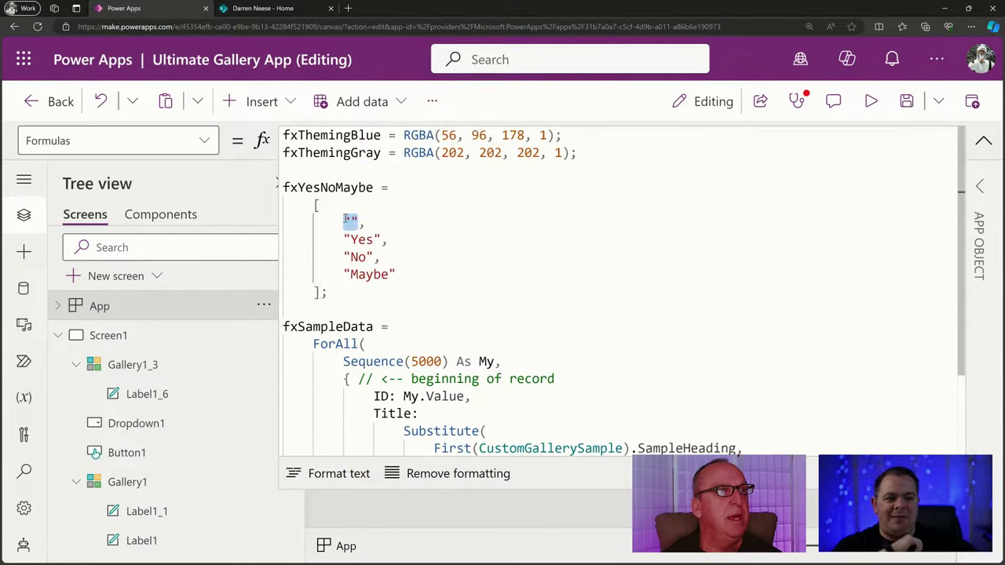
pyautogui.click(343, 379)
pyautogui.click(344, 223)
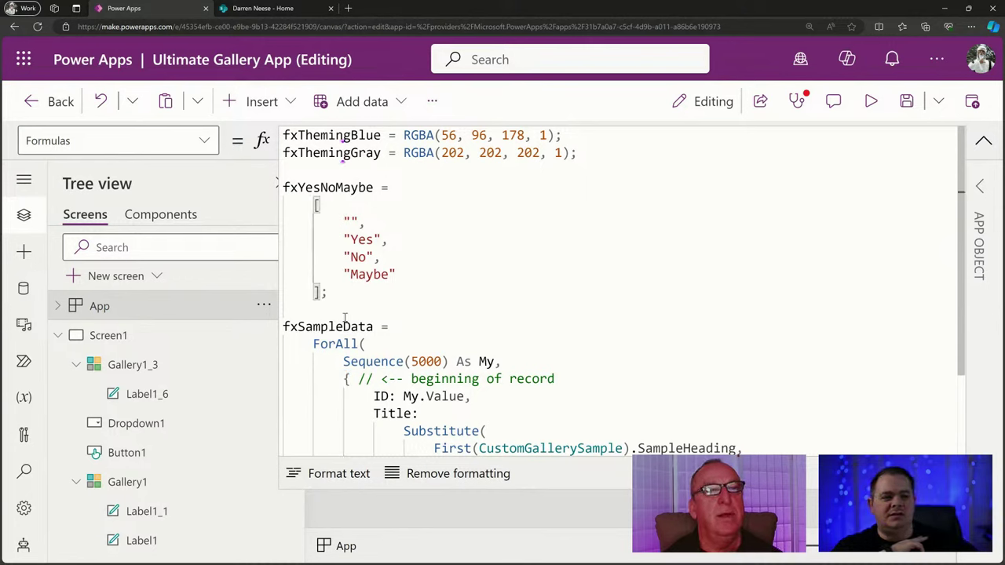
pyautogui.moveTo(354, 294); pyautogui.dragTo(281, 205)
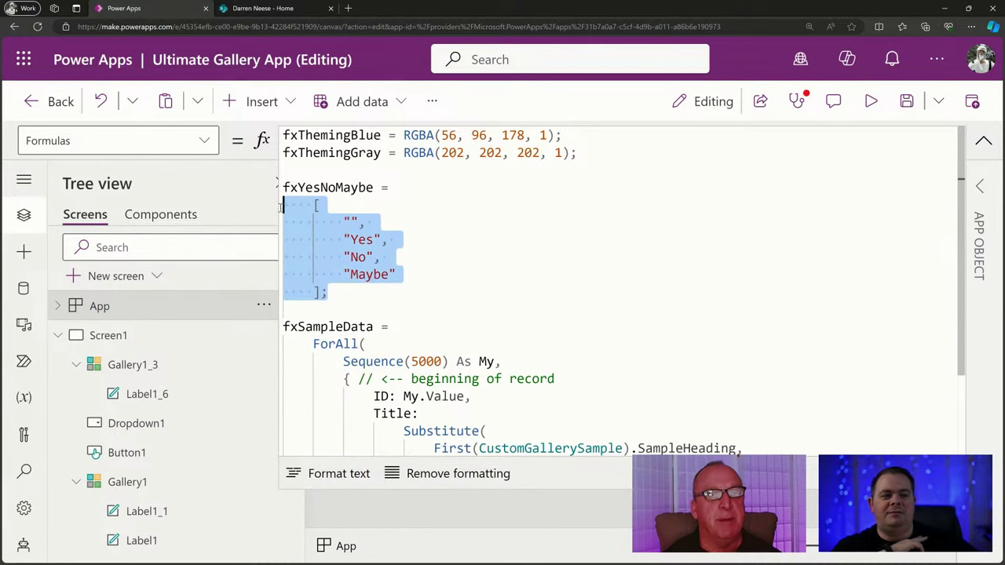
pyautogui.click(538, 225)
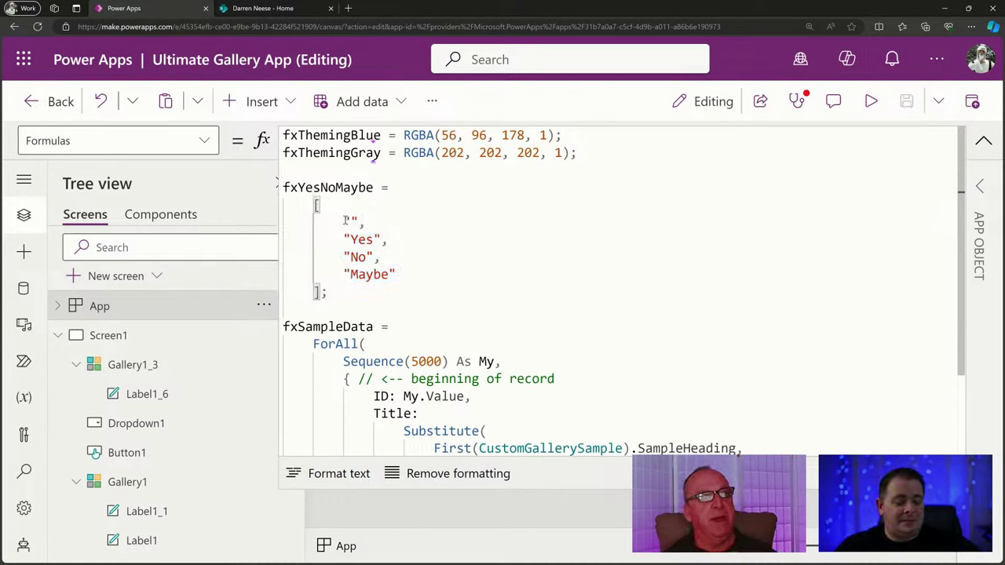
pyautogui.press('Home')
# Wrap the blank entry as {MyTitle: ""} and paste that record before Yes, No and Maybe.
pyautogui.write('{')
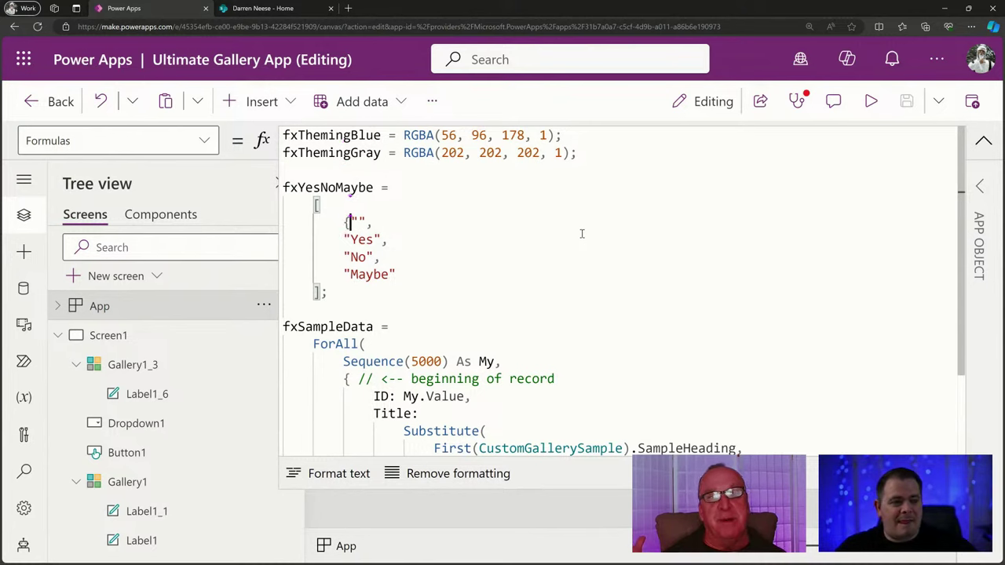
pyautogui.write('MyTitle:')
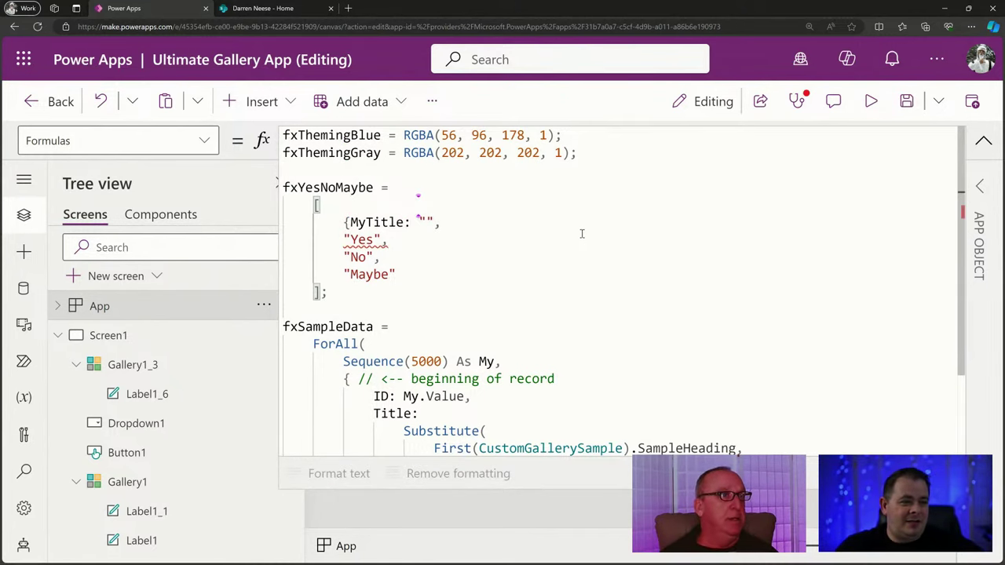
pyautogui.press('End')
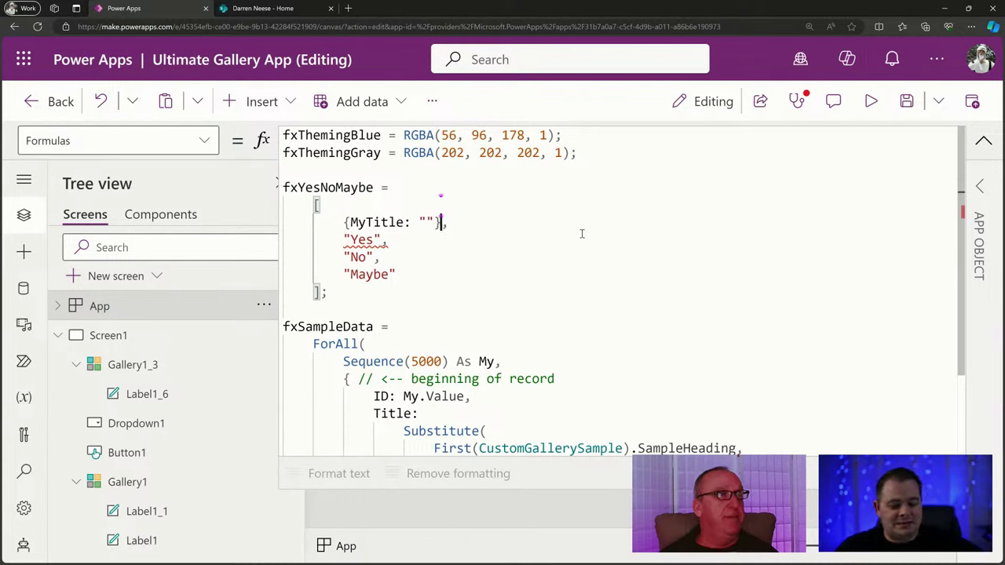
pyautogui.write('}')
pyautogui.hotkey('shift', 'Home')
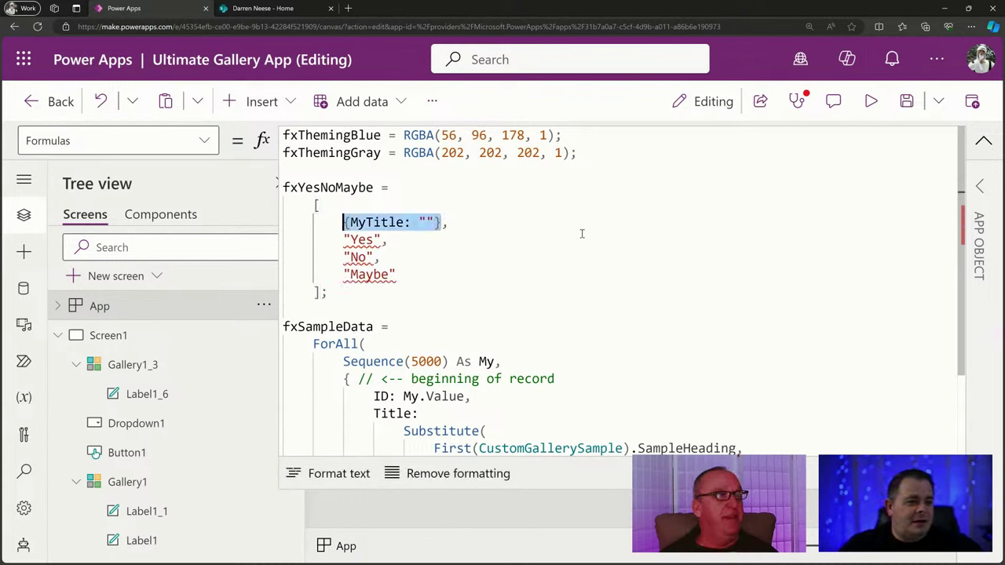
pyautogui.hotkey('ctrl', 'c')
pyautogui.press('Down')
pyautogui.press('Home')
pyautogui.hotkey('ctrl', 'v')
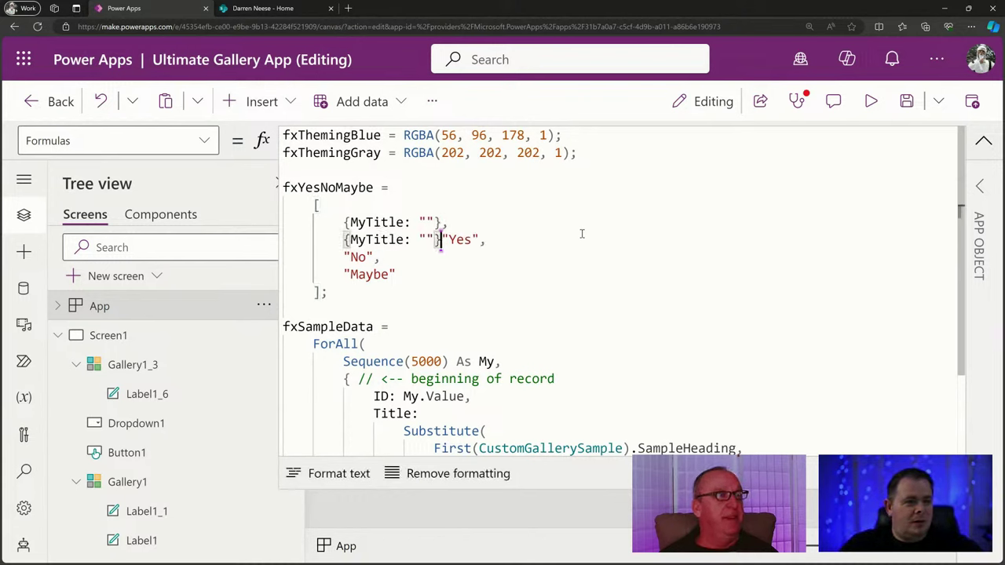
pyautogui.press('Down')
pyautogui.hotkey('ctrl', 'v')
pyautogui.press('Down')
pyautogui.press('Home')
pyautogui.hotkey('ctrl', 'v')
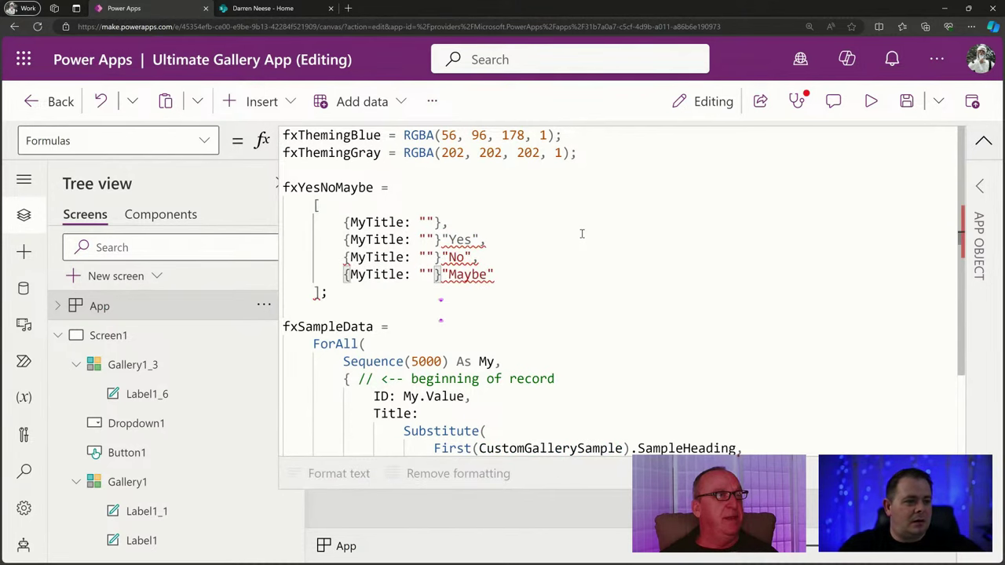
# Fill the second and third records' MyTitle values with "Yes" and "No".
pyautogui.press('Up')
pyautogui.press('Up')
pyautogui.press('Left')
pyautogui.press('Left')
pyautogui.write('Yes')
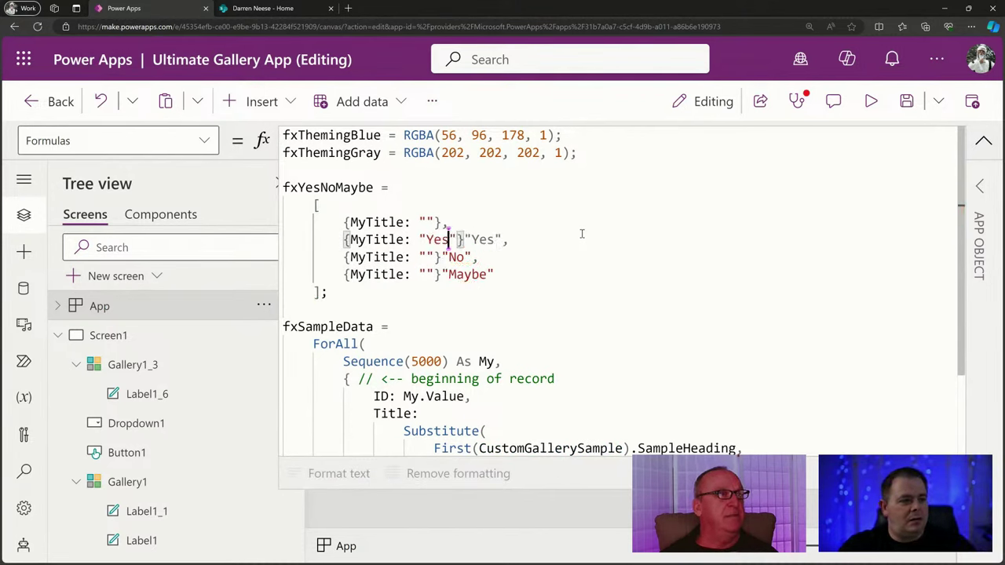
pyautogui.press('Down')
pyautogui.press('Left')
pyautogui.press('Left')
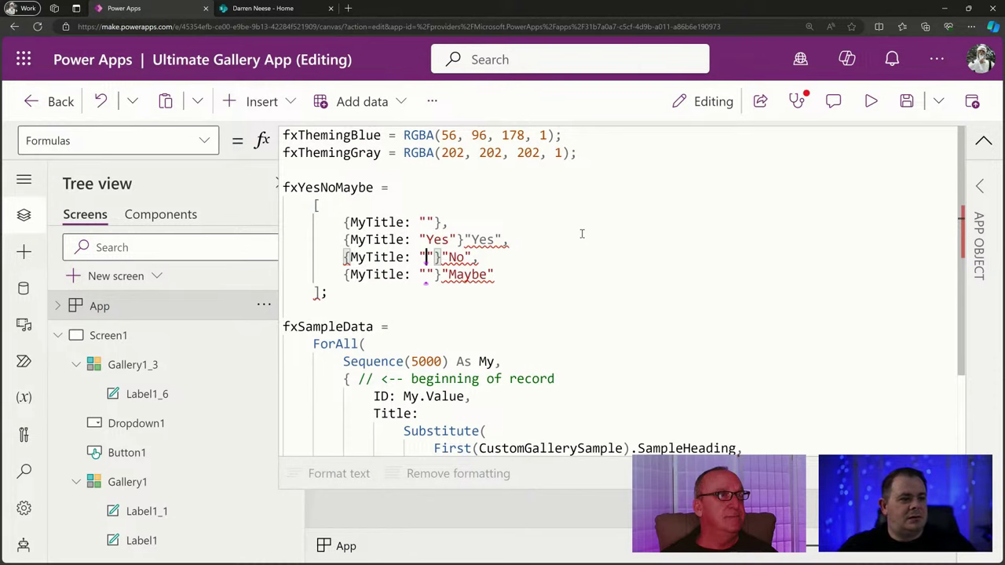
pyautogui.write('No')
pyautogui.press('Down')
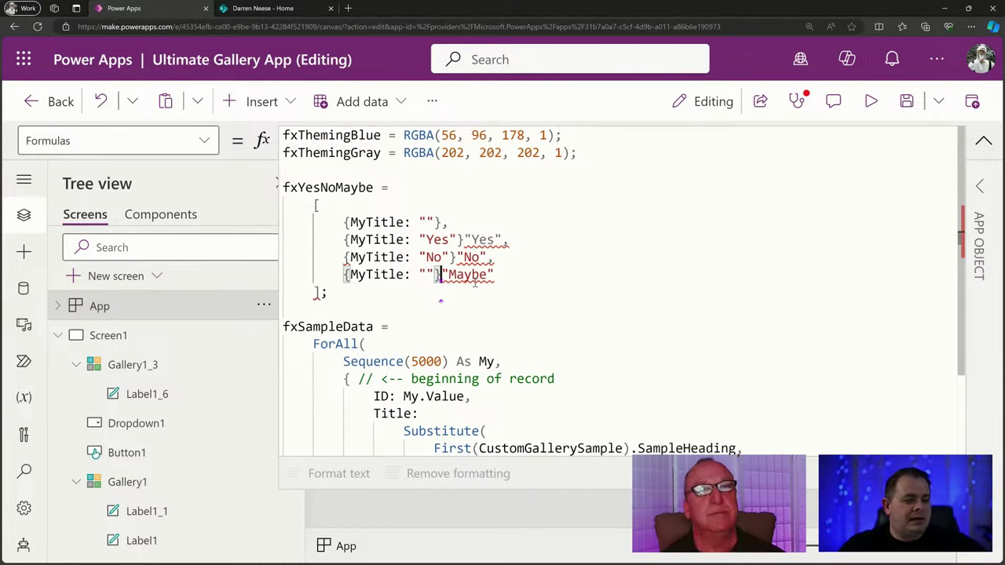
# Move Maybe into the last record and delete the leftover old Yes, No and Maybe entries.
pyautogui.doubleClick(470, 275)
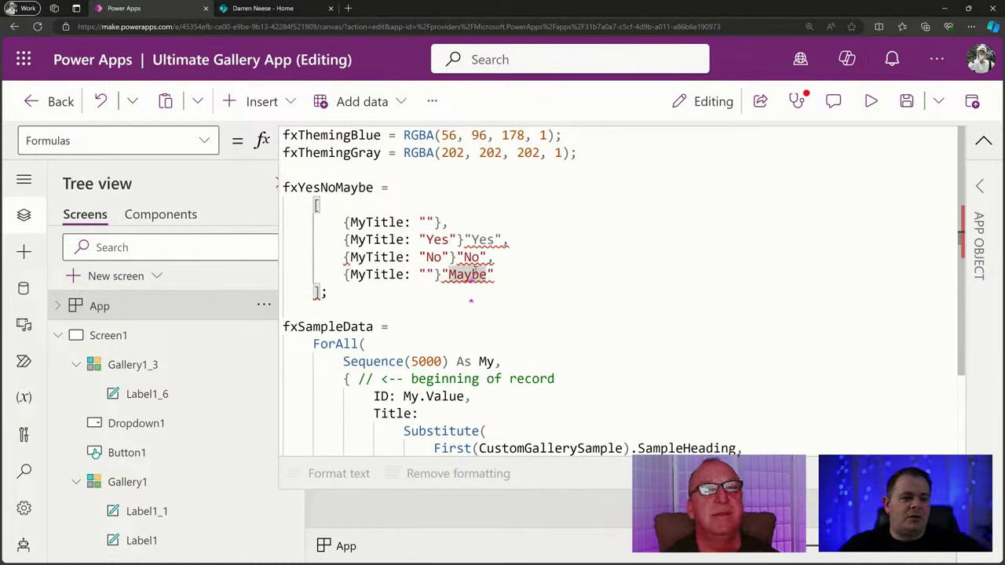
pyautogui.doubleClick(470, 274)
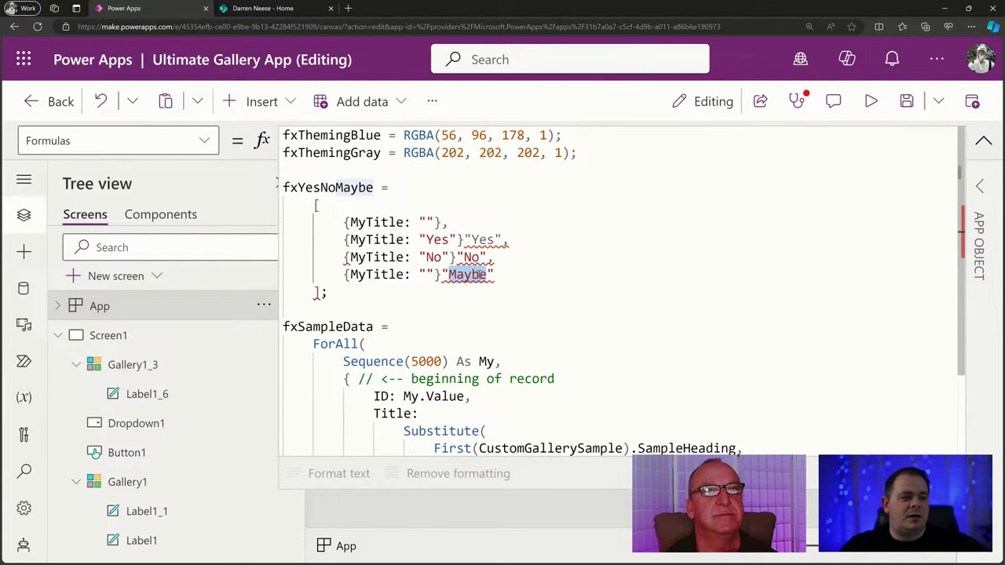
pyautogui.moveTo(470, 275); pyautogui.dragTo(420, 275)
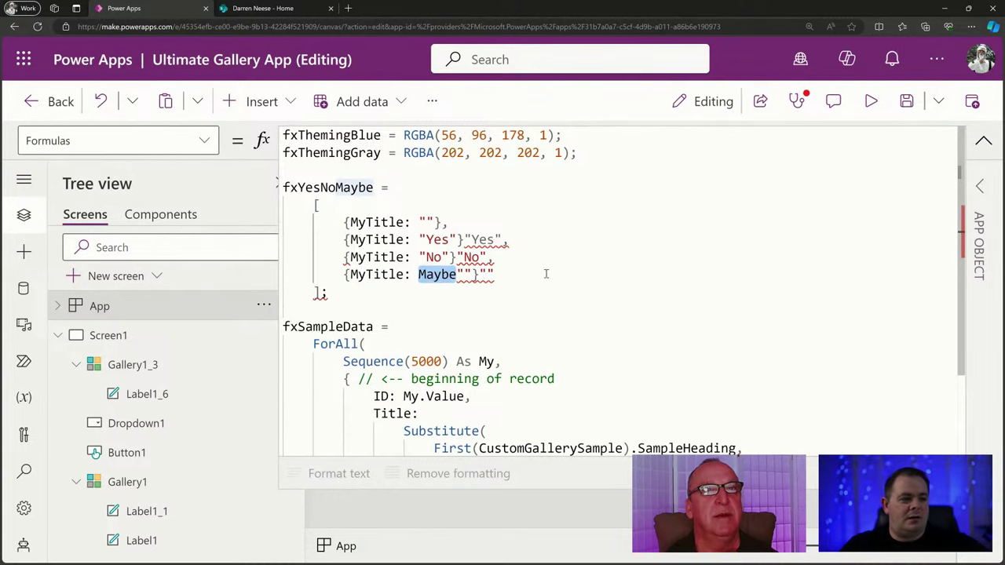
pyautogui.click(541, 261)
pyautogui.click(547, 282)
pyautogui.press('BackSpace')
pyautogui.press('BackSpace')
pyautogui.click(532, 252)
pyautogui.press('BackSpace')
pyautogui.press('BackSpace')
pyautogui.press('BackSpace')
pyautogui.press('BackSpace')
pyautogui.press('BackSpace')
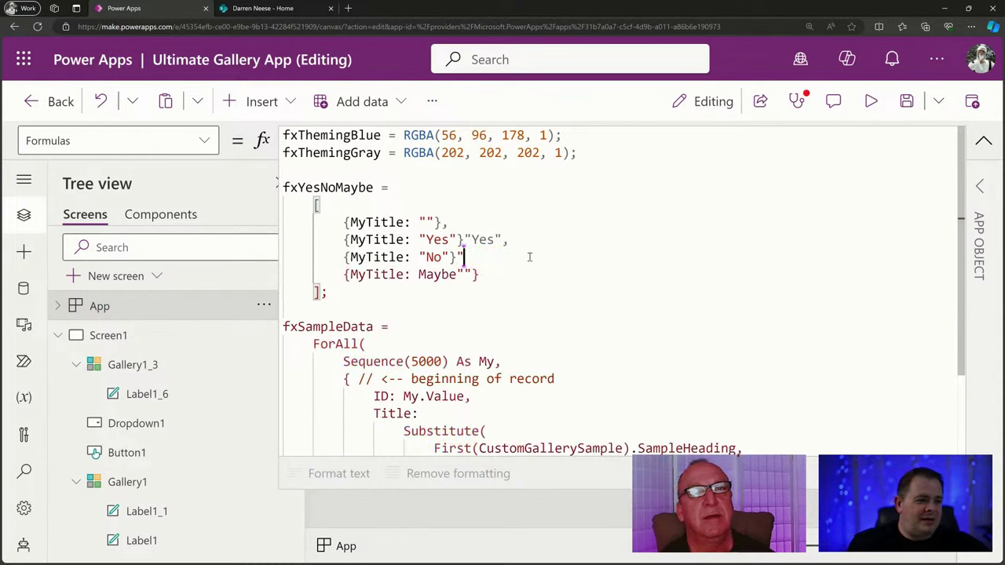
pyautogui.click(529, 237)
pyautogui.press('BackSpace')
pyautogui.press('BackSpace')
pyautogui.press('BackSpace')
pyautogui.press('BackSpace')
pyautogui.press('BackSpace')
pyautogui.press('BackSpace')
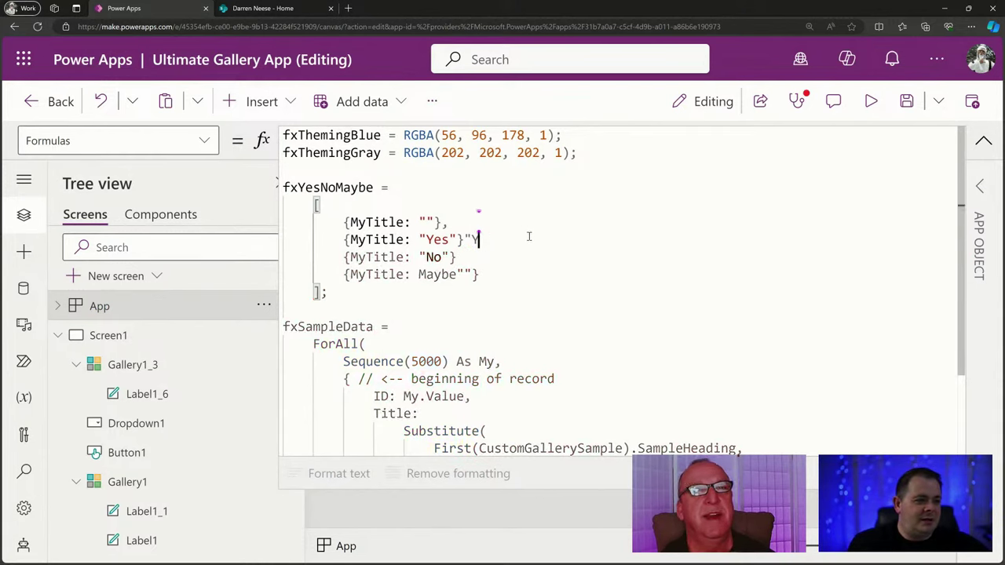
# Put Maybe inside the last record's quotes and add commas after the Yes and No records.
pyautogui.click(528, 304)
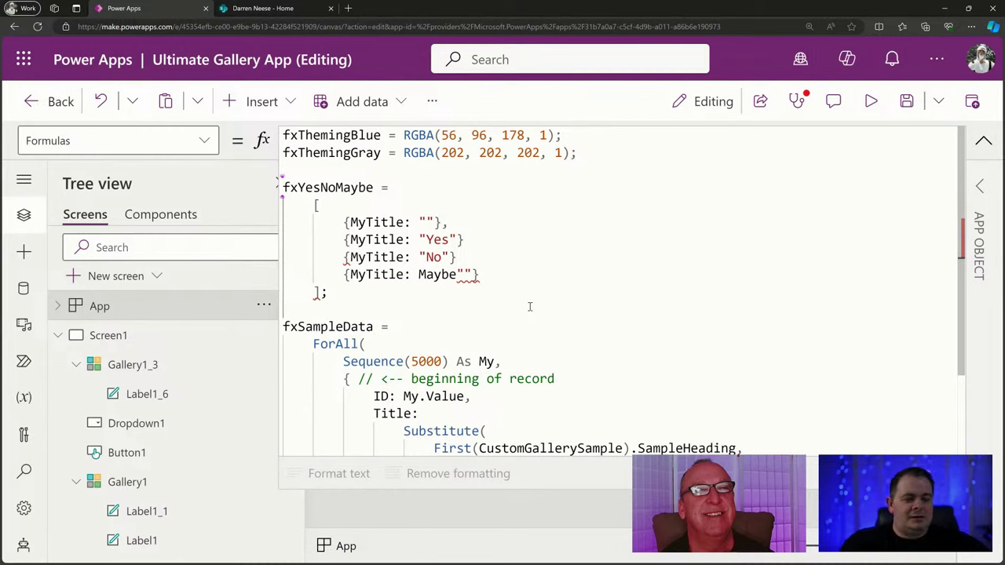
pyautogui.click(464, 275)
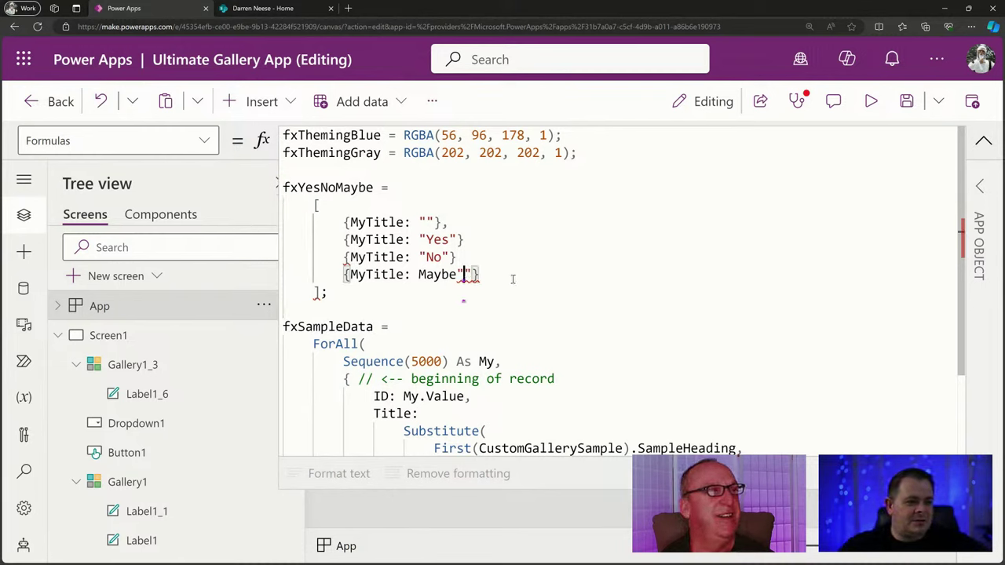
pyautogui.doubleClick(430, 274)
pyautogui.moveTo(464, 274); pyautogui.dragTo(465, 274)
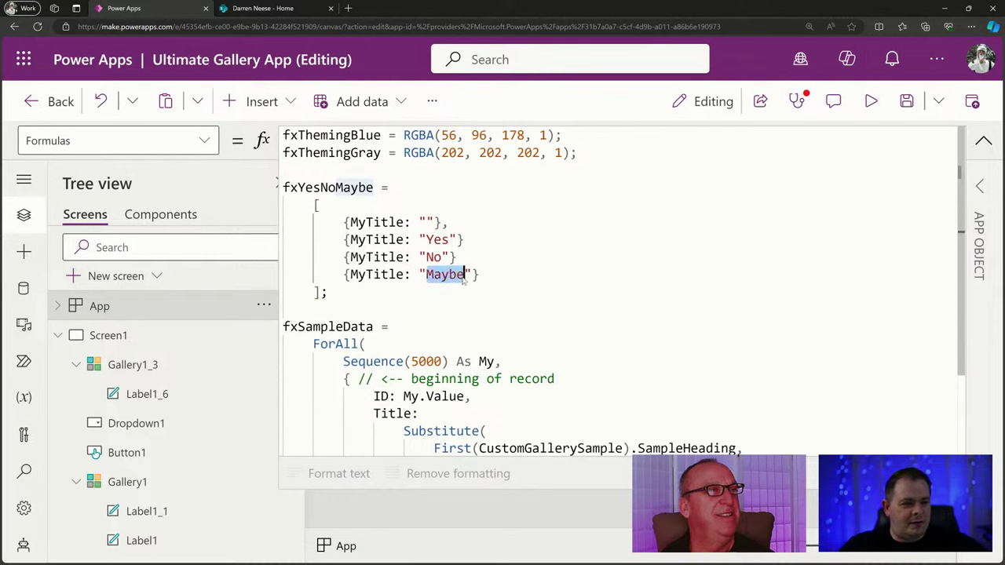
pyautogui.click(510, 308)
pyautogui.click(501, 240)
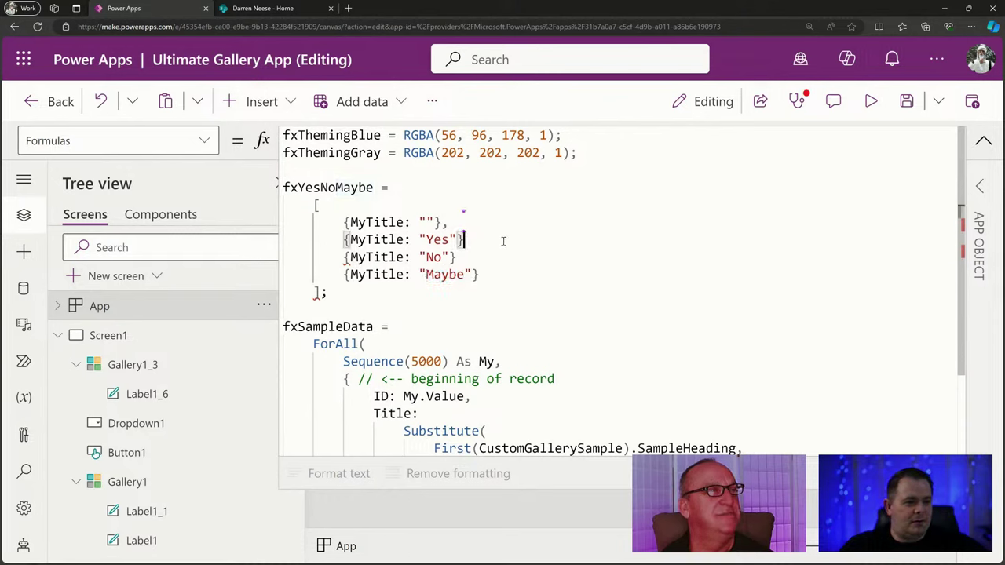
pyautogui.write(',')
pyautogui.press('Down')
pyautogui.write(',')
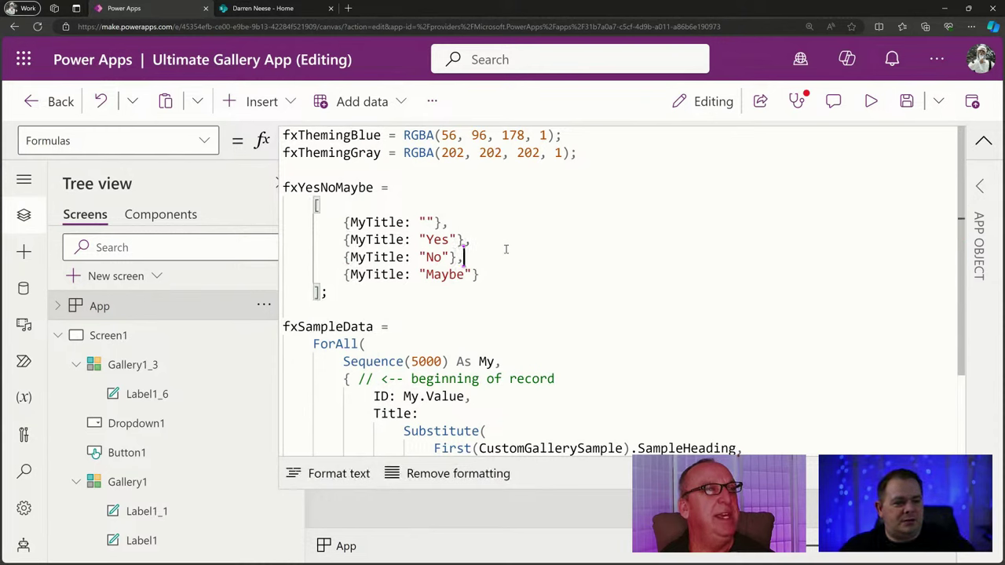
pyautogui.click(494, 292)
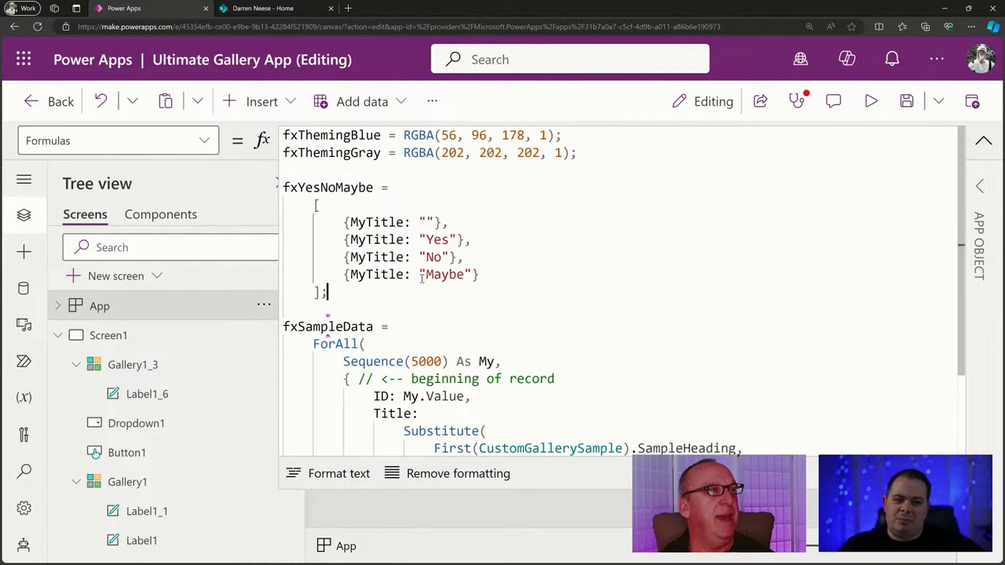
pyautogui.doubleClick(329, 187)
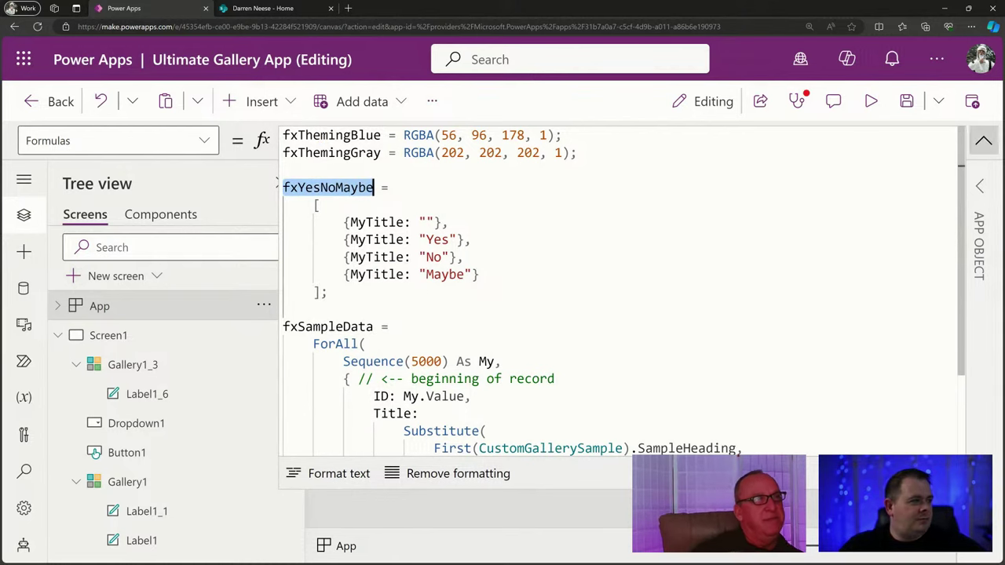
# Select Gallery1_3 and inspect its Items formula and error options.
pyautogui.click(649, 304)
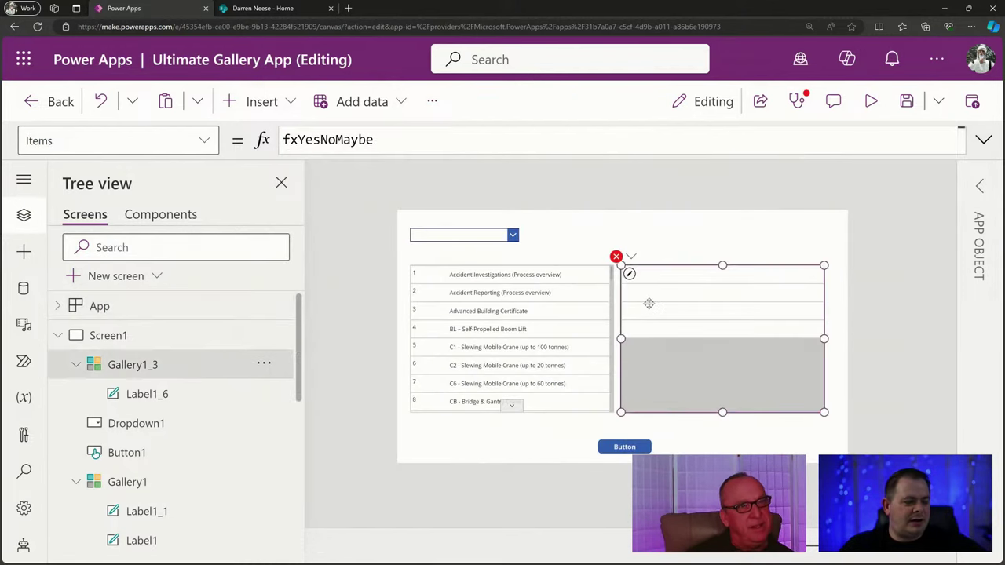
pyautogui.click(394, 142)
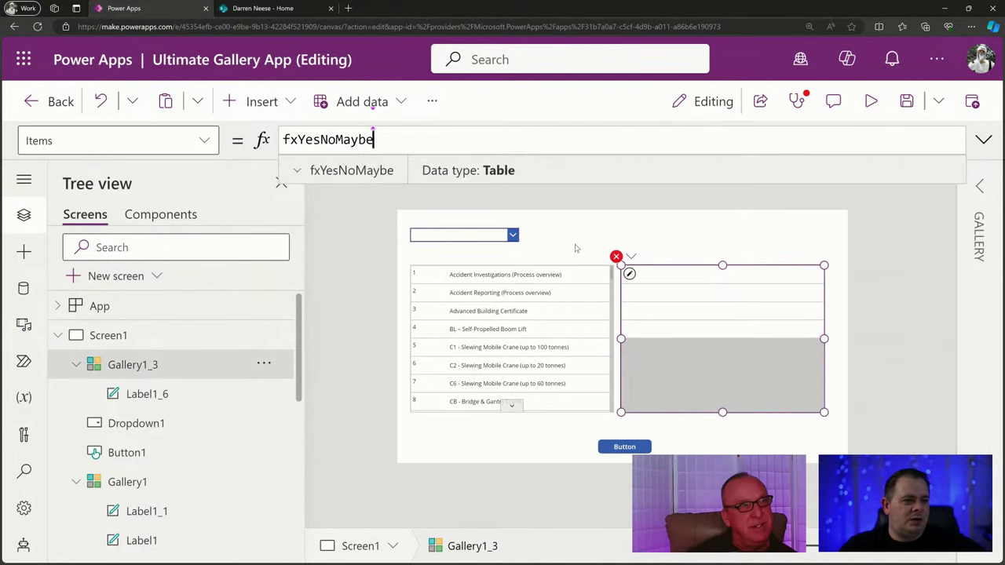
pyautogui.click(632, 256)
# Replace Value with MyTitle in the label's Text formula and save the app.
pyautogui.click(654, 284)
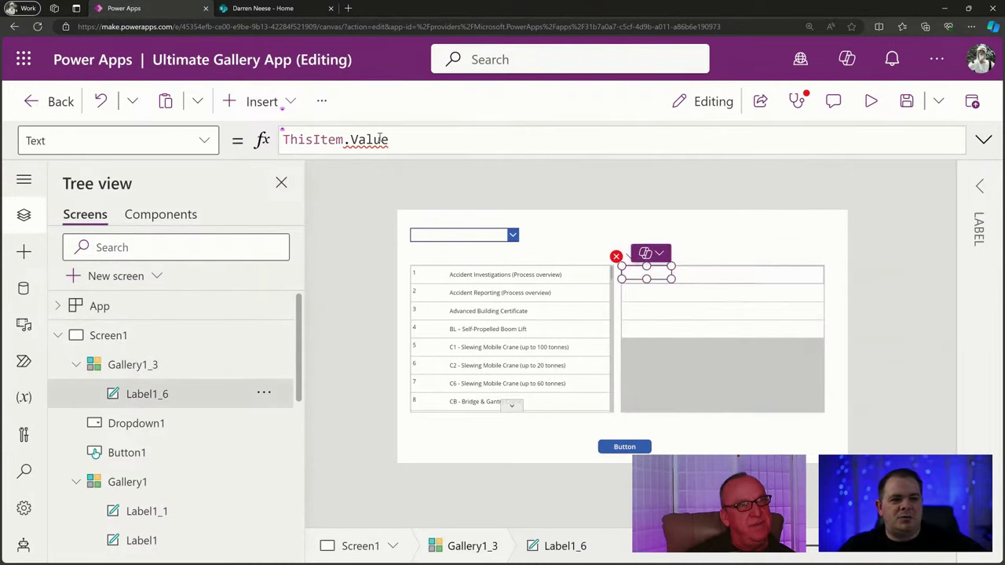
pyautogui.press('BackSpace')
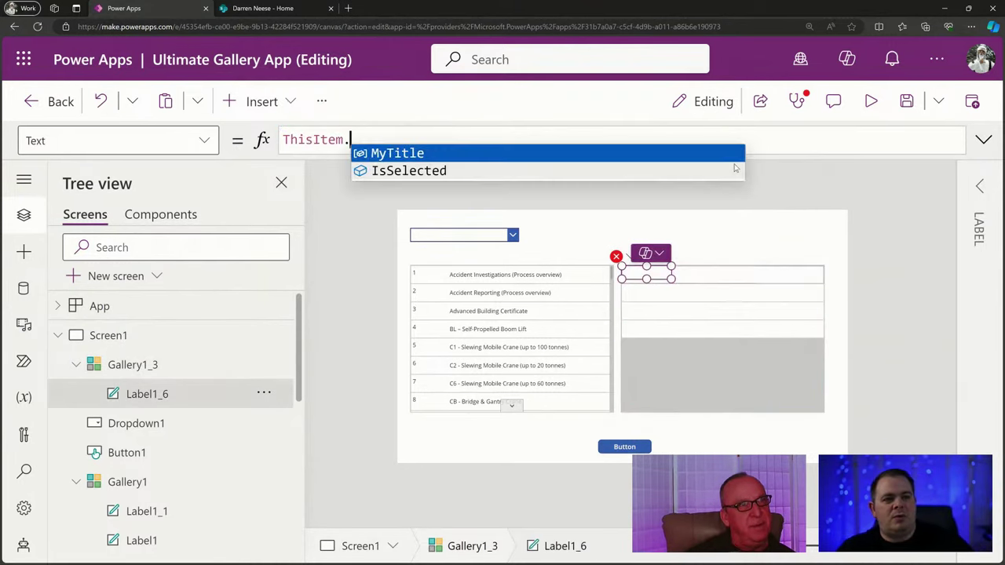
pyautogui.press('Tab')
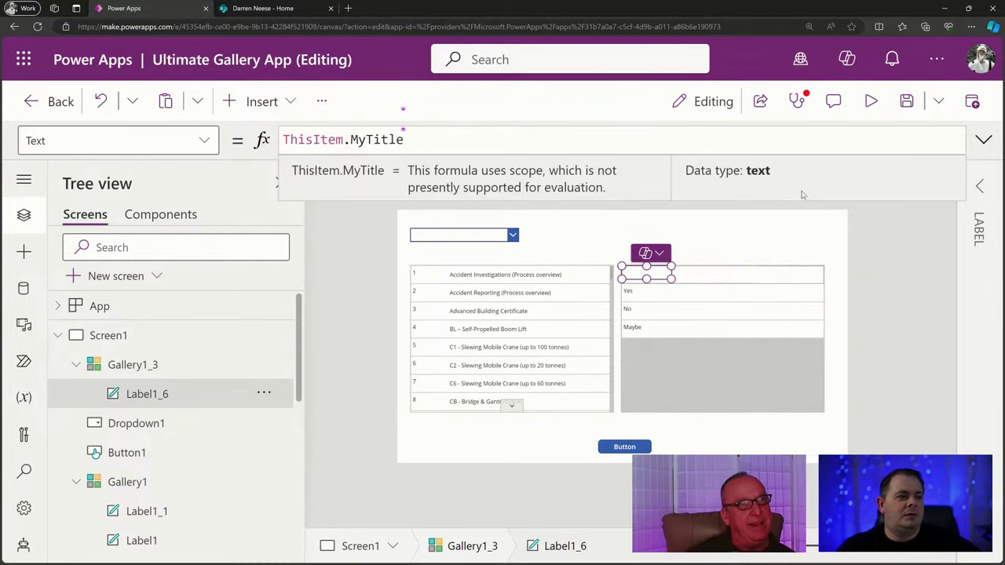
pyautogui.click(868, 235)
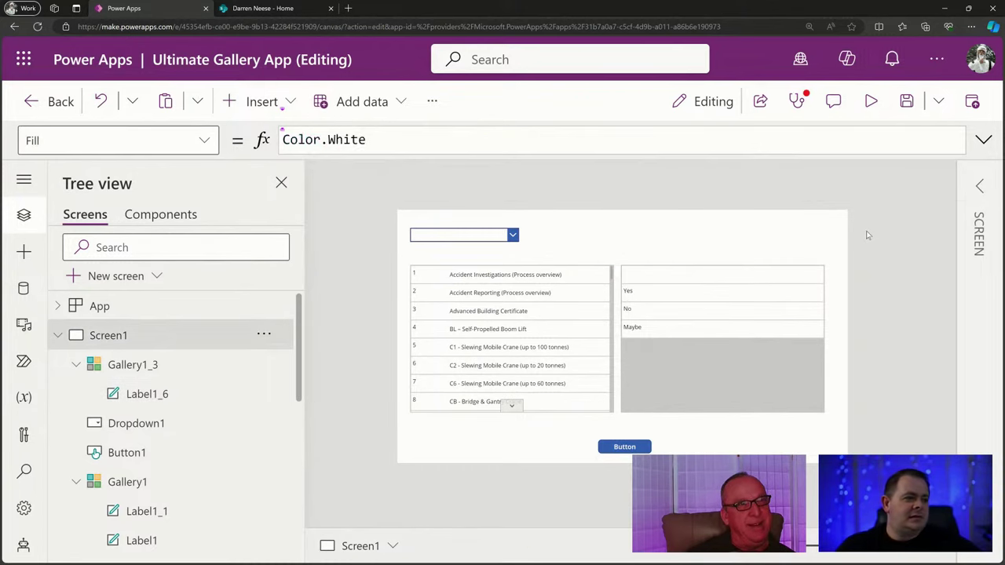
pyautogui.click(907, 101)
# Select App, expand the formula editor and review the fxYesNoMaybe table's brackets and records.
pyautogui.click(141, 310)
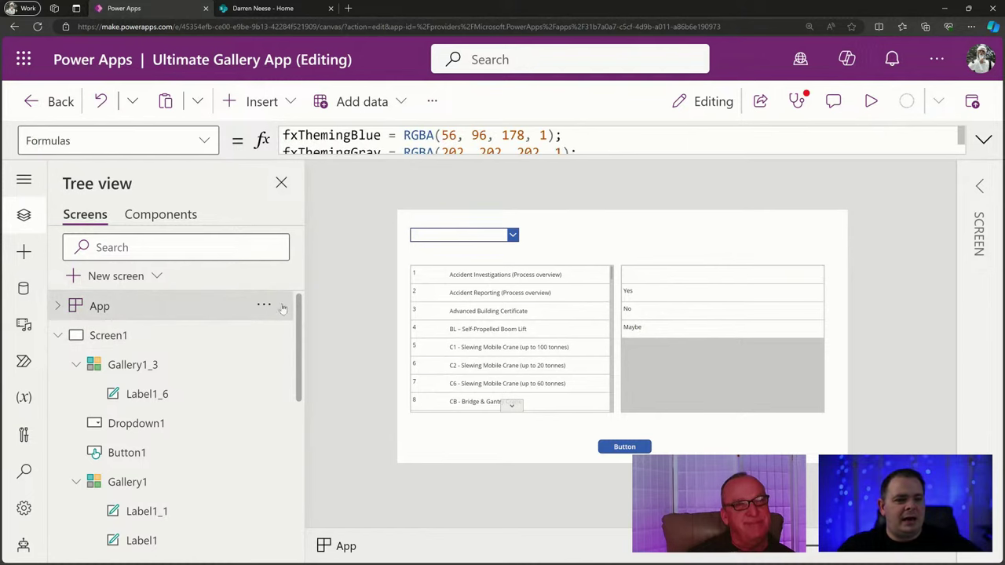
pyautogui.click(983, 142)
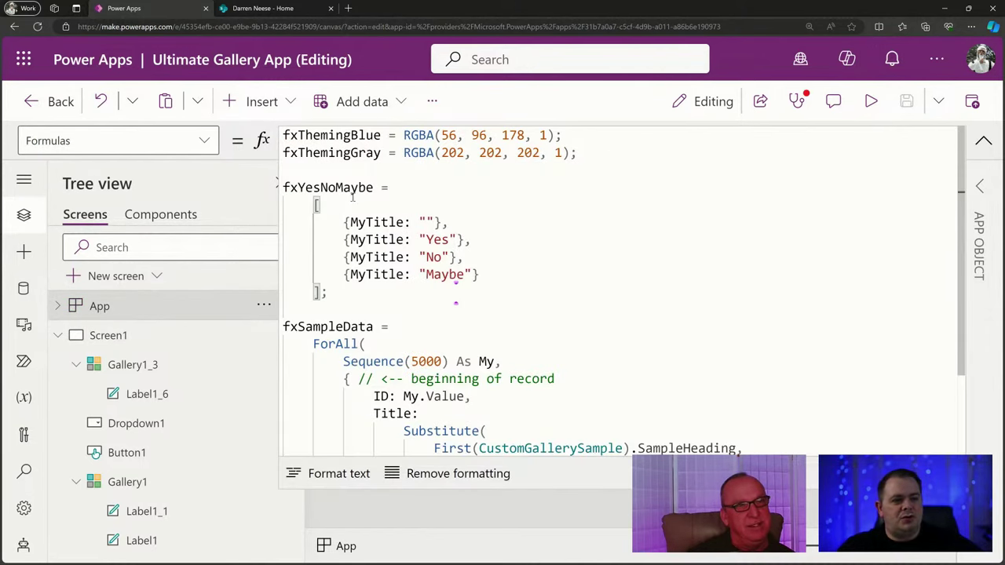
pyautogui.moveTo(325, 208); pyautogui.dragTo(306, 205)
pyautogui.moveTo(328, 292); pyautogui.dragTo(307, 292)
pyautogui.click(465, 275)
pyautogui.moveTo(388, 294); pyautogui.dragTo(283, 204)
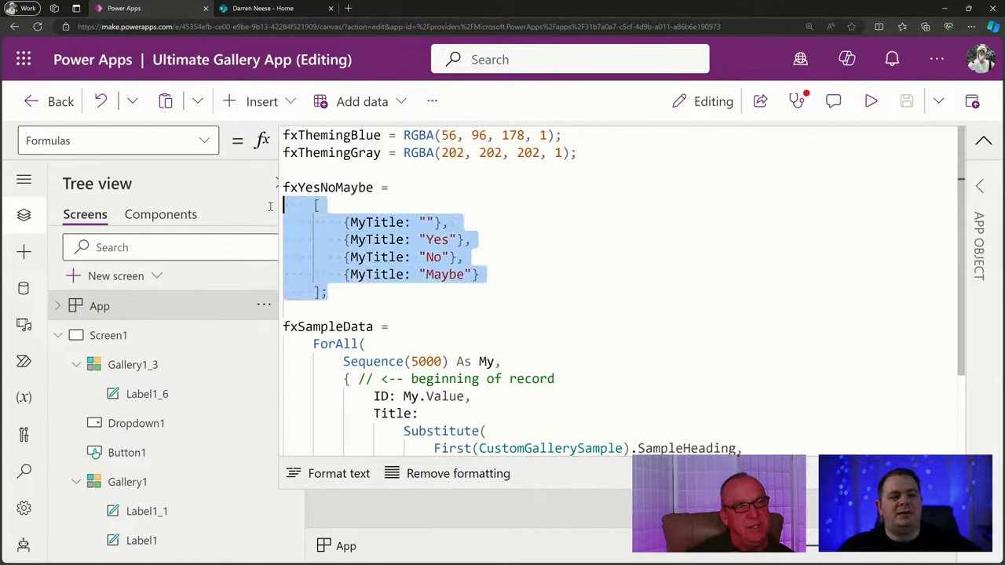
pyautogui.click(432, 222)
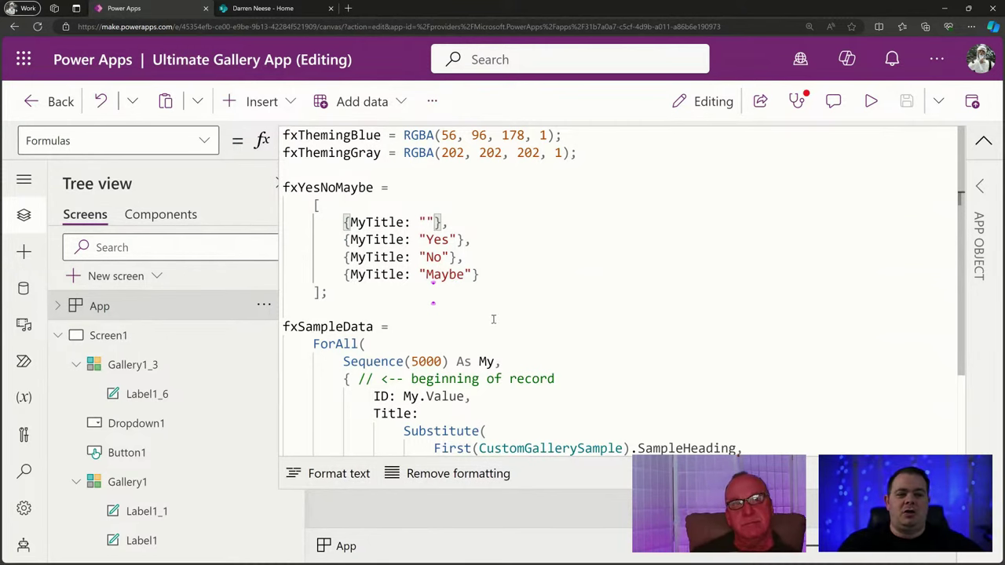
pyautogui.click(515, 269)
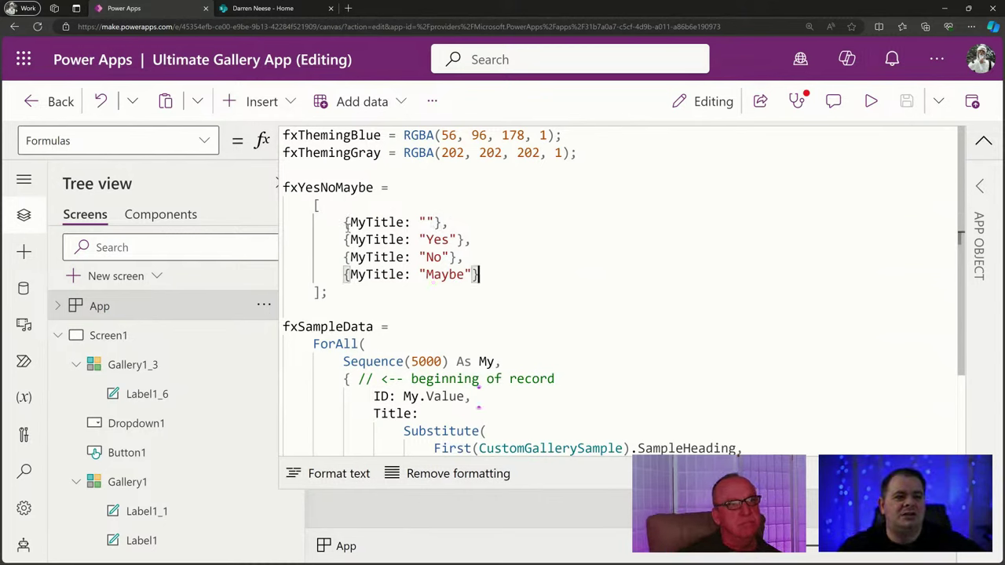
# Spread the first {MyTitle: ""} record so MyTitle and its closing brace sit on separate lines.
pyautogui.click(347, 219)
pyautogui.press('Return')
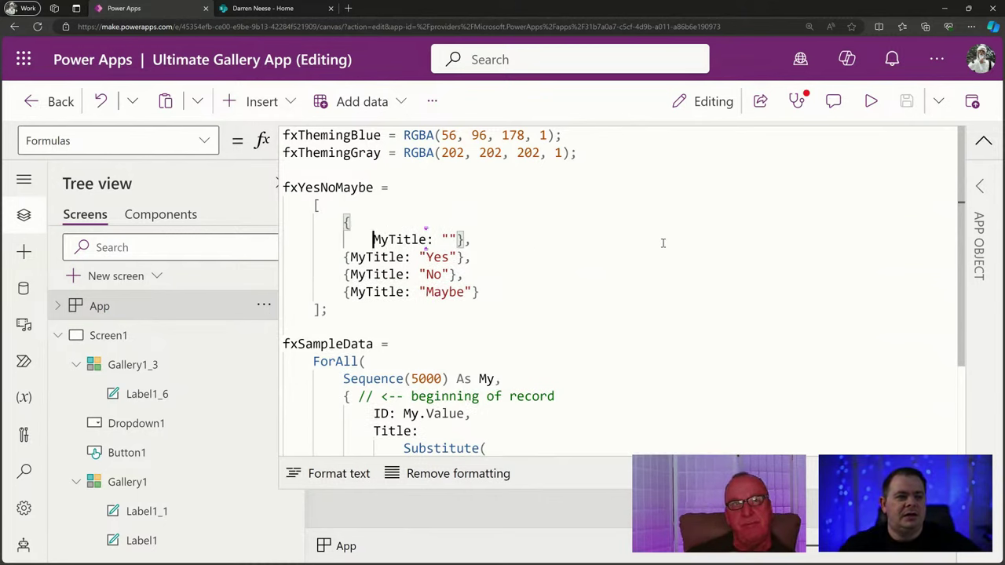
pyautogui.press('End')
pyautogui.press('Left')
pyautogui.press('Left')
pyautogui.press('Left')
pyautogui.press('Return')
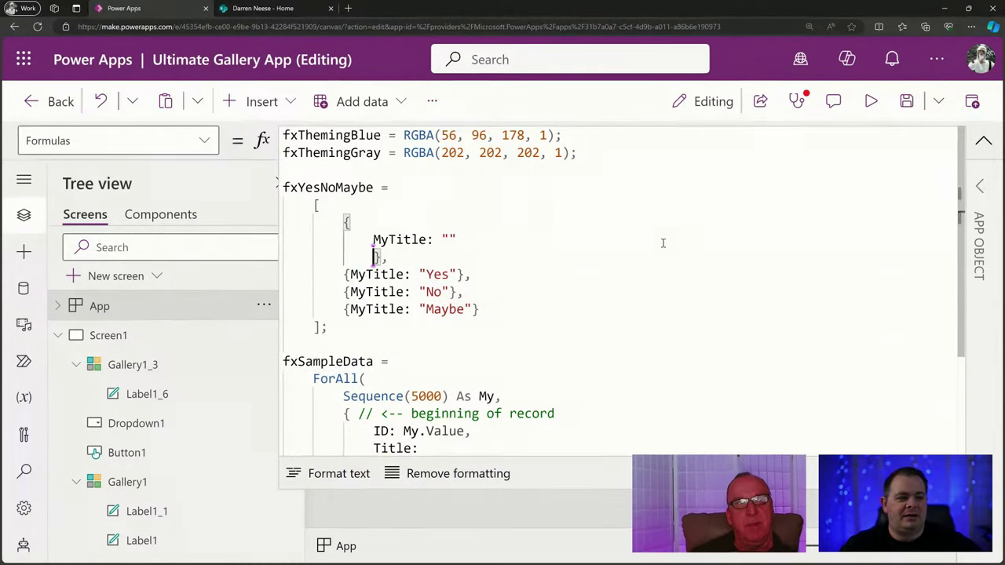
pyautogui.press('BackSpace')
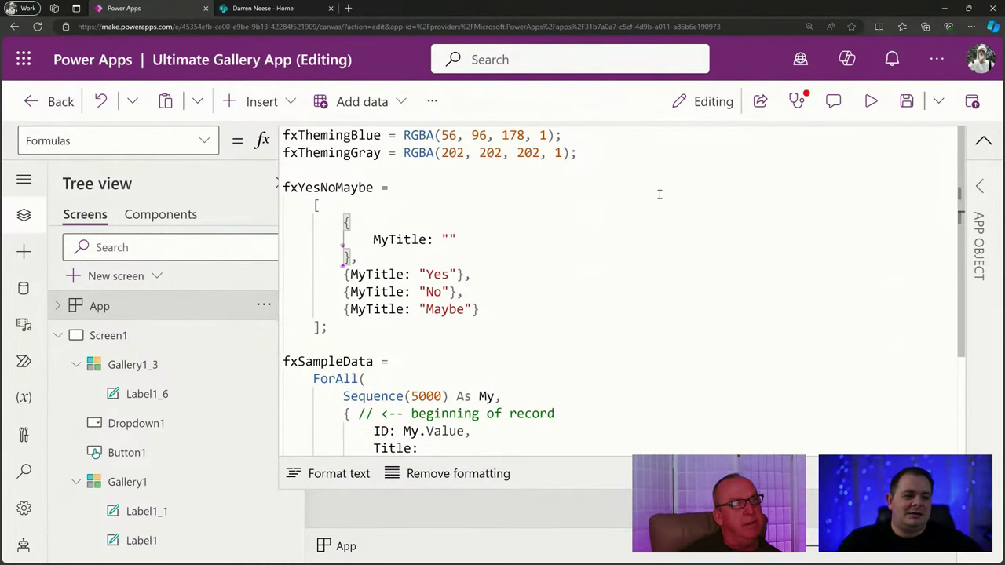
pyautogui.click(633, 308)
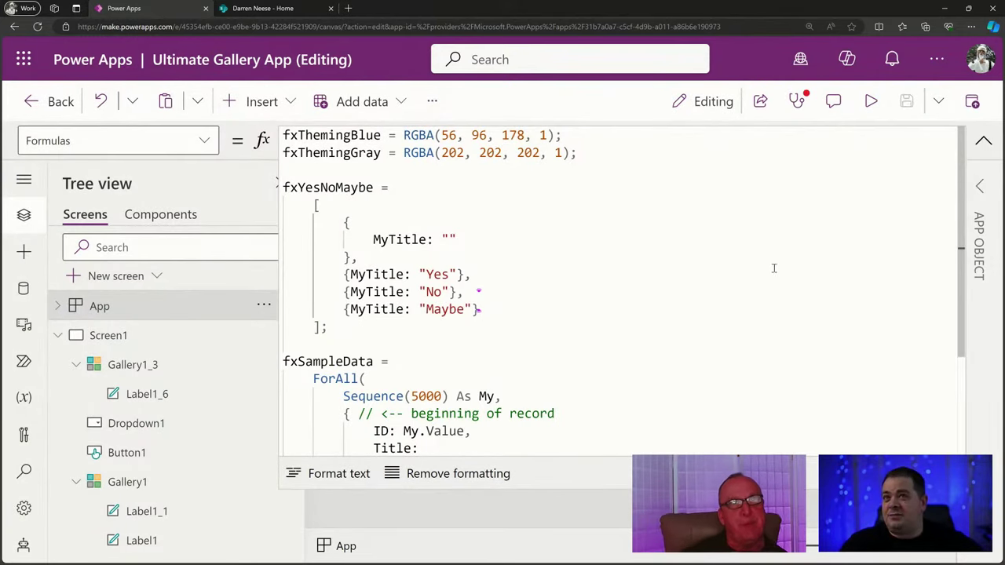
pyautogui.click(984, 140)
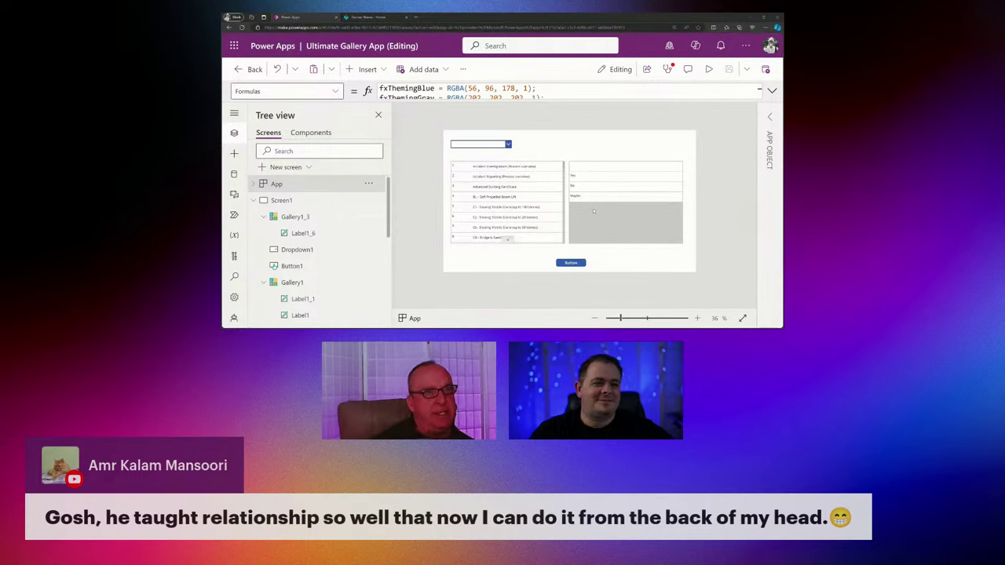
# Select Gallery1_3 to show its Items set to fxYesNoMaybe.
pyautogui.click(664, 173)
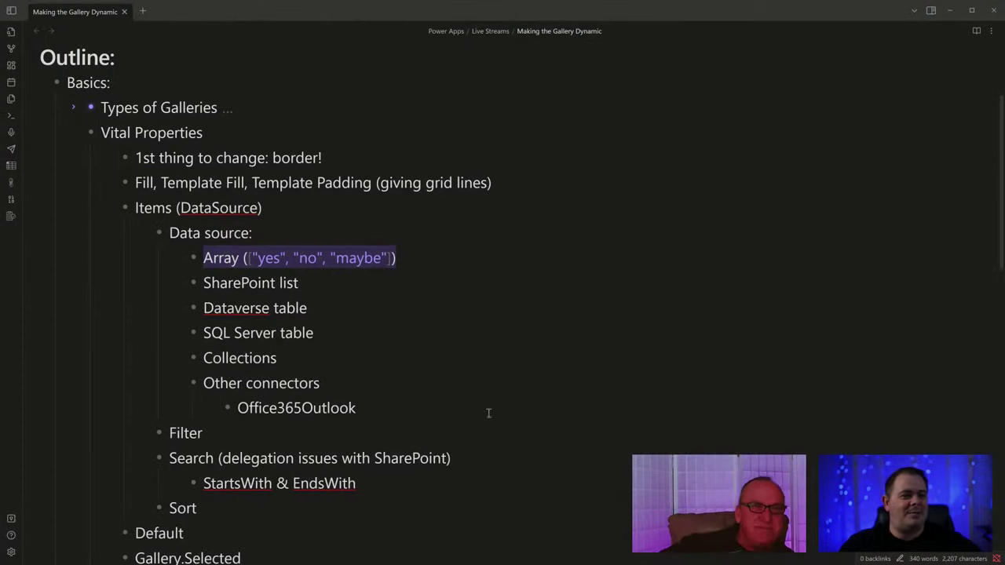
# Change the Array data-source note to read 'Array/Table with square brackets'.
pyautogui.click(445, 258)
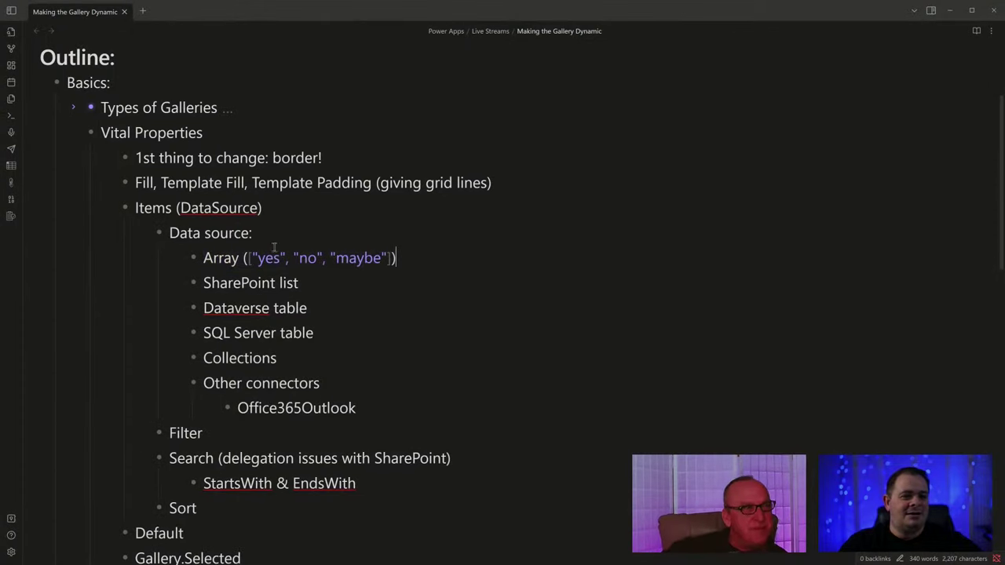
pyautogui.click(214, 258)
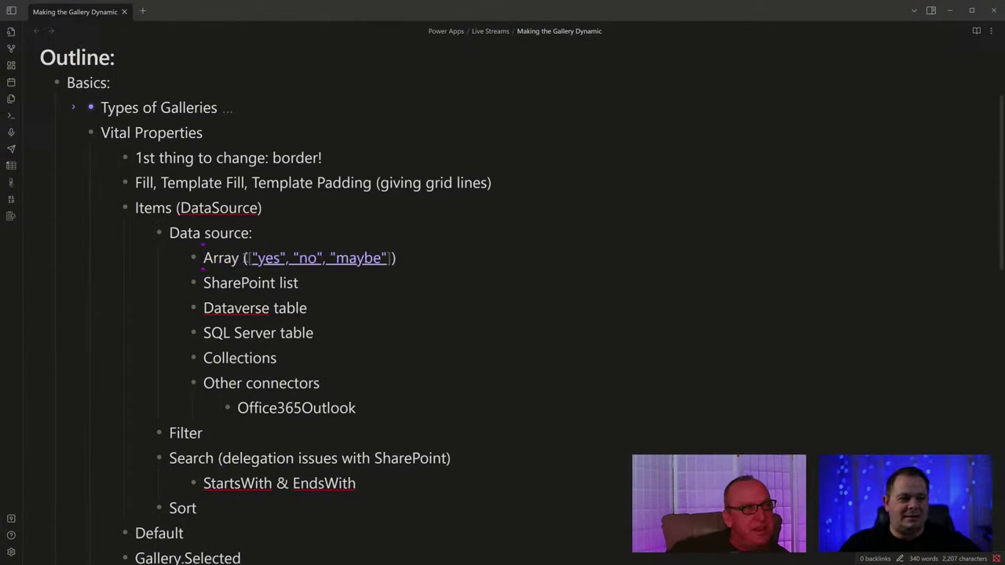
pyautogui.hotkey('ctrl', 'Right')
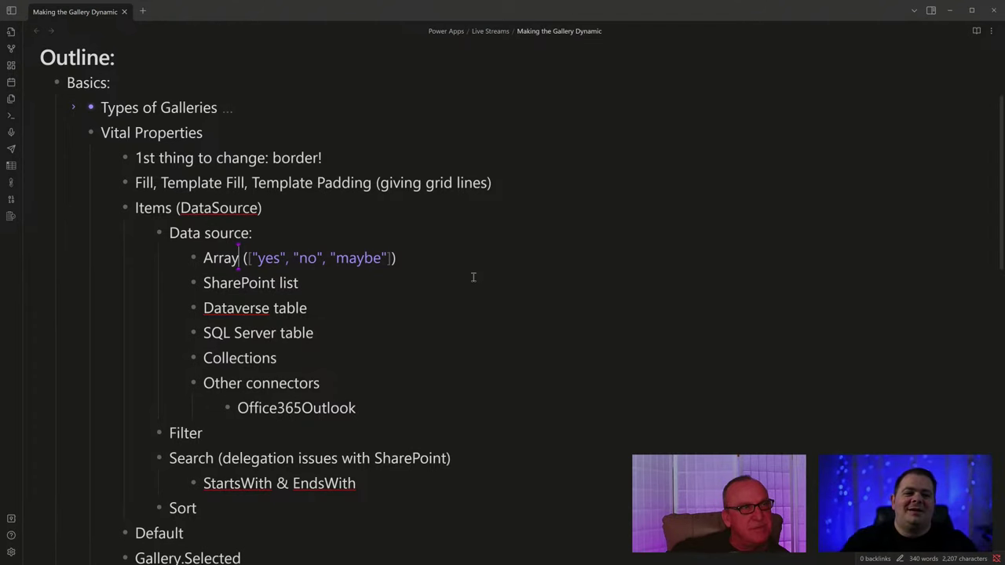
pyautogui.write('/Table')
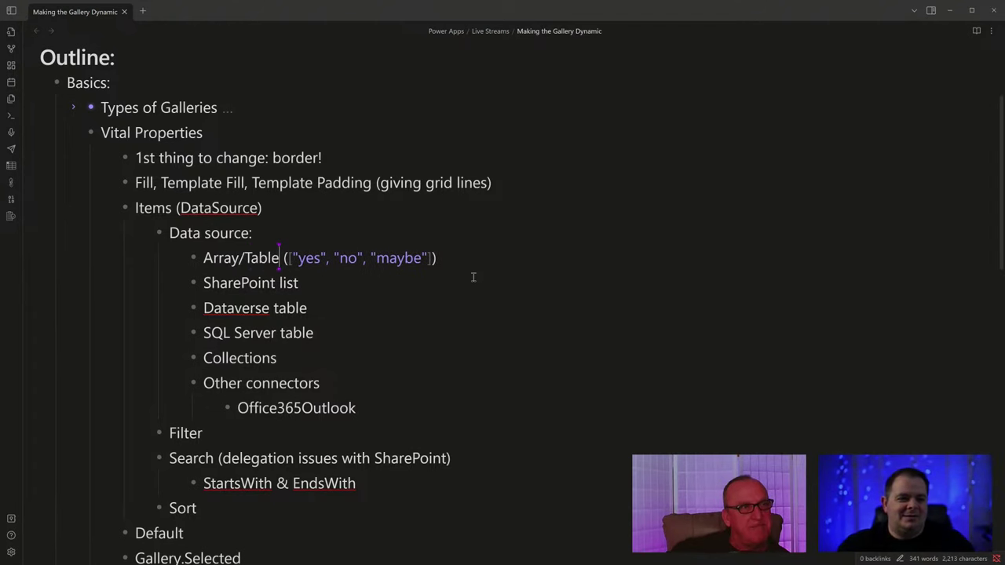
pyautogui.write(' with ')
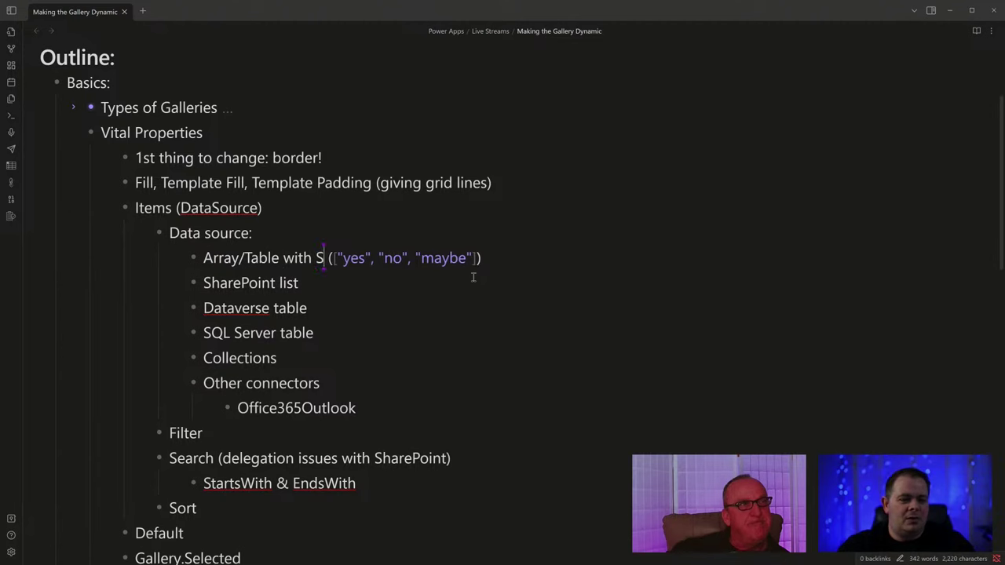
pyautogui.write('square bra')
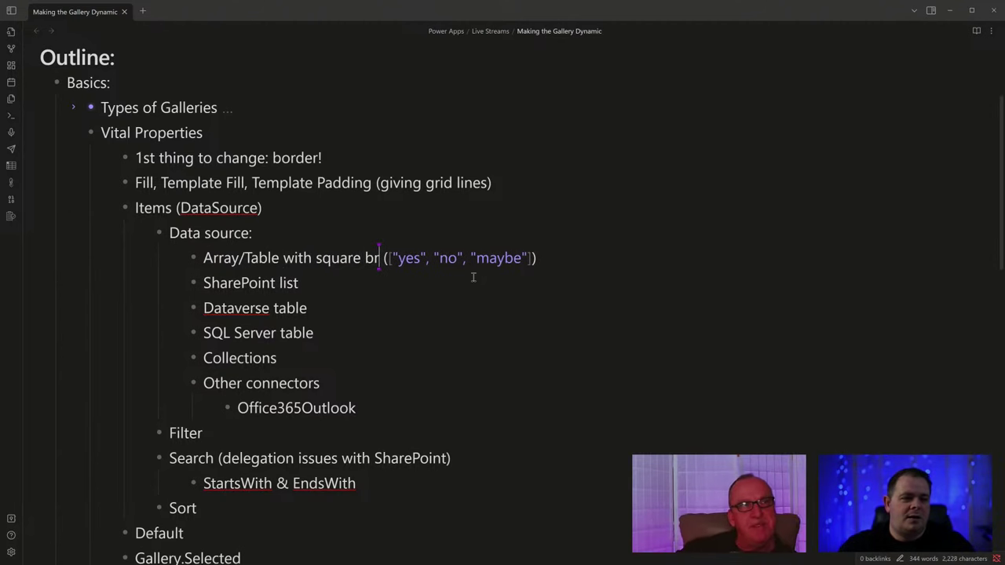
pyautogui.write('ckets')
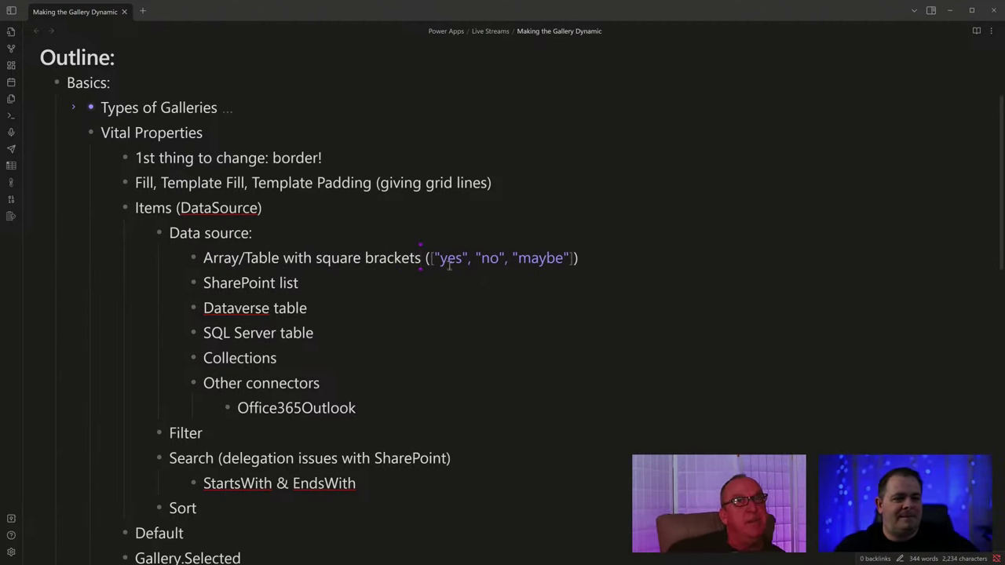
# Review the other data-source entries, fold the Data source branch and minimize Obsidian.
pyautogui.moveTo(299, 283); pyautogui.dragTo(210, 283)
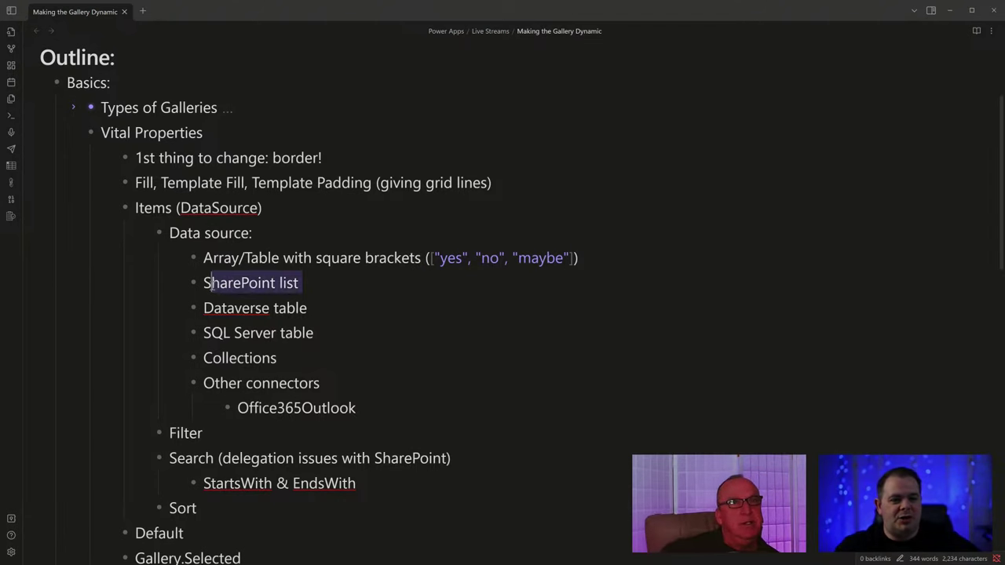
pyautogui.click(357, 314)
pyautogui.moveTo(204, 333); pyautogui.dragTo(323, 332)
pyautogui.click(297, 362)
pyautogui.click(391, 408)
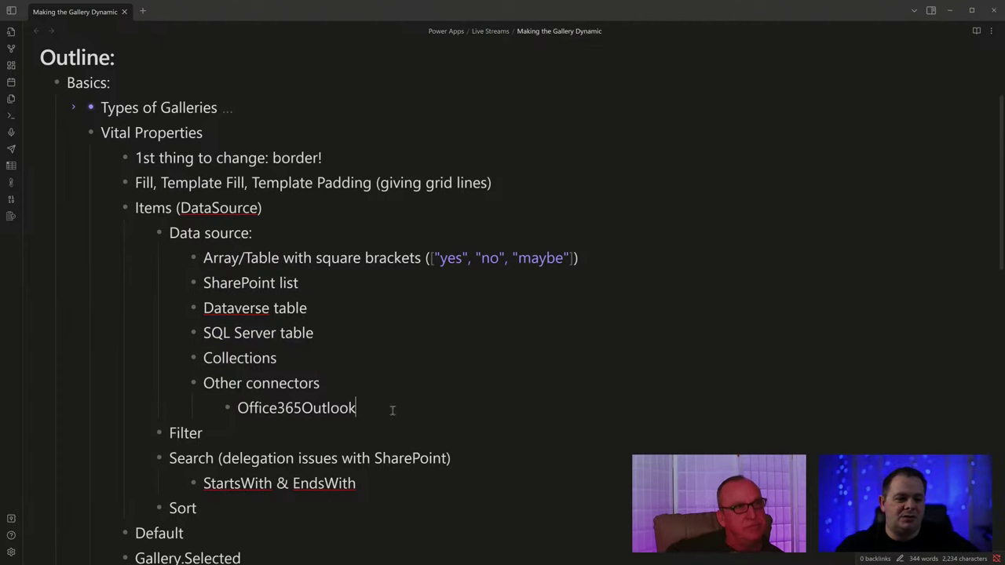
pyautogui.click(142, 233)
pyautogui.moveTo(229, 234); pyautogui.dragTo(185, 236)
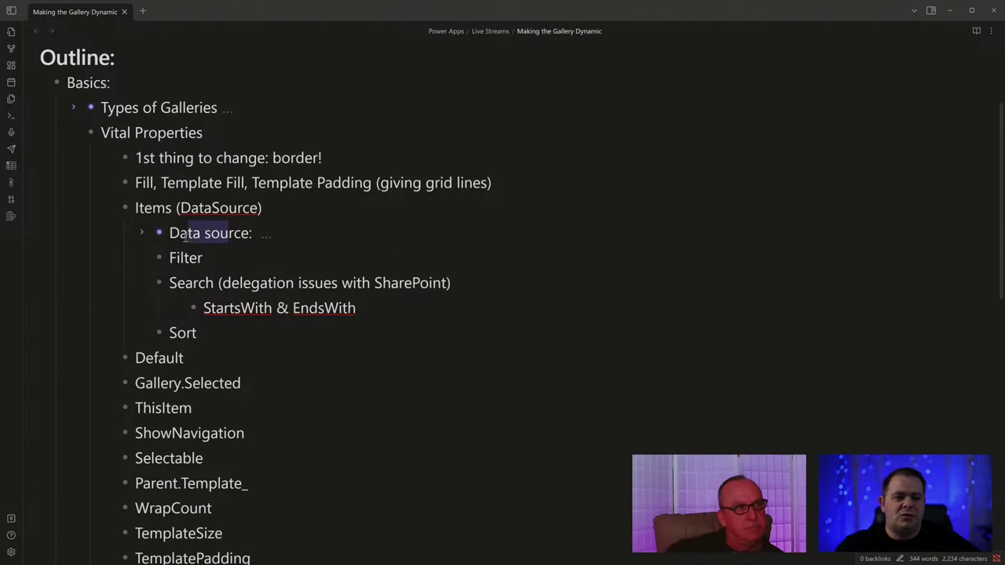
pyautogui.moveTo(220, 332); pyautogui.dragTo(51, 267)
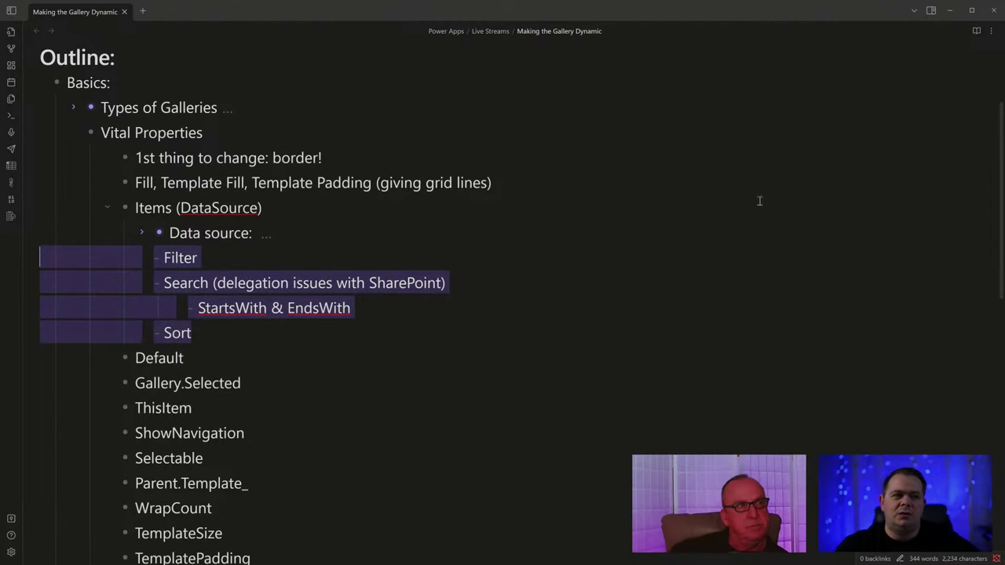
pyautogui.click(950, 11)
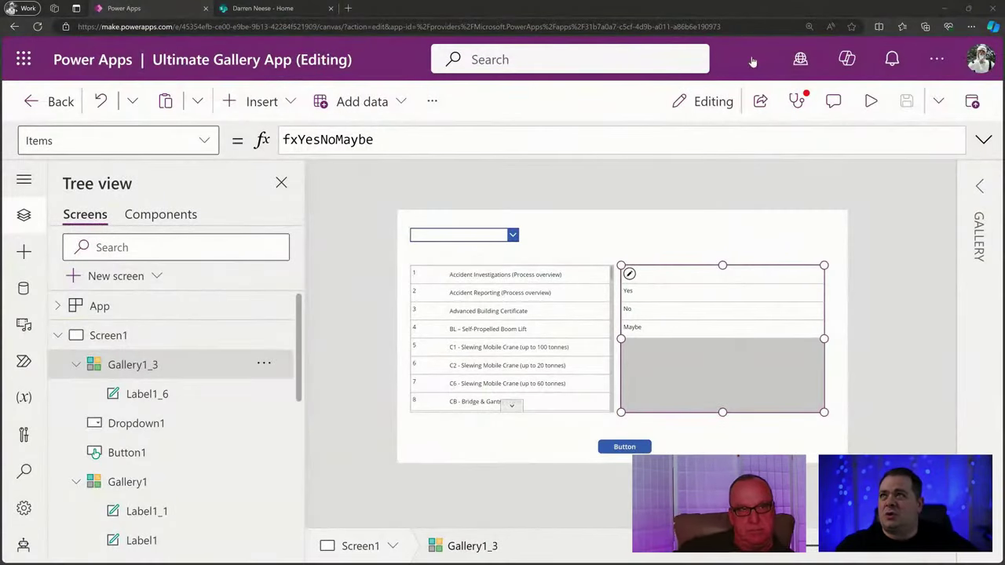
pyautogui.click(510, 336)
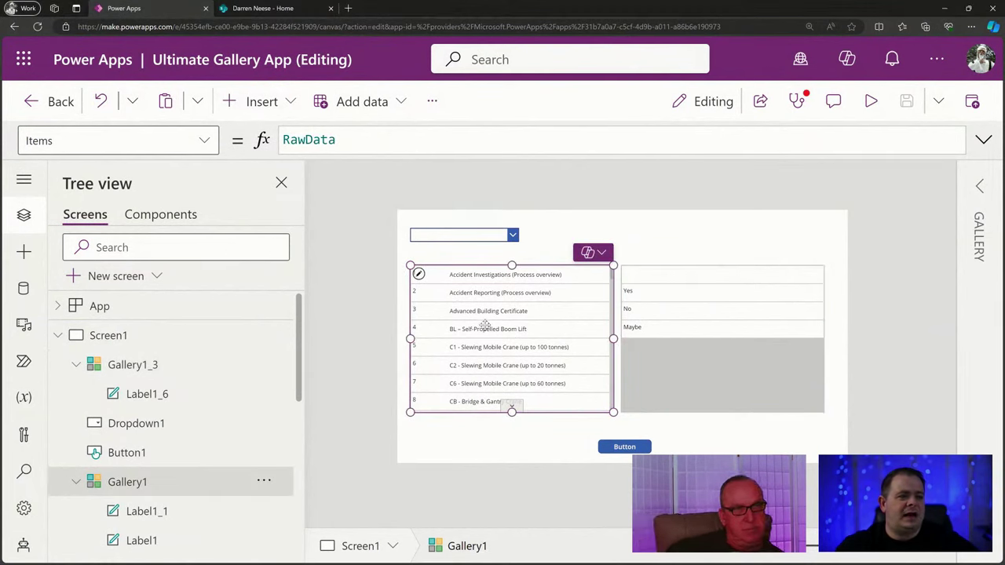
pyautogui.doubleClick(333, 139)
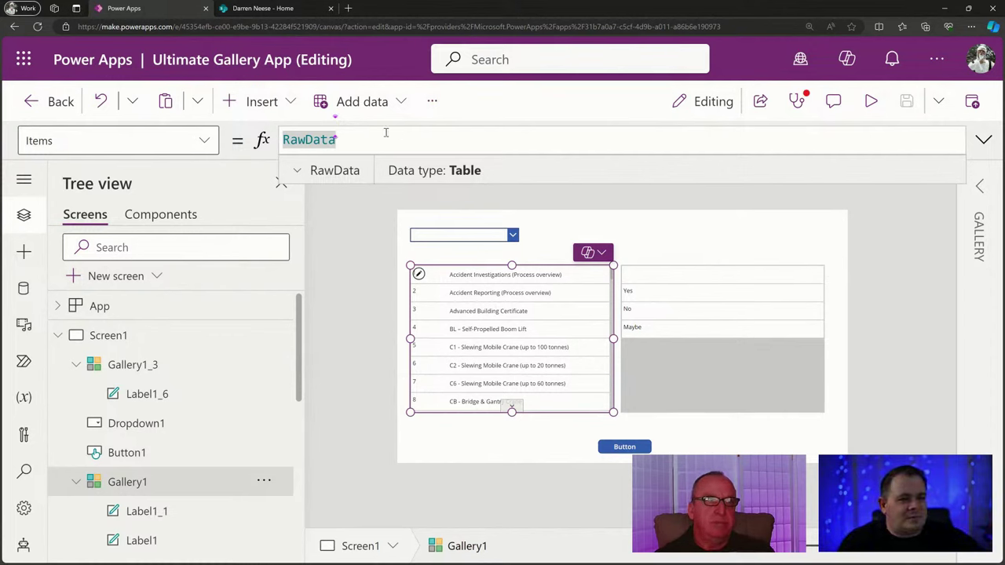
pyautogui.click(502, 278)
# Change Label1_1's Text from the Title field to ThisItem.'Created By'.DisplayName.
pyautogui.click(378, 127)
pyautogui.press('BackSpace')
pyautogui.press('BackSpace')
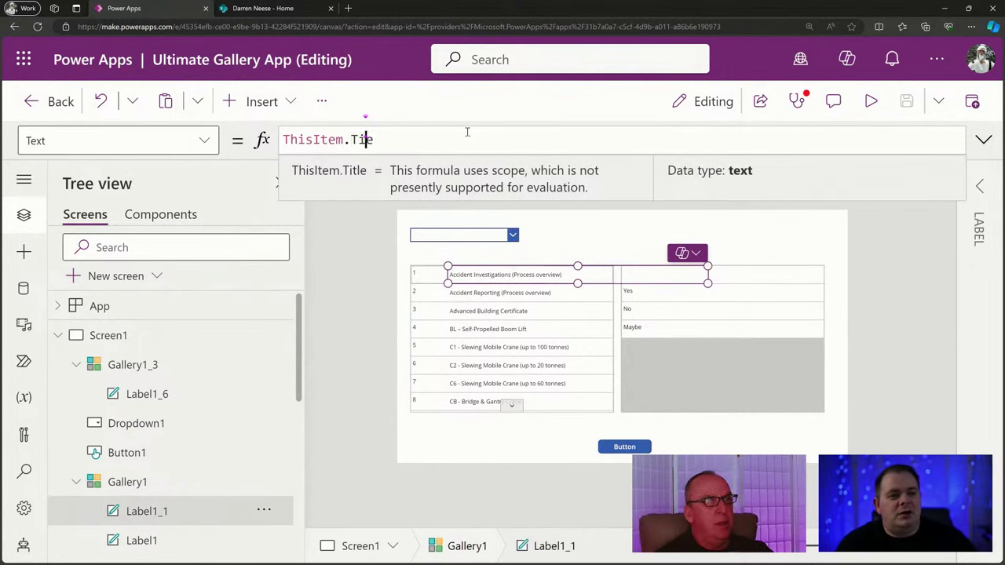
pyautogui.press('Left')
pyautogui.press('Left')
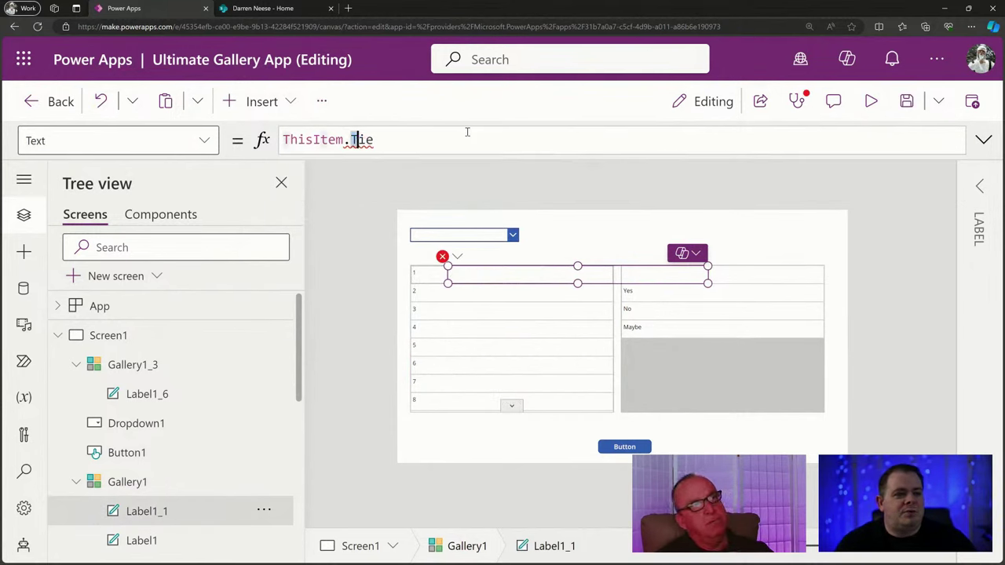
pyautogui.press('Delete')
pyautogui.press('Delete')
pyautogui.press('Delete')
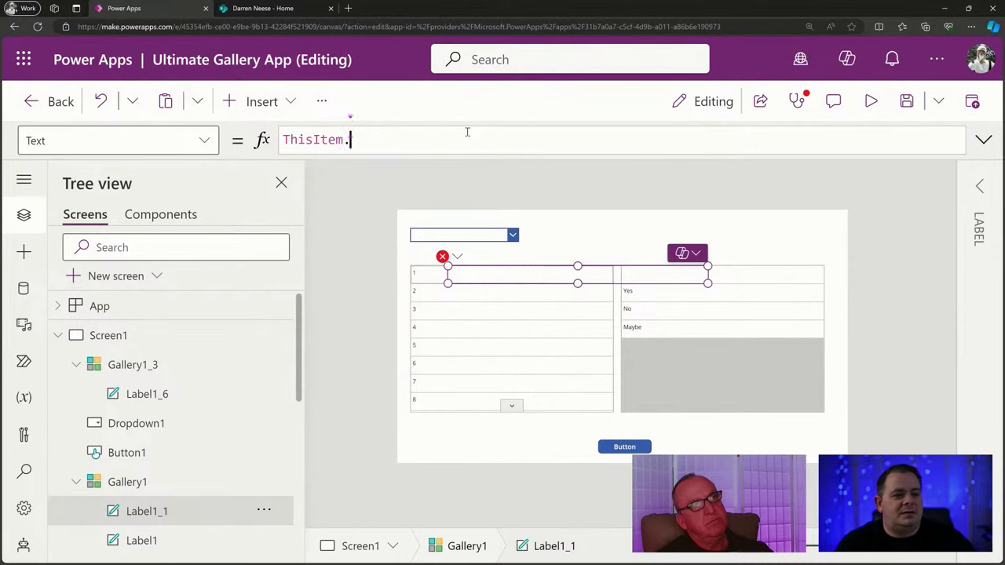
pyautogui.write('cre')
pyautogui.press('Down')
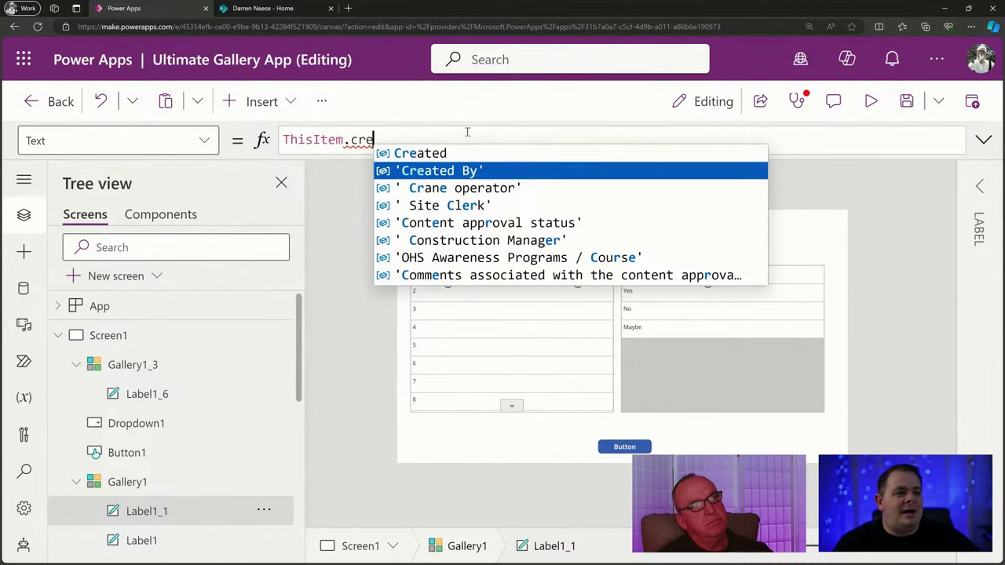
pyautogui.press('Tab')
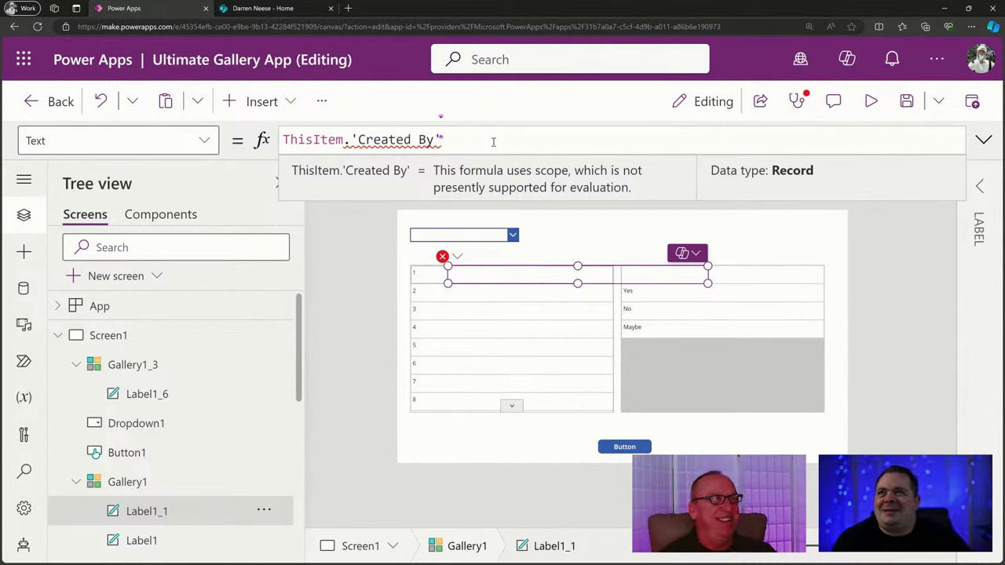
pyautogui.write('.')
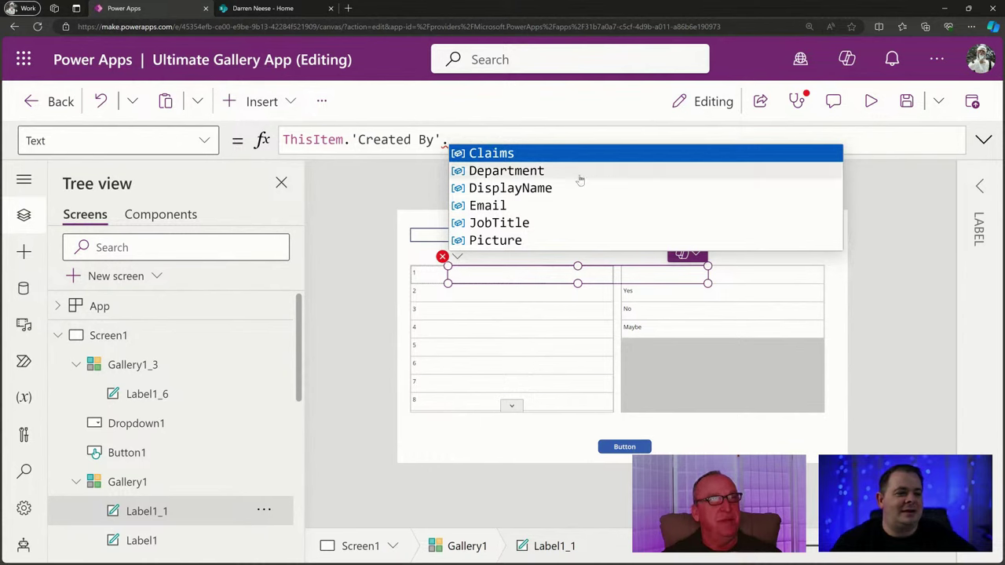
pyautogui.click(510, 188)
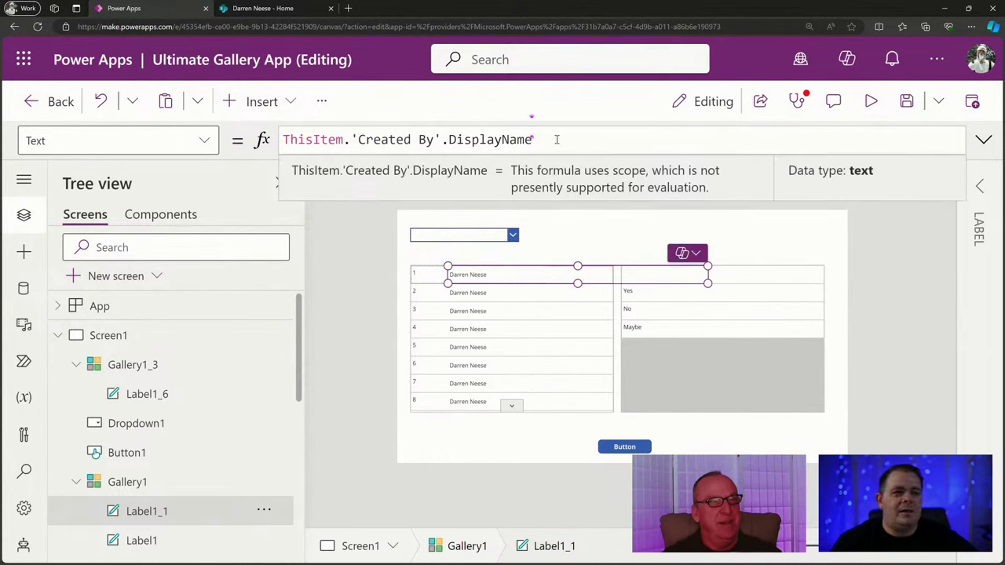
pyautogui.moveTo(556, 139); pyautogui.dragTo(276, 139)
pyautogui.hotkey('ctrl', 'c')
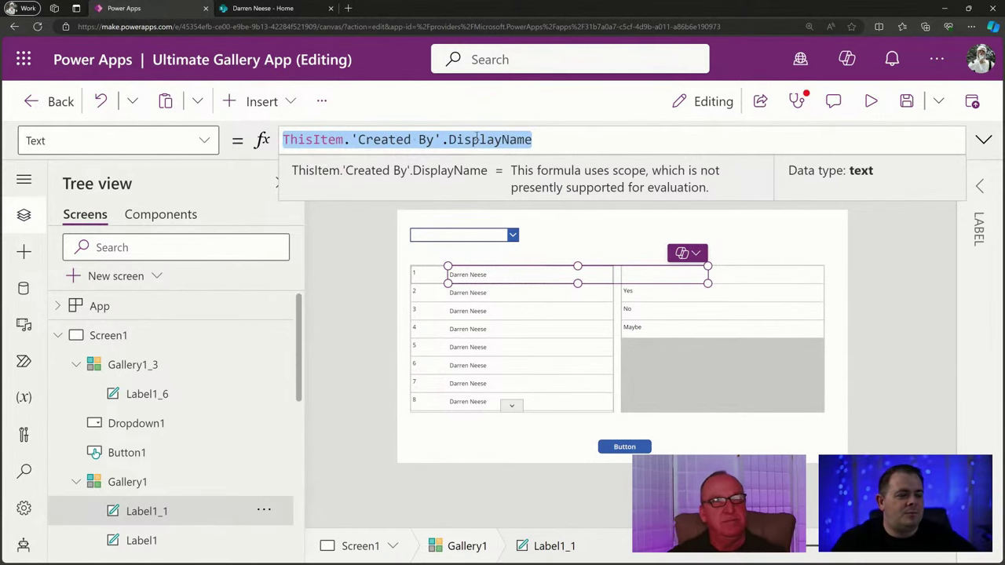
pyautogui.click(527, 306)
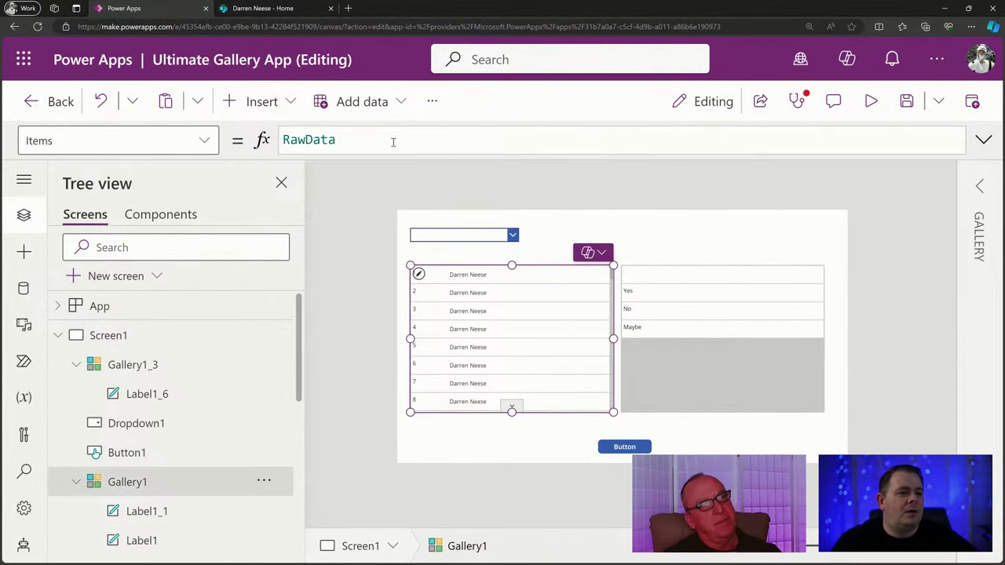
# Wrap RawData in a Filter( call in Gallery1's Items formula.
pyautogui.doubleClick(336, 140)
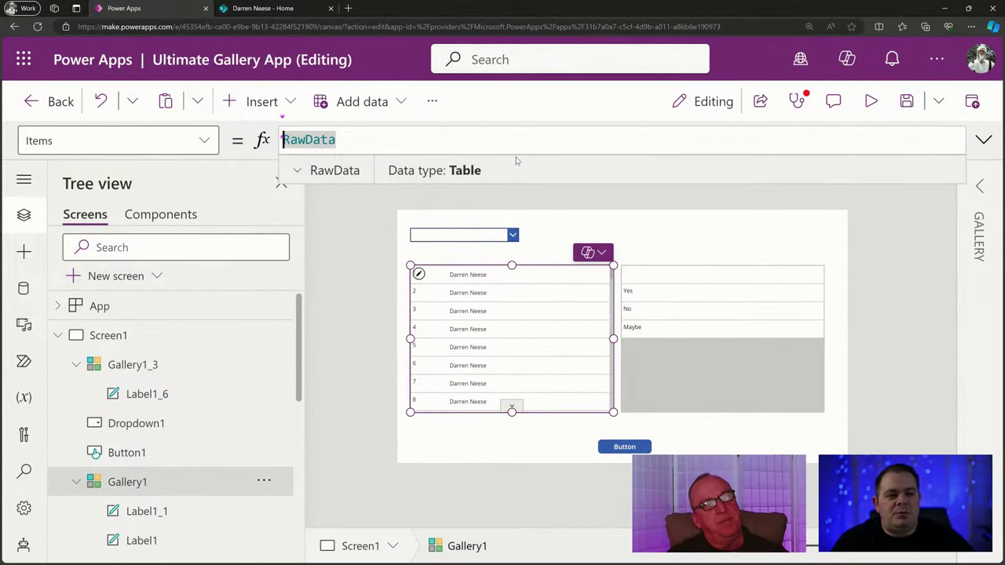
pyautogui.write('Filter(')
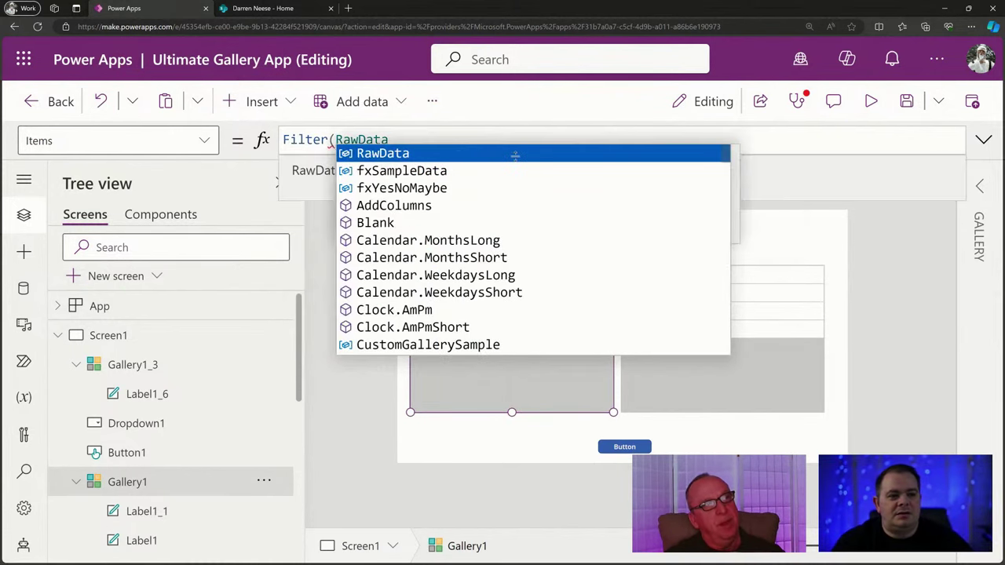
pyautogui.press('End')
pyautogui.write(',')
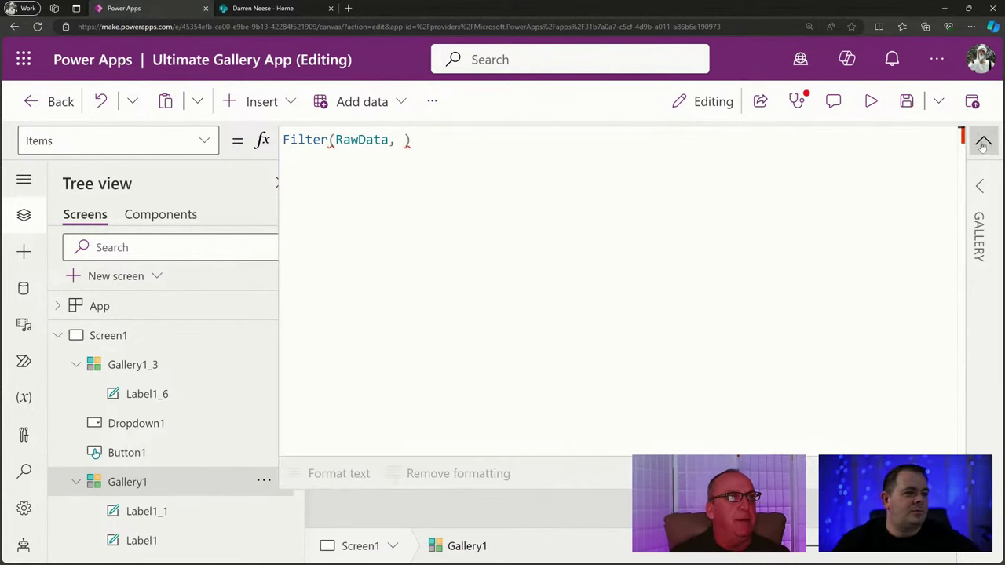
# Lay the Filter formula out over multiple lines with an empty condition line after RawData.
pyautogui.click(983, 140)
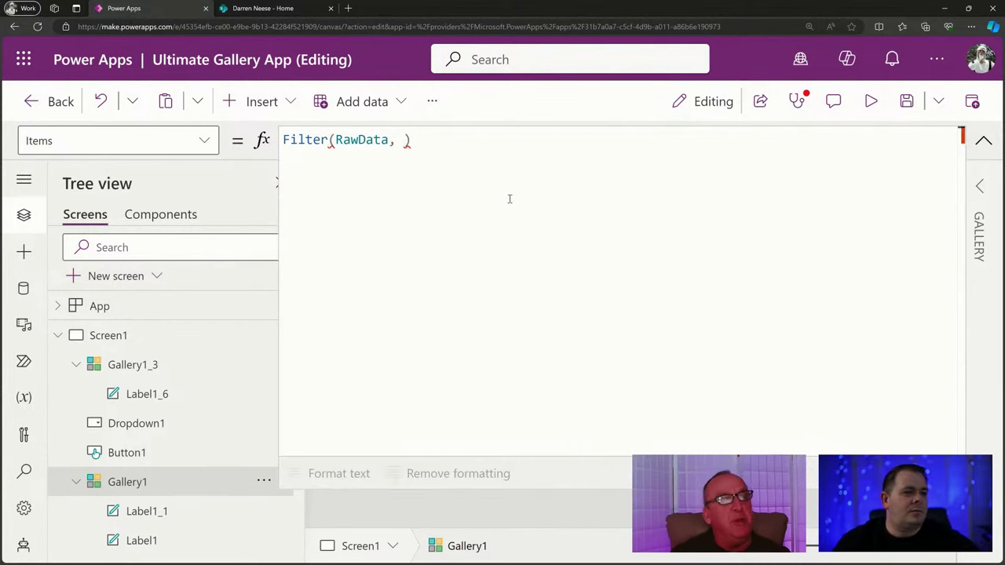
pyautogui.click(336, 140)
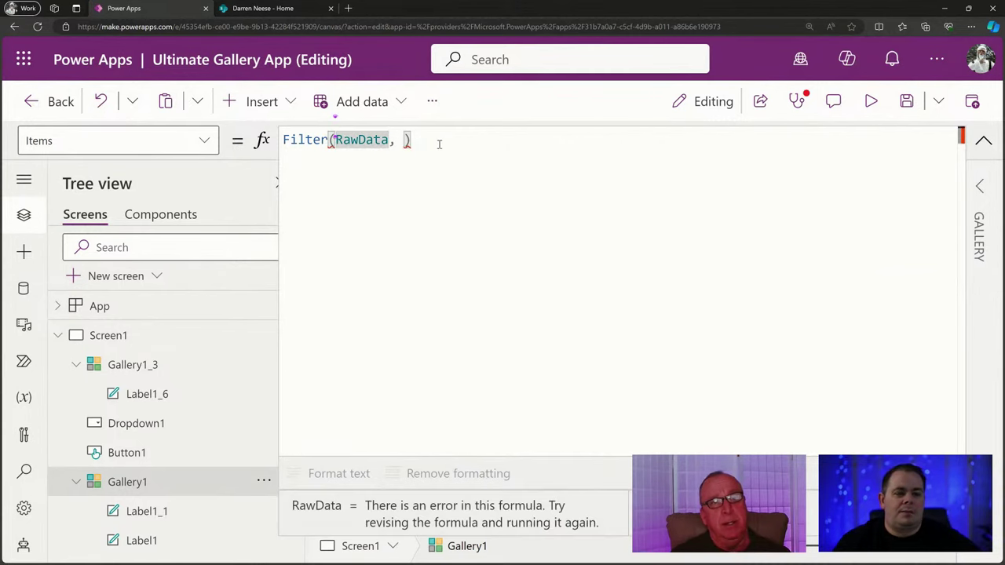
pyautogui.press('Return')
pyautogui.press('End')
pyautogui.press('Left')
pyautogui.press('Return')
pyautogui.press('BackSpace')
pyautogui.click(439, 144)
pyautogui.press('Return')
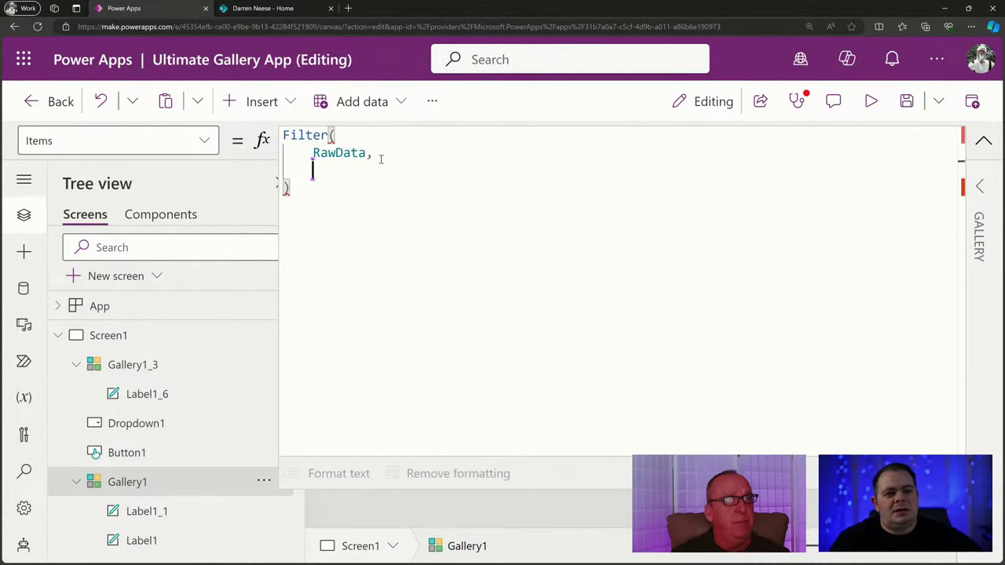
# Inspect the error flagged on RawData in the Filter formula.
pyautogui.doubleClick(336, 153)
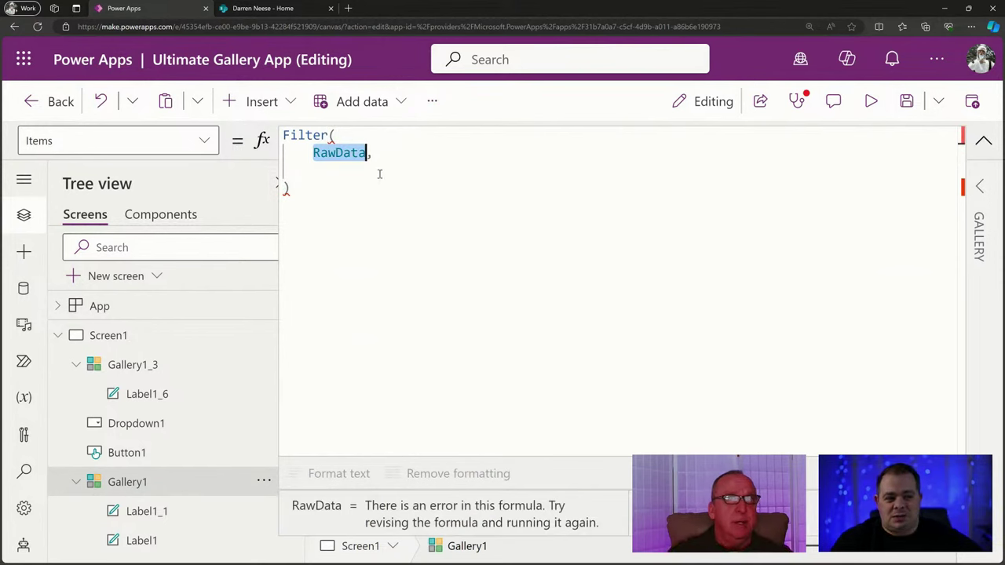
pyautogui.click(379, 173)
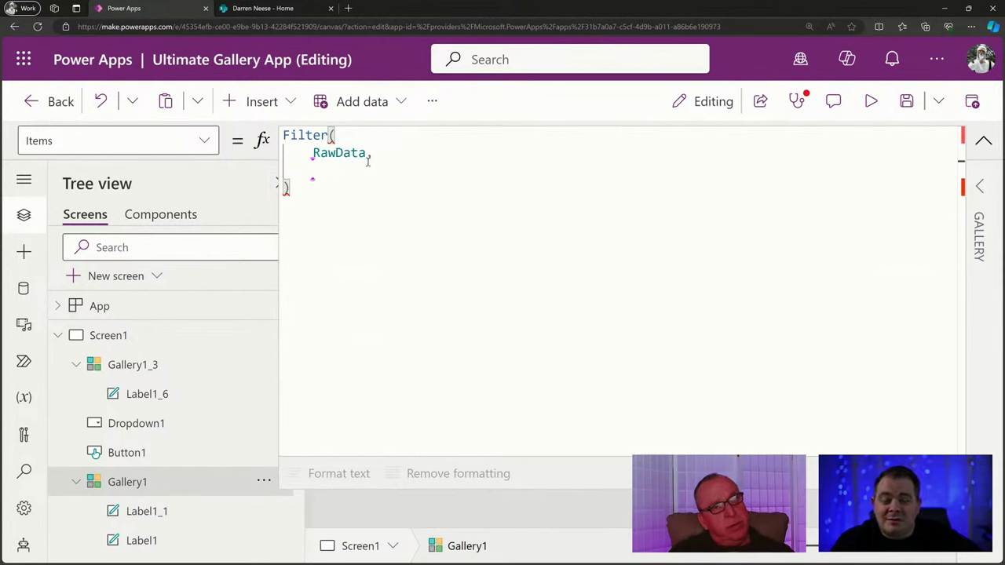
pyautogui.doubleClick(348, 153)
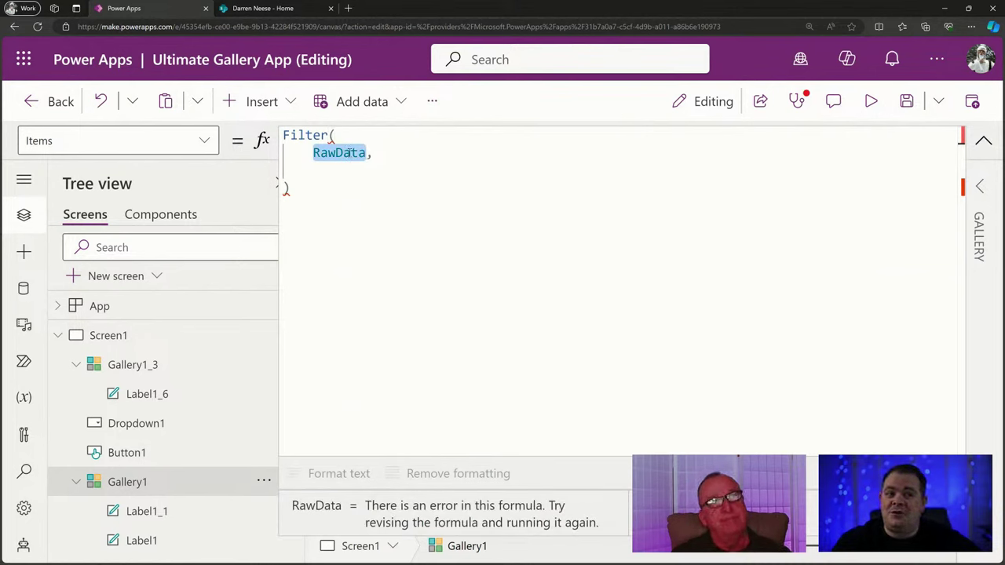
pyautogui.click(350, 170)
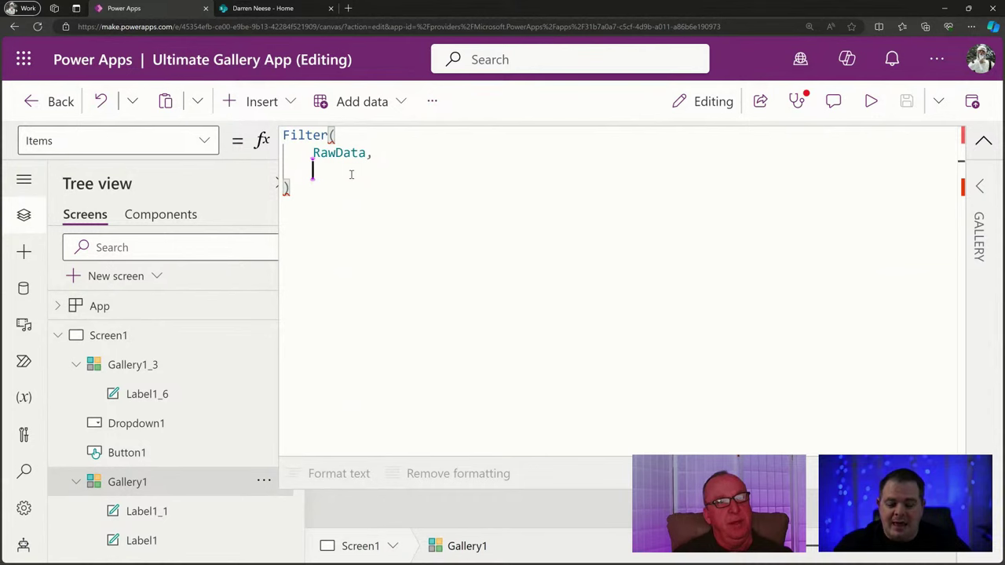
# Paste the 'Created By'.DisplayName condition and strip its ThisItem. prefix.
pyautogui.write('C')
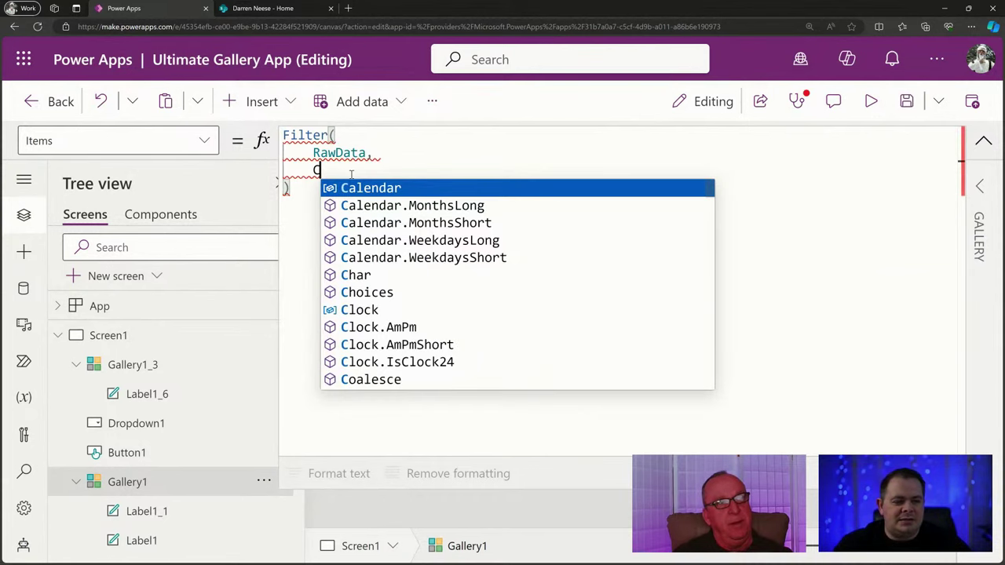
pyautogui.write('r')
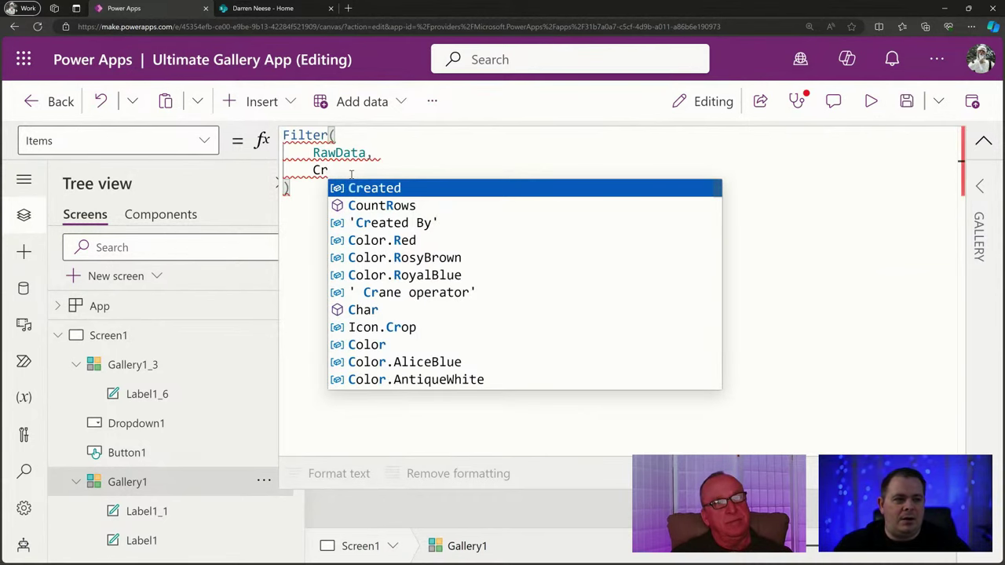
pyautogui.press('BackSpace')
pyautogui.press('BackSpace')
pyautogui.hotkey('ctrl', 'v')
pyautogui.press('Home')
pyautogui.hotkey('ctrl', 'shift', 'Right')
pyautogui.hotkey('shift', 'Right')
pyautogui.press('BackSpace')
pyautogui.press('End')
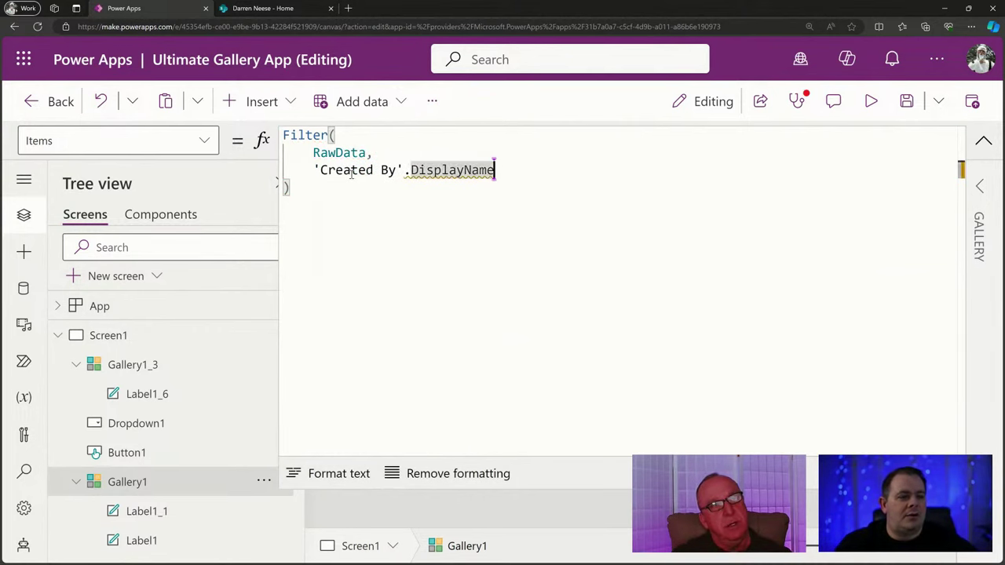
pyautogui.hotkey('ctrl', 'shift', 'Left')
pyautogui.hotkey('shift', 'Left')
# Change the condition to 'Created By'.Email = a partial form of the user's e-mail address.
pyautogui.write('.E')
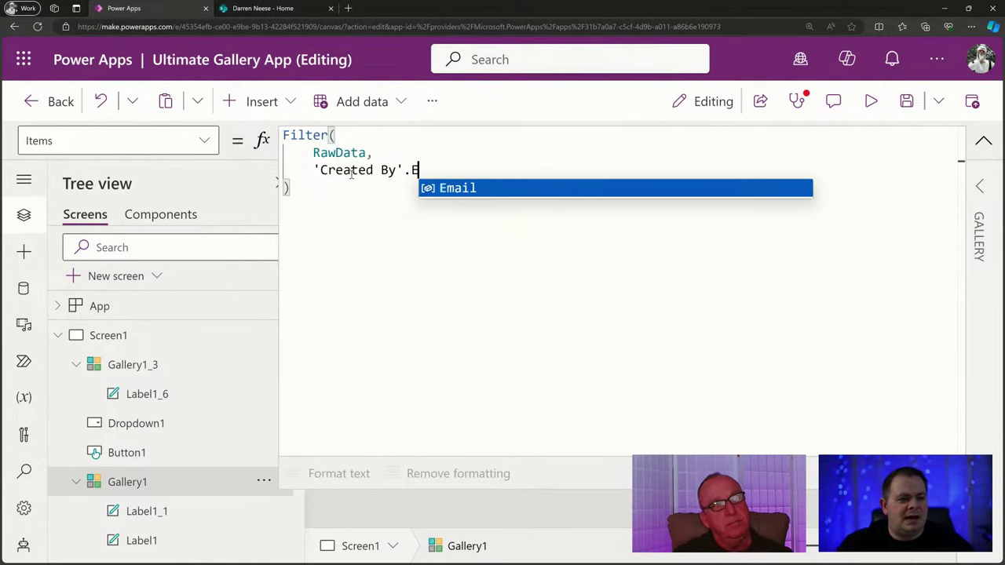
pyautogui.press('Tab')
pyautogui.write('= ""')
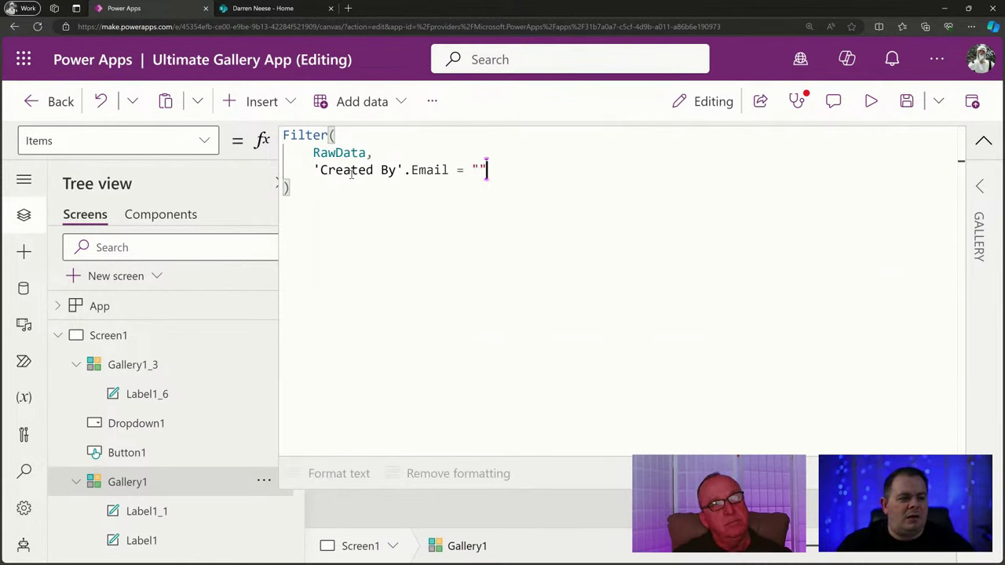
pyautogui.press('Left')
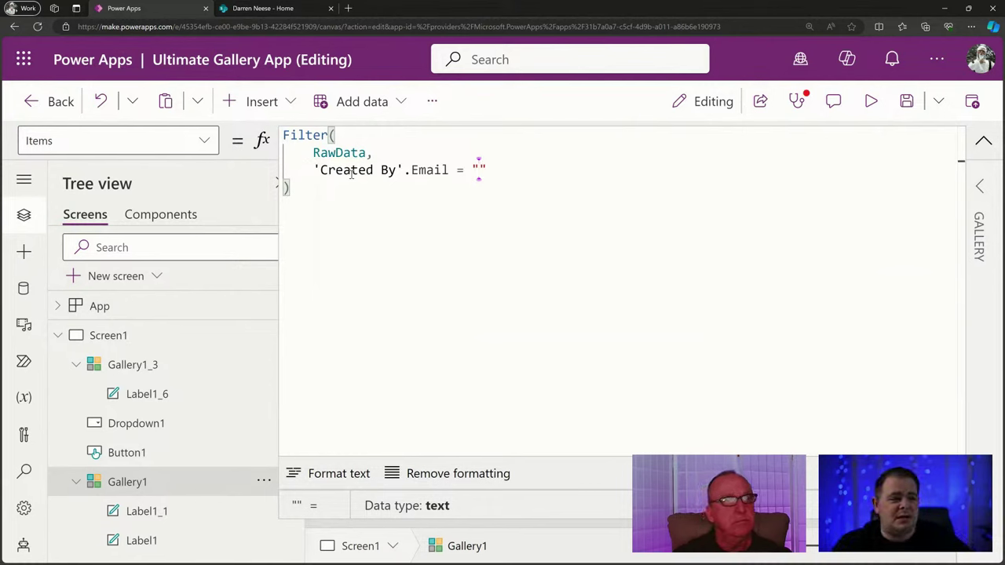
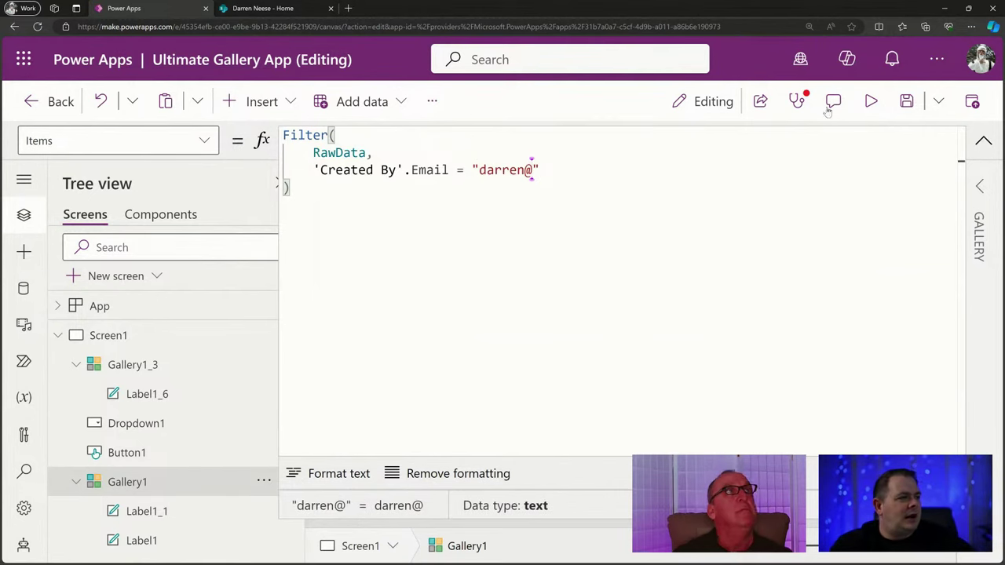
# Preview the app, where the filtered gallery is now empty, and return to editing.
pyautogui.click(871, 102)
pyautogui.click(966, 107)
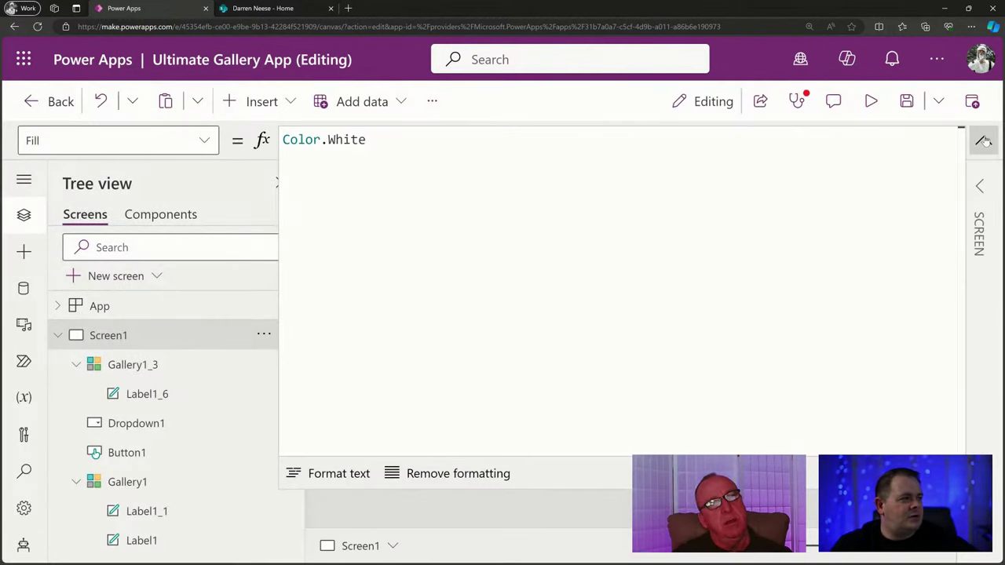
pyautogui.click(983, 140)
# Insert an edit form onto the screen, then delete it again.
pyautogui.click(239, 105)
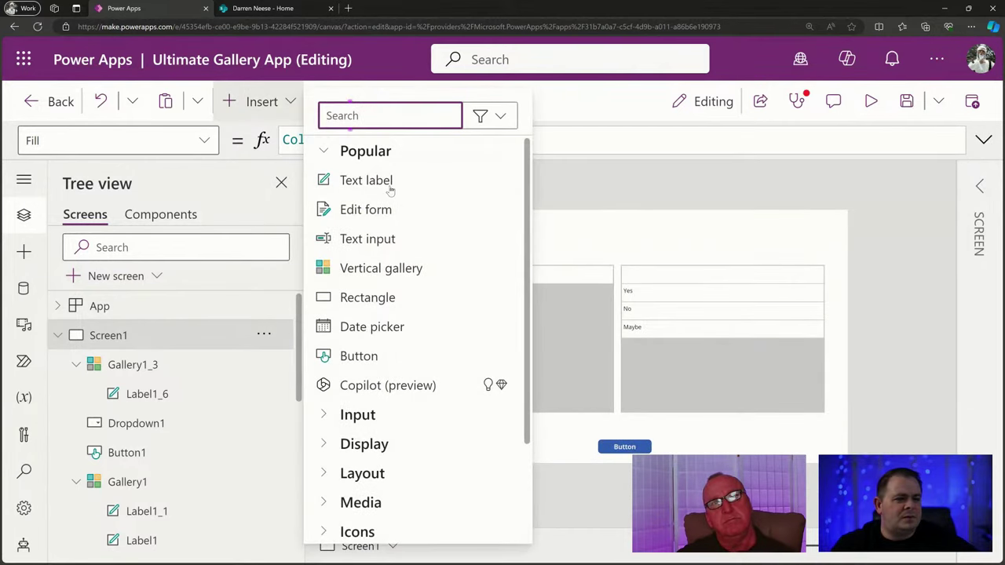
pyautogui.click(396, 213)
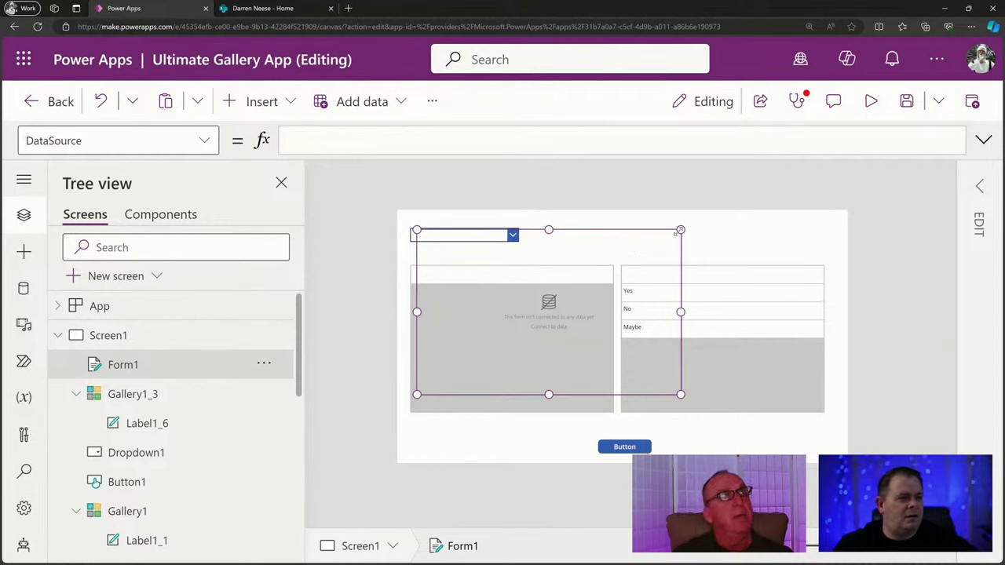
pyautogui.moveTo(677, 232); pyautogui.dragTo(615, 292)
pyautogui.press('Delete')
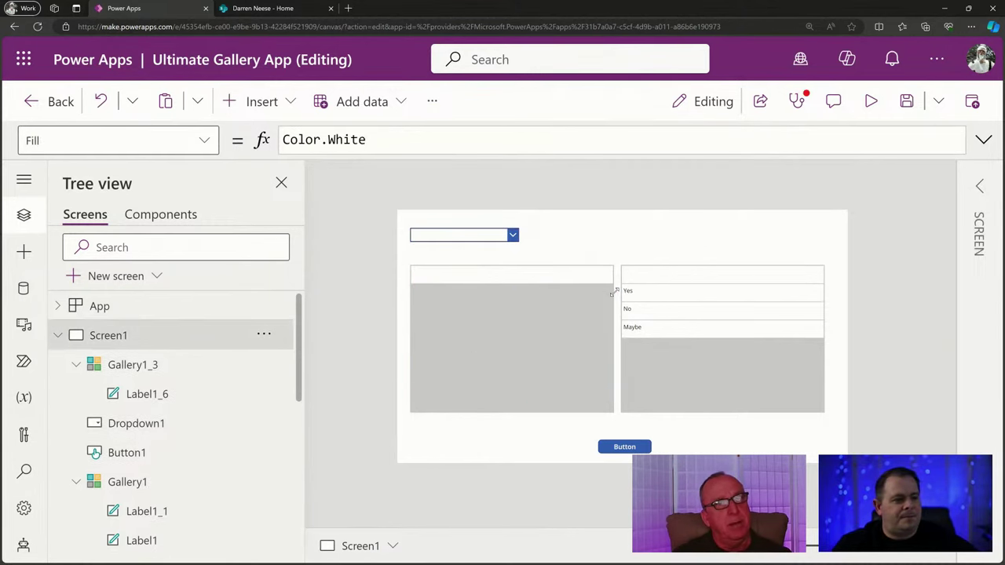
# Add a text input beside the dropdown with Default set to User().Email.
pyautogui.click(263, 102)
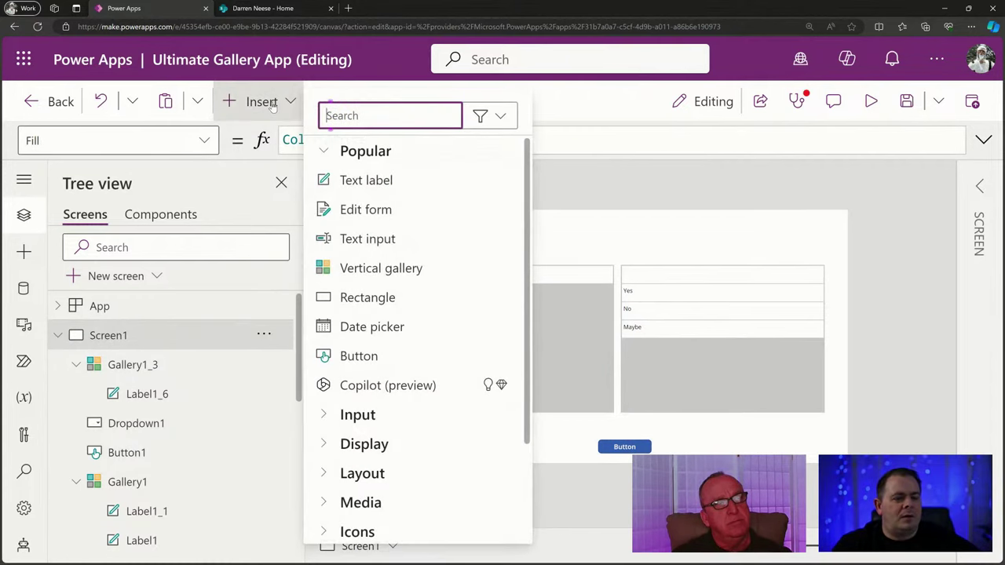
pyautogui.click(393, 245)
pyautogui.moveTo(509, 235); pyautogui.dragTo(563, 230)
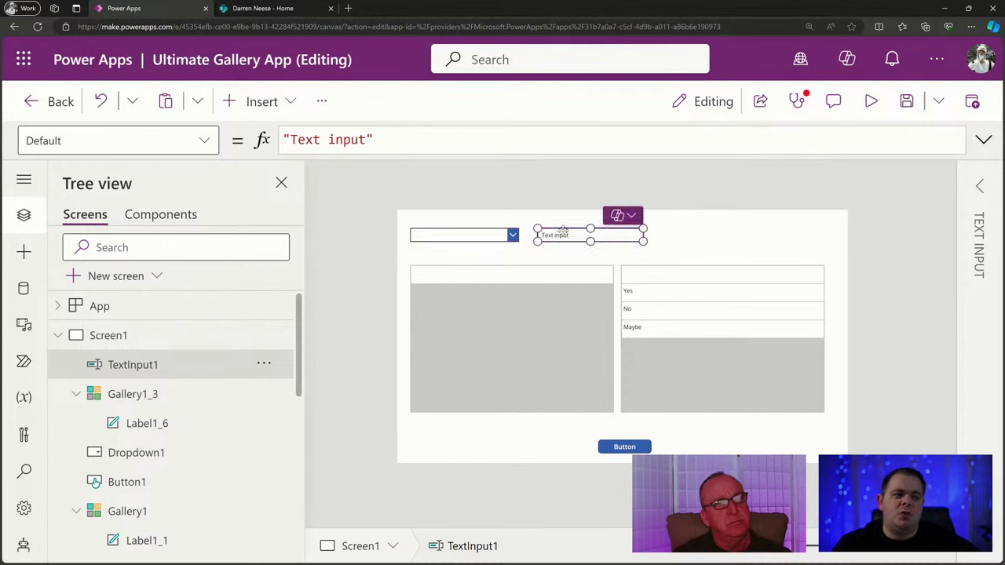
pyautogui.moveTo(377, 140); pyautogui.dragTo(221, 124)
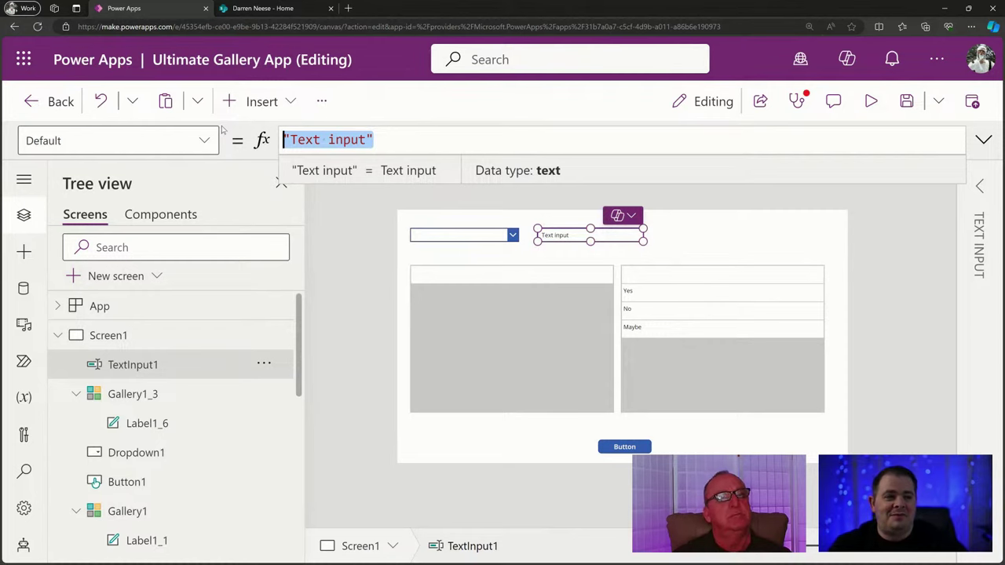
pyautogui.write('User().Email')
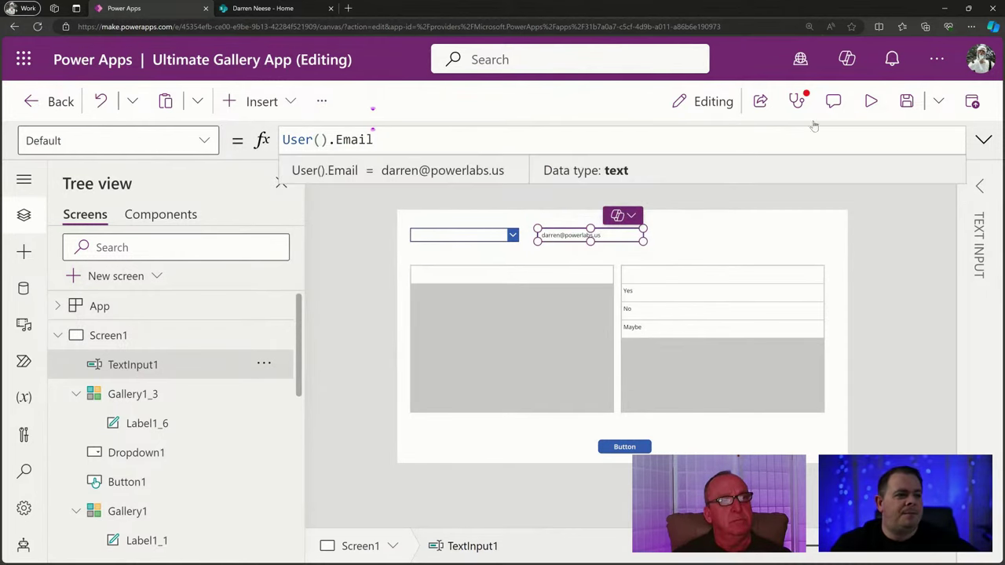
# Preview the app to confirm the text input shows the signed-in user's e-mail, then reselect Gallery1.
pyautogui.click(871, 101)
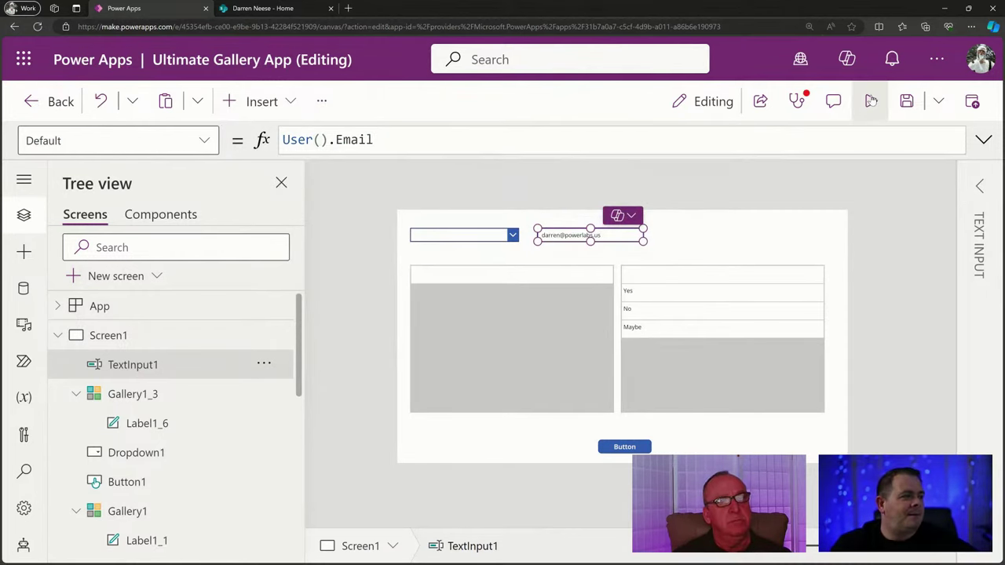
pyautogui.click(495, 168)
pyautogui.tripleClick(502, 171)
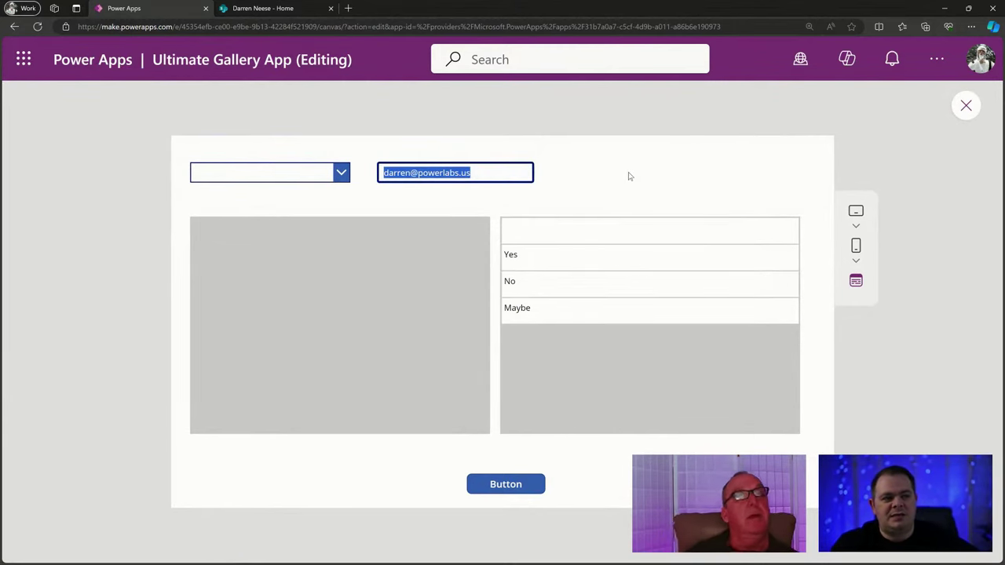
pyautogui.click(966, 105)
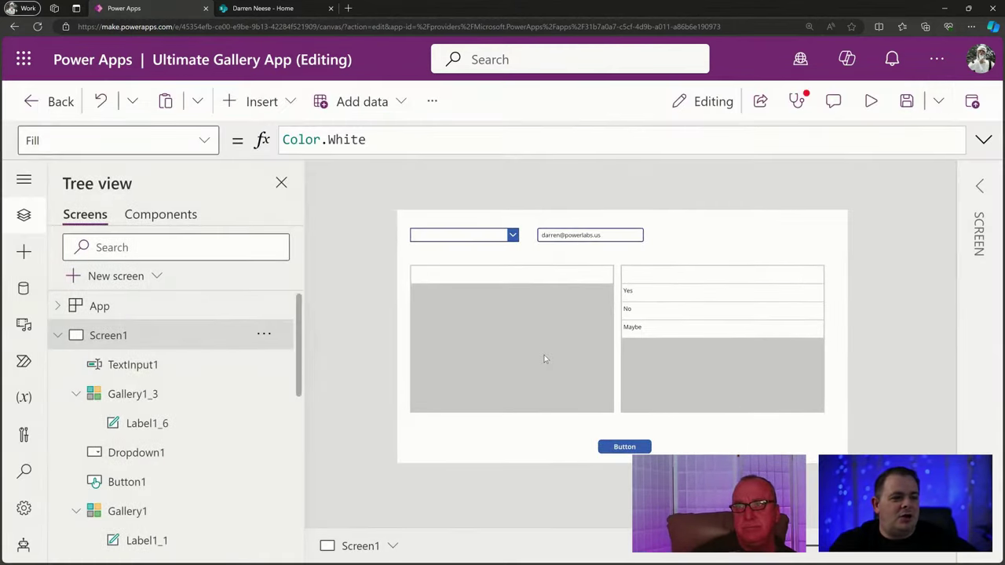
pyautogui.click(545, 355)
pyautogui.click(984, 140)
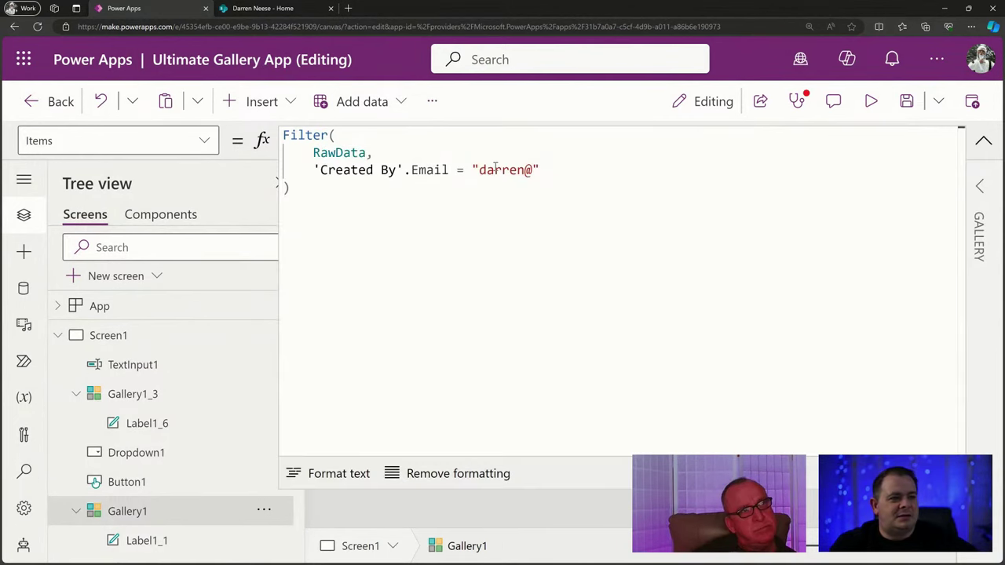
# Complete the e-mail string in Gallery1's Filter formula with the rest of the user's address.
pyautogui.click(537, 170)
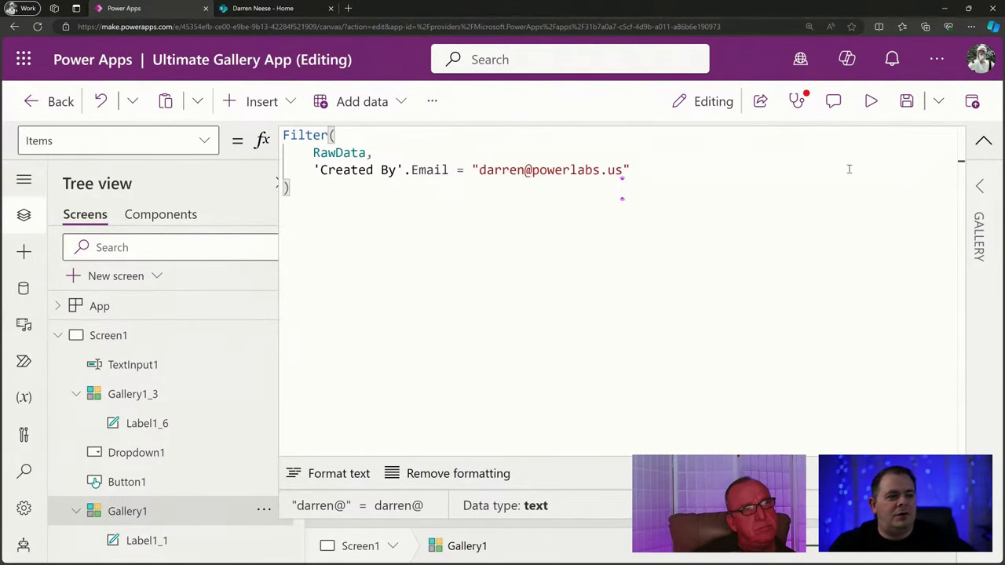
pyautogui.click(411, 258)
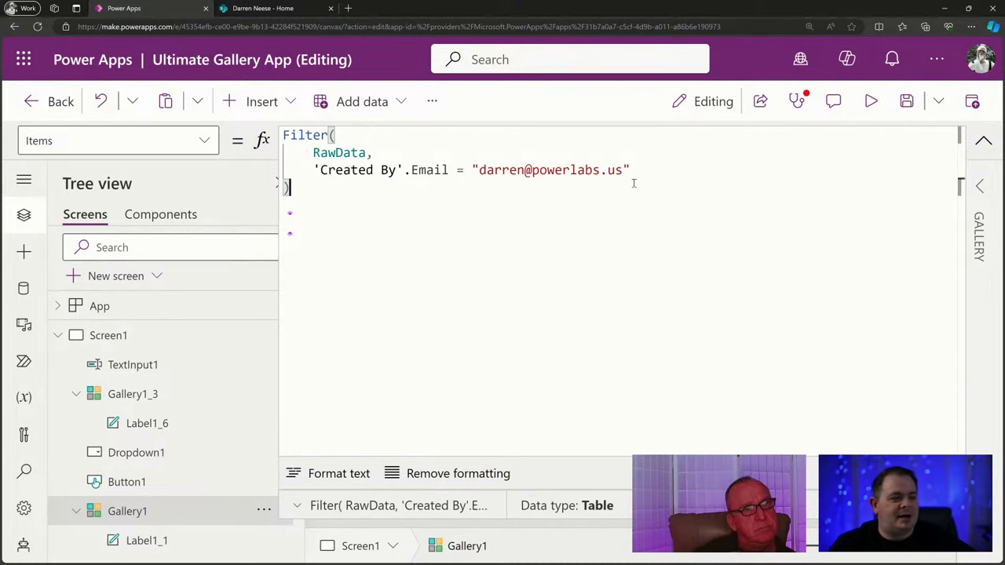
pyautogui.click(983, 140)
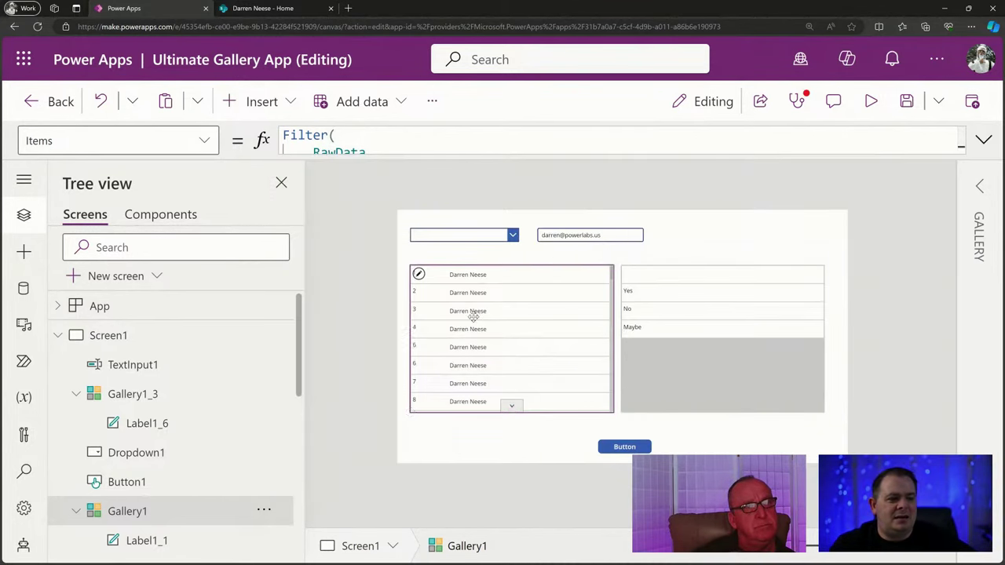
# Clear the Created By part of the first row label's Text formula, then go to SharePoint.
pyautogui.click(477, 280)
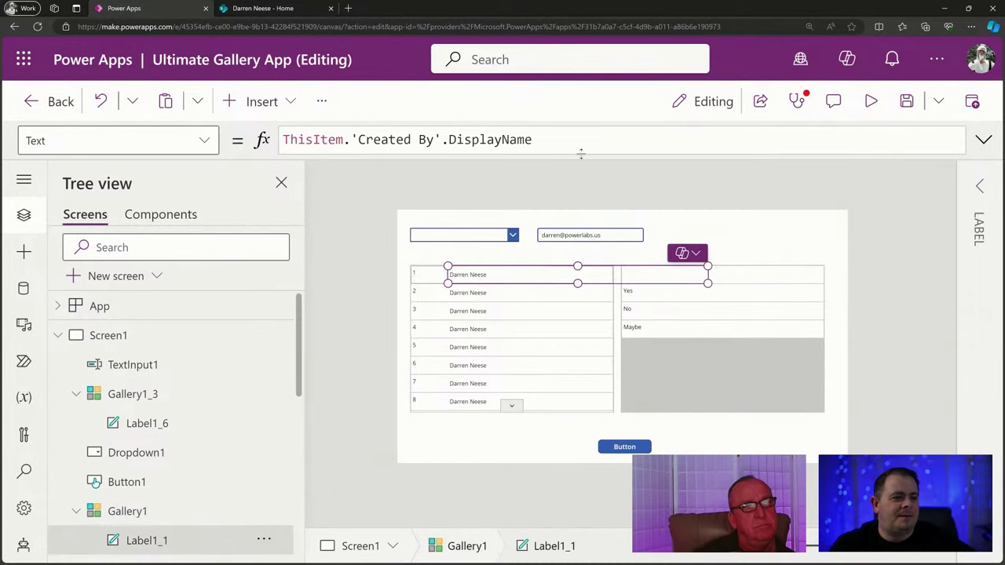
pyautogui.moveTo(561, 139); pyautogui.dragTo(343, 140)
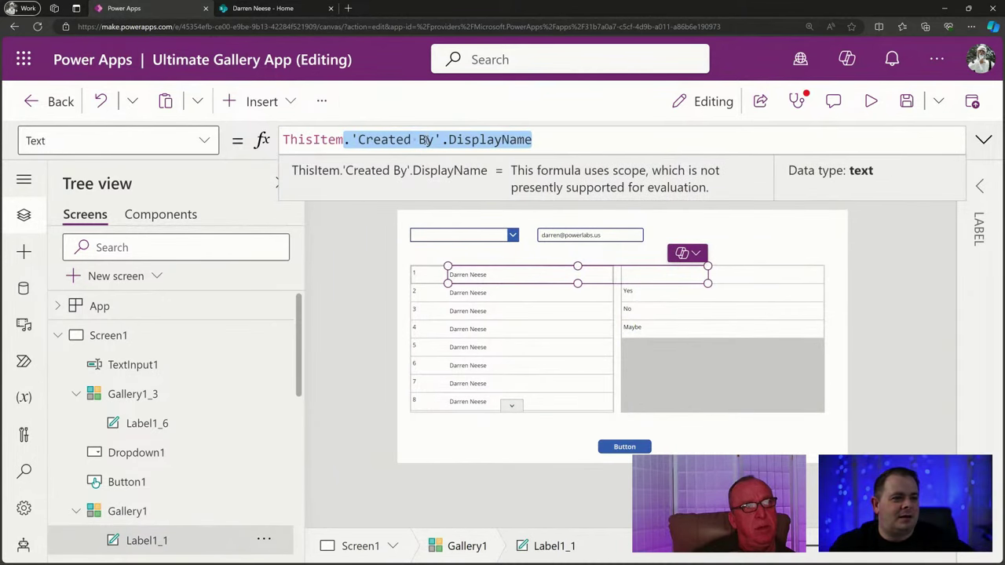
pyautogui.write('.tit')
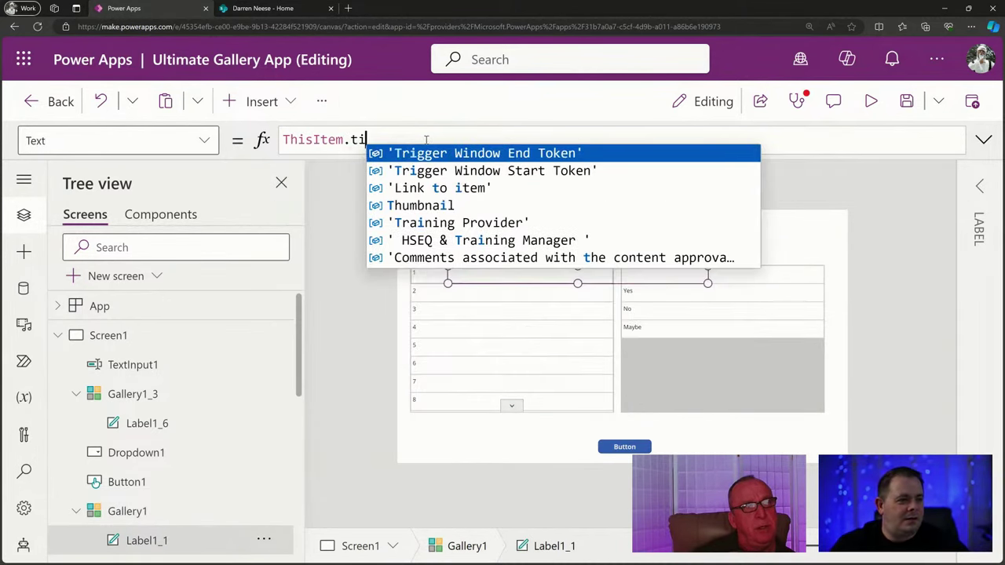
pyautogui.press('BackSpace')
pyautogui.press('BackSpace')
pyautogui.press('BackSpace')
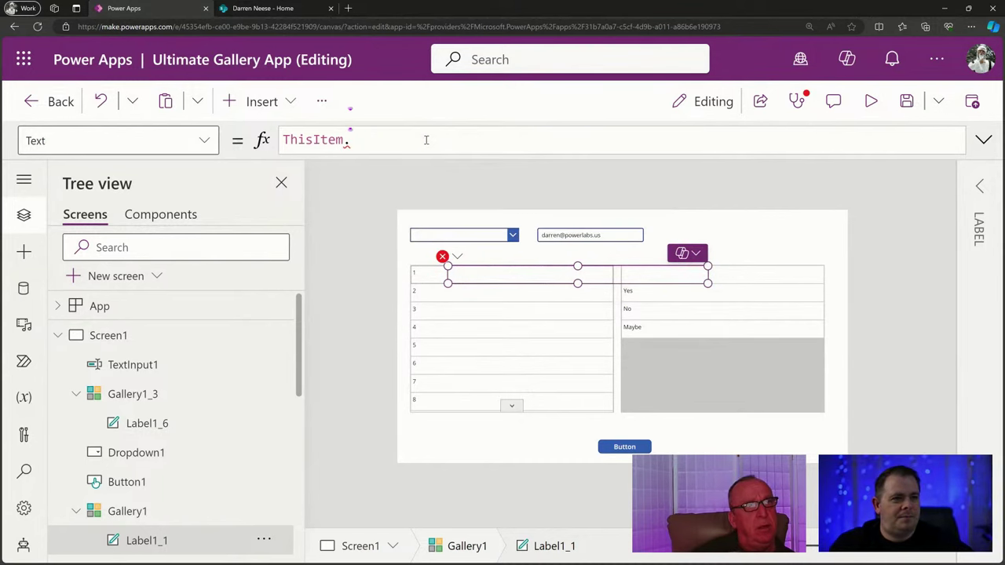
pyautogui.click(264, 7)
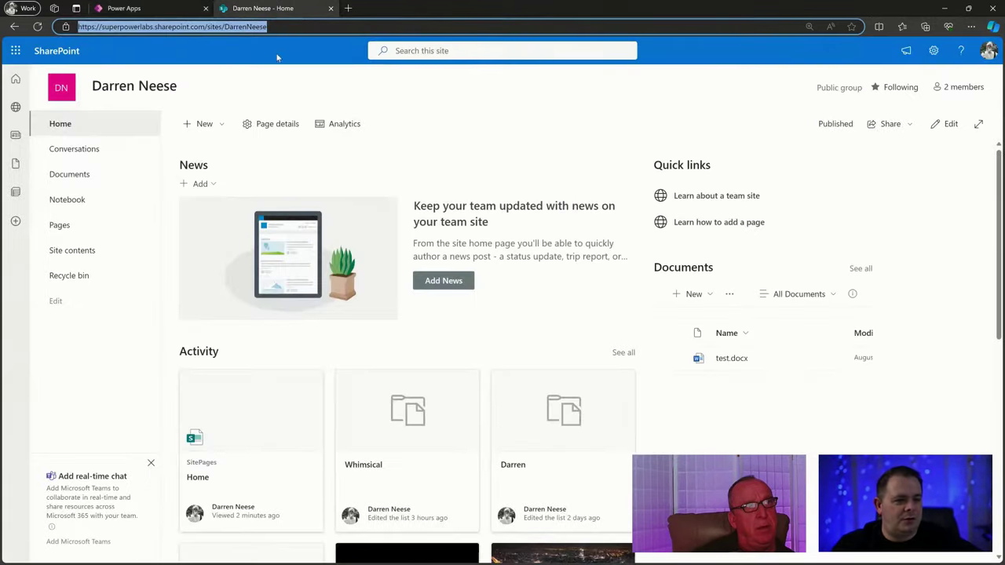
# Open the RawData list from Site contents and scroll its List settings page to the Columns section.
pyautogui.click(89, 251)
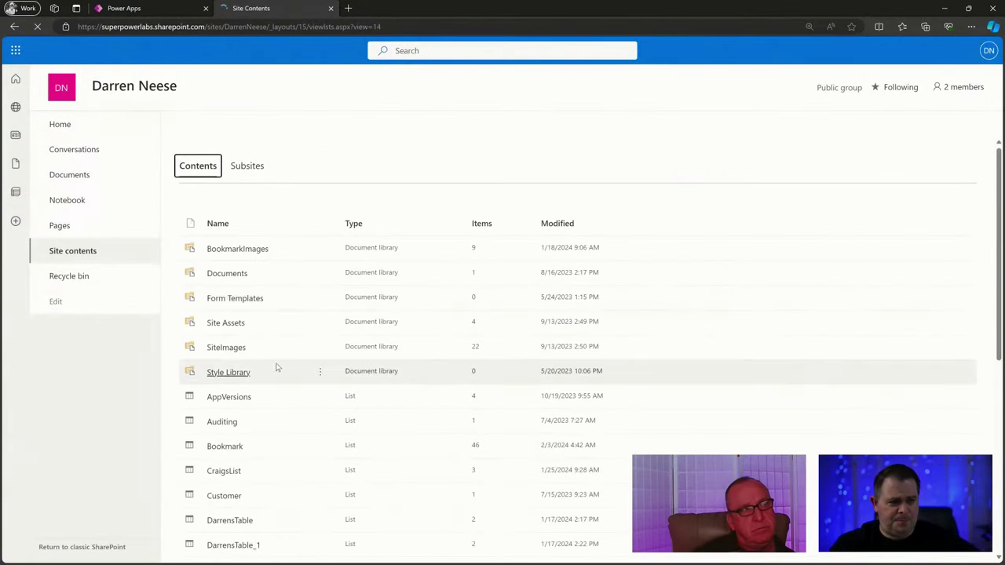
pyautogui.scroll(-4, 284, 364)
pyautogui.scroll(-1, 275, 471)
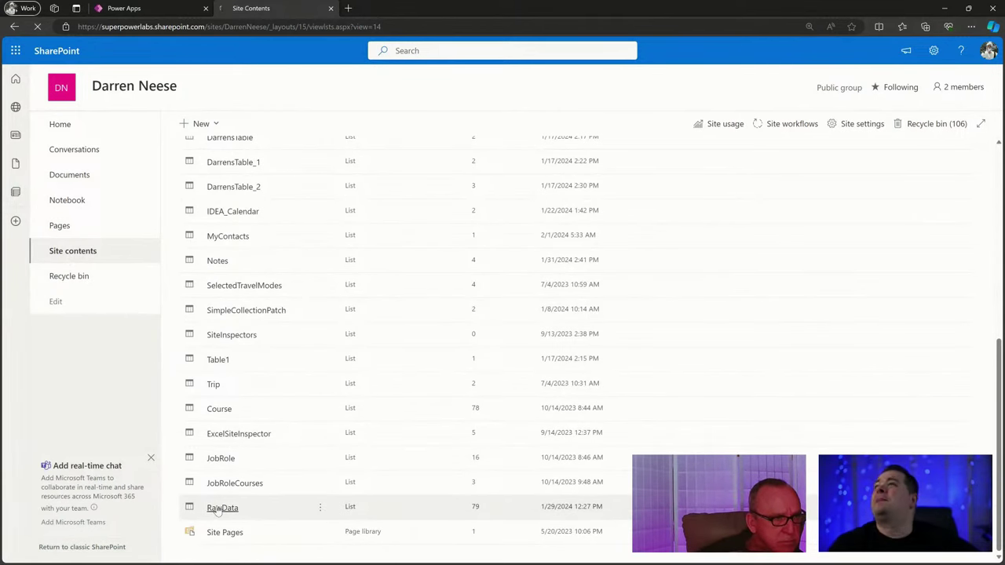
pyautogui.click(220, 508)
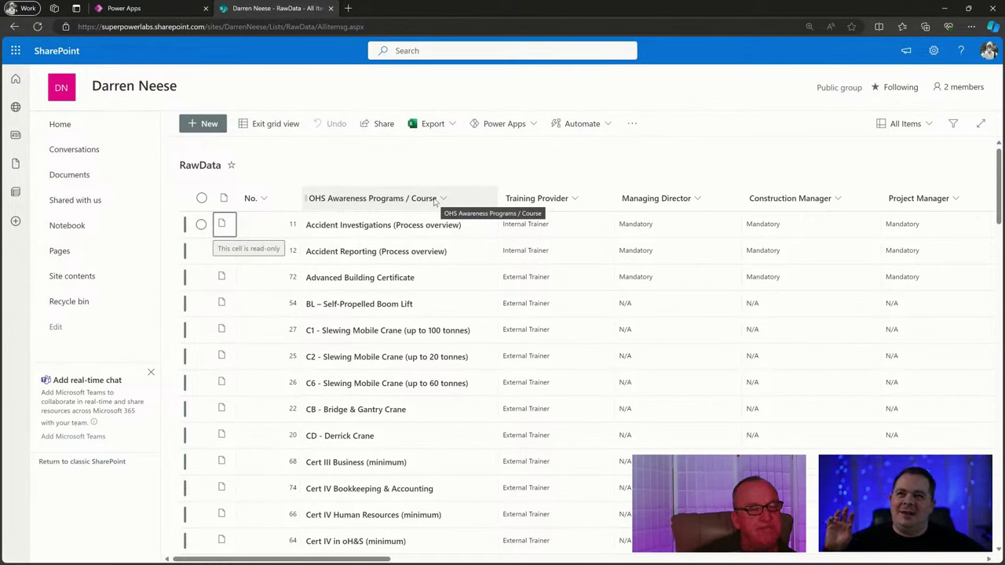
pyautogui.click(934, 51)
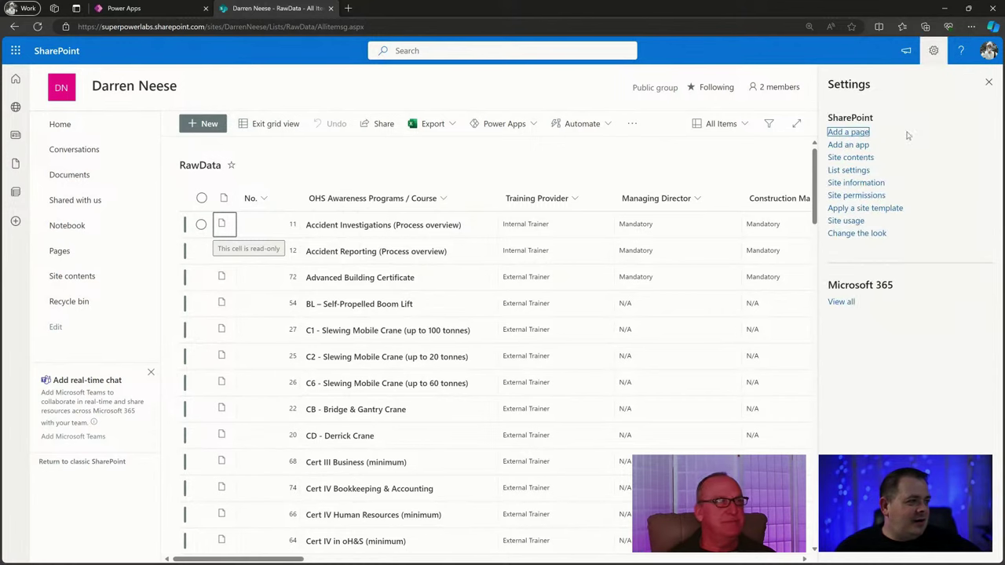
pyautogui.click(856, 173)
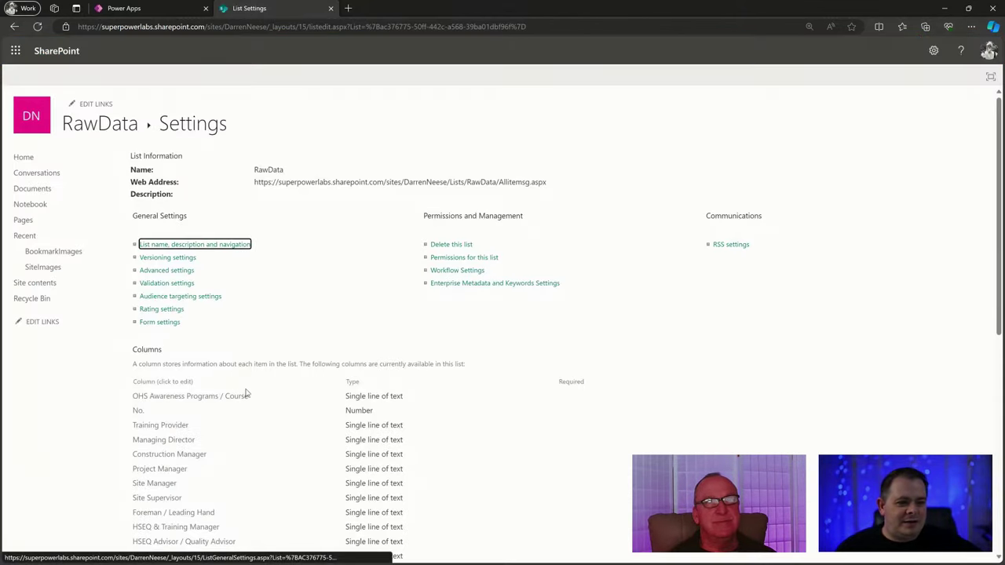
pyautogui.scroll(-3, 235, 361)
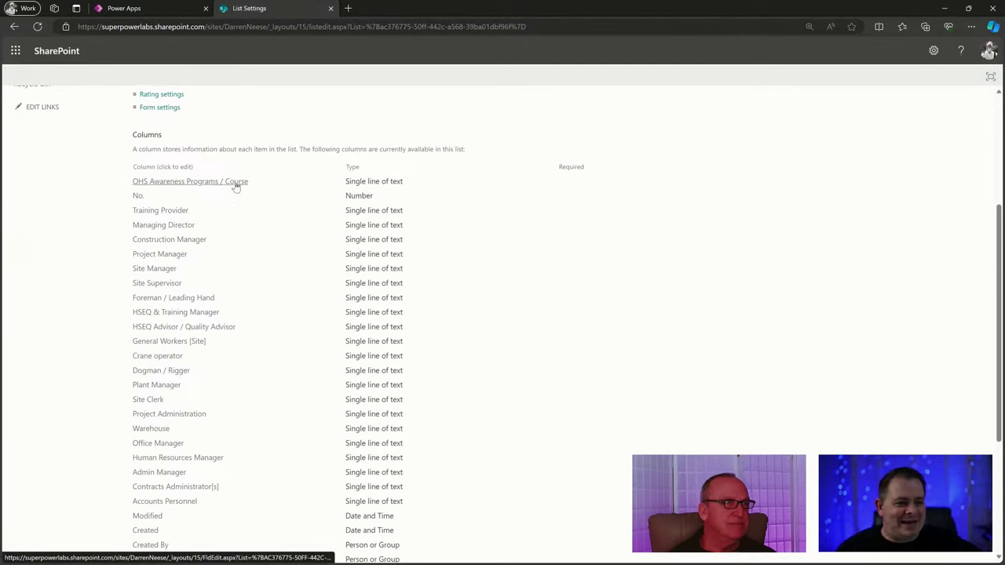
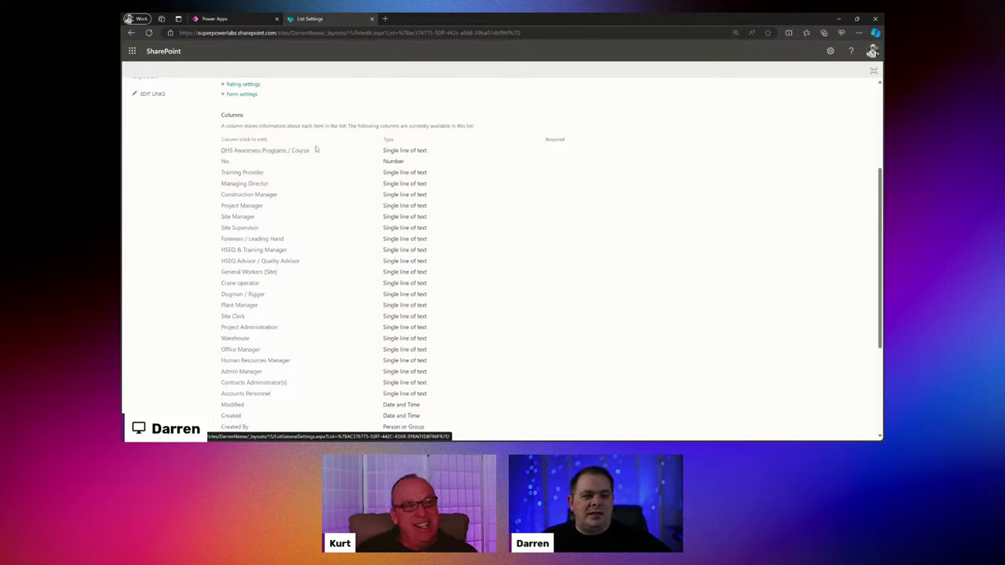
# Copy the OHS column name from List Settings, then replace Title in the label formula with 'oh'.
pyautogui.moveTo(316, 151); pyautogui.dragTo(221, 151)
pyautogui.click(241, 18)
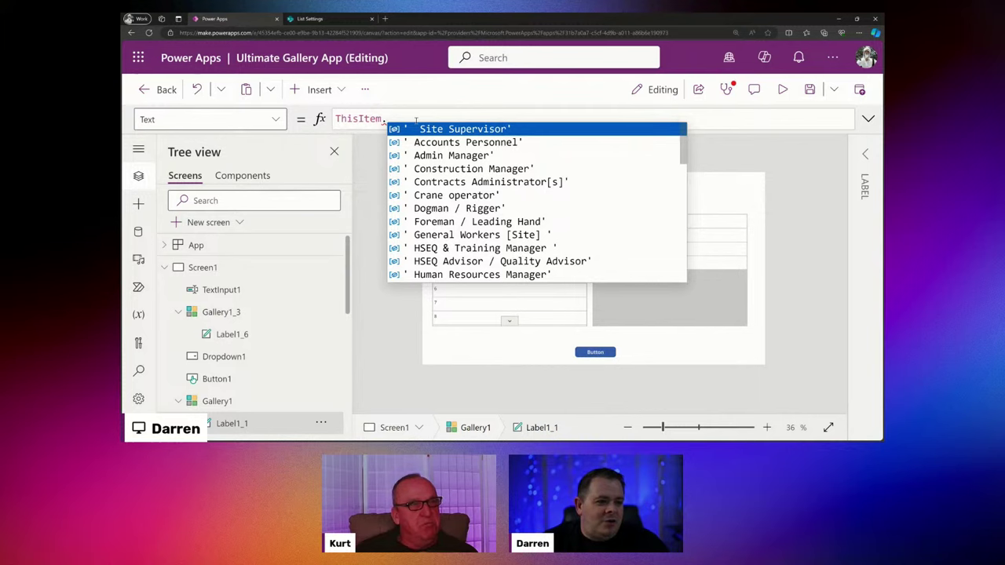
pyautogui.write('Tit')
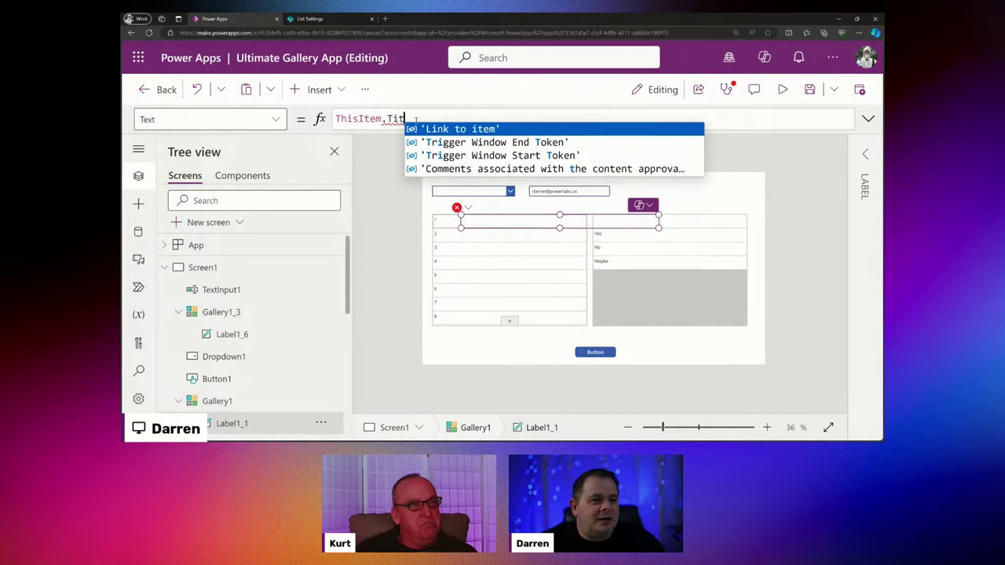
pyautogui.write('le')
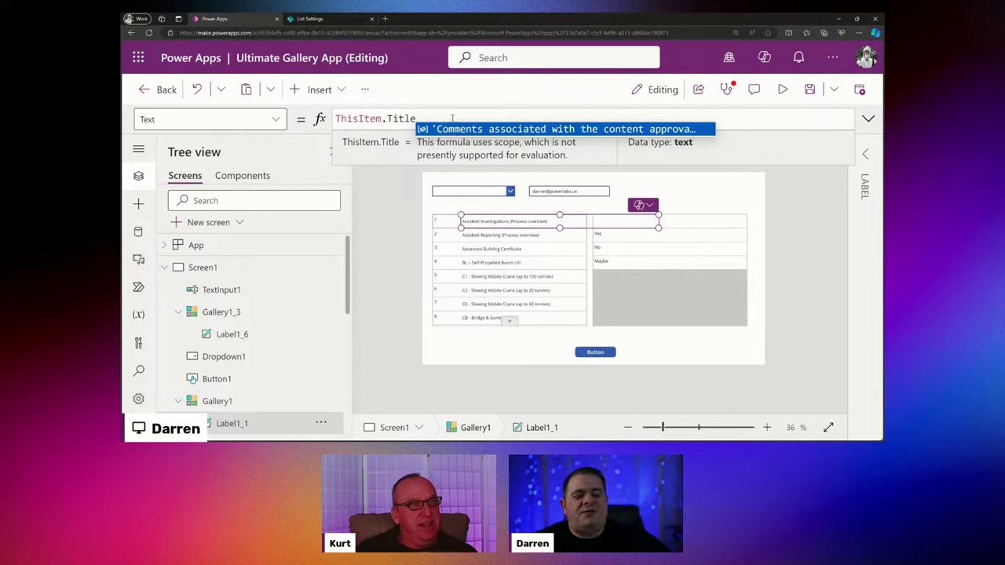
pyautogui.press('Escape')
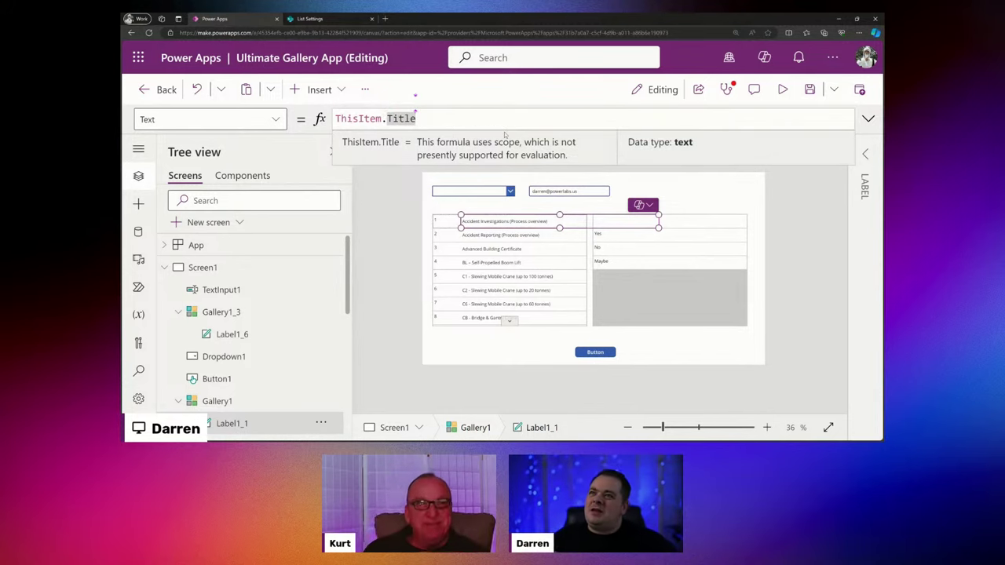
pyautogui.click(306, 19)
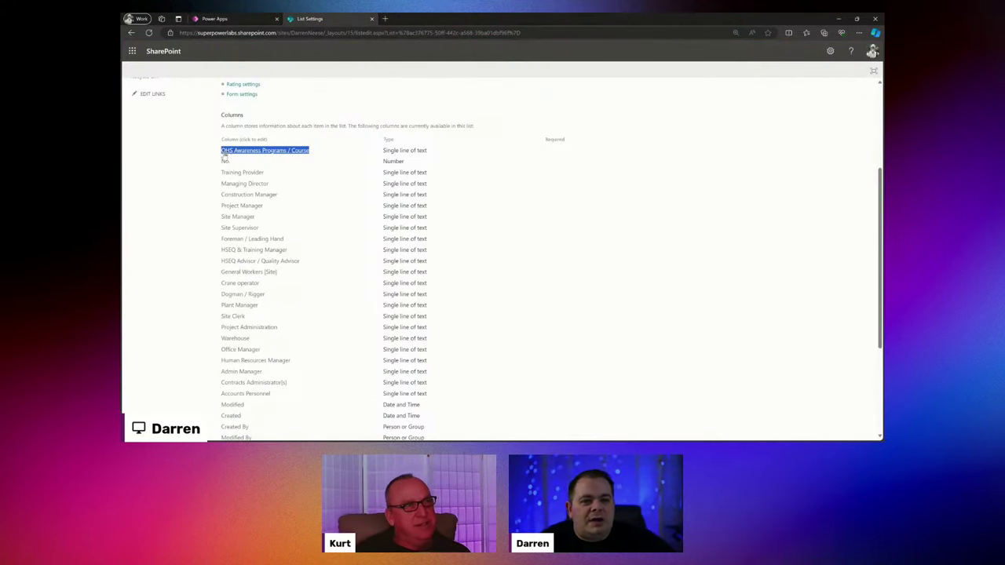
pyautogui.click(228, 19)
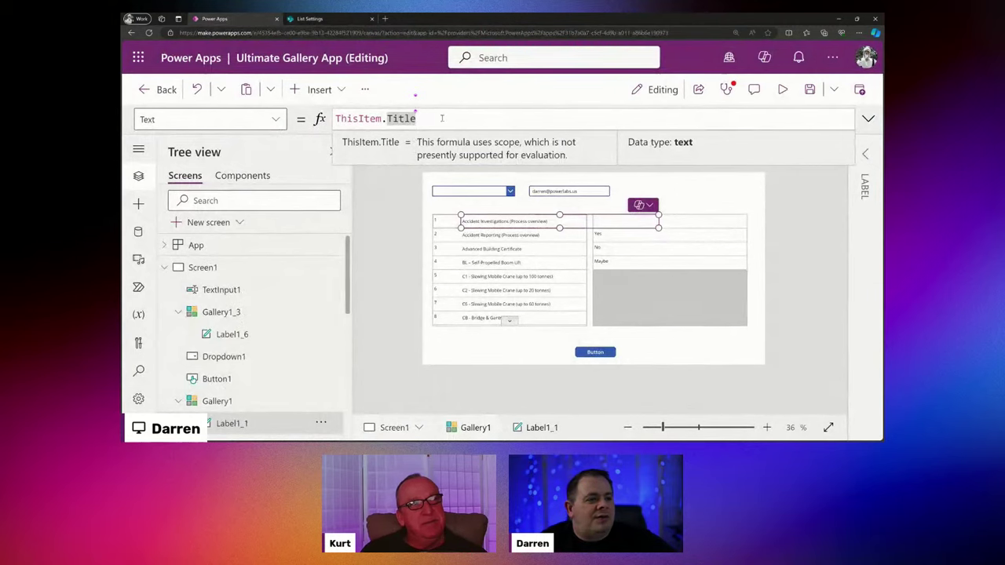
pyautogui.hotkey('ctrl', 'shift', 'Left')
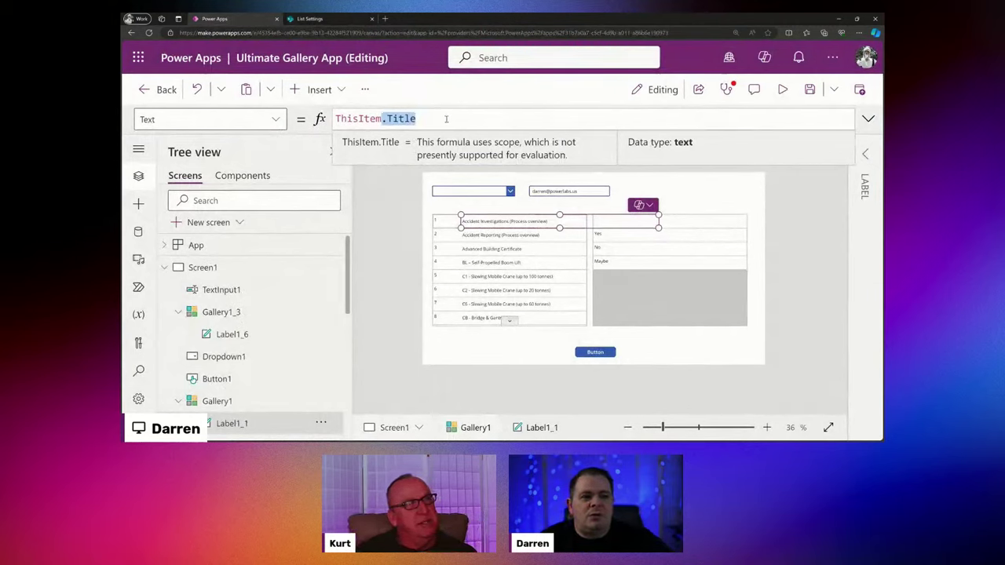
pyautogui.press('BackSpace')
pyautogui.write('oh')
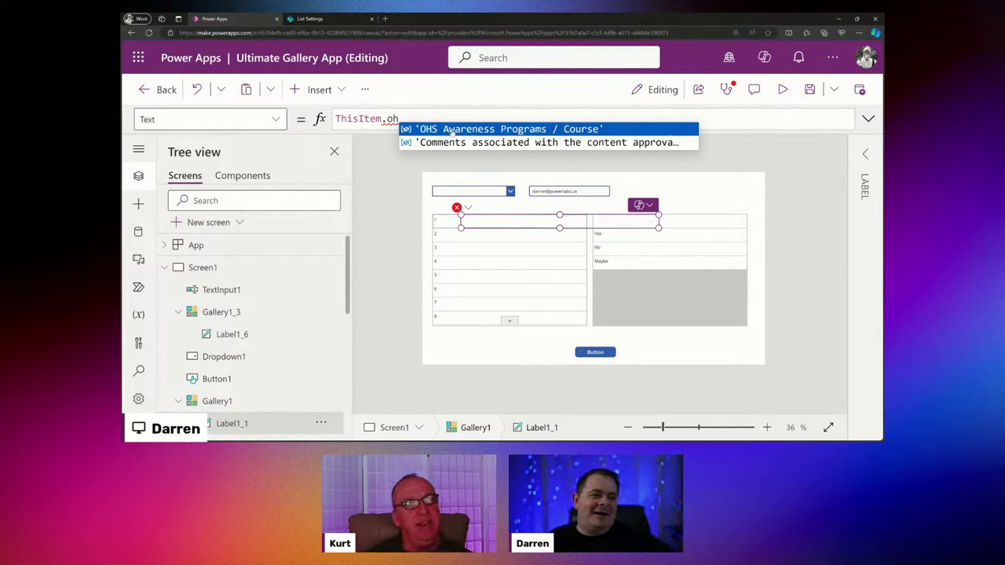
# Bind the label to 'OHS Awareness Programs / Course' and examine its quoted column name.
pyautogui.click(452, 132)
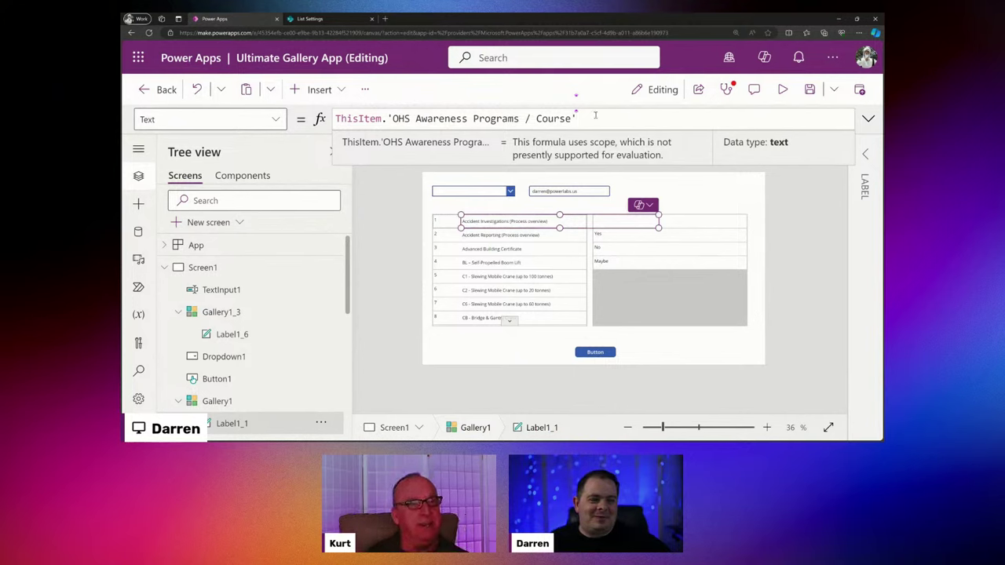
pyautogui.click(391, 118)
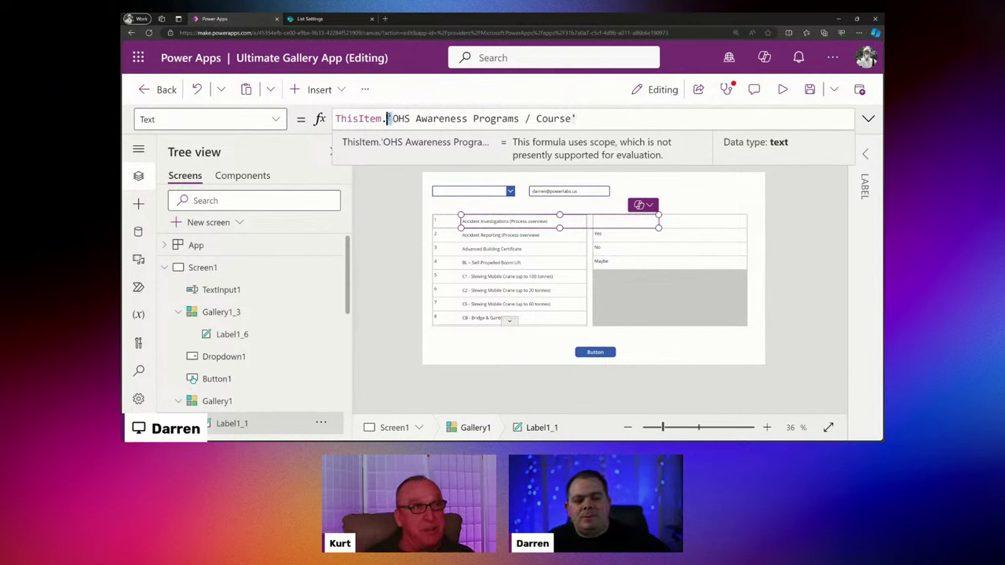
pyautogui.click(574, 119)
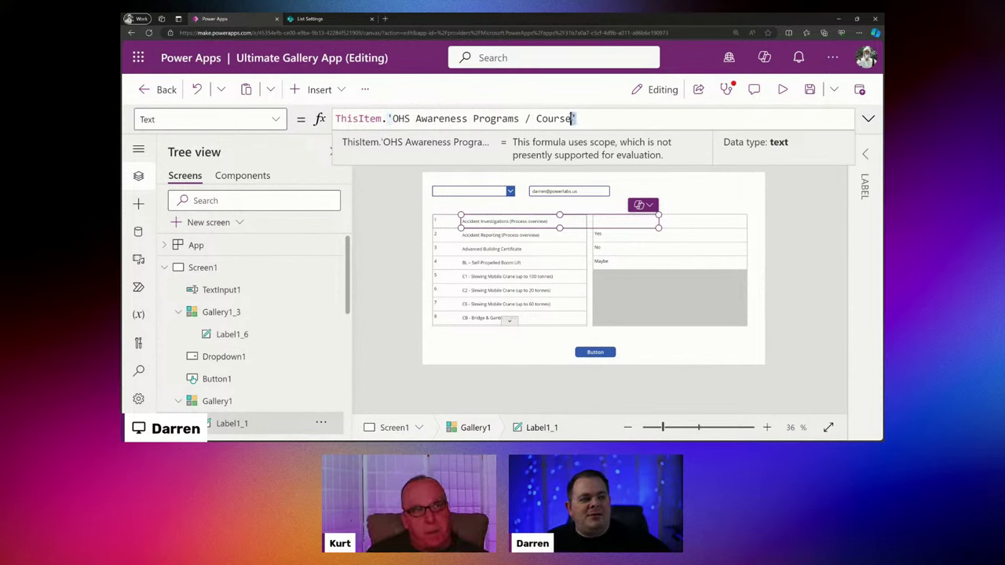
pyautogui.doubleClick(470, 118)
pyautogui.doubleClick(528, 118)
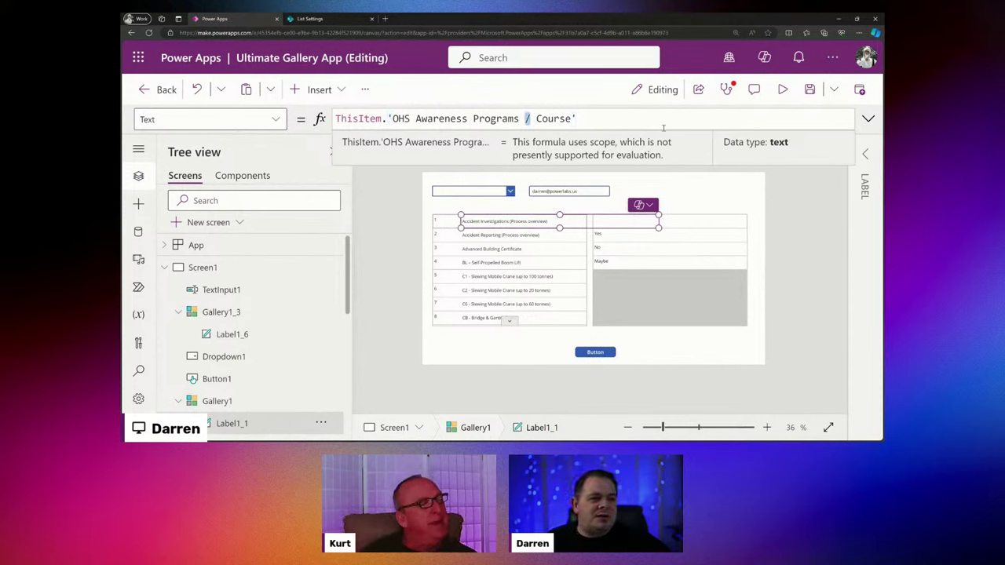
pyautogui.click(614, 118)
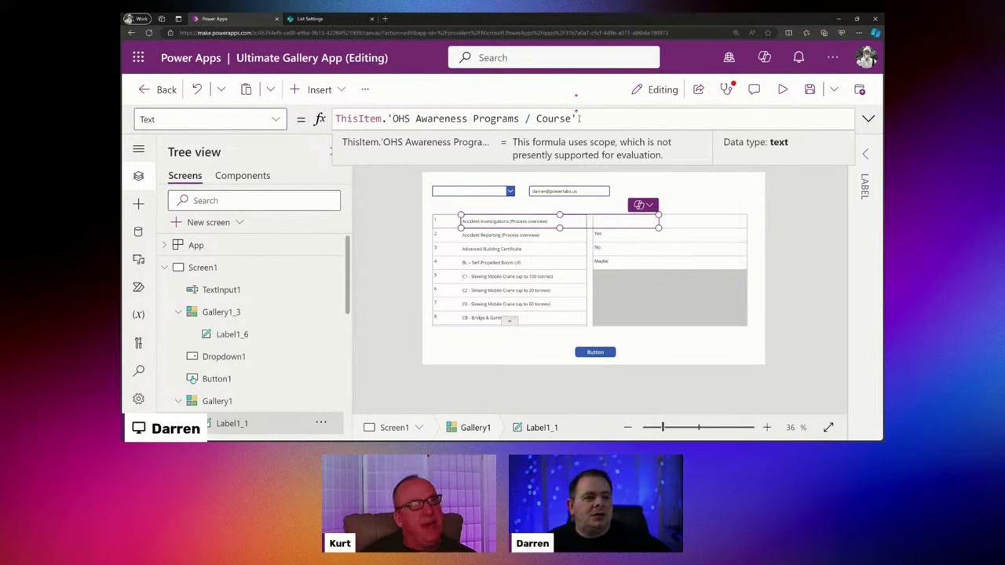
pyautogui.click(574, 119)
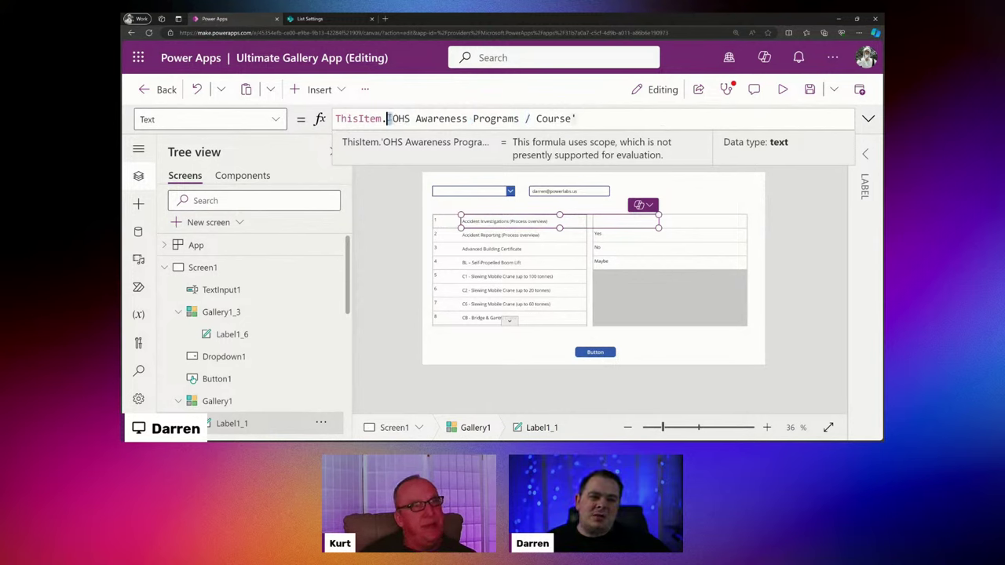
# Replace the quoted OHS column reference so the label reads ThisItem.Title.
pyautogui.moveTo(578, 118); pyautogui.dragTo(385, 118)
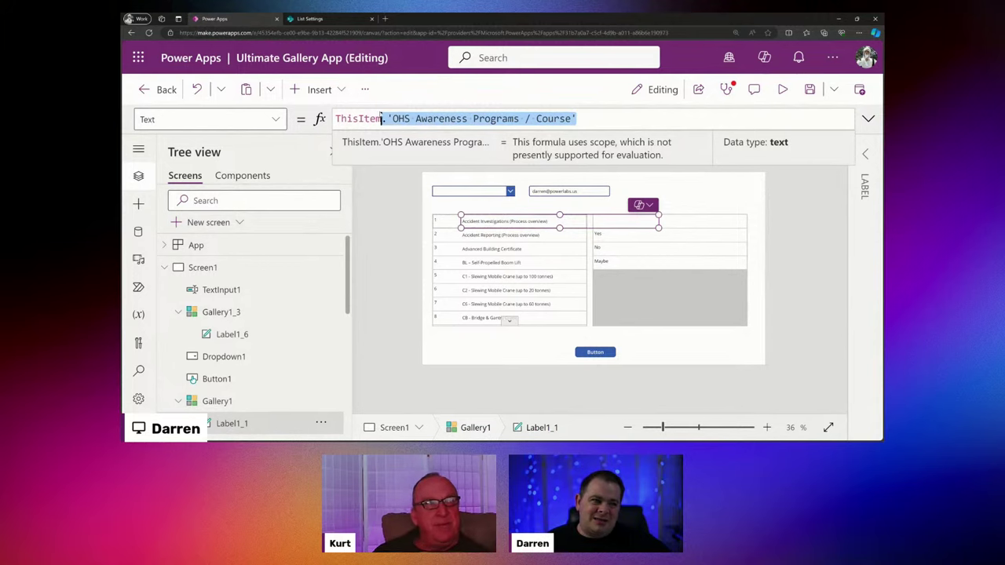
pyautogui.press('BackSpace')
pyautogui.write('Title')
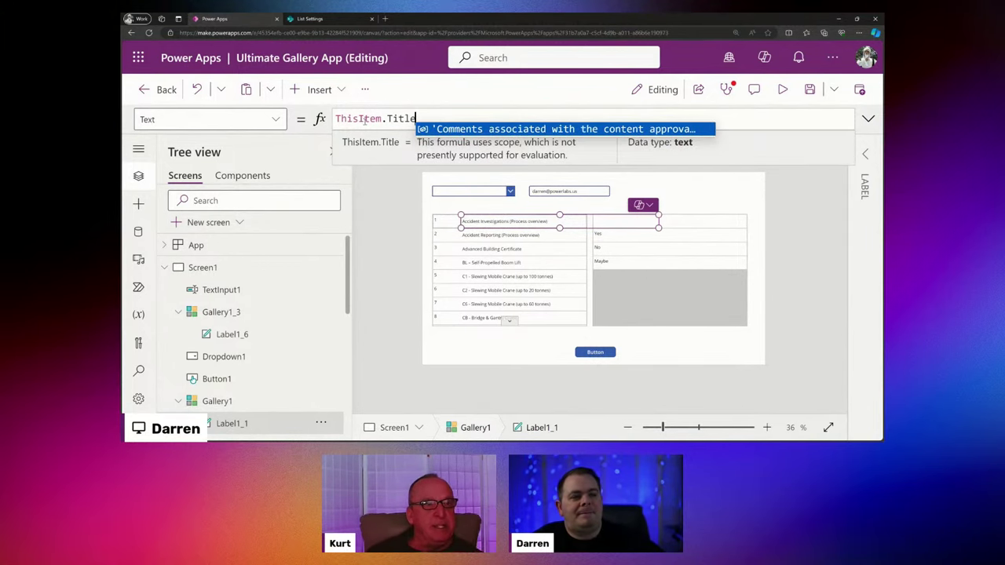
pyautogui.click(365, 118)
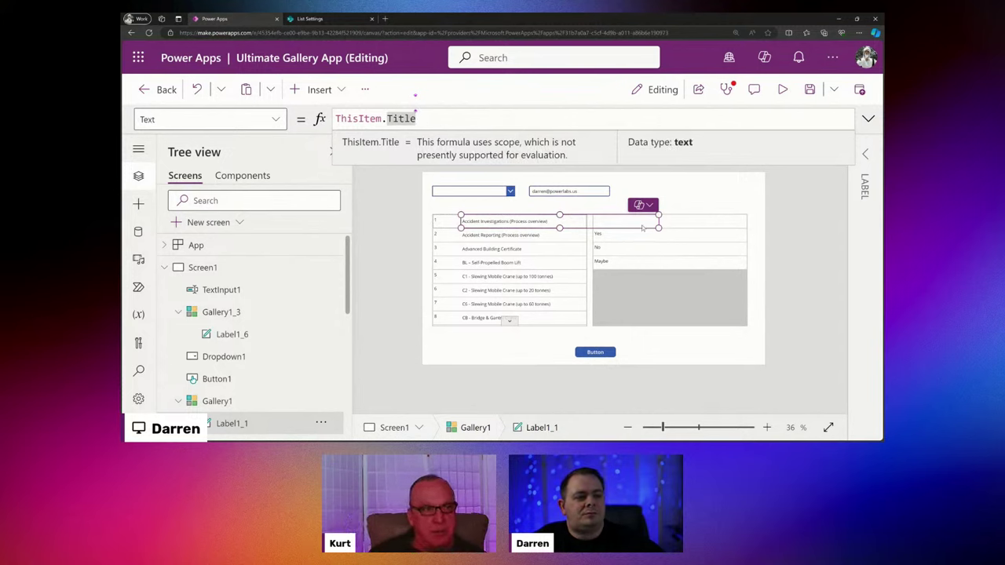
# Drag the gallery label narrower and recheck its ThisItem.Title formula.
pyautogui.moveTo(659, 228); pyautogui.dragTo(624, 228)
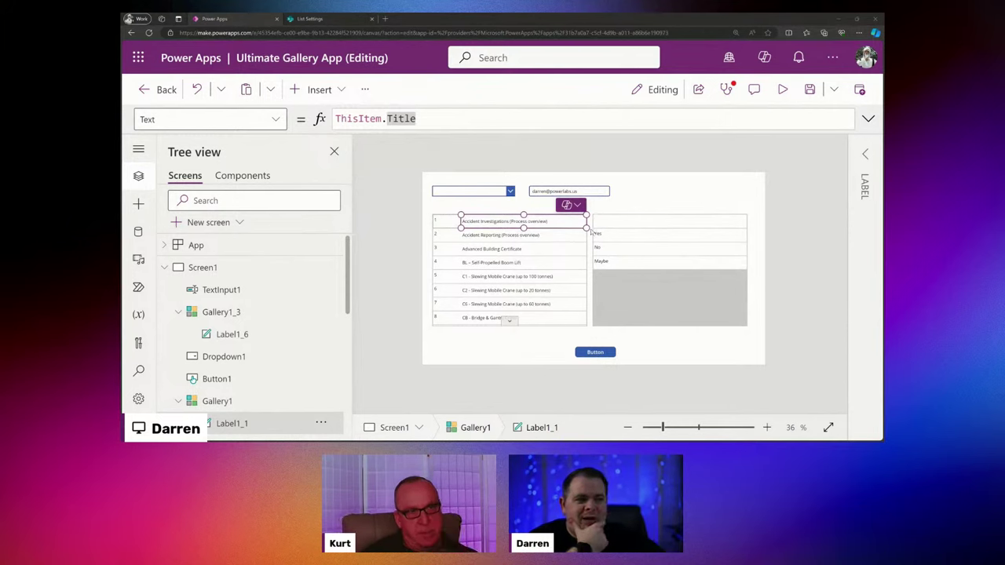
pyautogui.click(434, 118)
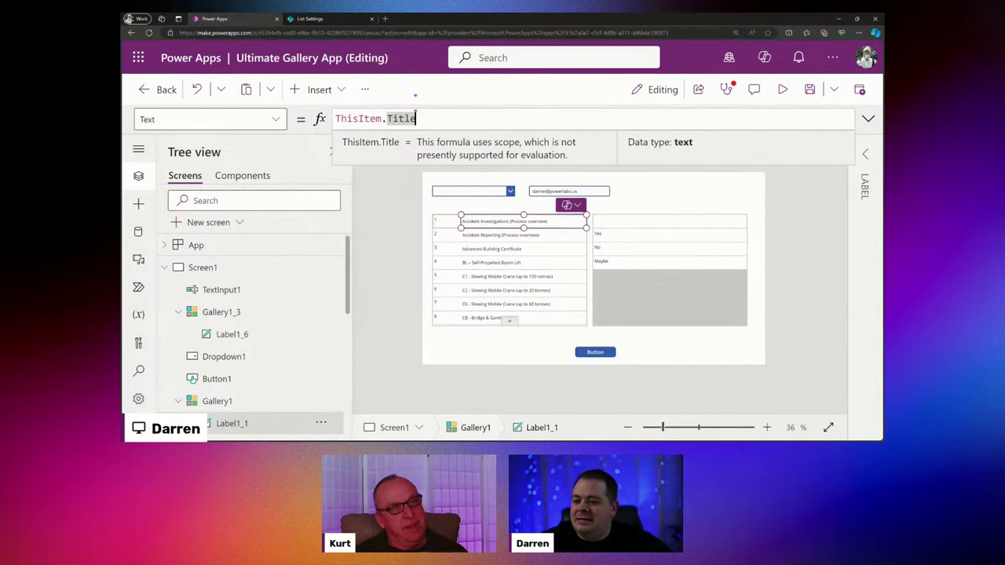
pyautogui.hotkey('alt', 'Tab')
# Review the Data source through Sort bullets in the Obsidian outline, then minimize Obsidian.
pyautogui.click(382, 286)
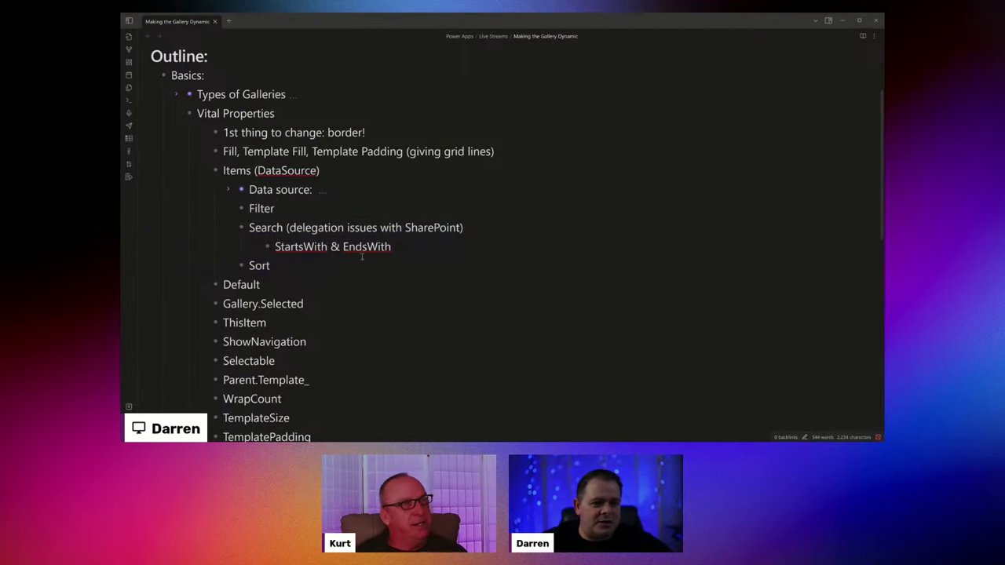
pyautogui.moveTo(288, 265); pyautogui.dragTo(369, 192)
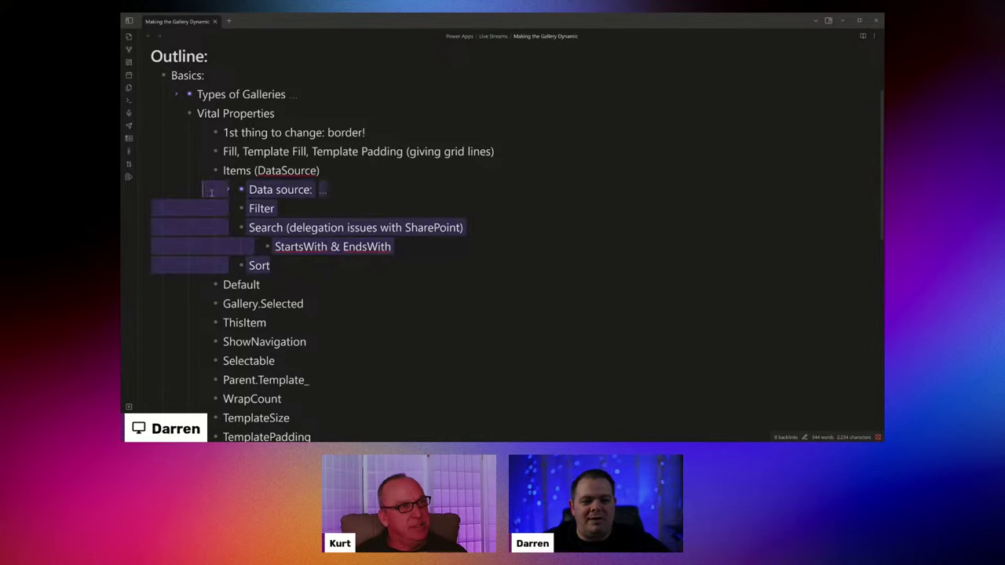
pyautogui.click(370, 192)
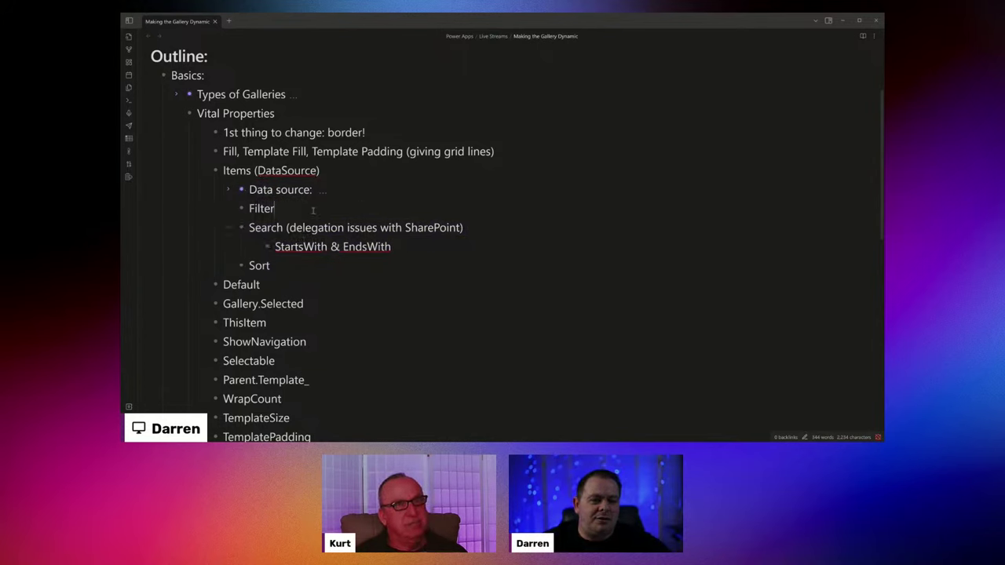
pyautogui.click(842, 22)
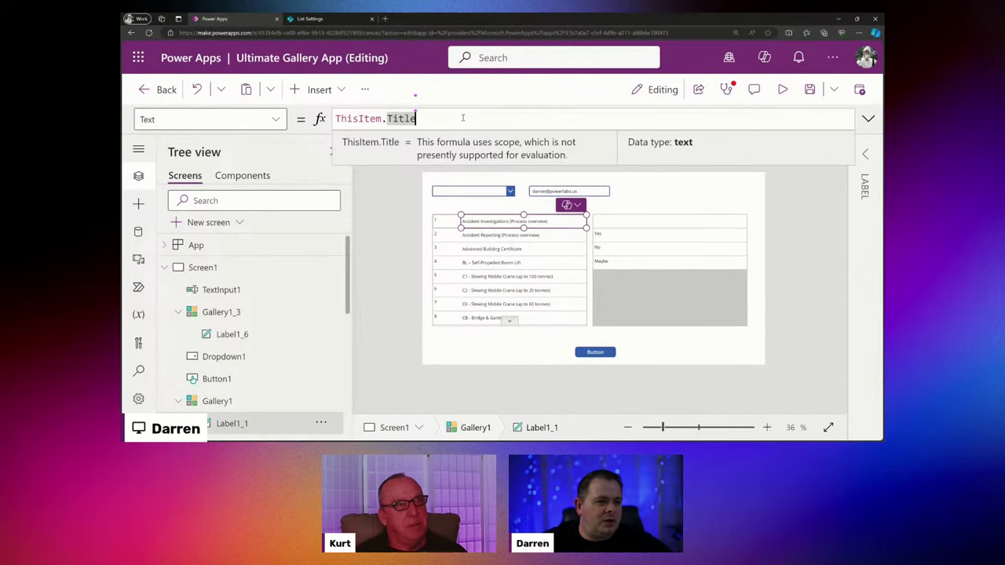
# Inspect the properties of the gallery, text input, first-row label and screen.
pyautogui.click(524, 314)
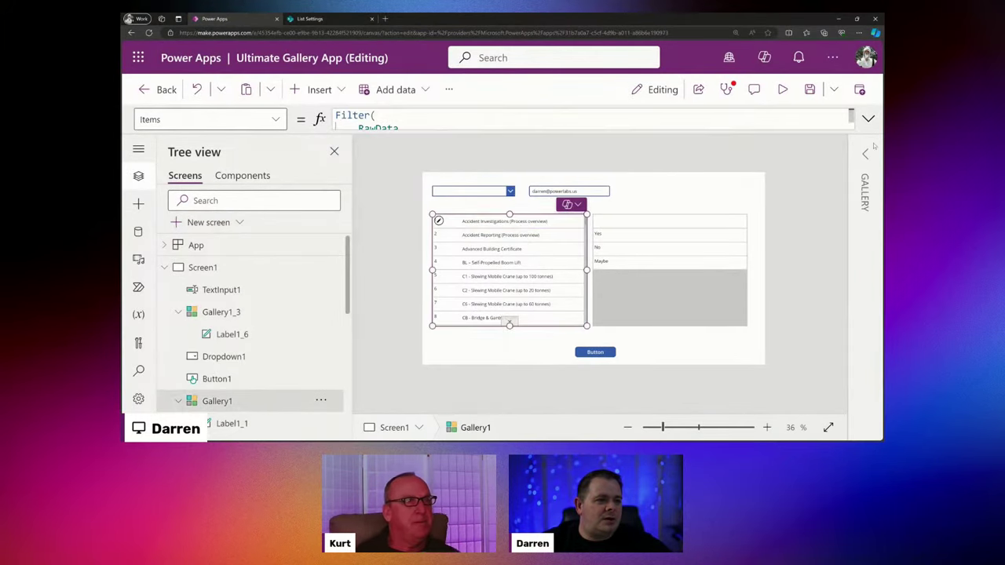
pyautogui.click(527, 126)
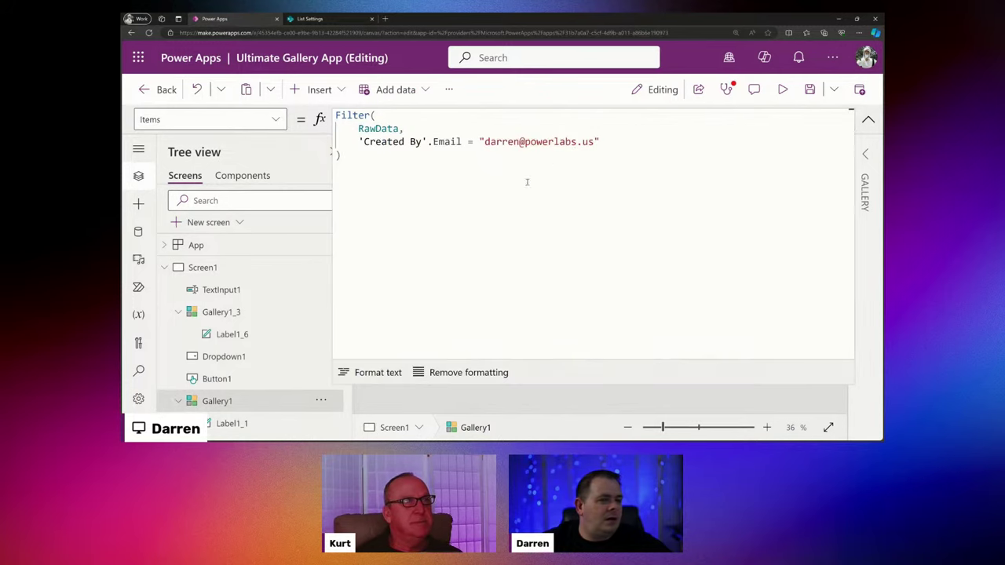
pyautogui.click(868, 119)
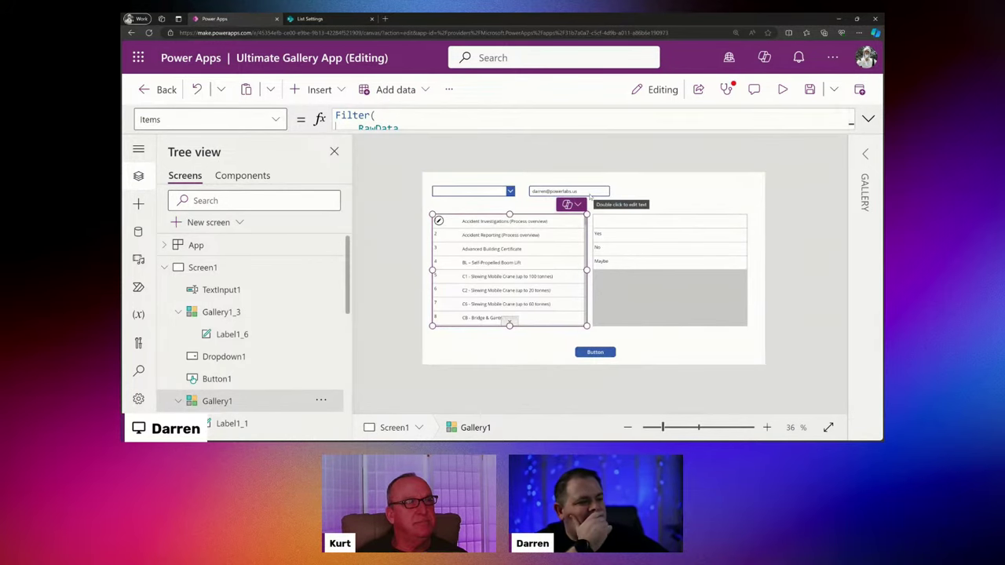
pyautogui.click(574, 192)
pyautogui.click(549, 249)
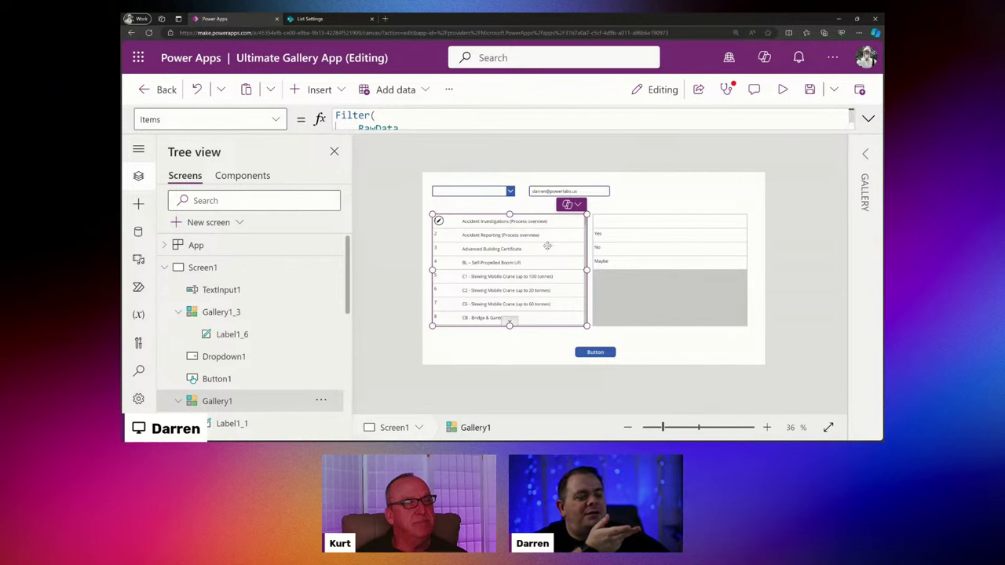
pyautogui.click(531, 226)
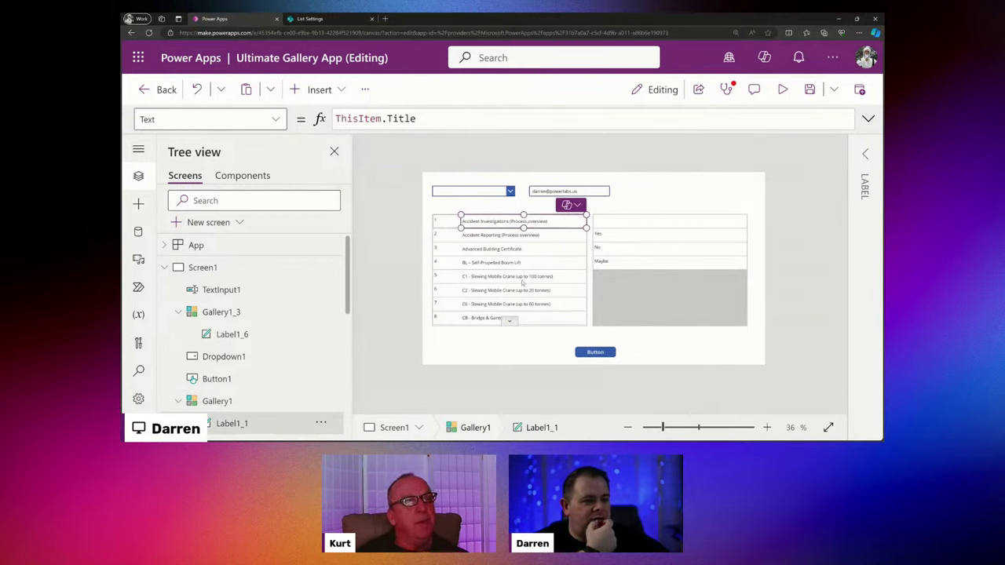
pyautogui.click(649, 195)
pyautogui.click(580, 192)
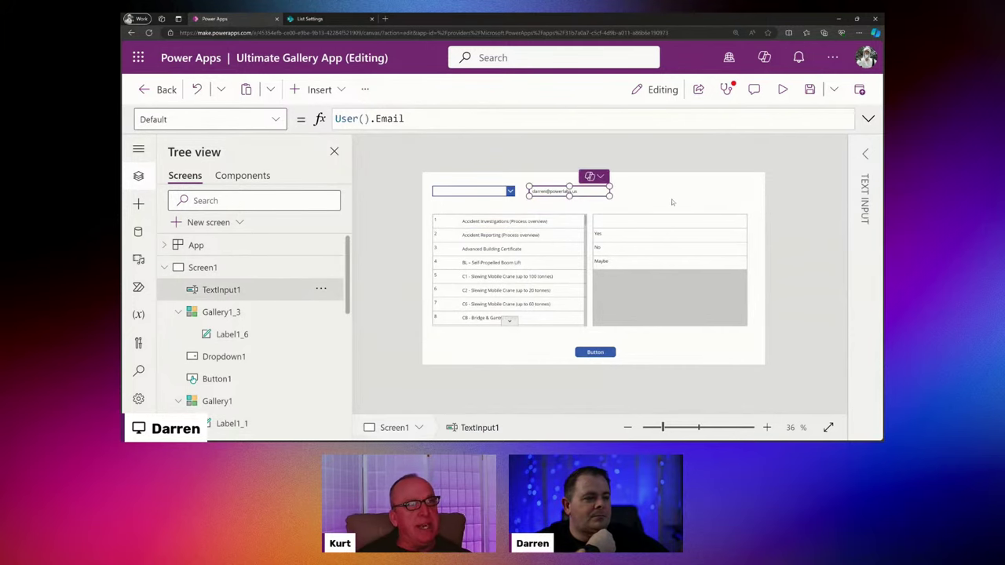
pyautogui.click(551, 253)
# Expand Gallery1's Items formula to multiple lines and examine the Created By email condition.
pyautogui.click(868, 119)
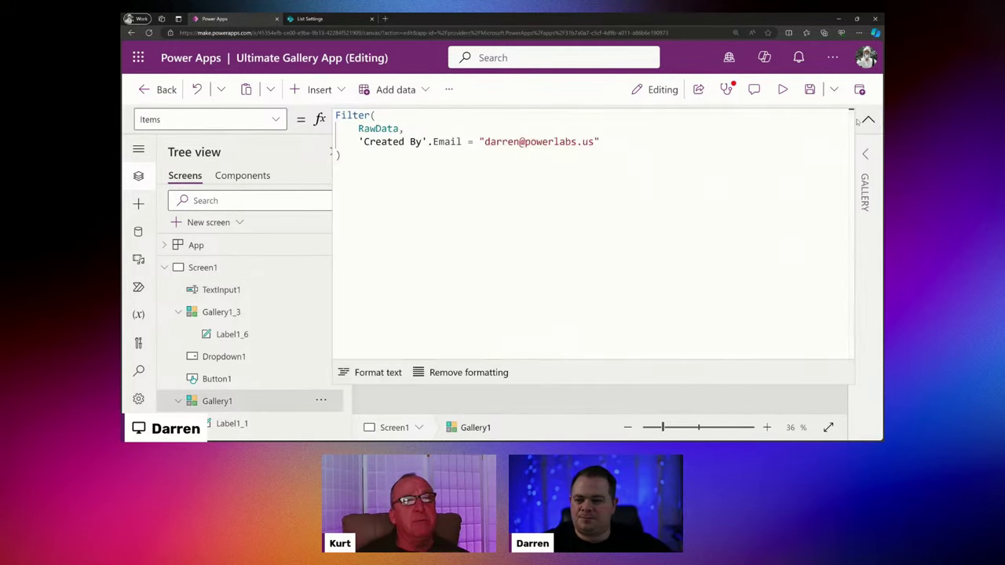
pyautogui.click(571, 196)
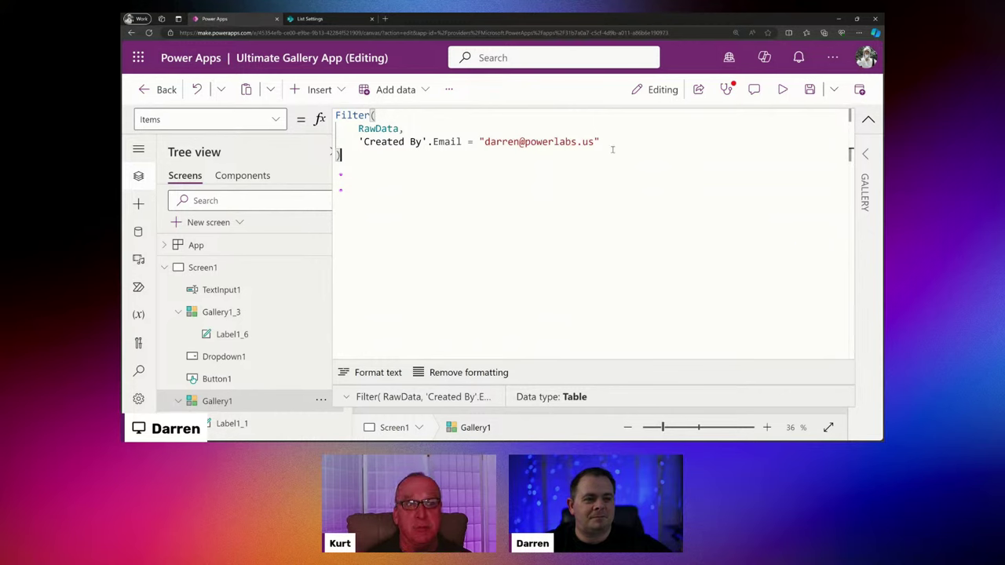
pyautogui.moveTo(477, 142); pyautogui.dragTo(462, 142)
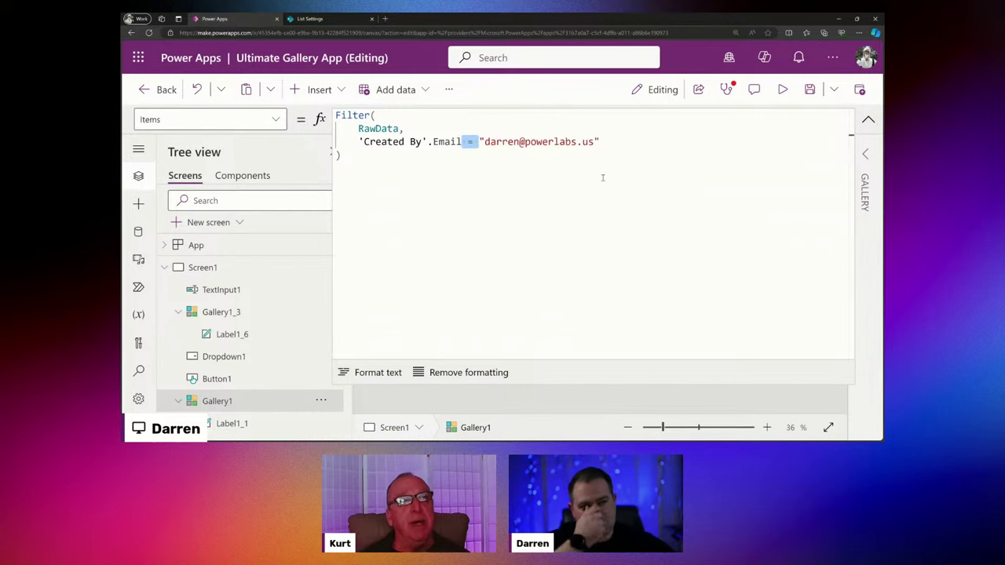
pyautogui.click(646, 146)
pyautogui.moveTo(646, 146); pyautogui.dragTo(333, 142)
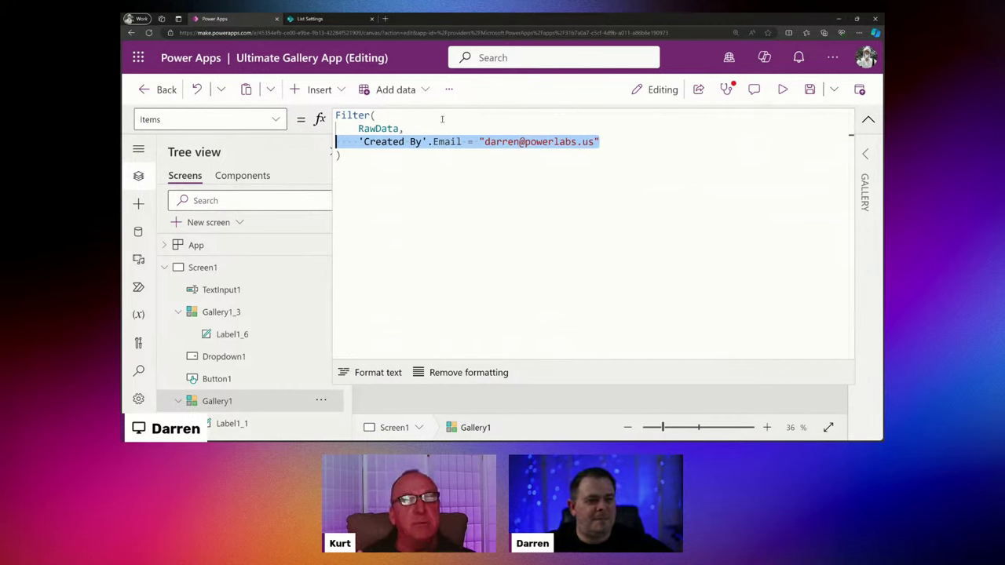
pyautogui.click(565, 129)
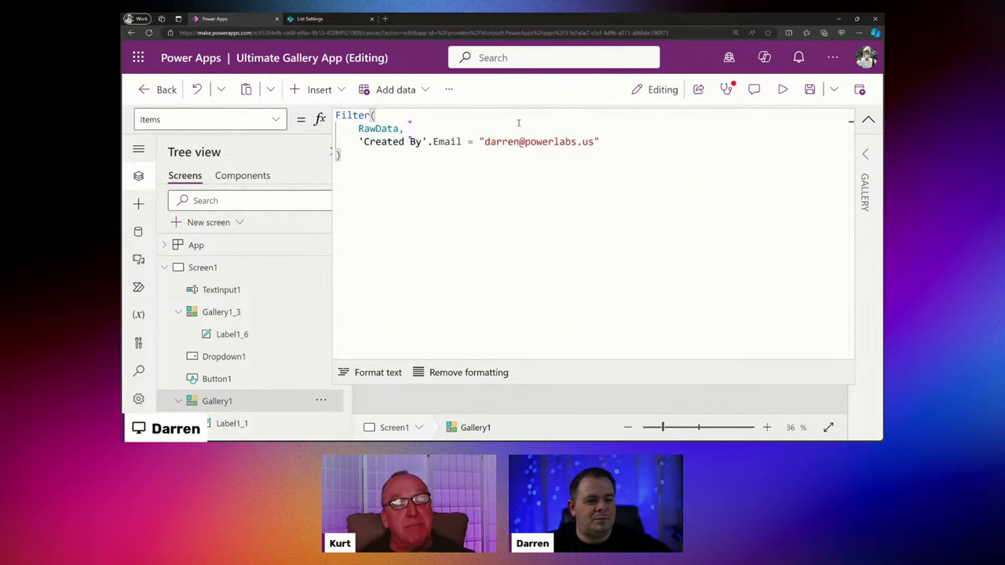
pyautogui.click(488, 129)
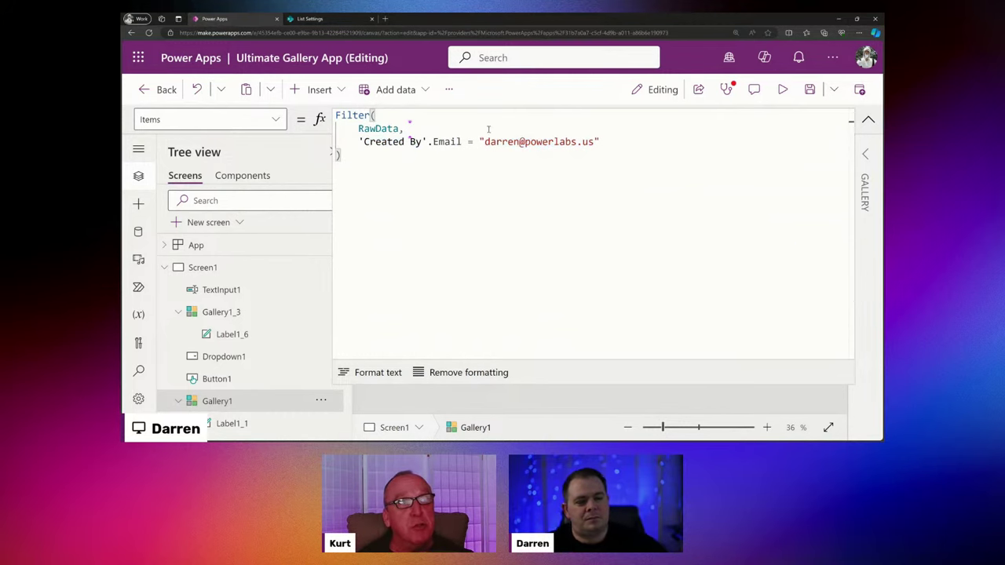
# Add a '// Criteria parameter for Filter' comment between two '// ===' separator lines after RawData.
pyautogui.press('Return')
pyautogui.write('// =====')
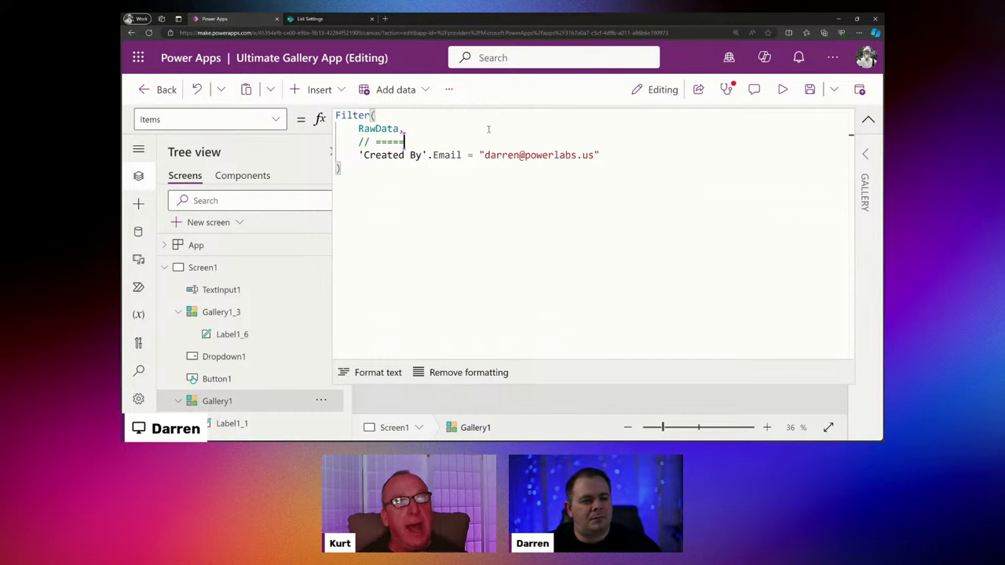
pyautogui.write('==================')
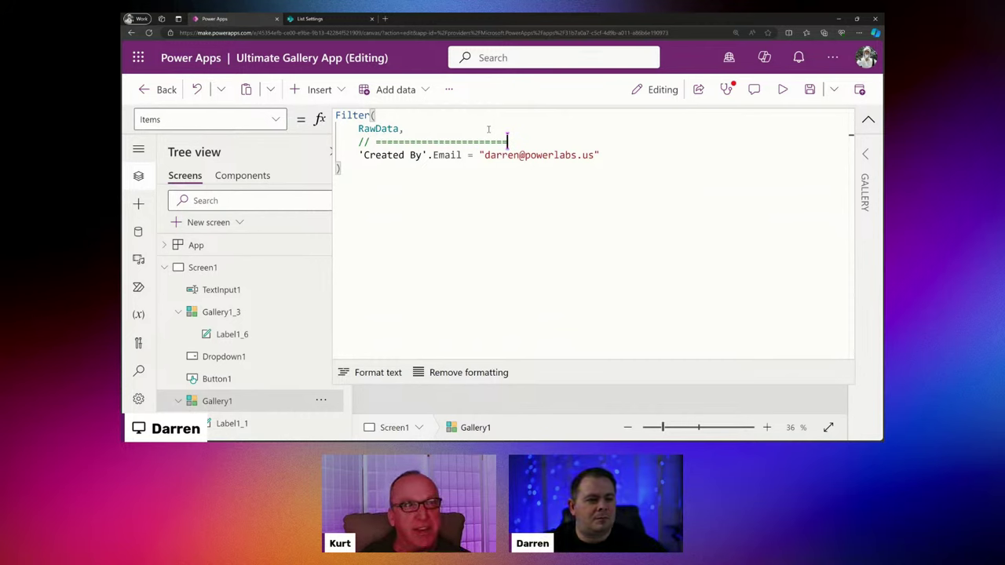
pyautogui.hotkey('ctrl', 'c')
pyautogui.hotkey('ctrl', 'v')
pyautogui.hotkey('ctrl', 'shift', 'Return')
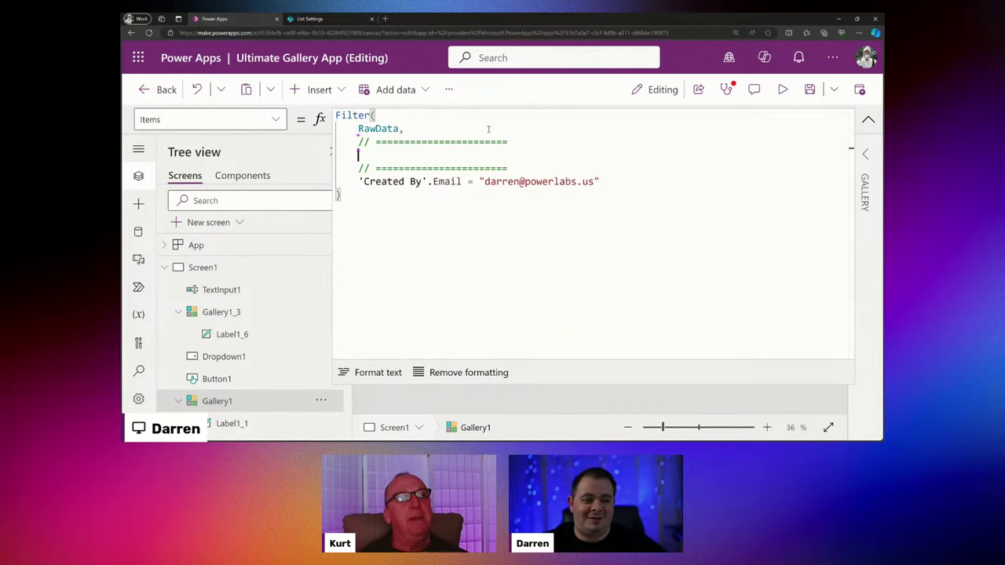
pyautogui.write('// C')
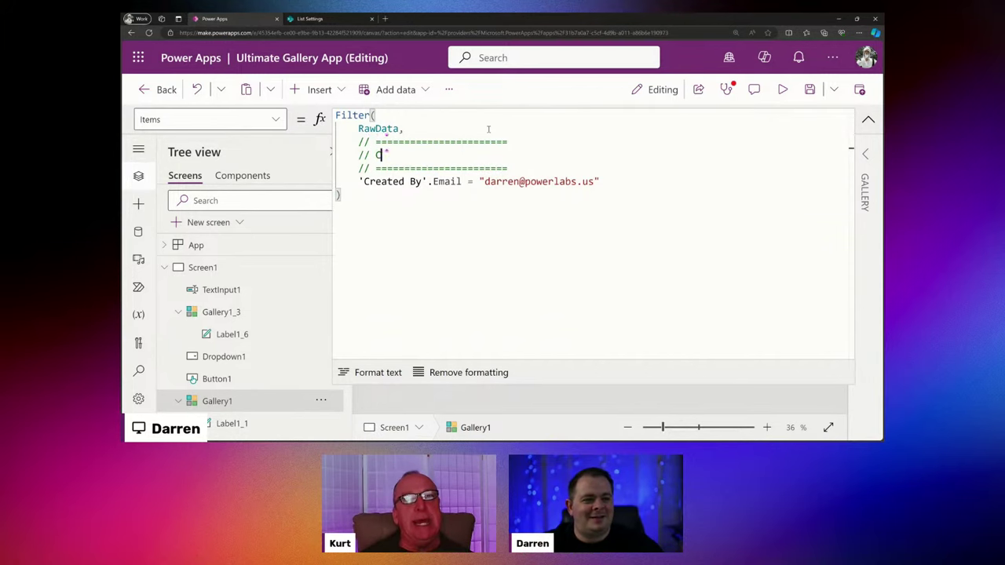
pyautogui.write('riteria p')
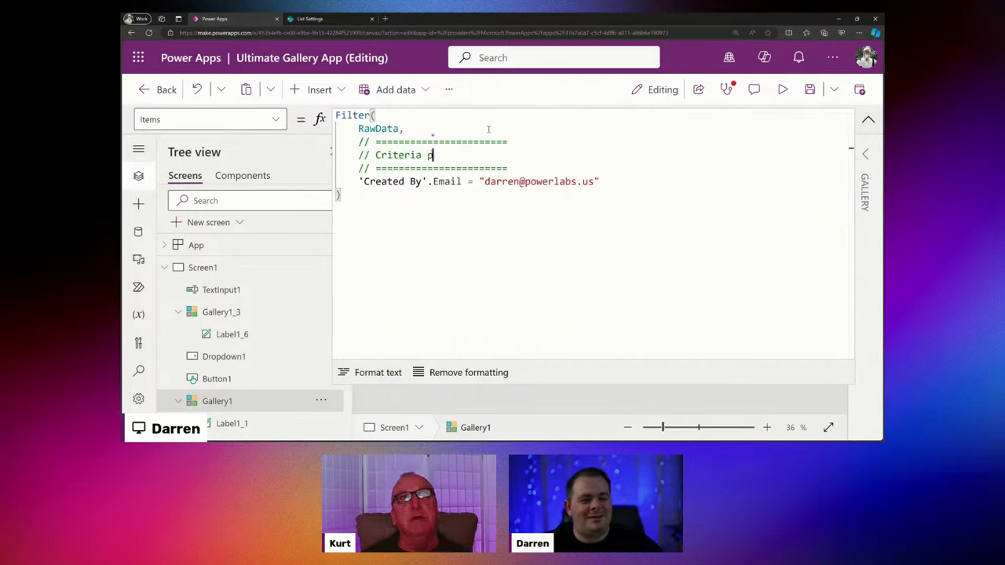
pyautogui.write('arameter for ')
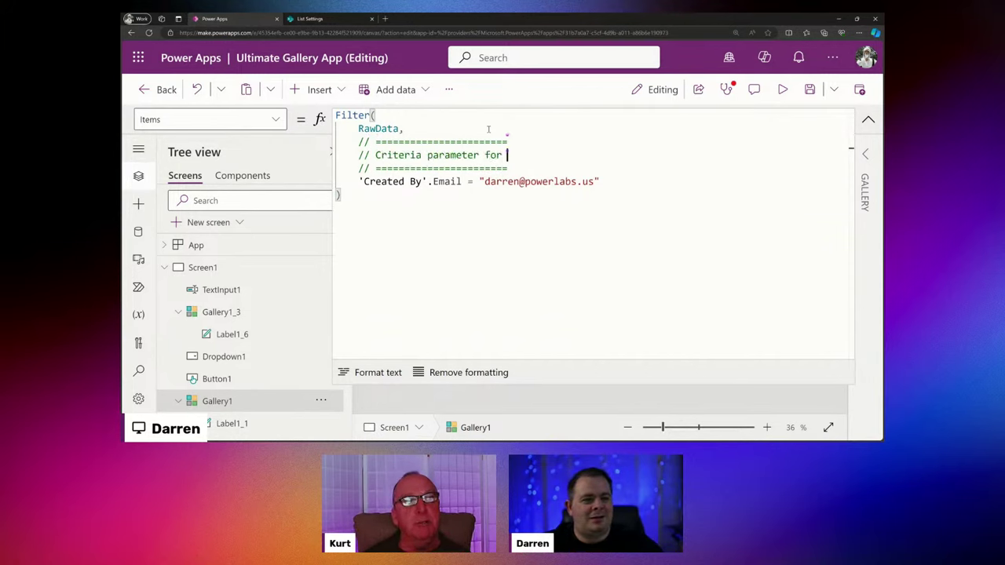
pyautogui.write('Filter')
pyautogui.click(534, 229)
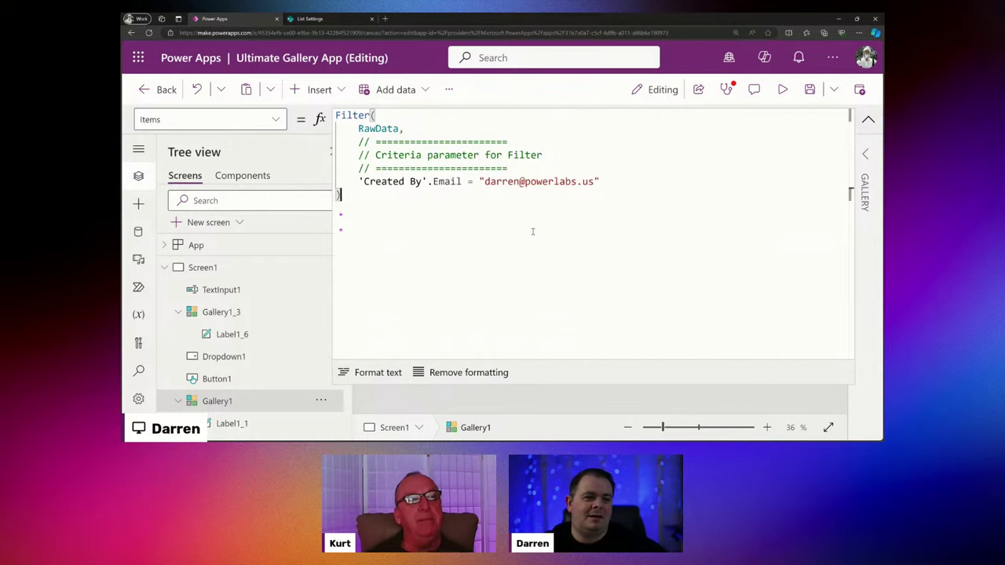
# Add a '// Data source' comment block with separator lines right after Filter(.
pyautogui.click(436, 122)
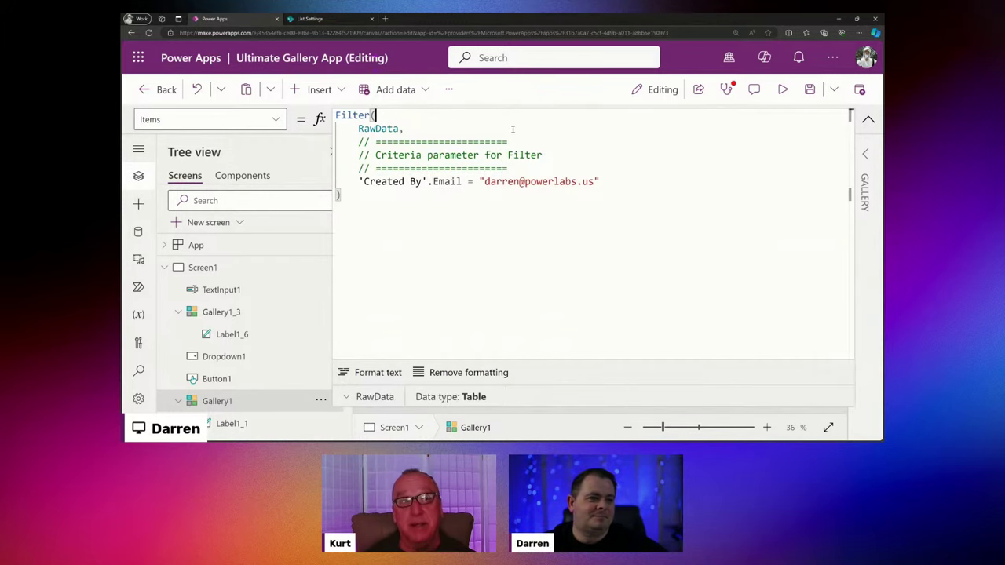
pyautogui.press('Return')
pyautogui.hotkey('ctrl', 'v')
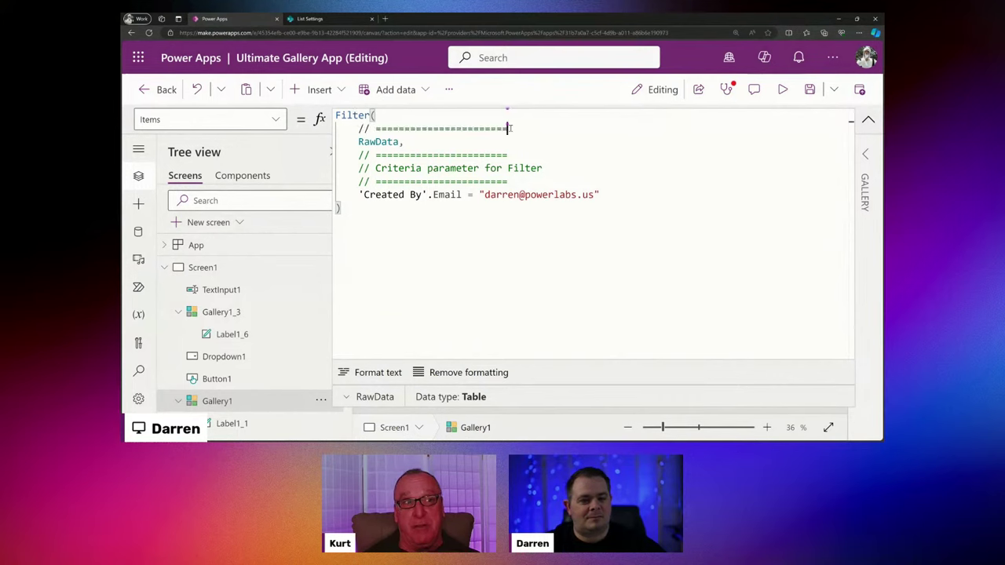
pyautogui.press('Return')
pyautogui.hotkey('ctrl', 'v')
pyautogui.click(510, 128)
pyautogui.press('Return')
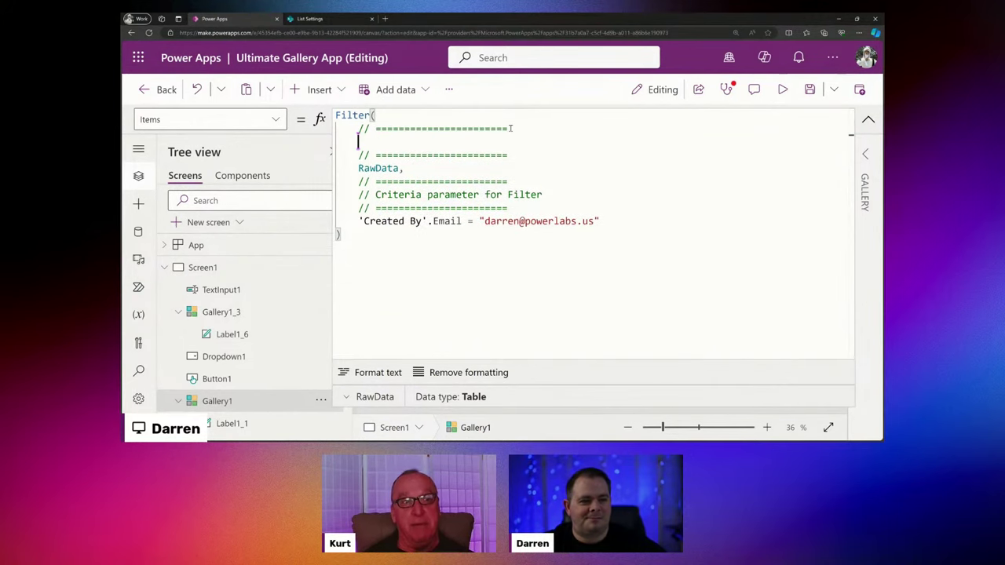
pyautogui.hotkey('ctrl', 'v')
pyautogui.hotkey('ctrl', 'shift', 'Left')
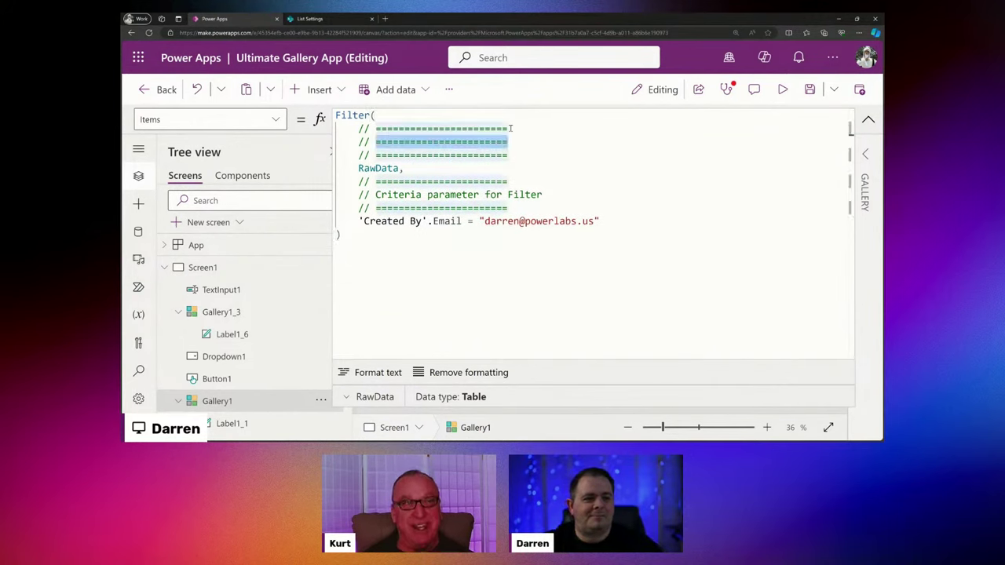
pyautogui.write('Data source')
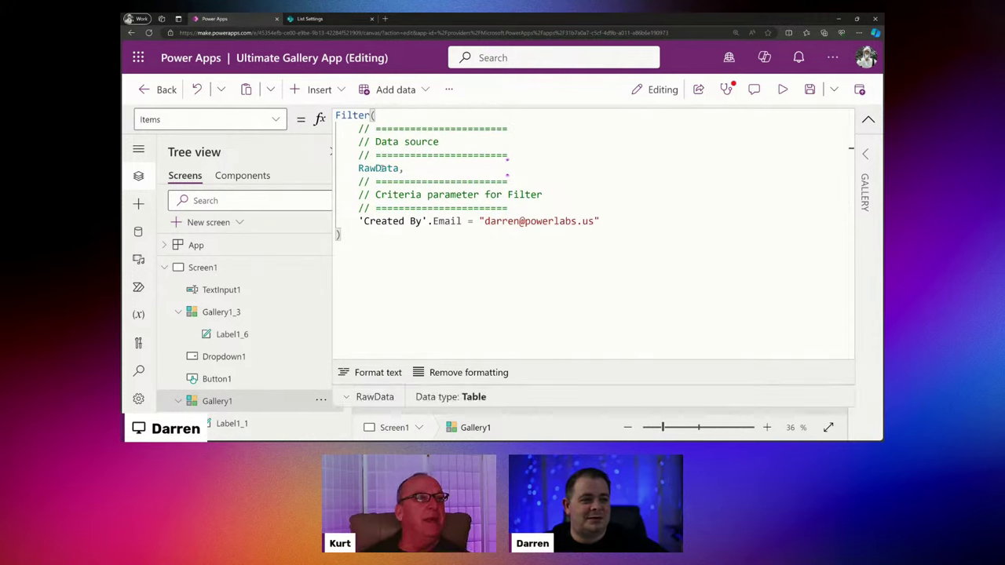
# Prefix the email condition with 'true //' to comment it out.
pyautogui.doubleClick(379, 168)
pyautogui.click(622, 221)
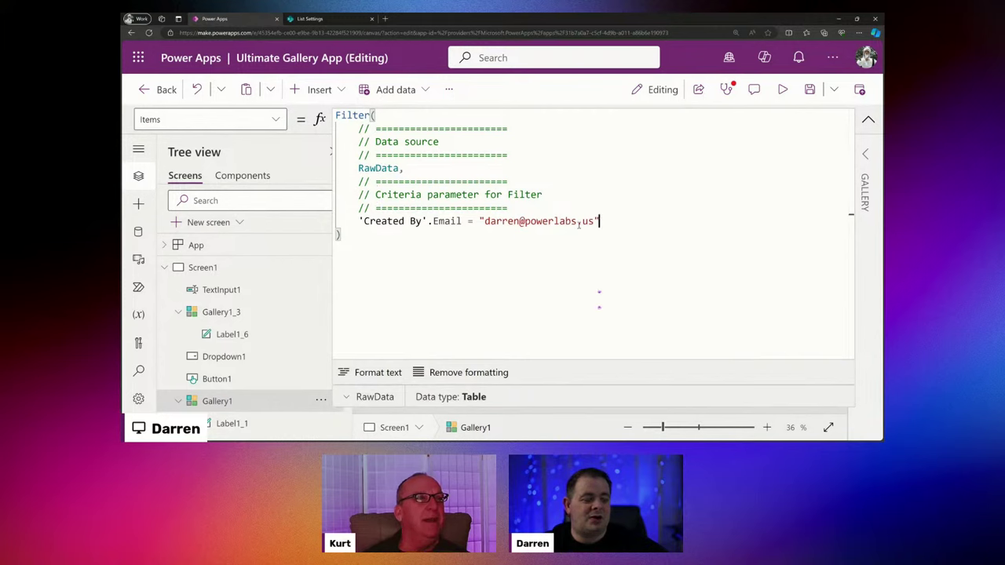
pyautogui.click(358, 221)
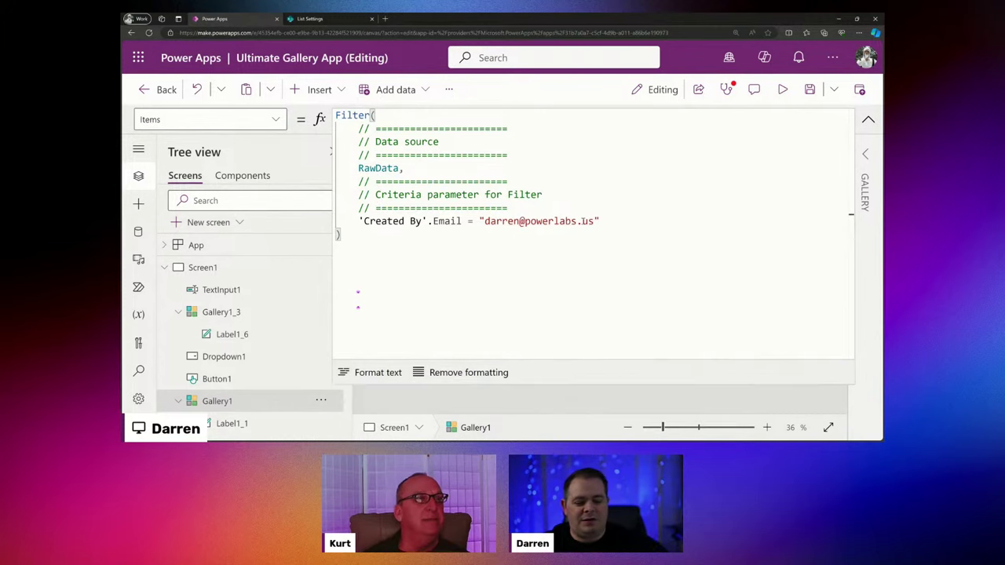
pyautogui.write('true //')
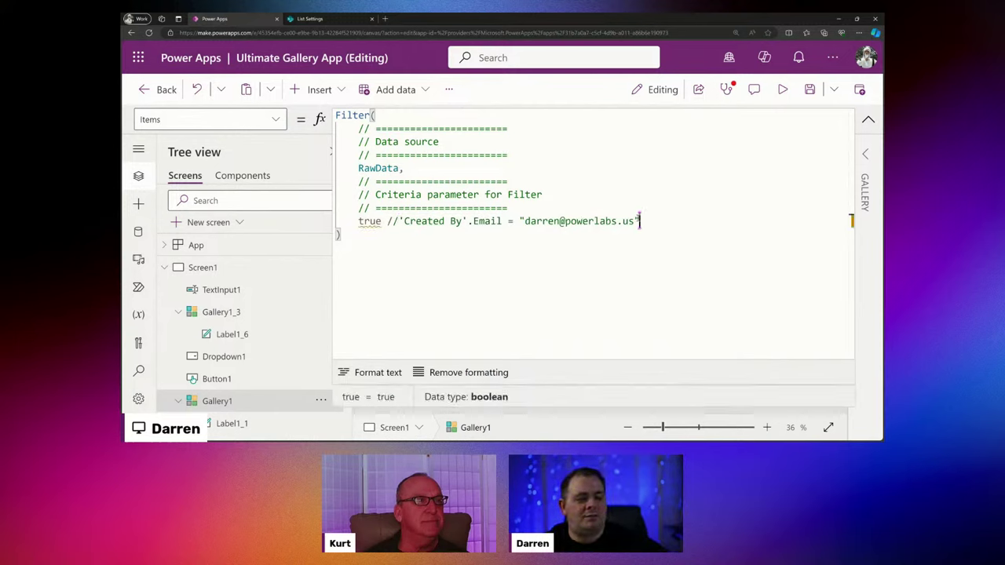
# Check the warning on the literal true criterion, then delete true from the Filter.
pyautogui.moveTo(641, 221); pyautogui.dragTo(387, 222)
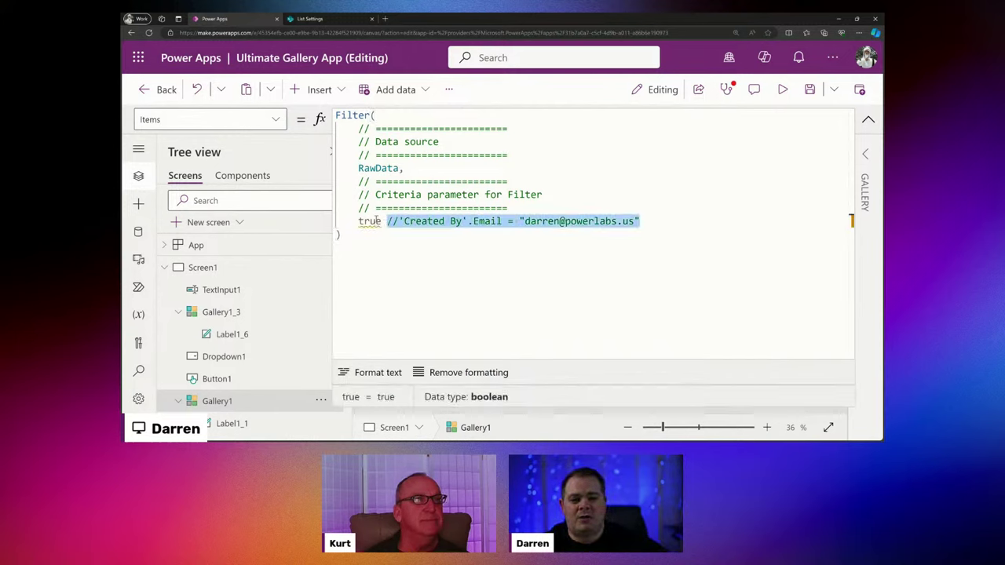
pyautogui.doubleClick(369, 221)
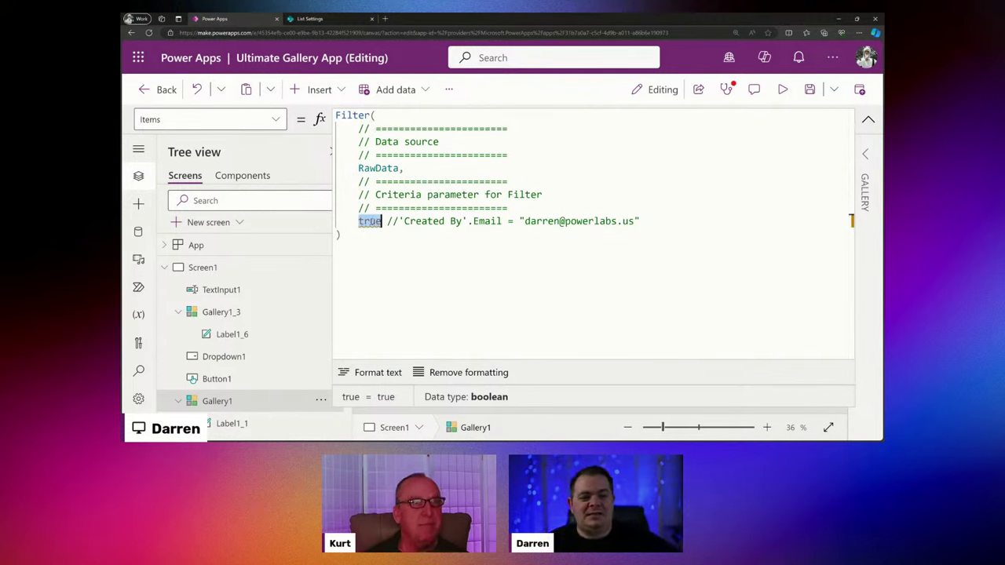
pyautogui.moveTo(370, 221)
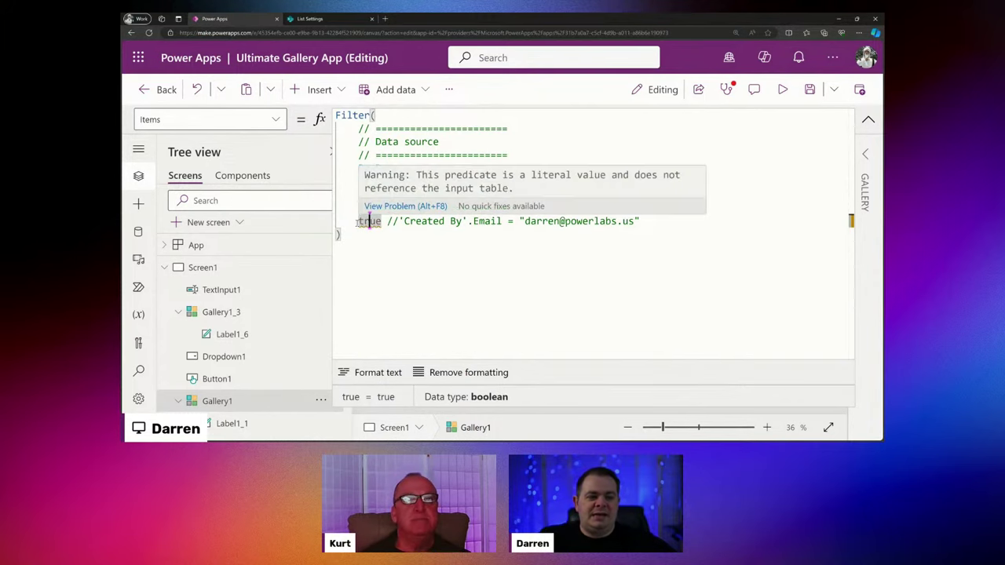
pyautogui.press('Delete')
pyautogui.press('Delete')
pyautogui.press('Delete')
pyautogui.press('Delete')
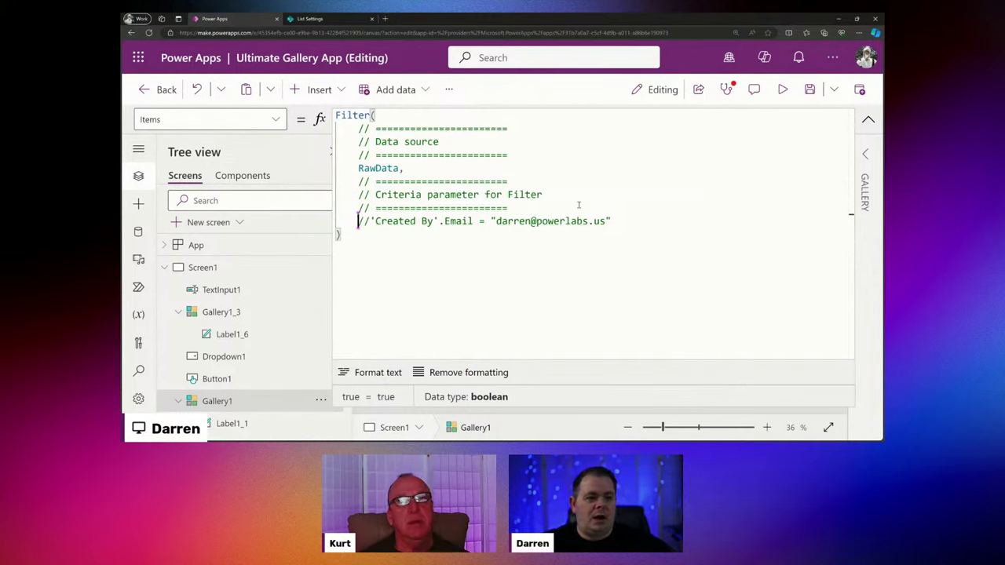
# Examine the Created By Email reference and equals operator in the email condition.
pyautogui.moveTo(427, 221); pyautogui.dragTo(352, 222)
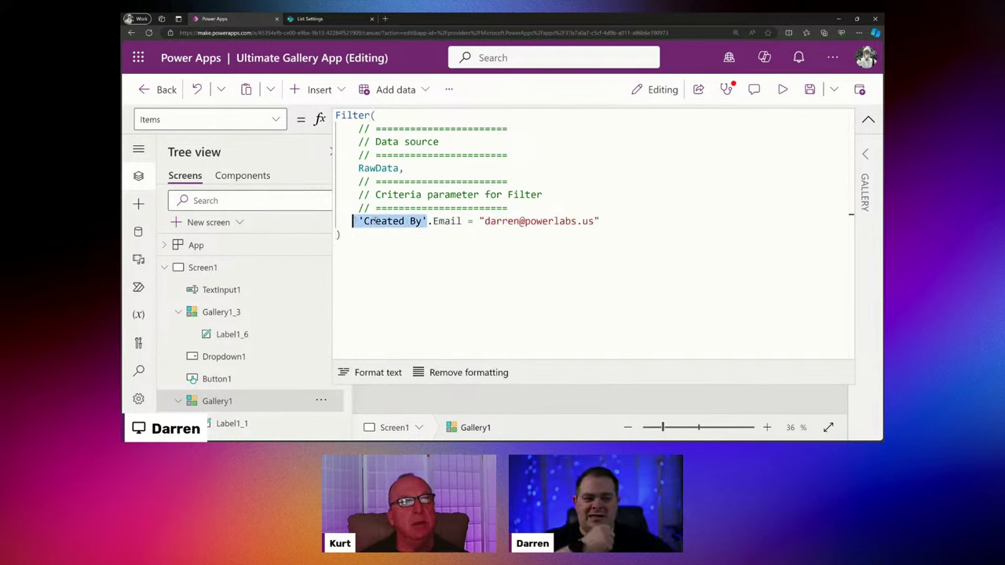
pyautogui.doubleClick(454, 222)
pyautogui.moveTo(462, 222); pyautogui.dragTo(359, 222)
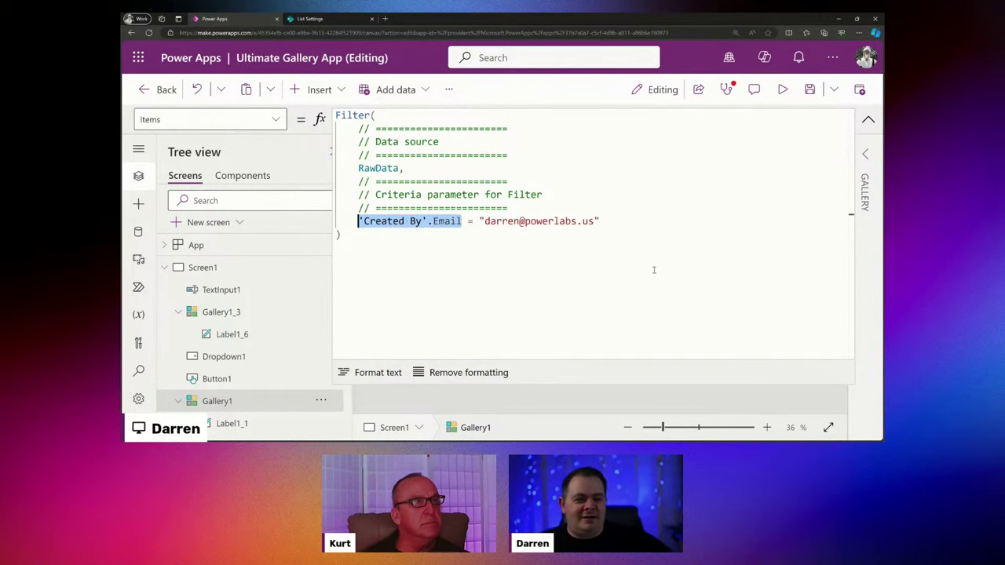
pyautogui.click(462, 223)
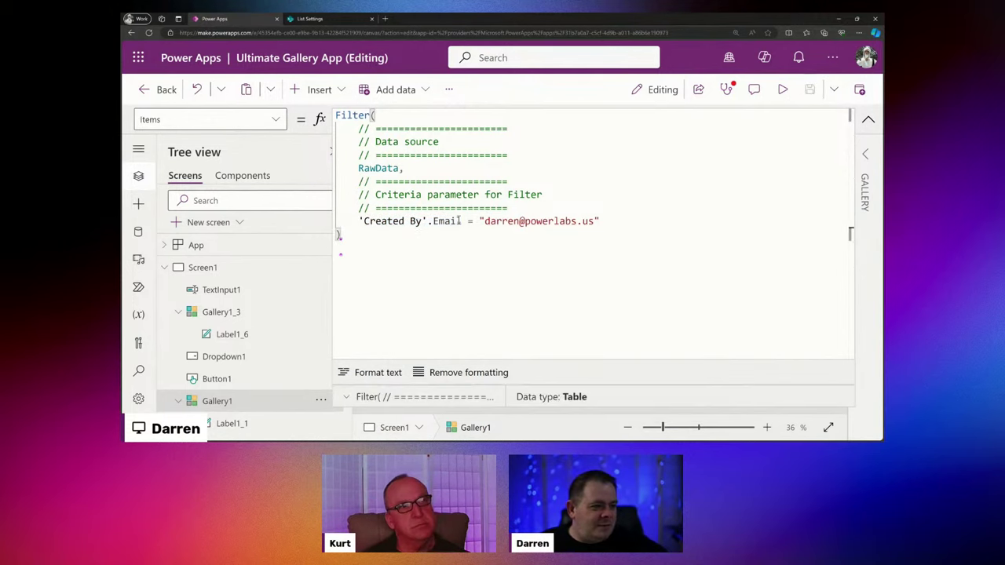
pyautogui.moveTo(461, 221); pyautogui.dragTo(478, 222)
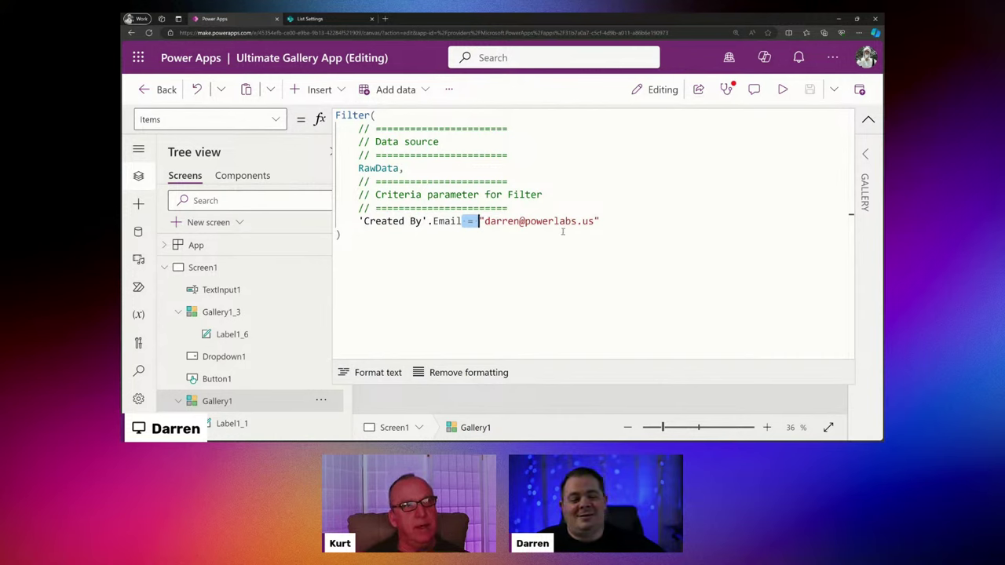
pyautogui.moveTo(600, 221); pyautogui.dragTo(359, 221)
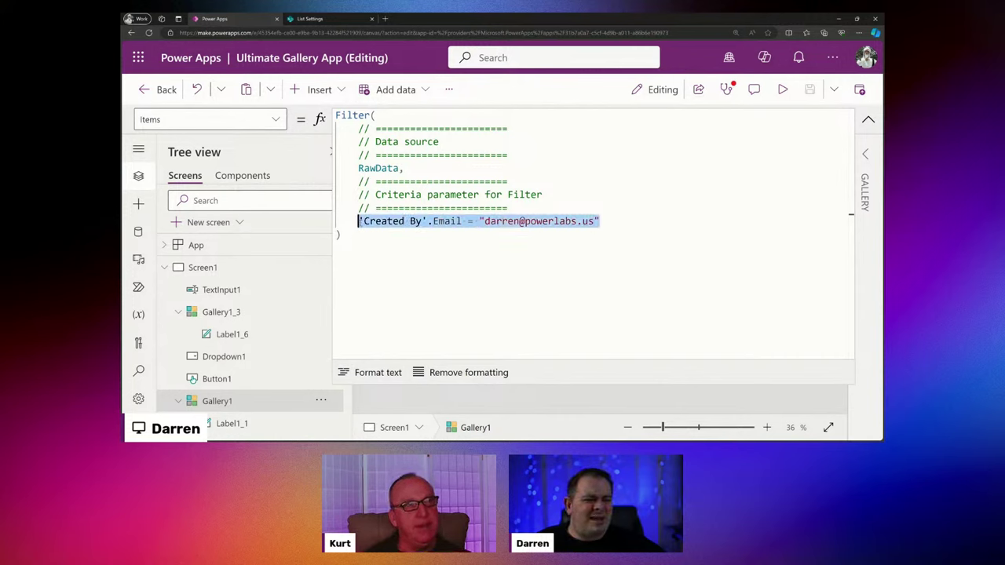
pyautogui.click(474, 241)
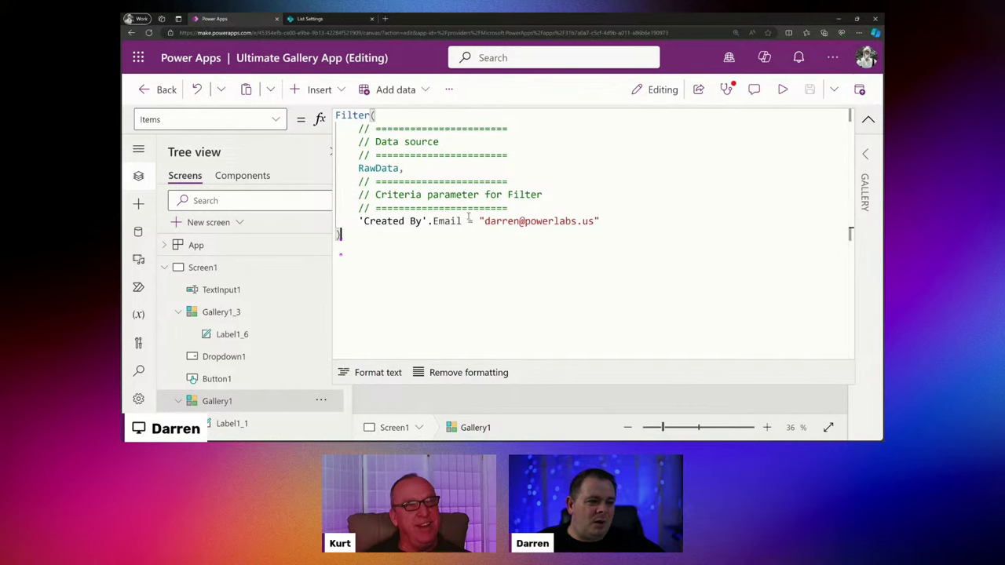
# Add '// needs... to be a boolean value' under the criteria comment and save the app.
pyautogui.click(567, 190)
pyautogui.press('Return')
pyautogui.write('// ')
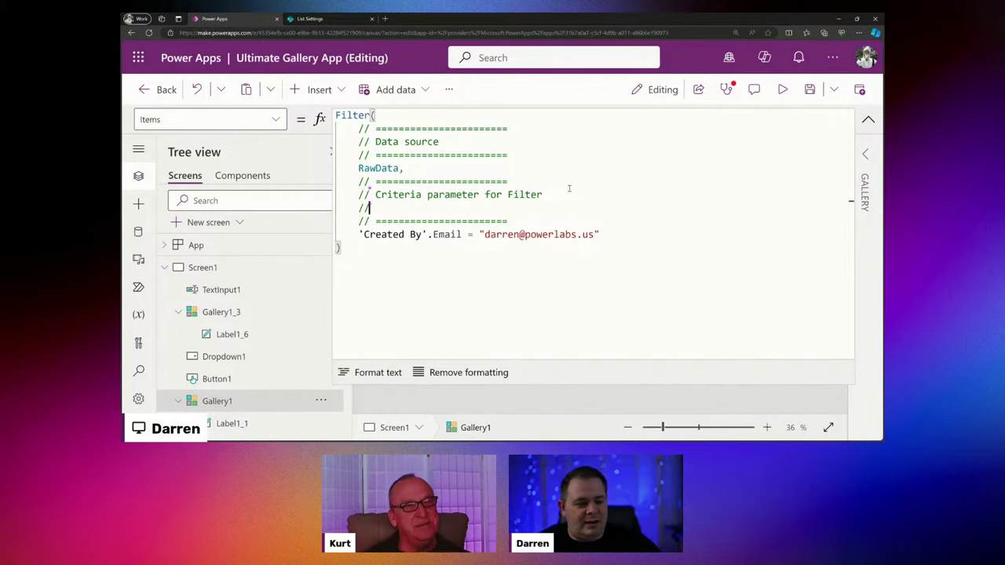
pyautogui.write('needs')
pyautogui.write('...')
pyautogui.write(' to be ')
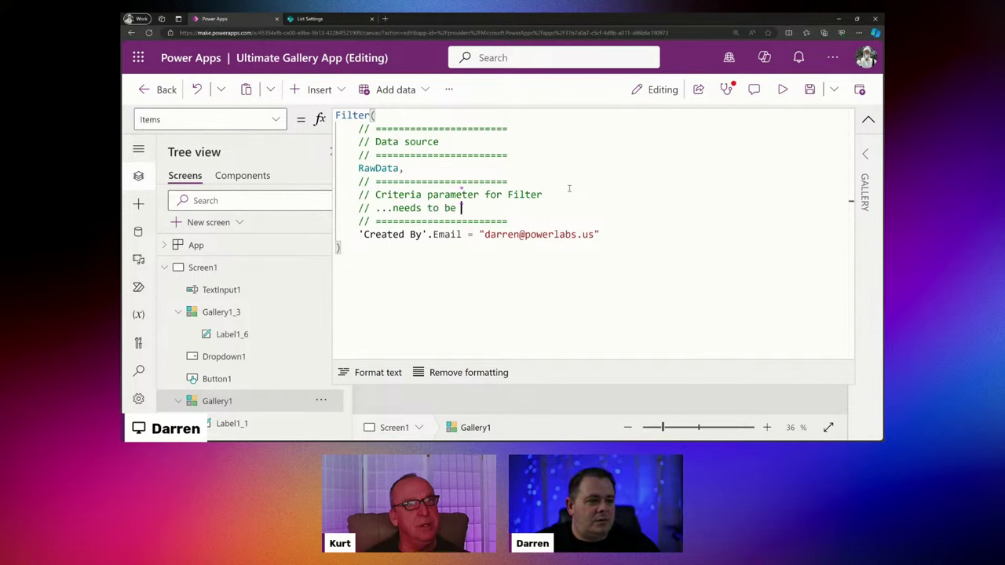
pyautogui.write('a boolean value')
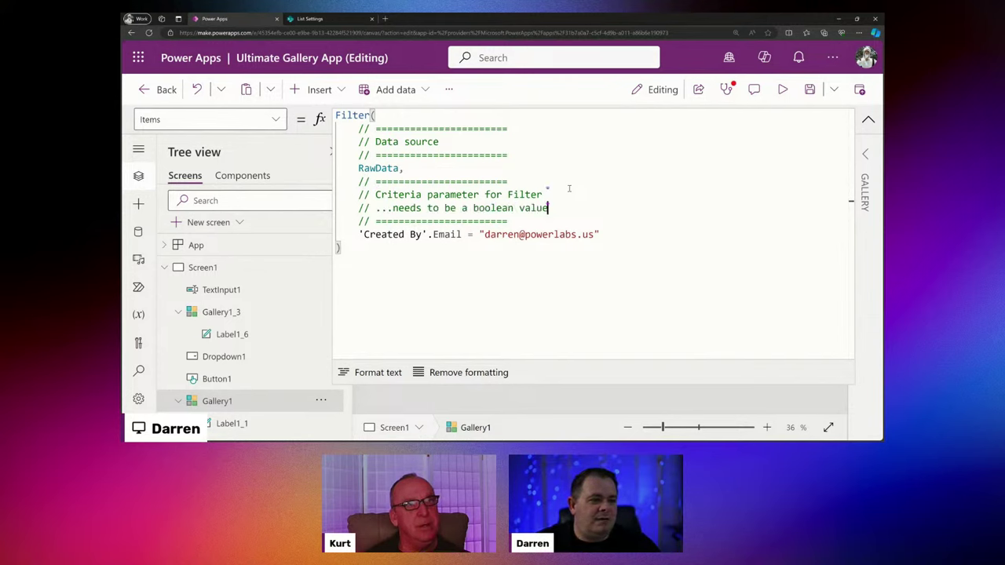
pyautogui.click(582, 269)
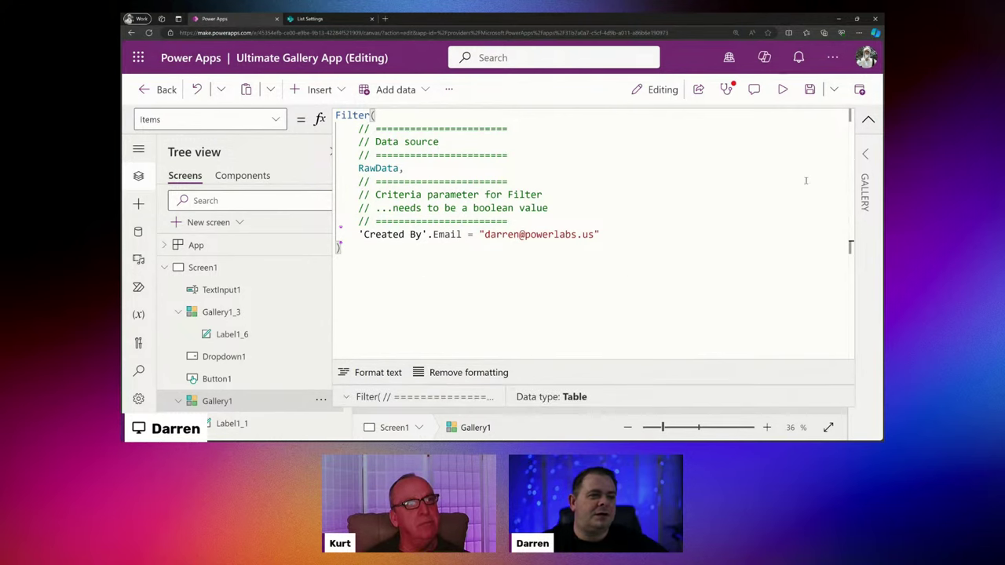
pyautogui.click(809, 89)
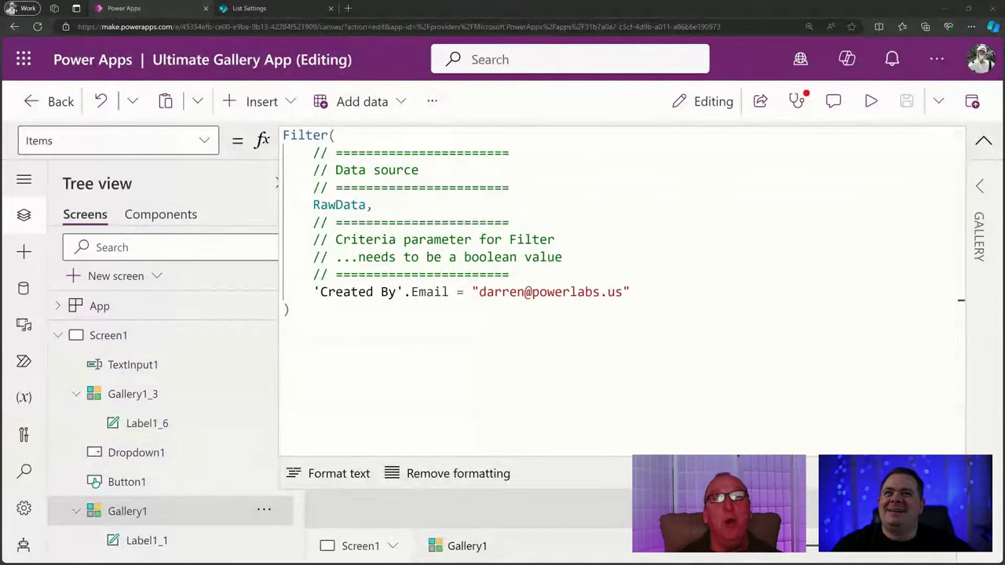
pyautogui.click(691, 291)
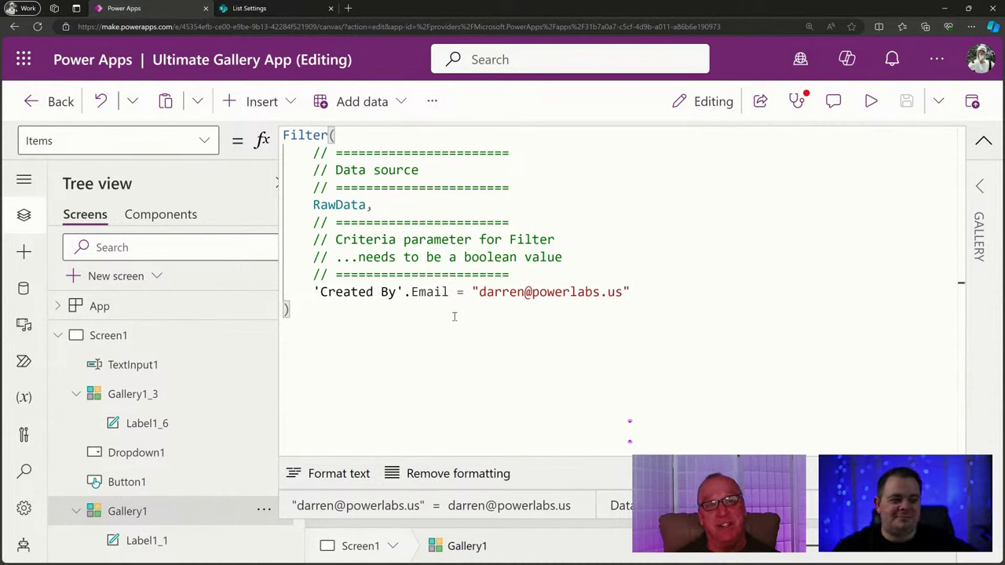
pyautogui.click(366, 323)
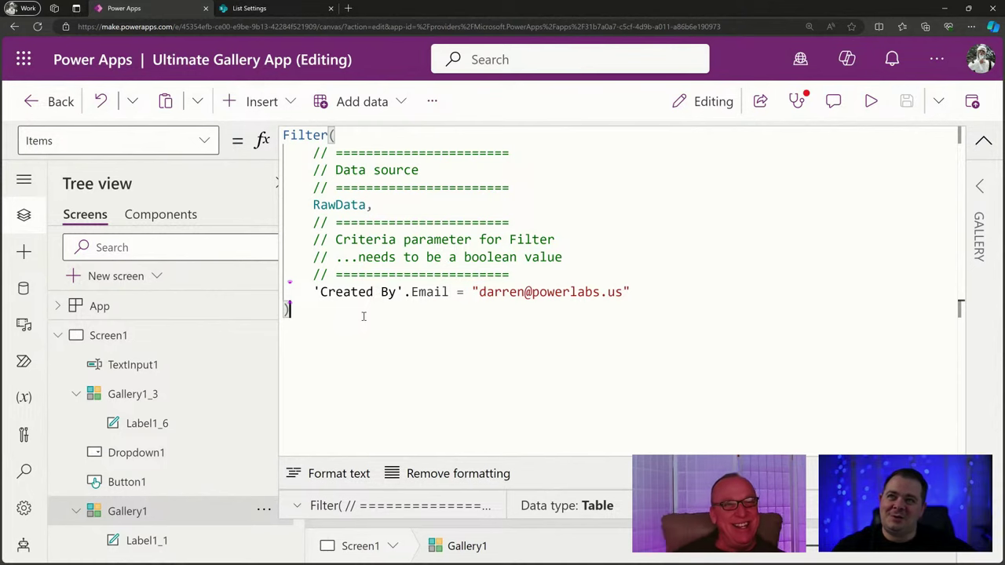
pyautogui.click(695, 297)
# Collapse the formula editor and duplicate Screen1.
pyautogui.click(984, 142)
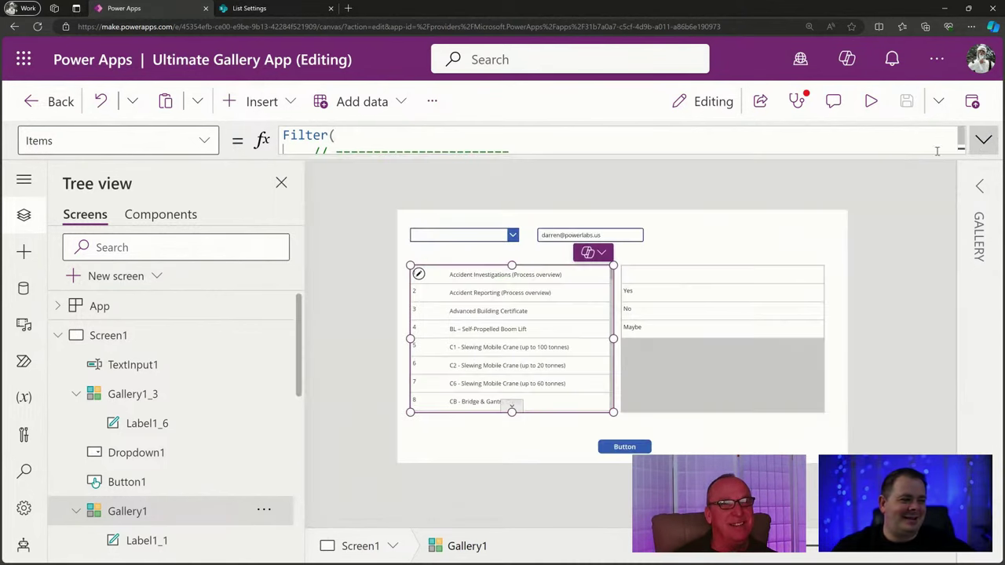
pyautogui.click(718, 352)
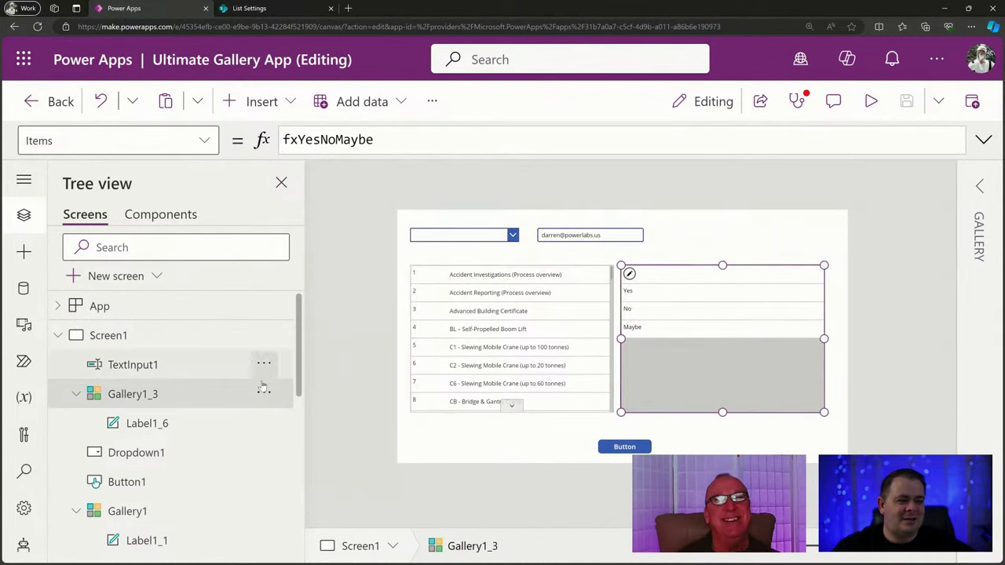
pyautogui.click(264, 335)
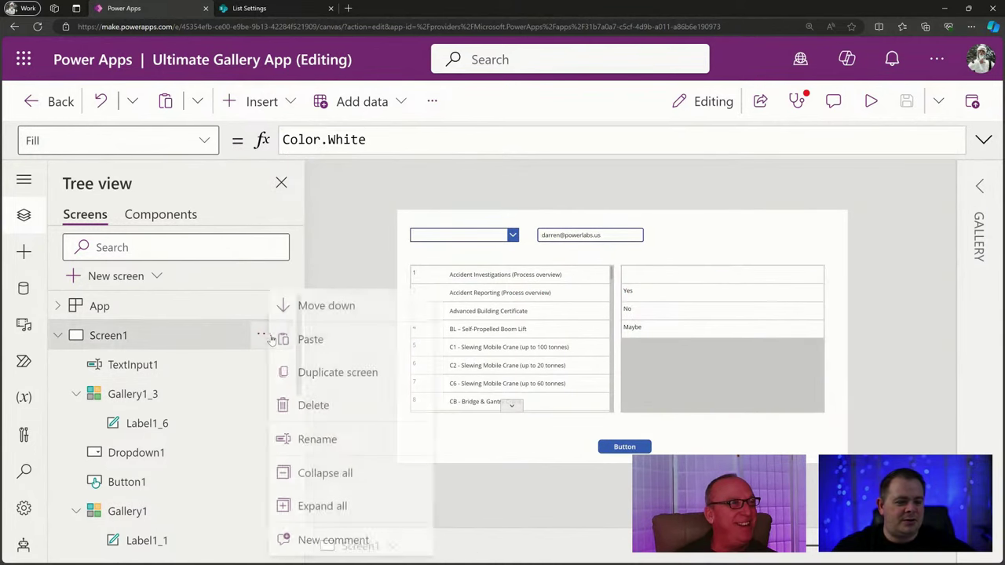
pyautogui.click(377, 370)
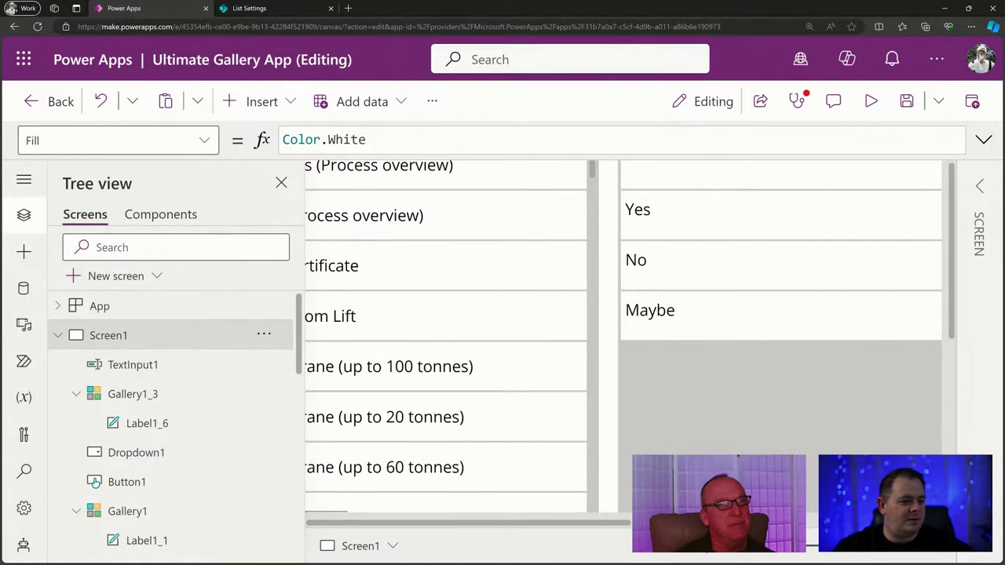
# Delete the Yes/No/Maybe gallery, the dropdown and the email text input.
pyautogui.click(718, 392)
pyautogui.press('Delete')
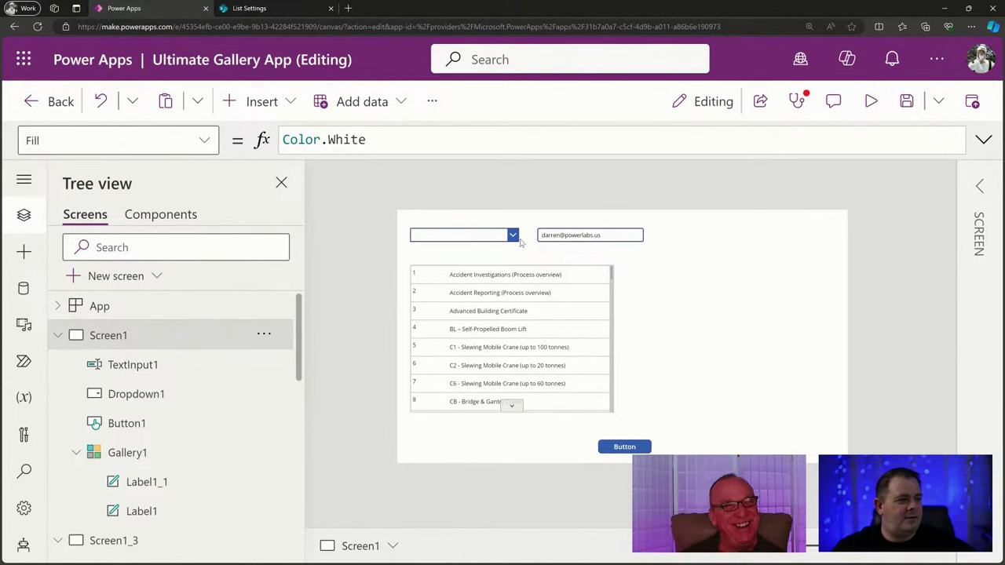
pyautogui.click(499, 237)
pyautogui.press('Delete')
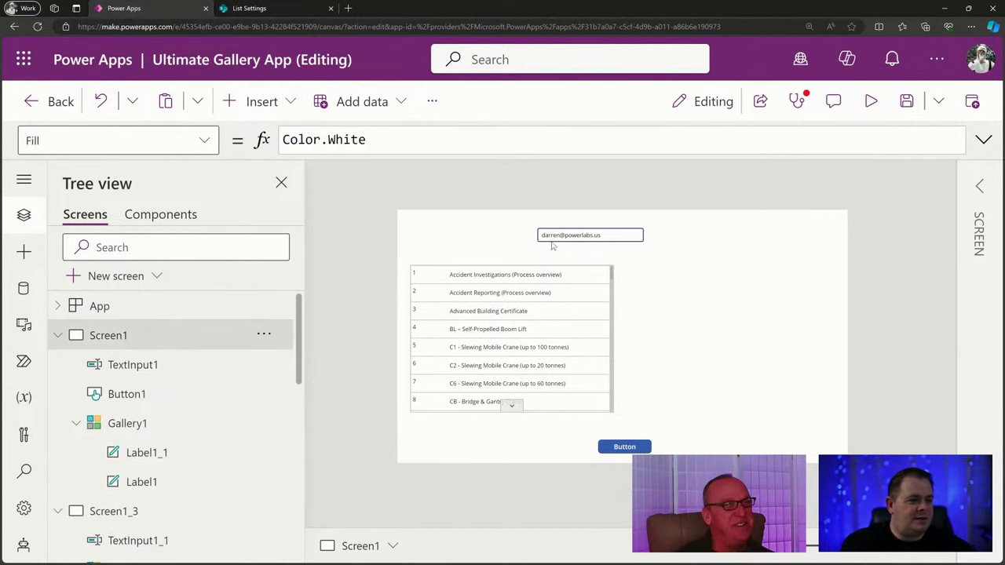
pyautogui.click(557, 236)
pyautogui.press('Delete')
# Widen Gallery1 across the screen.
pyautogui.click(589, 308)
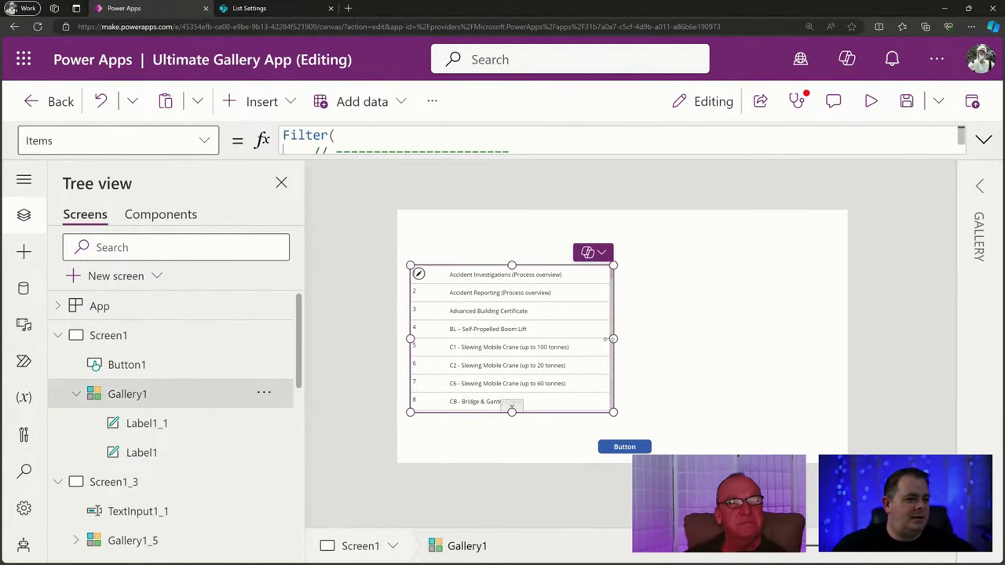
pyautogui.moveTo(613, 338); pyautogui.dragTo(839, 348)
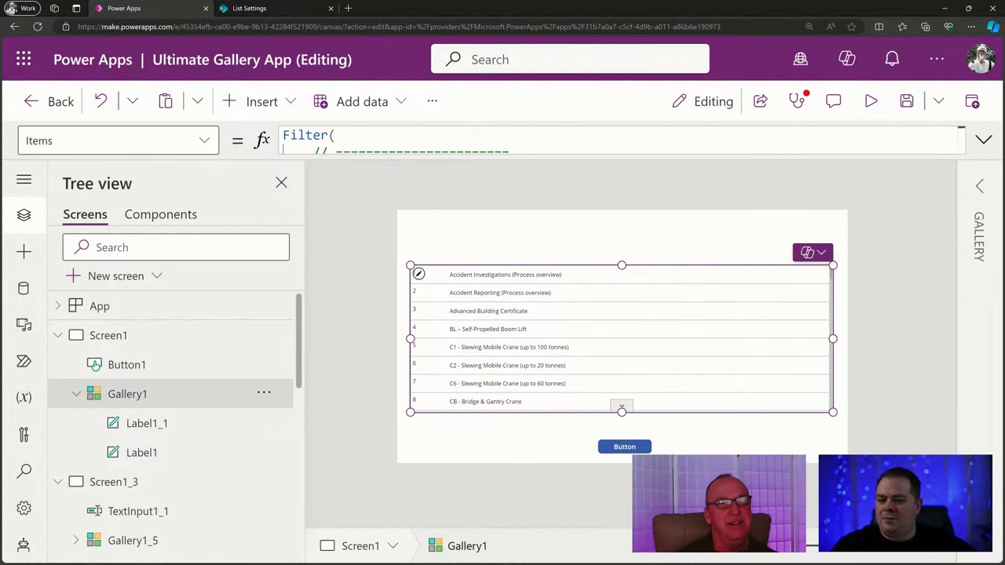
pyautogui.hotkey('alt', 'Tab')
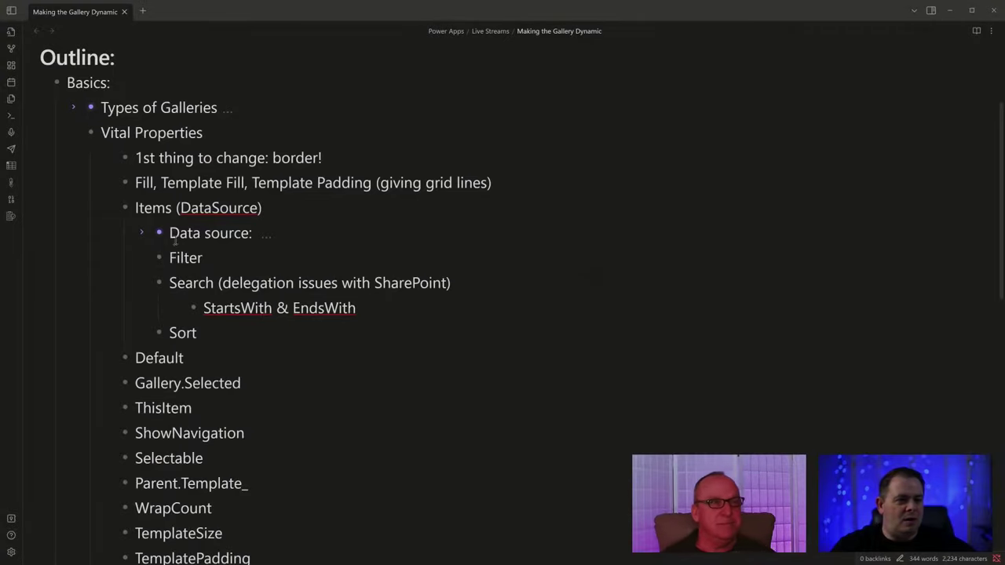
pyautogui.moveTo(170, 283); pyautogui.dragTo(295, 283)
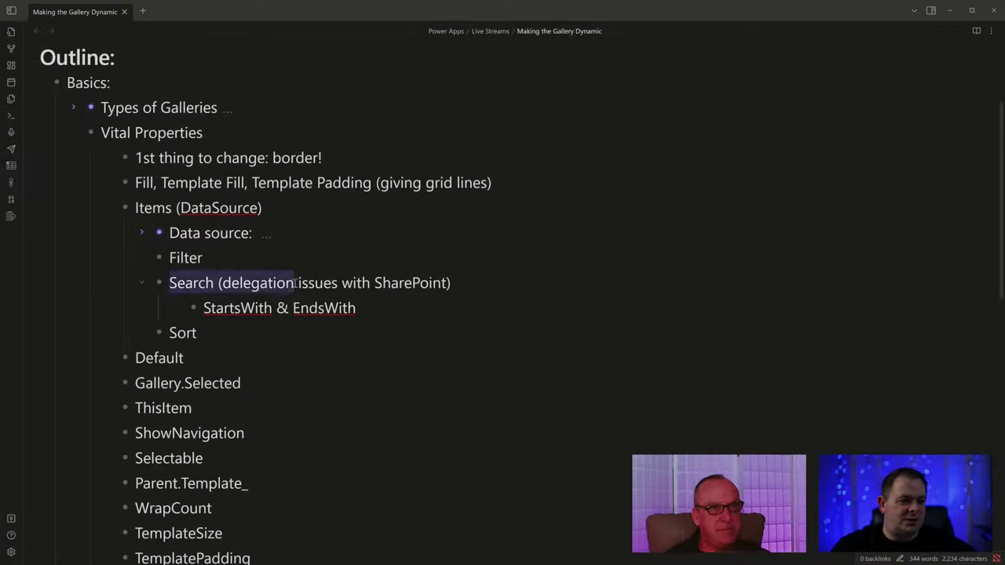
pyautogui.doubleClick(170, 258)
pyautogui.click(222, 258)
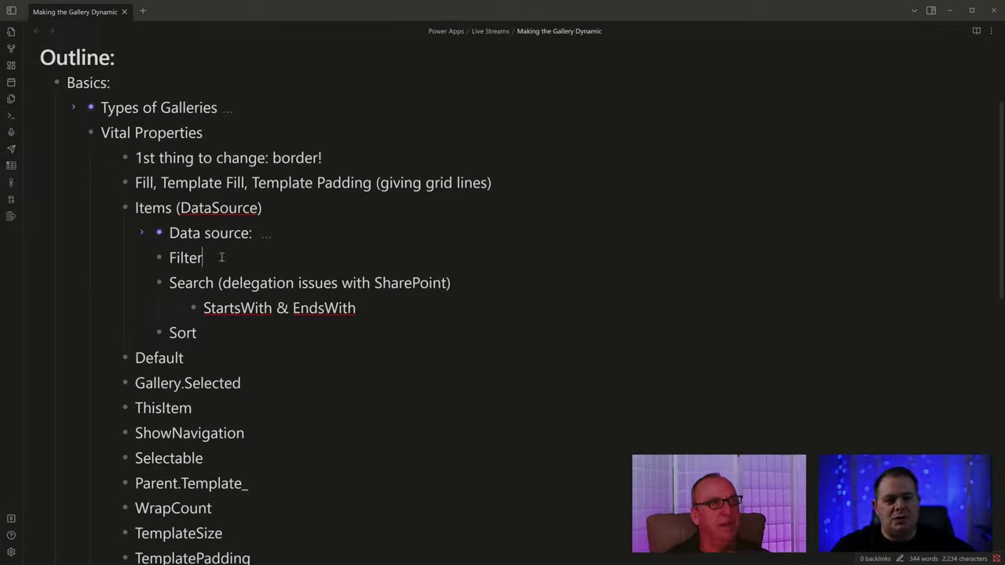
pyautogui.doubleClick(185, 257)
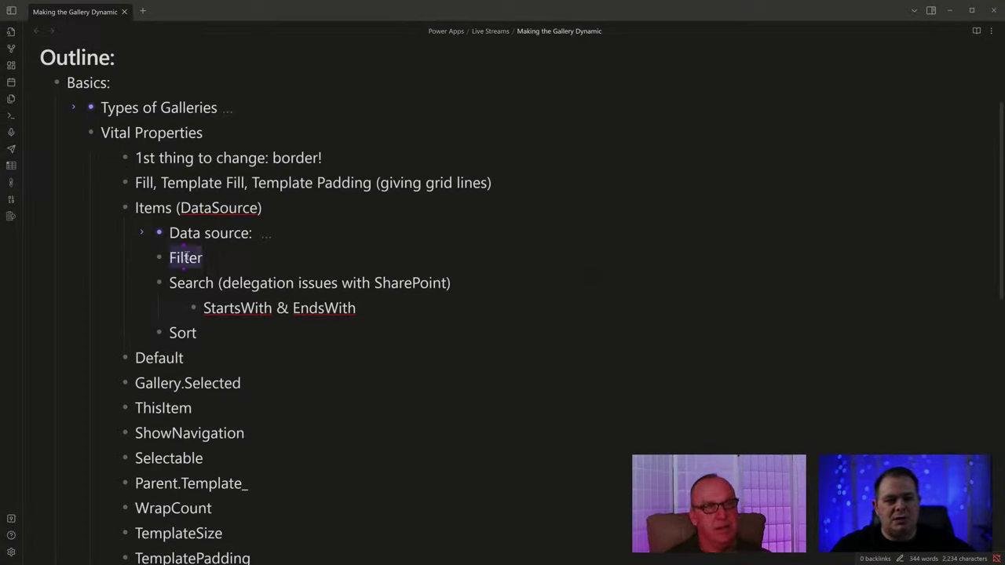
pyautogui.click(197, 334)
pyautogui.moveTo(197, 334); pyautogui.dragTo(170, 333)
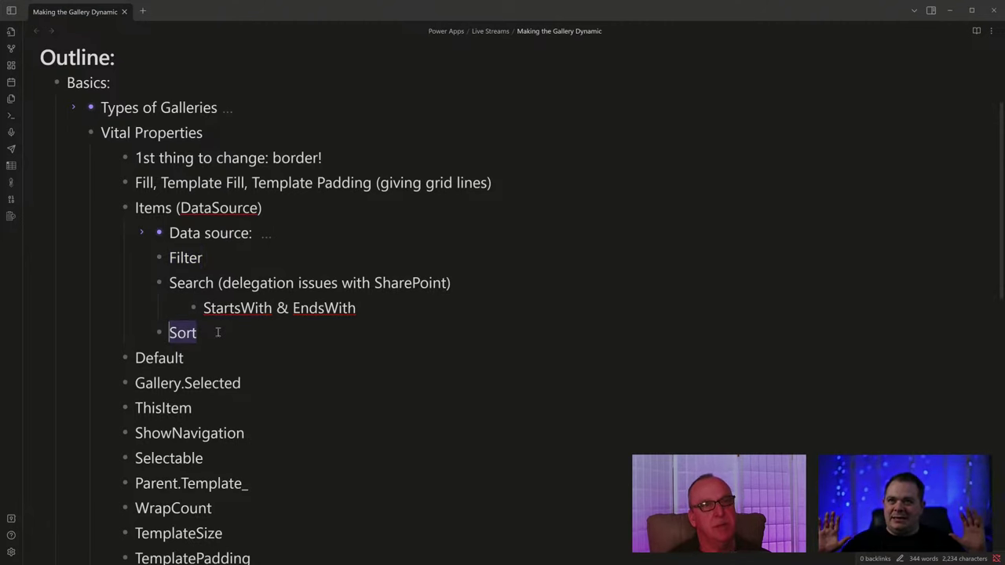
pyautogui.click(218, 332)
pyautogui.write('&')
pyautogui.press('BackSpace')
pyautogui.write('or S')
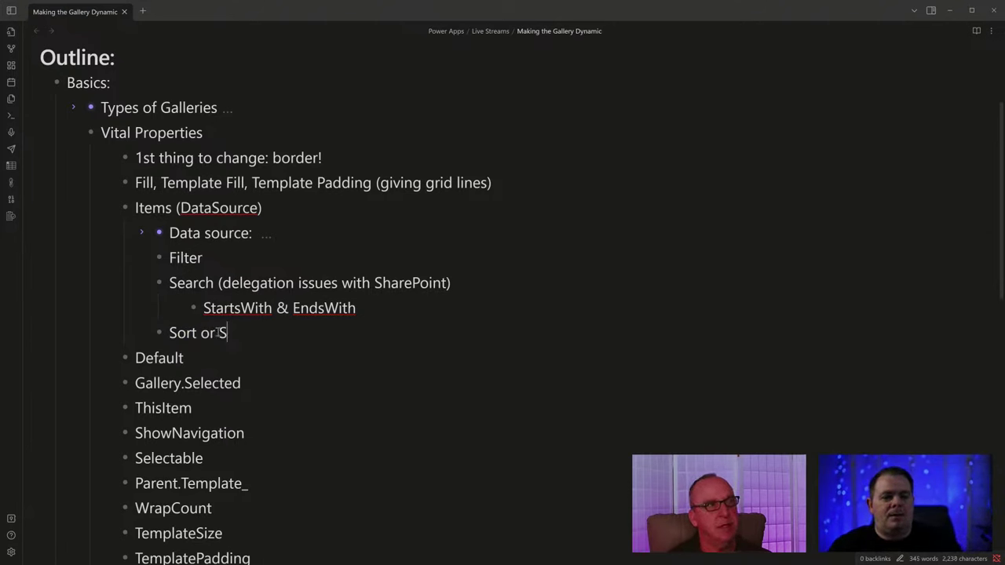
pyautogui.write('ortByCol')
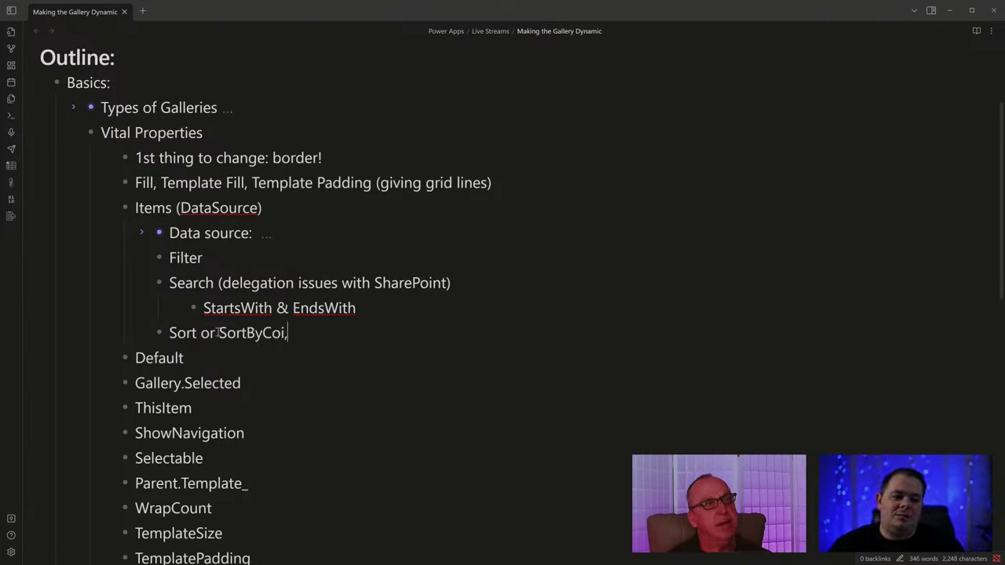
pyautogui.write('umns')
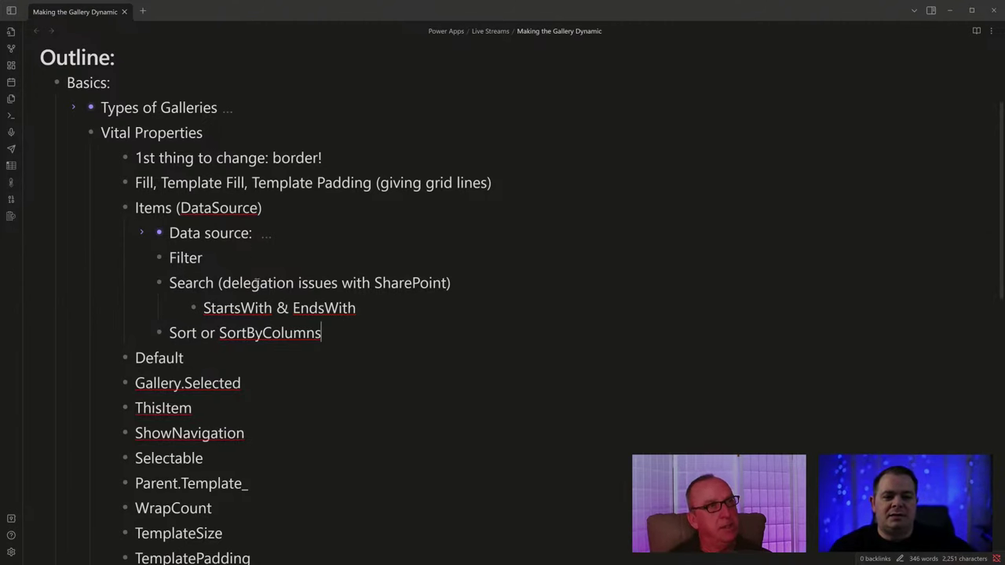
pyautogui.doubleClick(176, 258)
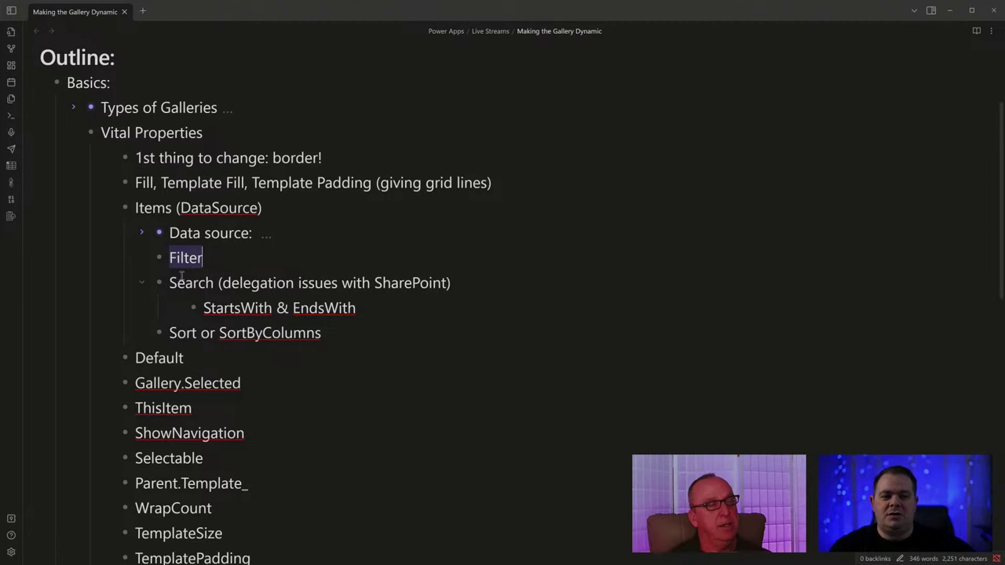
pyautogui.doubleClick(187, 333)
pyautogui.click(345, 335)
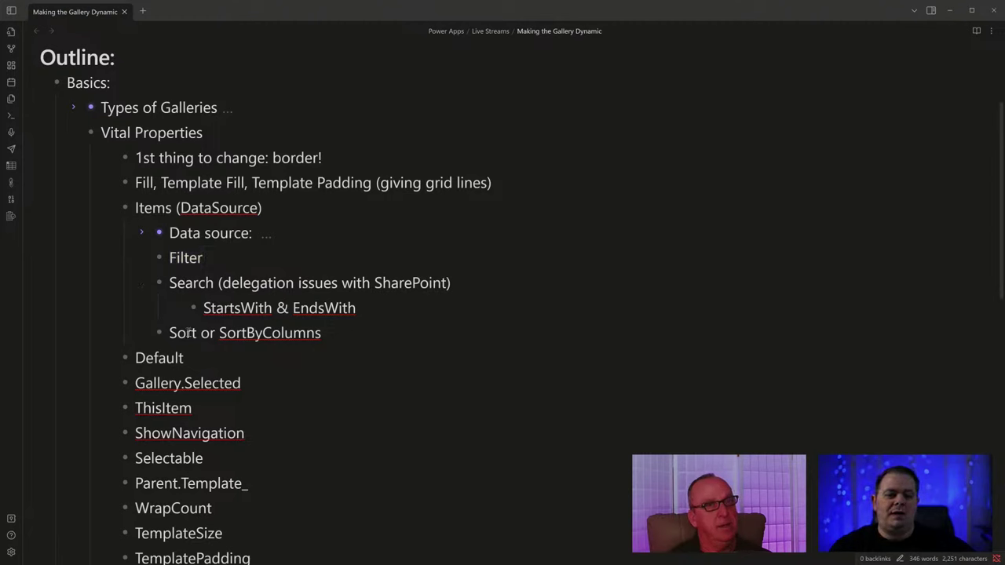
pyautogui.doubleClick(187, 333)
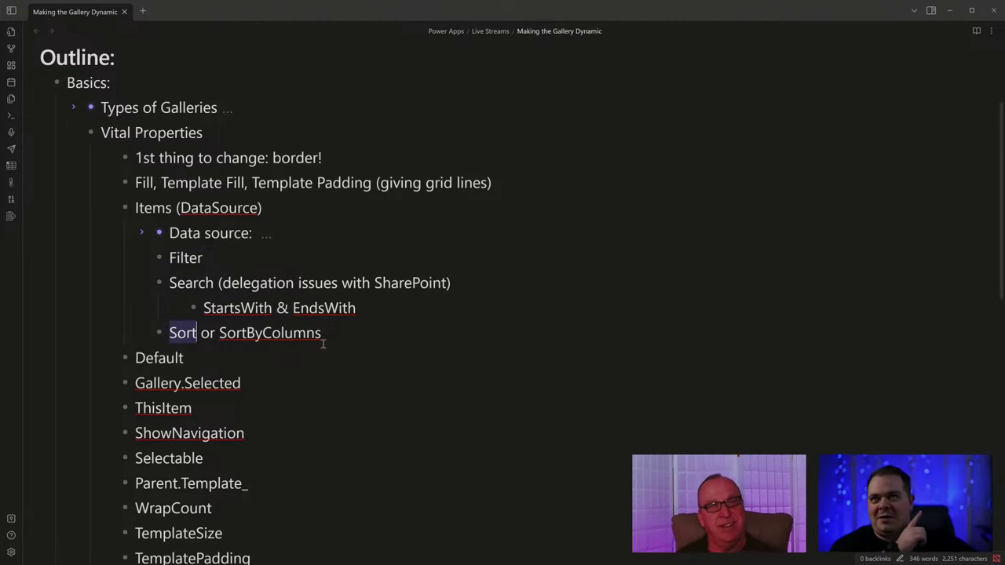
pyautogui.click(348, 335)
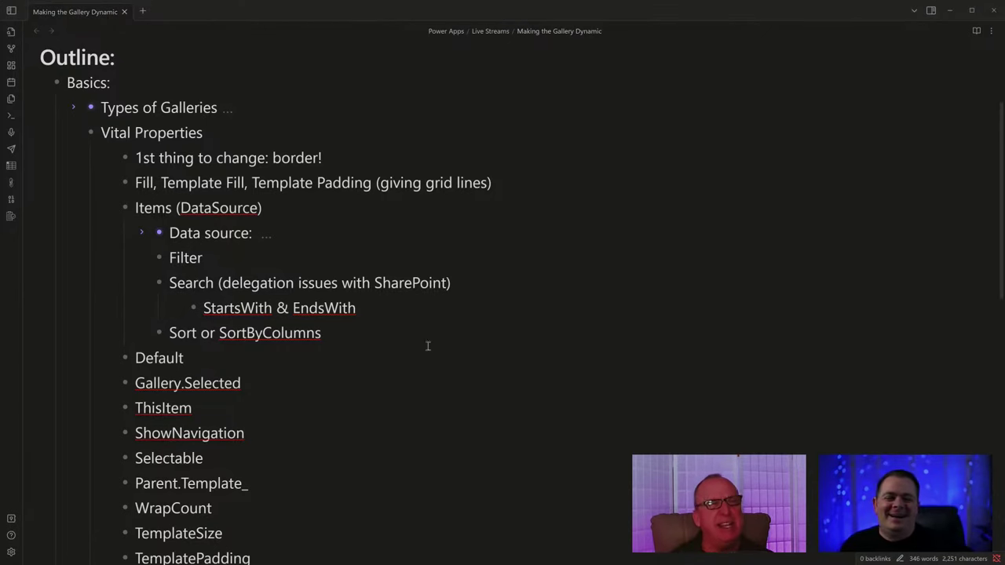
pyautogui.doubleClick(293, 333)
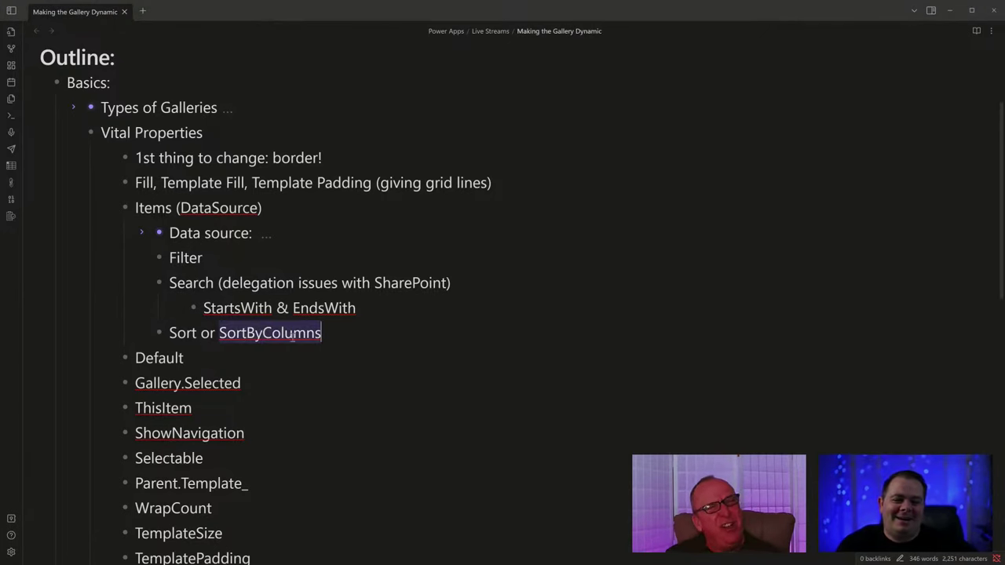
pyautogui.scroll(1, 394, 364)
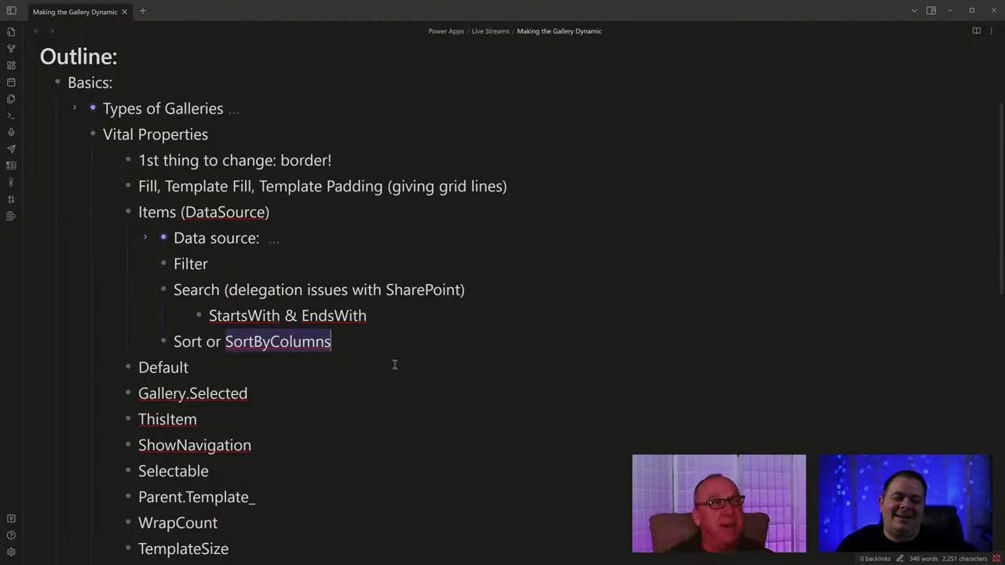
pyautogui.click(352, 341)
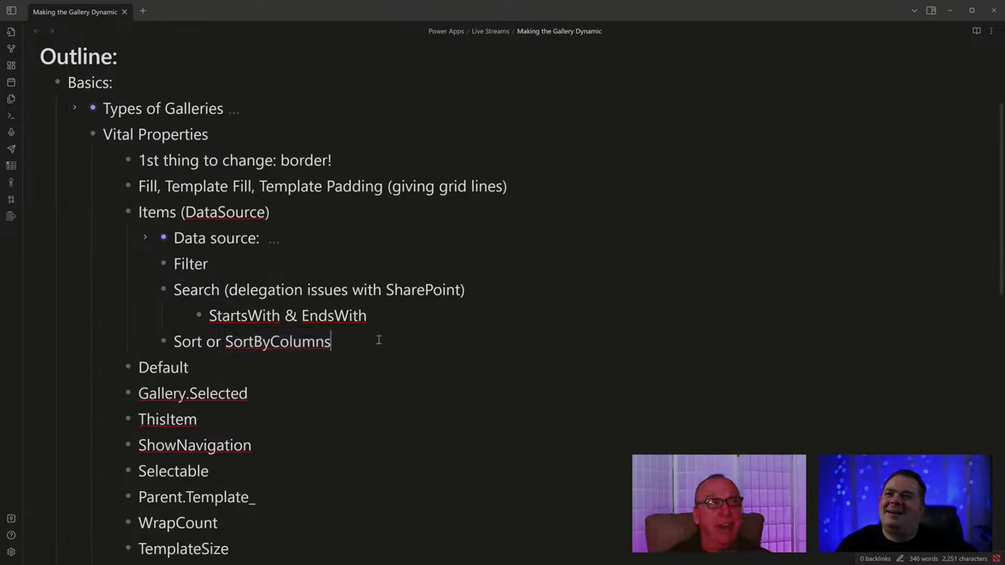
pyautogui.hotkey('shift', 'Left')
pyautogui.hotkey('shift', 'Left')
pyautogui.hotkey('shift', 'Left')
pyautogui.hotkey('shift', 'Left')
pyautogui.hotkey('shift', 'Left')
pyautogui.hotkey('shift', 'Left')
pyautogui.hotkey('shift', 'Left')
pyautogui.hotkey('shift', 'Left')
pyautogui.hotkey('shift', 'Left')
pyautogui.hotkey('shift', 'Left')
pyautogui.hotkey('shift', 'Left')
pyautogui.hotkey('shift', 'Left')
pyautogui.hotkey('shift', 'Left')
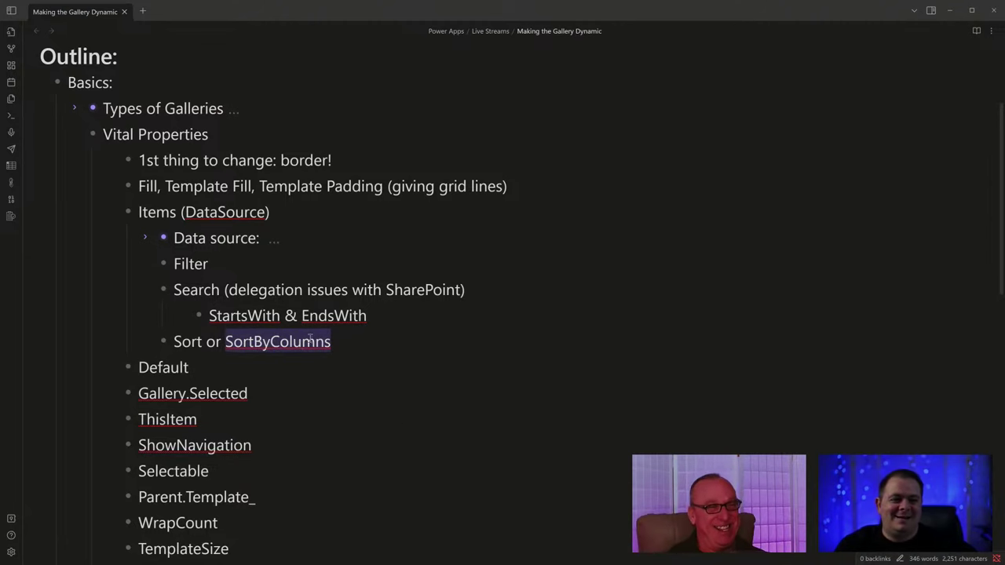
pyautogui.click(367, 344)
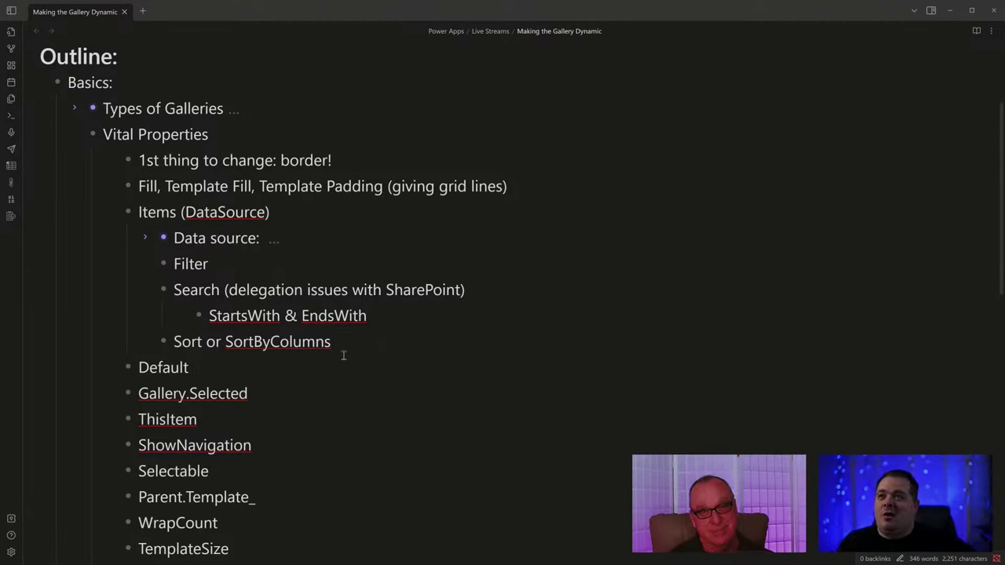
pyautogui.doubleClick(289, 341)
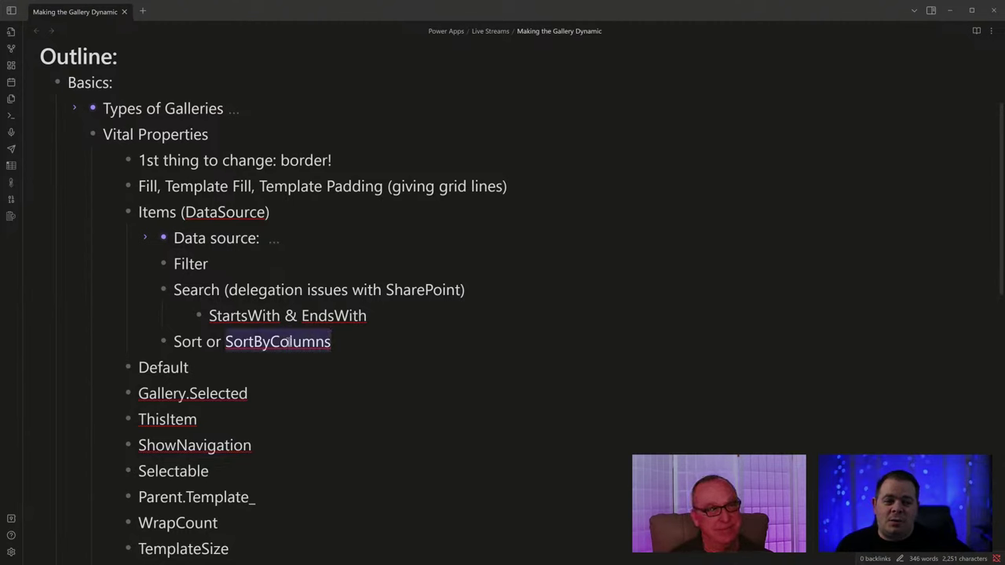
pyautogui.click(377, 341)
pyautogui.moveTo(339, 341); pyautogui.dragTo(226, 343)
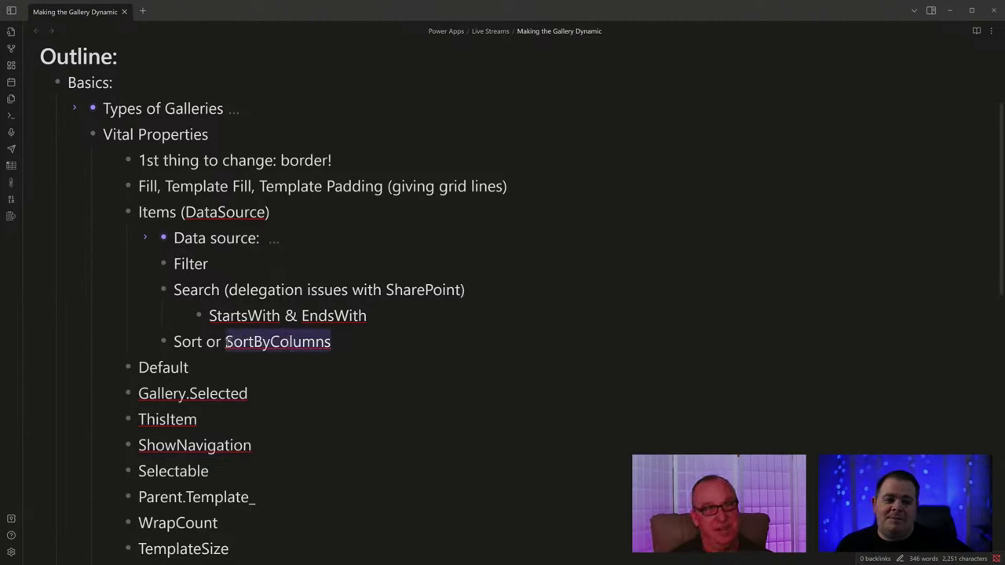
pyautogui.click(383, 343)
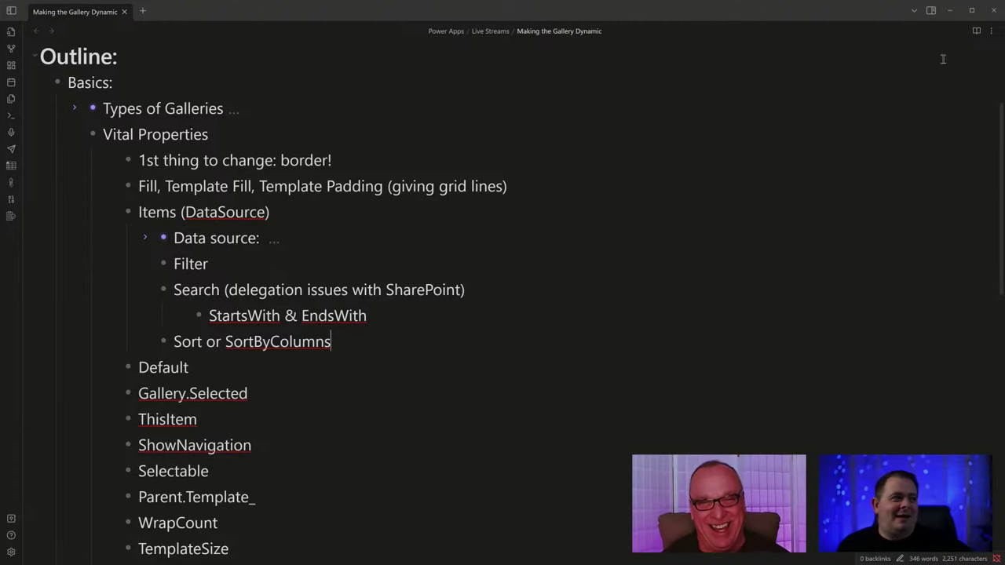
# Wrap the Filter formula in Sort(…, Created, SortOrder.Descending).
pyautogui.click(951, 12)
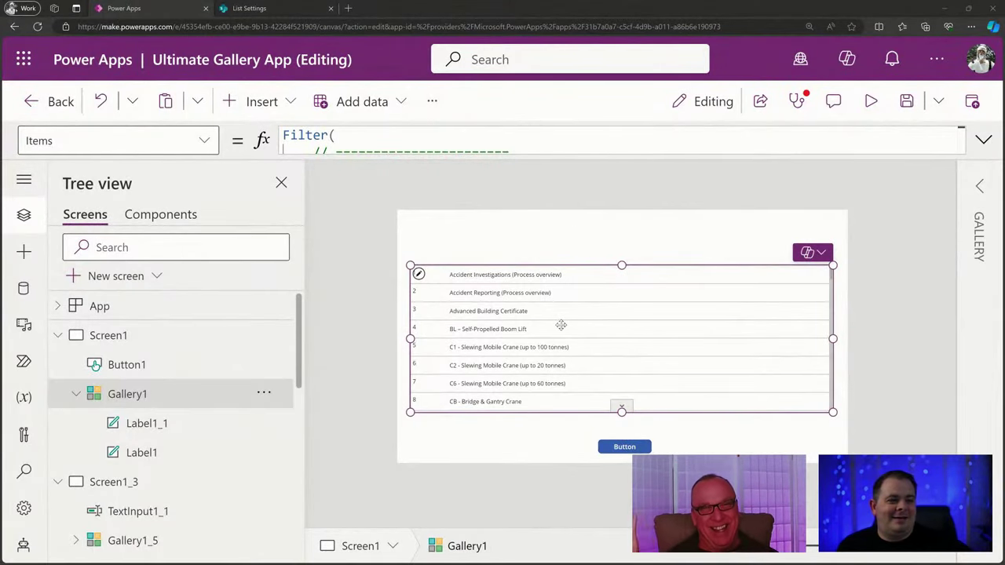
pyautogui.click(361, 149)
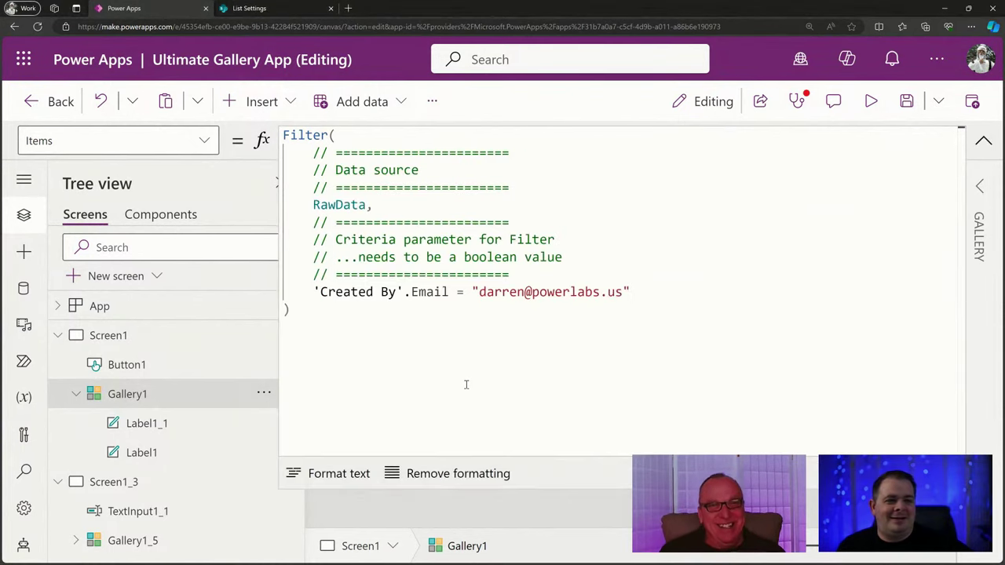
pyautogui.hotkey('ctrl', 'Home')
pyautogui.press('Return')
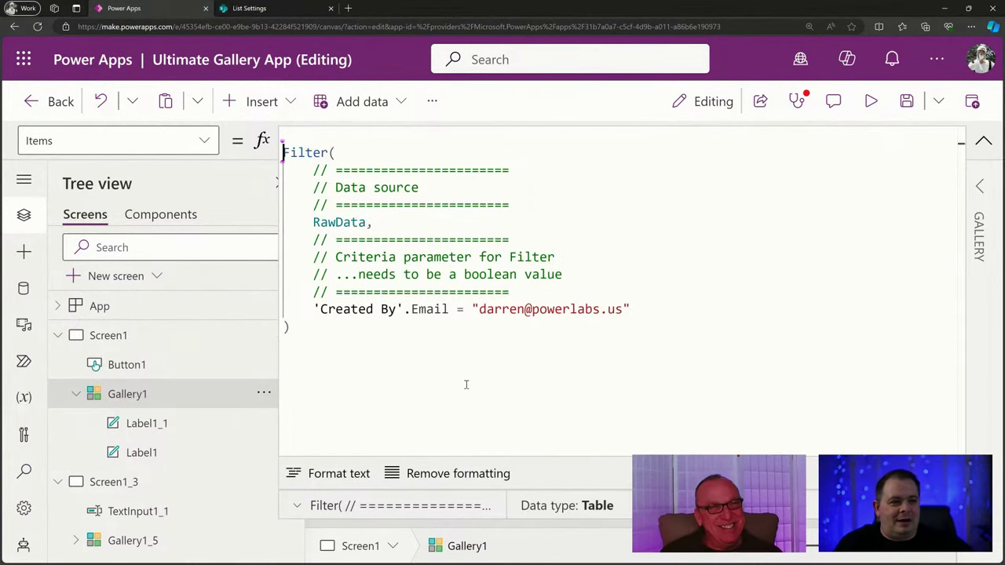
pyautogui.write('Sort(')
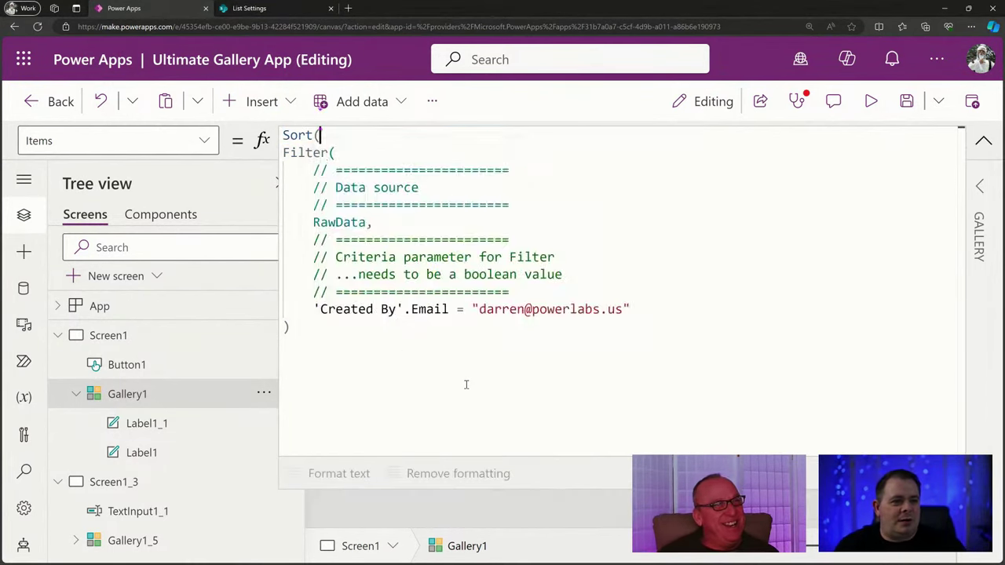
pyautogui.click(327, 331)
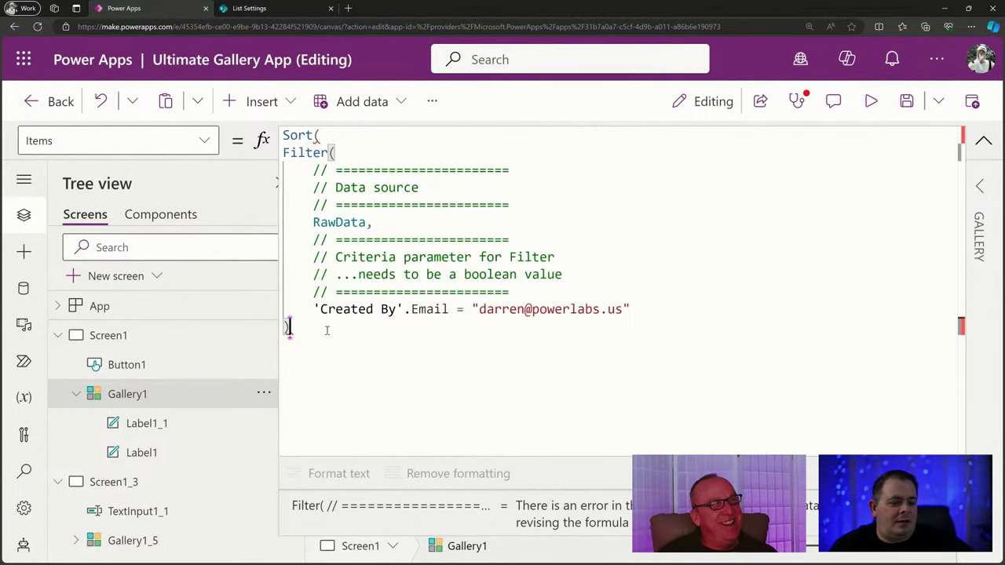
pyautogui.write(', ')
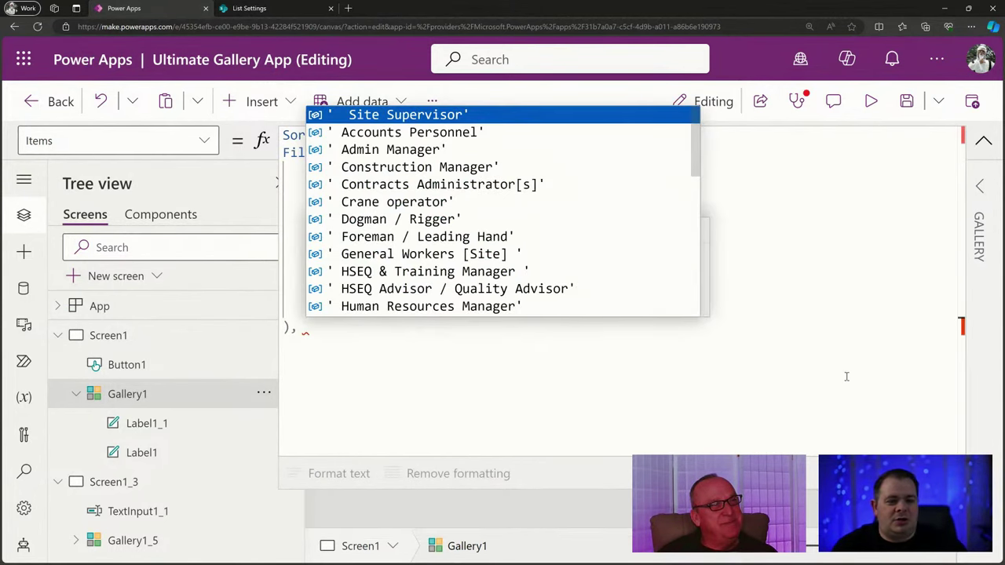
pyautogui.write('Created')
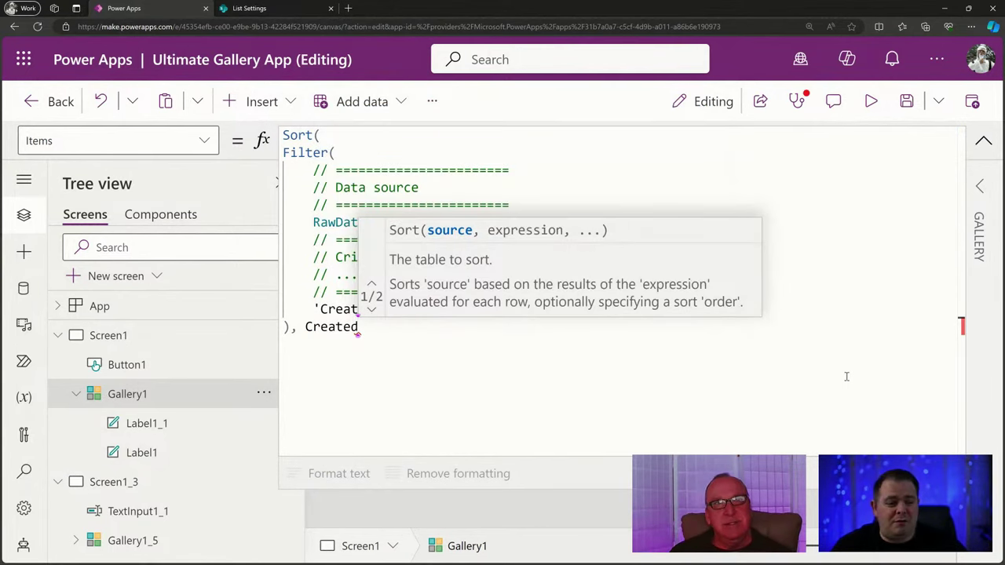
pyautogui.write(',')
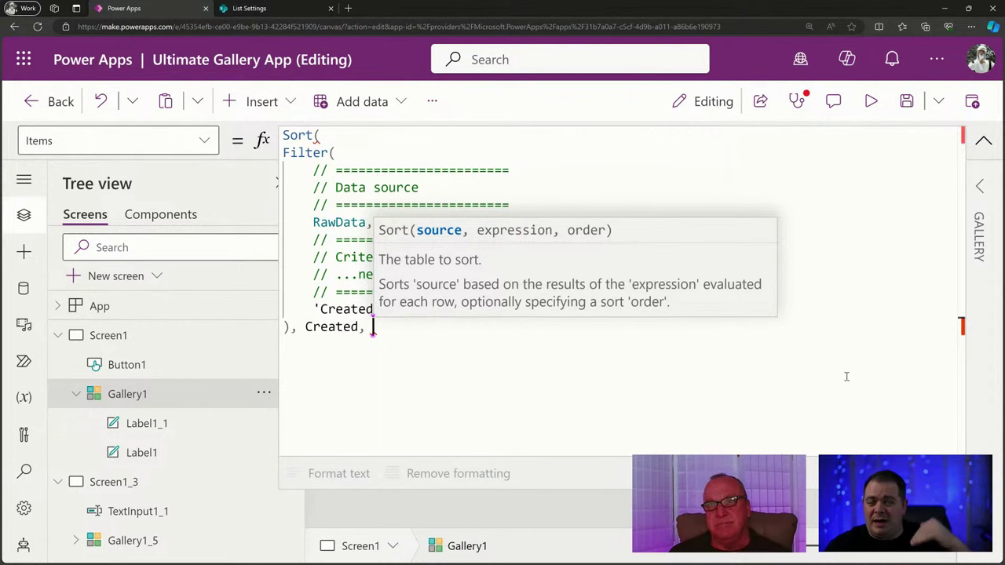
pyautogui.write('SortOr')
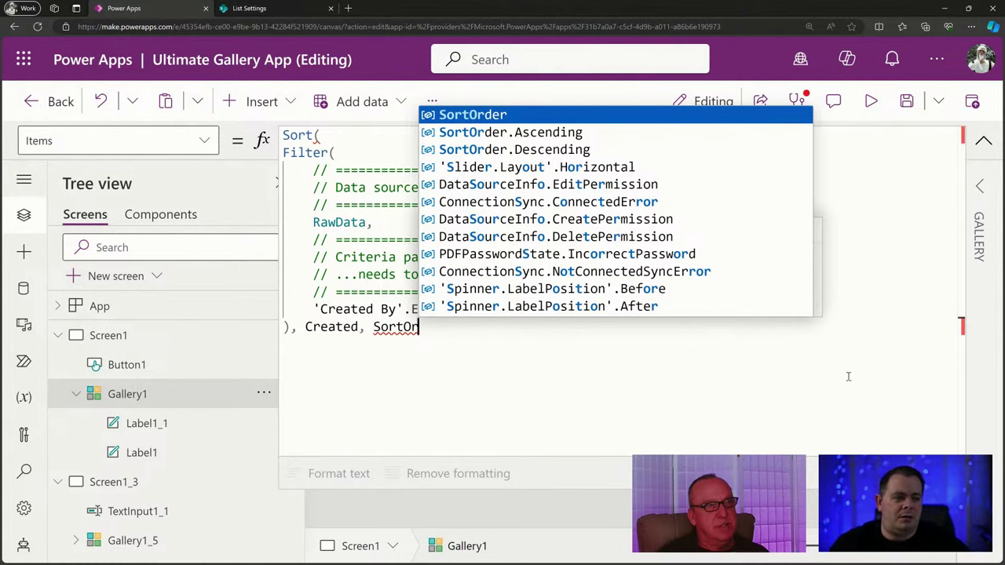
pyautogui.click(585, 150)
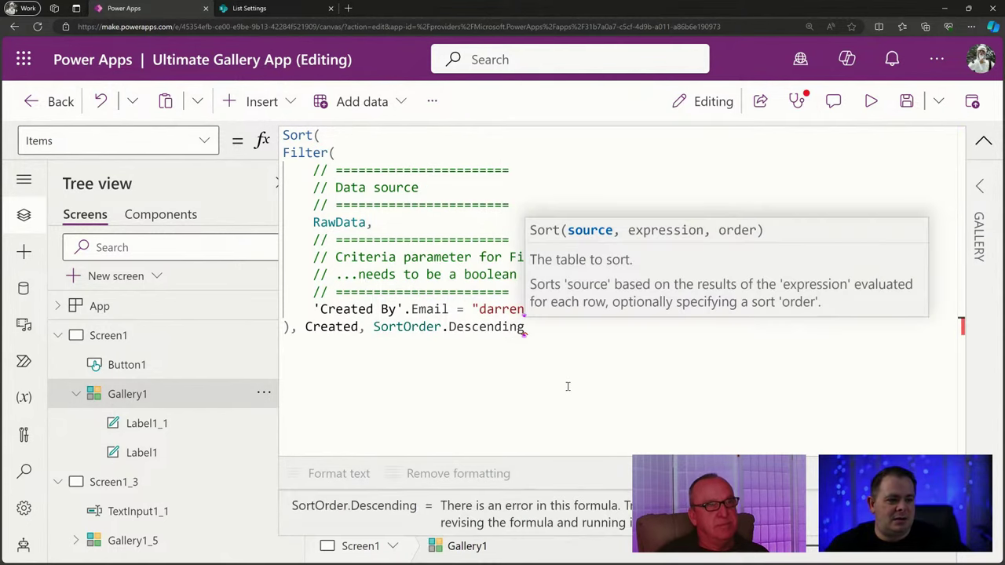
pyautogui.write(')')
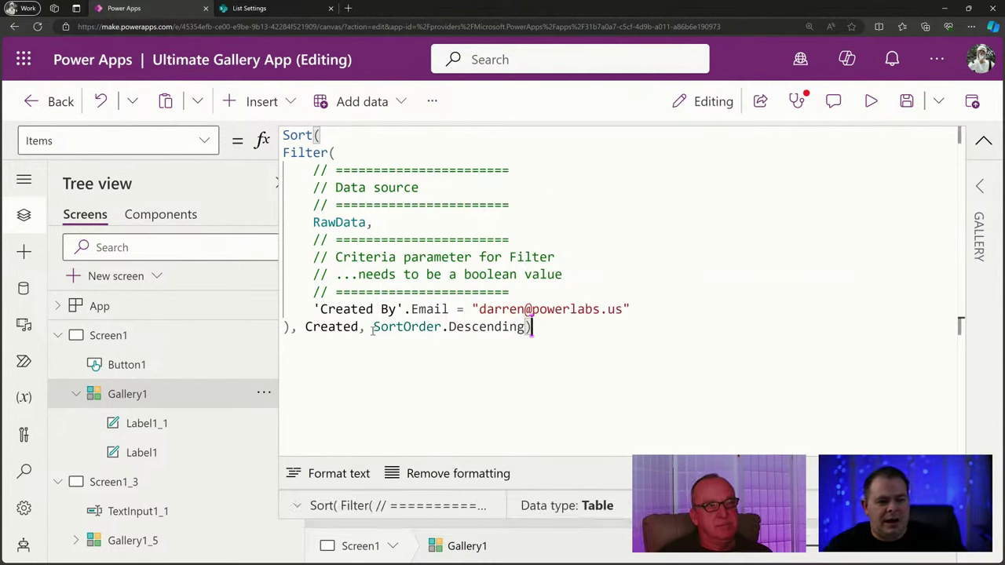
# Put Created, SortOrder.Descending and the closing parenthesis on separate lines, undoing auto-format.
pyautogui.doubleClick(328, 329)
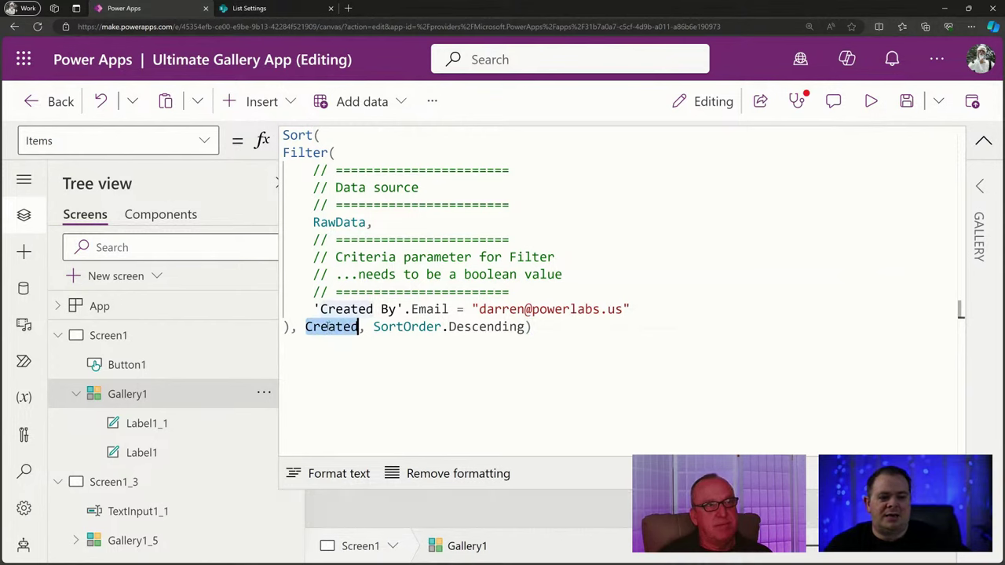
pyautogui.click(608, 328)
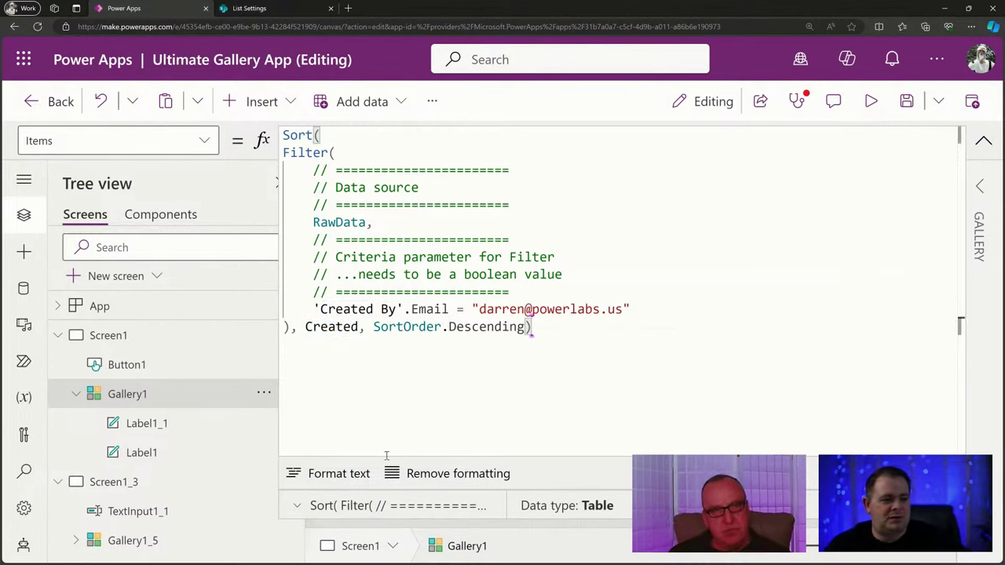
pyautogui.click(339, 476)
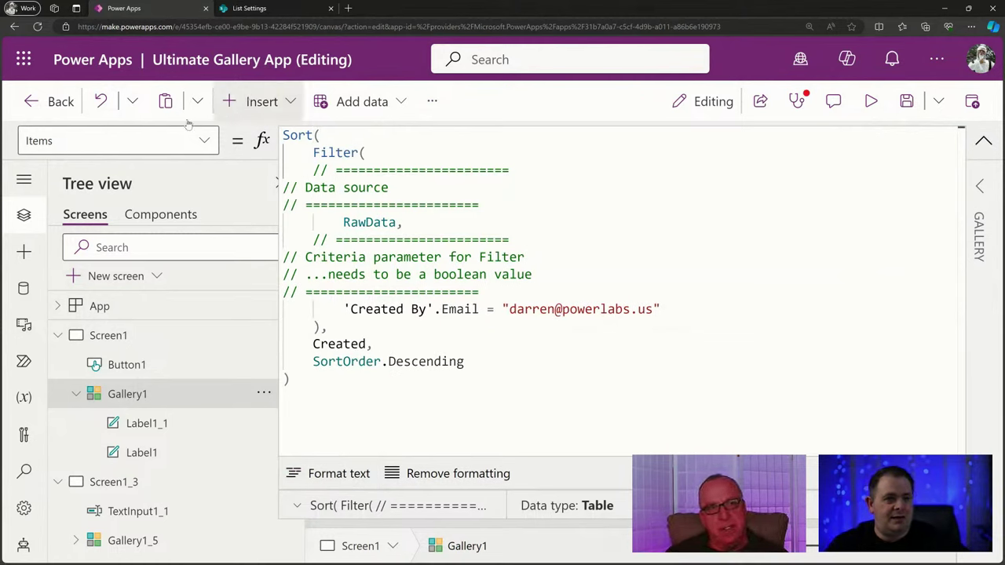
pyautogui.click(102, 101)
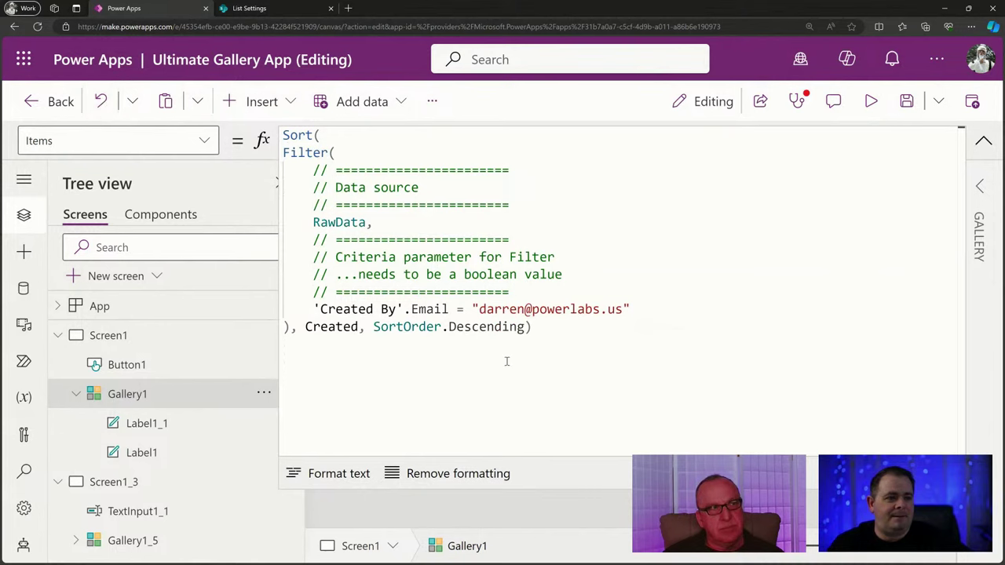
pyautogui.click(303, 327)
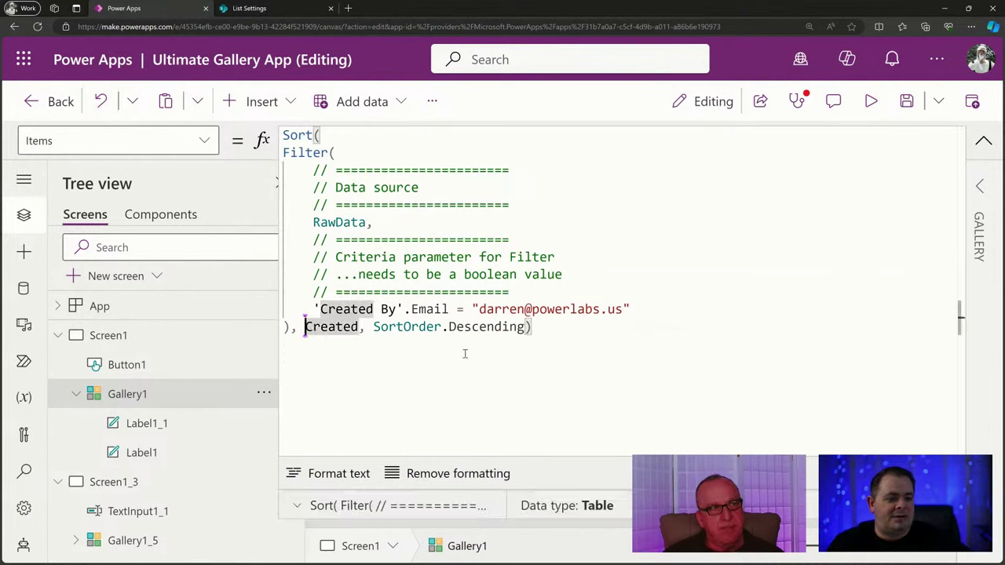
pyautogui.press('Return')
pyautogui.hotkey('ctrl', 'Right')
pyautogui.press('Right')
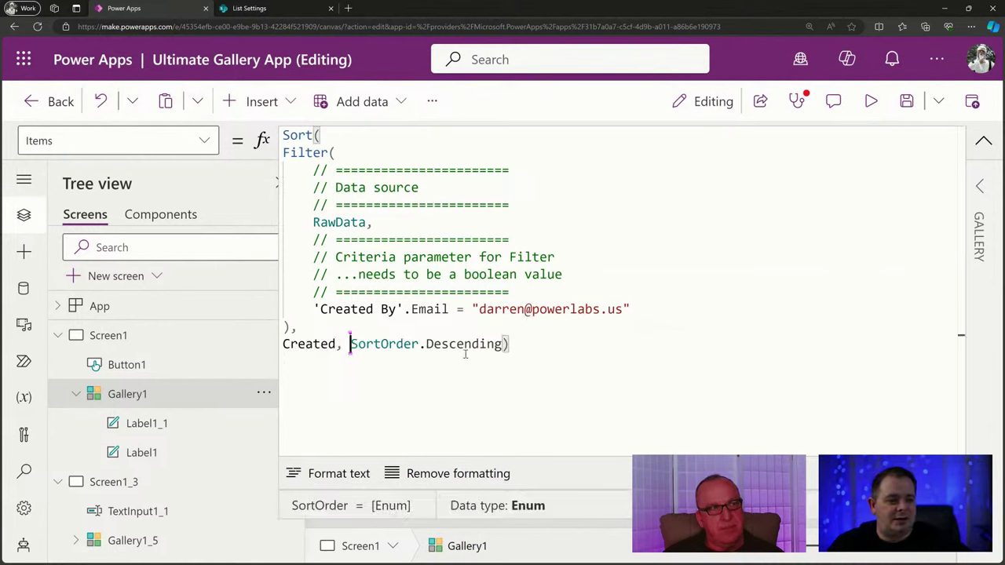
pyautogui.press('Return')
pyautogui.press('End')
pyautogui.press('Left')
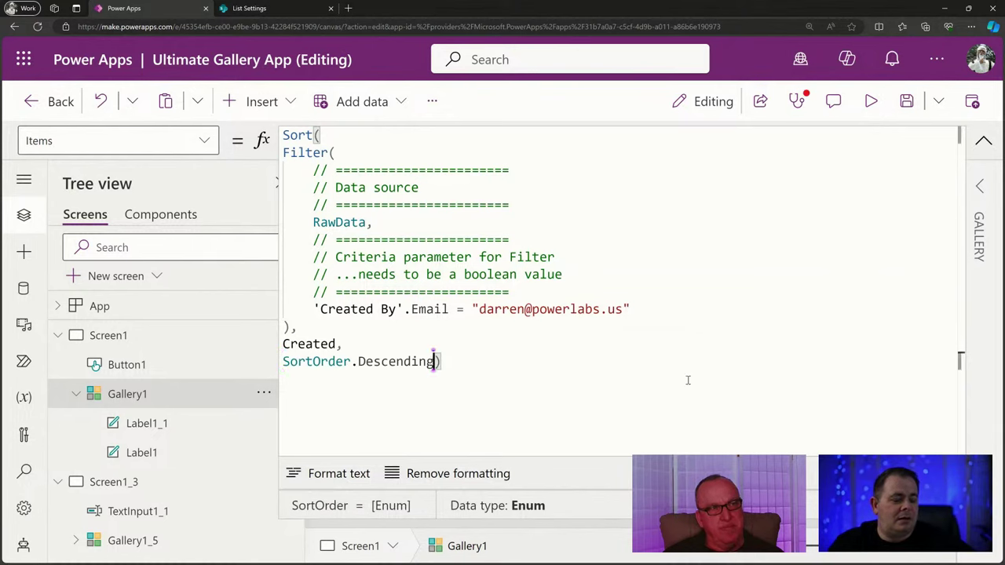
pyautogui.press('Return')
# Indent the lines from Filter( through SortOrder.Descending one level.
pyautogui.moveTo(465, 362); pyautogui.dragTo(282, 152)
pyautogui.press('Tab')
pyautogui.click(415, 342)
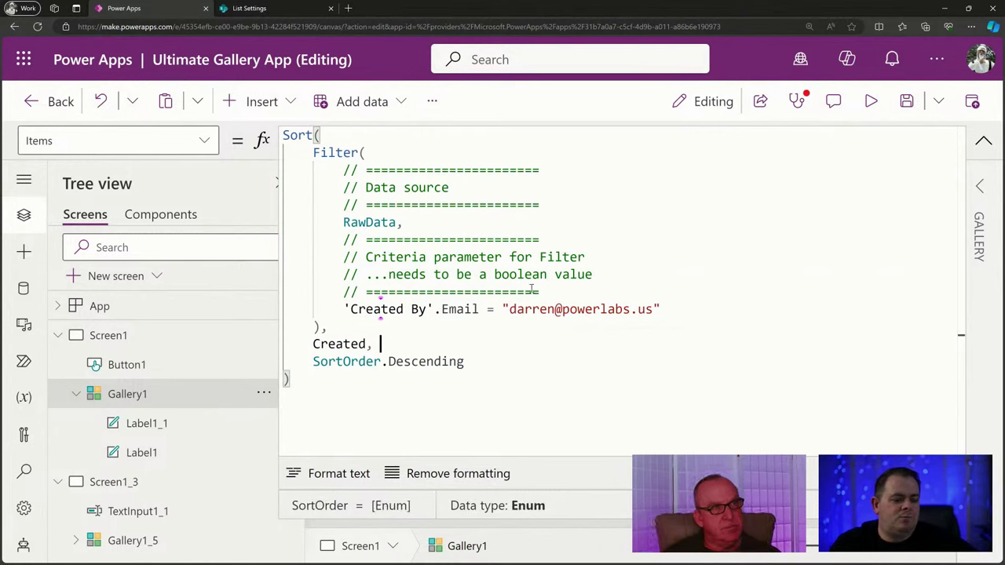
pyautogui.click(434, 138)
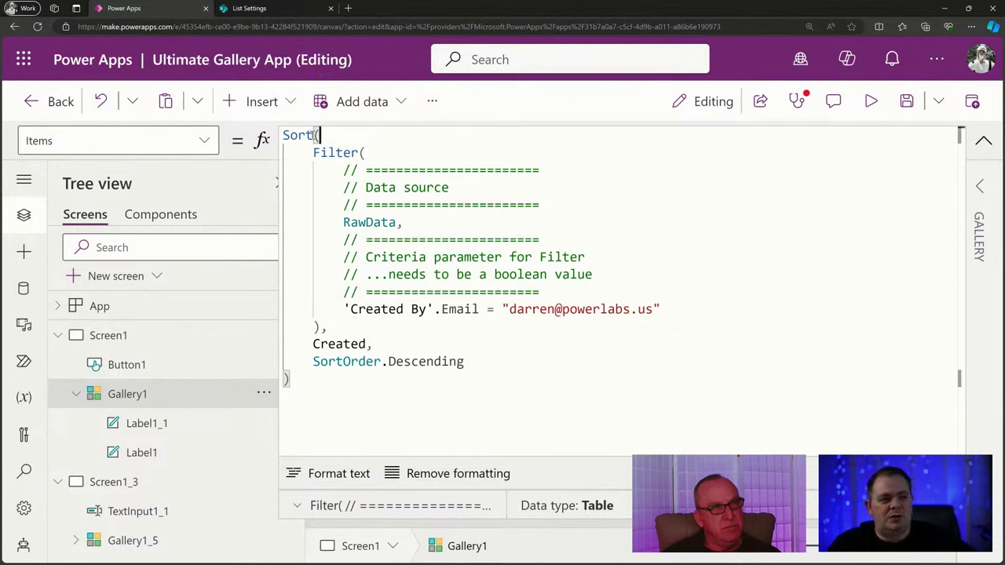
pyautogui.click(625, 198)
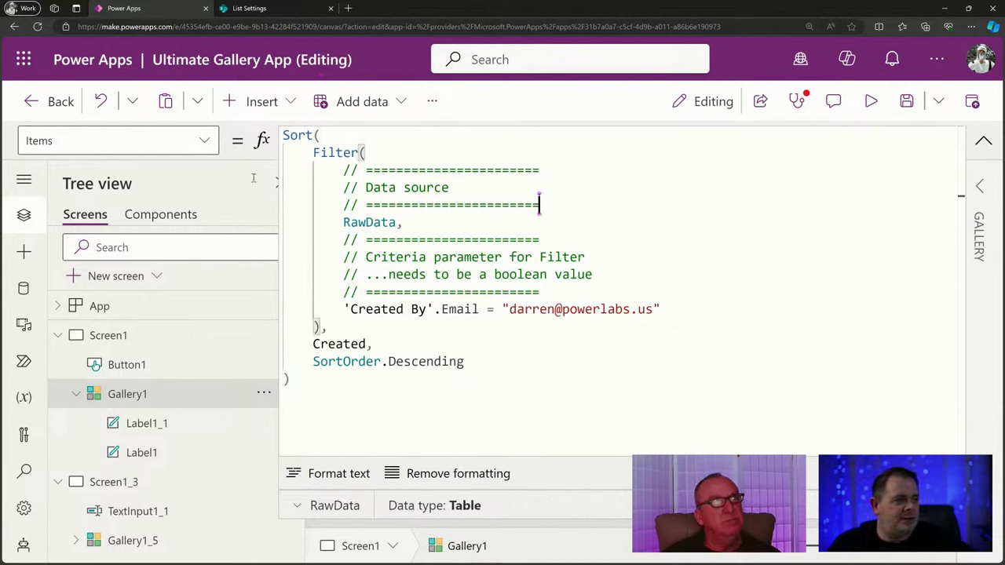
pyautogui.hotkey('alt', 'Tab')
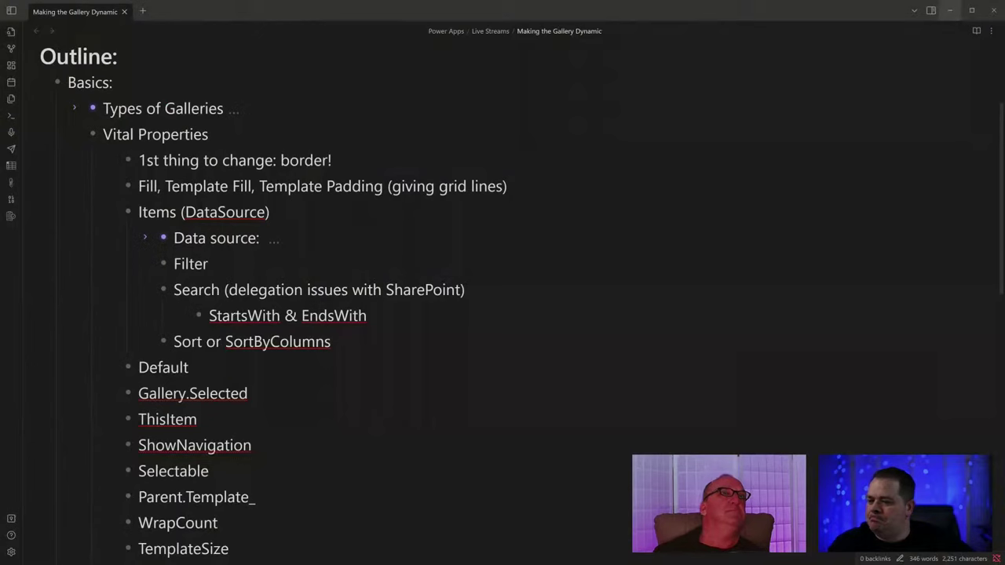
# Fold the Items (DataSource) bullet, look over Default, then minimize Obsidian.
pyautogui.click(108, 210)
pyautogui.moveTo(244, 212); pyautogui.dragTo(142, 212)
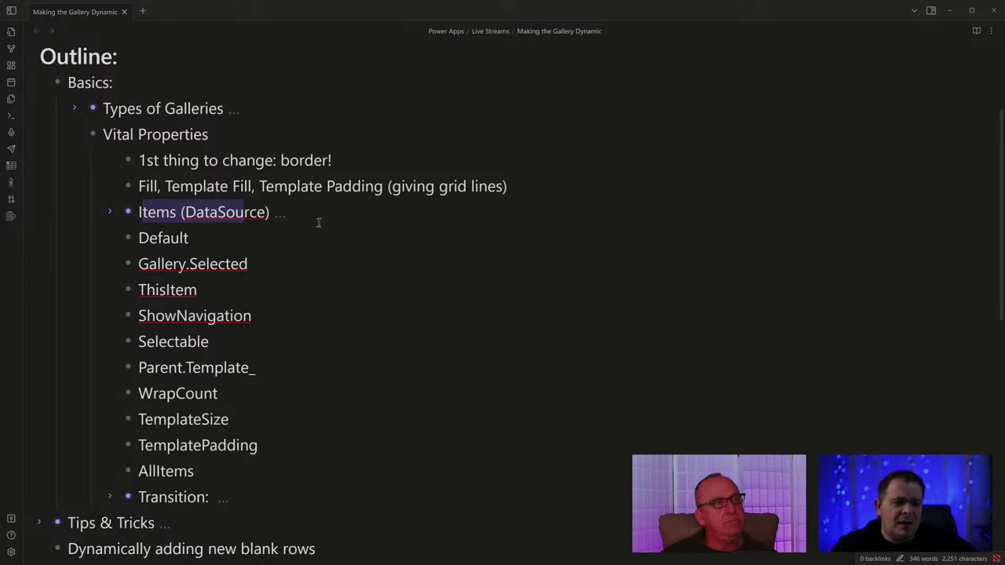
pyautogui.click(195, 244)
pyautogui.doubleClick(170, 238)
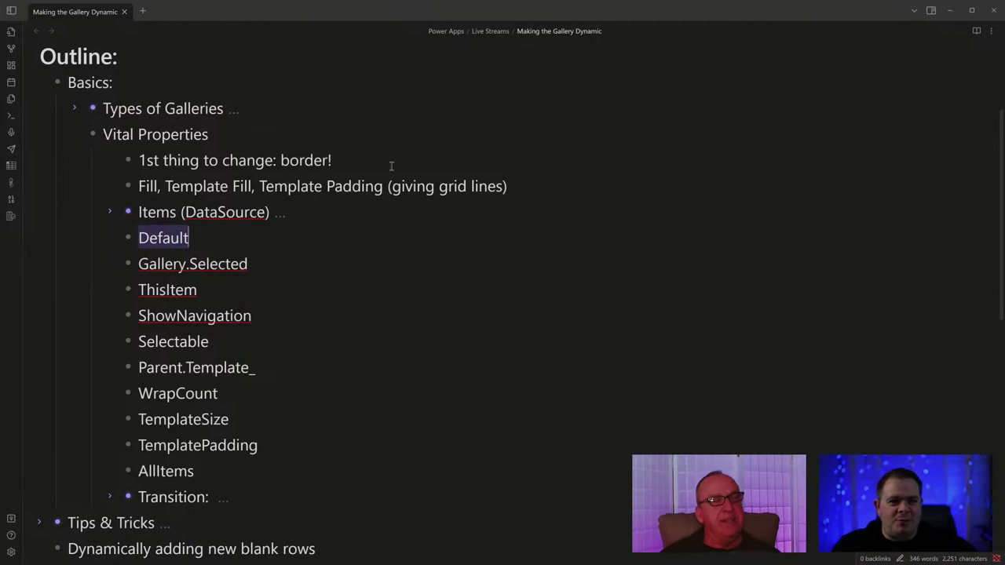
pyautogui.click(950, 12)
pyautogui.click(981, 140)
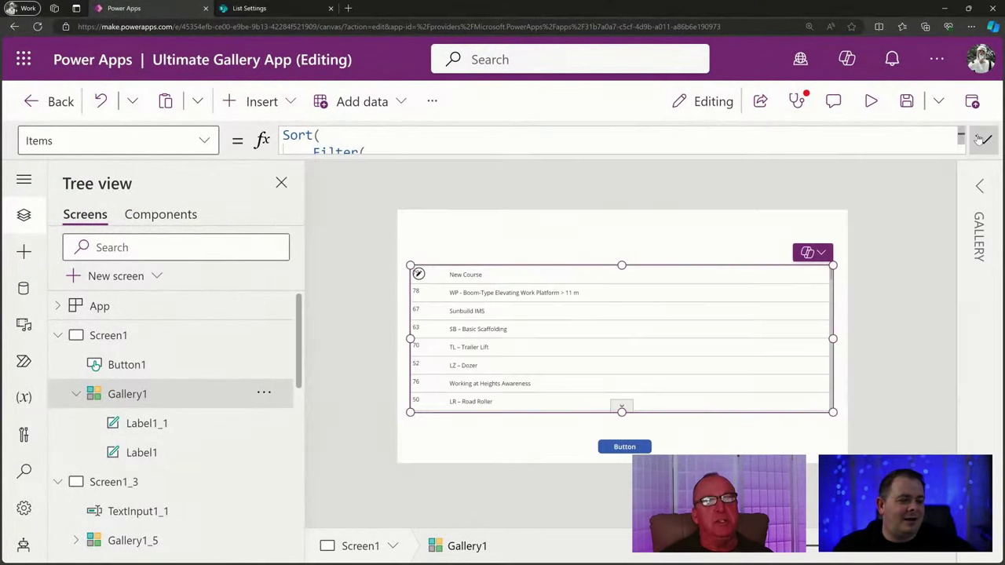
pyautogui.click(880, 332)
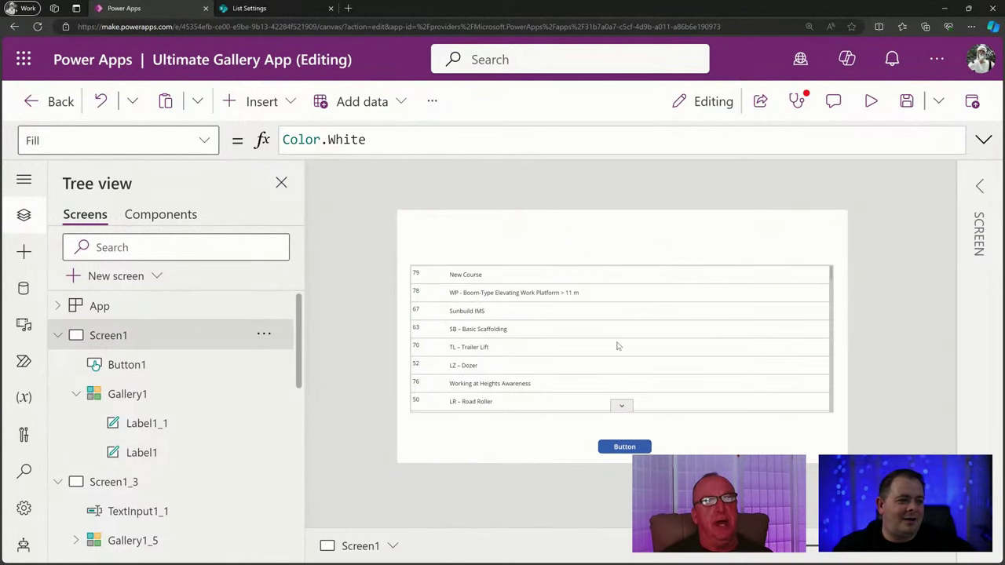
pyautogui.click(577, 295)
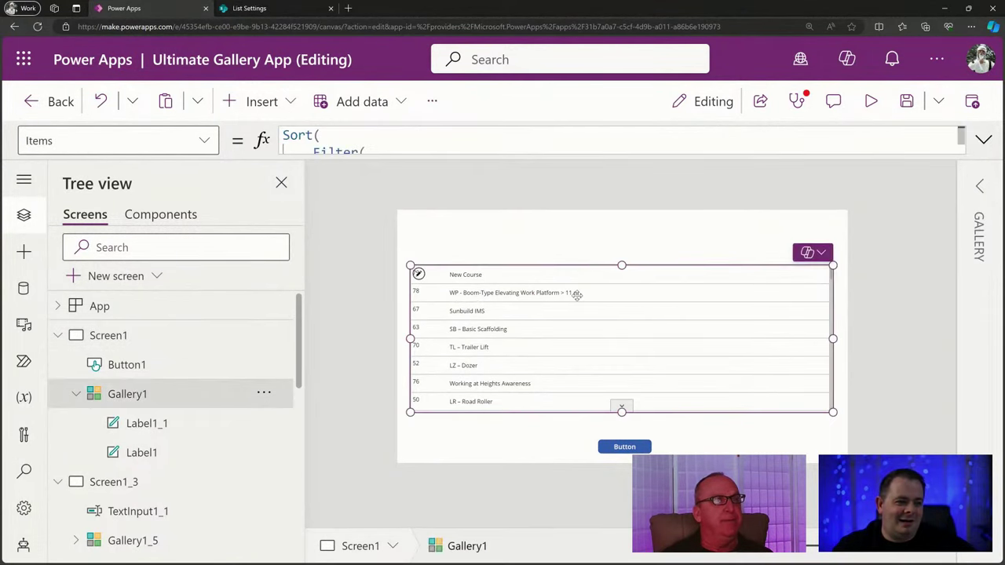
pyautogui.click(907, 101)
pyautogui.click(874, 101)
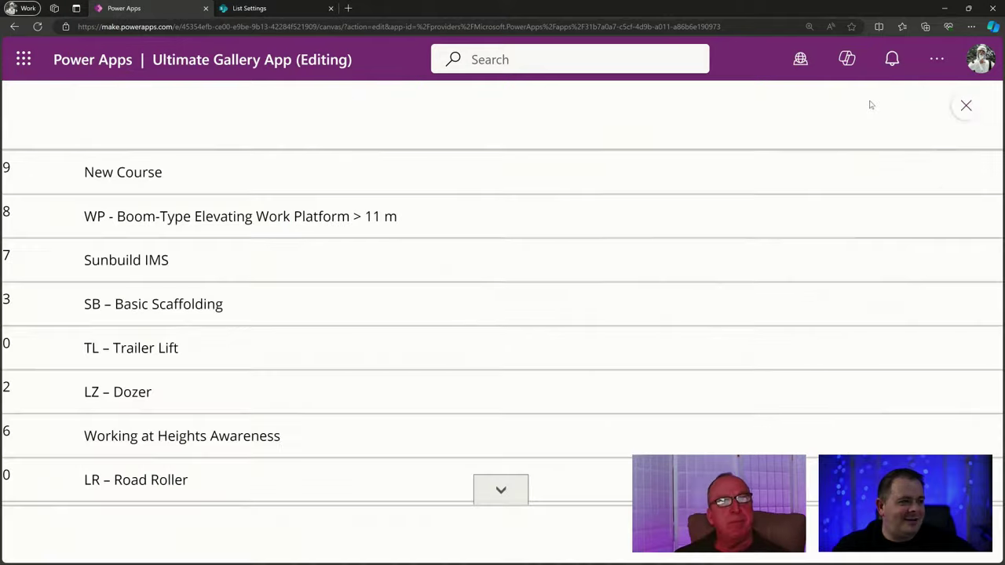
pyautogui.scroll(-10, 391, 253)
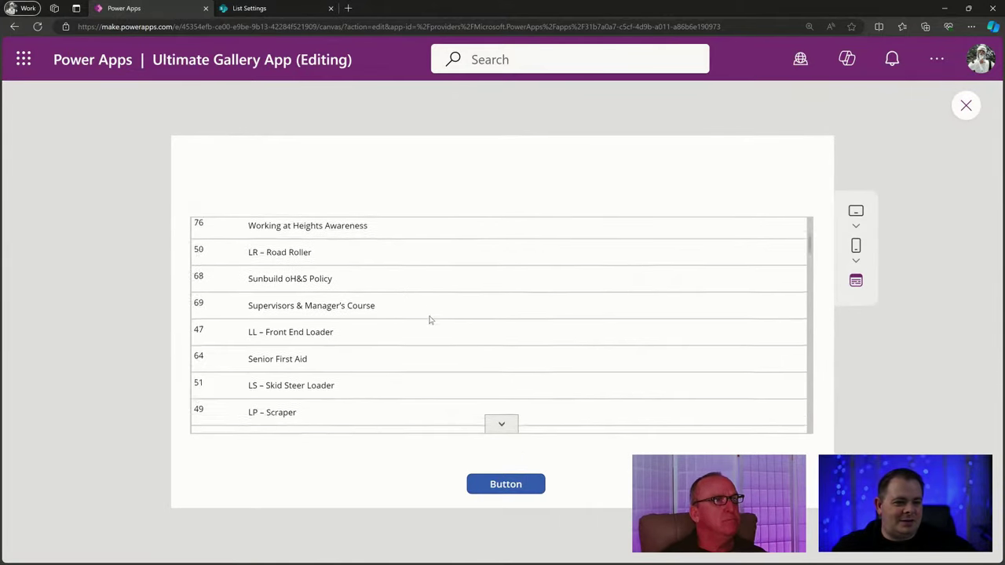
pyautogui.scroll(10, 362, 350)
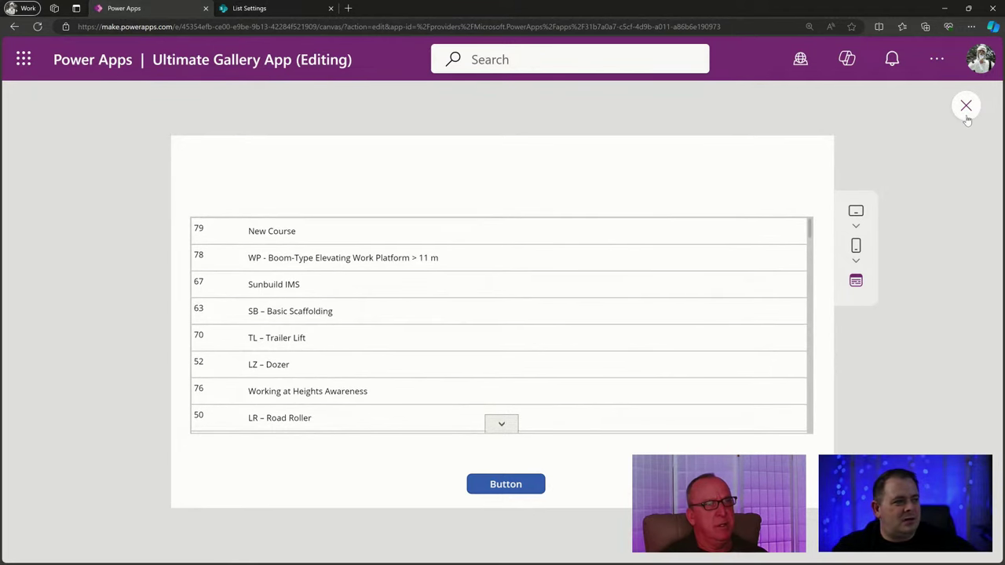
pyautogui.hotkey('alt', 'Tab')
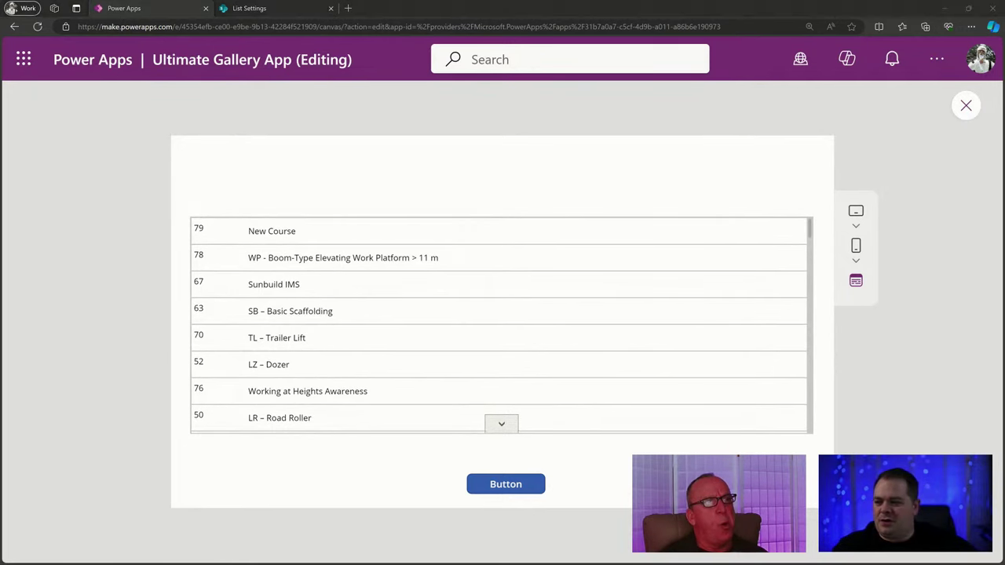
pyautogui.click(229, 240)
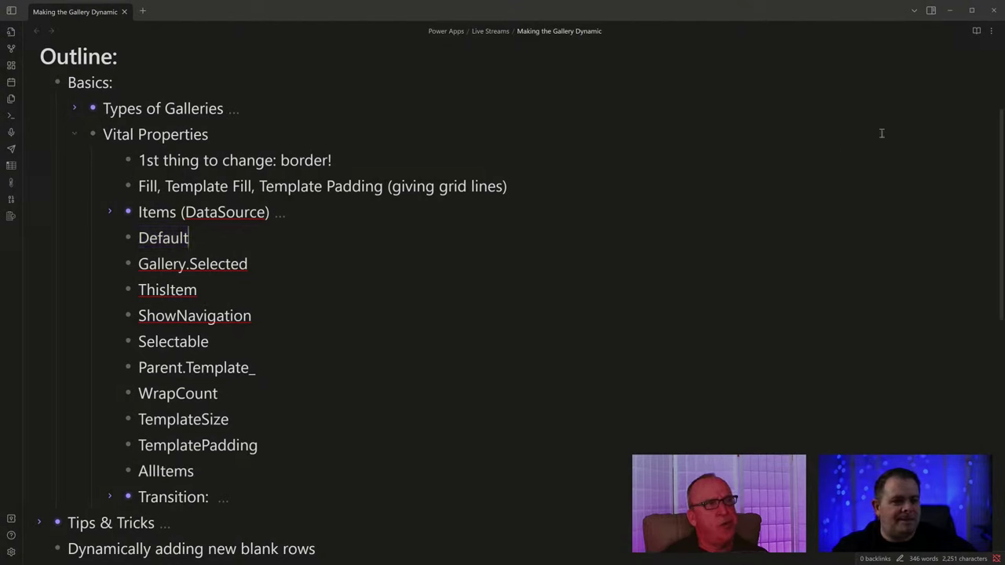
pyautogui.click(953, 8)
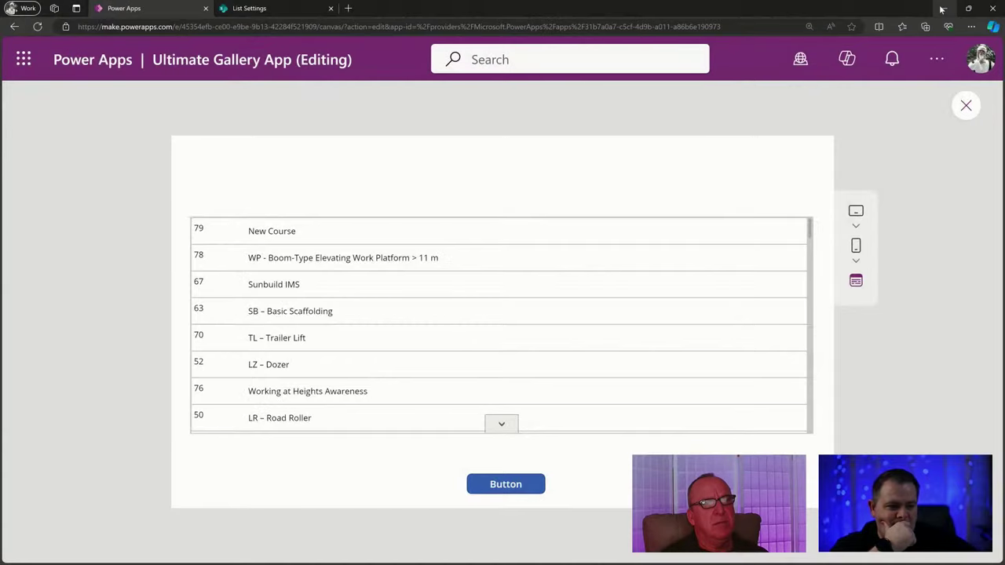
pyautogui.click(966, 104)
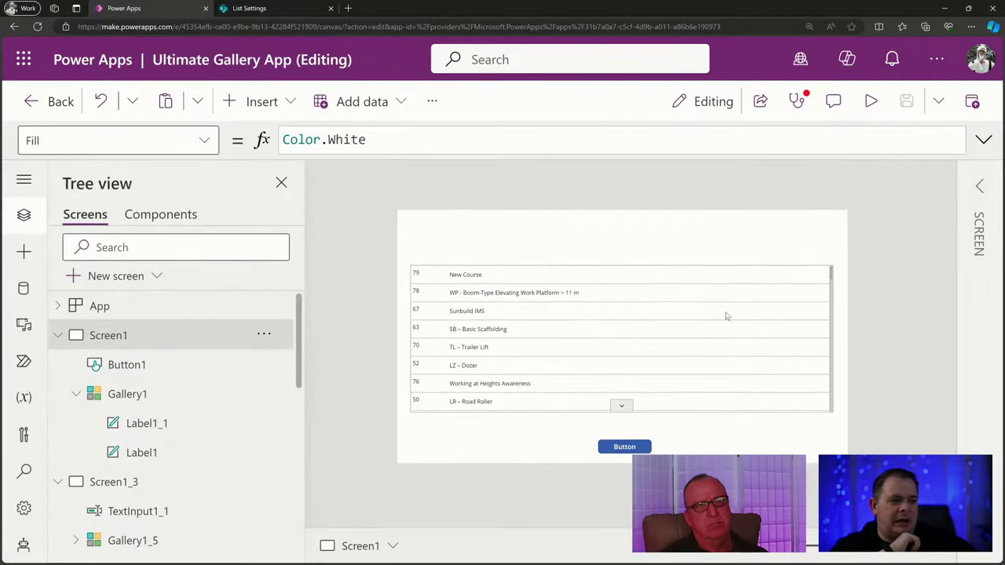
# Select Gallery1 and bring up its TemplateFill property formula for editing.
pyautogui.click(583, 349)
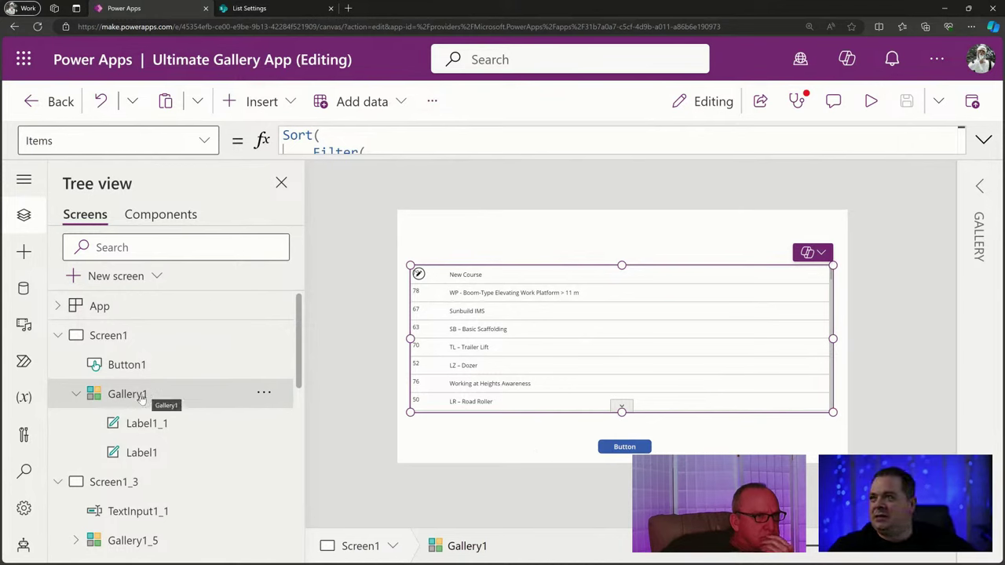
pyautogui.click(193, 141)
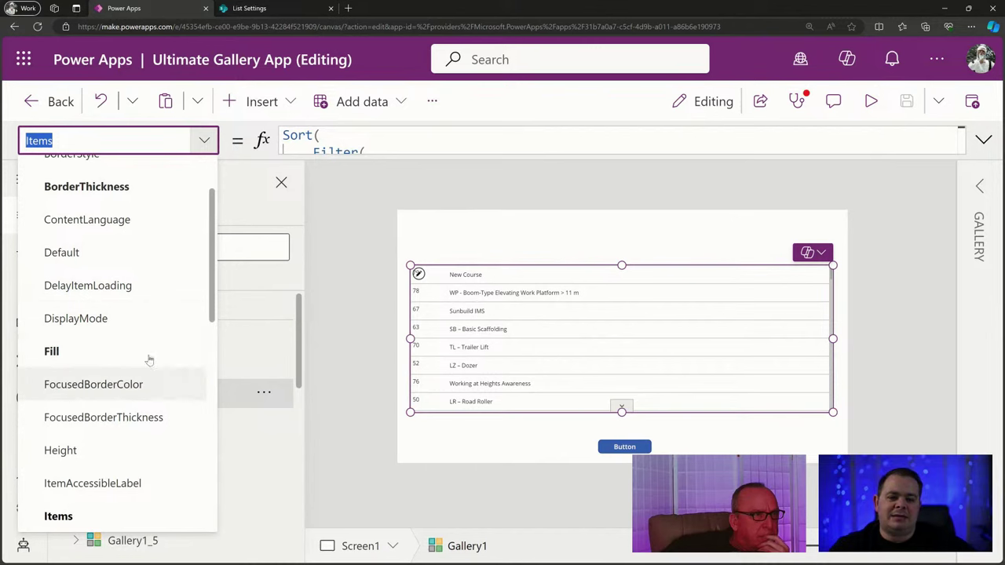
pyautogui.scroll(-5, 162, 312)
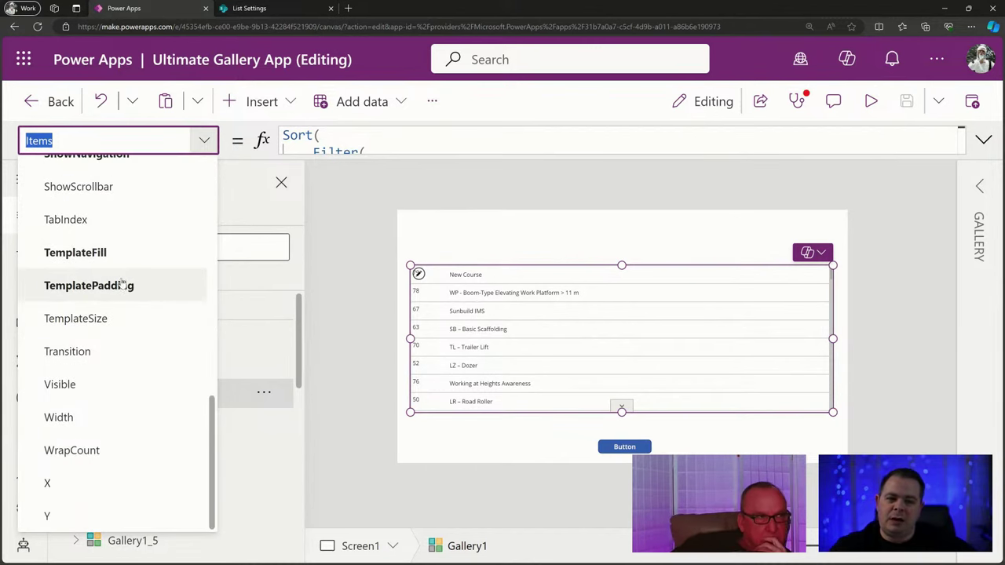
pyautogui.click(128, 260)
pyautogui.click(406, 141)
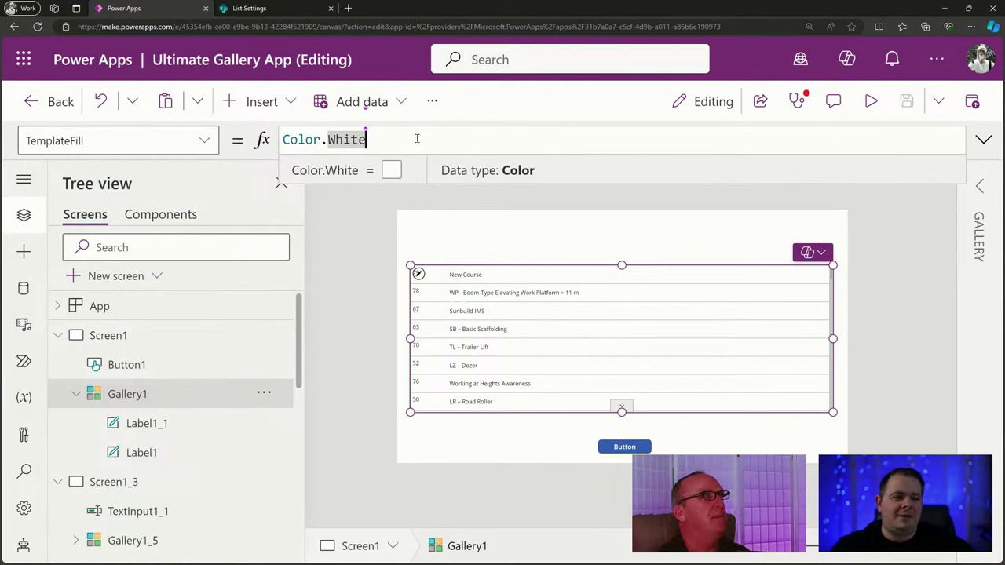
# Enter If(ThisItem.IsSelected, Color.LightYellow, Color.White) as the gallery's row fill formula.
pyautogui.press('Home')
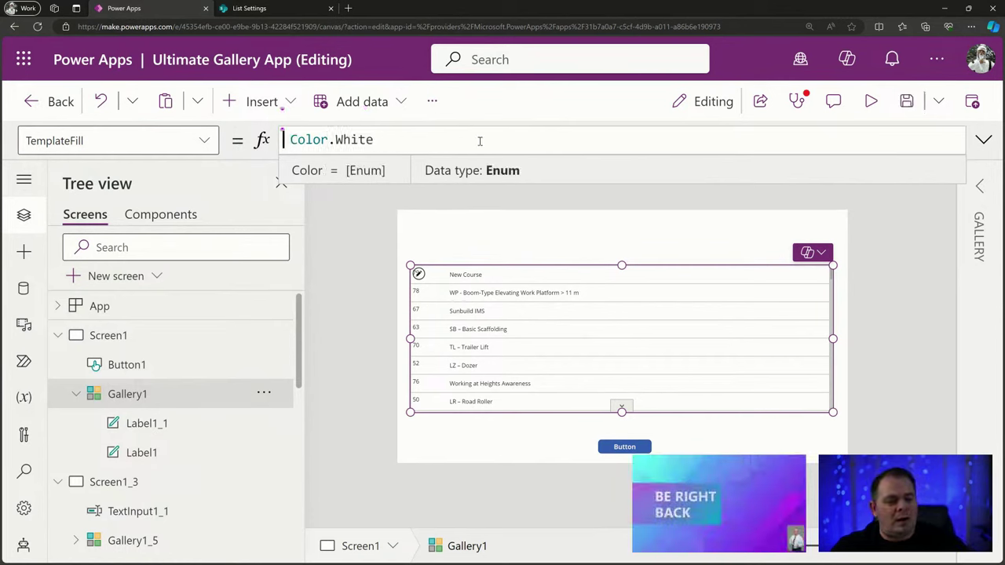
pyautogui.write('If( ')
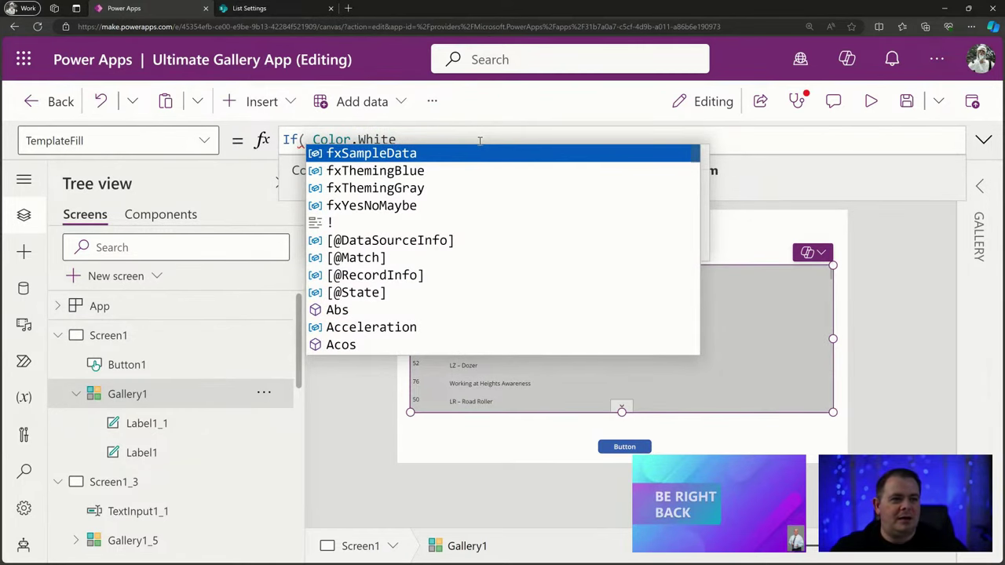
pyautogui.write('ThisItem')
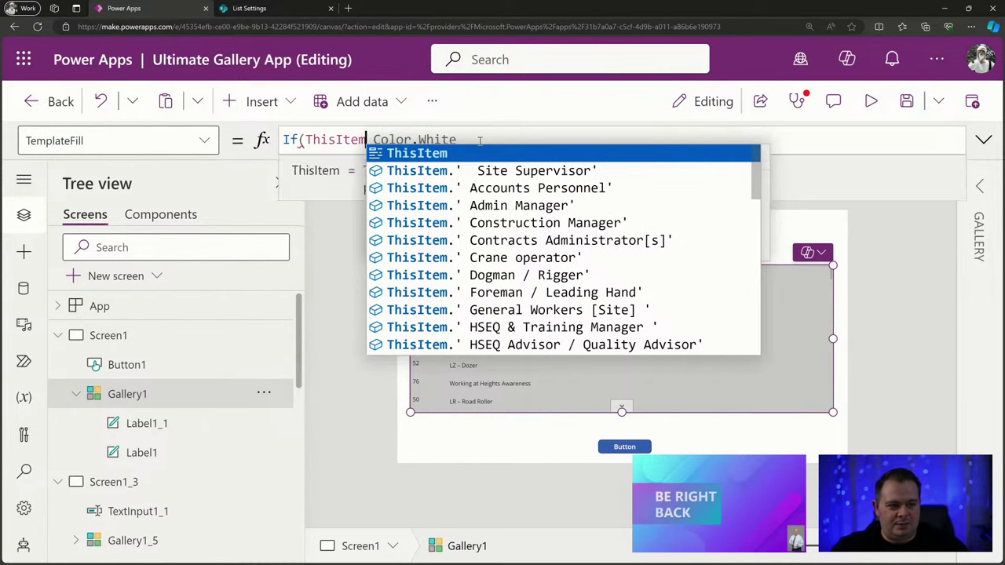
pyautogui.write('.Is')
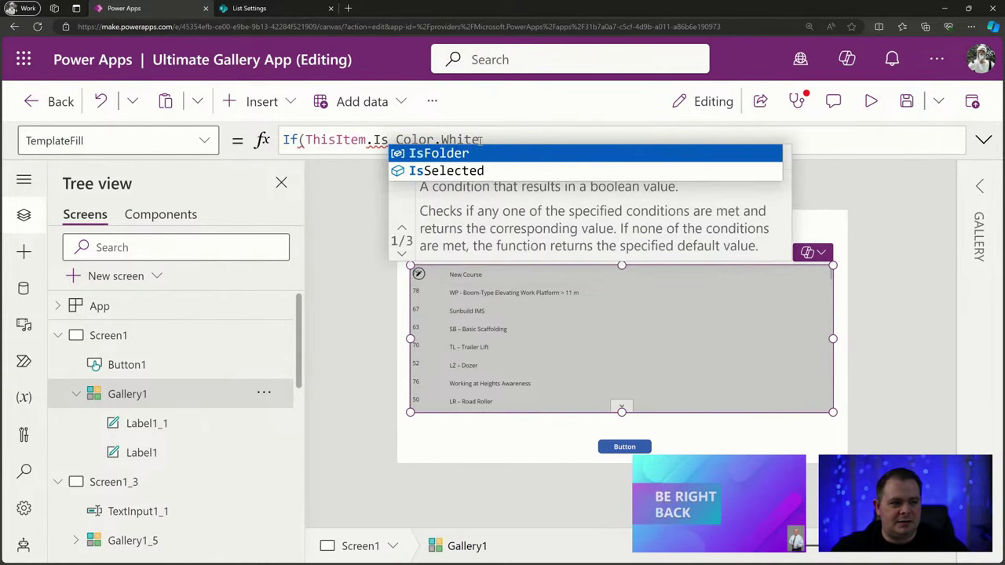
pyautogui.press('Down')
pyautogui.press('Tab')
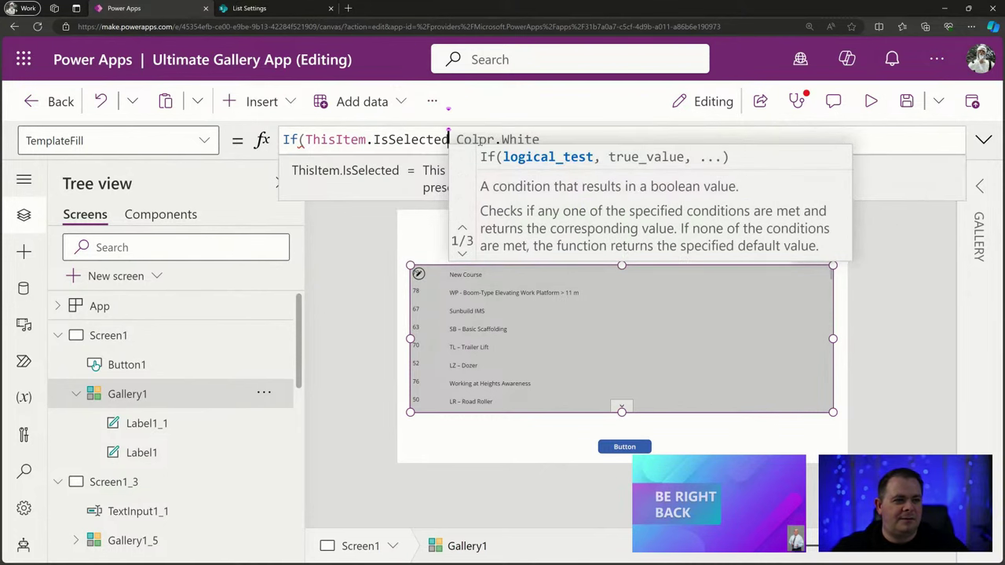
pyautogui.write(', Color')
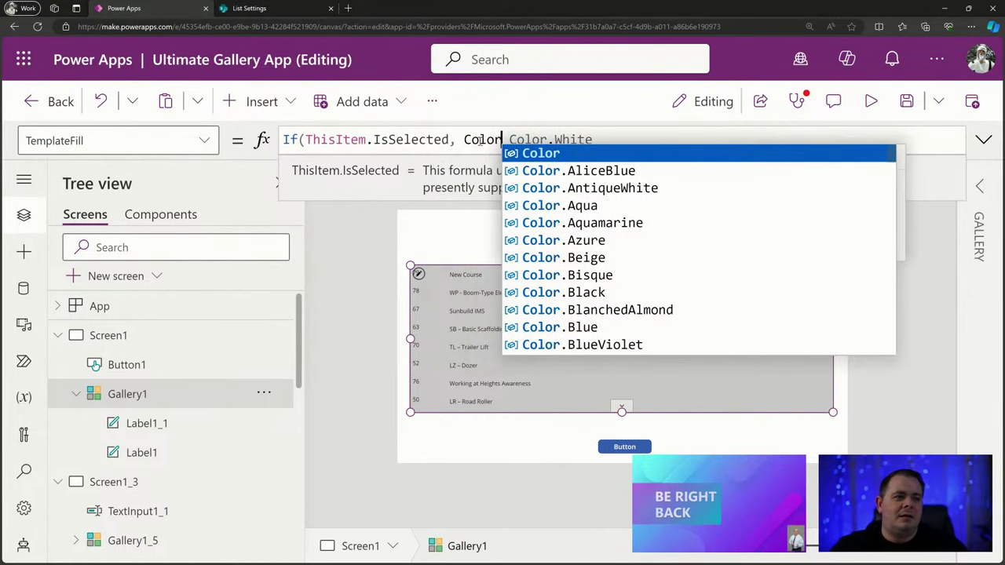
pyautogui.write('.W')
pyautogui.press('BackSpace')
pyautogui.write('Light')
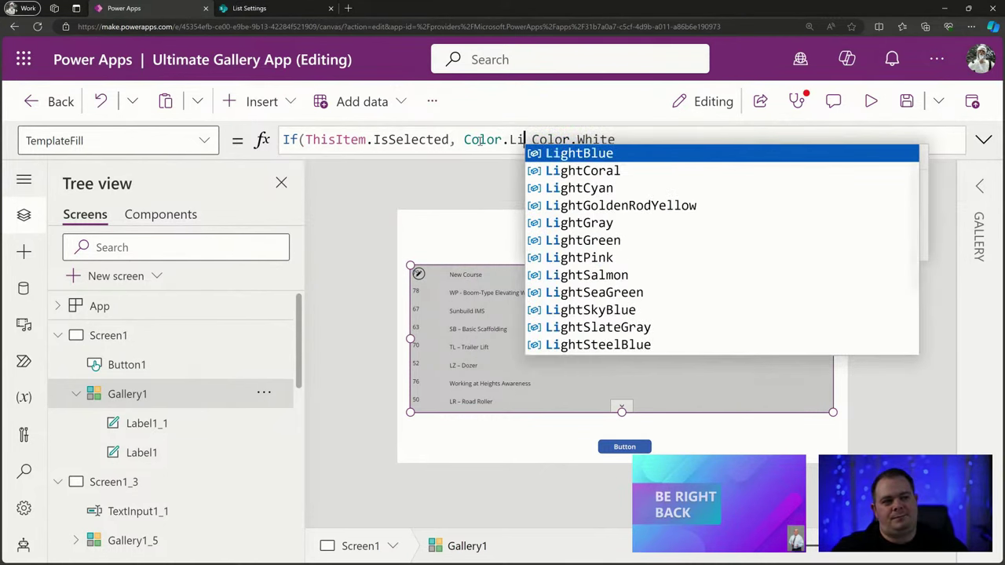
pyautogui.write('Ye')
pyautogui.press('Tab')
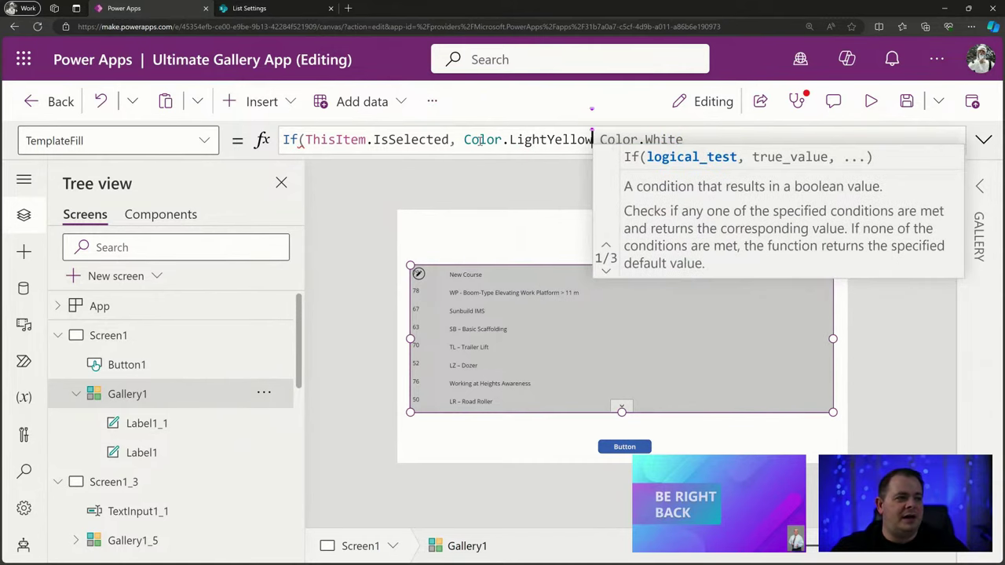
pyautogui.write(',')
pyautogui.press('Tab')
# Finish the formula and preview the light-yellow highlight on the Scaffolding and Boom-Type rows.
pyautogui.write(')')
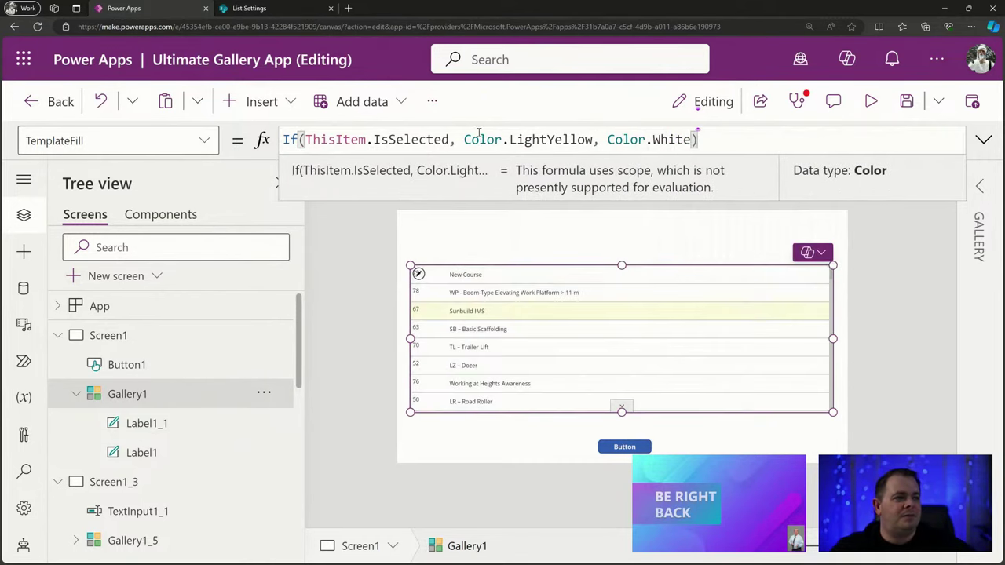
pyautogui.click(872, 101)
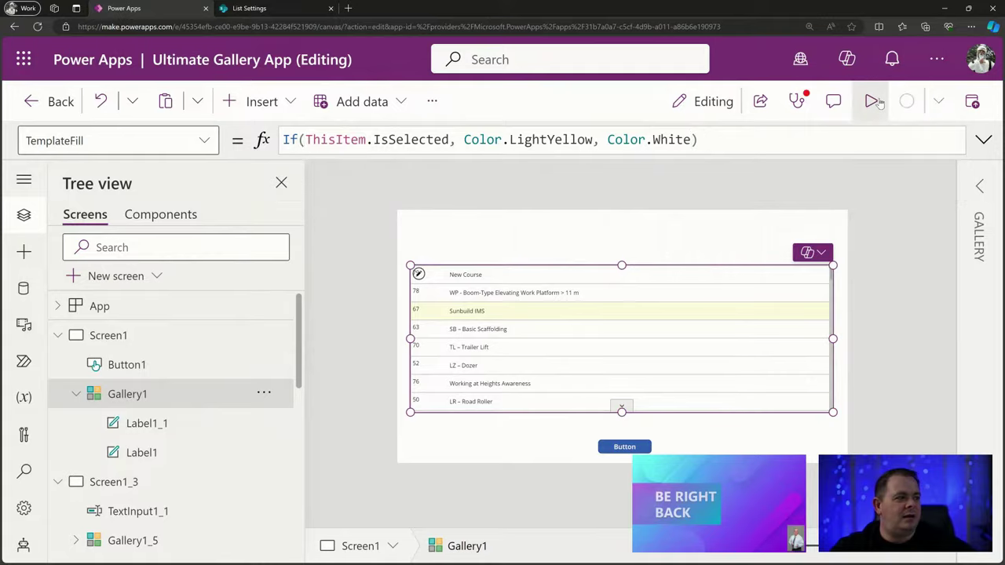
pyautogui.click(413, 322)
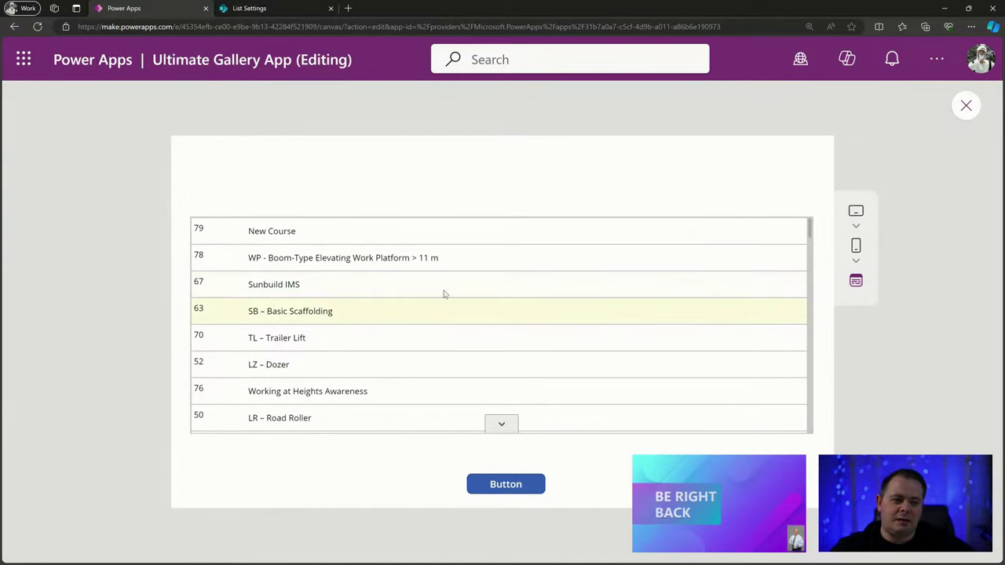
pyautogui.click(463, 263)
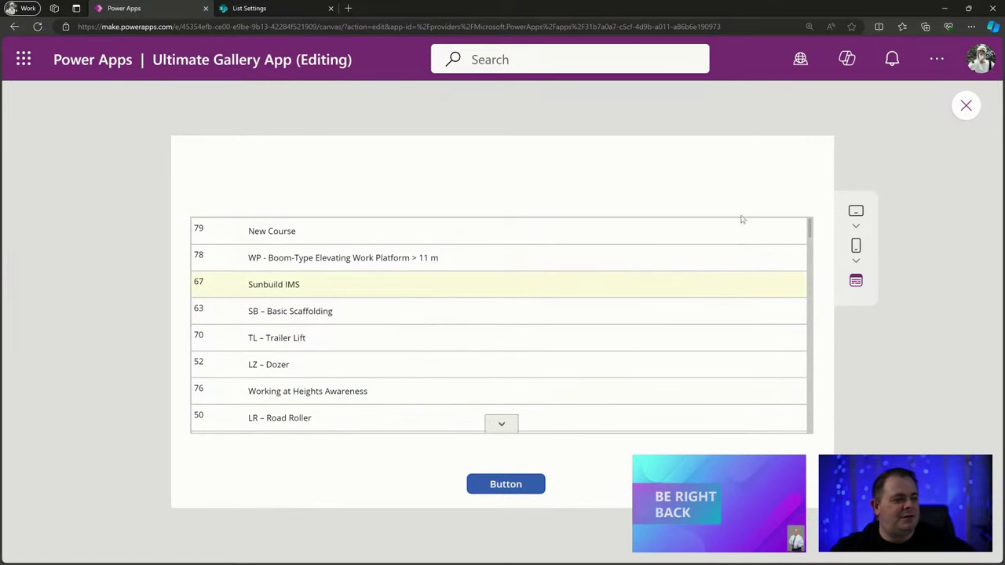
# Back in the editor, change the TemplateFill colour from Color.LightYellow to Color.Yellow.
pyautogui.click(966, 105)
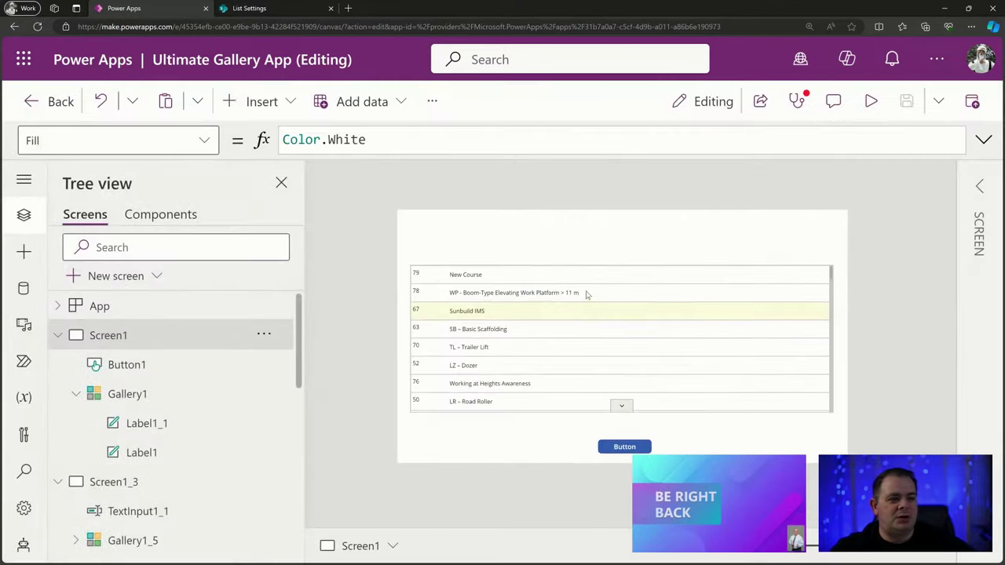
pyautogui.click(586, 291)
pyautogui.click(542, 139)
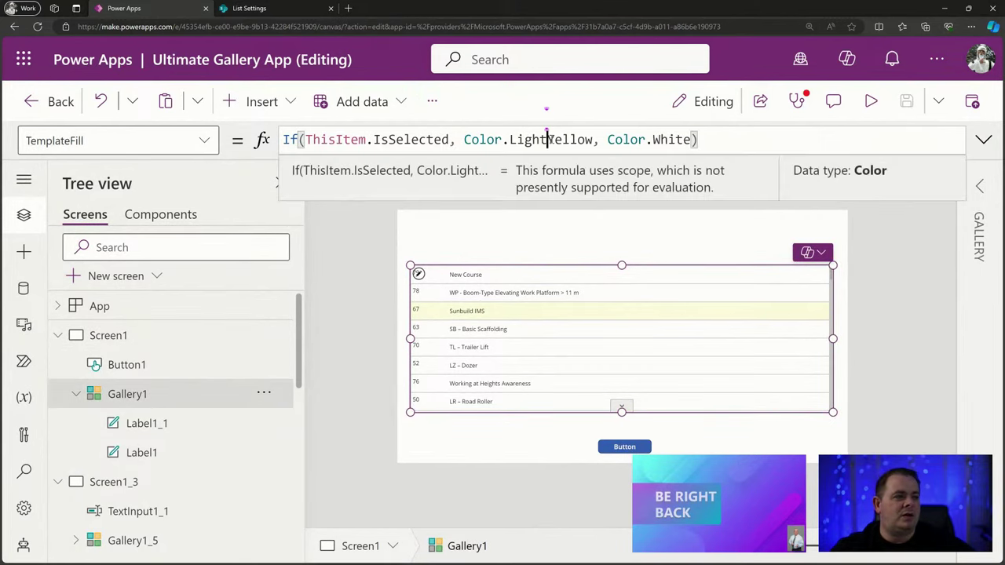
pyautogui.click(549, 139)
pyautogui.moveTo(541, 139); pyautogui.dragTo(511, 139)
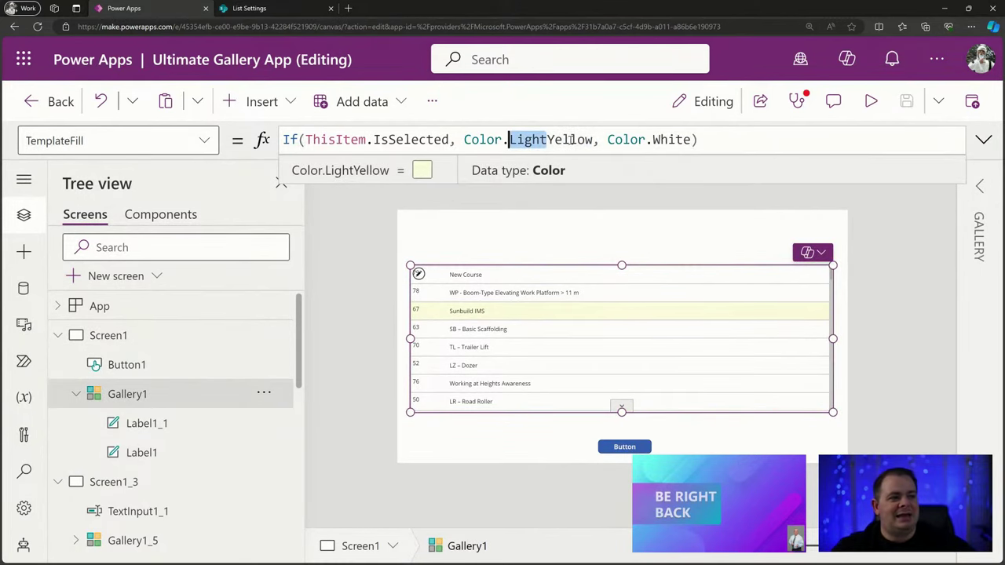
pyautogui.press('BackSpace')
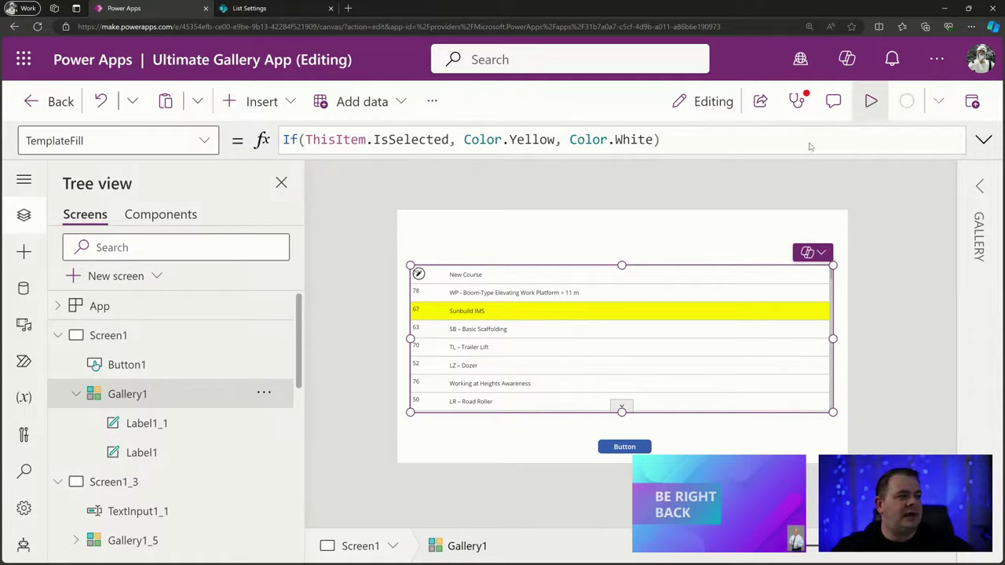
# Preview the app, selecting Scaffolding, Sunbuild IMS and Boom-Type rows to check the bright yellow highlight.
pyautogui.click(871, 103)
pyautogui.click(436, 321)
pyautogui.click(469, 282)
pyautogui.click(483, 256)
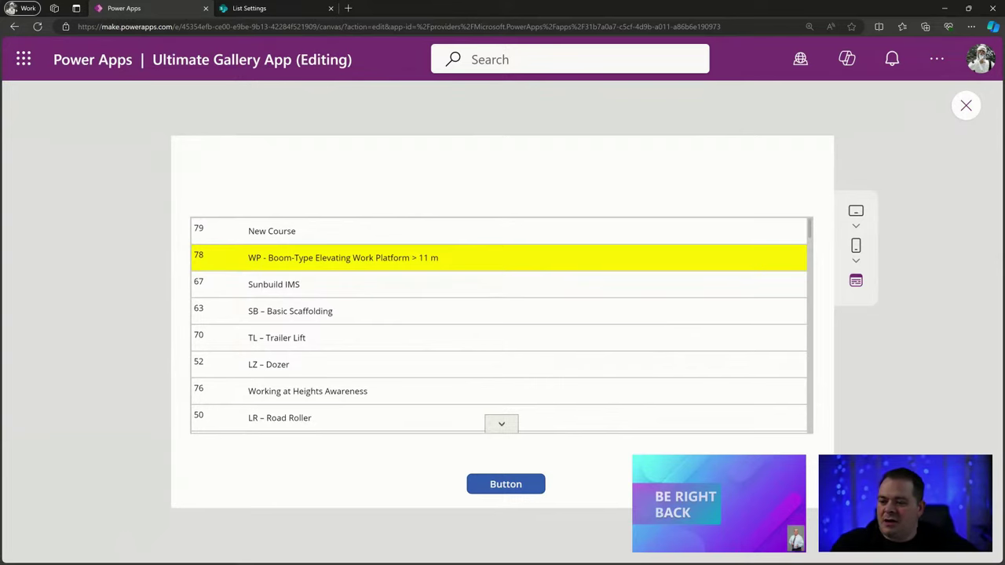
pyautogui.hotkey('alt', 'Tab')
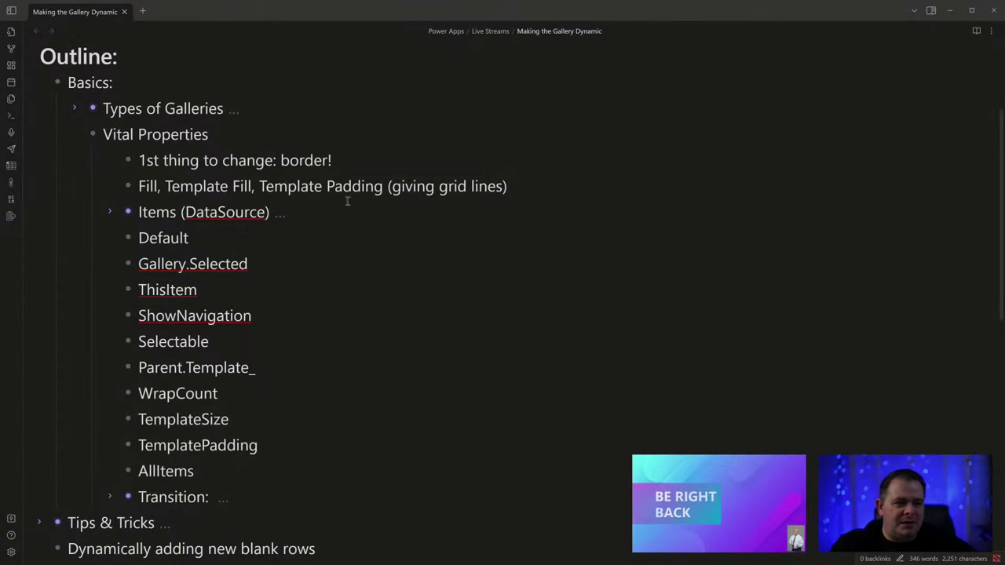
# Move the ThisItem bullet up to a new line directly under Items (DataSource).
pyautogui.click(301, 227)
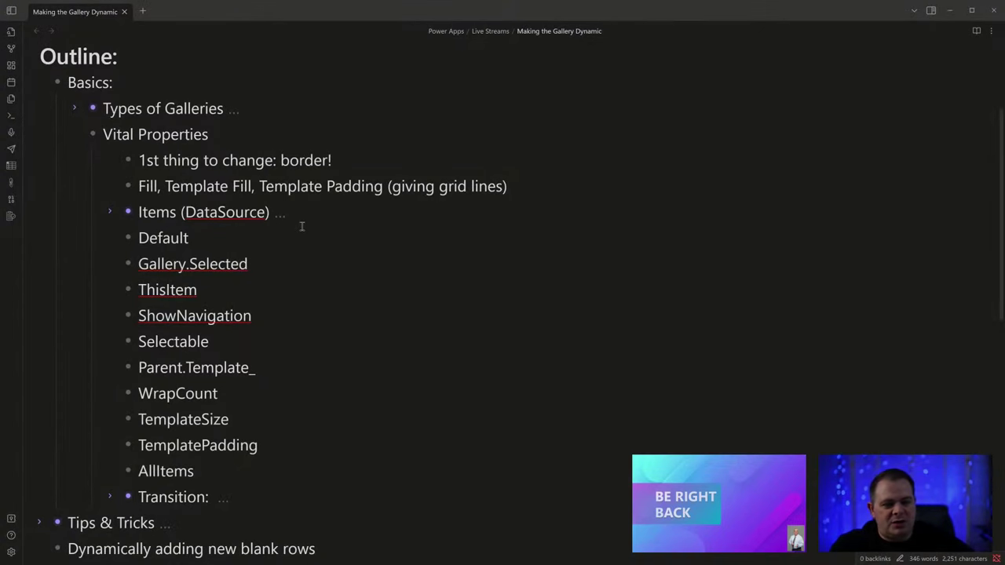
pyautogui.press('Return')
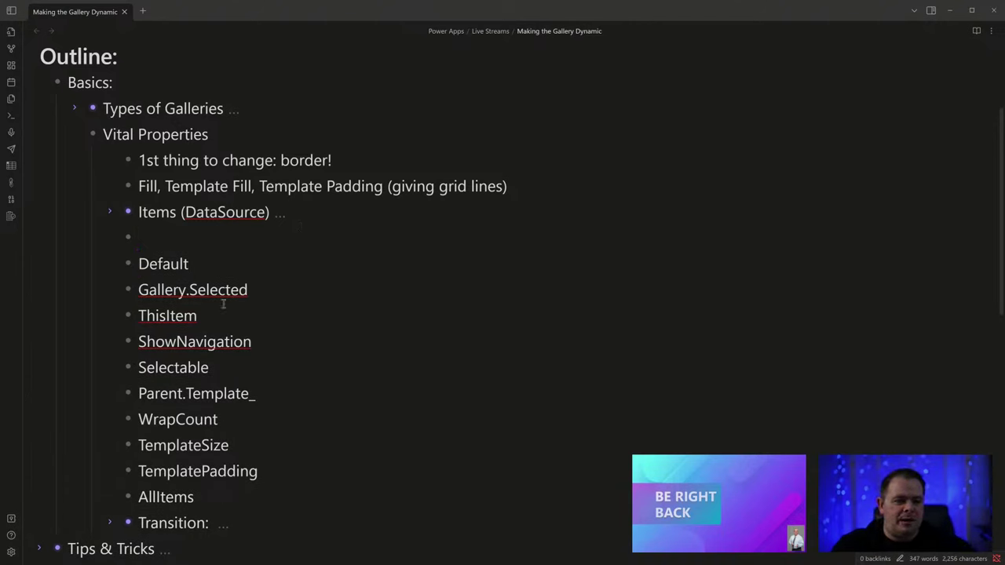
pyautogui.moveTo(212, 316); pyautogui.dragTo(139, 316)
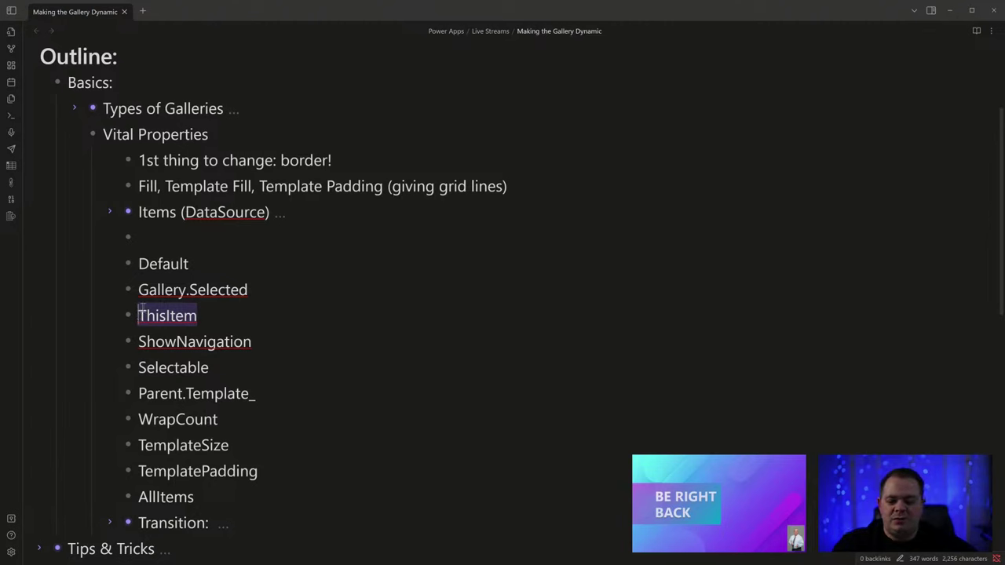
pyautogui.hotkey('ctrl', 'x')
pyautogui.click(190, 238)
pyautogui.hotkey('ctrl', 'v')
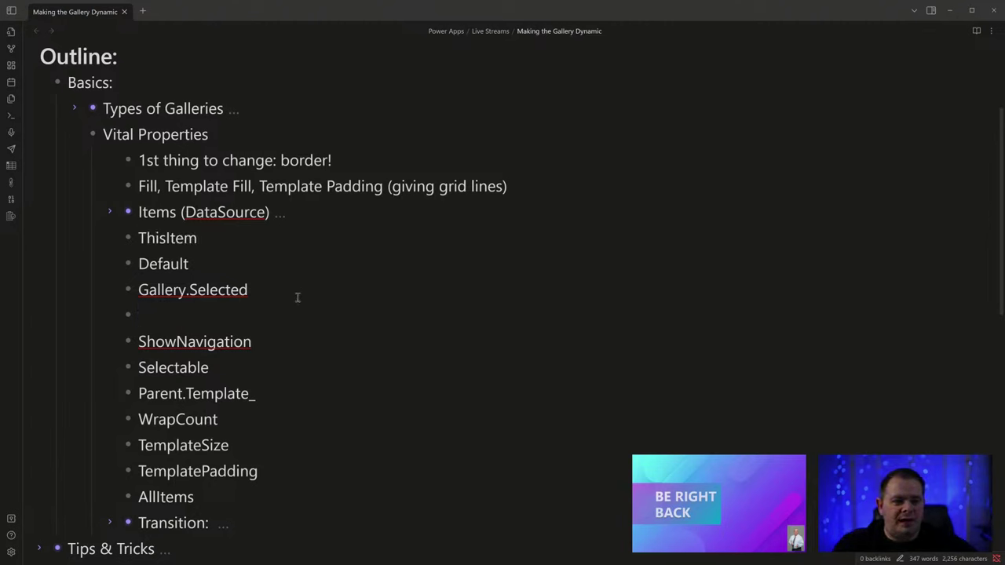
# Delete the leftover empty bullet and stray dash after Gallery.Selected, then minimize Obsidian.
pyautogui.click(297, 286)
pyautogui.press('Delete')
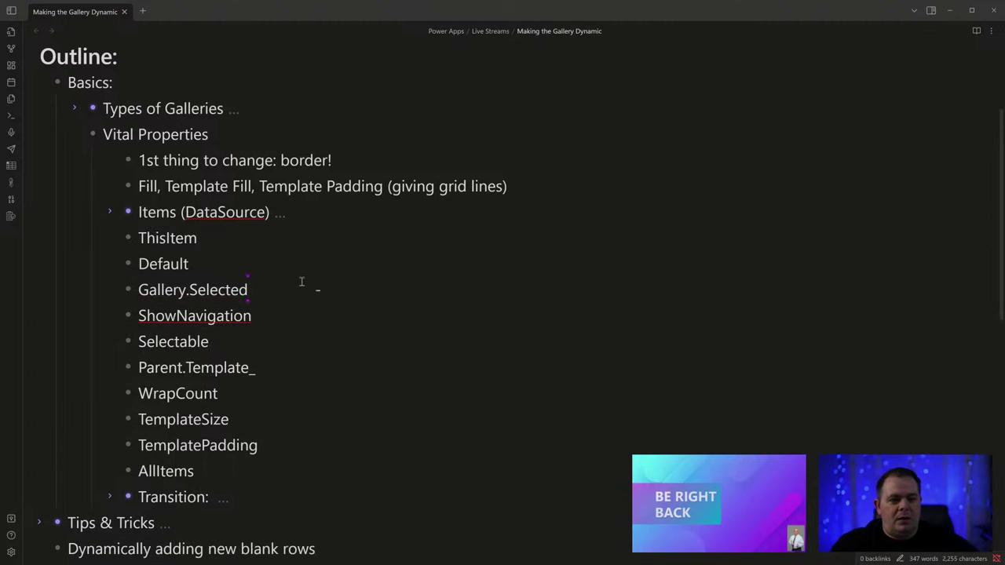
pyautogui.hotkey('shift', 'End')
pyautogui.press('Delete')
pyautogui.press('Up')
pyautogui.press('Up')
pyautogui.press('Home')
pyautogui.hotkey('shift', 'End')
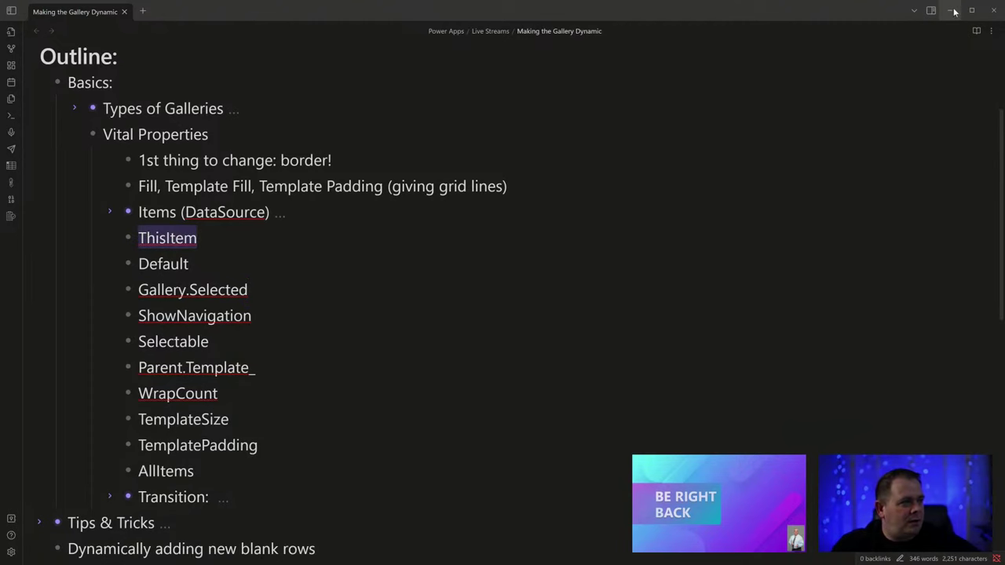
pyautogui.click(952, 10)
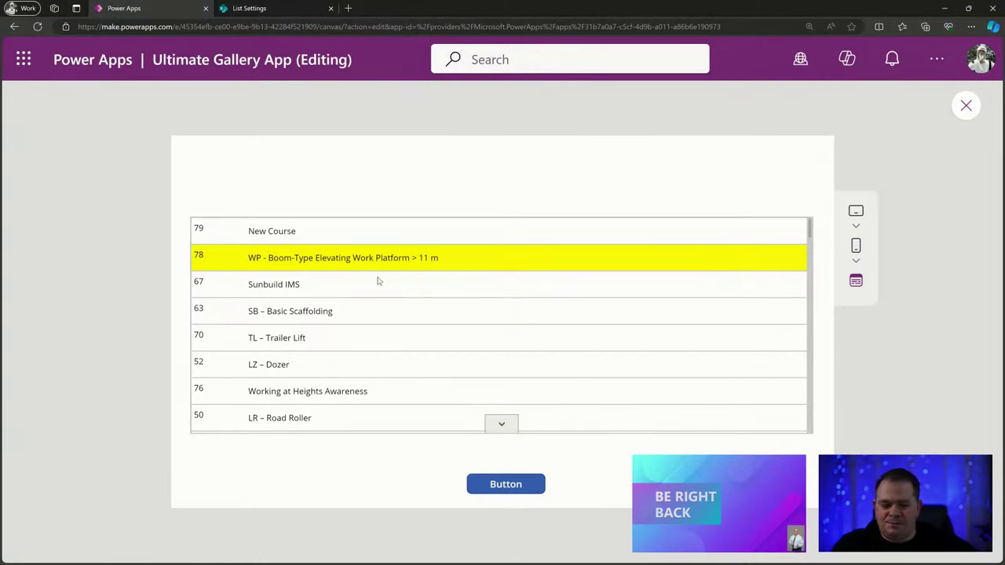
# Exit preview, inspect ThisItem in the TemplateFill formula, and select the New Course row.
pyautogui.click(966, 106)
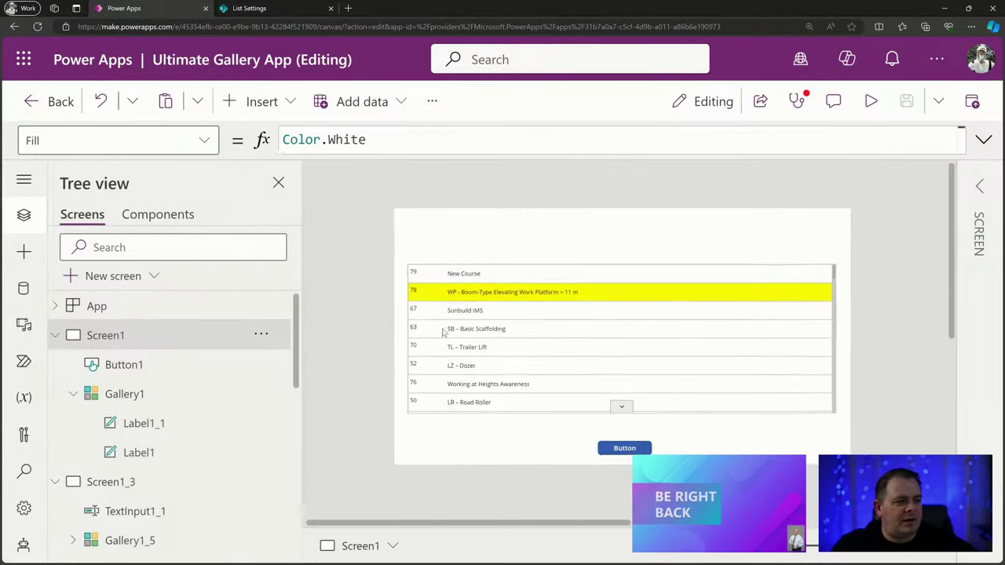
pyautogui.doubleClick(333, 138)
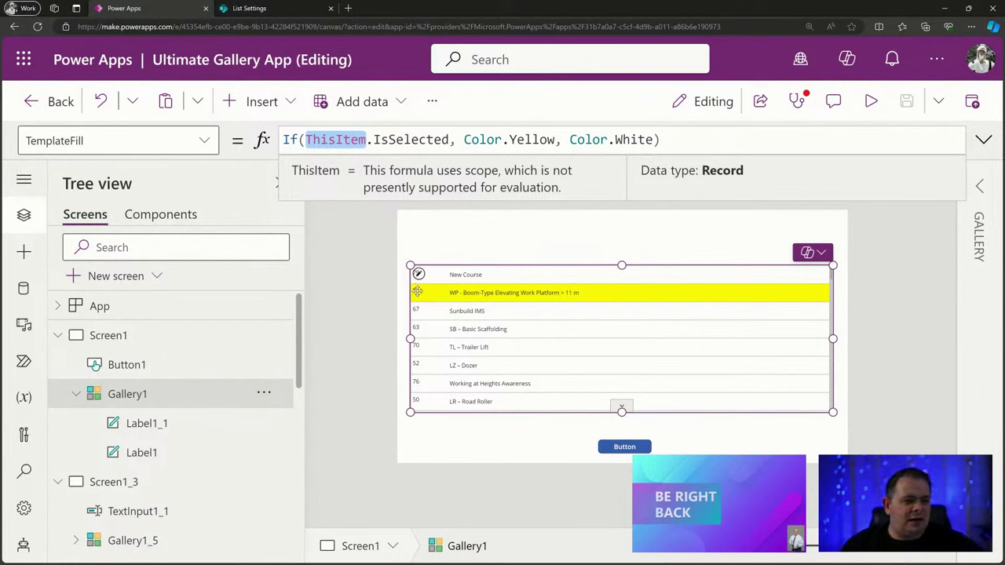
pyautogui.keyDown('alt'); pyautogui.click(456, 275); pyautogui.keyUp('alt')
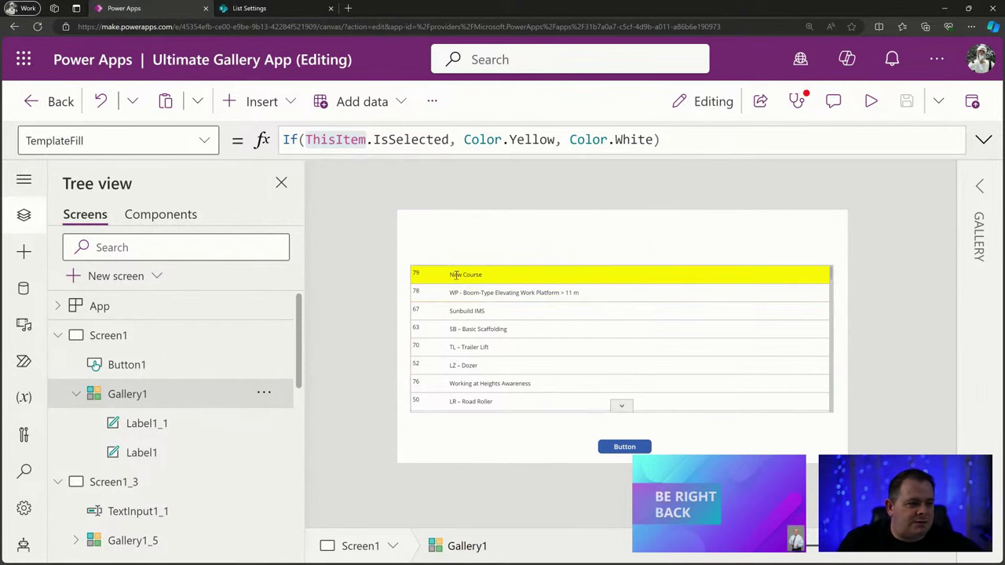
# Inspect the first row label's ThisItem.ID formula and data types, then reselect Gallery1.
pyautogui.click(428, 274)
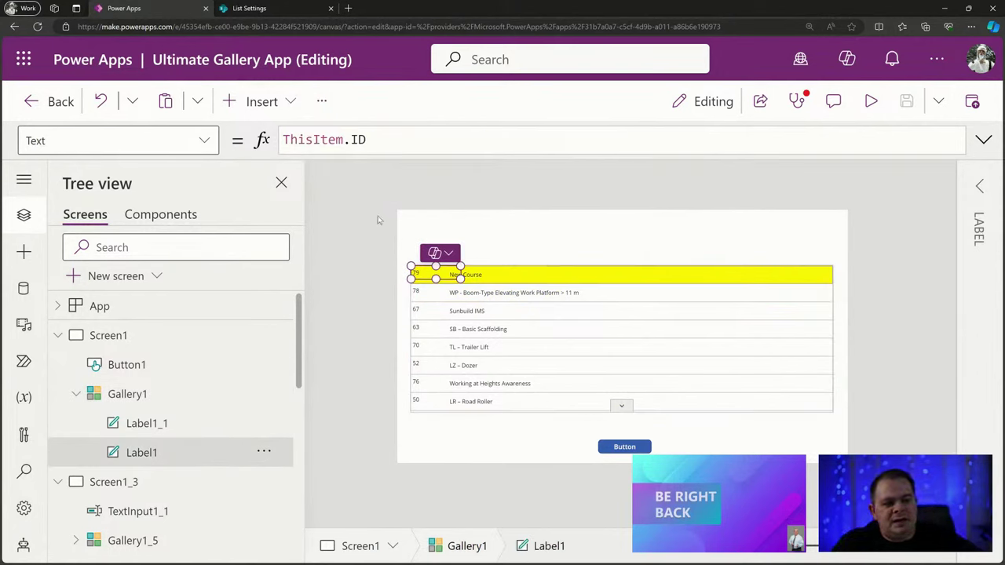
pyautogui.click(322, 139)
pyautogui.click(393, 139)
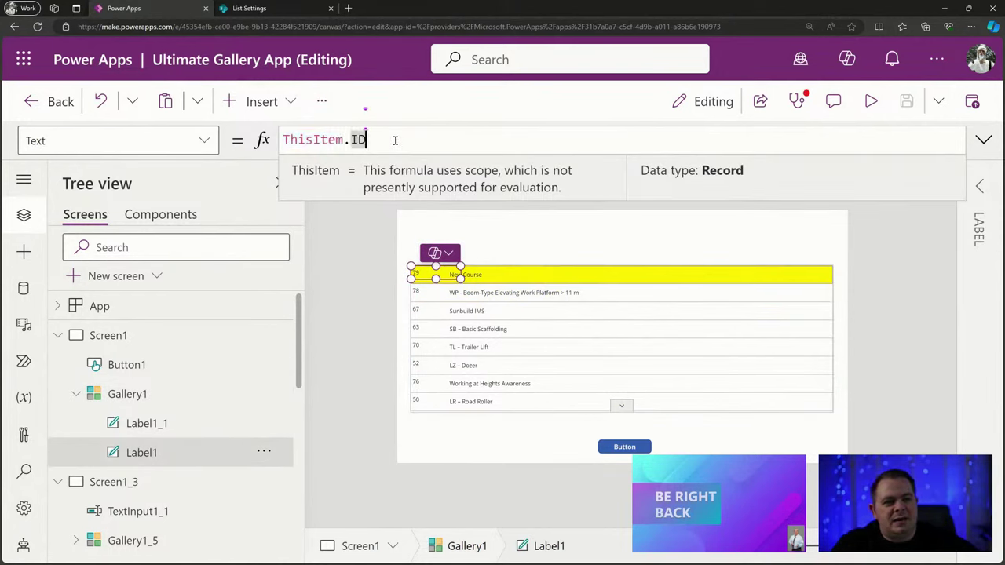
pyautogui.click(297, 140)
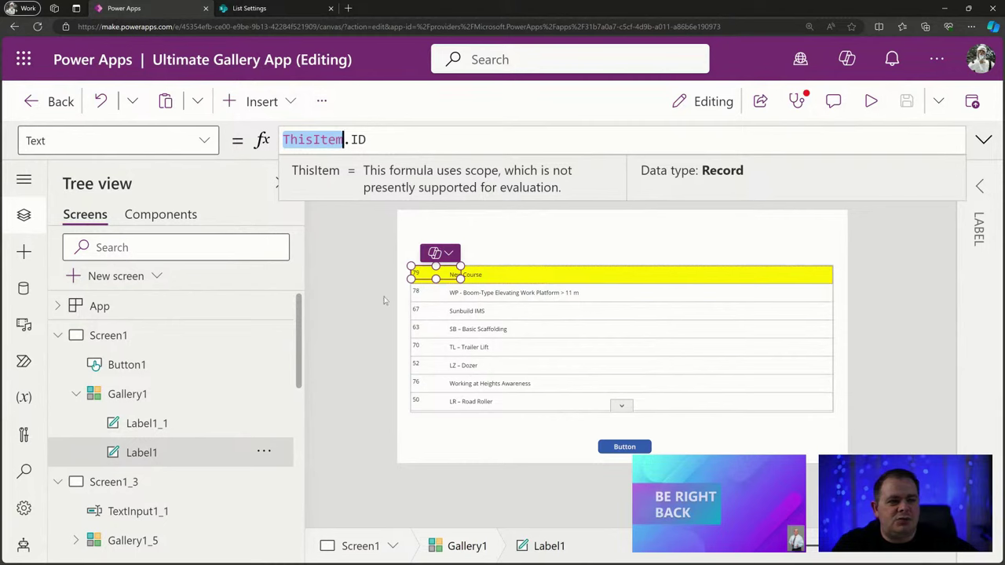
pyautogui.click(383, 140)
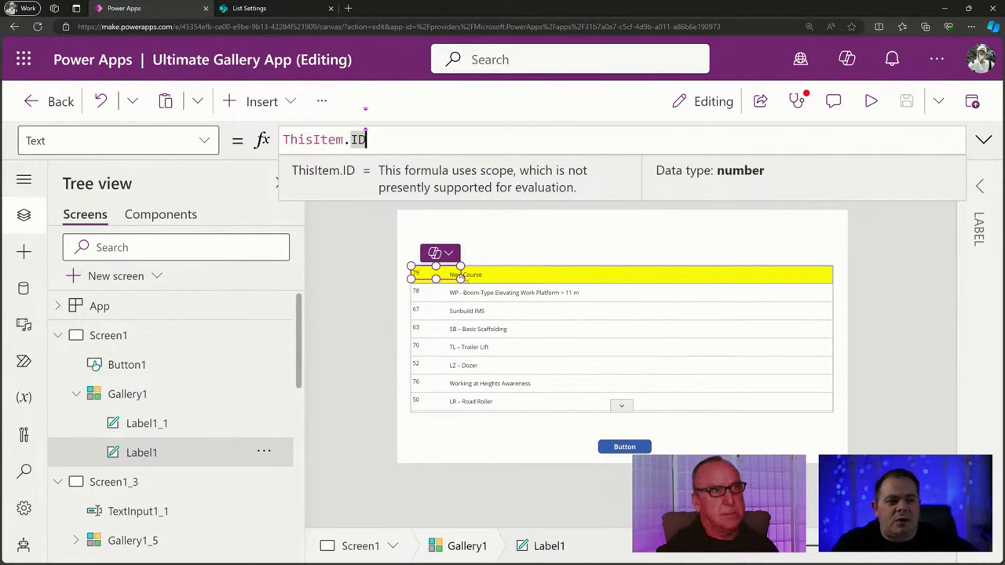
pyautogui.click(462, 286)
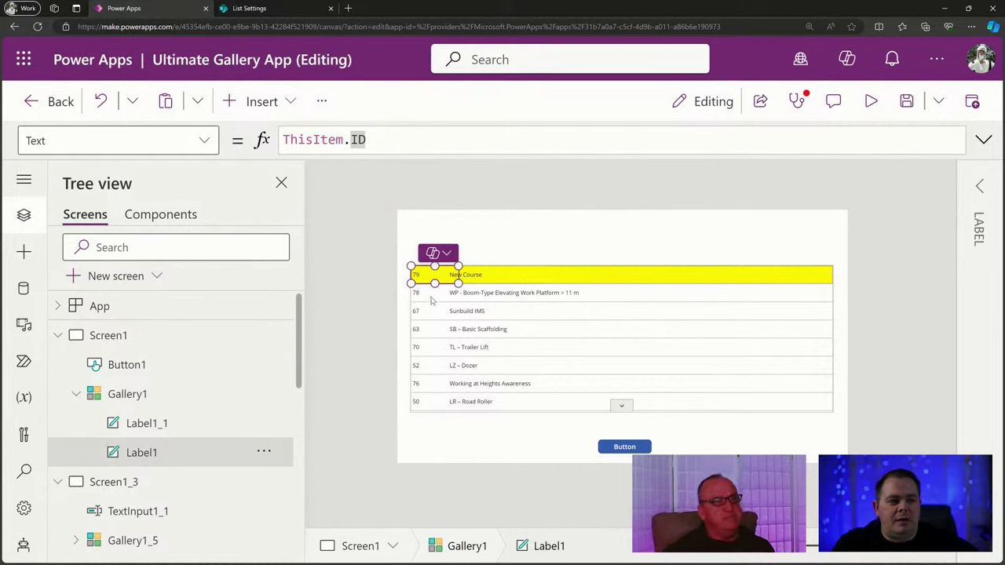
pyautogui.doubleClick(309, 139)
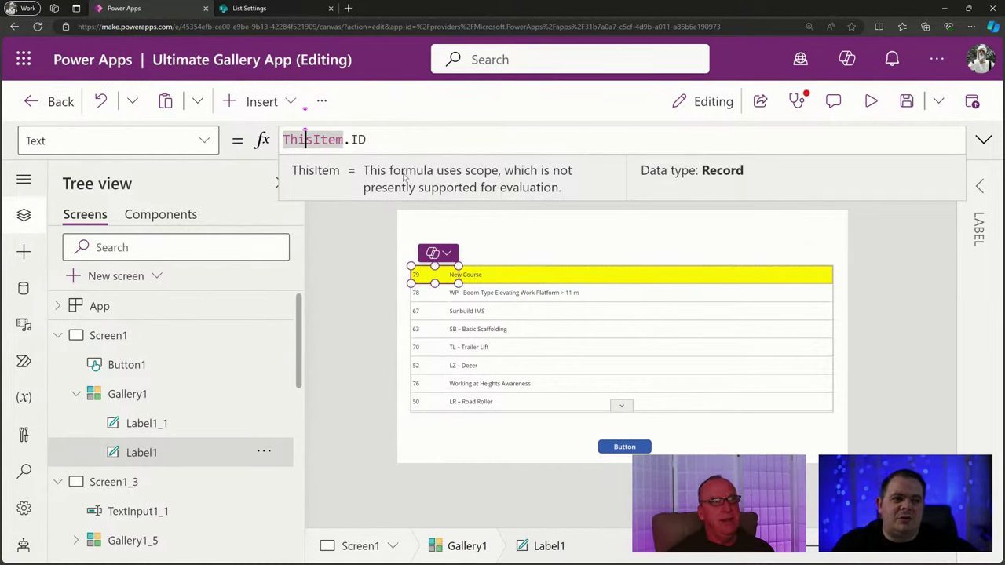
pyautogui.doubleClick(334, 138)
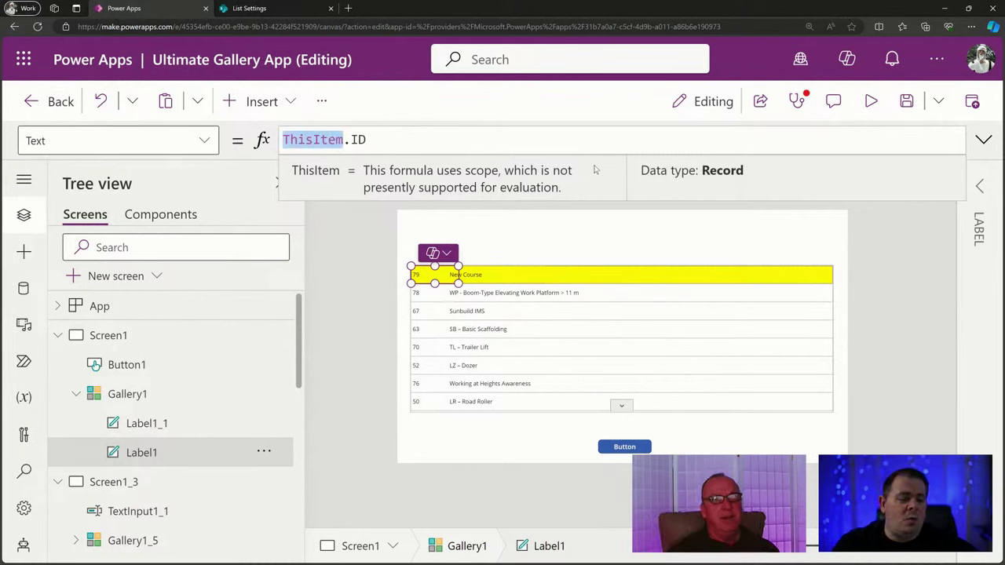
pyautogui.click(574, 350)
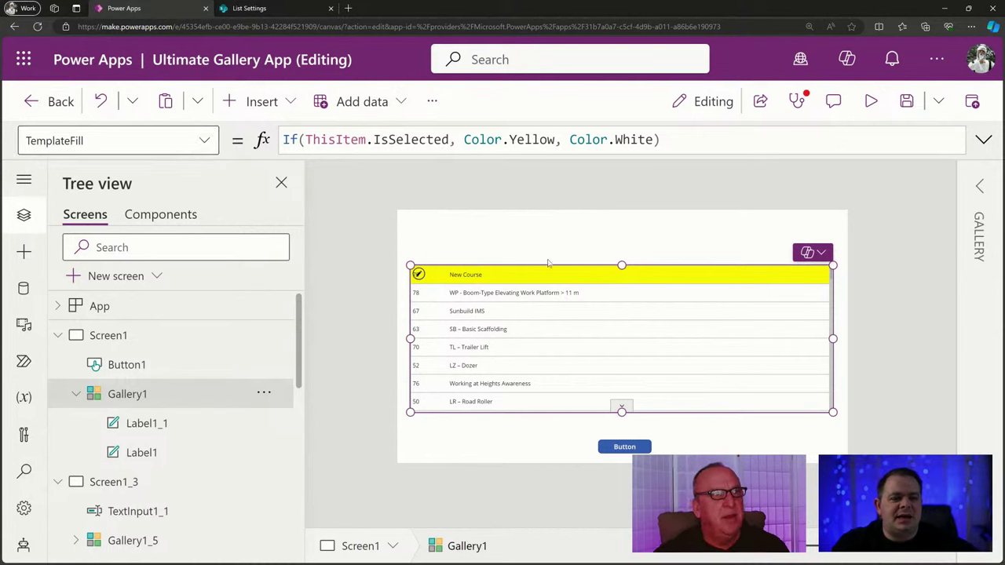
# Re-enter the IsSelected field so TemplateFill reads If(ThisItem.IsSelected, Color.Yellow, Color.White).
pyautogui.click(356, 138)
pyautogui.doubleClick(355, 139)
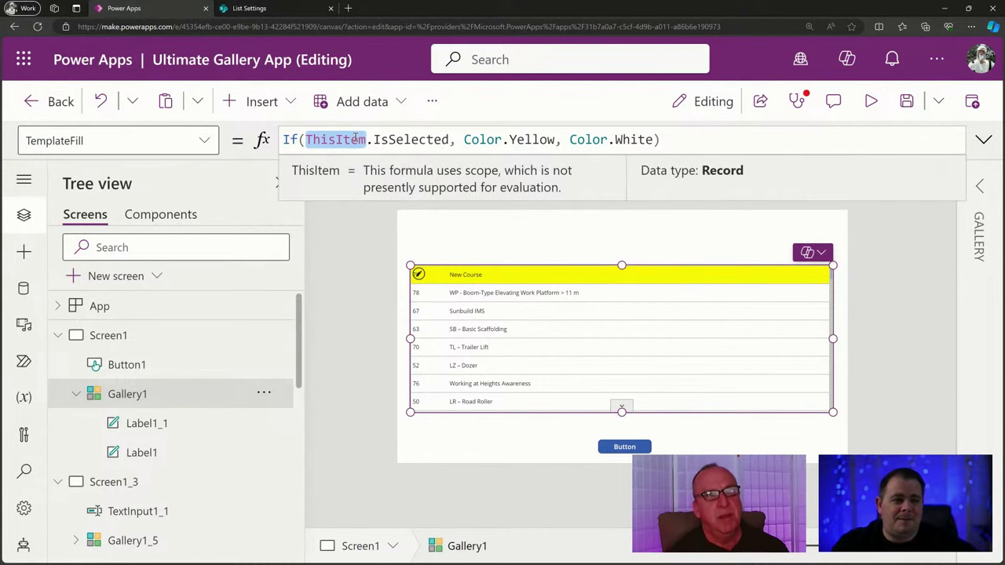
pyautogui.doubleClick(421, 139)
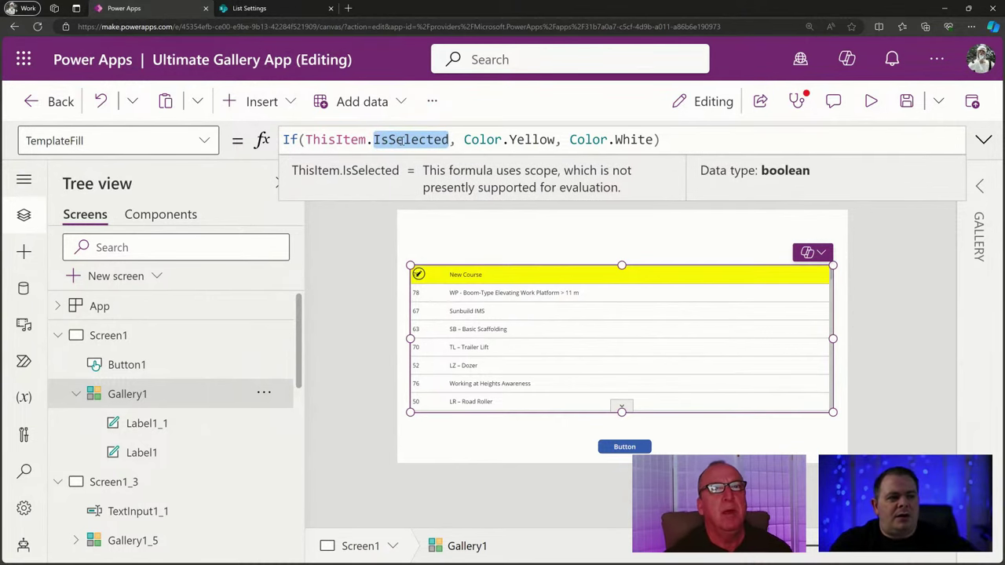
pyautogui.press('Delete')
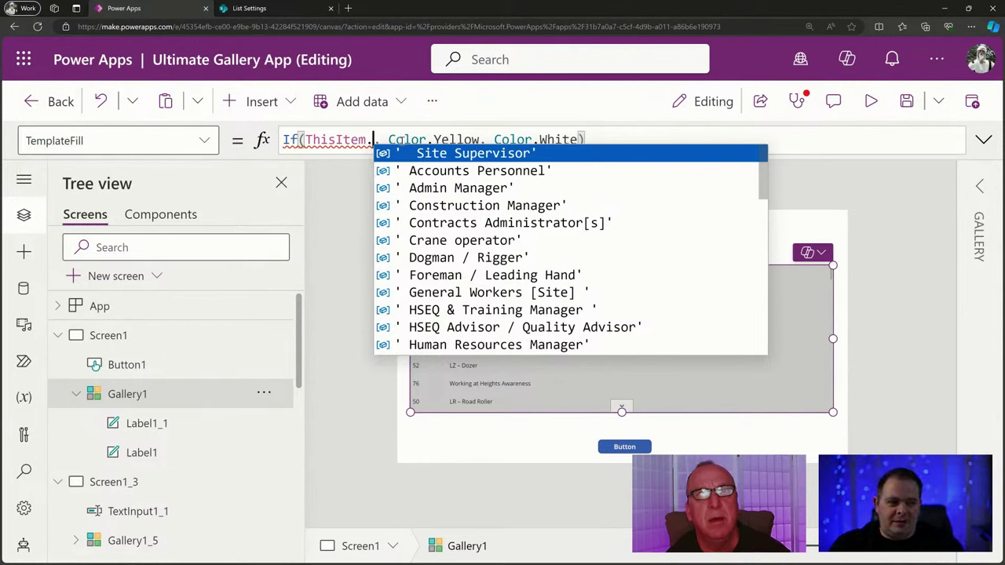
pyautogui.write('Is')
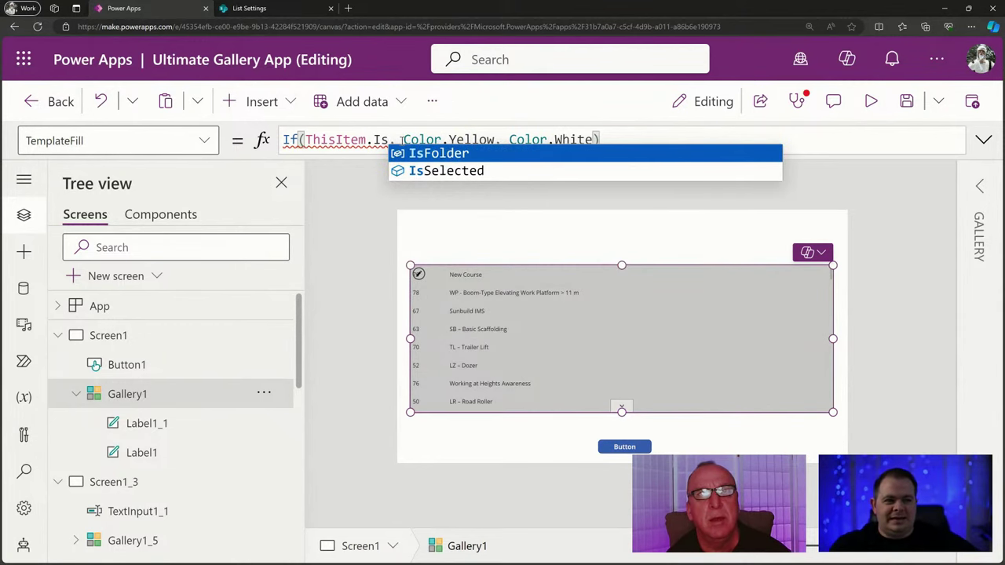
pyautogui.press('Down')
pyautogui.press('Tab')
pyautogui.doubleClick(401, 140)
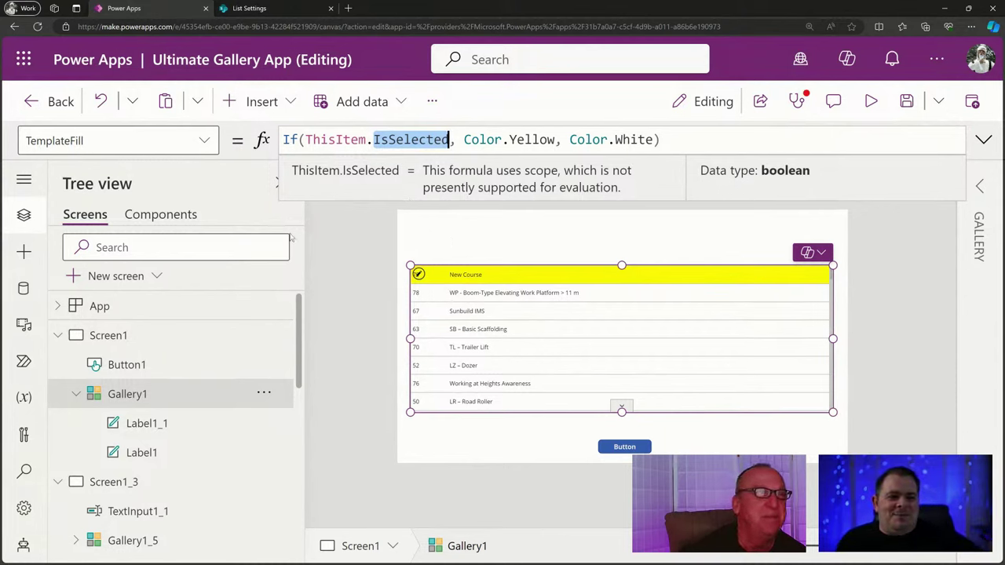
# Change Gallery1's Selectable property from true to false and run the app.
pyautogui.click(211, 140)
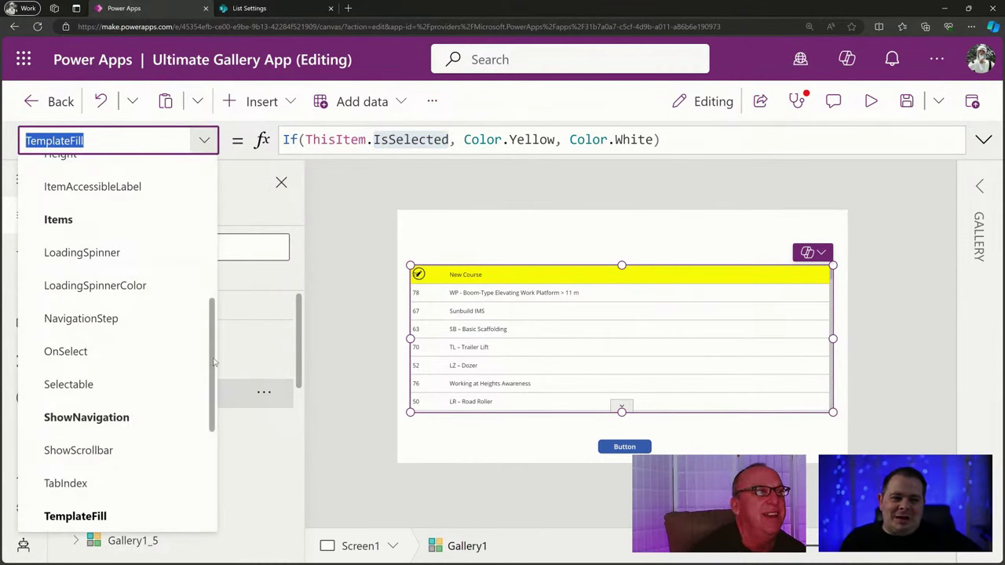
pyautogui.moveTo(214, 362); pyautogui.dragTo(171, 375)
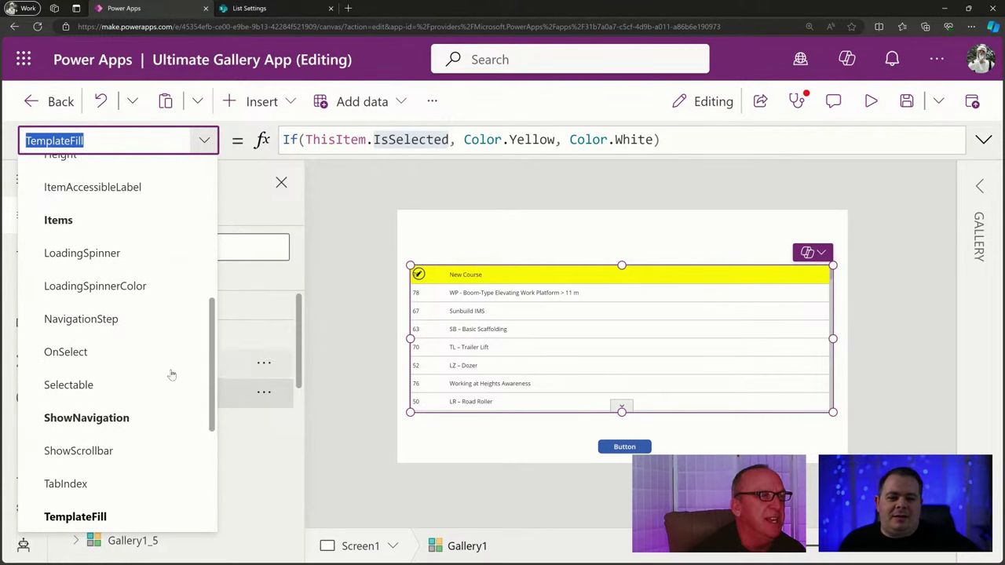
pyautogui.click(96, 384)
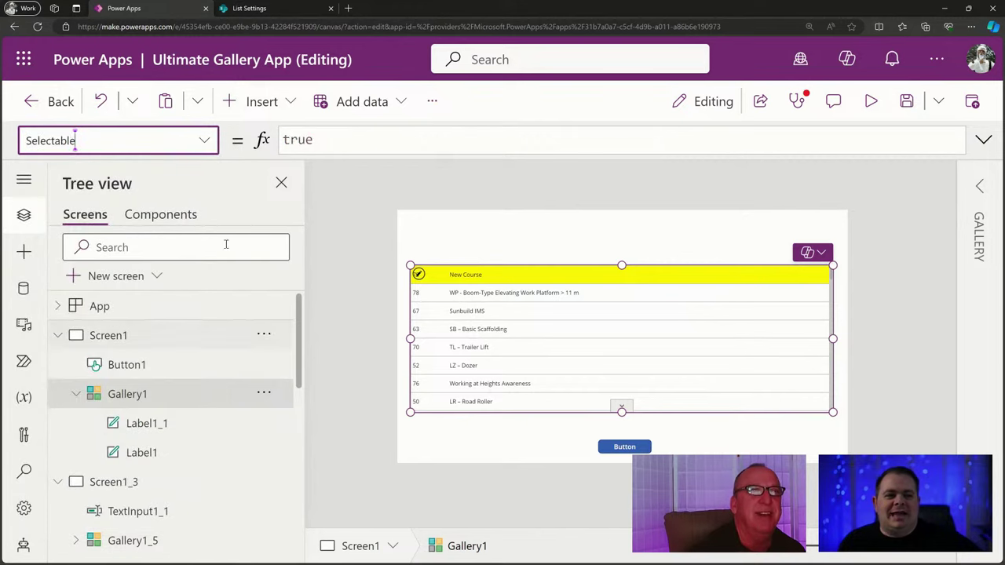
pyautogui.moveTo(315, 140); pyautogui.dragTo(246, 141)
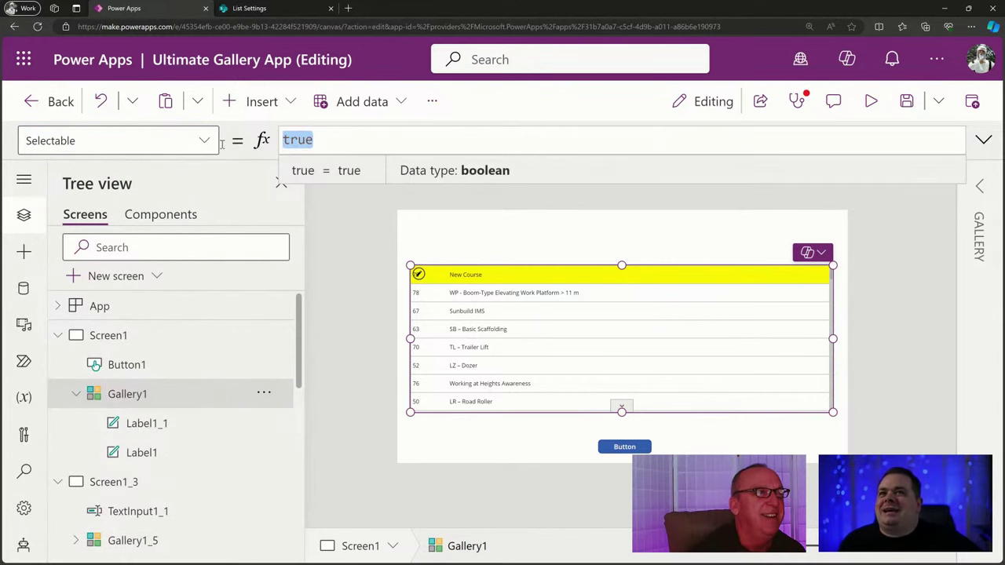
pyautogui.write('false')
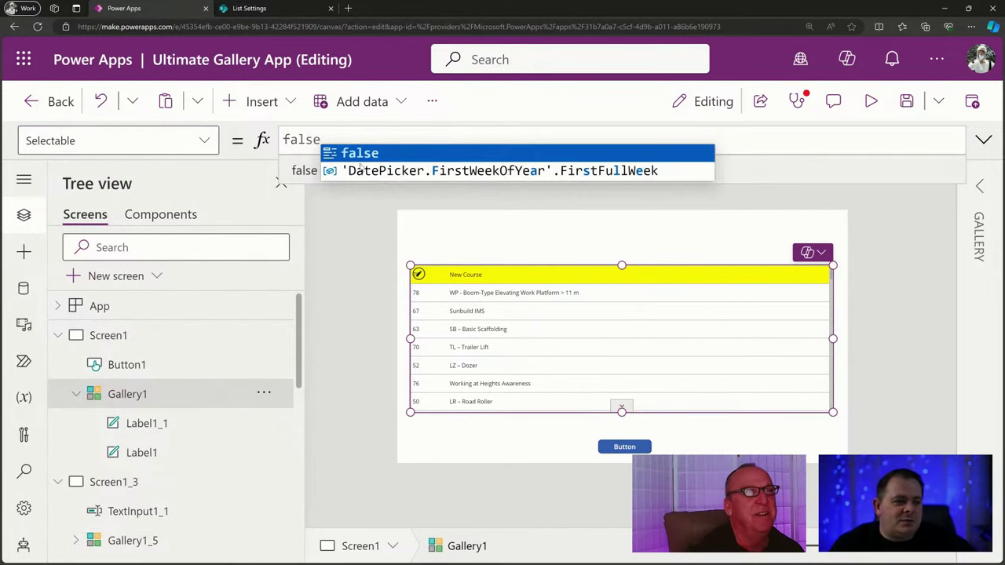
pyautogui.click(887, 284)
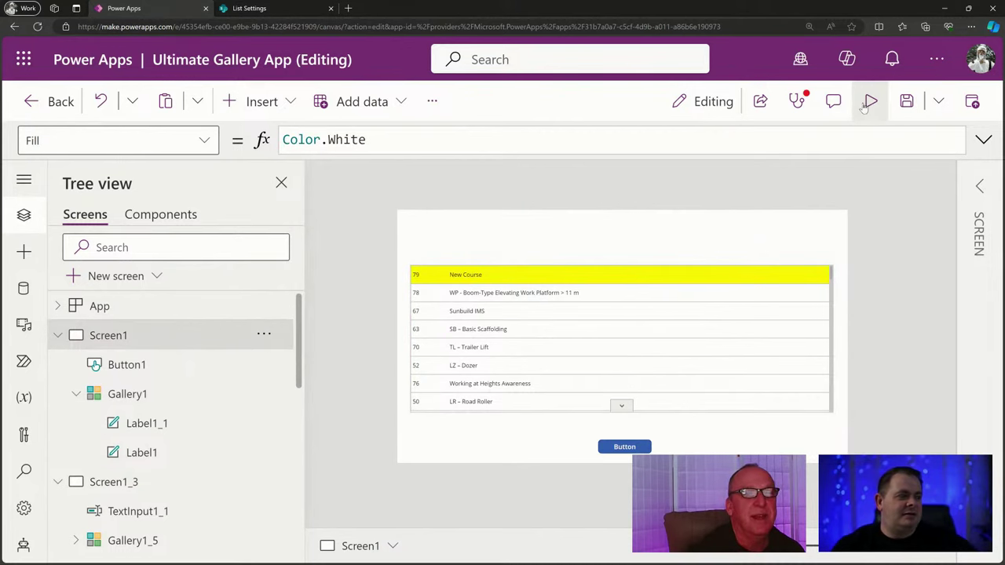
pyautogui.click(871, 102)
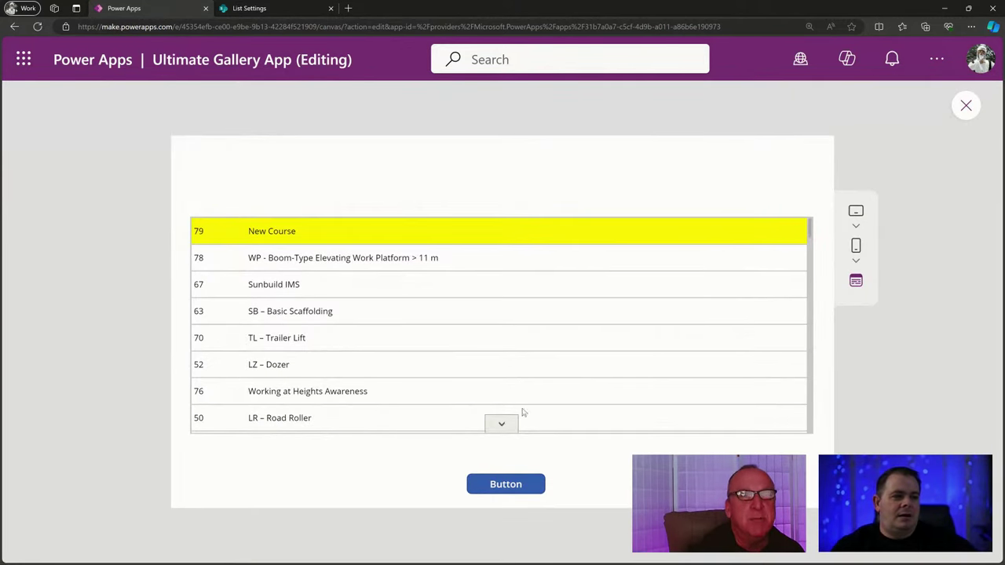
pyautogui.doubleClick(352, 362)
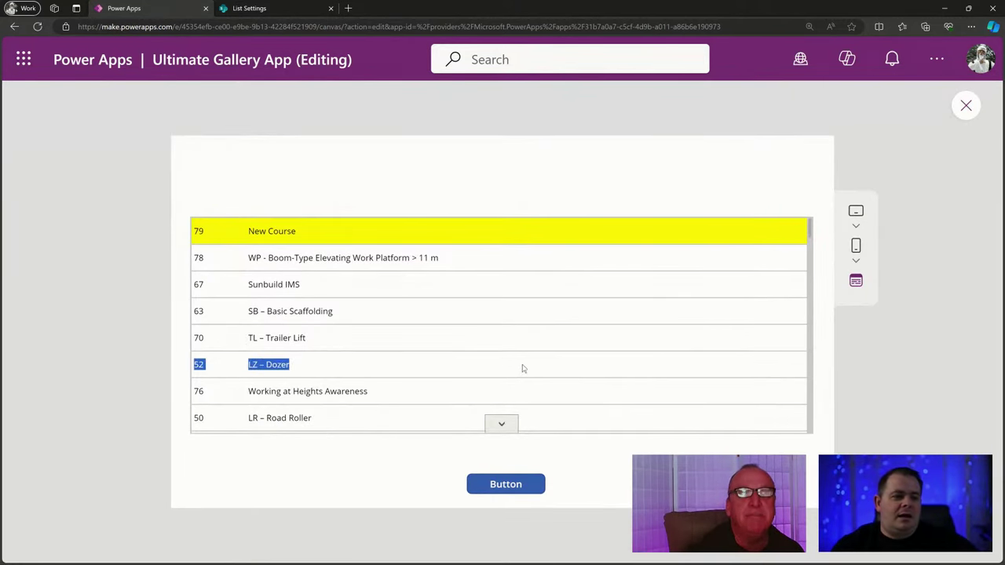
pyautogui.moveTo(408, 277); pyautogui.dragTo(610, 330)
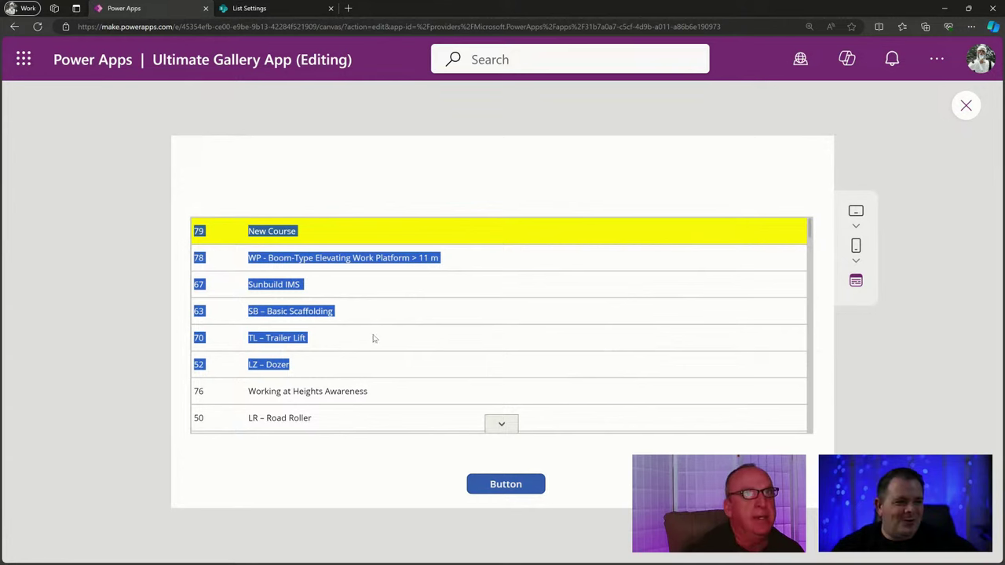
pyautogui.click(450, 319)
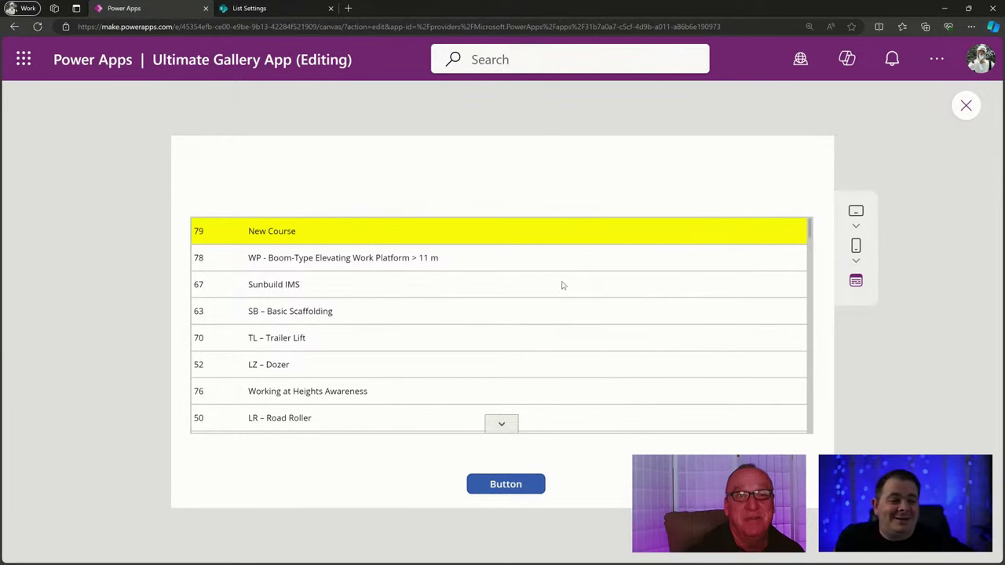
pyautogui.click(966, 105)
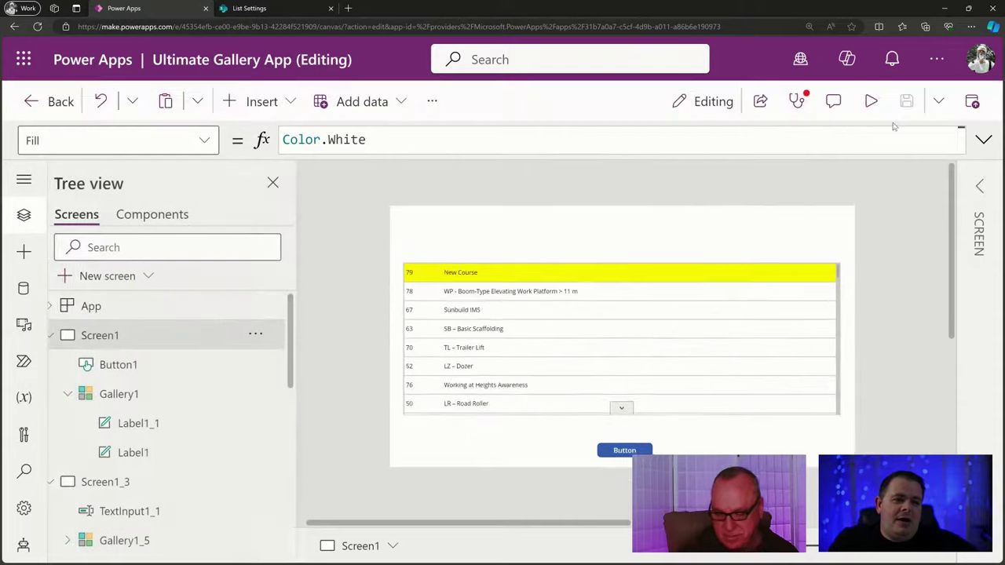
# Set Gallery1's Selectable back to true, then bring the outline notes window up full screen.
pyautogui.click(501, 373)
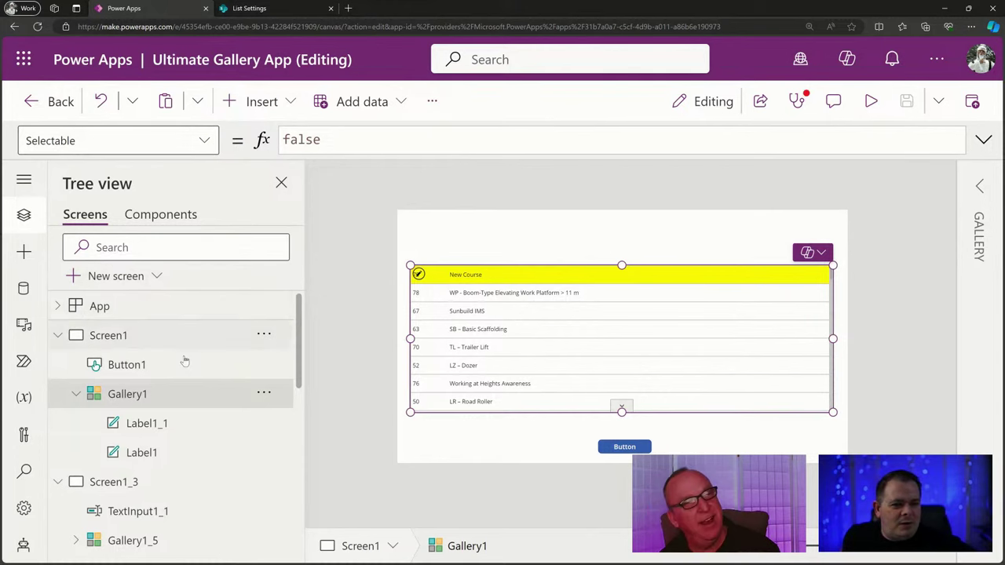
pyautogui.doubleClick(300, 139)
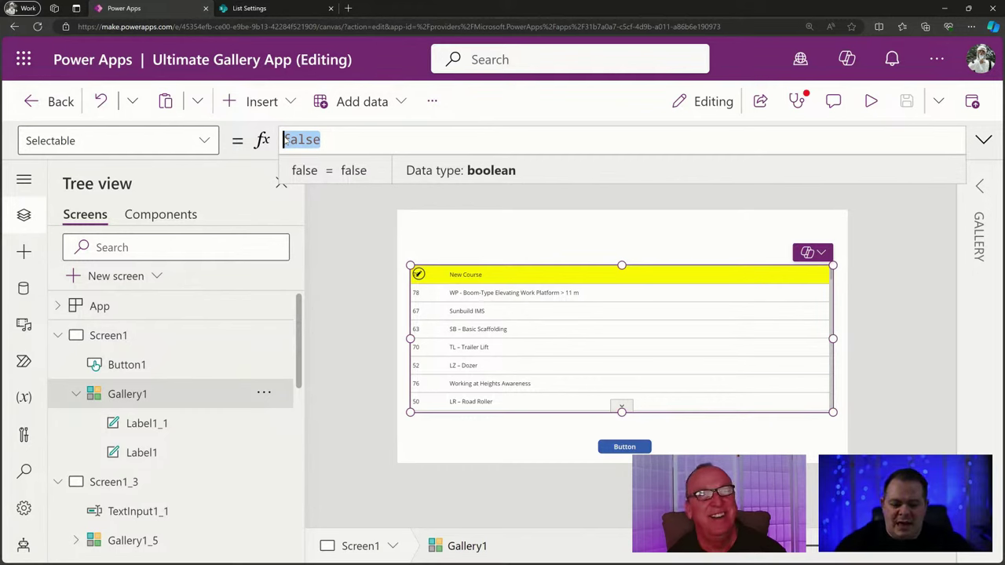
pyautogui.write('true')
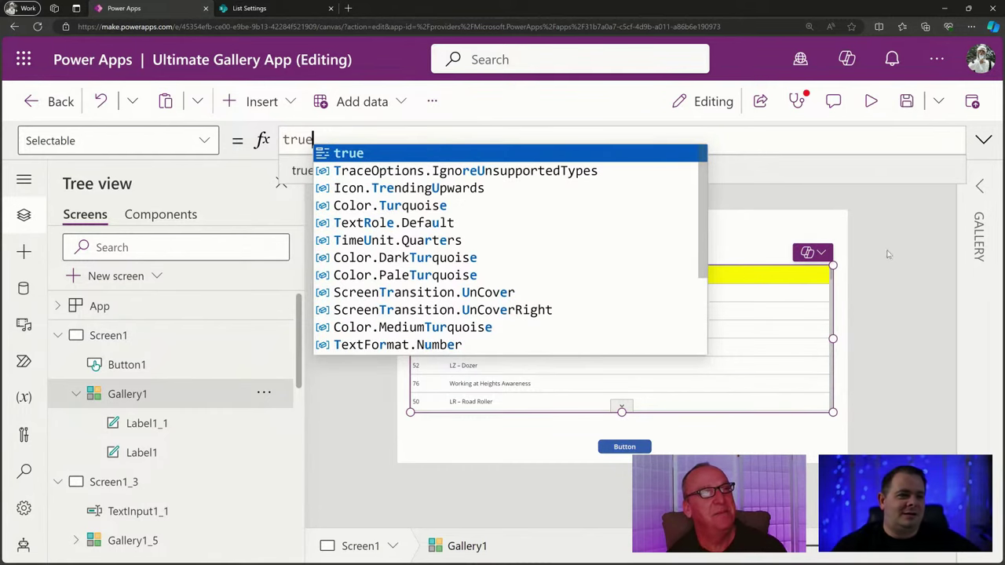
pyautogui.click(877, 229)
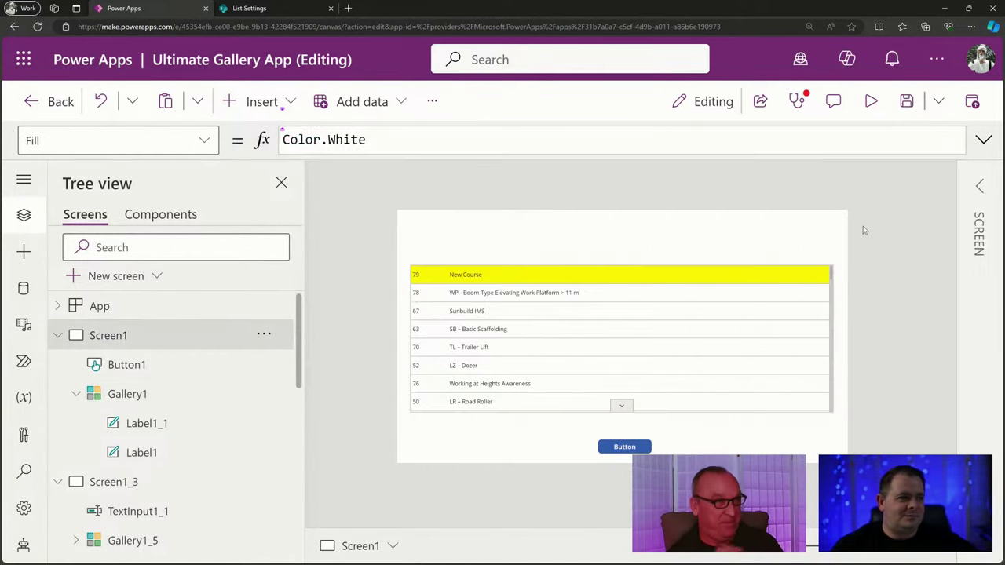
pyautogui.click(461, 359)
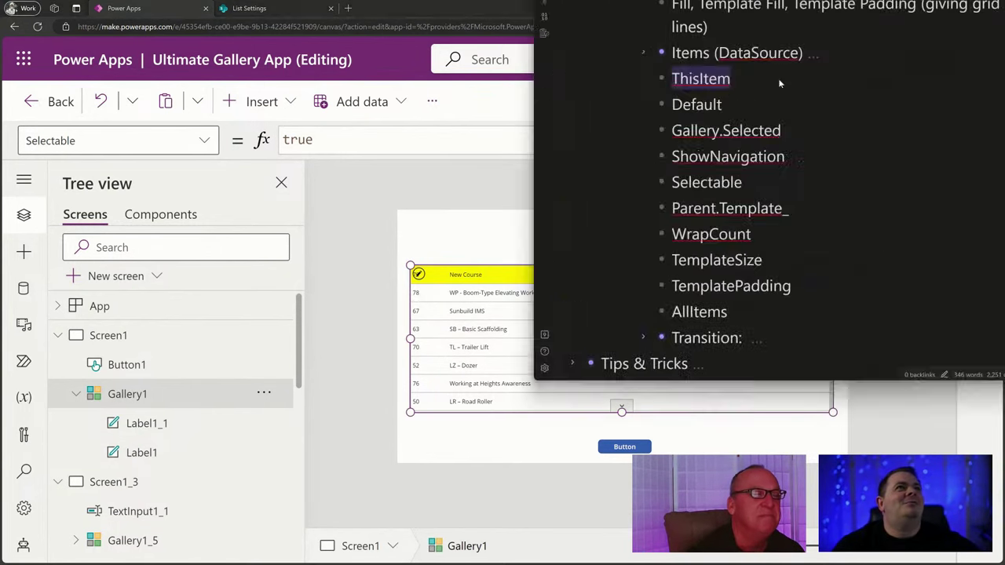
pyautogui.moveTo(774, 0); pyautogui.dragTo(444, 144)
pyautogui.doubleClick(445, 144)
# Add an IsSelected bullet below ThisItem in the outline.
pyautogui.click(234, 243)
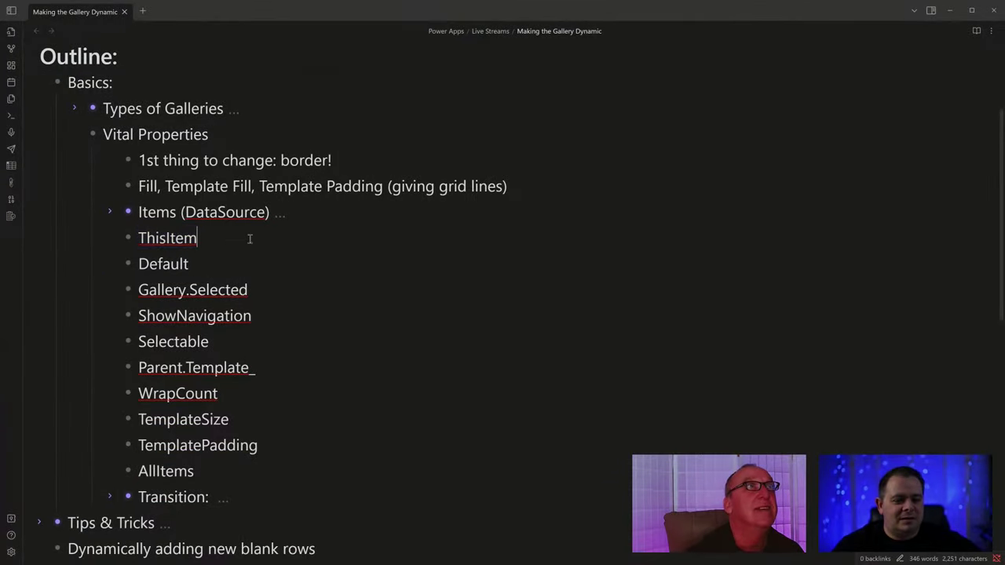
pyautogui.press('Return')
pyautogui.write('IsSelected')
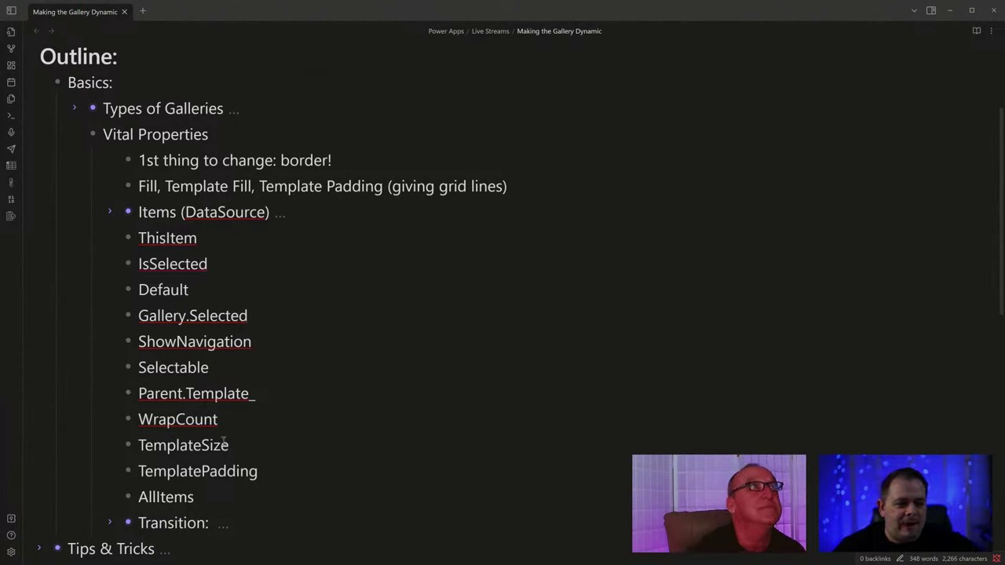
pyautogui.press('Down')
pyautogui.press('Down')
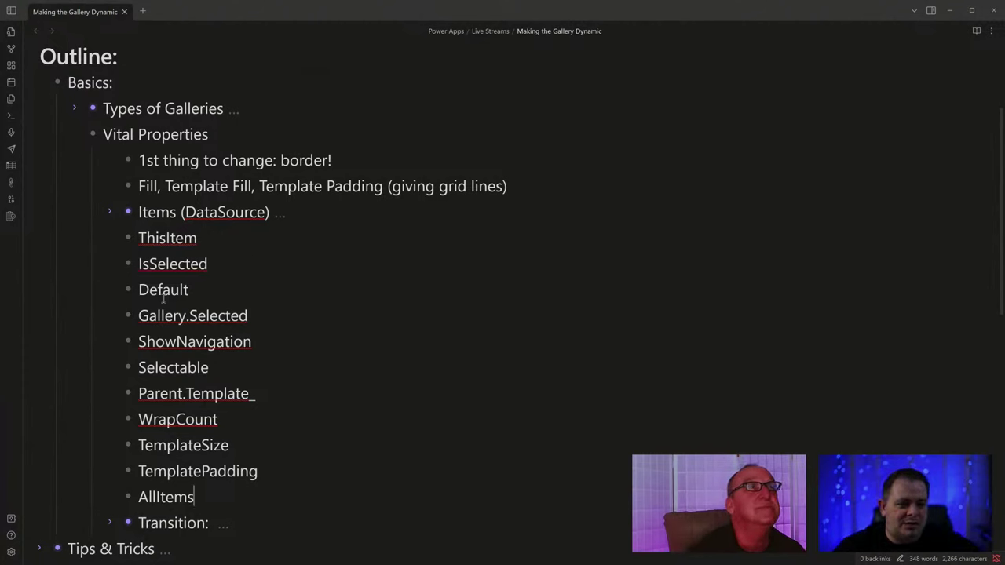
# Add a nested sub-bullet under ThisItem: 'Refers to the underlying record in question'.
pyautogui.moveTo(267, 318); pyautogui.dragTo(135, 315)
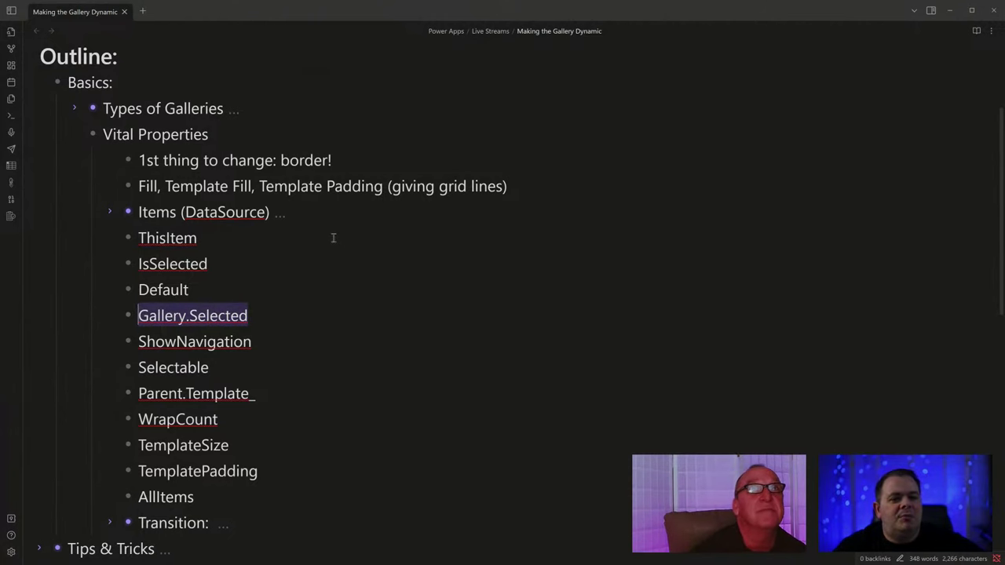
pyautogui.doubleClick(155, 264)
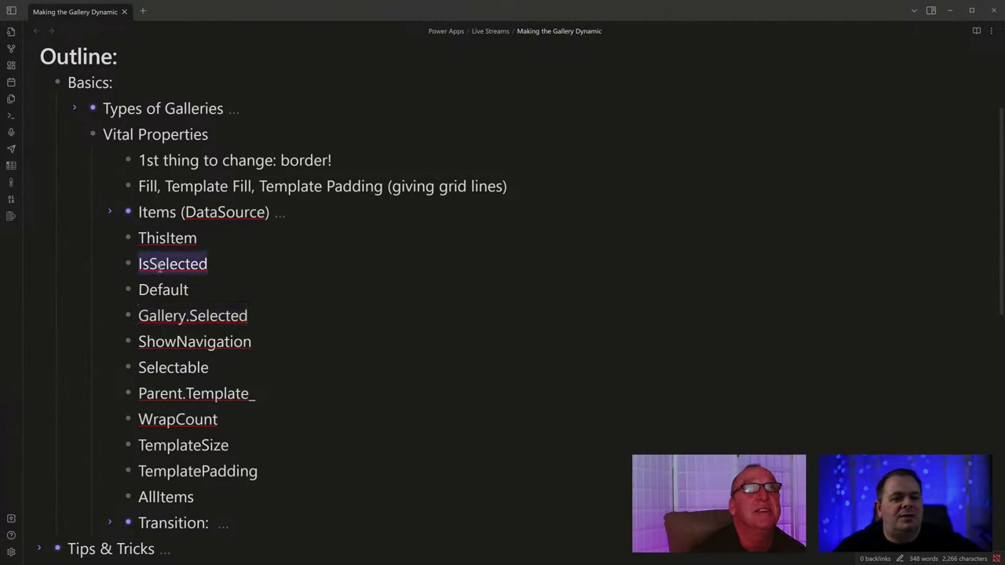
pyautogui.click(167, 264)
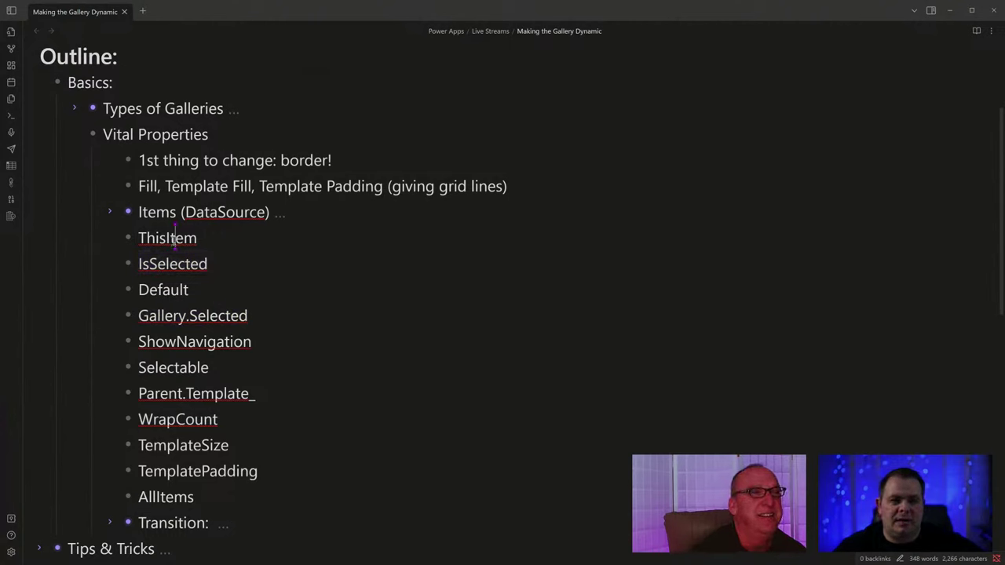
pyautogui.doubleClick(174, 238)
pyautogui.click(265, 238)
pyautogui.write('-')
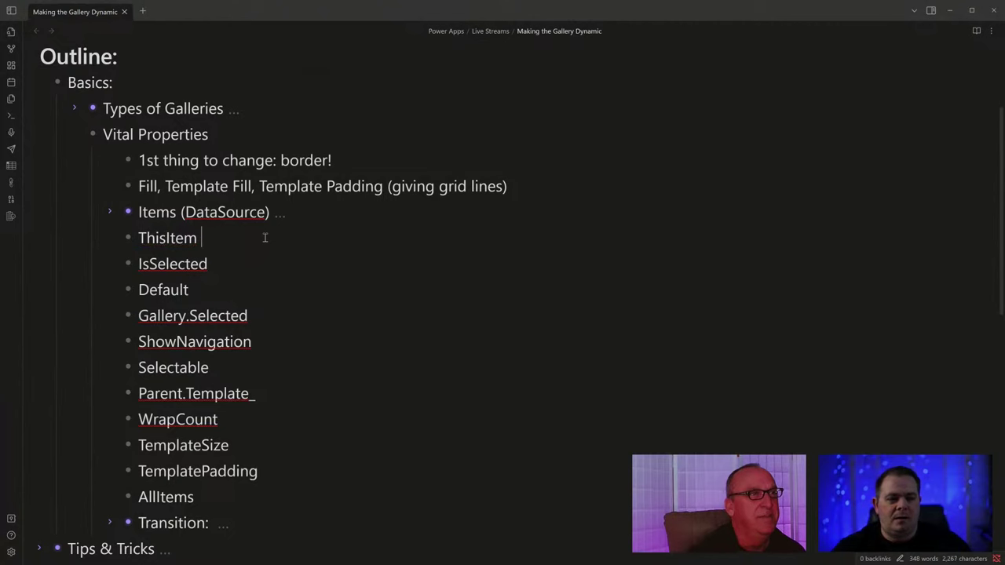
pyautogui.press('Return')
pyautogui.press('Tab')
pyautogui.write('Refers ')
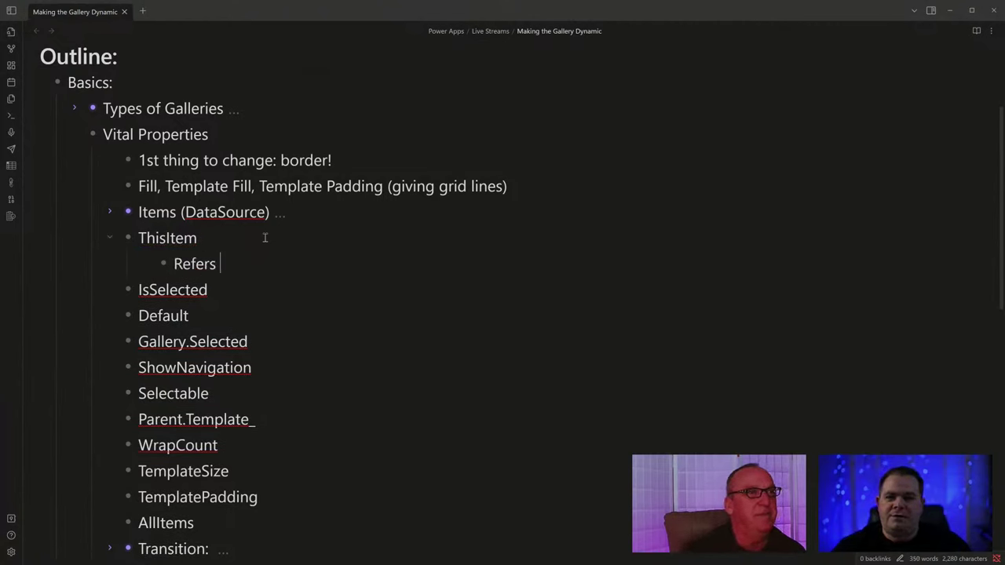
pyautogui.write('to the')
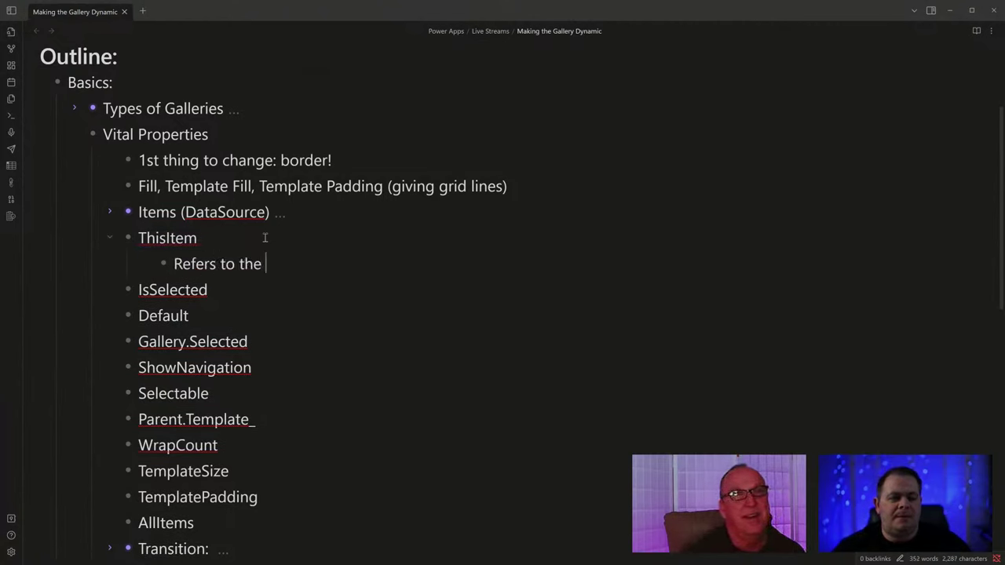
pyautogui.write(' underlying r')
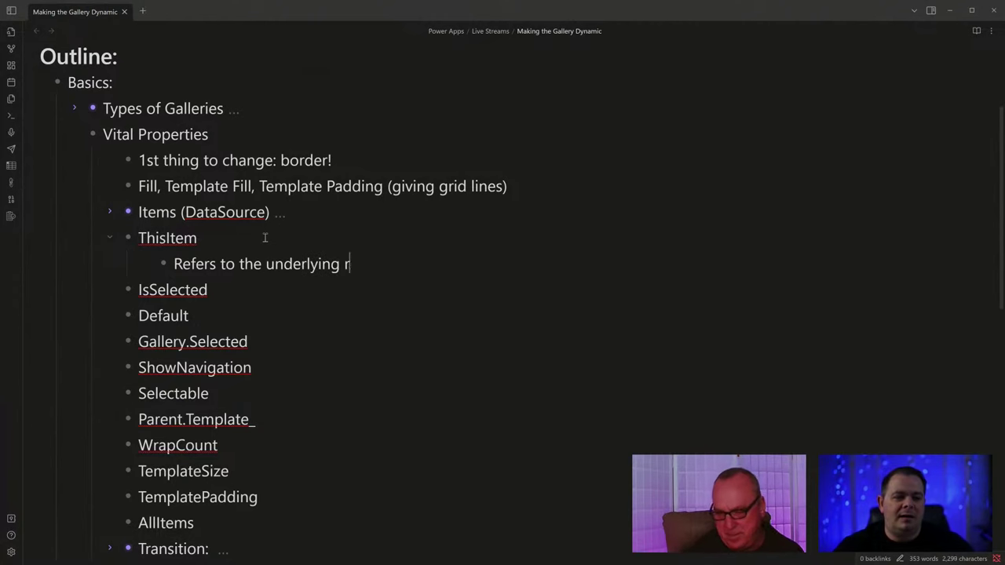
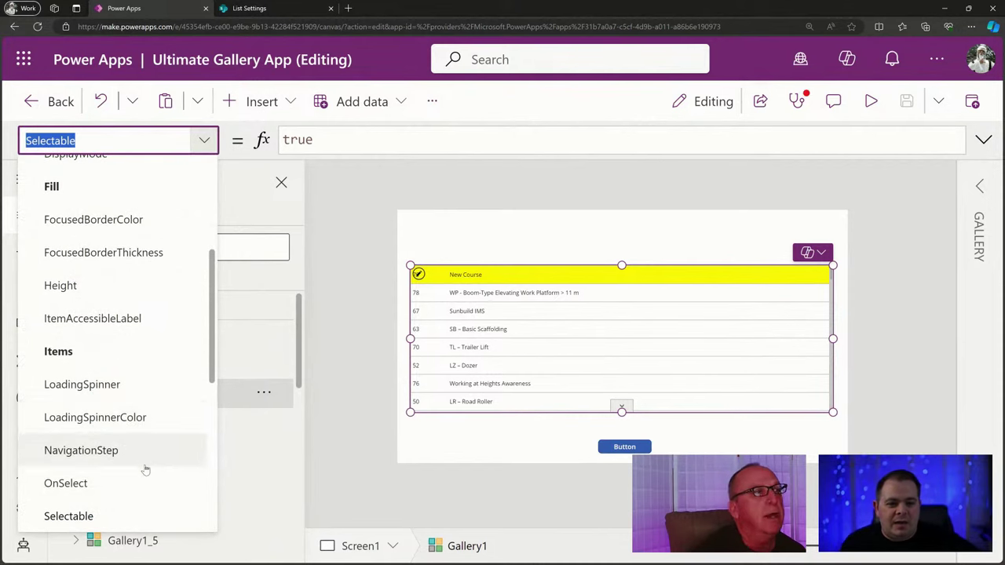
# Bring up Gallery1's TemplateFill formula and swap IsSelected for Label in the row condition.
pyautogui.scroll(-5, 144, 469)
pyautogui.click(149, 263)
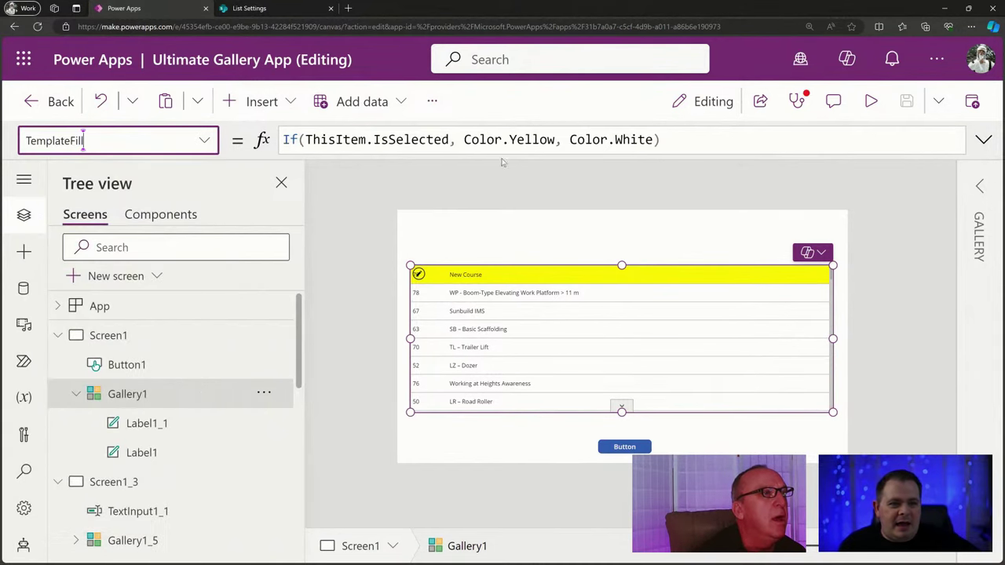
pyautogui.click(711, 140)
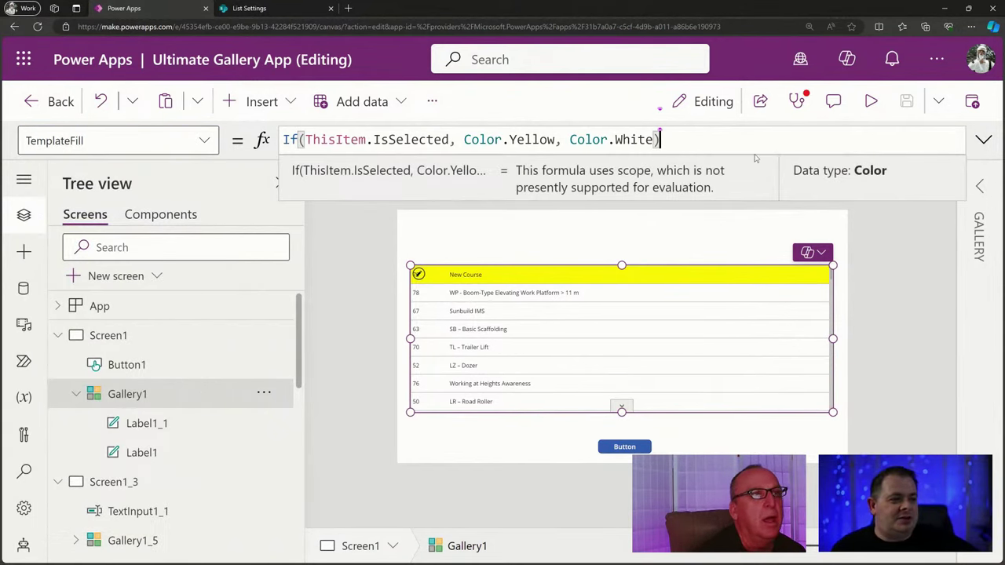
pyautogui.doubleClick(428, 139)
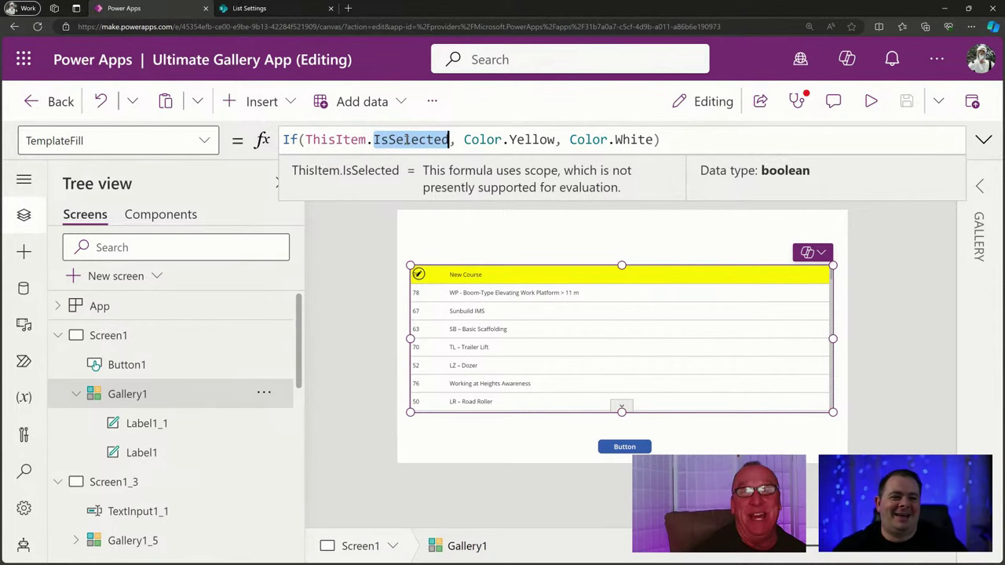
pyautogui.press('BackSpace')
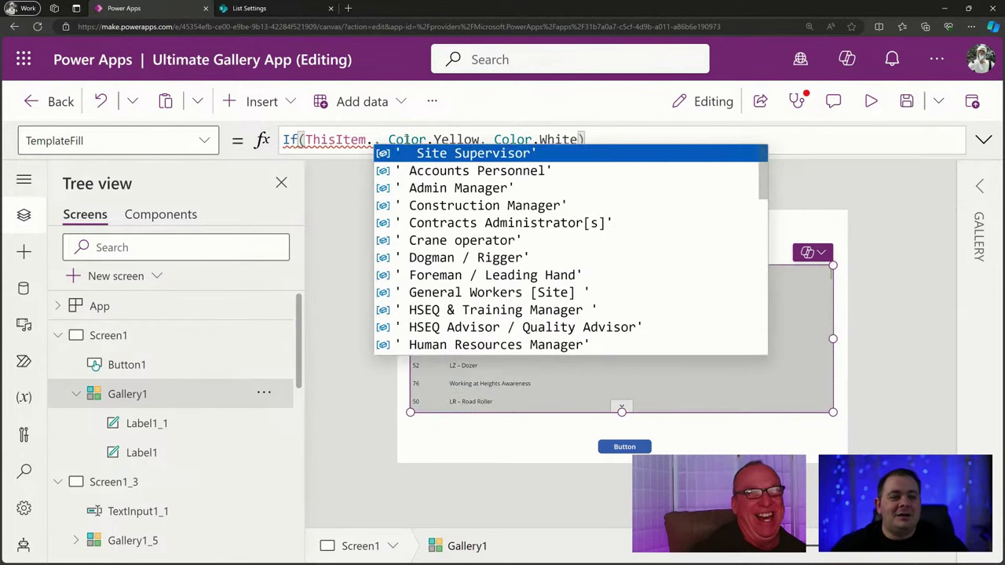
pyautogui.write('L')
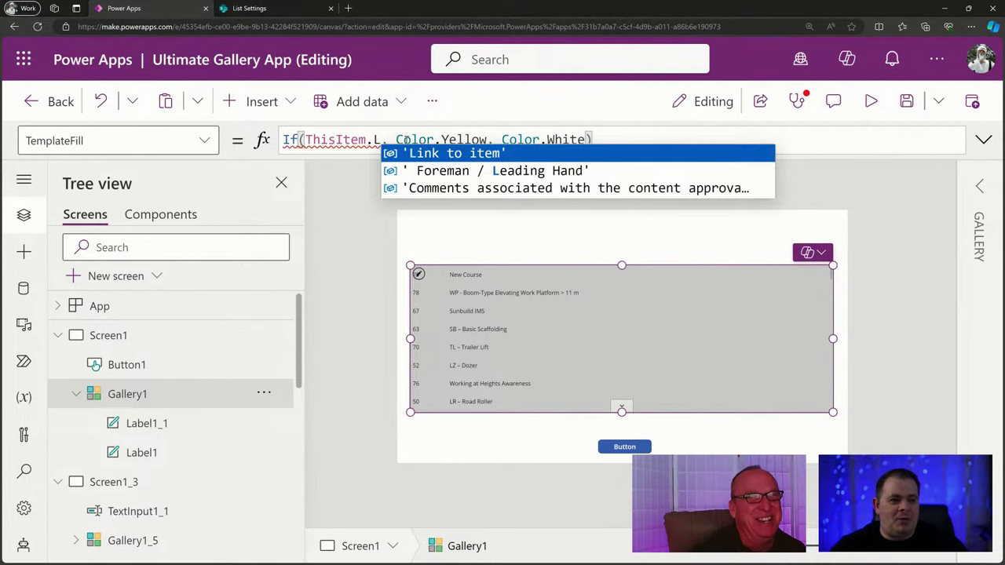
pyautogui.write('abel')
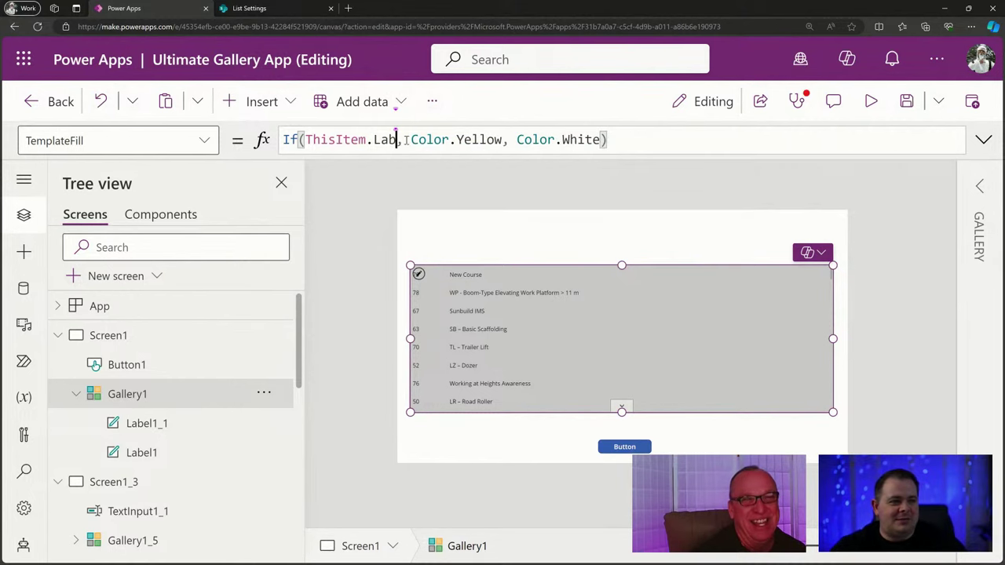
# Restore the condition to If(ThisItem.IsSelected, Color.Yellow, Color.White) and select the New Course title label.
pyautogui.hotkey('ctrl', 'shift', 'Left')
pyautogui.hotkey('shift', 'Left')
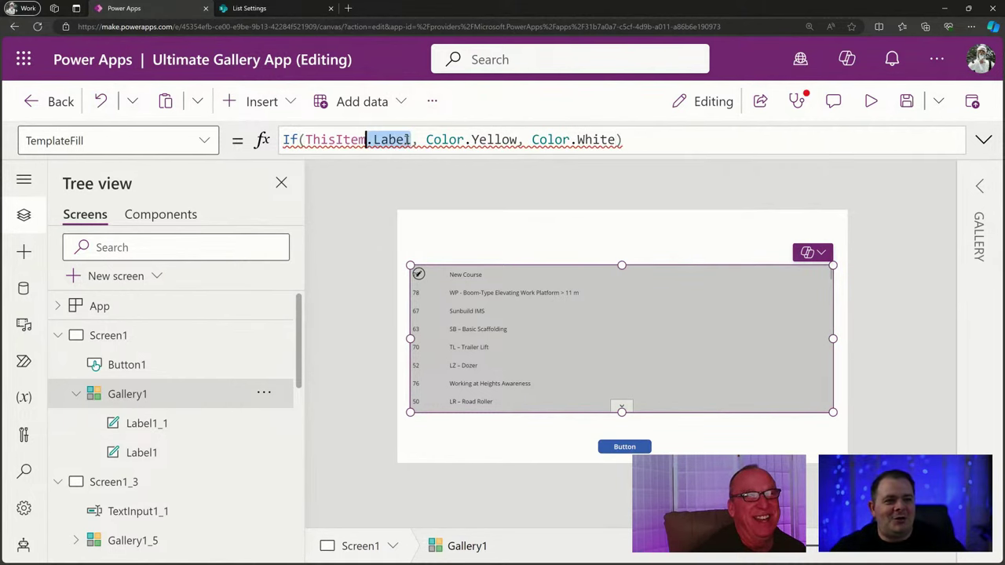
pyautogui.press('BackSpace')
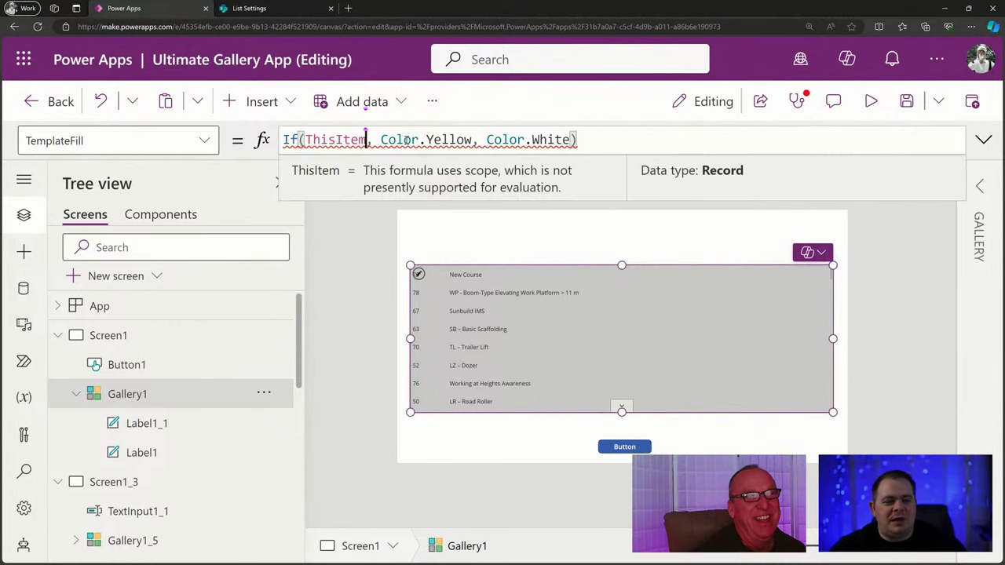
pyautogui.write('.is')
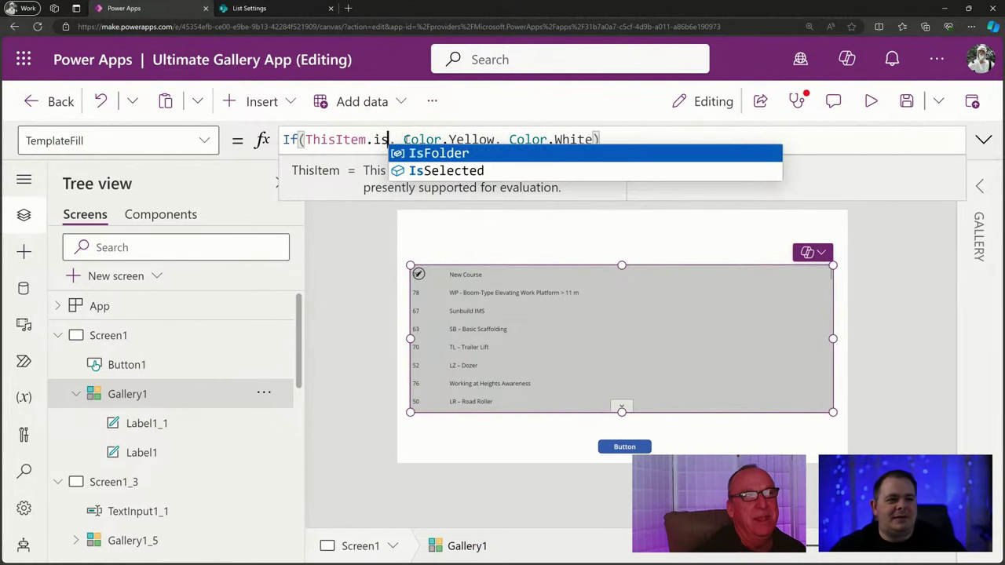
pyautogui.click(447, 171)
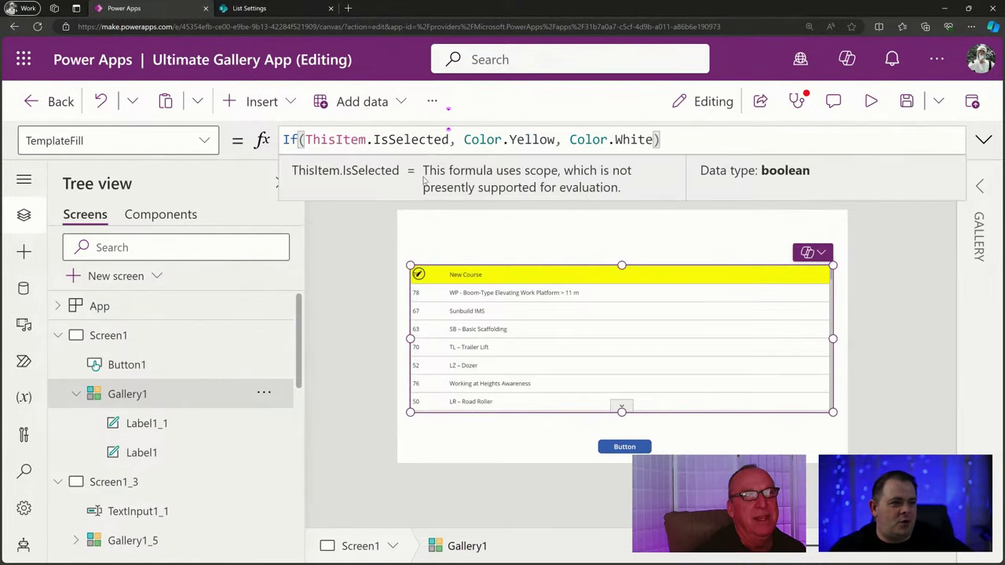
pyautogui.click(473, 279)
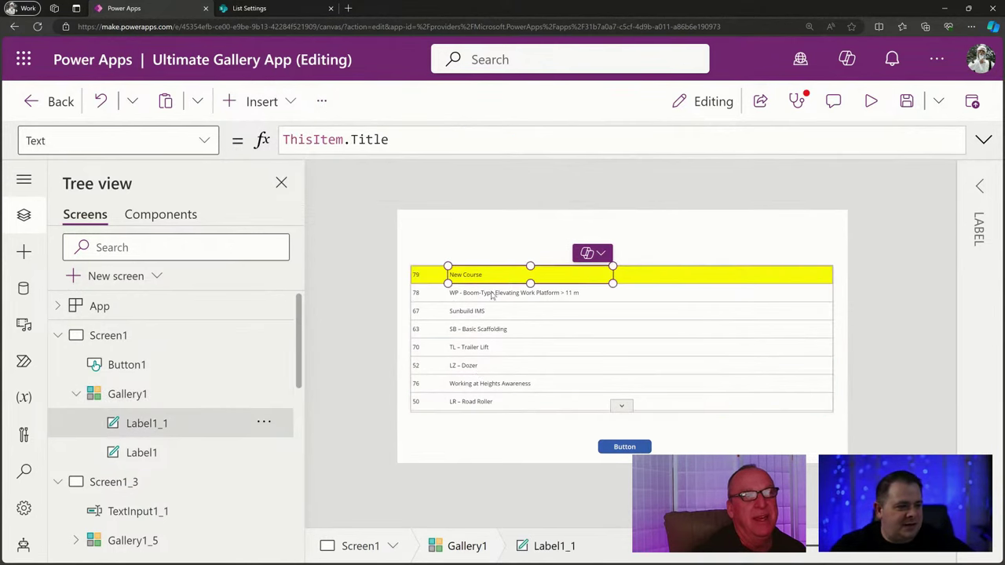
# Duplicate the title label beside the title column and set its Text to ThisItem.IsSelected.
pyautogui.hotkey('ctrl', 'c')
pyautogui.hotkey('ctrl', 'v')
pyautogui.moveTo(492, 295); pyautogui.dragTo(701, 291)
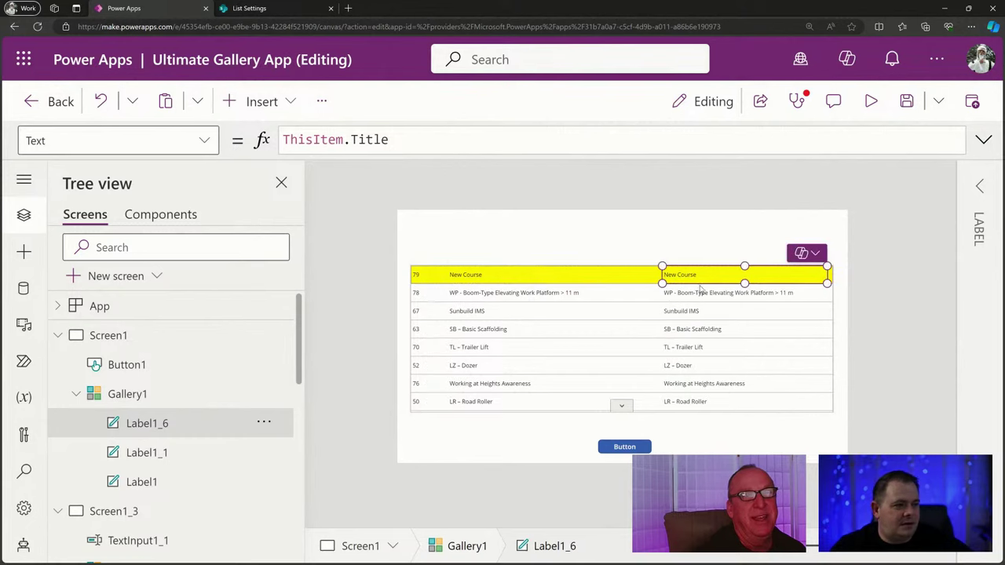
pyautogui.moveTo(399, 144); pyautogui.dragTo(343, 139)
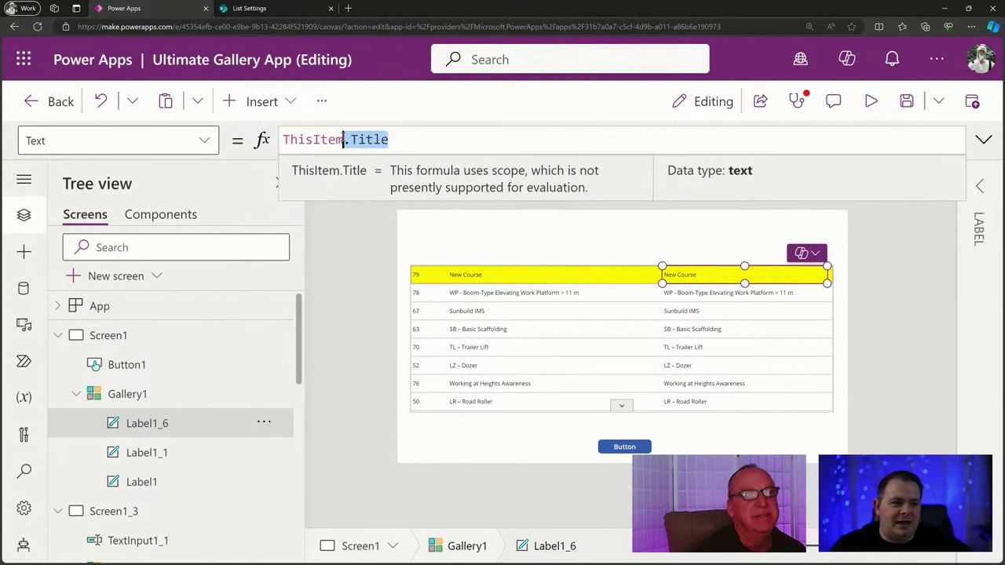
pyautogui.write('.is')
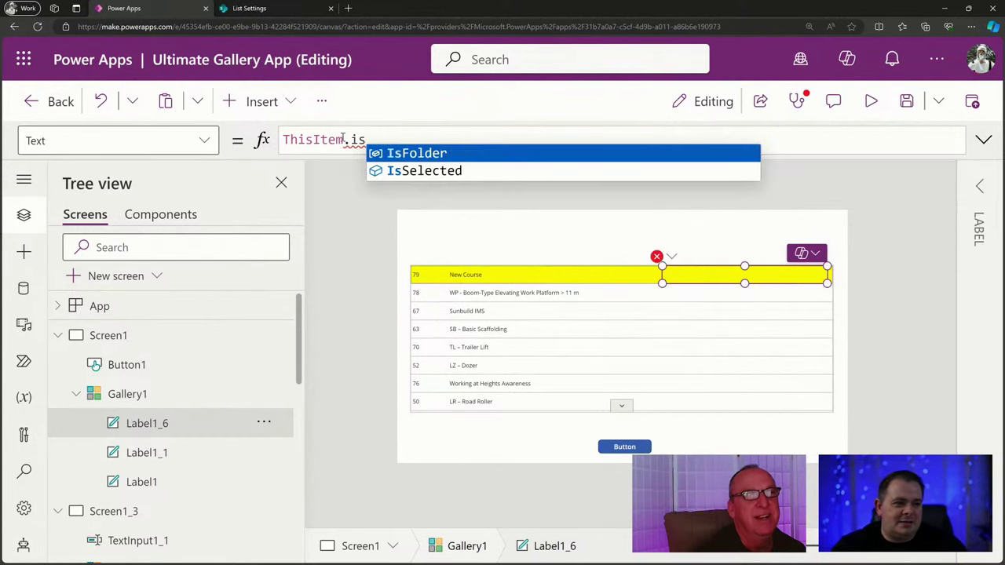
pyautogui.press('Tab')
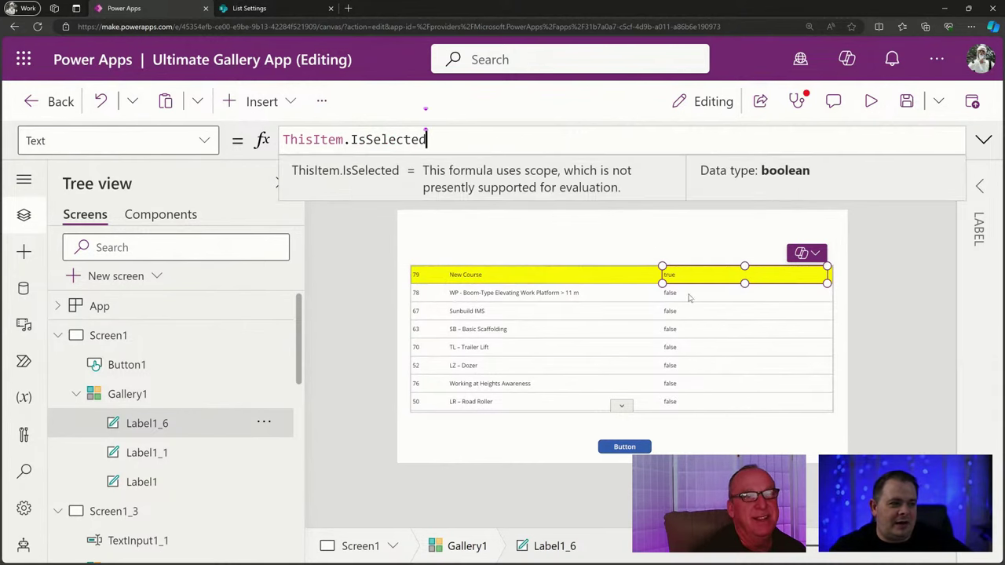
# Try .Label in the copied label's formula, then settle back on ThisItem.IsSelected.
pyautogui.doubleClick(435, 134)
pyautogui.hotkey('shift', 'Left')
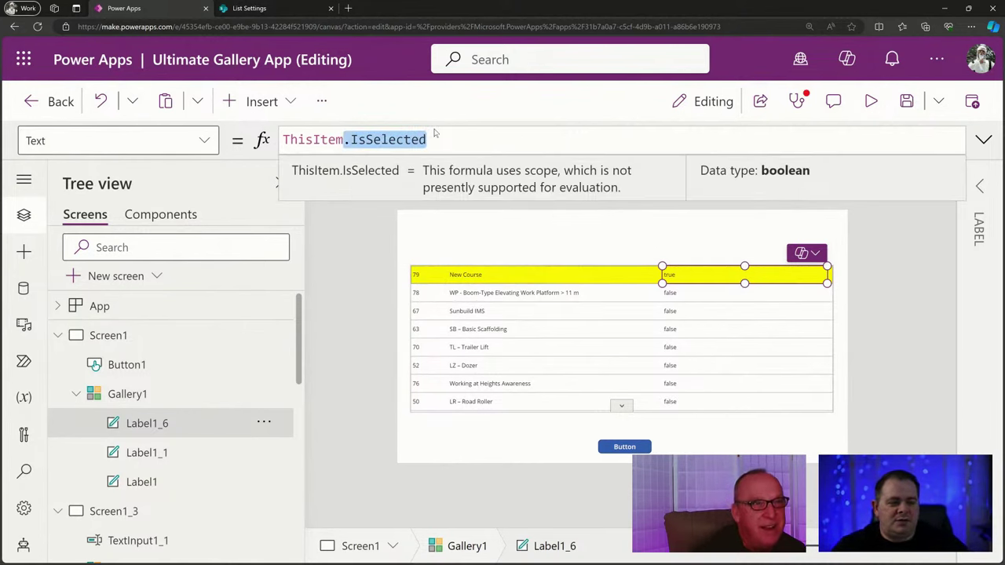
pyautogui.write('.L')
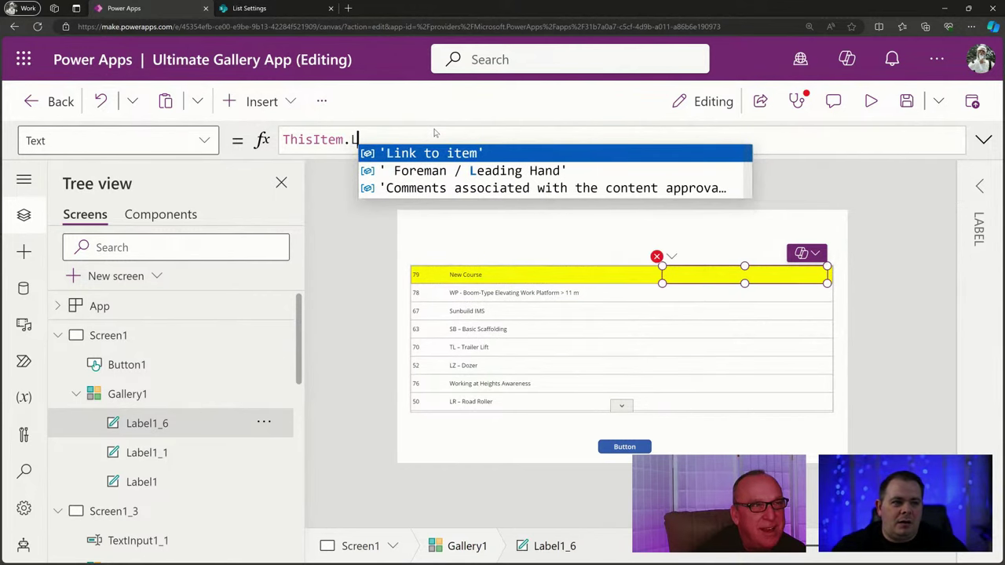
pyautogui.write('ab')
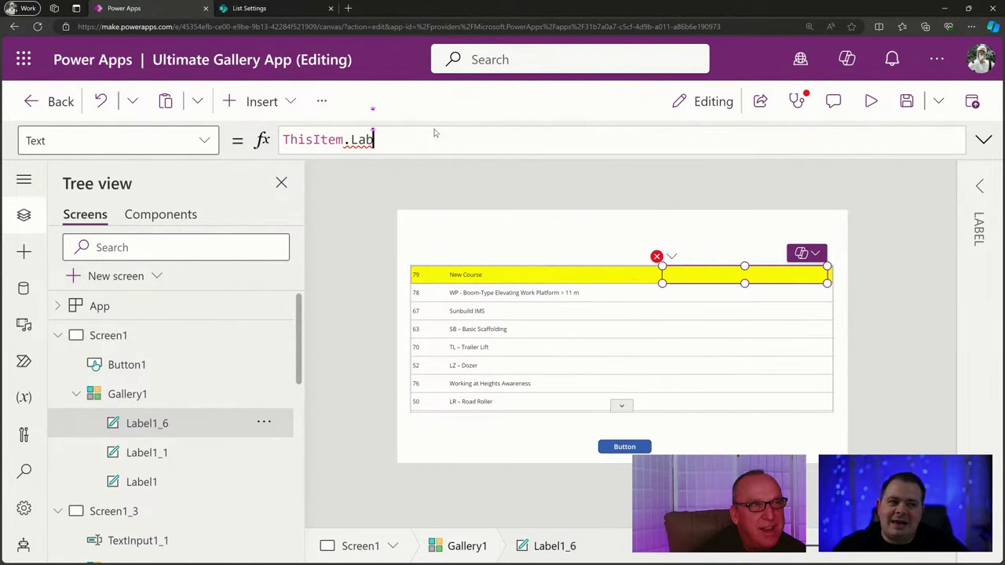
pyautogui.press('BackSpace')
pyautogui.write('b')
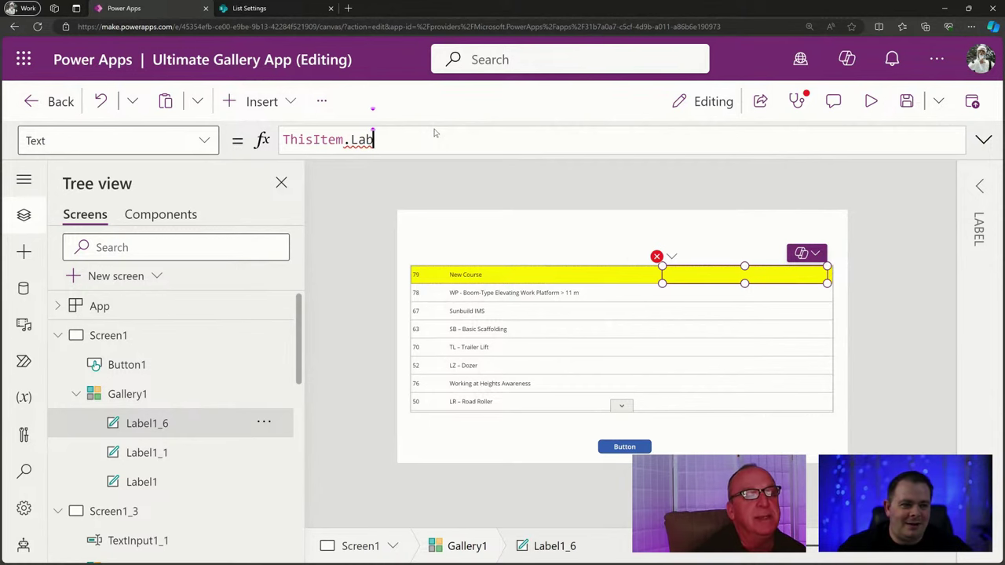
pyautogui.hotkey('ctrl', 'shift', 'Left')
pyautogui.hotkey('shift', 'Left')
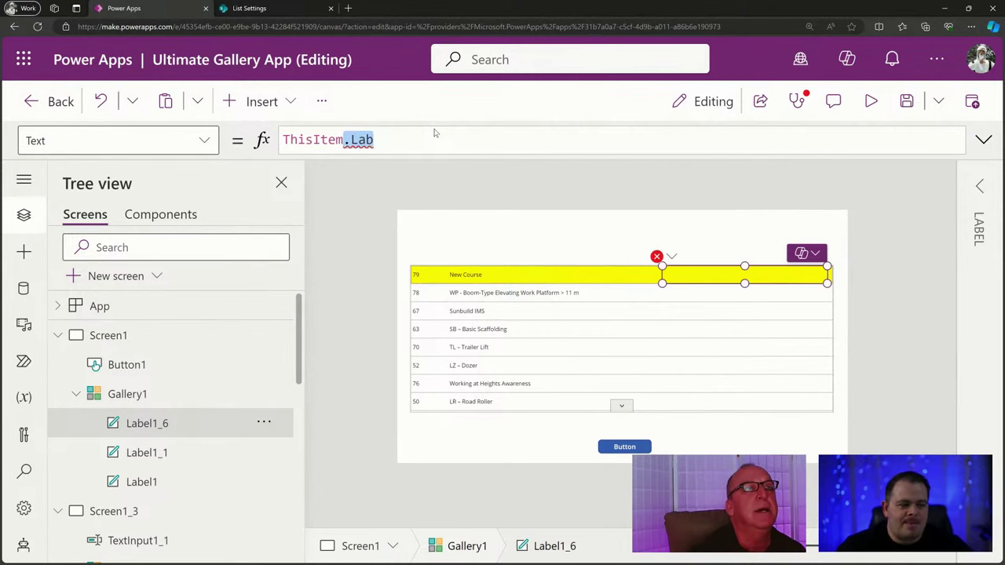
pyautogui.write('.')
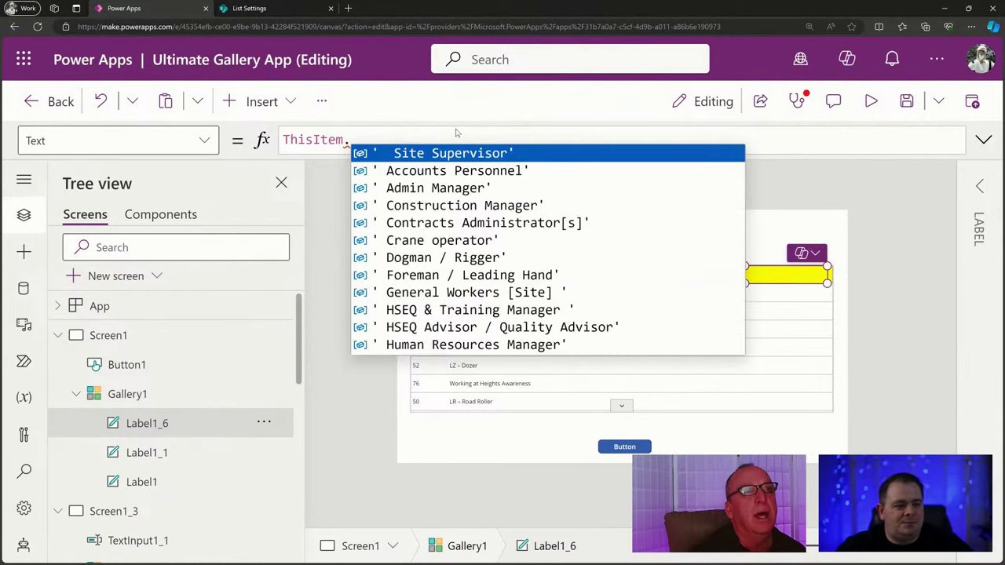
pyautogui.write('sel')
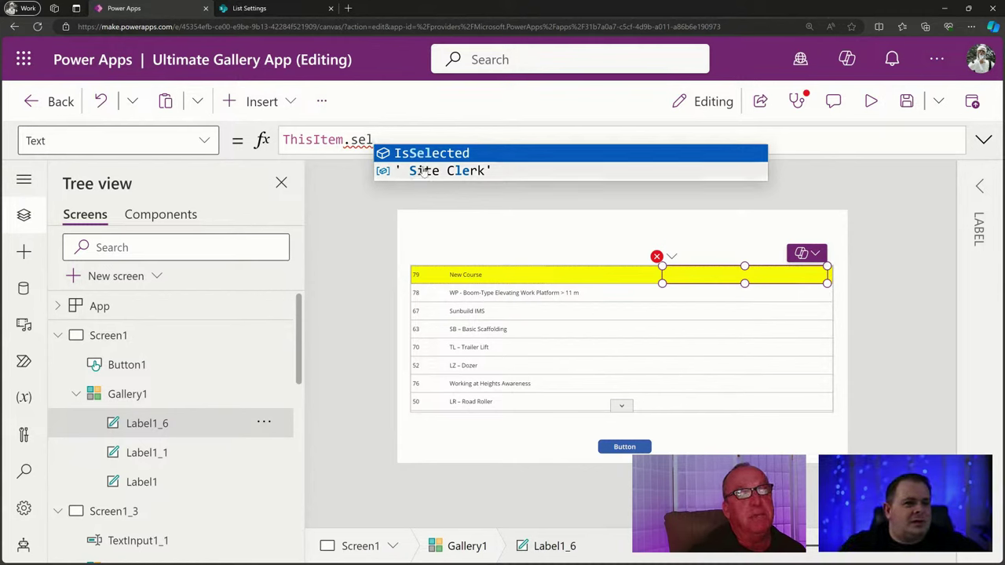
pyautogui.click(442, 154)
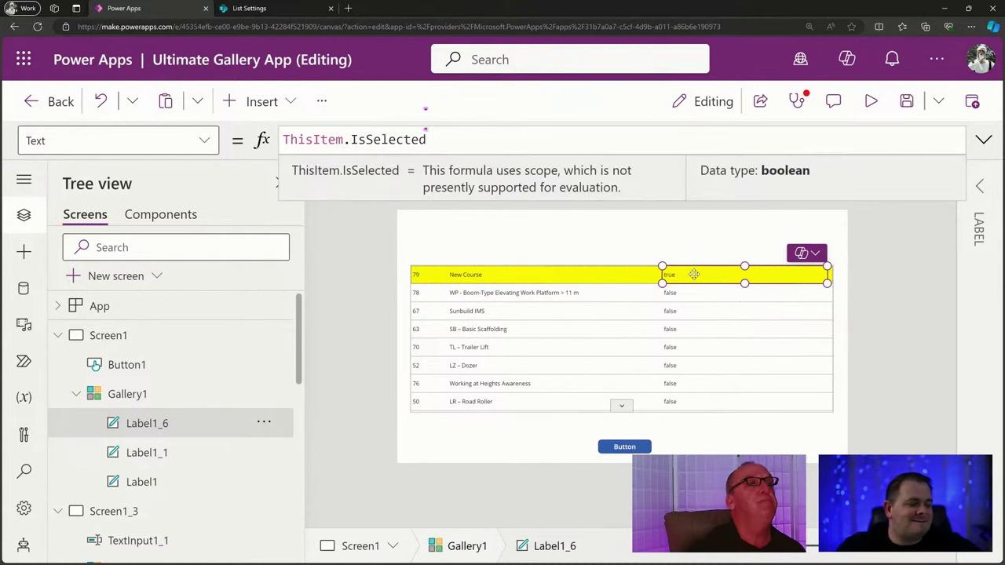
# Move the true/false label left and make it narrower.
pyautogui.moveTo(672, 275); pyautogui.dragTo(595, 275)
pyautogui.moveTo(729, 285); pyautogui.dragTo(630, 274)
pyautogui.click(236, 101)
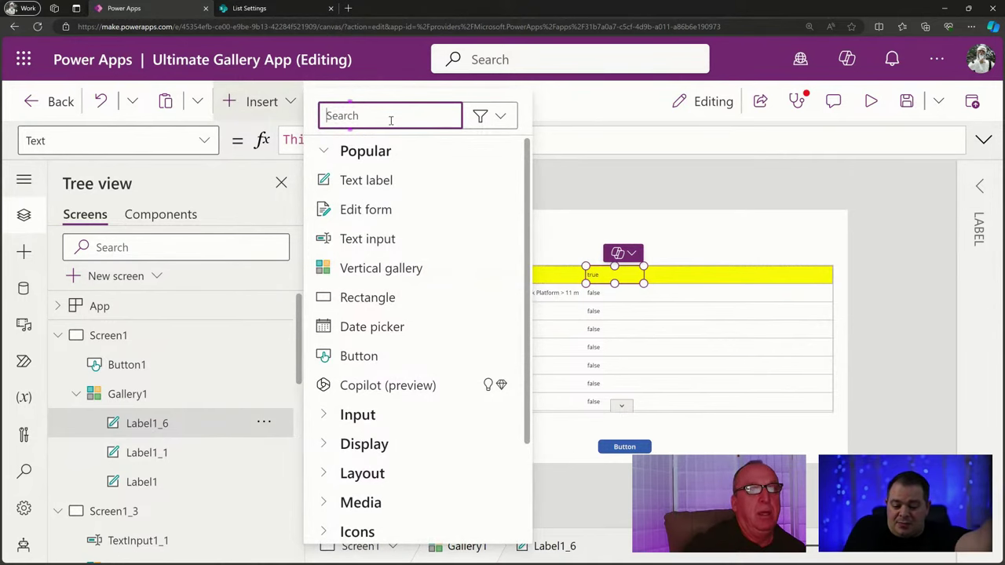
# Add a toggle to every gallery row and place it beside the true/false column.
pyautogui.write('togg')
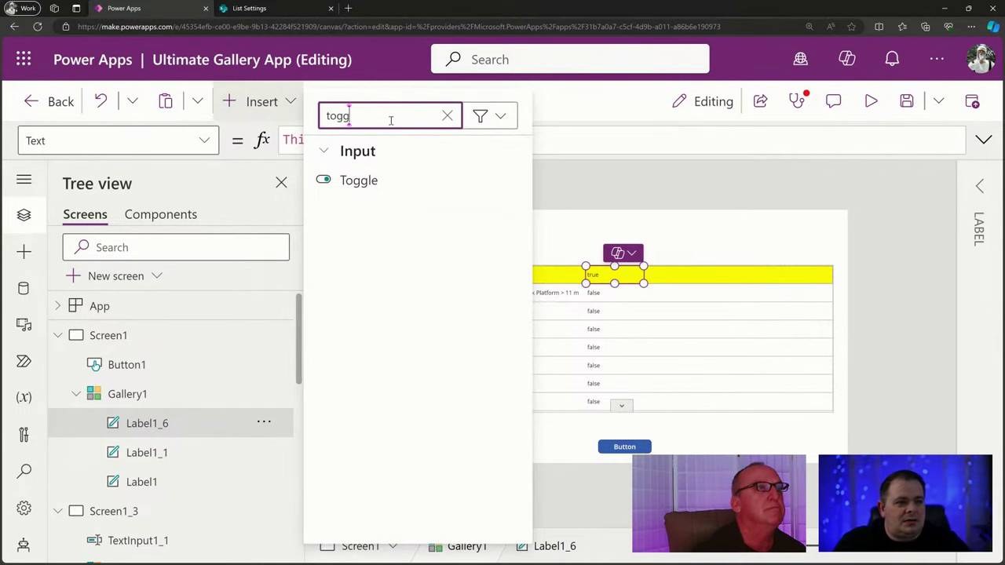
pyautogui.click(359, 181)
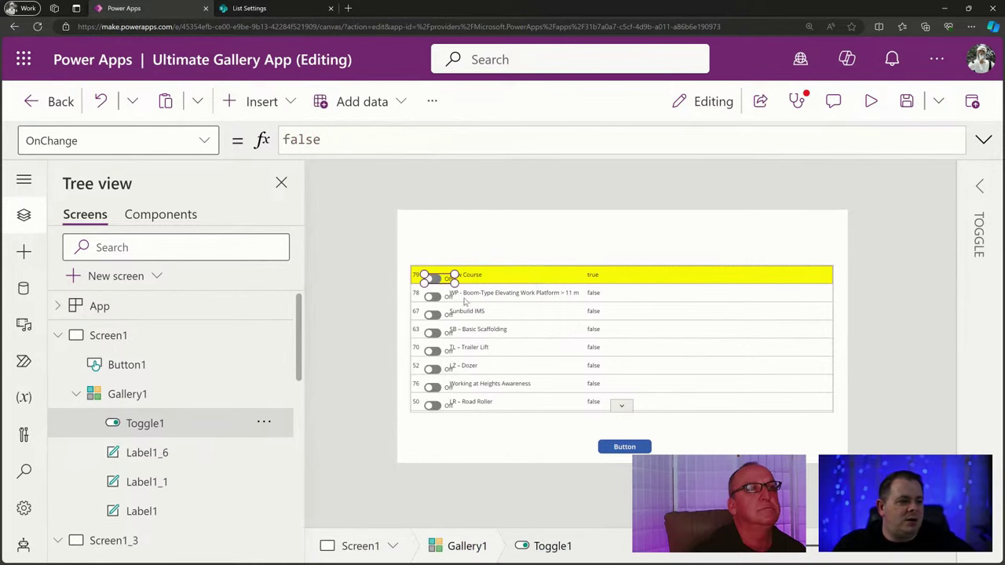
pyautogui.moveTo(438, 278); pyautogui.dragTo(651, 274)
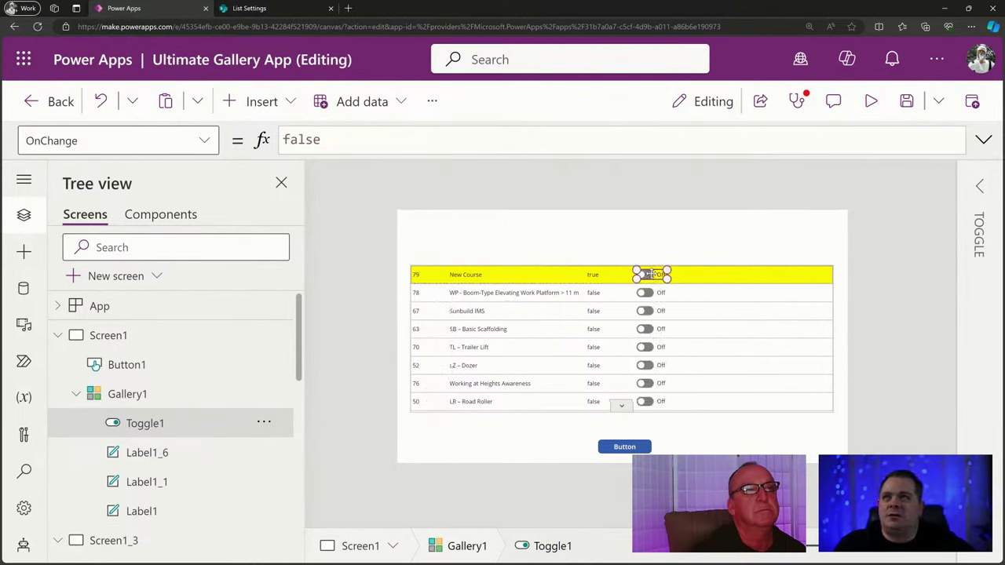
# Rename the true/false label to lblSelected, then select Toggle1 in the gallery.
pyautogui.click(600, 278)
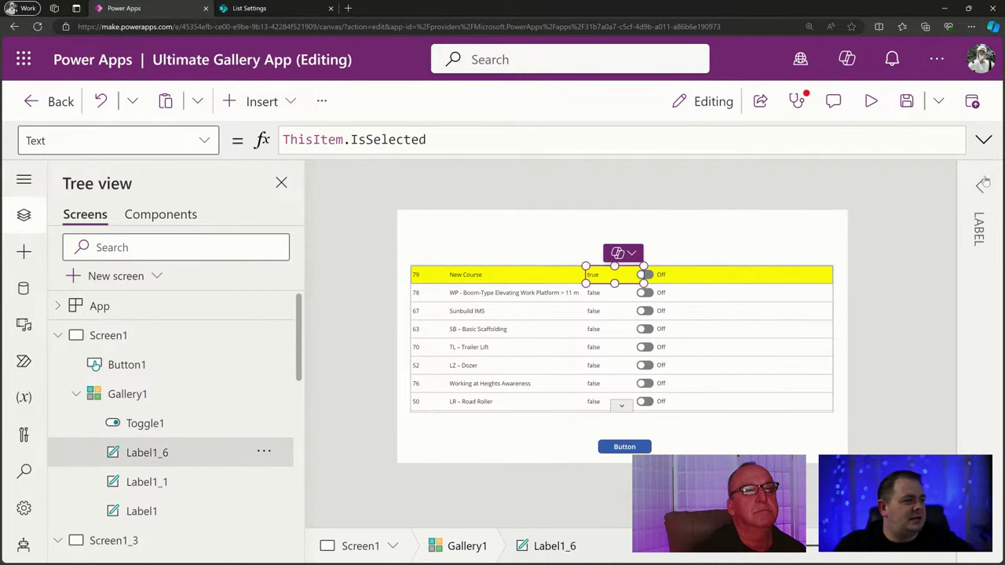
pyautogui.click(981, 186)
pyautogui.click(744, 207)
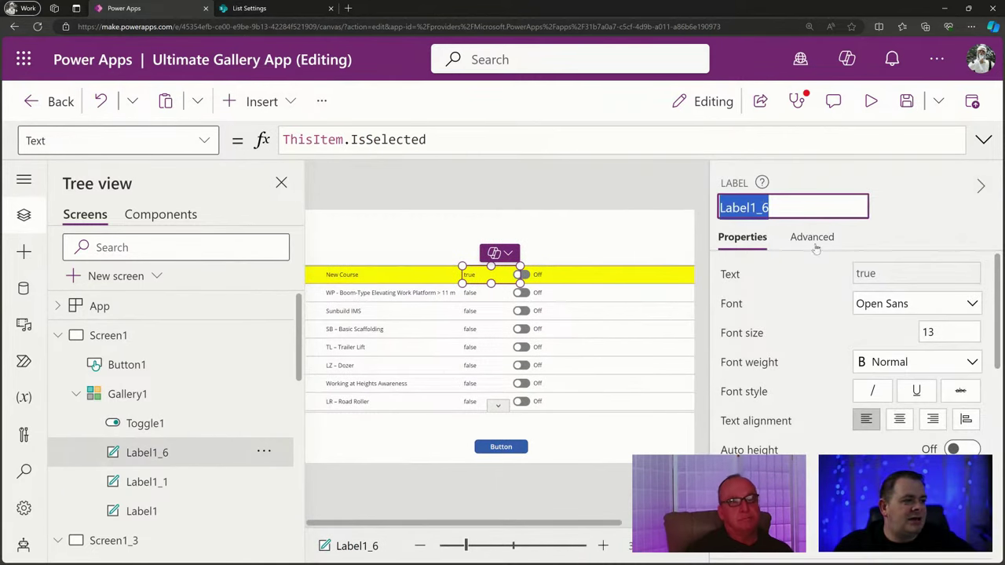
pyautogui.write('lbl')
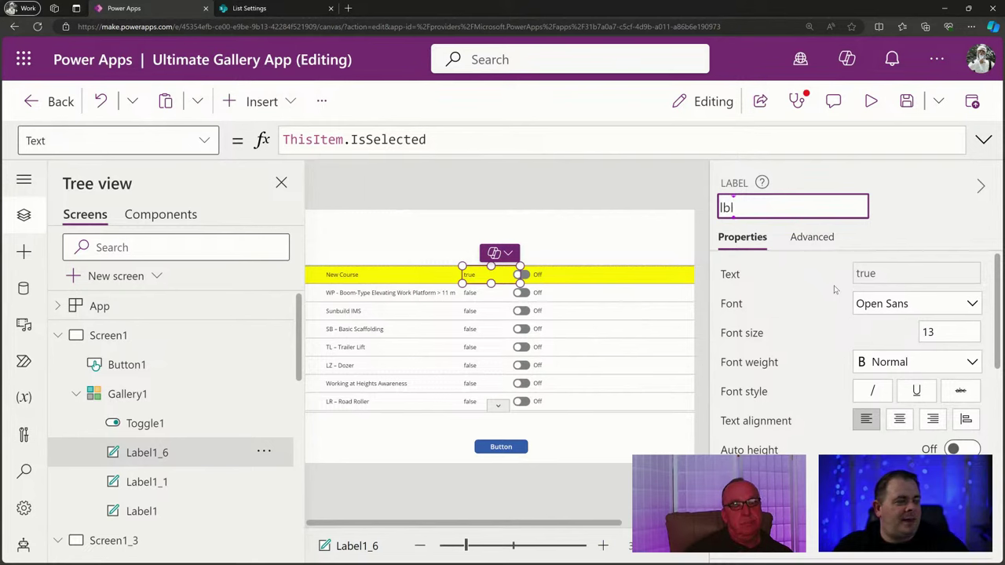
pyautogui.write('Selected')
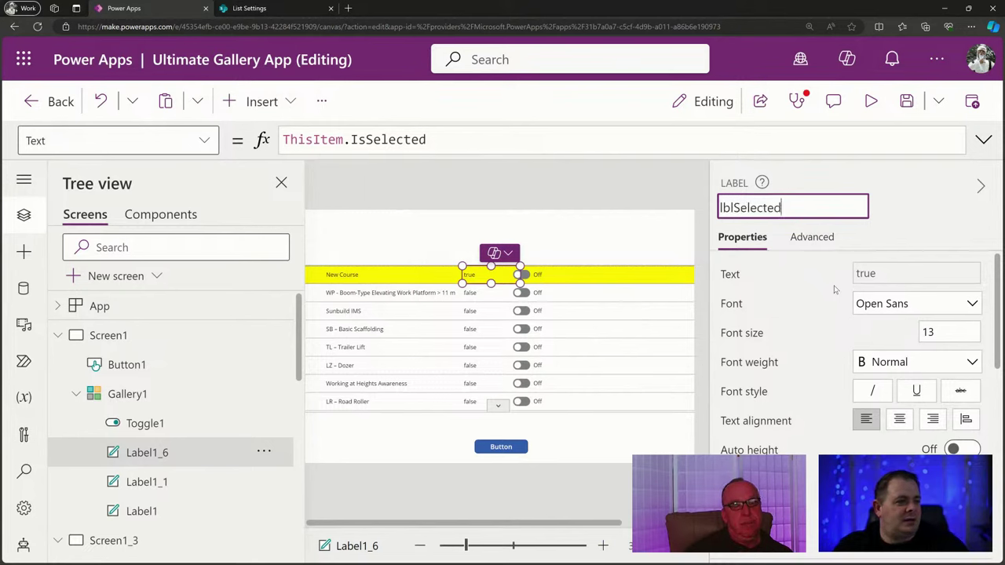
pyautogui.press('Return')
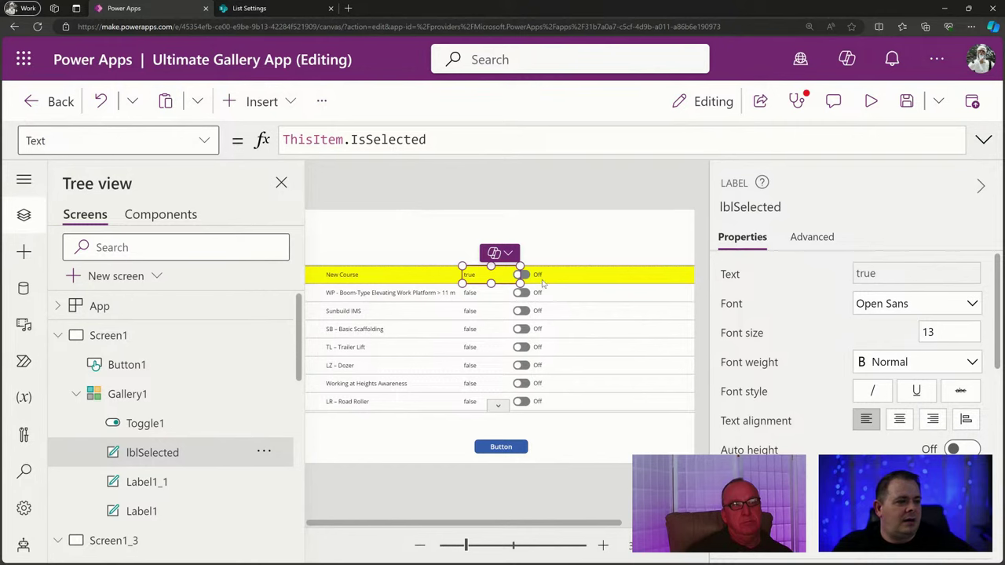
pyautogui.click(543, 286)
pyautogui.click(540, 275)
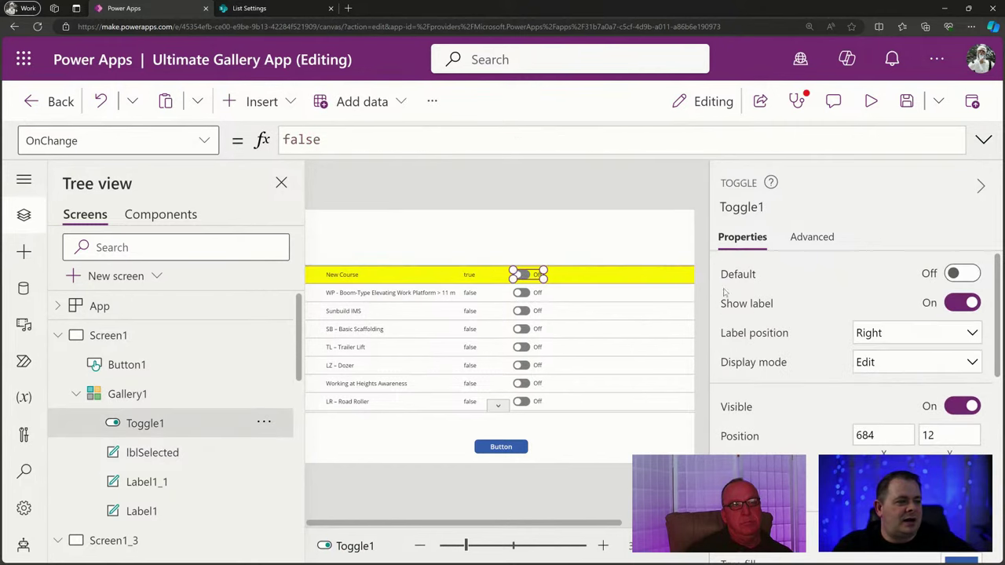
# Replace Toggle1's false Default, trying lblSelected and ThisItem references before clearing the formula.
pyautogui.click(742, 276)
pyautogui.click(348, 139)
pyautogui.moveTo(348, 139); pyautogui.dragTo(189, 140)
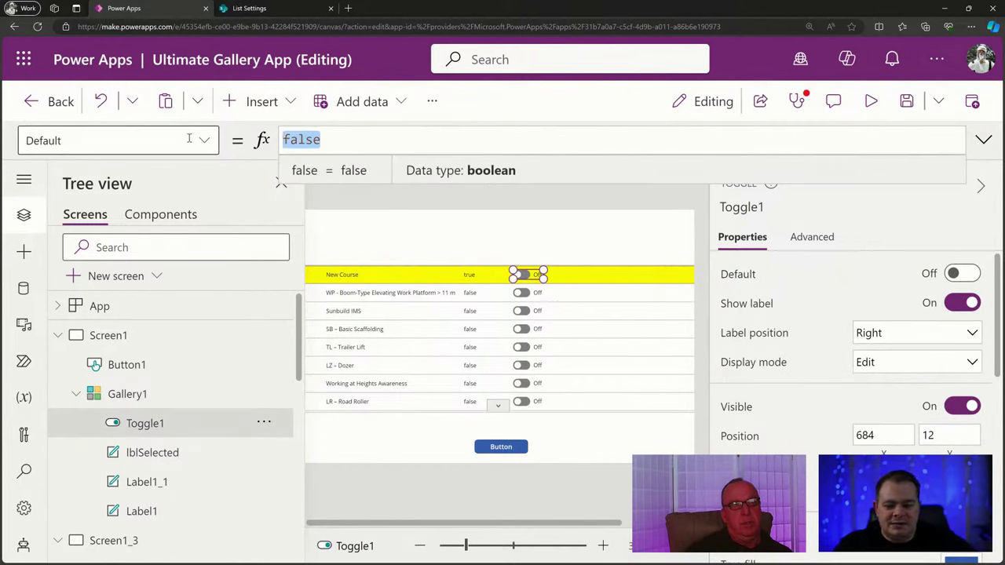
pyautogui.write('lbl')
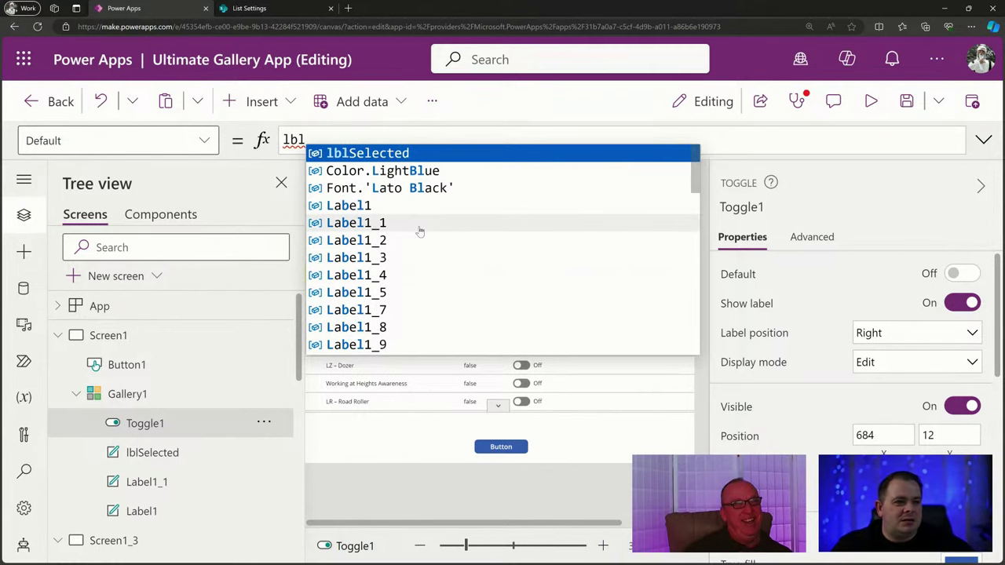
pyautogui.press('Tab')
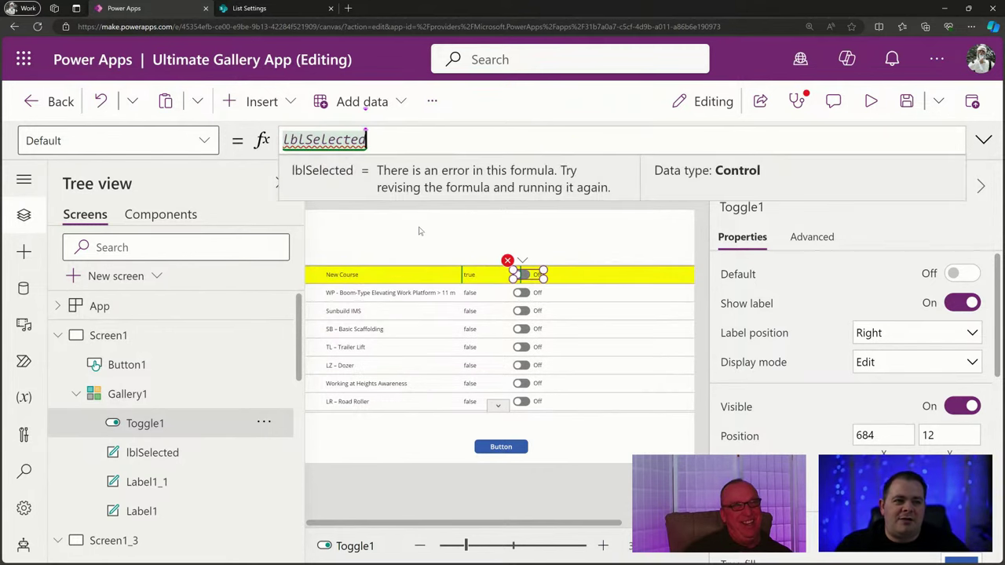
pyautogui.hotkey('ctrl', 'a')
pyautogui.write('T')
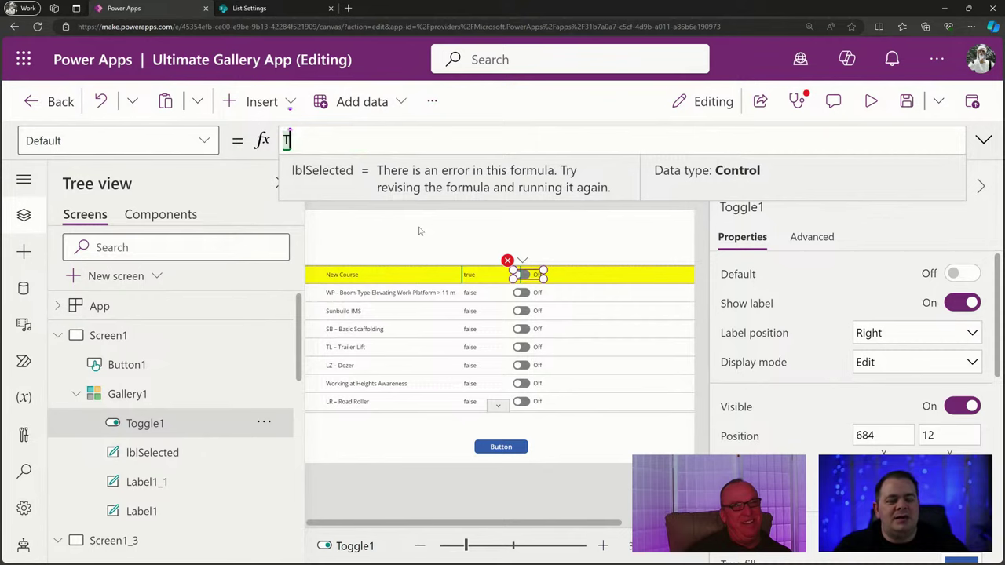
pyautogui.write('hisItem.')
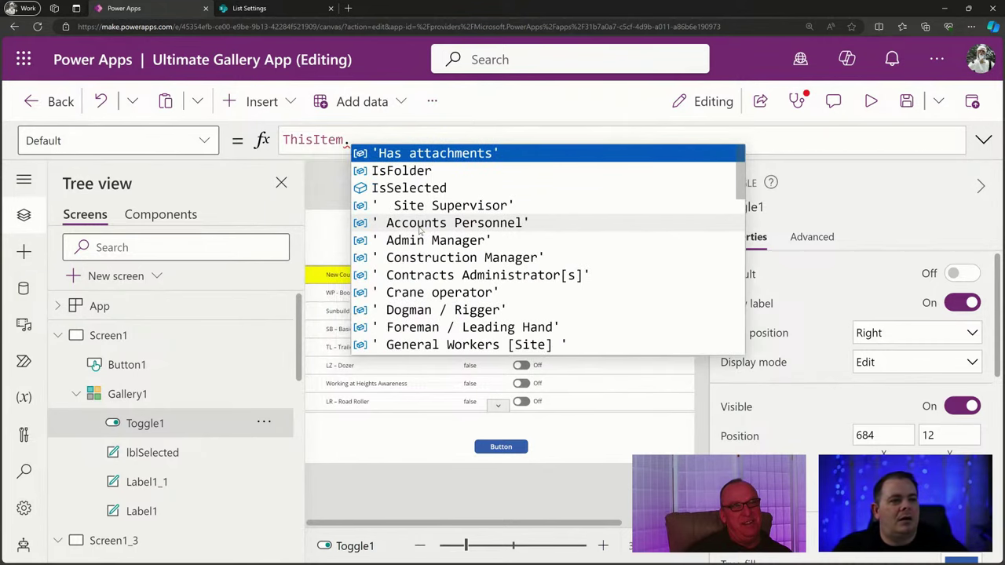
pyautogui.press('BackSpace')
pyautogui.hotkey('ctrl', 'a')
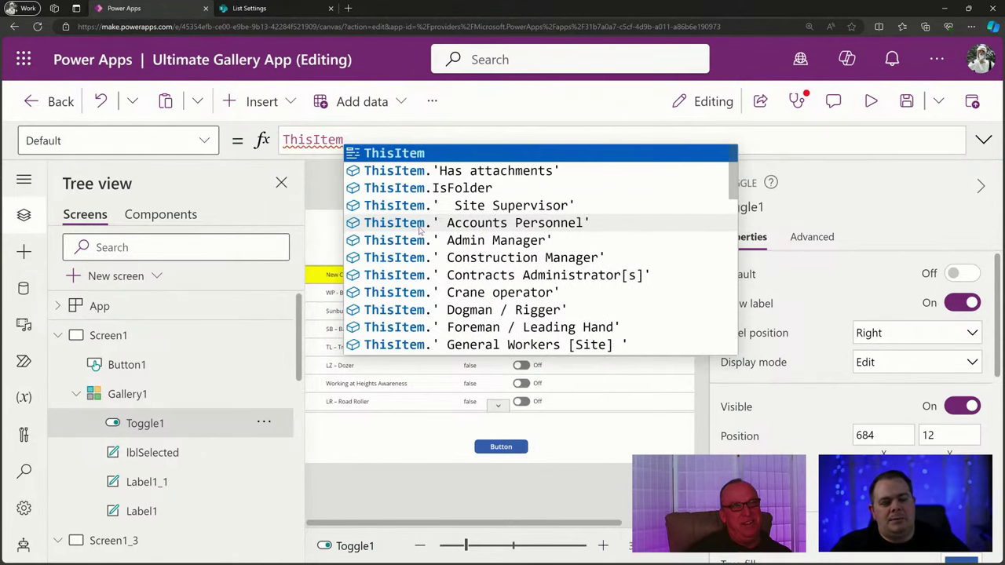
pyautogui.press('BackSpace')
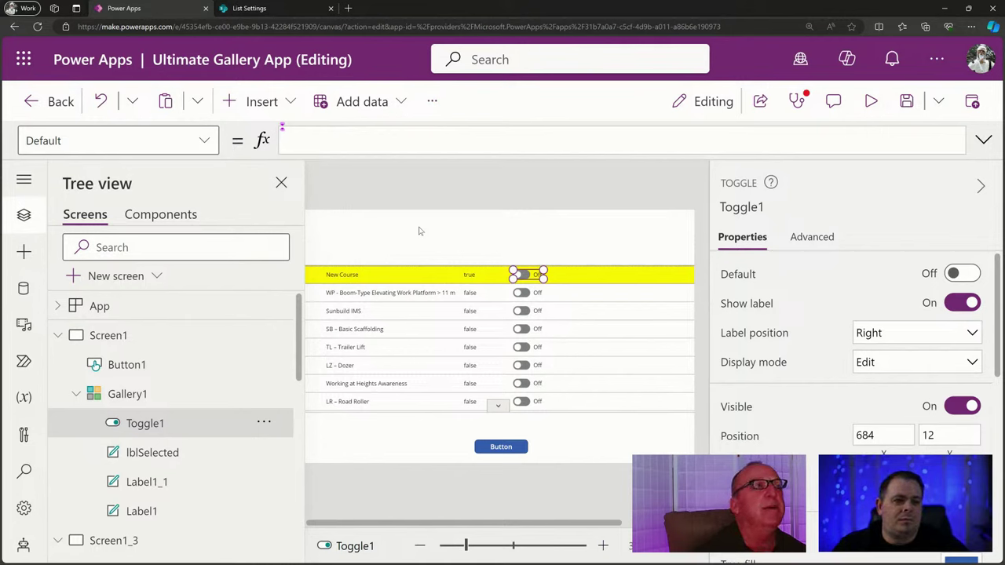
# Set Toggle1's Default to Gallery1.Selected.lblSelected.Text = "true".
pyautogui.write('Gallery')
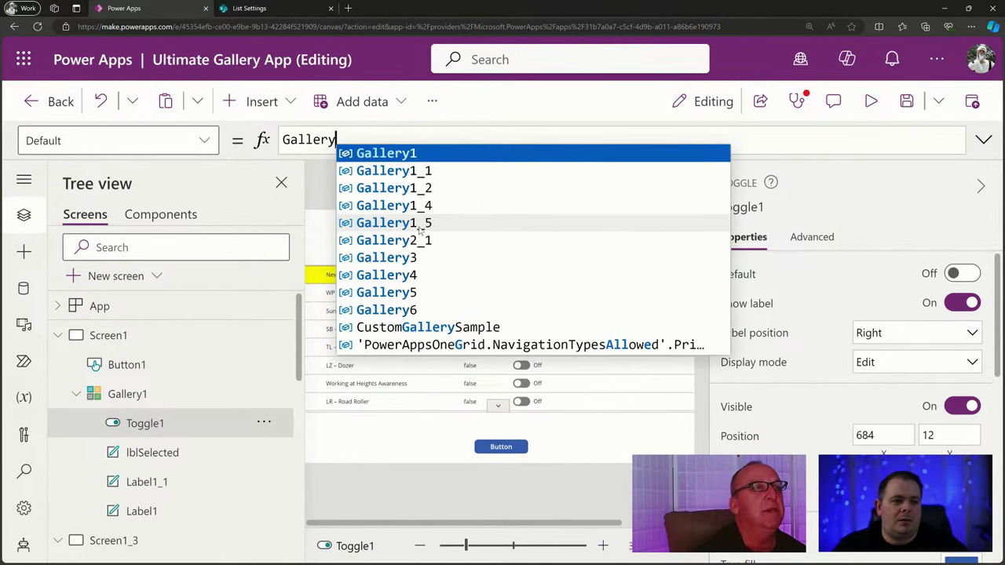
pyautogui.write('1')
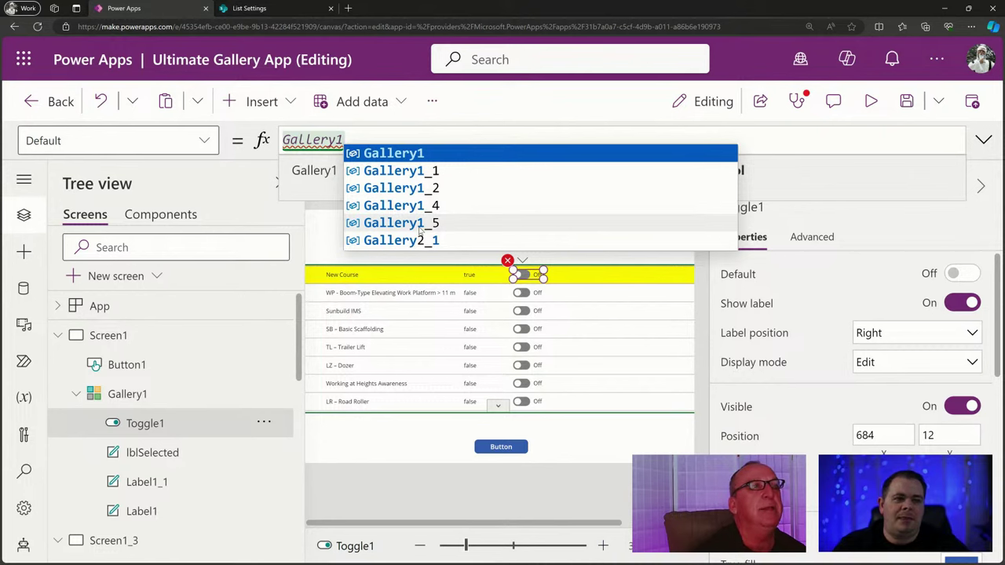
pyautogui.write('.')
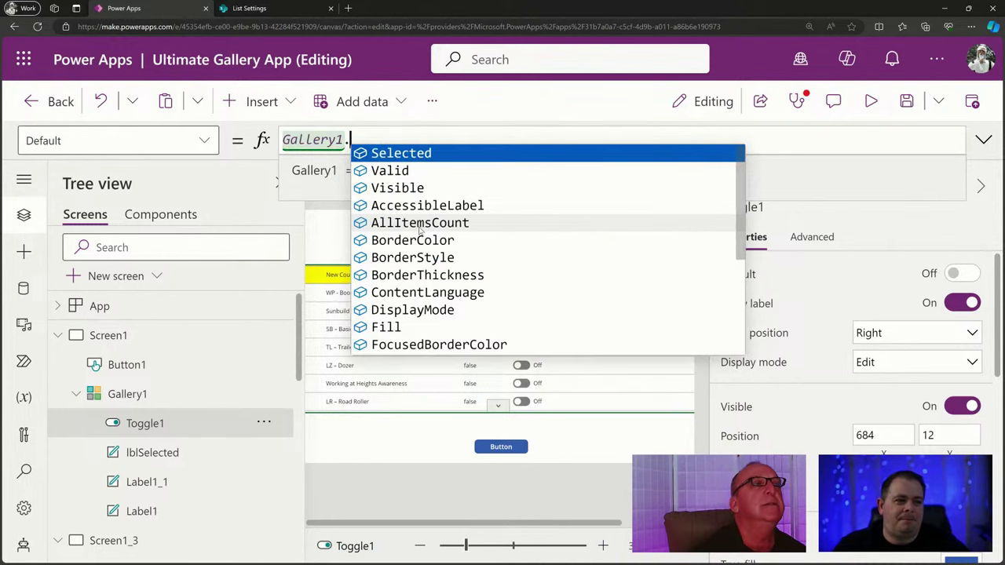
pyautogui.write('Selected.')
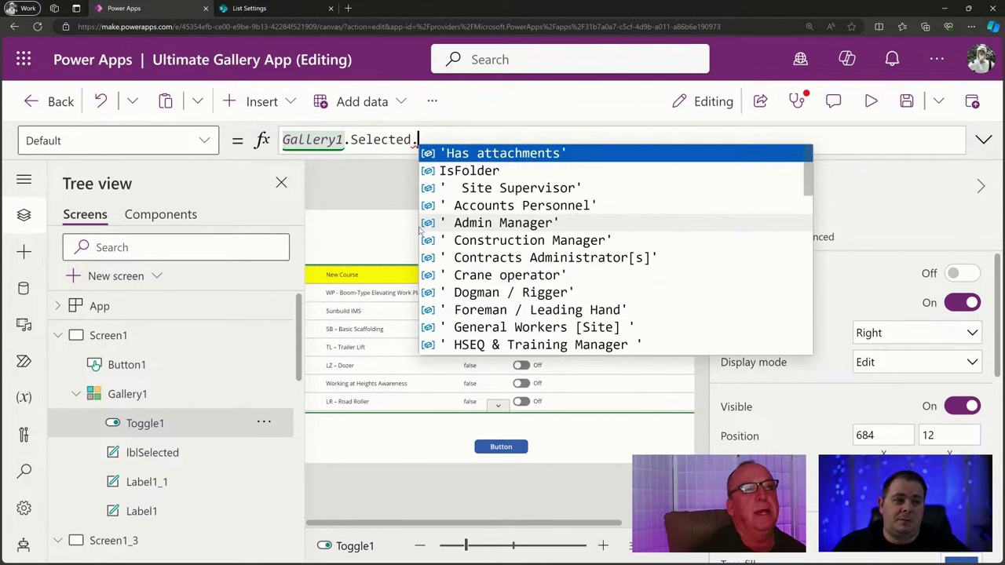
pyautogui.write('lbl')
pyautogui.press('Tab')
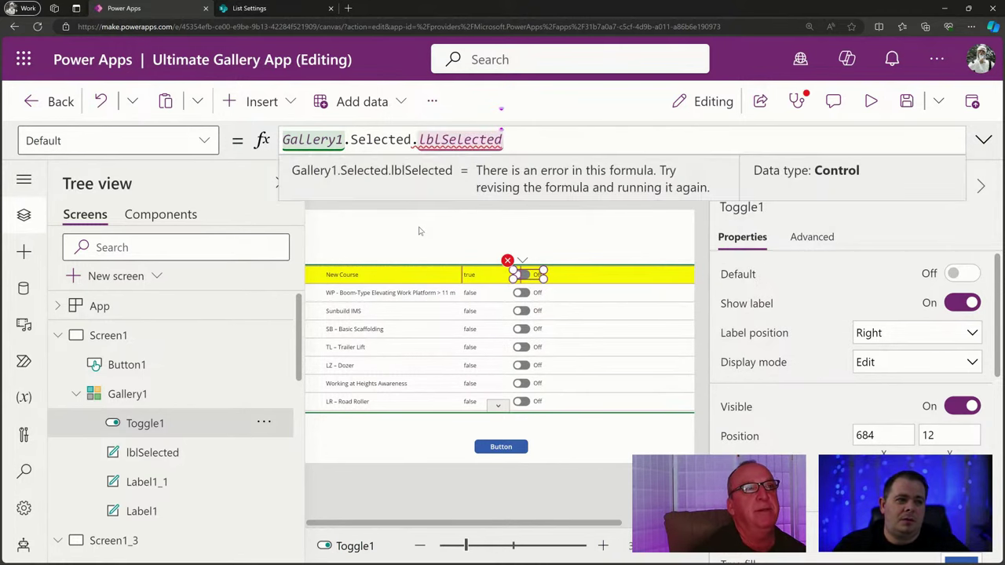
pyautogui.write('.T')
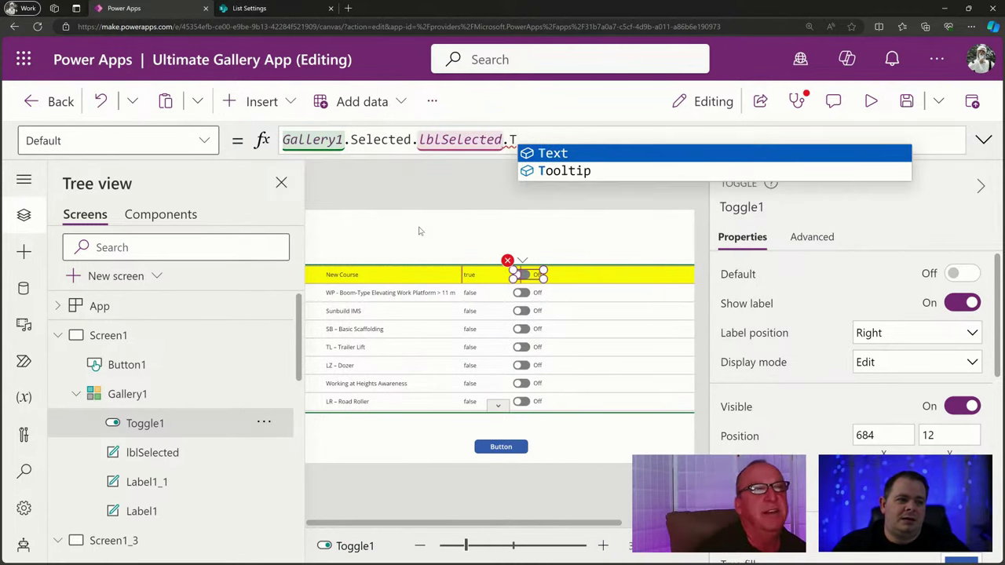
pyautogui.press('Tab')
pyautogui.write('= "true')
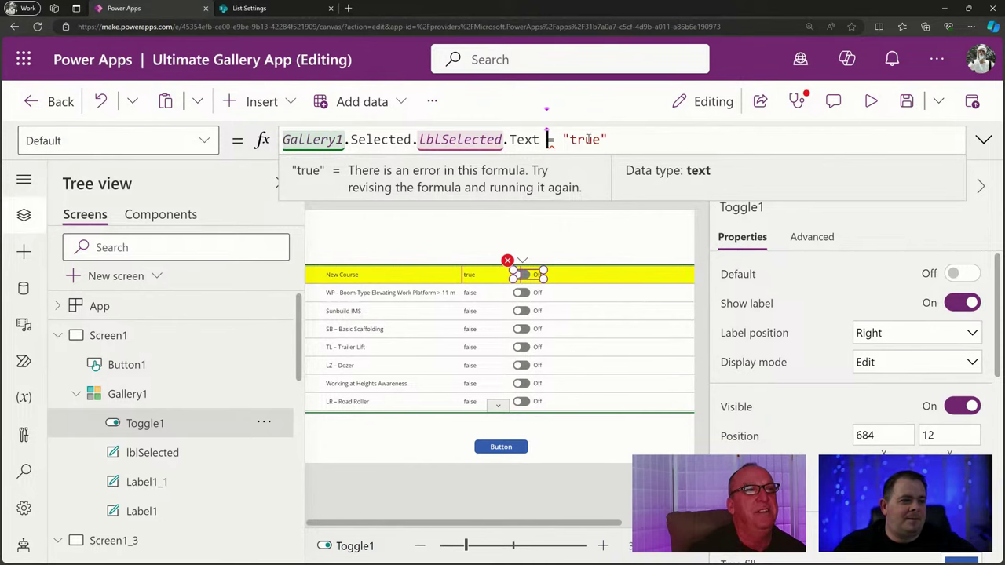
# Inspect the parts of the Default formula to check the types of Text and "true".
pyautogui.moveTo(610, 139); pyautogui.dragTo(549, 139)
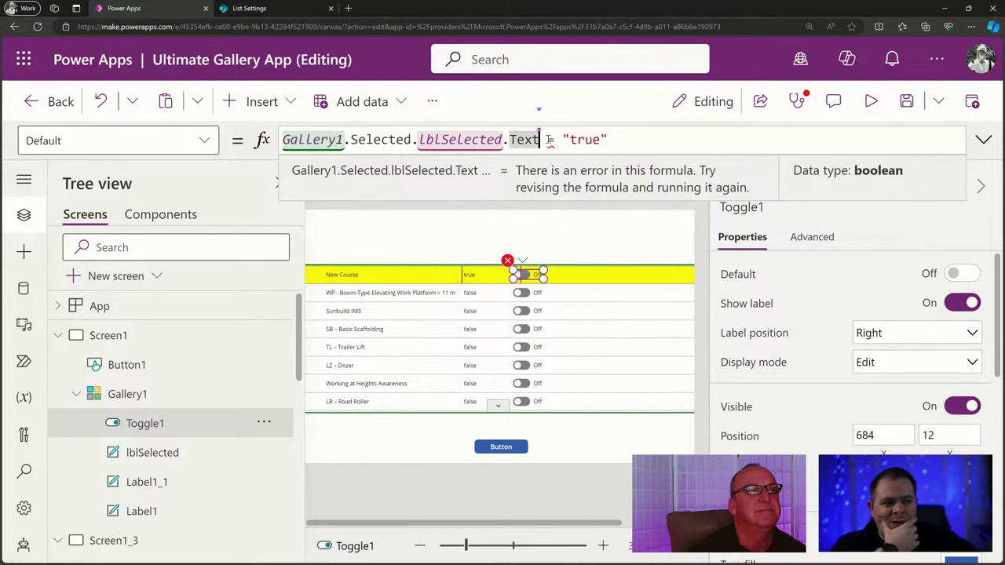
pyautogui.moveTo(609, 139); pyautogui.dragTo(544, 140)
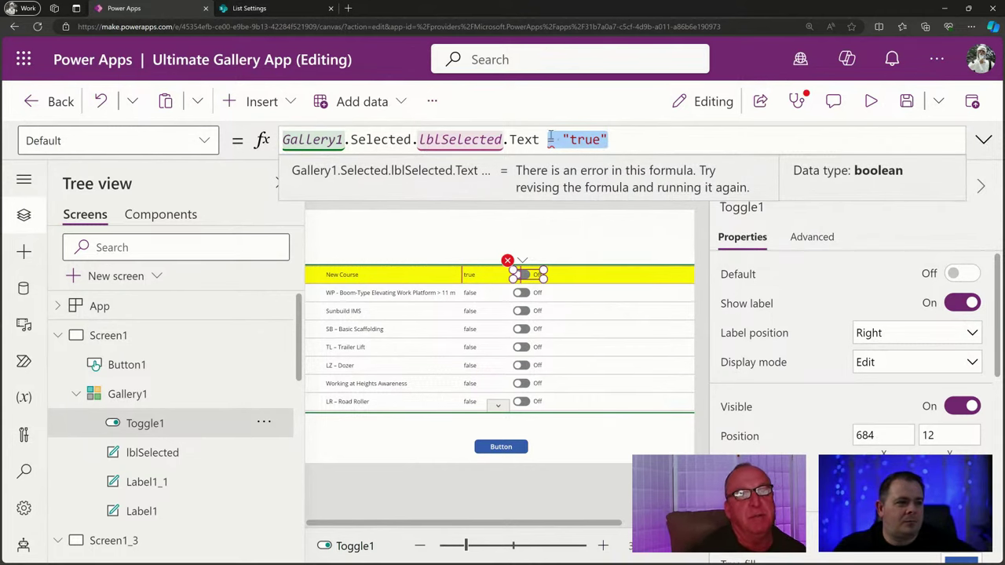
pyautogui.doubleClick(524, 139)
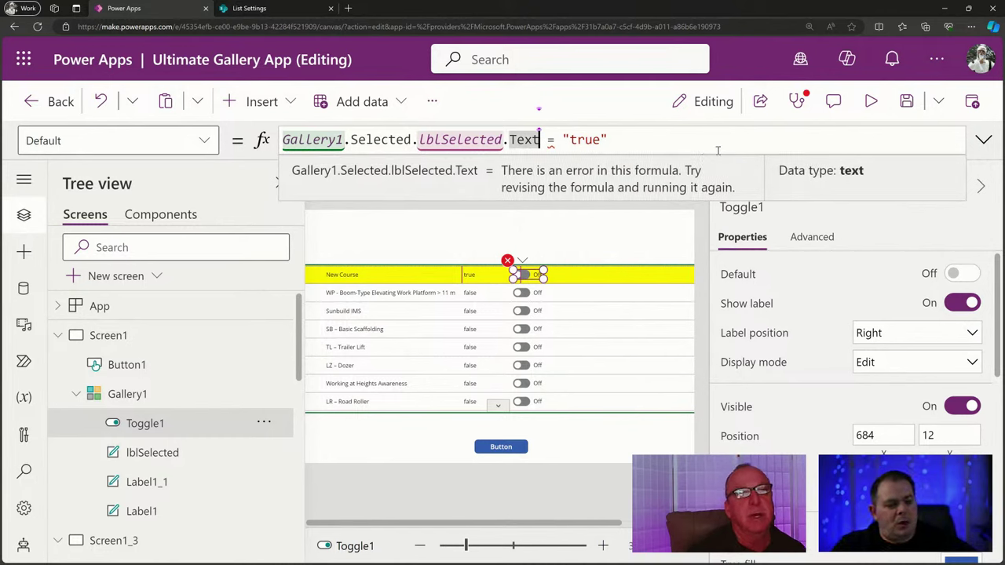
pyautogui.press('Right')
pyautogui.hotkey('shift', 'End')
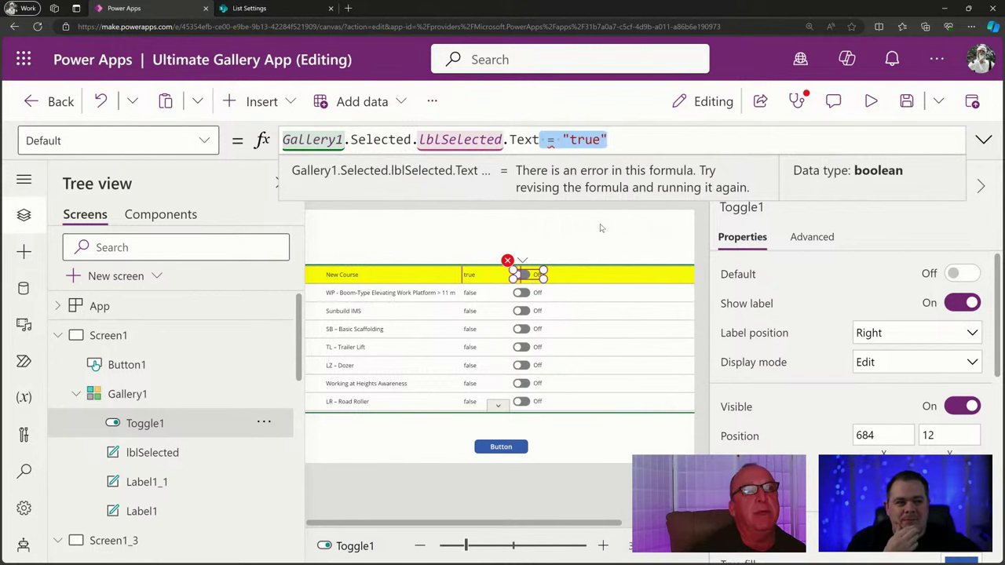
pyautogui.click(619, 141)
pyautogui.moveTo(572, 140); pyautogui.dragTo(283, 140)
pyautogui.click(609, 140)
pyautogui.moveTo(609, 139); pyautogui.dragTo(282, 140)
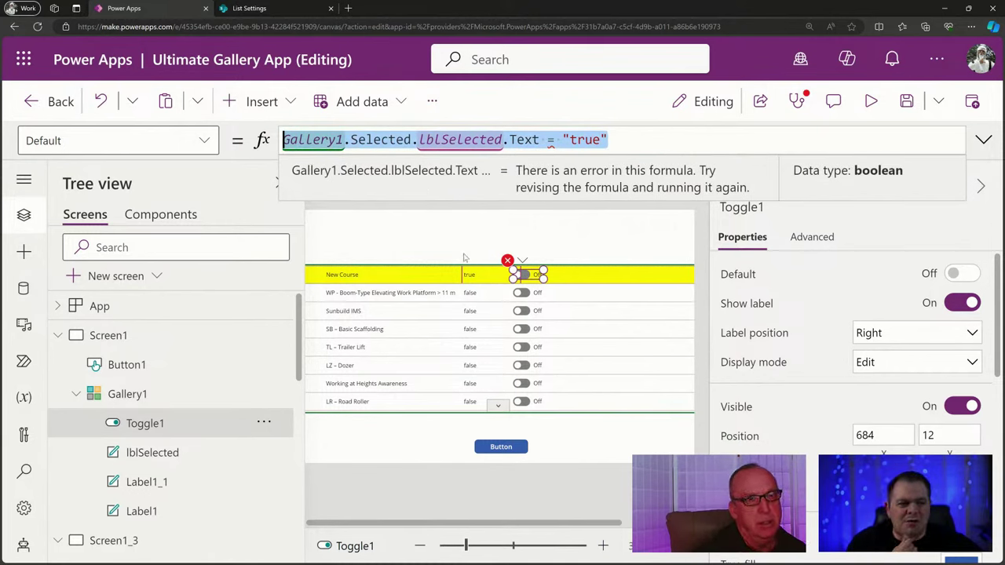
# Drop the Gallery1.Selected. prefix so Default reads lblSelected.Text = "true"; move the toggle right.
pyautogui.click(432, 140)
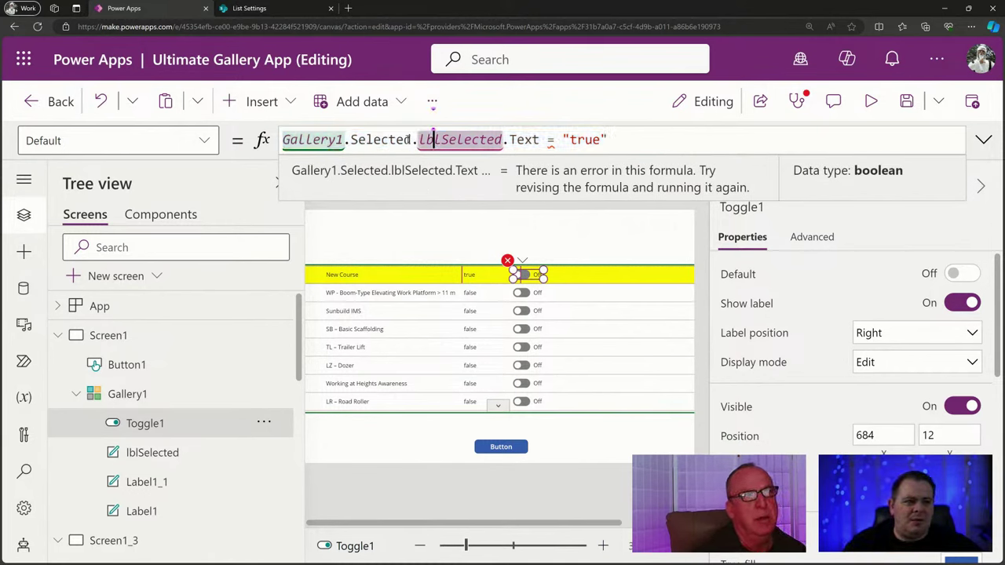
pyautogui.hotkey('shift', 'Home')
pyautogui.press('BackSpace')
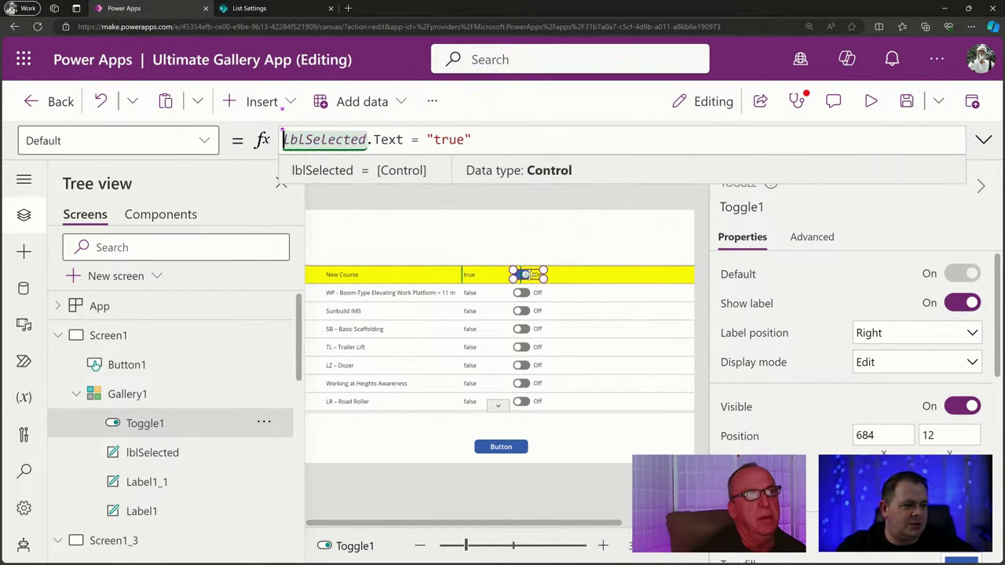
pyautogui.moveTo(620, 279); pyautogui.dragTo(621, 280)
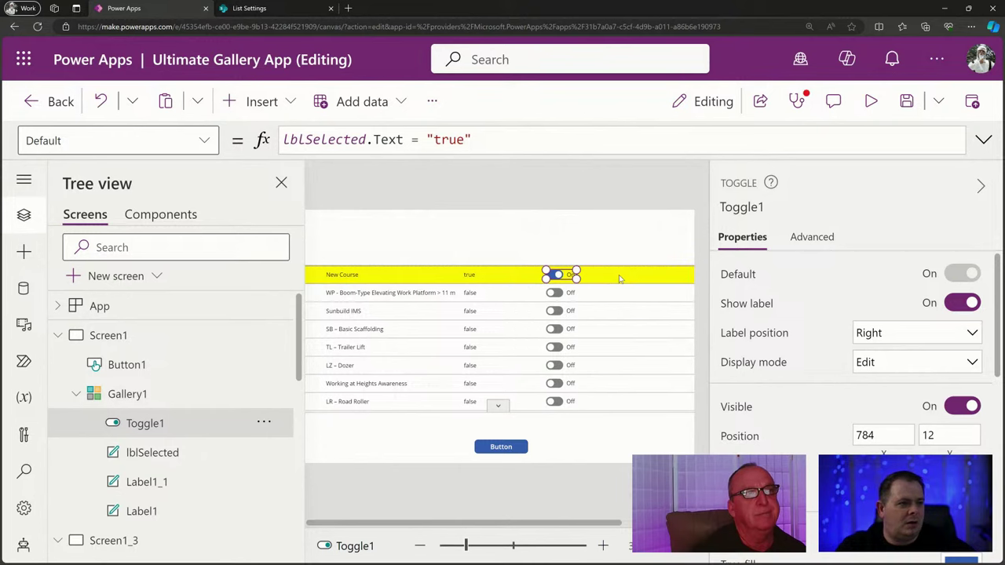
# Preview the app, select the TL – Trailer Lift row, and return to the editor.
pyautogui.click(871, 102)
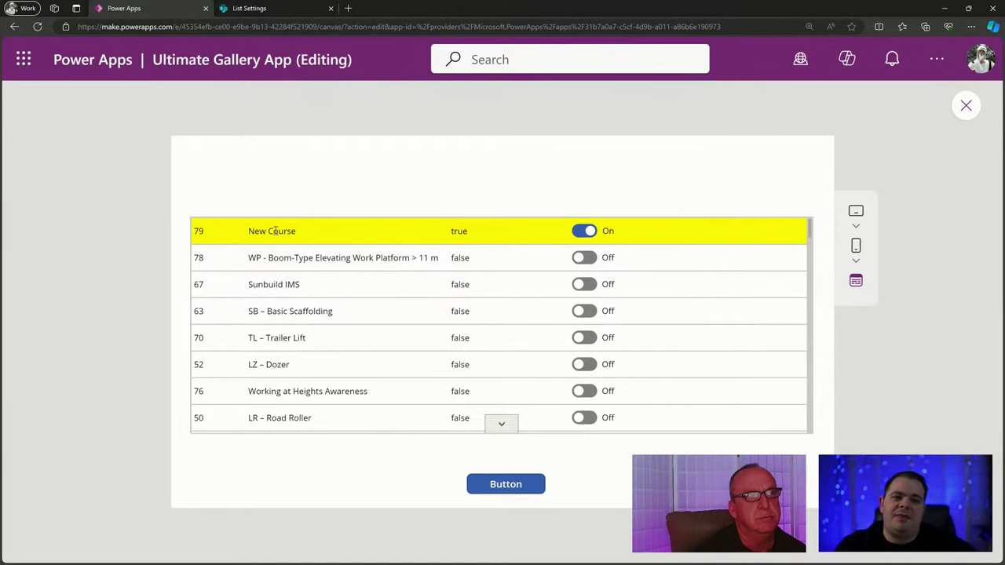
pyautogui.click(459, 348)
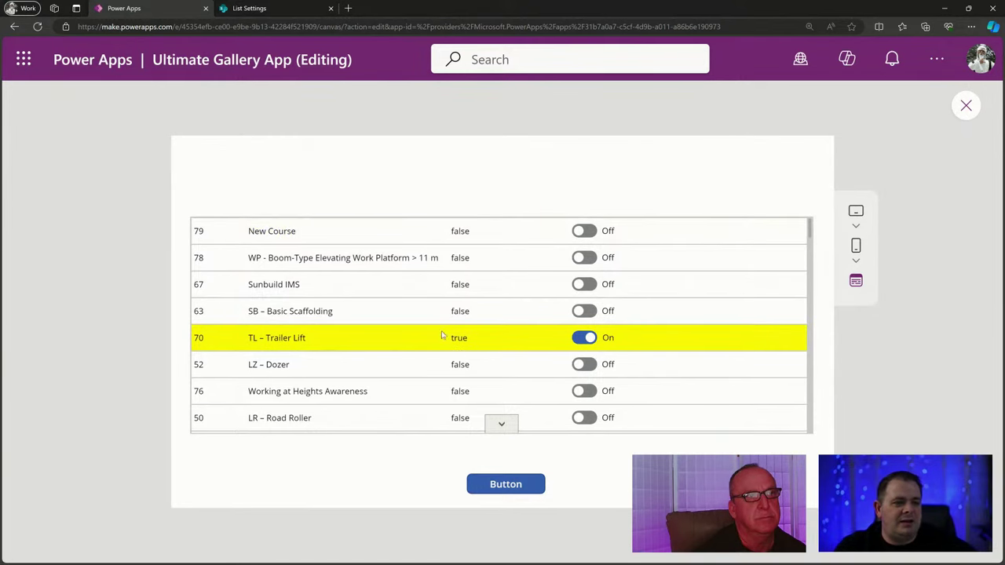
pyautogui.click(966, 106)
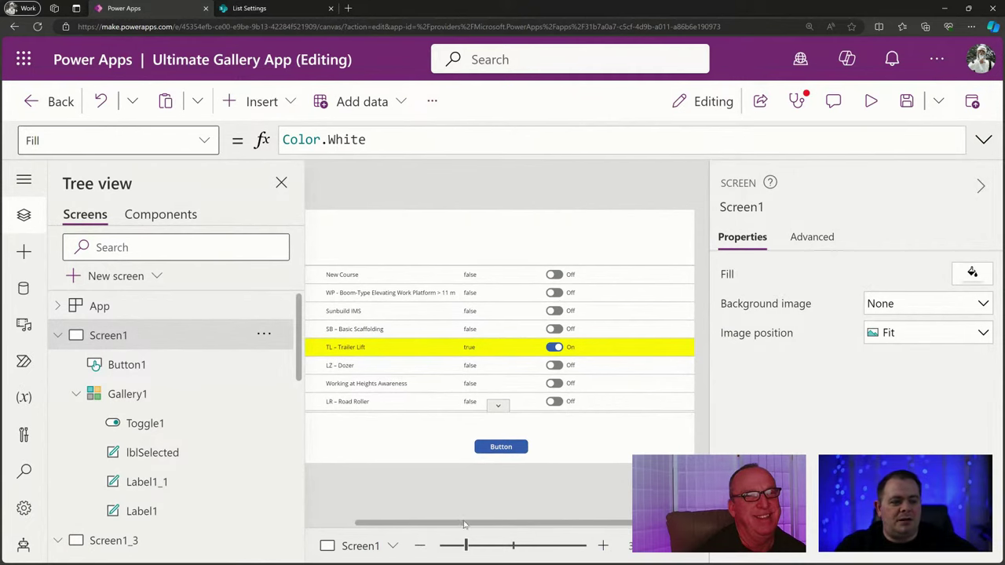
pyautogui.moveTo(463, 524); pyautogui.dragTo(407, 520)
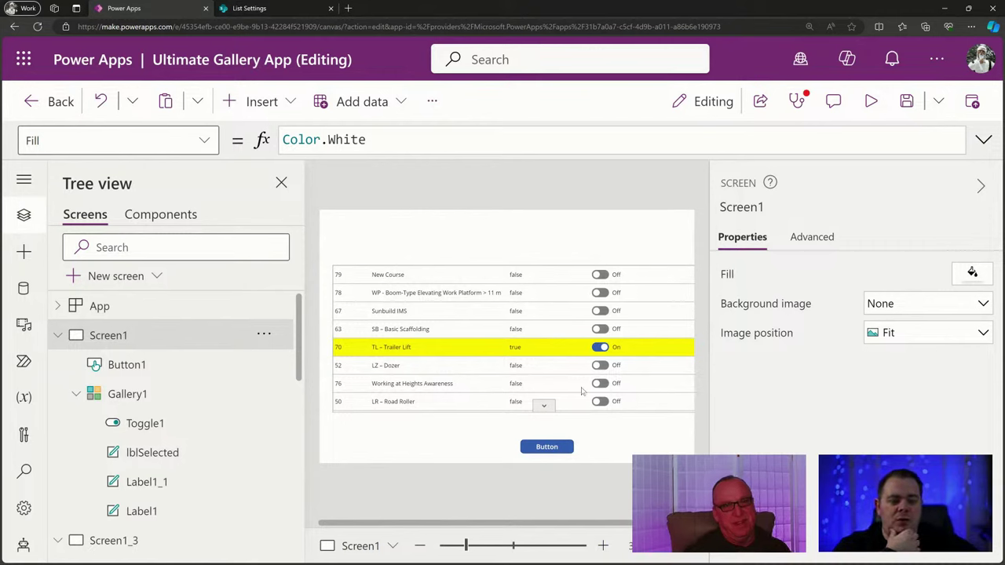
pyautogui.keyDown('alt'); pyautogui.click(609, 355); pyautogui.keyUp('alt')
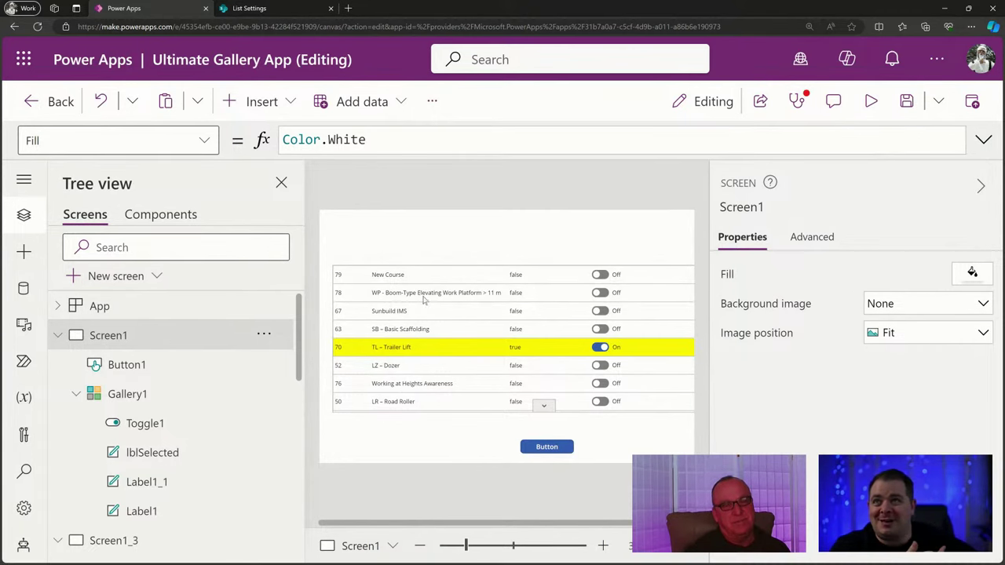
# Preview again, selecting the New Course row and then row 78, and exit the preview.
pyautogui.click(871, 101)
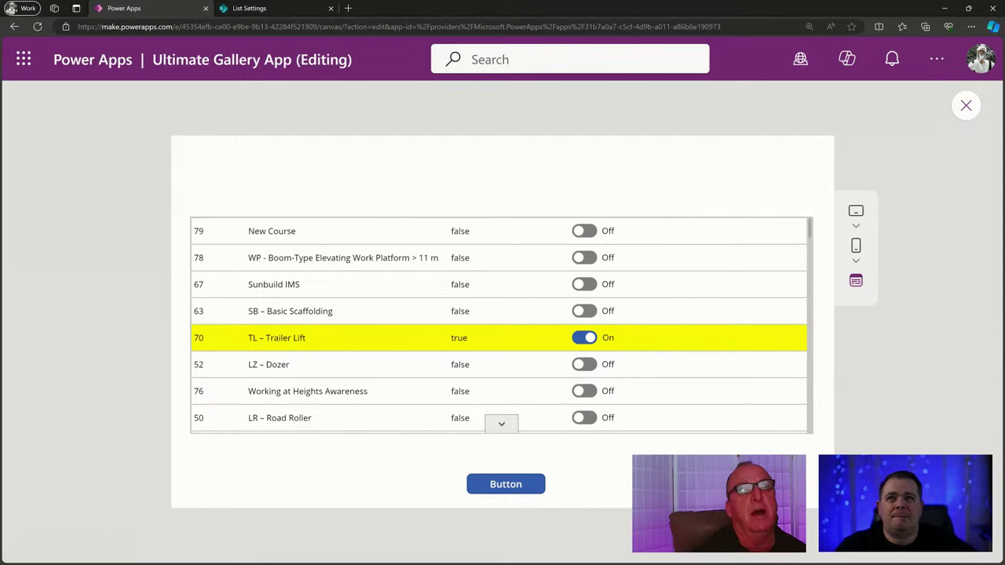
pyautogui.click(595, 235)
pyautogui.click(589, 259)
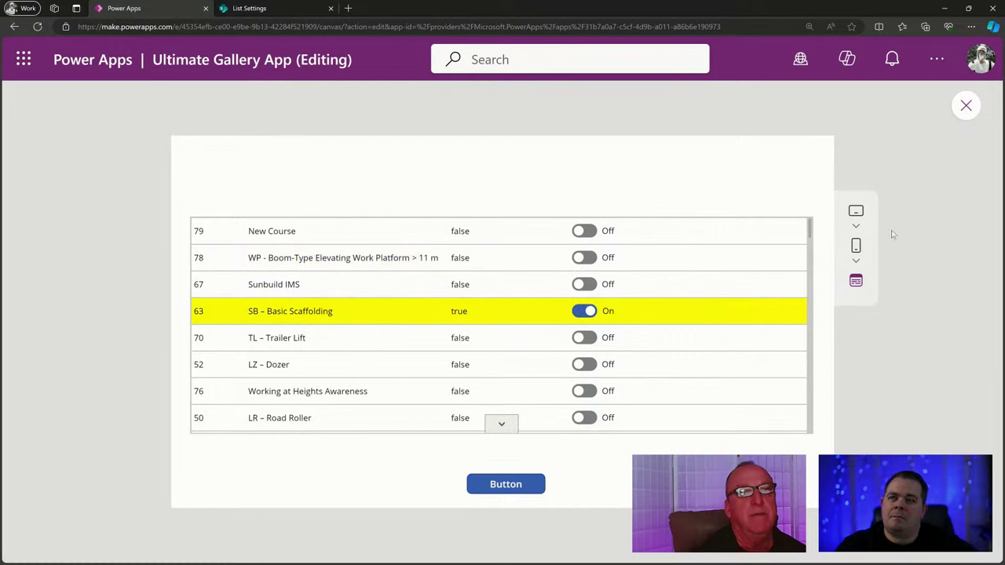
pyautogui.click(966, 104)
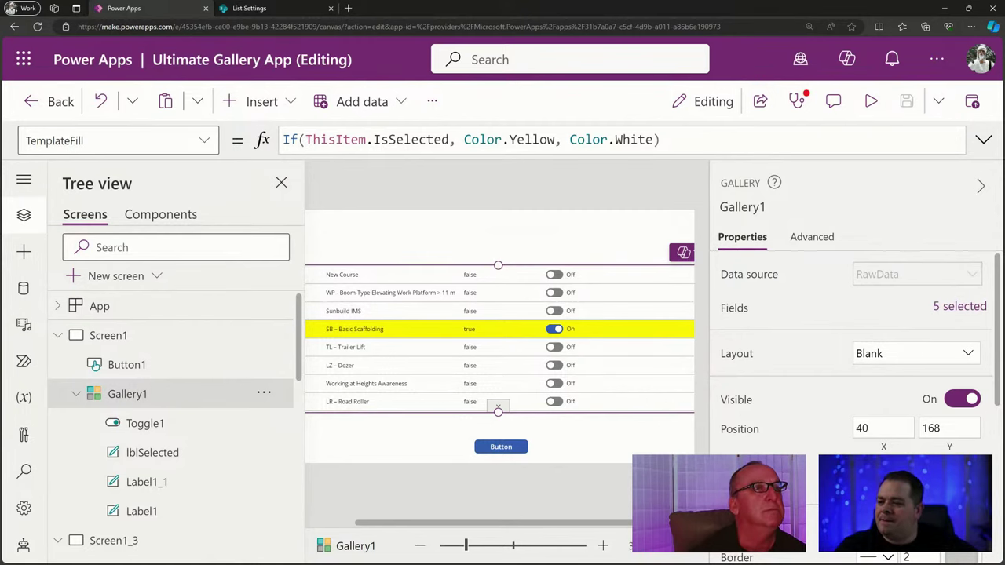
pyautogui.hotkey('alt', 'Tab')
# Note under ThisItem that controls can be referenced, but not with the "ThisItem" keyword; fold it.
pyautogui.doubleClick(615, 177)
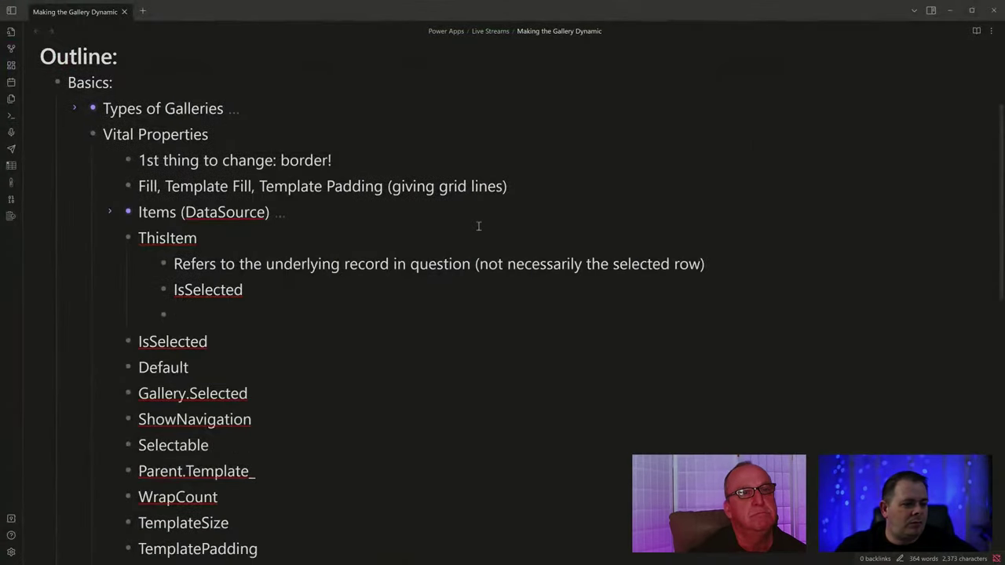
pyautogui.write("...controls can'")
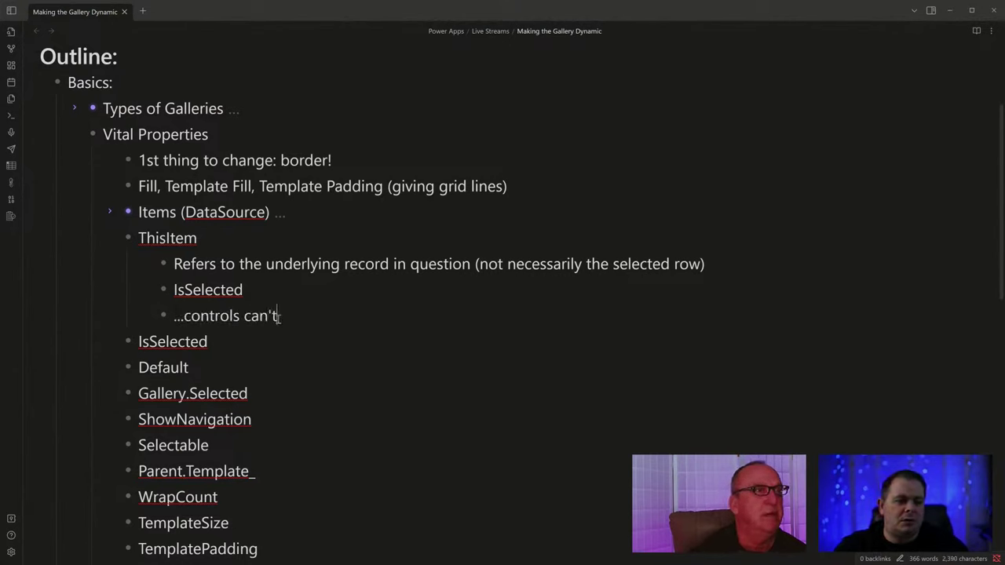
pyautogui.press('BackSpace')
pyautogui.write('be refer')
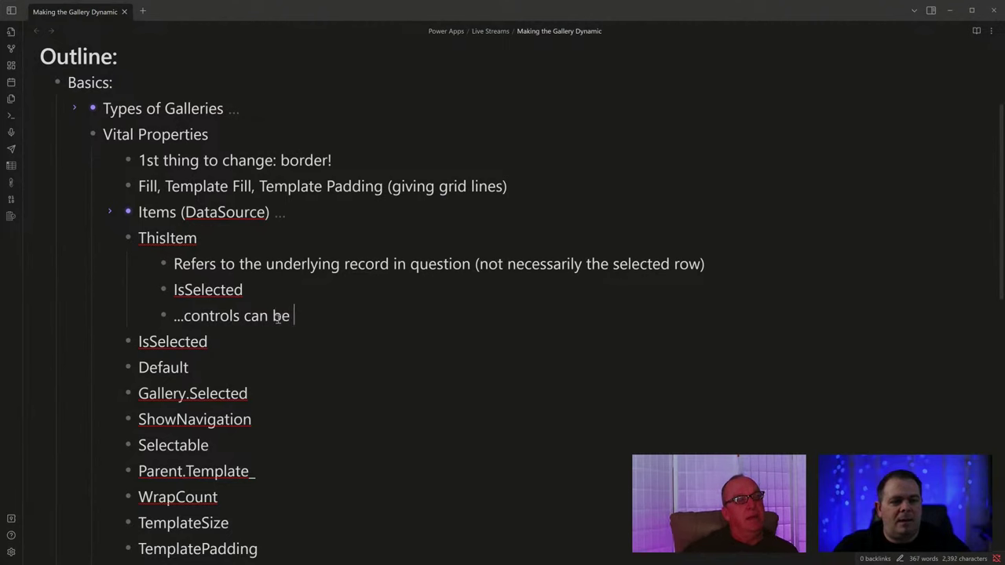
pyautogui.press('BackSpace')
pyautogui.press('BackSpace')
pyautogui.write('ferenced')
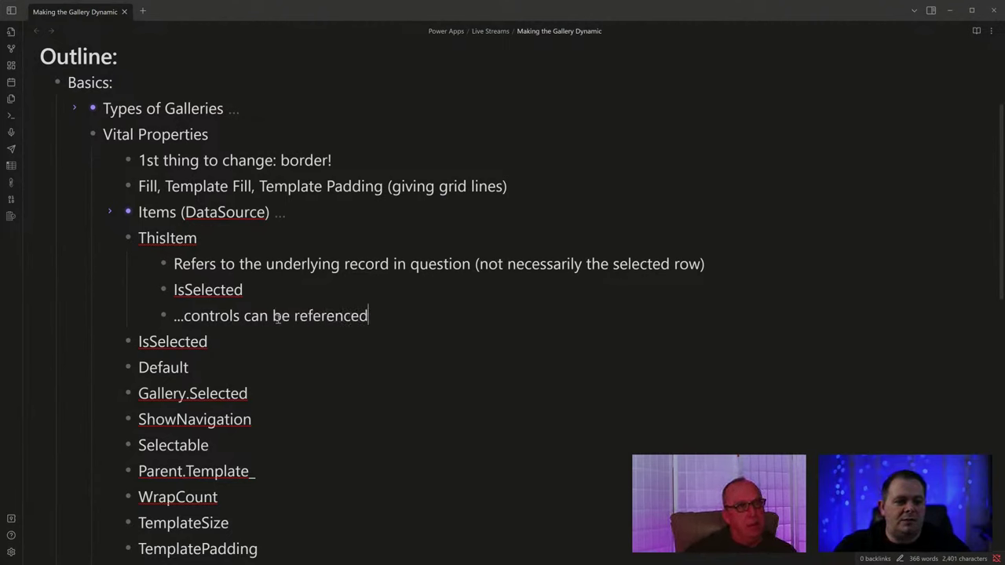
pyautogui.write(', but not ')
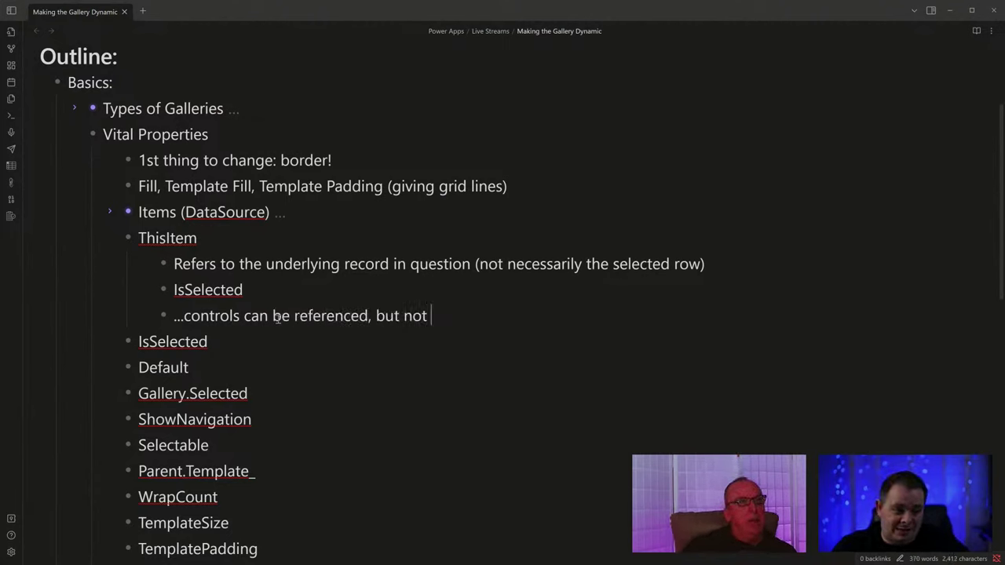
pyautogui.write('with the "ThisItem"')
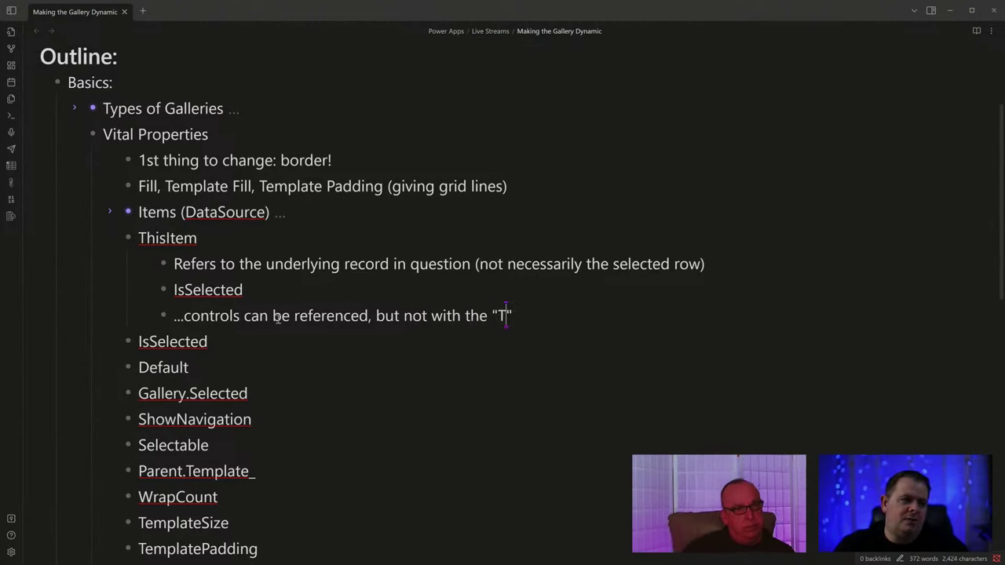
pyautogui.write(' keyword')
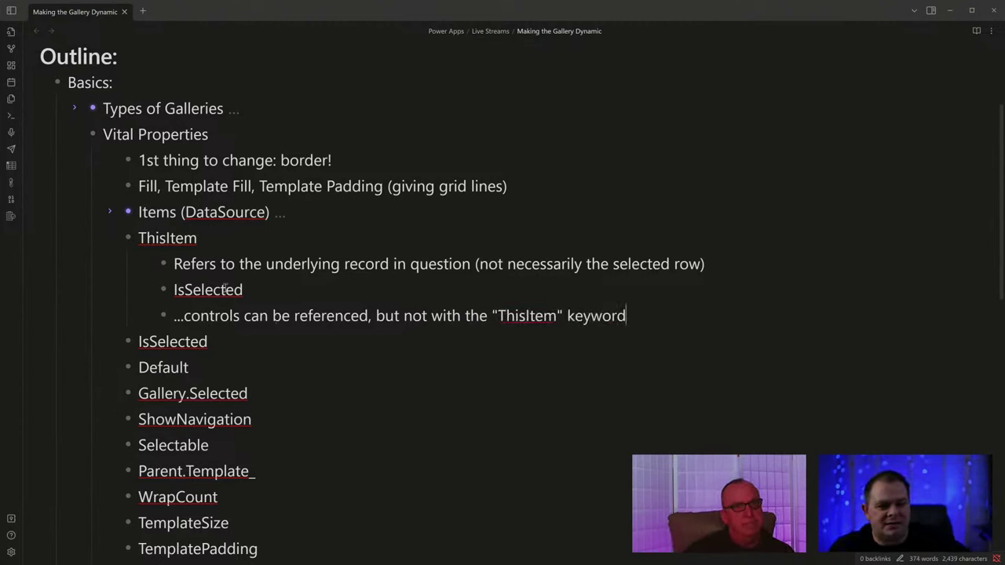
pyautogui.click(109, 238)
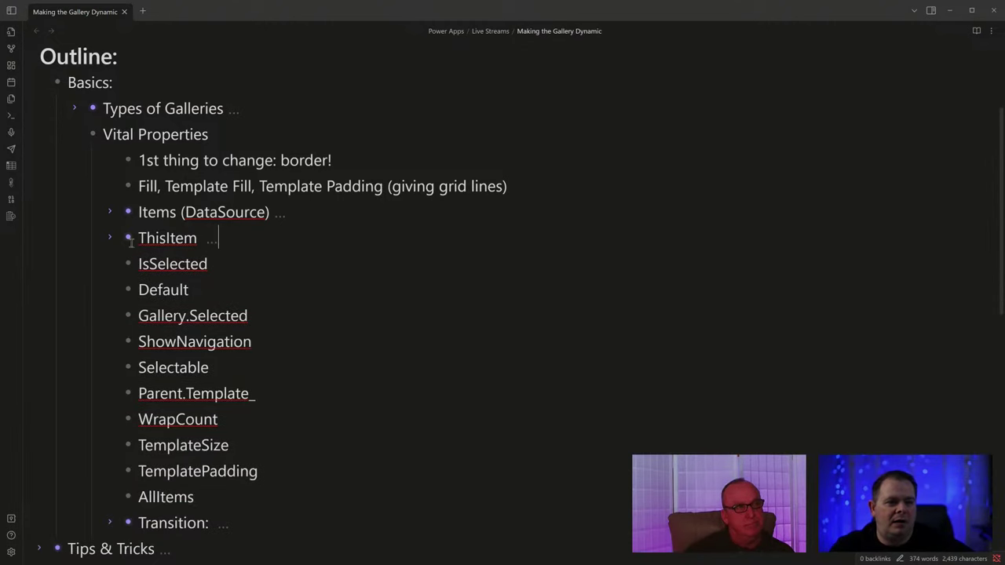
pyautogui.doubleClick(186, 264)
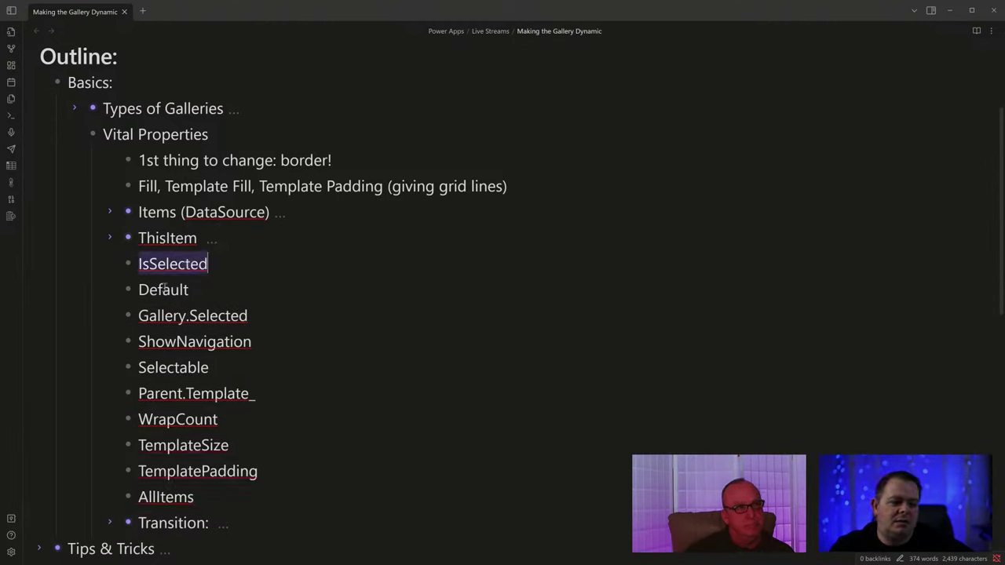
pyautogui.doubleClick(163, 290)
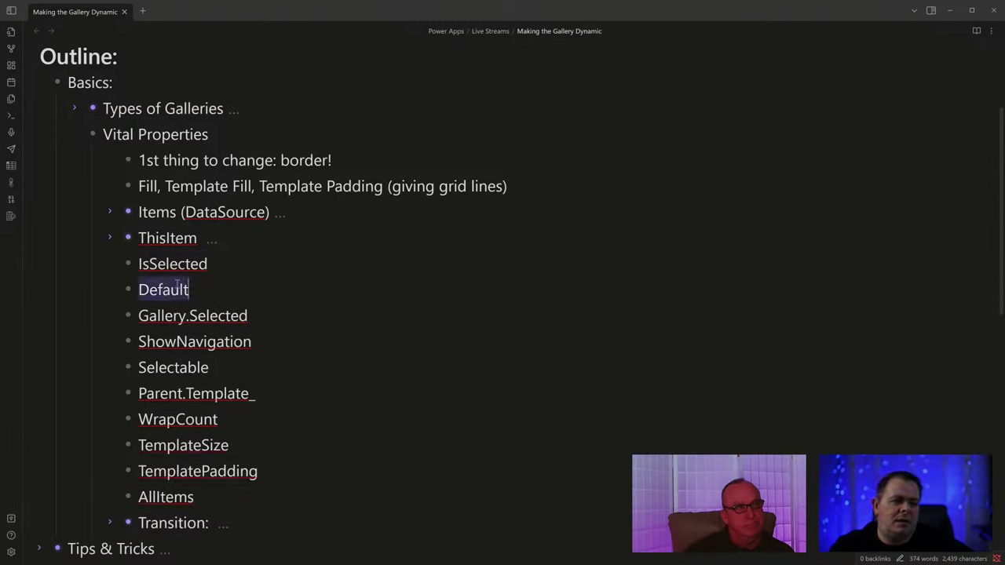
# Back in Power Apps, insert a text input on the screen and place it above the gallery.
pyautogui.click(952, 9)
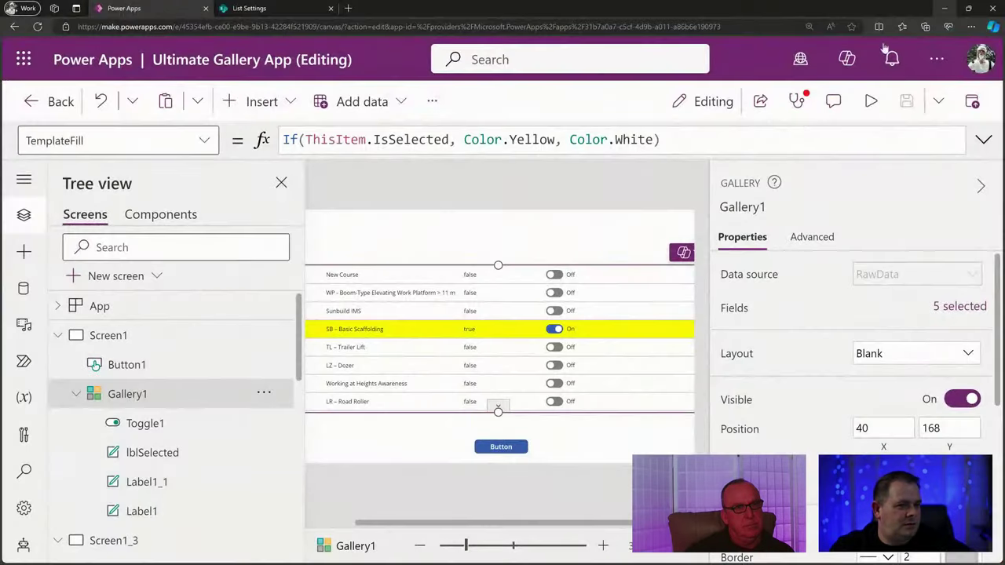
pyautogui.moveTo(555, 525); pyautogui.dragTo(507, 527)
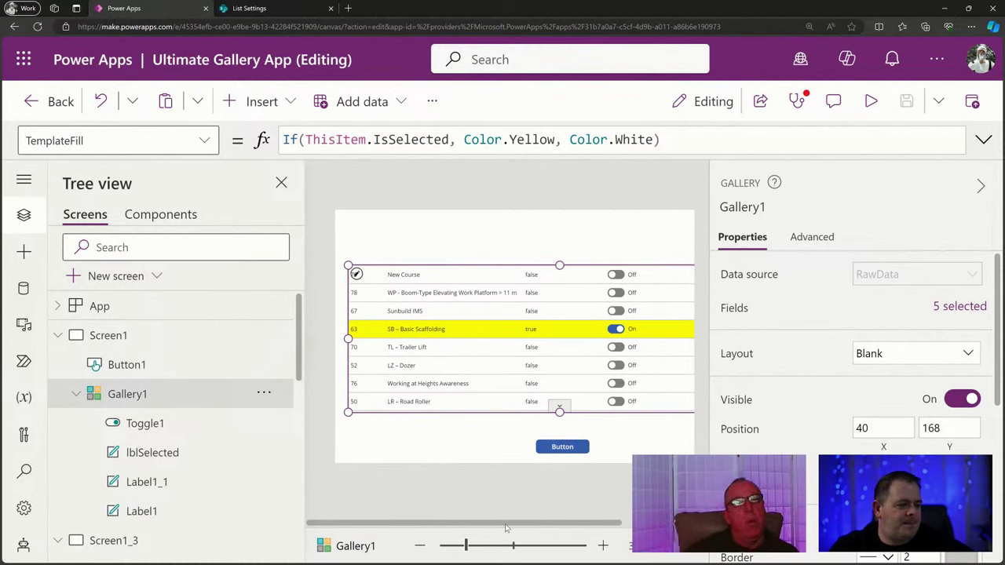
pyautogui.click(416, 230)
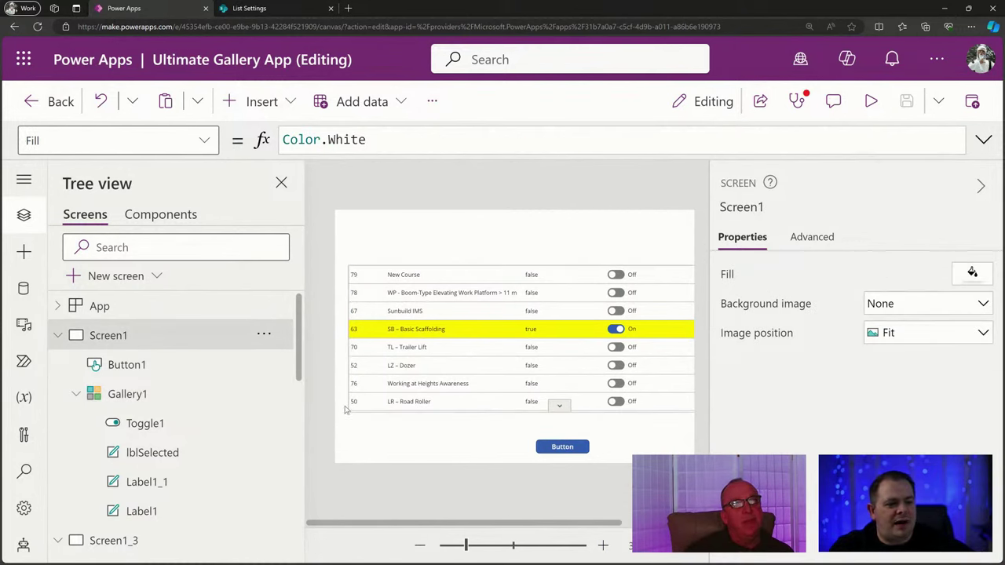
pyautogui.click(262, 102)
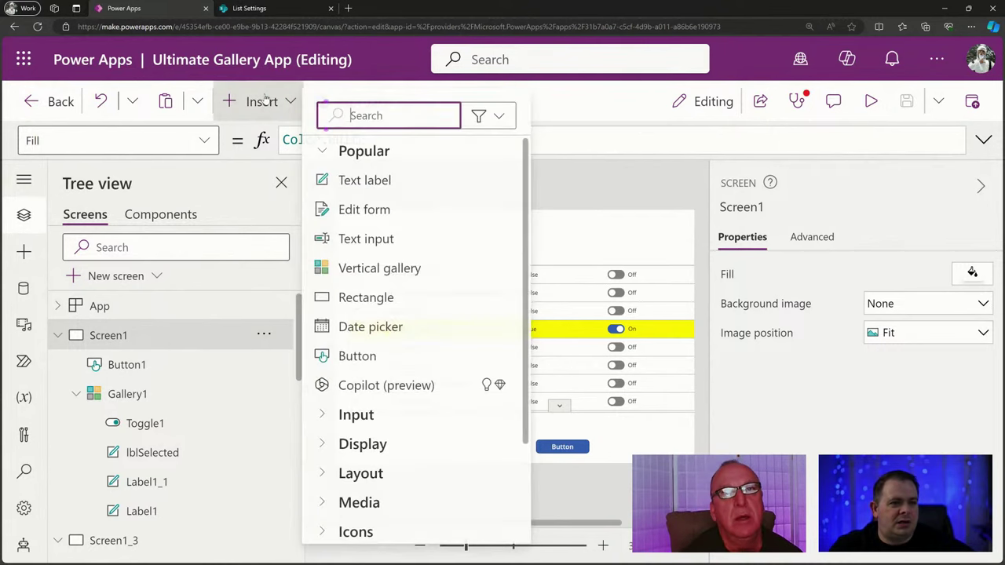
pyautogui.click(399, 238)
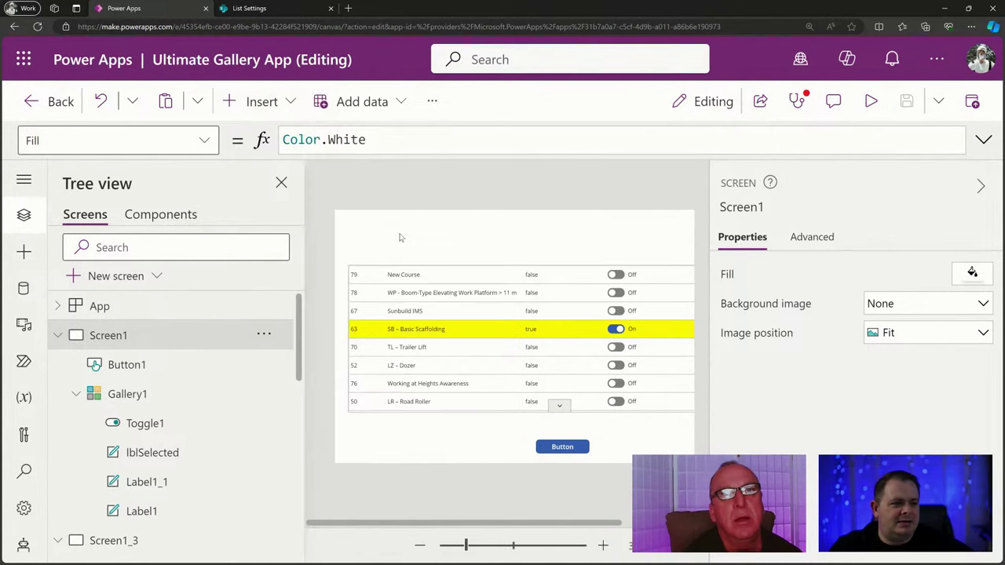
pyautogui.moveTo(432, 238); pyautogui.dragTo(426, 230)
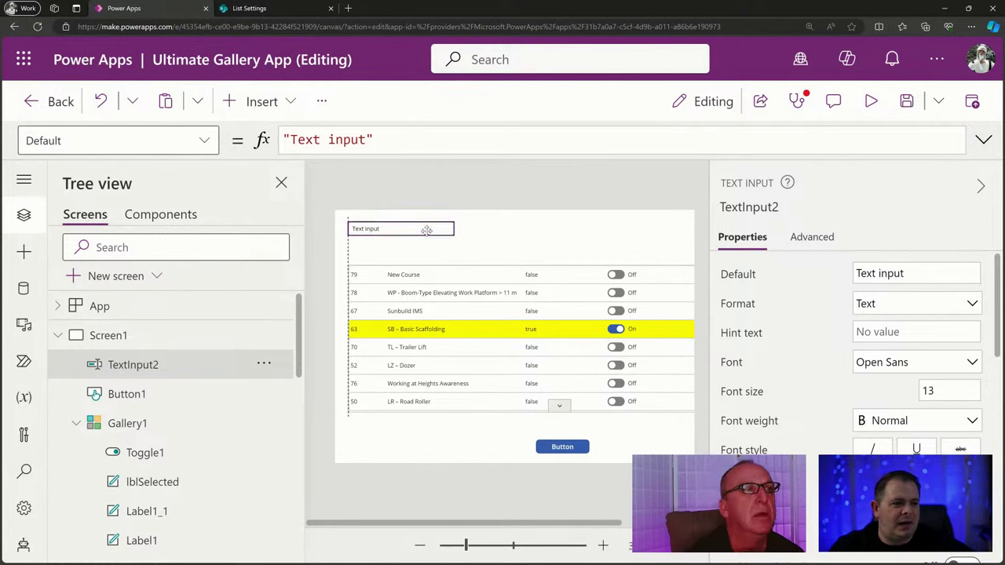
# Set the text input's Format to Number and its Default to 0.
pyautogui.click(932, 303)
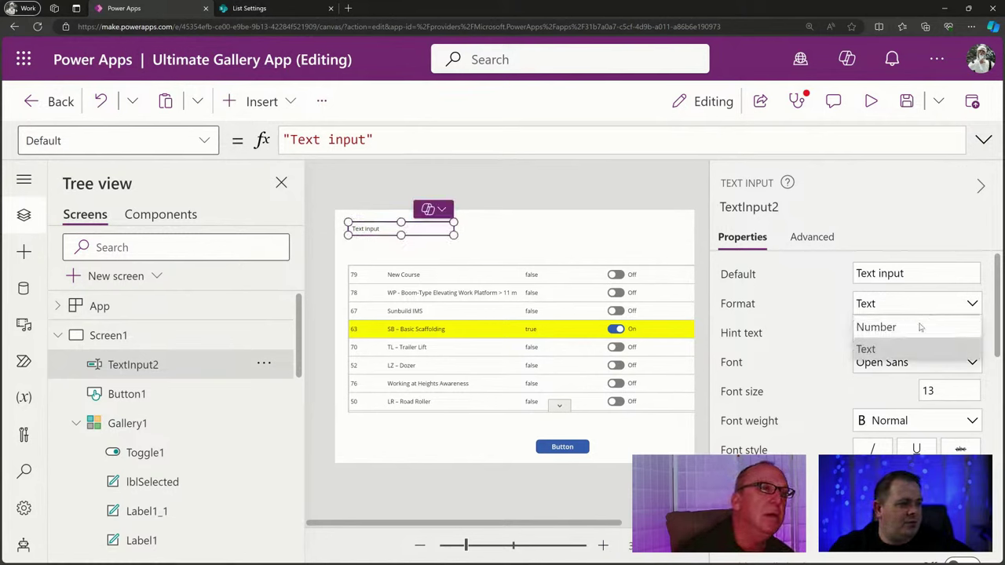
pyautogui.click(917, 325)
pyautogui.click(917, 272)
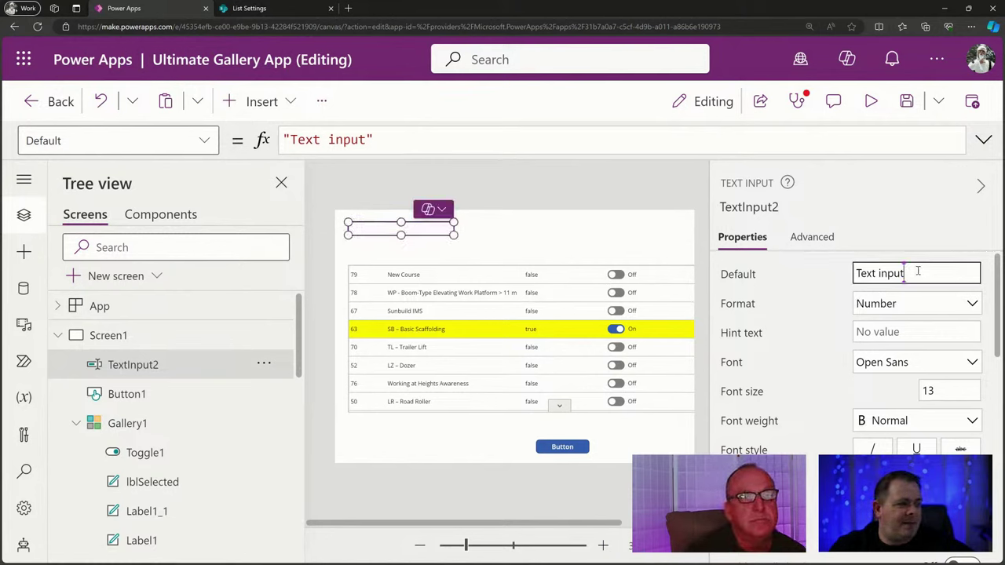
pyautogui.hotkey('ctrl', 'a')
pyautogui.write('00')
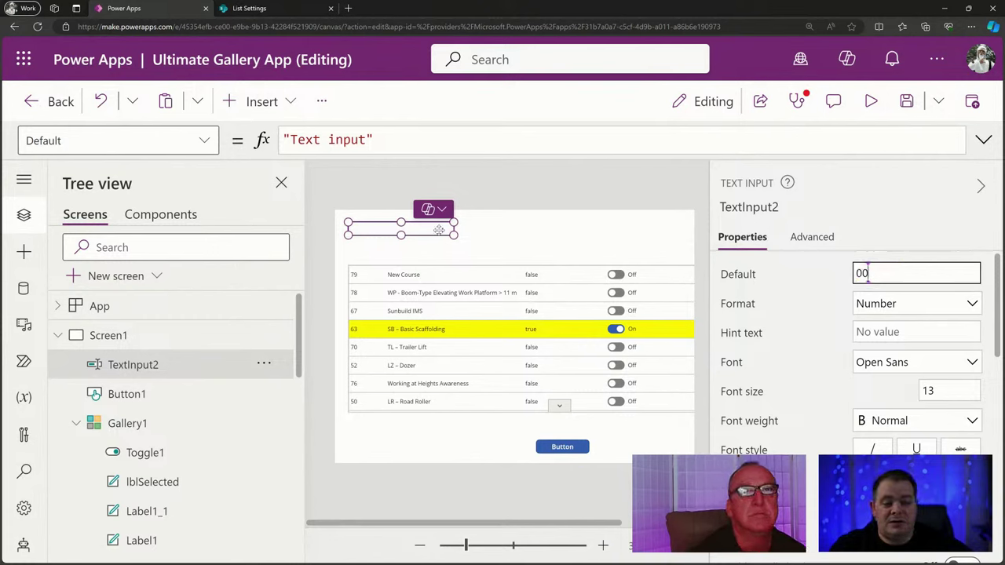
pyautogui.click(922, 273)
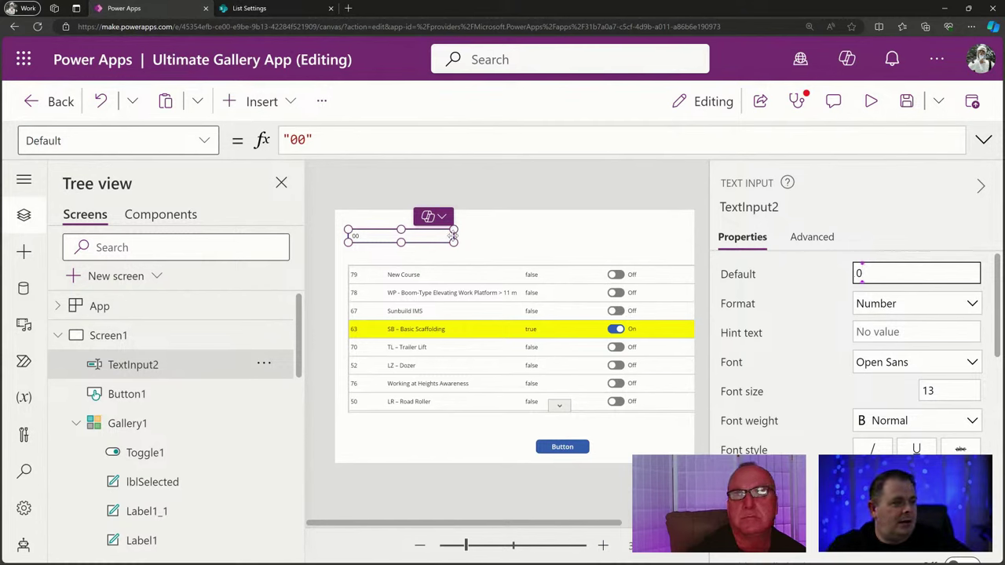
pyautogui.click(567, 249)
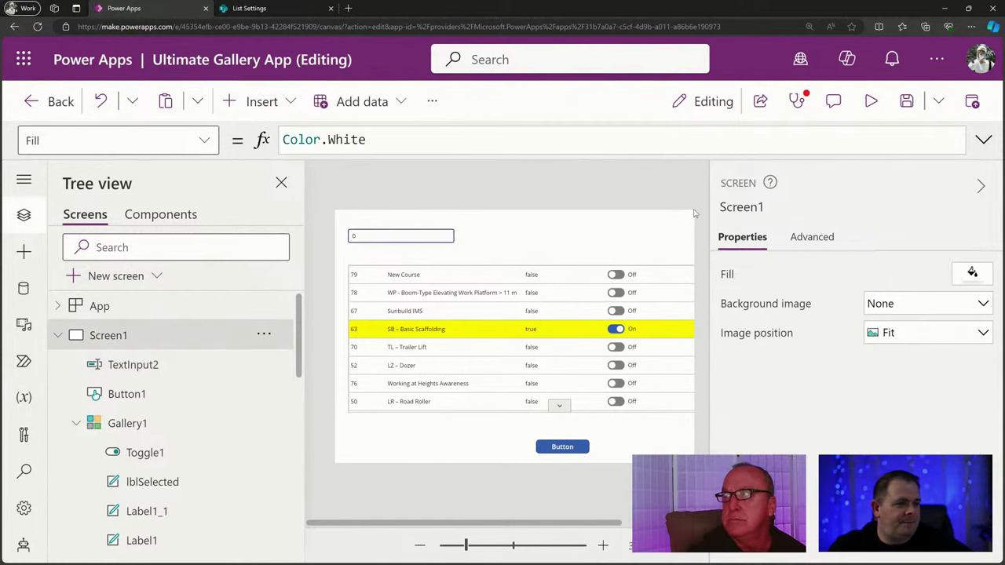
pyautogui.click(487, 361)
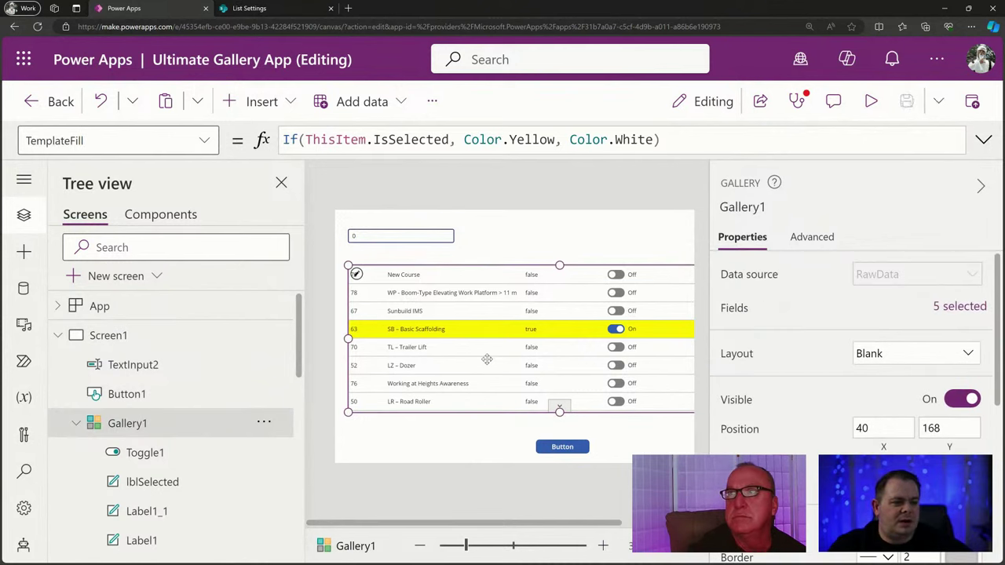
# Bring up Gallery1's empty Default property in the formula bar for editing.
pyautogui.click(196, 143)
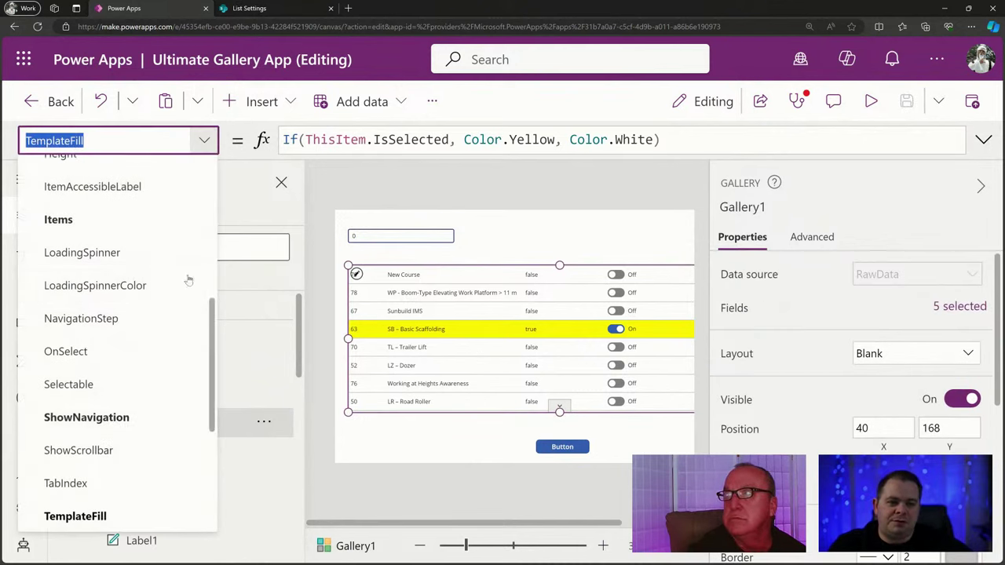
pyautogui.scroll(5, 189, 312)
pyautogui.scroll(2, 189, 313)
pyautogui.click(154, 339)
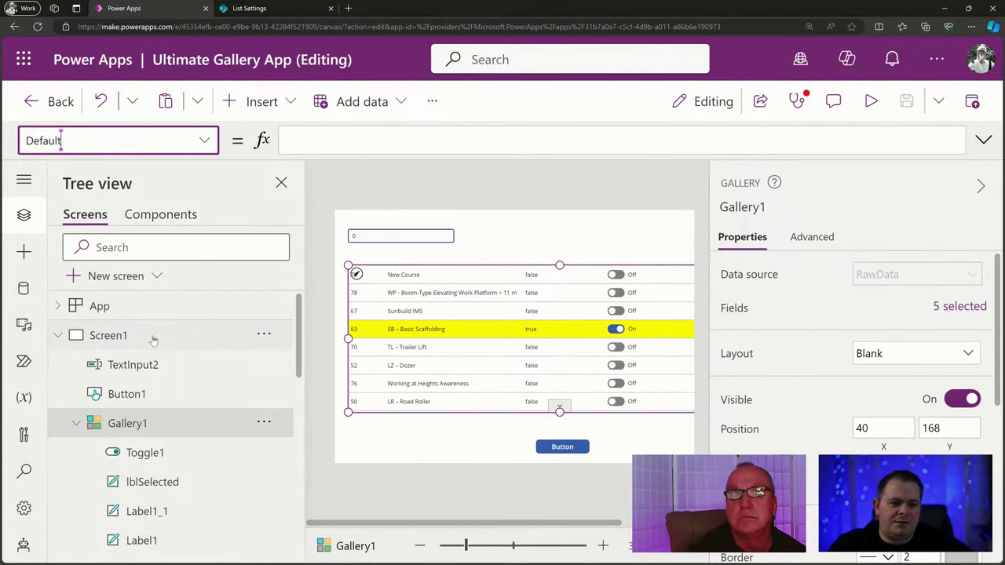
pyautogui.click(381, 145)
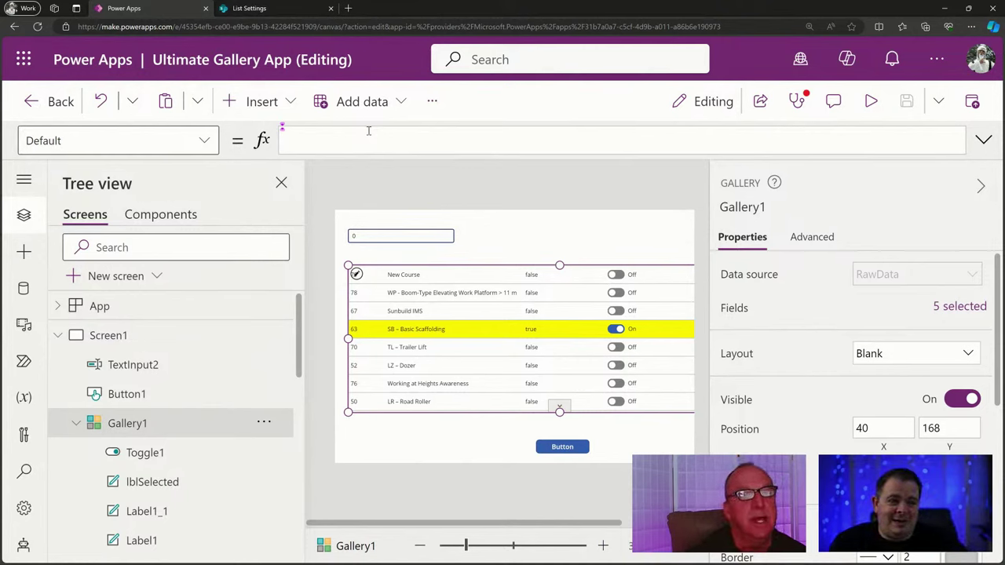
# Enter LookUp(Gallery1.AllItems, ID = as the gallery Default, then select TextInput2's name for renaming.
pyautogui.write('Lo')
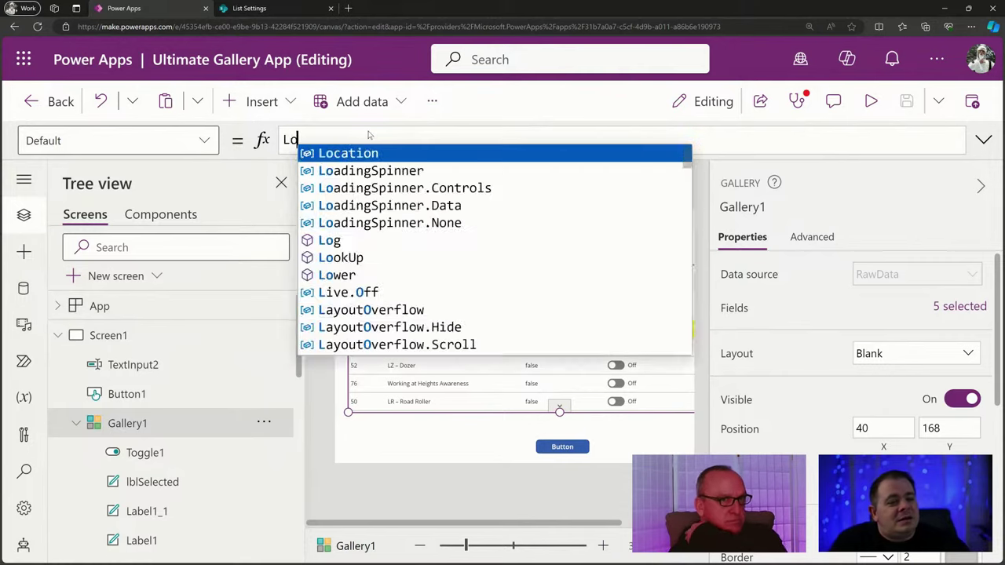
pyautogui.write('okUP(')
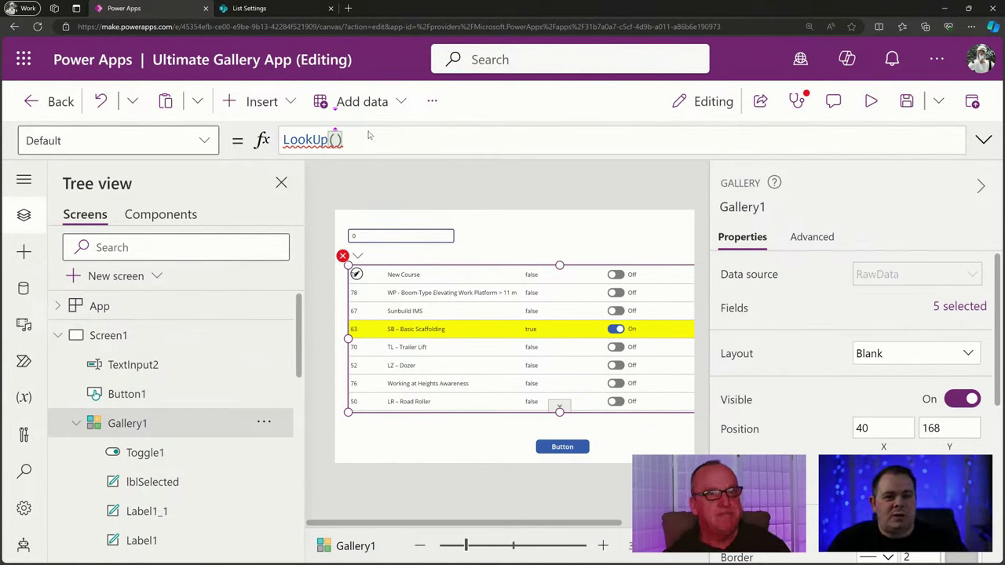
pyautogui.write('Gallery1')
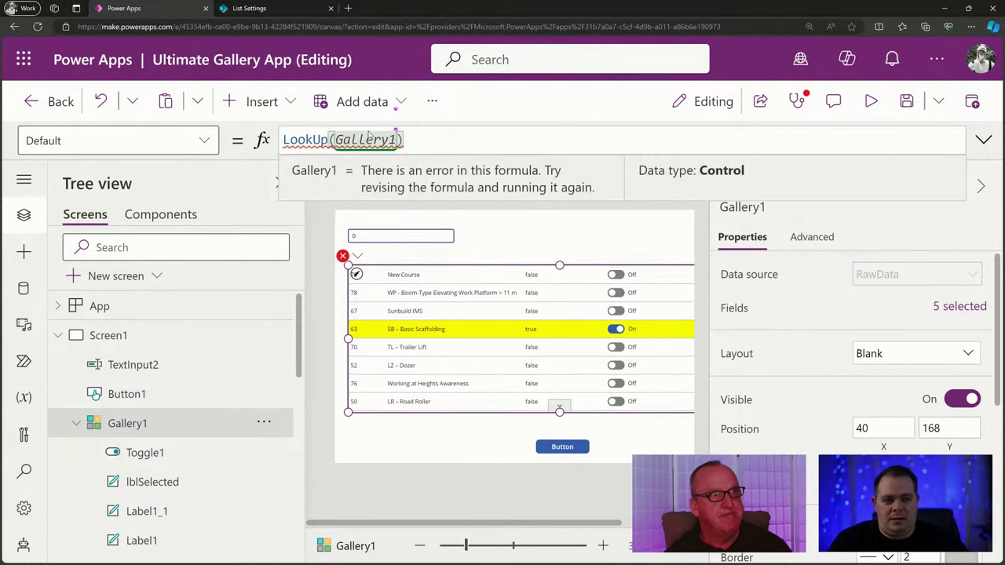
pyautogui.write('.AllItems')
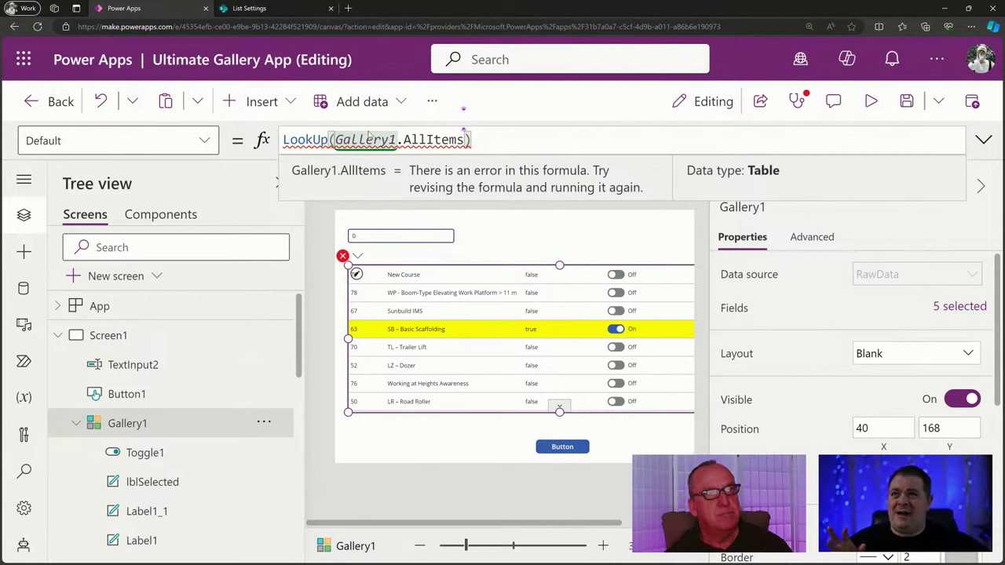
pyautogui.moveTo(508, 161)
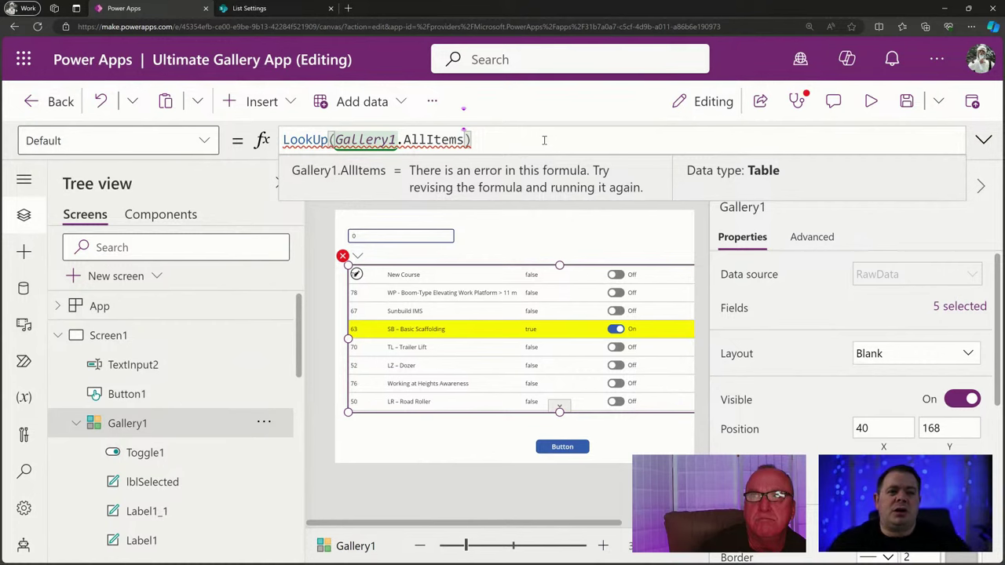
pyautogui.write(',')
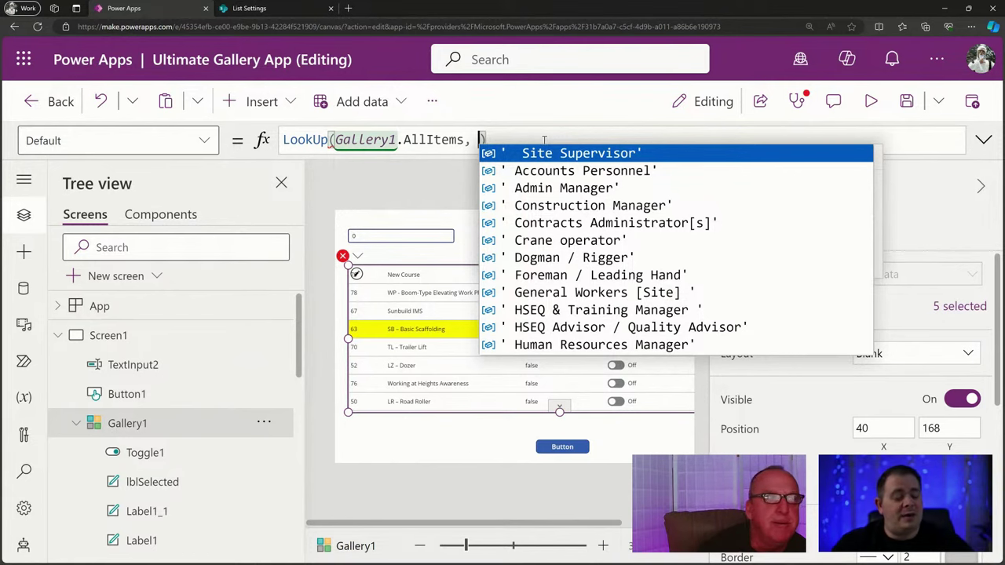
pyautogui.write('ID =')
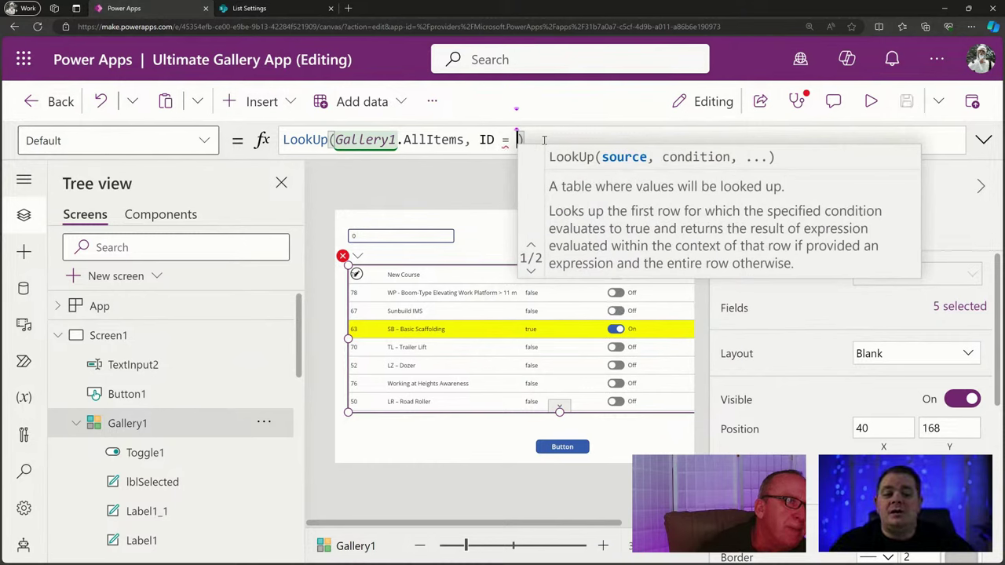
pyautogui.click(157, 365)
pyautogui.click(750, 207)
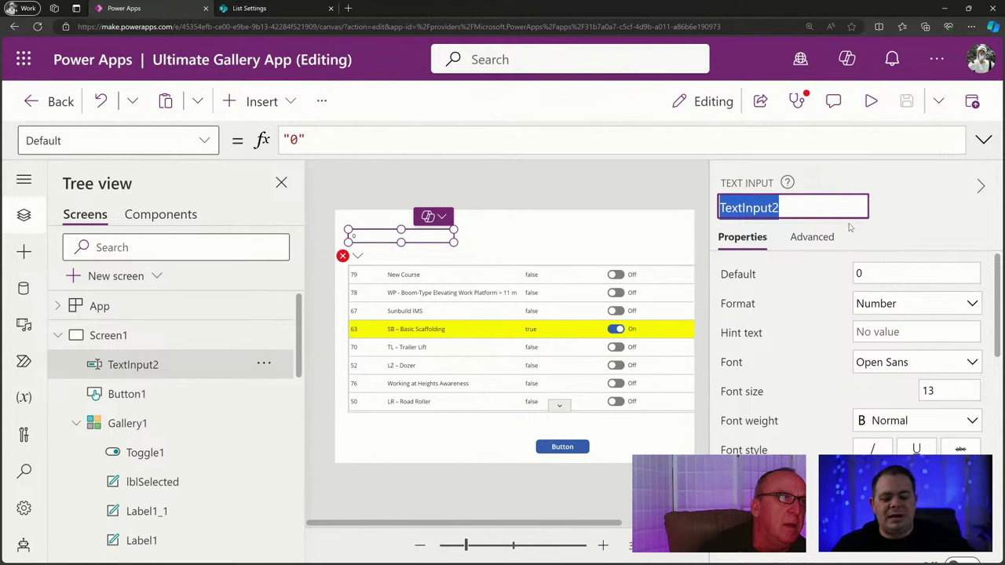
# Rename the text input txtIDtoSelect and complete the LookUp with ID = txtIDtoSelect.Text.
pyautogui.write('txtIDto')
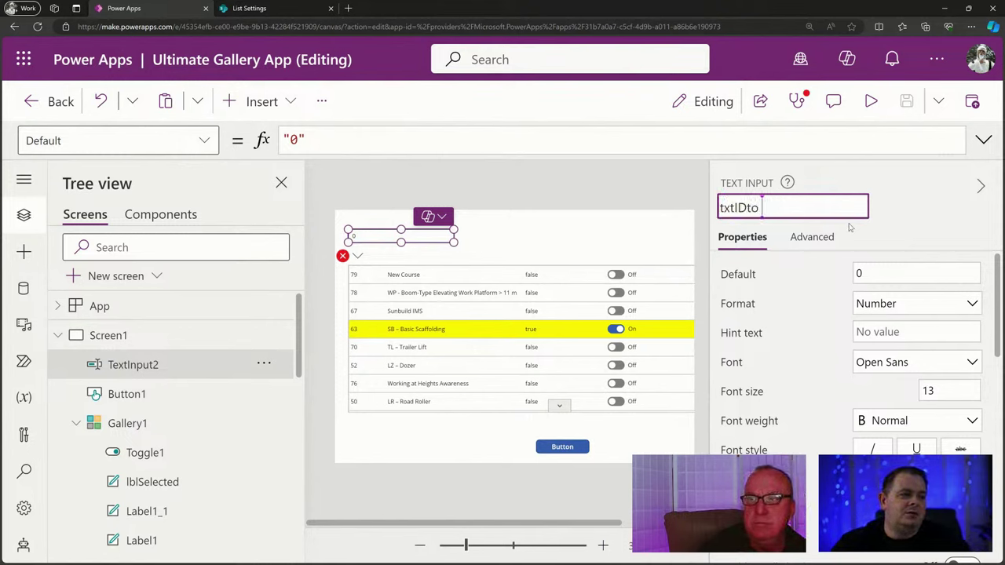
pyautogui.write('Select')
pyautogui.press('Return')
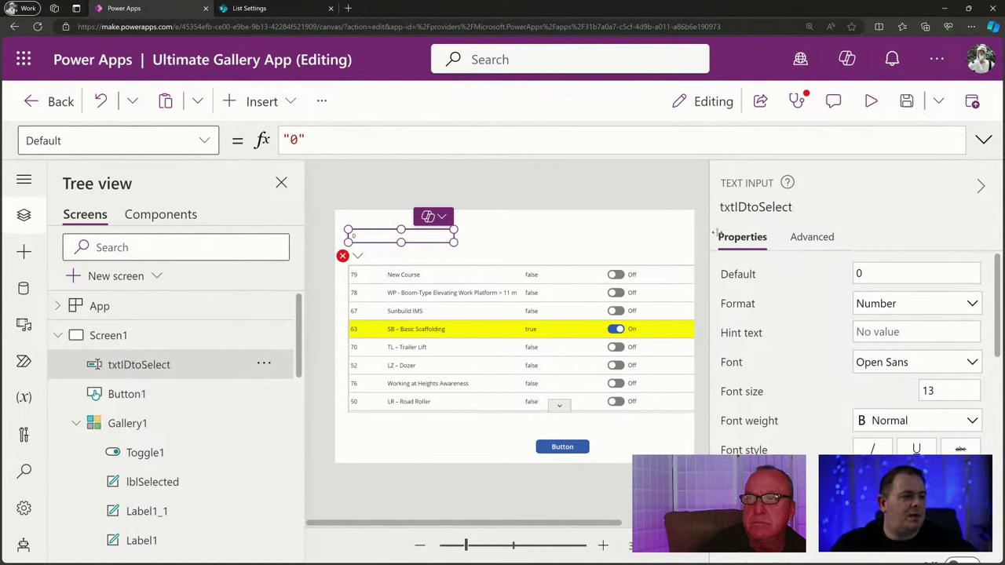
pyautogui.click(774, 208)
pyautogui.click(357, 258)
pyautogui.click(401, 282)
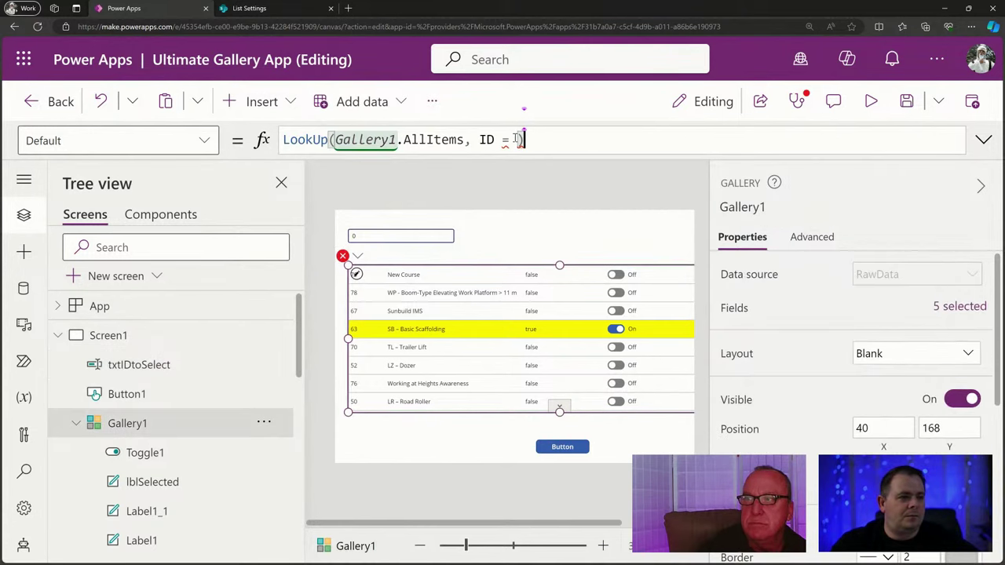
pyautogui.write('txtIDtoSelect')
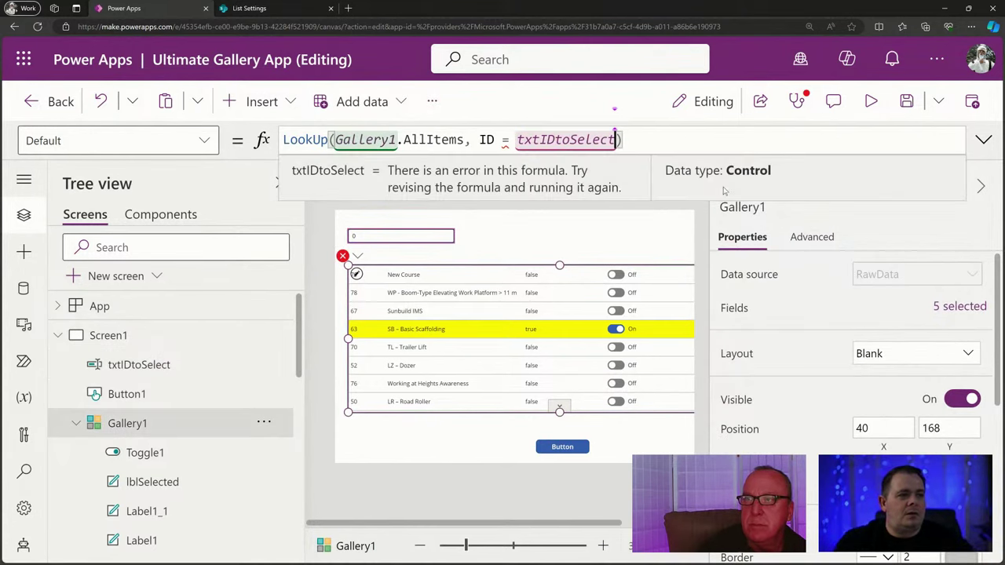
pyautogui.write('.T')
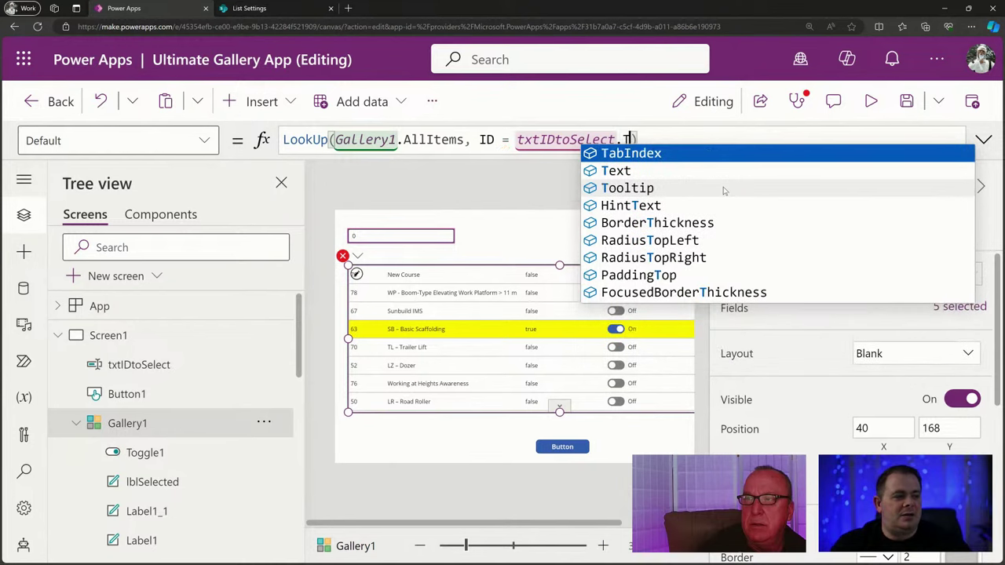
pyautogui.press('Down')
pyautogui.press('Tab')
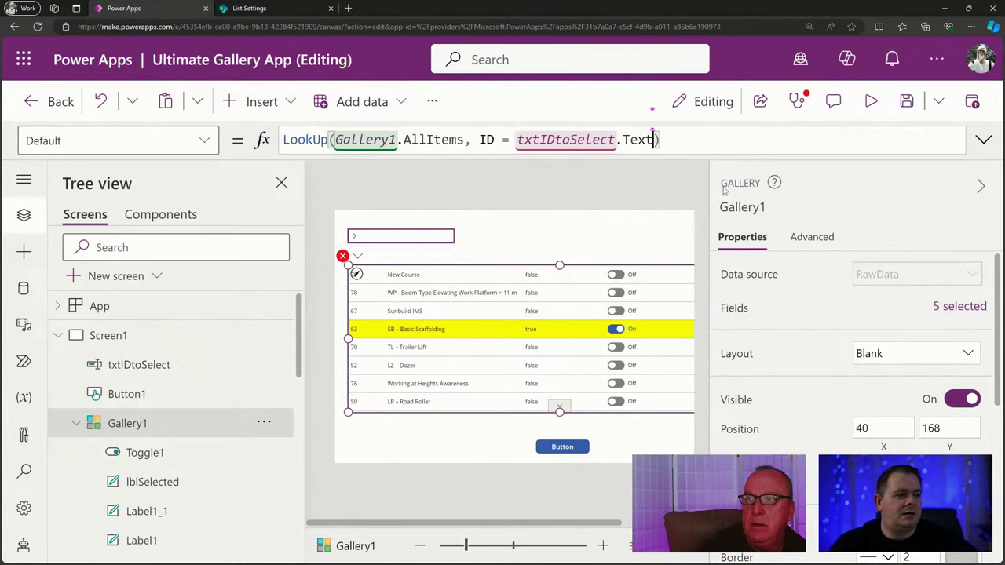
# Wrap the reference as Value(txtIDtoSelect.Text) to clear the error, then preview the app.
pyautogui.doubleClick(534, 140)
pyautogui.doubleClick(487, 140)
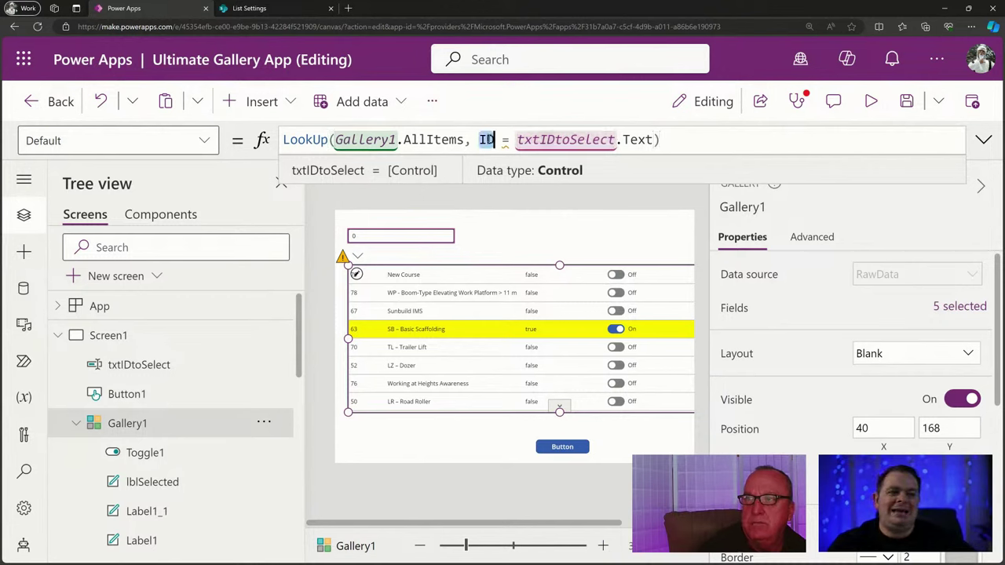
pyautogui.click(517, 139)
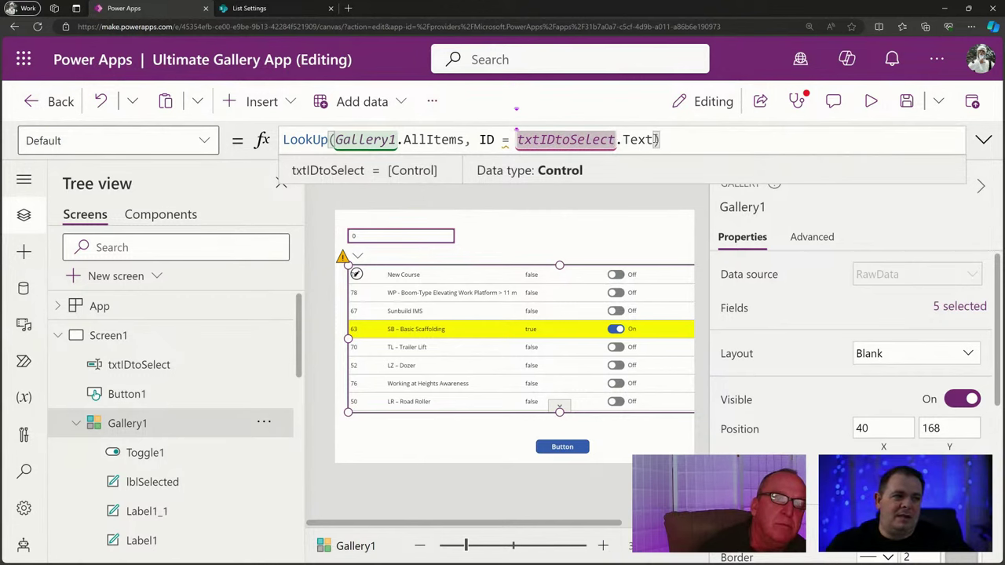
pyautogui.press('Right')
pyautogui.press('Right')
pyautogui.press('Right')
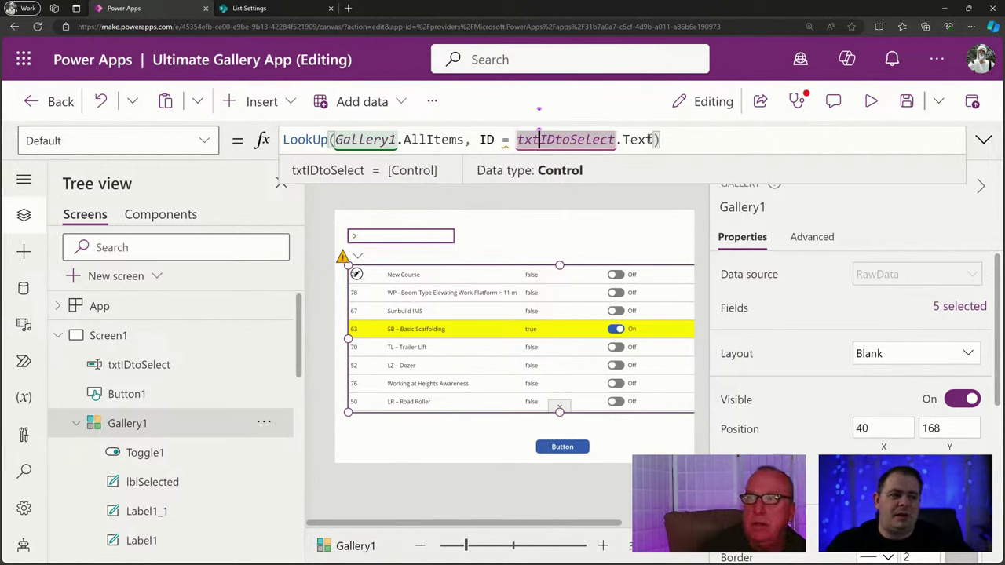
pyautogui.moveTo(657, 140); pyautogui.dragTo(514, 140)
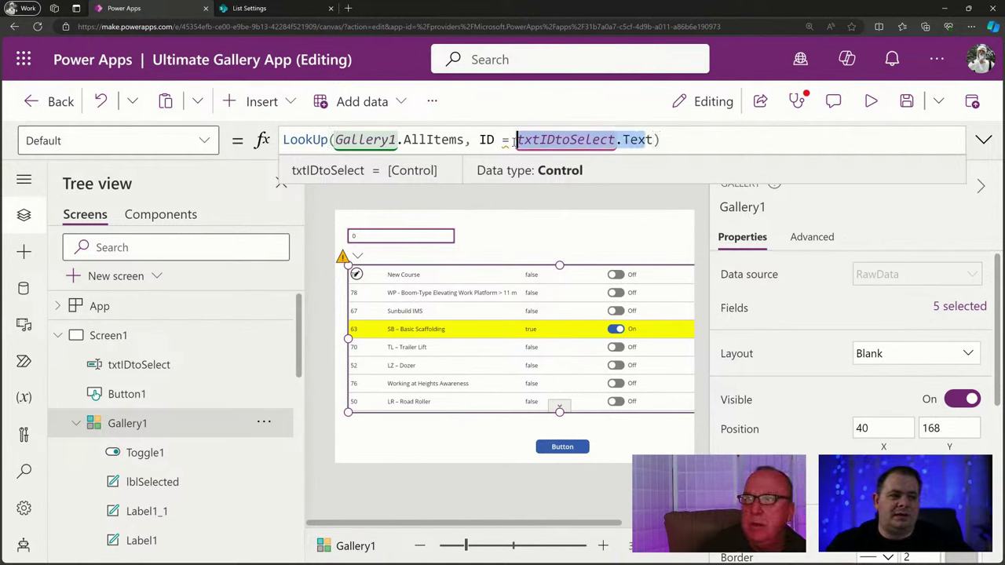
pyautogui.click(656, 139)
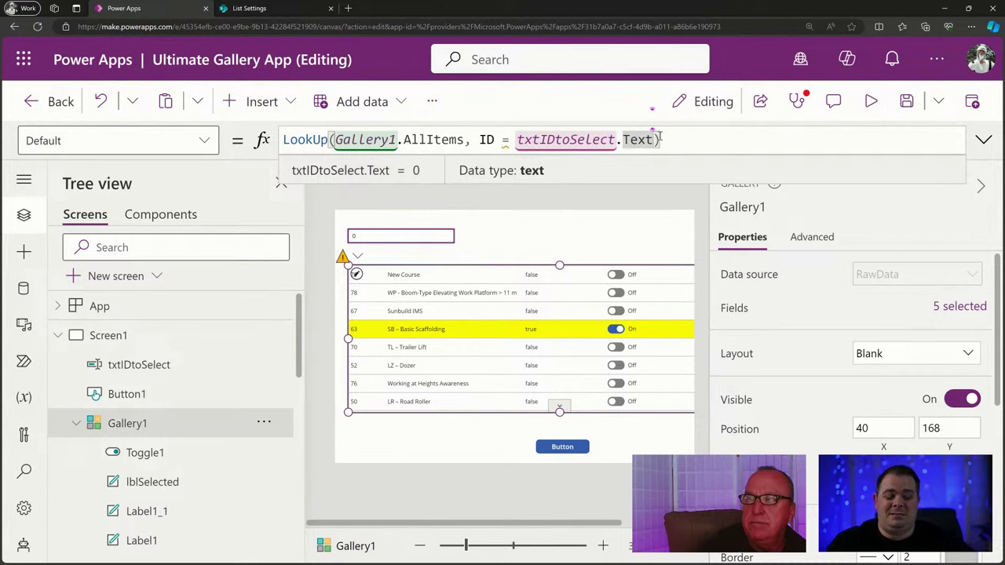
pyautogui.moveTo(518, 139)
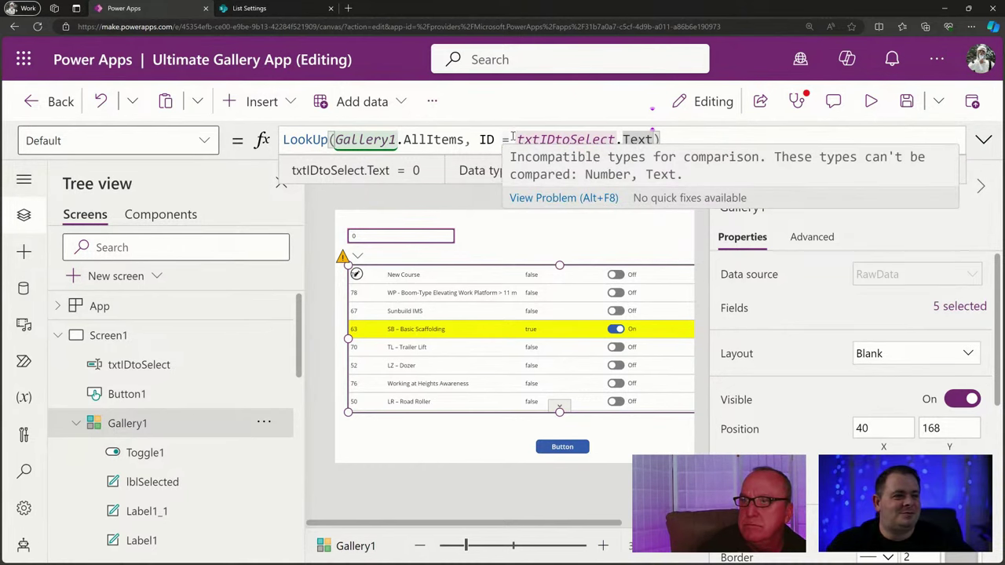
pyautogui.click(512, 139)
pyautogui.write('Value ')
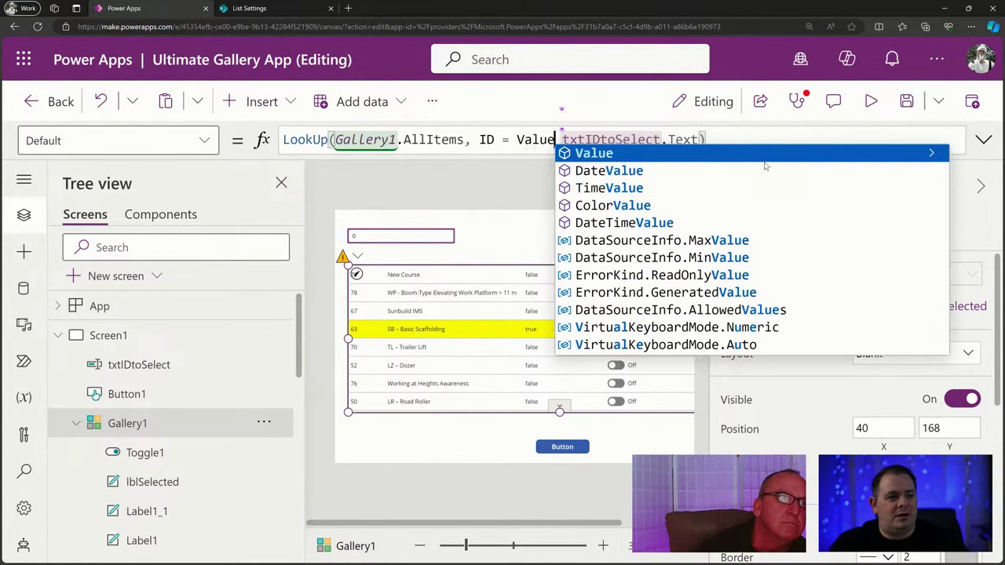
pyautogui.write('(')
pyautogui.press('End')
pyautogui.write(')')
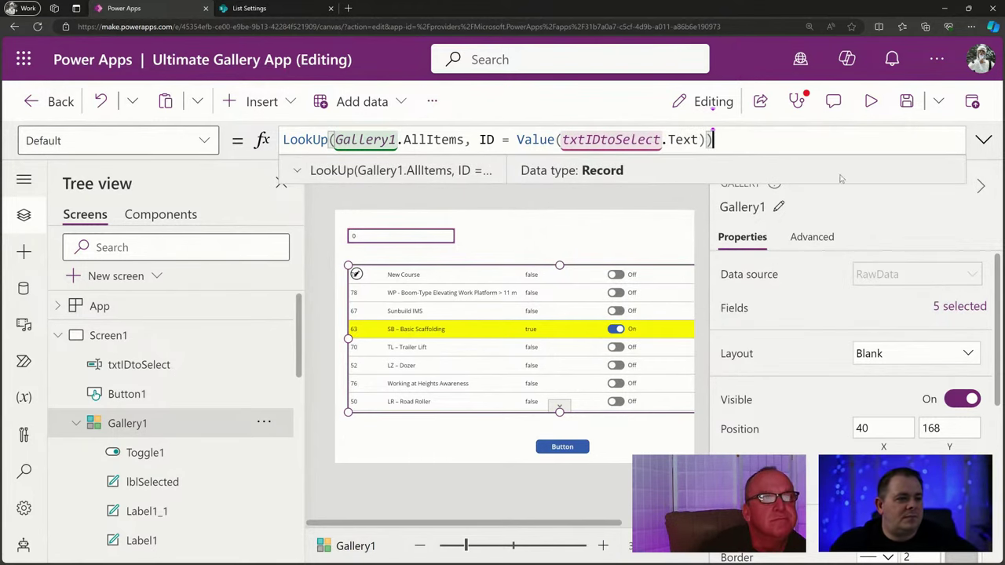
pyautogui.click(871, 103)
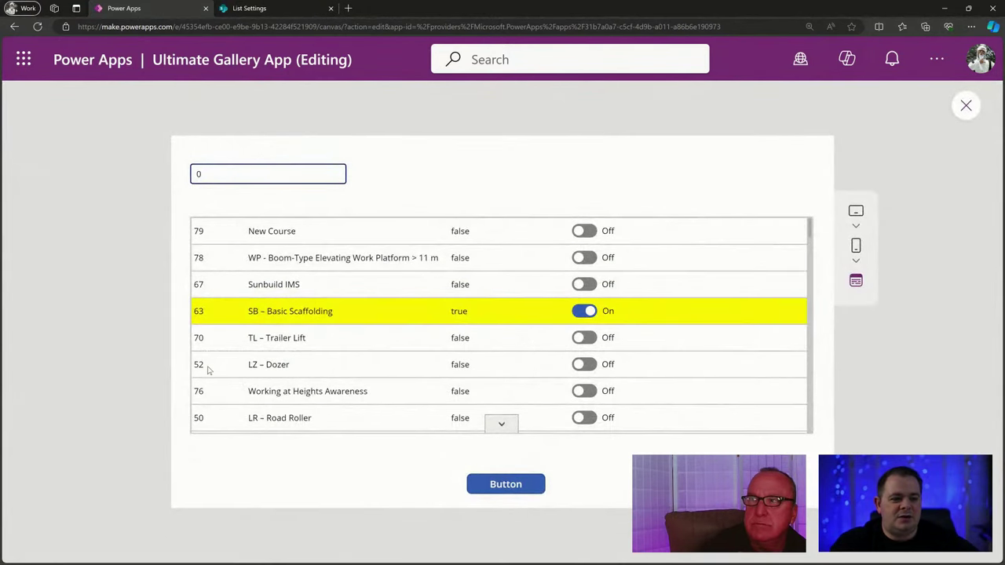
# Enter 52 in the preview's ID box, confirm row 52 LZ – Dozer highlights, then exit preview.
pyautogui.click(223, 175)
pyautogui.doubleClick(197, 175)
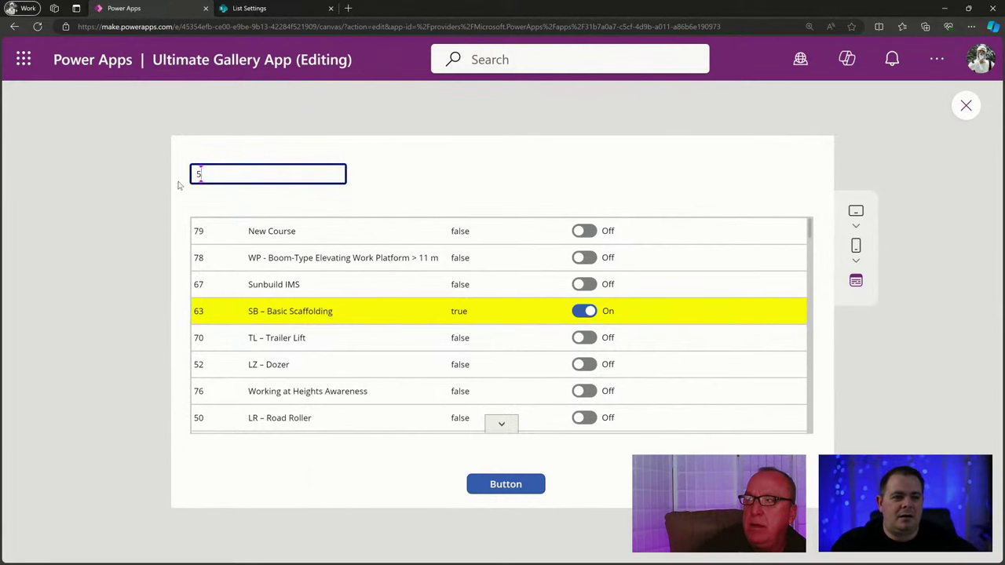
pyautogui.write('52')
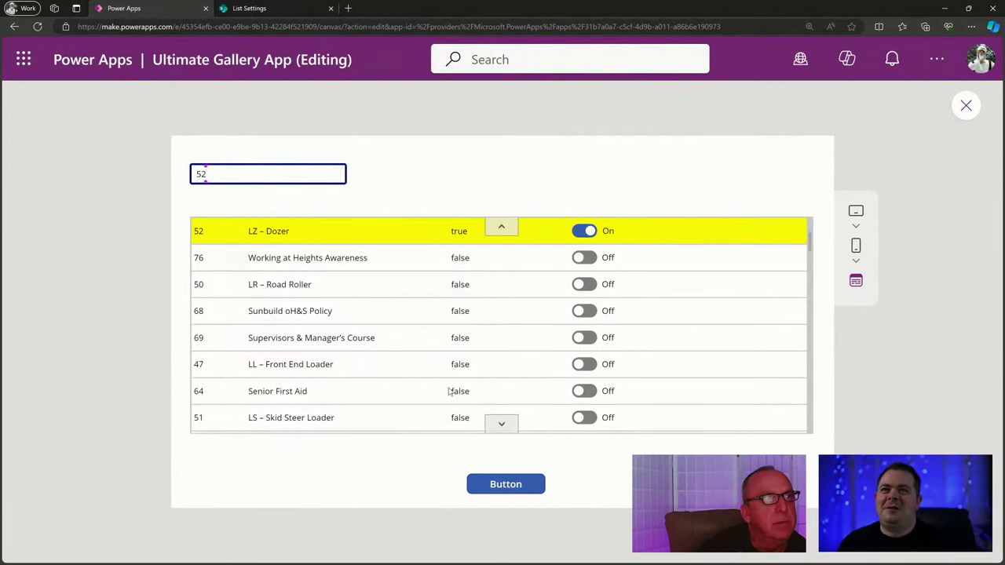
pyautogui.scroll(1, 447, 394)
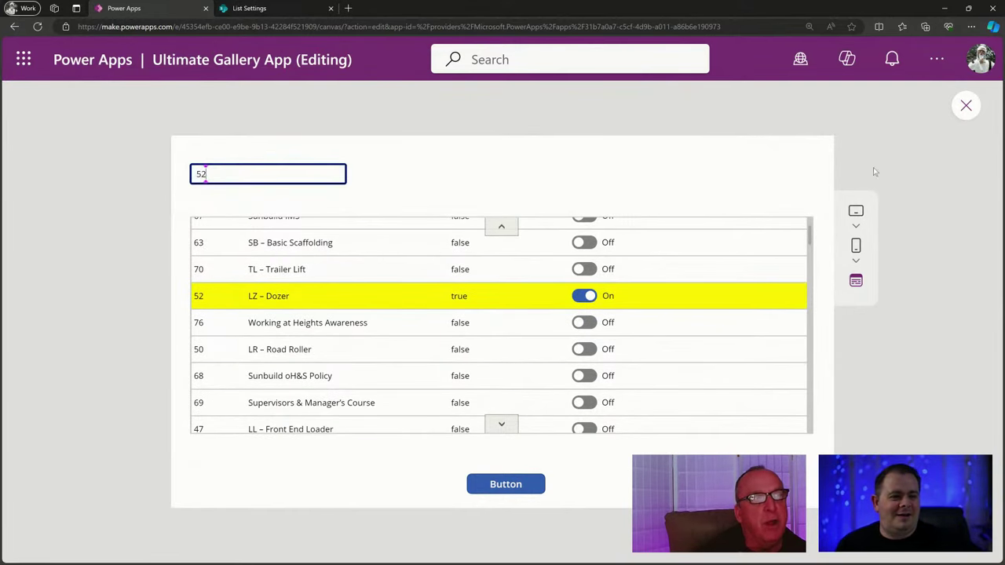
pyautogui.click(966, 105)
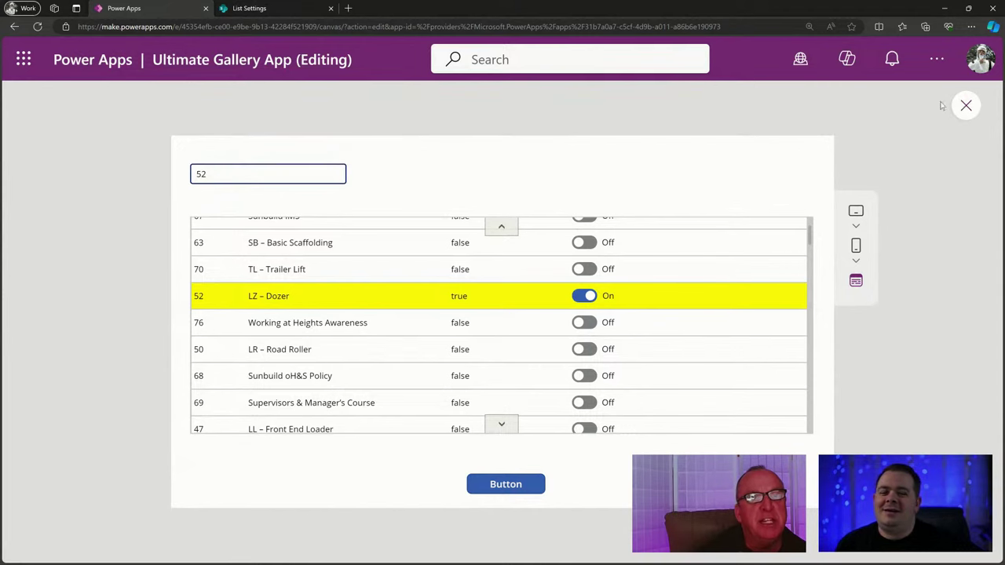
pyautogui.click(357, 240)
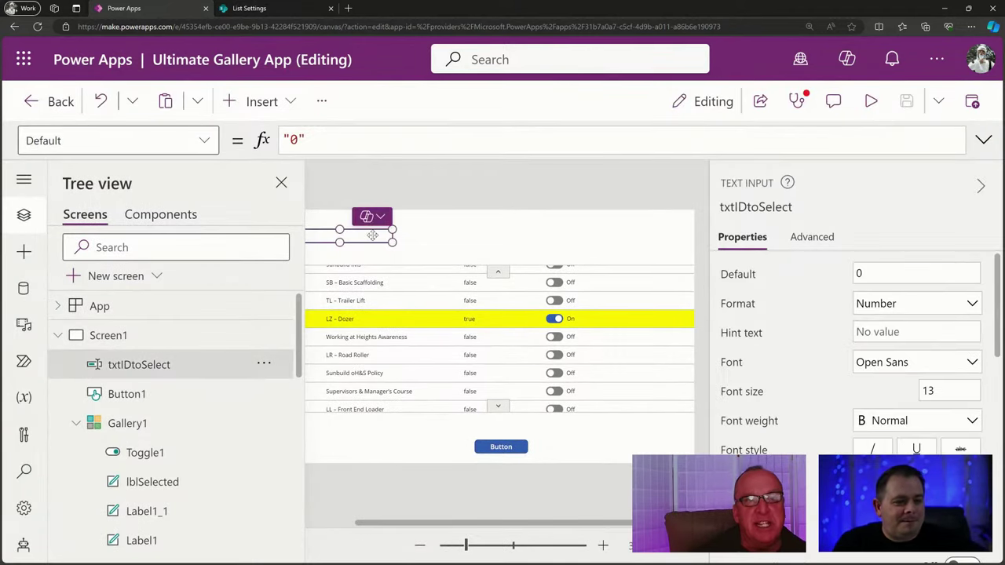
# Insert Slider1 above txtIDtoSelect, then highlight Value(txtIDtoSelect.Text) in Gallery1's Default formula.
pyautogui.click(286, 109)
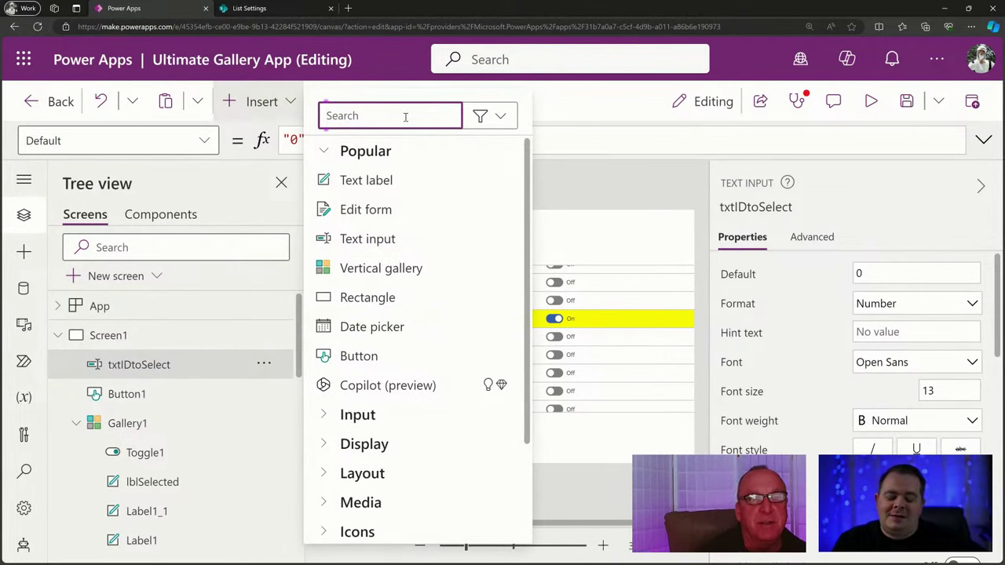
pyautogui.write('slid')
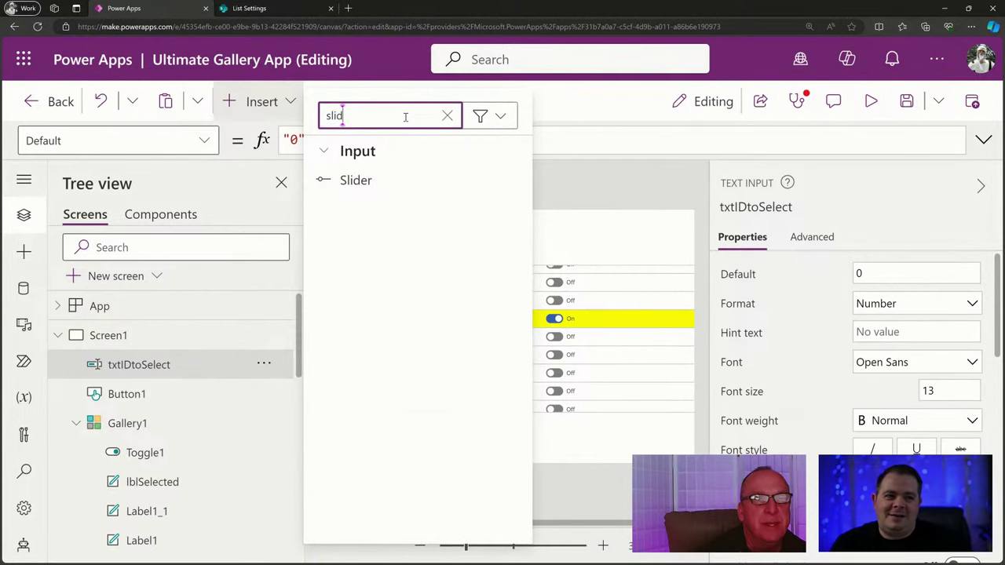
pyautogui.click(373, 183)
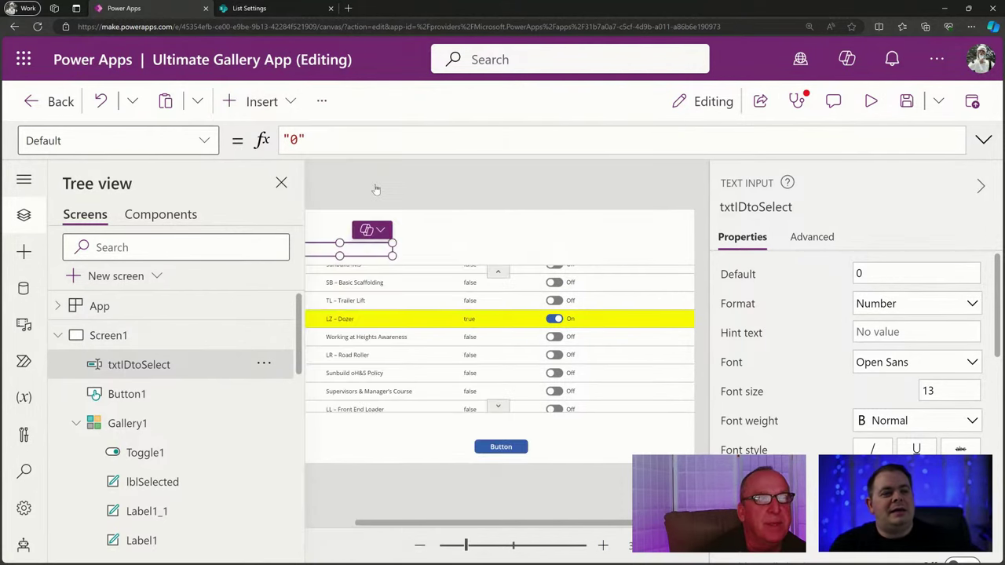
pyautogui.moveTo(376, 236); pyautogui.dragTo(386, 228)
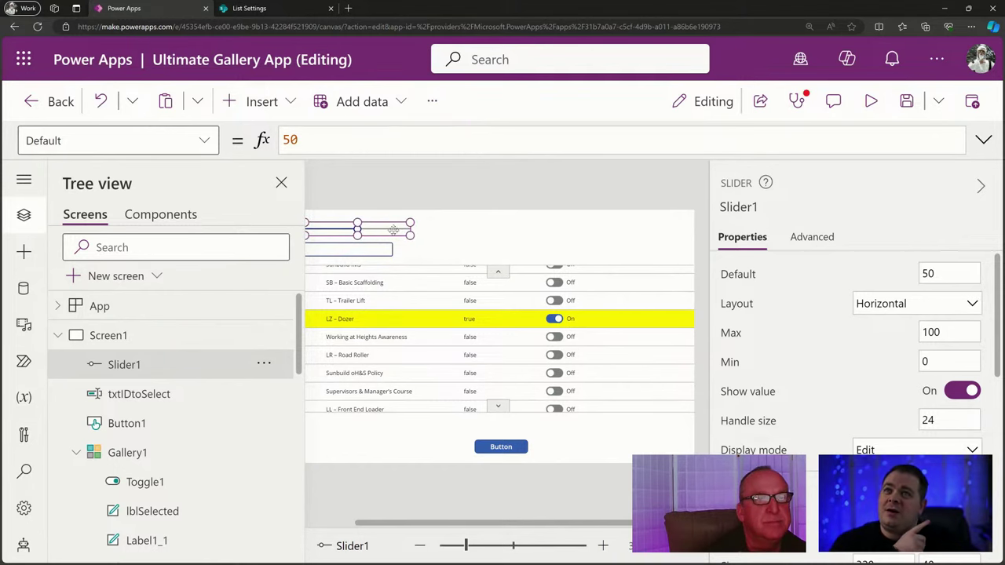
pyautogui.moveTo(510, 524); pyautogui.dragTo(377, 534)
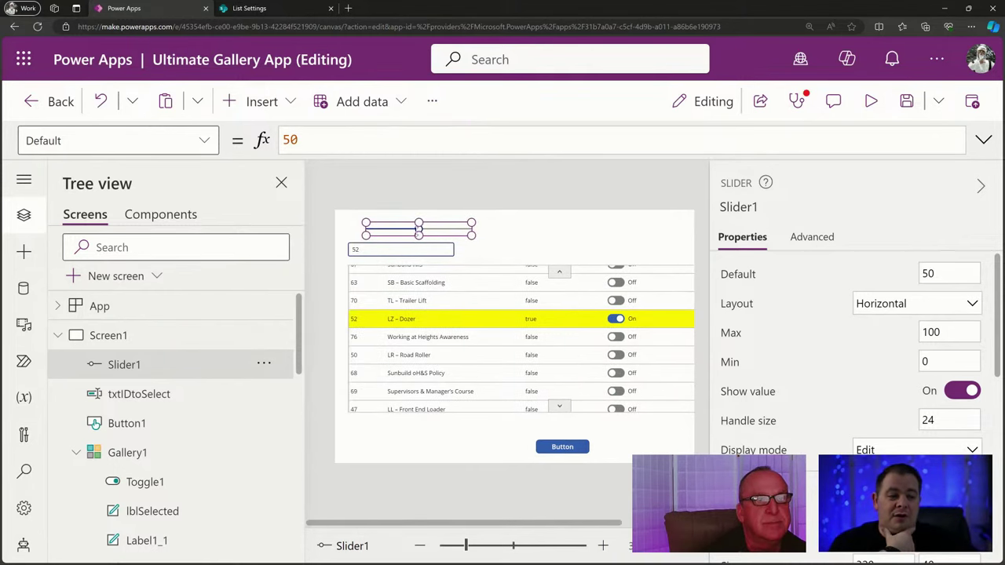
pyautogui.moveTo(444, 225); pyautogui.dragTo(427, 224)
pyautogui.click(453, 338)
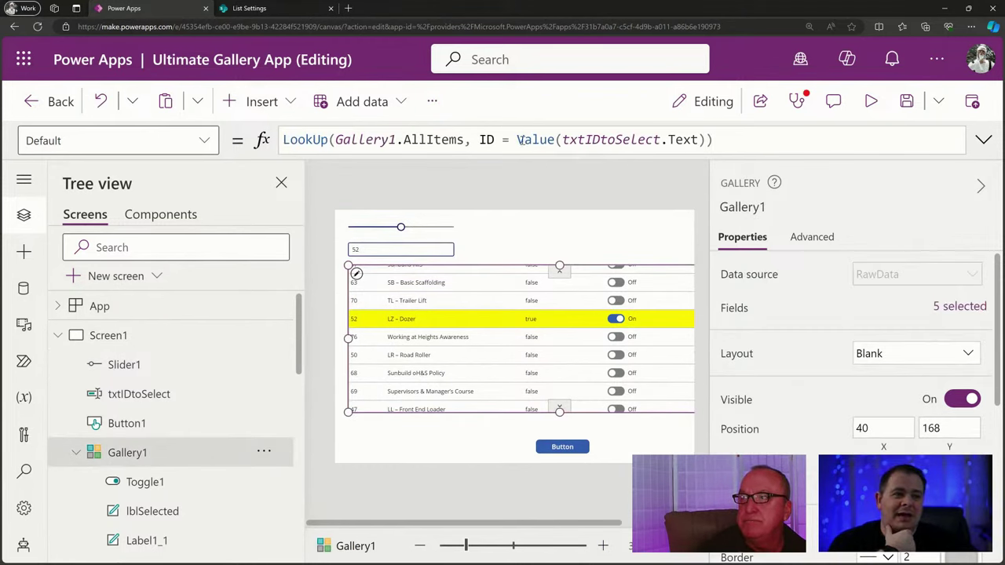
pyautogui.moveTo(513, 139); pyautogui.dragTo(708, 140)
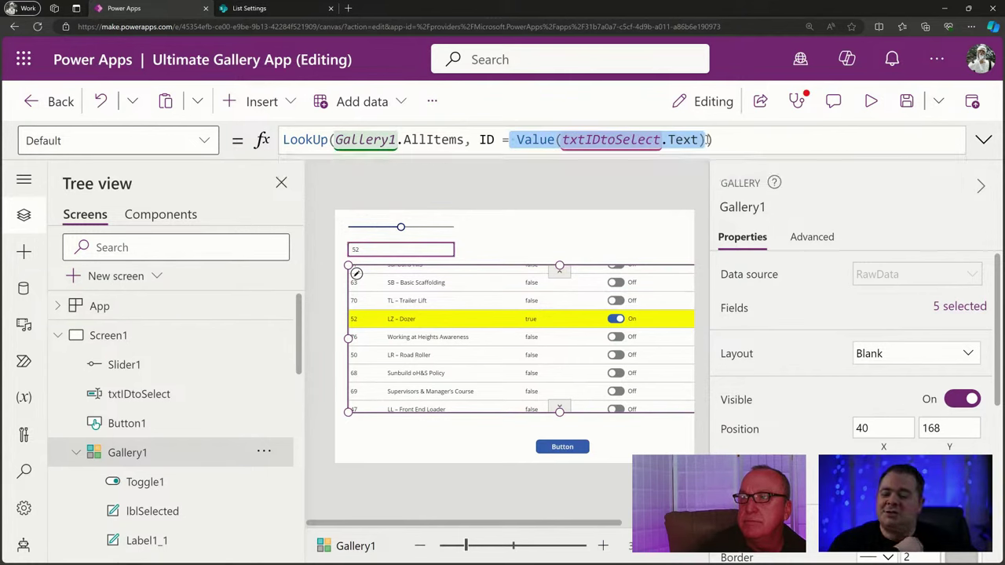
# Widen Slider1 and replace its Max of 100 with Gallery1.AllItemsCount, evaluating to 79.
pyautogui.click(429, 226)
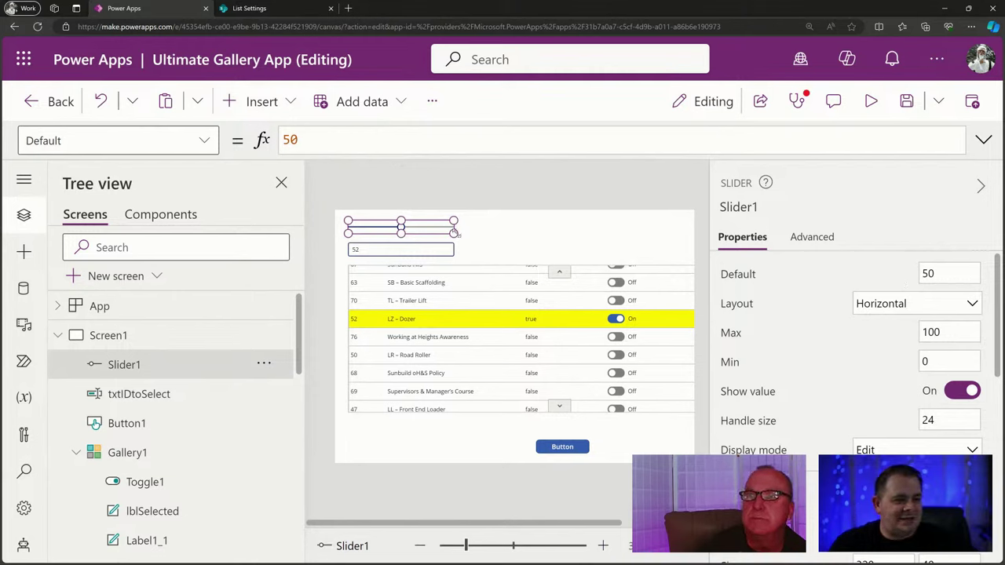
pyautogui.moveTo(454, 229); pyautogui.dragTo(652, 236)
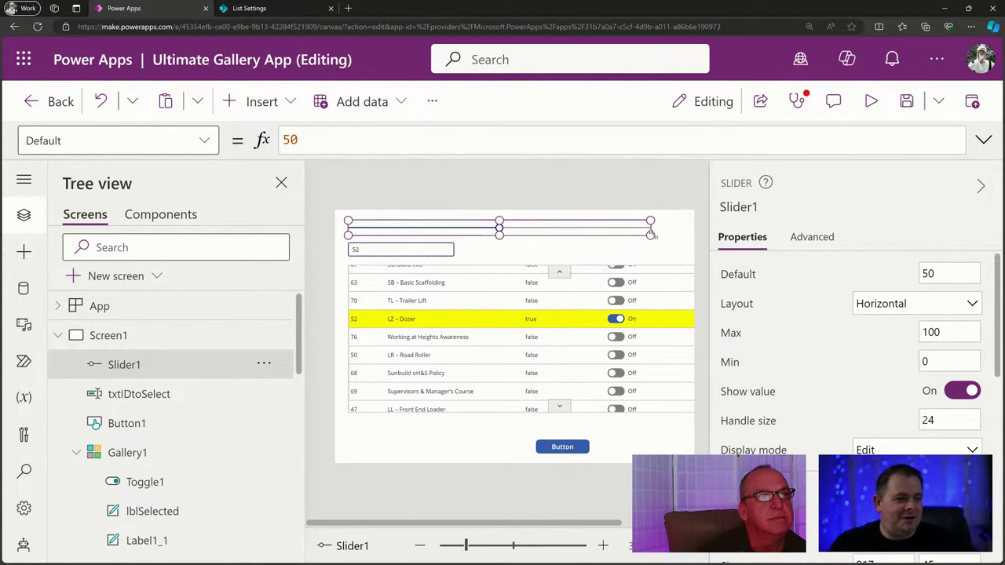
pyautogui.click(726, 333)
pyautogui.moveTo(318, 140); pyautogui.dragTo(248, 139)
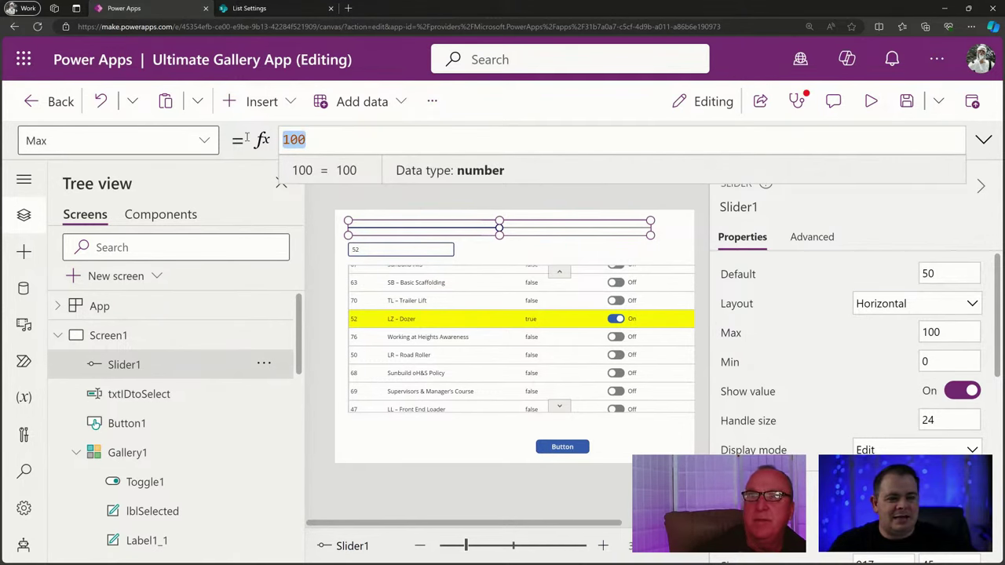
pyautogui.write('Gallery')
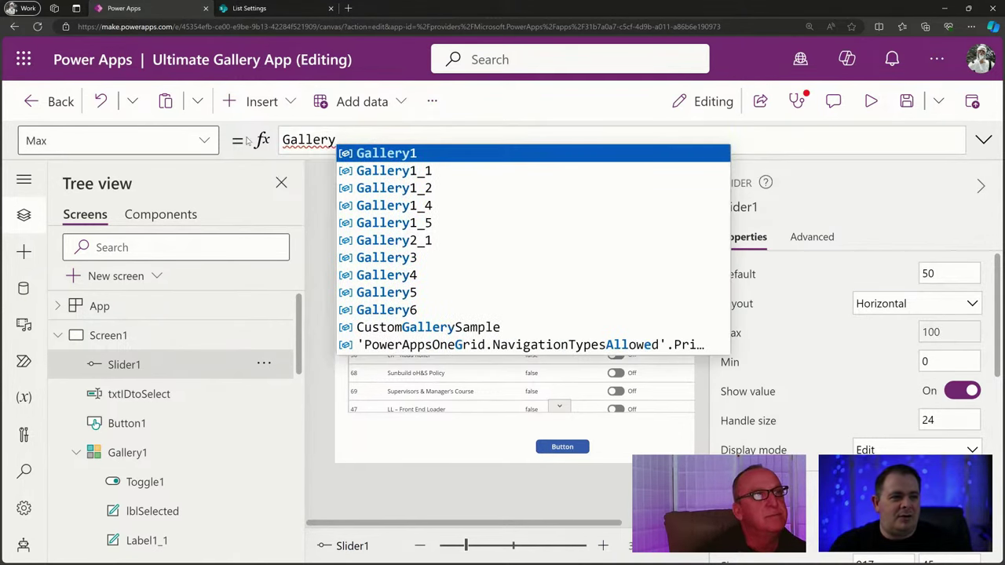
pyautogui.write('1.d')
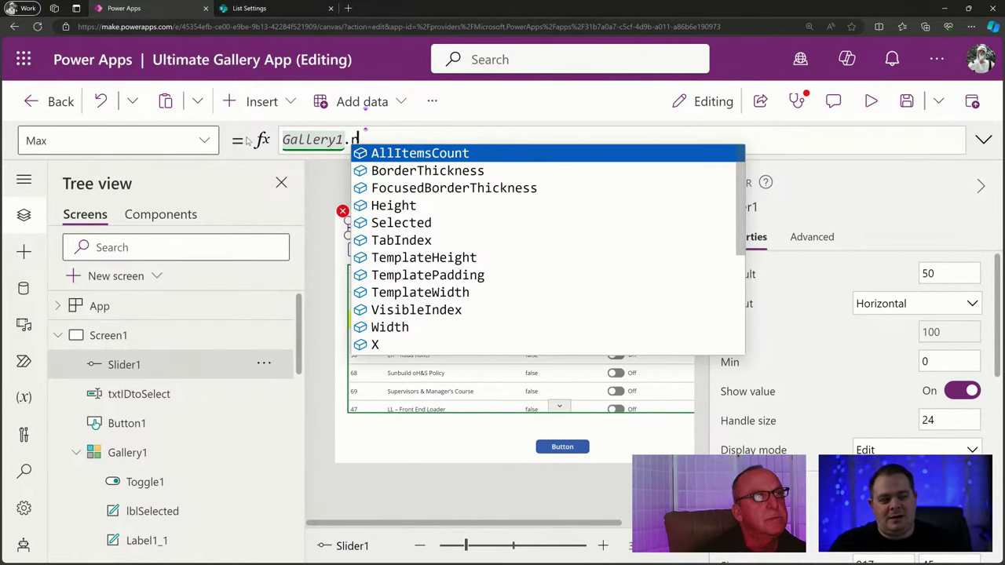
pyautogui.press('Escape')
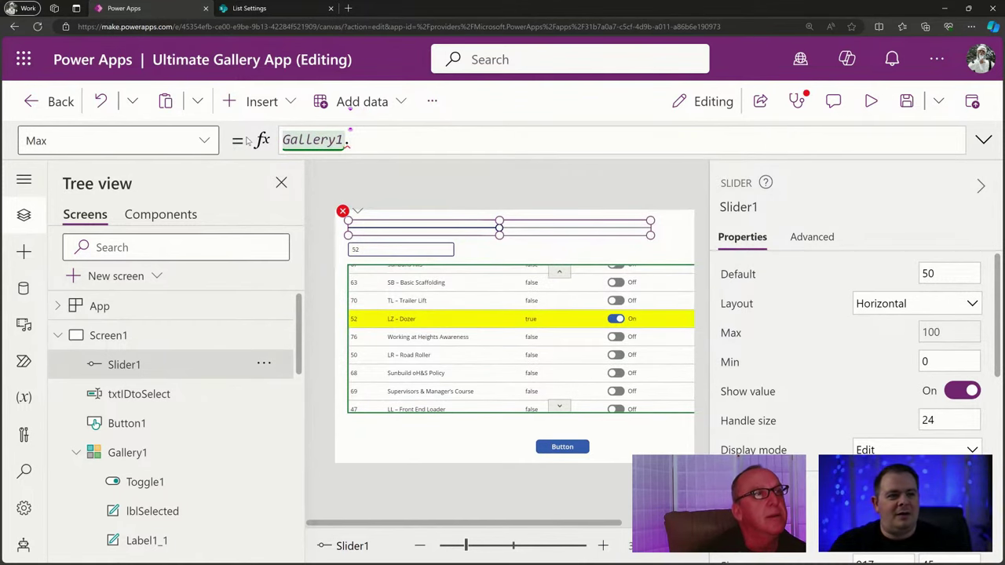
pyautogui.write('All')
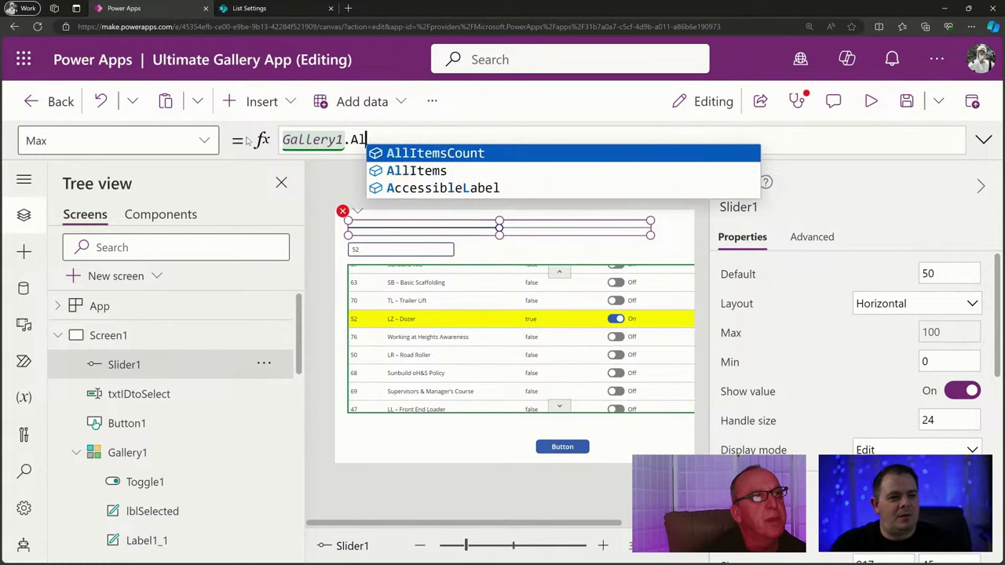
pyautogui.click(429, 154)
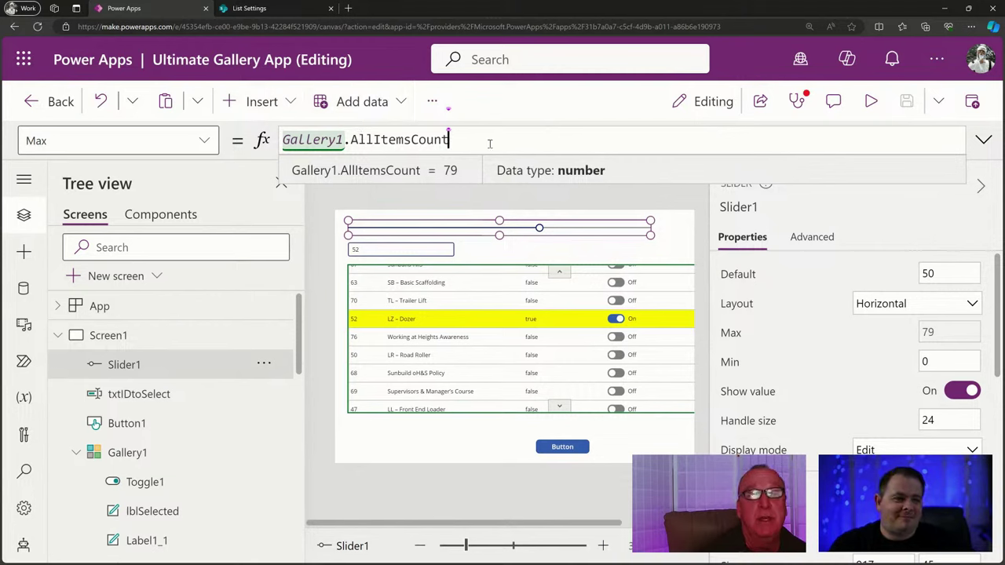
pyautogui.doubleClick(409, 140)
pyautogui.hotkey('ctrl', 'c')
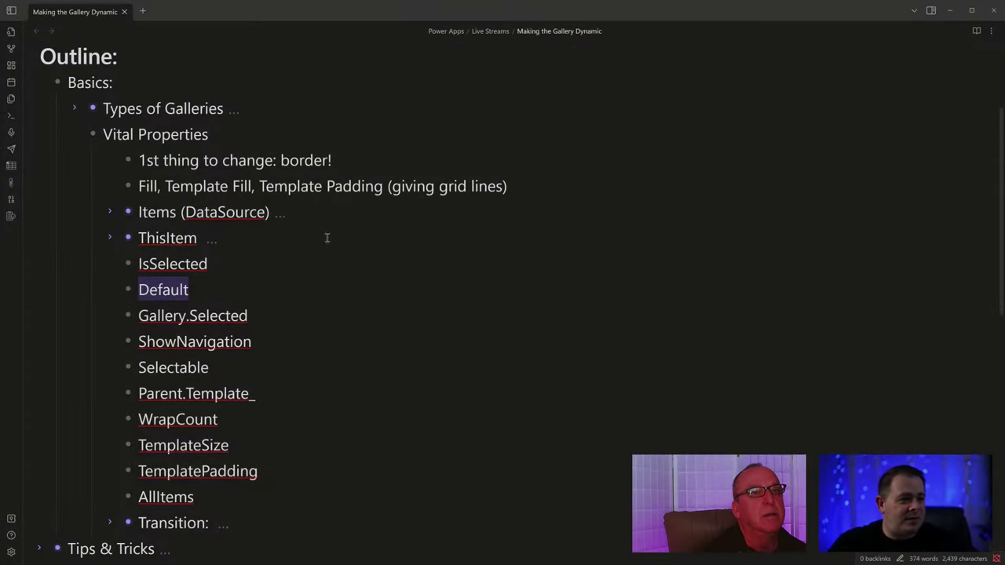
# Add an AllItemsCount bullet: 'could be used, but only going to give you the count on the *rendered* items'.
pyautogui.click(275, 276)
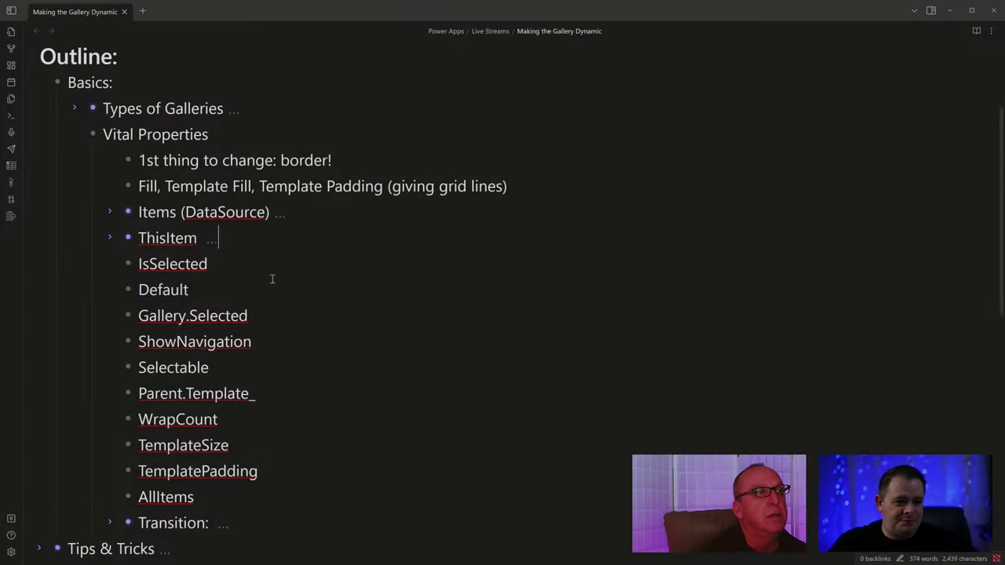
pyautogui.press('Return')
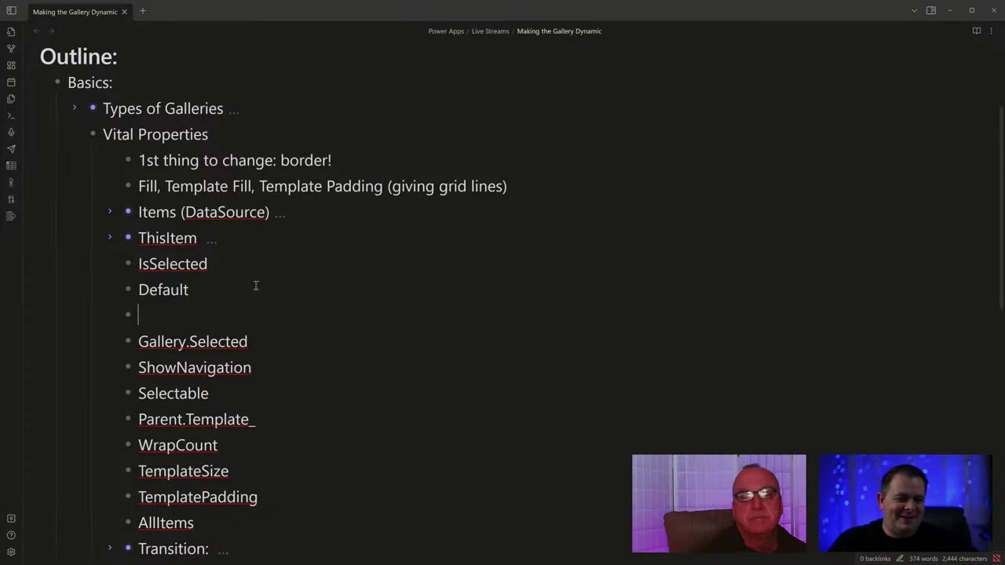
pyautogui.hotkey('ctrl', 'v')
pyautogui.write('- ')
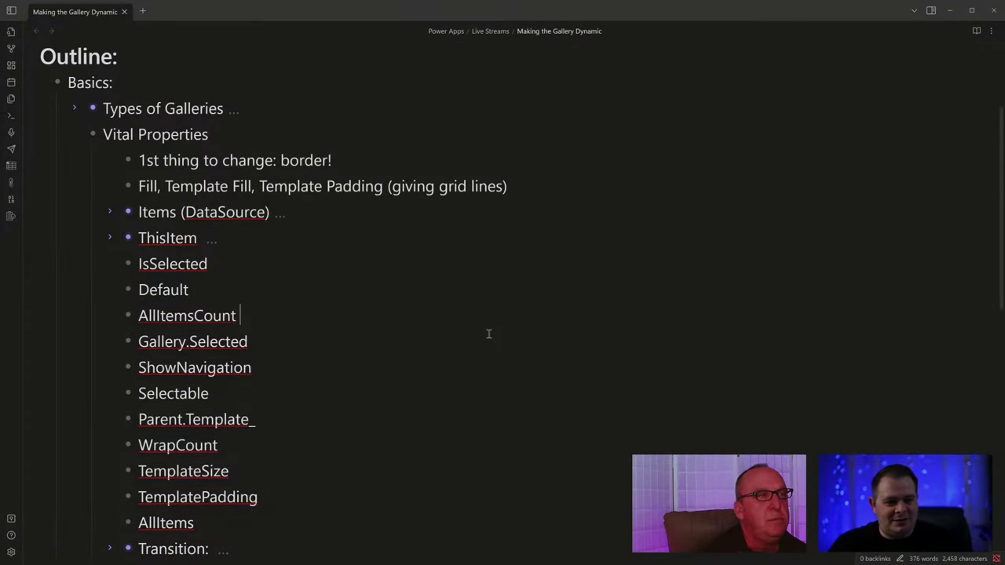
pyautogui.write('could be us')
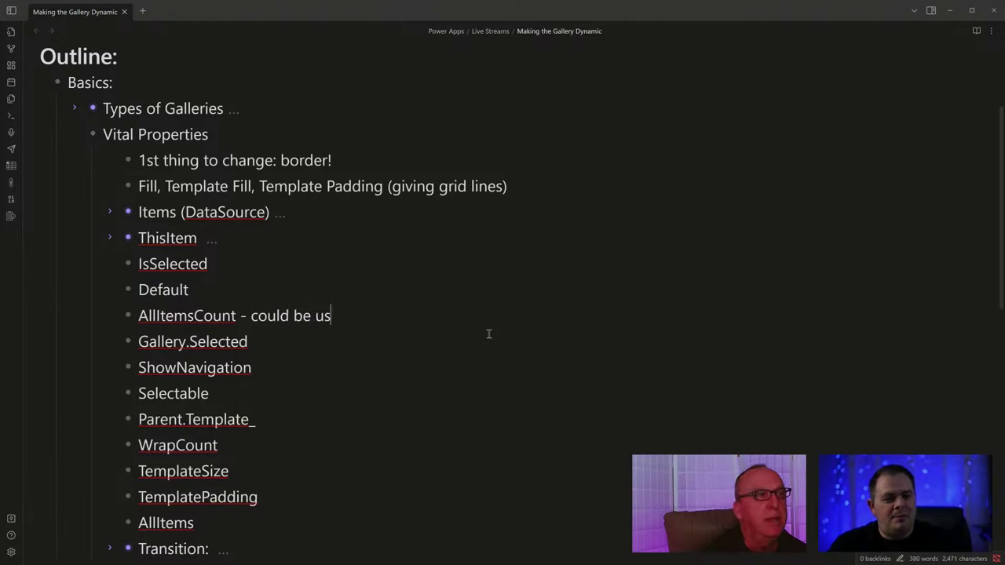
pyautogui.write('ed, but only goign to')
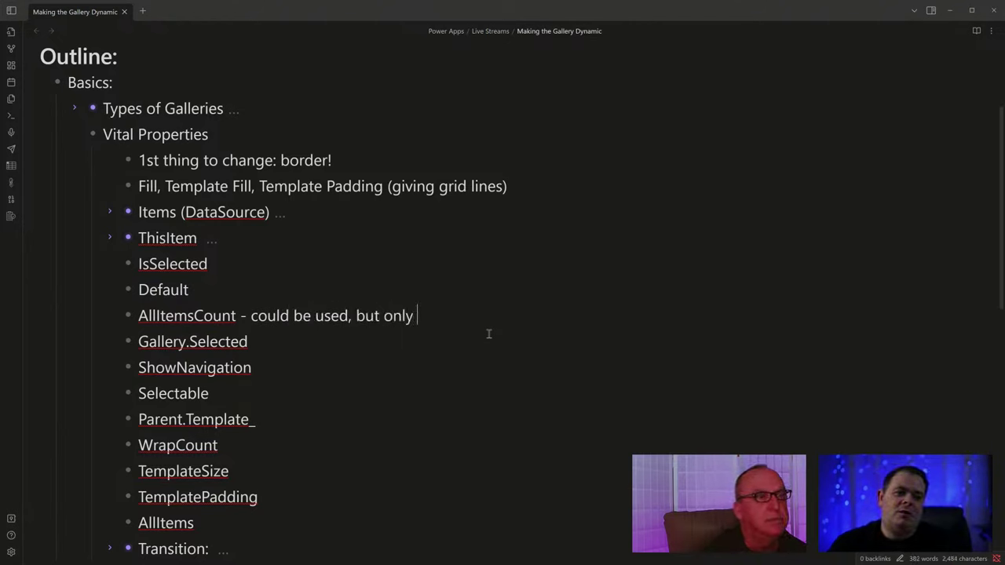
pyautogui.hotkey('ctrl', 'shift', 'Left')
pyautogui.hotkey('ctrl', 'shift', 'Left')
pyautogui.write('going')
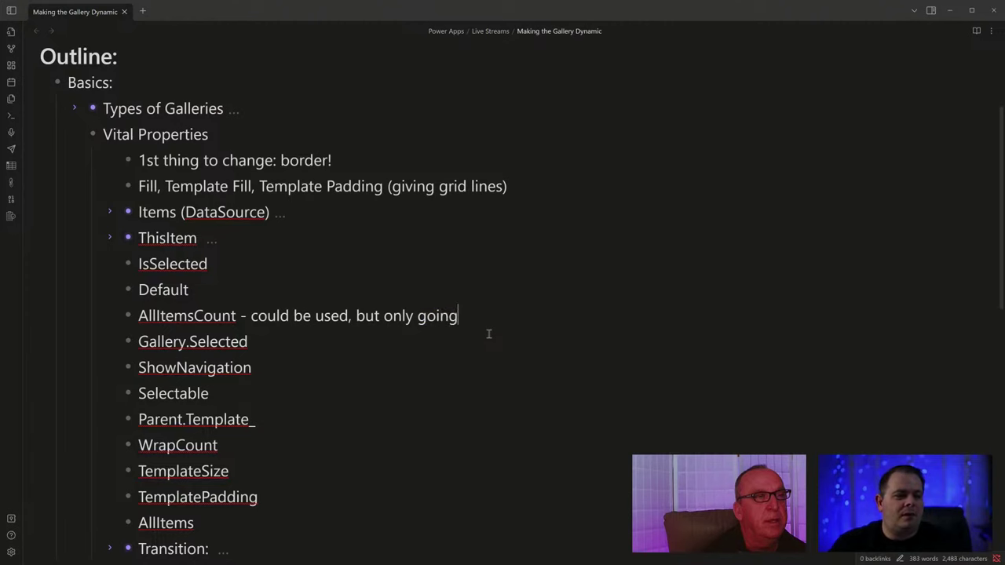
pyautogui.write(' to give you teh cou')
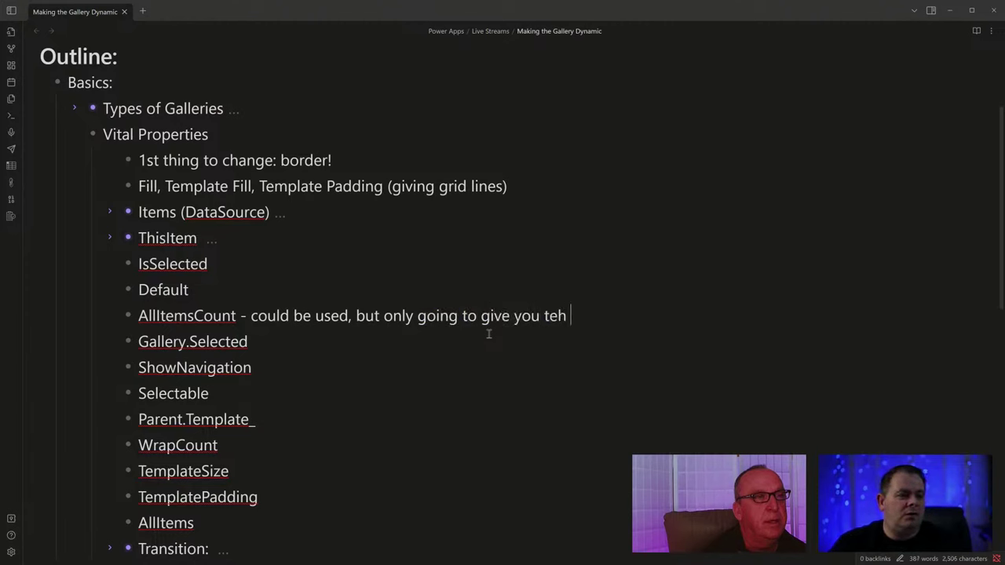
pyautogui.hotkey('ctrl', 'shift', 'Left')
pyautogui.hotkey('ctrl', 'shift', 'Left')
pyautogui.write('the count ')
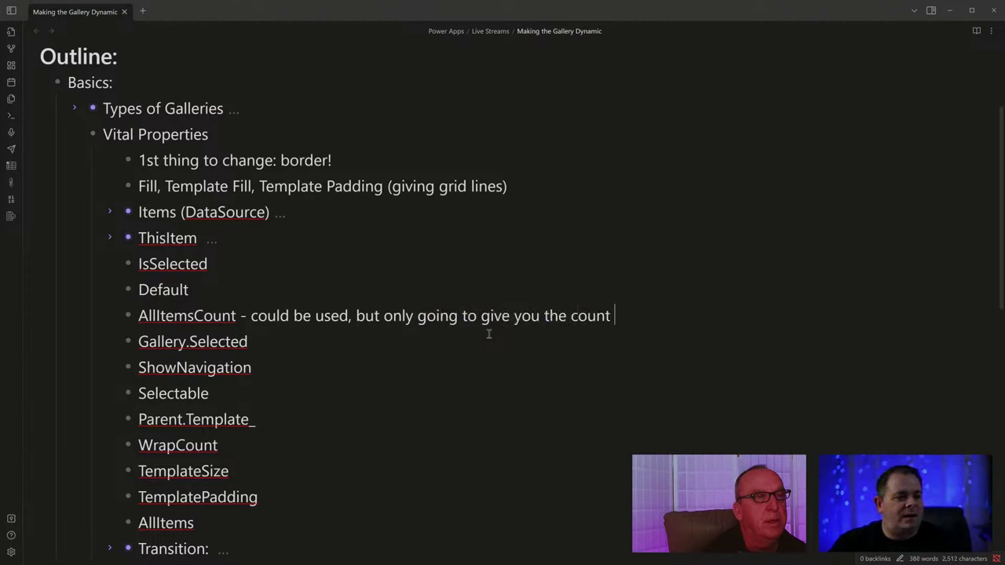
pyautogui.write('on the ')
pyautogui.write('*rendere')
pyautogui.write('d* ')
pyautogui.write('items')
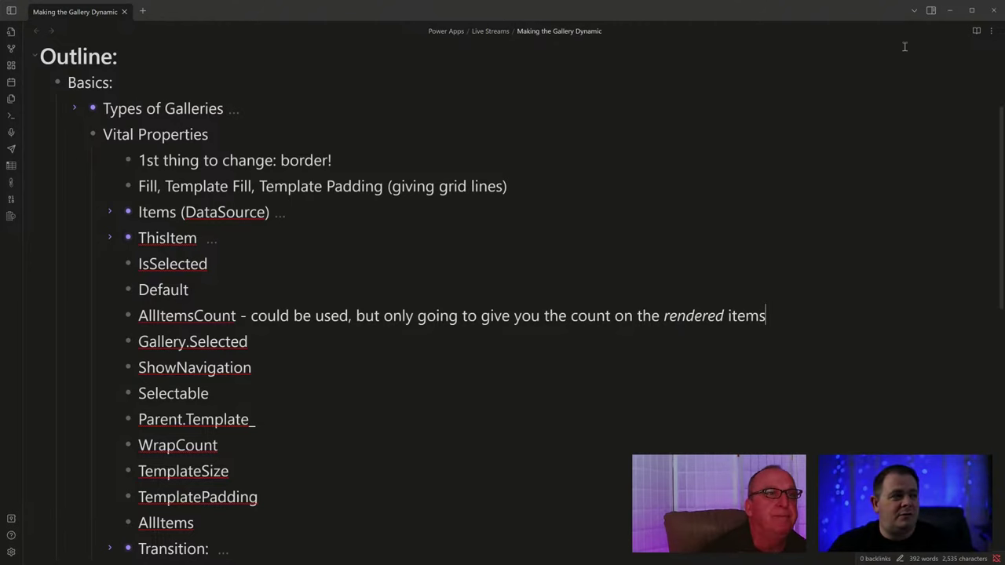
pyautogui.click(953, 11)
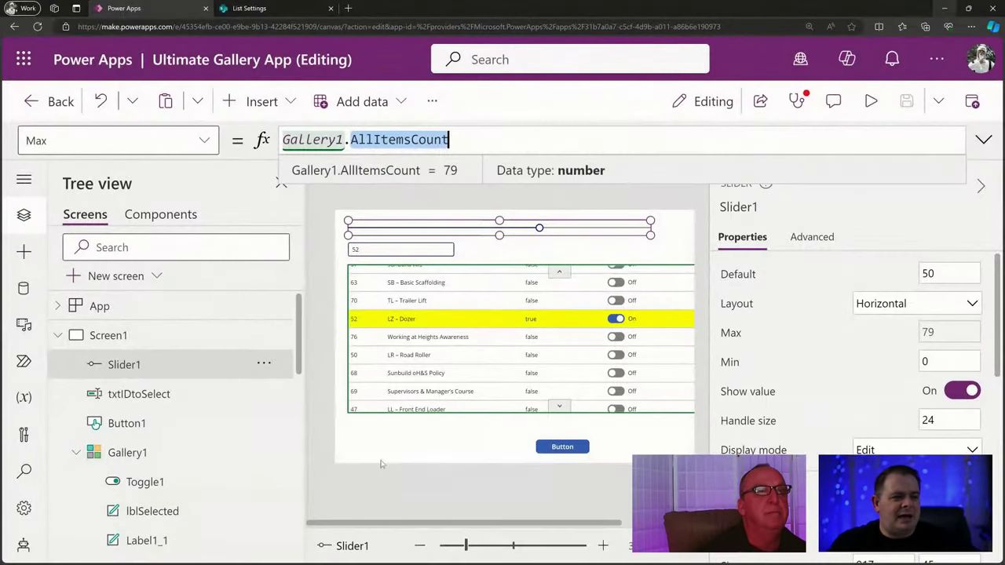
pyautogui.click(454, 338)
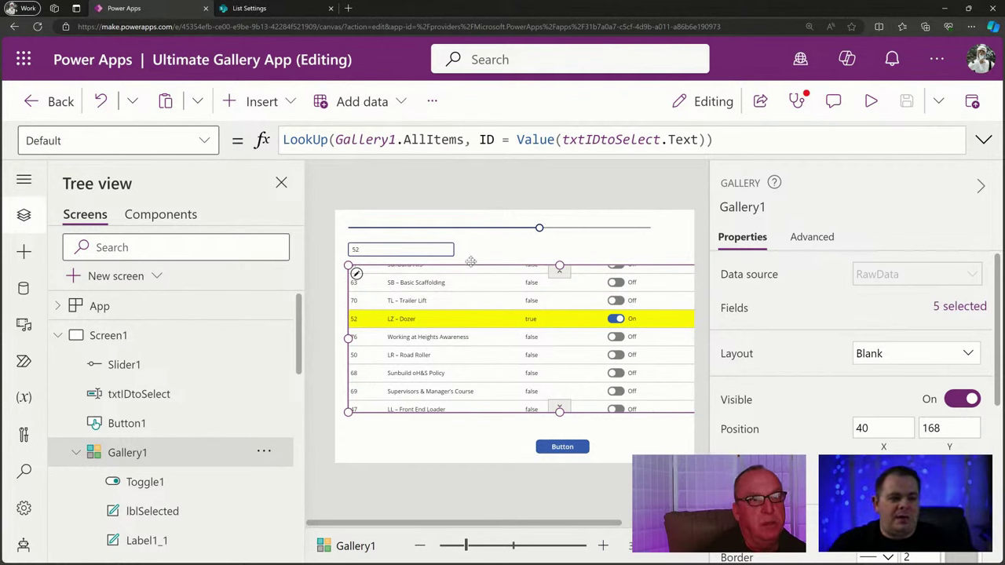
pyautogui.click(483, 234)
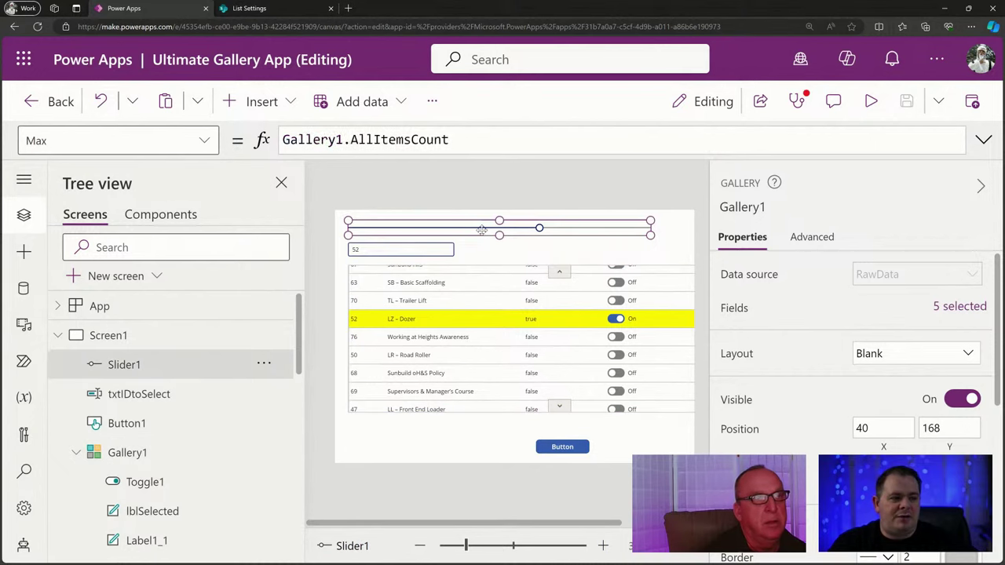
pyautogui.click(455, 139)
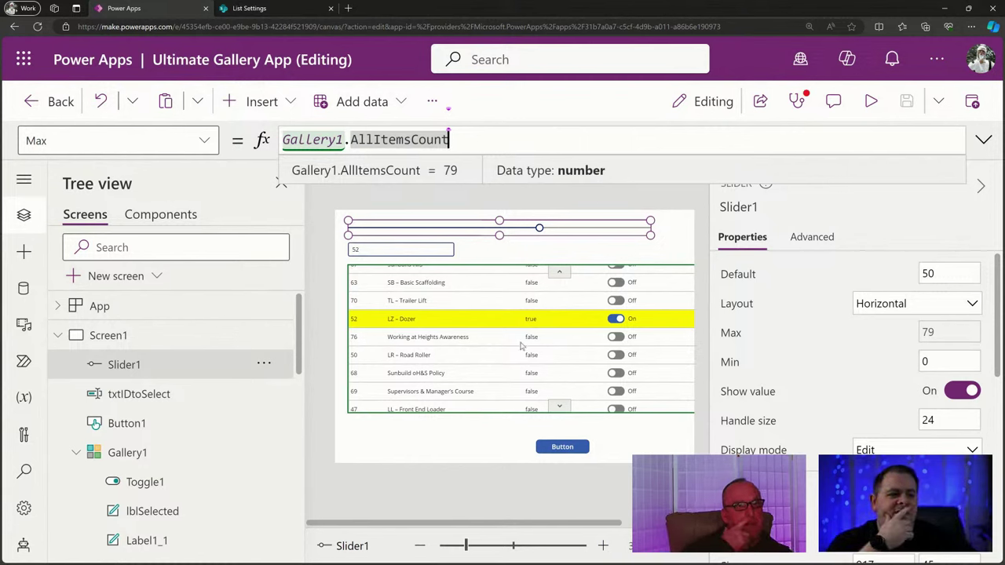
pyautogui.click(629, 385)
pyautogui.scroll(-3, 868, 423)
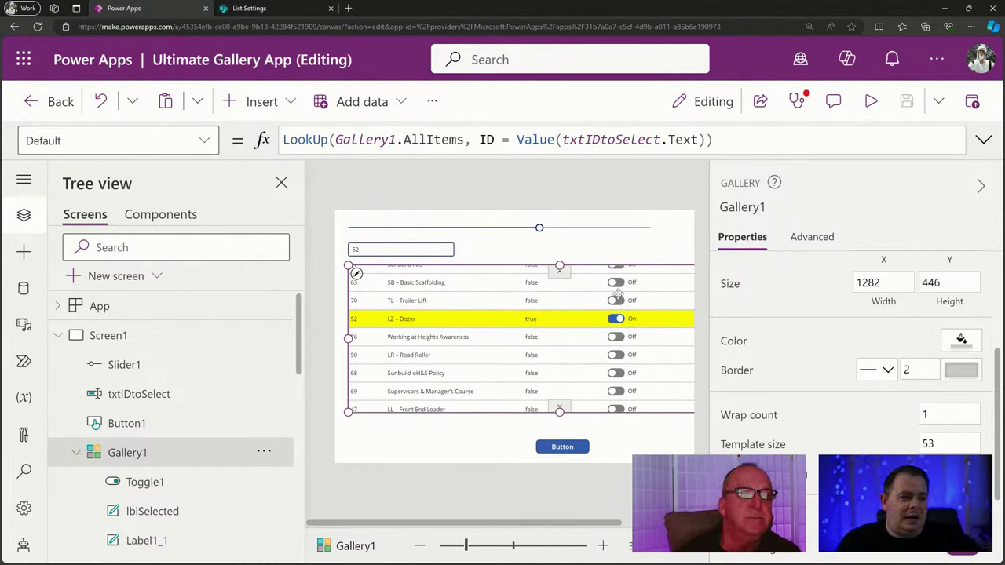
# Change Slider1's Max from Gallery1.AllItemsCount to Gallery1.ItemsCount and prefix it with 'Record'.
pyautogui.click(506, 227)
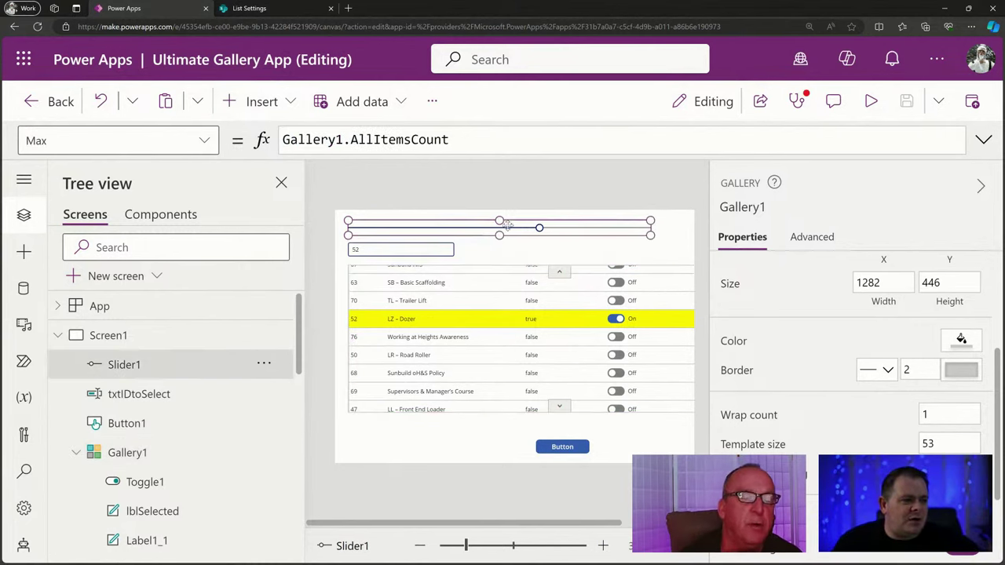
pyautogui.click(483, 139)
pyautogui.press('Home')
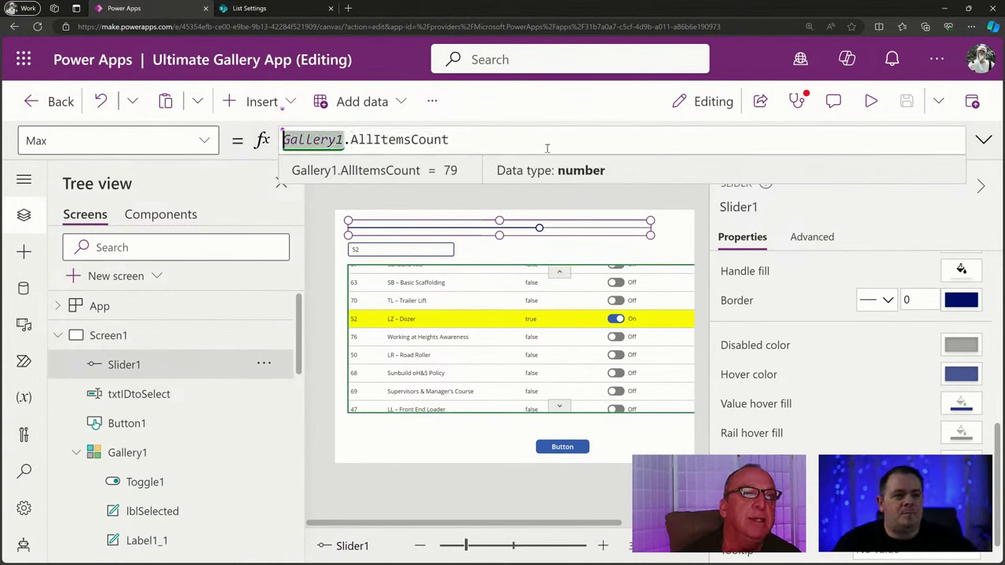
pyautogui.hotkey('ctrl', 'Right')
pyautogui.press('Right')
pyautogui.press('Delete')
pyautogui.press('Delete')
pyautogui.press('Delete')
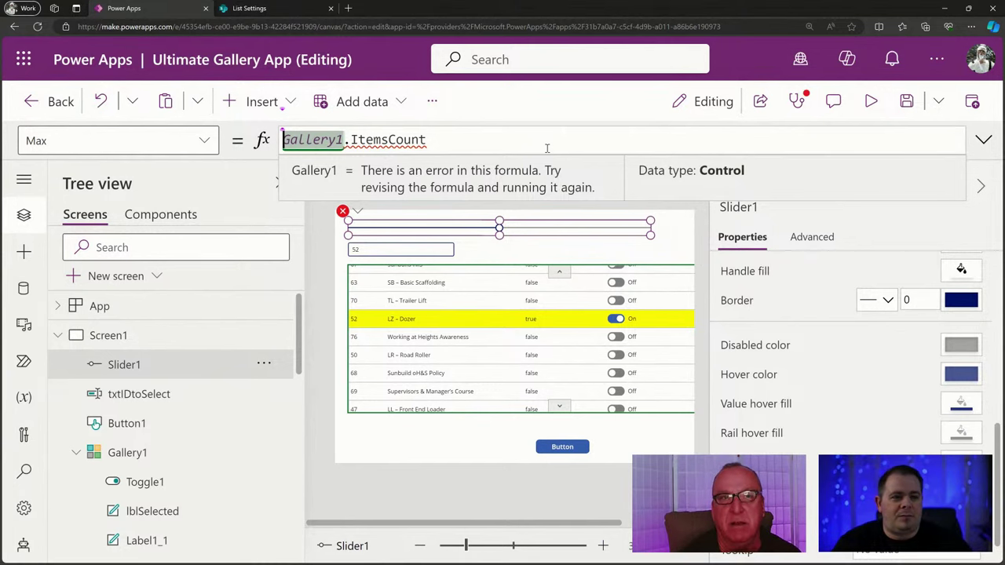
pyautogui.write('Record')
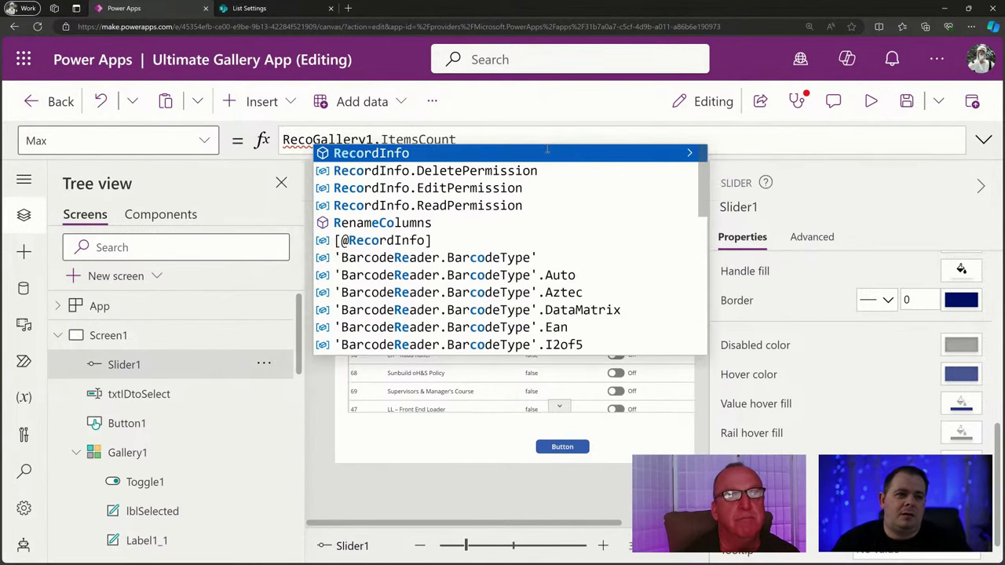
pyautogui.press('Left')
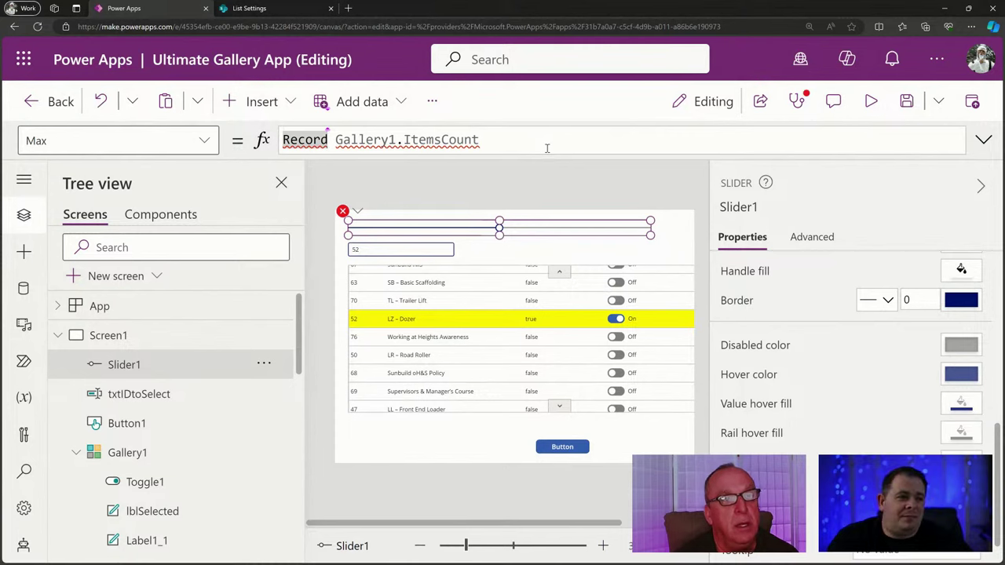
# Browse the screens in the Tree view and open Screen1_1 with its two galleries.
pyautogui.click(56, 336)
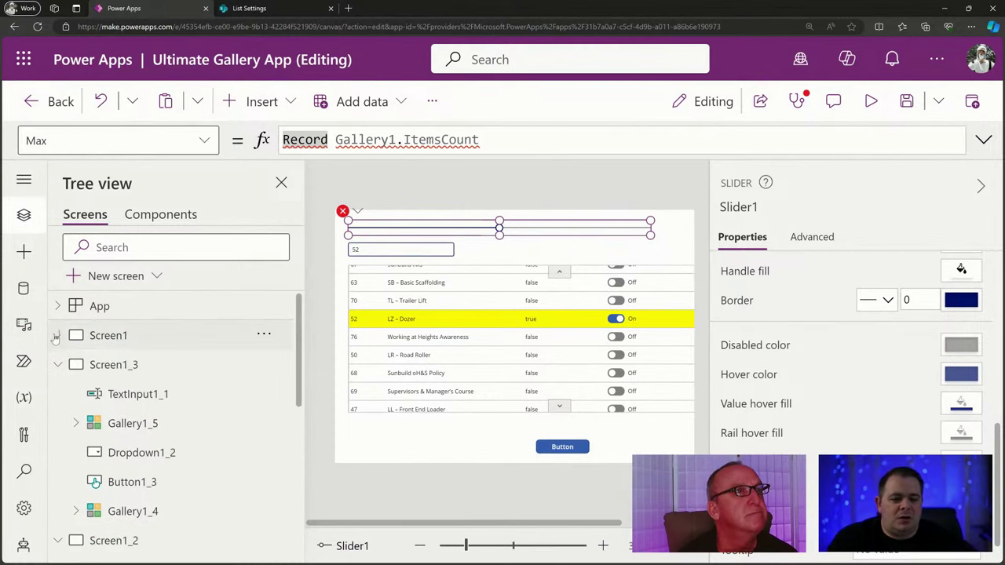
pyautogui.click(170, 366)
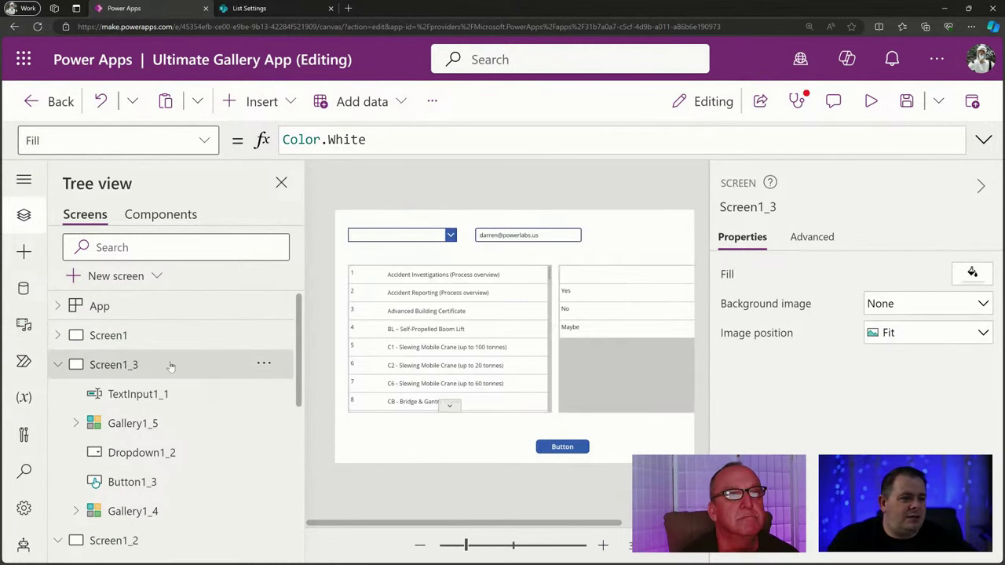
pyautogui.click(57, 364)
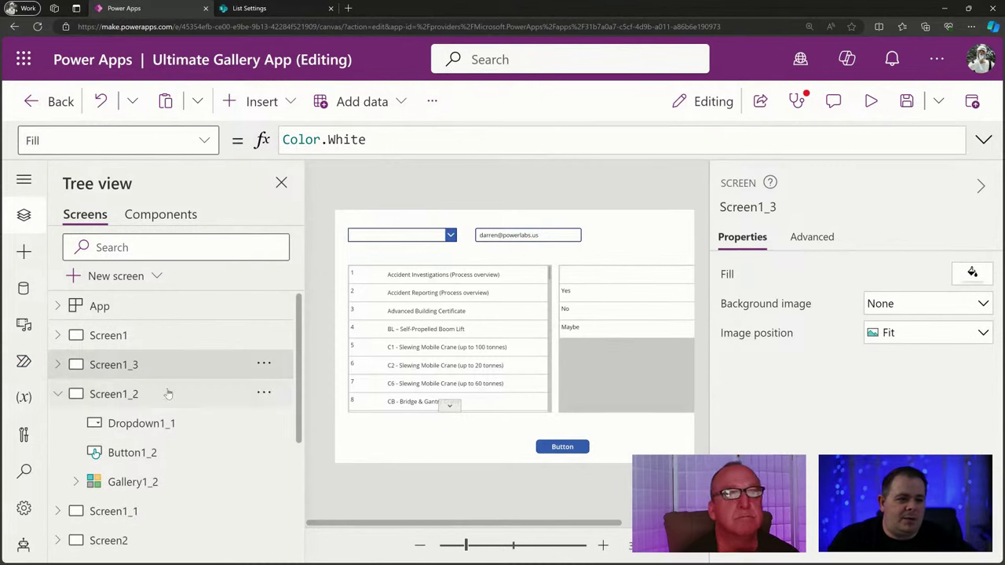
pyautogui.click(168, 393)
pyautogui.click(58, 394)
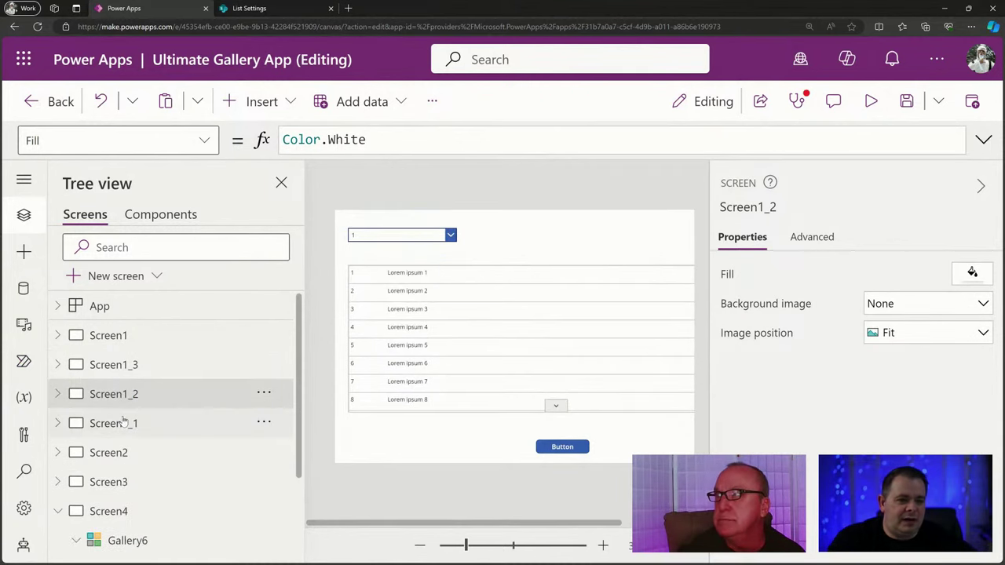
pyautogui.click(123, 423)
# Move Gallery1_1 down and place a new text label just above it.
pyautogui.click(484, 270)
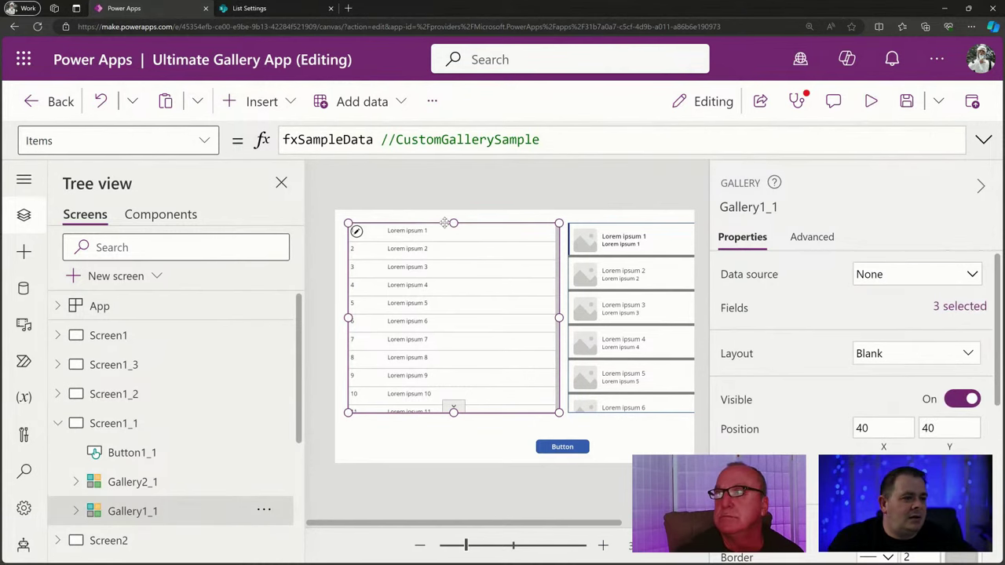
pyautogui.moveTo(454, 223); pyautogui.dragTo(453, 248)
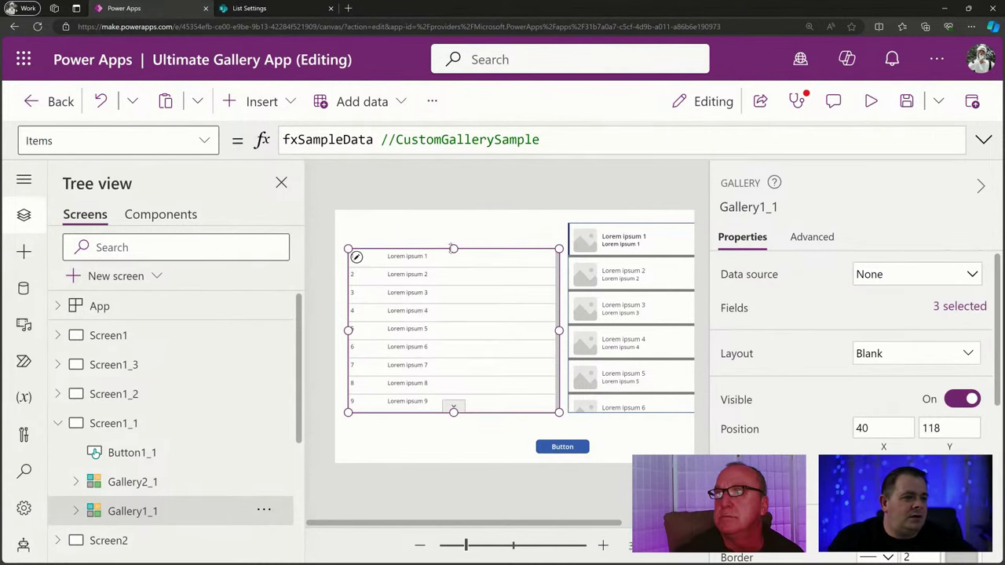
pyautogui.click(260, 102)
pyautogui.click(377, 180)
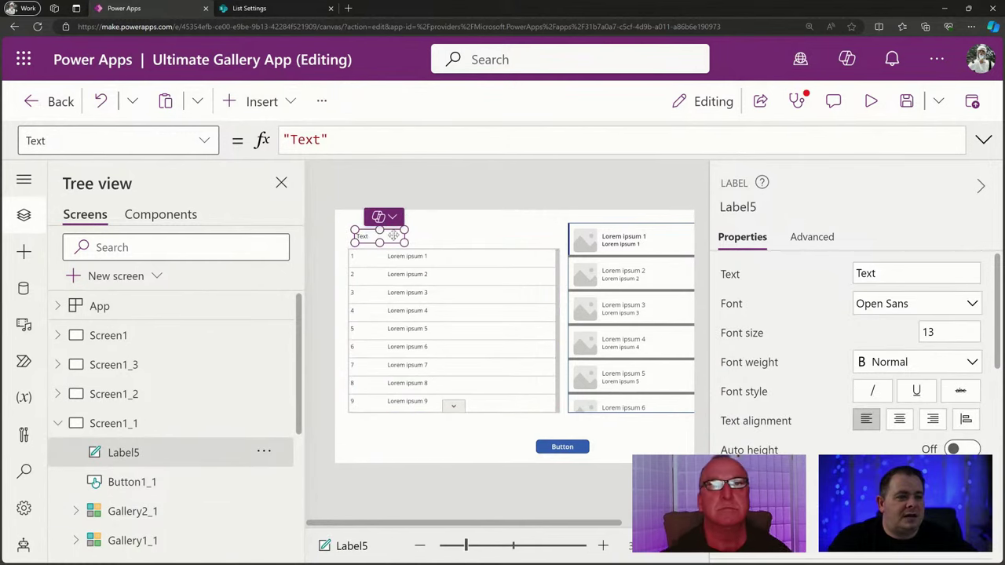
pyautogui.moveTo(385, 236); pyautogui.dragTo(378, 230)
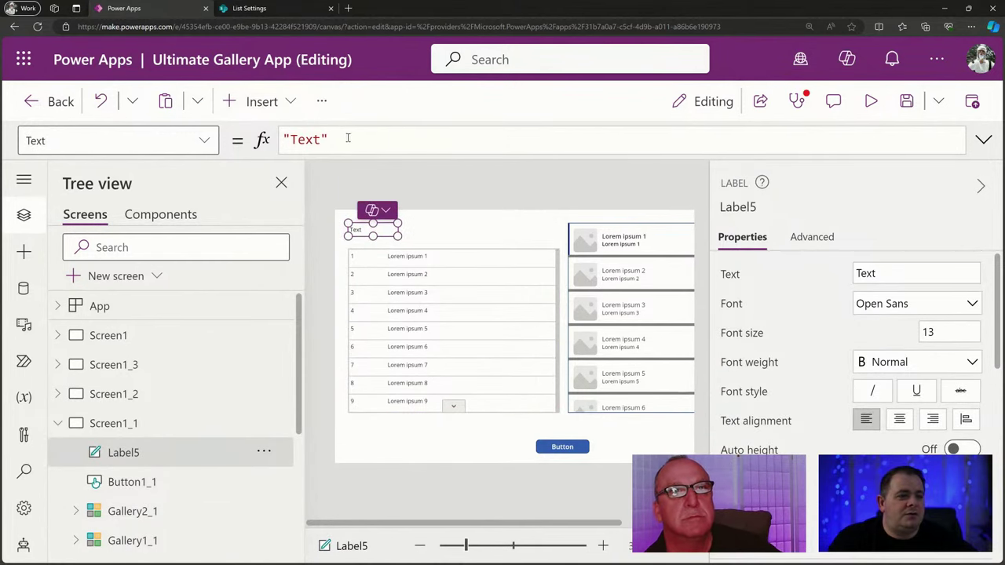
pyautogui.moveTo(348, 138); pyautogui.dragTo(283, 140)
# Set the label's Text to Gallery1_1.AllItemsCount so it displays 5000.
pyautogui.click(447, 364)
pyautogui.click(754, 205)
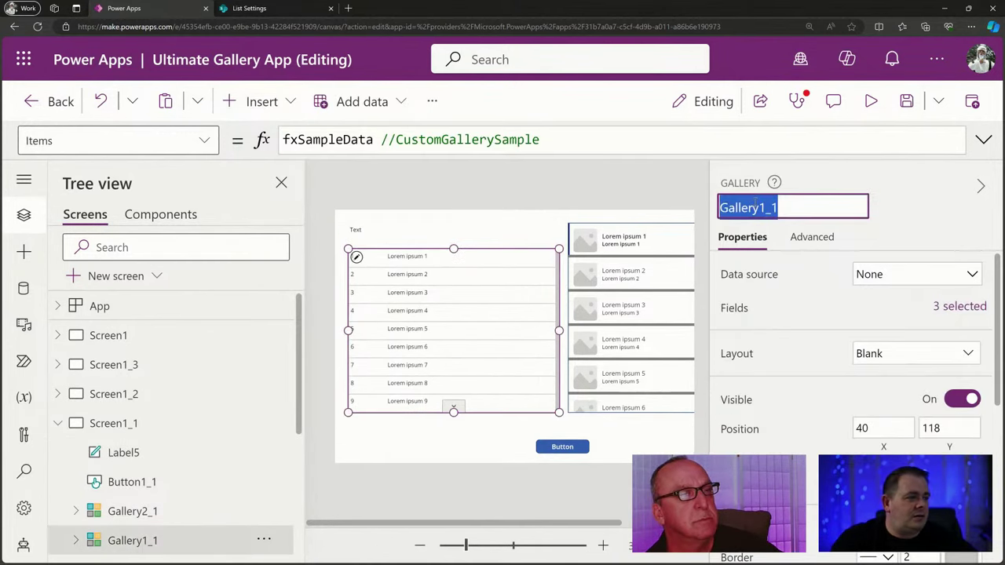
pyautogui.hotkey('ctrl', 'c')
pyautogui.click(357, 232)
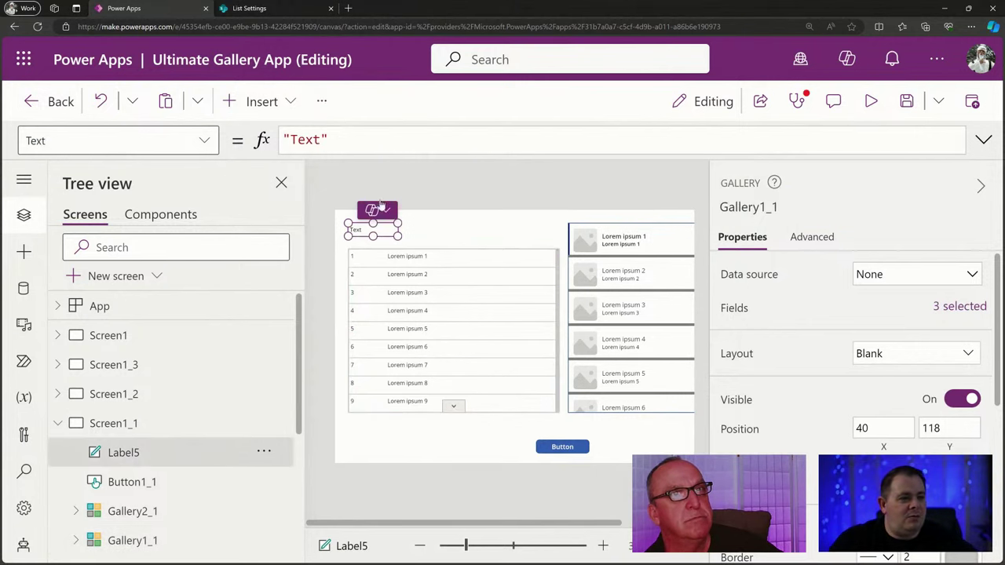
pyautogui.moveTo(337, 140); pyautogui.dragTo(212, 161)
pyautogui.hotkey('ctrl', 'v')
pyautogui.write('.A')
pyautogui.press('Down')
pyautogui.press('Down')
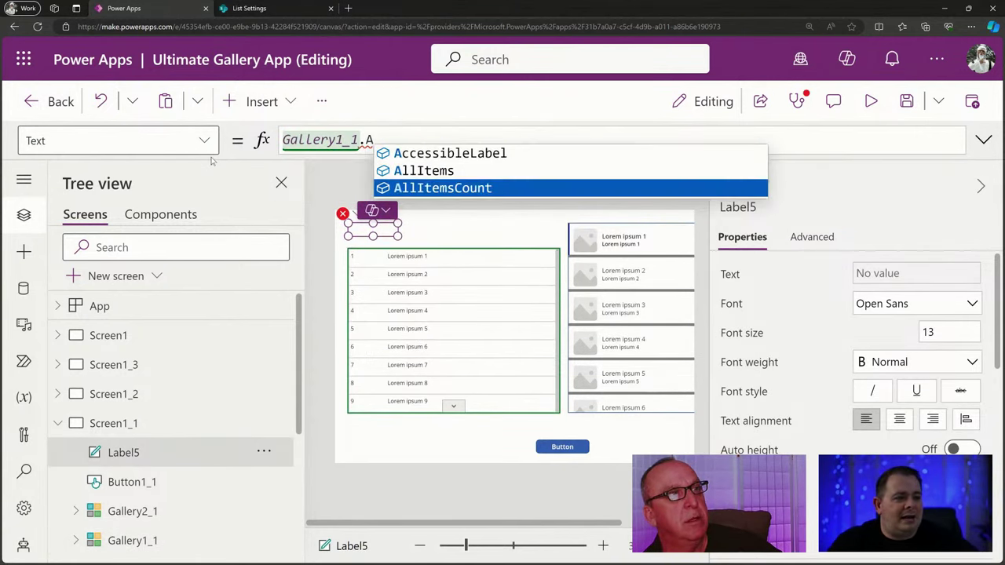
pyautogui.press('Tab')
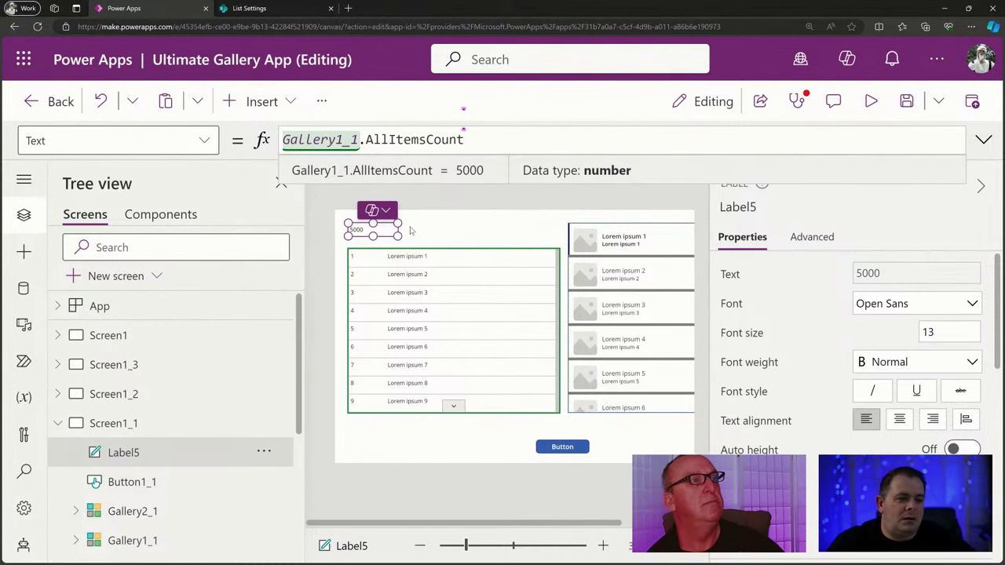
pyautogui.click(536, 234)
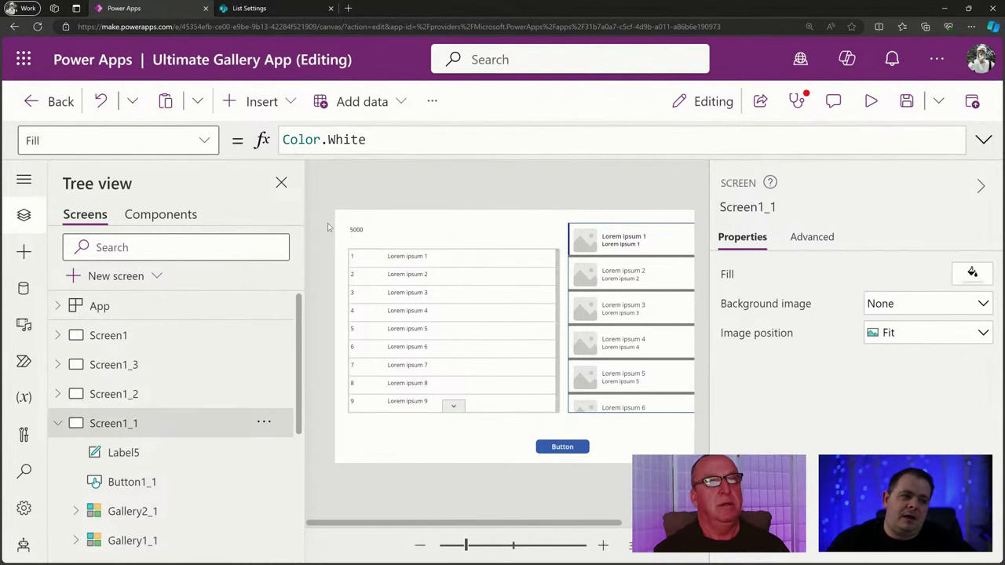
# Preview the app, scroll the left gallery down to row 5000, Lorem ipsum 5000, then exit preview.
pyautogui.click(358, 233)
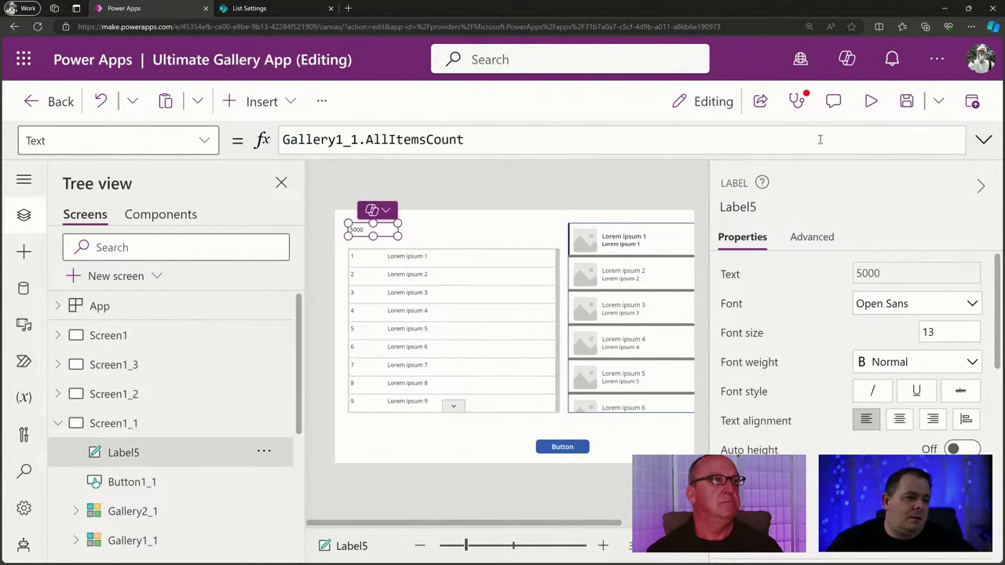
pyautogui.click(871, 102)
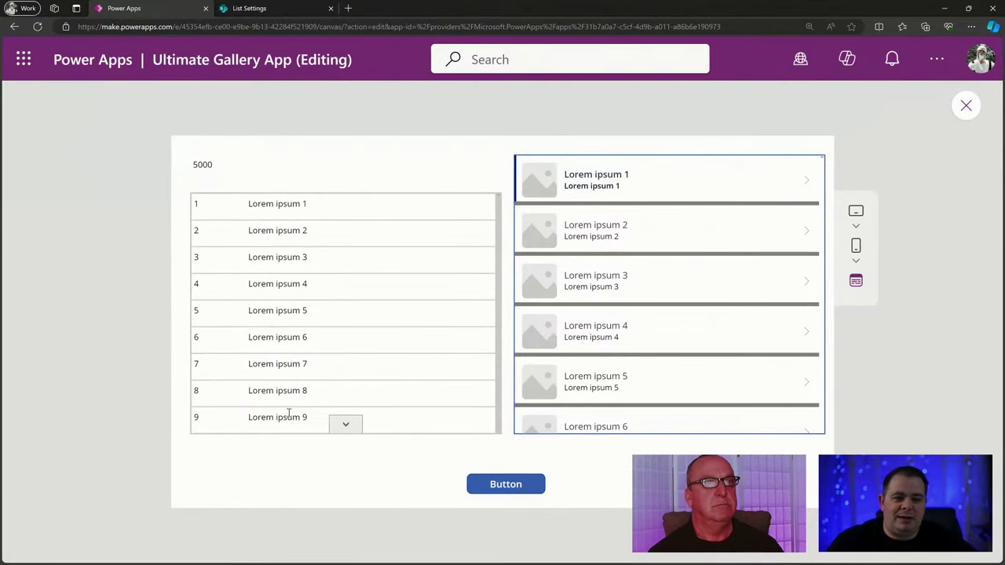
pyautogui.moveTo(214, 165); pyautogui.dragTo(198, 165)
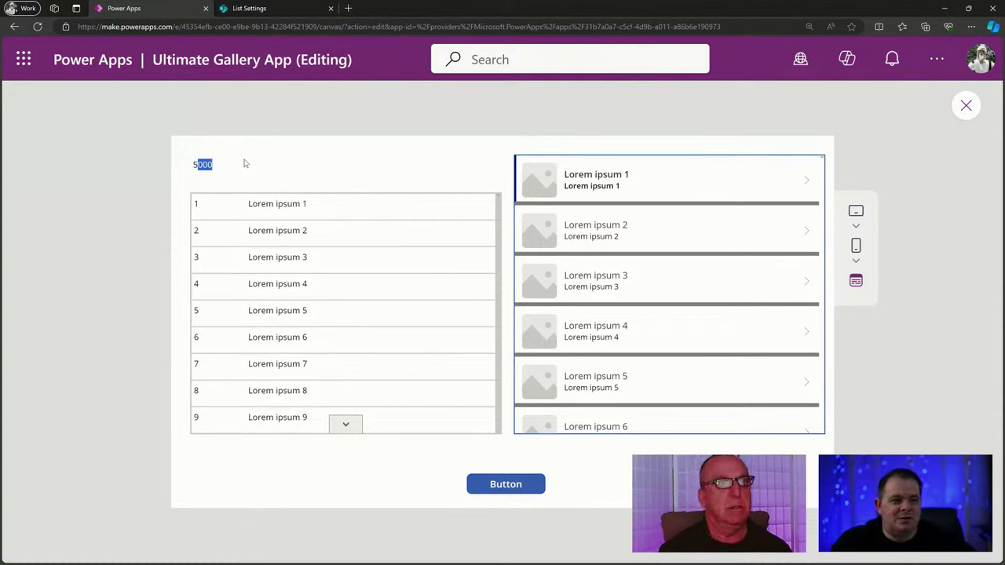
pyautogui.doubleClick(261, 169)
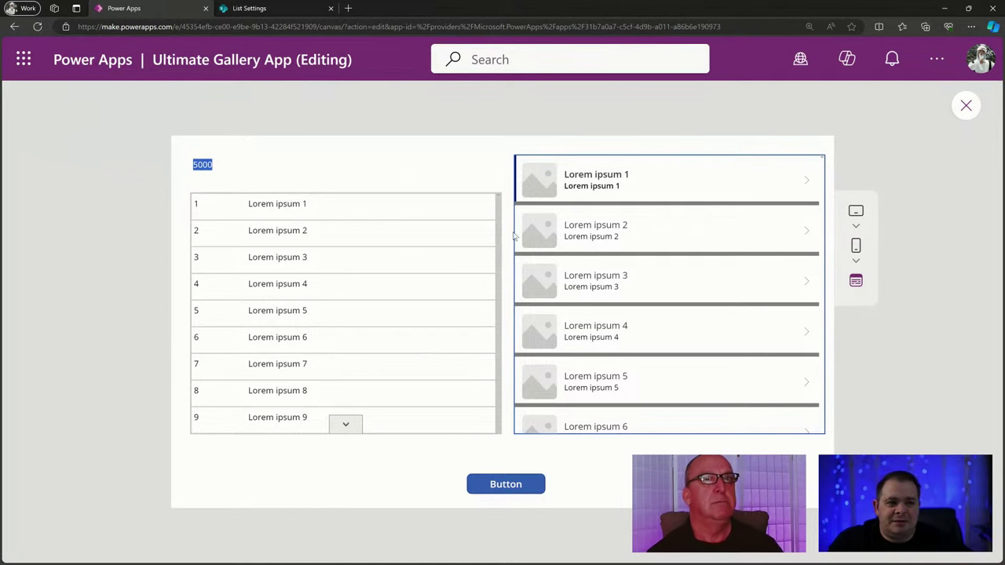
pyautogui.moveTo(501, 207); pyautogui.dragTo(500, 364)
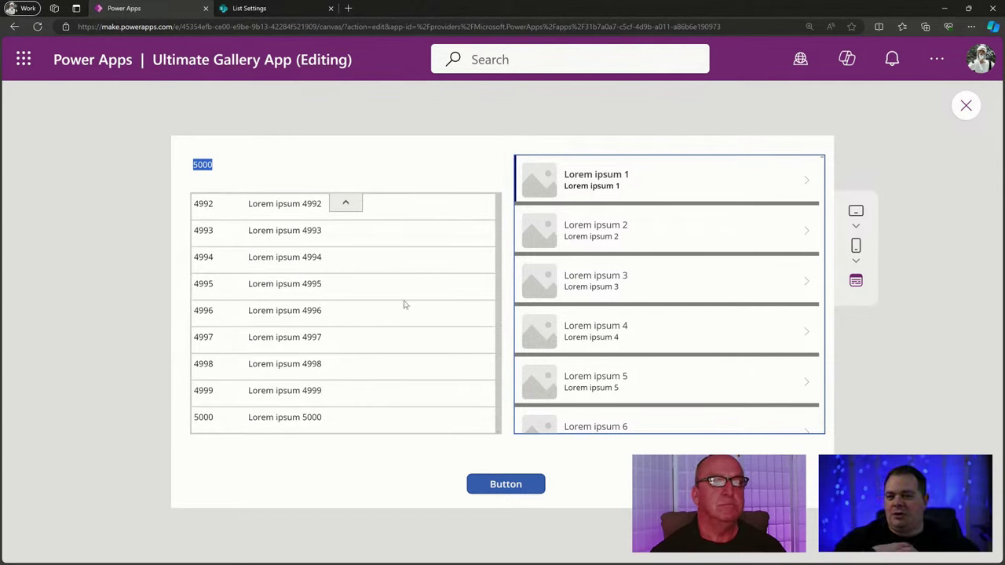
pyautogui.click(966, 104)
pyautogui.click(428, 343)
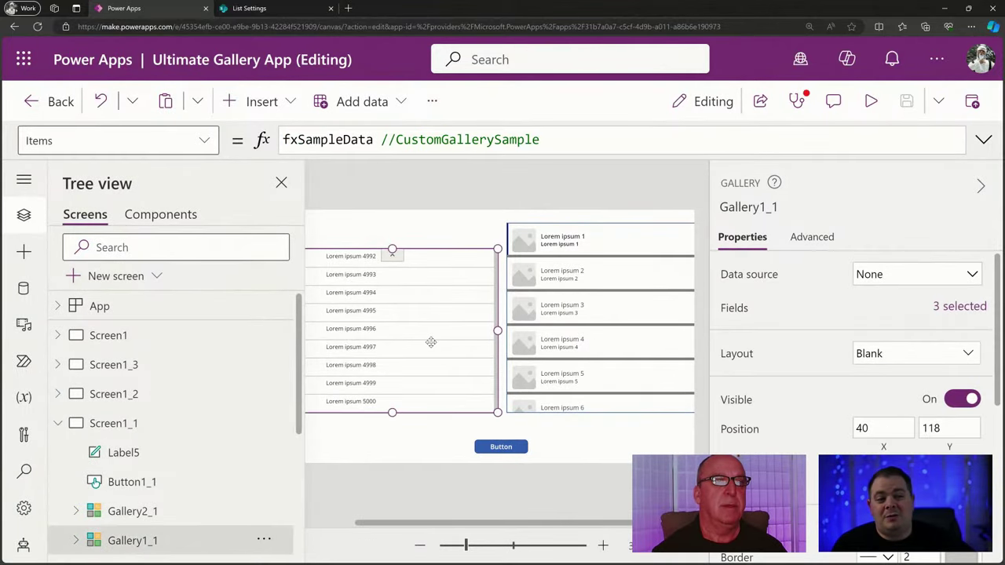
# On Screen1, set Slider1's Max to CountRows(Gallery1.AllItems), evaluating to 79.
pyautogui.click(201, 335)
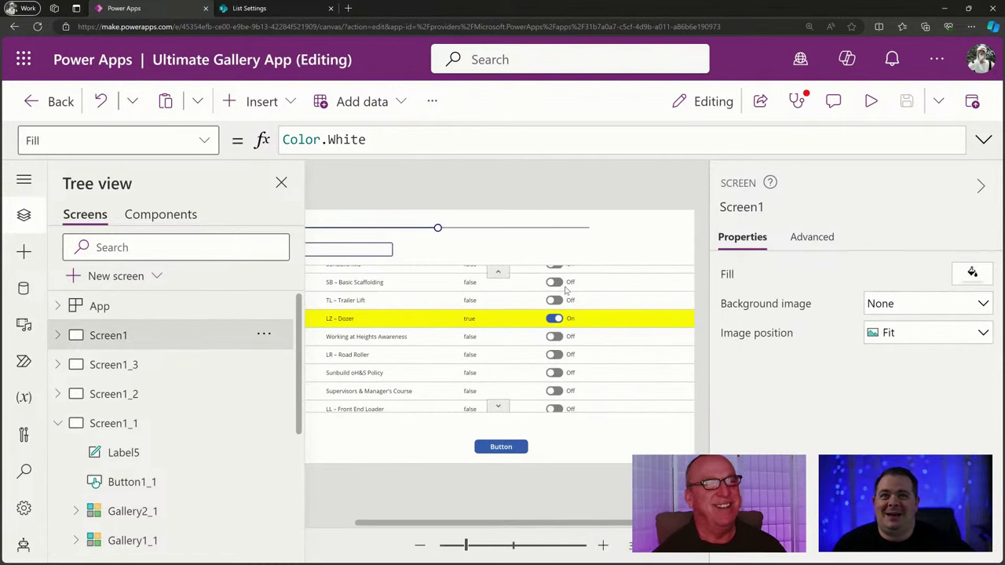
pyautogui.click(506, 229)
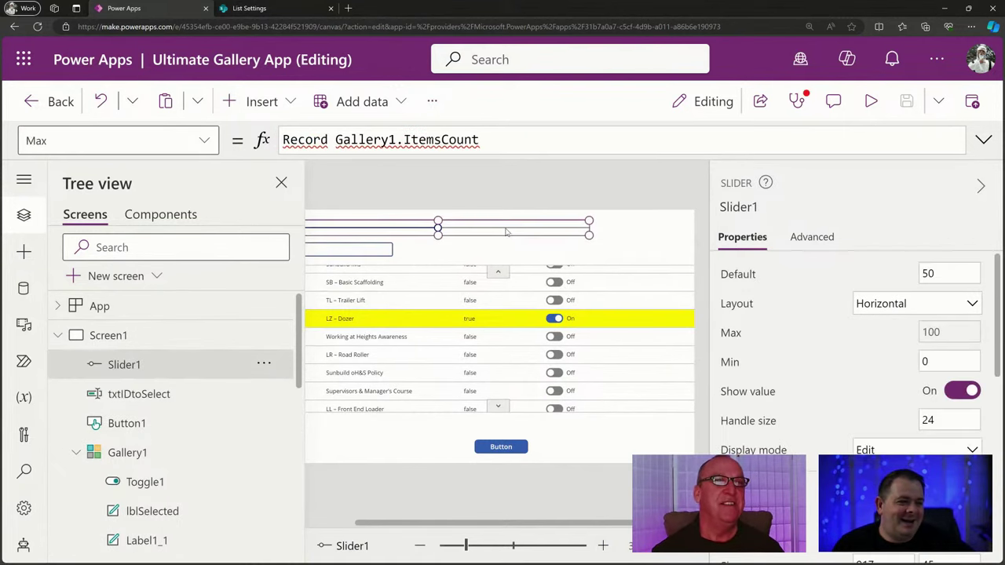
pyautogui.click(327, 139)
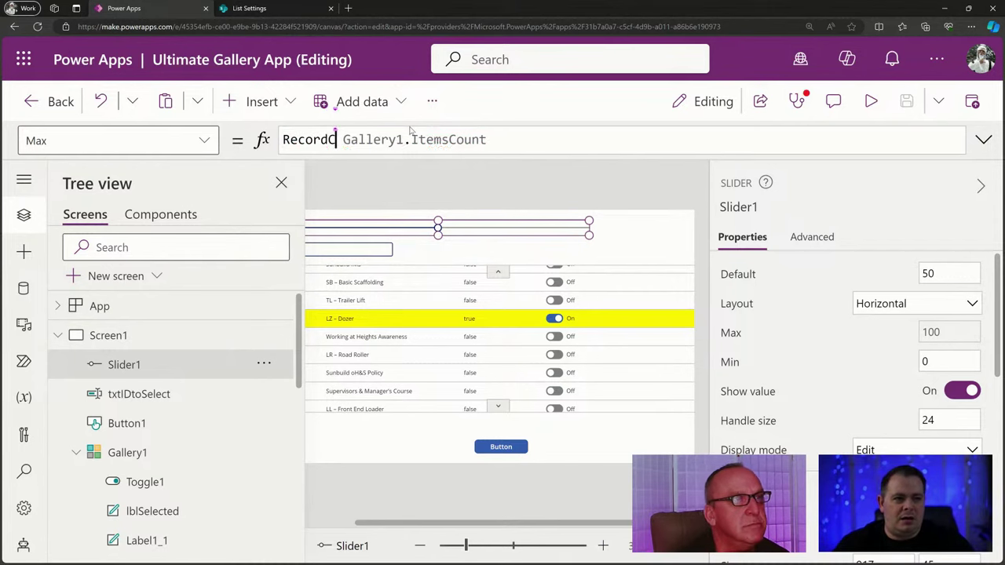
pyautogui.write('Count(')
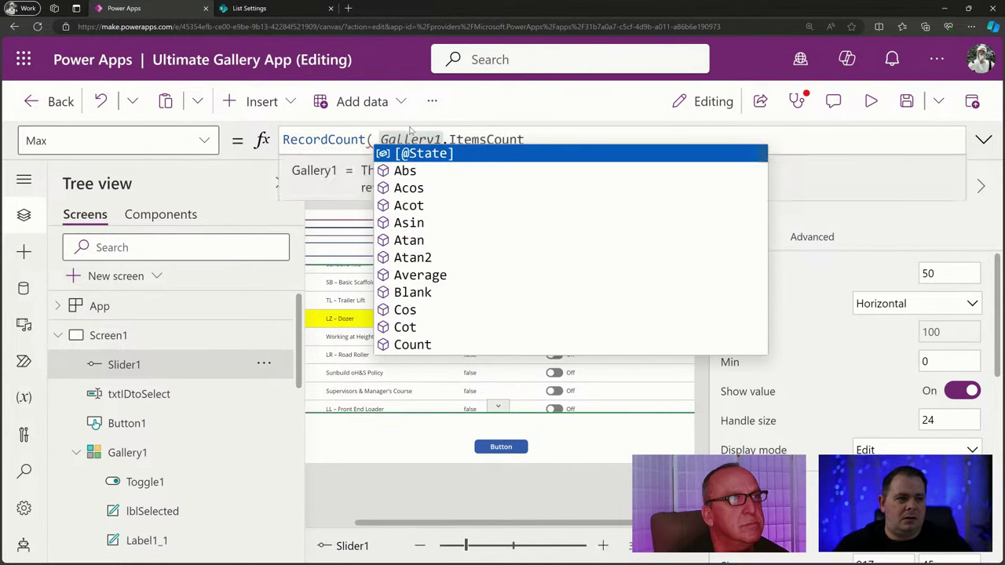
pyautogui.press('Delete')
pyautogui.write('All')
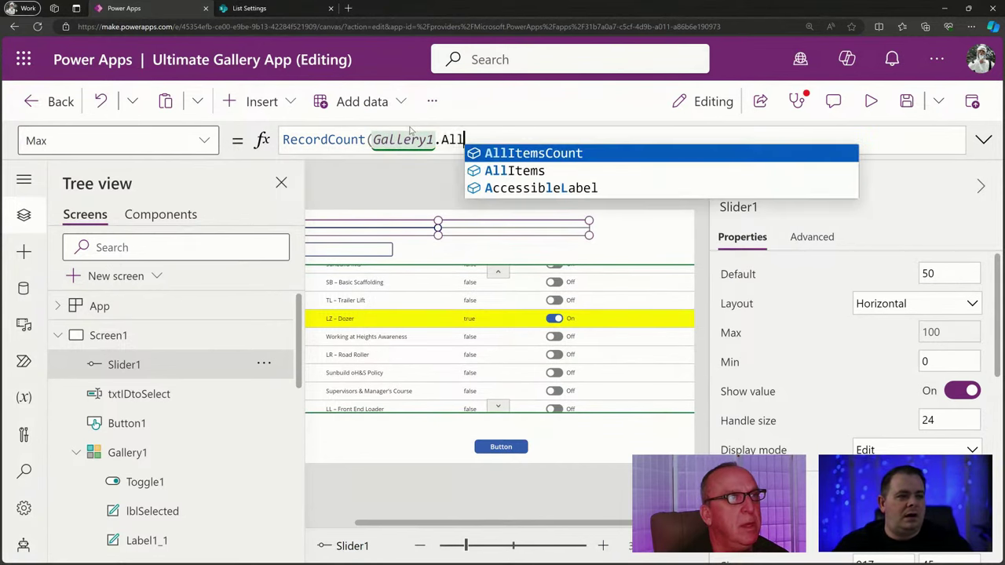
pyautogui.press('Down')
pyautogui.press('Tab')
pyautogui.write(')')
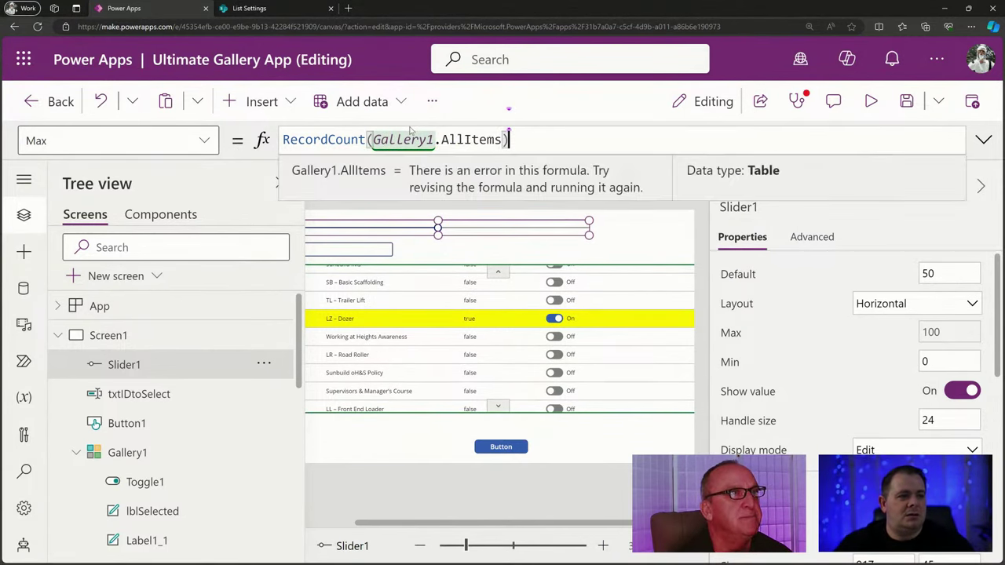
pyautogui.doubleClick(330, 139)
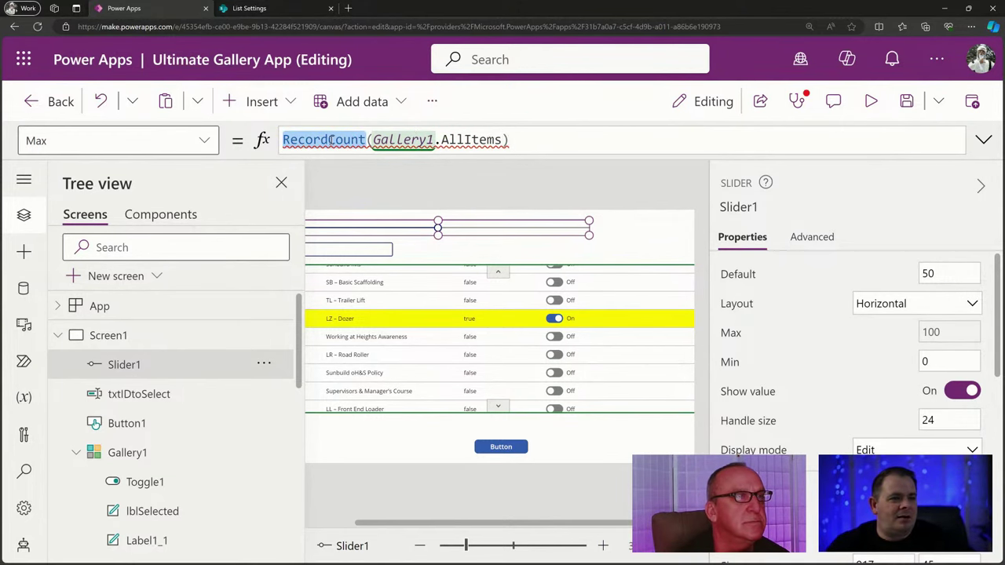
pyautogui.write('CountR')
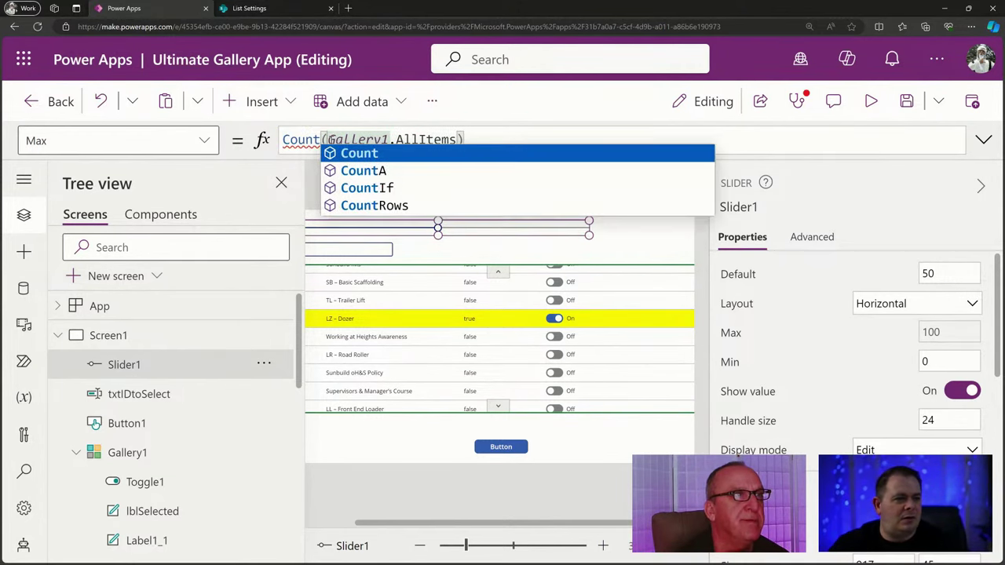
pyautogui.press('Tab')
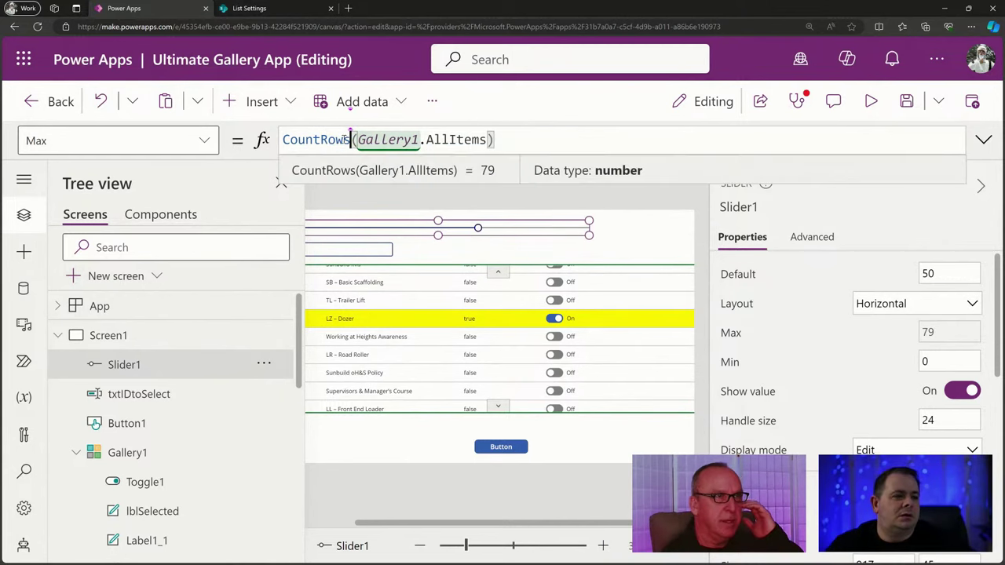
# Copy the Max formula and switch back to Screen1_1.
pyautogui.moveTo(494, 139); pyautogui.dragTo(282, 140)
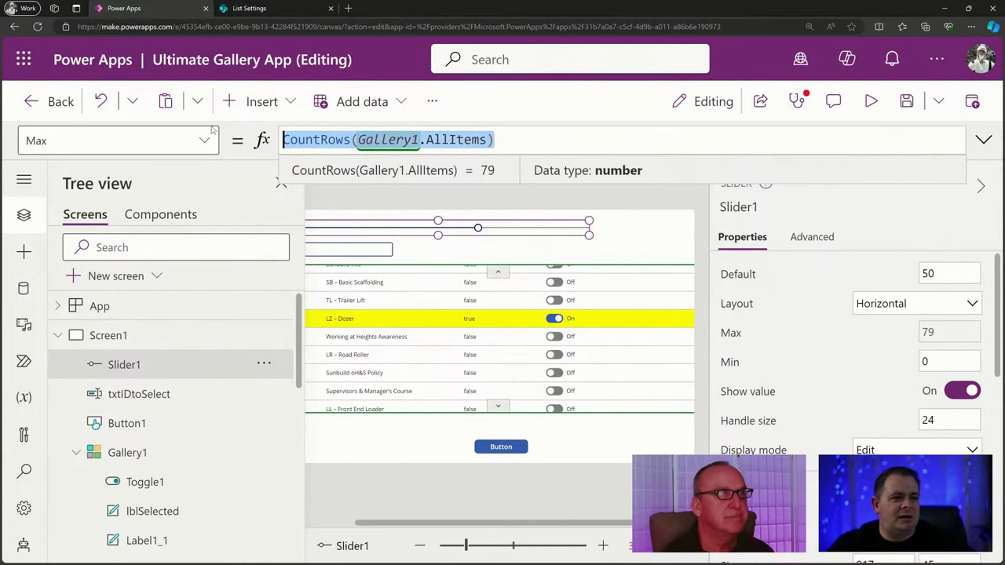
pyautogui.click(57, 336)
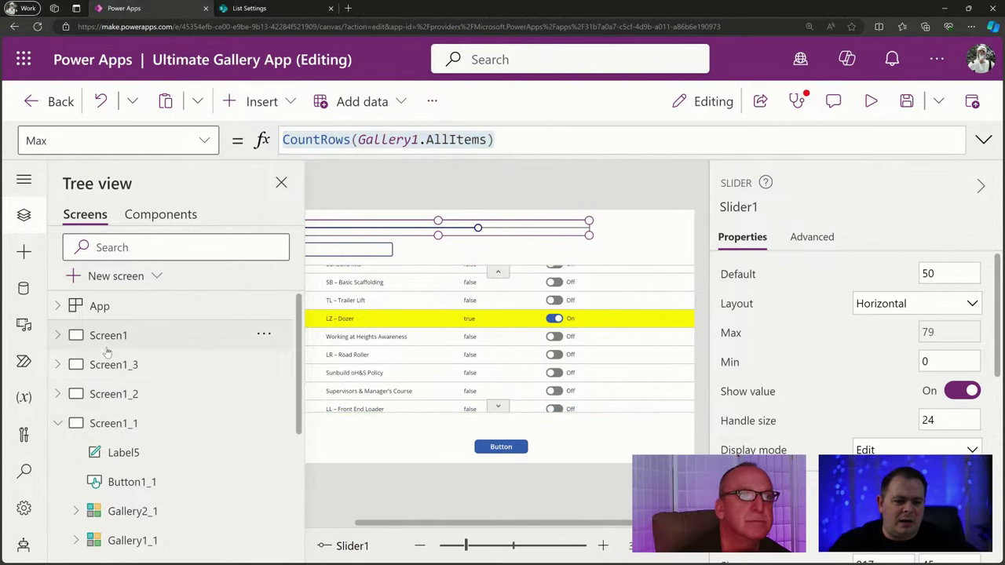
pyautogui.click(114, 423)
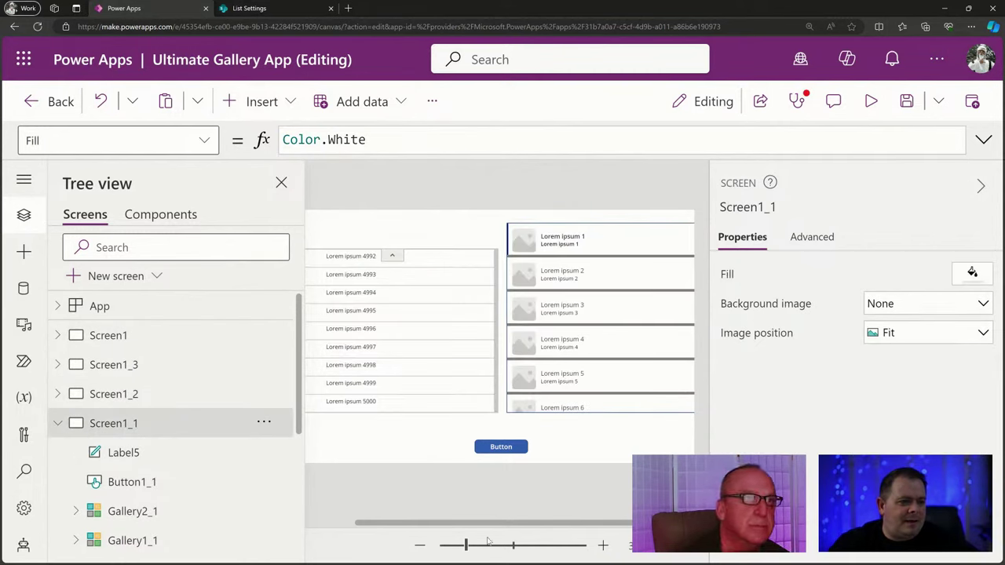
# Duplicate the 5000 label and place the copy beside the original.
pyautogui.moveTo(508, 524); pyautogui.dragTo(356, 518)
pyautogui.click(363, 233)
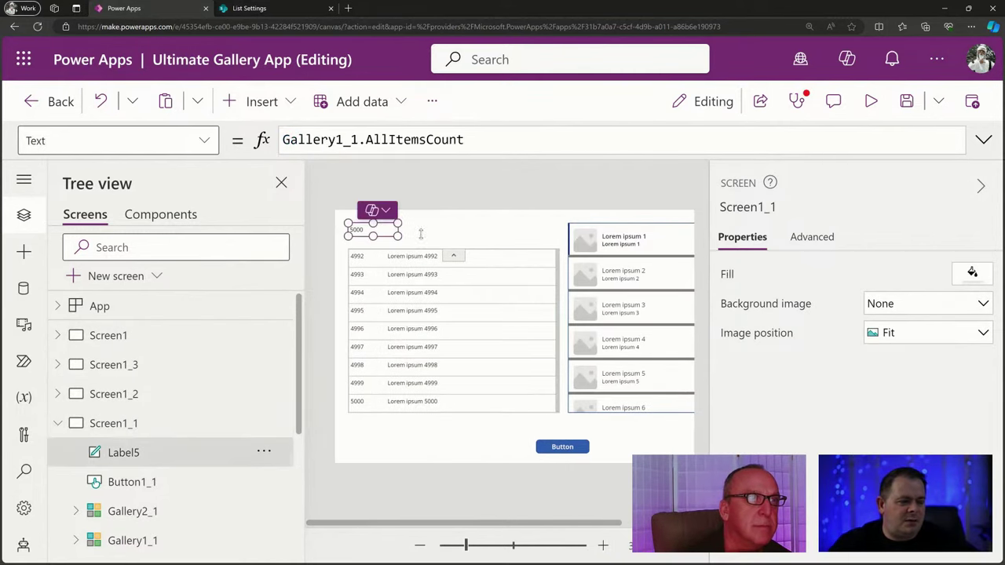
pyautogui.hotkey('ctrl', 'c')
pyautogui.hotkey('ctrl', 'v')
pyautogui.moveTo(376, 230); pyautogui.dragTo(453, 229)
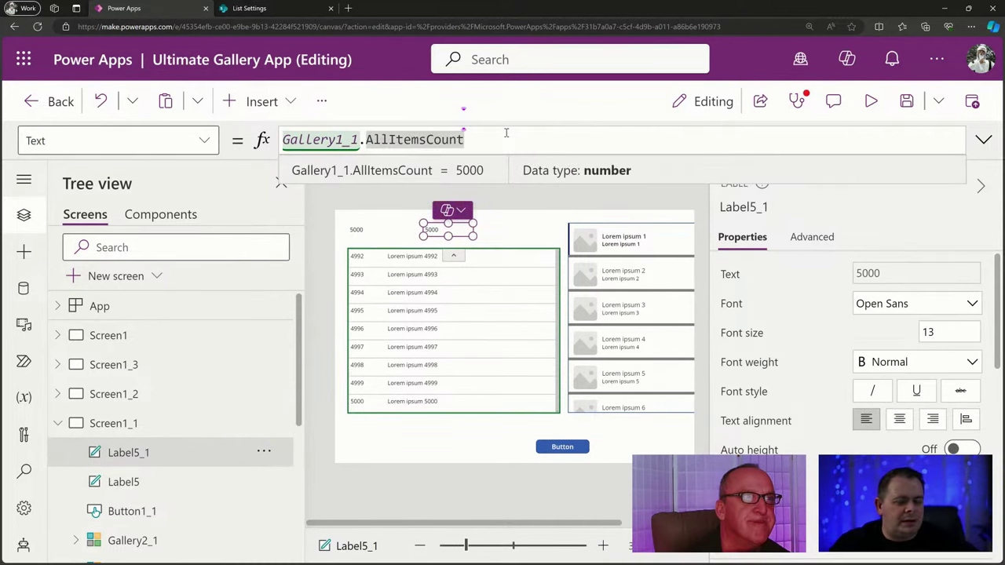
# Change the copy's formula to CountRows(Gallery1_1.AllItems), still showing 5000.
pyautogui.press('Home')
pyautogui.write('Count')
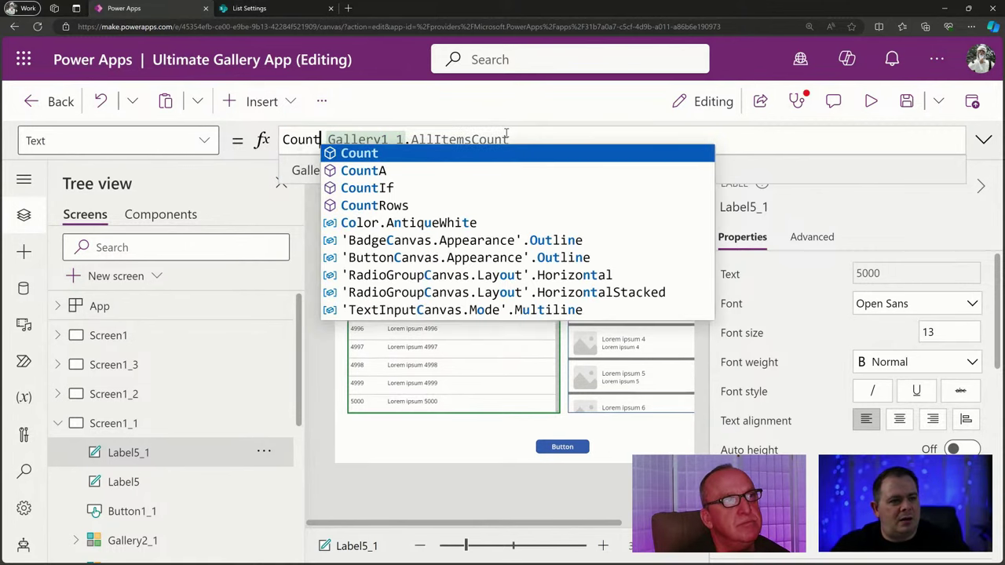
pyautogui.write('Rows')
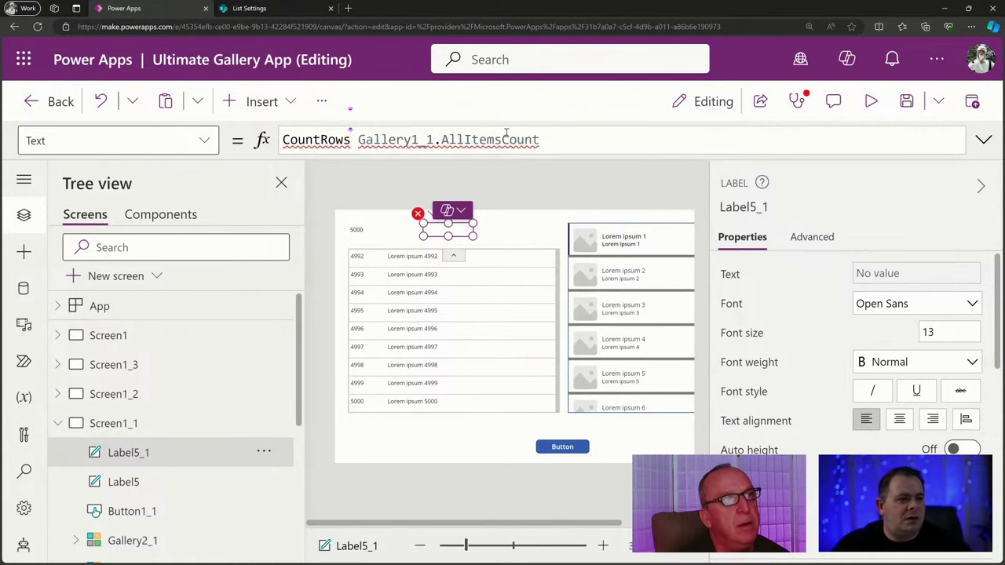
pyautogui.write('(')
pyautogui.press('End')
pyautogui.write(')')
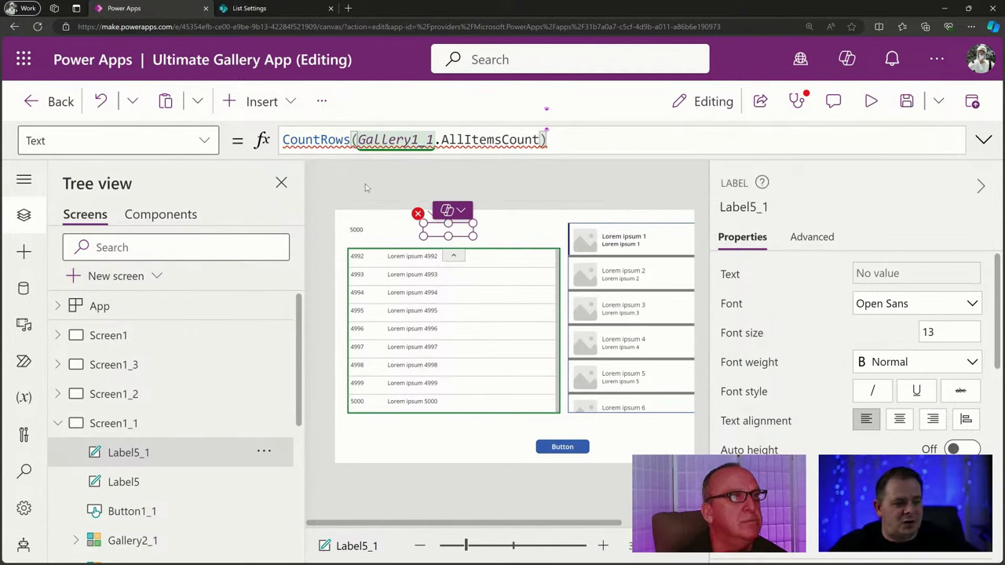
pyautogui.moveTo(537, 149)
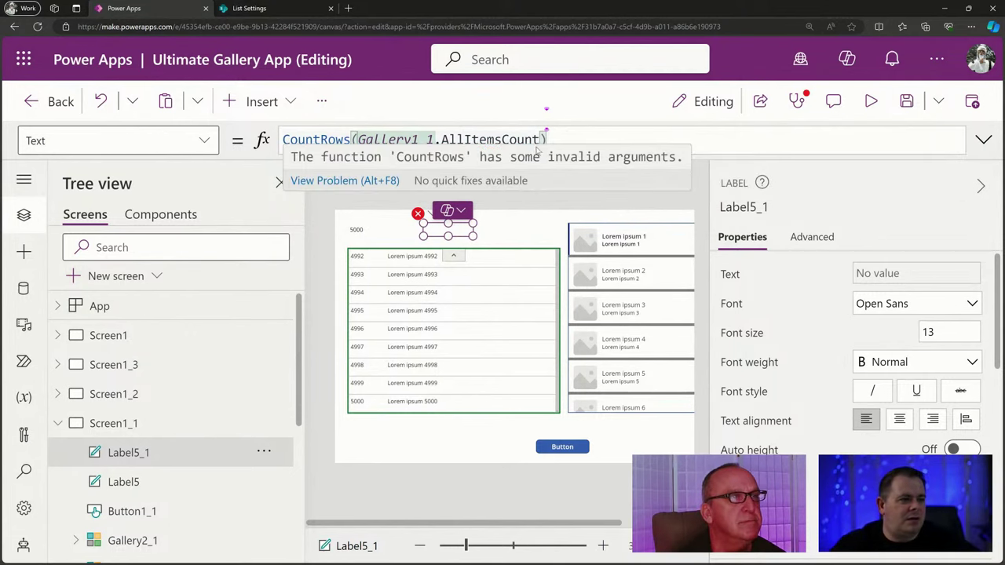
pyautogui.doubleClick(460, 139)
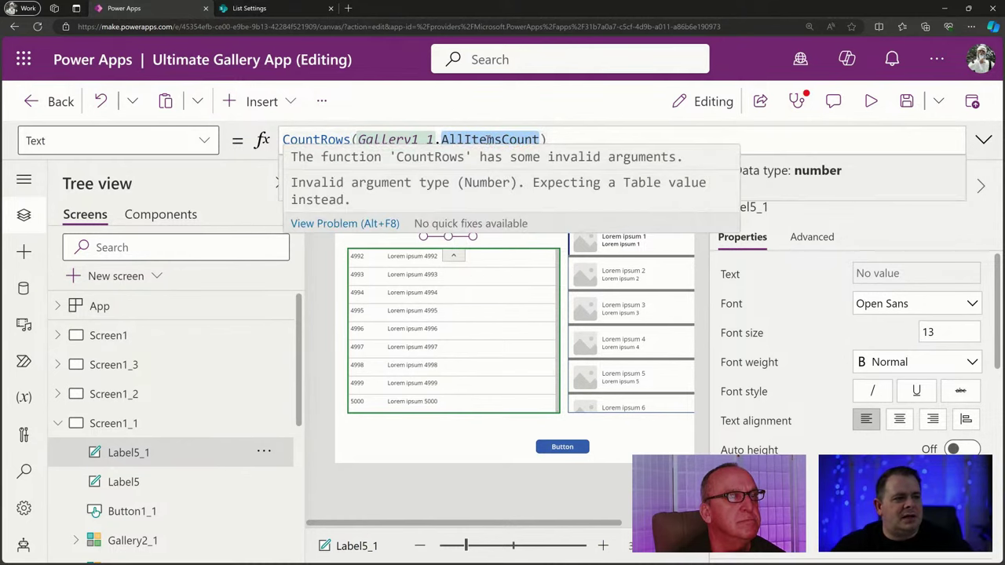
pyautogui.write('All')
pyautogui.click(514, 153)
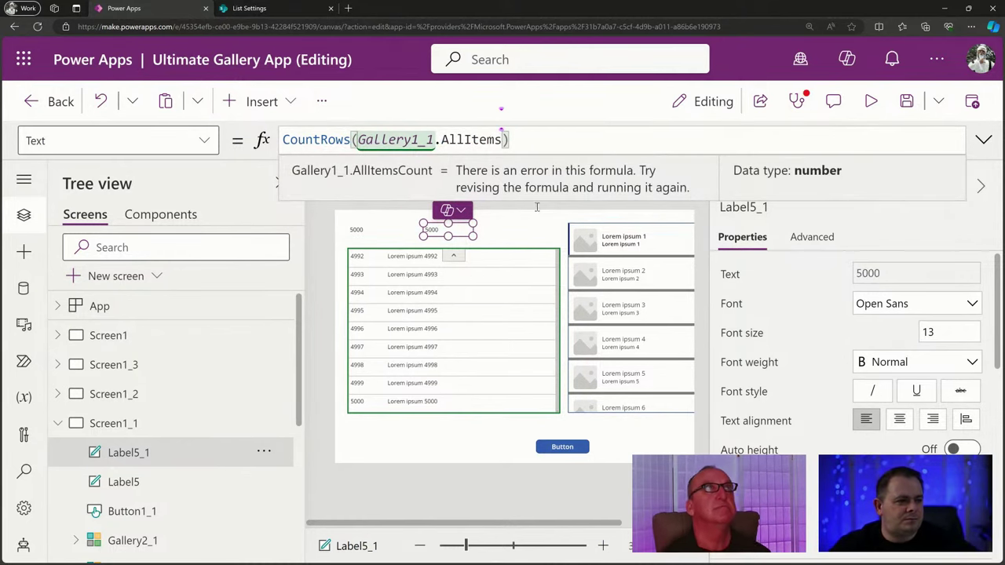
# Save the app and go to Screen1.
pyautogui.click(520, 235)
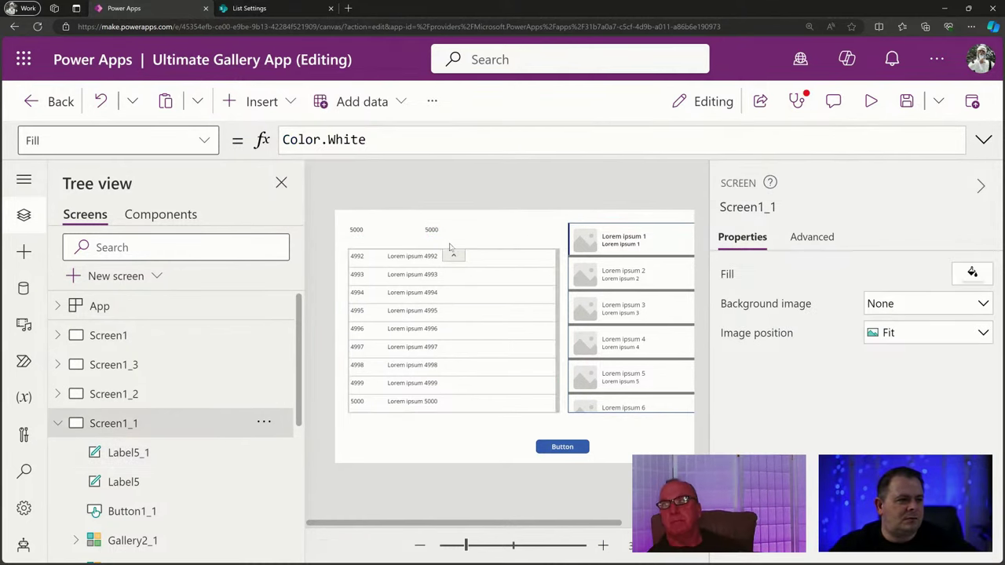
pyautogui.click(909, 103)
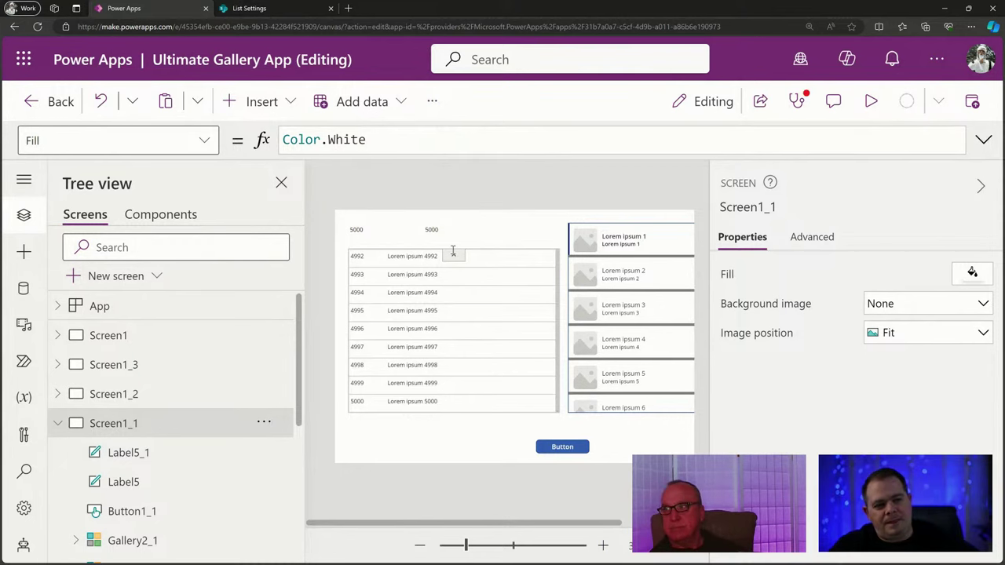
pyautogui.click(140, 338)
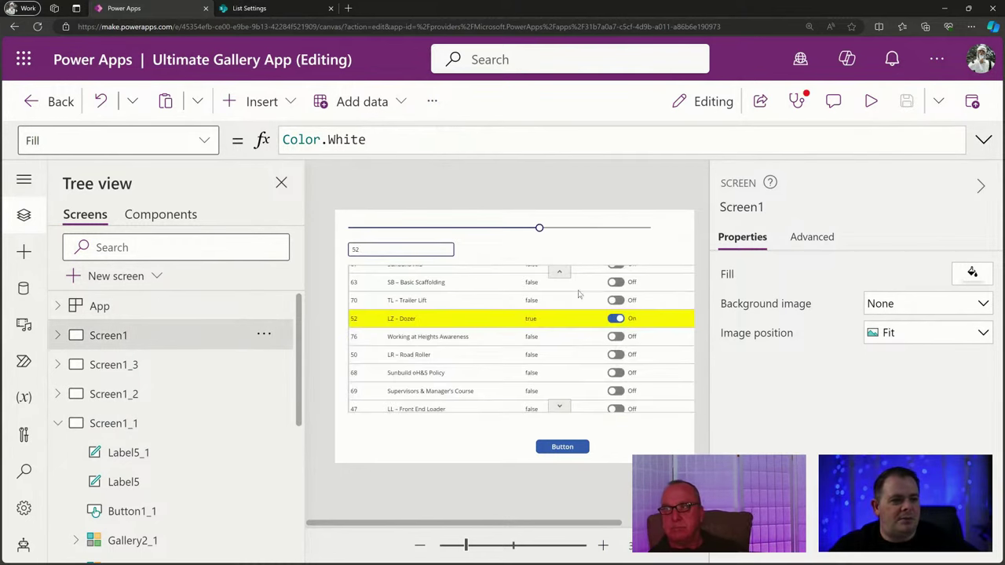
# Set Gallery1's Default to LookUp(Gallery1.AllItems, ID = Slider1.Value).
pyautogui.click(563, 234)
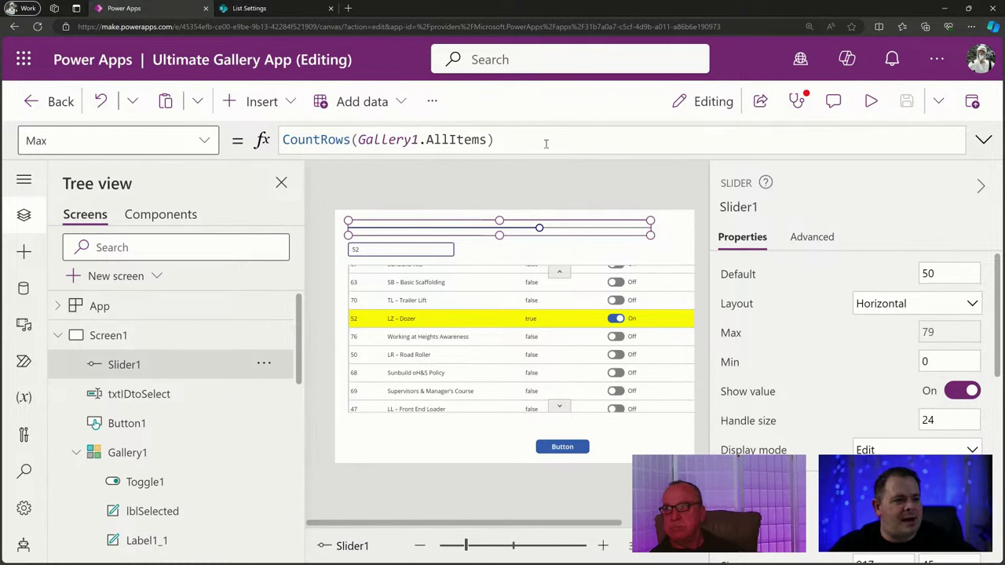
pyautogui.click(730, 208)
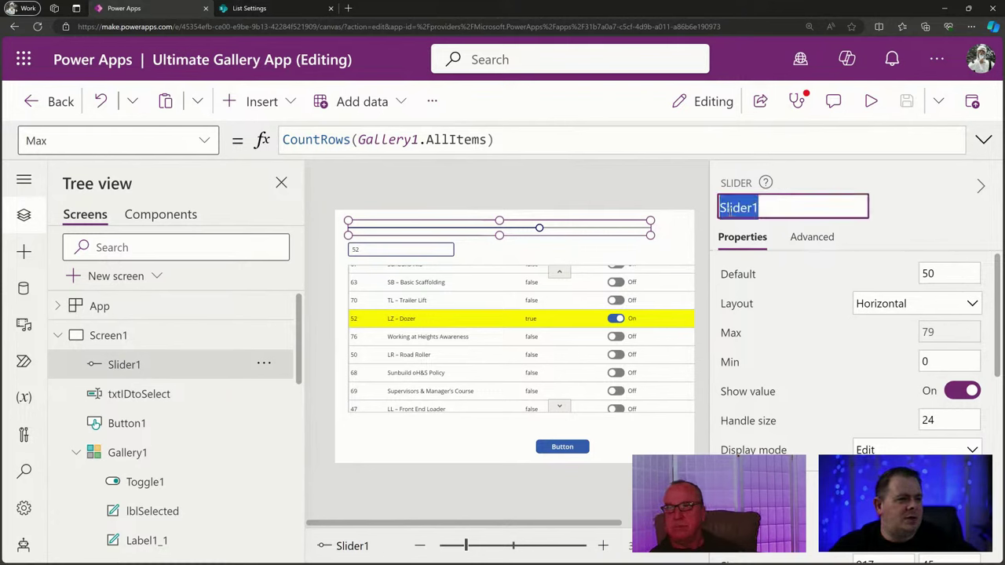
pyautogui.click(359, 250)
pyautogui.click(490, 304)
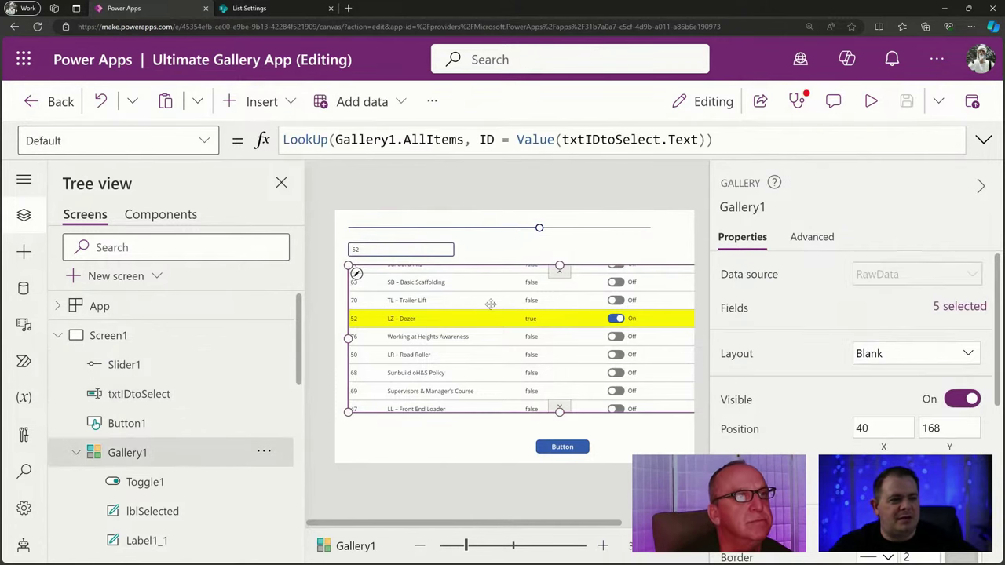
pyautogui.moveTo(515, 140); pyautogui.dragTo(709, 140)
pyautogui.write('Slider1')
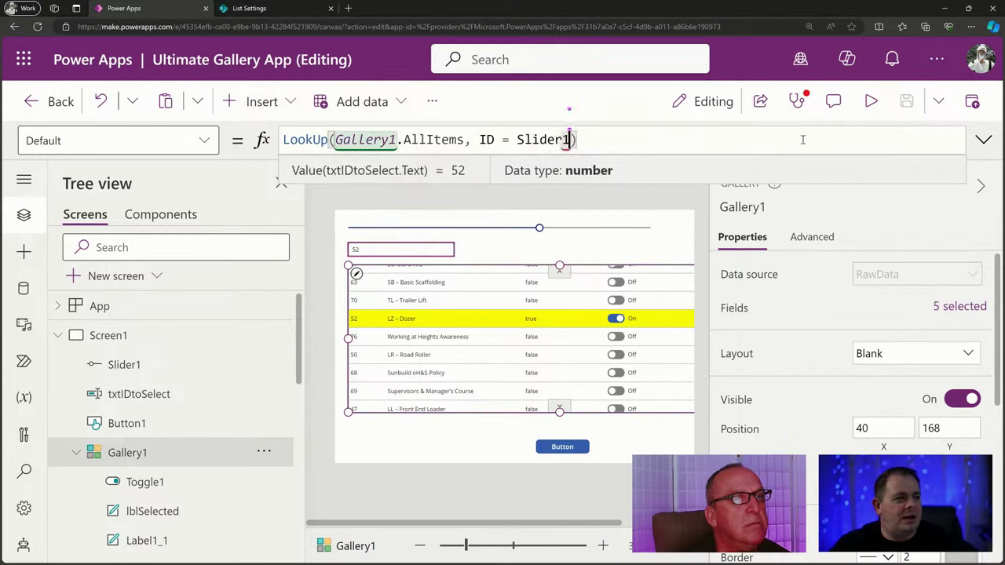
pyautogui.write('.Value')
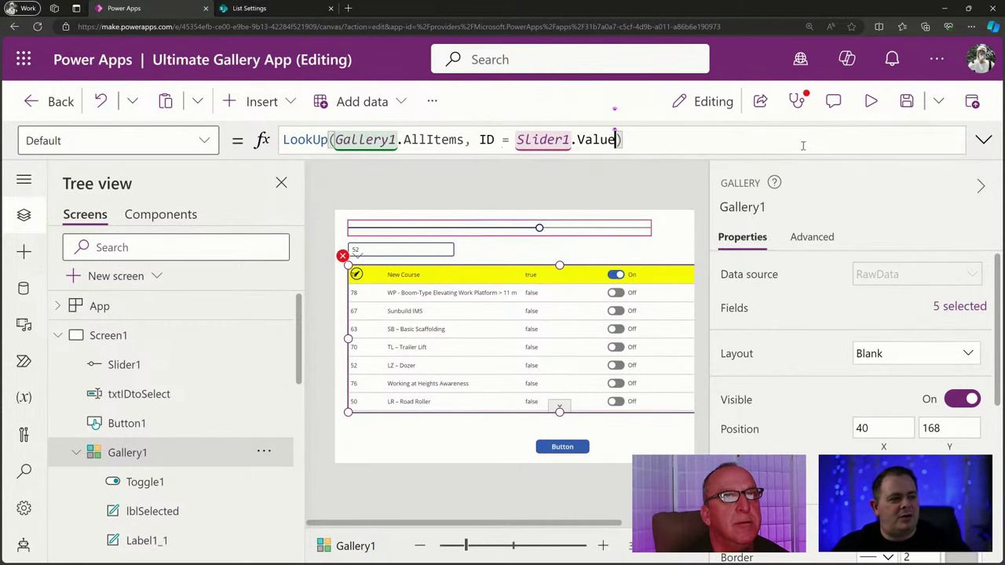
# Preview the app and drag the slider up to 79, highlighting row 79, New Course.
pyautogui.click(872, 102)
pyautogui.moveTo(471, 163); pyautogui.dragTo(307, 169)
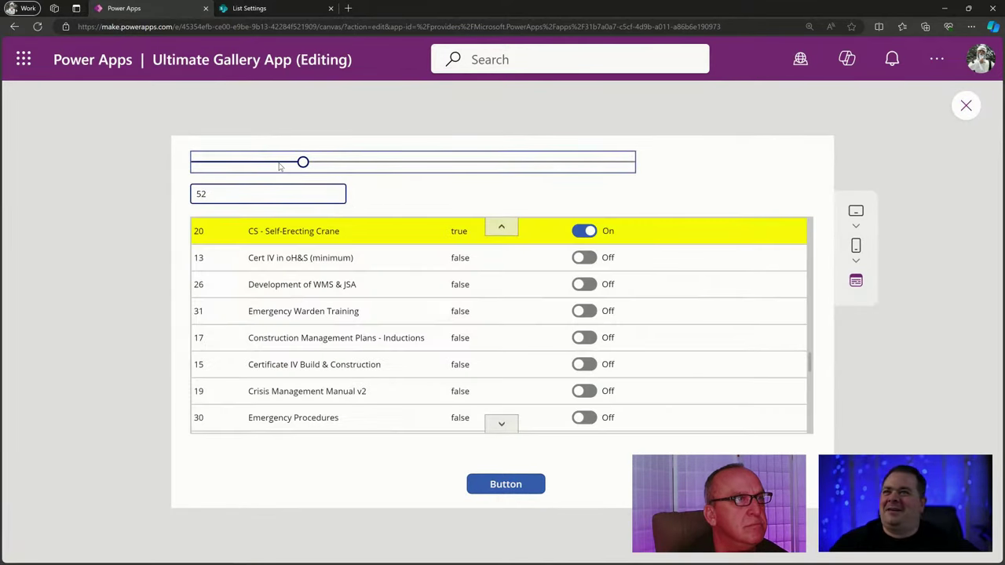
pyautogui.moveTo(295, 165); pyautogui.dragTo(597, 227)
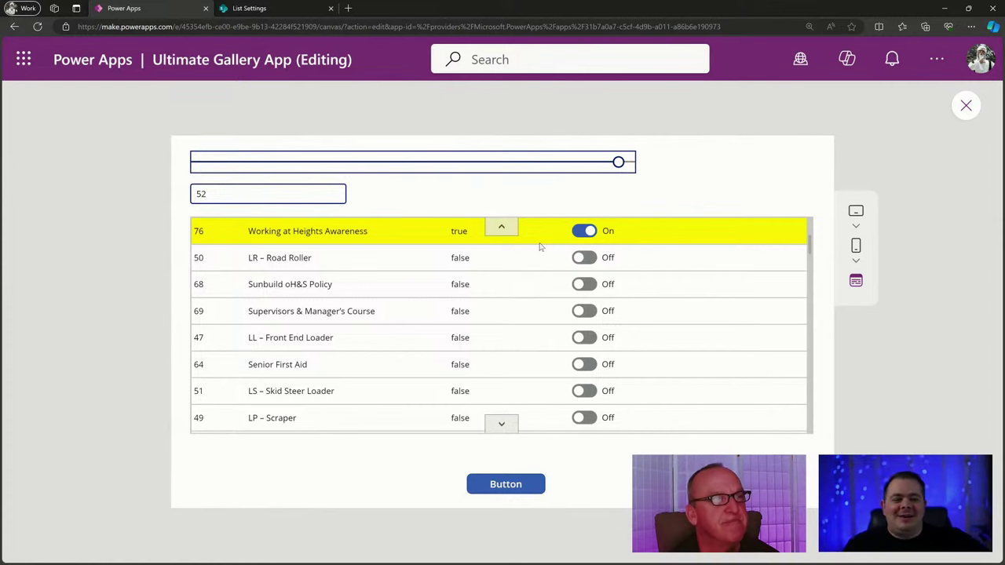
pyautogui.click(624, 163)
pyautogui.moveTo(624, 163); pyautogui.dragTo(718, 166)
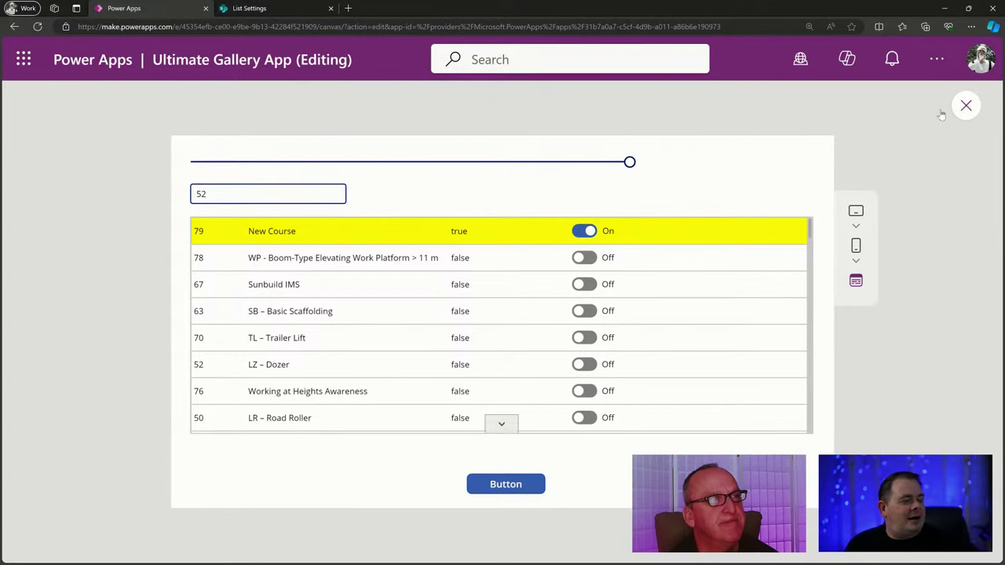
pyautogui.click(966, 105)
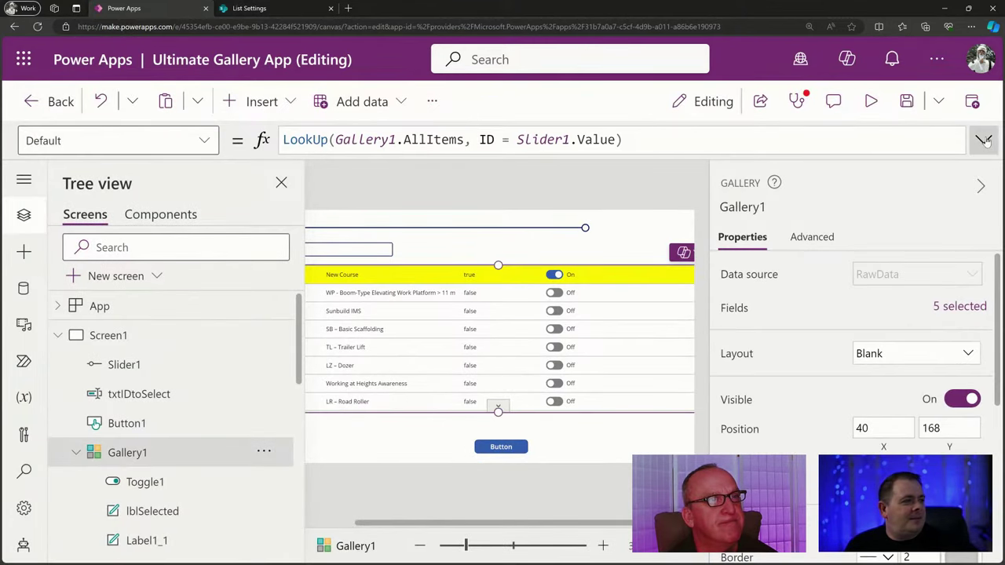
# Show Gallery1's Items formula in the expanded formula bar.
pyautogui.click(984, 140)
pyautogui.click(209, 142)
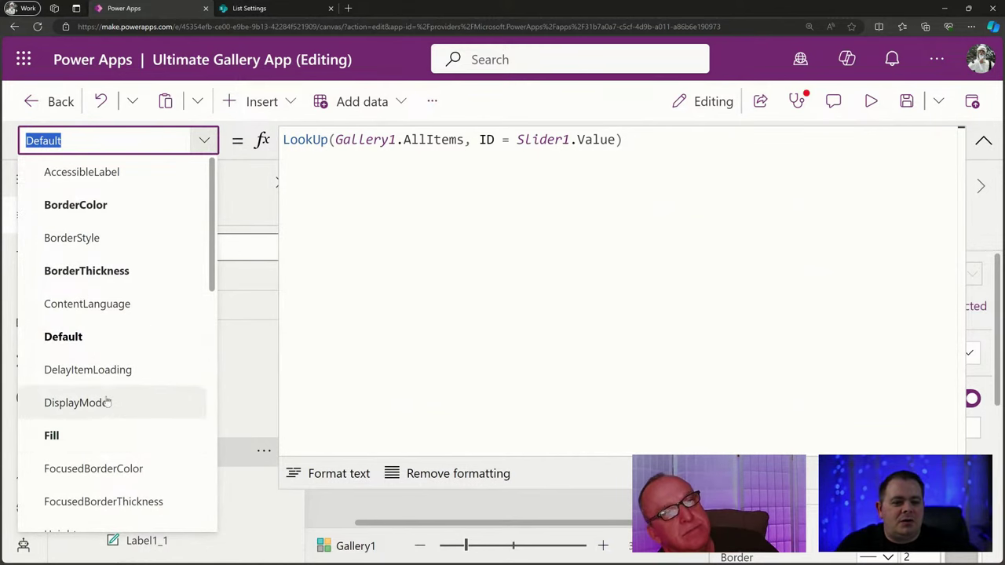
pyautogui.scroll(-1, 113, 336)
pyautogui.scroll(-5, 116, 366)
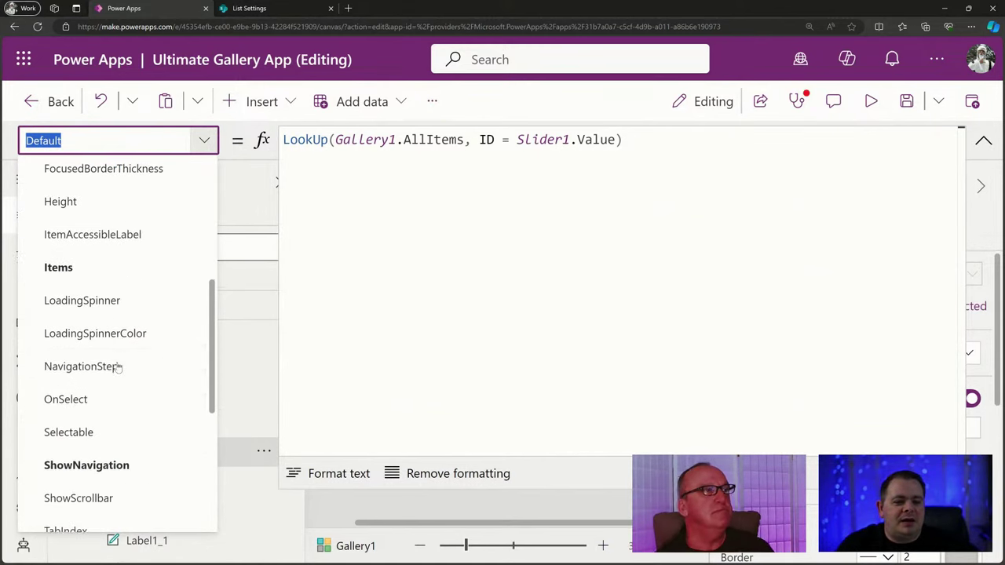
pyautogui.click(112, 264)
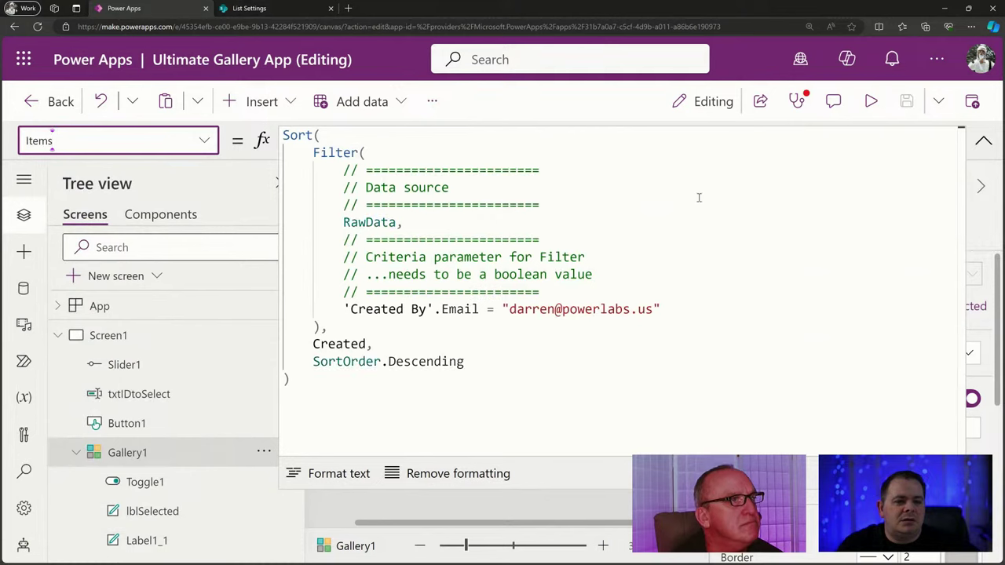
# Replace Created with ID and Descending with Ascending in the Items sort, then preview.
pyautogui.doubleClick(346, 347)
pyautogui.write('ID,')
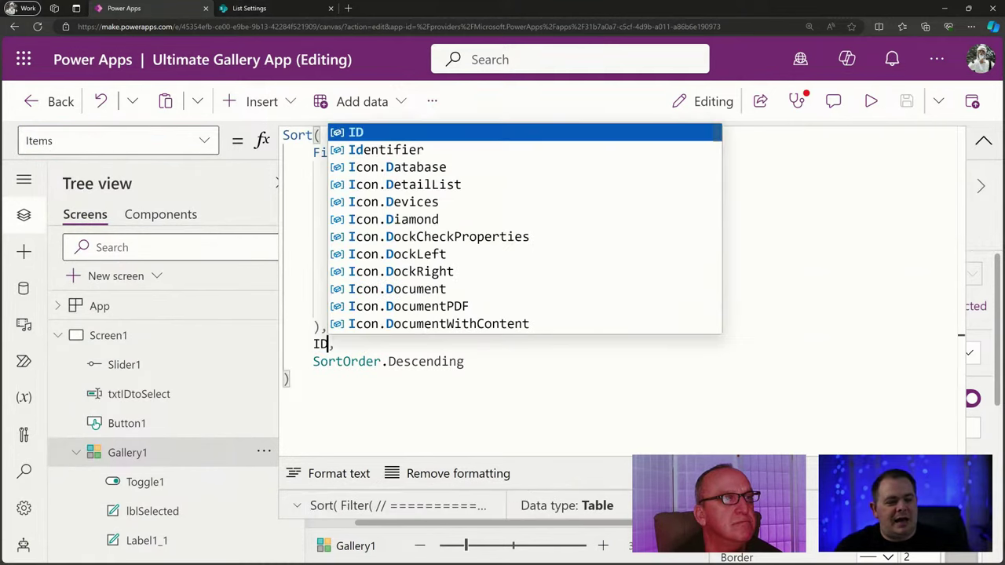
pyautogui.doubleClick(415, 363)
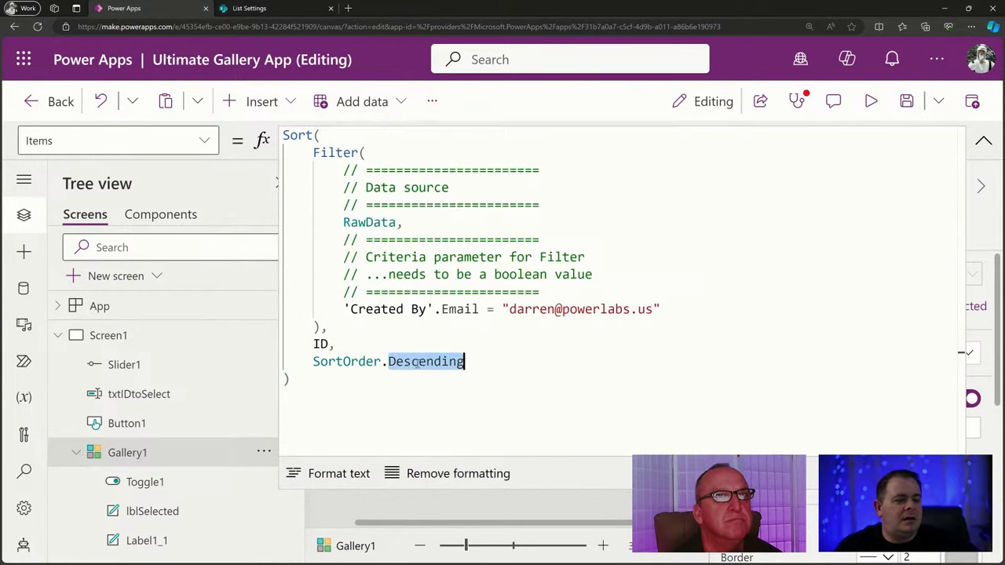
pyautogui.write('Ascending')
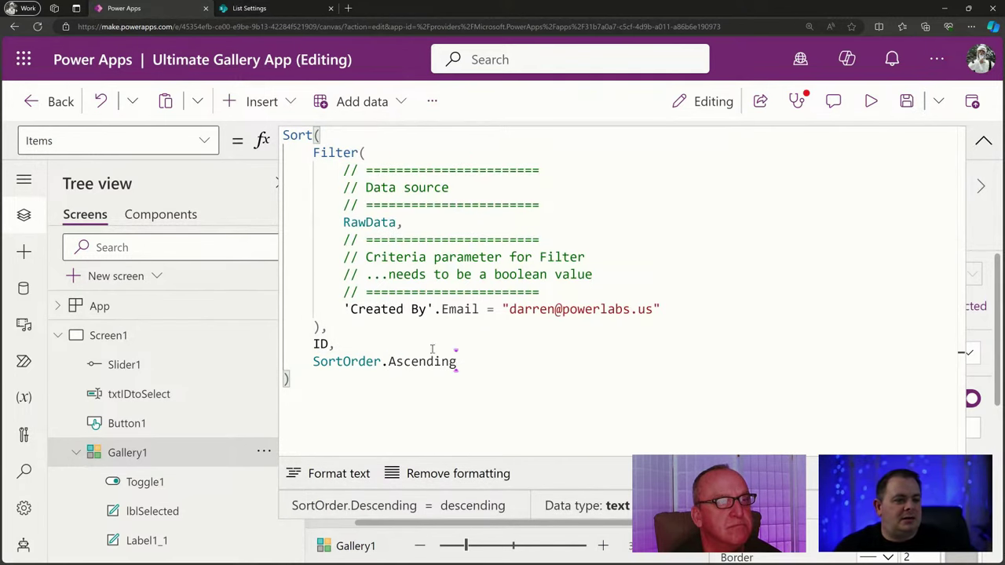
pyautogui.click(983, 140)
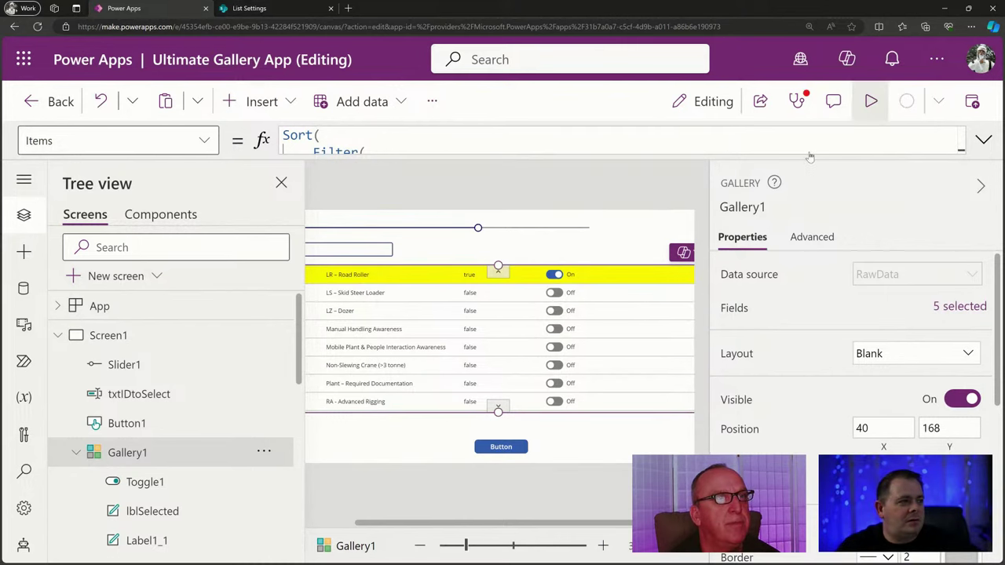
pyautogui.click(871, 101)
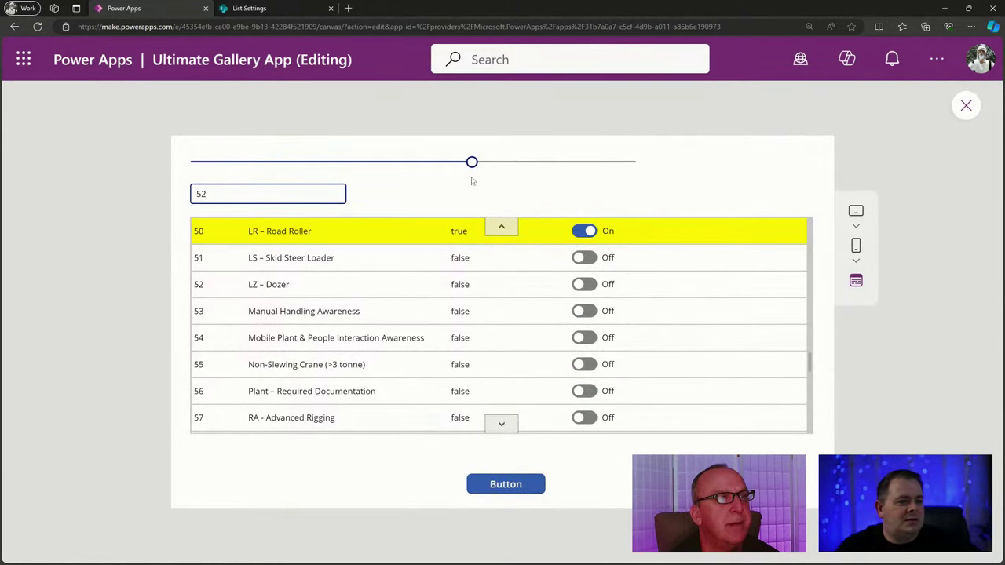
# Drag the slider to 0 and confirm the gallery rows run in ascending ID order.
pyautogui.moveTo(471, 162); pyautogui.dragTo(147, 174)
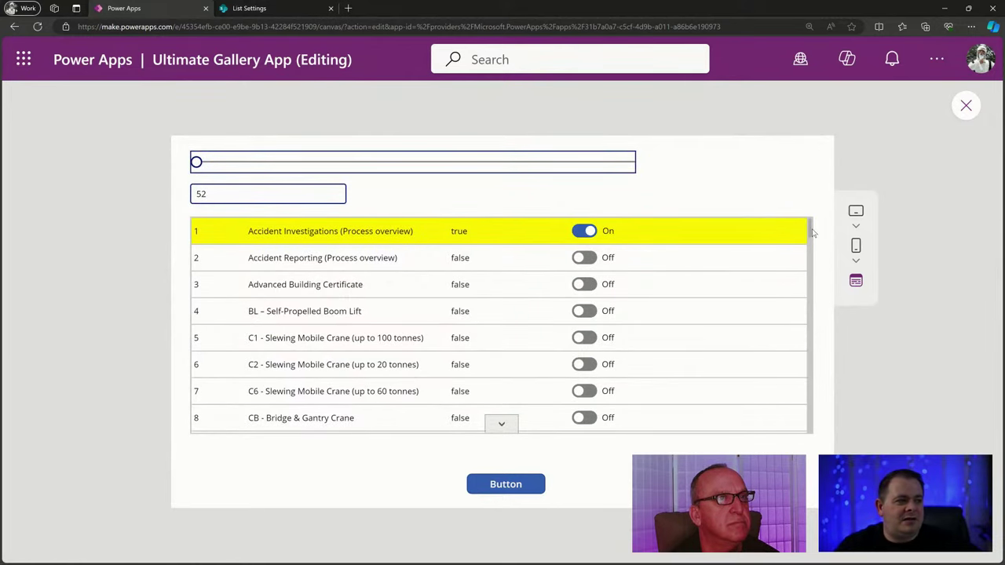
pyautogui.scroll(-3, 810, 233)
pyautogui.scroll(3, 814, 227)
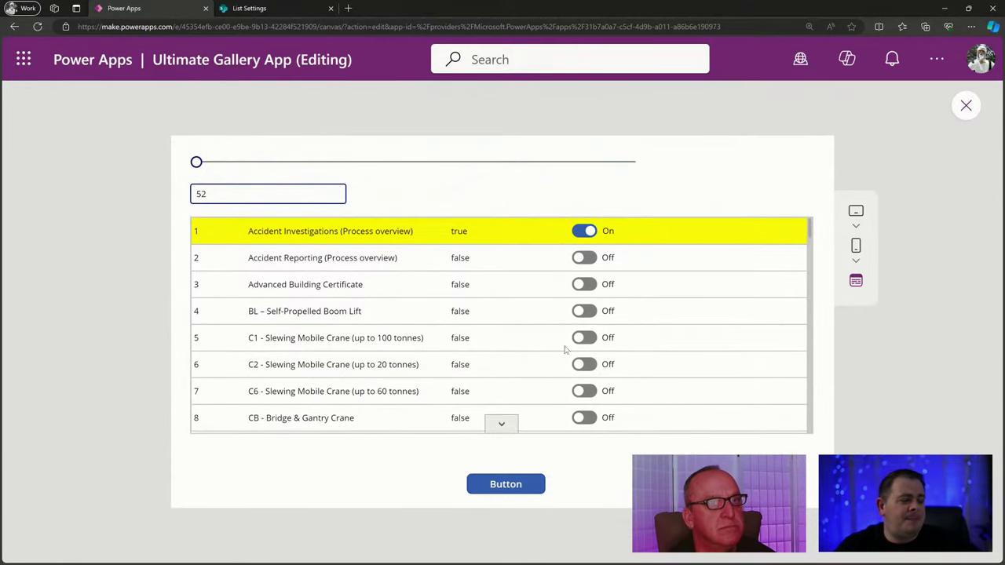
# Close the preview, select Gallery1 and browse its property list.
pyautogui.click(967, 107)
pyautogui.click(414, 352)
pyautogui.click(204, 143)
pyautogui.scroll(-10, 131, 348)
pyautogui.scroll(1, 115, 296)
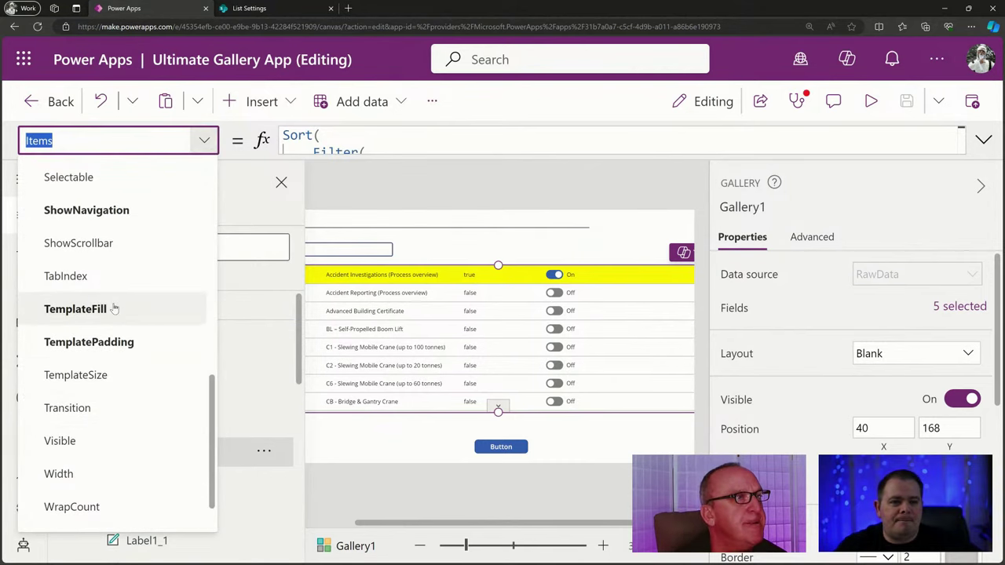
# Keep Slider1's layout Horizontal, then preview and slide to about 40 to highlight row 40.
pyautogui.click(516, 230)
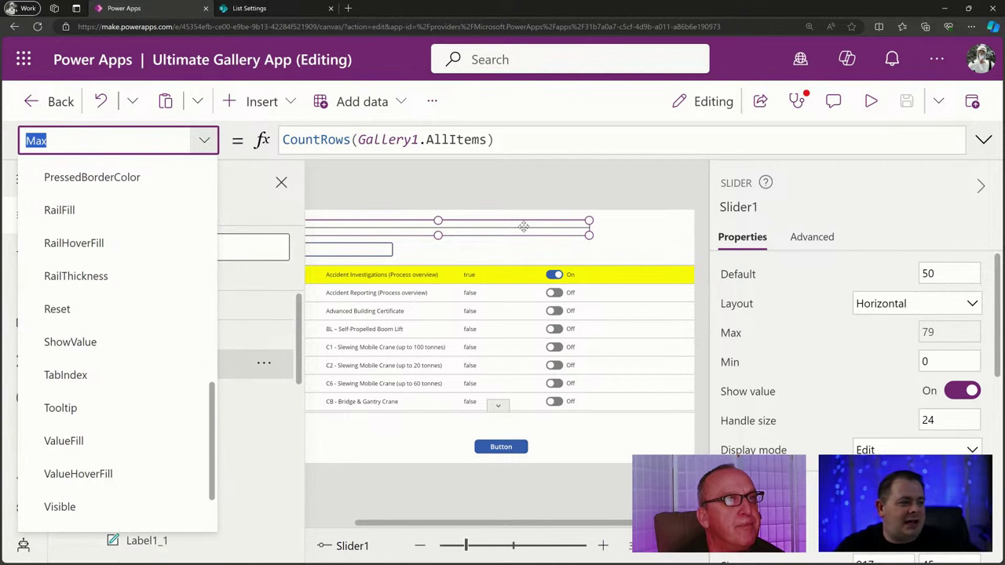
pyautogui.click(871, 102)
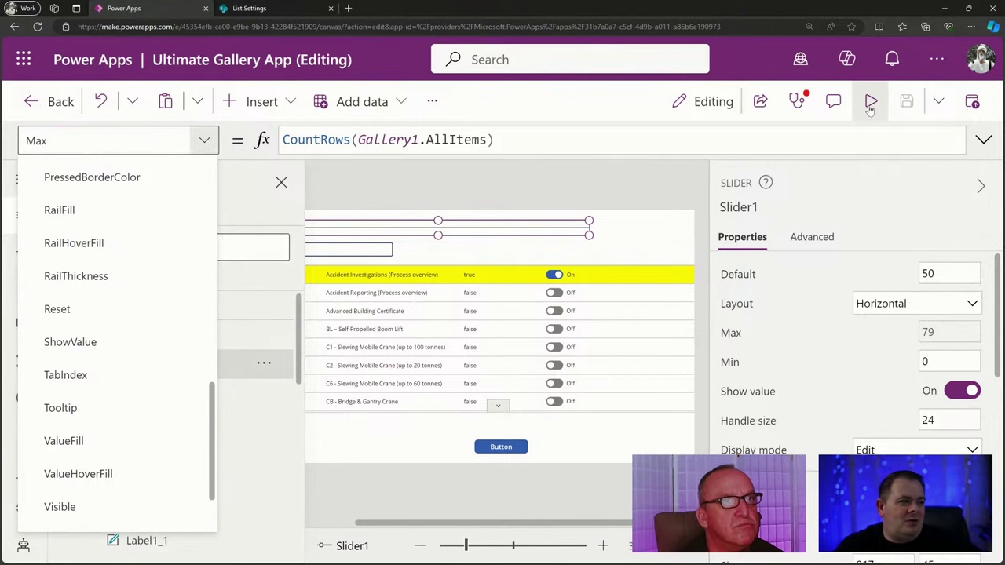
pyautogui.press('Escape')
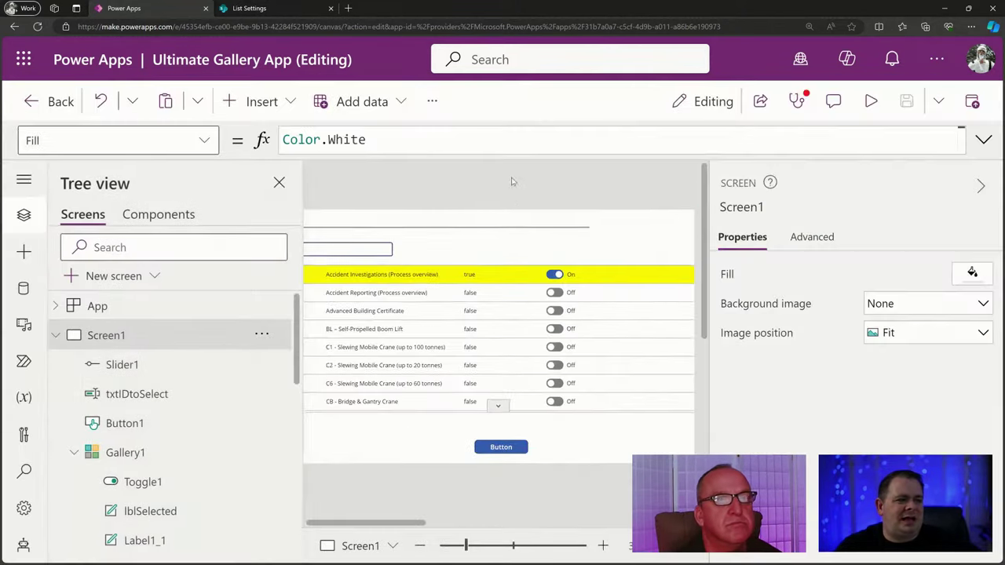
pyautogui.click(497, 233)
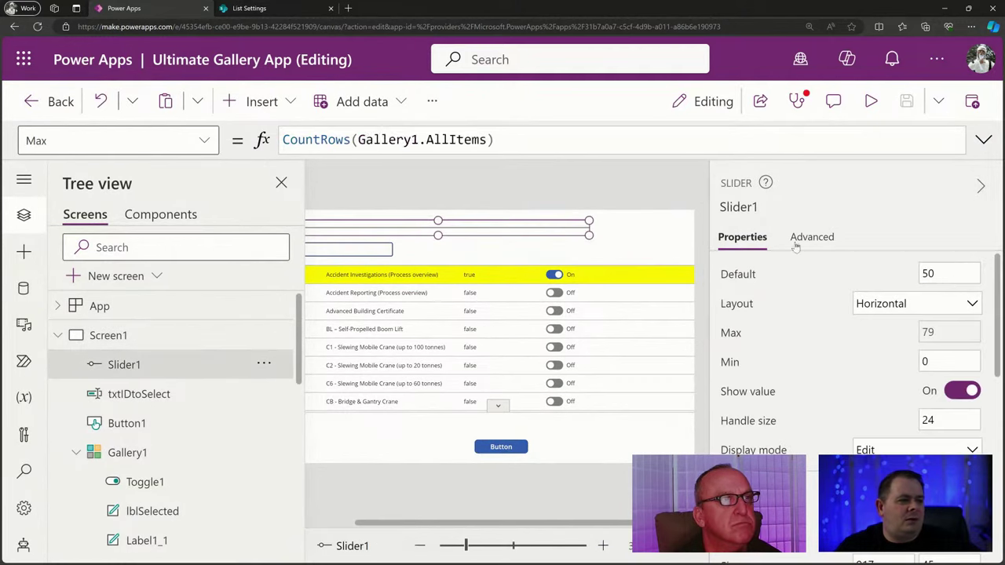
pyautogui.click(969, 308)
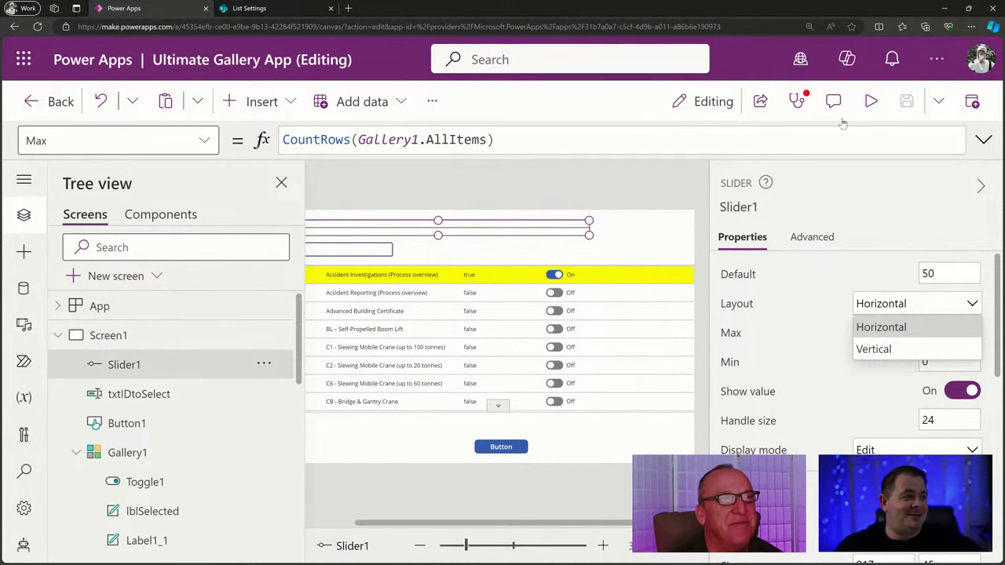
pyautogui.click(871, 102)
pyautogui.click(871, 102)
pyautogui.moveTo(198, 162); pyautogui.dragTo(415, 161)
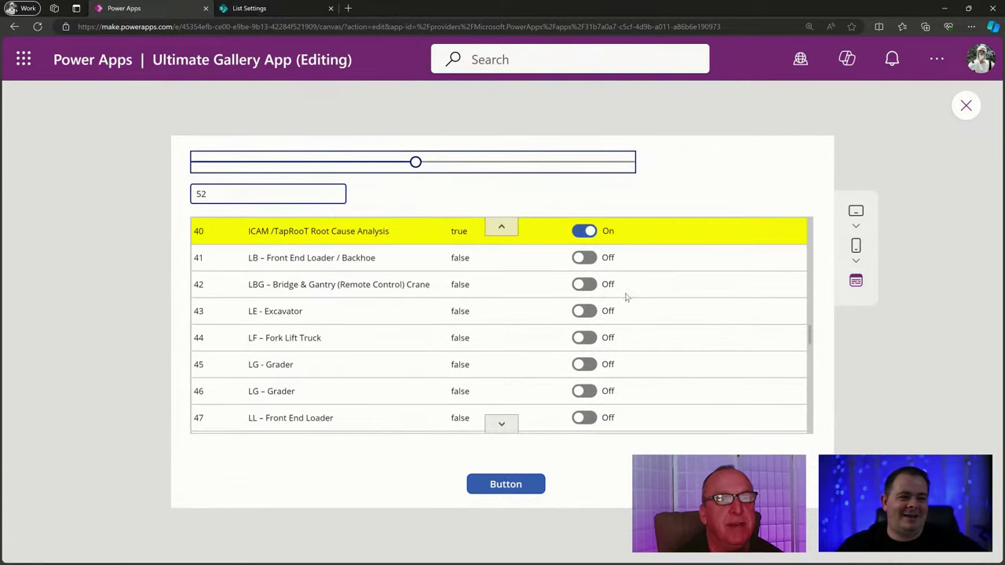
# Close the preview and show Gallery1's Default property.
pyautogui.click(965, 106)
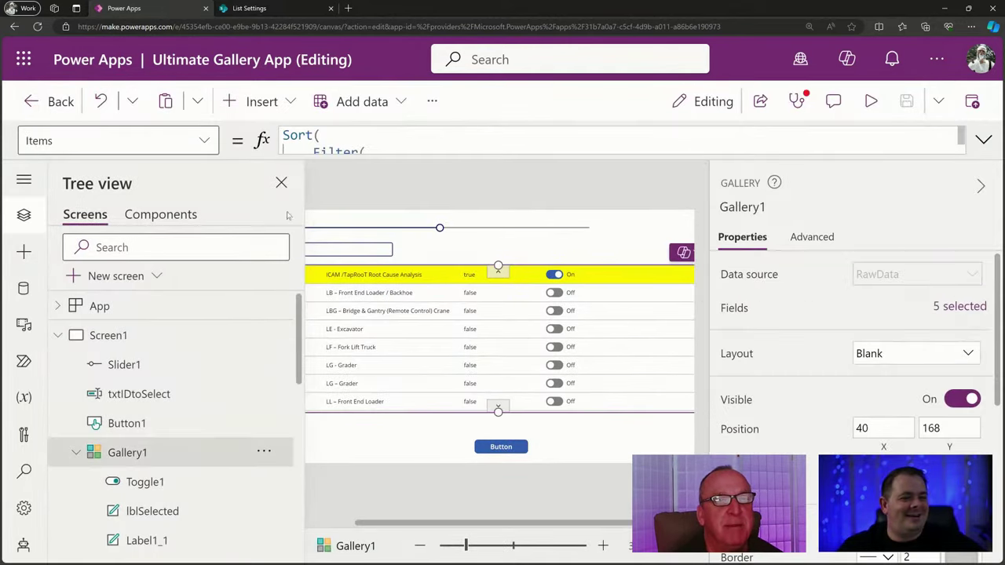
pyautogui.click(95, 141)
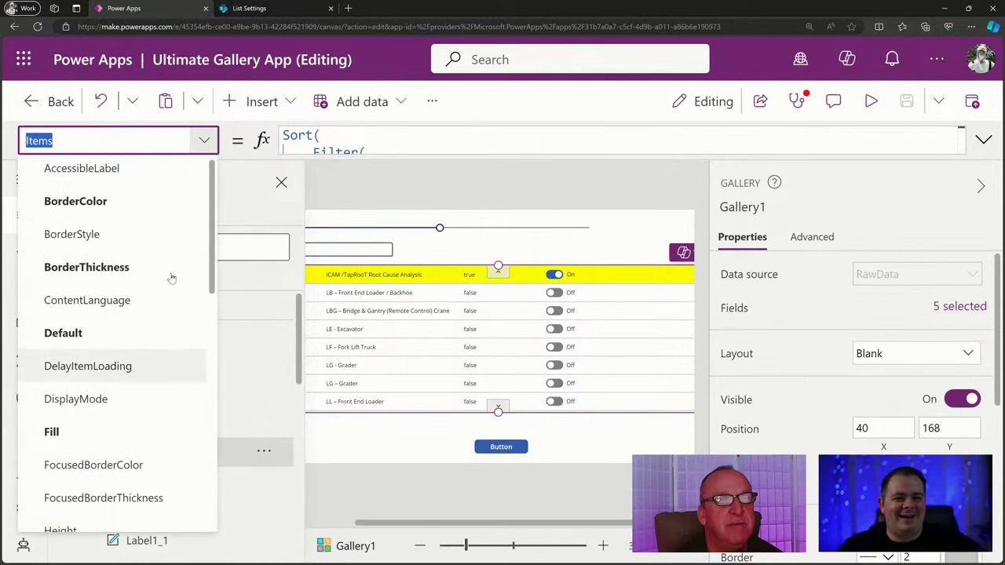
pyautogui.click(63, 333)
# Inspect the Default formula LookUp(Gallery1.AllItems, ID = Slider1.Value) and Slider1.Value of 40, then preview.
pyautogui.click(767, 140)
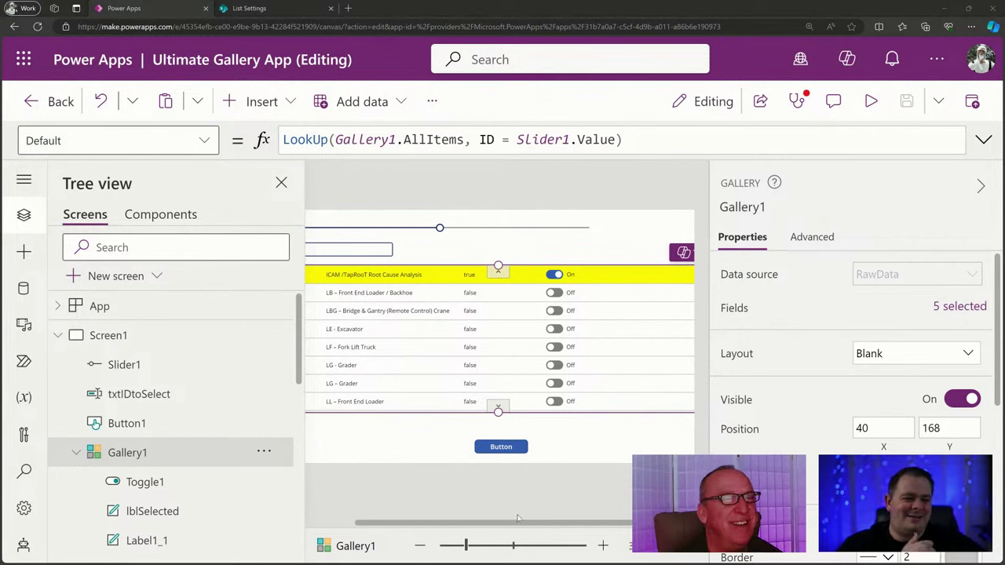
pyautogui.click(655, 139)
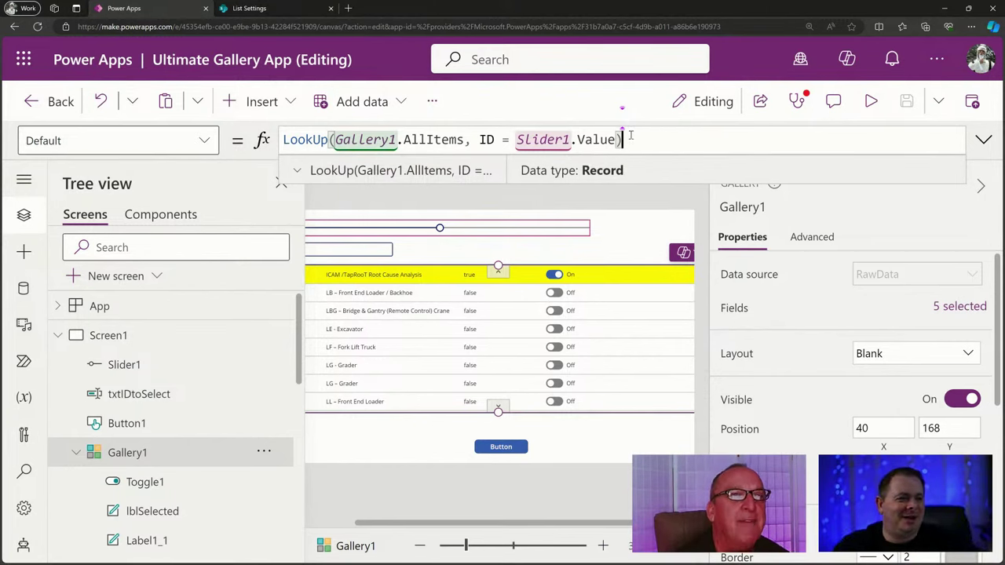
pyautogui.moveTo(625, 140); pyautogui.dragTo(284, 140)
pyautogui.click(674, 136)
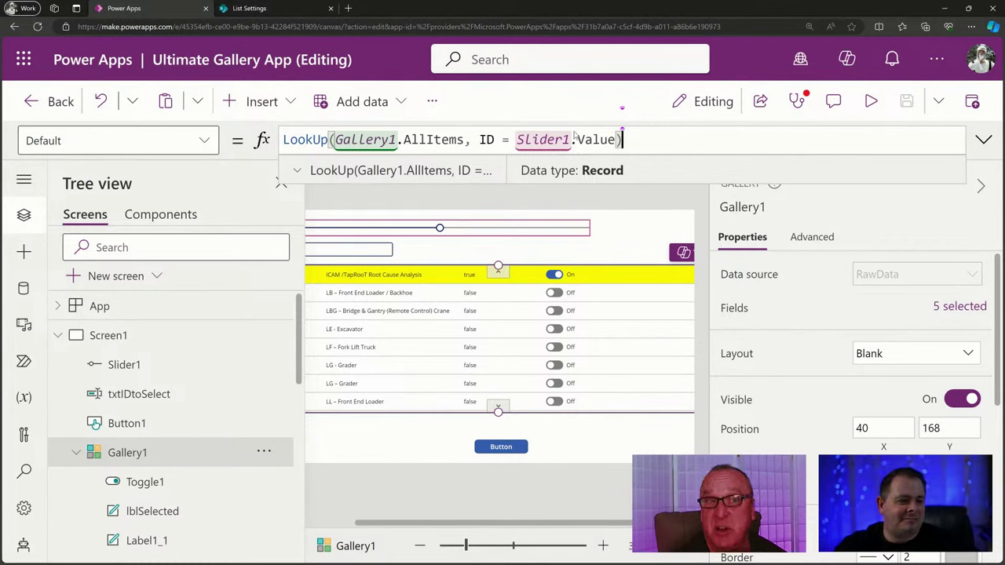
pyautogui.doubleClick(597, 139)
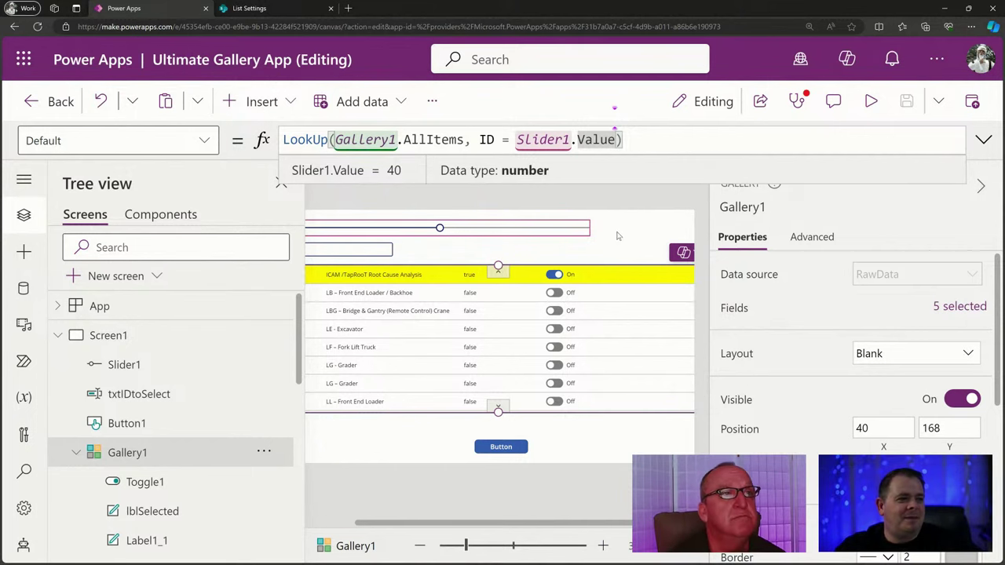
pyautogui.click(871, 101)
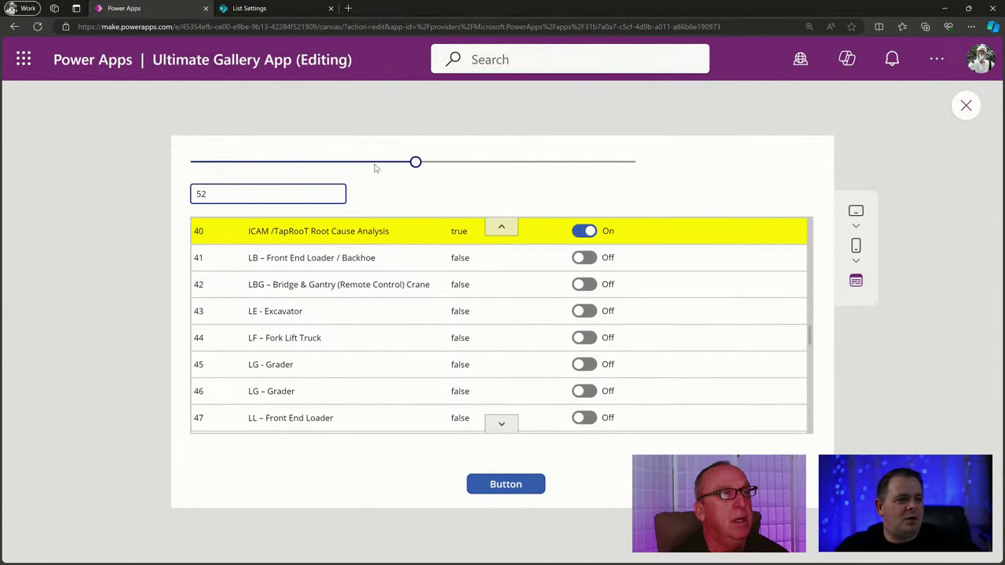
pyautogui.click(964, 105)
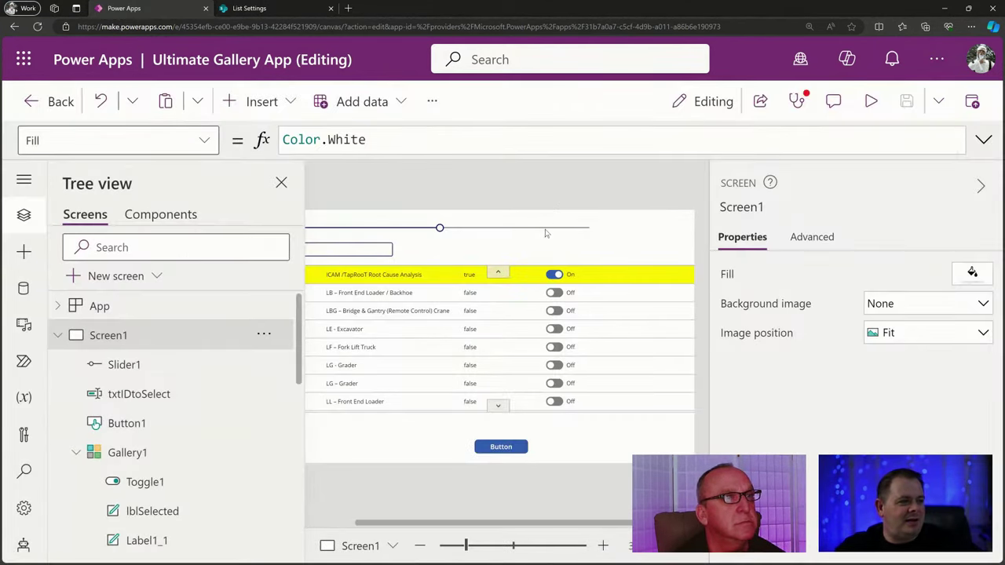
# Append + 1 to Slider1's Max so it reads CountRows(Gallery1.AllItems) + 1.
pyautogui.click(546, 231)
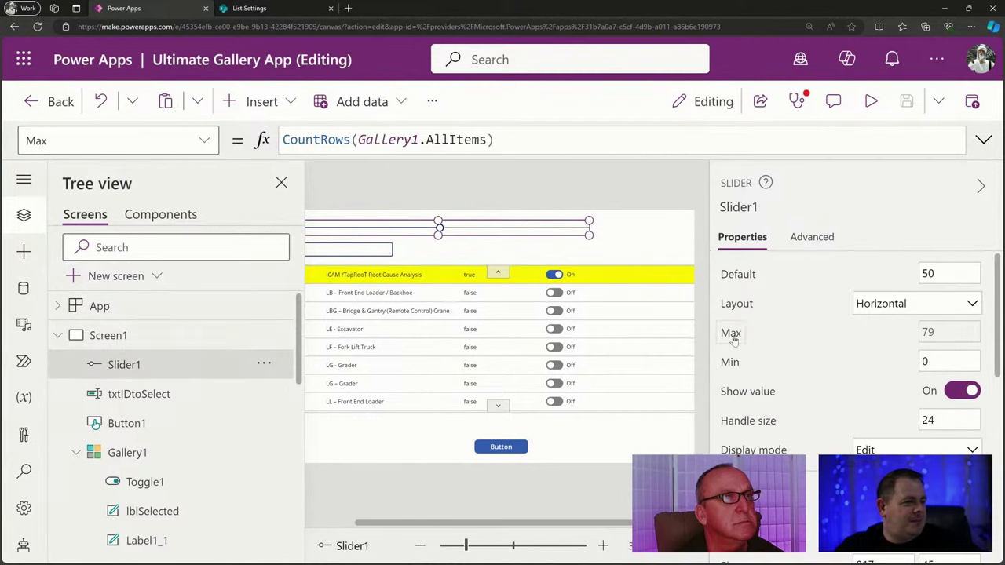
pyautogui.click(518, 142)
pyautogui.write('+ ')
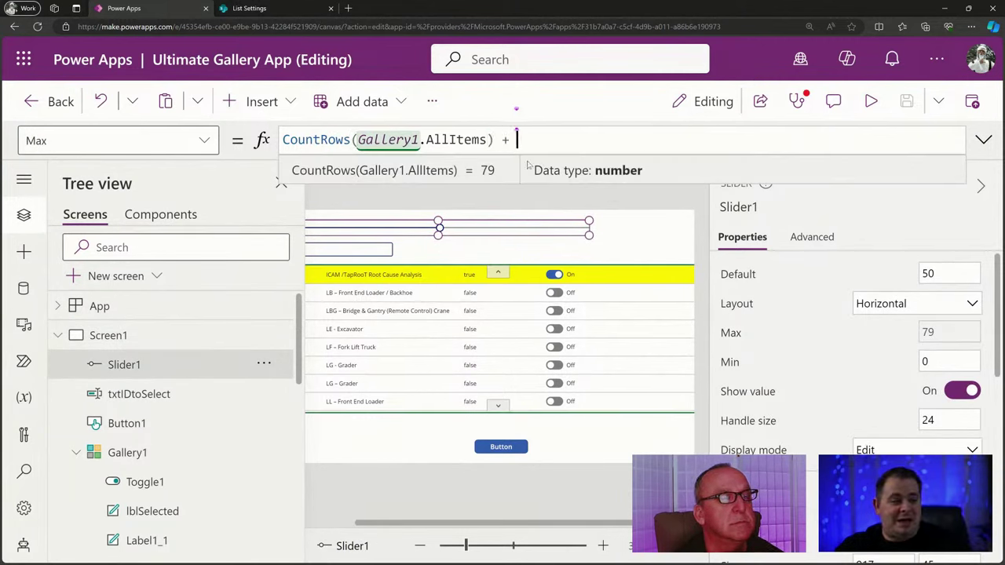
pyautogui.write('1')
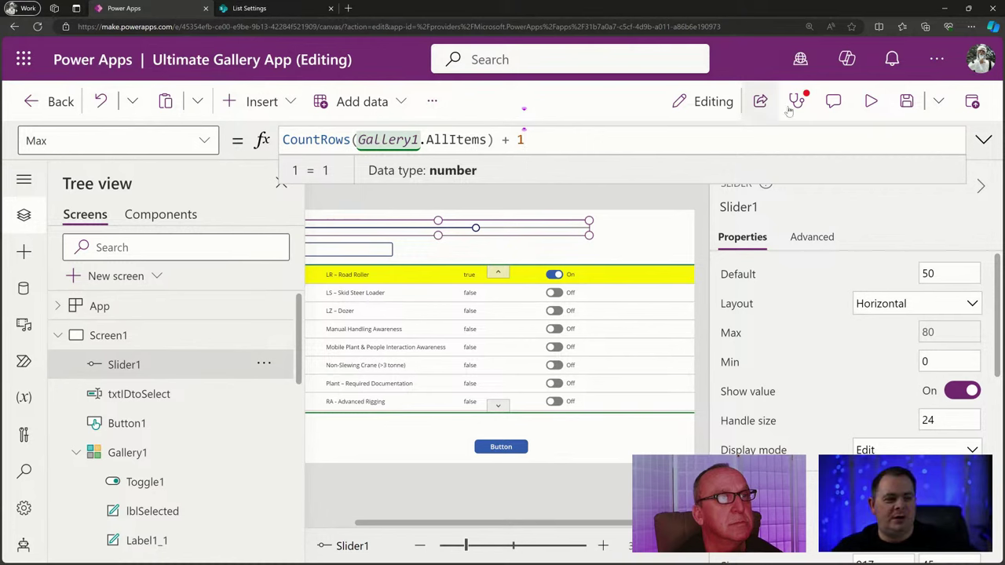
# In preview, slide between 0 and 80 and check which gallery row gets selected.
pyautogui.click(869, 104)
pyautogui.moveTo(468, 165); pyautogui.dragTo(841, 190)
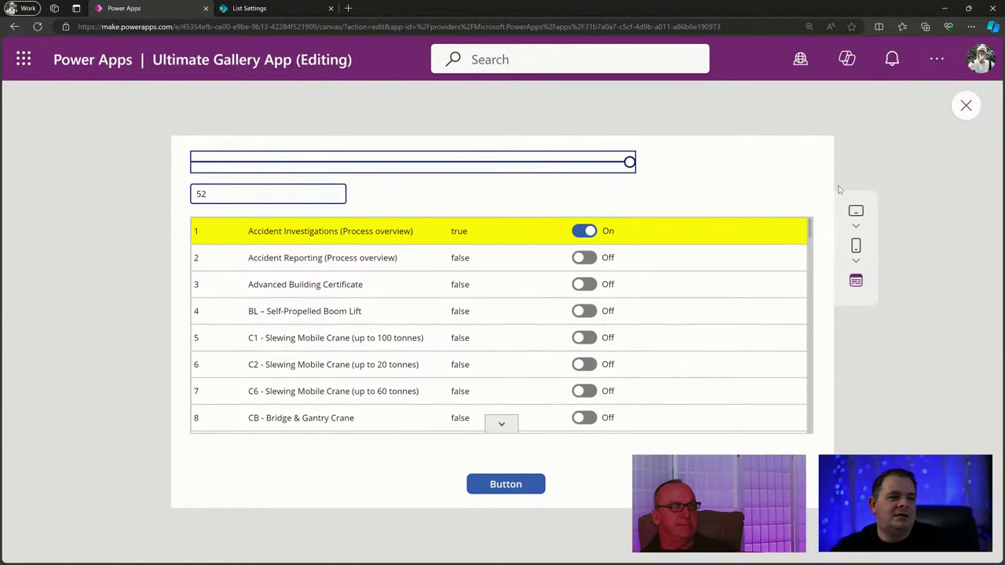
pyautogui.moveTo(633, 166); pyautogui.dragTo(629, 167)
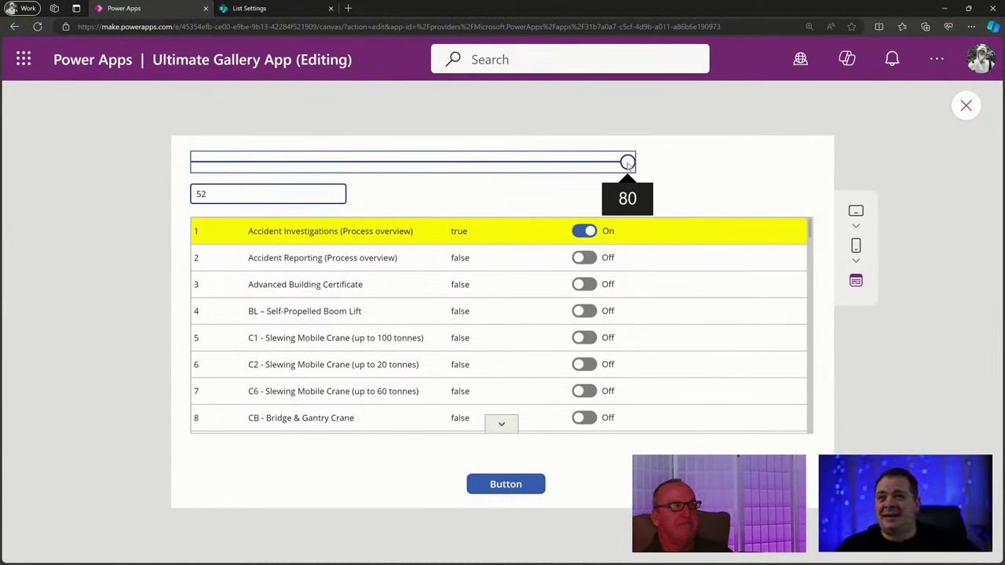
pyautogui.moveTo(628, 165); pyautogui.dragTo(630, 164)
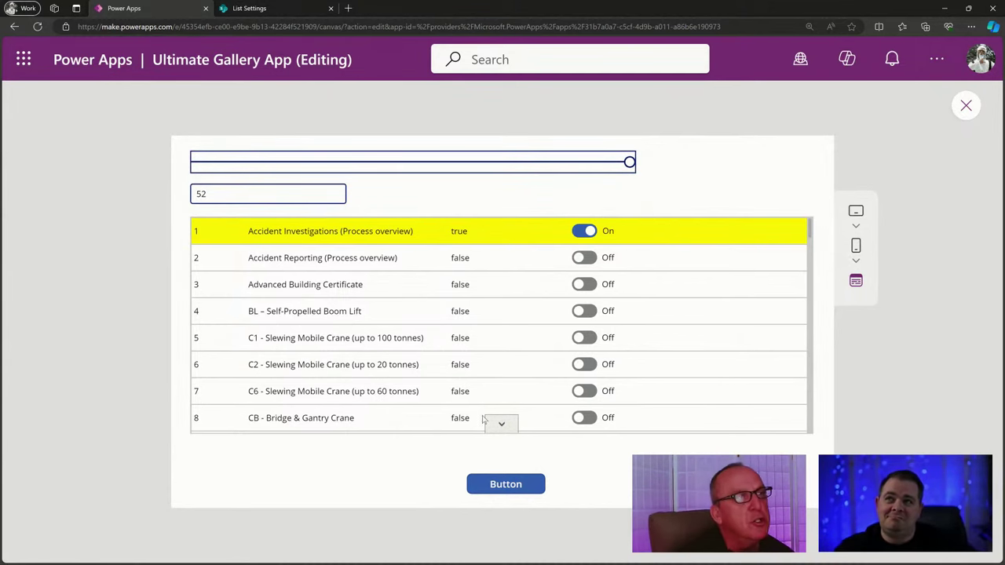
pyautogui.moveTo(629, 163); pyautogui.dragTo(131, 178)
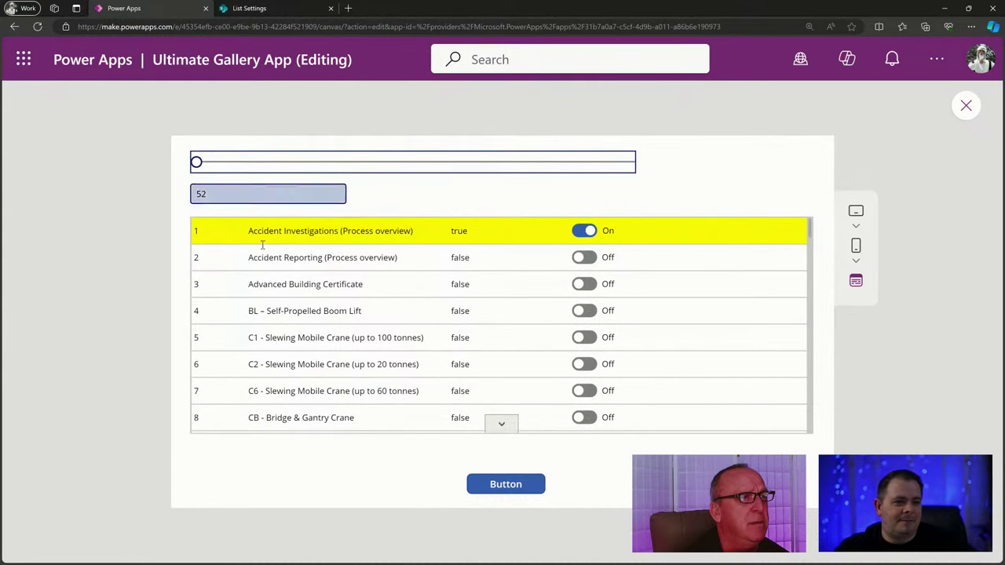
pyautogui.click(287, 364)
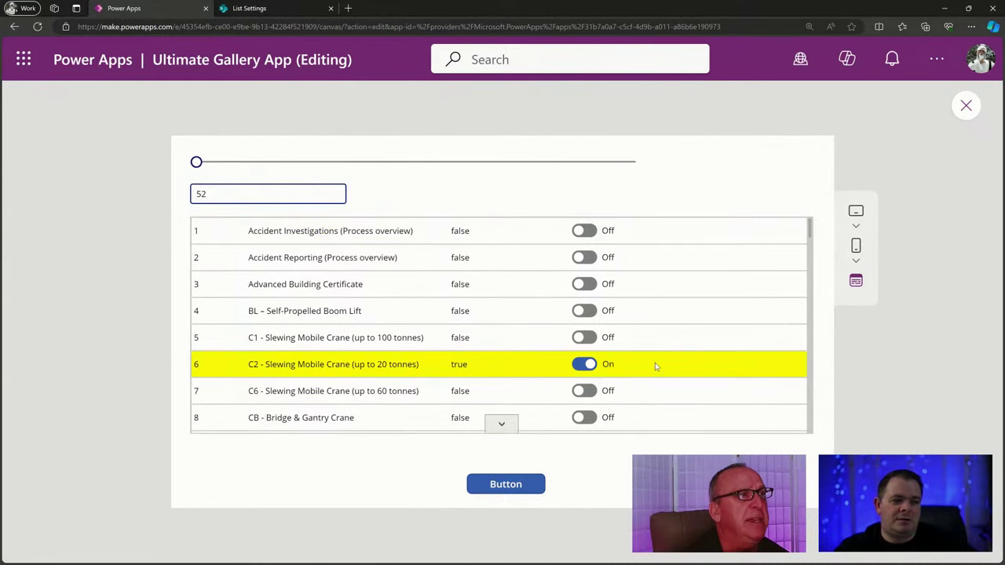
pyautogui.moveTo(198, 164)
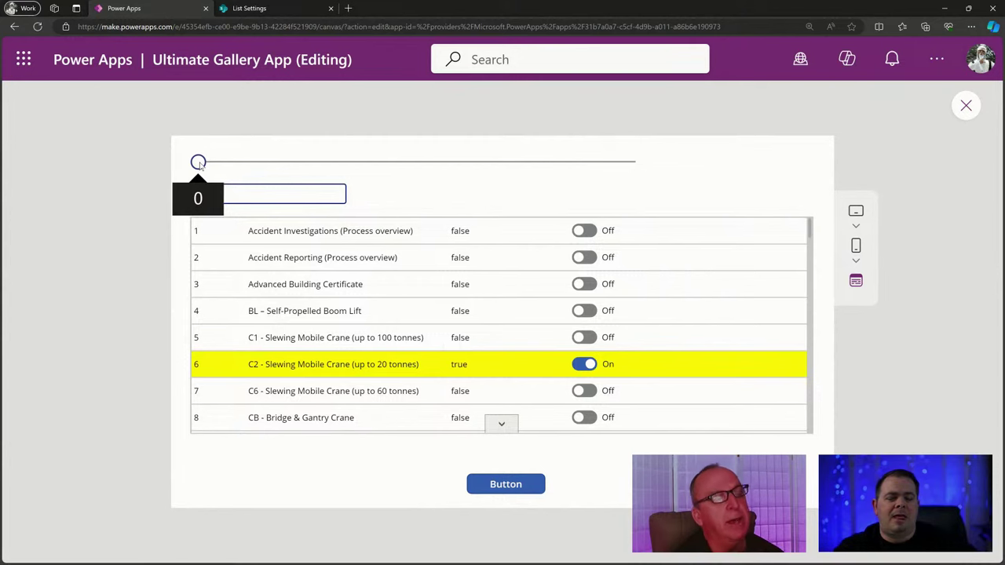
pyautogui.moveTo(198, 163); pyautogui.dragTo(688, 161)
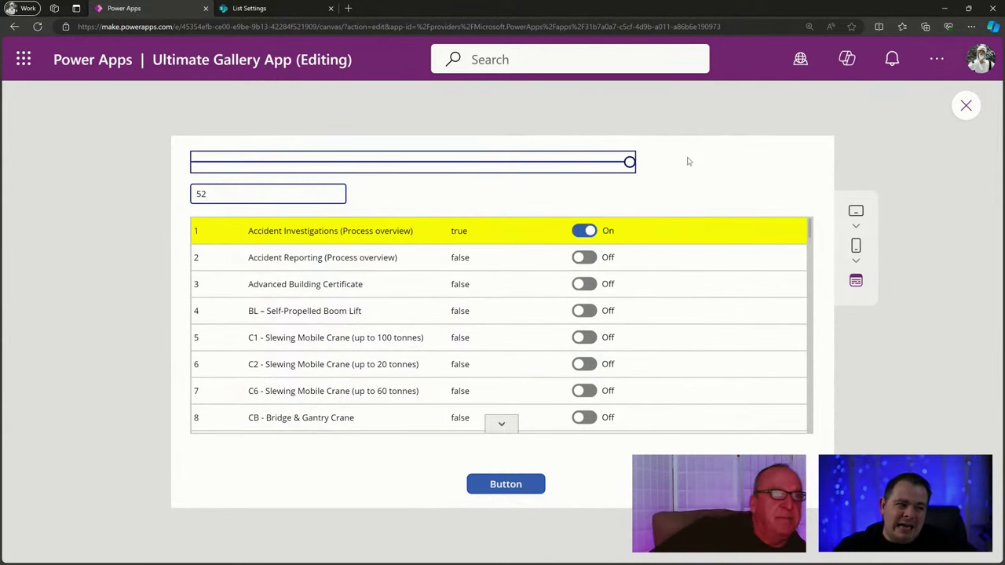
pyautogui.click(966, 105)
pyautogui.click(536, 227)
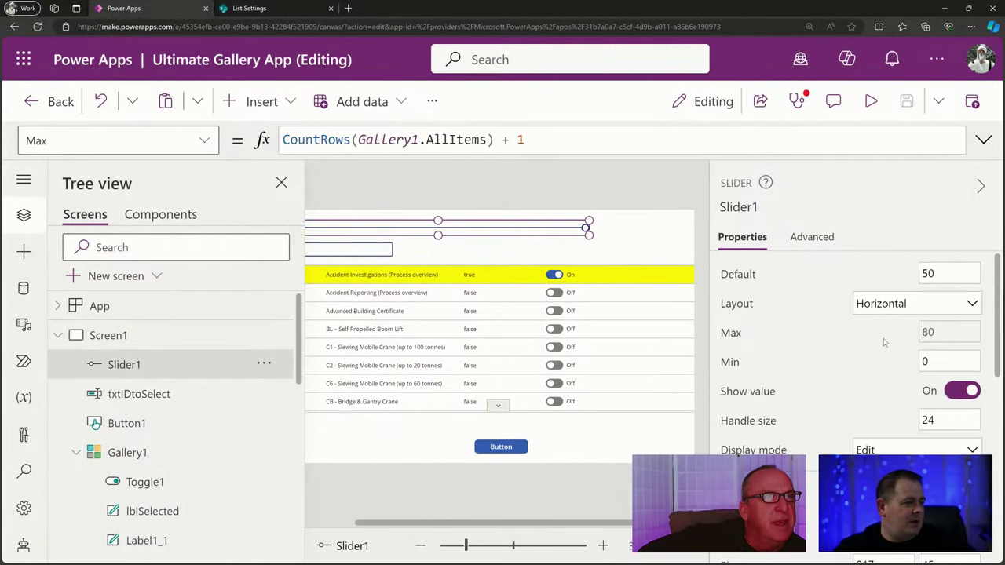
# Change Slider1's Max to CountRows(Gallery1.AllItems) + 10000 and preview with the slider at its 10079 maximum.
pyautogui.click(522, 139)
pyautogui.write('0000')
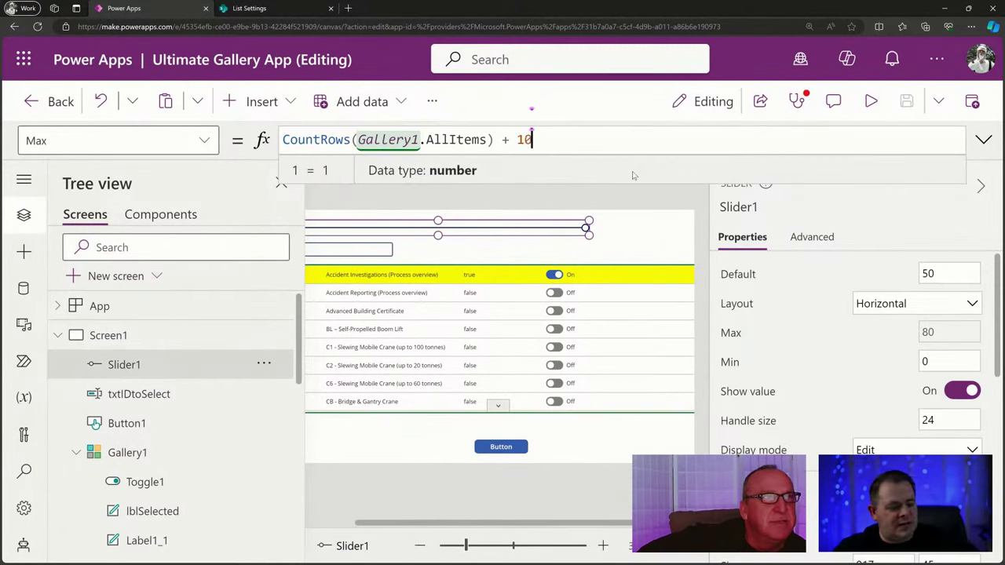
pyautogui.click(872, 102)
pyautogui.moveTo(197, 162); pyautogui.dragTo(956, 219)
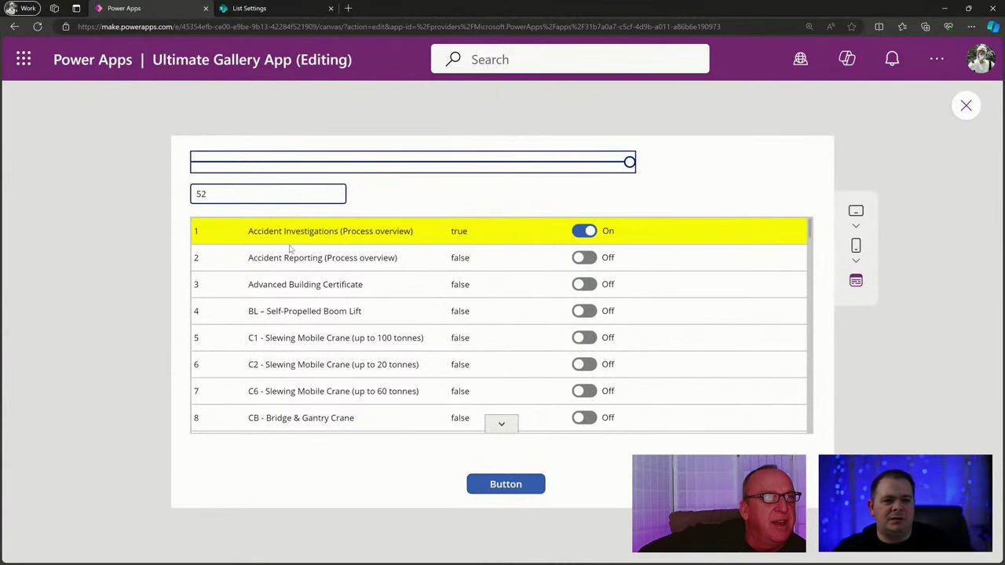
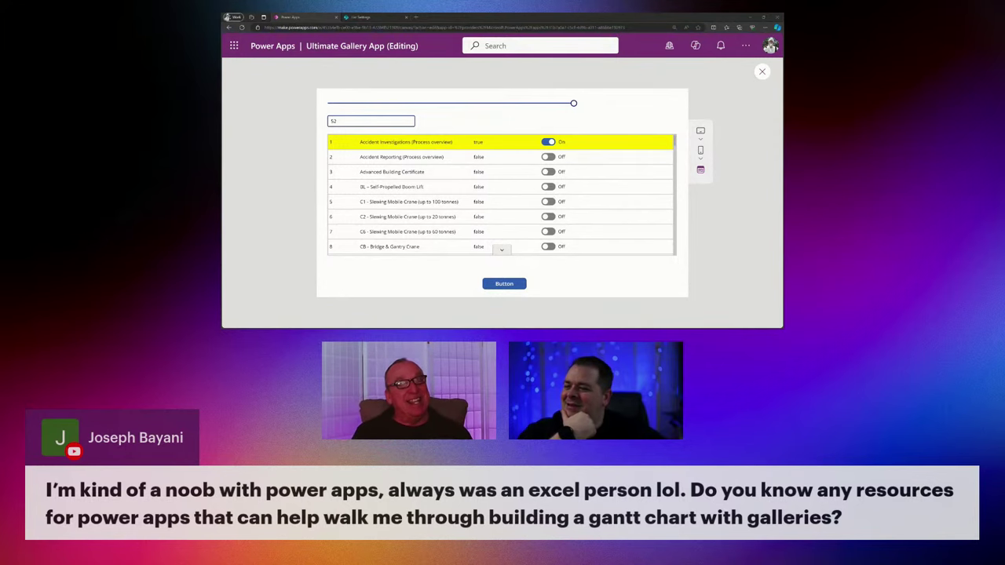
# Switch from Power Apps to the browser showing the PowerAppsTutorial channel's Live streams.
pyautogui.hotkey('alt', 'Tab')
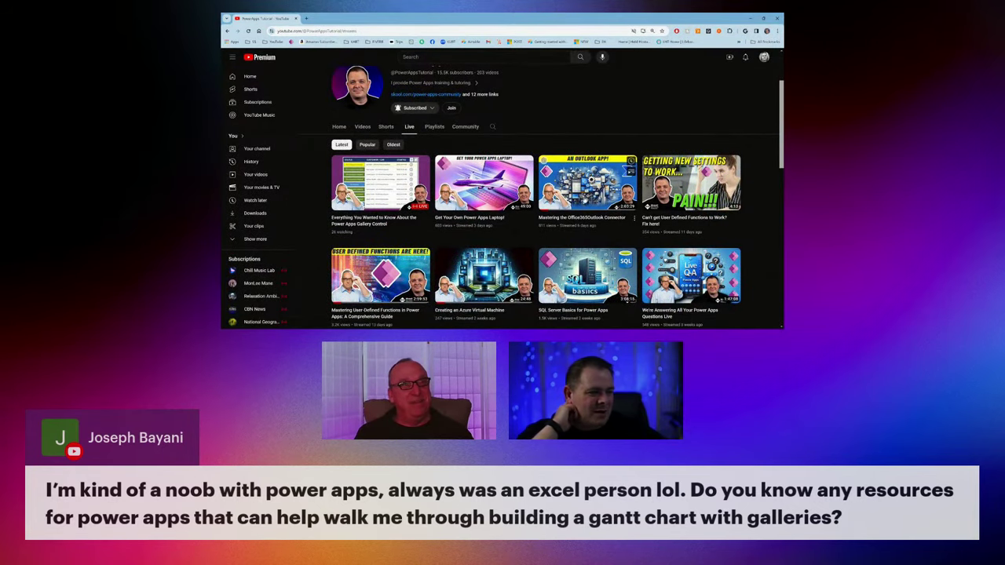
# Copy the 'Time Boxing with Power Apps' stream's share link from the Live grid, then start watching it.
pyautogui.scroll(-3, 584, 200)
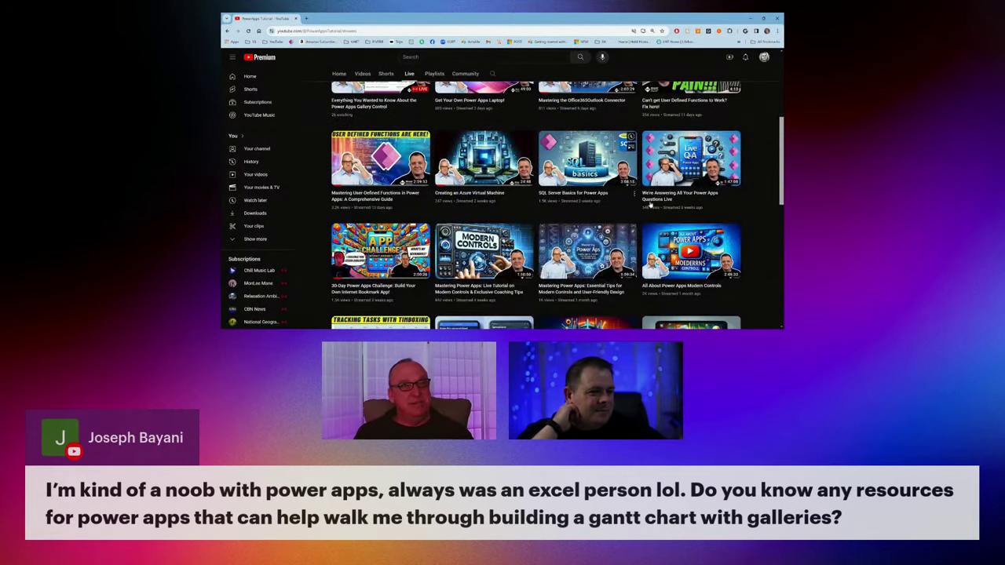
pyautogui.scroll(-2, 653, 205)
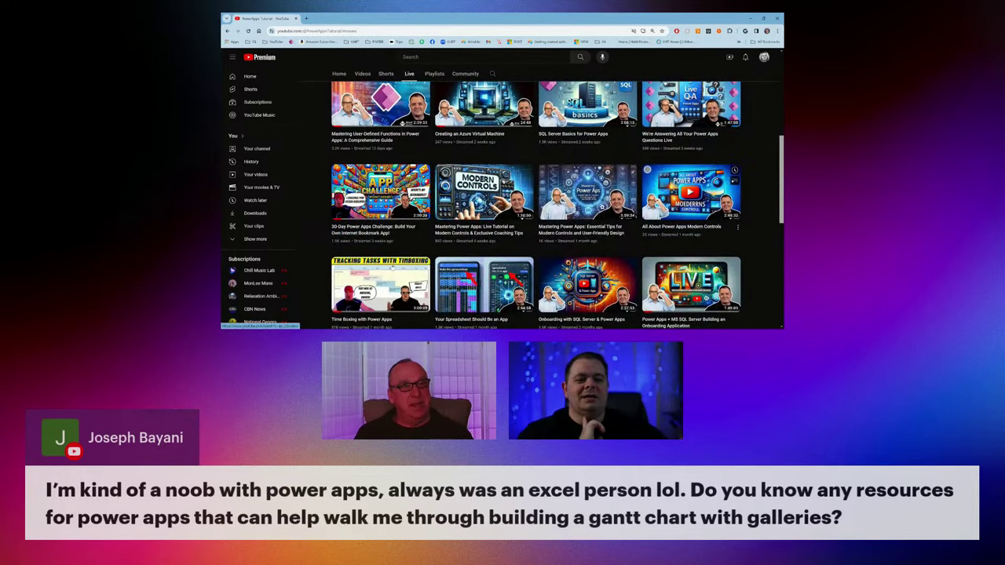
pyautogui.scroll(-2, 392, 268)
pyautogui.moveTo(389, 183)
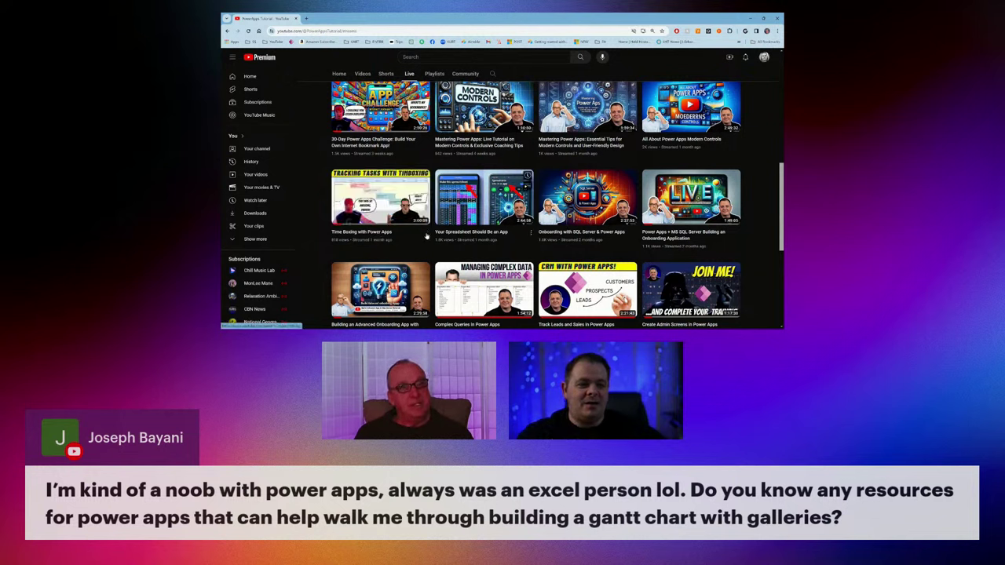
pyautogui.click(427, 233)
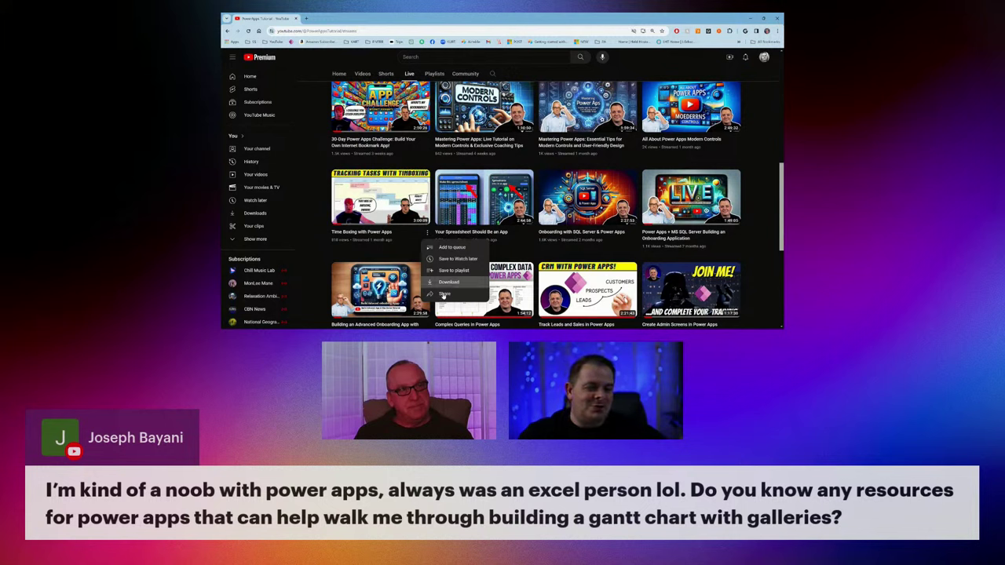
pyautogui.click(444, 293)
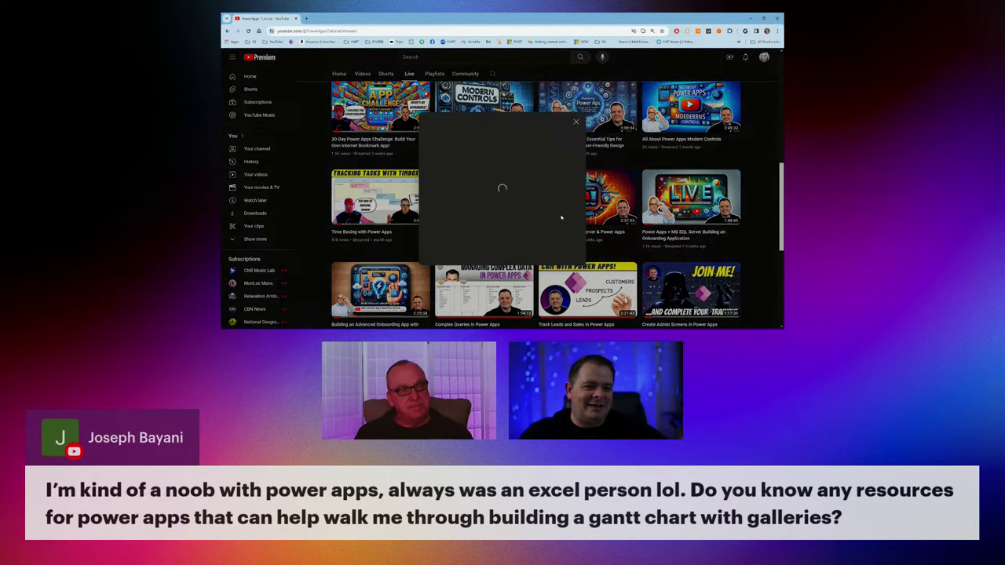
pyautogui.click(565, 224)
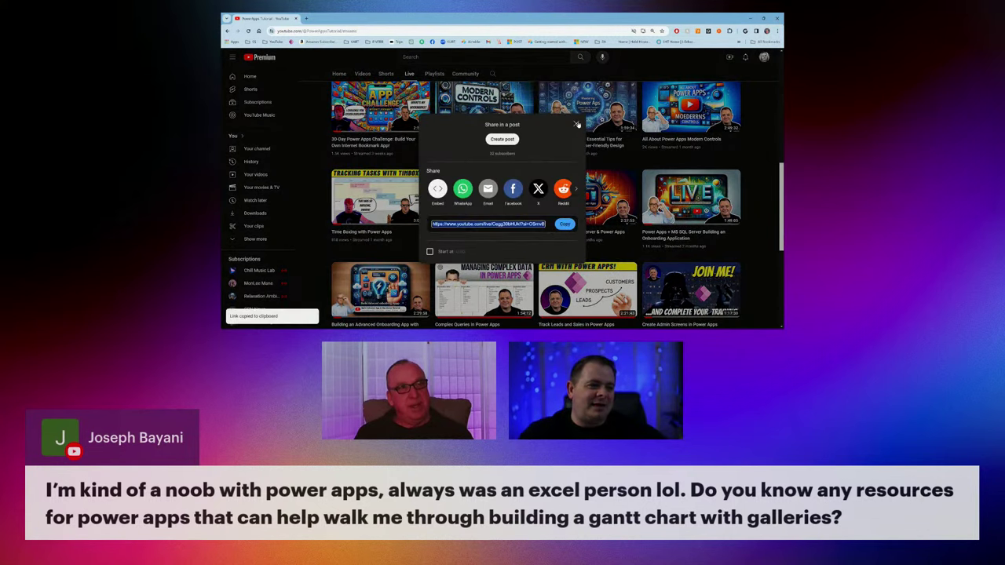
pyautogui.click(576, 123)
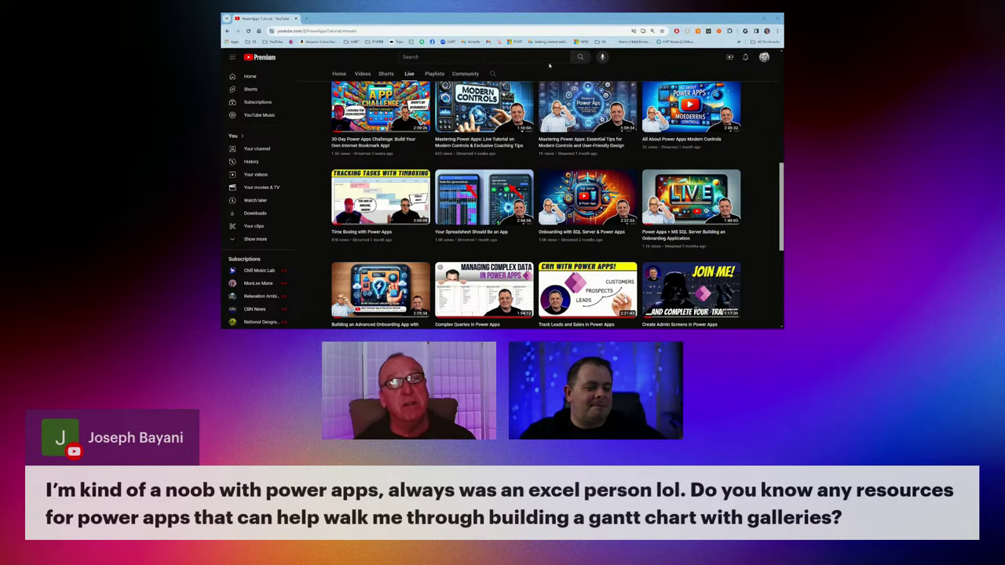
pyautogui.click(389, 234)
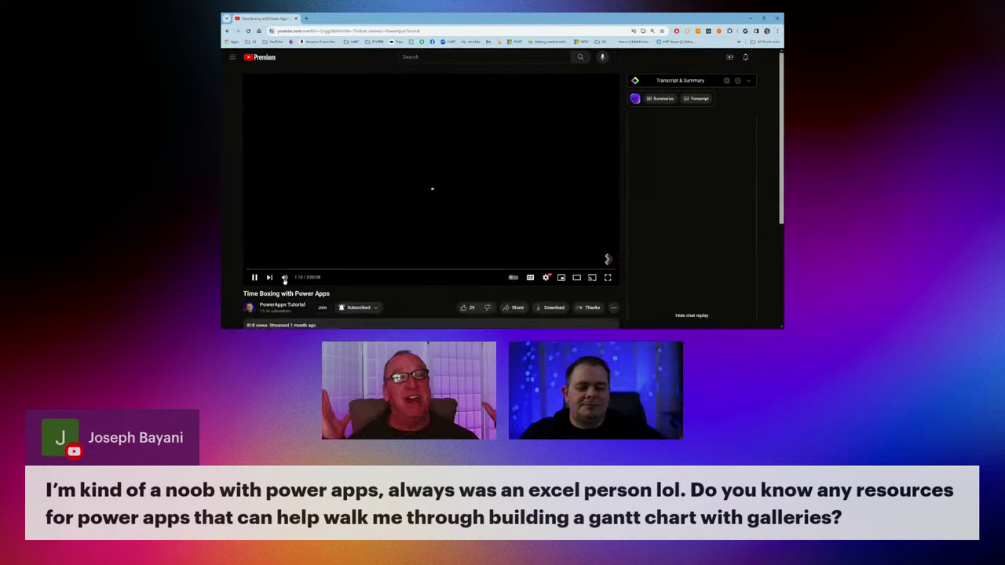
# Mute the stream, seek toward its end, and switch to theater view.
pyautogui.click(285, 278)
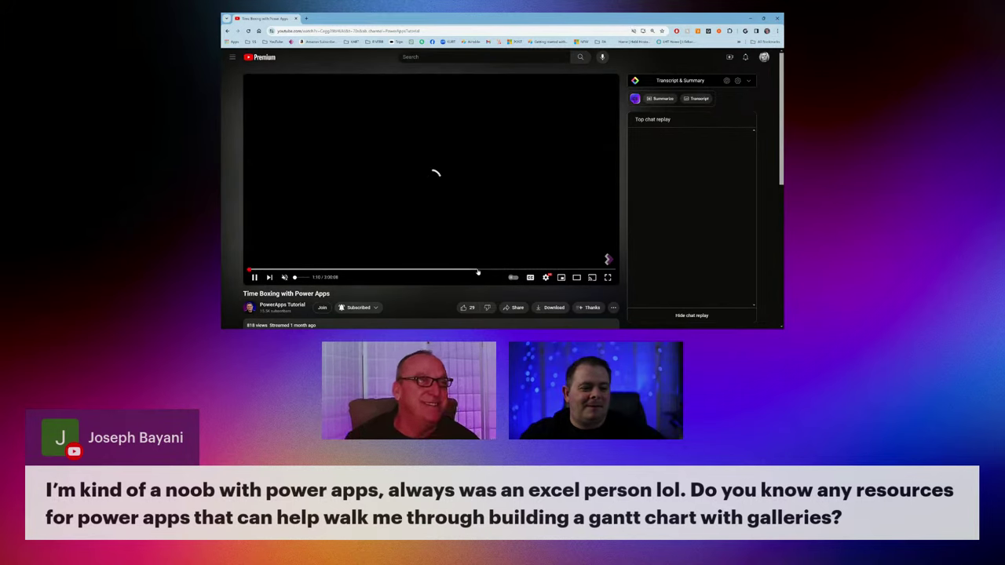
pyautogui.click(477, 270)
pyautogui.click(590, 271)
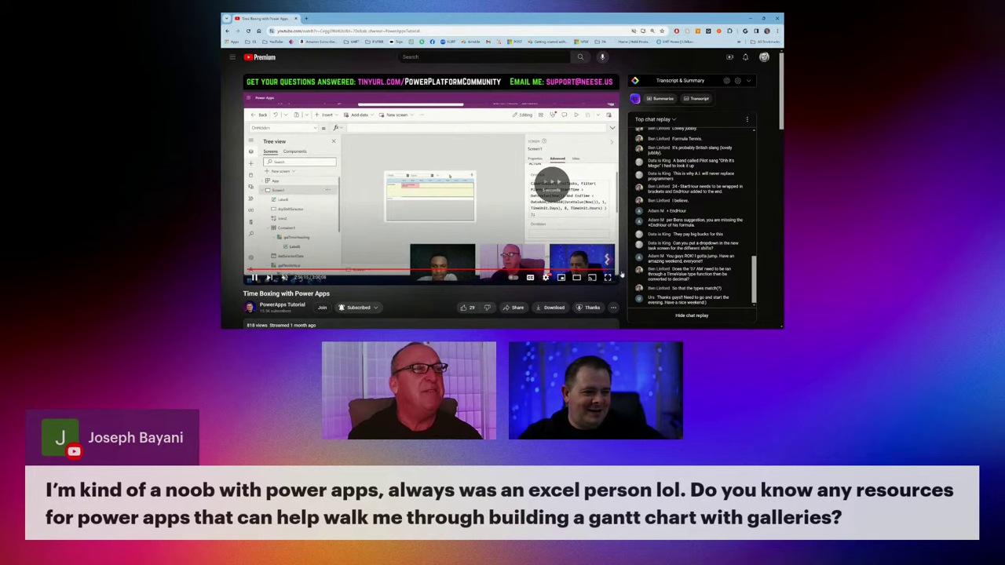
pyautogui.click(576, 277)
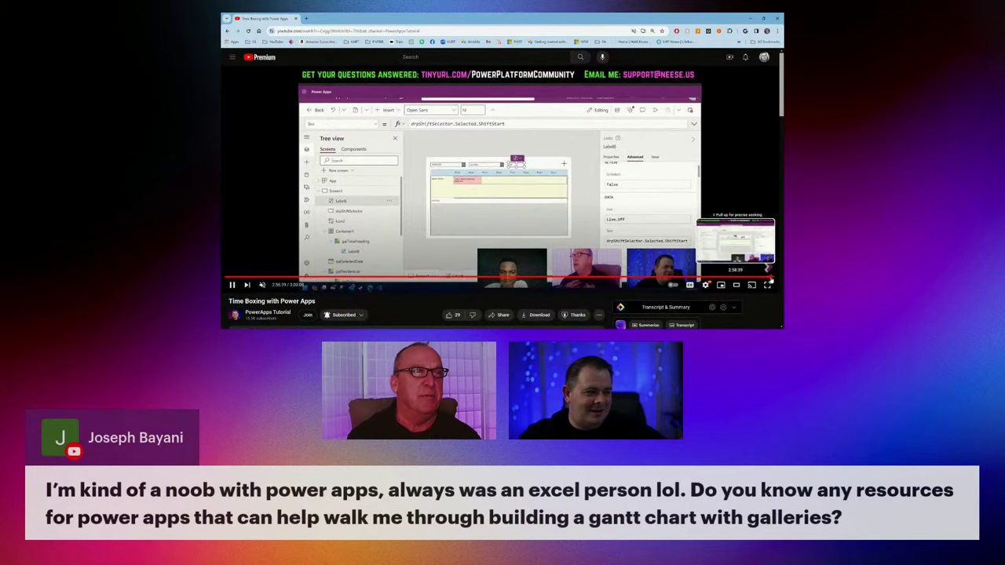
pyautogui.click(772, 278)
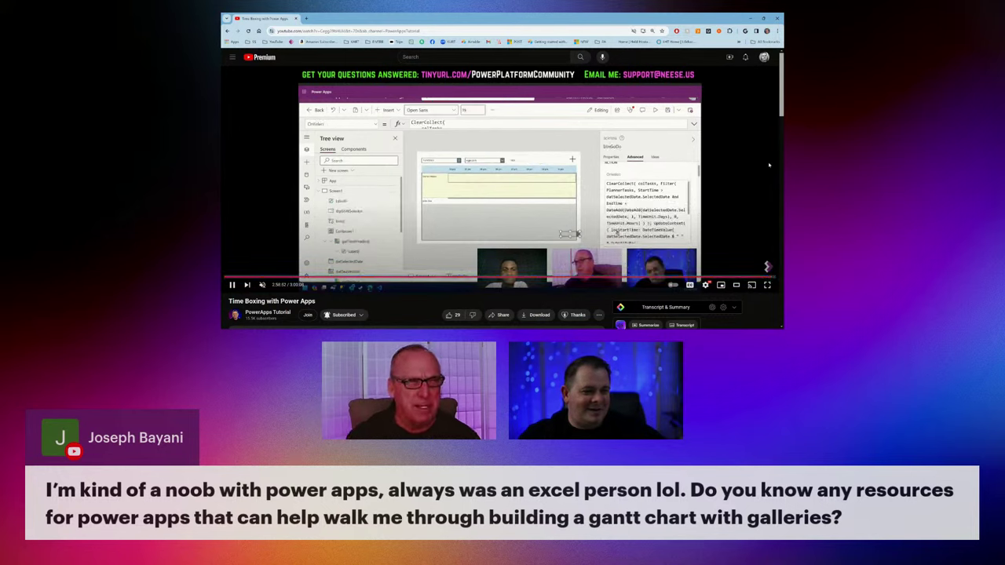
# Skip ahead to the finished gallery demo, pause it, and return to Power Apps.
pyautogui.press('Right')
pyautogui.press('Right')
pyautogui.press('Right')
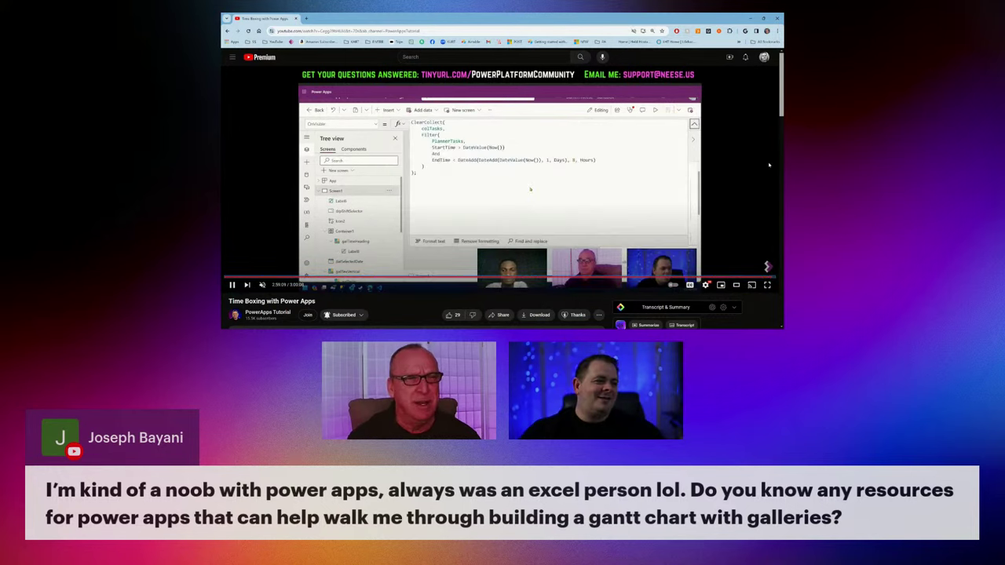
pyautogui.press('Right')
pyautogui.press('Right')
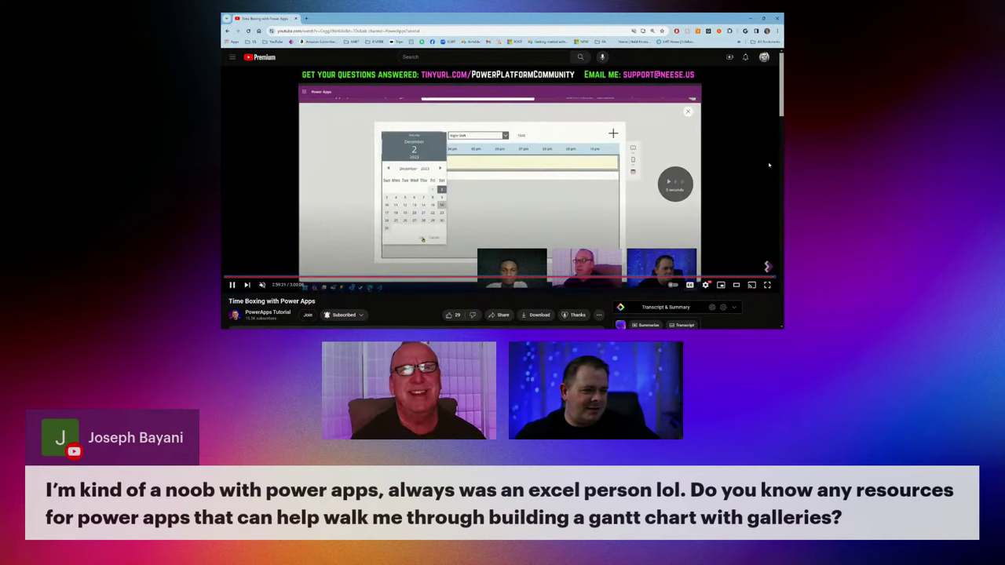
pyautogui.press('Right')
pyautogui.press('Right')
pyautogui.press('Right')
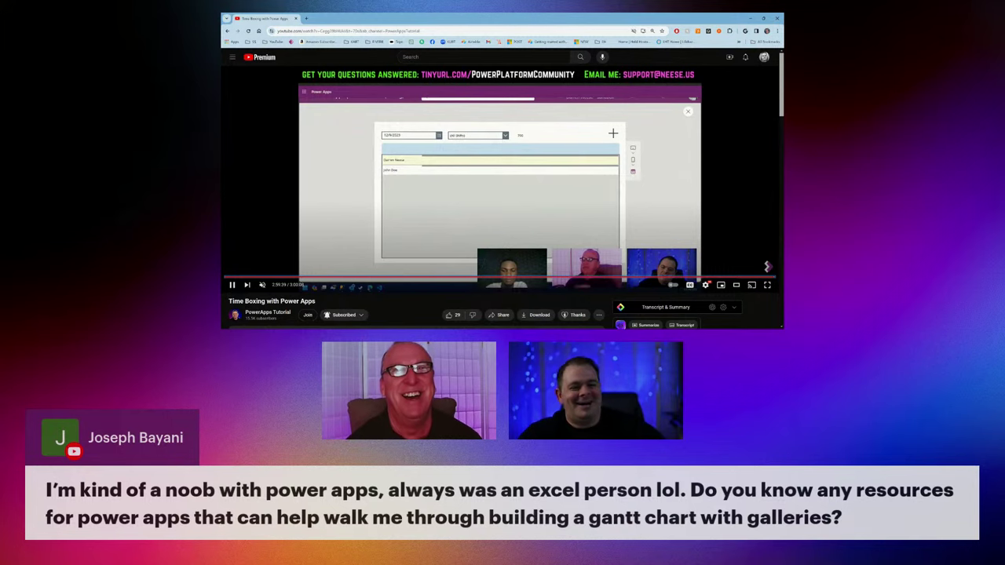
pyautogui.press('k')
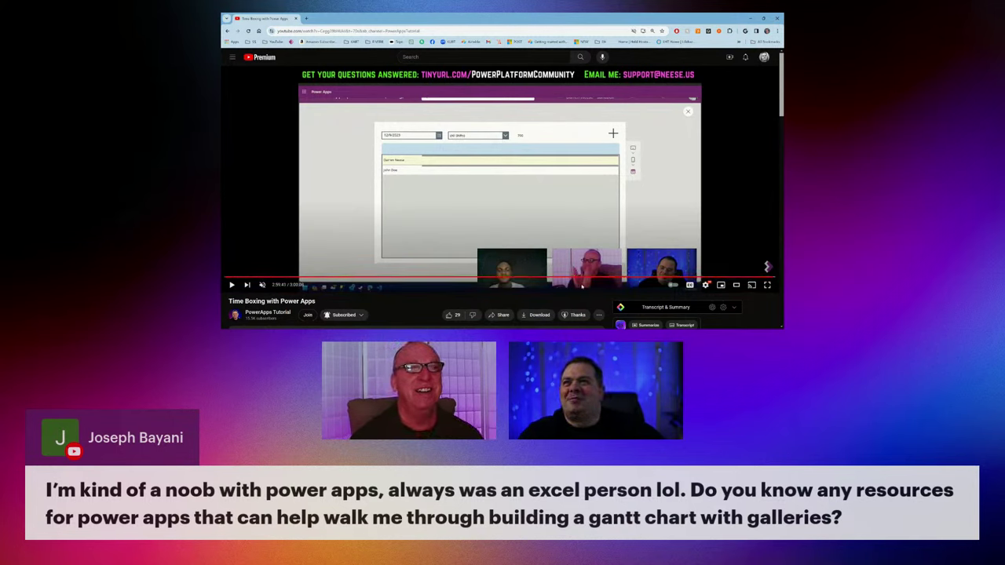
pyautogui.click(374, 211)
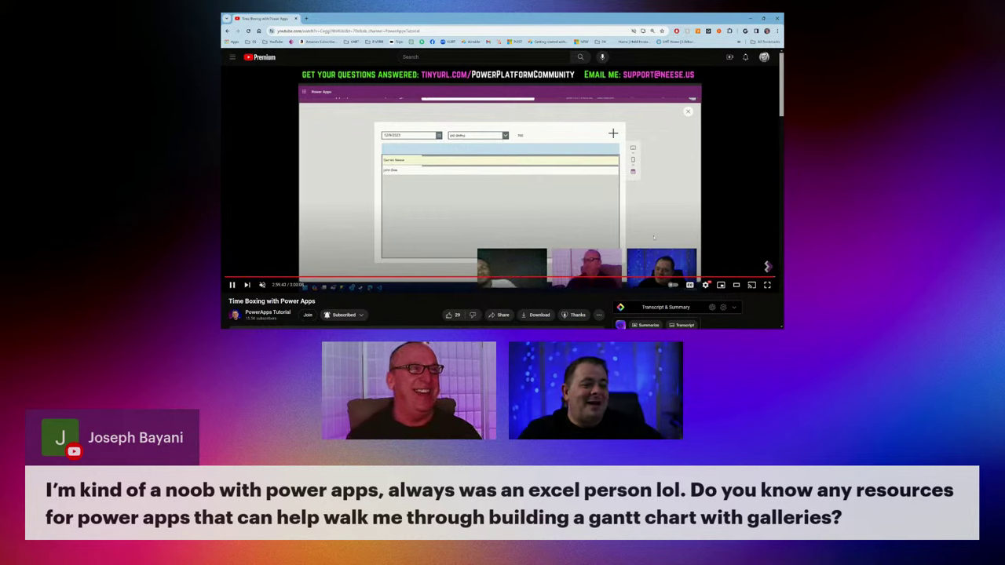
pyautogui.click(416, 140)
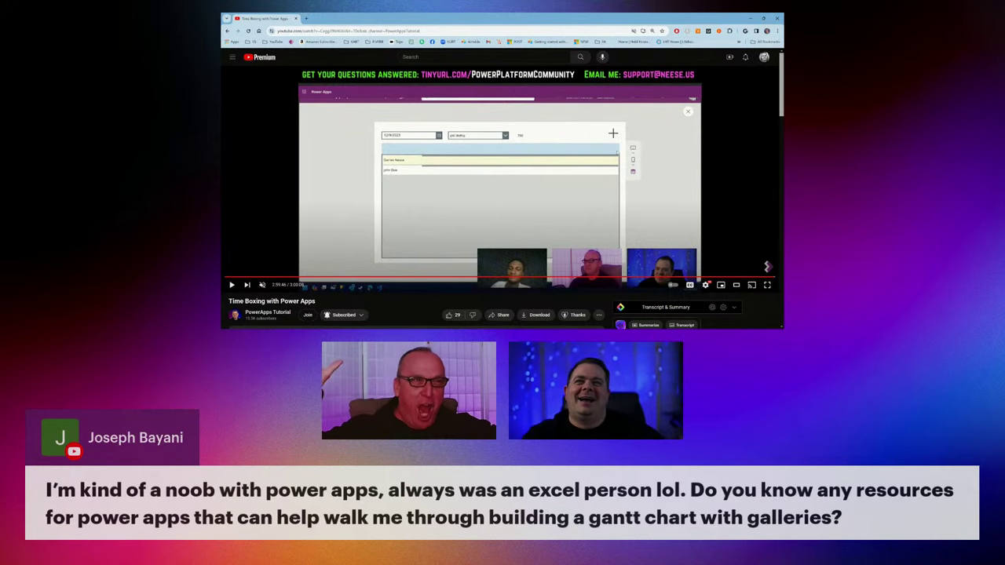
pyautogui.hotkey('alt', 'Tab')
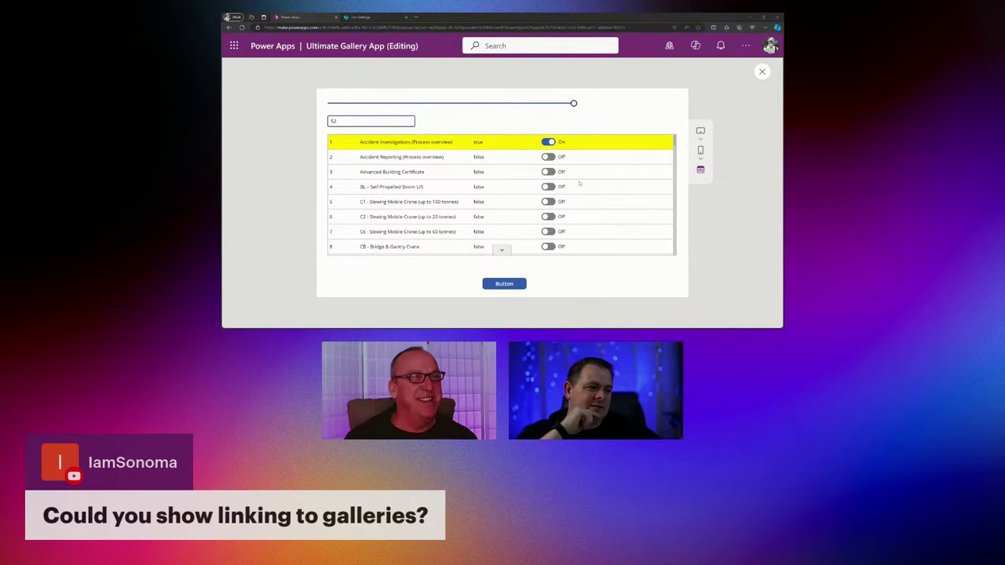
# In the Obsidian outline, append '- usually use Lookup' to the Default line.
pyautogui.hotkey('alt', 'Tab')
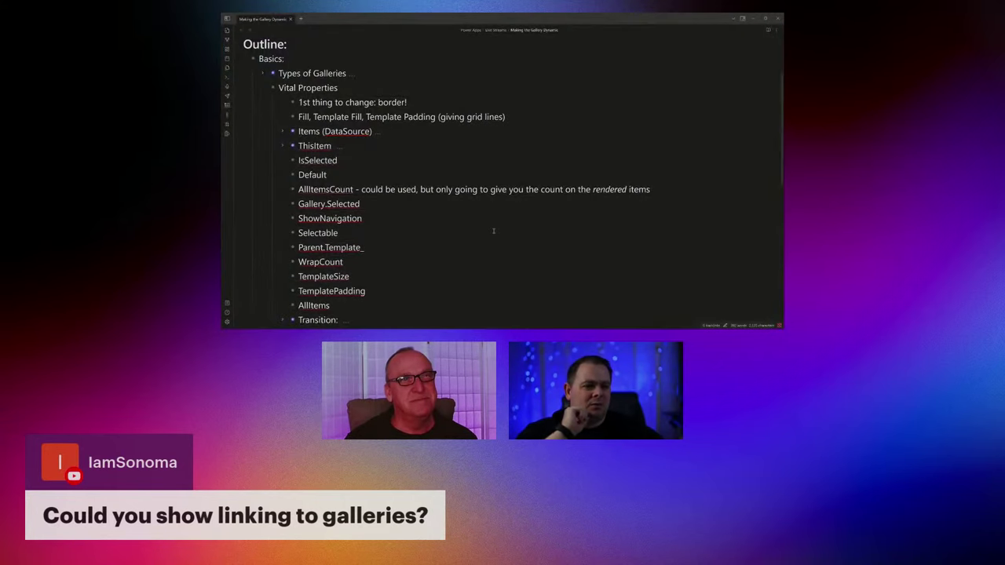
pyautogui.scroll(-2, 420, 238)
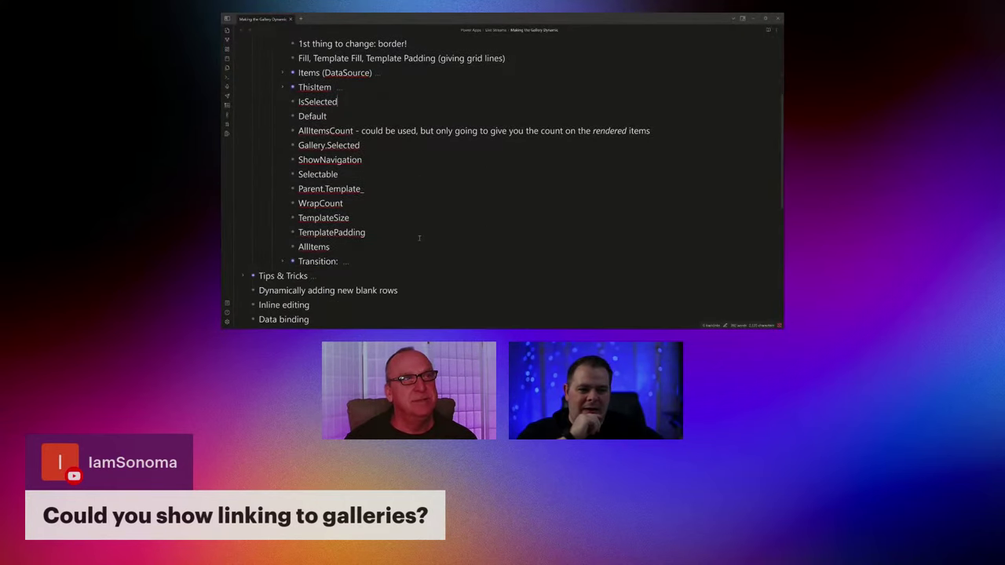
pyautogui.scroll(2, 420, 238)
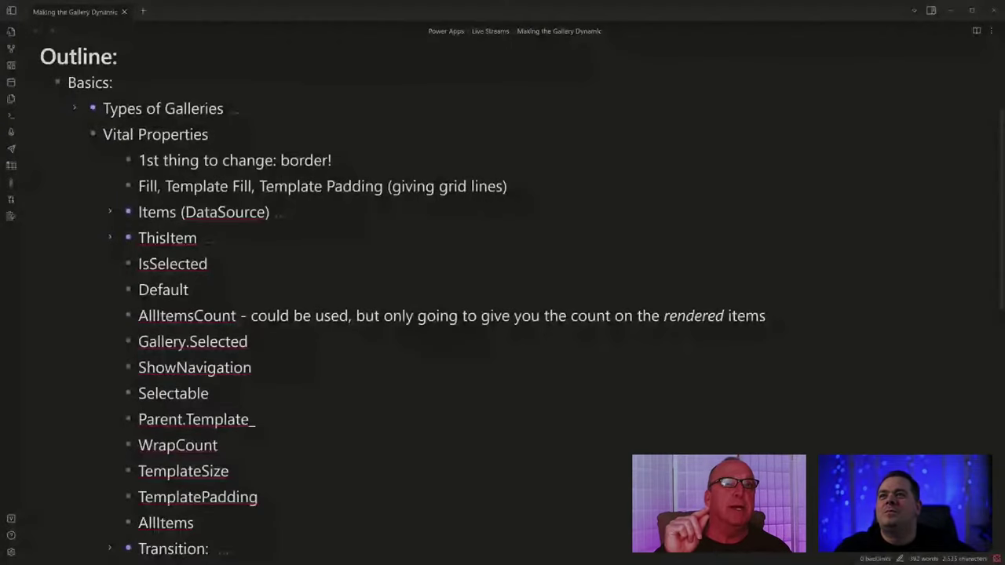
pyautogui.click(280, 296)
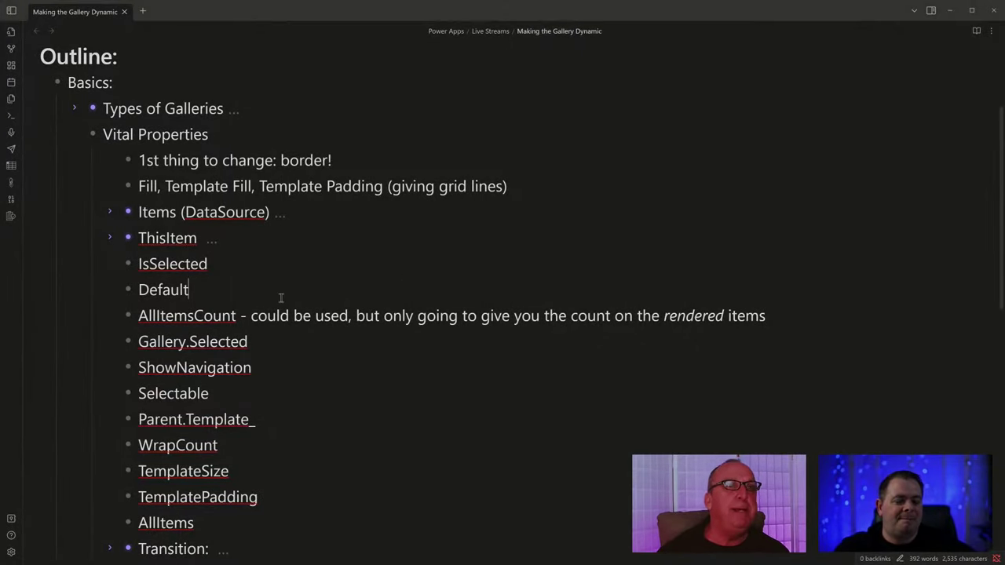
pyautogui.write('- ')
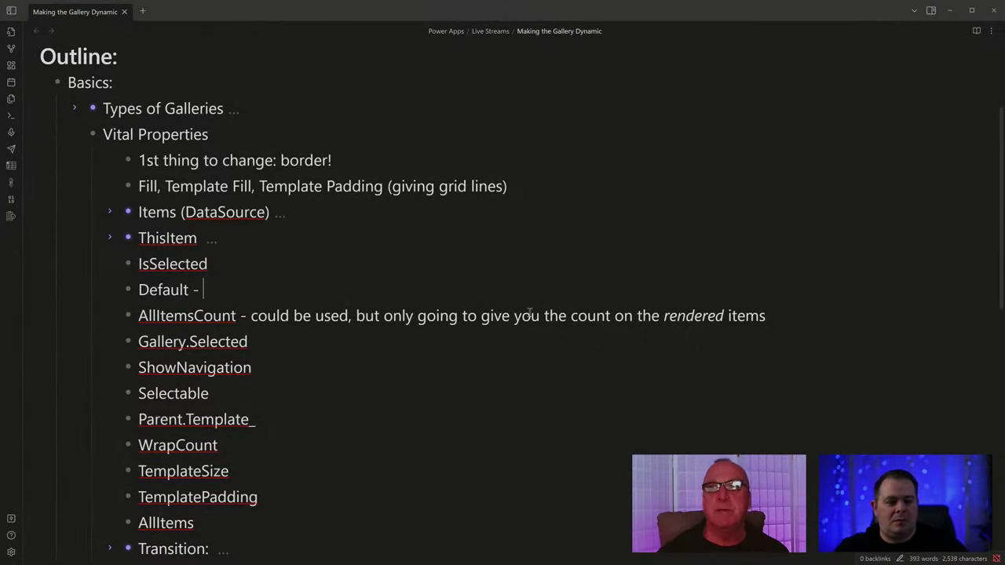
pyautogui.write('usus')
pyautogui.write('lly u8s')
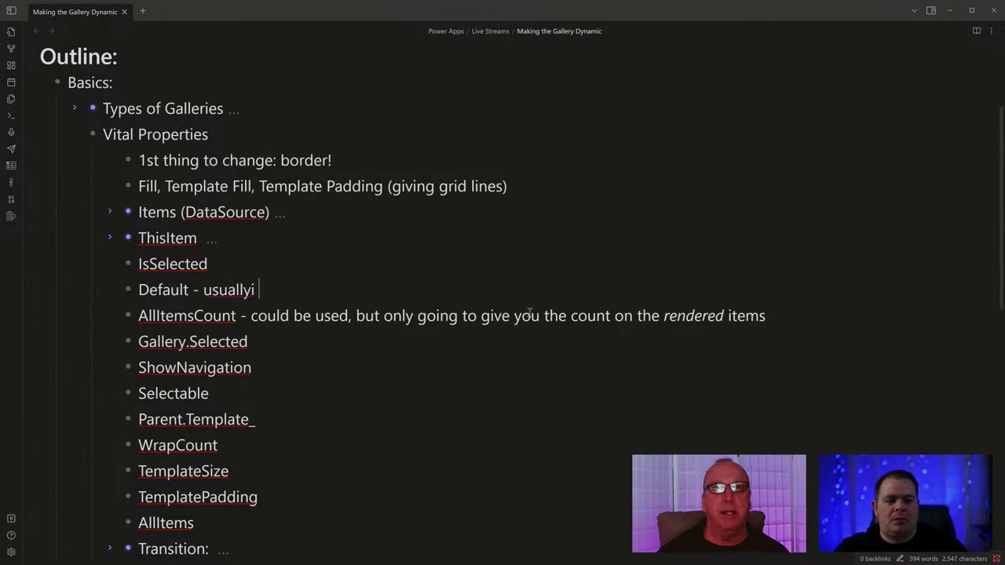
pyautogui.press('BackSpace')
pyautogui.press('BackSpace')
pyautogui.write('se Lookup')
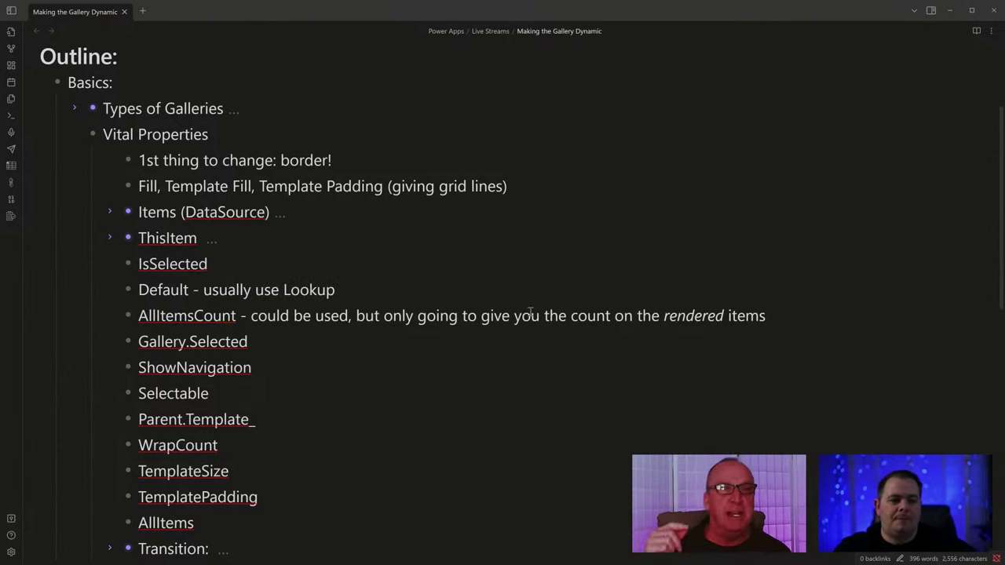
# Review the Gallery.Selected, AllItemsCount and ShowNavigation lines of the outline.
pyautogui.click(282, 339)
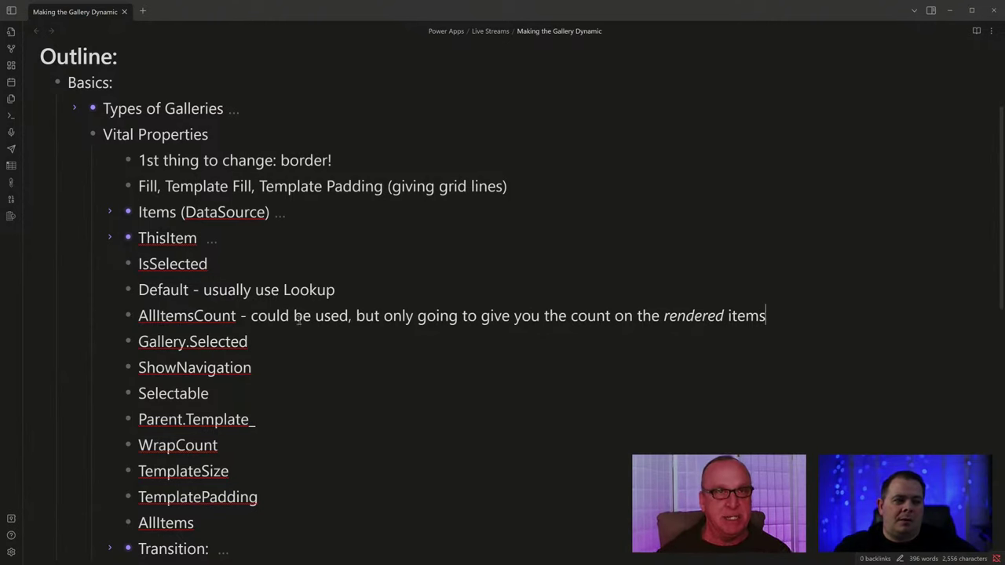
pyautogui.moveTo(254, 315); pyautogui.dragTo(785, 316)
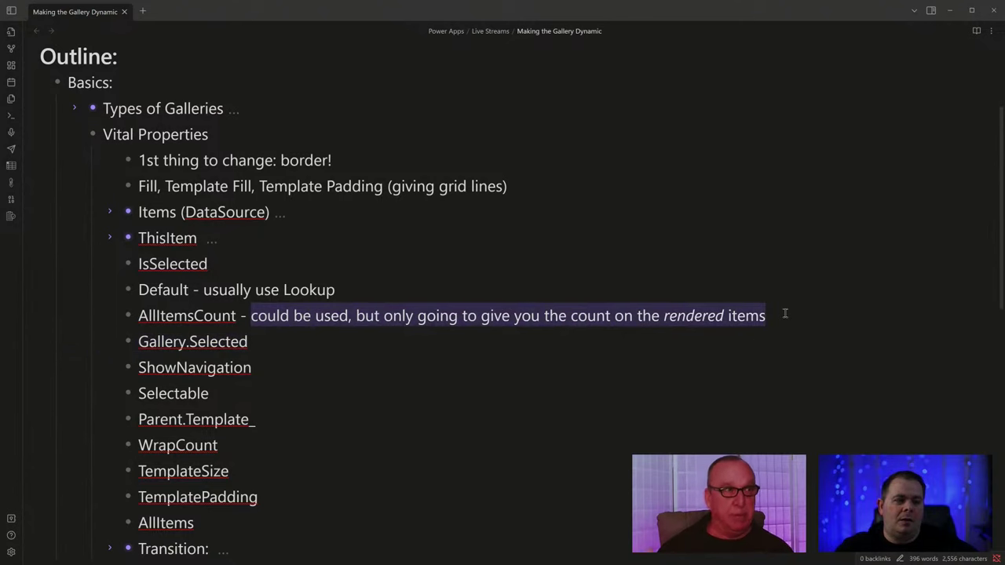
pyautogui.click(382, 372)
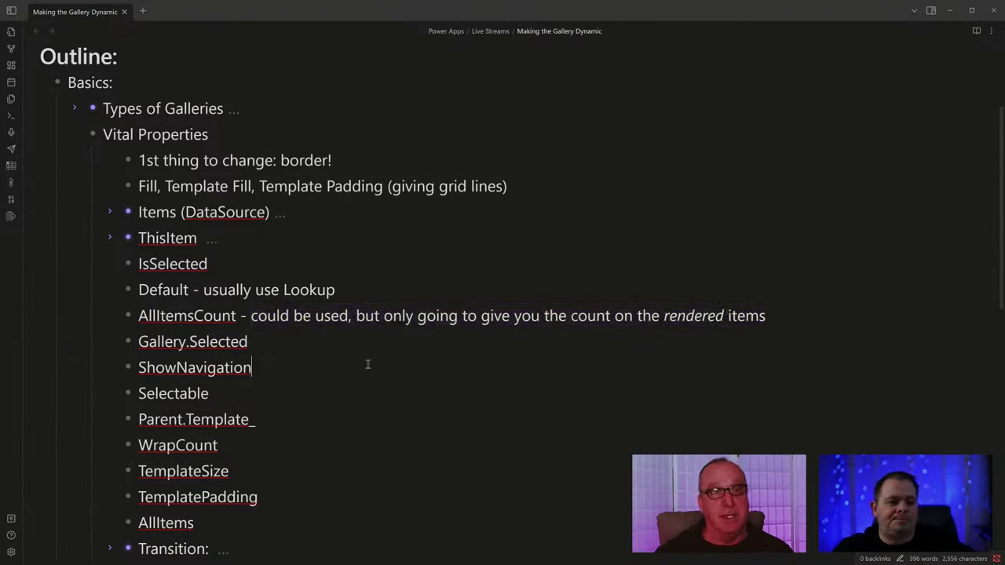
pyautogui.click(293, 365)
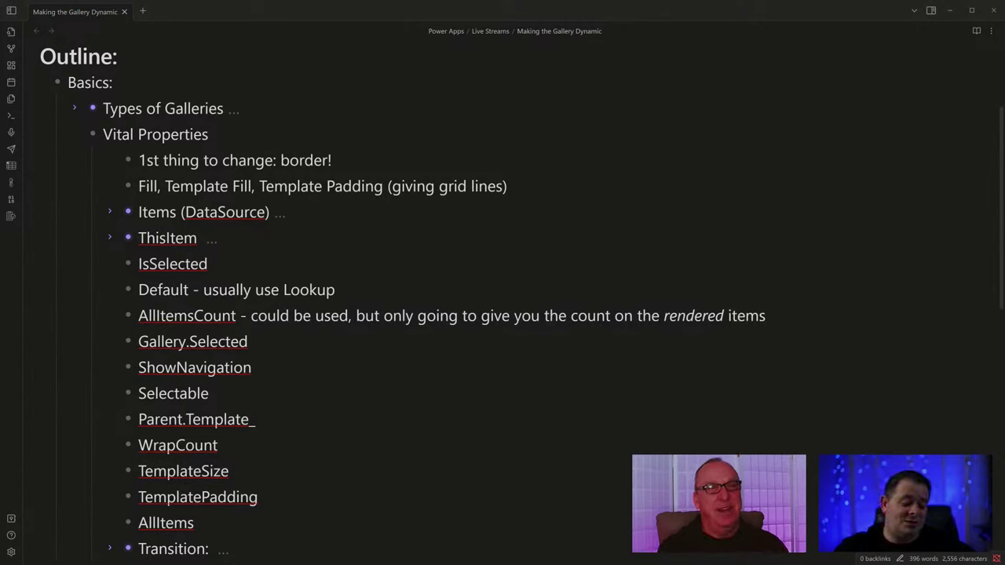
pyautogui.click(253, 367)
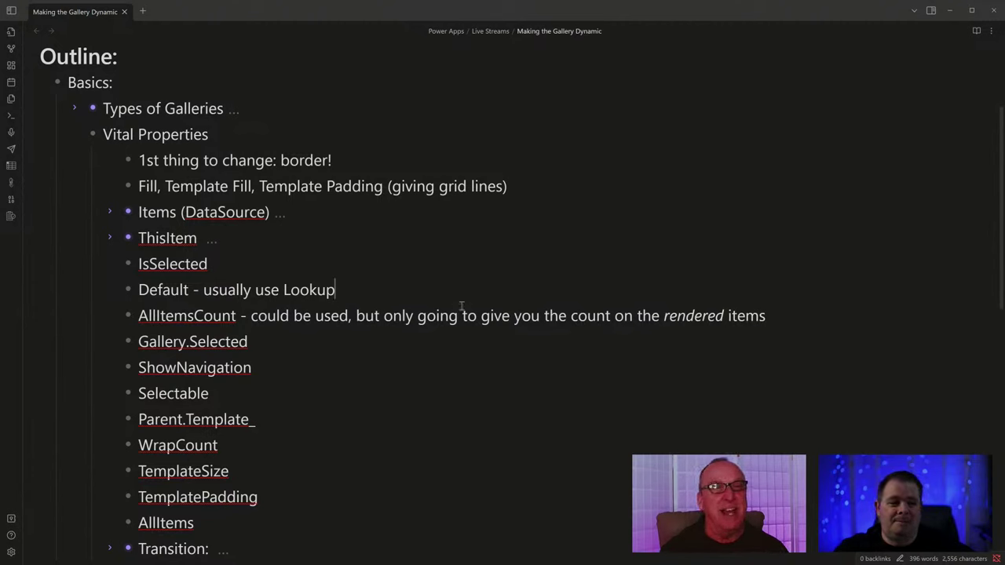
# Highlight the Default and Gallery.Selected entries, then return to the Power Apps preview.
pyautogui.click(400, 292)
pyautogui.click(298, 341)
pyautogui.click(298, 371)
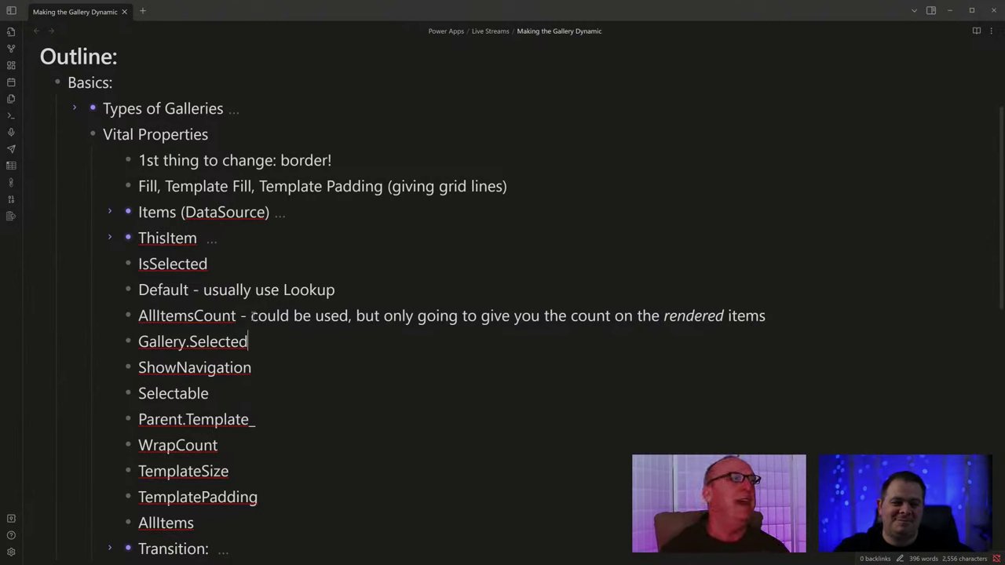
pyautogui.click(394, 291)
pyautogui.moveTo(336, 291); pyautogui.dragTo(393, 316)
pyautogui.moveTo(139, 341); pyautogui.dragTo(285, 342)
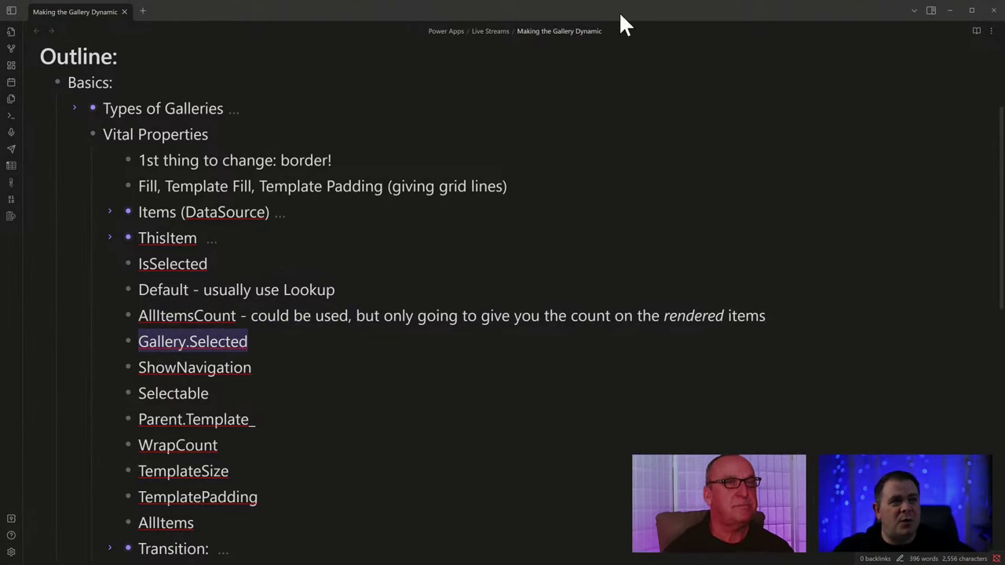
pyautogui.hotkey('alt', 'Tab')
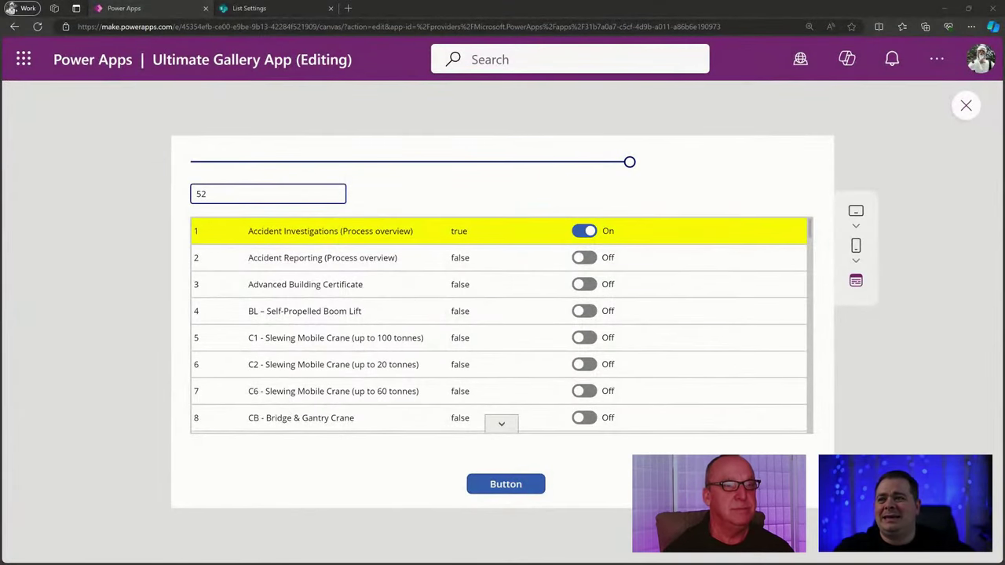
# Close the preview and narrow Gallery1 by dragging its right edge left.
pyautogui.click(751, 336)
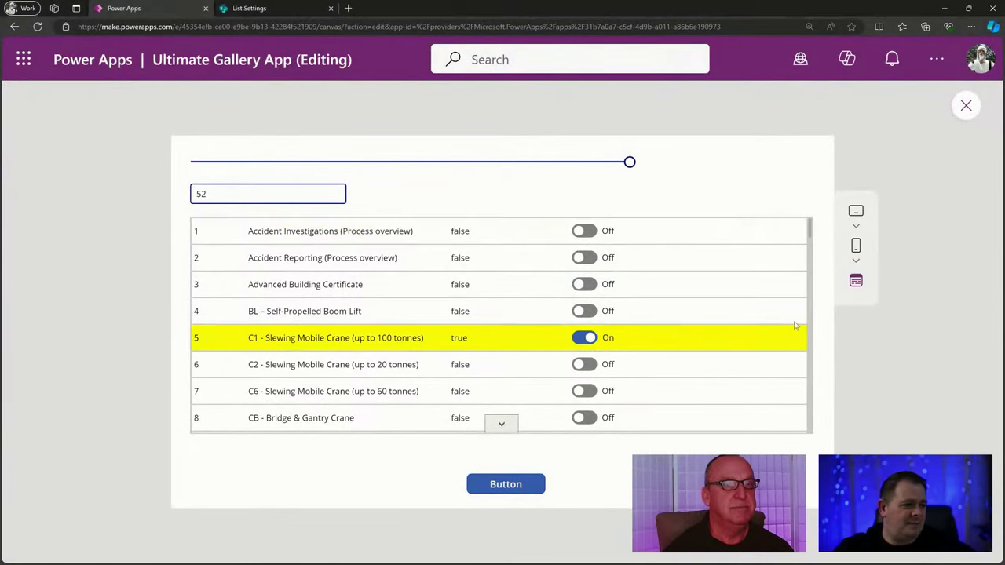
pyautogui.click(968, 107)
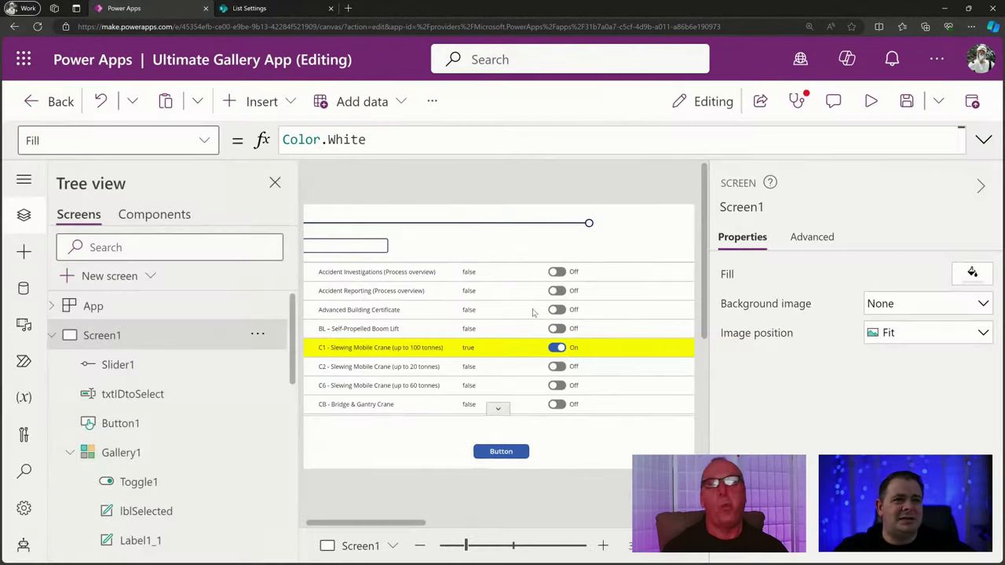
pyautogui.click(615, 312)
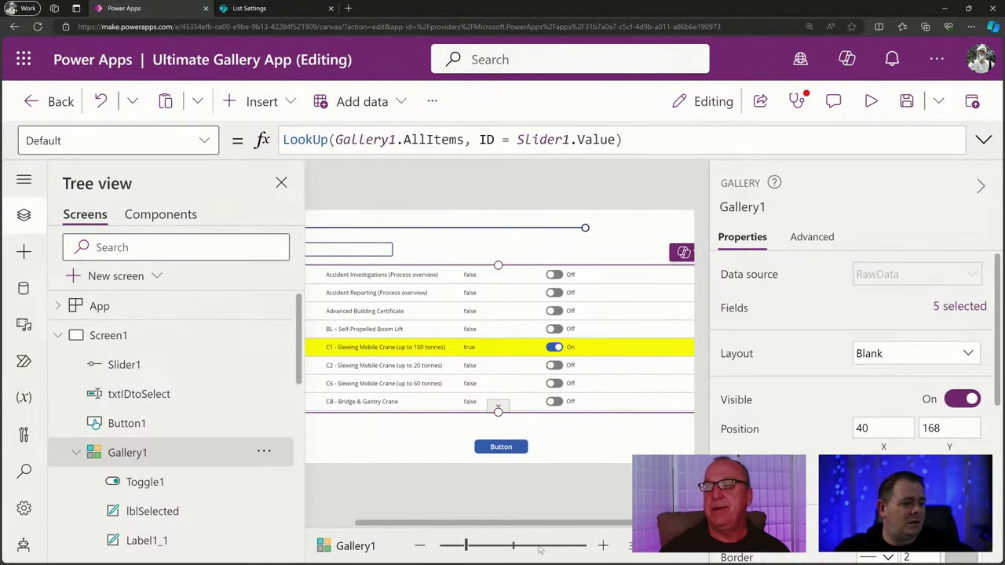
pyautogui.moveTo(456, 556); pyautogui.dragTo(459, 556)
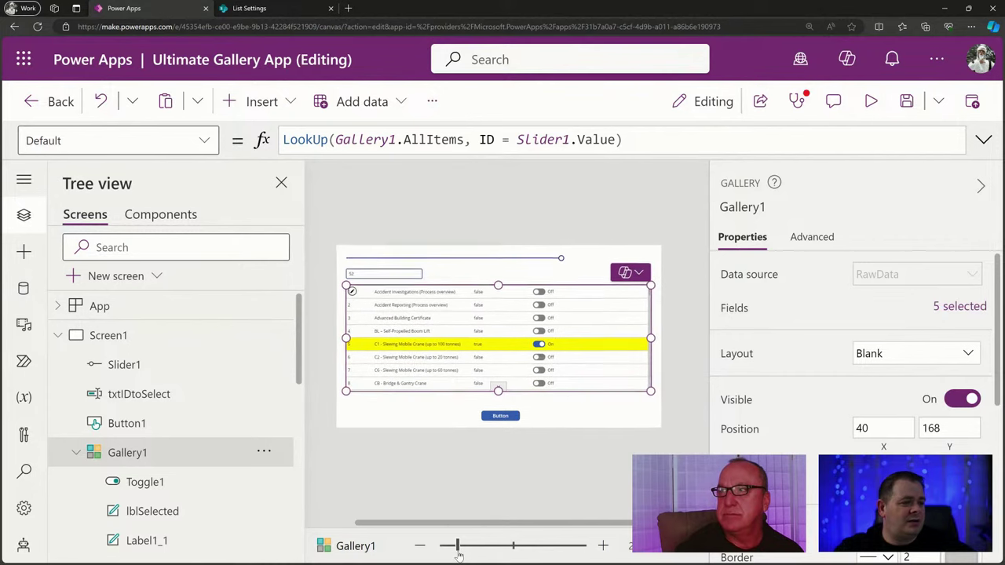
pyautogui.moveTo(649, 338); pyautogui.dragTo(572, 348)
# Insert a text input, TextInput3, and place it to the right of the gallery.
pyautogui.click(613, 318)
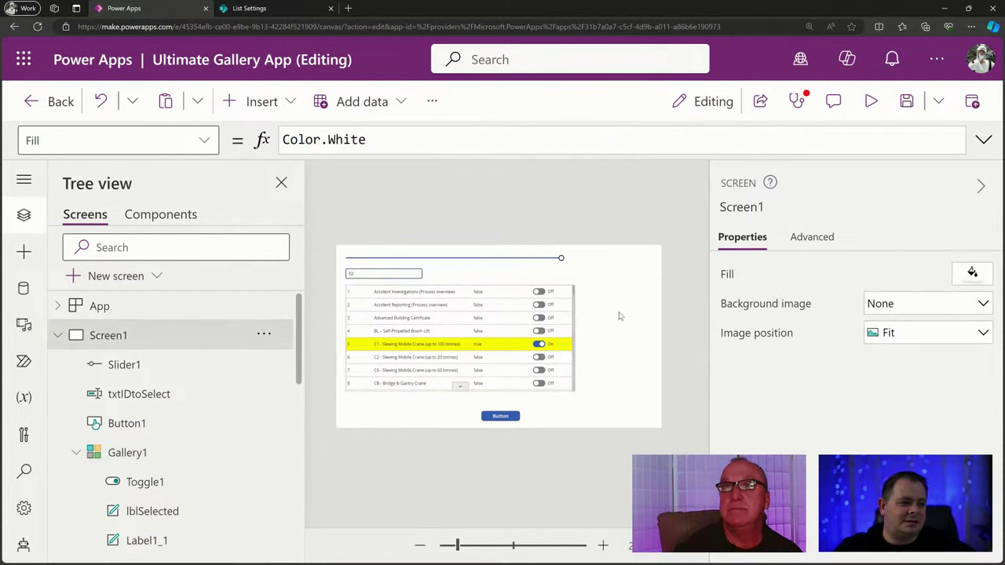
pyautogui.click(615, 312)
pyautogui.click(616, 313)
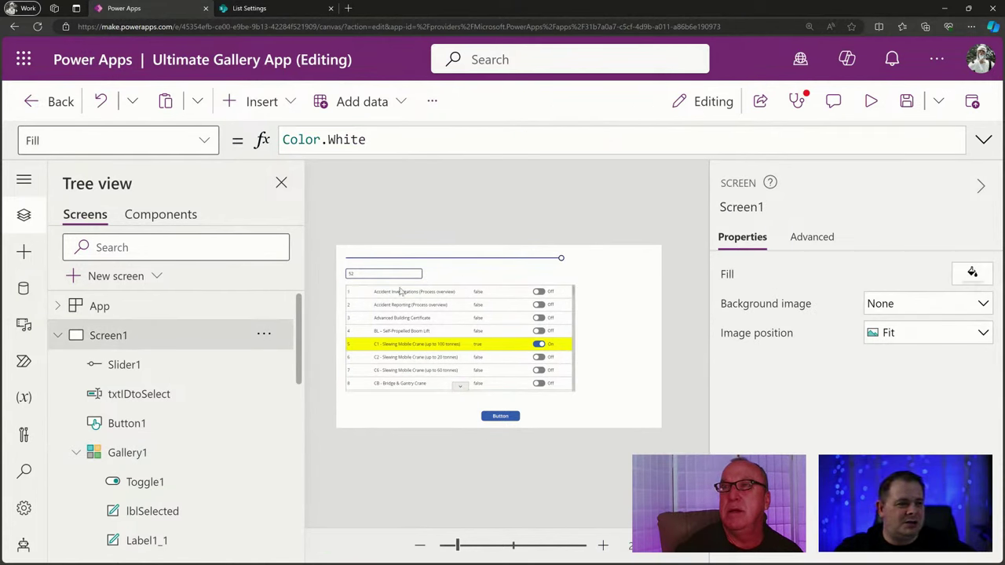
pyautogui.click(245, 103)
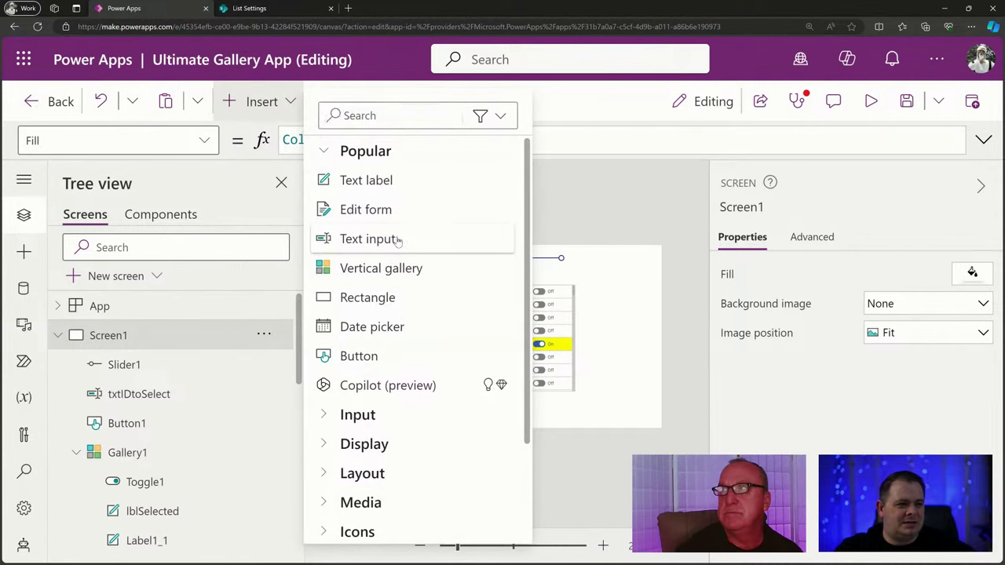
pyautogui.click(398, 242)
pyautogui.moveTo(435, 265); pyautogui.dragTo(642, 289)
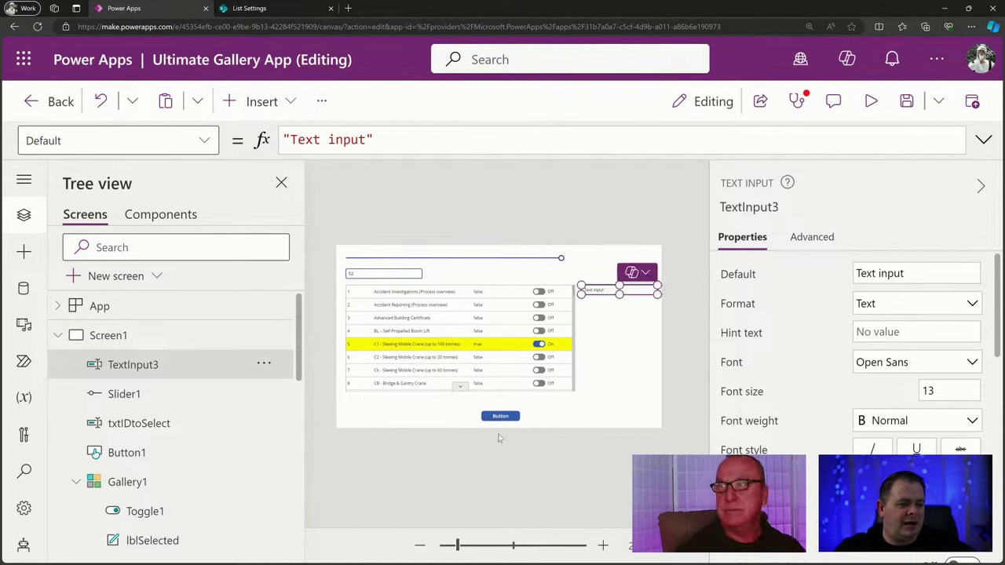
# Move Button1 up beneath the new text input.
pyautogui.click(507, 426)
pyautogui.click(505, 417)
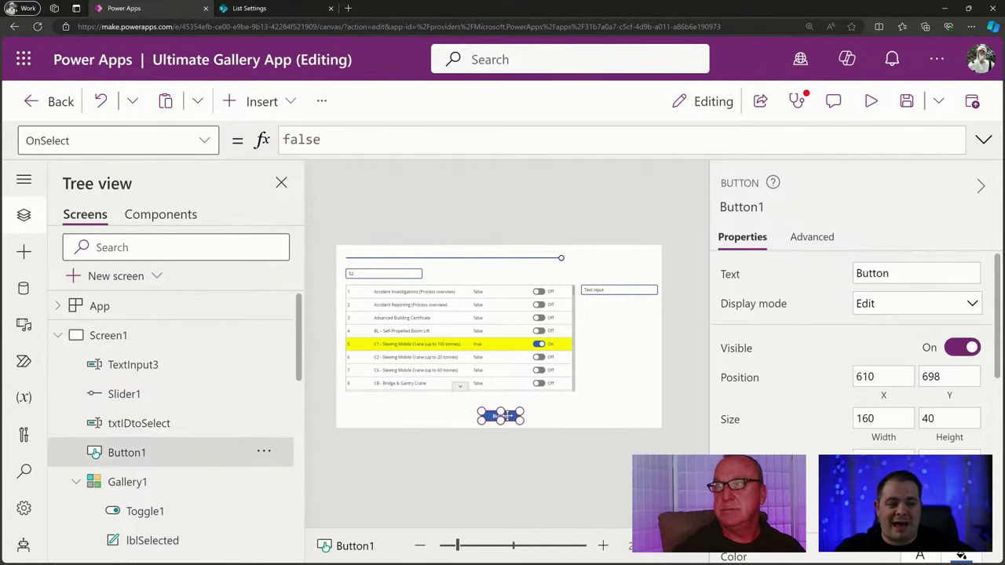
pyautogui.moveTo(513, 418); pyautogui.dragTo(648, 307)
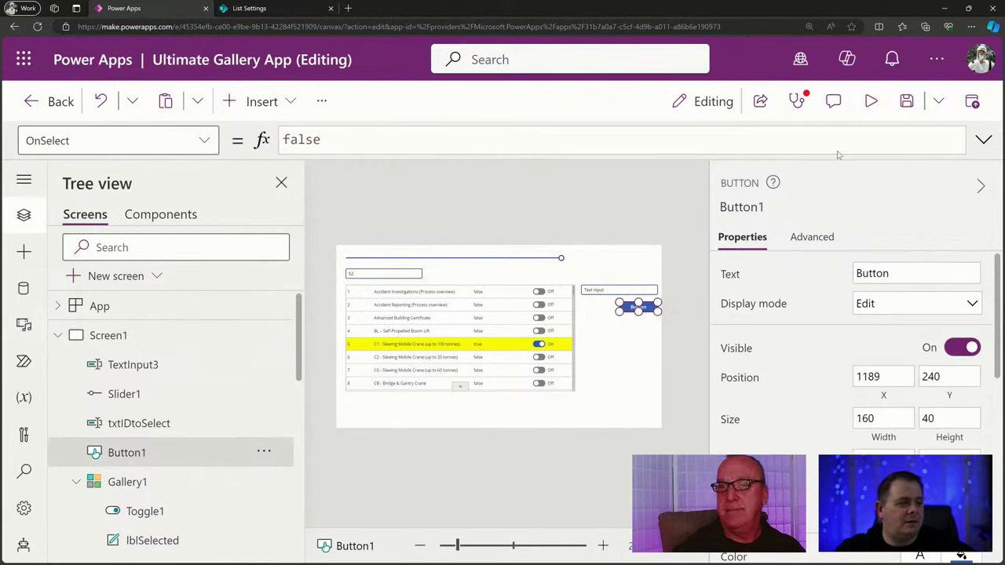
# Set TextInput3's Default to Gallery1.Selected.Title and preview the app.
pyautogui.click(640, 291)
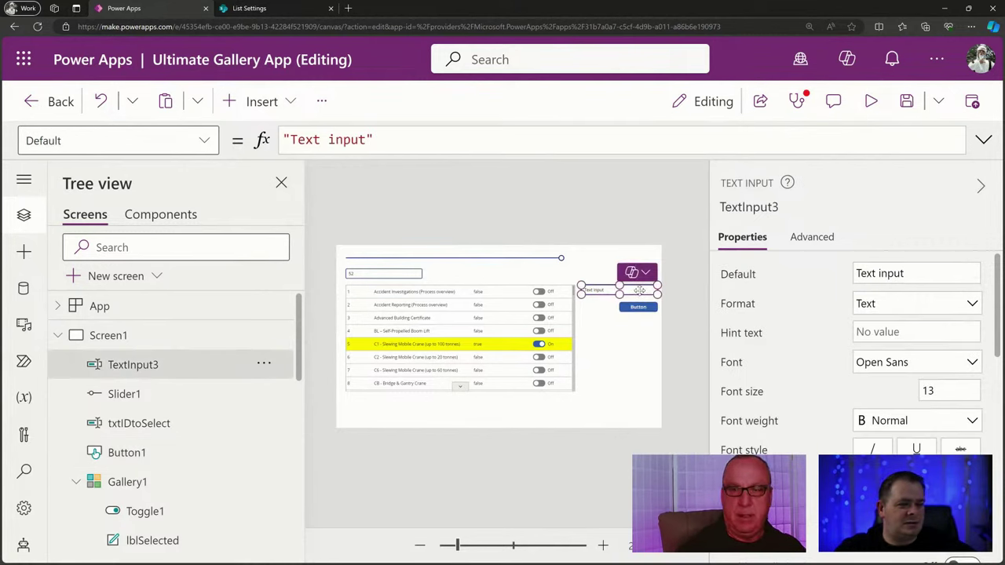
pyautogui.click(747, 274)
pyautogui.hotkey('ctrl', 'a')
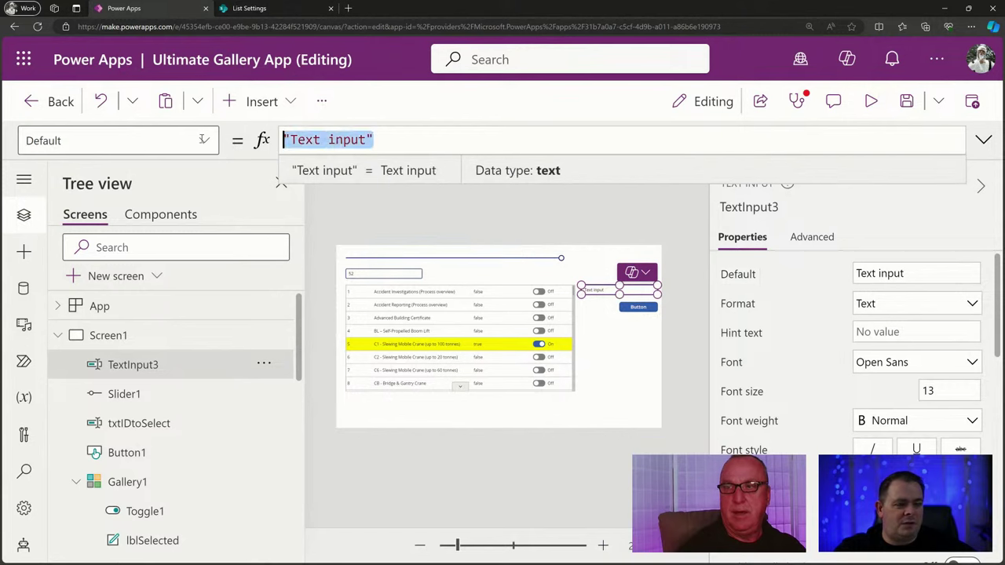
pyautogui.write('Gallery1')
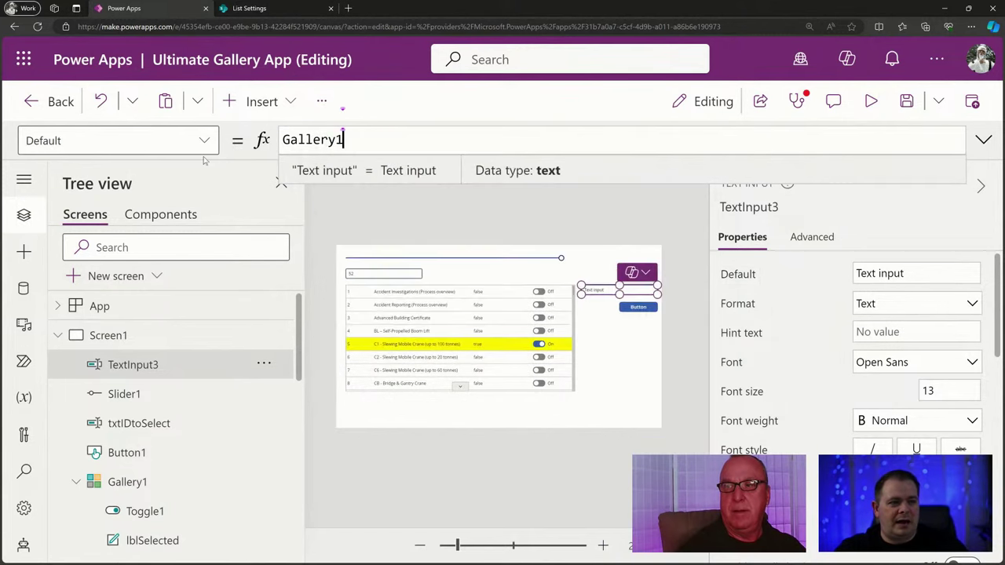
pyautogui.write('.Se')
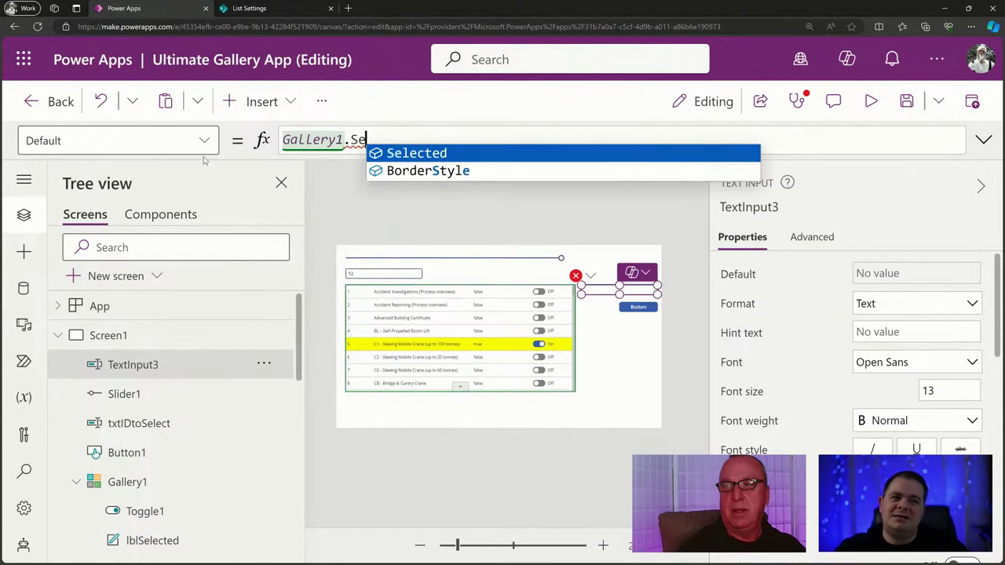
pyautogui.press('Tab')
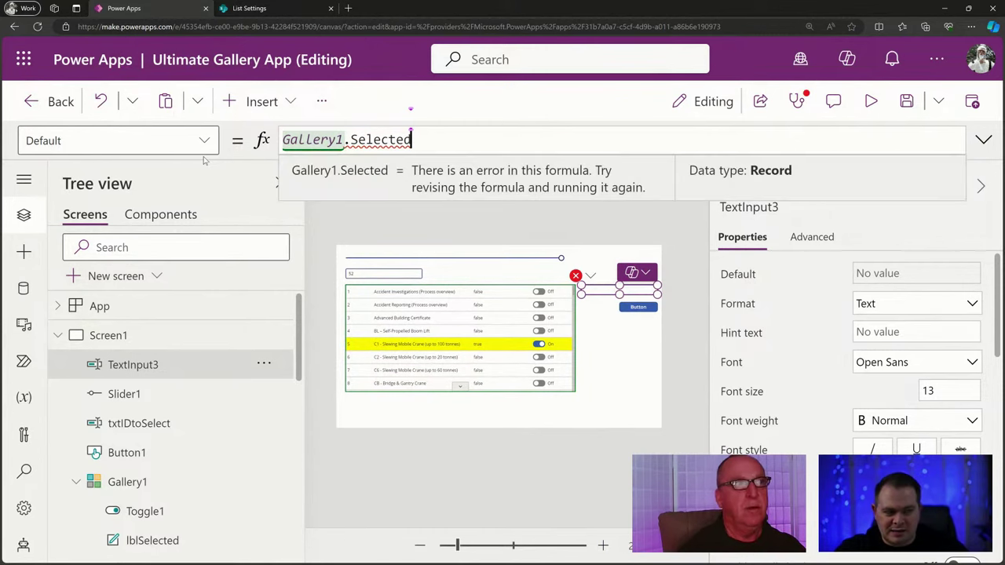
pyautogui.write('.')
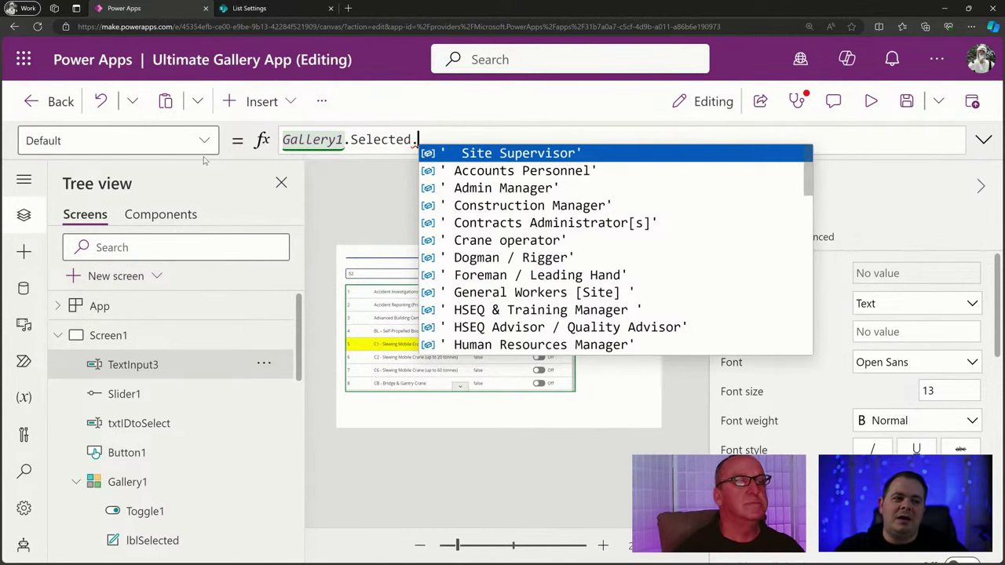
pyautogui.write('lbl')
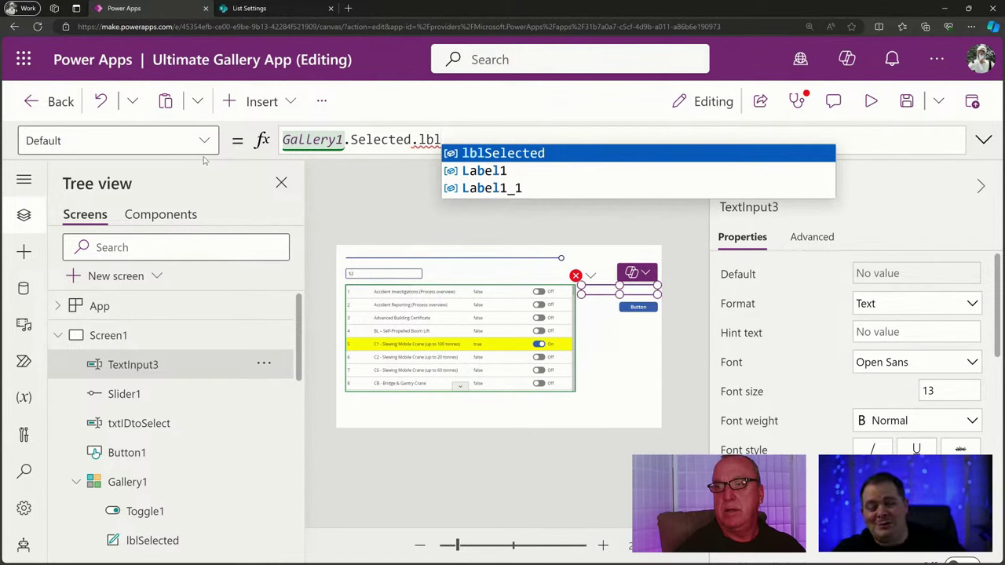
pyautogui.press('BackSpace')
pyautogui.press('BackSpace')
pyautogui.press('BackSpace')
pyautogui.press('Escape')
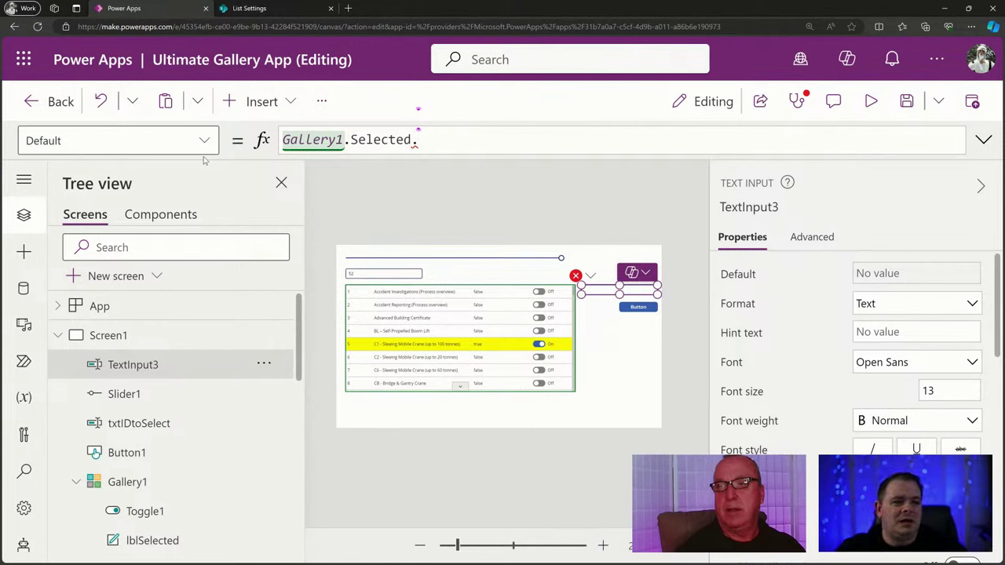
pyautogui.write('Title')
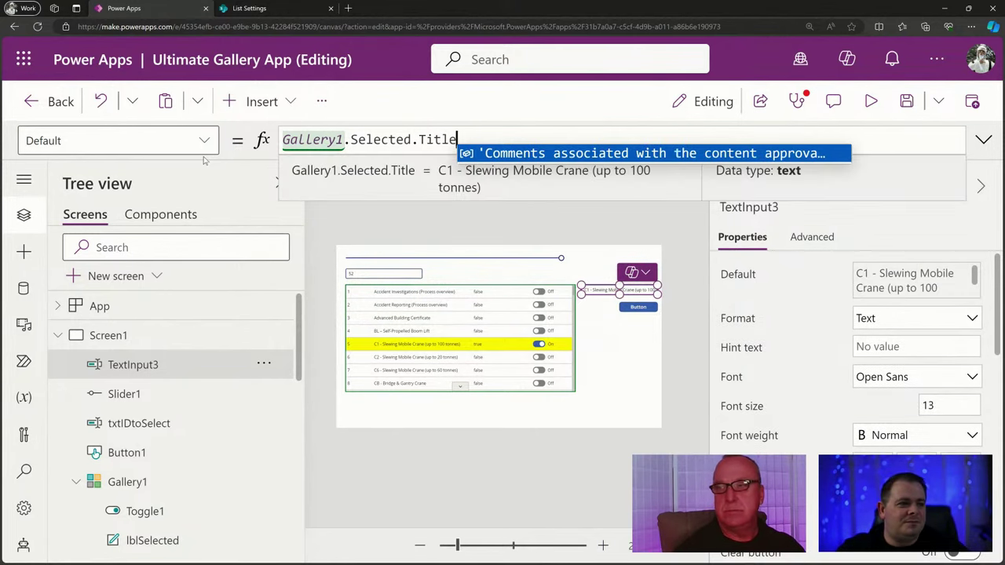
pyautogui.click(629, 204)
pyautogui.click(871, 101)
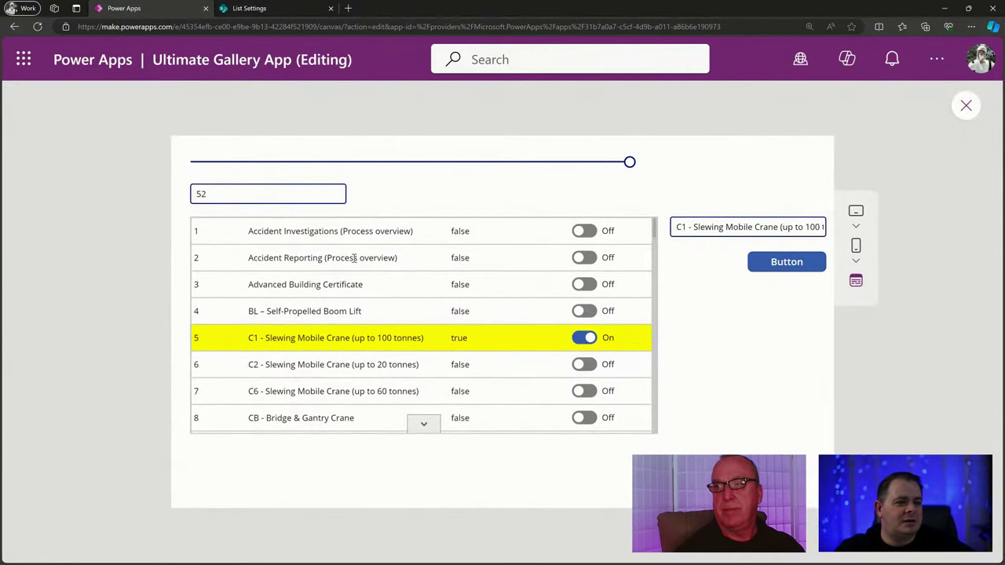
# Select a row in preview, check its title in the text box, then inspect TextInput3's Default result.
pyautogui.click(354, 260)
pyautogui.moveTo(257, 259); pyautogui.dragTo(325, 259)
pyautogui.click(719, 227)
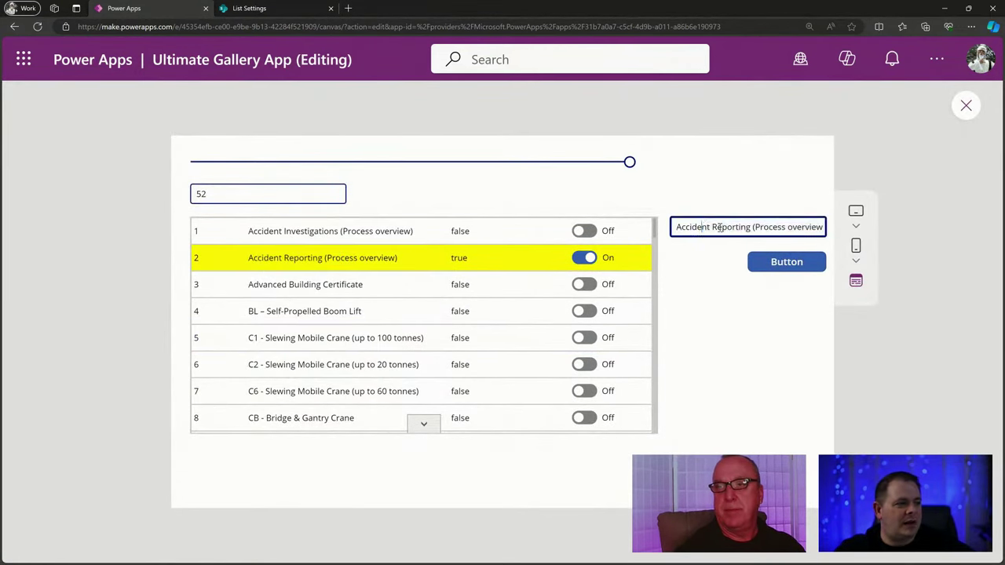
pyautogui.moveTo(701, 227); pyautogui.dragTo(819, 227)
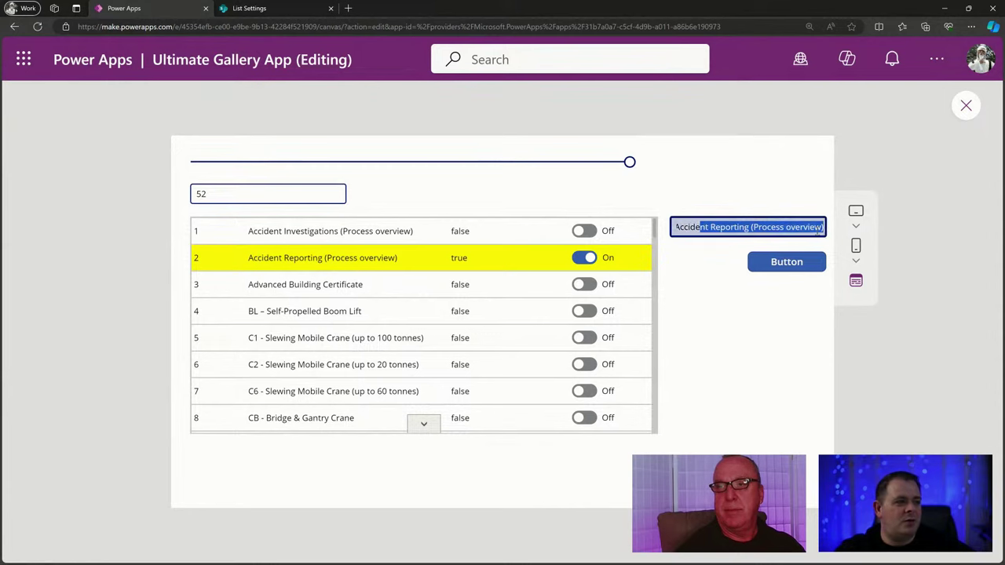
pyautogui.click(758, 227)
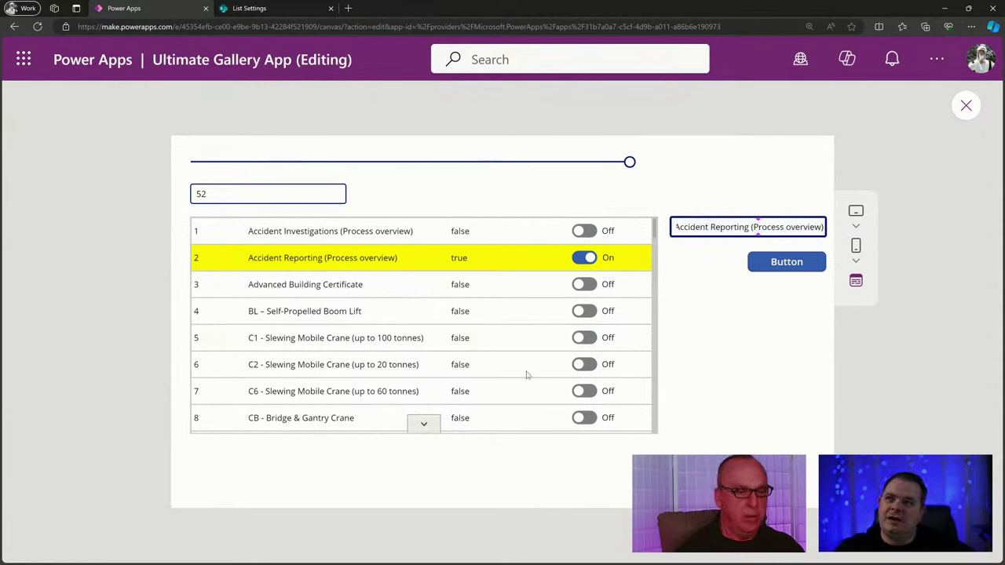
pyautogui.click(967, 105)
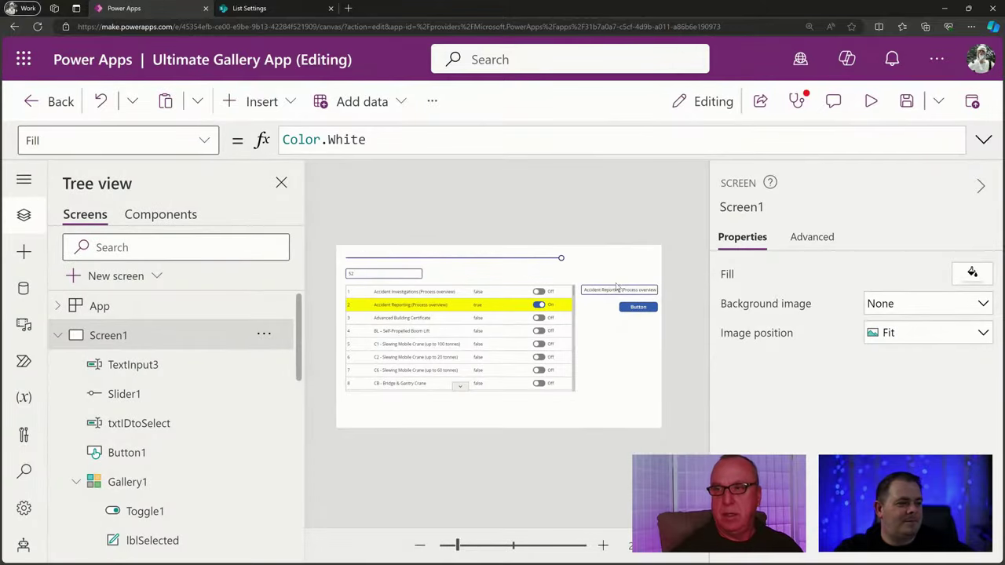
pyautogui.click(612, 294)
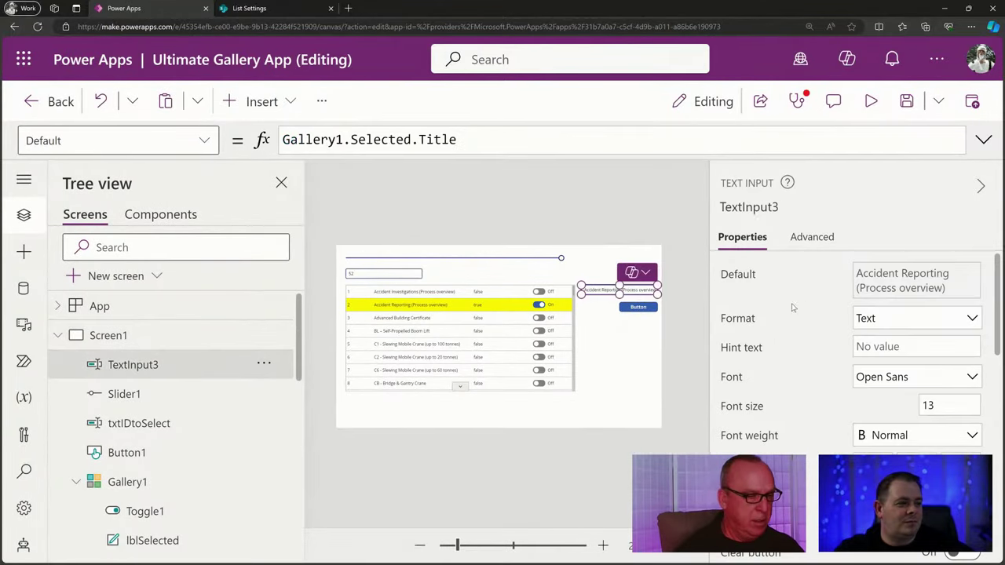
pyautogui.click(471, 142)
pyautogui.hotkey('alt', 'Tab')
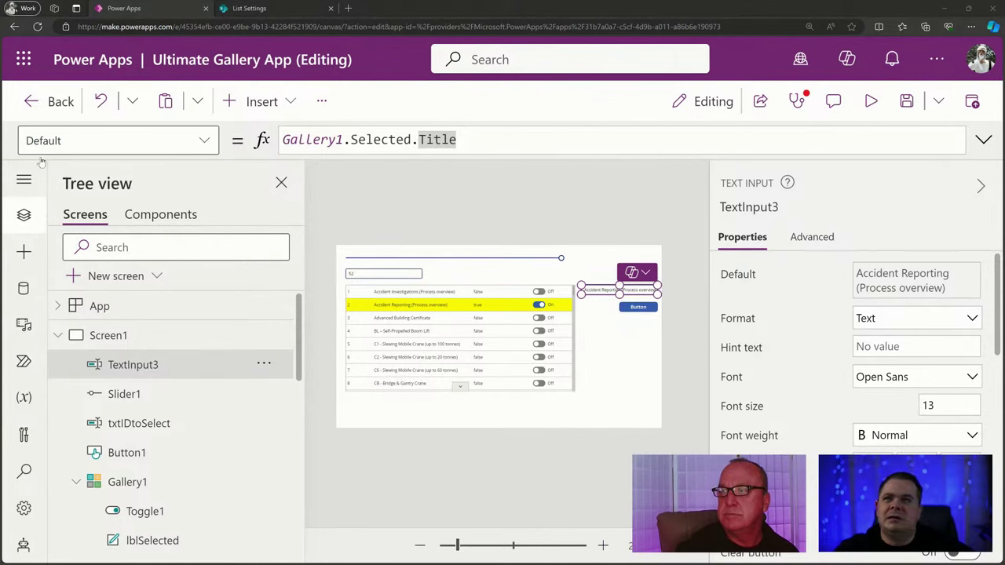
# In preview, page the gallery, then drag the slider to 0 to reach Accident Investigations.
pyautogui.click(871, 102)
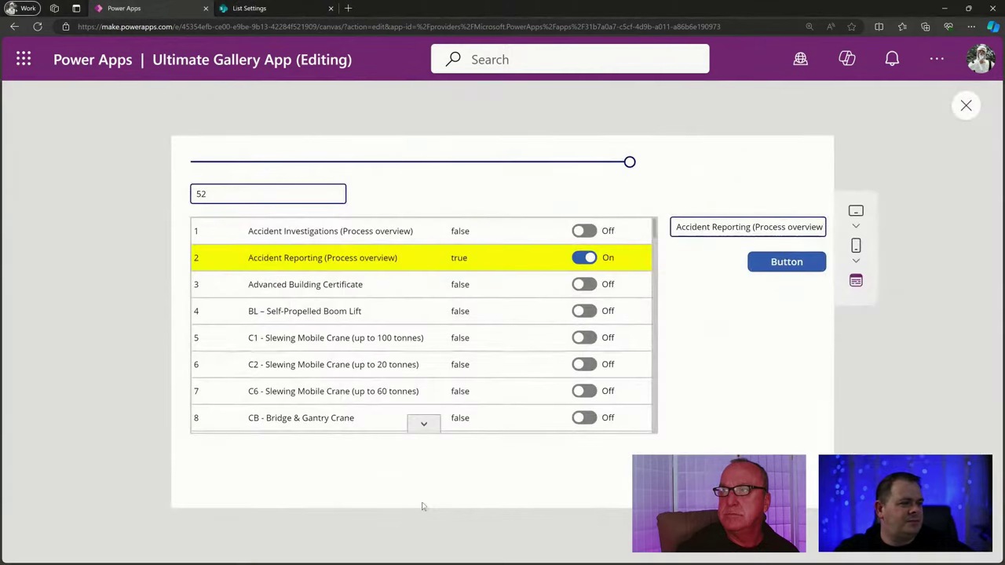
pyautogui.click(430, 430)
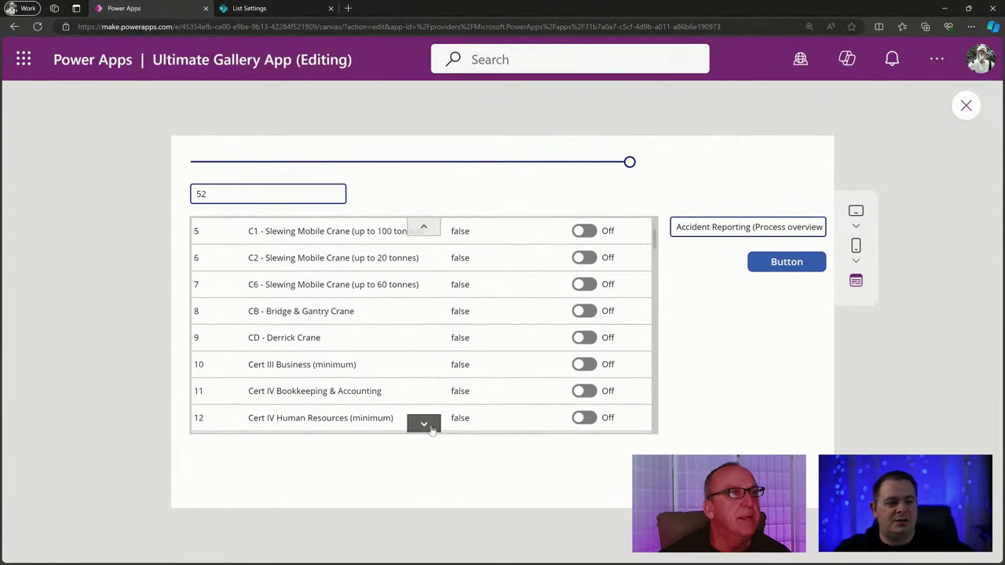
pyautogui.click(430, 425)
pyautogui.click(420, 229)
pyautogui.moveTo(657, 269); pyautogui.dragTo(653, 265)
pyautogui.moveTo(631, 171)
pyautogui.moveTo(631, 171); pyautogui.dragTo(327, 162)
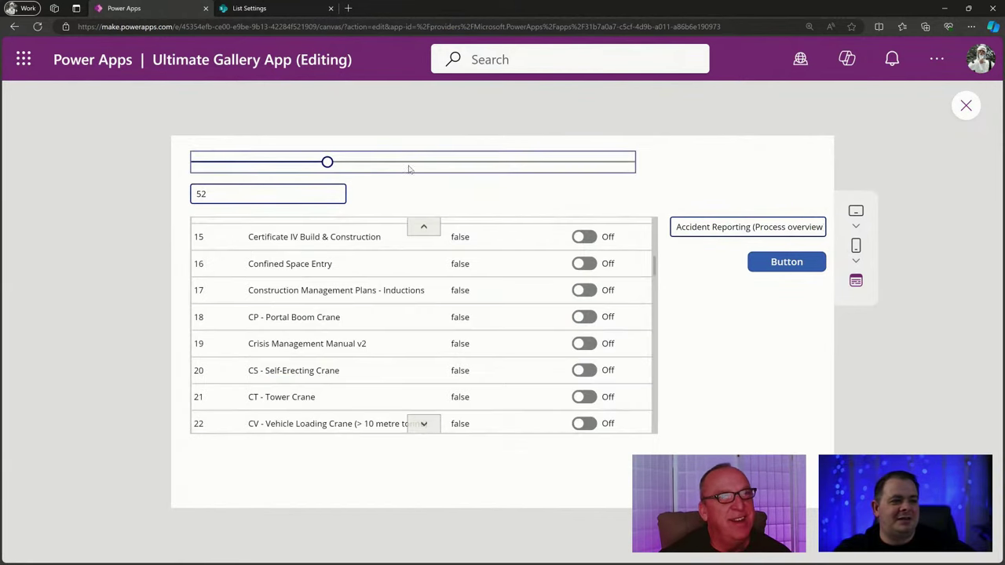
pyautogui.click(270, 162)
pyautogui.moveTo(269, 162); pyautogui.dragTo(174, 174)
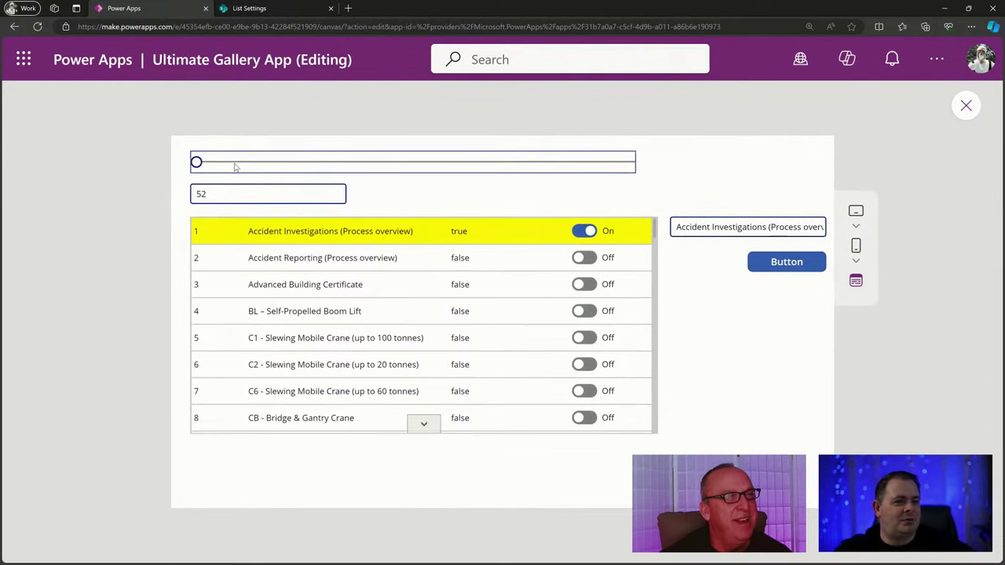
pyautogui.press('Escape')
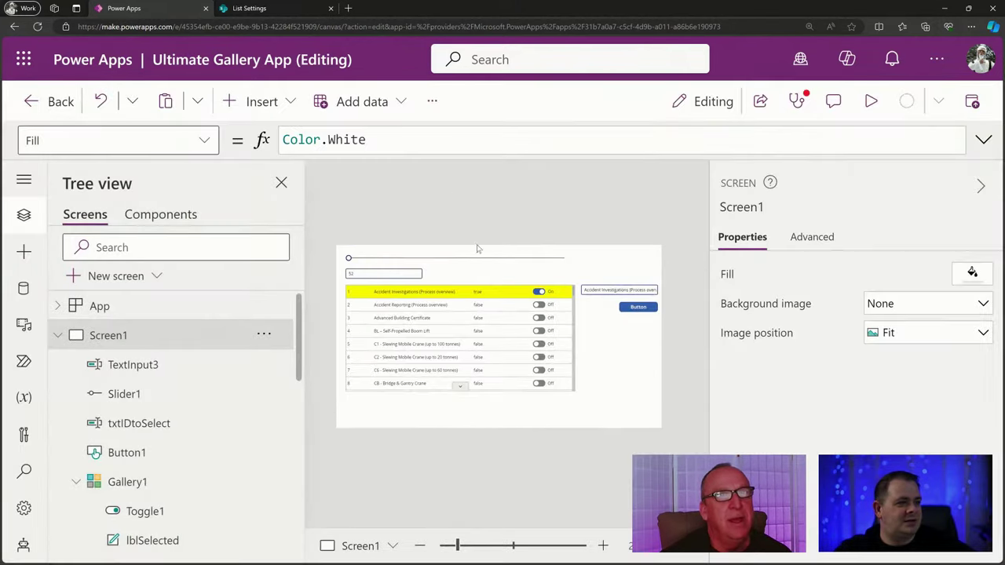
# Change Slider1's Max formula to CountRows(Gallery1.AllItems) + 1.
pyautogui.click(528, 259)
pyautogui.click(731, 333)
pyautogui.doubleClick(536, 139)
pyautogui.write('1')
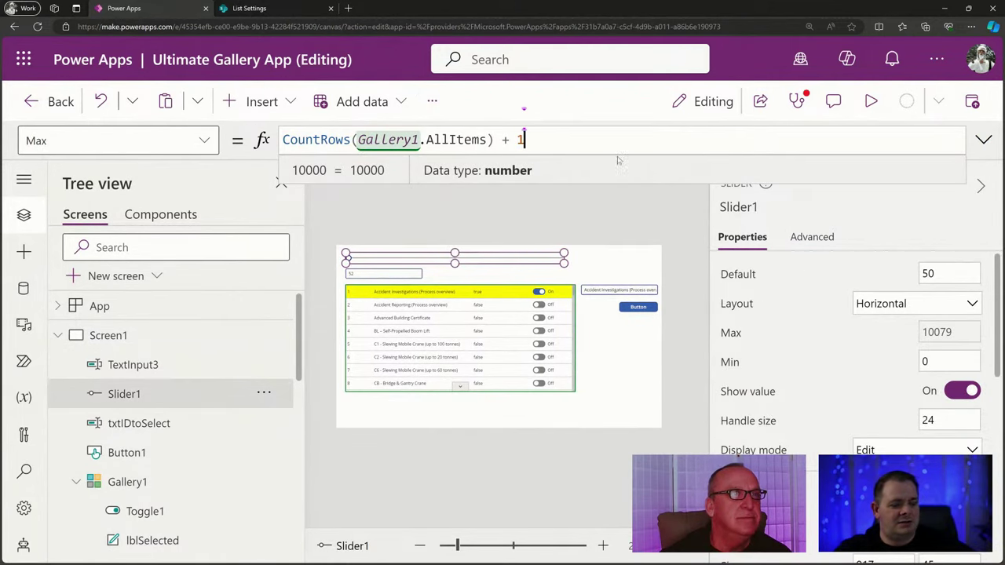
# Preview and drag the slider to record 20, then close preview and reselect Gallery1.
pyautogui.click(869, 101)
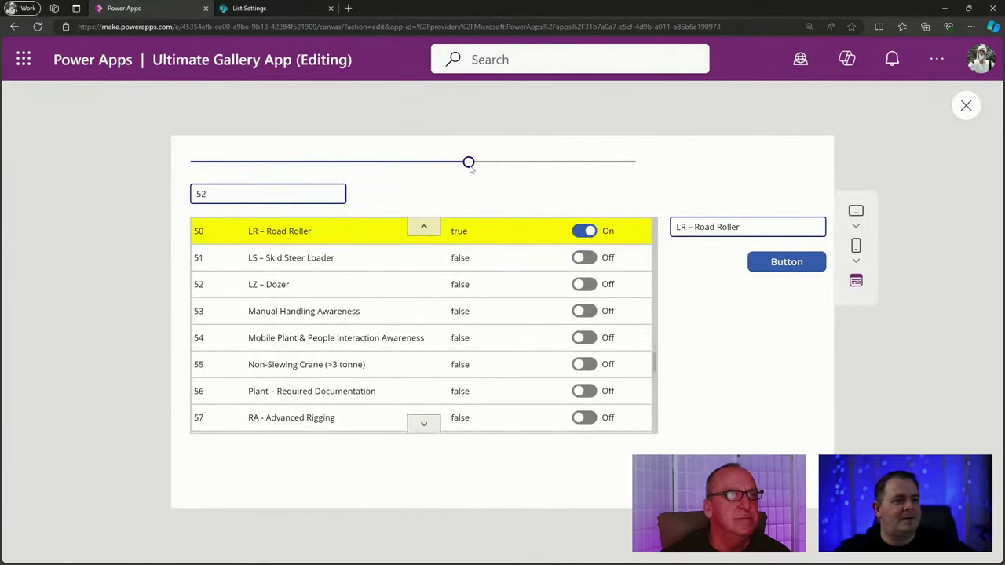
pyautogui.moveTo(468, 163); pyautogui.dragTo(305, 167)
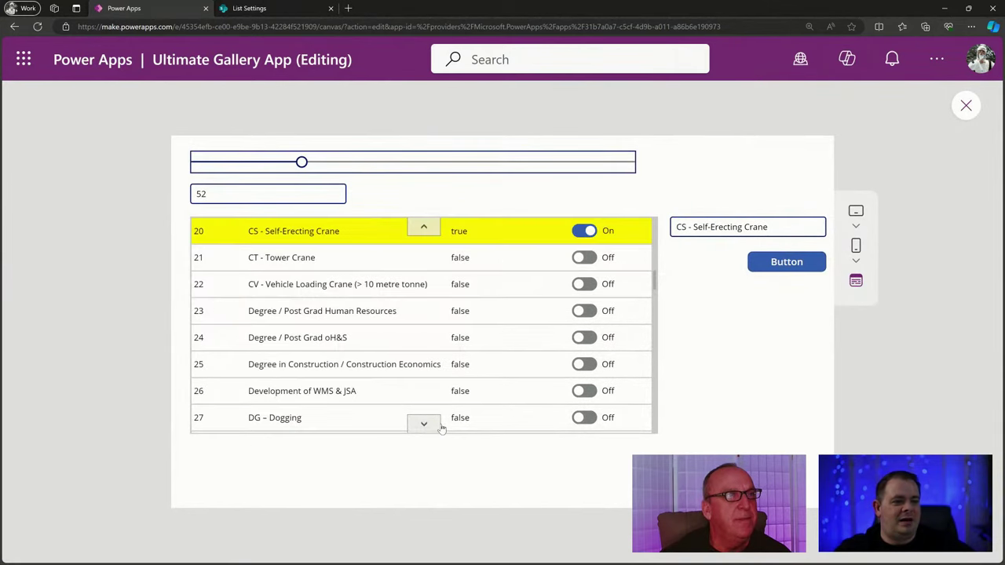
pyautogui.click(424, 424)
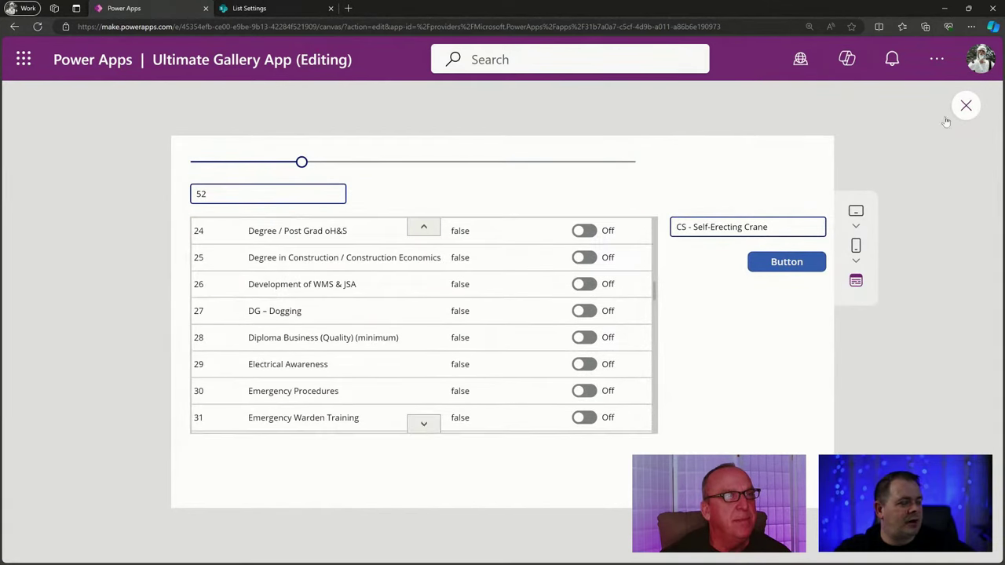
pyautogui.click(966, 105)
pyautogui.click(499, 335)
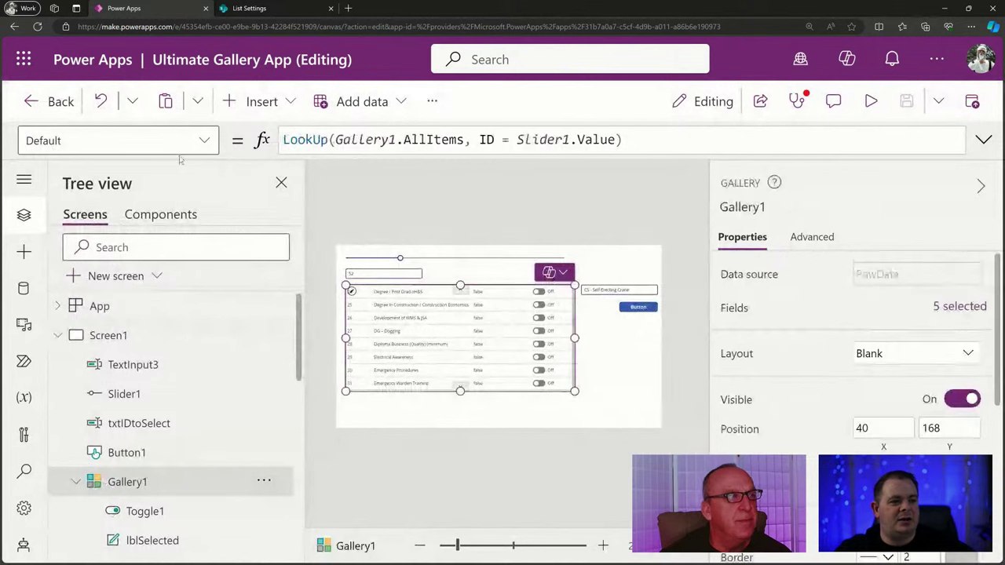
# Inspect Gallery1's ShowNavigation property, which is set to true.
pyautogui.click(196, 141)
pyautogui.scroll(-10, 161, 312)
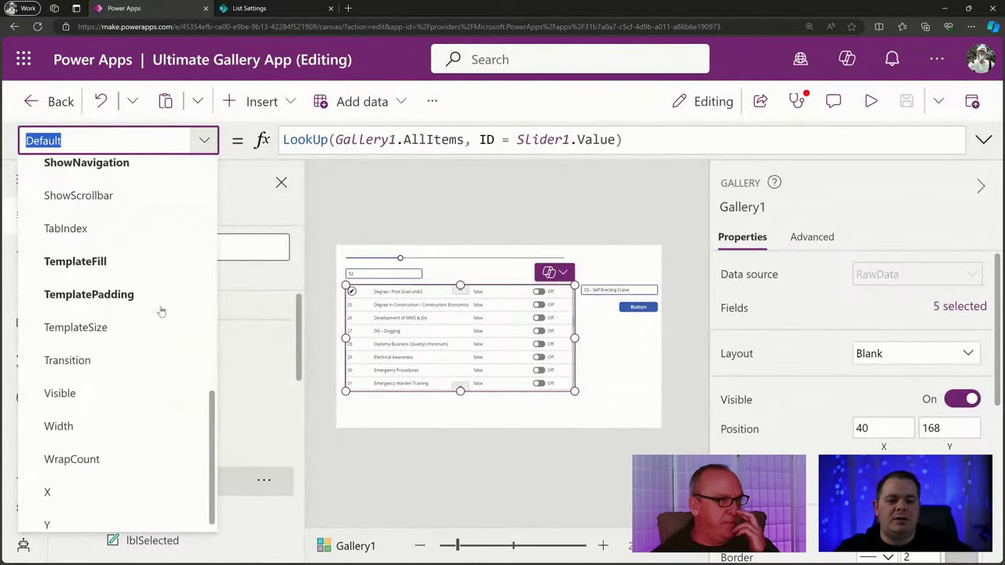
pyautogui.scroll(3, 134, 288)
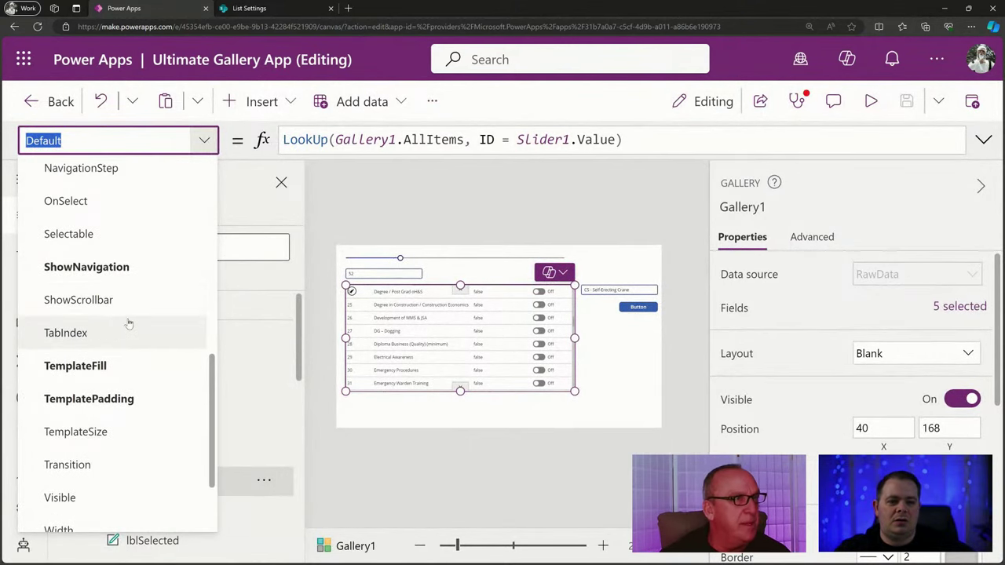
pyautogui.click(146, 269)
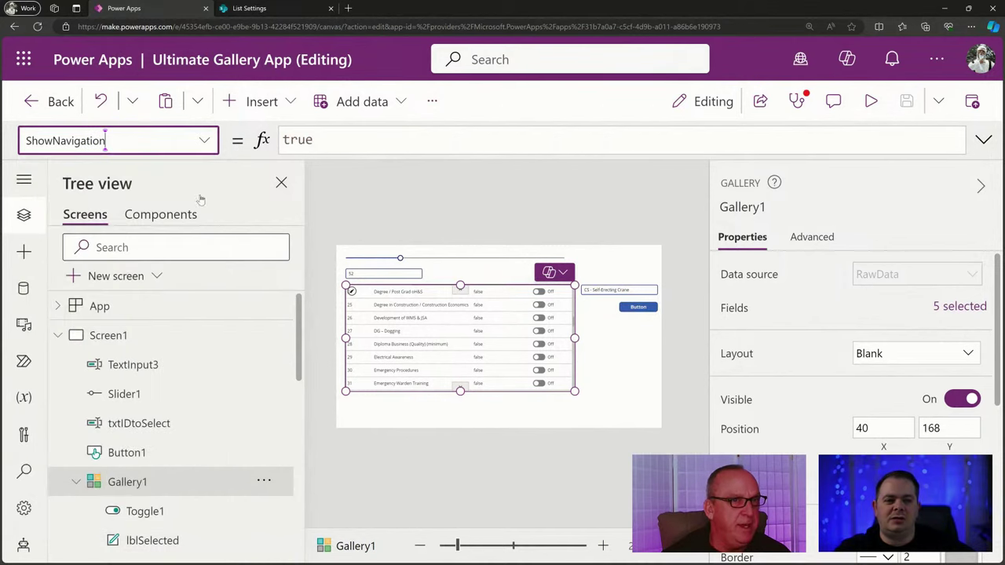
pyautogui.click(338, 138)
pyautogui.doubleClick(299, 139)
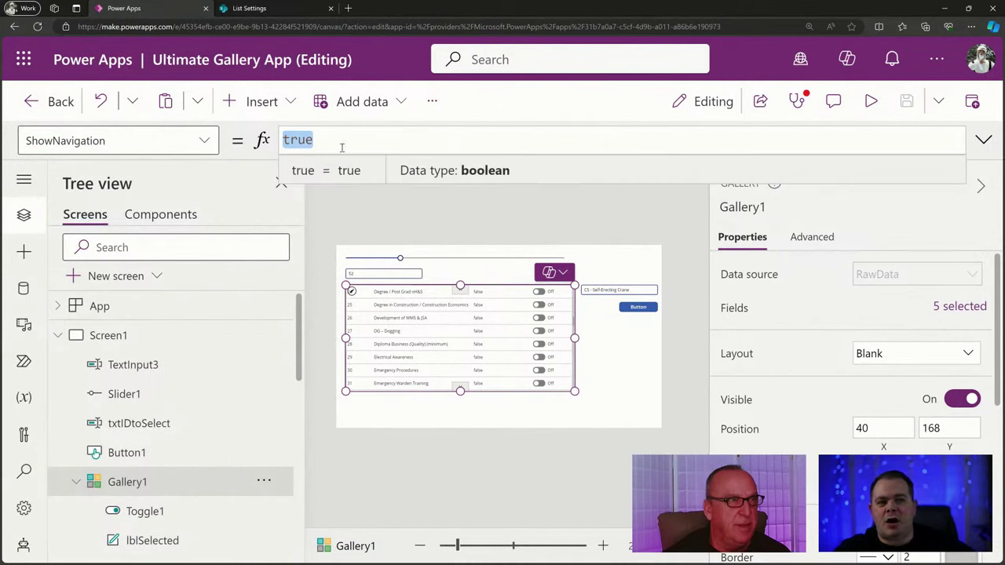
# Look at the gallery's ShowScrollbar and NavigationStep properties.
pyautogui.click(203, 141)
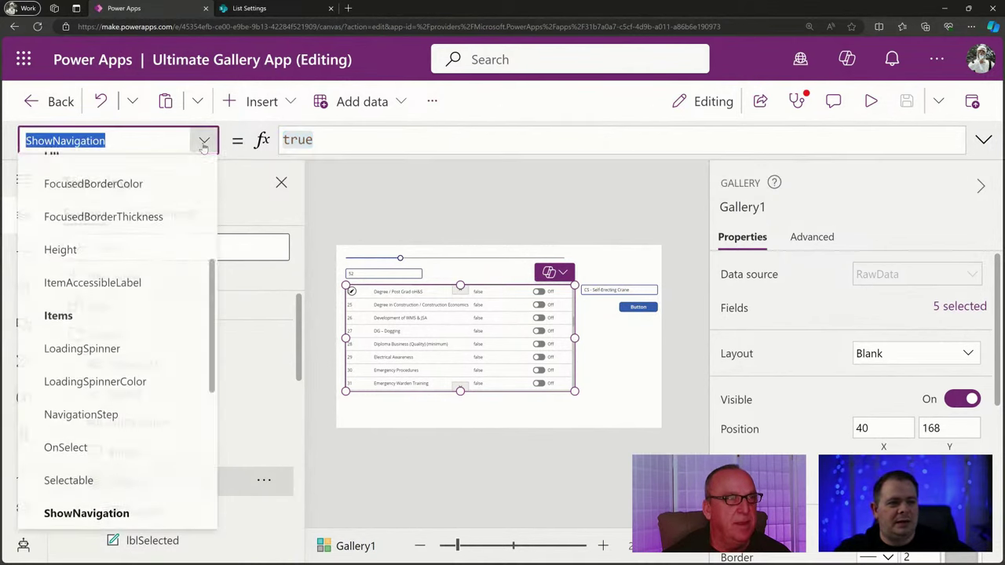
pyautogui.scroll(-2, 160, 444)
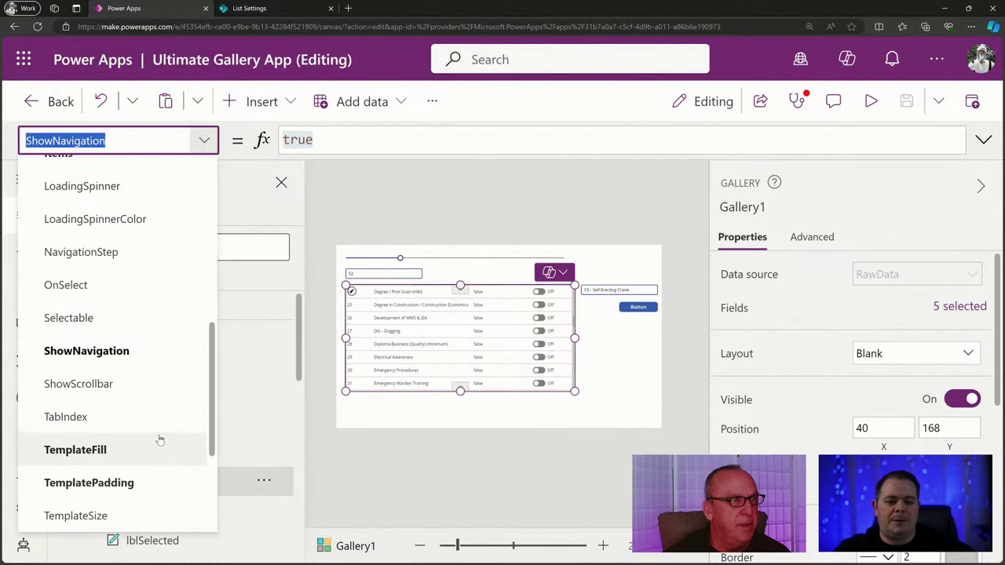
pyautogui.click(150, 372)
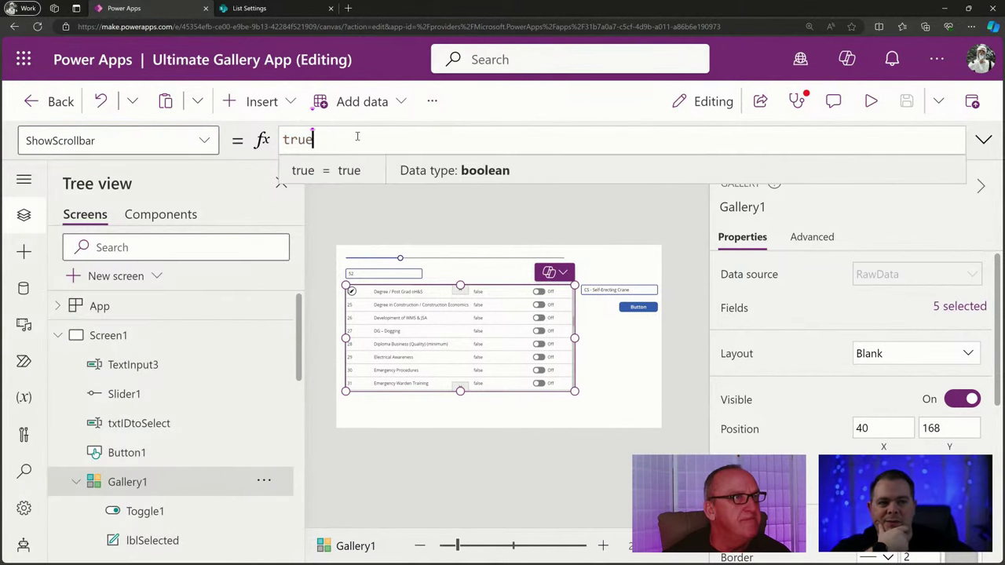
pyautogui.moveTo(358, 139); pyautogui.dragTo(226, 143)
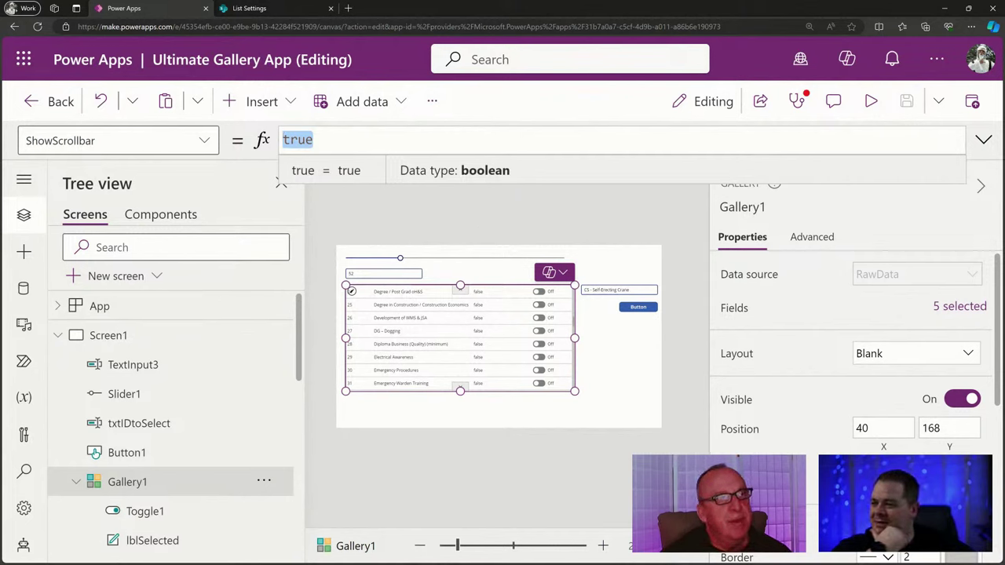
pyautogui.hotkey('alt', 'Tab')
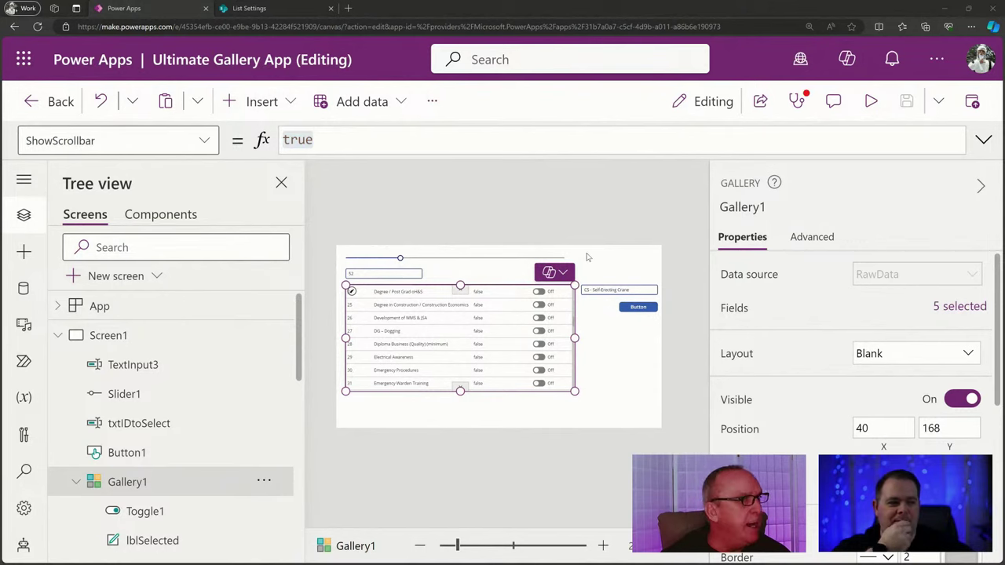
pyautogui.click(206, 142)
pyautogui.click(206, 142)
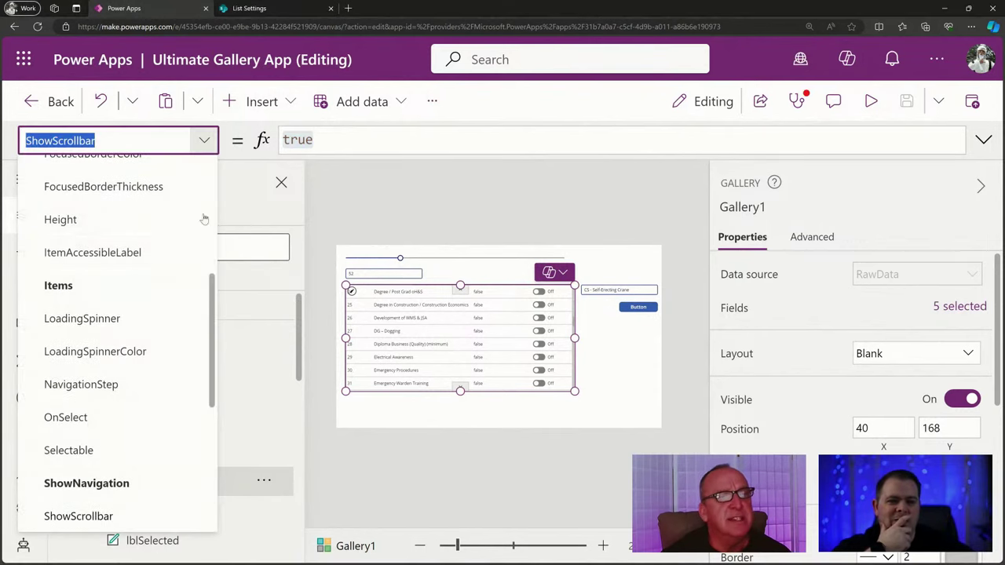
pyautogui.click(144, 385)
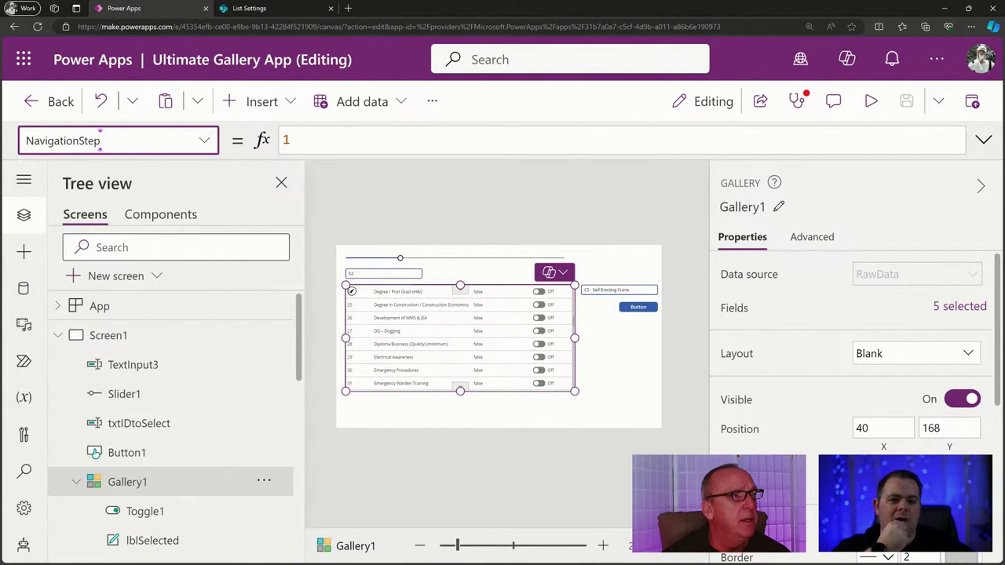
# Test the gallery's down arrow three times in preview, then return to its NavigationStep value.
pyautogui.click(869, 97)
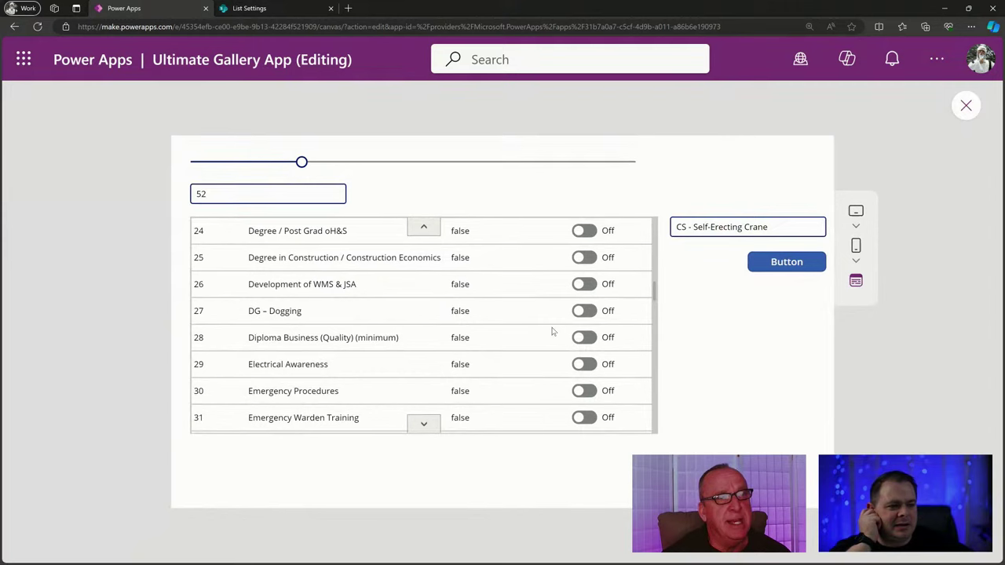
pyautogui.click(424, 425)
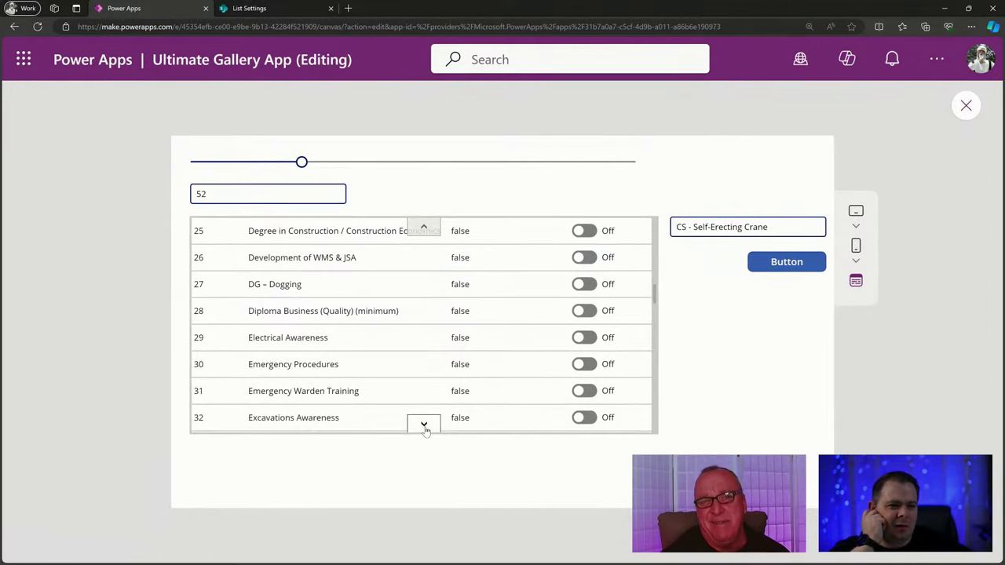
pyautogui.click(424, 425)
pyautogui.click(424, 425)
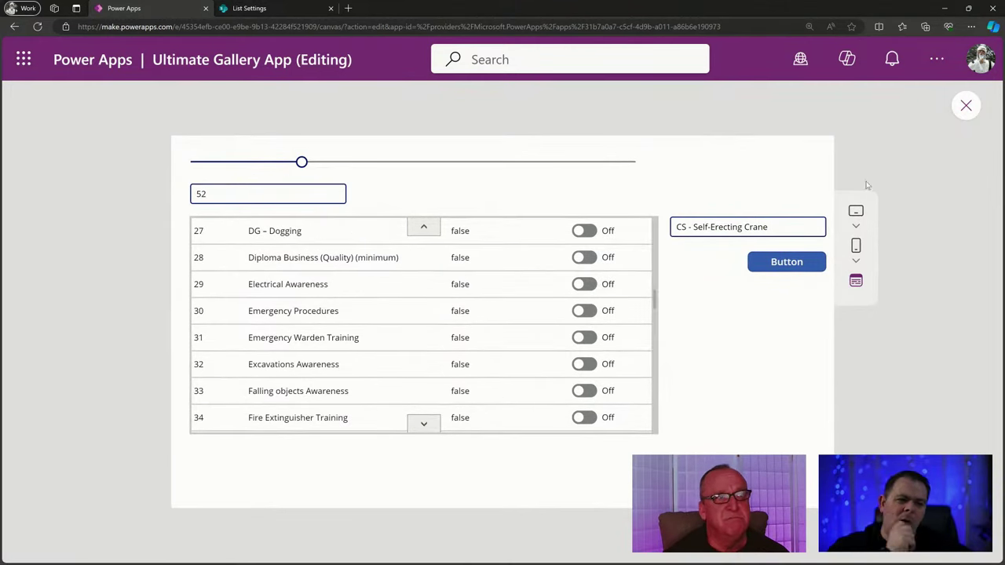
pyautogui.click(966, 106)
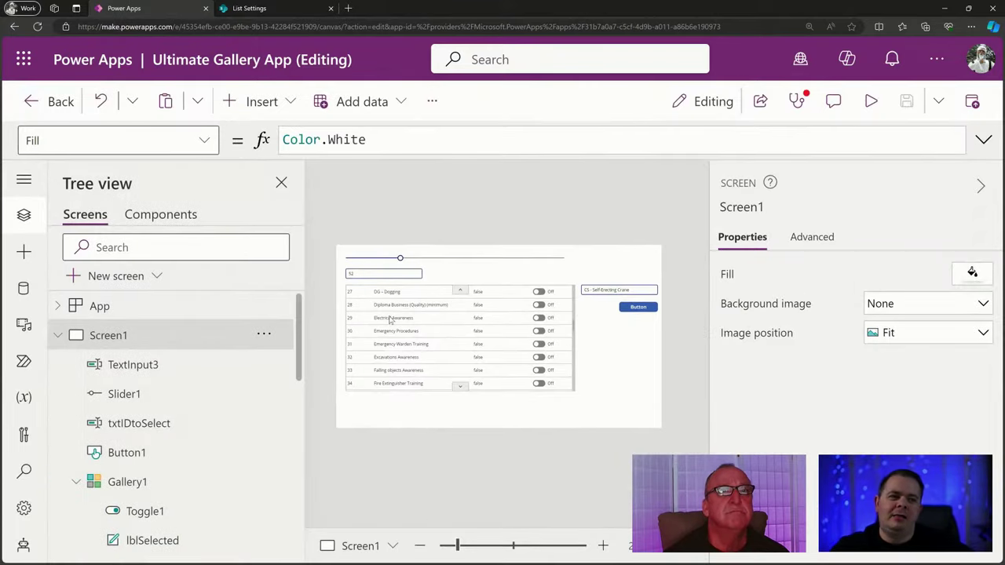
pyautogui.click(476, 375)
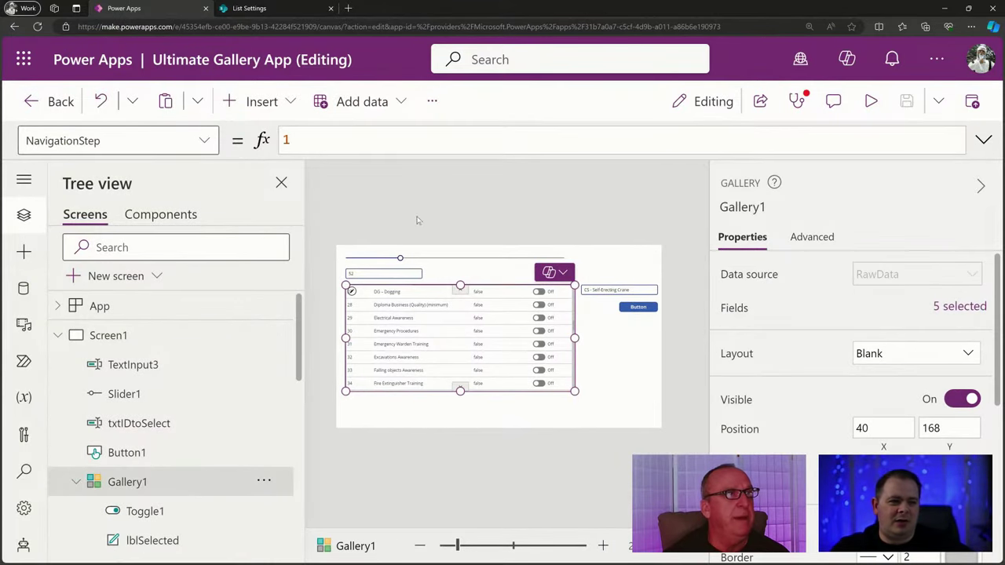
pyautogui.click(347, 141)
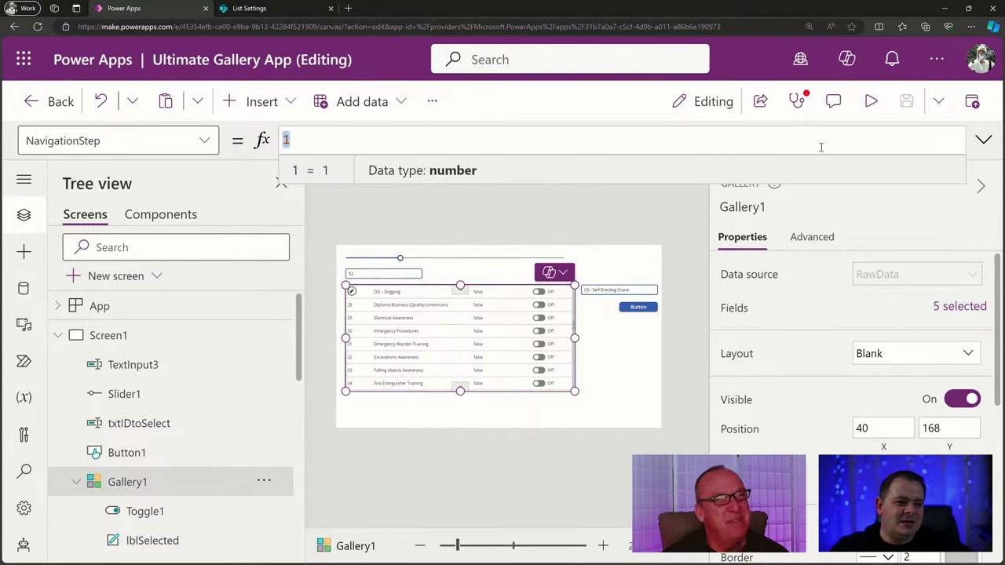
# Preview again, step the gallery back up, then close preview and reselect Gallery1.
pyautogui.click(871, 101)
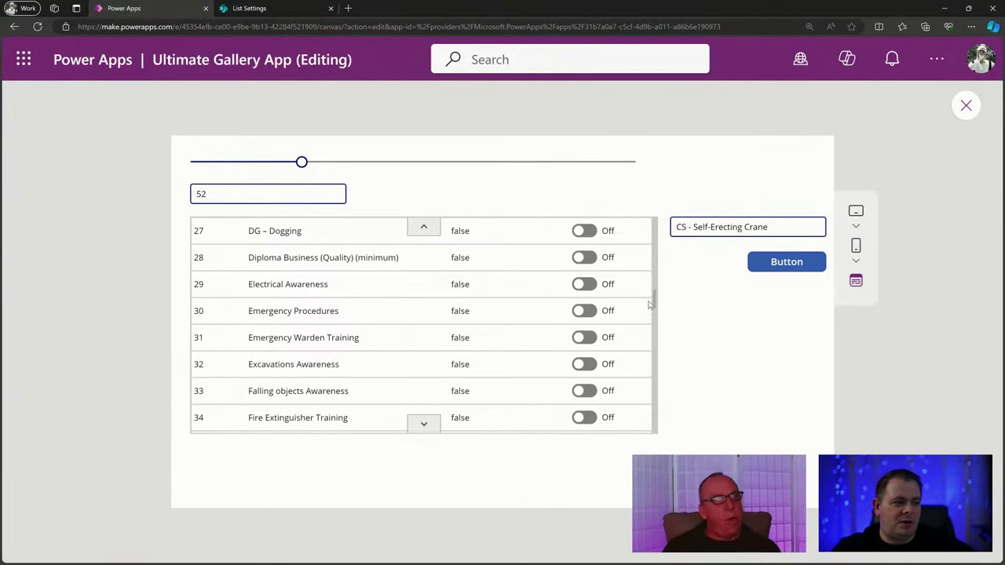
pyautogui.scroll(-3, 656, 364)
pyautogui.scroll(-3, 656, 397)
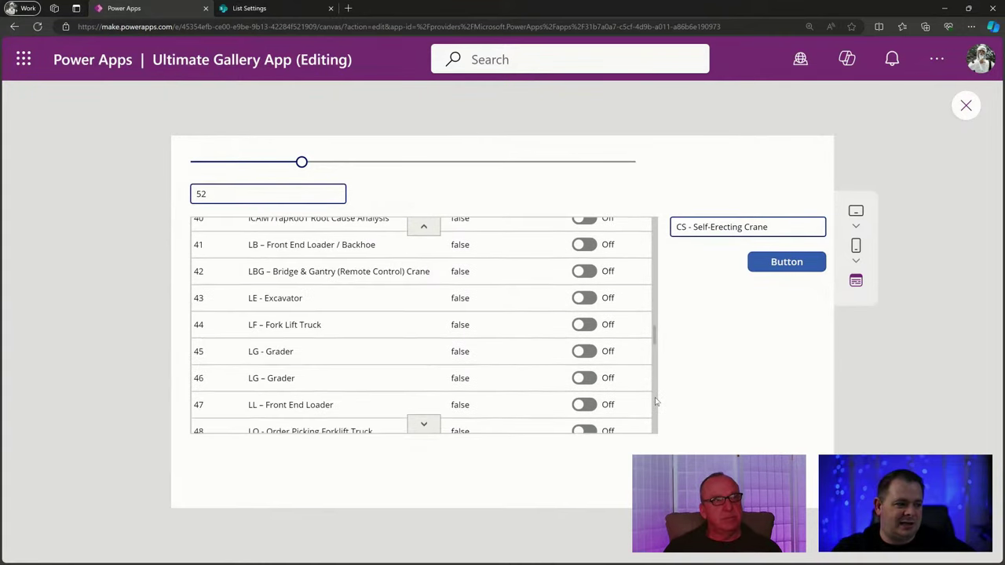
pyautogui.scroll(-1, 657, 392)
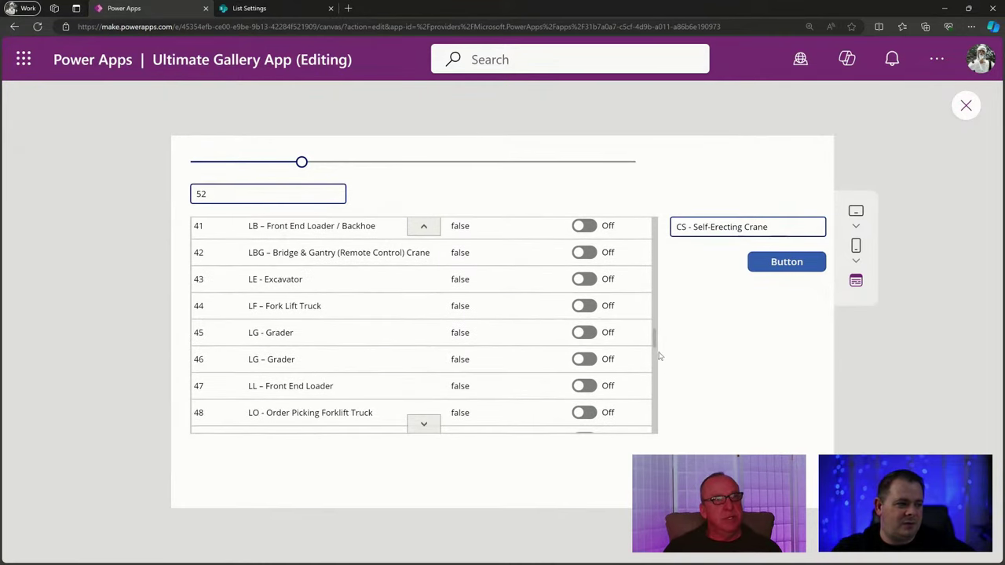
pyautogui.click(424, 226)
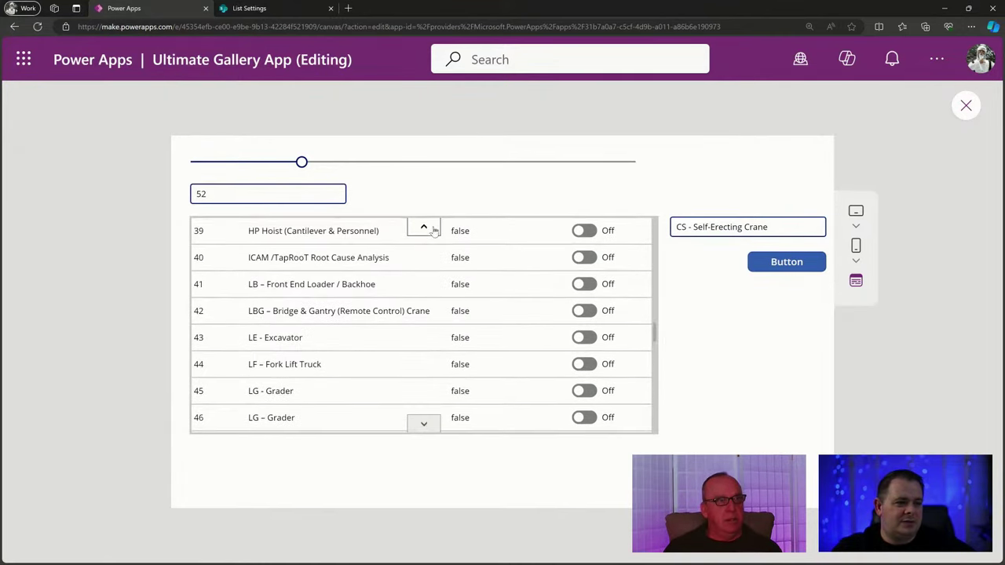
pyautogui.click(966, 105)
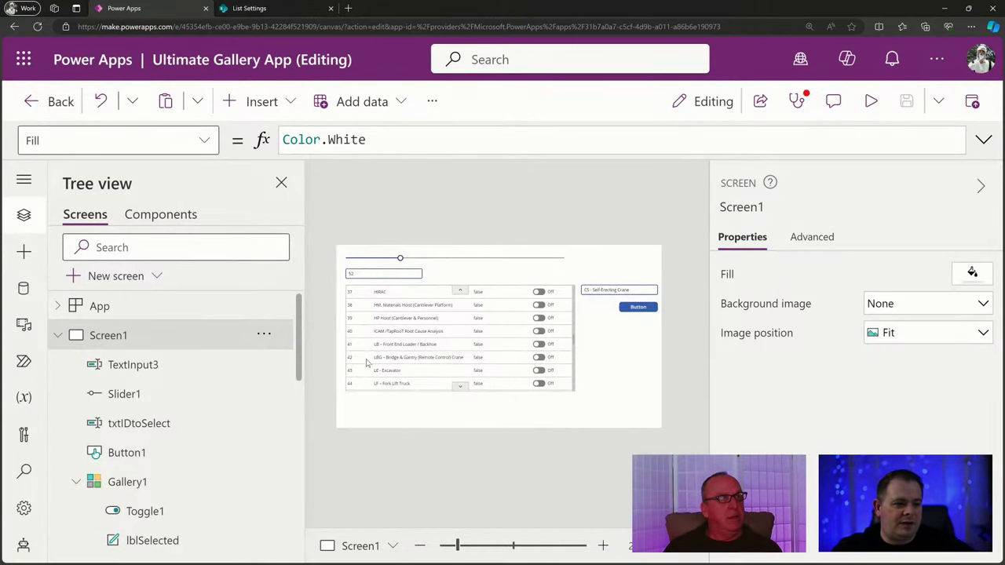
pyautogui.click(450, 362)
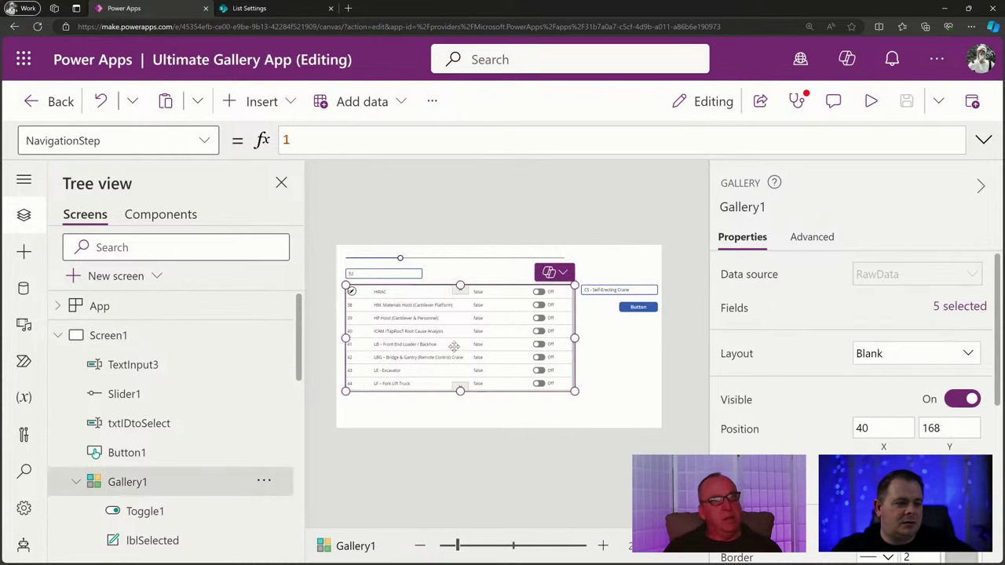
# Set Gallery1's NavigationStep to 8 and save the app.
pyautogui.click(286, 139)
pyautogui.write('8')
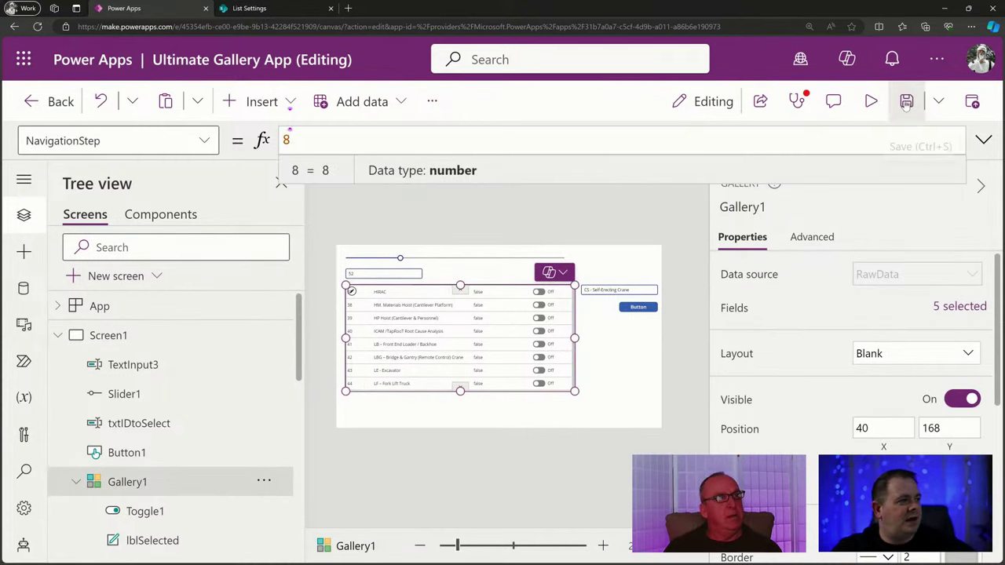
pyautogui.click(906, 102)
# Preview with F5 and page the gallery eight rows at a time to the last row.
pyautogui.press('F5')
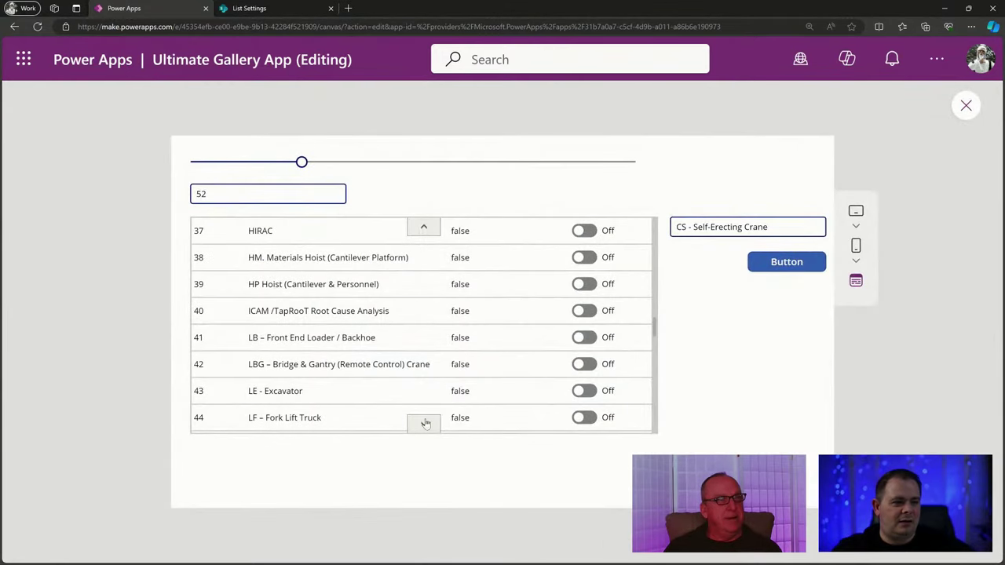
pyautogui.click(424, 424)
pyautogui.click(424, 424)
pyautogui.click(425, 425)
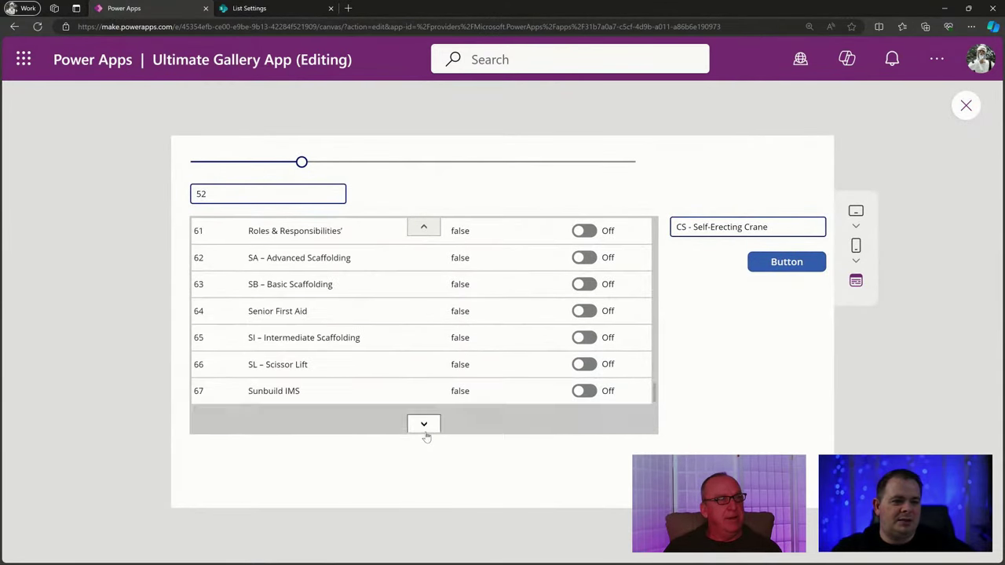
pyautogui.click(424, 424)
pyautogui.click(425, 424)
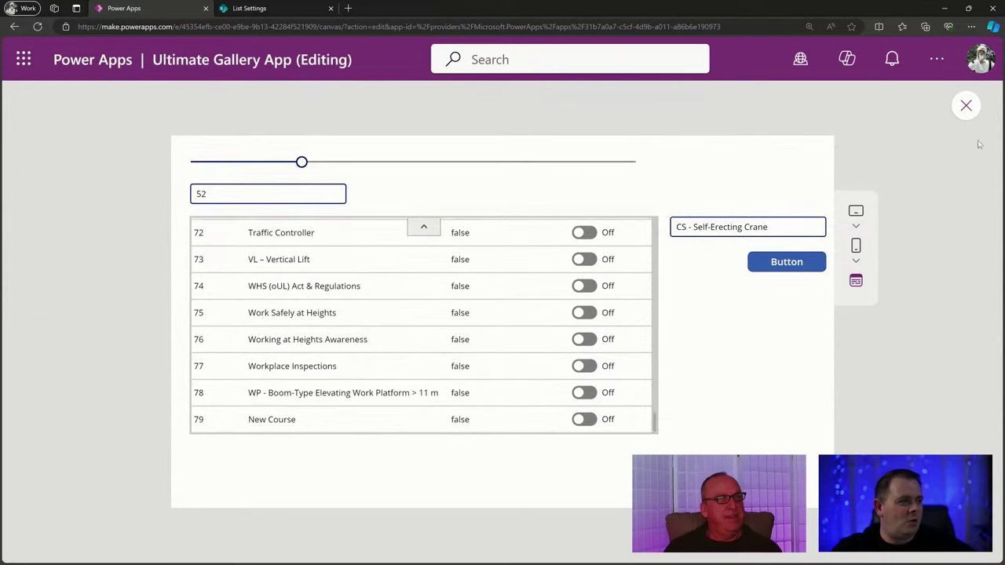
# Close the preview, confirm the gallery's NavigationStep, and switch to the Obsidian notes.
pyautogui.click(965, 110)
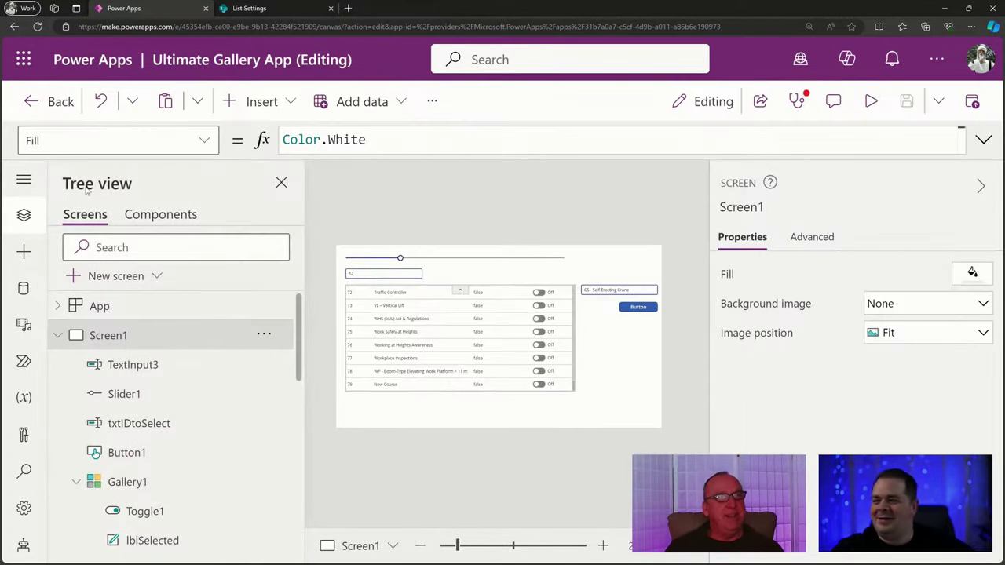
pyautogui.click(465, 318)
pyautogui.click(127, 143)
pyautogui.hotkey('ctrl', 'c')
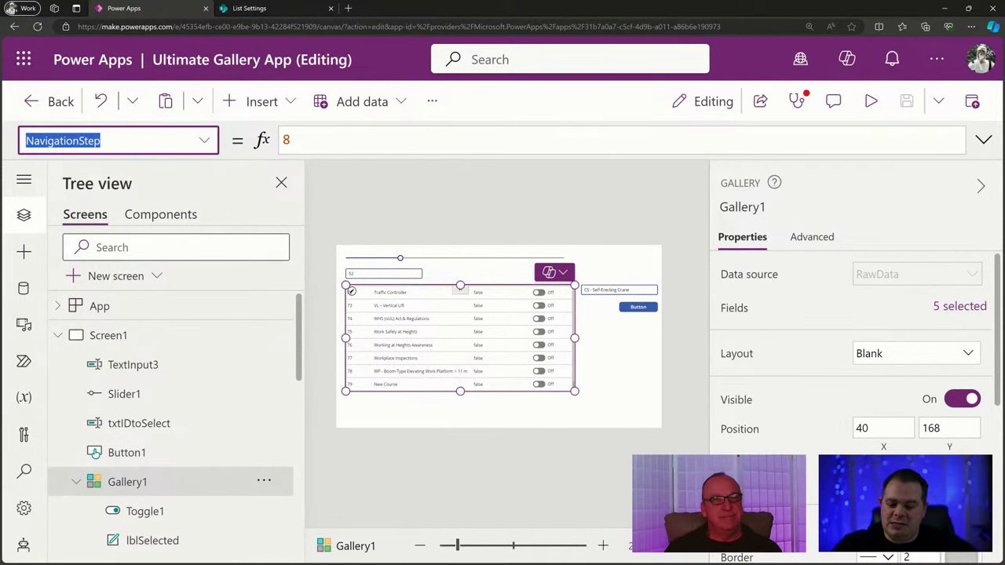
pyautogui.hotkey('alt', 'Tab')
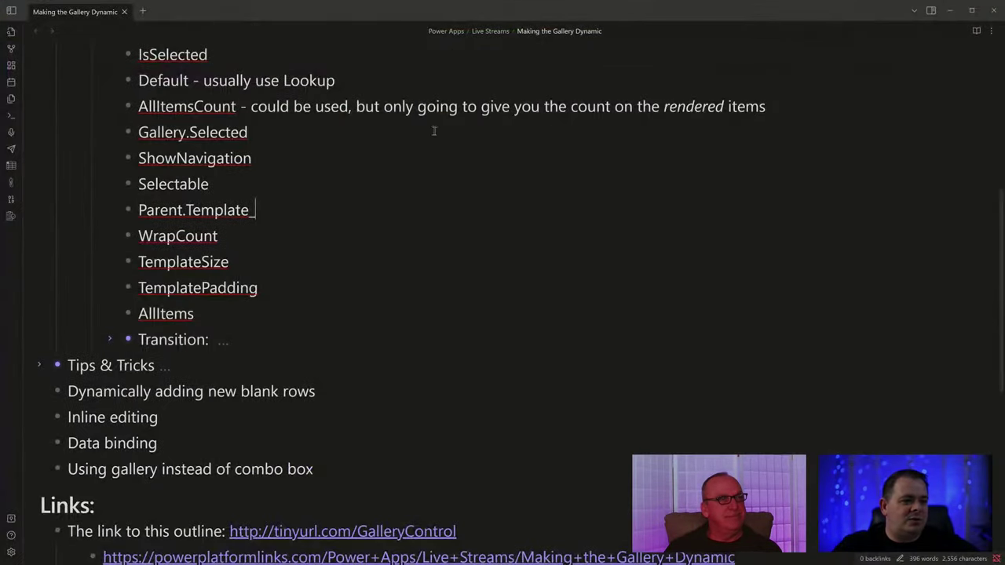
# Paste NavigationStep as a new bullet below Selectable in the Obsidian gallery outline, then return to Power Apps.
pyautogui.scroll(1, 319, 291)
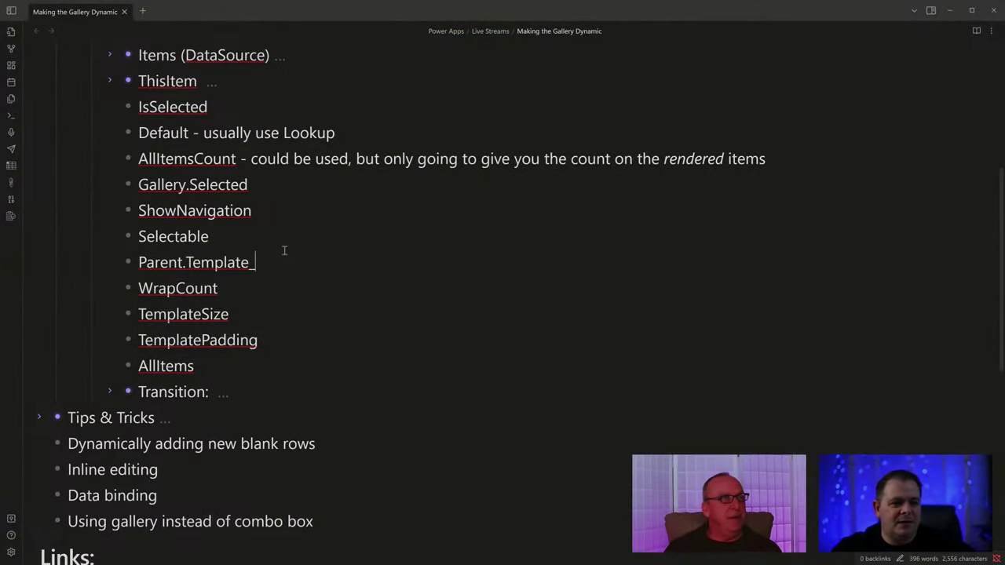
pyautogui.press('Return')
pyautogui.hotkey('ctrl', 'v')
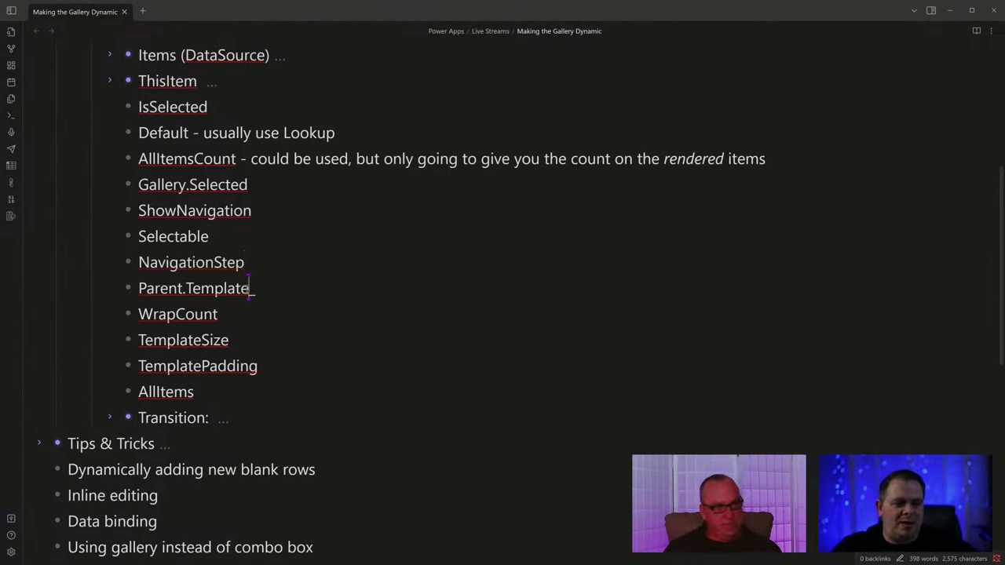
pyautogui.doubleClick(213, 288)
pyautogui.hotkey('alt', 'Tab')
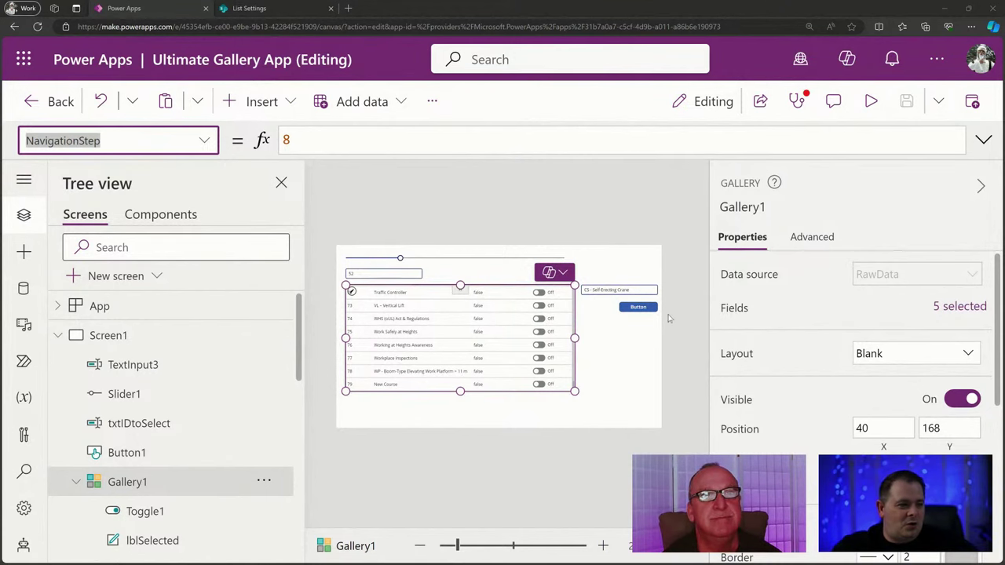
# Hide the tree view and properties panes and zoom out to centre the gallery on the canvas.
pyautogui.click(281, 183)
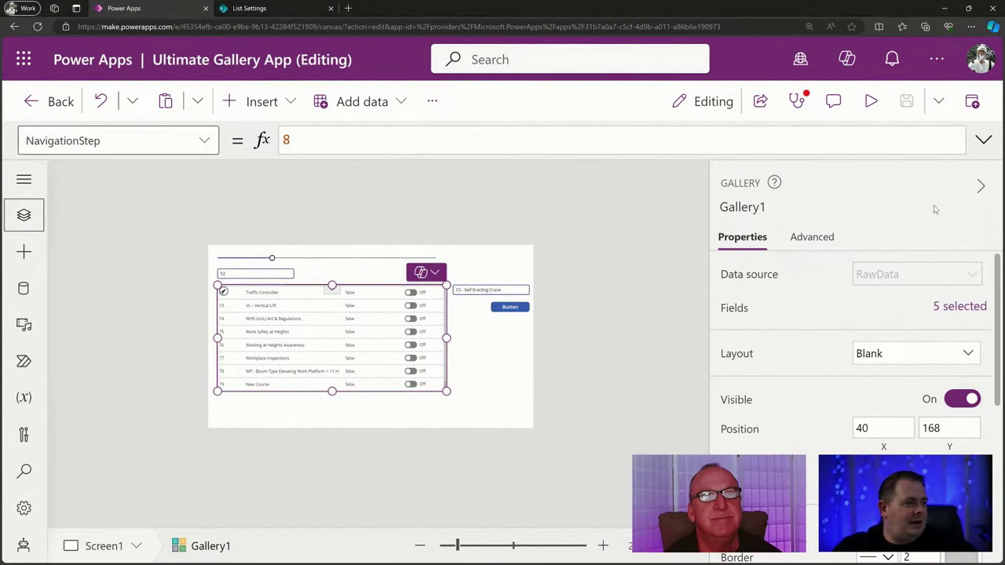
pyautogui.click(982, 187)
pyautogui.click(565, 546)
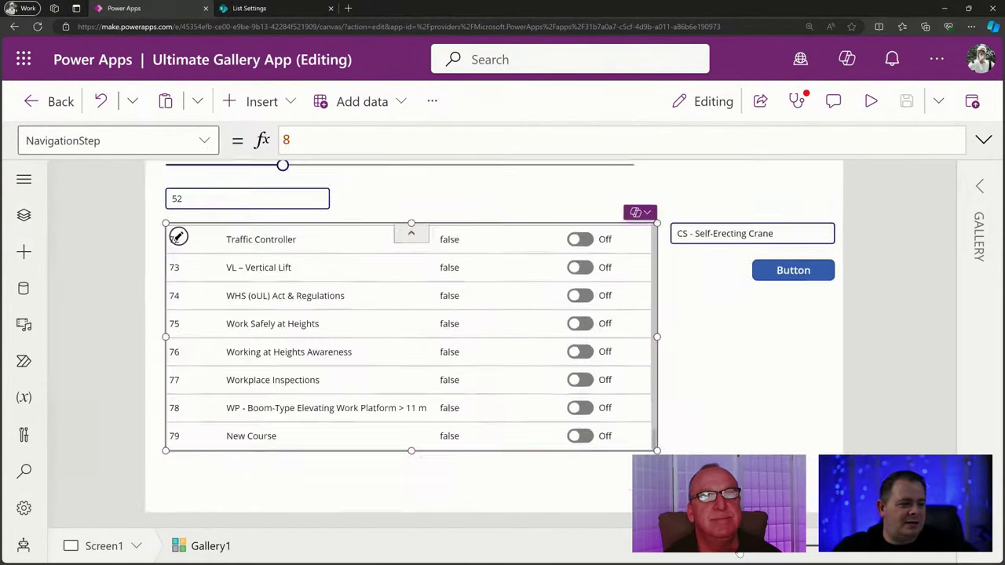
pyautogui.moveTo(738, 555); pyautogui.dragTo(732, 554)
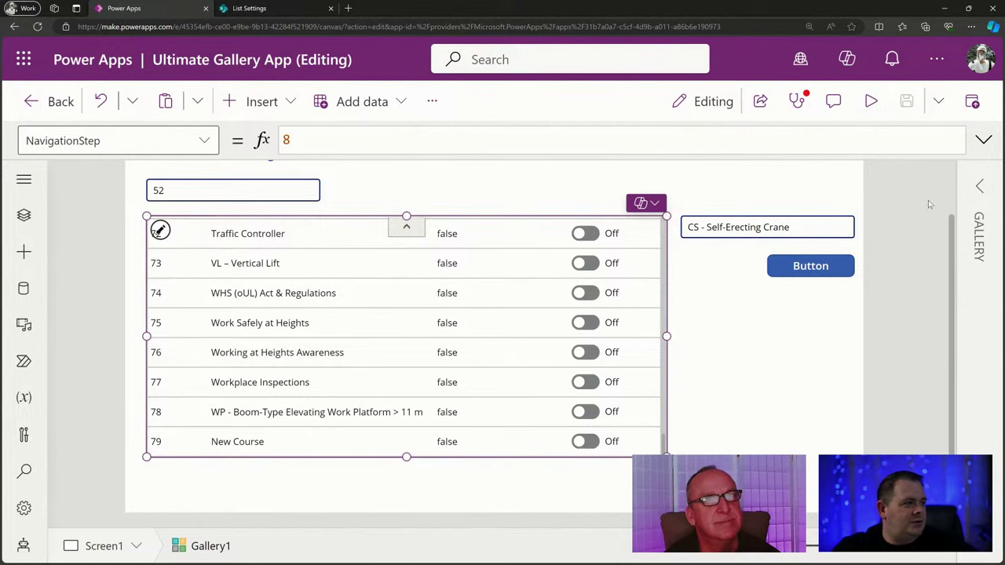
# Preview the app with the slider set to 1, then close the preview.
pyautogui.click(871, 101)
pyautogui.moveTo(303, 162)
pyautogui.moveTo(304, 163); pyautogui.dragTo(38, 159)
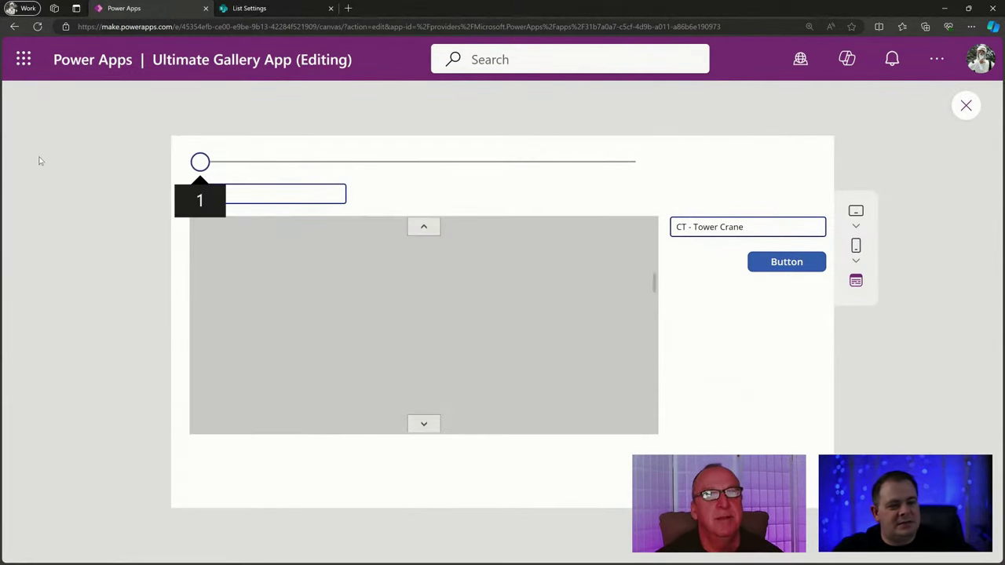
pyautogui.click(971, 107)
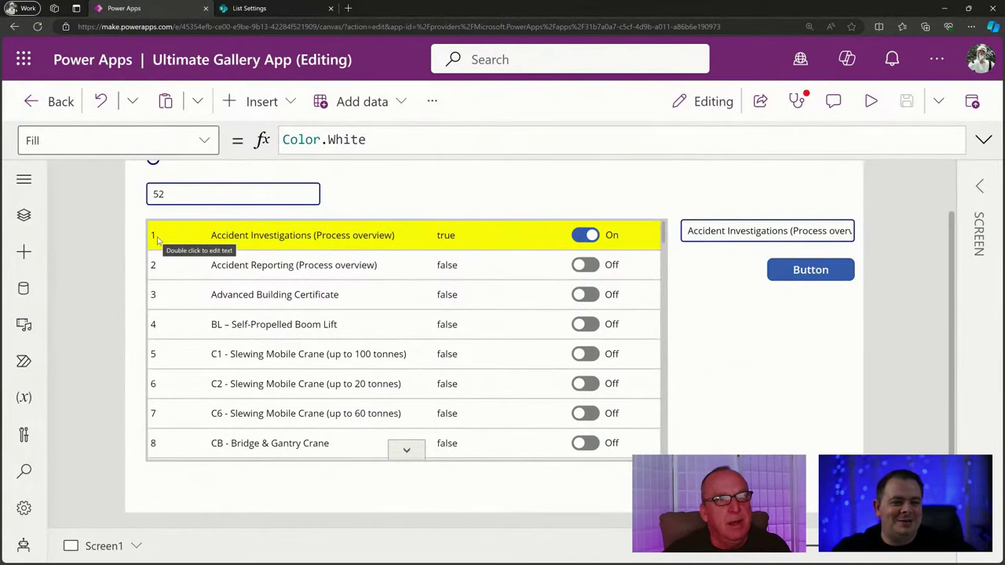
# Shorten the first row's title label and ID label by dragging their bottom edges up.
pyautogui.click(157, 238)
pyautogui.click(303, 236)
pyautogui.moveTo(346, 248); pyautogui.dragTo(346, 236)
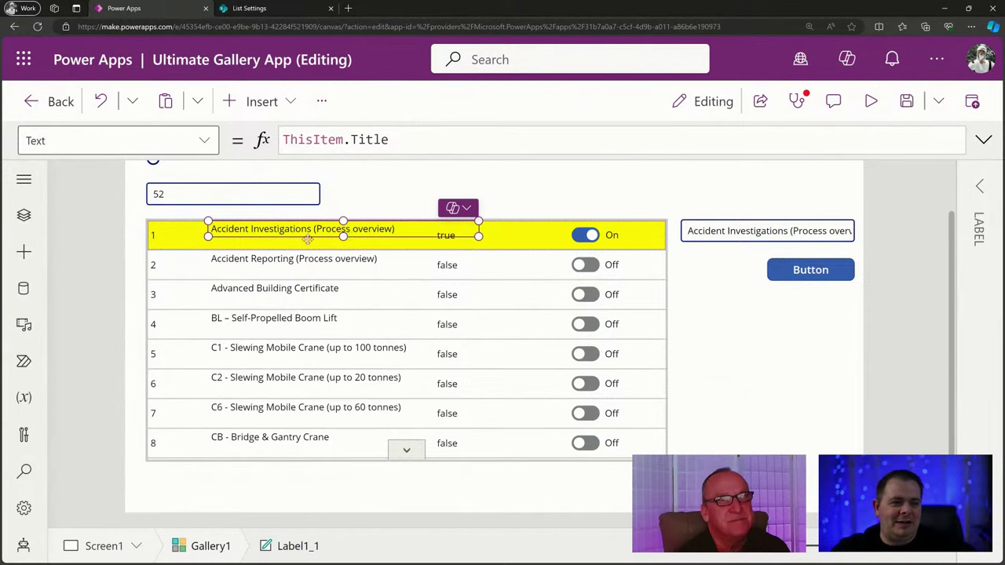
pyautogui.click(167, 240)
pyautogui.moveTo(186, 251); pyautogui.dragTo(209, 239)
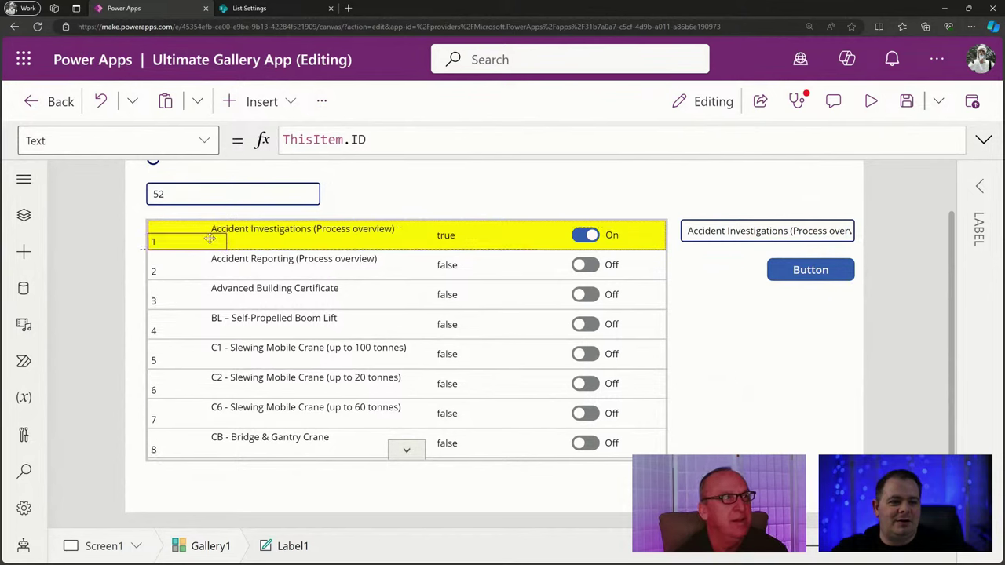
# Set the ID label Label1's Y position from 24 to 0.
pyautogui.click(434, 312)
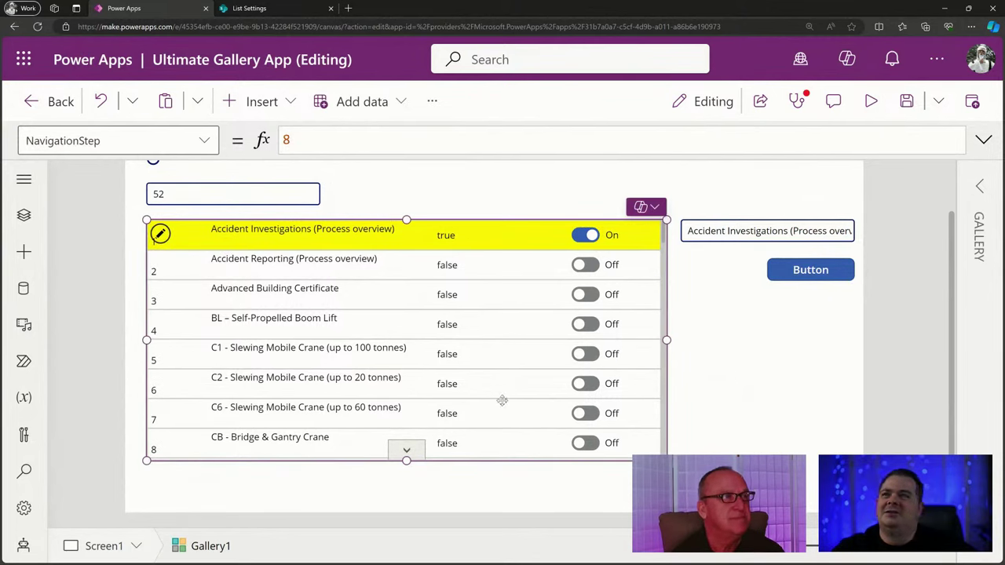
pyautogui.click(230, 242)
pyautogui.click(167, 243)
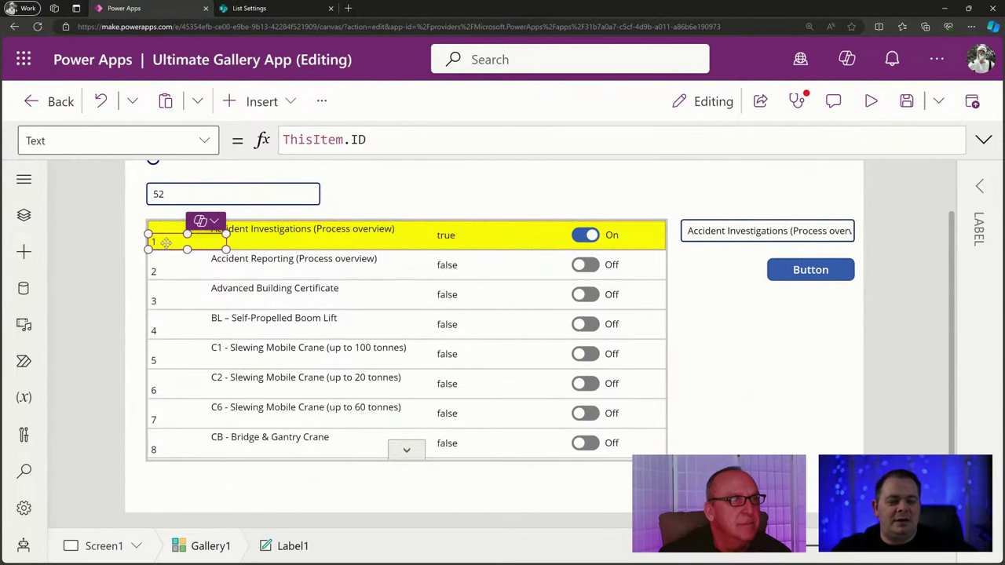
pyautogui.click(980, 186)
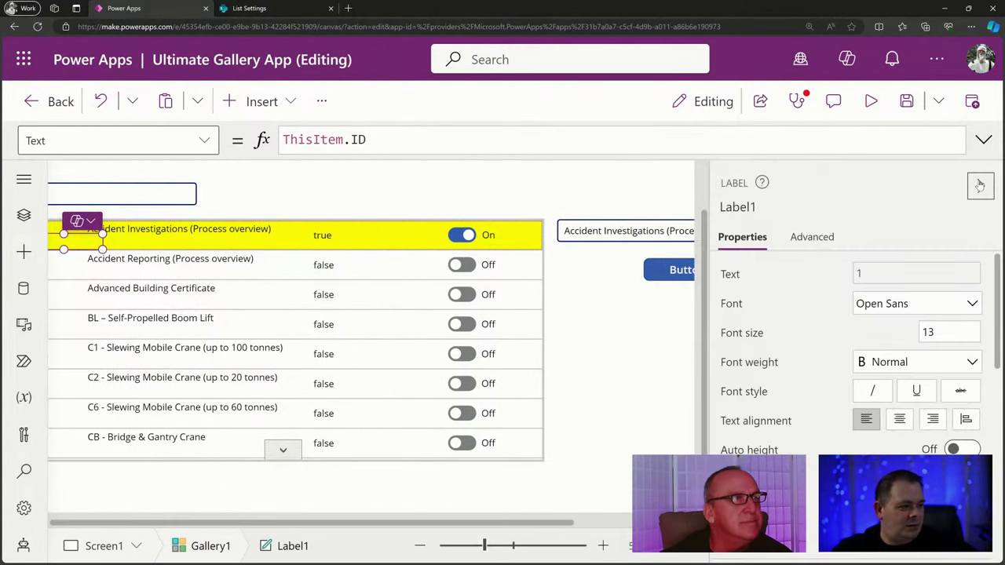
pyautogui.scroll(-5, 879, 307)
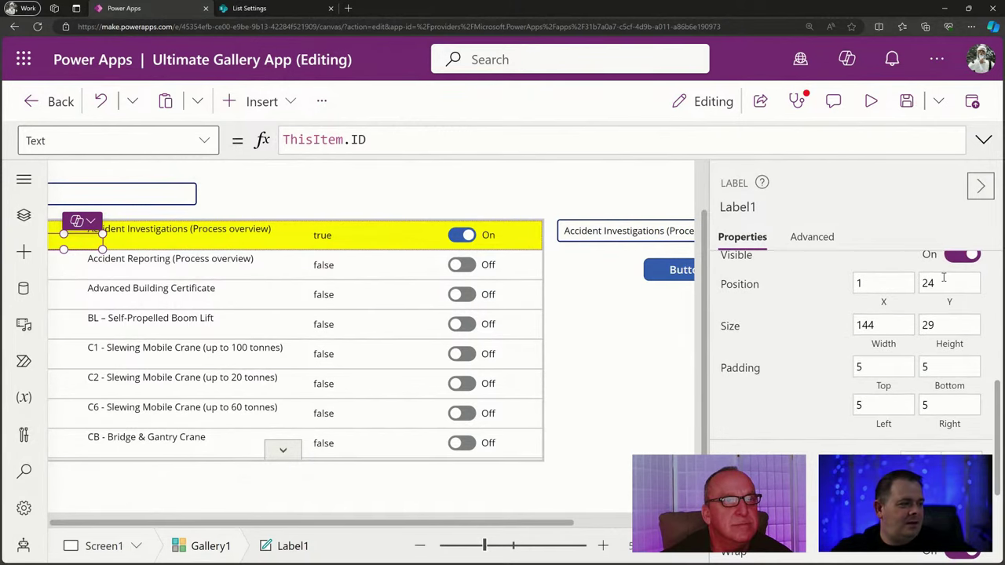
pyautogui.click(944, 283)
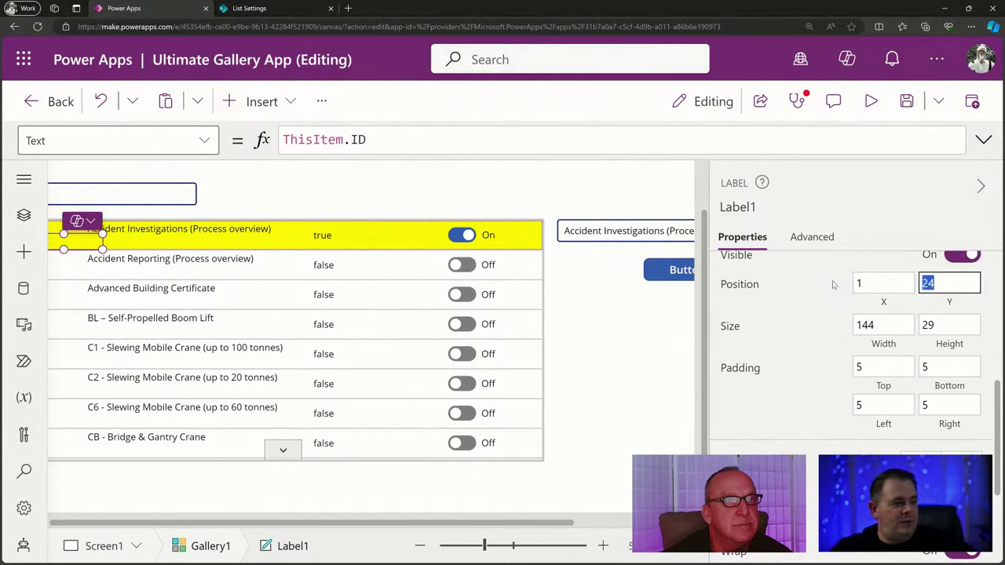
pyautogui.write('0')
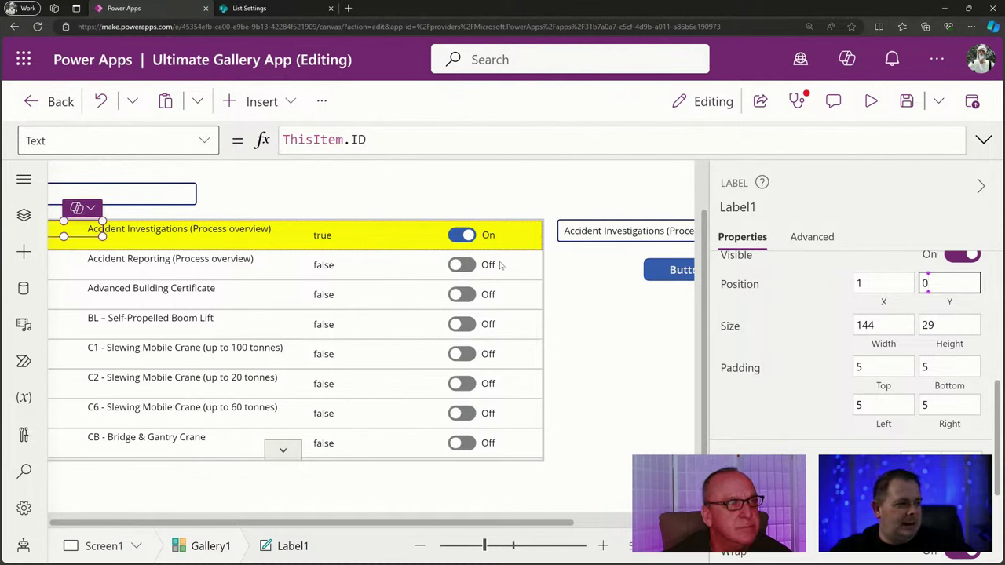
pyautogui.keyDown('shift'); pyautogui.click(313, 238); pyautogui.keyUp('shift')
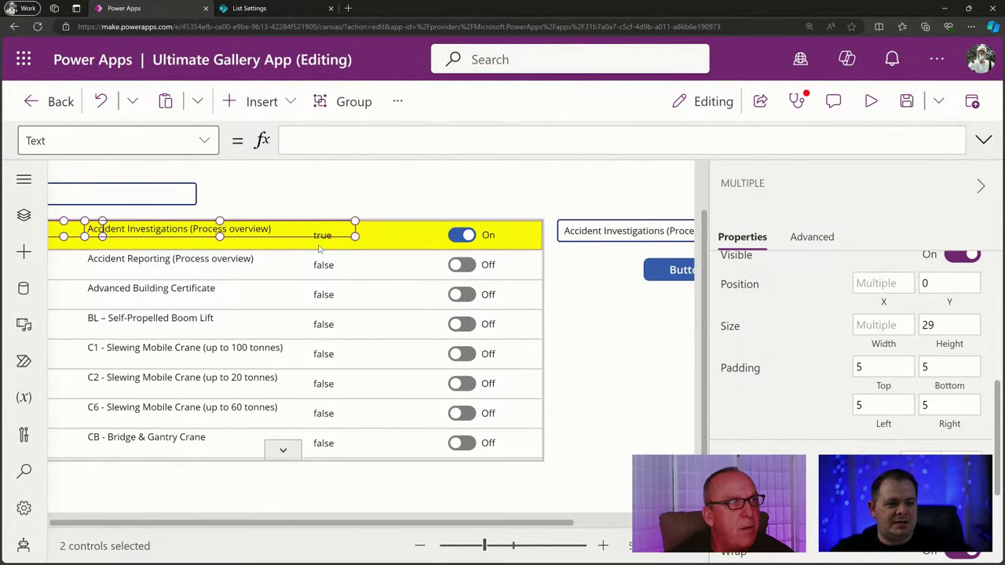
# Select the remaining row controls, including the On toggle, and set their Y to 0.
pyautogui.keyDown('shift'); pyautogui.click(320, 249); pyautogui.keyUp('shift')
pyautogui.keyDown('shift'); pyautogui.click(461, 236); pyautogui.keyUp('shift')
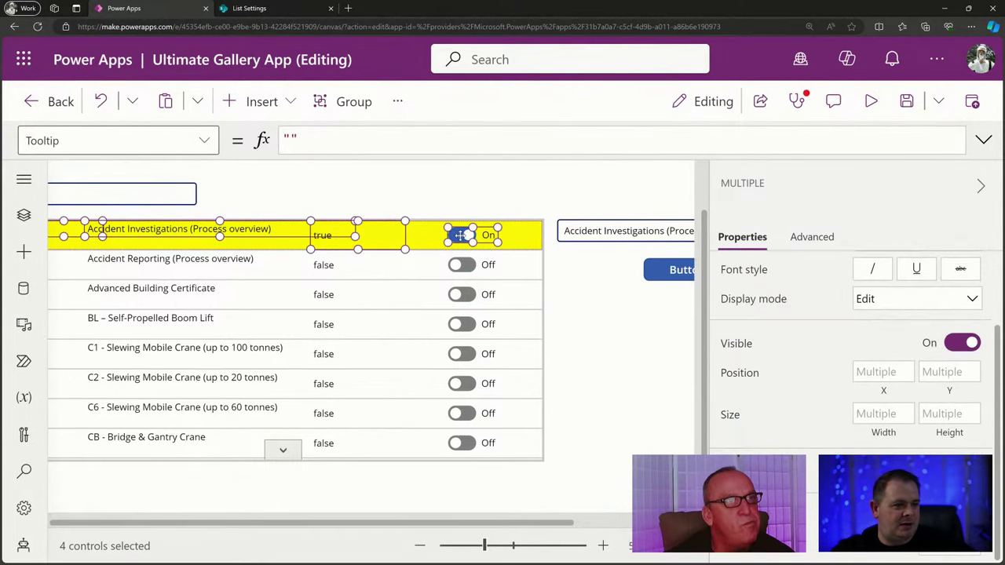
pyautogui.click(934, 372)
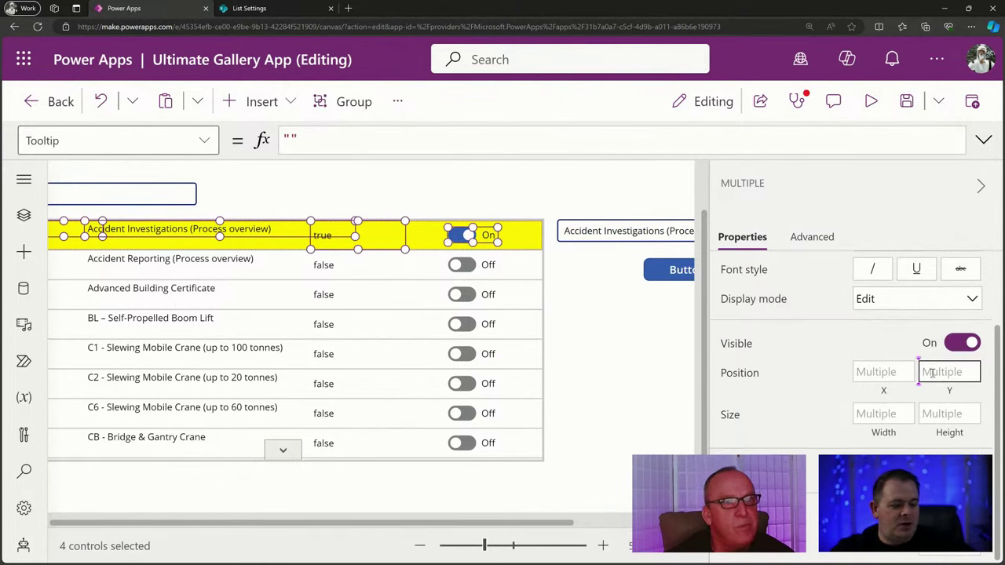
pyautogui.write('0')
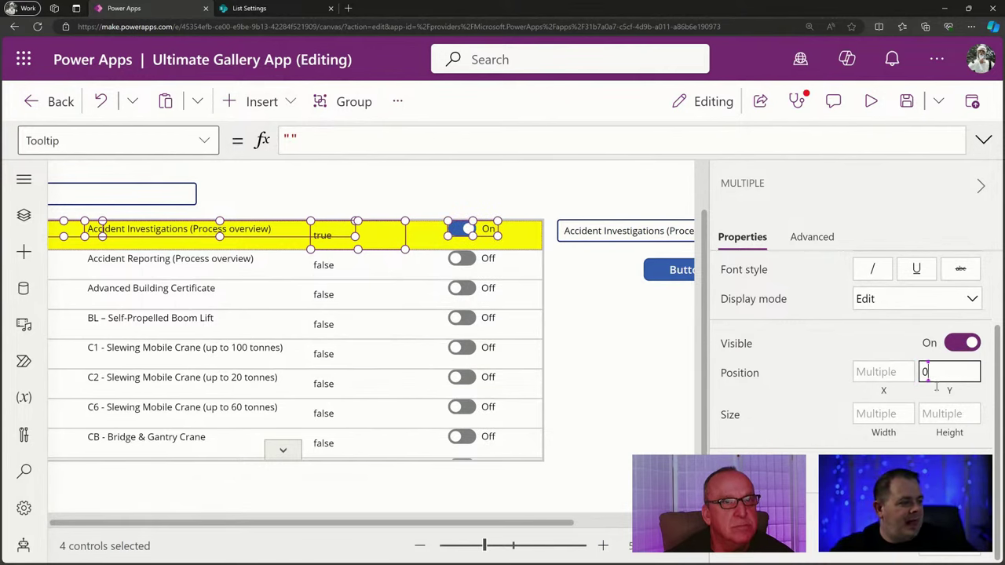
# Set the selected row controls' Height to Parent.TemplateHeight.
pyautogui.click(946, 414)
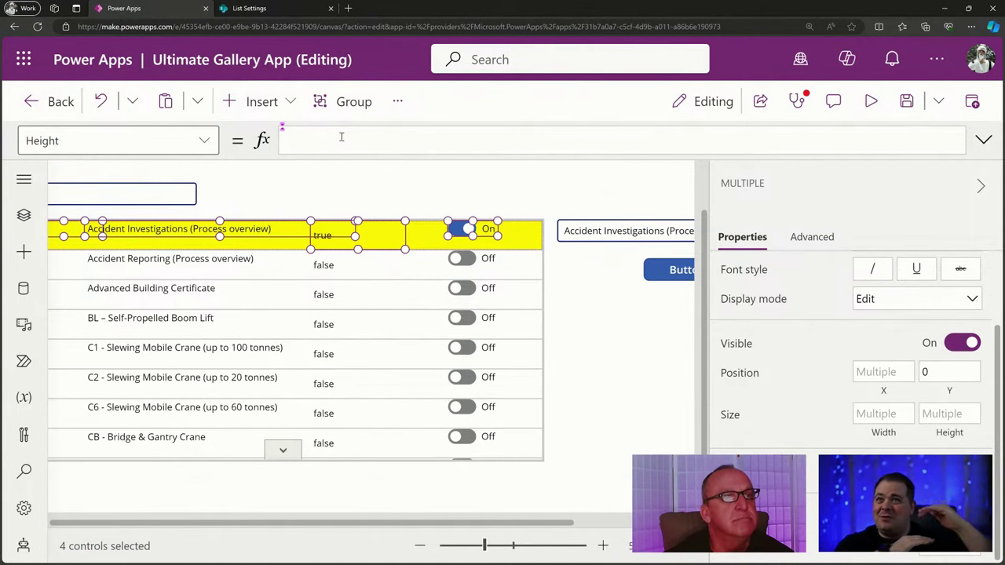
pyautogui.write('Par')
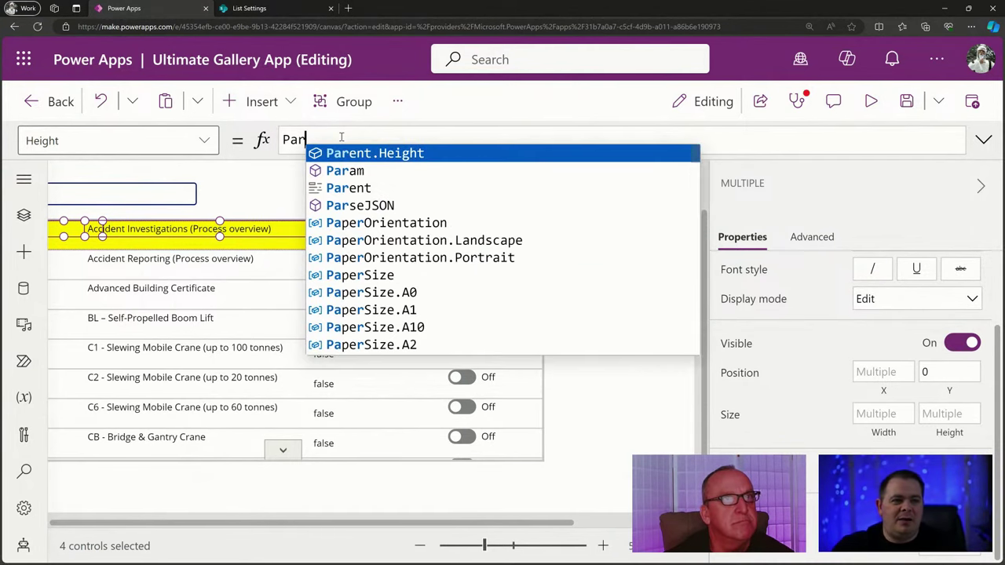
pyautogui.write('ent.')
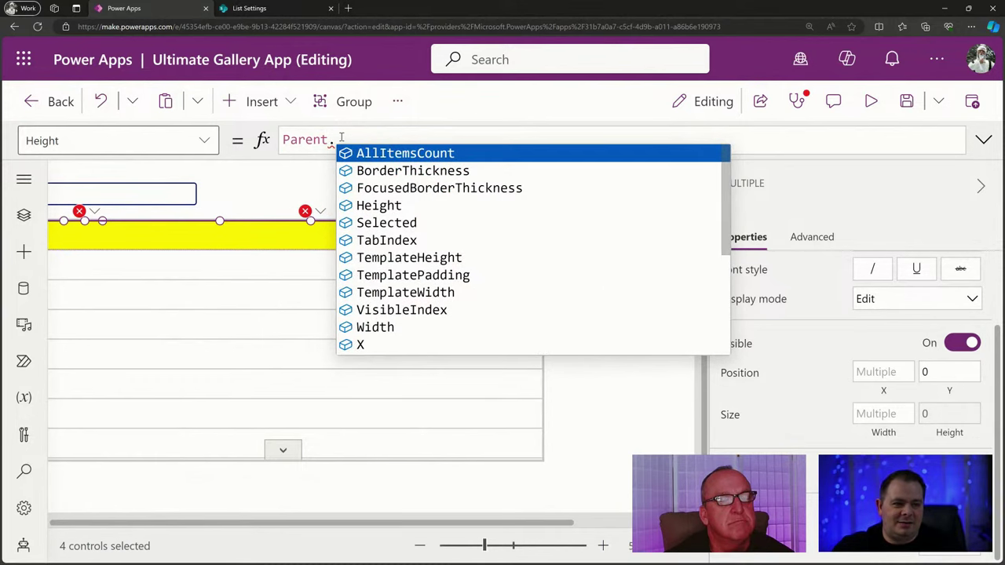
pyautogui.write('Templ')
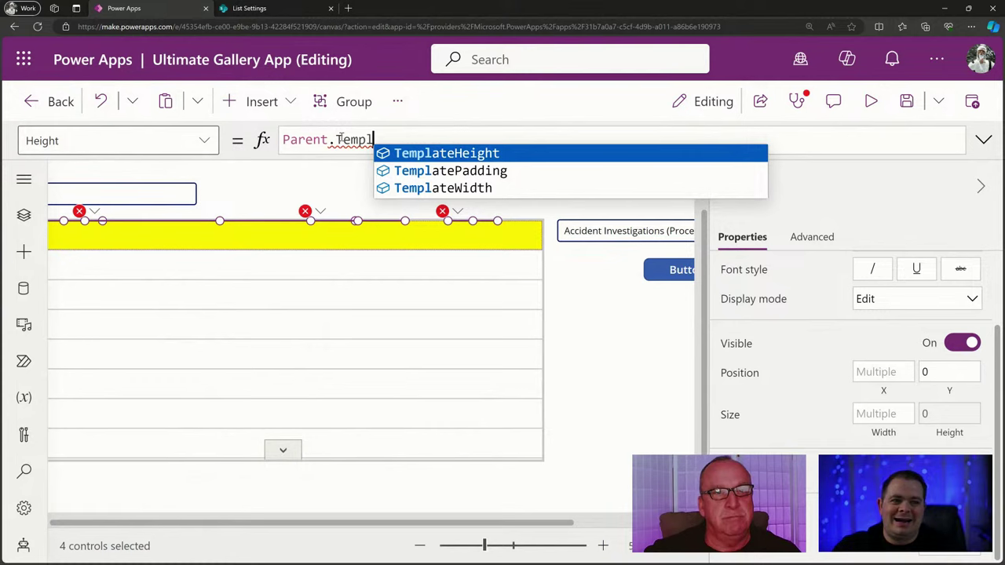
pyautogui.press('Tab')
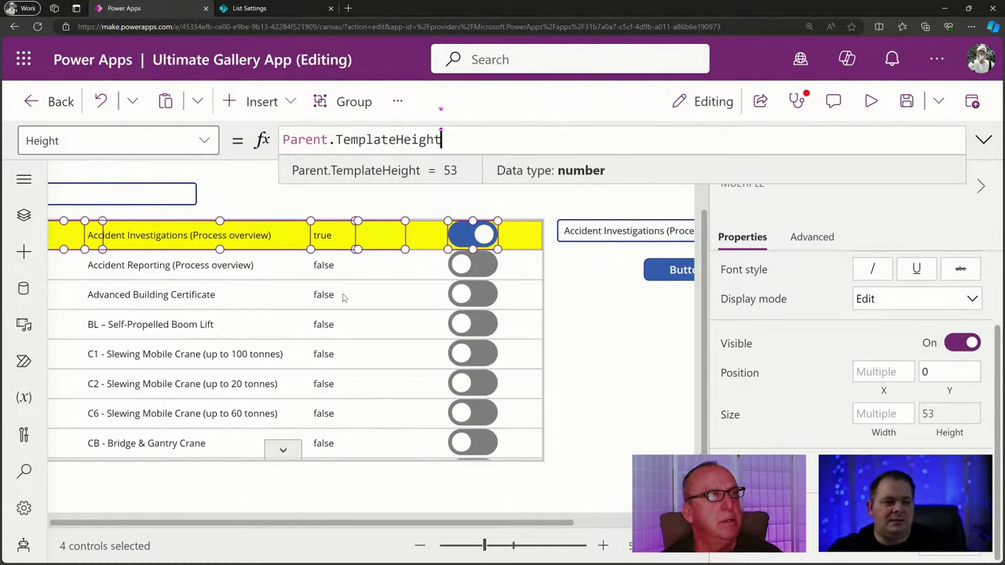
pyautogui.click(383, 298)
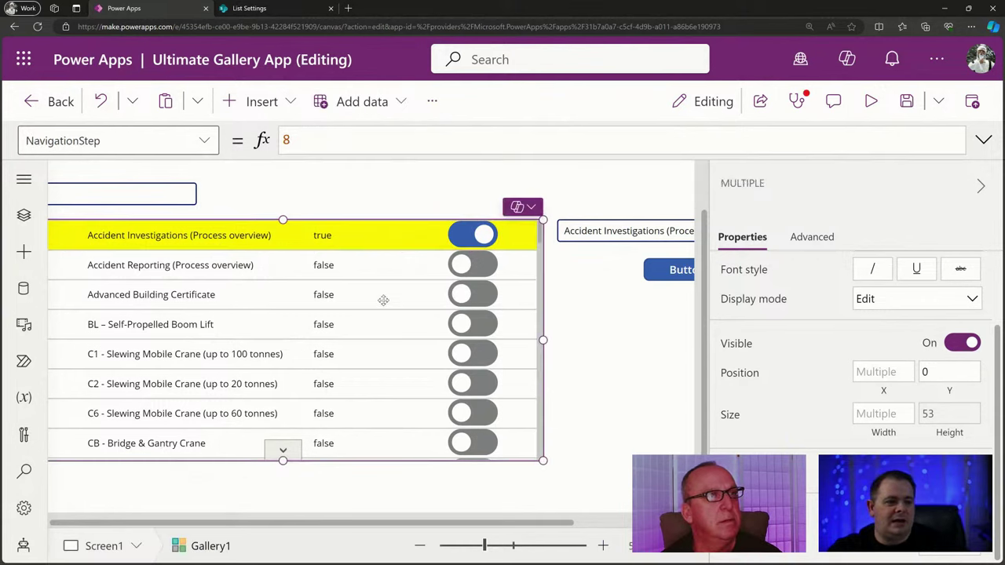
pyautogui.click(222, 234)
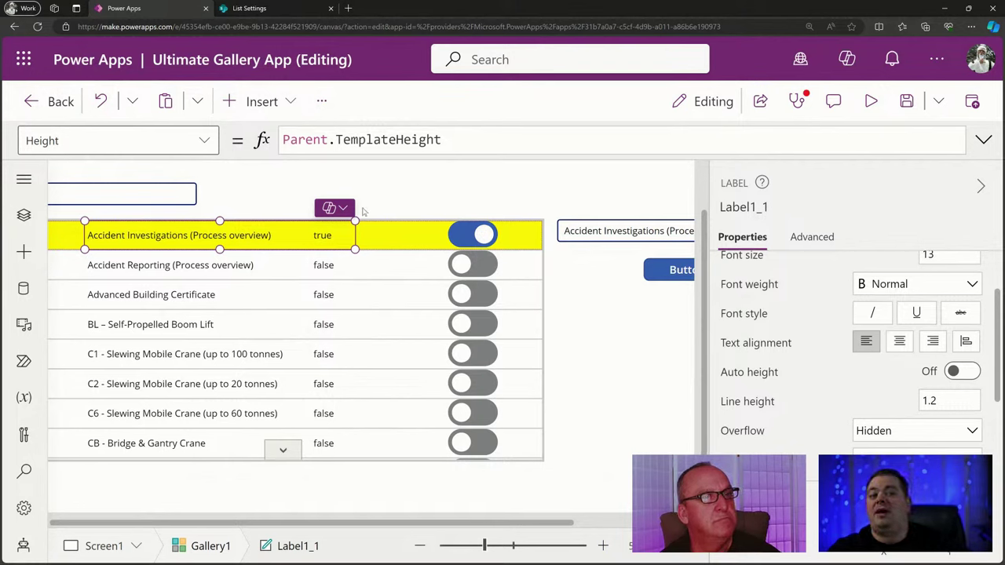
# Set Label1_1's Width to Parent.TemplateWidth - Self.X and save the app.
pyautogui.scroll(-1, 888, 391)
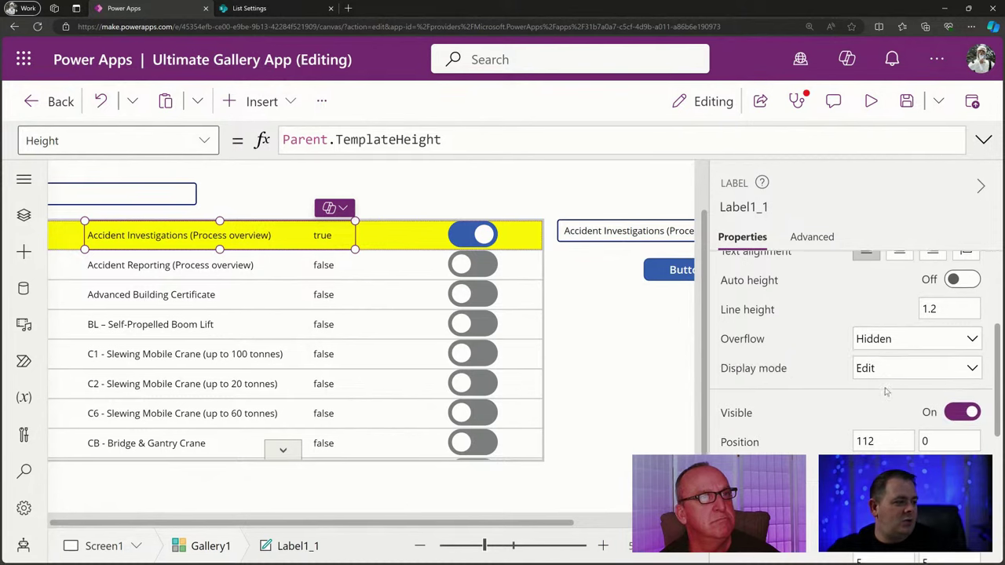
pyautogui.hotkey('ctrl', 'a')
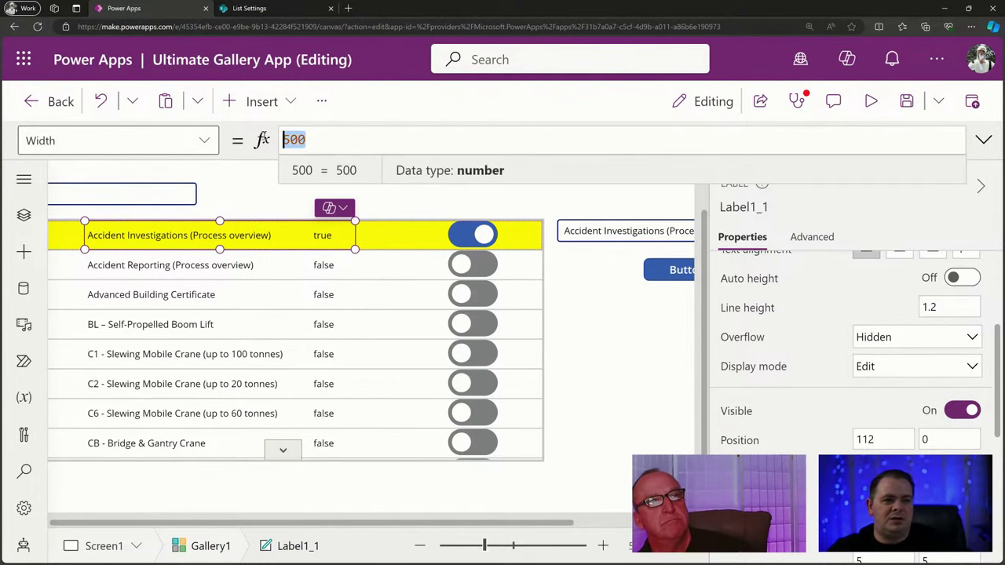
pyautogui.write('Par')
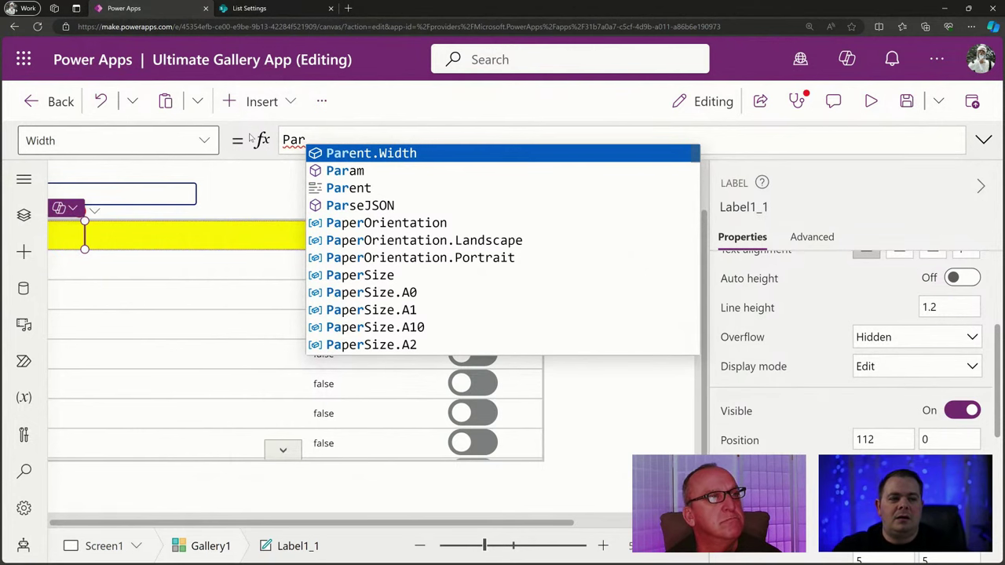
pyautogui.write('ent.Templ')
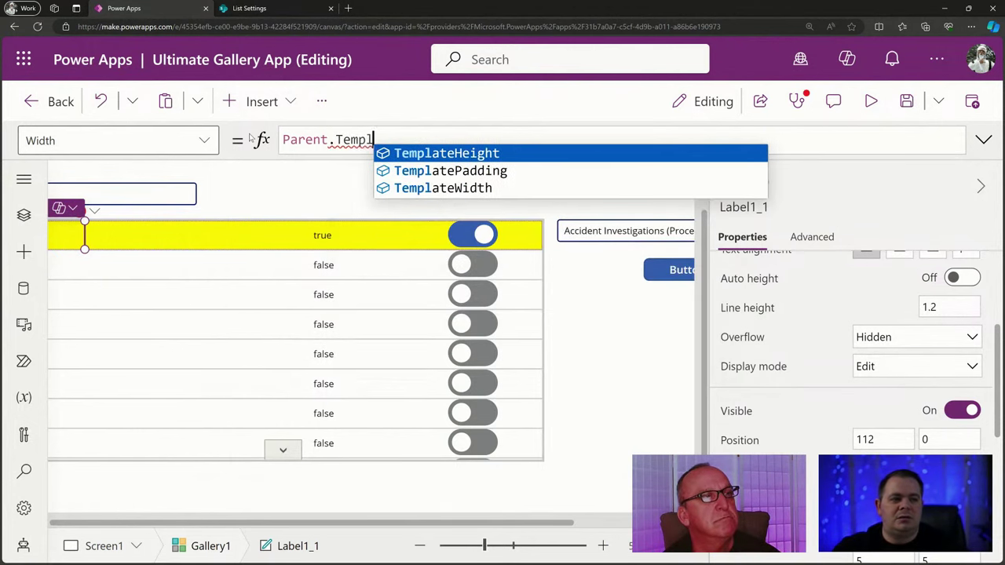
pyautogui.press('Down')
pyautogui.press('Down')
pyautogui.press('Tab')
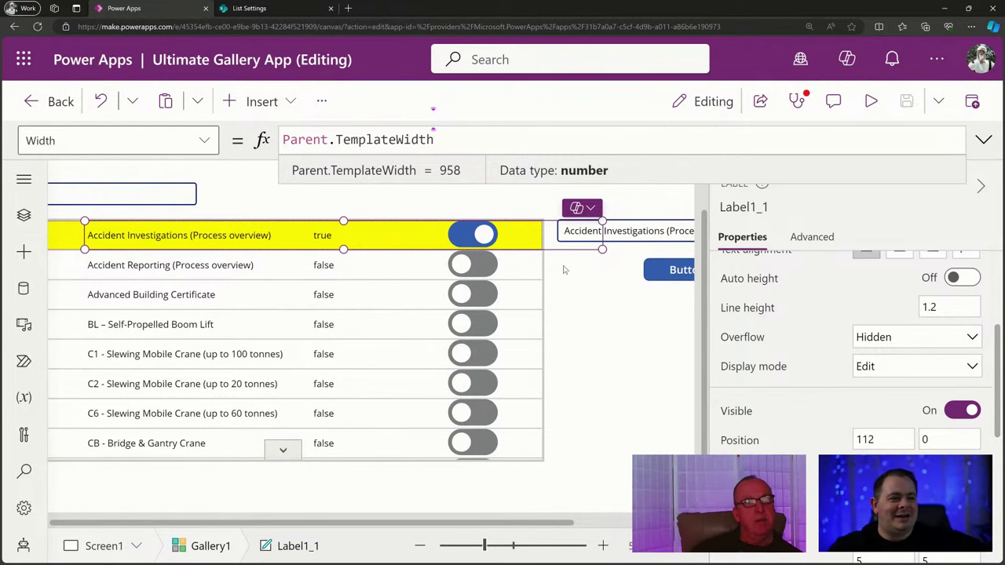
pyautogui.write('- Se')
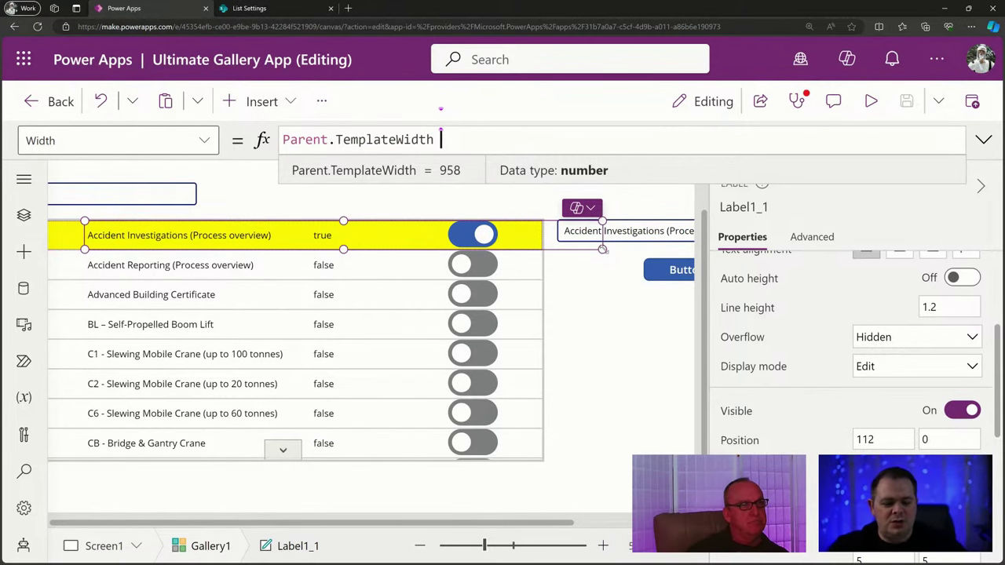
pyautogui.write('lf')
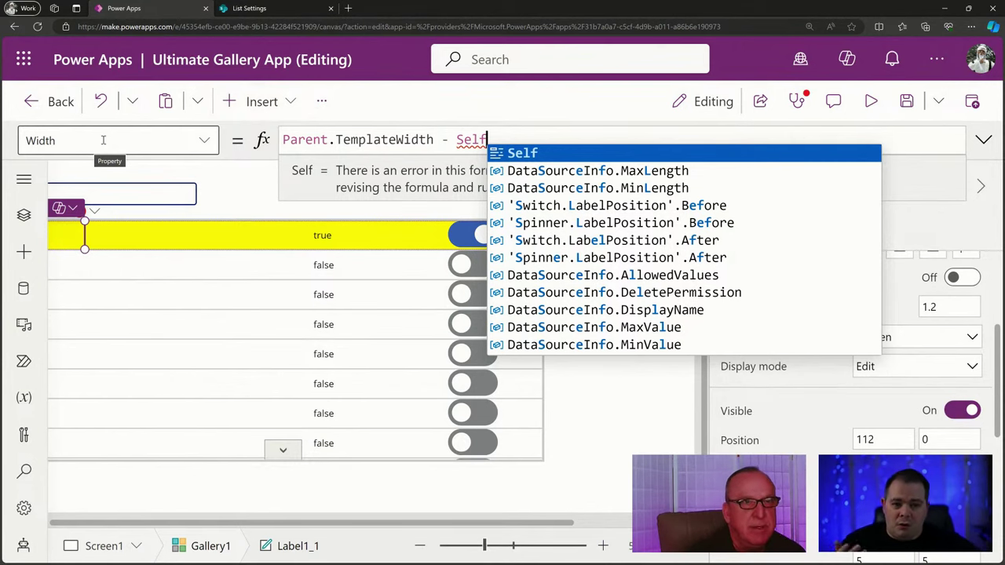
pyautogui.write('.')
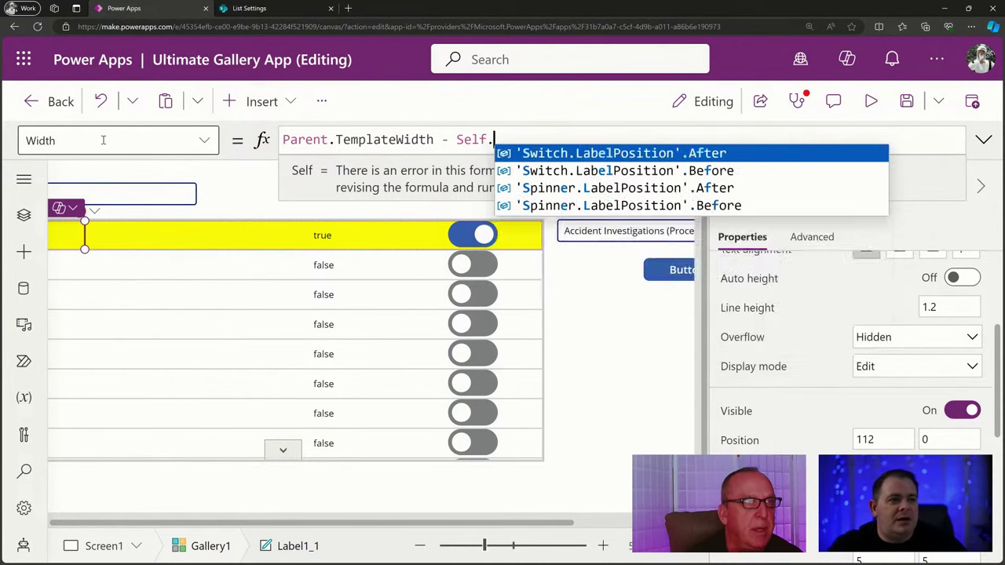
pyautogui.write('X')
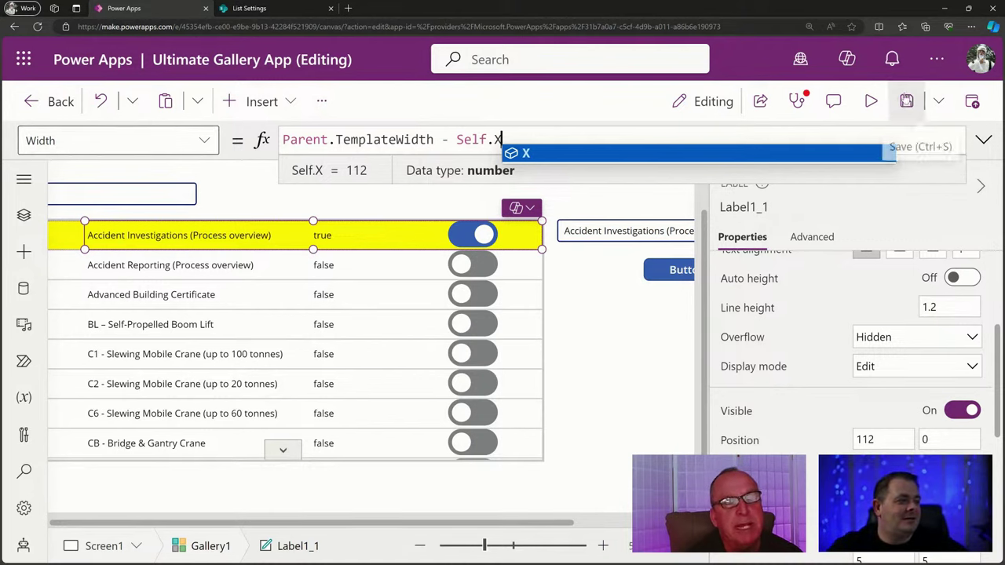
pyautogui.click(906, 101)
pyautogui.moveTo(483, 547); pyautogui.dragTo(472, 547)
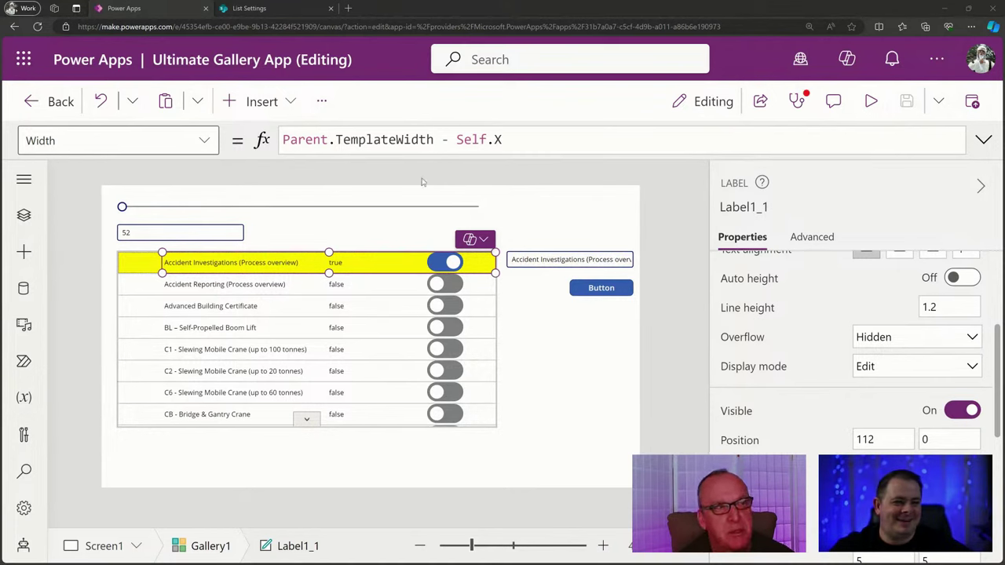
pyautogui.click(402, 139)
pyautogui.doubleClick(397, 140)
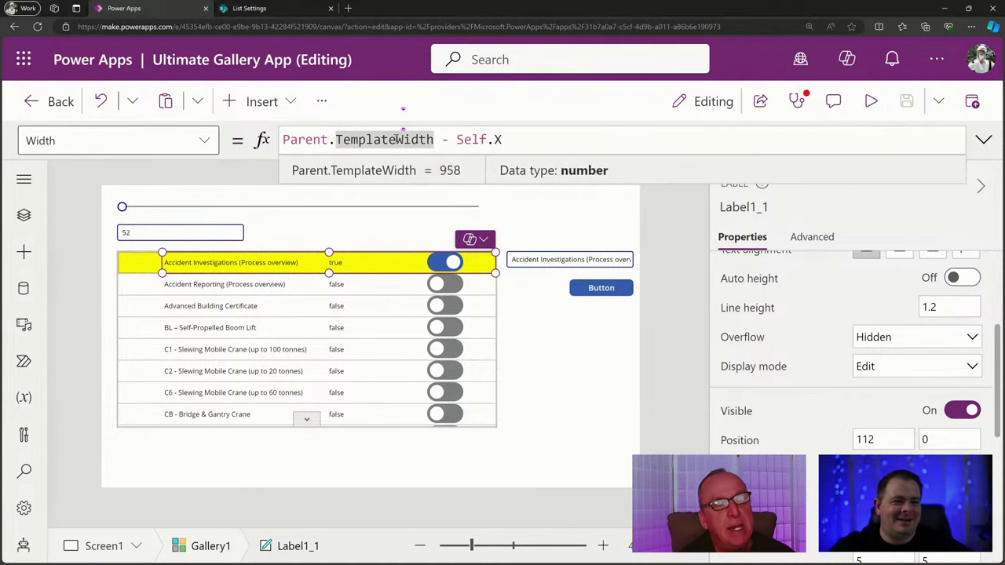
pyautogui.write('Template')
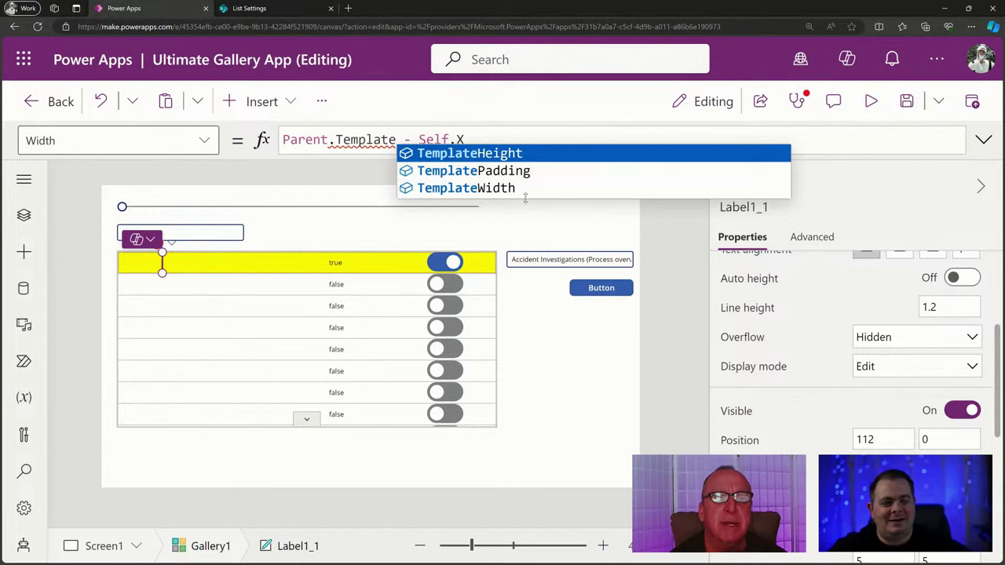
pyautogui.click(503, 189)
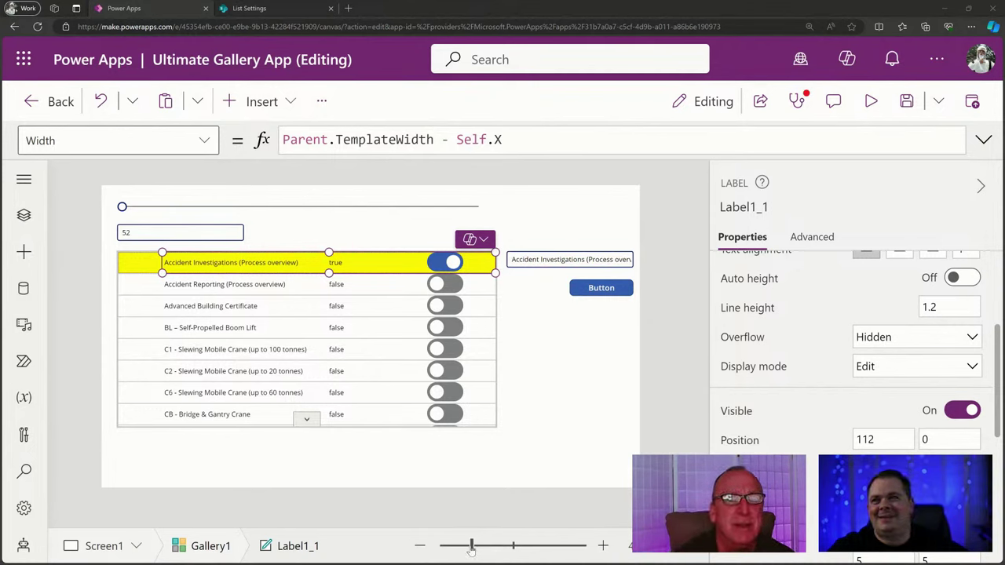
# Change Gallery1's template size from 53 to 100.
pyautogui.click(274, 339)
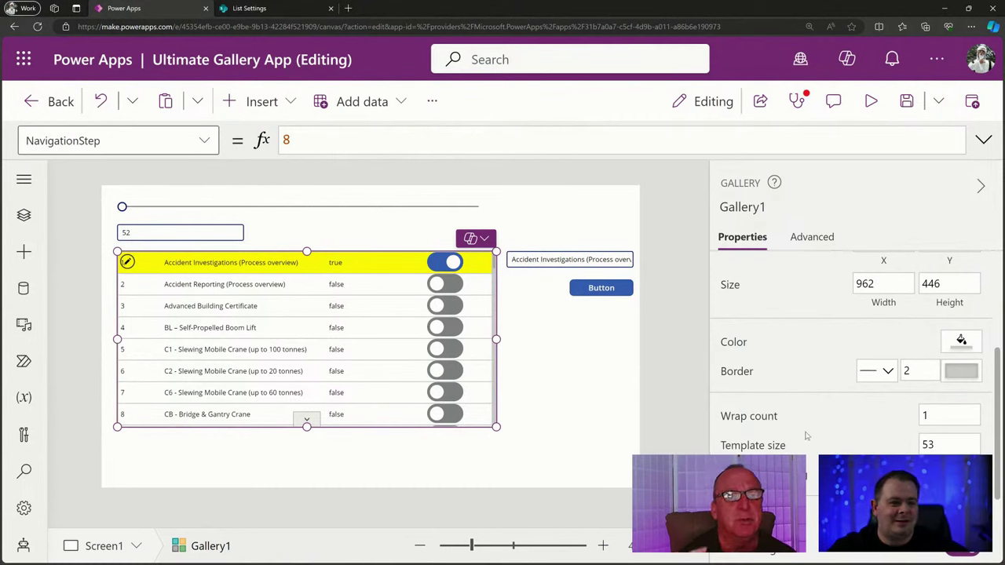
pyautogui.click(952, 443)
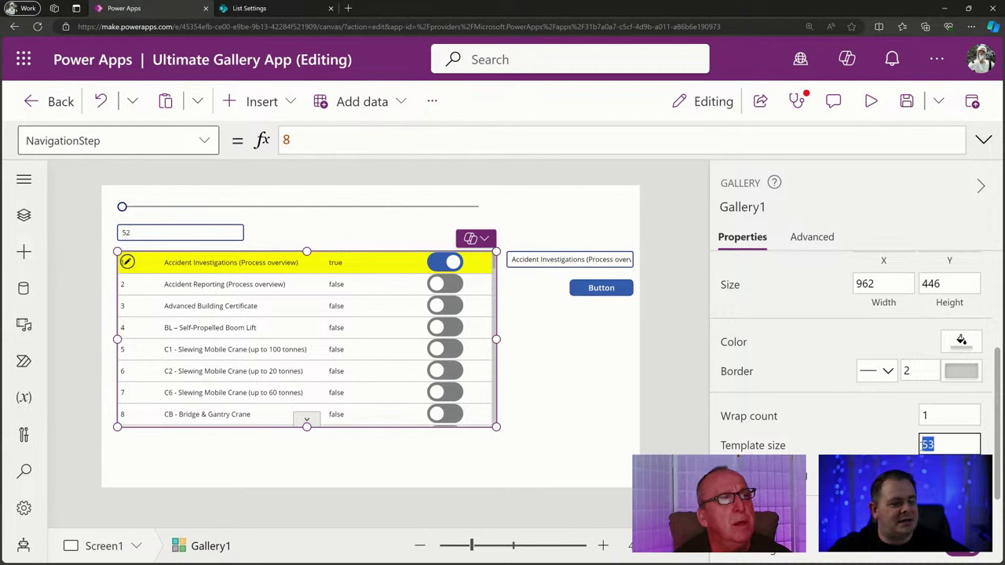
pyautogui.write('100')
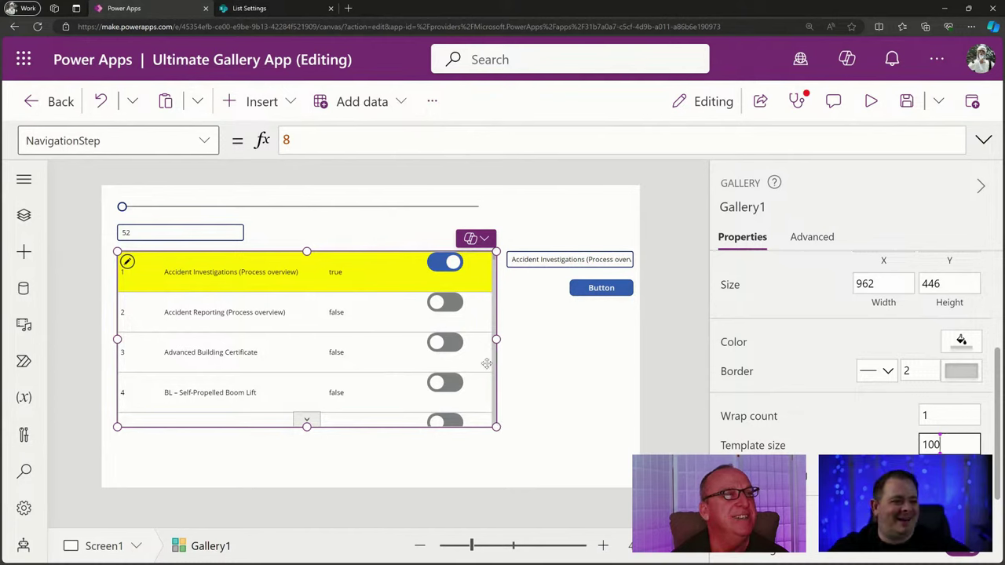
pyautogui.click(446, 270)
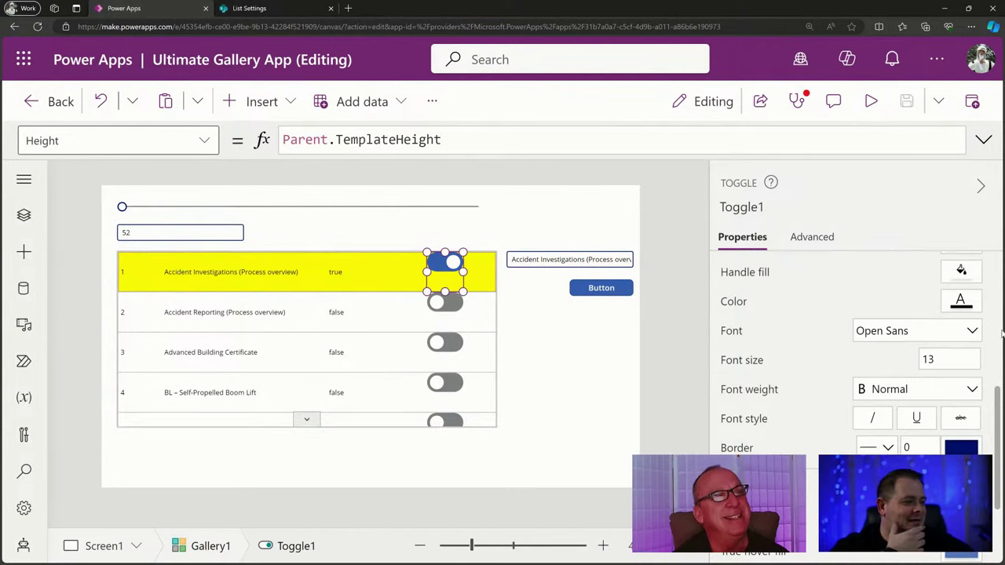
# Set Toggle1's Width to Self.Height * 2, briefly trying .5 before reverting to 2.
pyautogui.scroll(-3, 864, 375)
pyautogui.scroll(4, 914, 454)
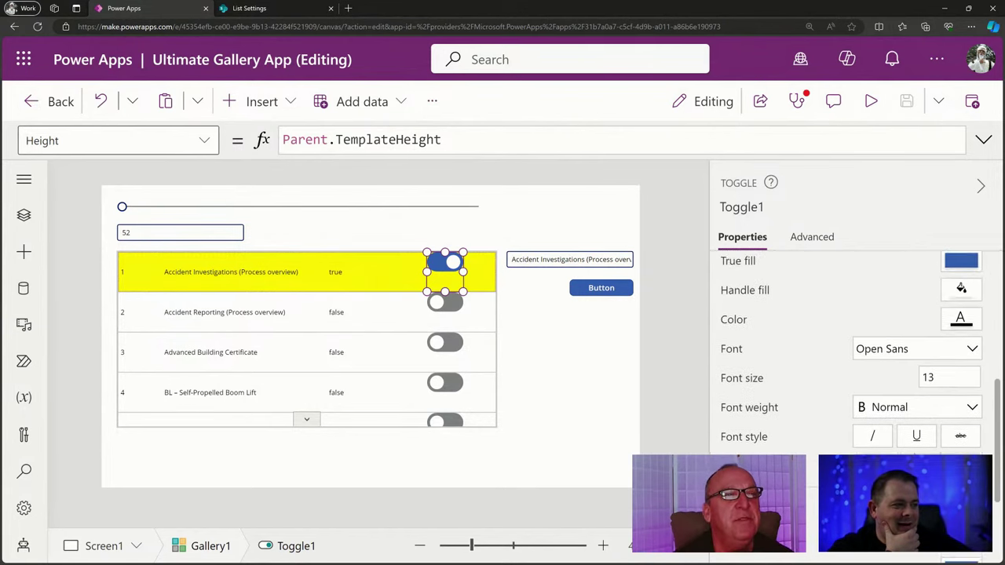
pyautogui.scroll(5, 913, 454)
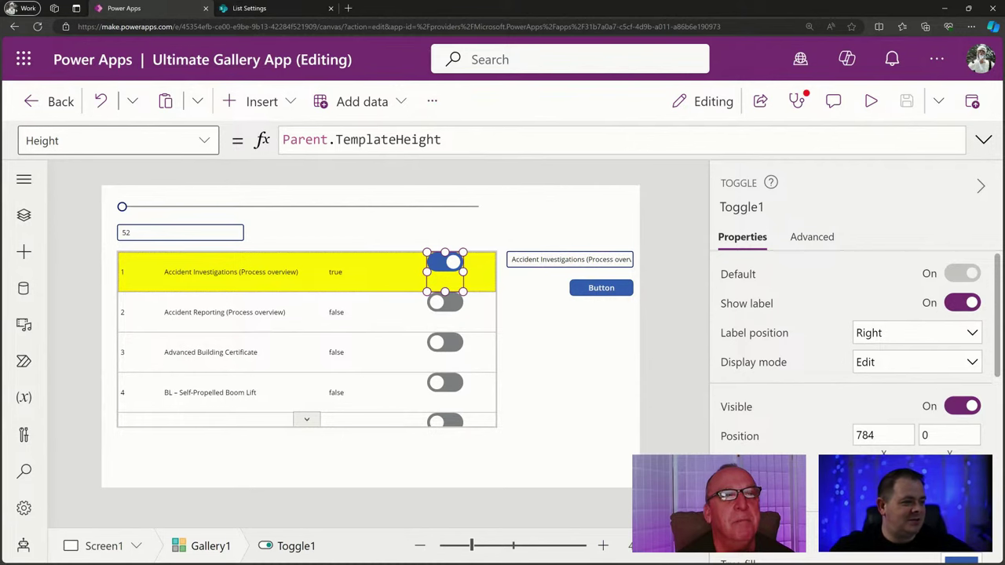
pyautogui.write('92')
pyautogui.moveTo(300, 140); pyautogui.dragTo(240, 140)
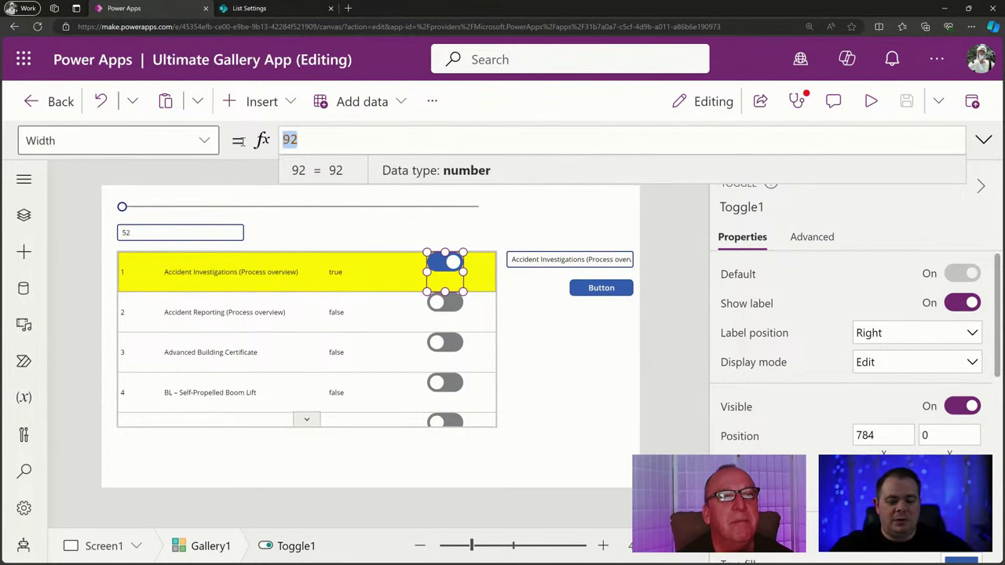
pyautogui.write('Self.H')
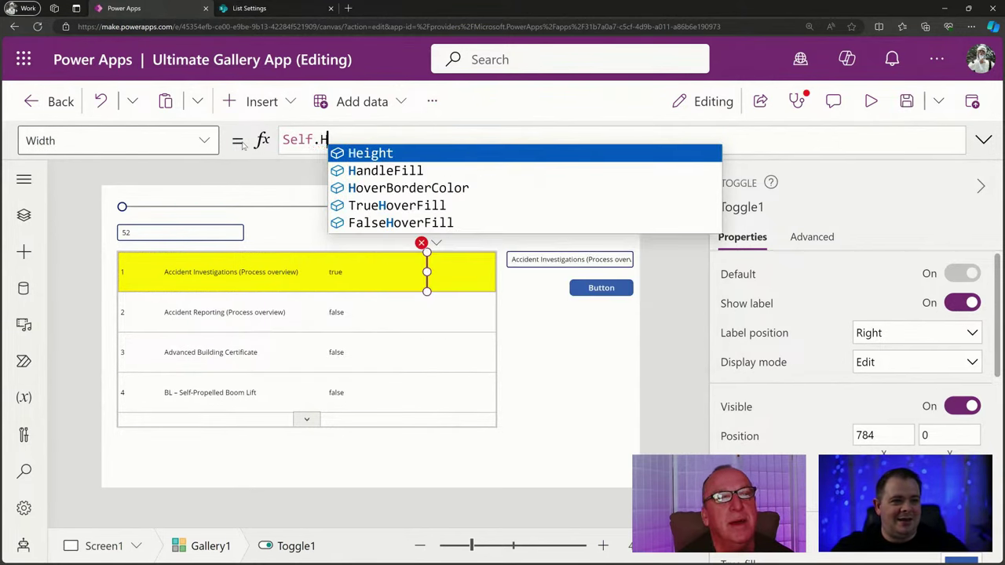
pyautogui.press('Tab')
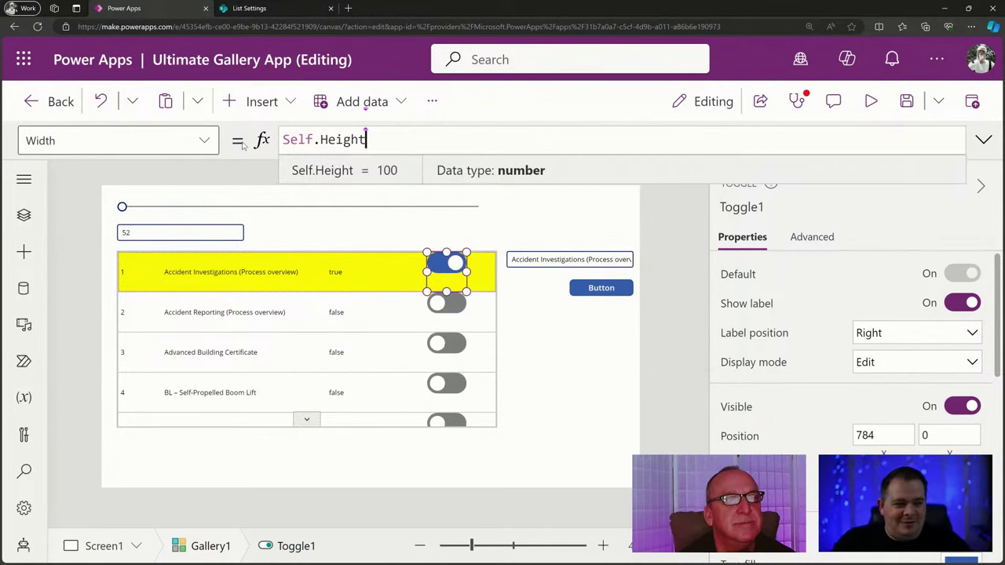
pyautogui.write('* 2')
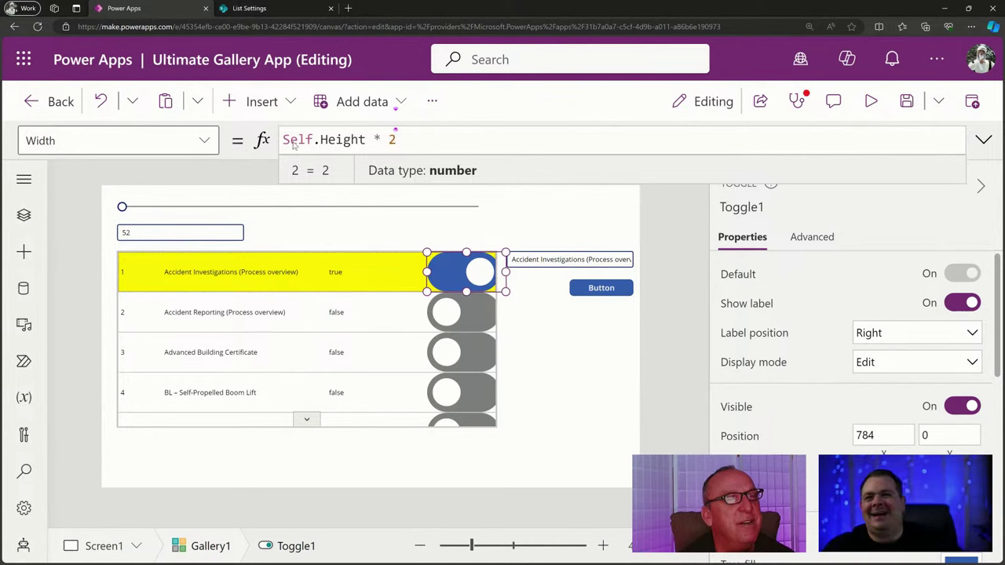
pyautogui.doubleClick(390, 140)
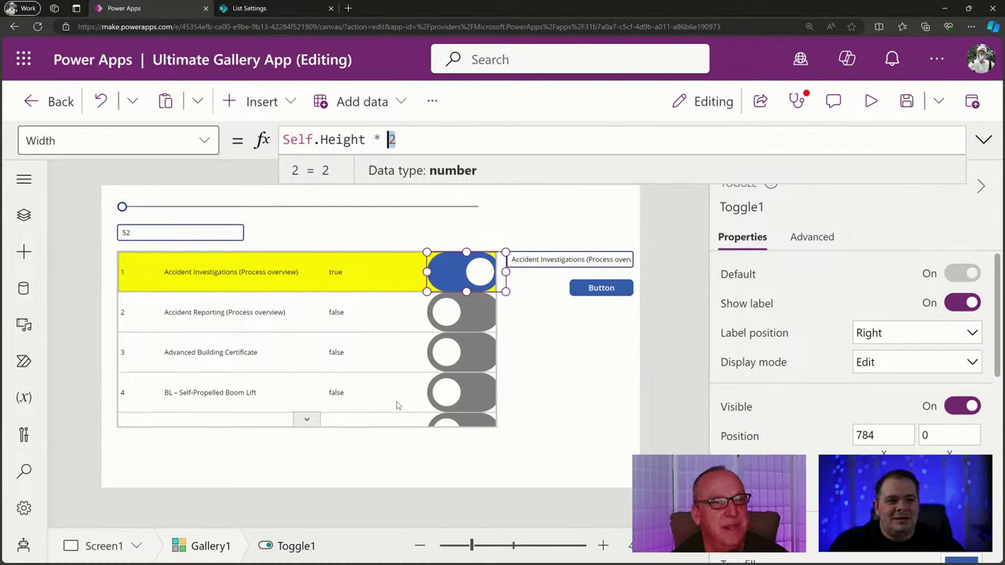
pyautogui.write('.5')
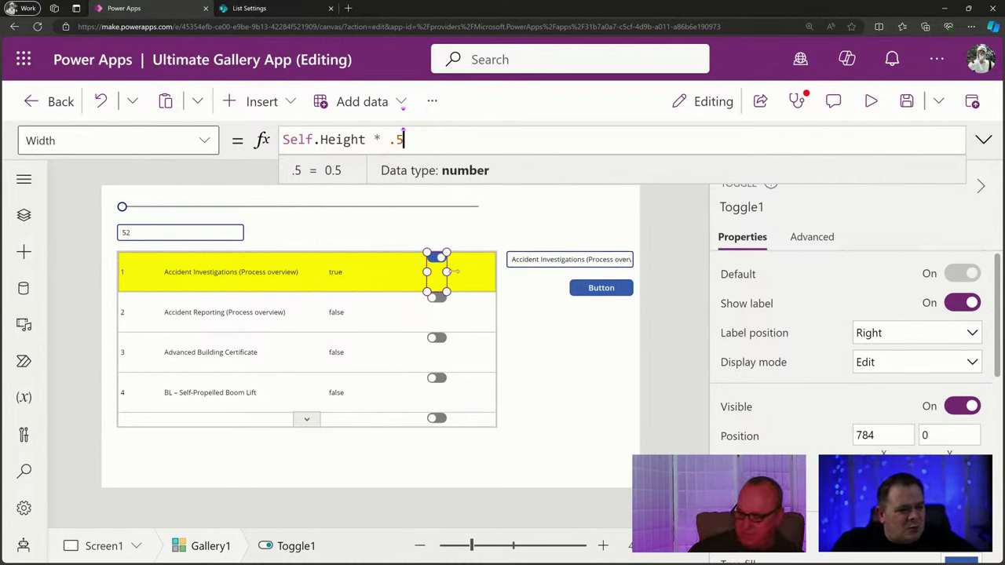
pyautogui.moveTo(403, 140); pyautogui.dragTo(388, 139)
pyautogui.write('2')
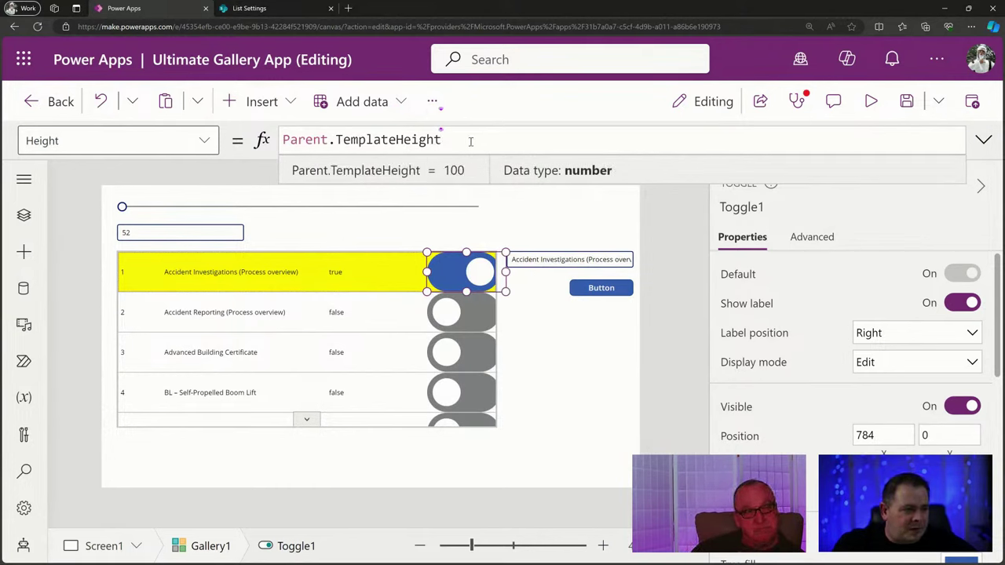
# Set Toggle1's Height formula to Parent.TemplateHeight * .35.
pyautogui.write('* .5')
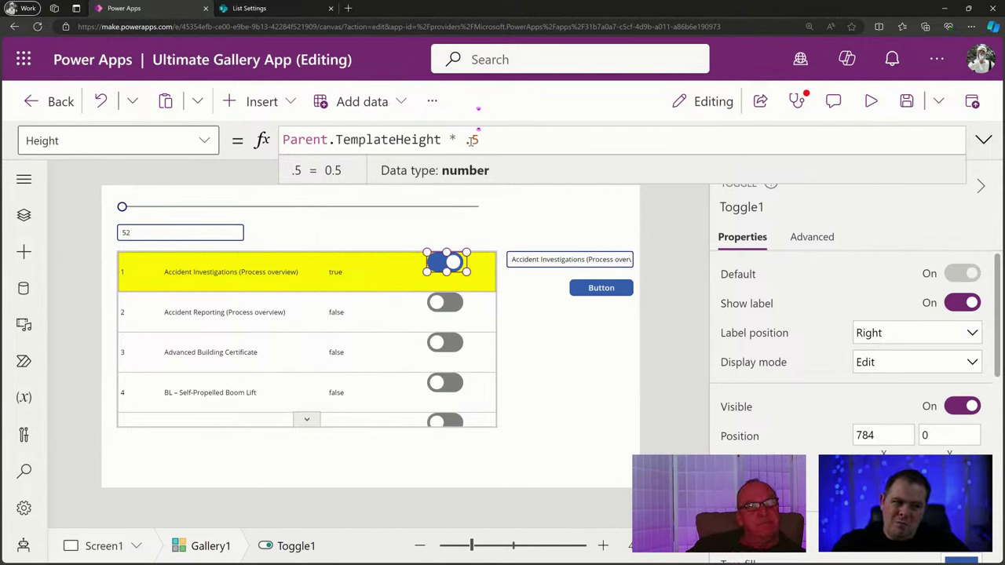
pyautogui.press('BackSpace')
pyautogui.write('35')
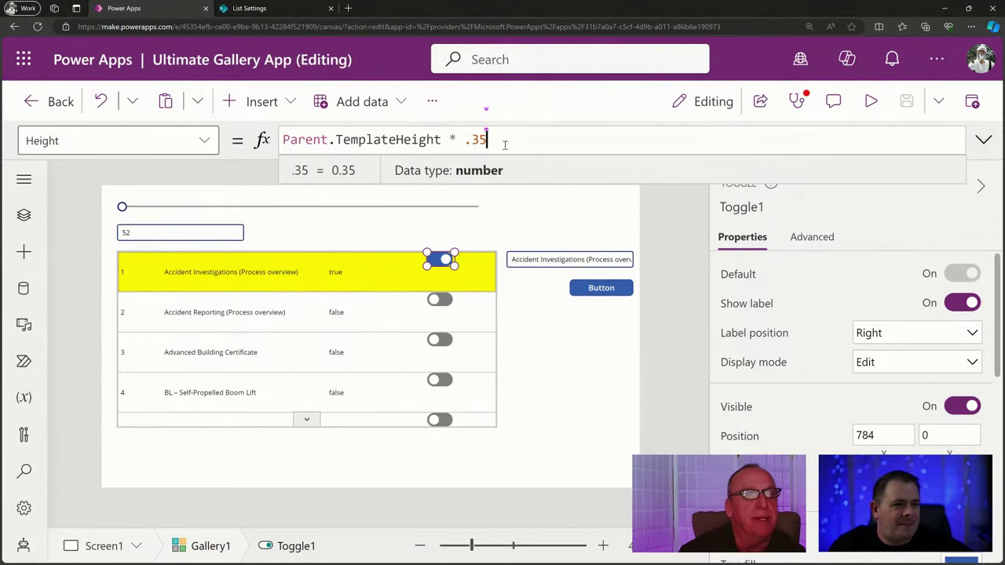
pyautogui.moveTo(440, 139); pyautogui.dragTo(250, 133)
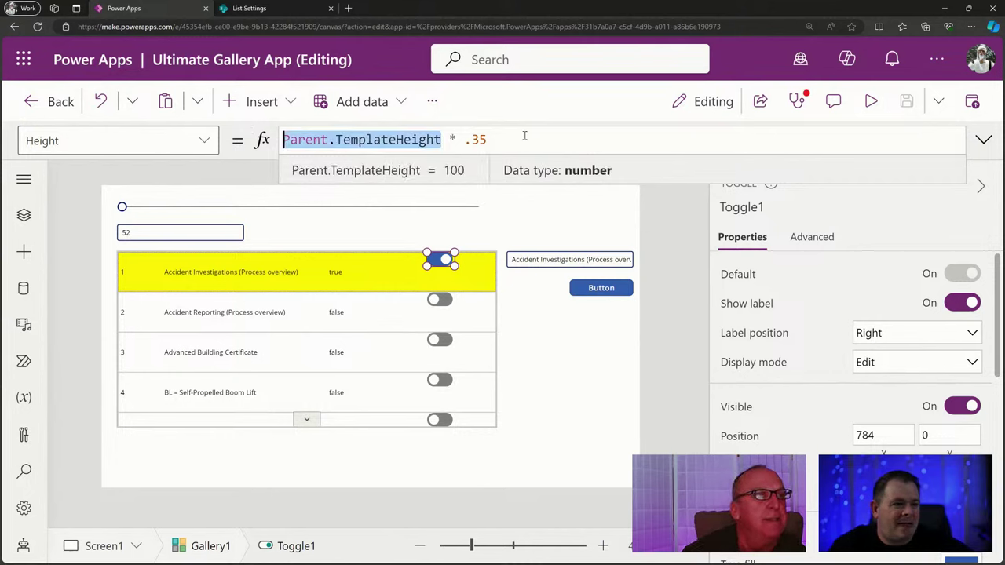
pyautogui.click(488, 139)
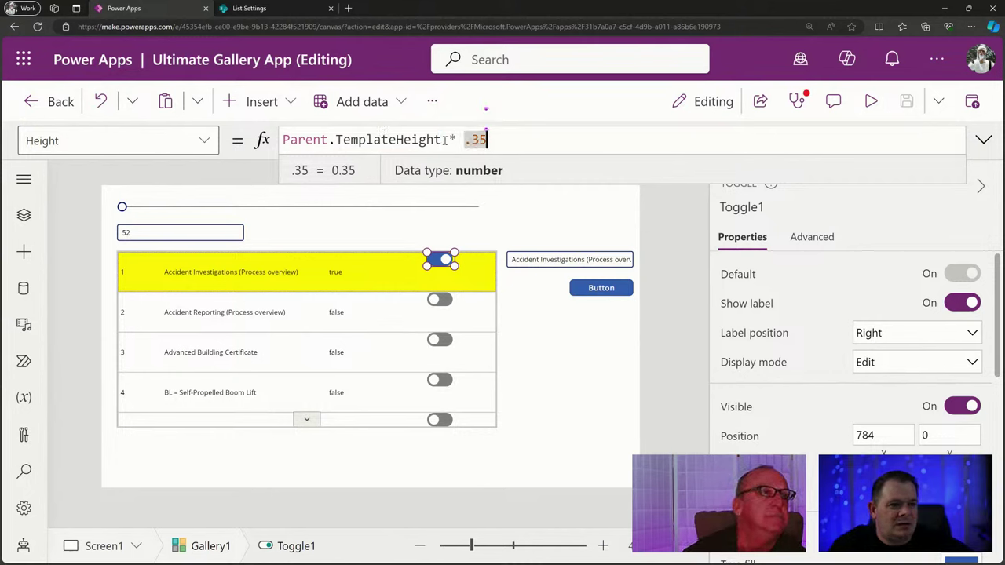
pyautogui.click(442, 139)
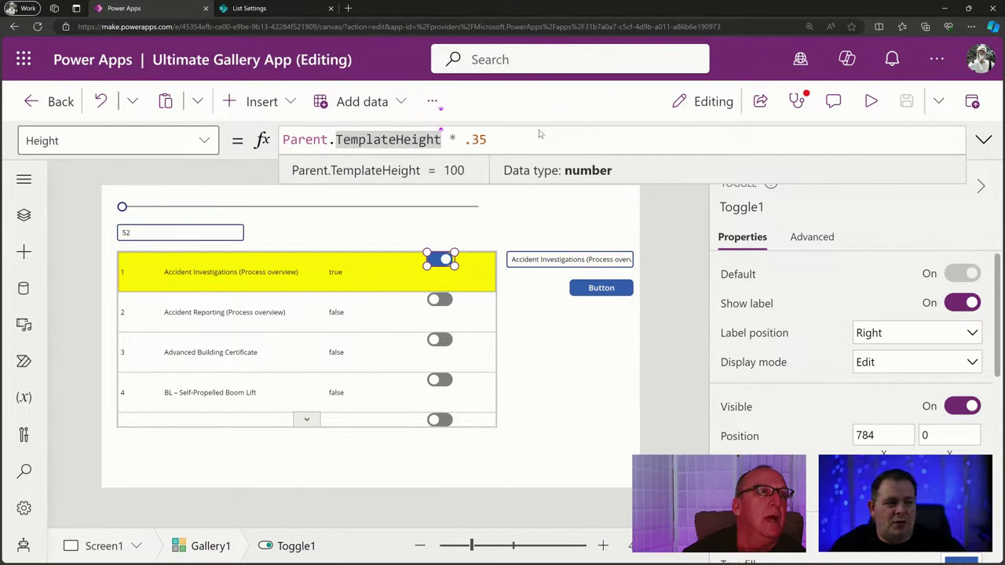
pyautogui.moveTo(497, 140); pyautogui.dragTo(285, 139)
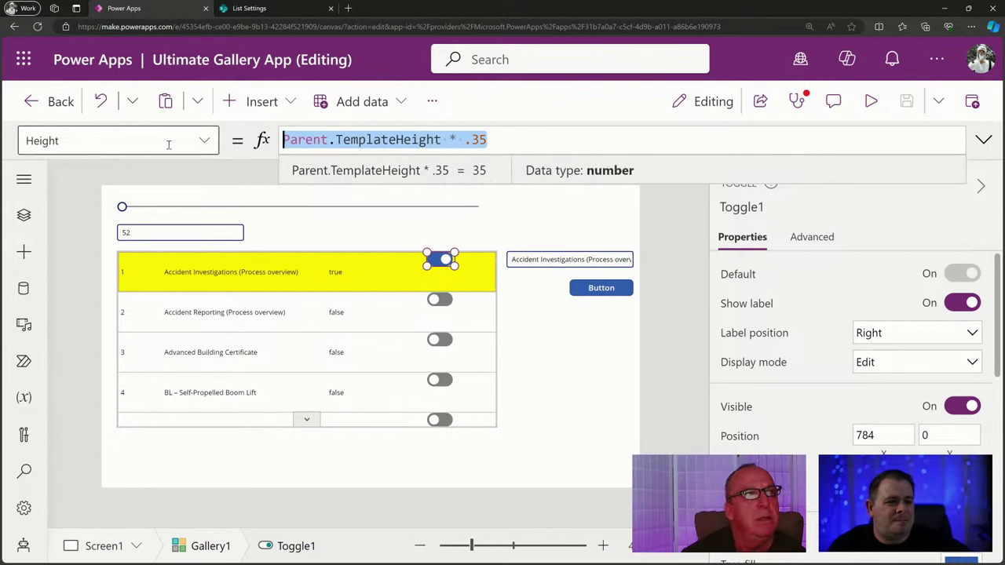
pyautogui.click(568, 139)
pyautogui.hotkey('shift', 'Left')
pyautogui.hotkey('shift', 'Left')
pyautogui.hotkey('shift', 'Left')
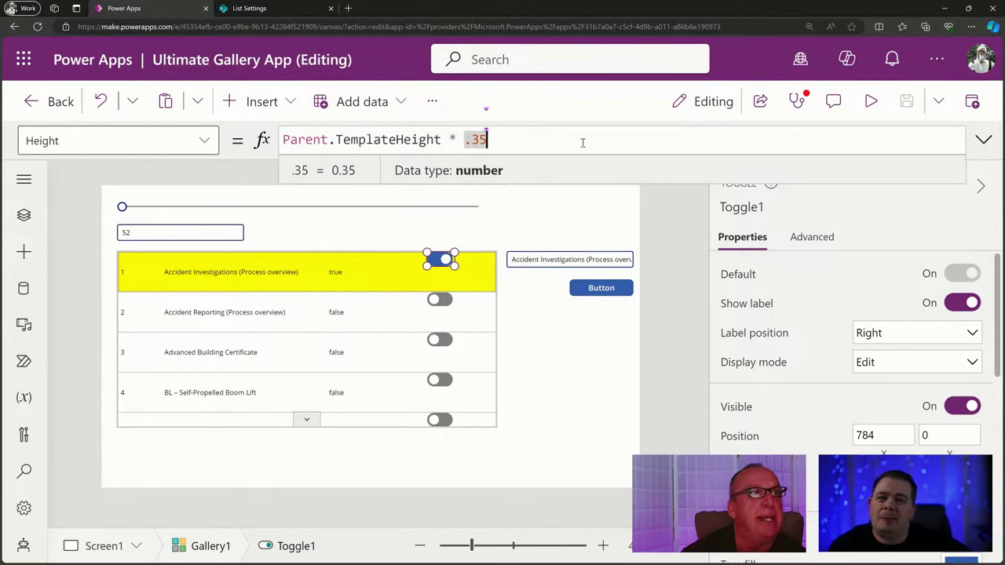
# Try appending - Self.Height / 2 to the height formula, then delete it again.
pyautogui.click(539, 137)
pyautogui.write('- Se')
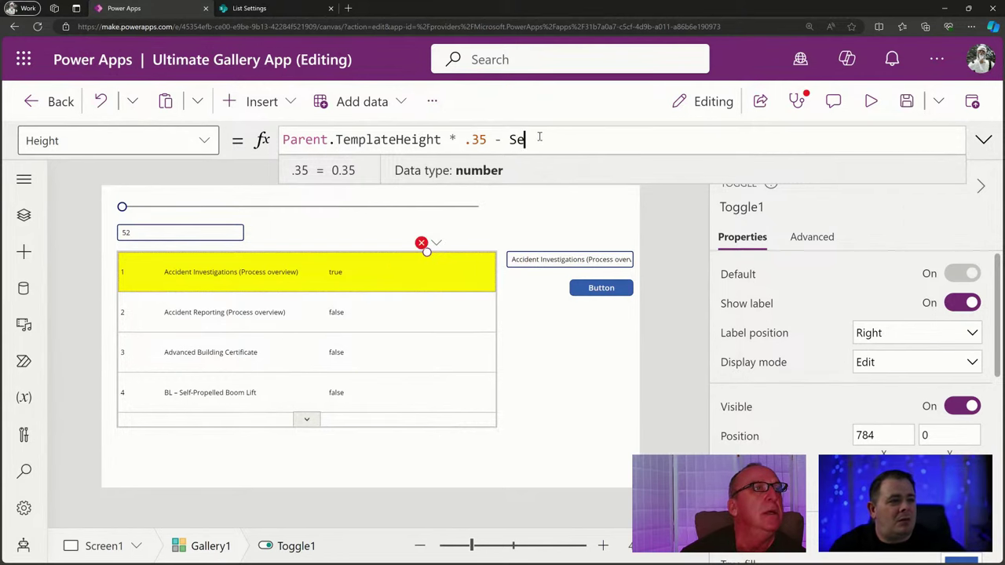
pyautogui.write('lf.Height')
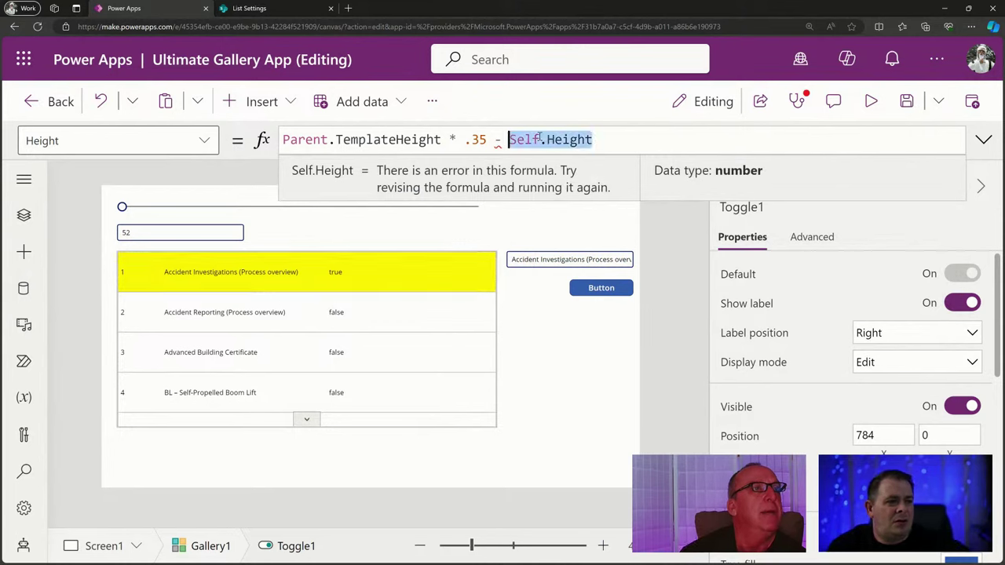
pyautogui.write(' / 2')
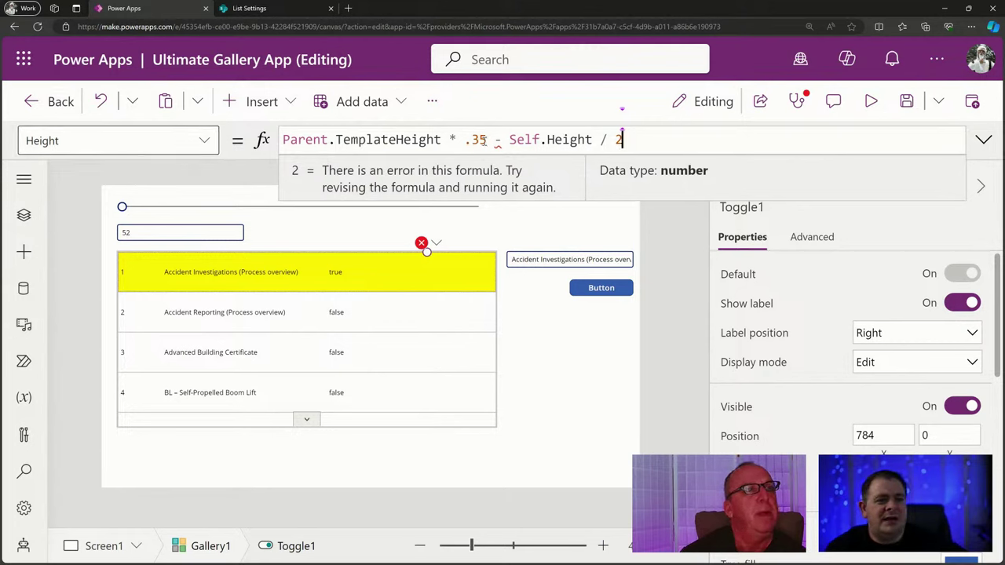
pyautogui.moveTo(488, 139); pyautogui.dragTo(267, 140)
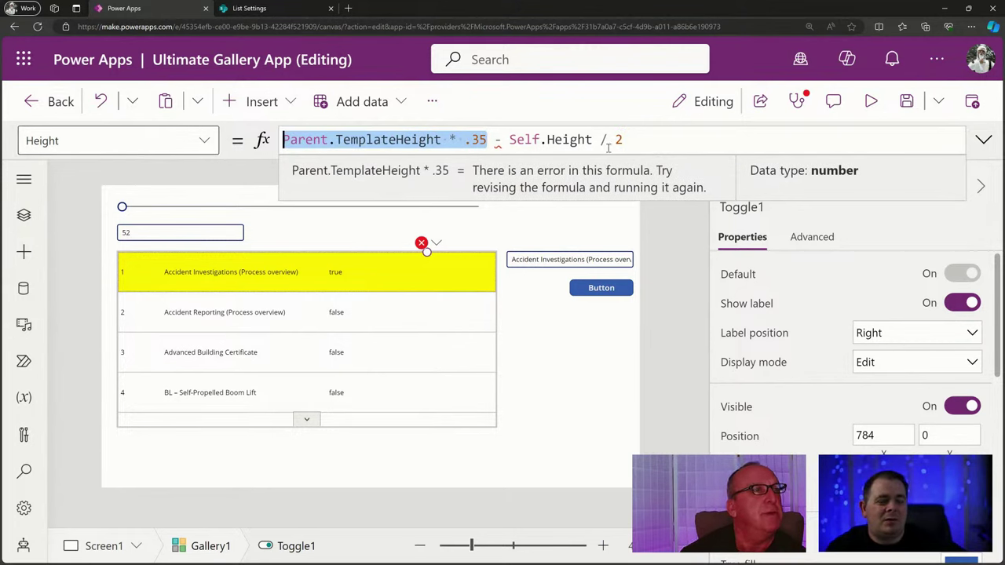
pyautogui.click(495, 140)
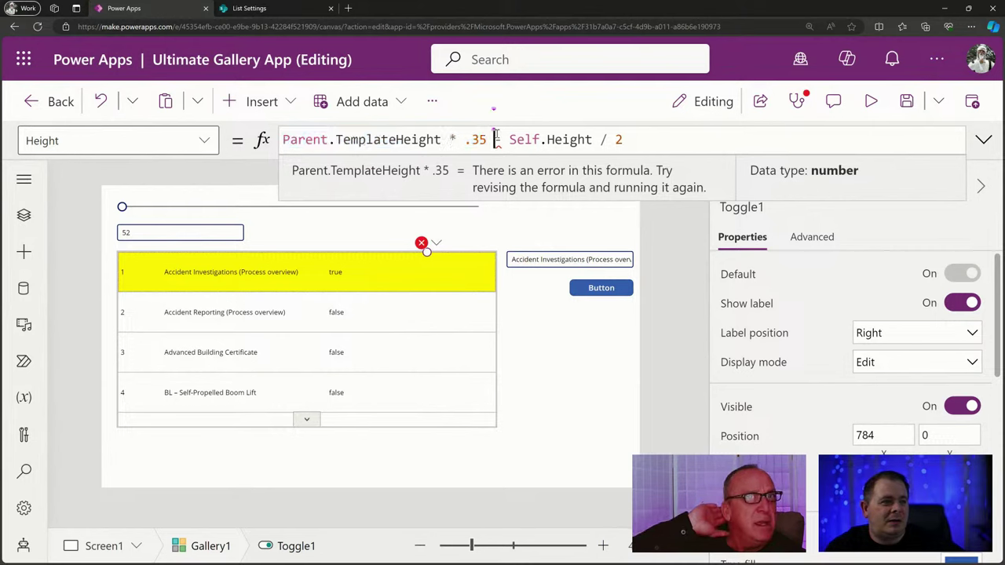
pyautogui.hotkey('shift', 'End')
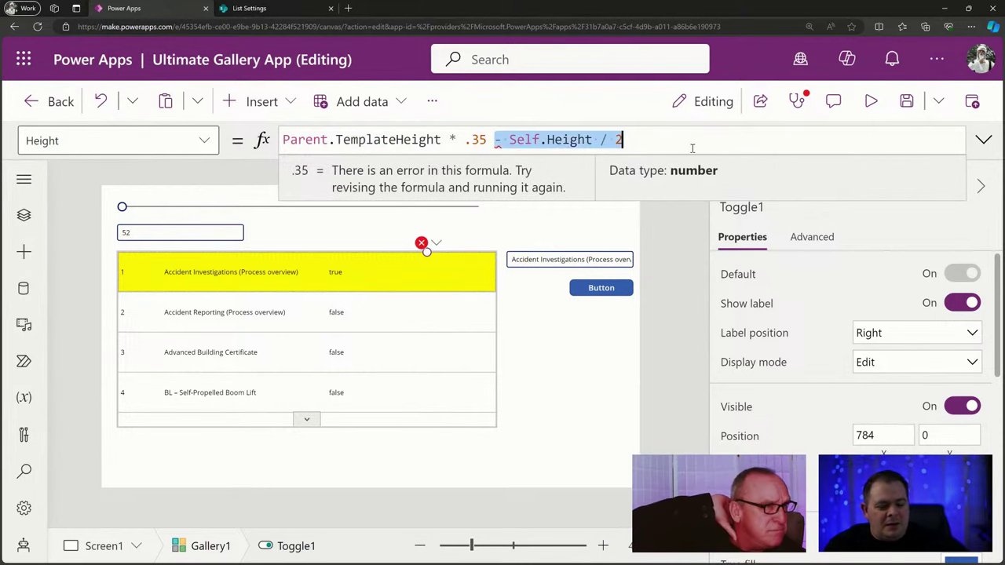
pyautogui.press('Delete')
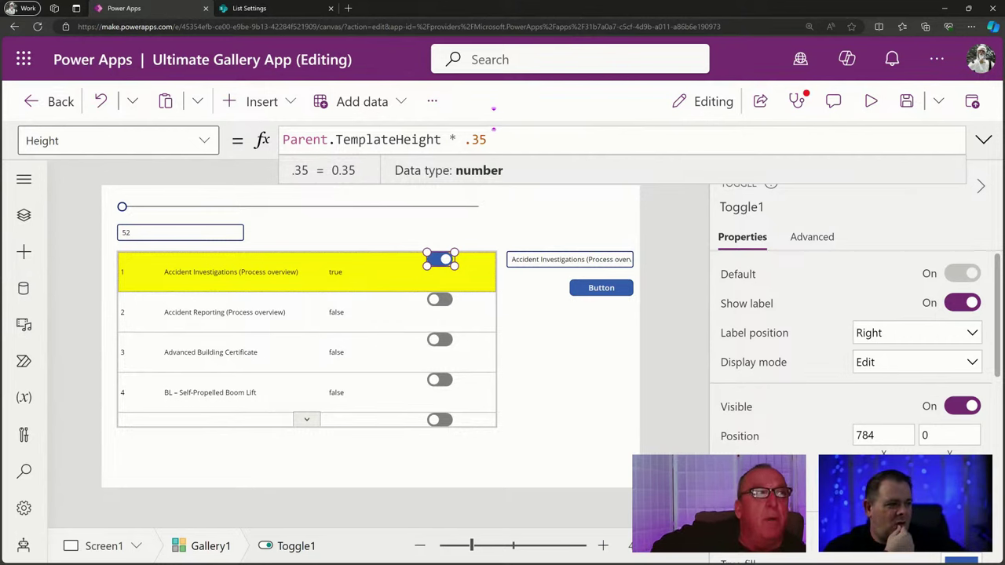
# Set Toggle1's Y to (Parent.TemplateHeight - Self.Height) / 2.
pyautogui.click(949, 435)
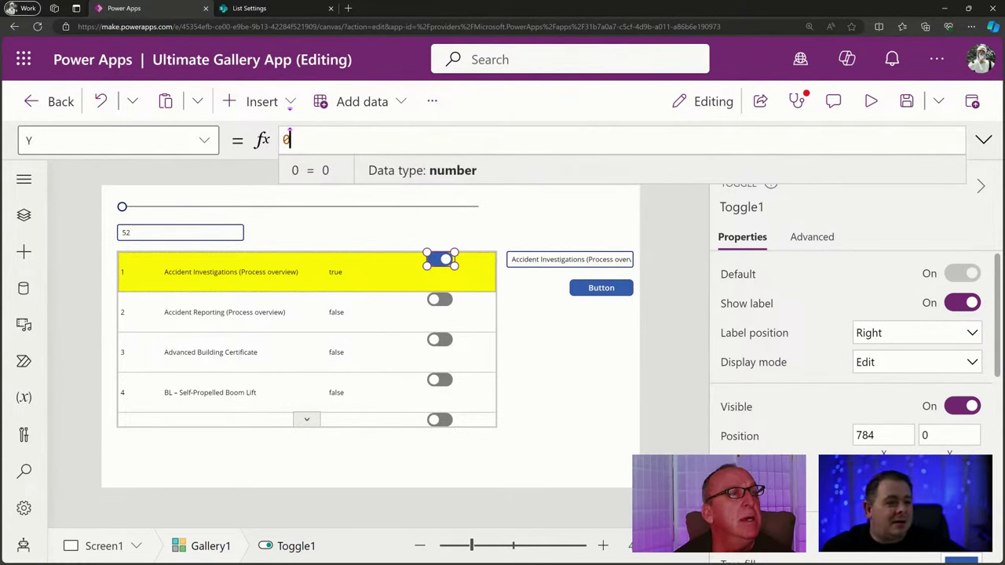
pyautogui.doubleClick(288, 139)
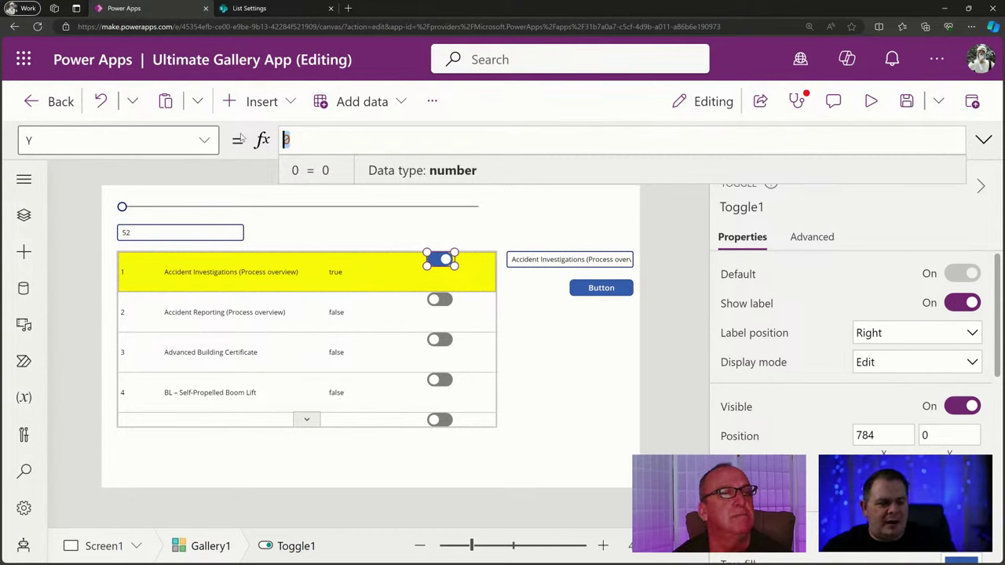
pyautogui.write('Self.Height')
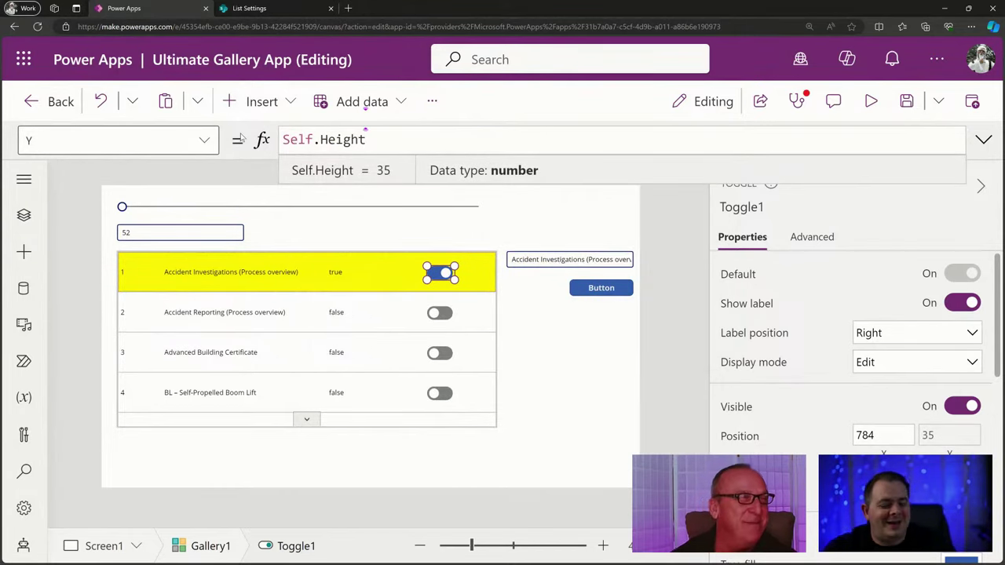
pyautogui.hotkey('ctrl', 'a')
pyautogui.write('P')
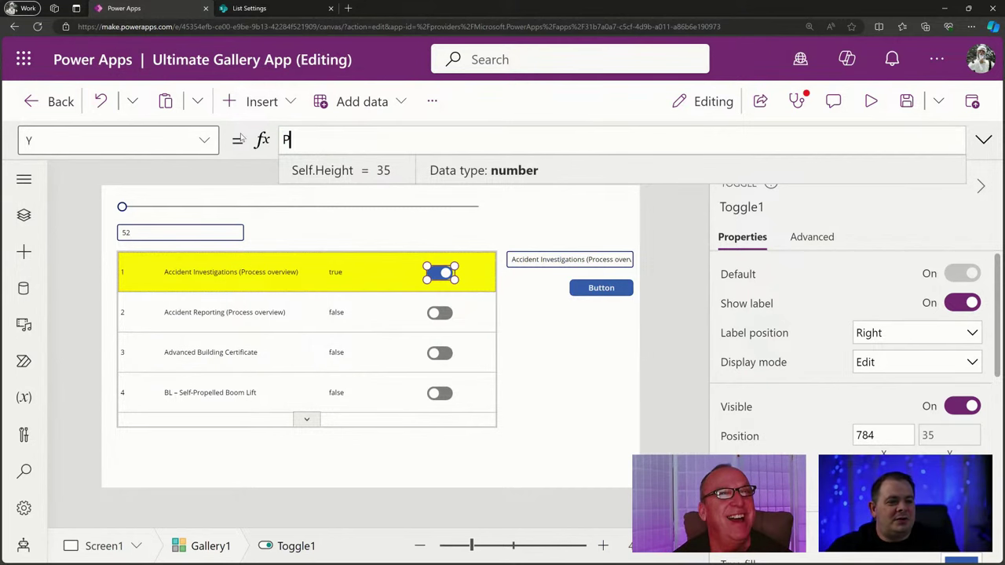
pyautogui.write('arent.Tem')
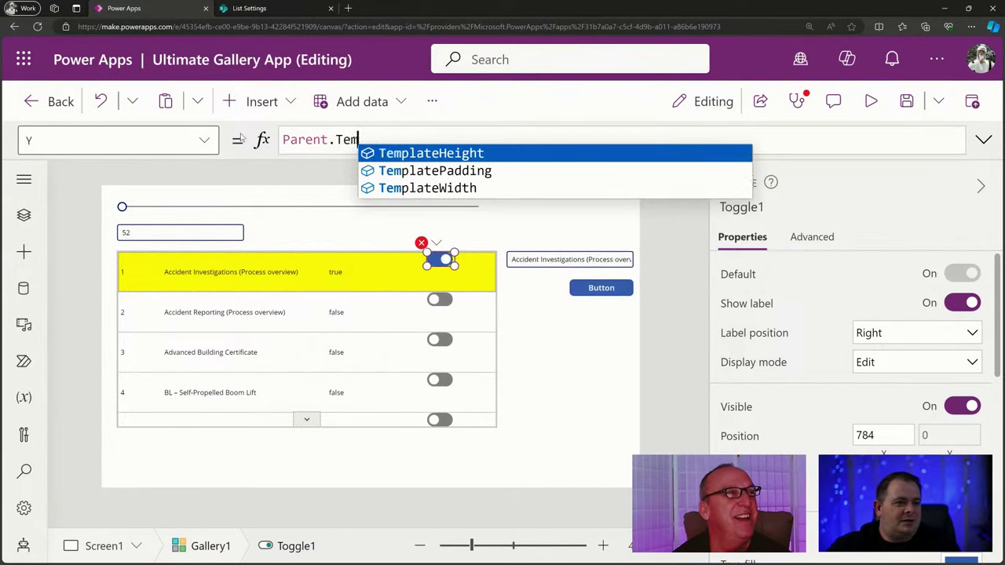
pyautogui.write('pl')
pyautogui.press('Tab')
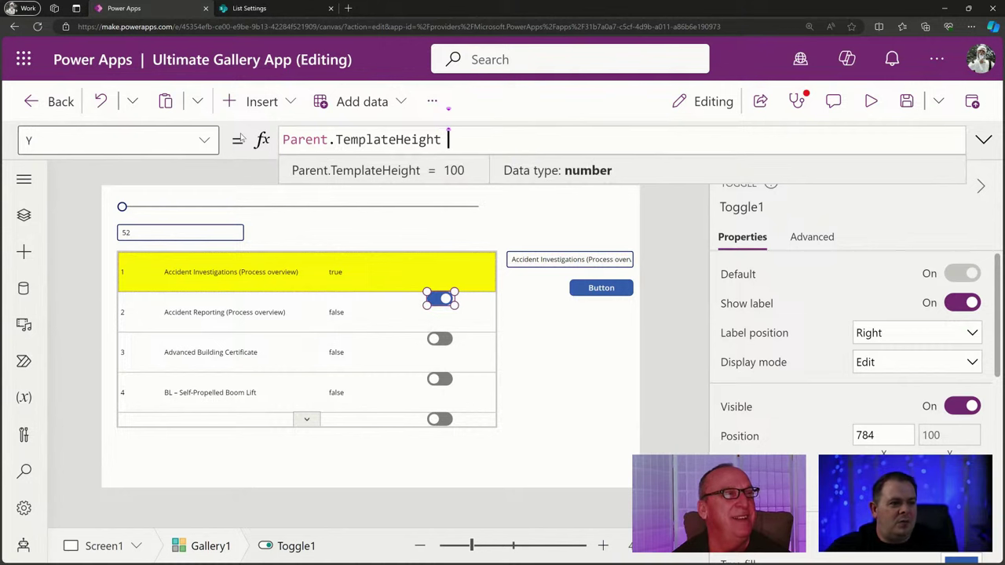
pyautogui.write('- Self.H')
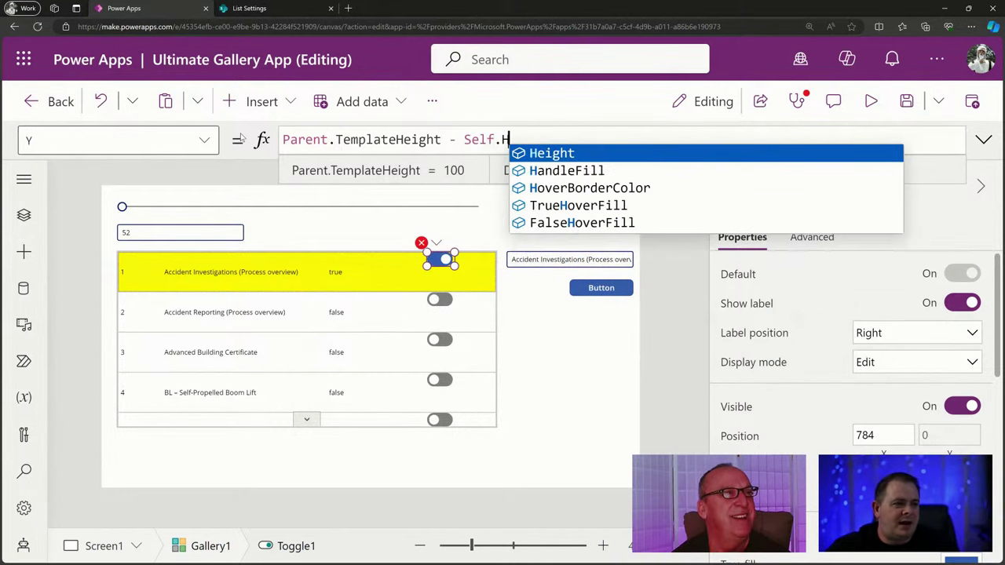
pyautogui.press('Tab')
pyautogui.write(')')
pyautogui.press('Home')
pyautogui.write('(')
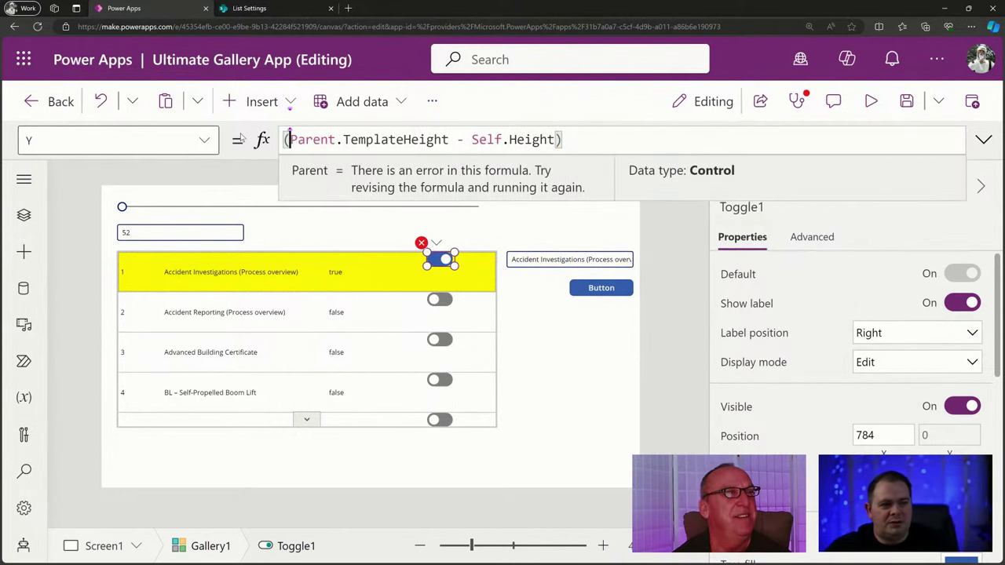
pyautogui.press('End')
pyautogui.write('/ 2')
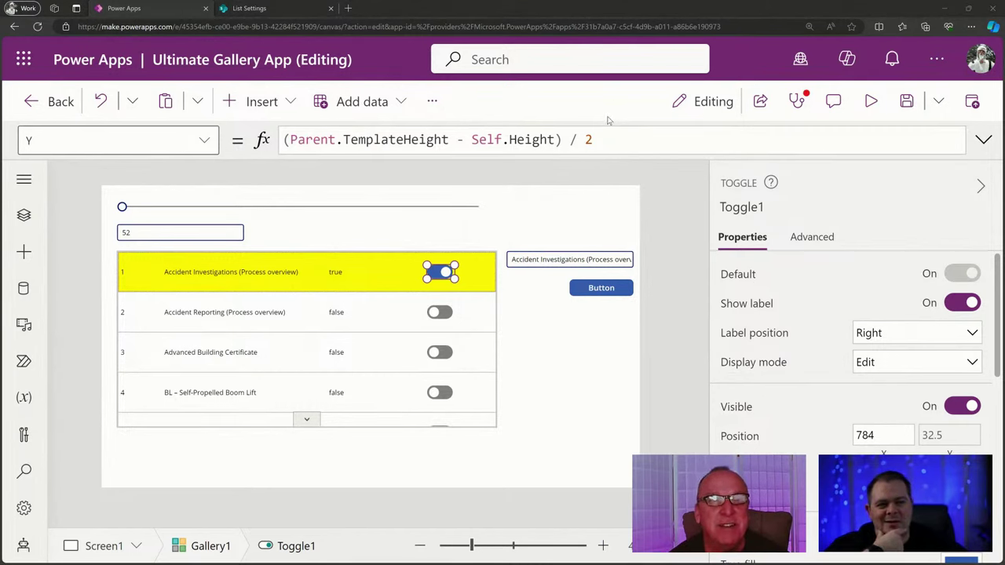
# Inspect parts of the Y formula to confirm it evaluates to 32.5.
pyautogui.click(639, 140)
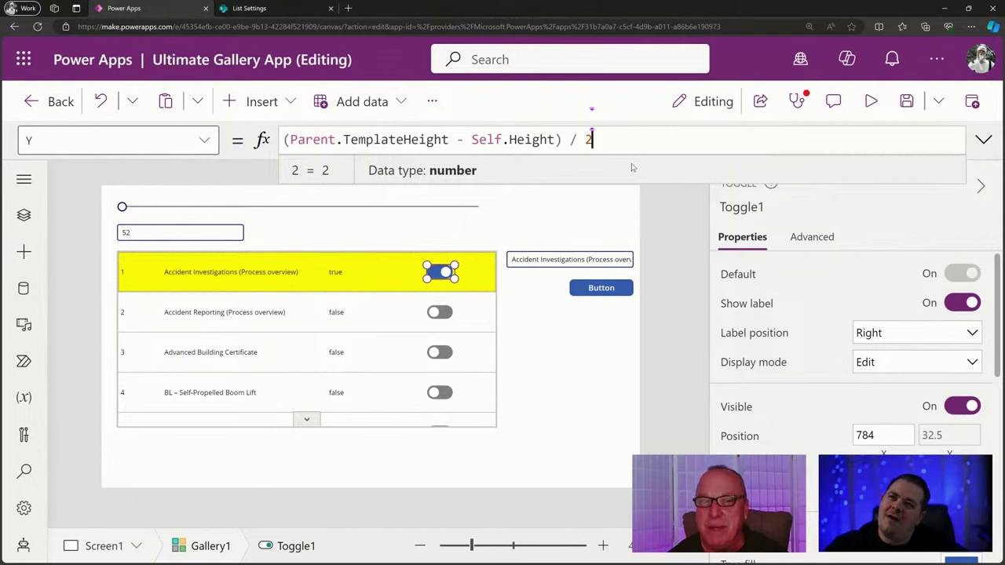
pyautogui.moveTo(635, 139); pyautogui.dragTo(276, 131)
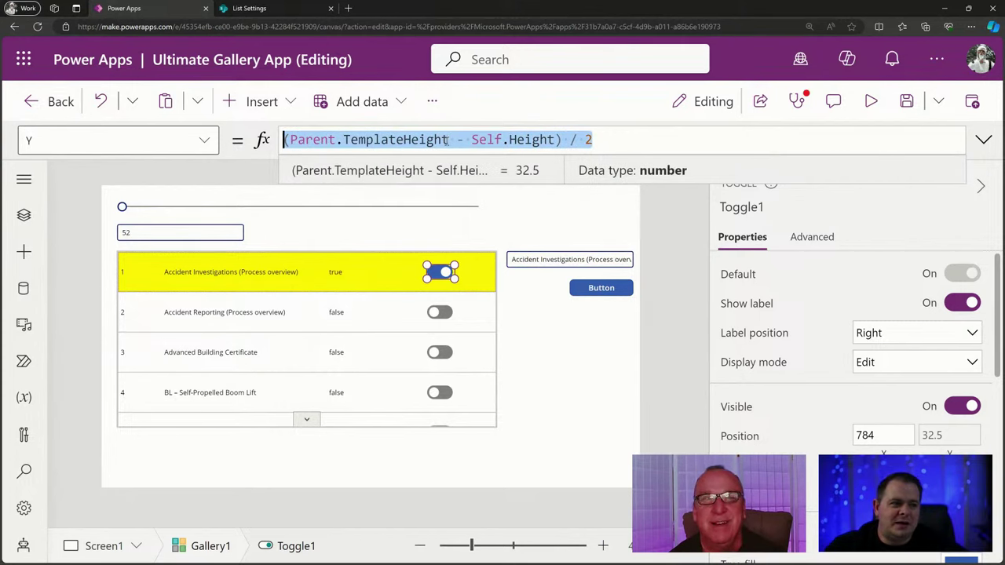
pyautogui.click(475, 139)
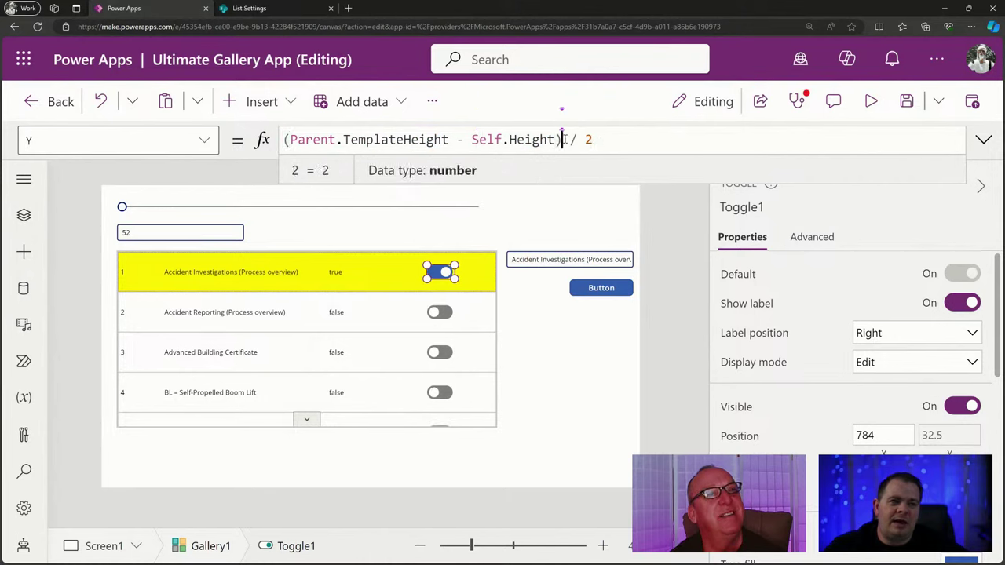
pyautogui.moveTo(564, 140); pyautogui.dragTo(626, 138)
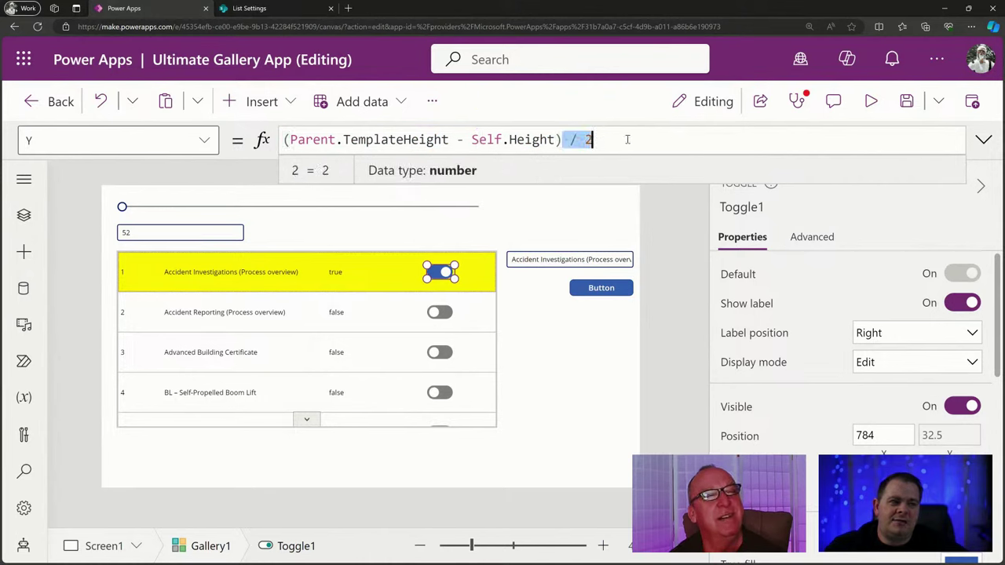
pyautogui.click(563, 139)
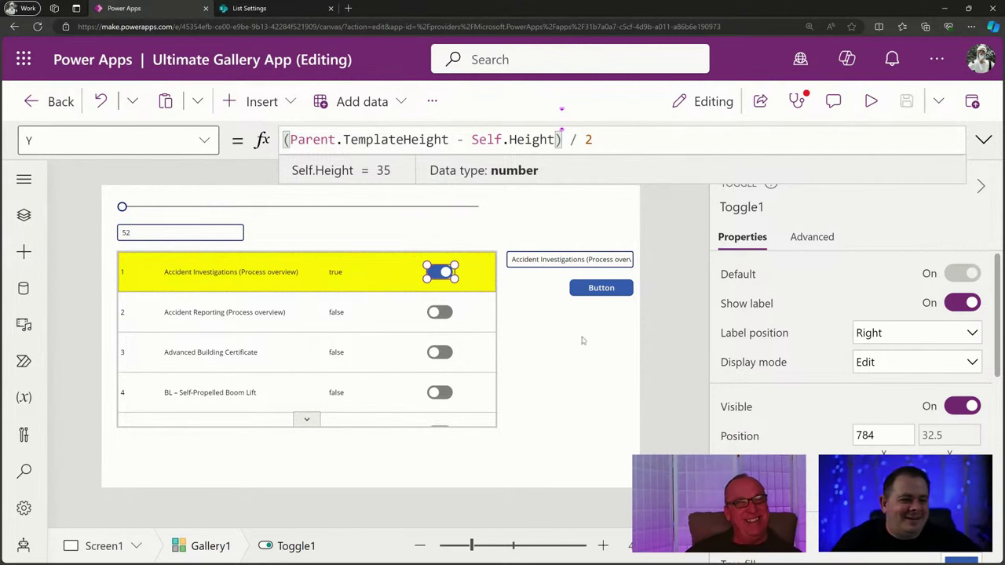
# Maximise the Obsidian notes and add a Parent.TemplatePadding bullet below Parent.TemplateHeight.
pyautogui.hotkey('alt', 'Tab')
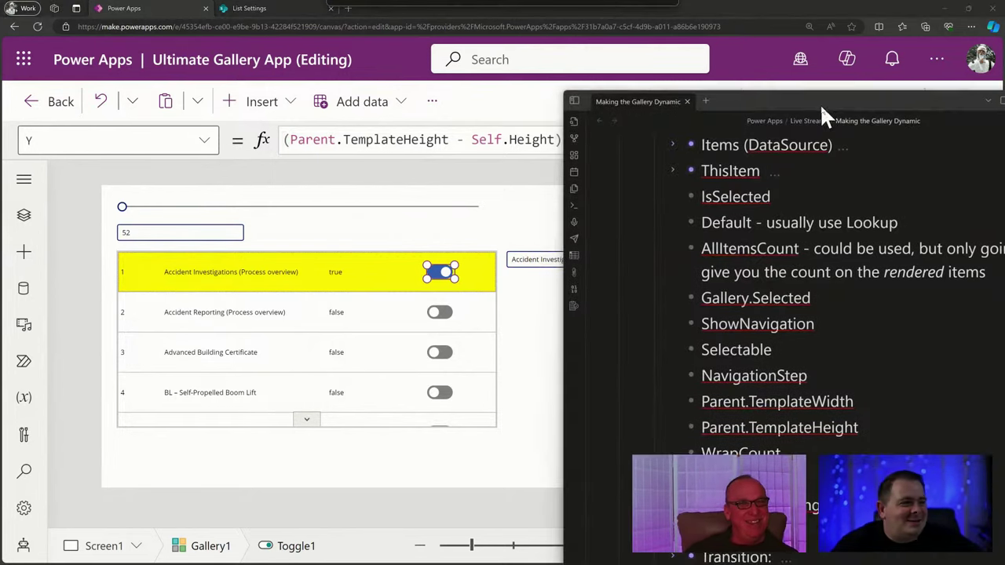
pyautogui.moveTo(820, 103); pyautogui.dragTo(532, 86)
pyautogui.doubleClick(532, 85)
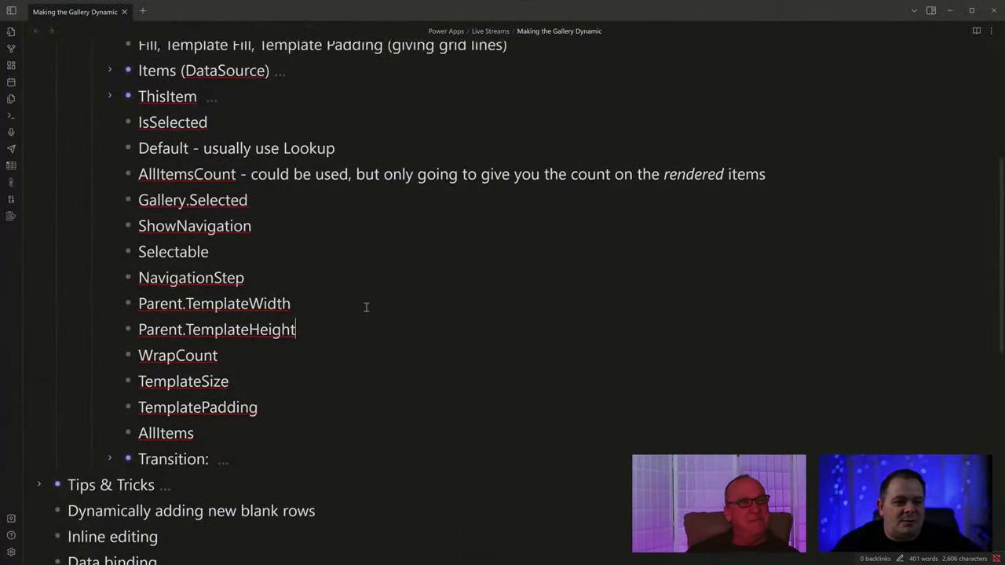
pyautogui.scroll(1, 366, 307)
pyautogui.moveTo(311, 367); pyautogui.dragTo(94, 346)
pyautogui.click(368, 362)
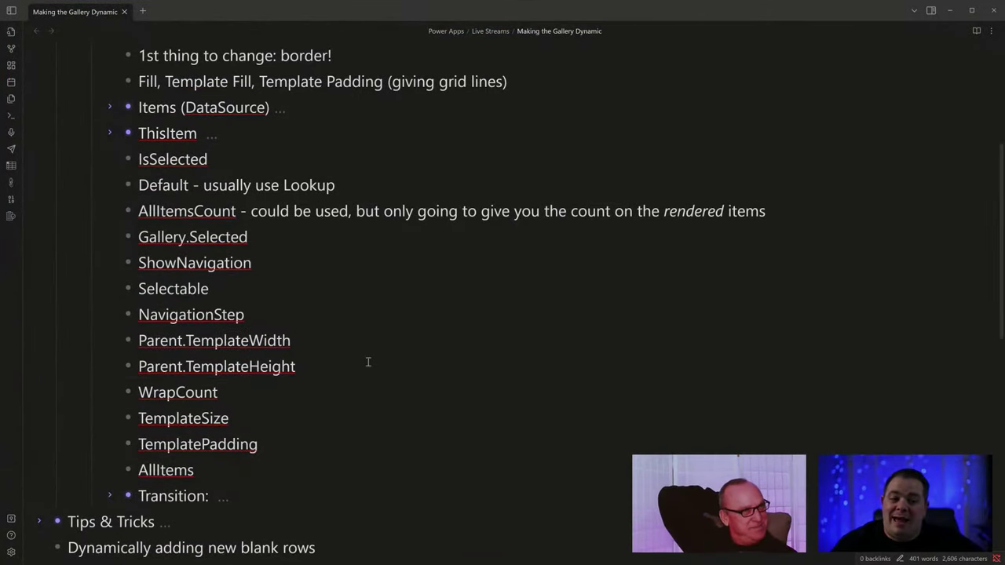
pyautogui.press('Return')
pyautogui.write('Parent.')
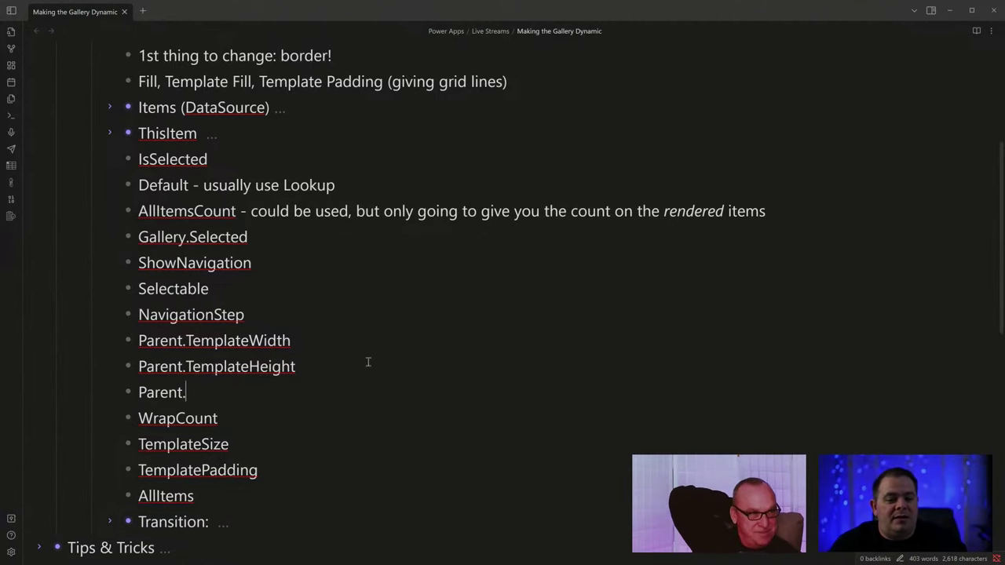
pyautogui.write('TemplatePadding')
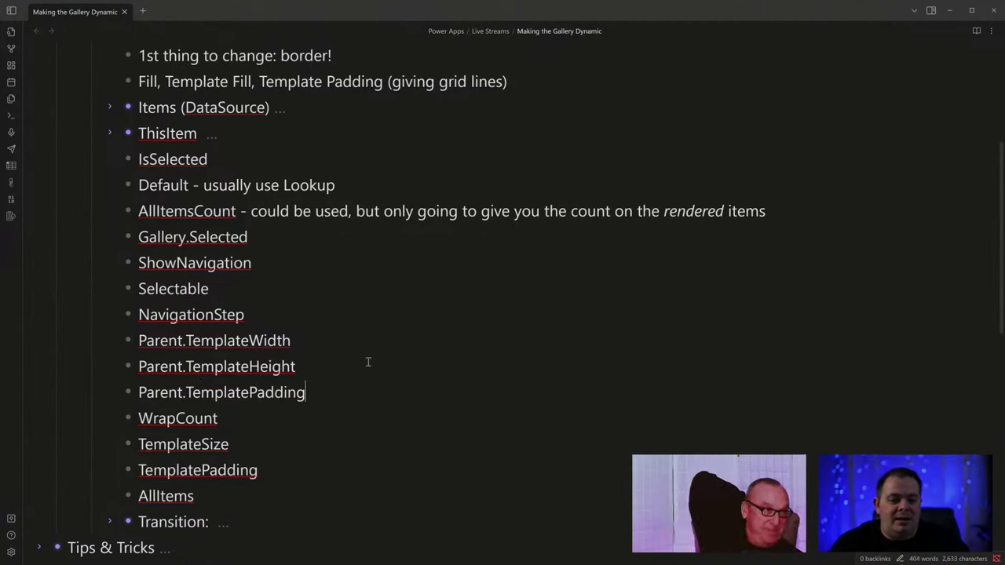
pyautogui.hotkey('shift', 'Home')
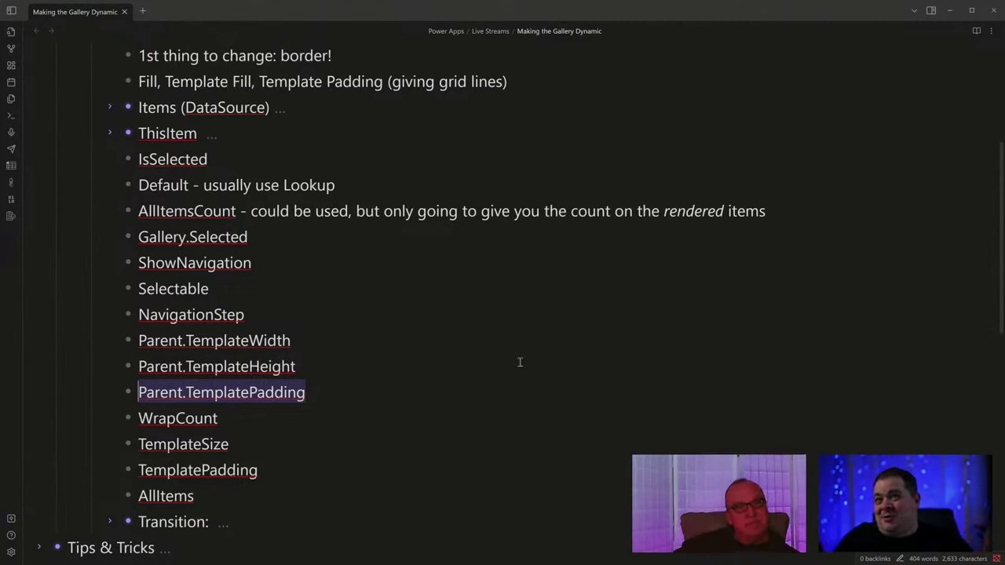
# Highlight the WrapCount, TemplateSize, TemplatePadding and AllItems entries in the outline.
pyautogui.scroll(-1, 477, 377)
pyautogui.scroll(-3, 477, 377)
pyautogui.moveTo(225, 261); pyautogui.dragTo(134, 262)
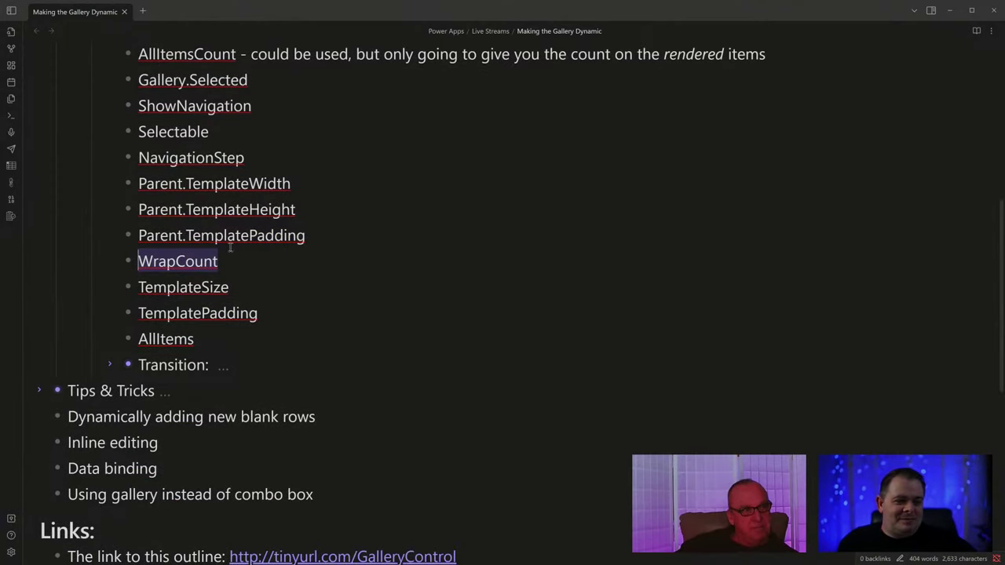
pyautogui.click(255, 285)
pyautogui.moveTo(140, 288); pyautogui.dragTo(244, 291)
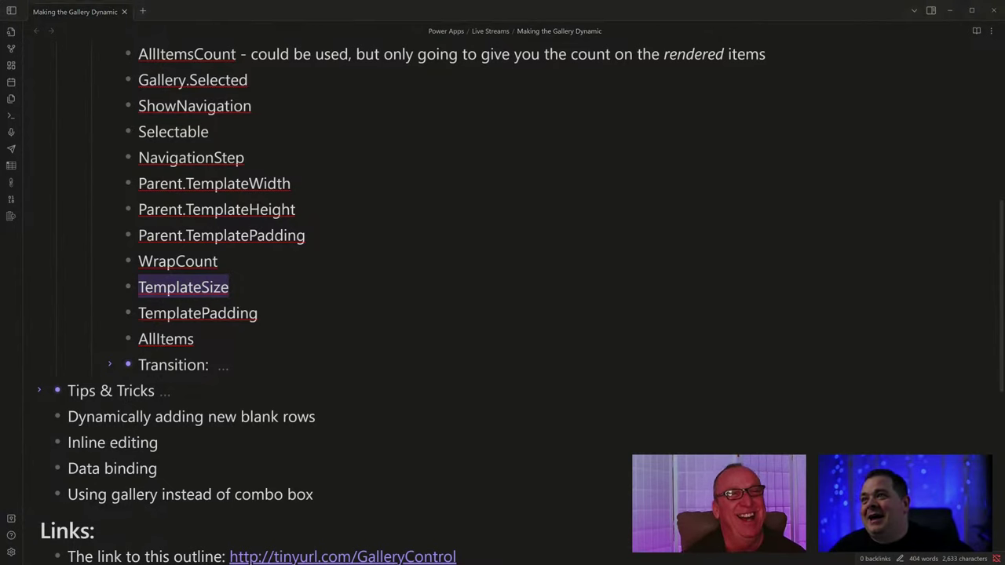
pyautogui.click(321, 313)
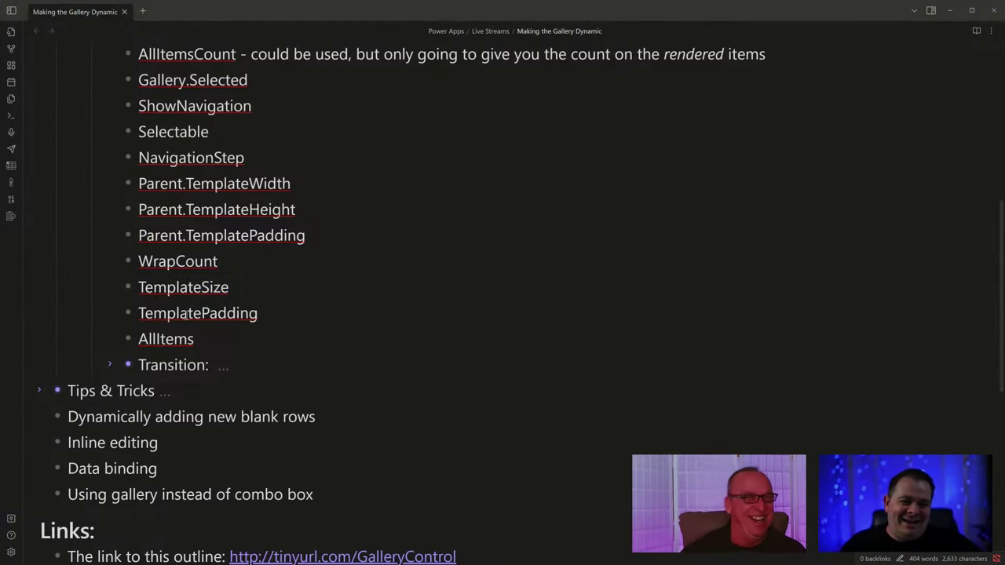
pyautogui.moveTo(154, 314); pyautogui.dragTo(276, 311)
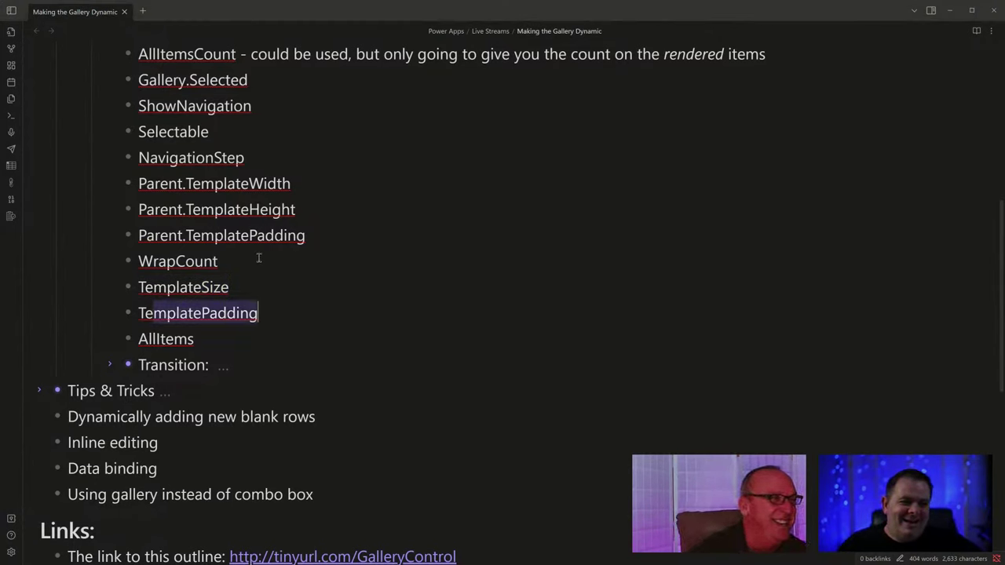
pyautogui.click(260, 287)
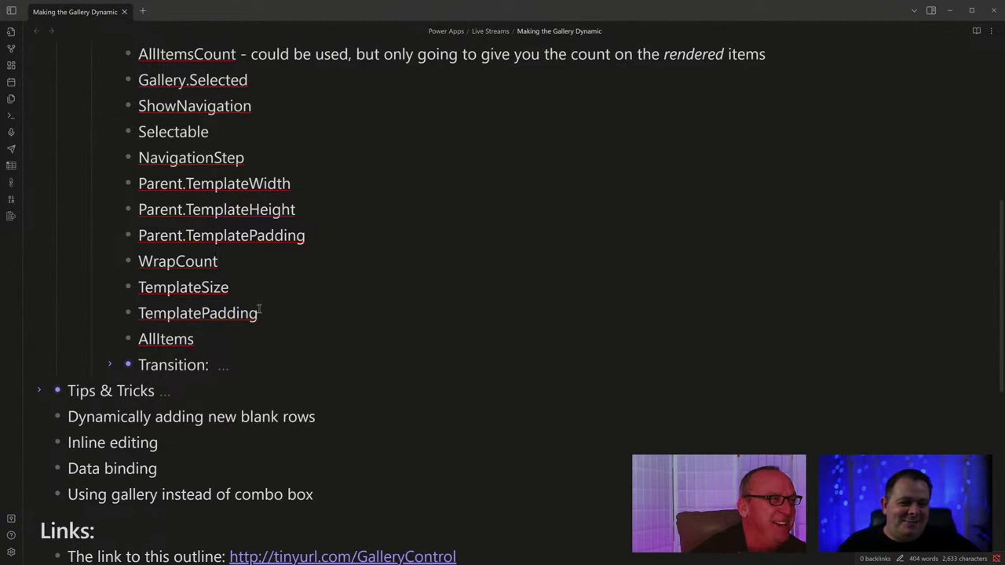
pyautogui.moveTo(259, 310); pyautogui.dragTo(152, 313)
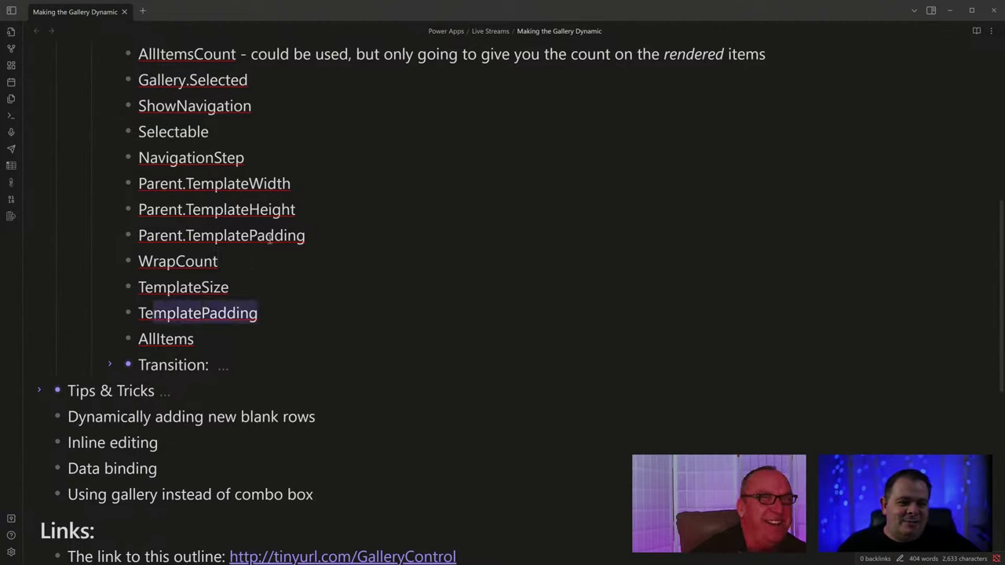
pyautogui.doubleClick(238, 311)
pyautogui.doubleClick(170, 336)
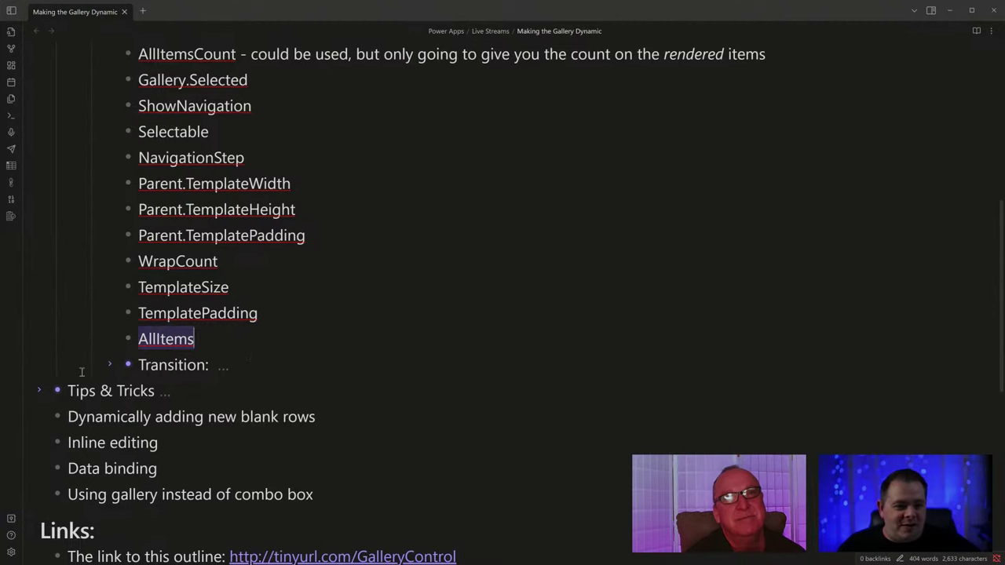
# Expand the Transition bullet to list None (default), Pop and Push.
pyautogui.click(111, 364)
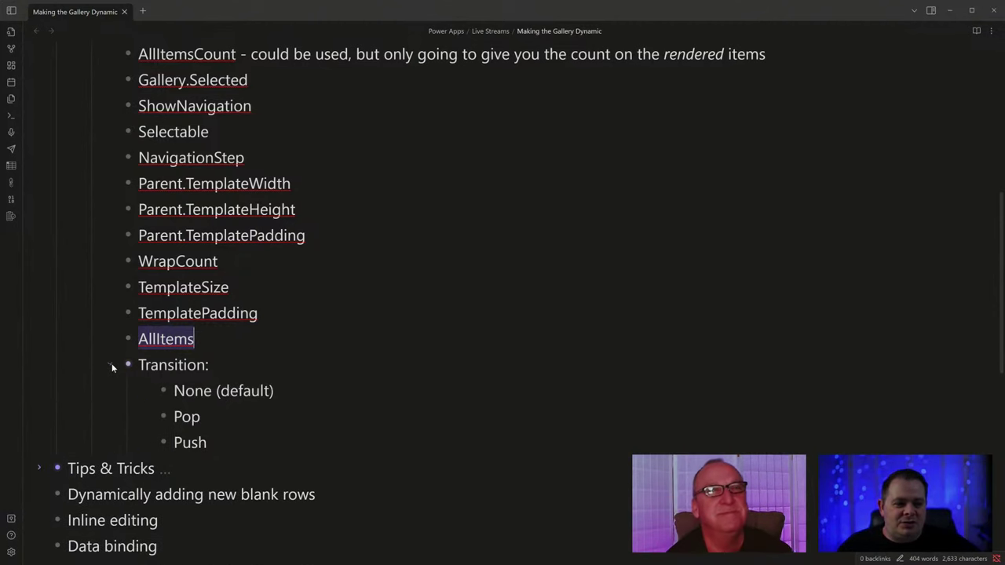
pyautogui.scroll(-5, 348, 393)
pyautogui.click(288, 231)
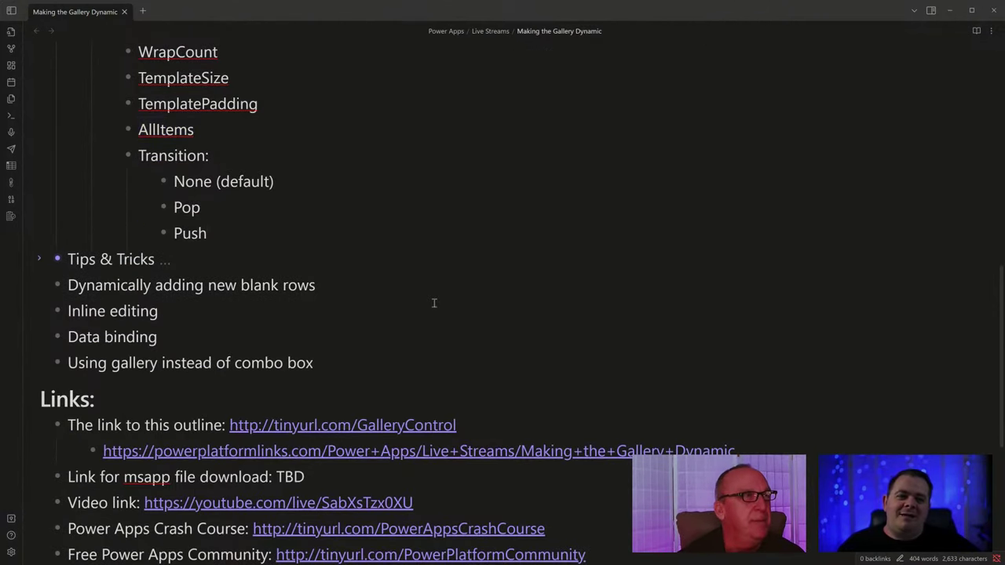
pyautogui.scroll(12, 433, 303)
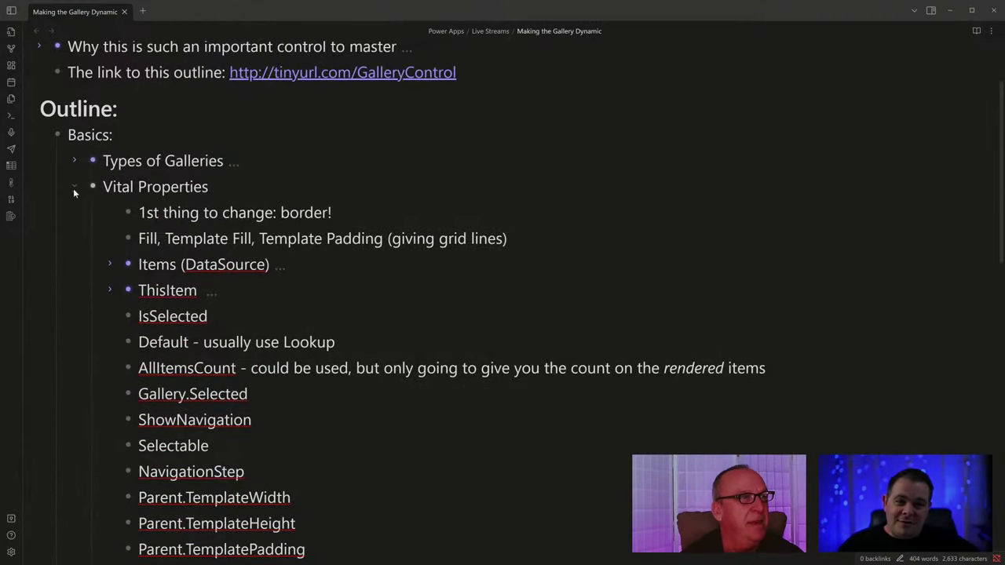
# Collapse the Vital Properties section in the Obsidian outline.
pyautogui.click(73, 184)
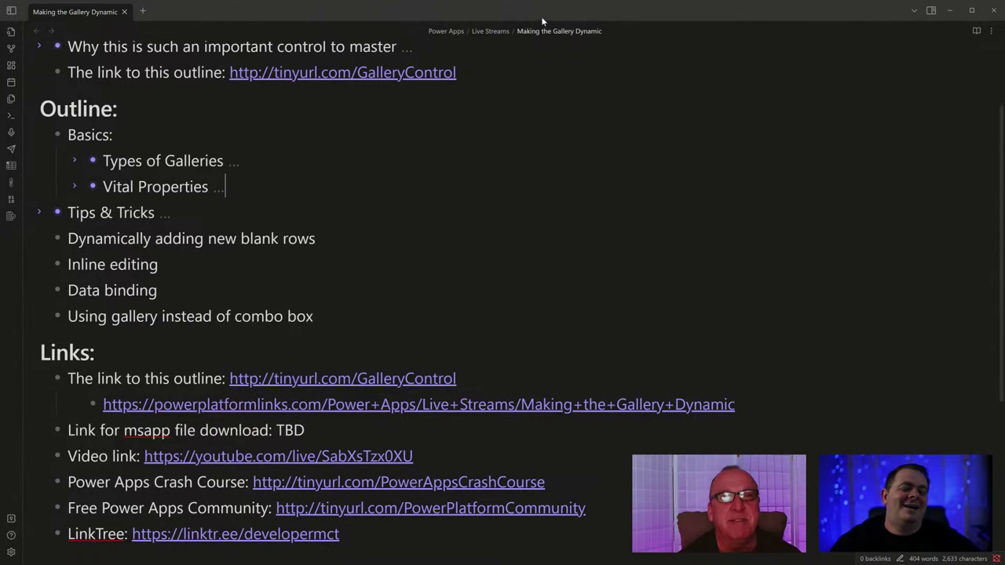
pyautogui.scroll(2, 537, 314)
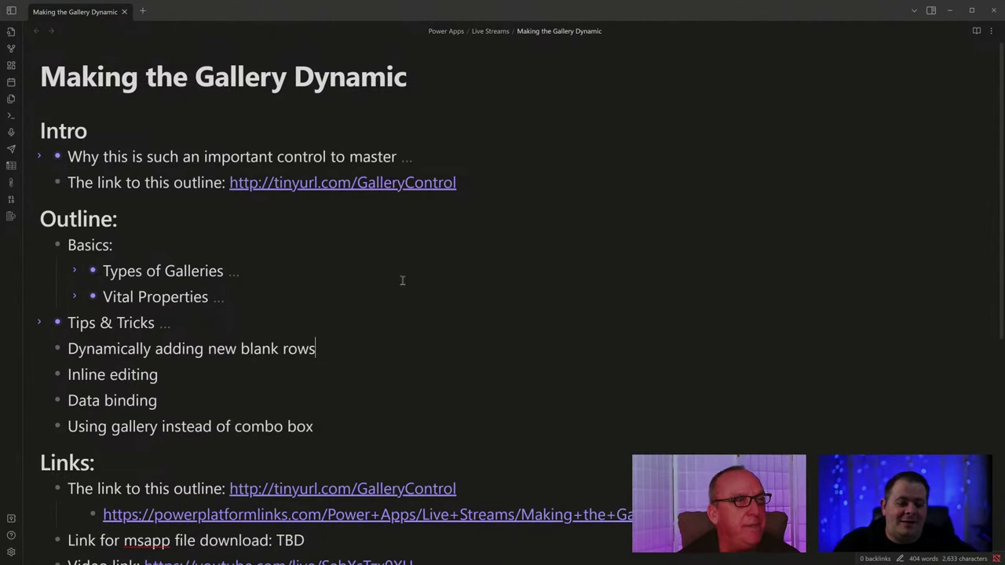
pyautogui.scroll(-1, 402, 279)
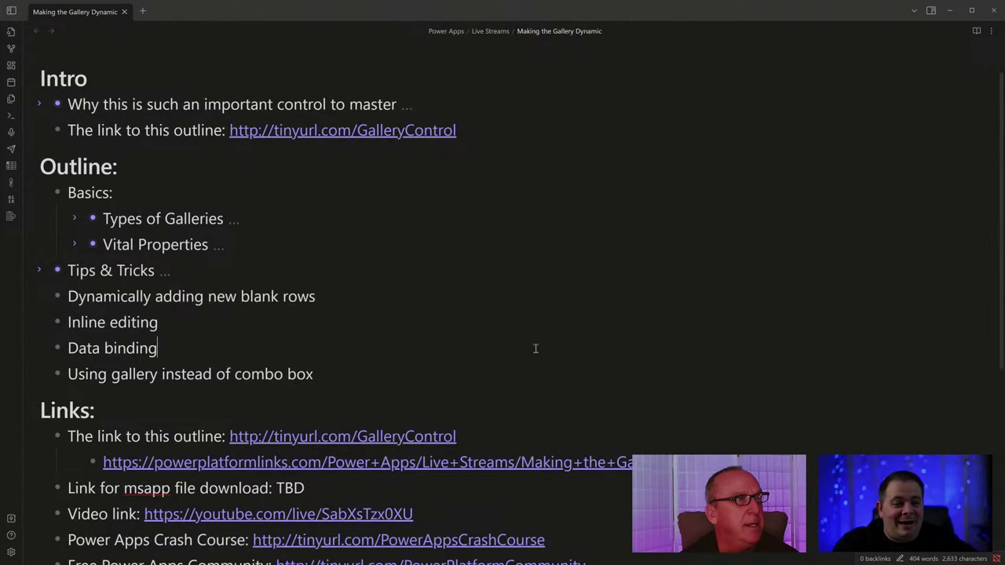
# Expand Tips & Tricks and highlight Highlight selected row, Reference controls and Toggles.
pyautogui.click(41, 270)
pyautogui.moveTo(127, 297); pyautogui.dragTo(278, 304)
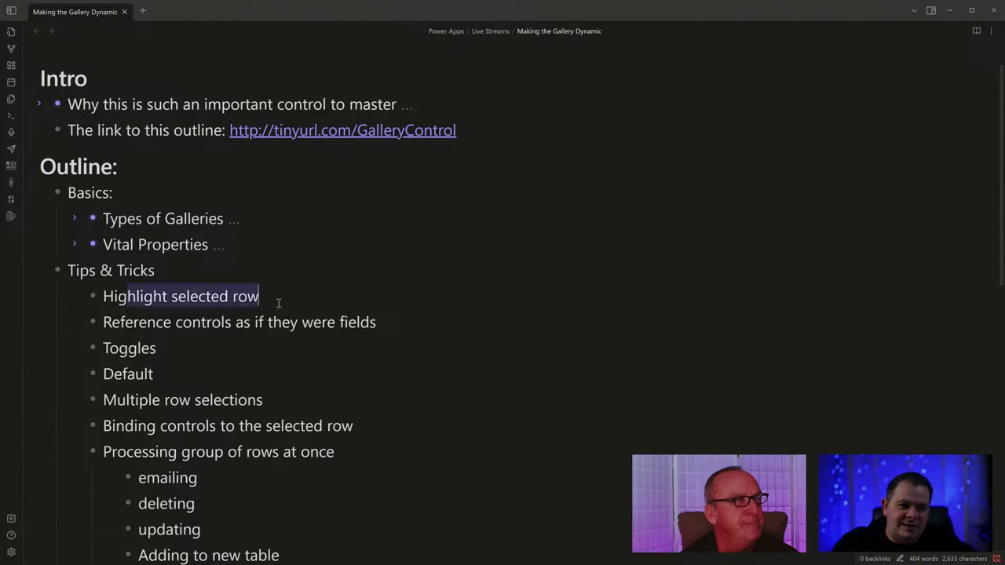
pyautogui.moveTo(120, 322); pyautogui.dragTo(378, 322)
pyautogui.click(172, 348)
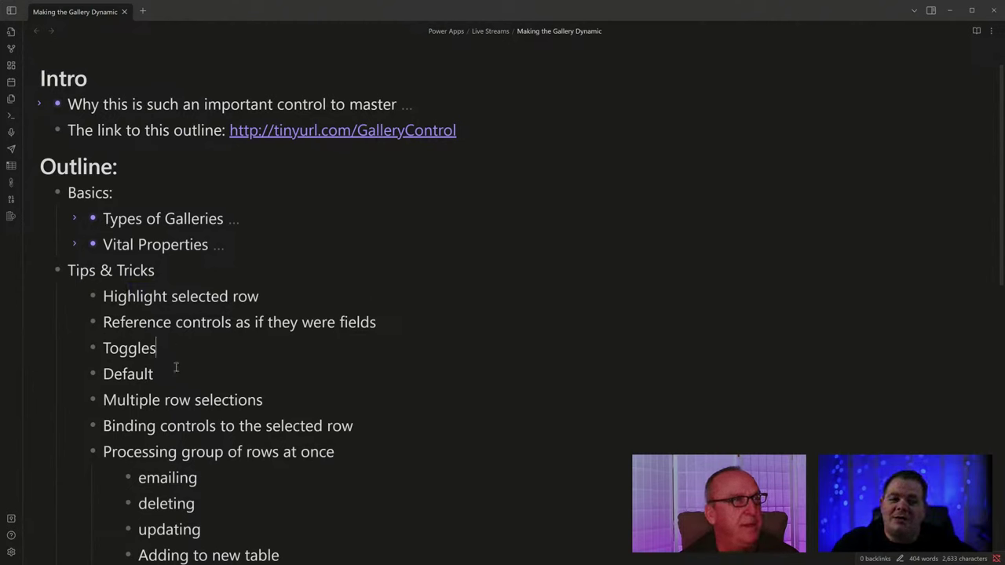
pyautogui.doubleClick(132, 349)
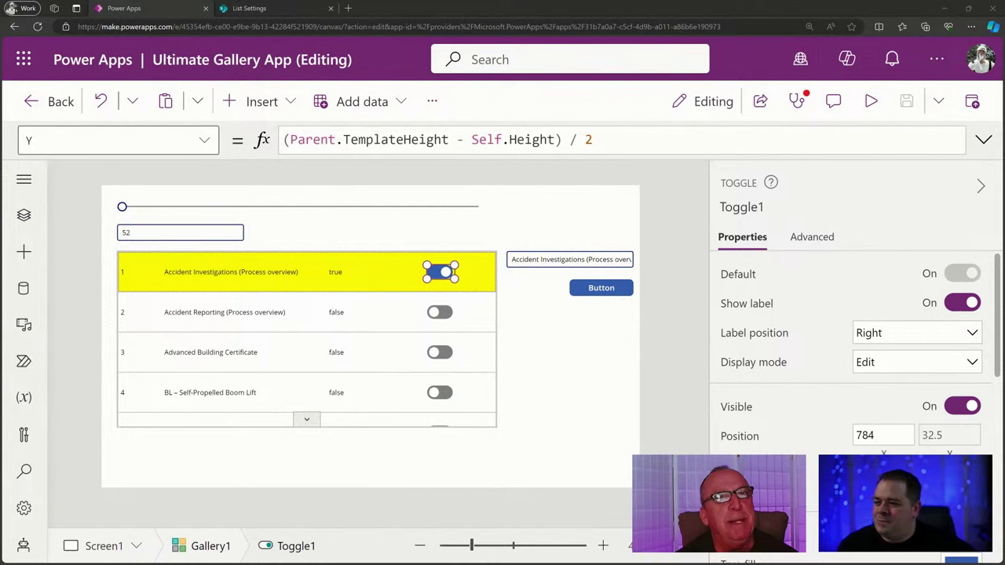
# Confirm Toggle1's OnSelect is Select(Parent), then show its Default formula lblSelected.Text = "true".
pyautogui.click(823, 240)
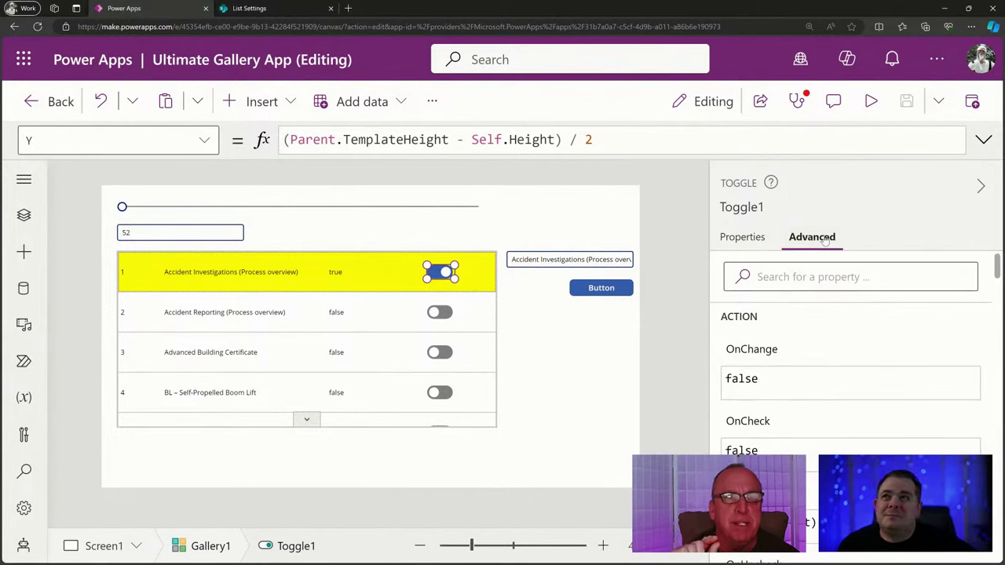
pyautogui.scroll(-1, 837, 380)
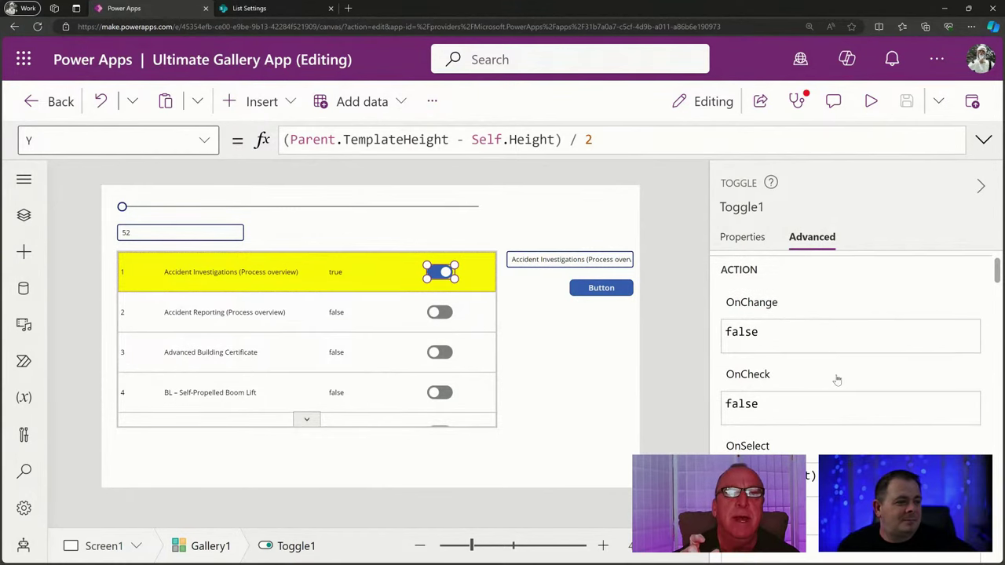
pyautogui.scroll(-1, 837, 380)
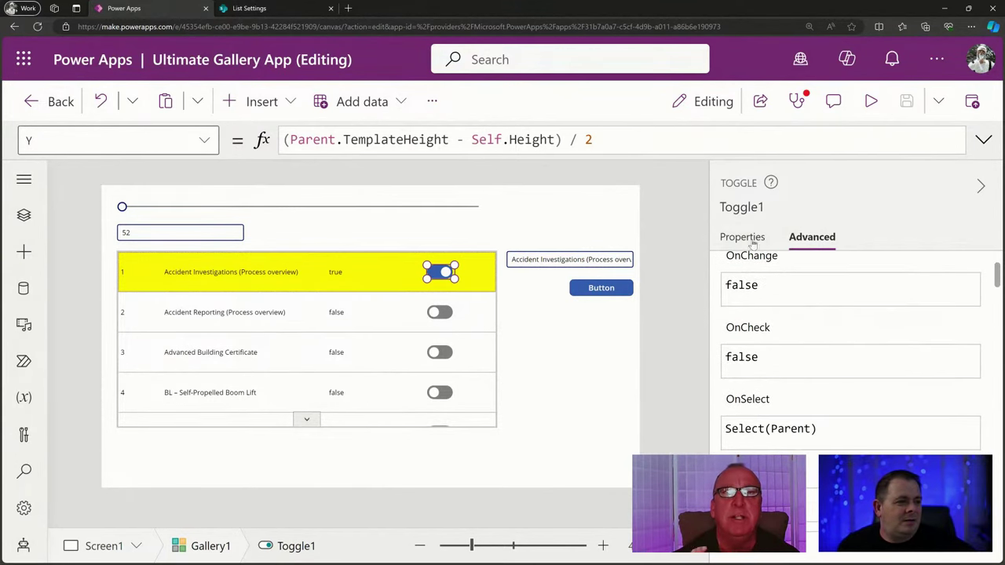
pyautogui.click(753, 245)
pyautogui.click(748, 274)
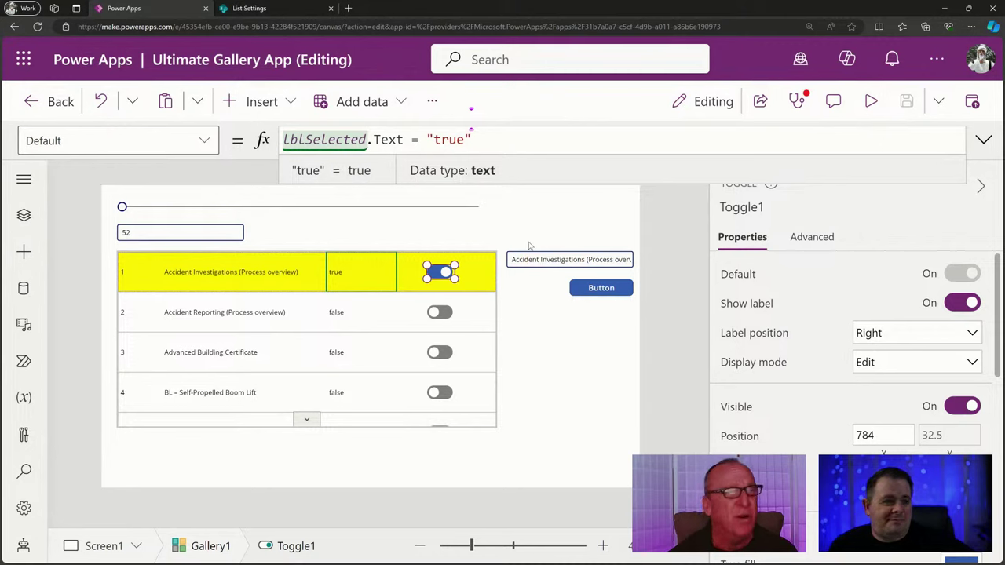
# Review Toggle1's OnChange, OnCheck, OnSelect and OnUncheck formulas; OnChange and OnCheck read false.
pyautogui.click(807, 242)
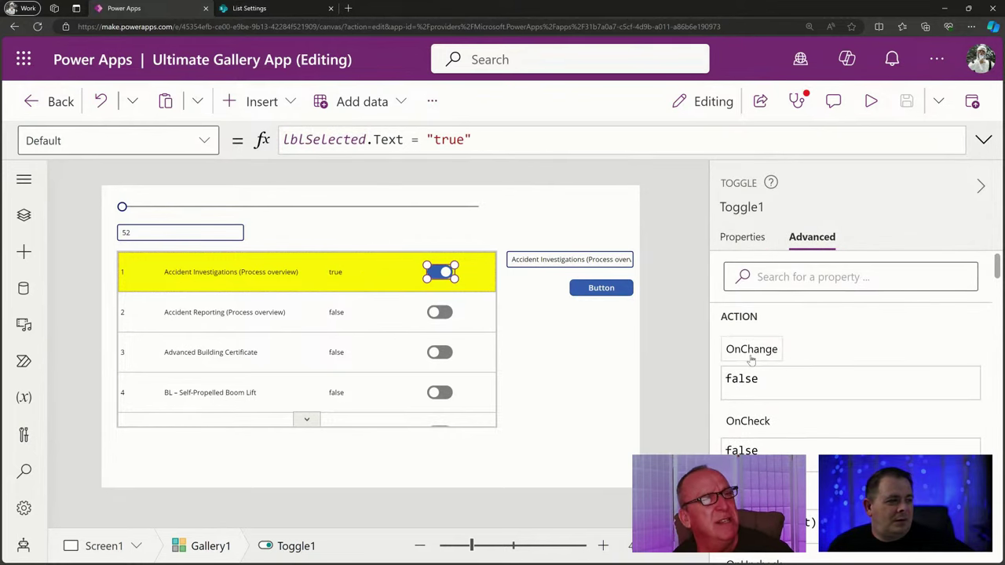
pyautogui.click(759, 358)
pyautogui.scroll(-1, 835, 360)
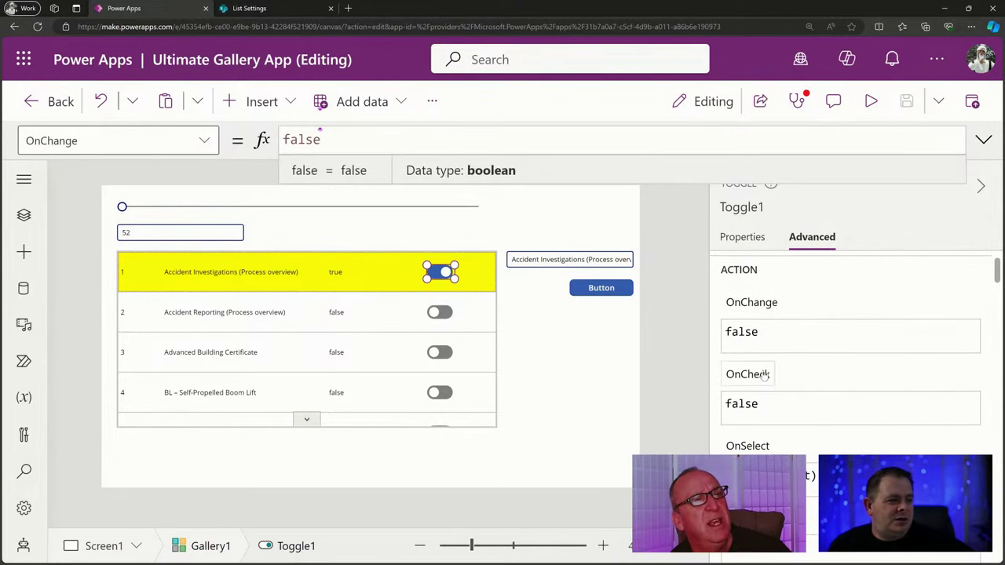
pyautogui.scroll(-2, 754, 440)
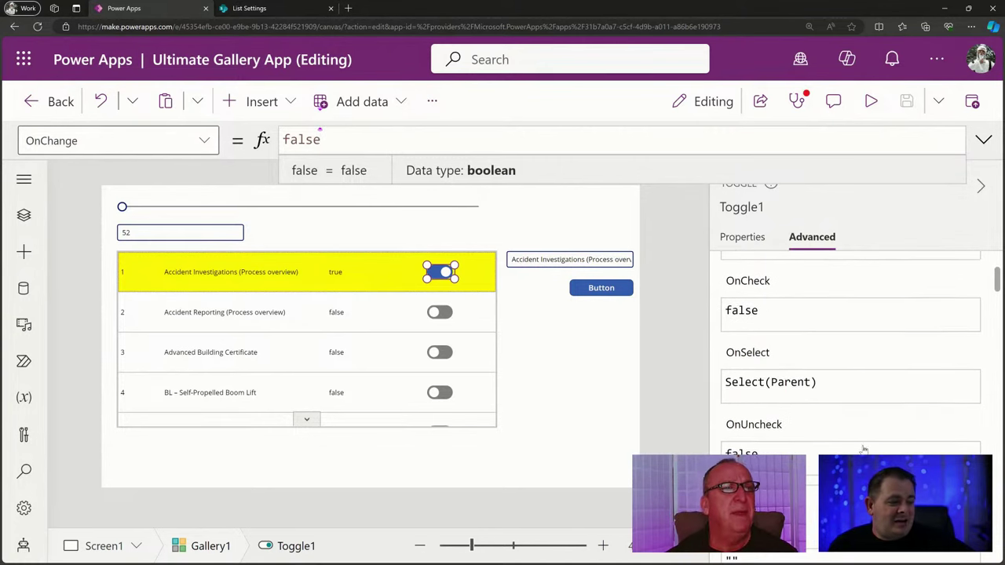
pyautogui.scroll(1, 869, 443)
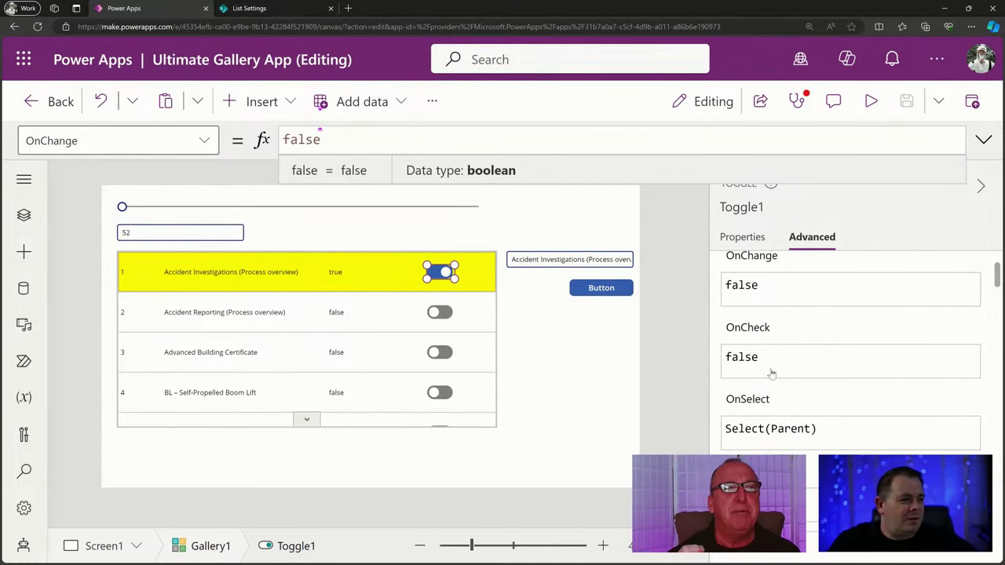
pyautogui.scroll(1, 772, 374)
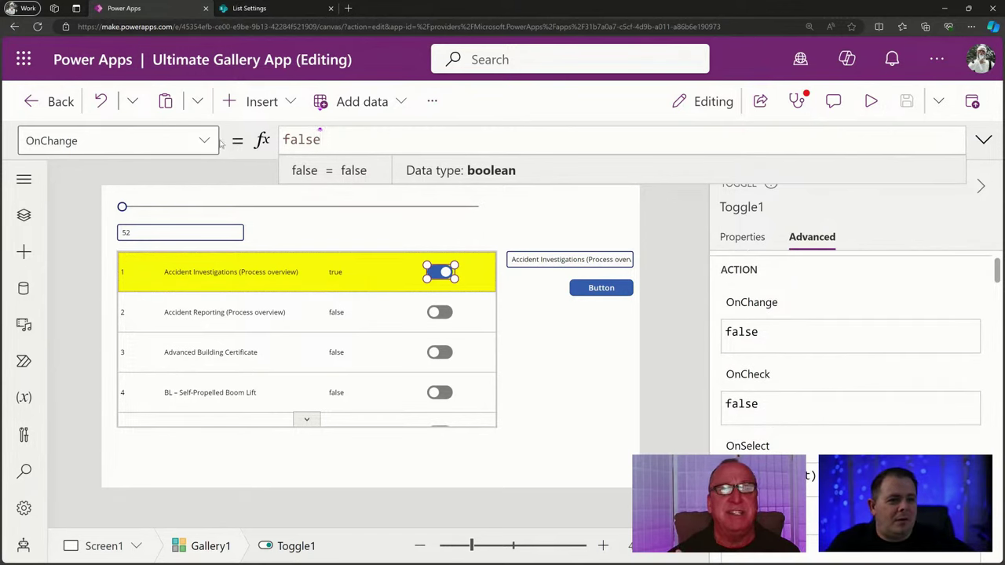
# Browse Toggle1's property list, then select Gallery1.
pyautogui.click(213, 143)
pyautogui.scroll(-3, 157, 338)
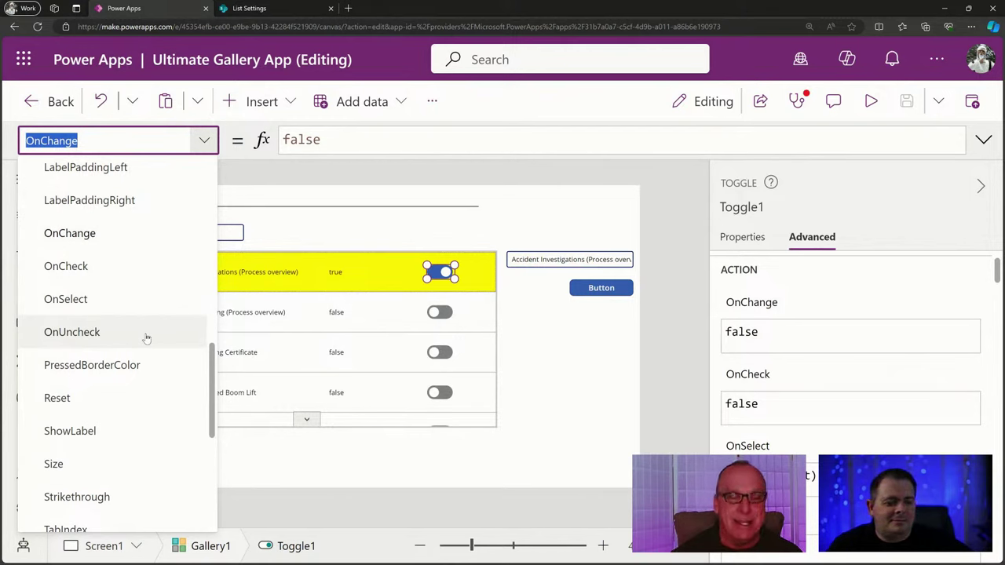
pyautogui.click(346, 343)
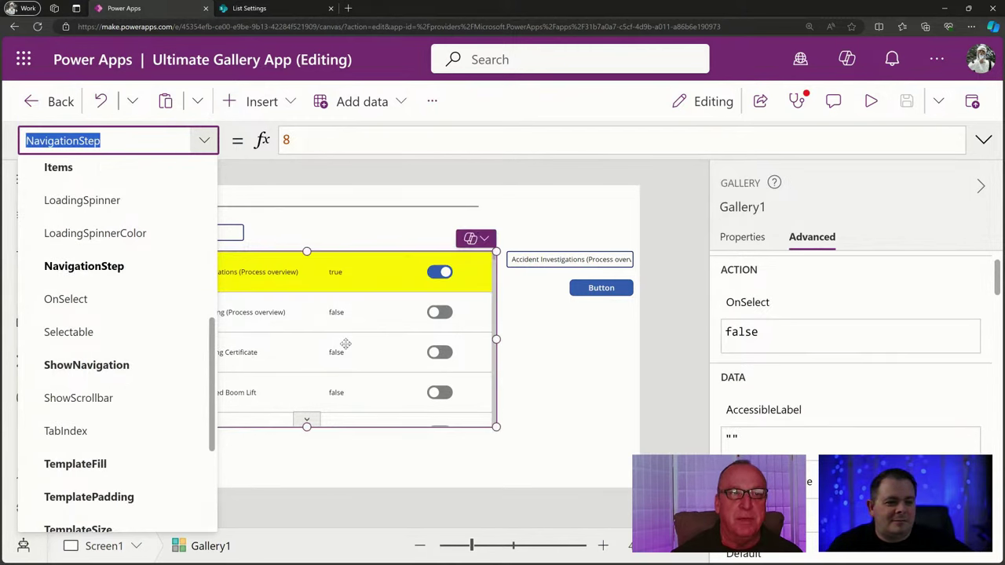
# Show Gallery1's OnSelect = false in the formula bar, then switch to the Obsidian notes.
pyautogui.click(748, 308)
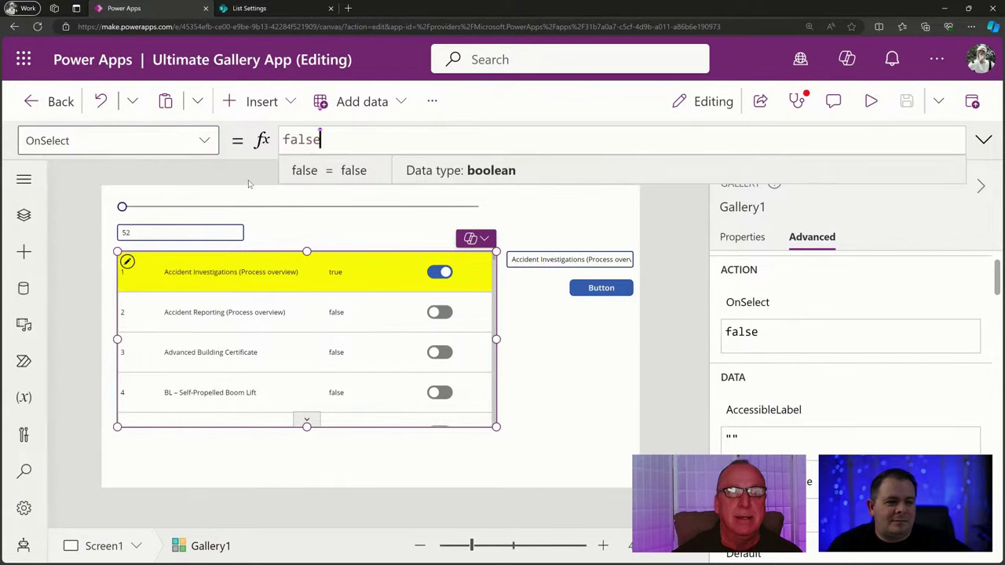
pyautogui.click(107, 138)
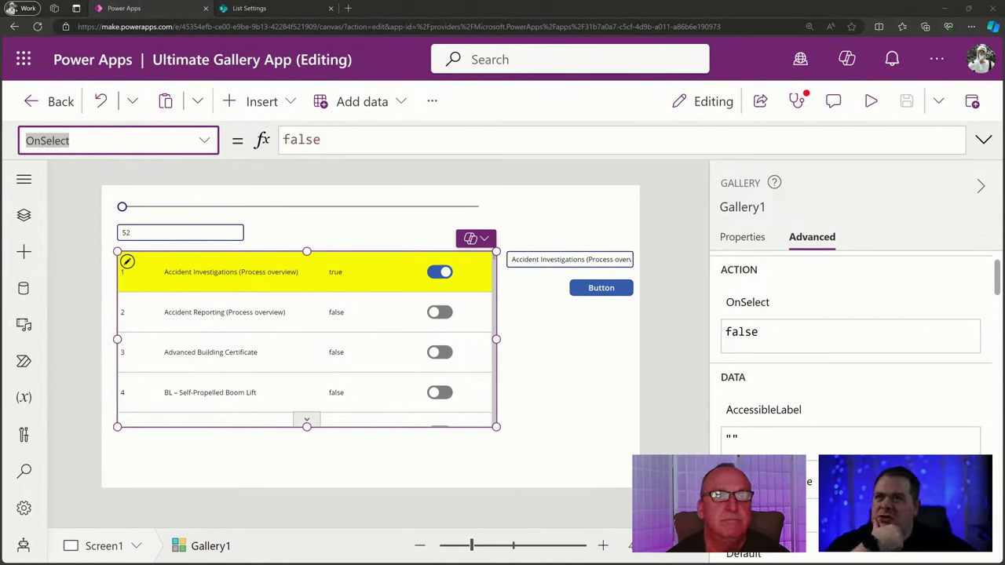
pyautogui.hotkey('alt', 'Tab')
# Maximize the Obsidian notes, highlight the OnSelect entry, then return to Power Apps.
pyautogui.doubleClick(442, 123)
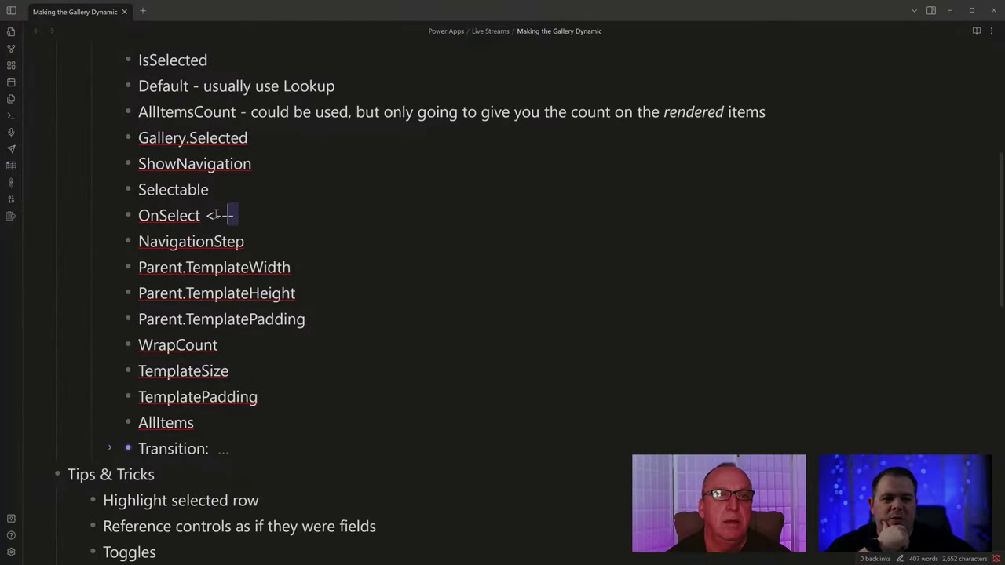
pyautogui.moveTo(216, 215); pyautogui.dragTo(139, 216)
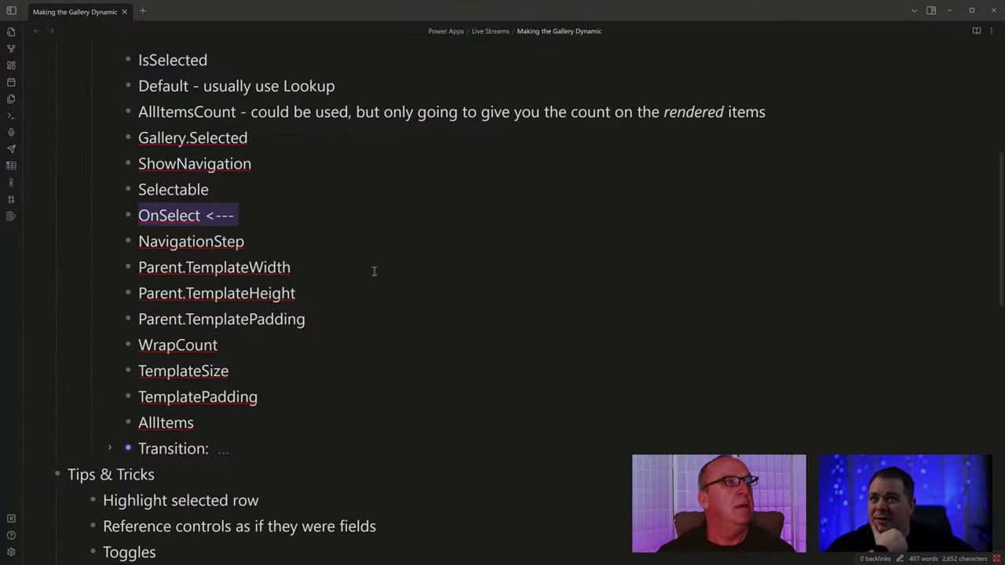
pyautogui.scroll(3, 374, 272)
pyautogui.scroll(-1, 379, 278)
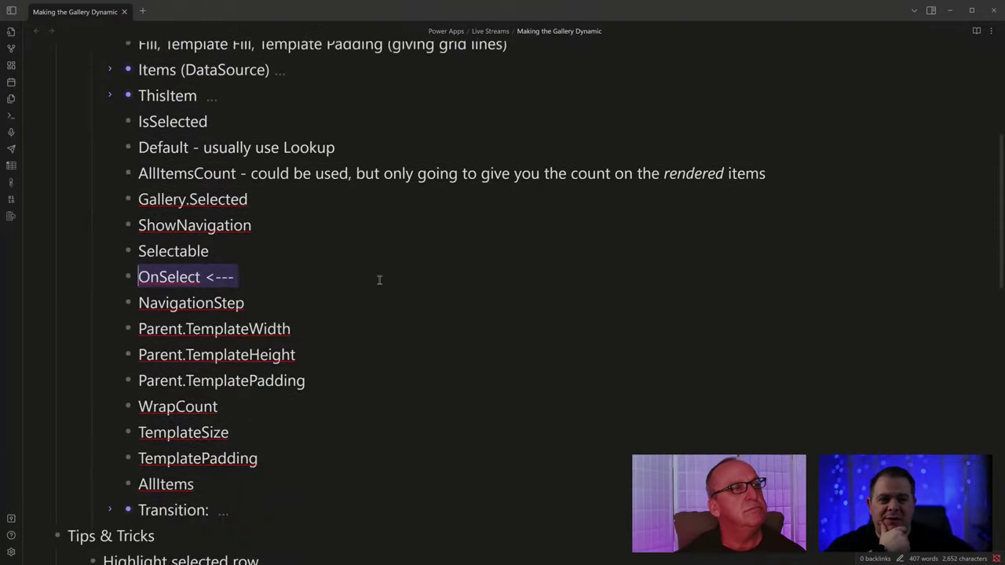
pyautogui.scroll(2, 379, 279)
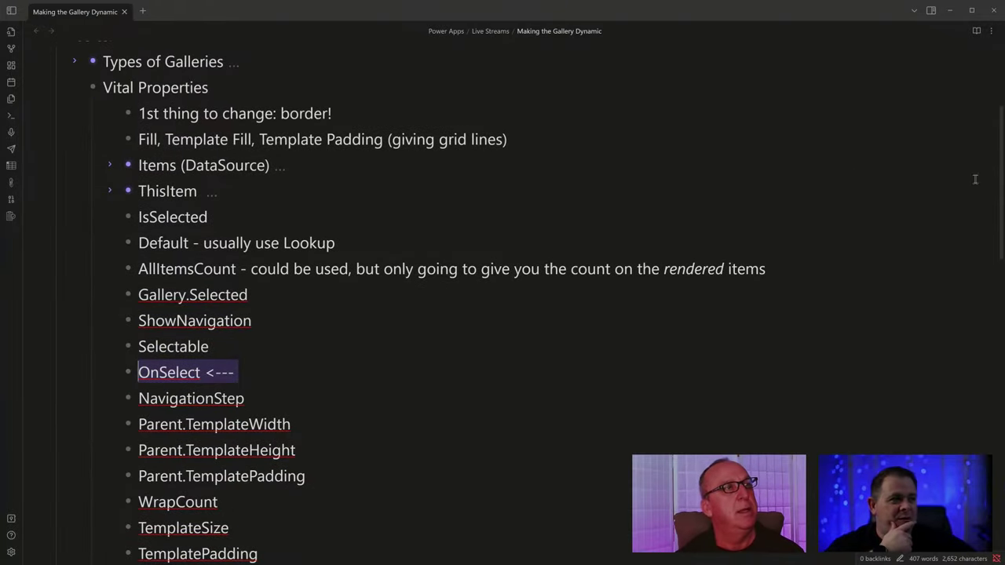
pyautogui.doubleClick(187, 375)
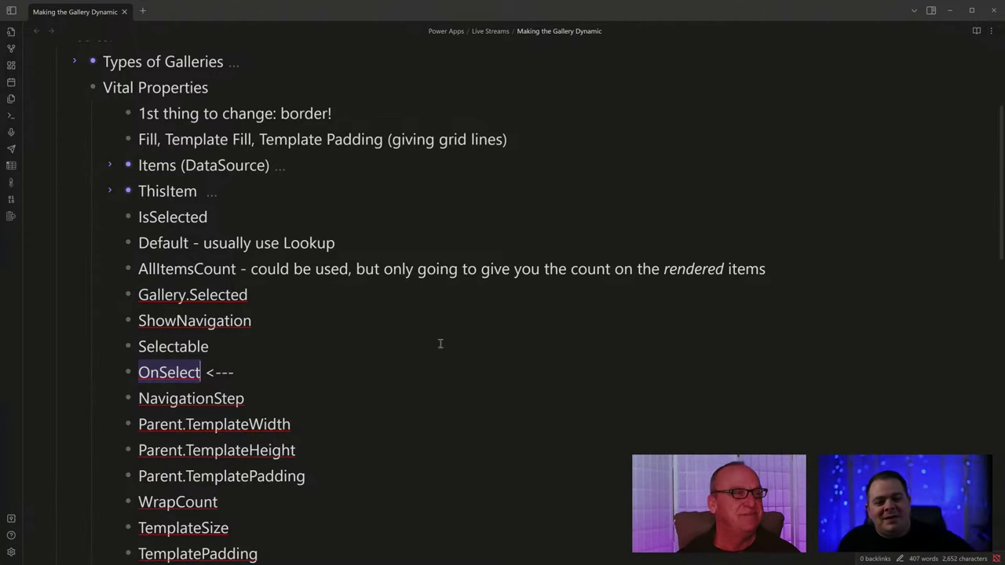
pyautogui.click(159, 372)
pyautogui.doubleClick(160, 372)
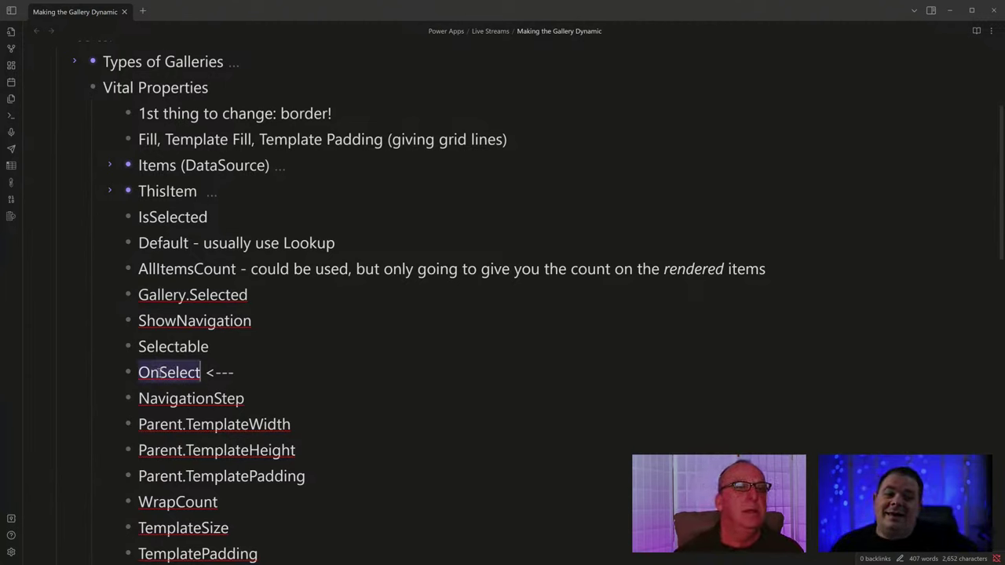
pyautogui.click(160, 372)
pyautogui.moveTo(159, 372); pyautogui.dragTo(138, 373)
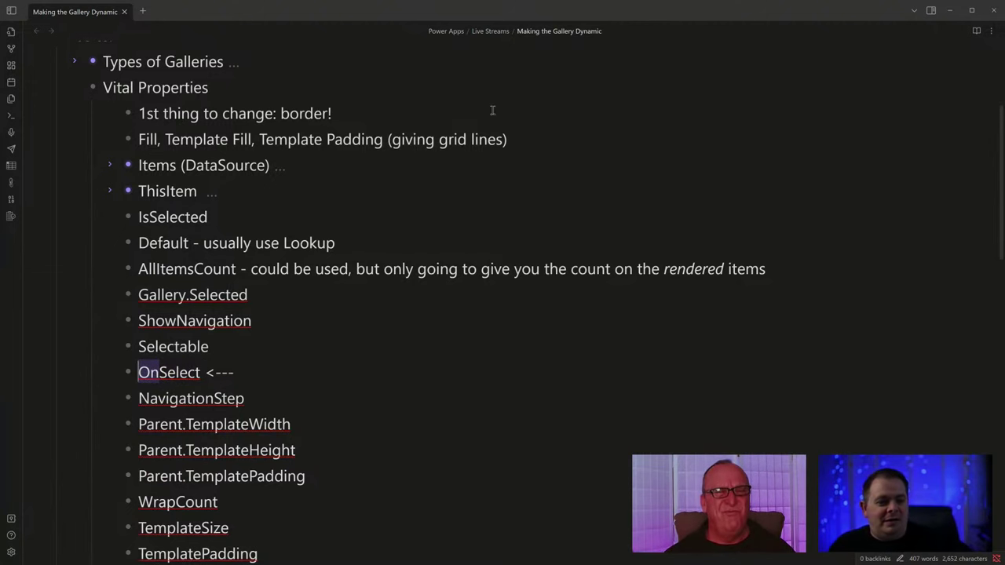
pyautogui.hotkey('alt', 'Tab')
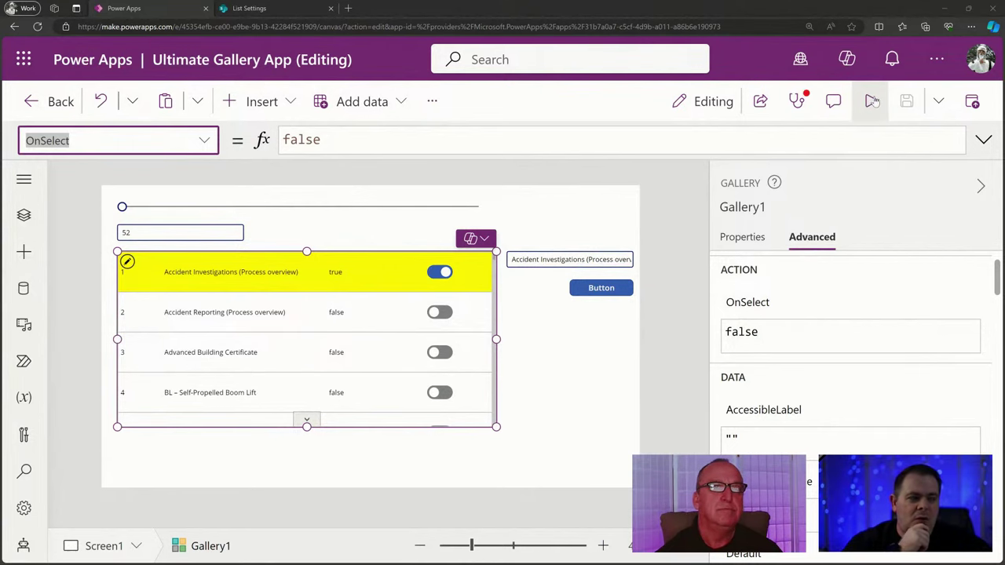
pyautogui.click(872, 101)
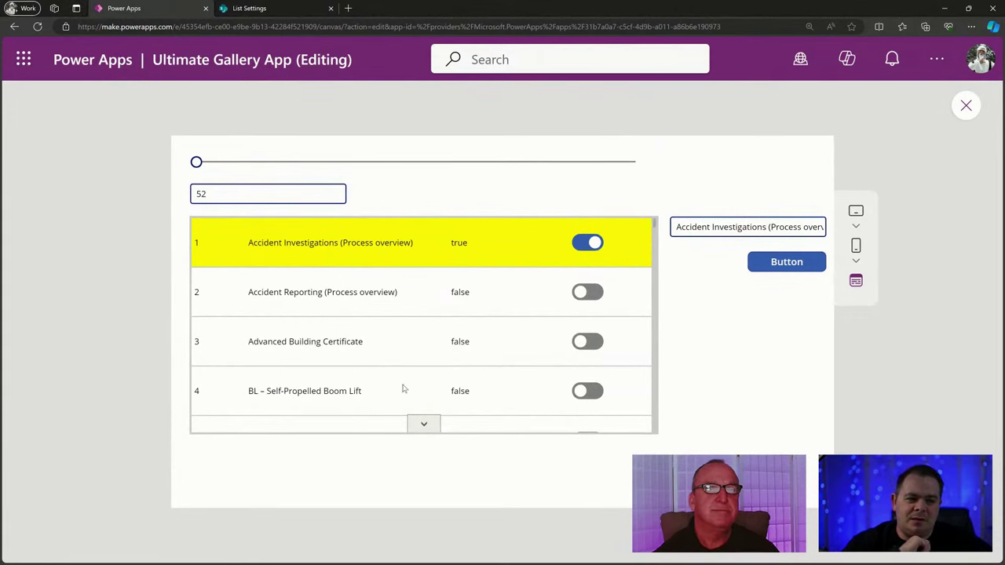
pyautogui.click(415, 348)
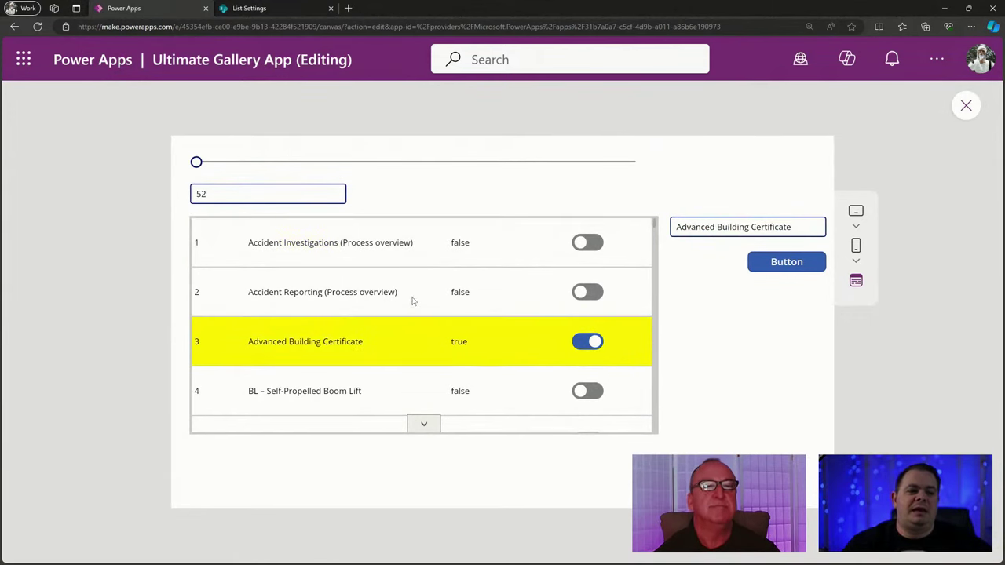
pyautogui.click(413, 301)
pyautogui.click(432, 244)
pyautogui.click(417, 348)
pyautogui.click(500, 386)
pyautogui.click(494, 260)
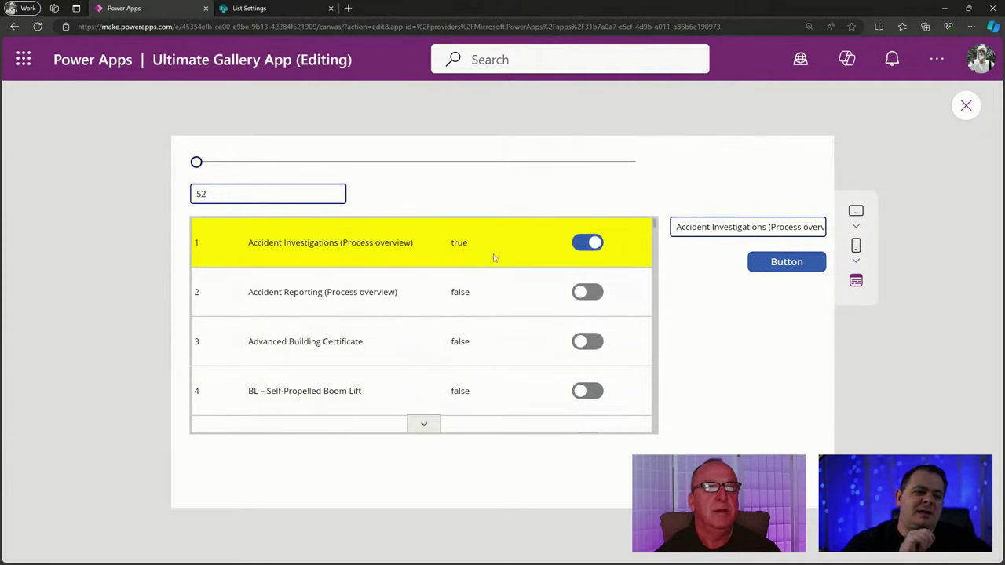
pyautogui.click(966, 107)
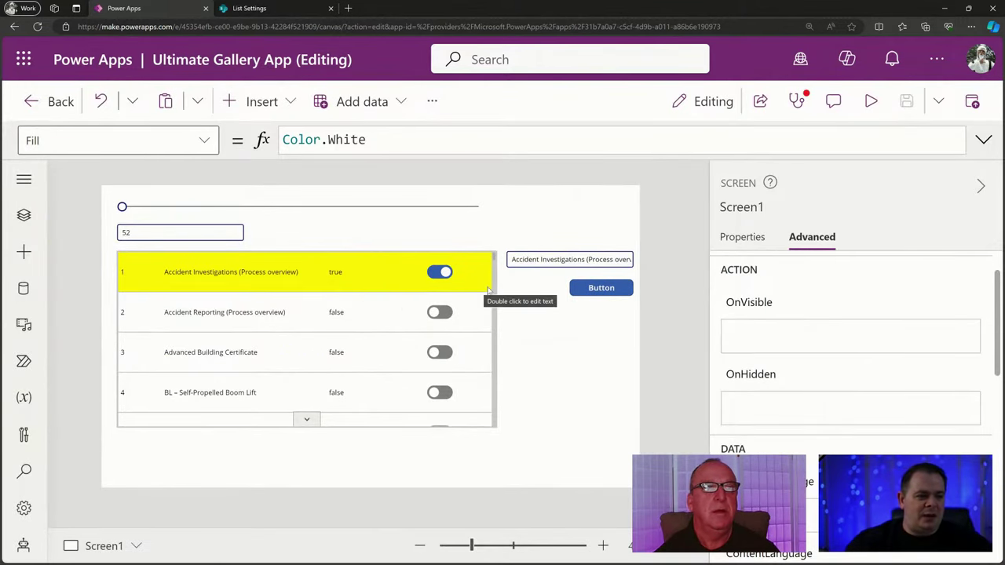
# Select the first row's title and number labels, then Gallery1 in Tree view.
pyautogui.click(174, 288)
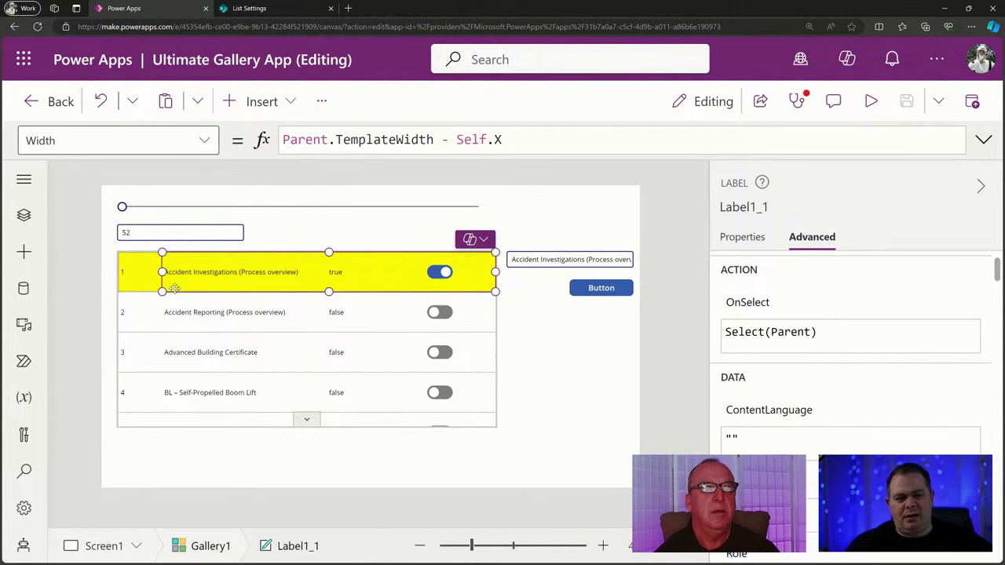
pyautogui.click(141, 286)
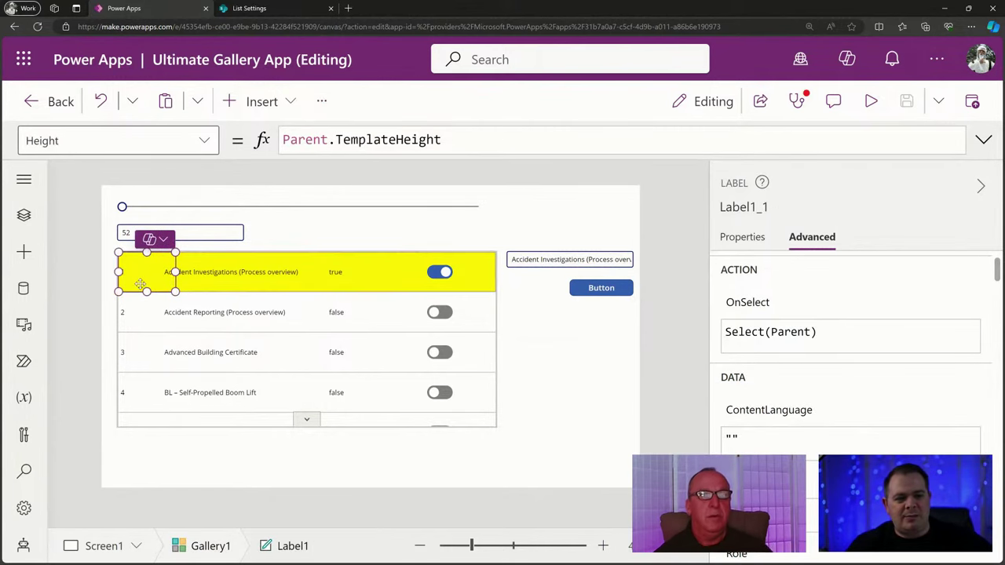
pyautogui.click(23, 215)
pyautogui.scroll(-1, 160, 412)
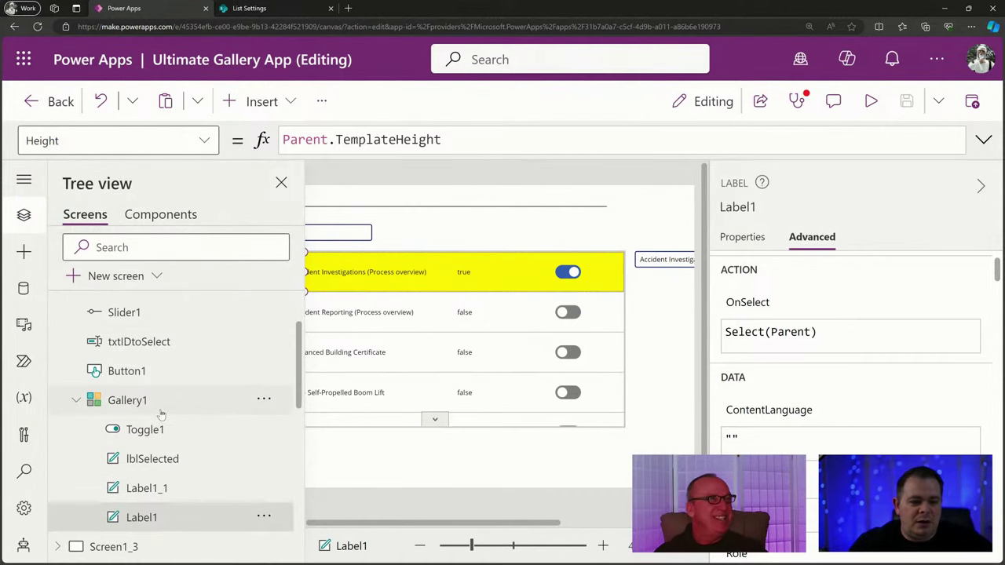
pyautogui.click(205, 399)
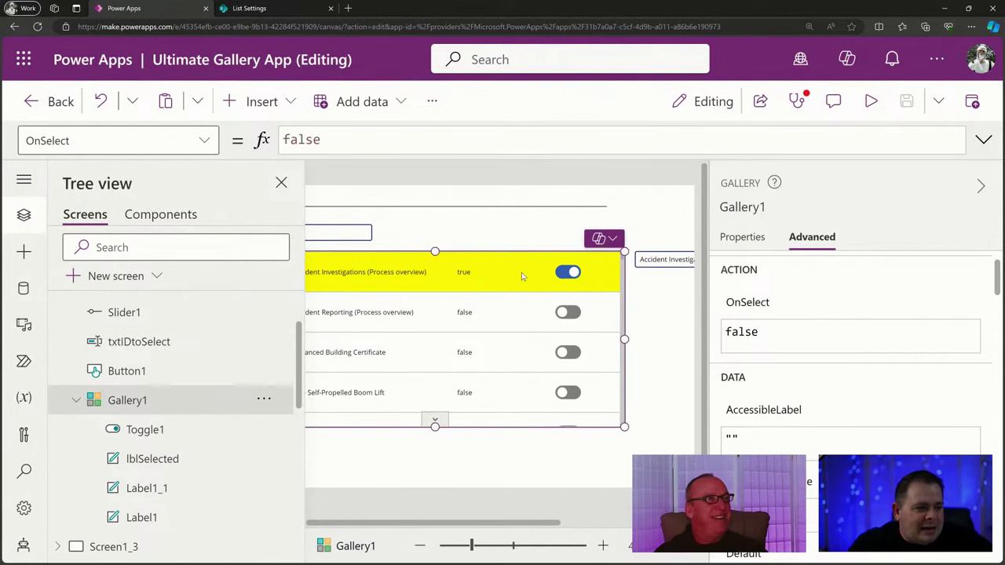
# Select the title label Label1_1, then bring up Screen1's actions menu in Tree view.
pyautogui.click(280, 182)
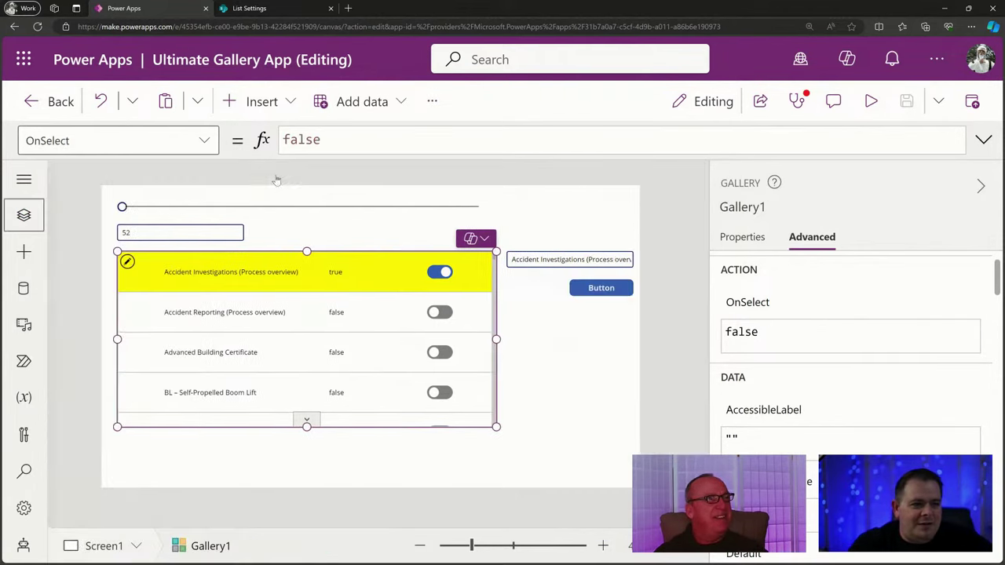
pyautogui.click(363, 276)
pyautogui.click(454, 271)
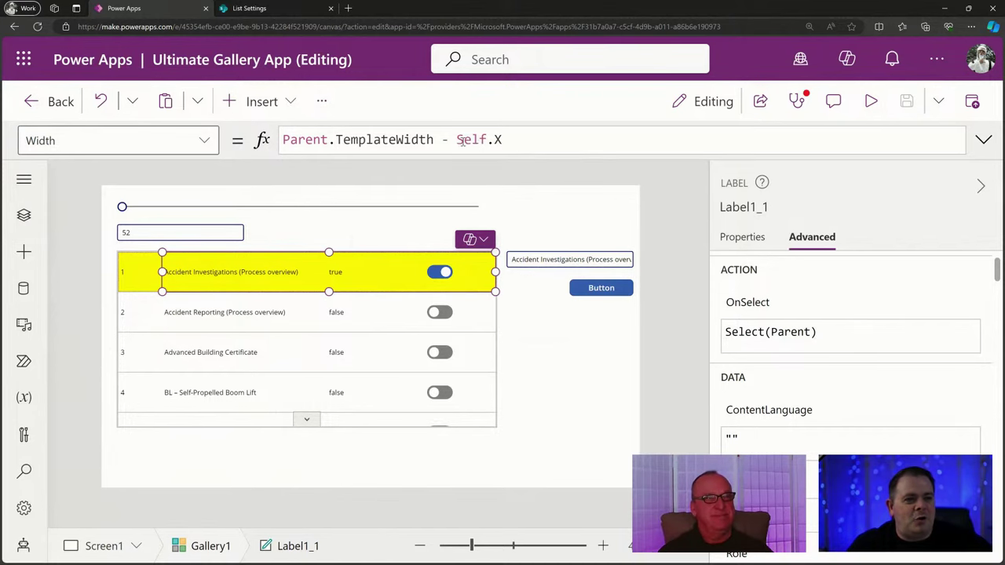
pyautogui.click(24, 216)
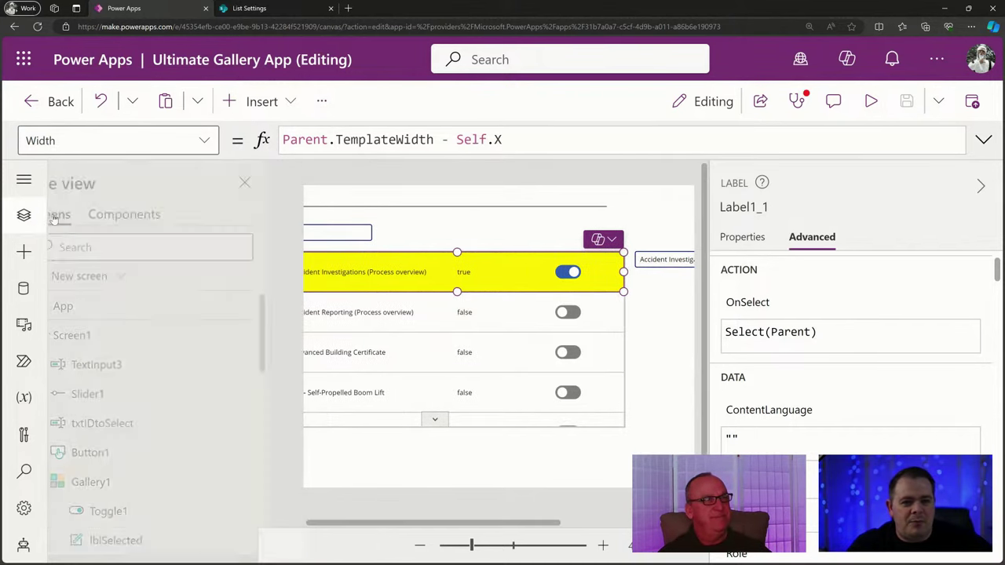
pyautogui.click(264, 336)
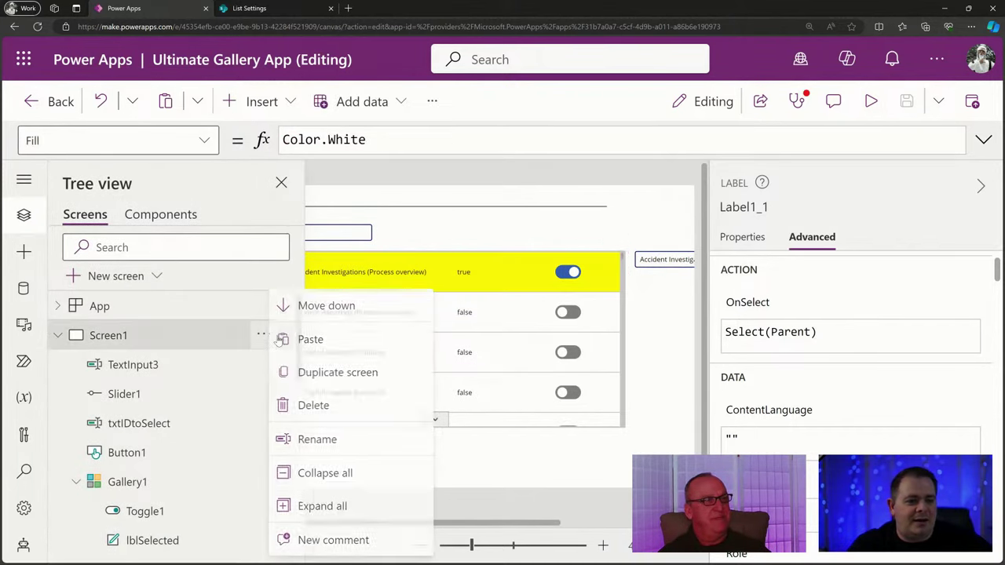
# Duplicate Screen1 into Screen1_4 and select its copied gallery Gallery1_3.
pyautogui.click(336, 370)
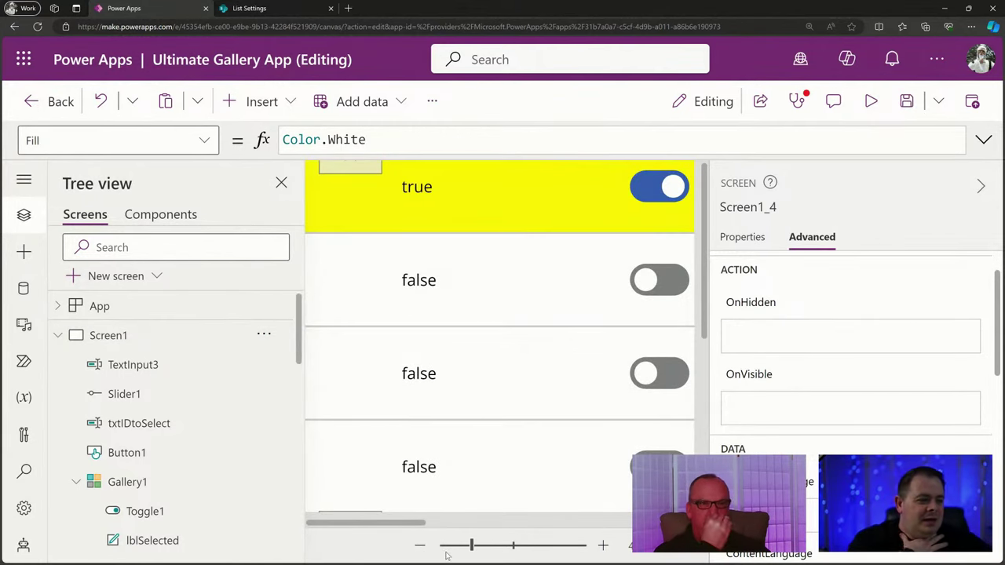
pyautogui.moveTo(467, 552); pyautogui.dragTo(462, 552)
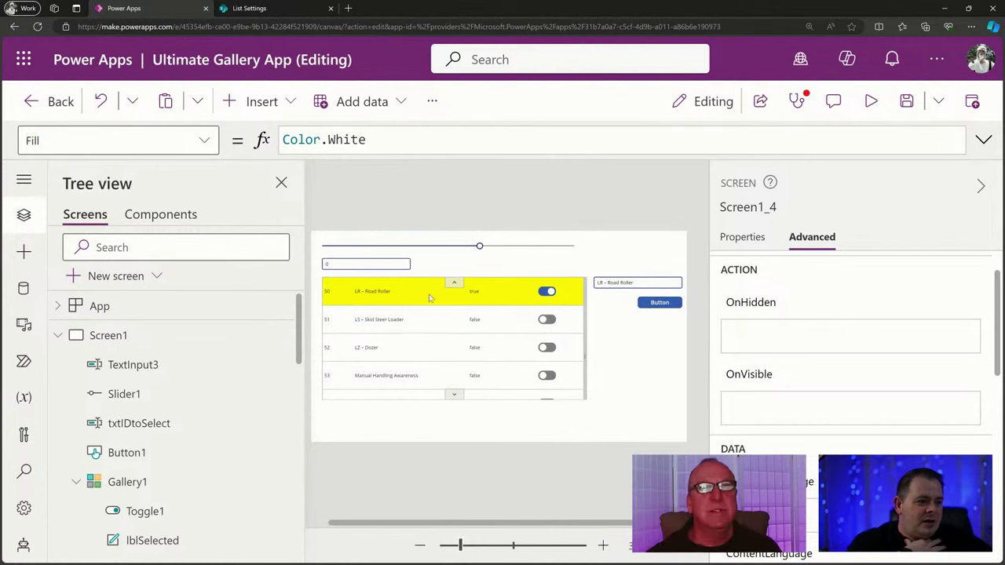
pyautogui.click(480, 300)
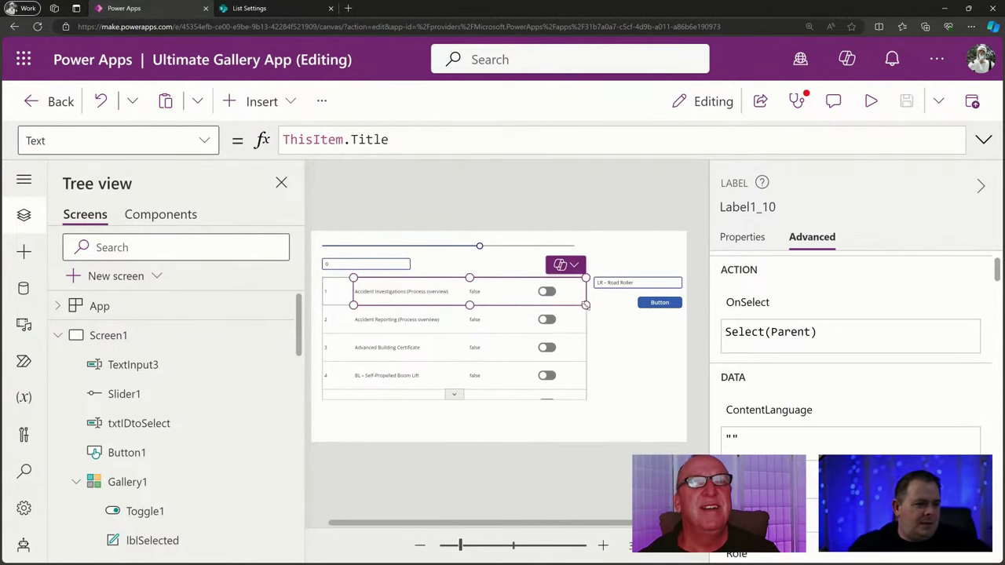
pyautogui.moveTo(585, 305); pyautogui.dragTo(560, 305)
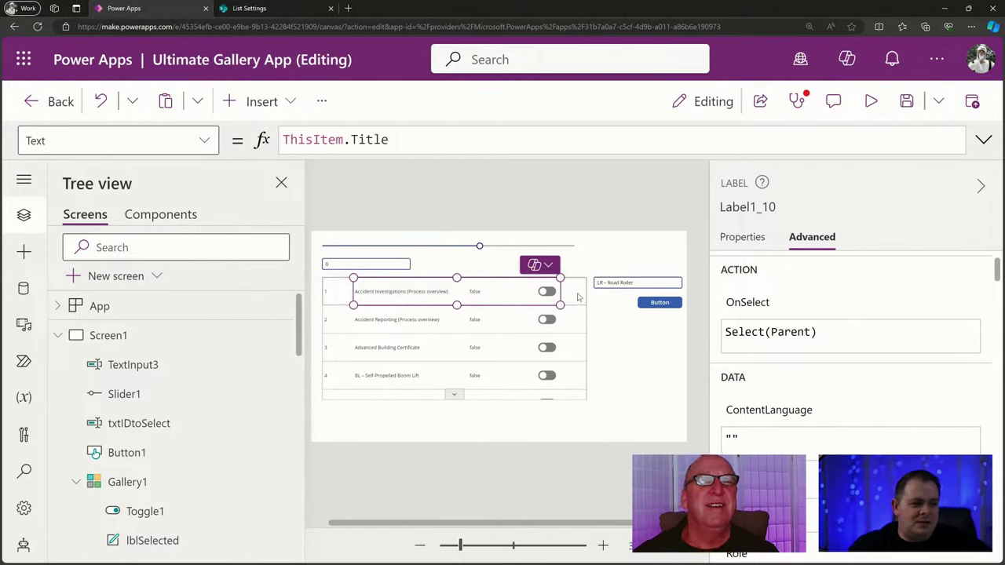
pyautogui.click(578, 297)
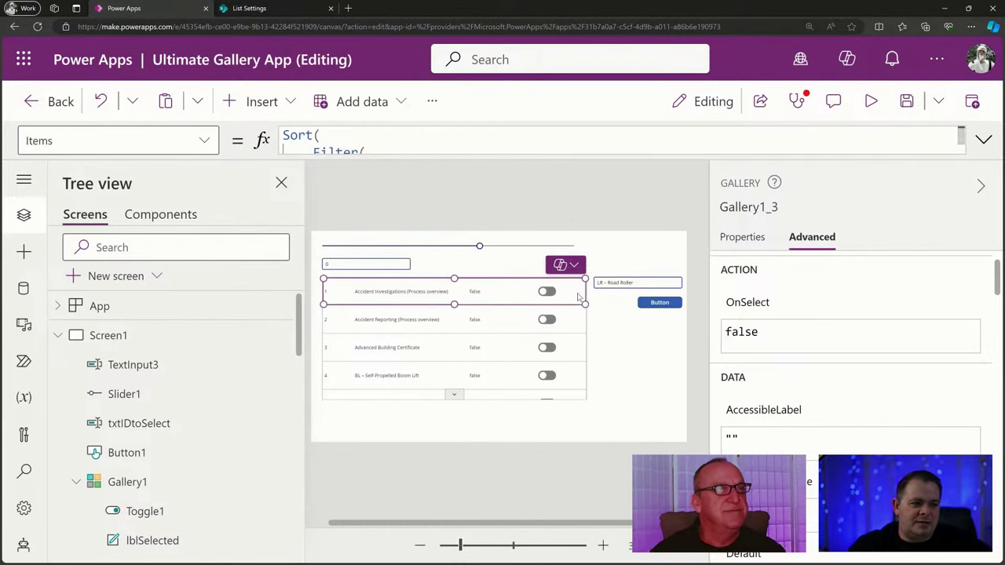
pyautogui.click(282, 184)
pyautogui.moveTo(461, 545); pyautogui.dragTo(476, 548)
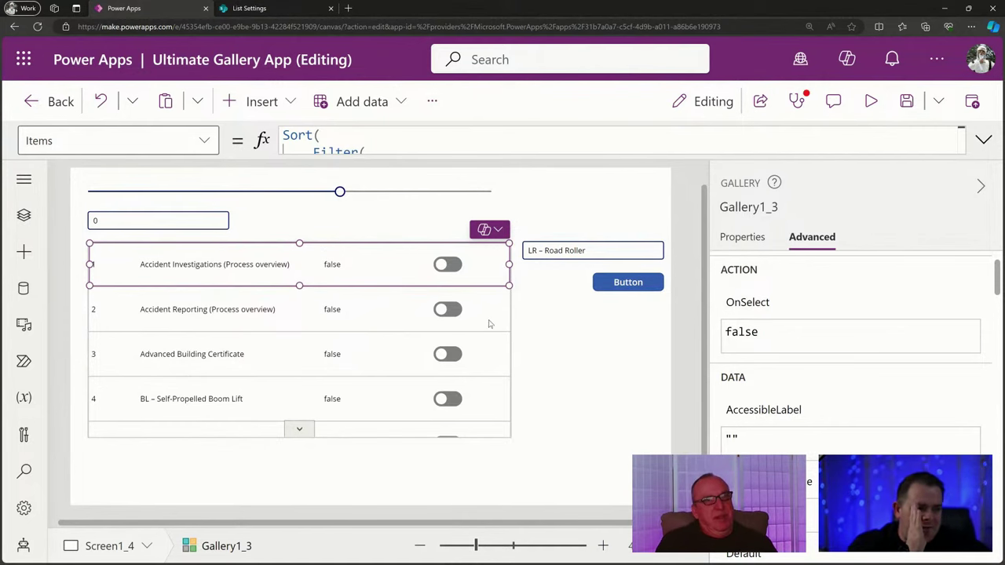
# Show Gallery1_3's OnSelect formula, confirming it reads false.
pyautogui.click(200, 140)
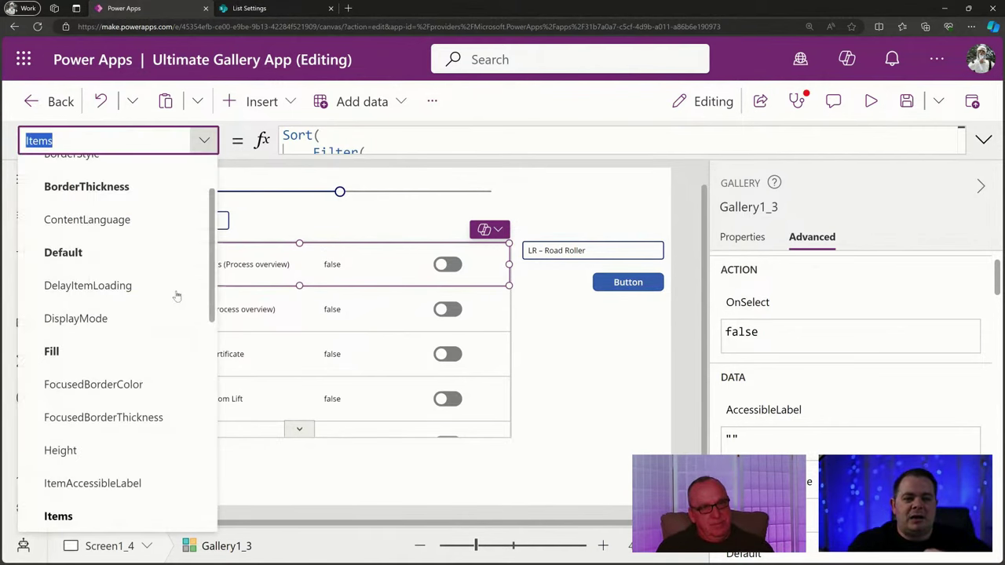
pyautogui.scroll(-3, 186, 316)
pyautogui.scroll(-2, 186, 314)
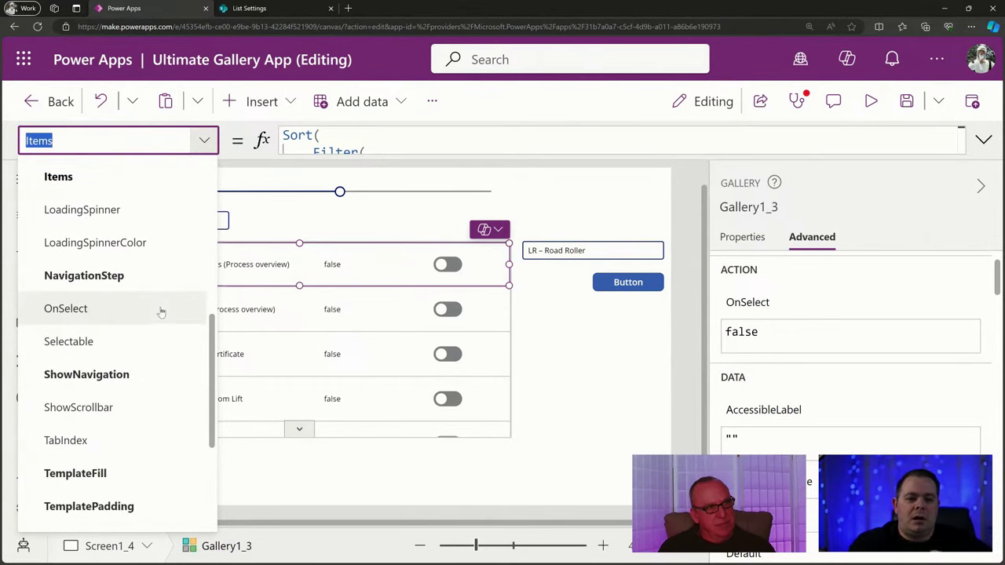
pyautogui.click(192, 309)
pyautogui.click(349, 140)
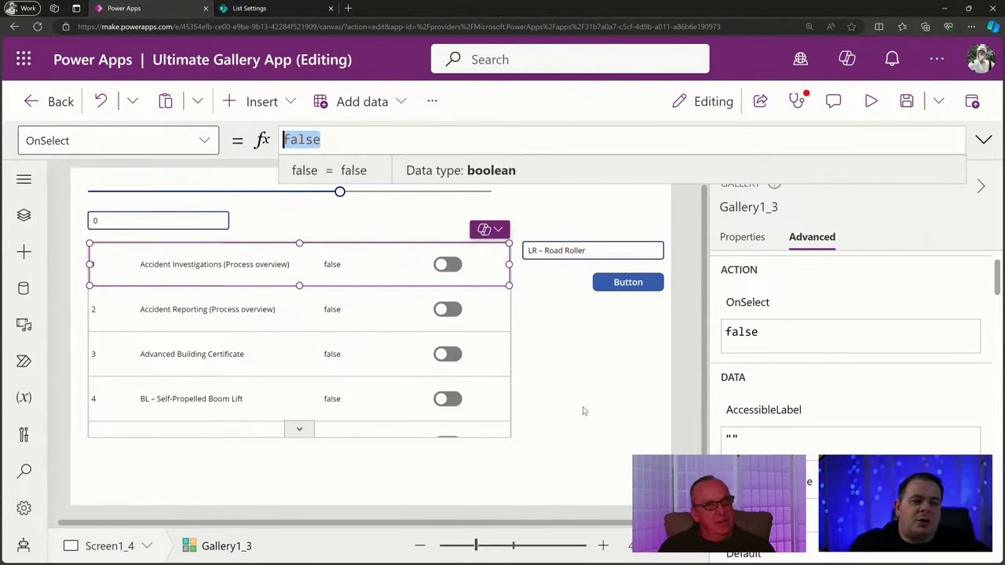
pyautogui.click(460, 380)
pyautogui.click(383, 137)
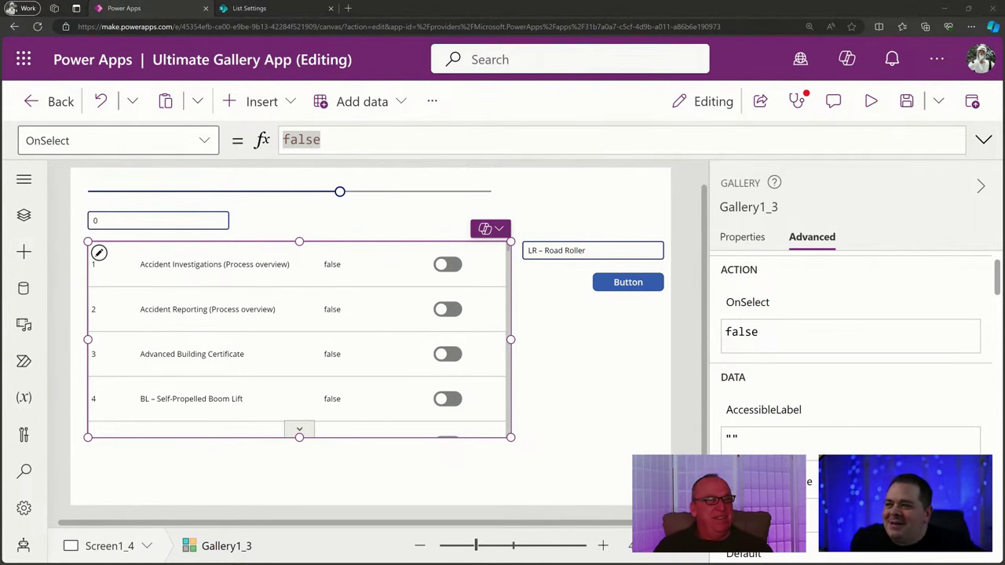
# Compare against the OnSelect entry in the Obsidian notes, then restore the notes window.
pyautogui.moveTo(0, 110); pyautogui.dragTo(516, 100)
pyautogui.doubleClick(516, 100)
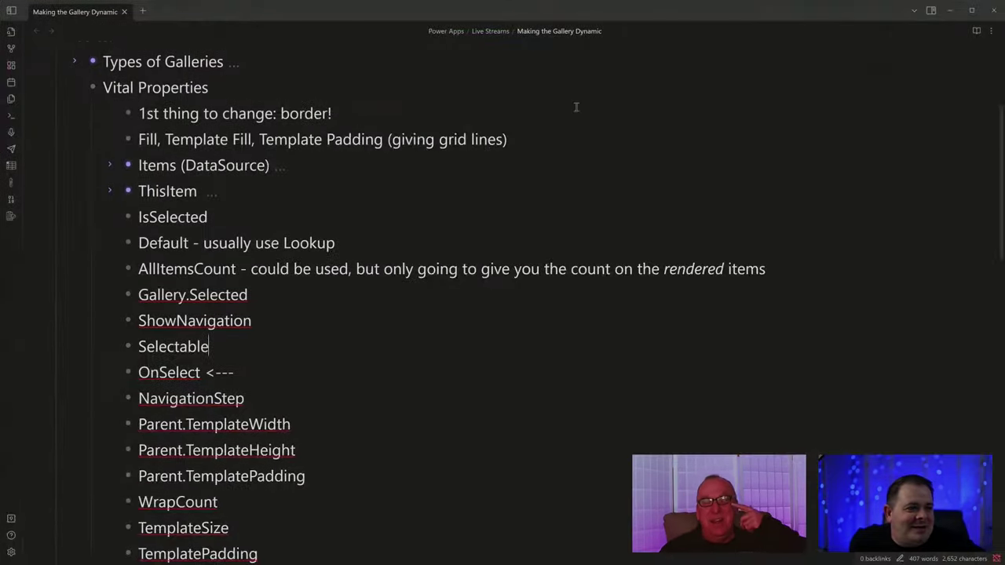
pyautogui.doubleClick(174, 372)
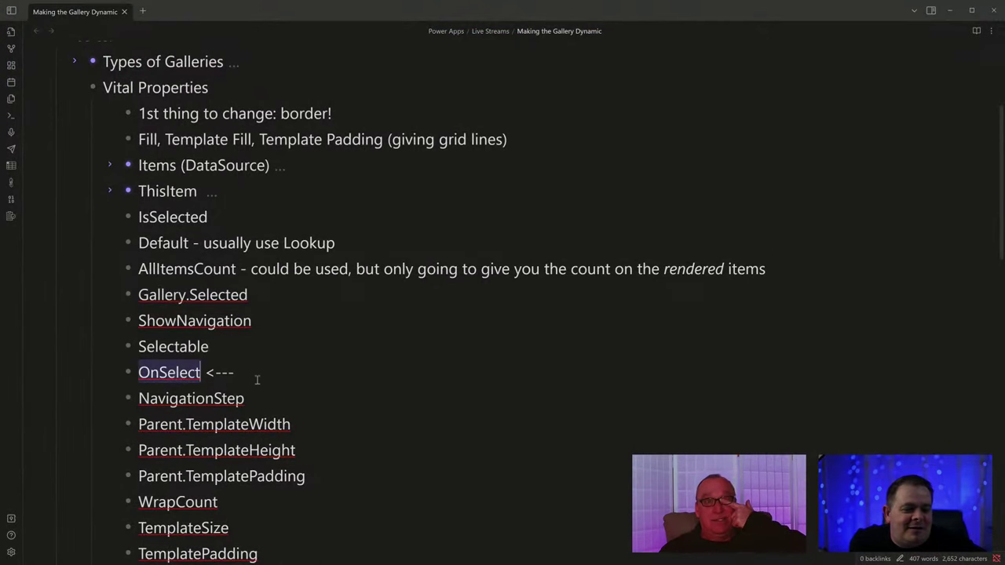
pyautogui.click(258, 380)
pyautogui.moveTo(657, 10); pyautogui.dragTo(0, 259)
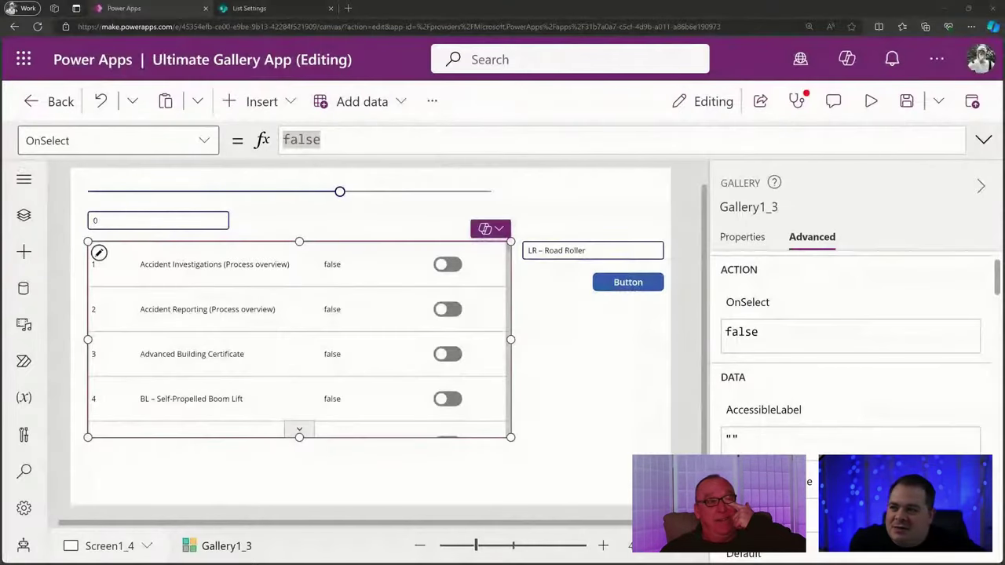
# Select the first row's Toggle1_1 and view its actions: OnChange false, OnSelect Select(Parent).
pyautogui.click(366, 139)
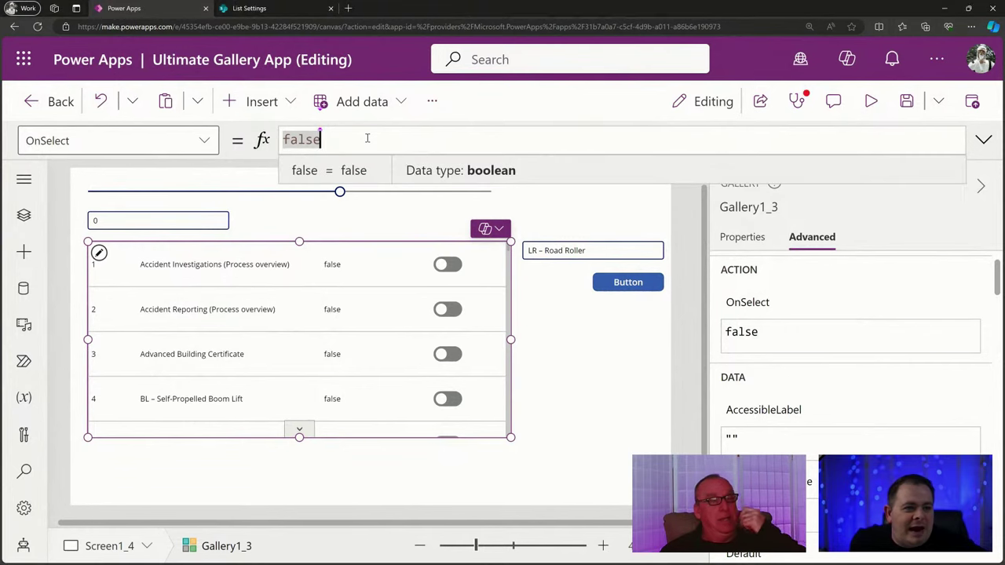
pyautogui.click(453, 265)
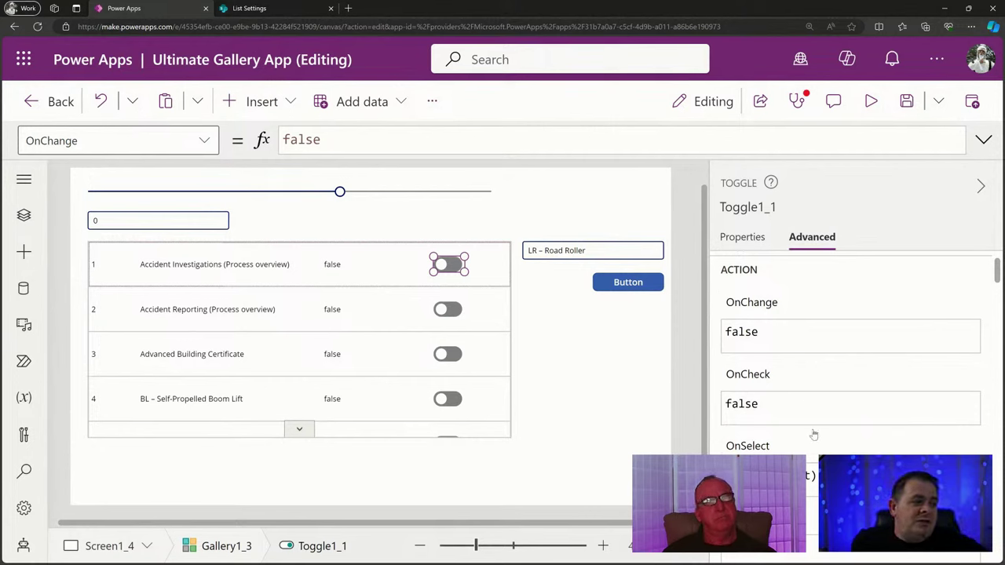
pyautogui.scroll(-1, 817, 454)
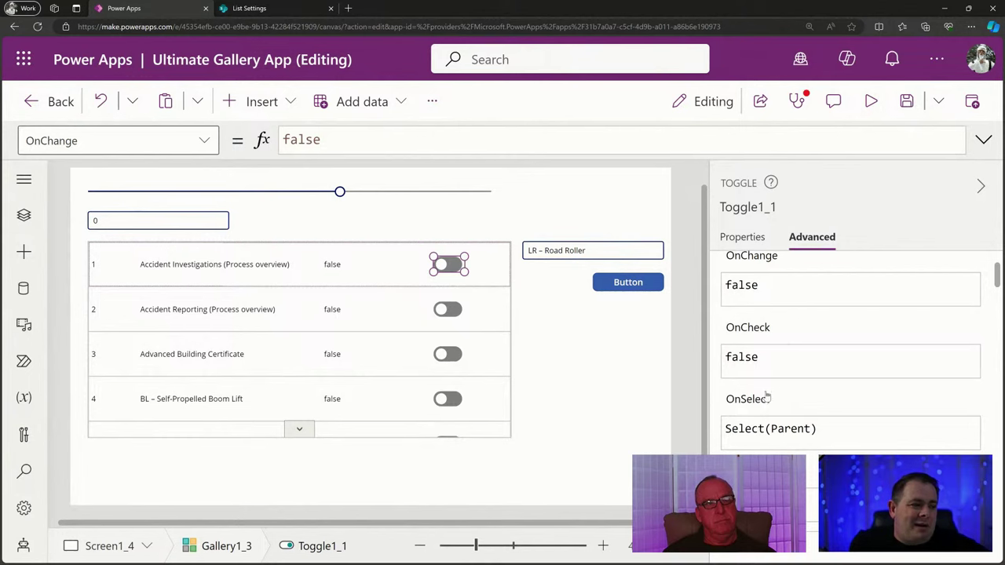
pyautogui.scroll(2, 848, 408)
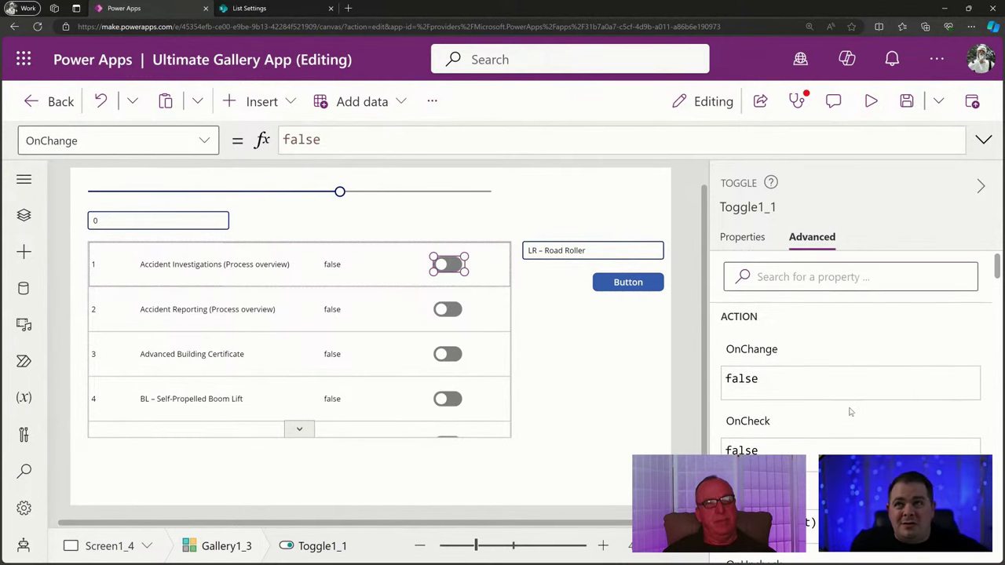
pyautogui.click(750, 354)
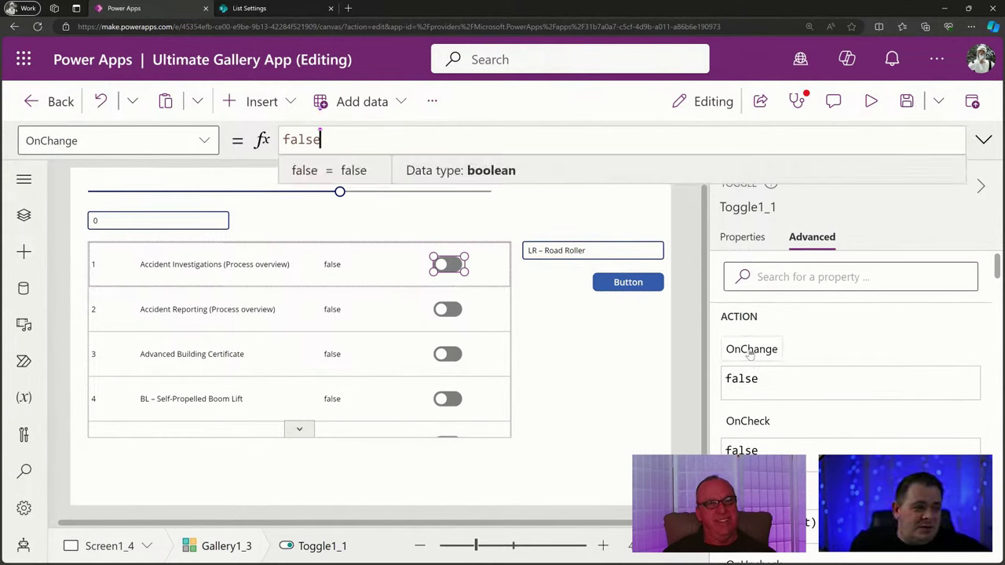
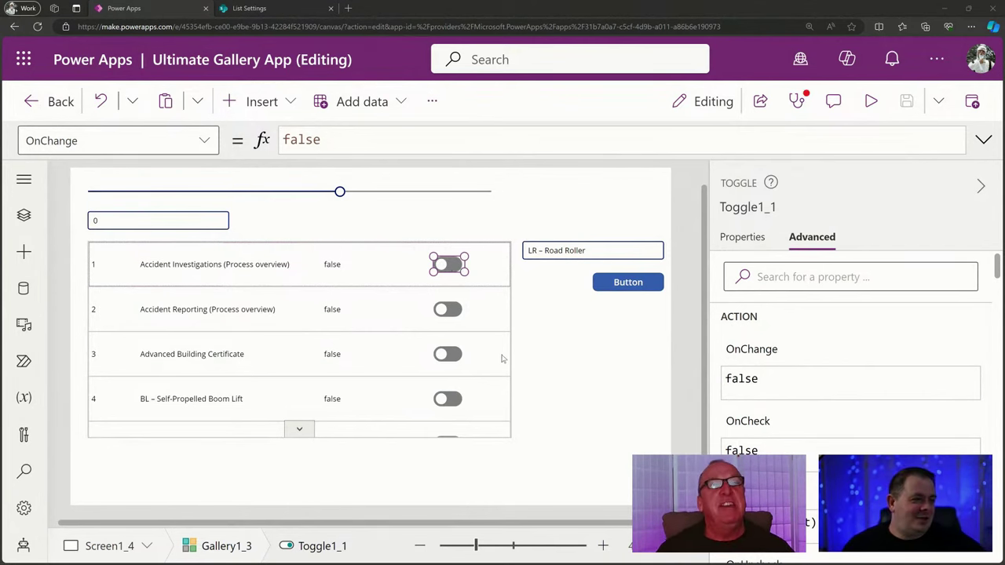
# Inspect row 1's title and selected-state label formulas, including Select(Parent), then select Gallery1_3 for its OnSelect.
pyautogui.click(335, 266)
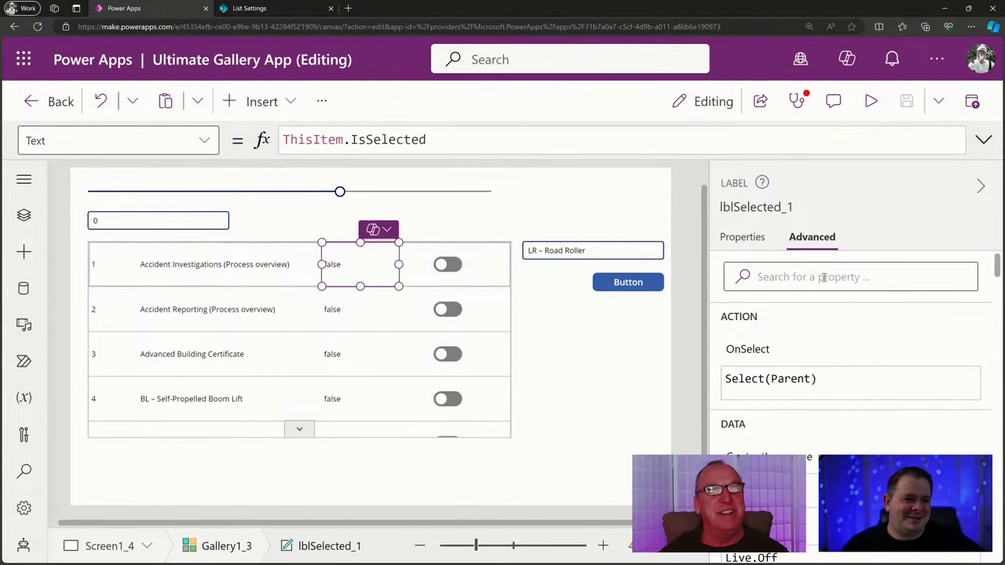
pyautogui.click(272, 266)
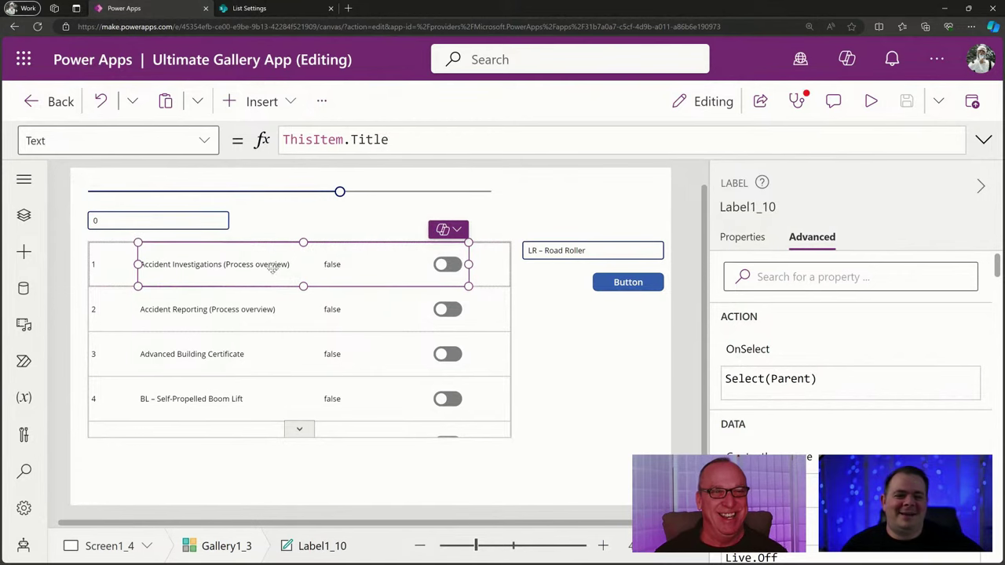
pyautogui.click(531, 313)
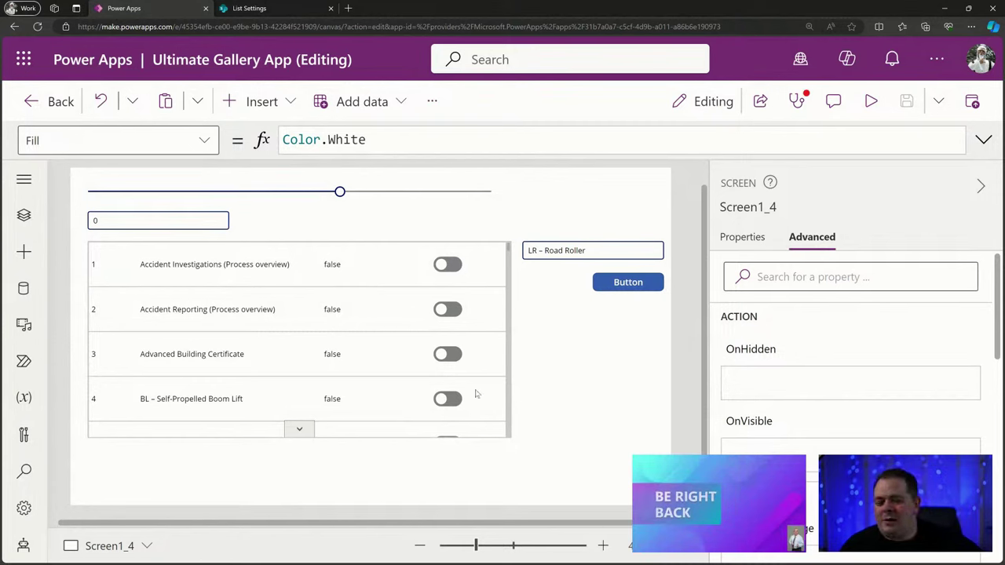
pyautogui.click(337, 267)
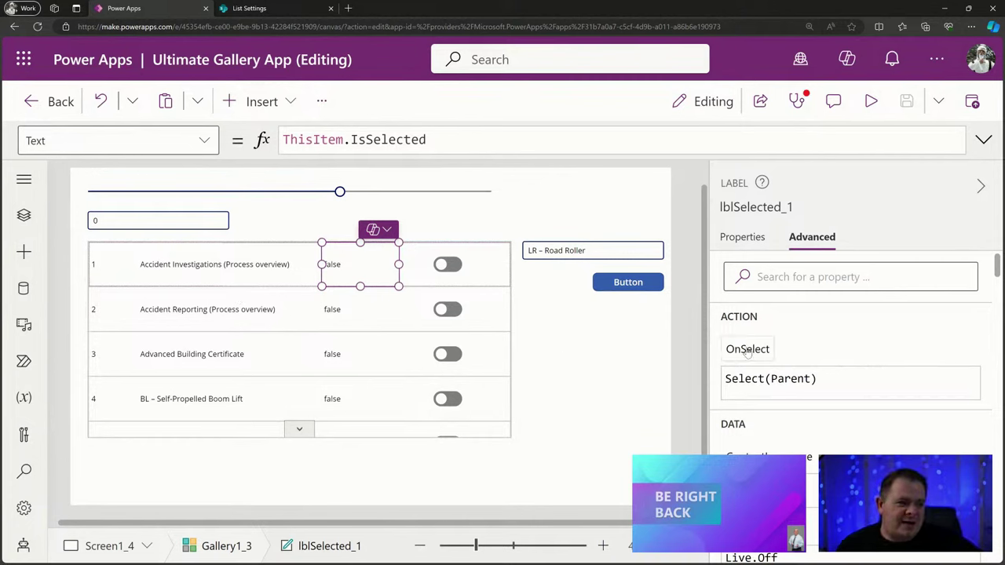
pyautogui.click(746, 350)
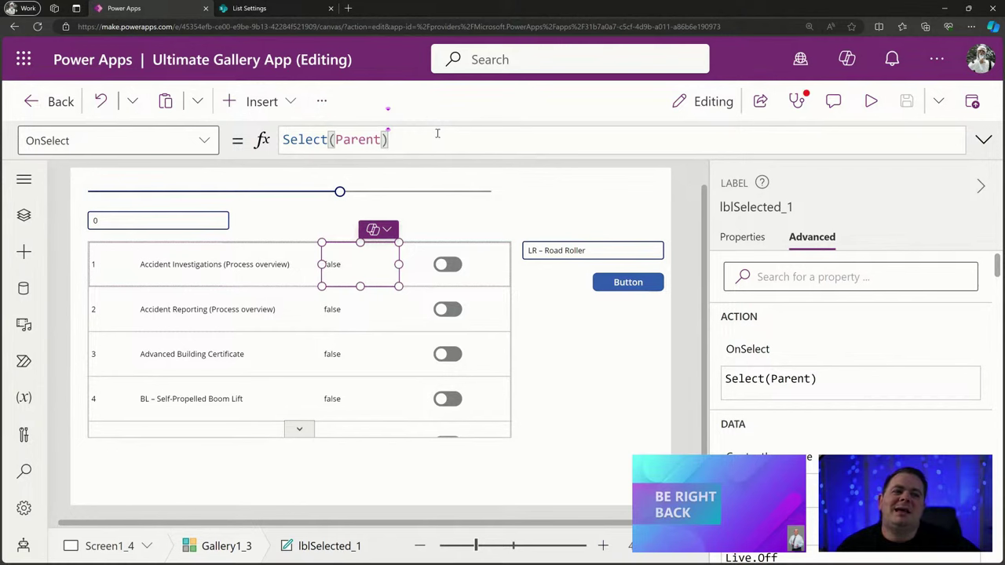
pyautogui.moveTo(438, 133); pyautogui.dragTo(276, 135)
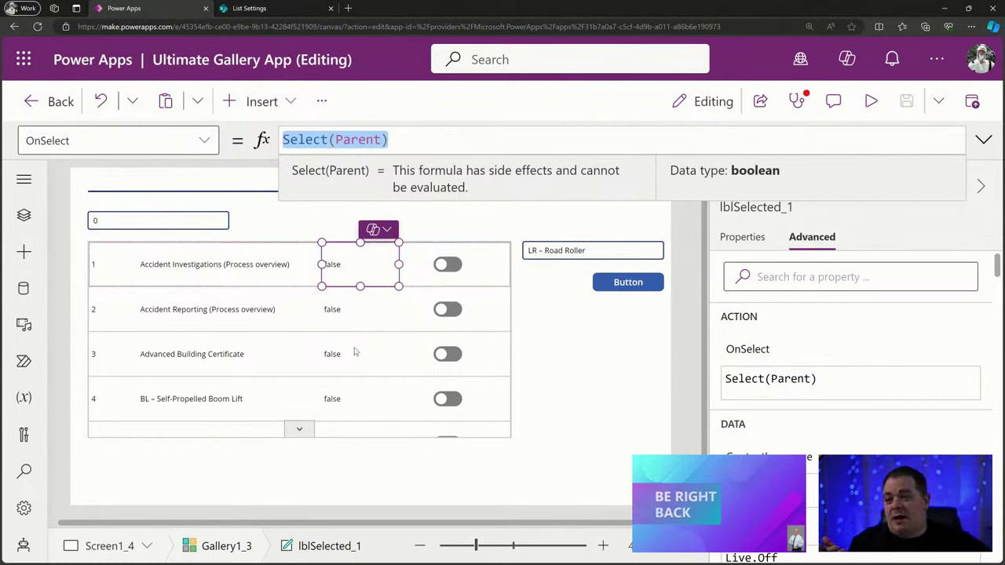
pyautogui.click(354, 351)
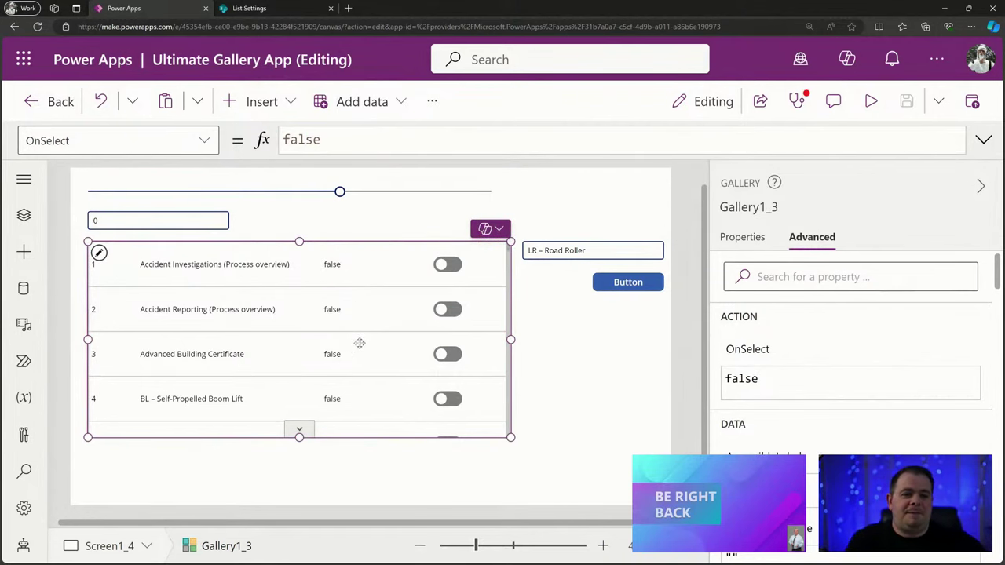
# Replace Gallery1_3's OnSelect value false with Notify(ThisItem.Title), using Title instead of ID.
pyautogui.doubleClick(287, 139)
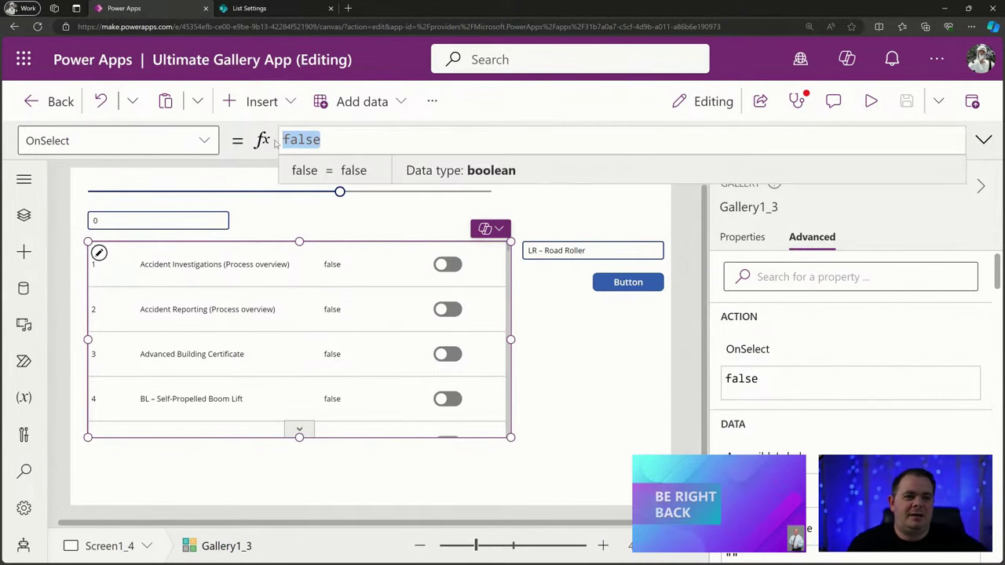
pyautogui.write('Notif')
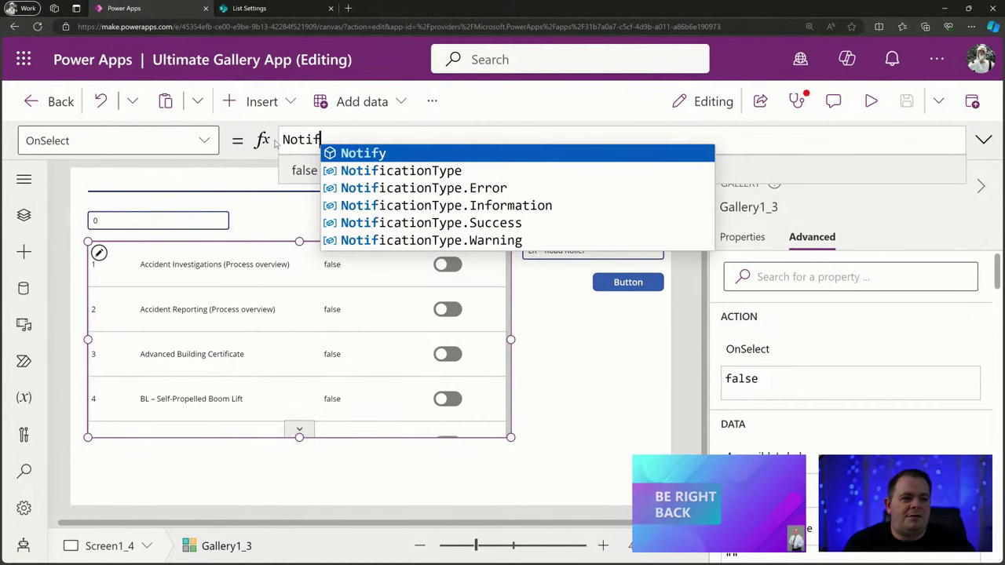
pyautogui.write('y(')
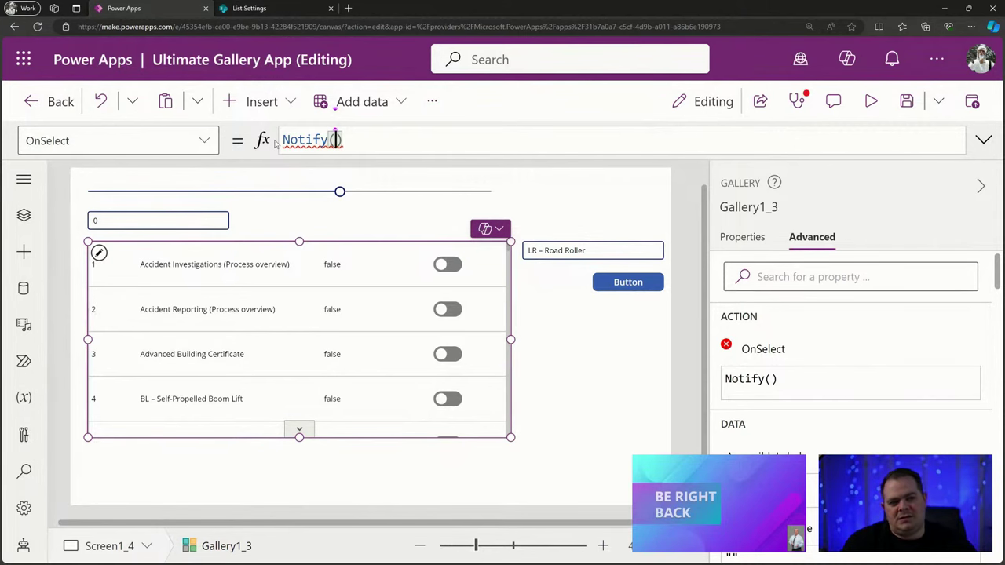
pyautogui.write('ThisItem.')
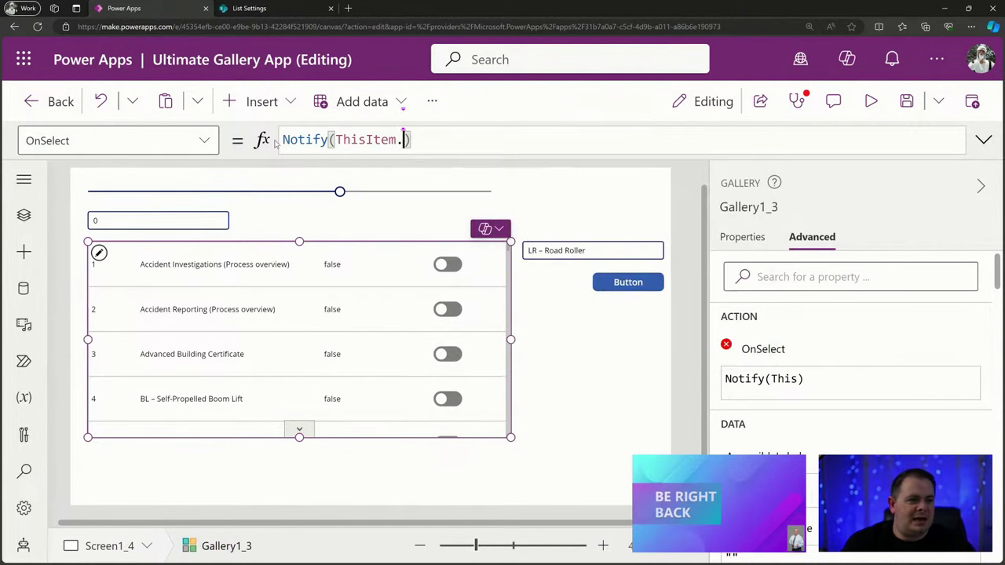
pyautogui.write('ID')
pyautogui.press('BackSpace')
pyautogui.press('BackSpace')
pyautogui.write('T')
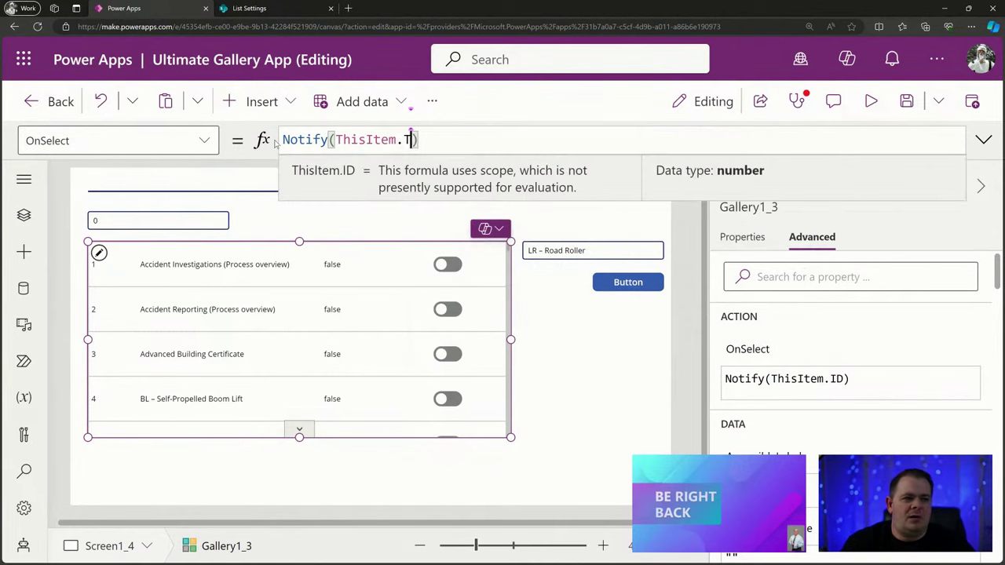
pyautogui.write('itle')
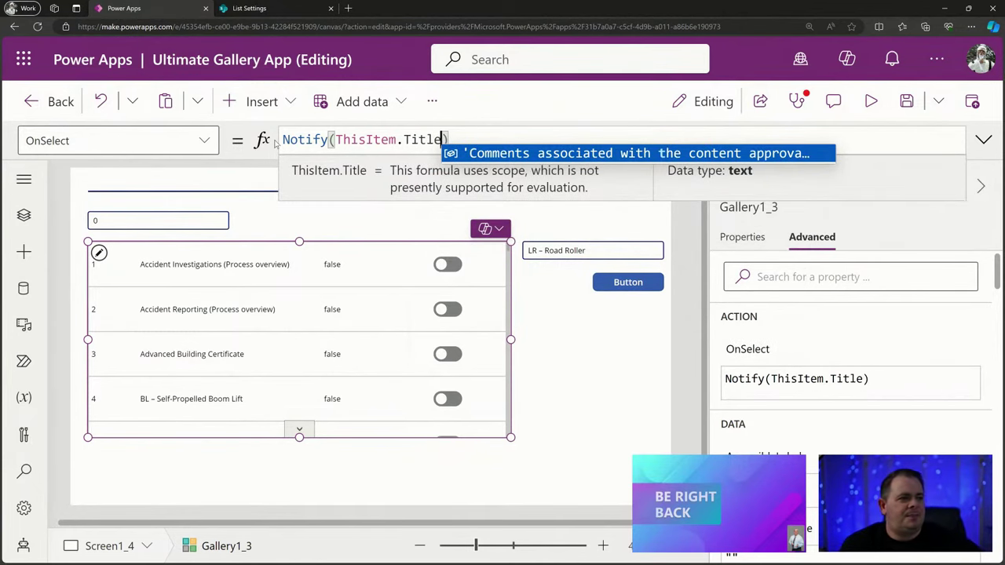
pyautogui.doubleClick(306, 139)
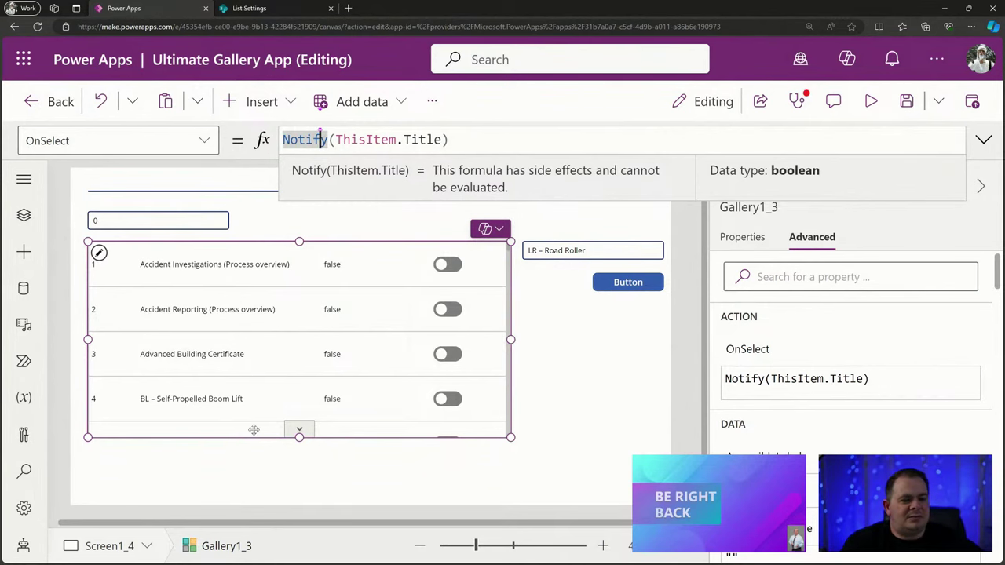
# Preview the app, click the Advanced Building Certificate row, and reset the slider to 0.
pyautogui.click(871, 101)
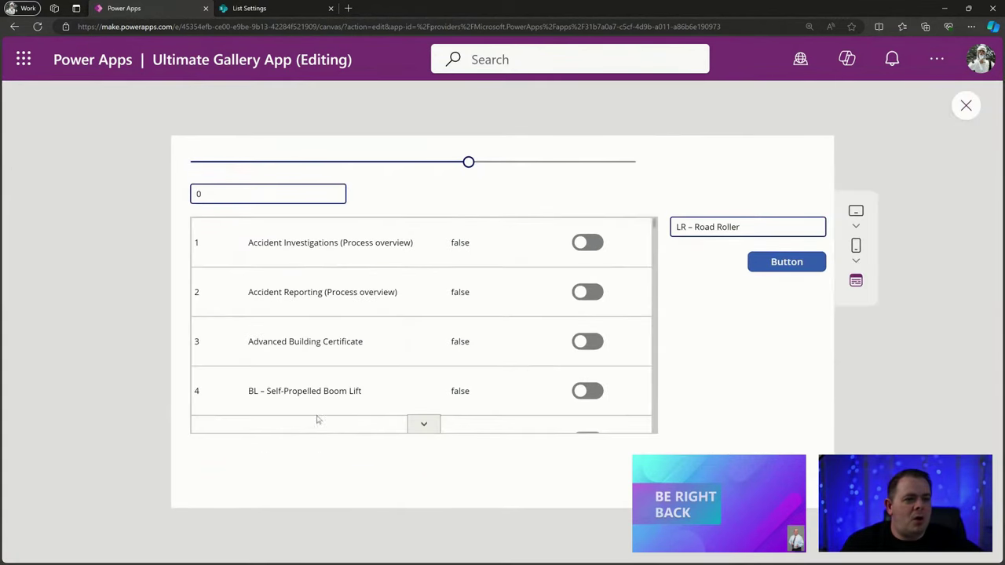
pyautogui.click(342, 346)
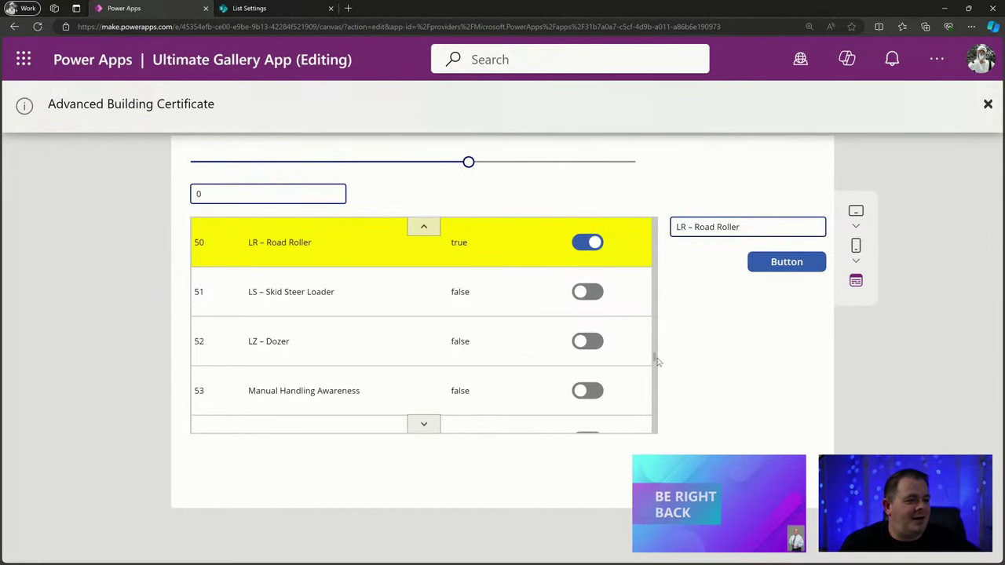
pyautogui.moveTo(469, 161); pyautogui.dragTo(113, 161)
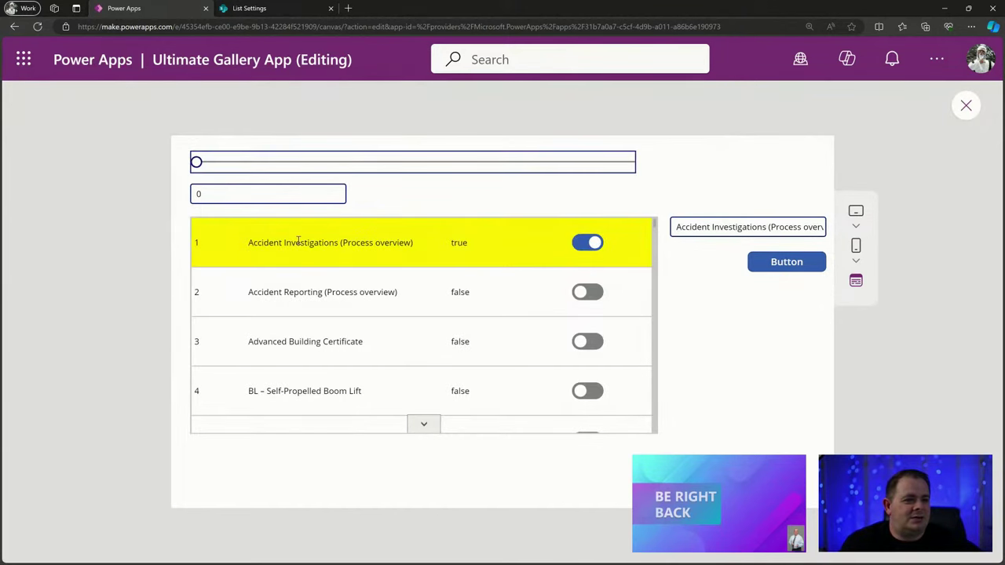
# Click the first, Accident Reporting and Advanced Building Certificate rows for notifications, then dismiss one and exit preview.
pyautogui.click(371, 246)
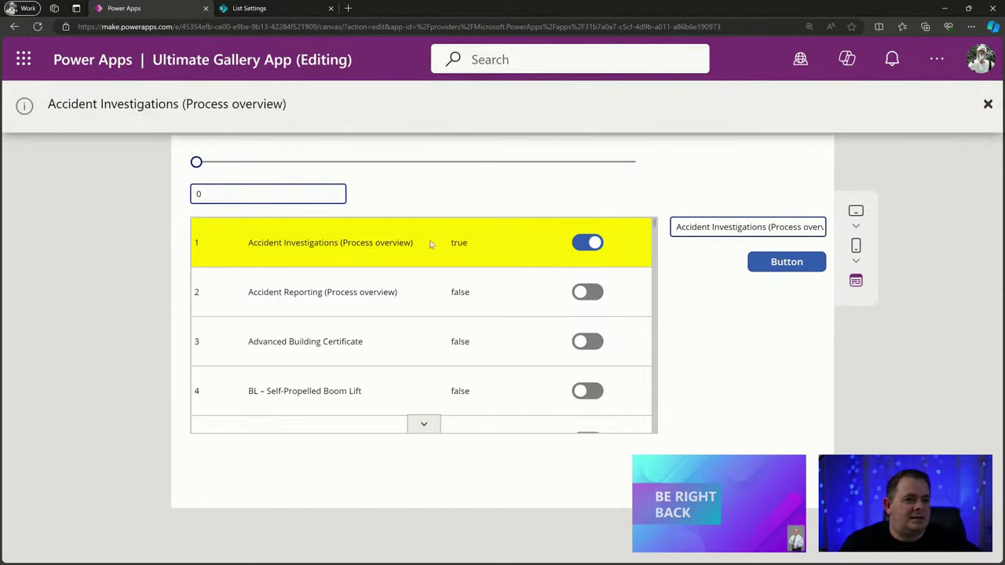
pyautogui.click(317, 292)
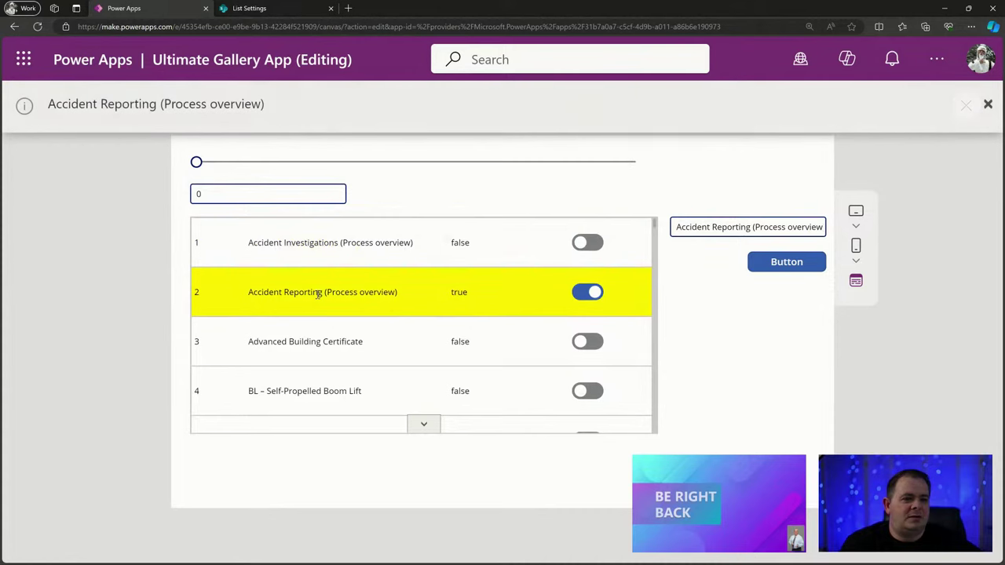
pyautogui.click(313, 343)
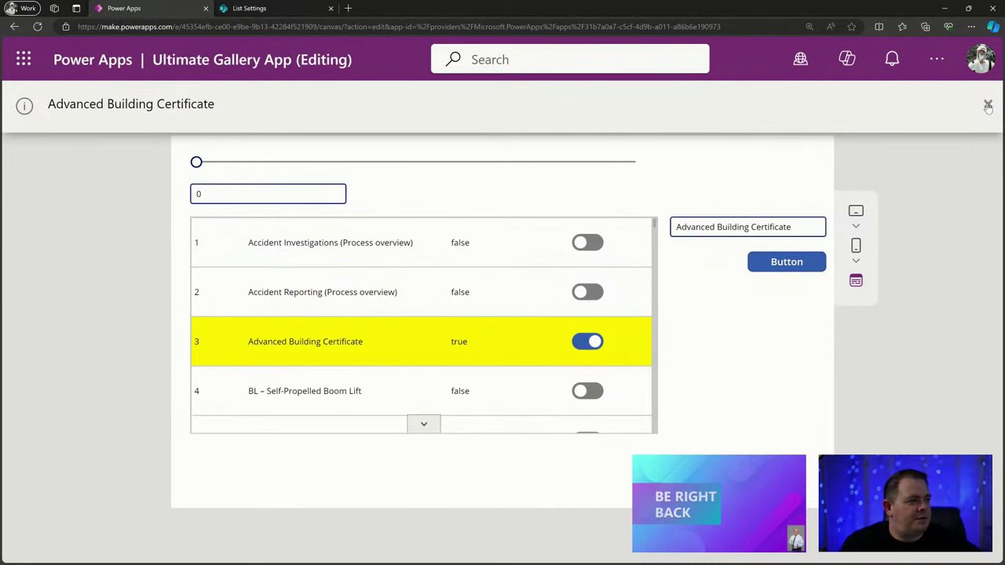
pyautogui.click(988, 105)
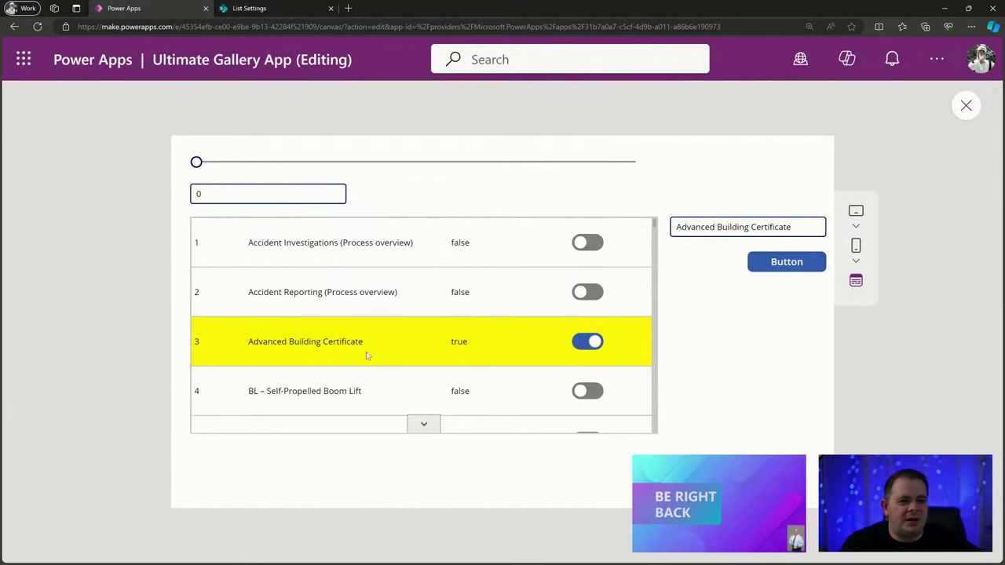
pyautogui.click(966, 107)
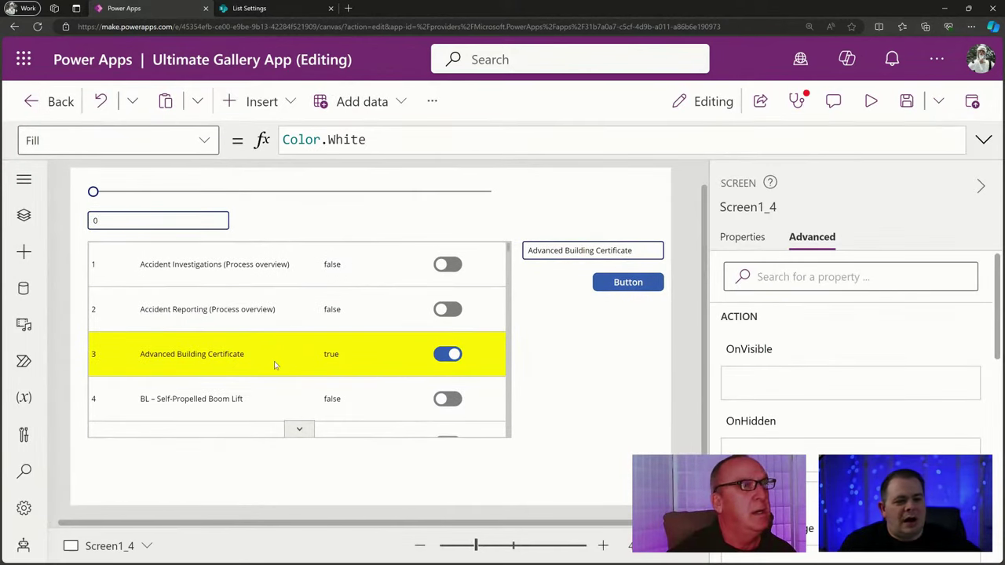
# Review the gallery's Notify(ThisItem.Title) formula, then narrow row 1's title label.
pyautogui.click(260, 276)
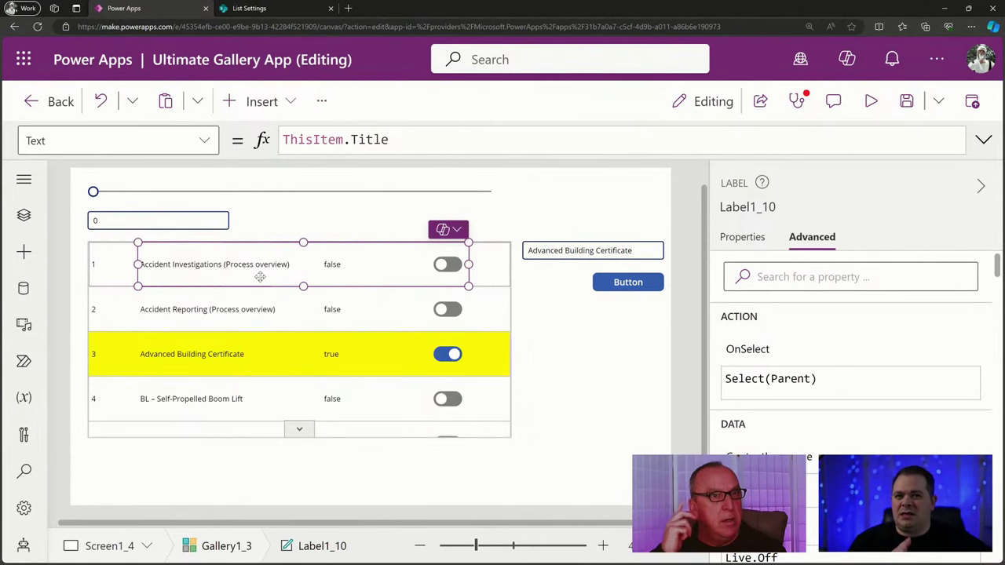
pyautogui.click(291, 330)
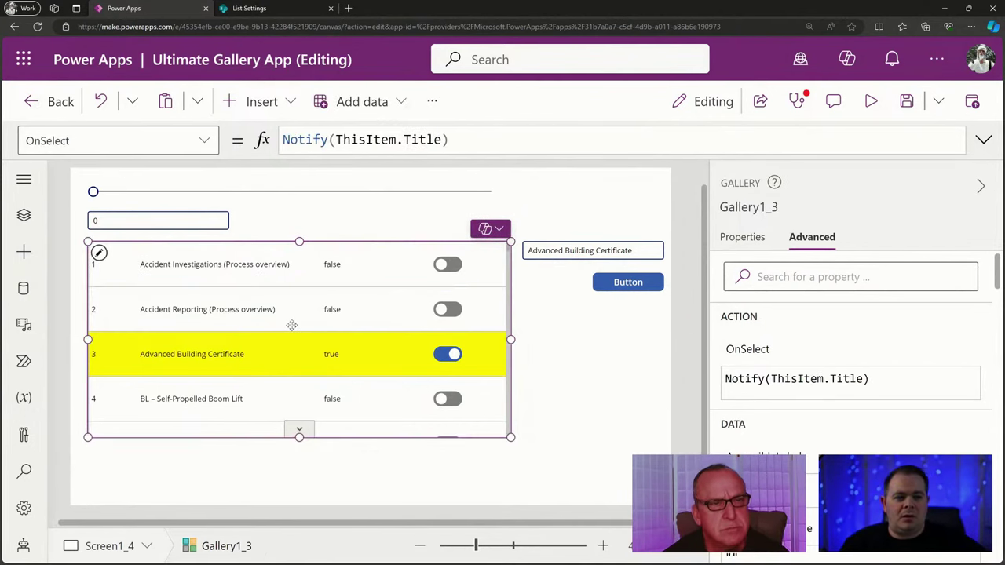
pyautogui.tripleClick(464, 139)
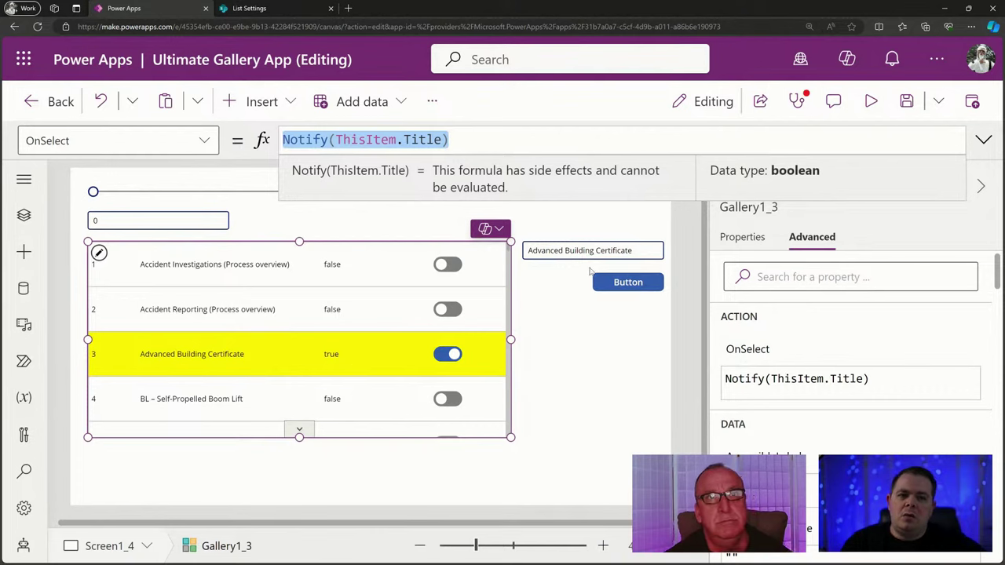
pyautogui.click(224, 265)
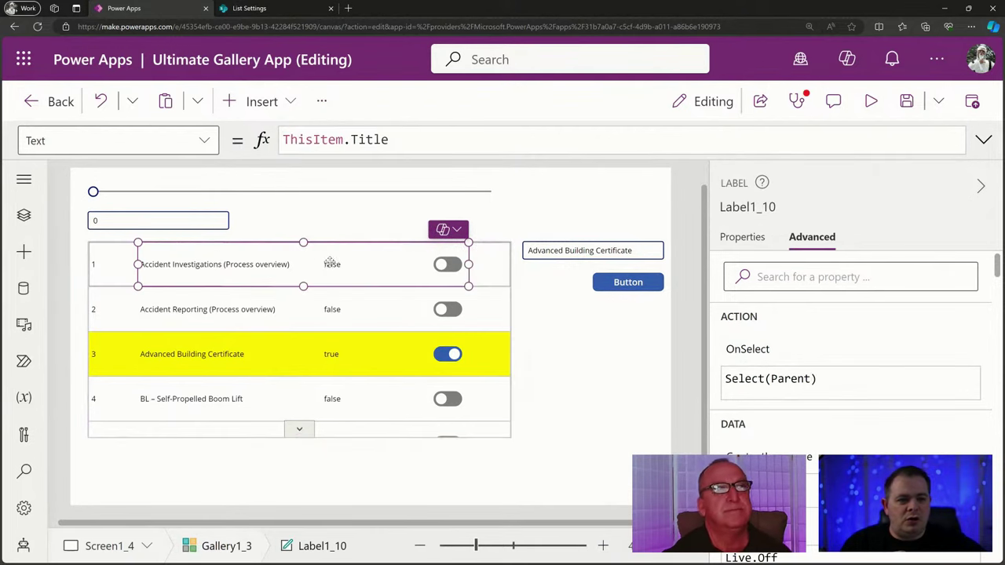
pyautogui.moveTo(469, 264); pyautogui.dragTo(320, 267)
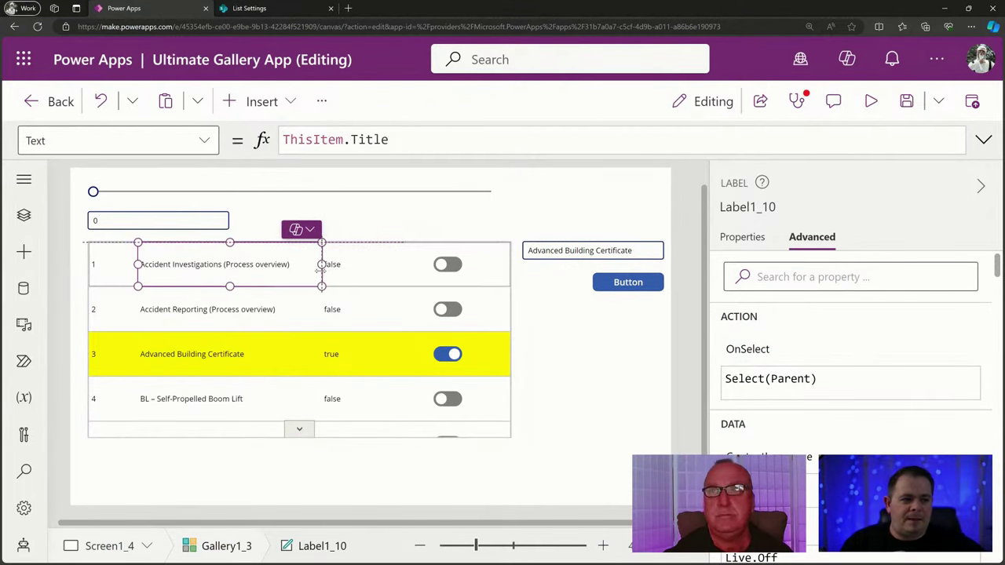
# Delete Select(Parent) from the true/false label's OnSelect formula.
pyautogui.click(361, 267)
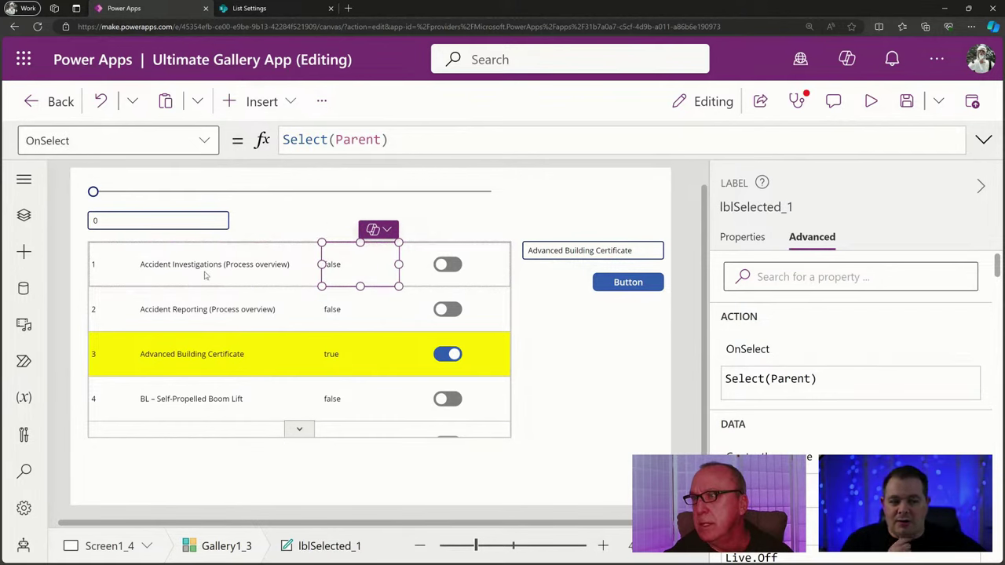
pyautogui.moveTo(425, 139); pyautogui.dragTo(258, 139)
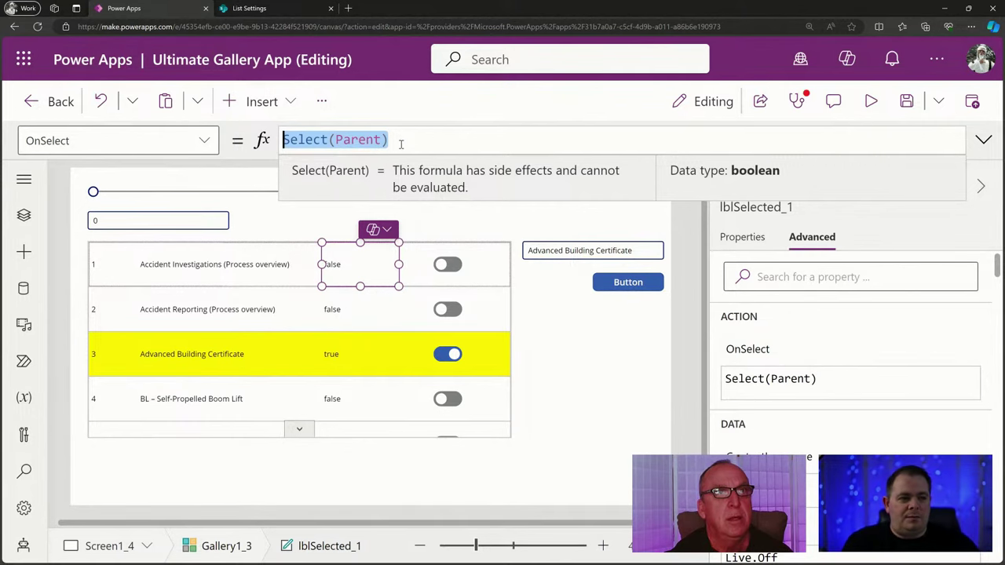
pyautogui.press('BackSpace')
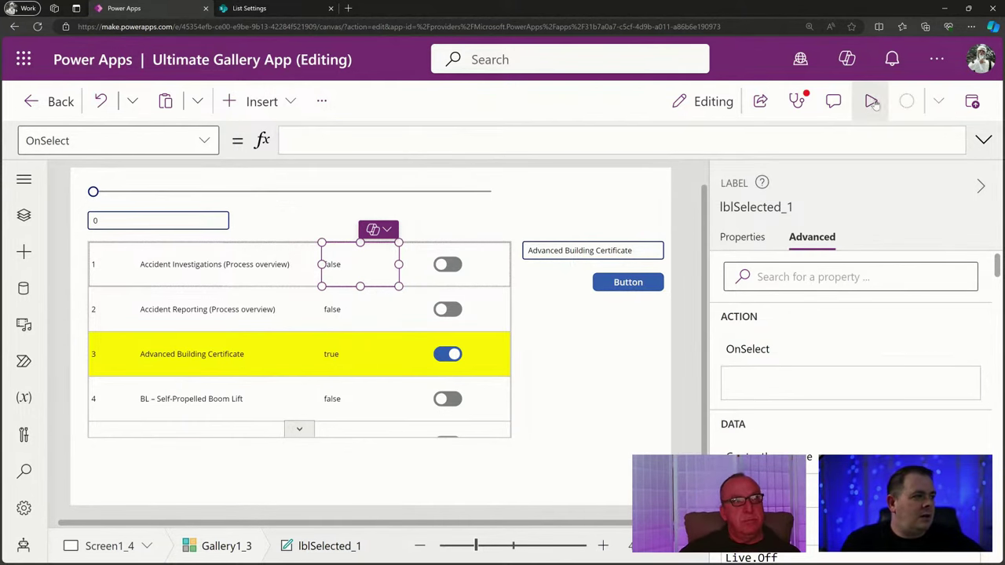
# In preview, select Accident Investigations, Accident Reporting and Advanced Building Certificate rows, trigger its title notification, then exit.
pyautogui.click(872, 102)
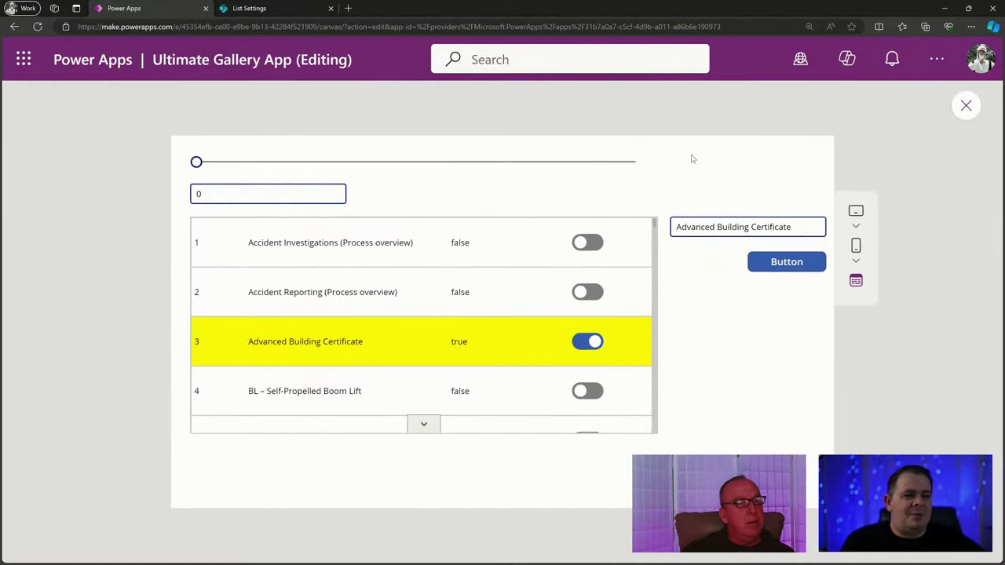
pyautogui.click(465, 244)
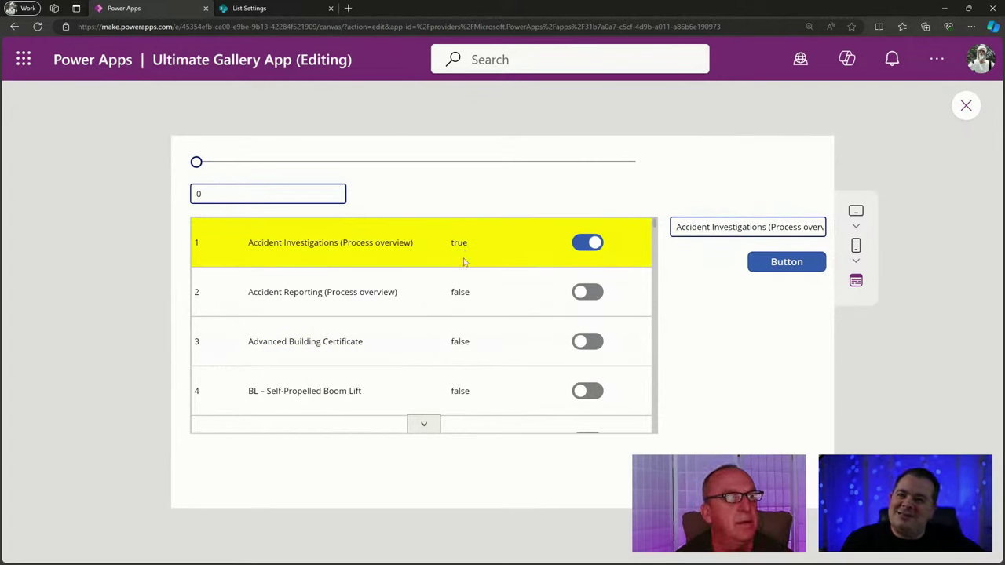
pyautogui.click(476, 310)
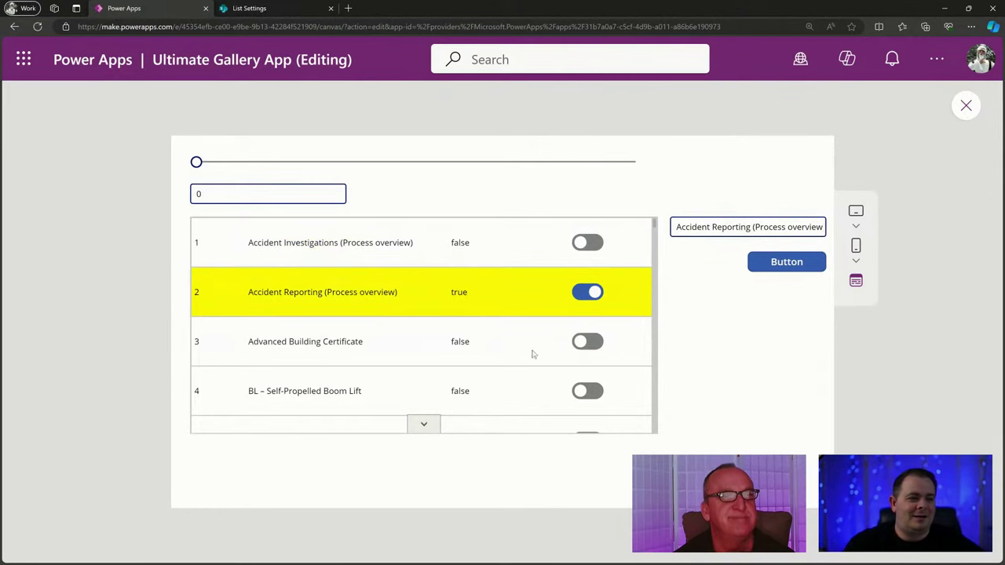
pyautogui.click(481, 345)
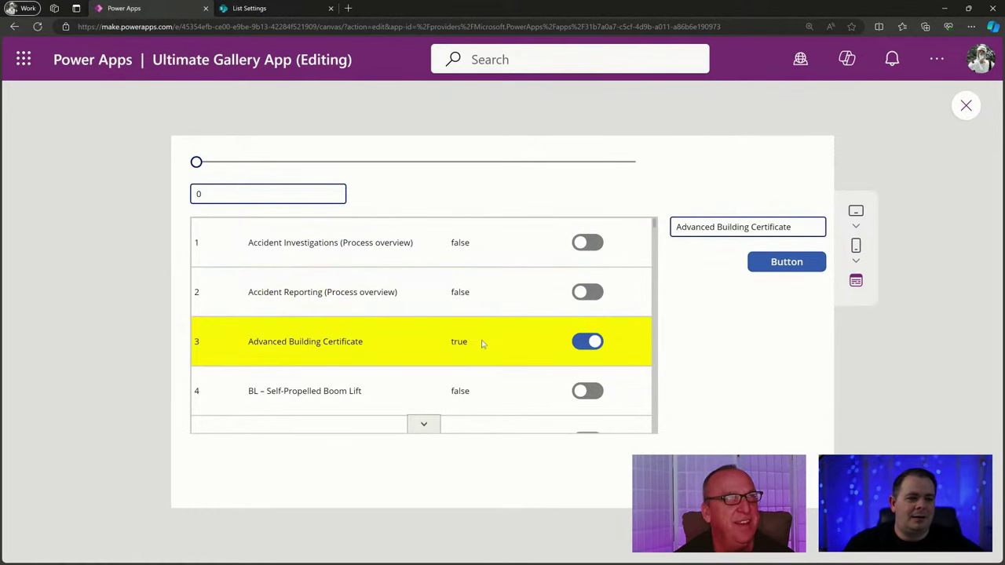
pyautogui.click(296, 339)
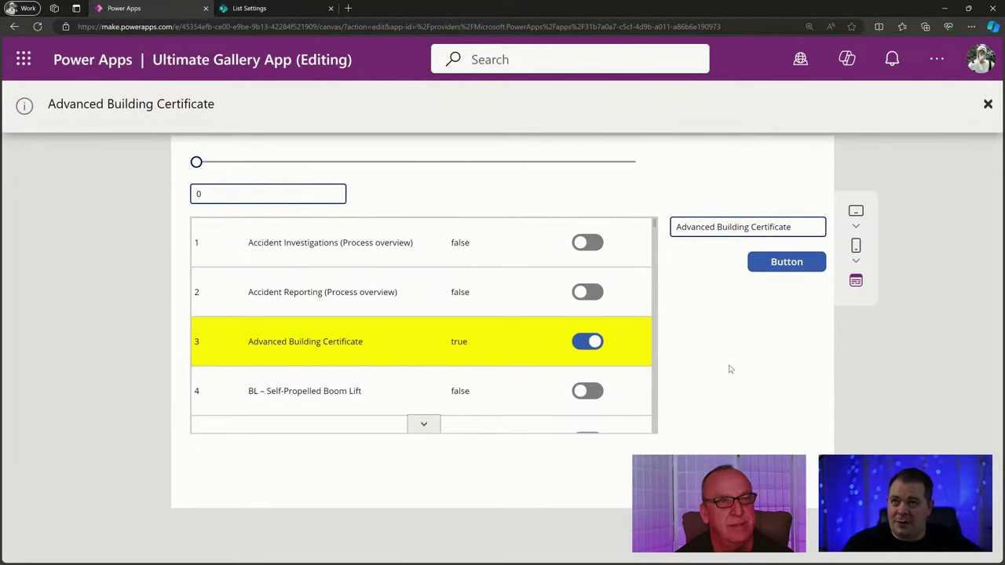
pyautogui.click(988, 105)
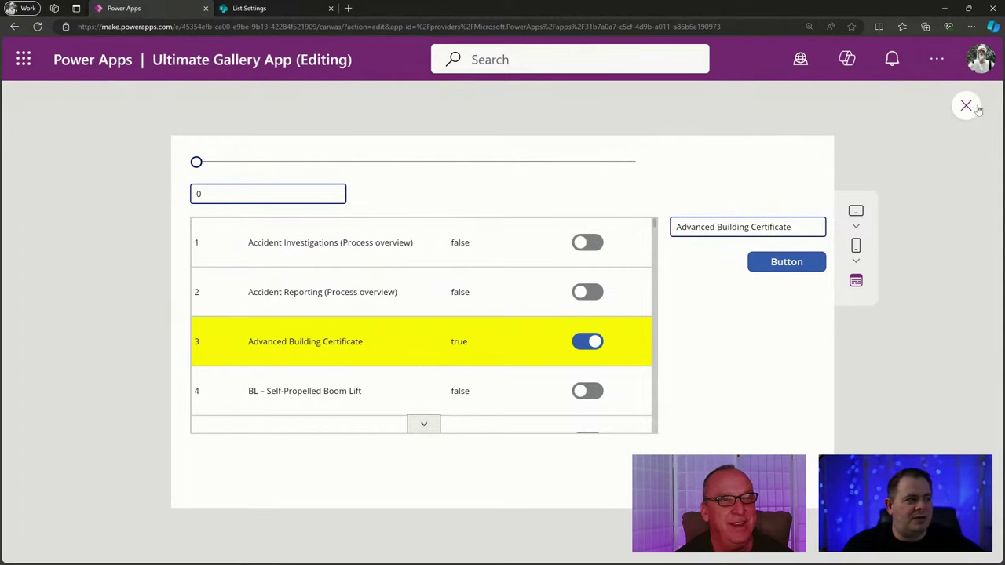
pyautogui.press('Escape')
# Compare the row 1 toggle's Select(Parent) OnSelect with the gallery's Notify(ThisItem.Title).
pyautogui.click(460, 263)
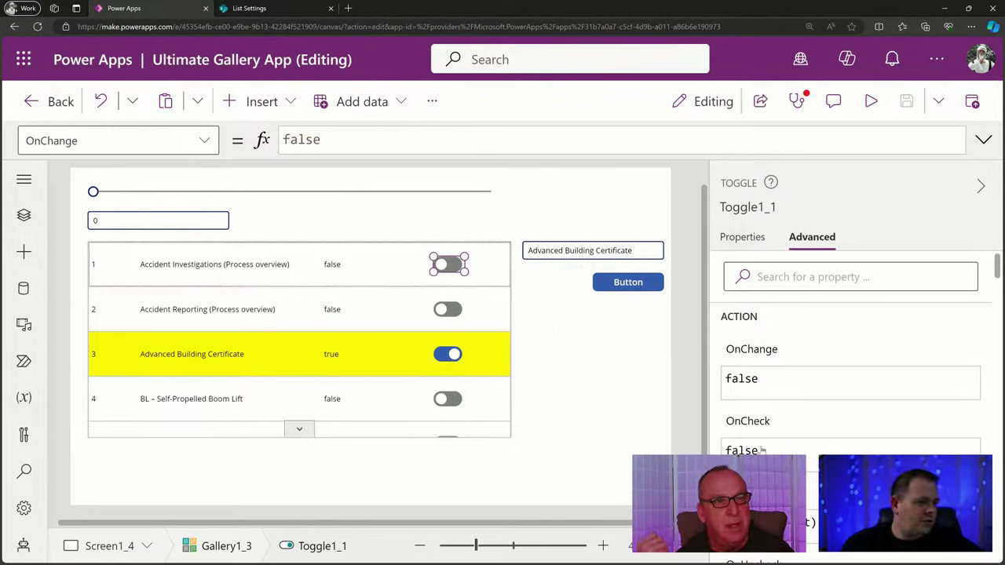
pyautogui.click(754, 522)
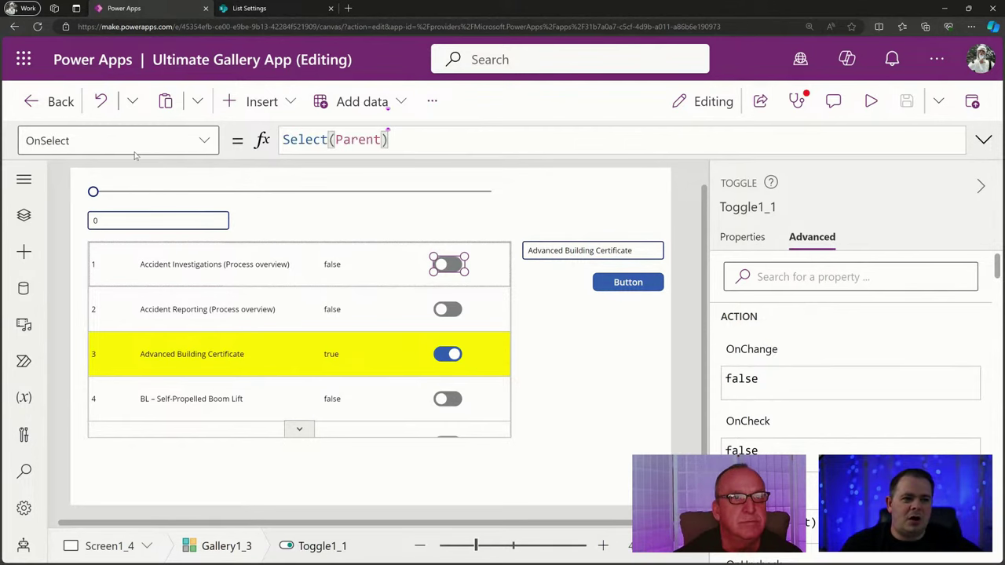
pyautogui.moveTo(404, 140); pyautogui.dragTo(227, 138)
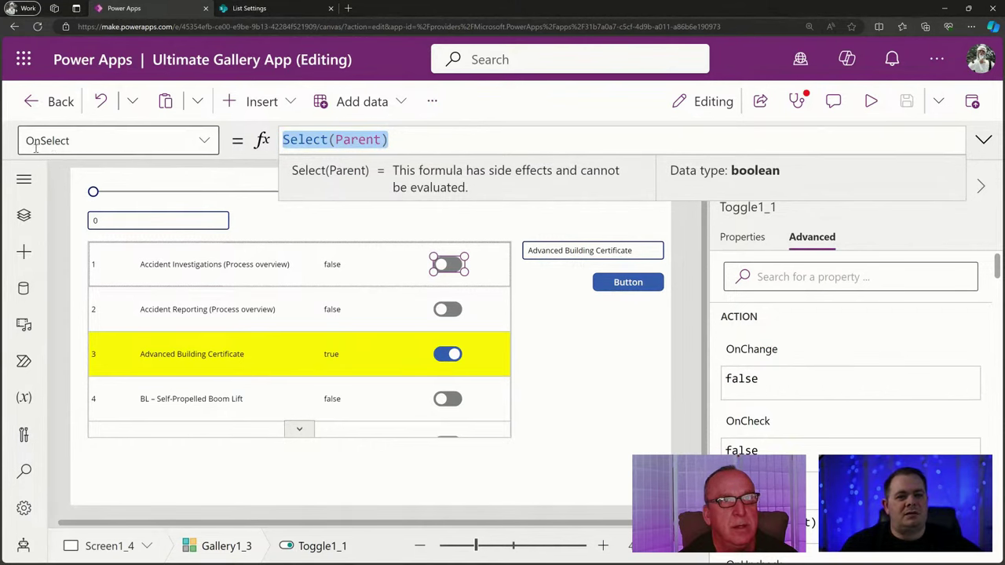
pyautogui.click(291, 365)
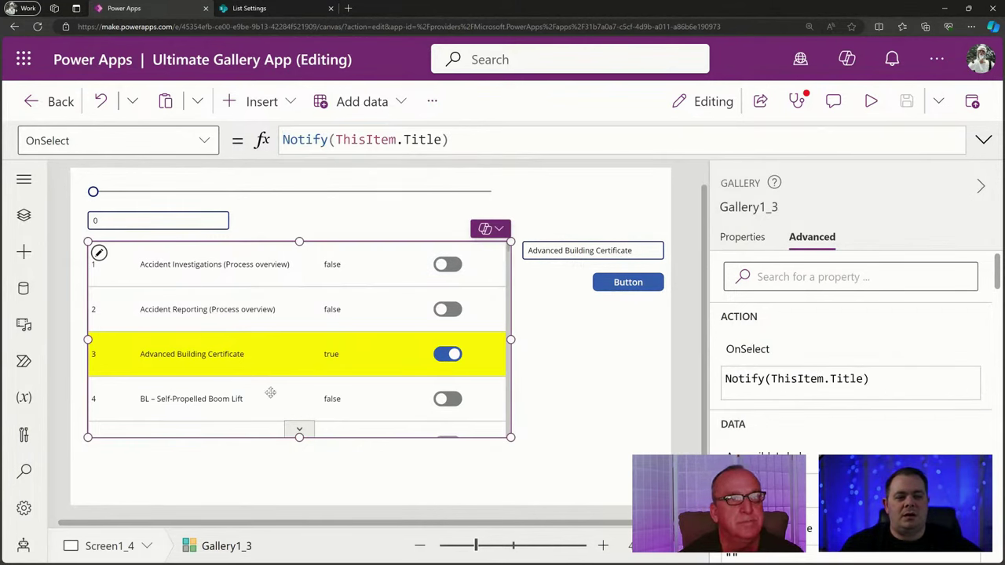
# Check the true/false, title and ID labels, confirming the ID label's OnSelect is Select(Parent).
pyautogui.click(334, 267)
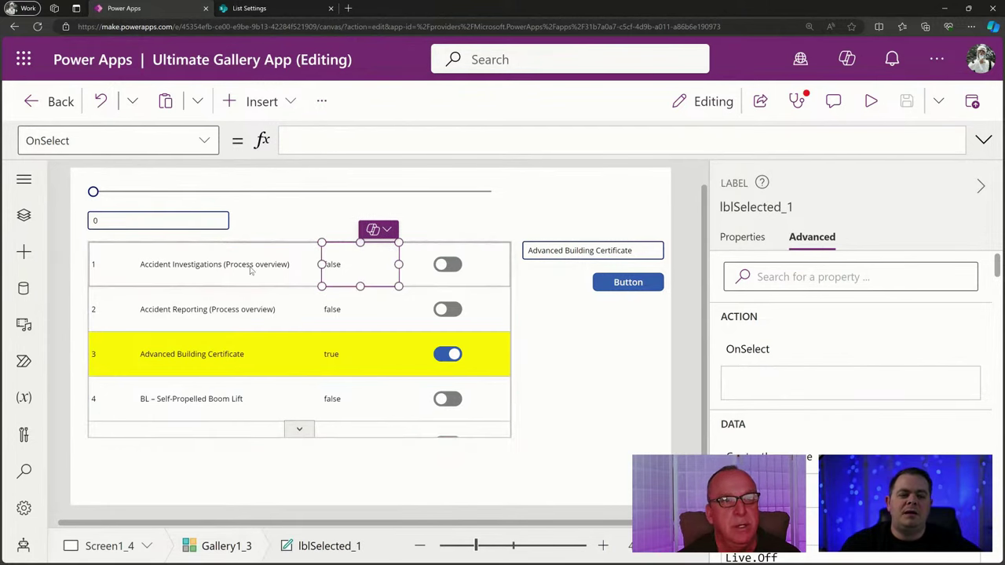
pyautogui.click(239, 271)
pyautogui.click(114, 274)
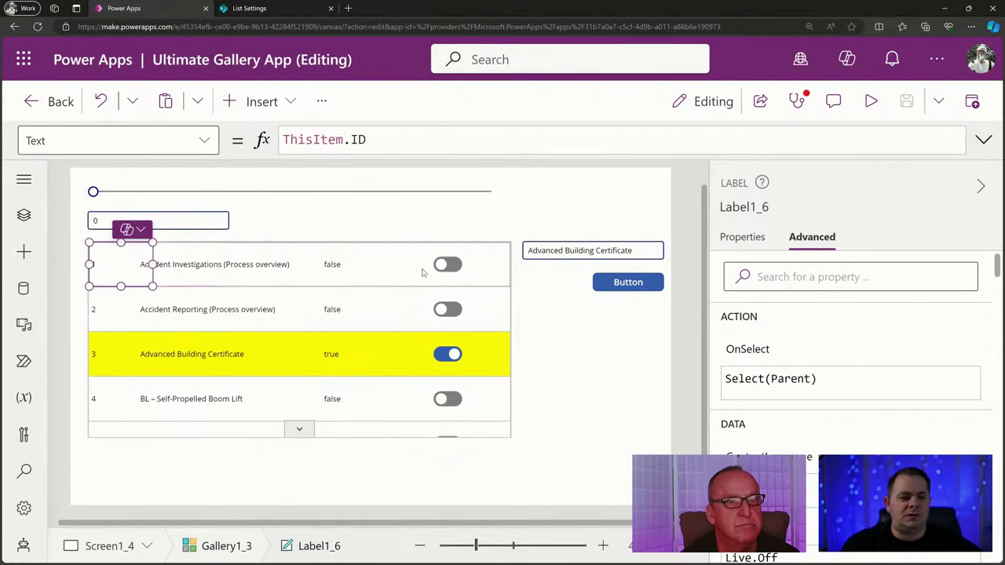
pyautogui.click(741, 358)
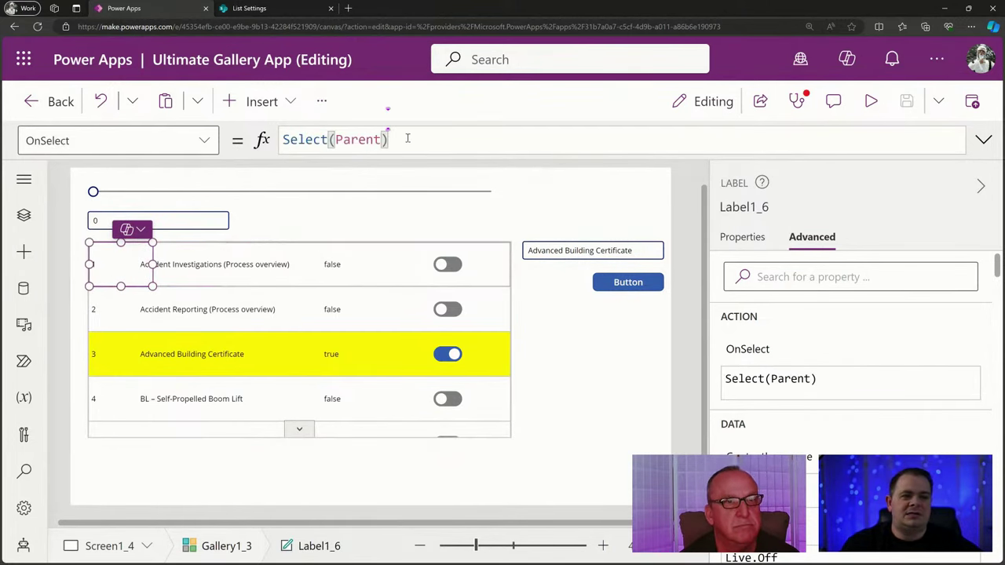
pyautogui.moveTo(389, 140); pyautogui.dragTo(265, 141)
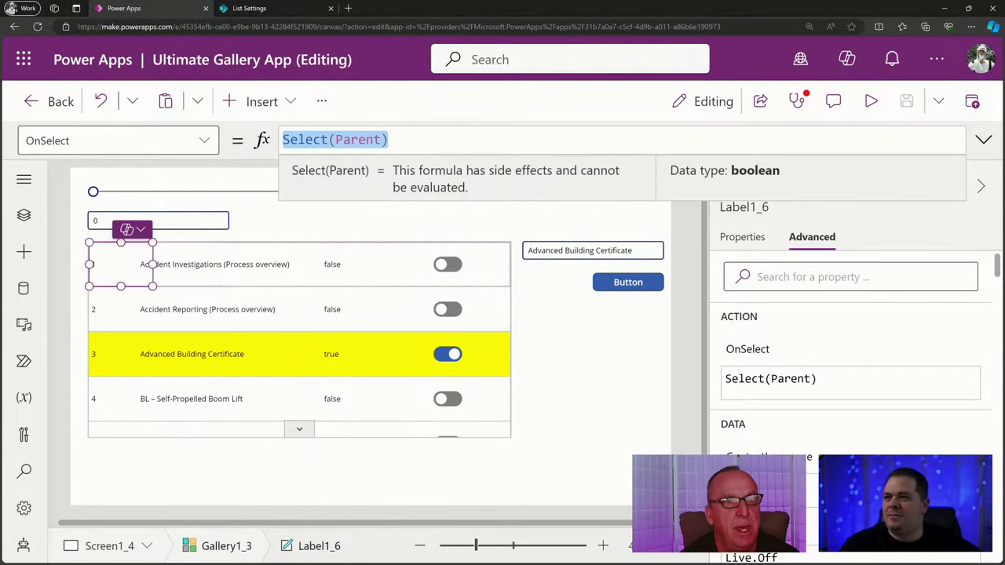
pyautogui.hotkey('alt', 'Tab')
# Maximise the notes and append 'Imperative Code!' after the OnSelect <--- entry in Vital Properties.
pyautogui.doubleClick(487, 130)
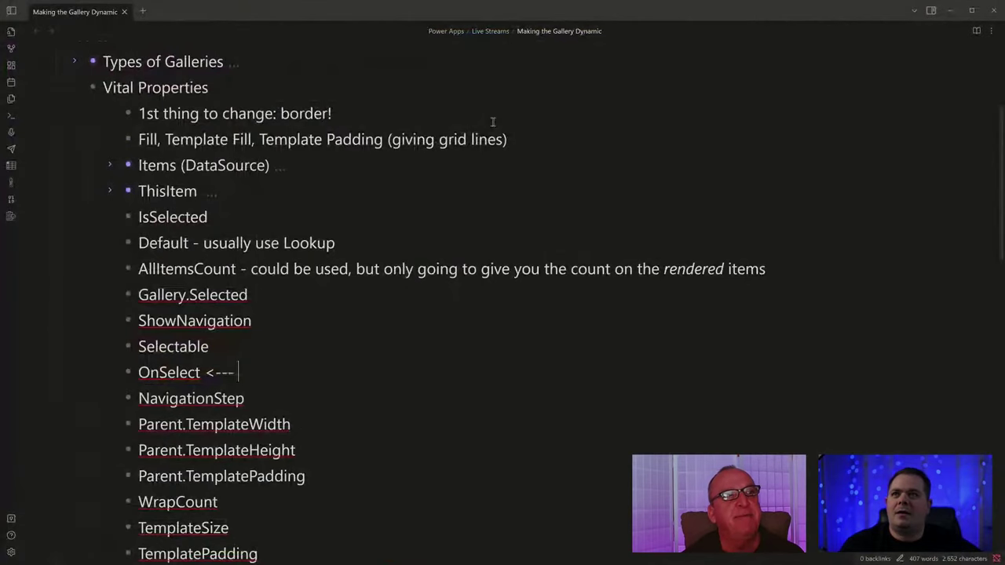
pyautogui.click(355, 329)
pyautogui.click(333, 384)
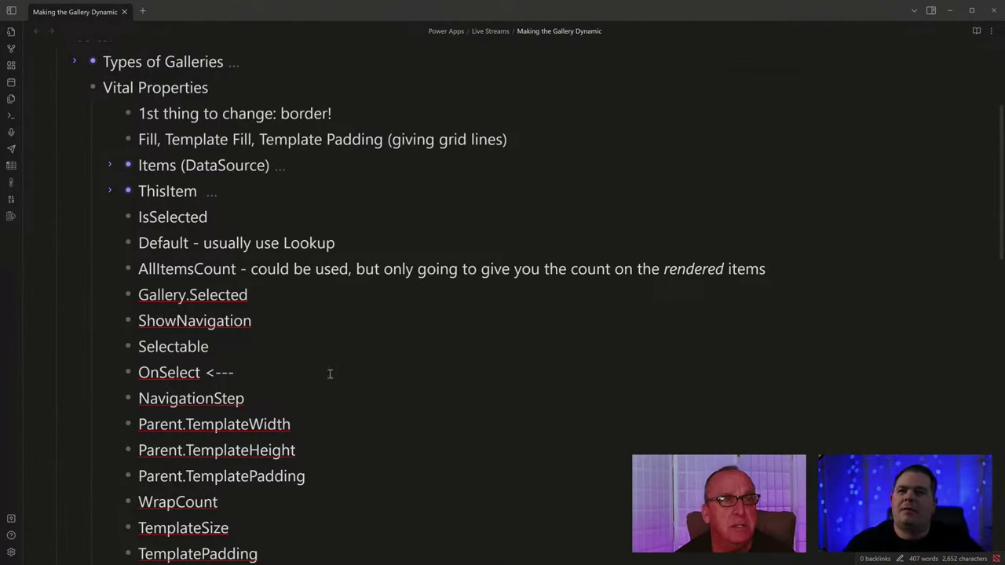
pyautogui.write('Imperat')
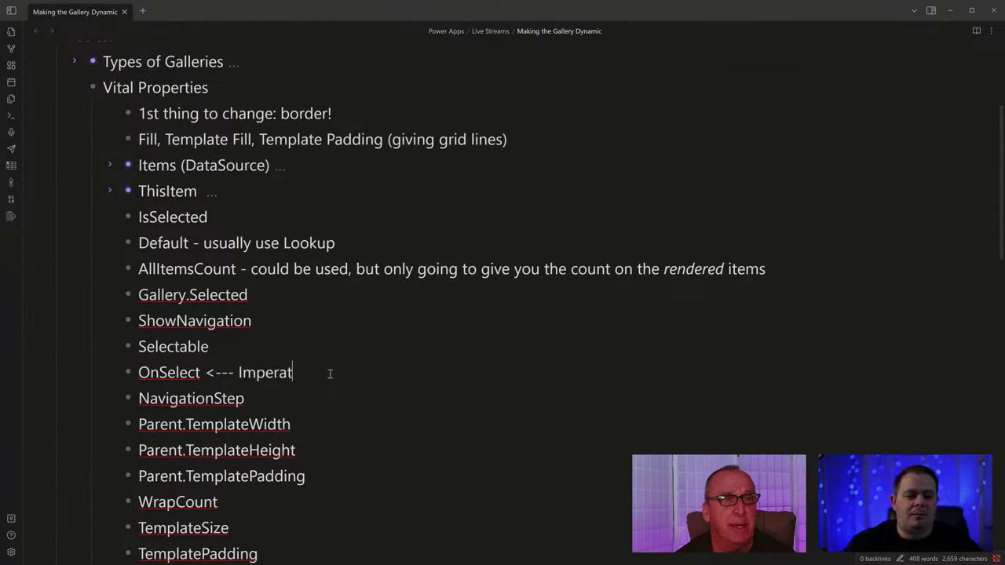
pyautogui.write('ive Code!')
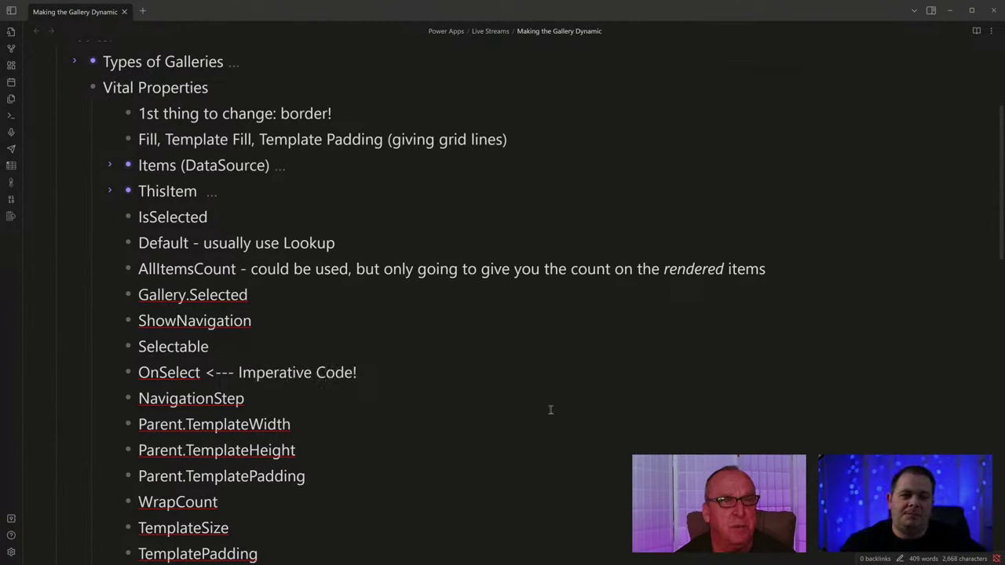
pyautogui.scroll(-3, 550, 409)
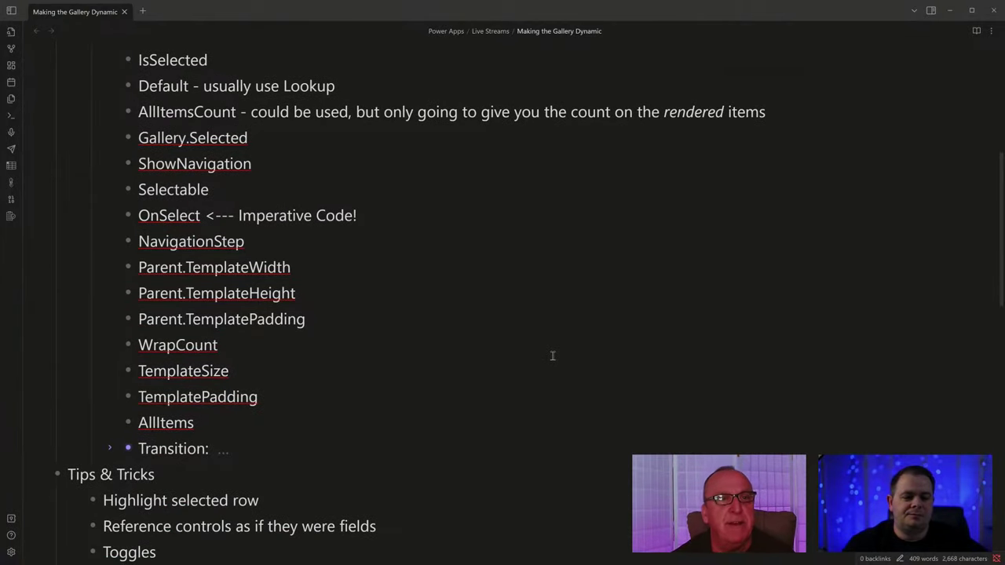
pyautogui.scroll(-2, 553, 355)
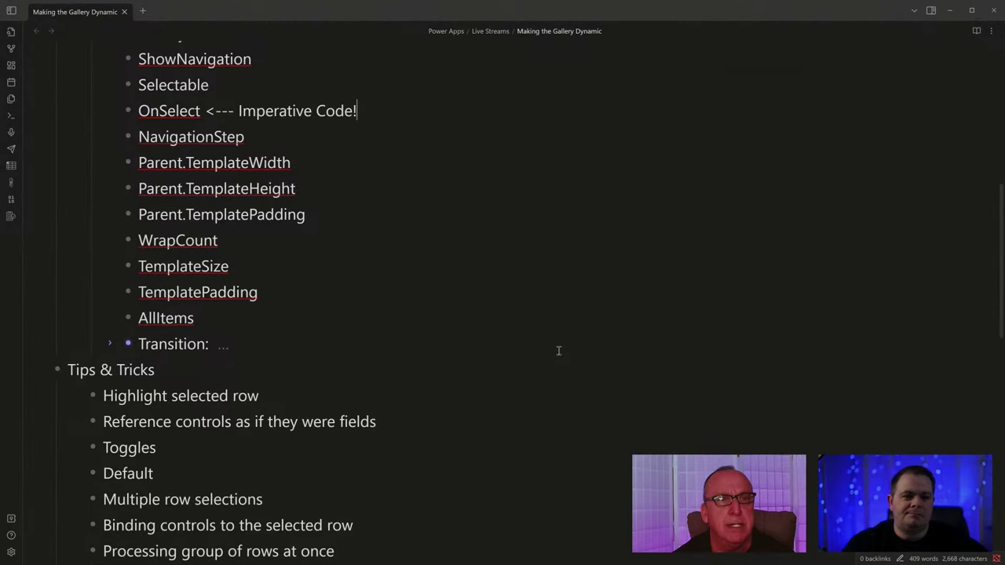
pyautogui.click(254, 474)
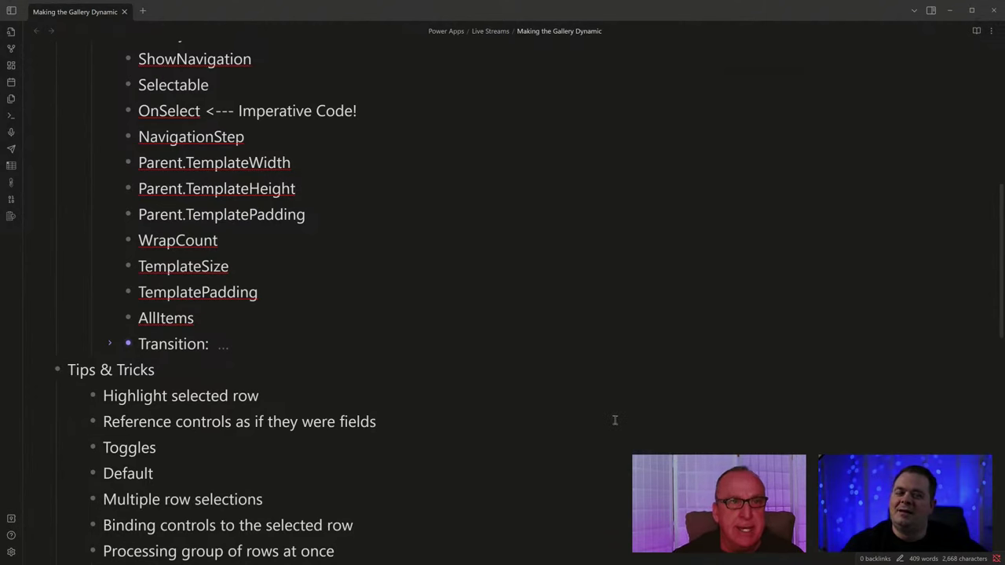
pyautogui.scroll(2, 495, 404)
pyautogui.scroll(9, 495, 404)
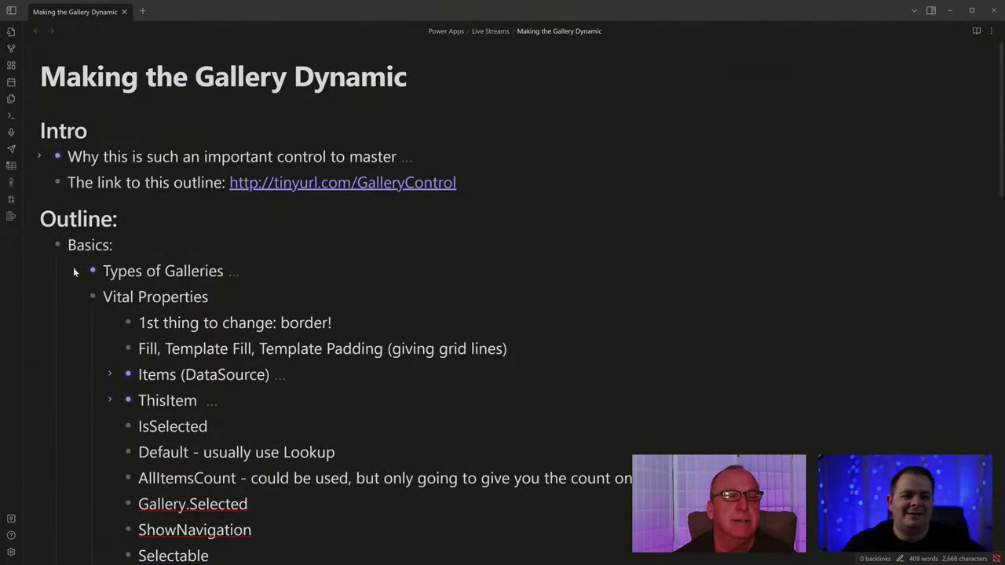
# Collapse the Vital Properties and Types of Galleries sections in the outline.
pyautogui.click(73, 271)
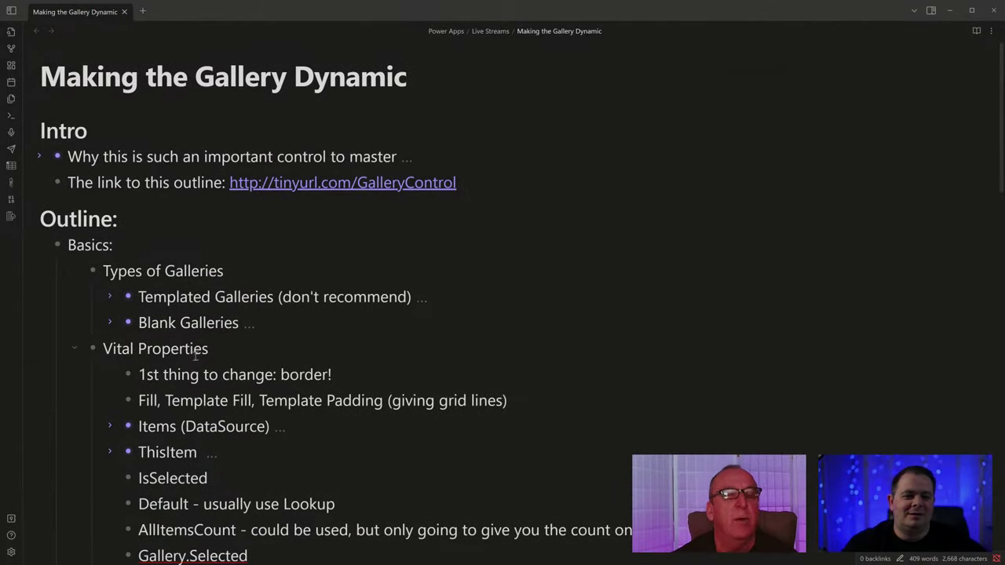
pyautogui.scroll(-2, 195, 357)
pyautogui.click(77, 245)
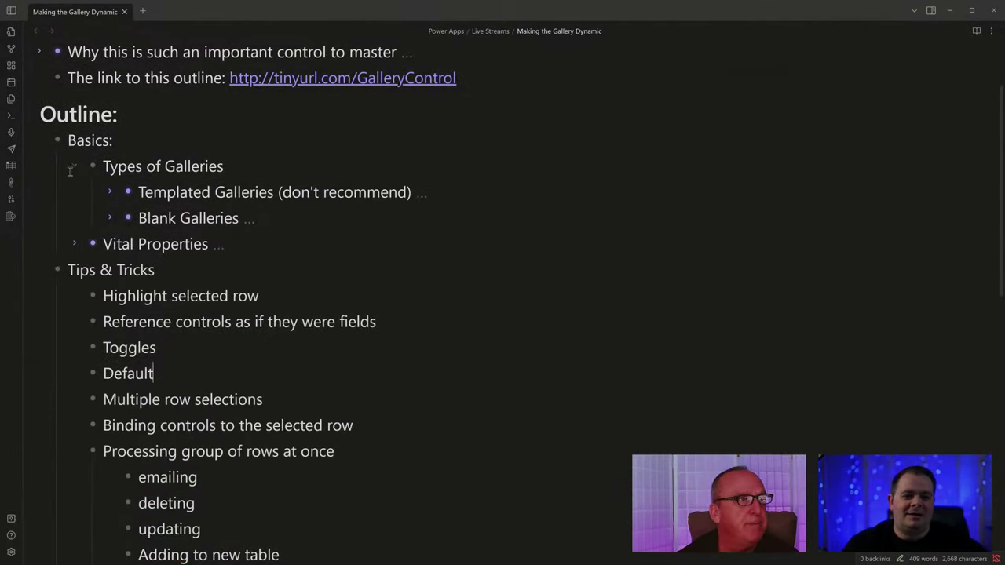
pyautogui.click(73, 162)
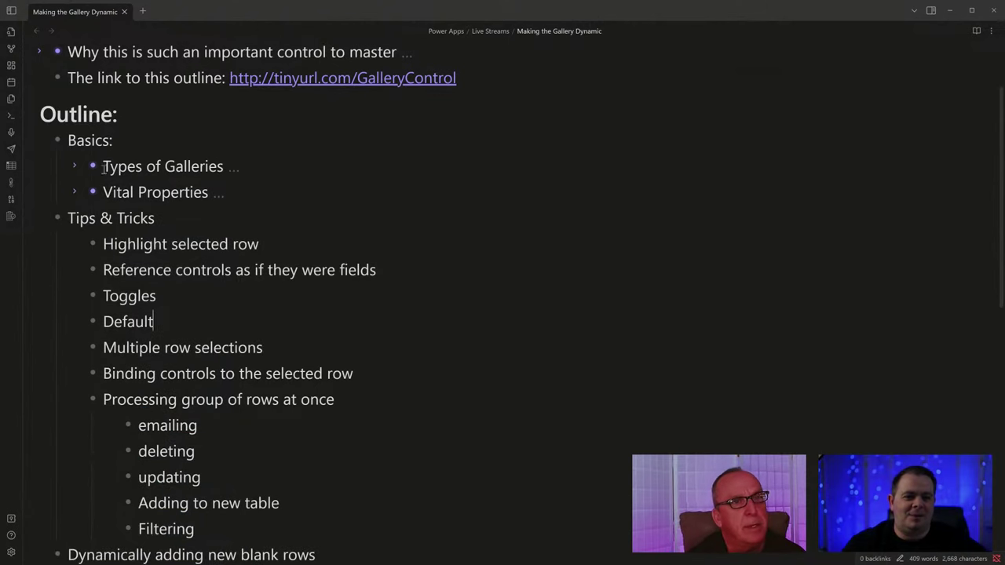
# Highlight the Highlight selected row, Toggles and Multiple row selections items while discussing them.
pyautogui.moveTo(259, 245); pyautogui.dragTo(103, 247)
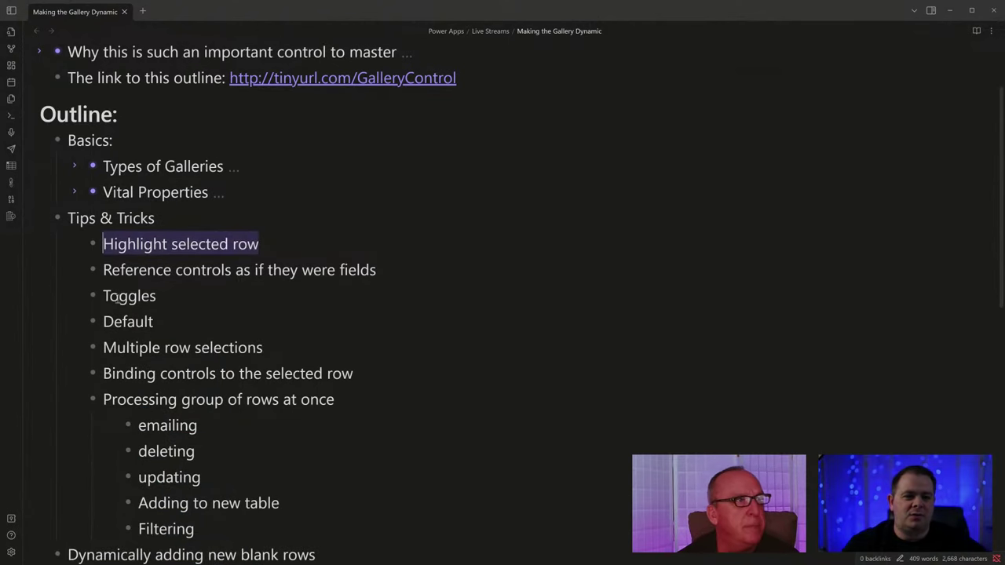
pyautogui.moveTo(120, 299); pyautogui.dragTo(163, 302)
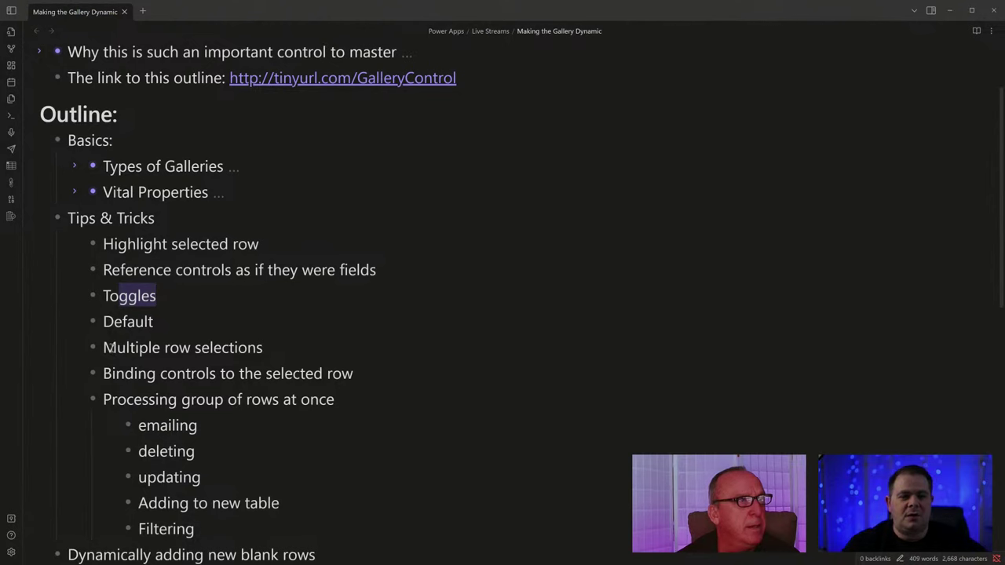
pyautogui.moveTo(111, 349); pyautogui.dragTo(286, 355)
pyautogui.click(286, 355)
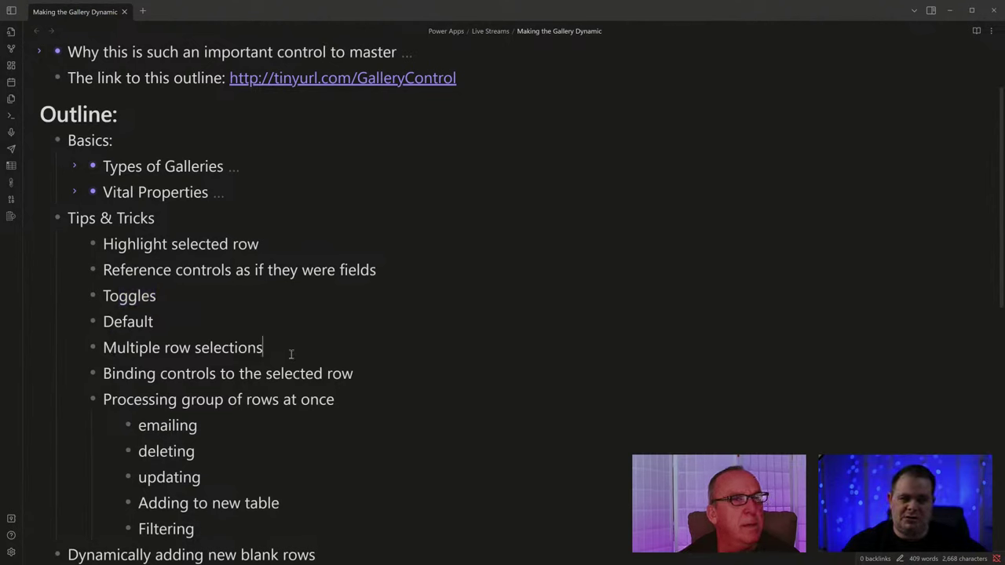
pyautogui.click(103, 347)
pyautogui.moveTo(103, 347); pyautogui.dragTo(290, 352)
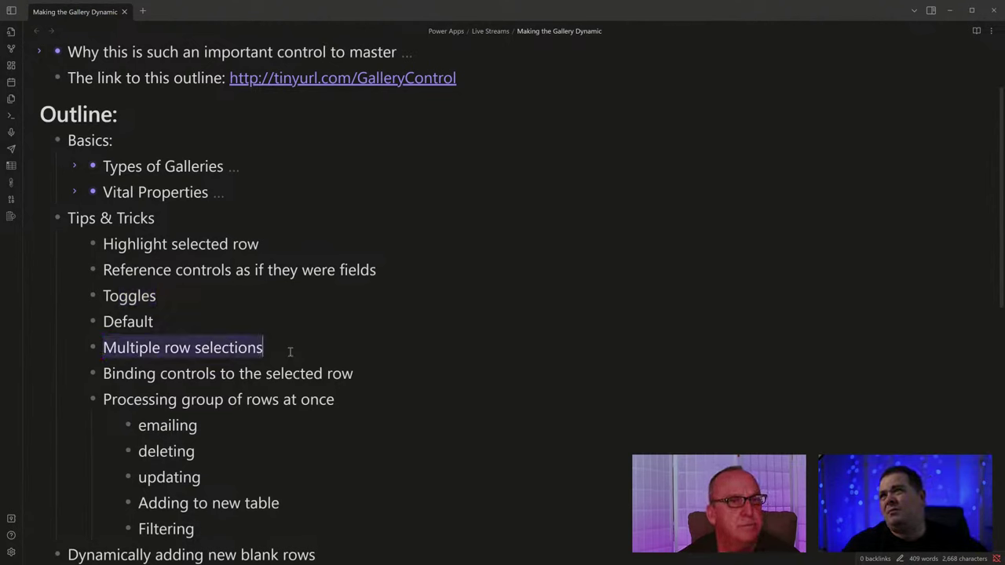
pyautogui.click(325, 348)
# Re-highlight the Multiple row selections item, then clear the highlight.
pyautogui.scroll(-2, 327, 345)
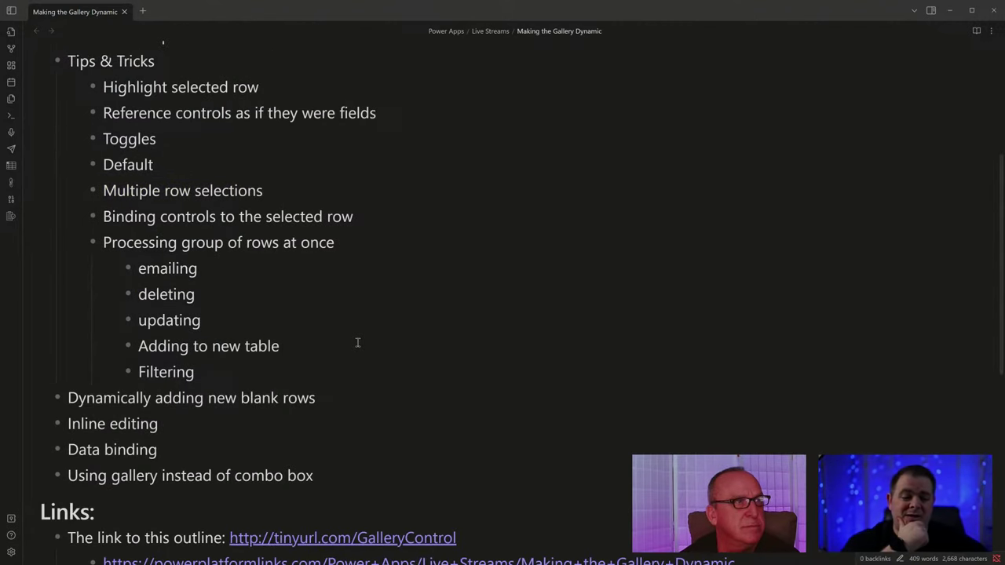
pyautogui.scroll(1, 296, 310)
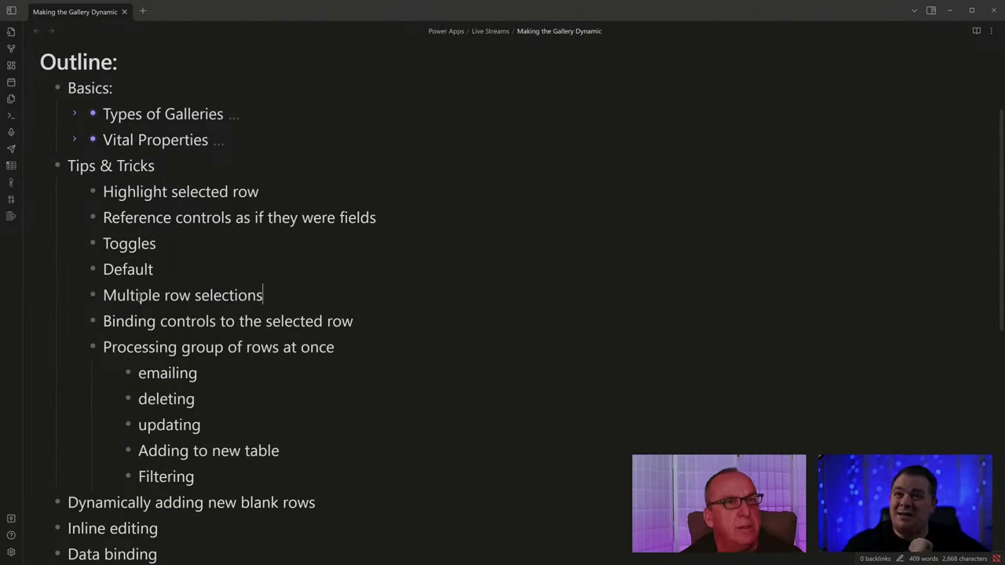
pyautogui.moveTo(110, 295); pyautogui.dragTo(370, 290)
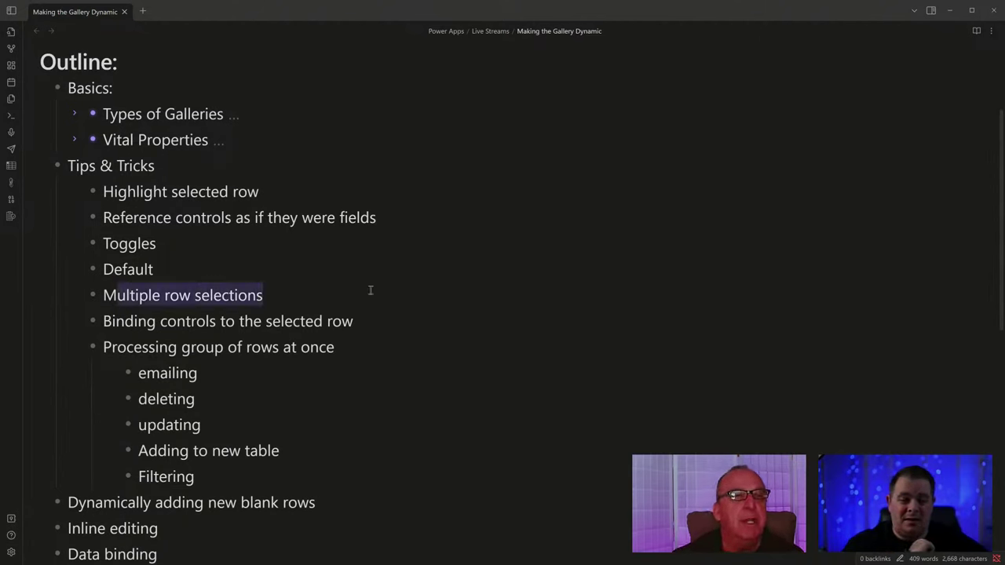
pyautogui.click(369, 347)
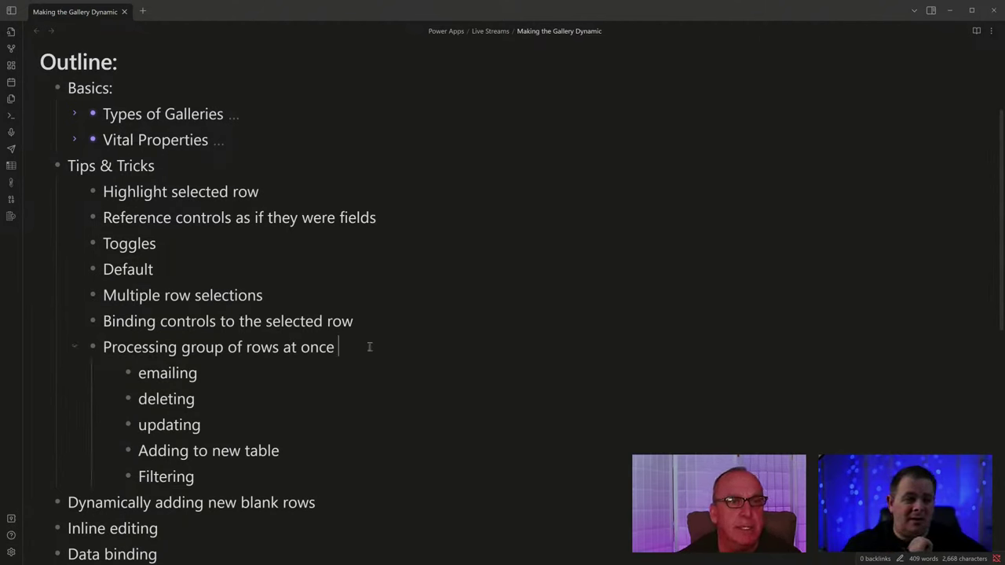
pyautogui.click(336, 278)
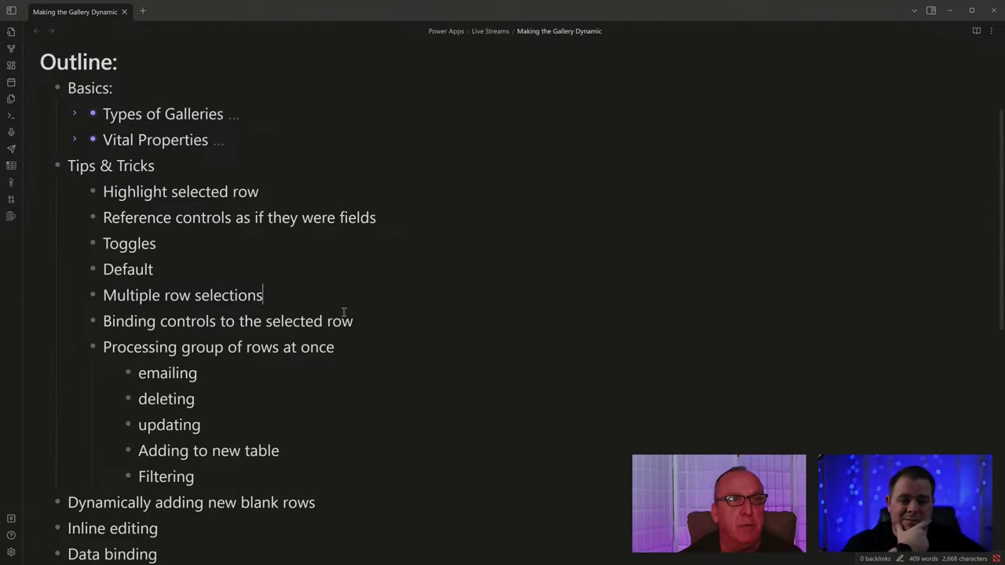
pyautogui.click(366, 347)
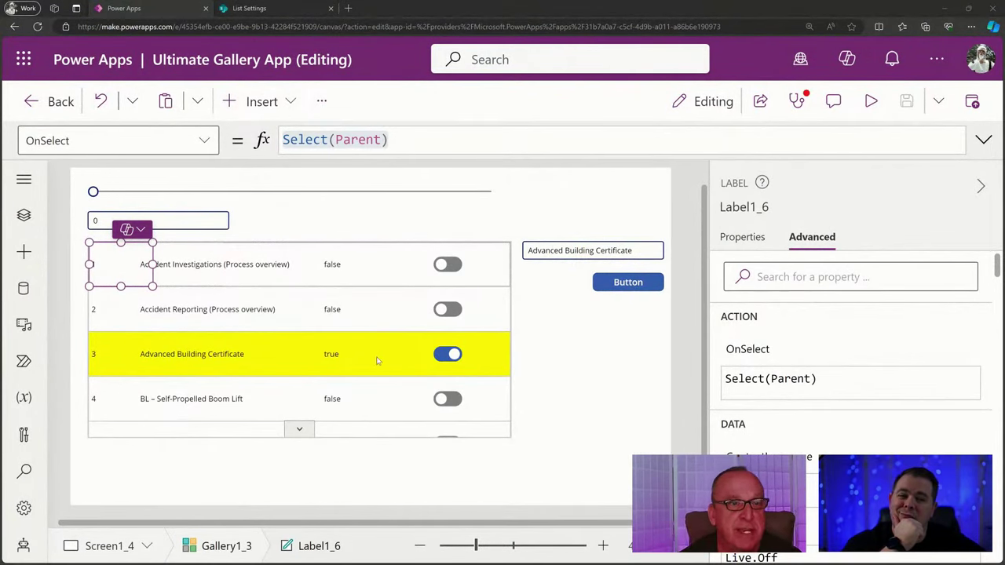
# Show the gallery's Notify(ThisItem.Title) OnSelect formula, then bring the Obsidian outline back maximised.
pyautogui.click(377, 360)
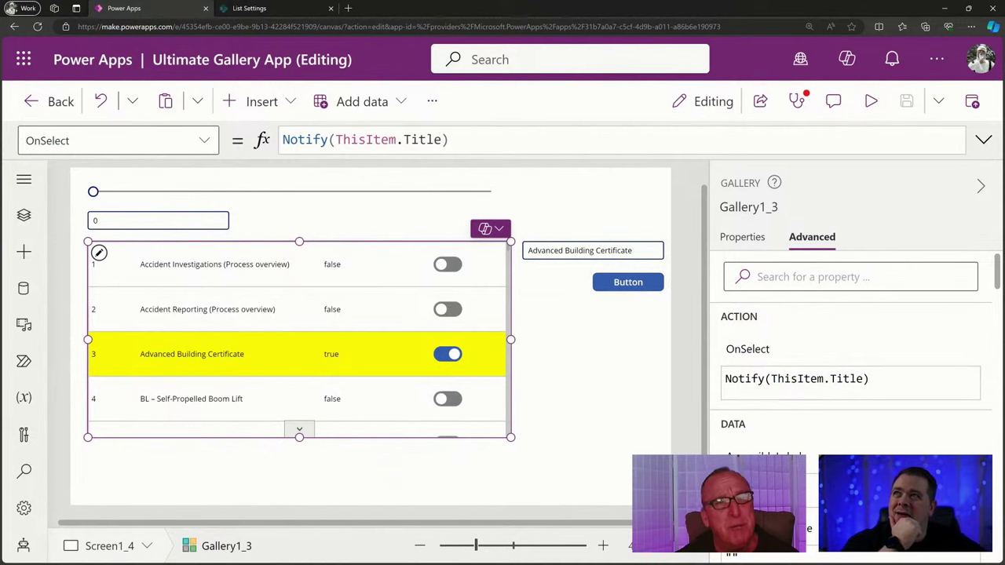
pyautogui.moveTo(0, 149); pyautogui.dragTo(440, 150)
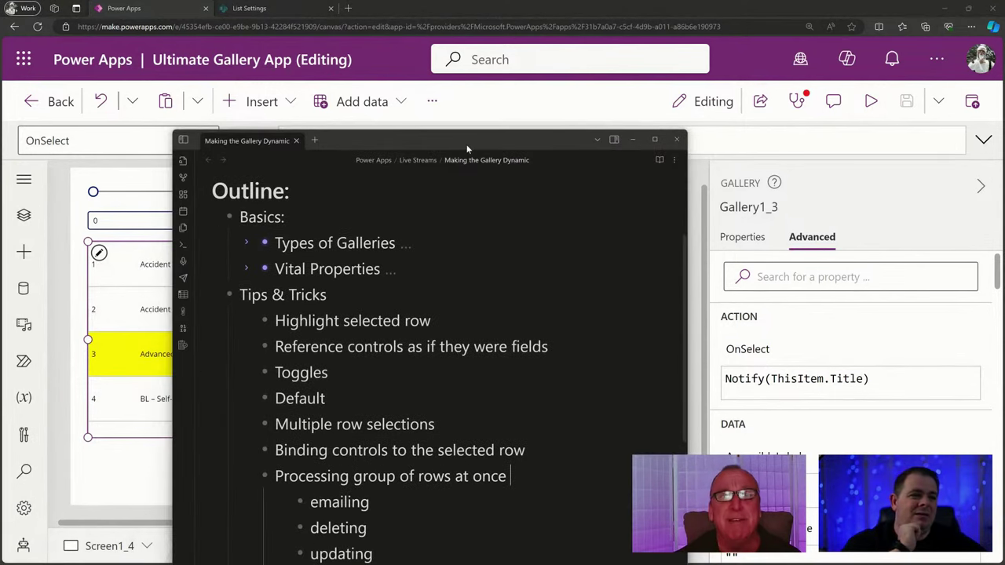
pyautogui.doubleClick(467, 149)
pyautogui.click(330, 291)
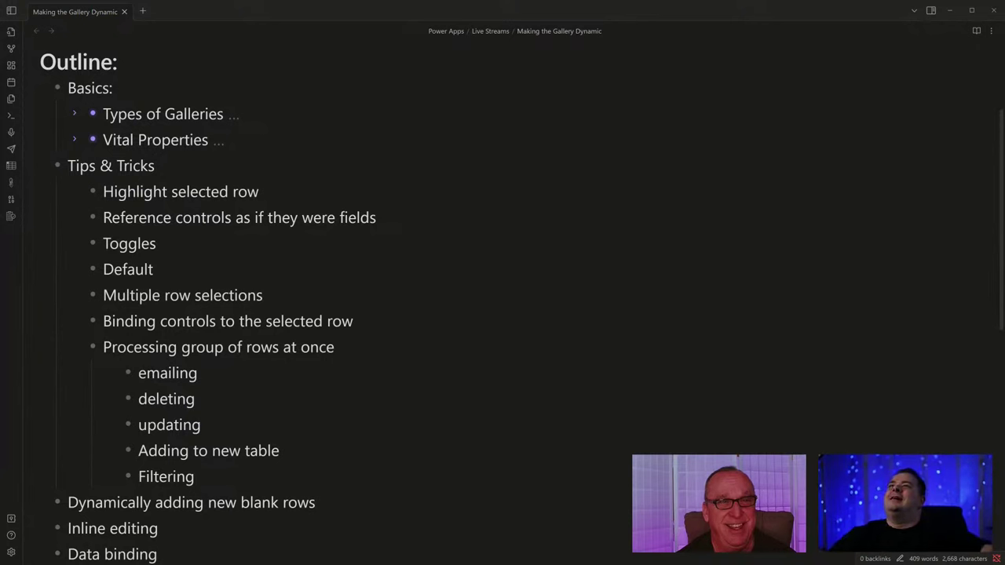
pyautogui.click(312, 275)
pyautogui.click(359, 303)
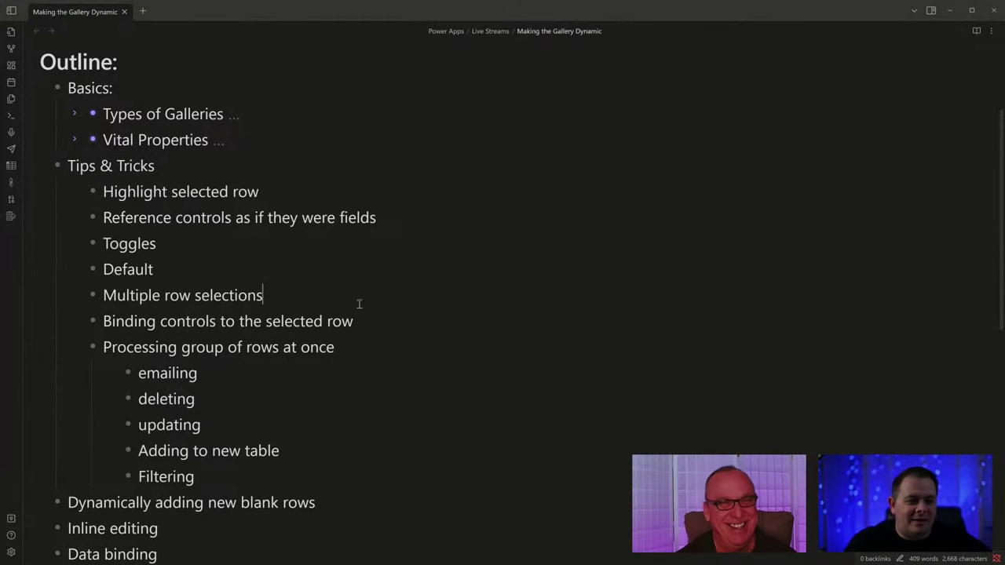
pyautogui.click(392, 327)
pyautogui.scroll(-3, 385, 366)
pyautogui.scroll(3, 371, 379)
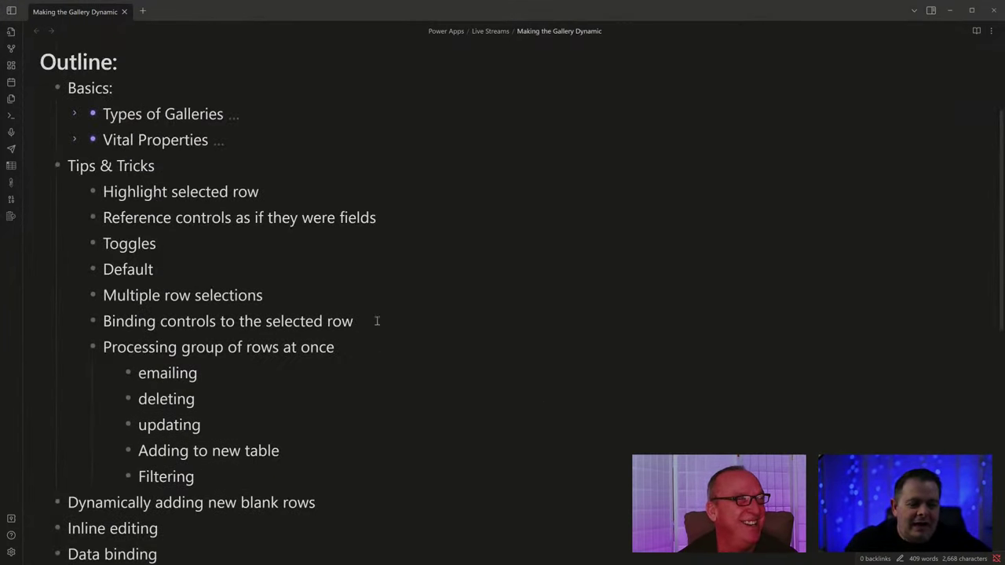
pyautogui.click(376, 351)
pyautogui.hotkey('shift', 'Up')
pyautogui.hotkey('shift', 'Up')
pyautogui.hotkey('shift', 'Up')
pyautogui.hotkey('shift', 'Up')
pyautogui.hotkey('shift', 'Up')
pyautogui.hotkey('shift', 'Up')
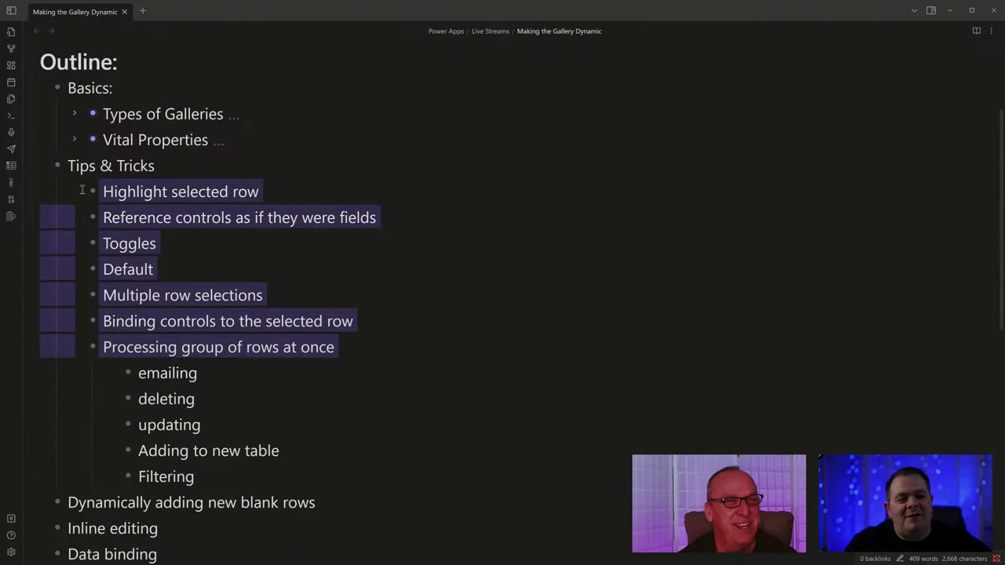
pyautogui.click(411, 318)
pyautogui.click(407, 347)
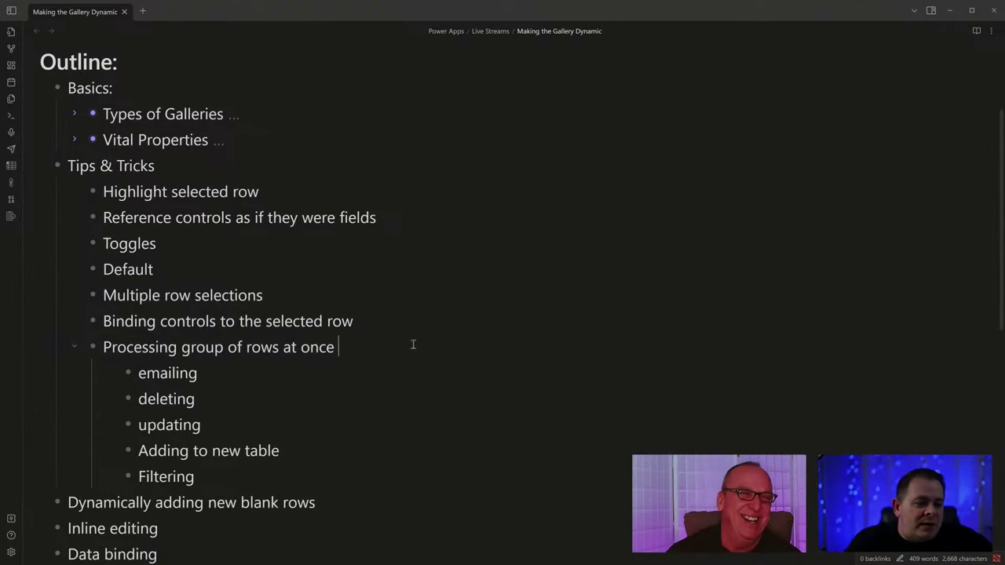
pyautogui.moveTo(414, 344); pyautogui.dragTo(188, 210)
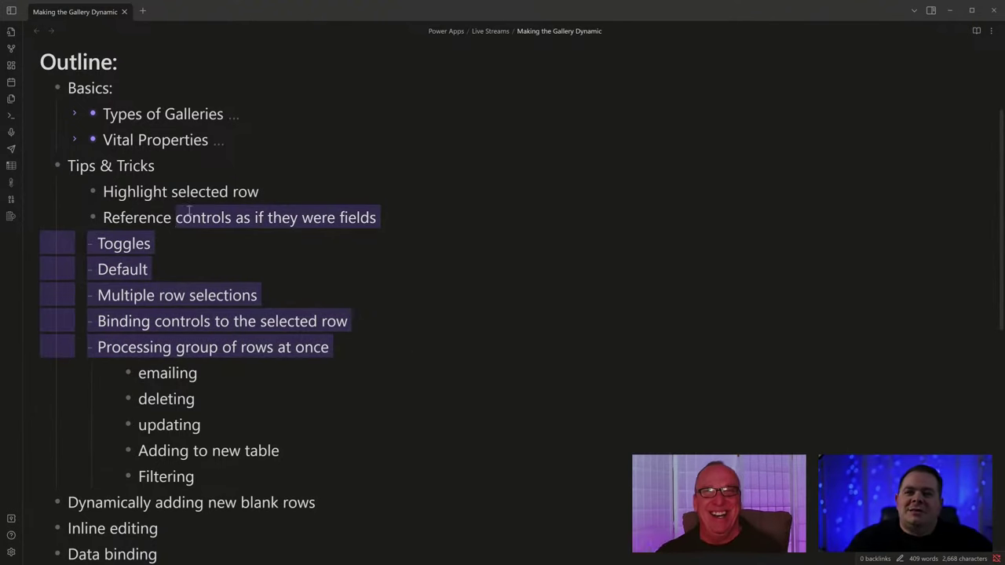
pyautogui.click(371, 270)
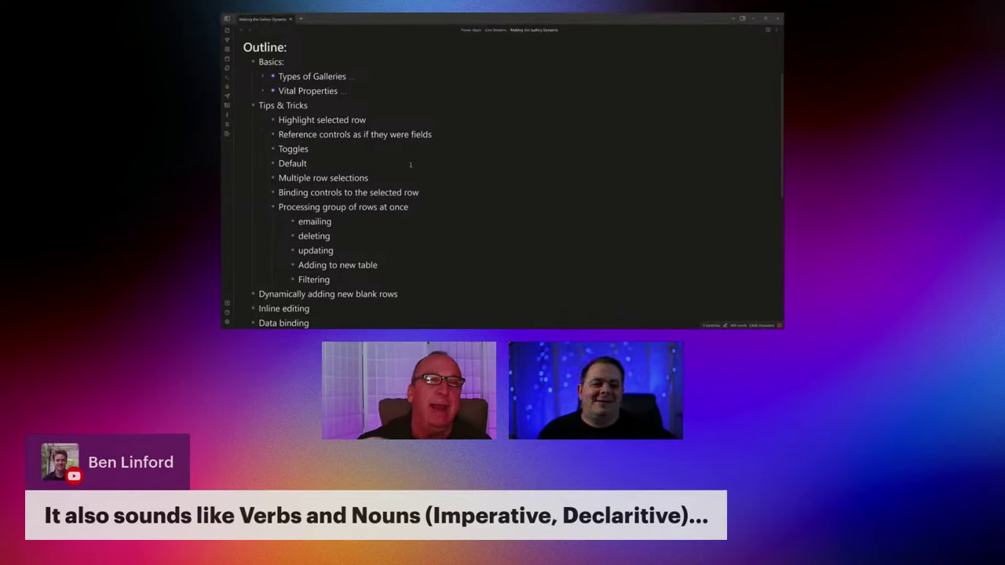
pyautogui.scroll(-1, 412, 164)
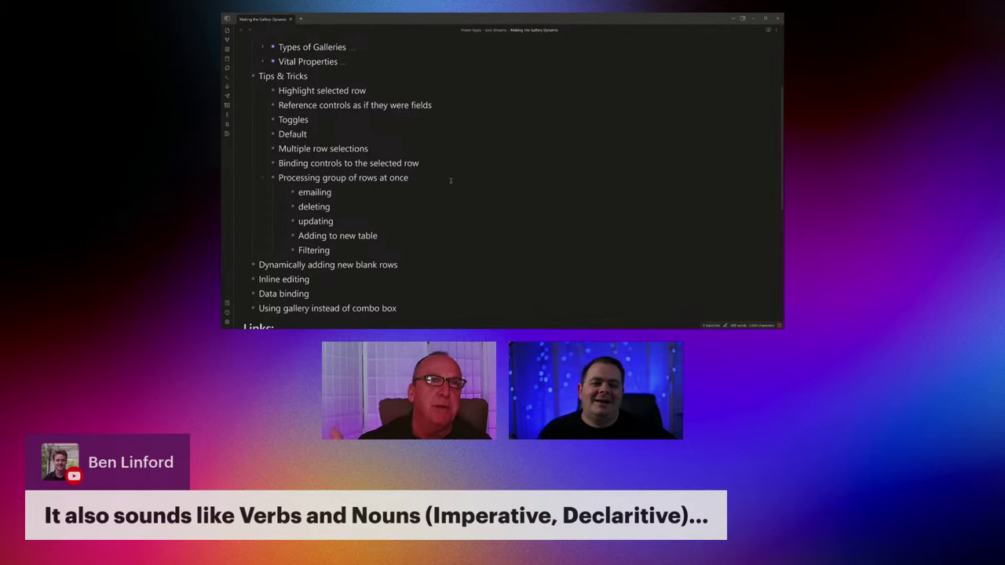
pyautogui.scroll(1, 449, 179)
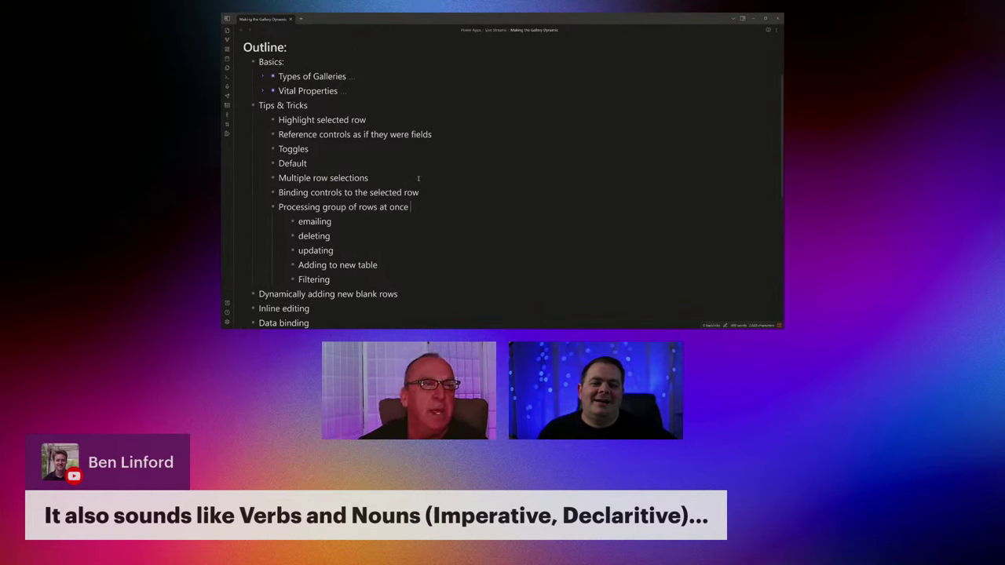
pyautogui.moveTo(337, 160); pyautogui.dragTo(268, 123)
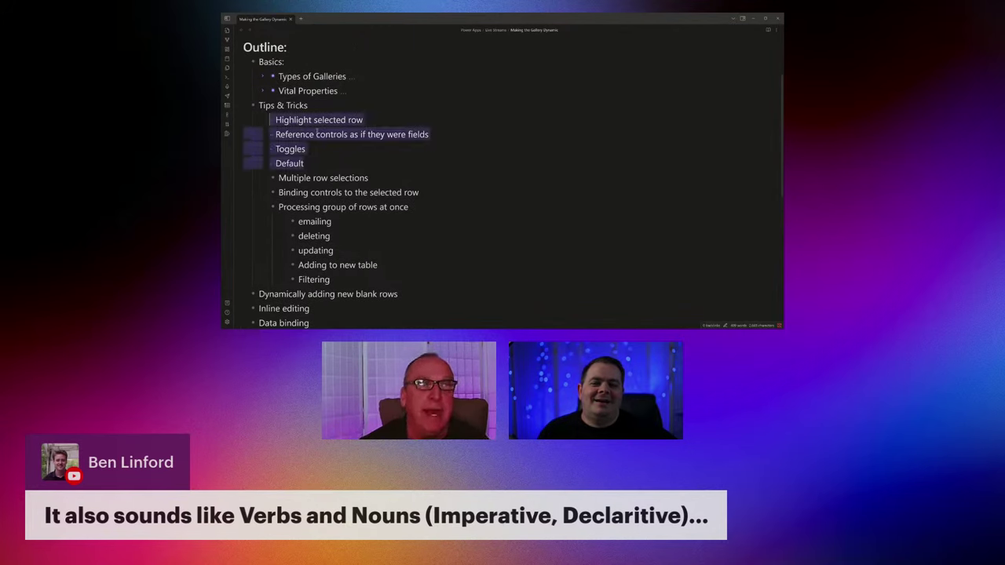
pyautogui.click(377, 135)
pyautogui.scroll(-1, 447, 166)
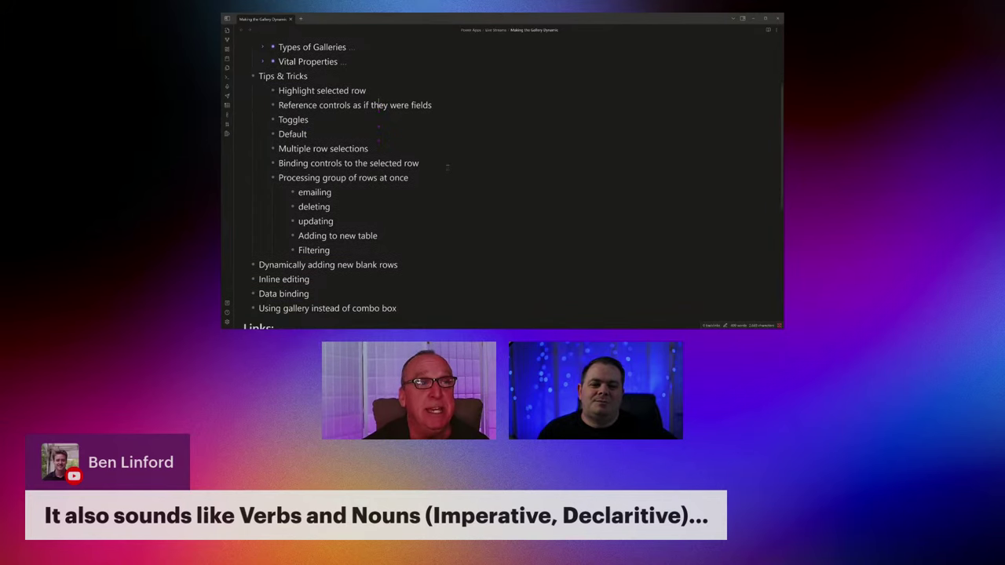
pyautogui.scroll(-2, 448, 166)
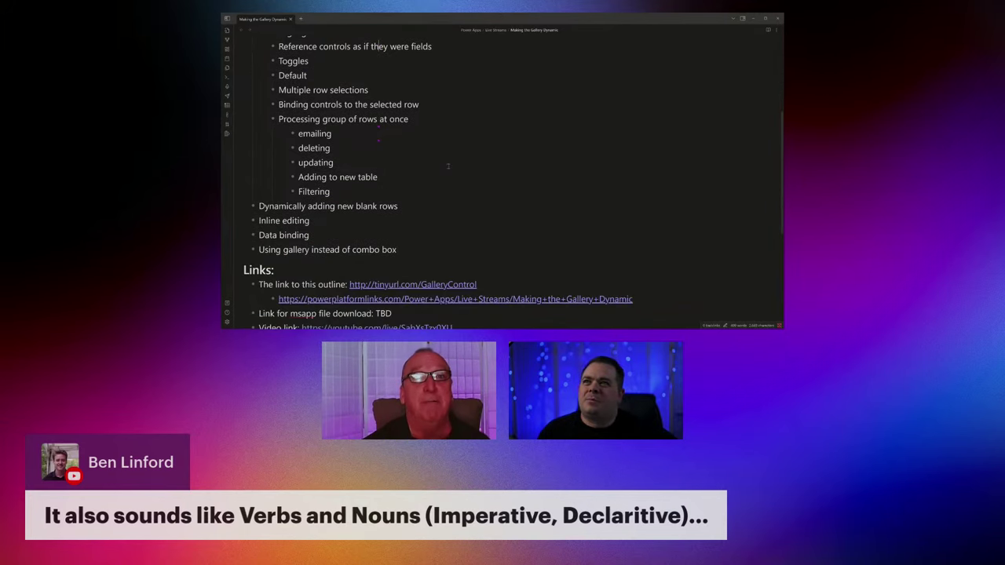
pyautogui.scroll(2, 449, 163)
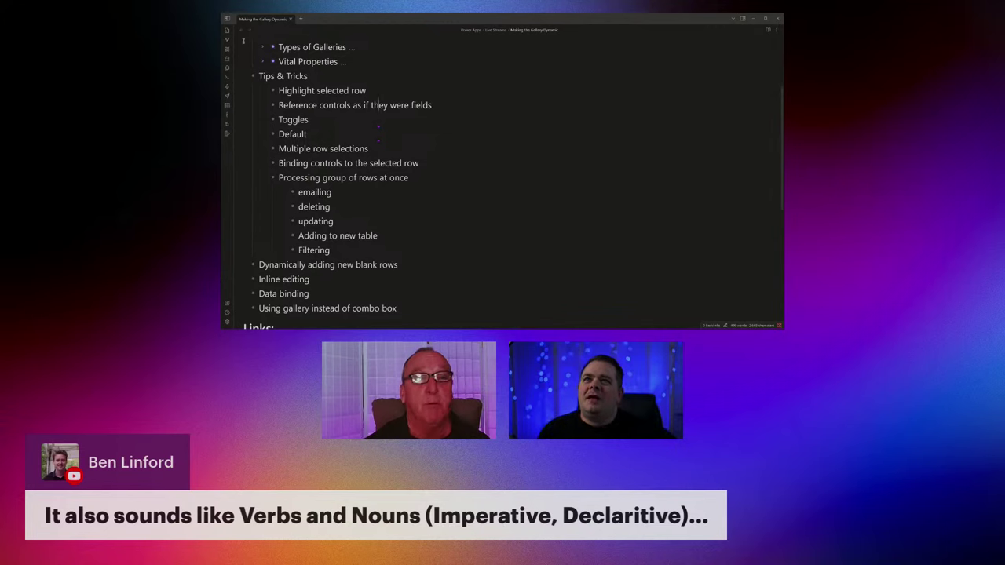